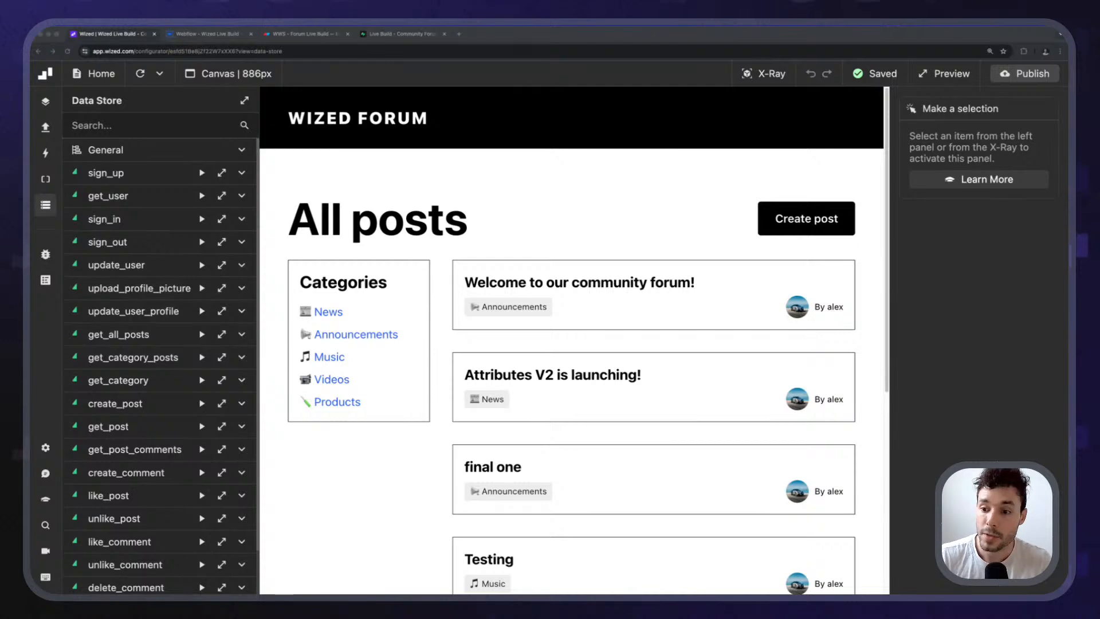
# Close the Data Store panel and reload the canvas to show the News category's Attributes V2 post.
pyautogui.click(543, 73)
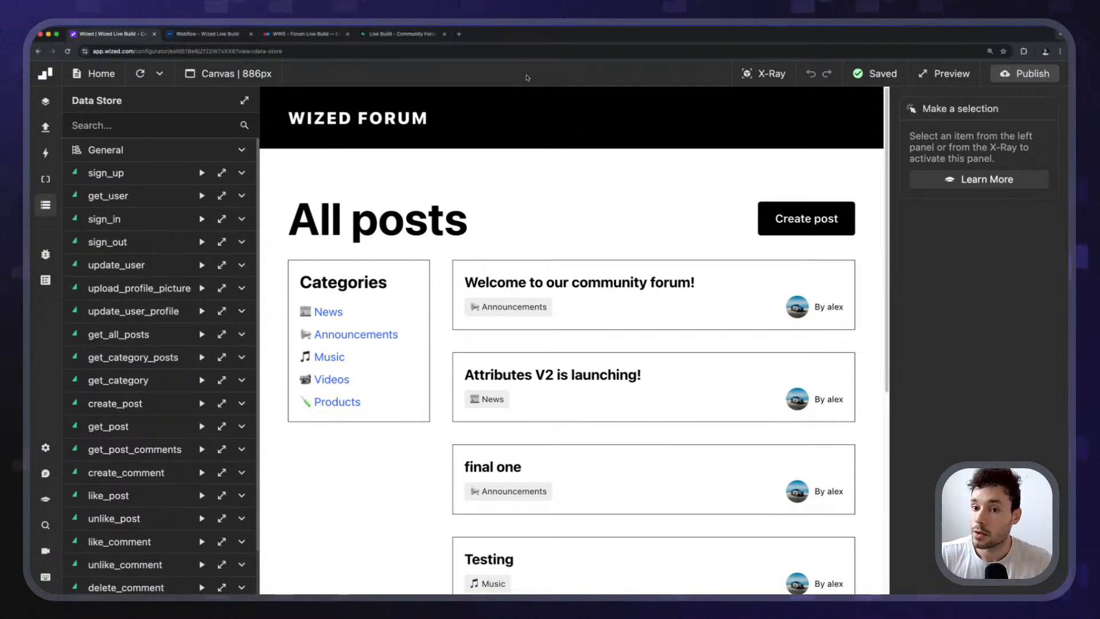
pyautogui.click(52, 212)
pyautogui.click(455, 344)
pyautogui.scroll(-4, 455, 354)
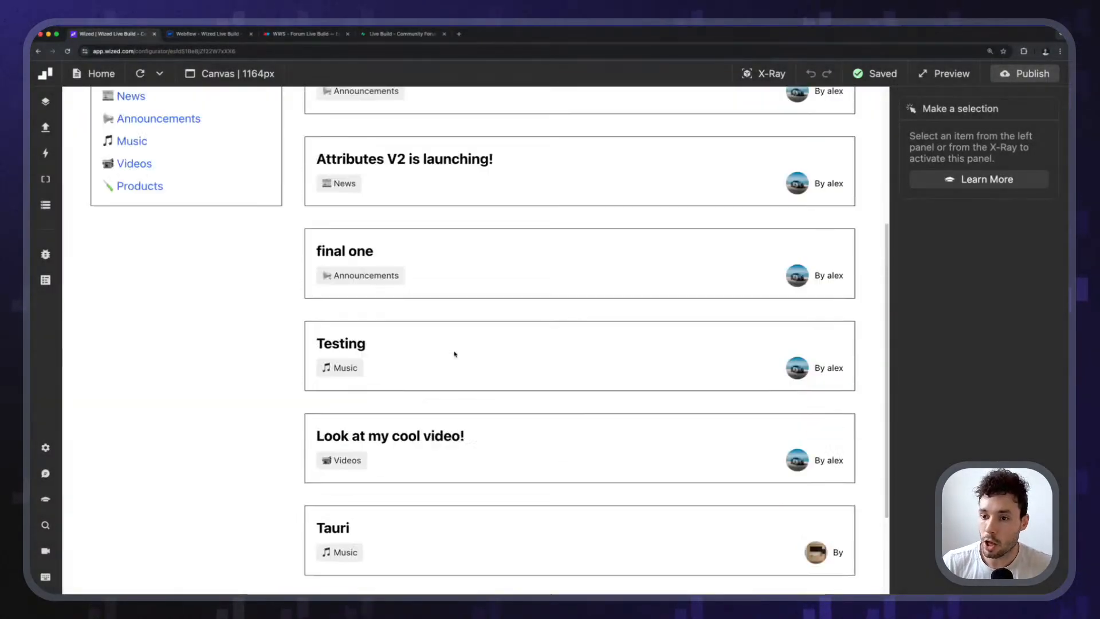
pyautogui.scroll(5, 454, 353)
pyautogui.click(139, 73)
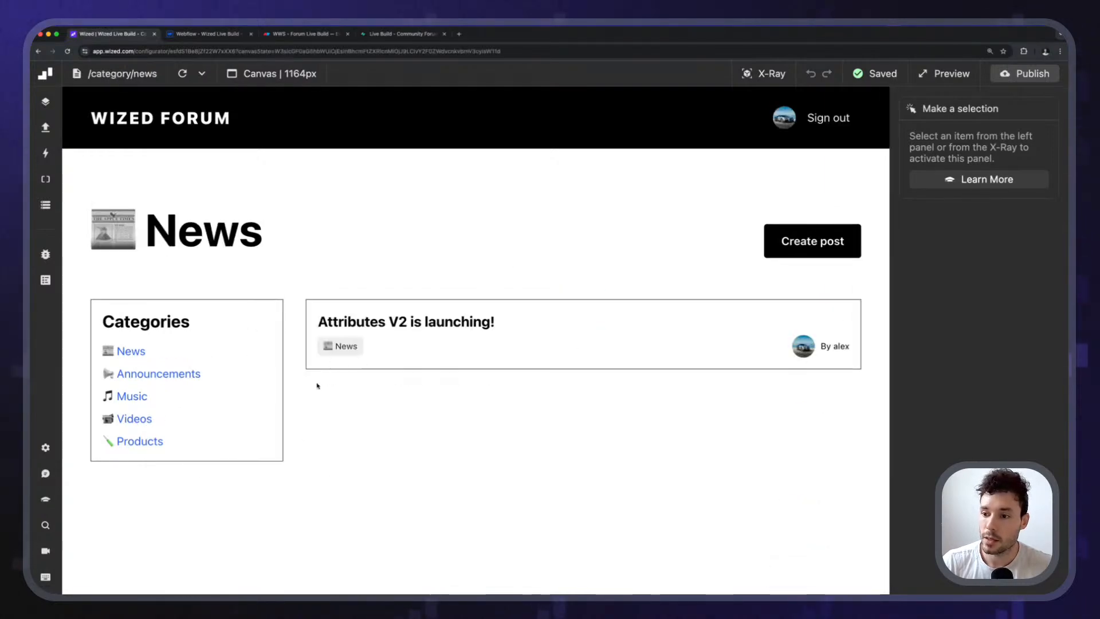
# Open the 'Attributes V2 is launching!' post and like it.
pyautogui.click(444, 329)
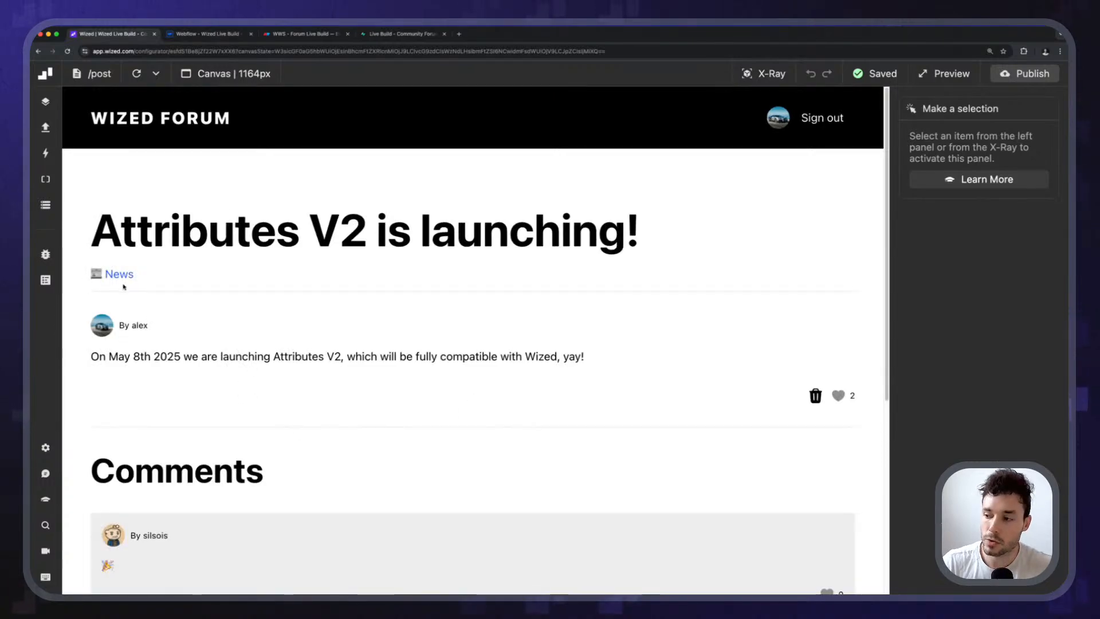
pyautogui.scroll(-3, 710, 244)
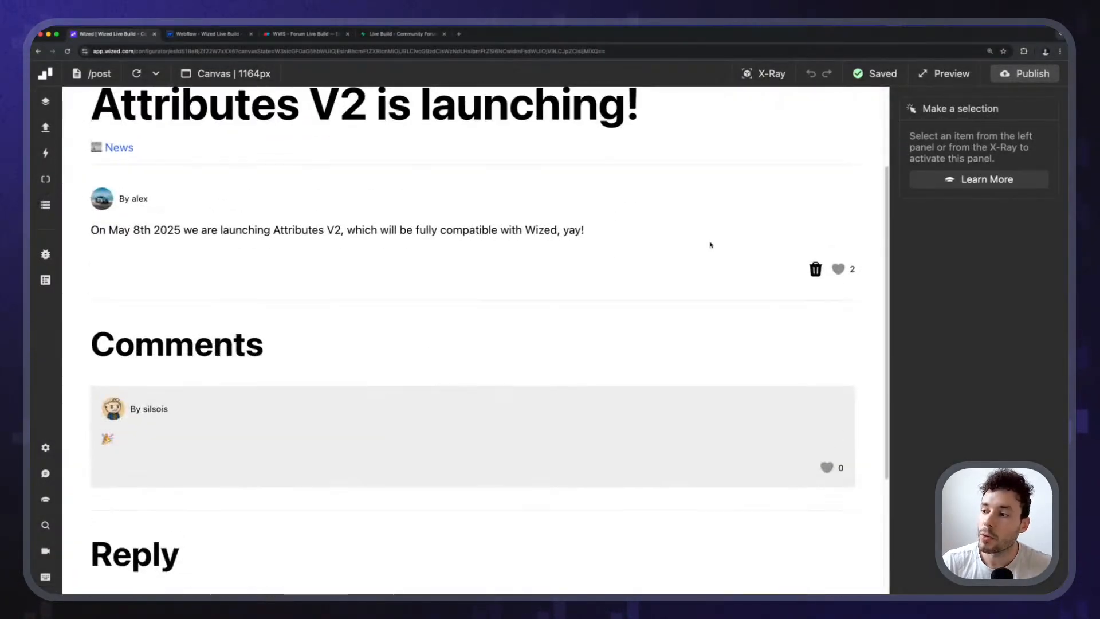
pyautogui.click(837, 270)
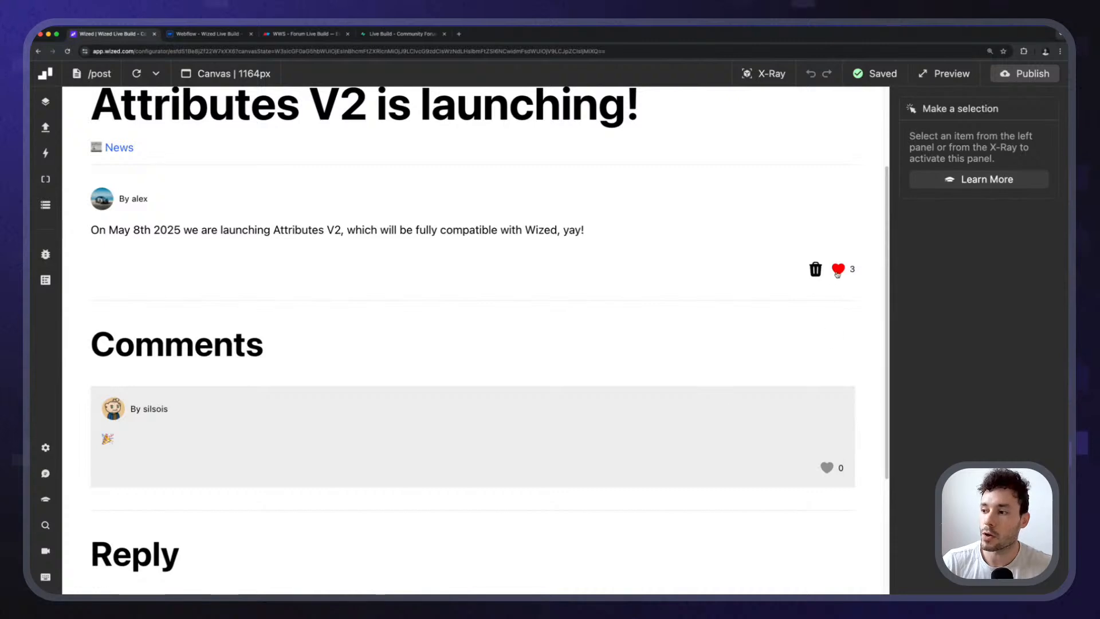
pyautogui.scroll(3, 799, 344)
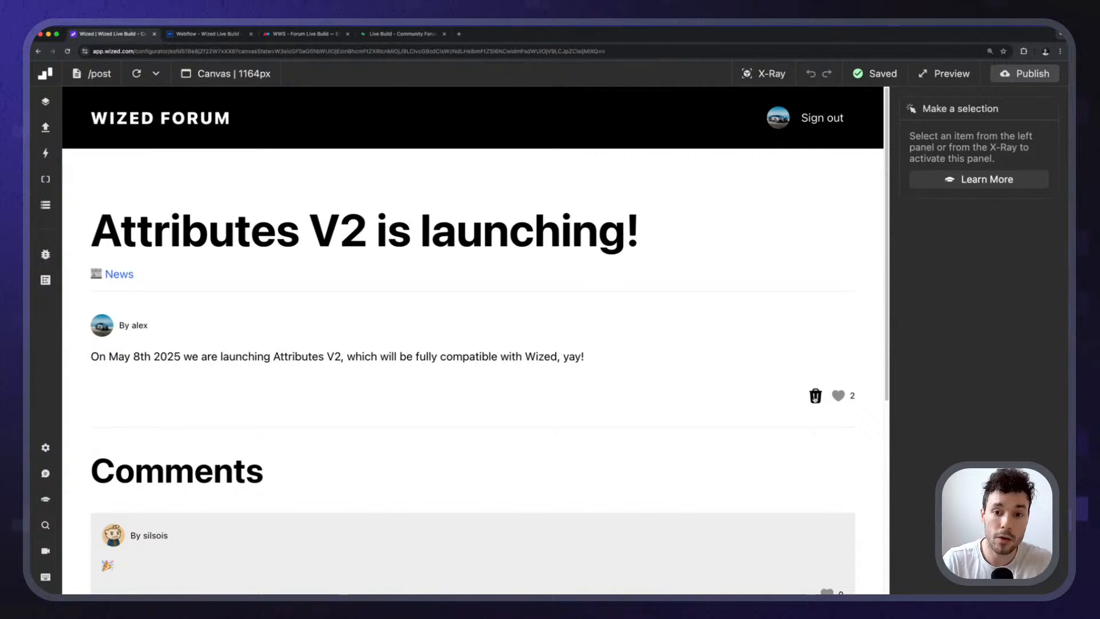
pyautogui.scroll(-7, 414, 254)
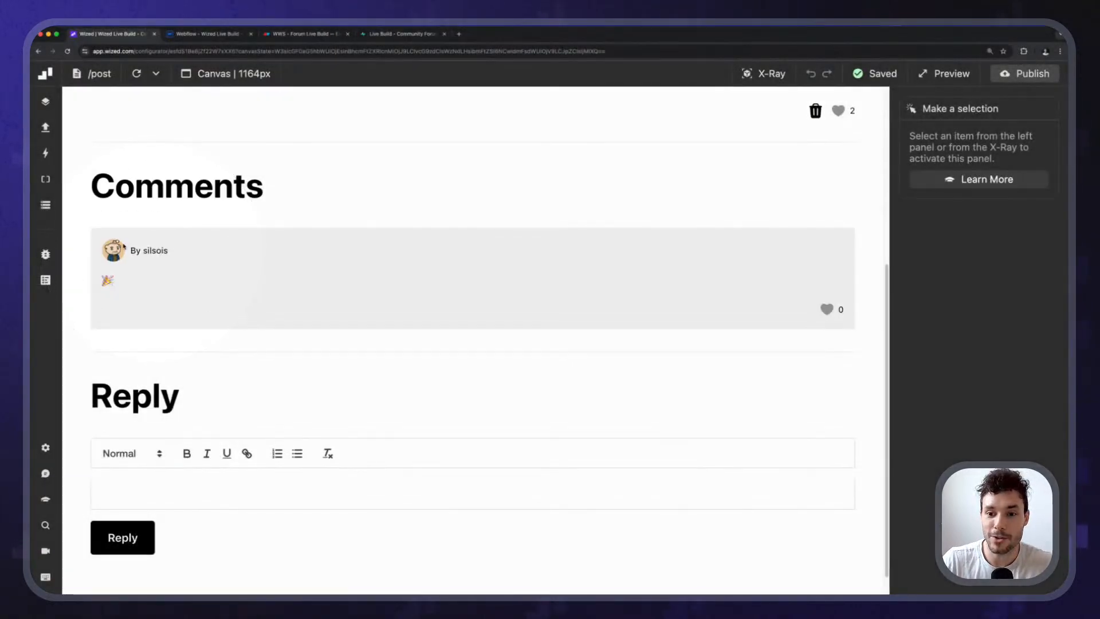
pyautogui.moveTo(101, 249); pyautogui.dragTo(99, 221)
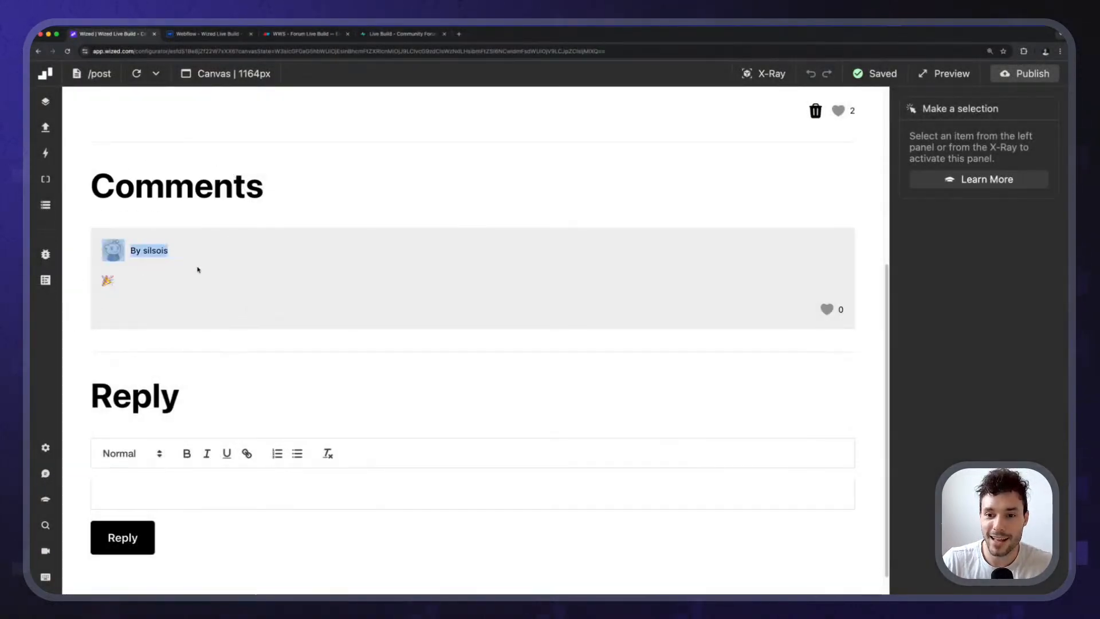
pyautogui.click(196, 267)
pyautogui.click(827, 309)
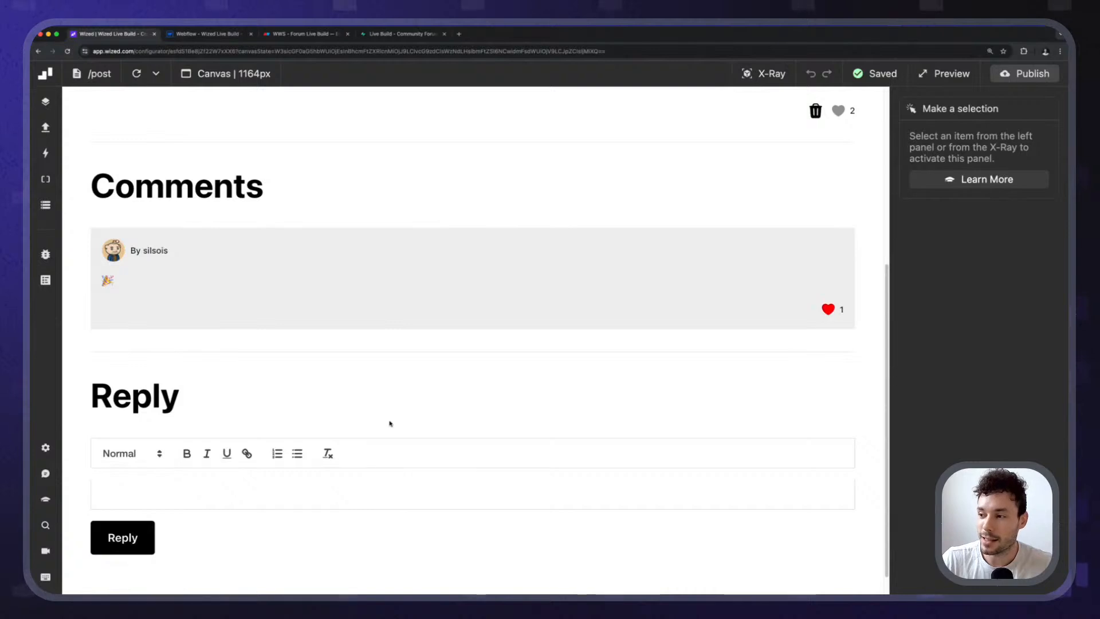
pyautogui.click(165, 485)
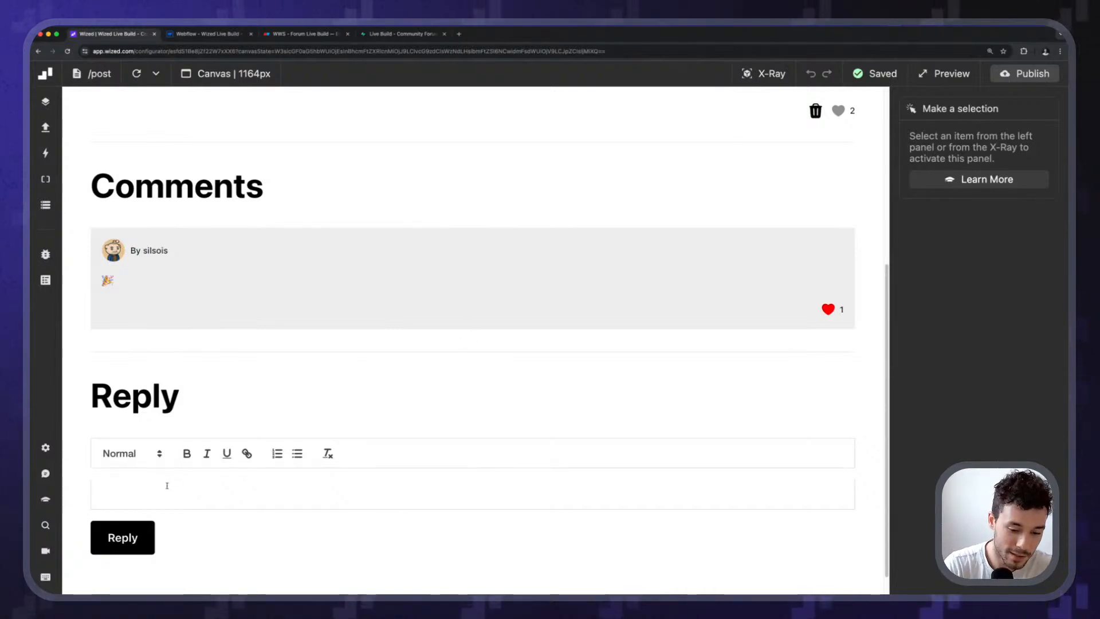
pyautogui.write('hey @')
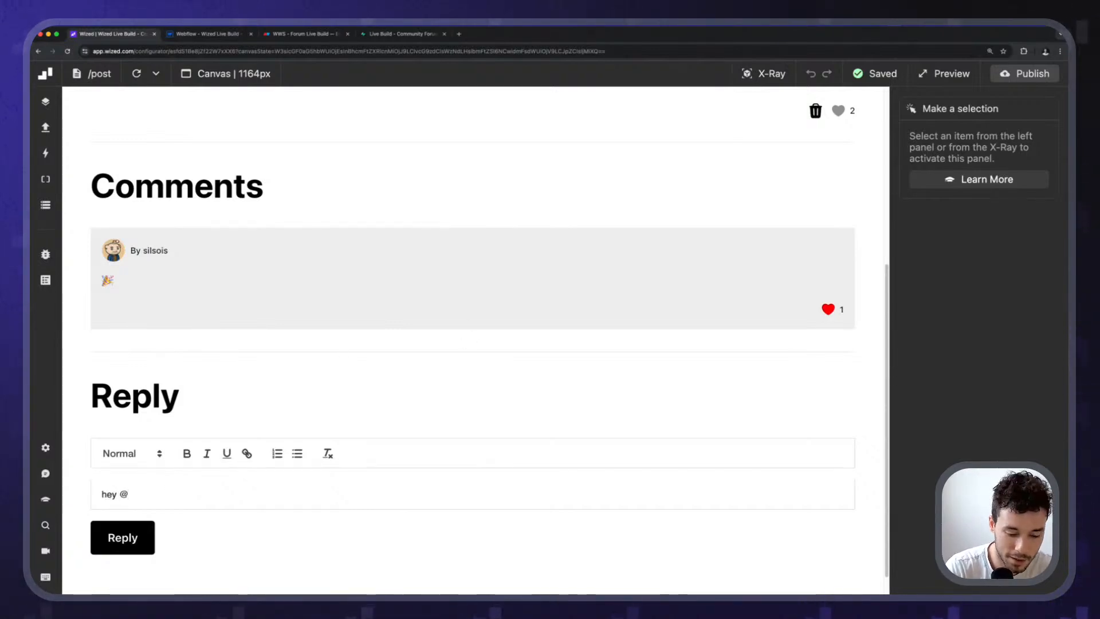
pyautogui.write('silsois')
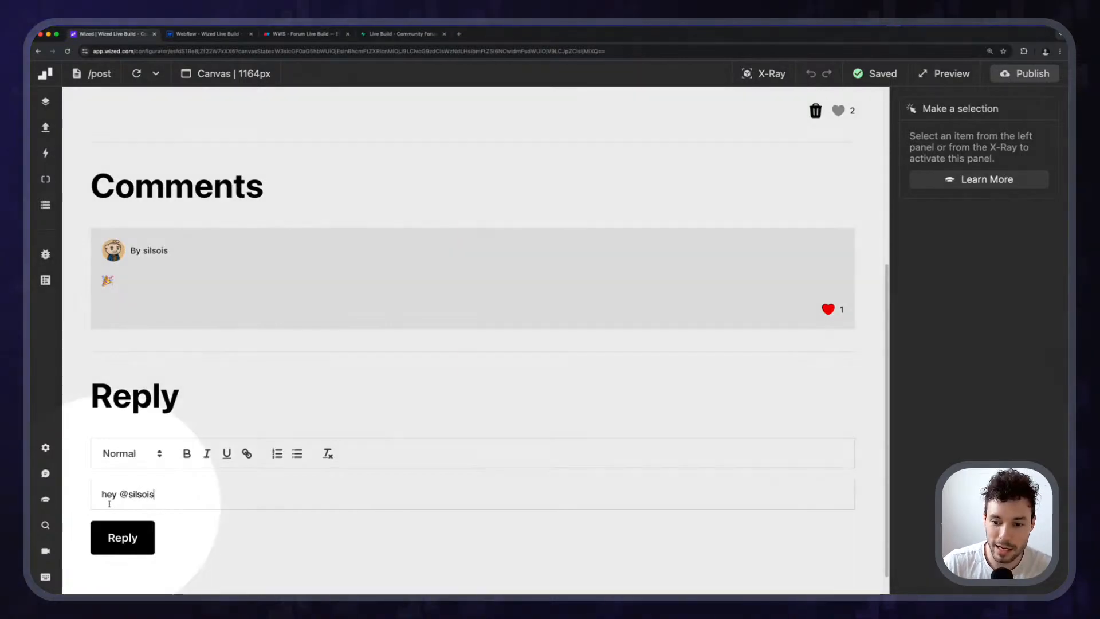
pyautogui.scroll(5, 139, 497)
pyautogui.scroll(-5, 140, 497)
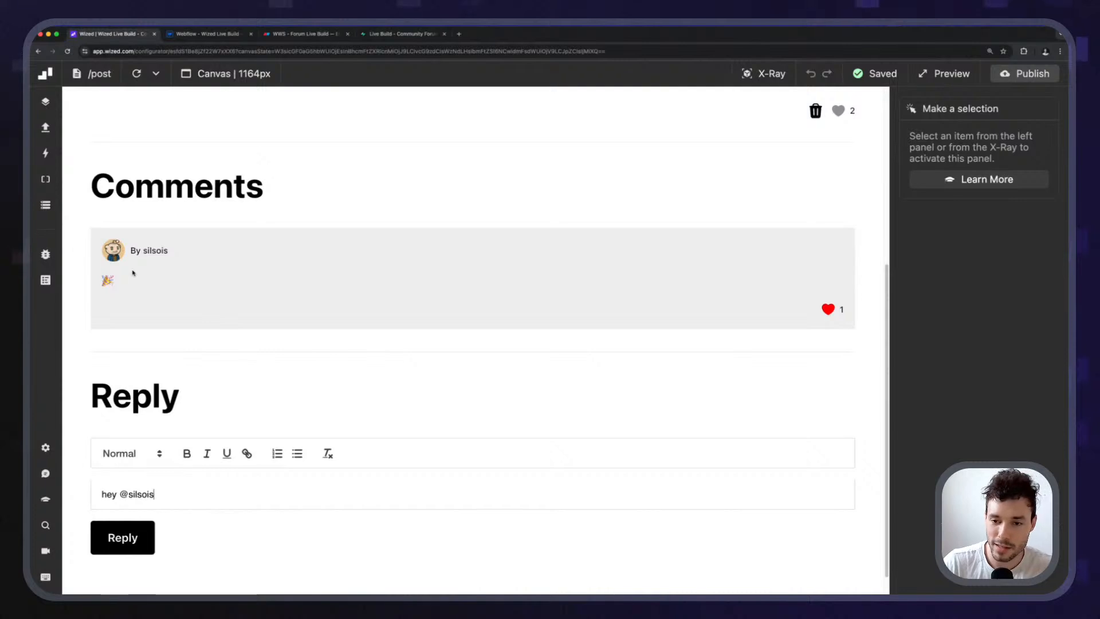
pyautogui.click(117, 538)
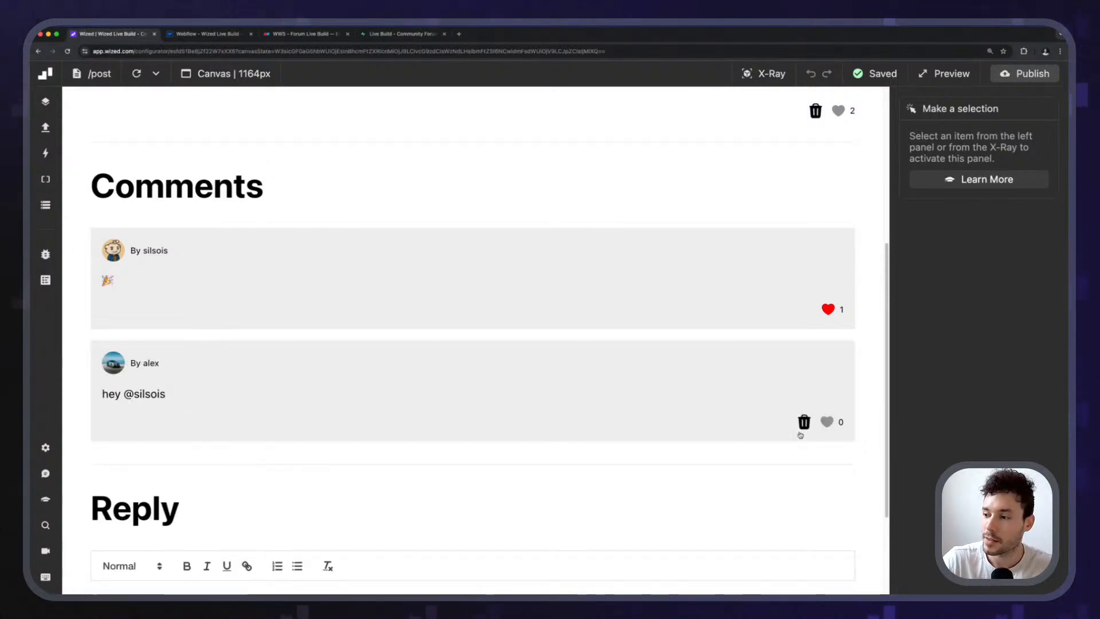
# Like the newly posted reply and go to the user's Profile page.
pyautogui.click(826, 421)
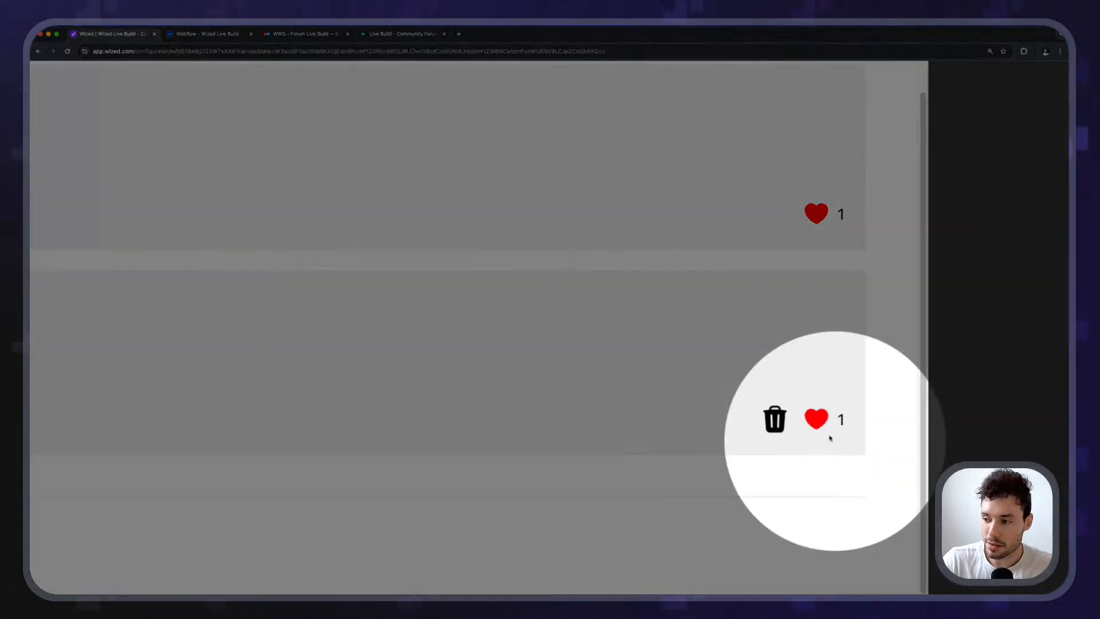
pyautogui.scroll(5, 290, 422)
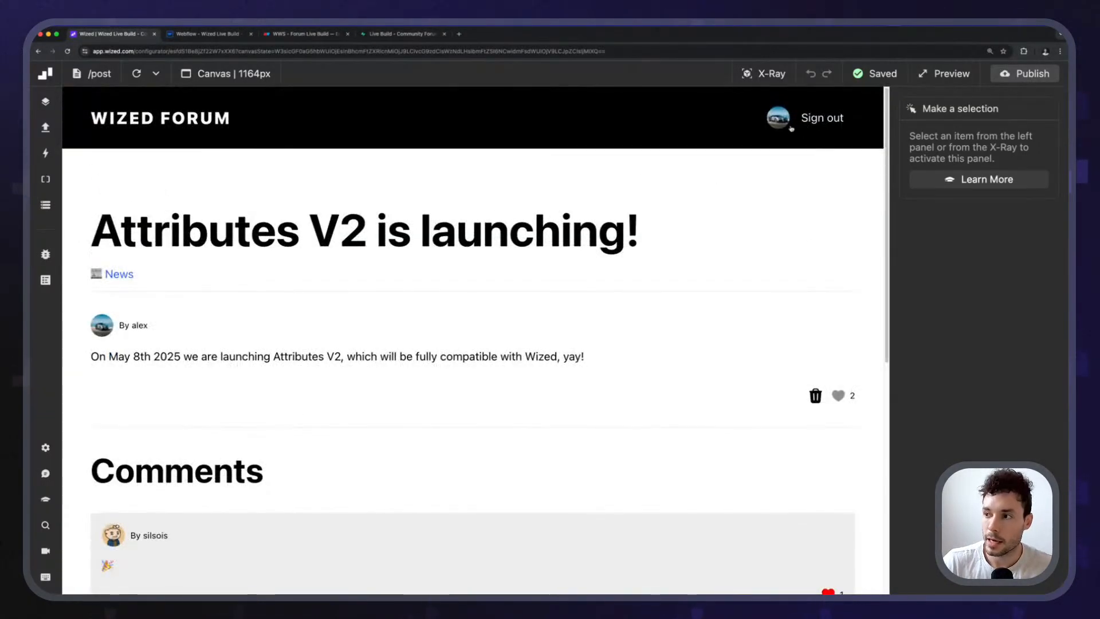
pyautogui.click(790, 125)
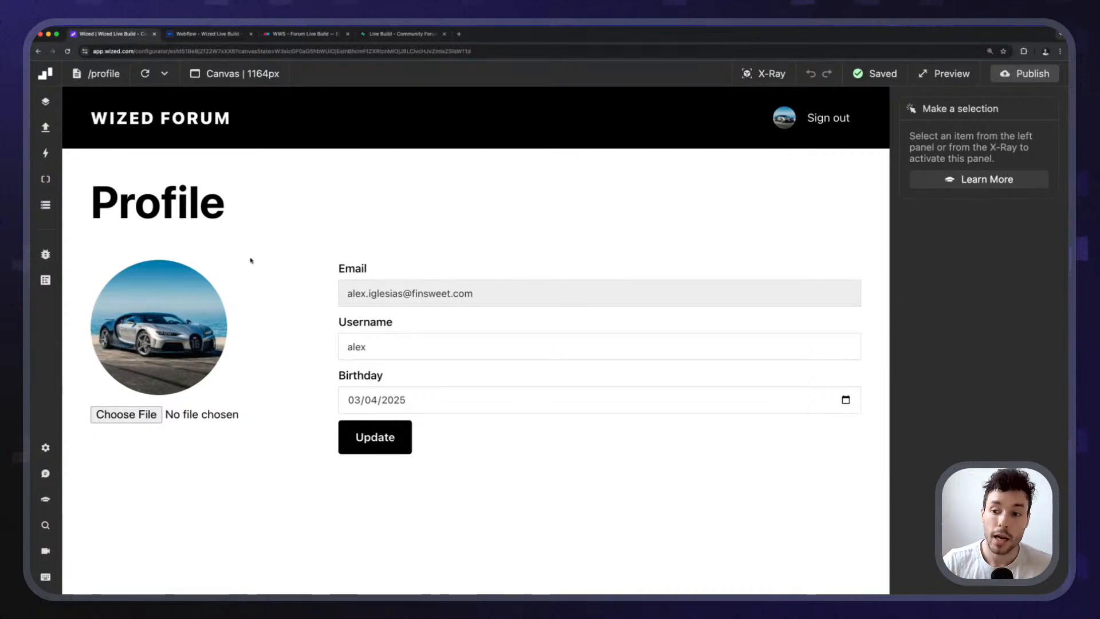
pyautogui.moveTo(480, 294); pyautogui.dragTo(302, 290)
pyautogui.click(302, 291)
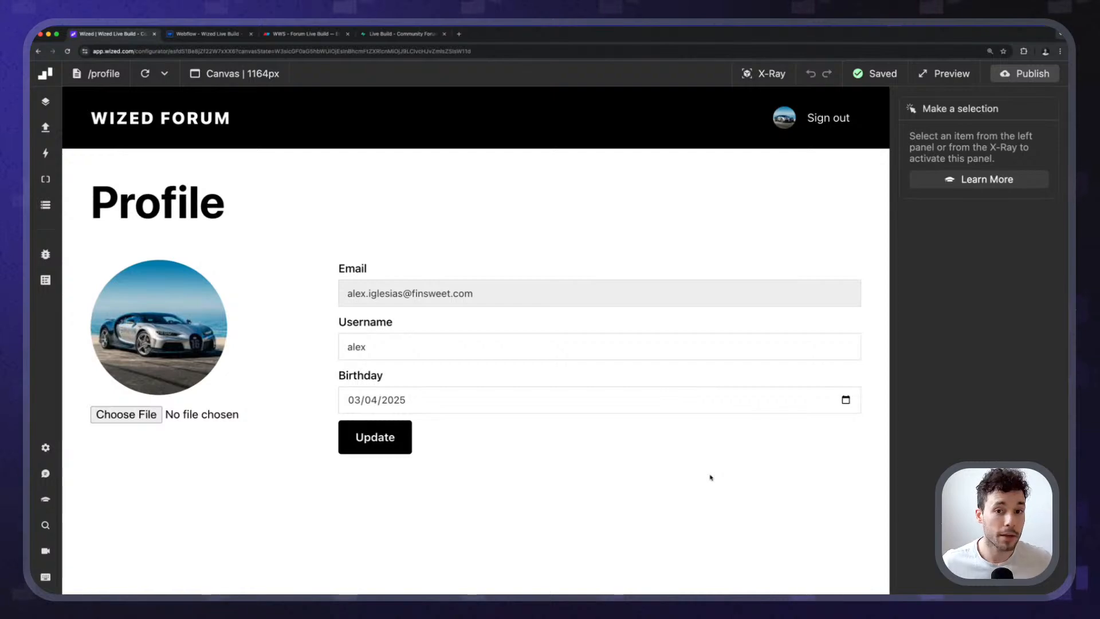
# Load the Finsweet Support Forum in a new browser tab.
pyautogui.press('super+t')
pyautogui.write('forum')
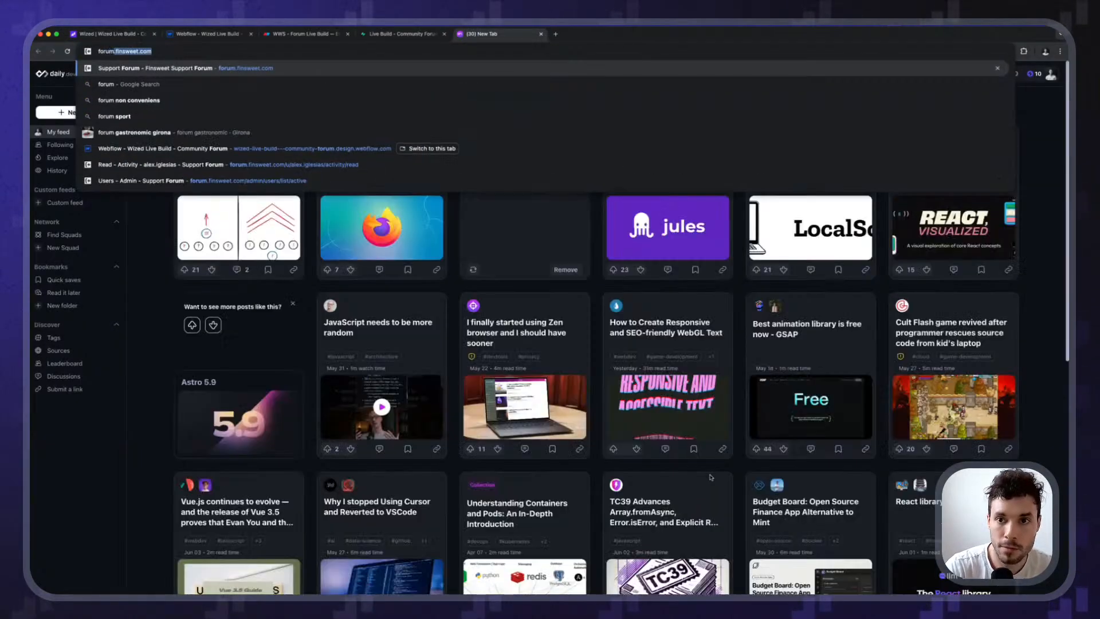
pyautogui.press('Return')
# Open the account panel from the avatar and switch it to the profile options.
pyautogui.click(922, 101)
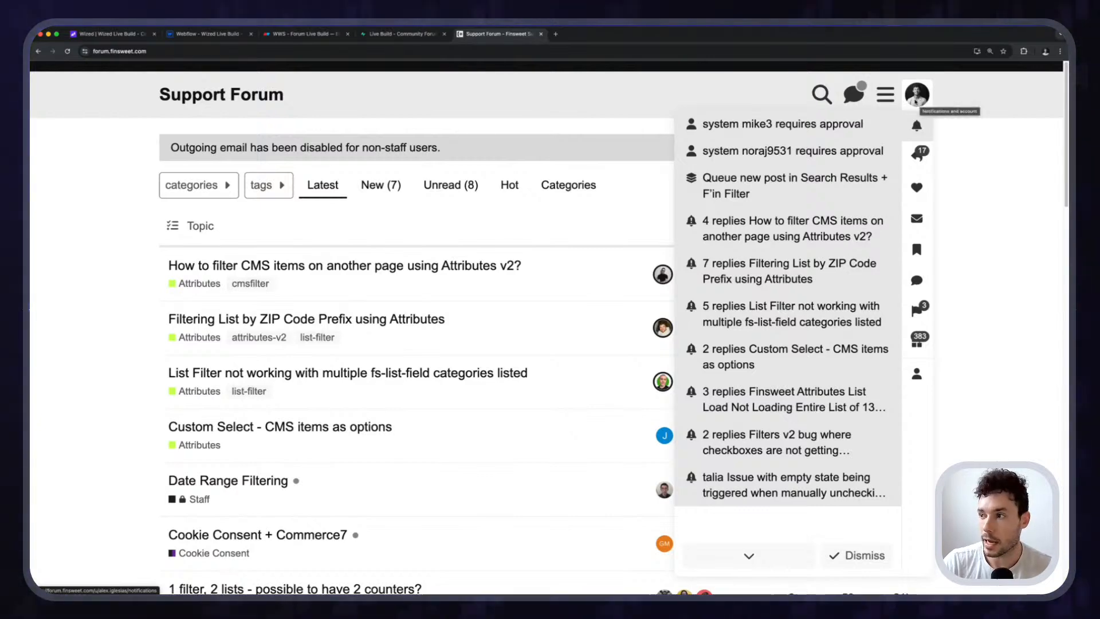
pyautogui.click(884, 98)
pyautogui.click(884, 97)
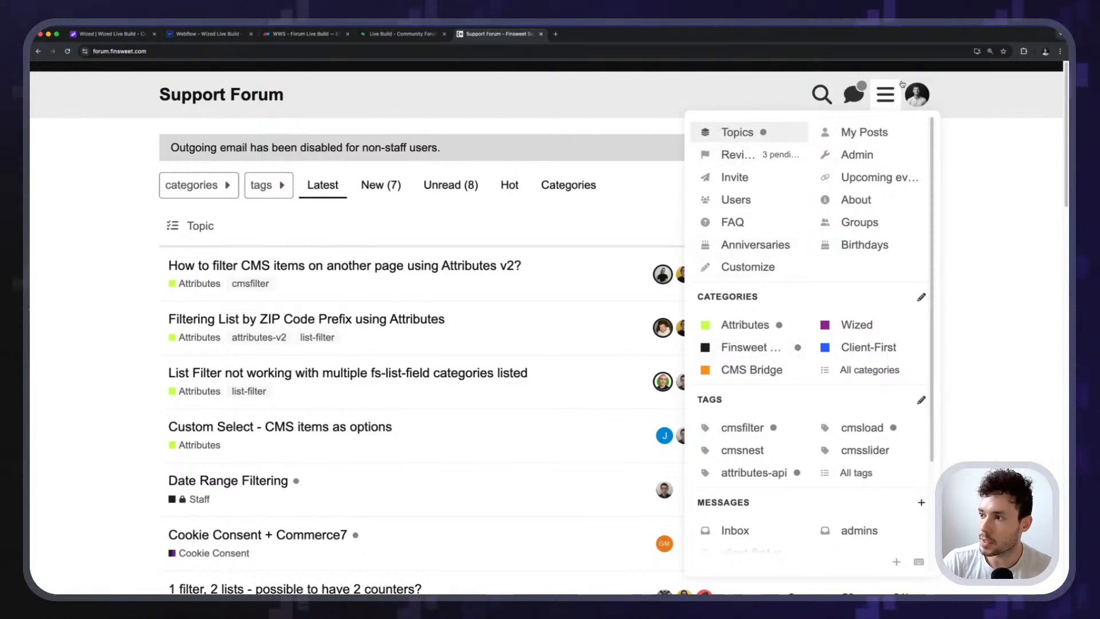
pyautogui.click(920, 96)
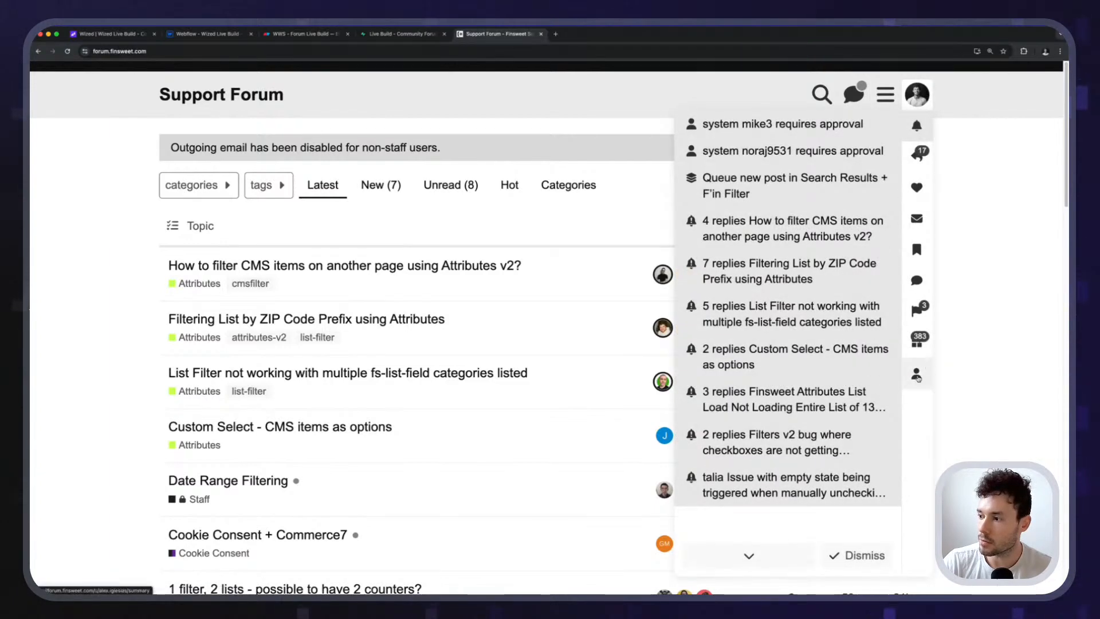
pyautogui.click(916, 373)
# Browse the Activity page's Replies, Read, Drafts, Likes and Bookmarks tabs, ending on Read.
pyautogui.click(727, 251)
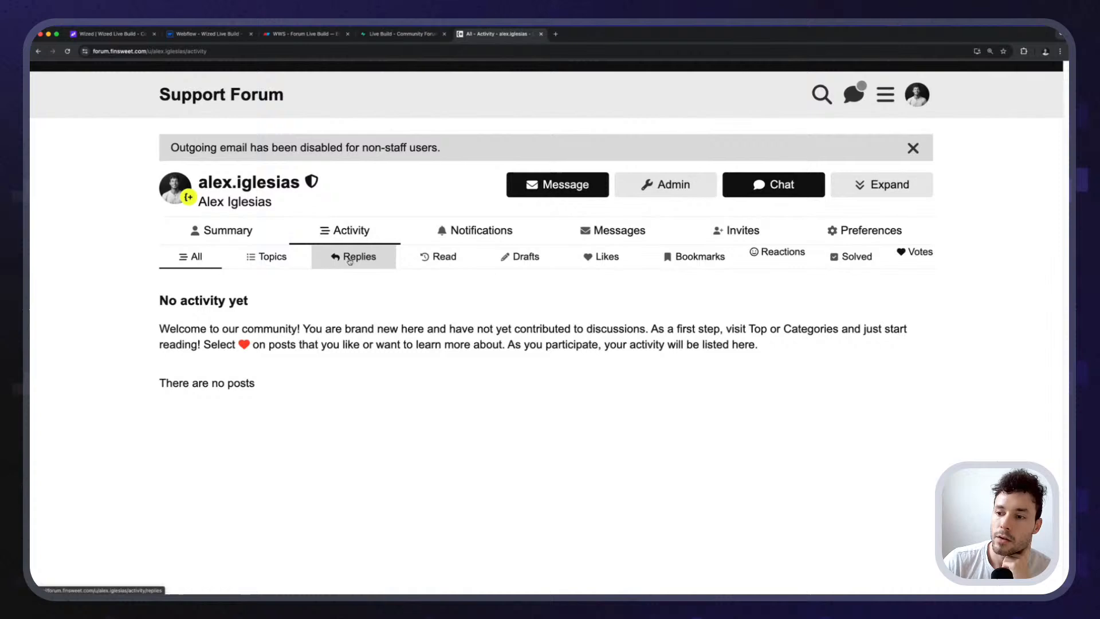
pyautogui.click(353, 257)
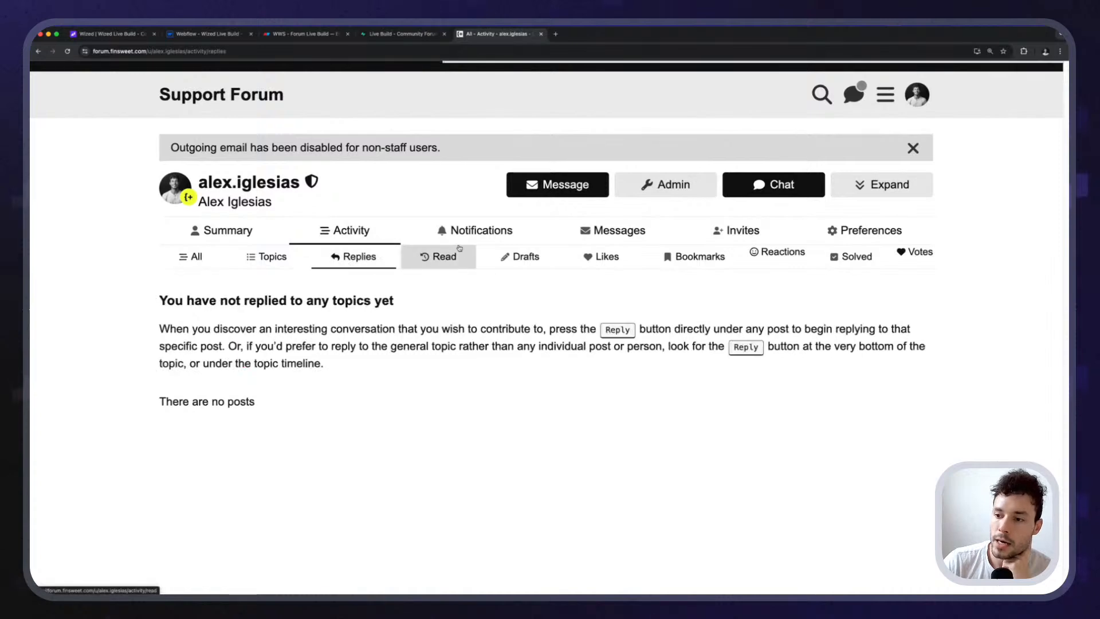
pyautogui.click(455, 261)
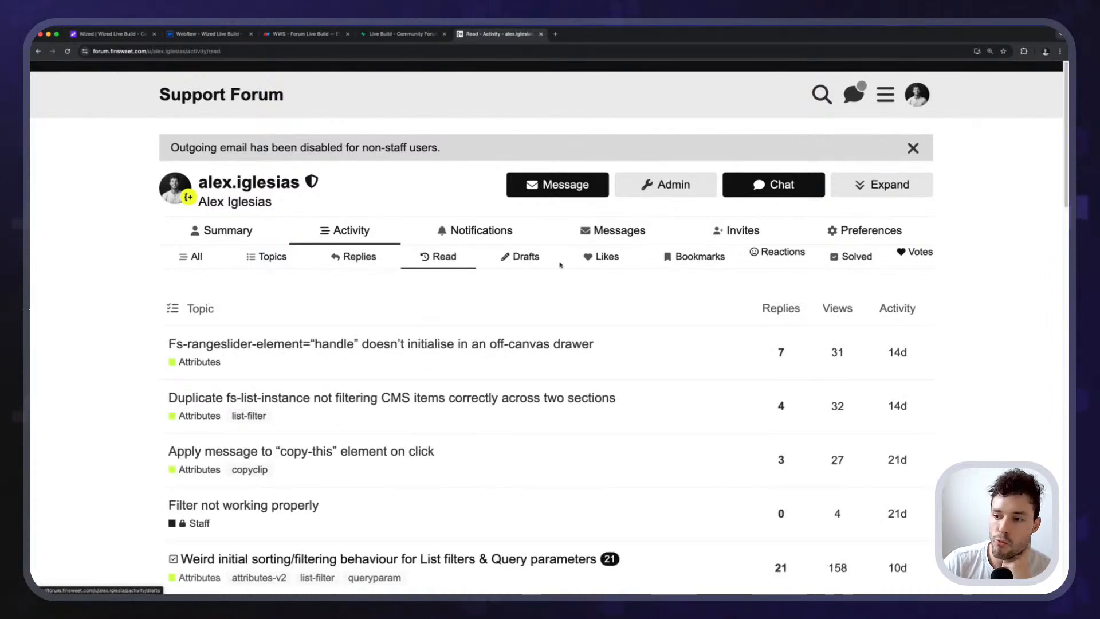
pyautogui.click(514, 263)
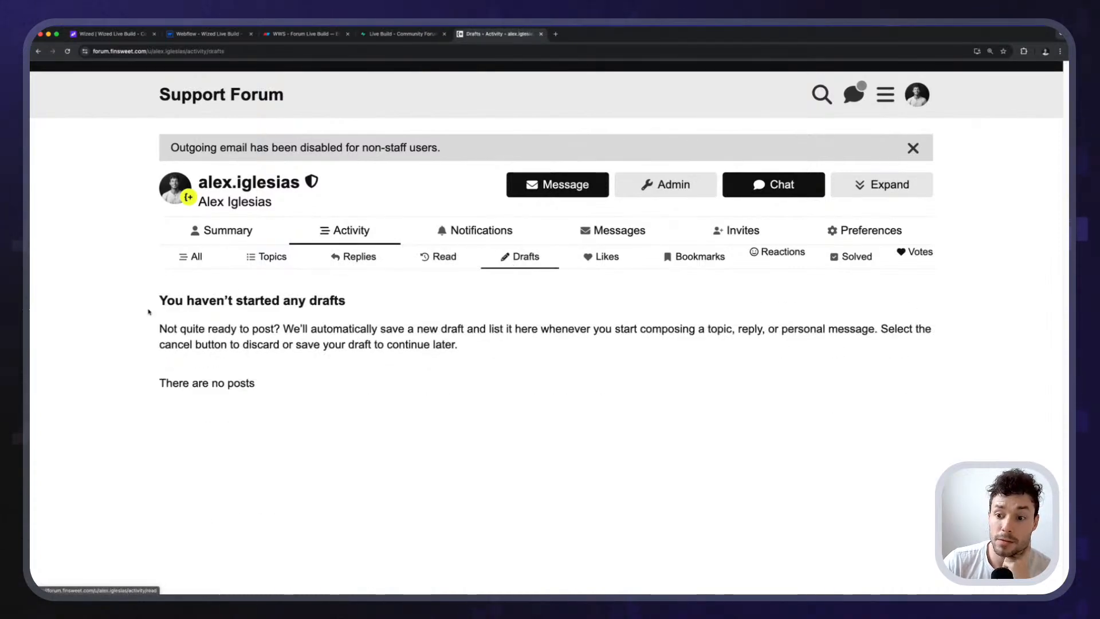
pyautogui.click(606, 258)
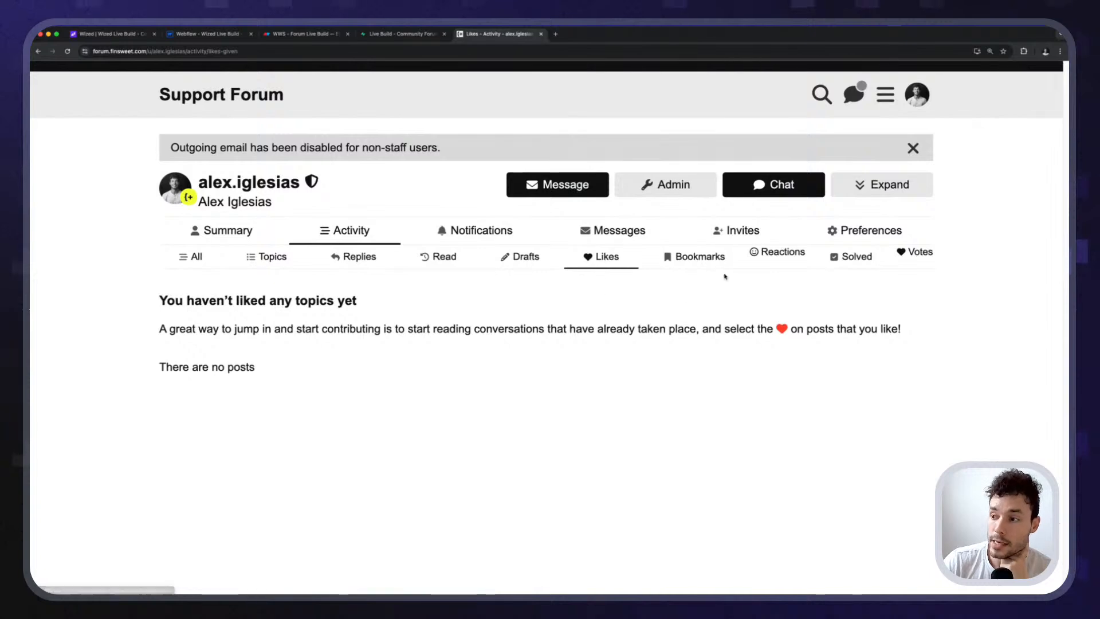
pyautogui.click(699, 259)
pyautogui.moveTo(161, 300); pyautogui.dragTo(395, 300)
pyautogui.click(816, 338)
pyautogui.moveTo(191, 339); pyautogui.dragTo(157, 296)
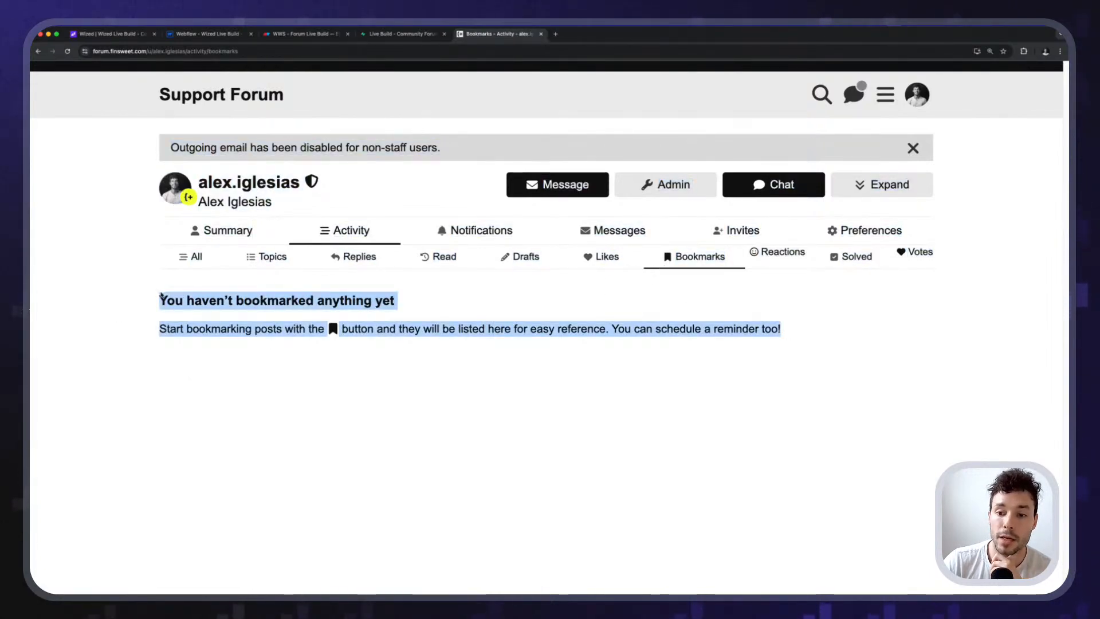
pyautogui.click(157, 297)
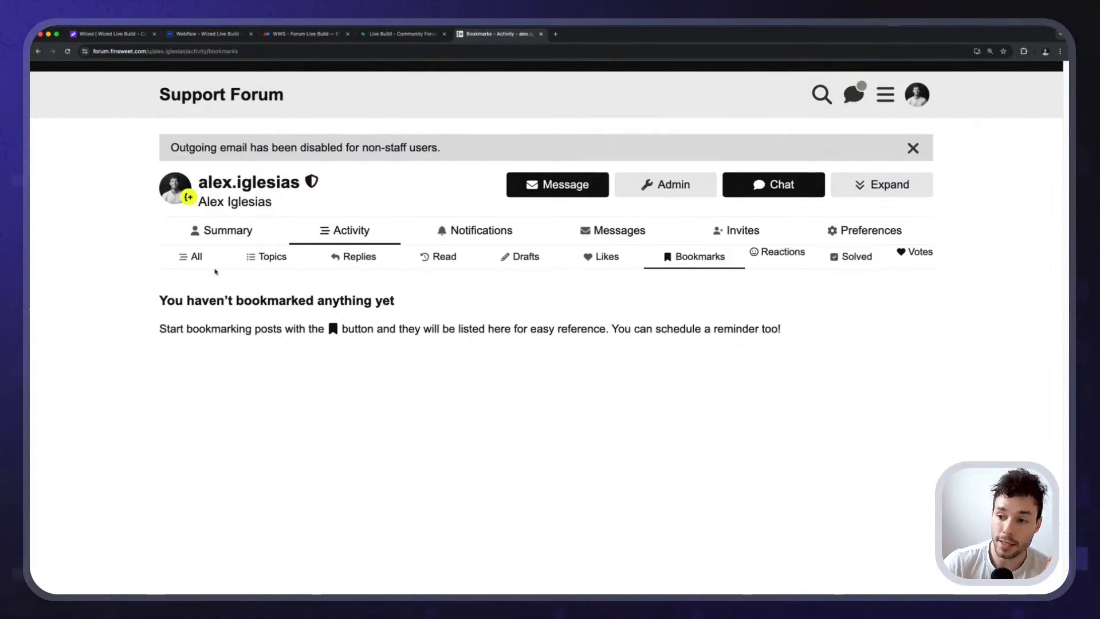
pyautogui.click(439, 265)
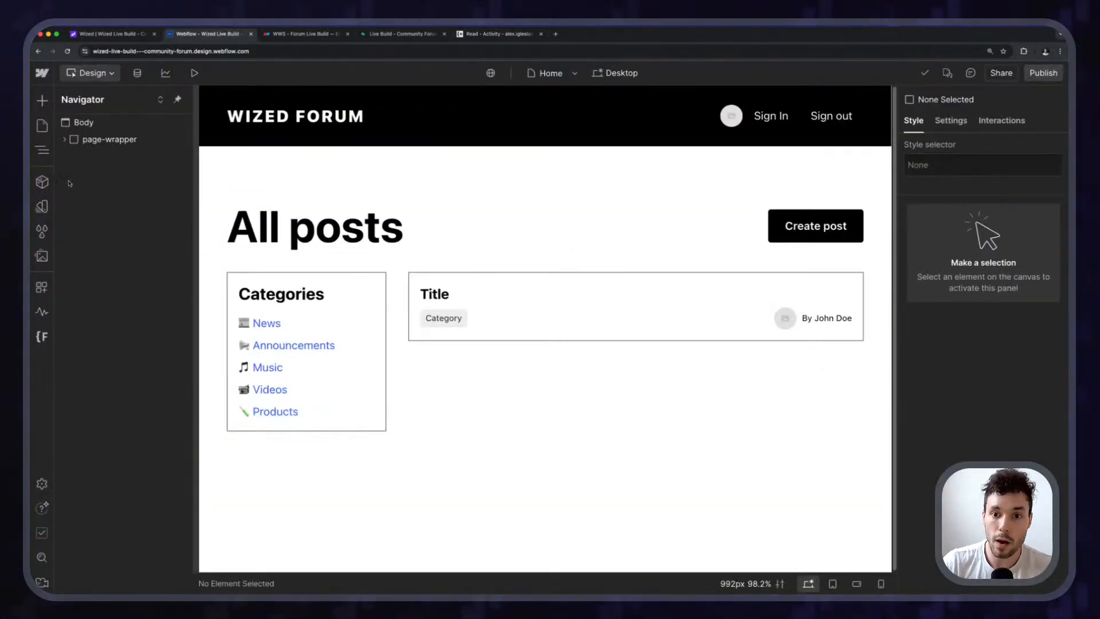
# On the Profile page, duplicate the section wrapping the profile content.
pyautogui.click(41, 125)
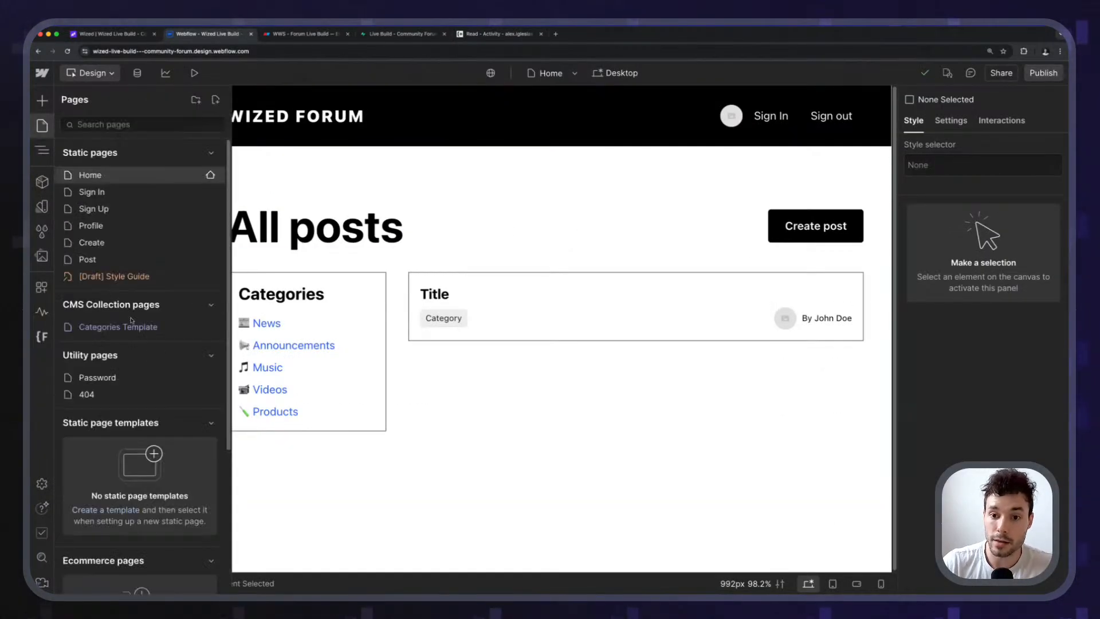
pyautogui.click(137, 229)
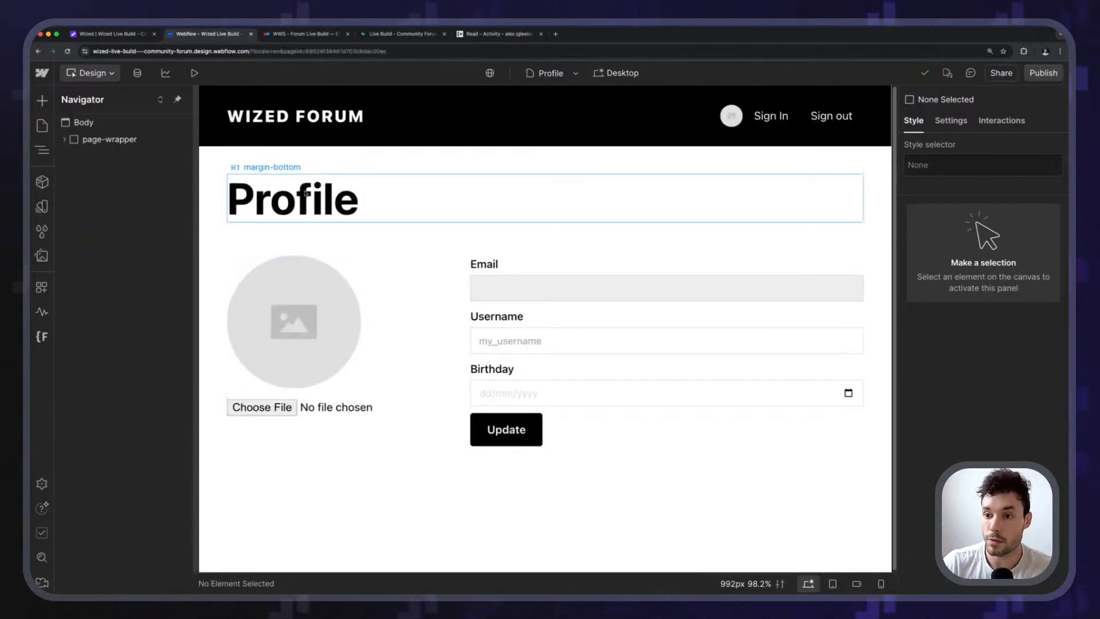
pyautogui.click(302, 207)
pyautogui.click(405, 476)
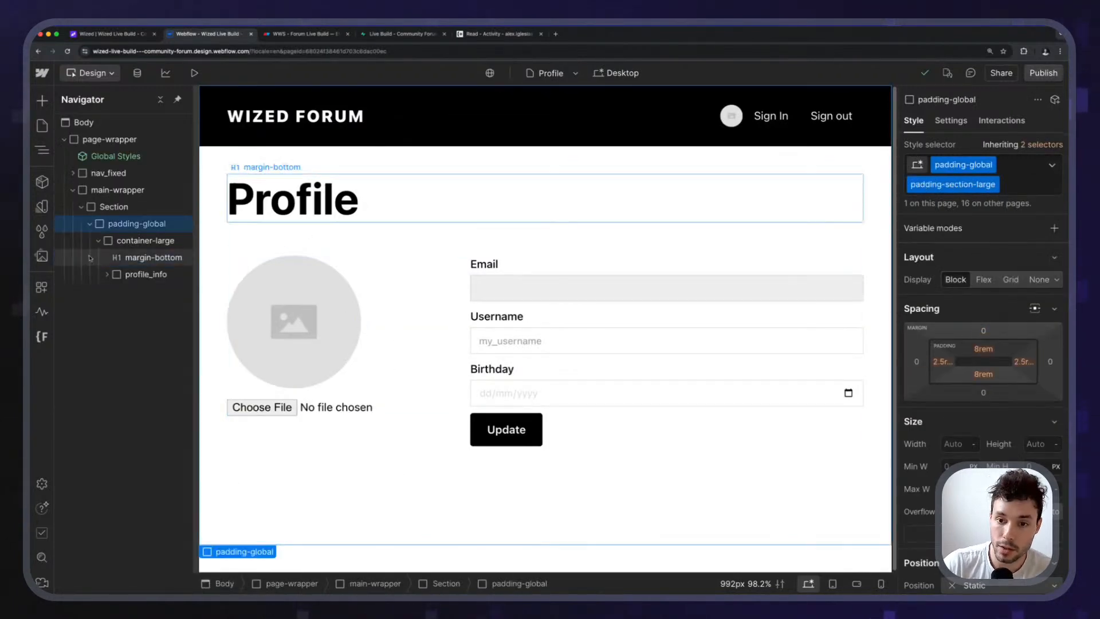
pyautogui.click(89, 225)
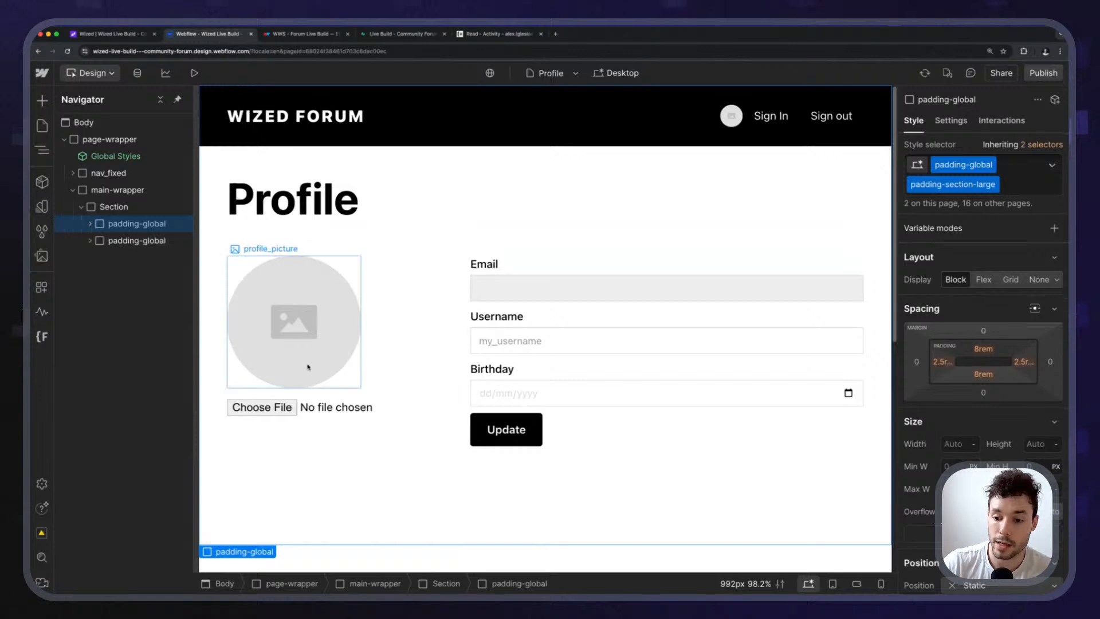
pyautogui.press('super+d')
# Place the copied heading below the form, retitle it 'Activity' and make it an H2.
pyautogui.click(292, 442)
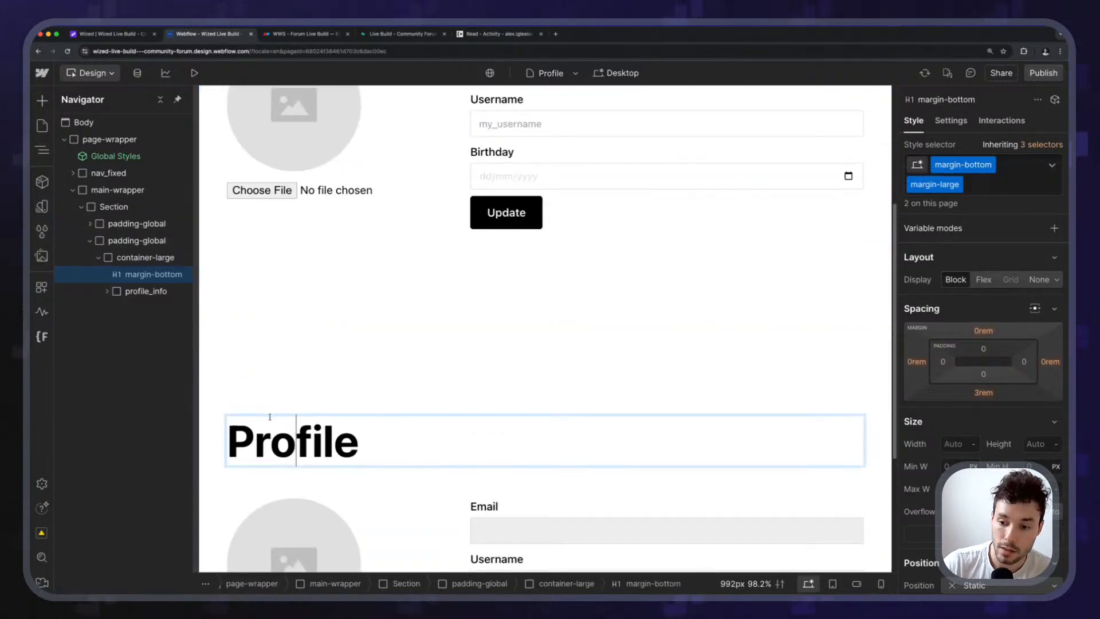
pyautogui.scroll(-3, 476, 406)
pyautogui.click(122, 291)
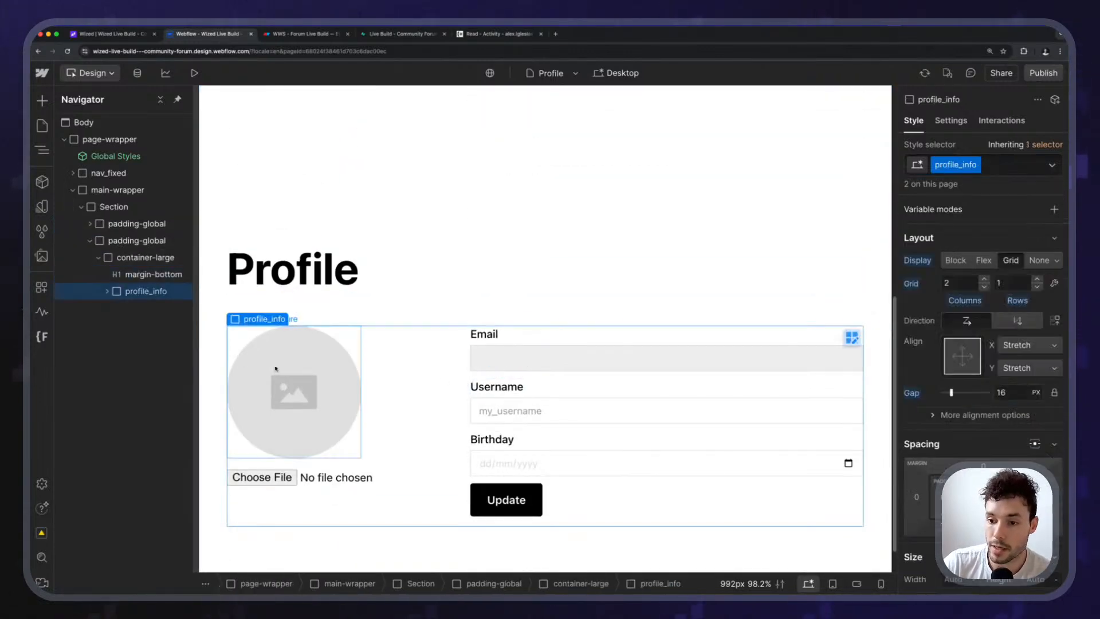
pyautogui.moveTo(127, 281); pyautogui.dragTo(333, 439)
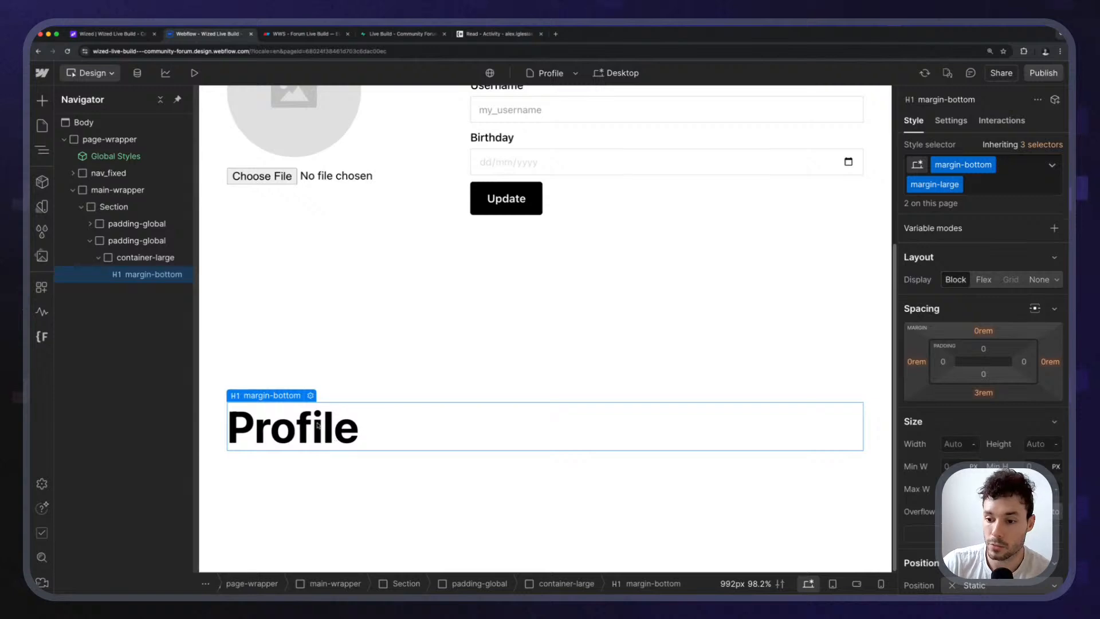
pyautogui.doubleClick(319, 425)
pyautogui.write('Activity')
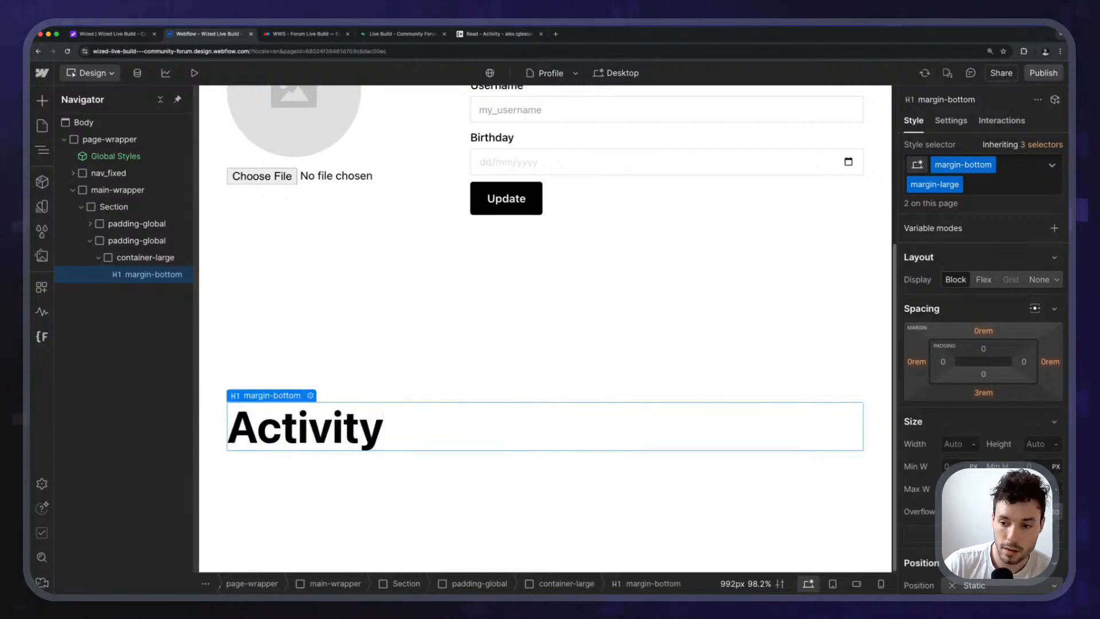
pyautogui.click(310, 396)
pyautogui.click(301, 493)
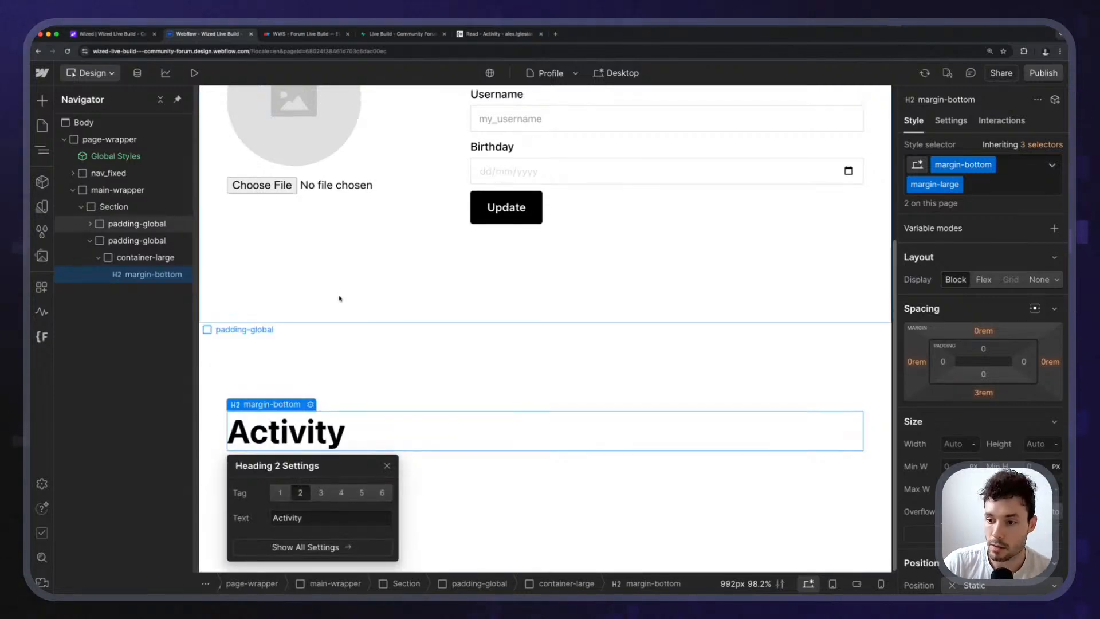
pyautogui.click(326, 363)
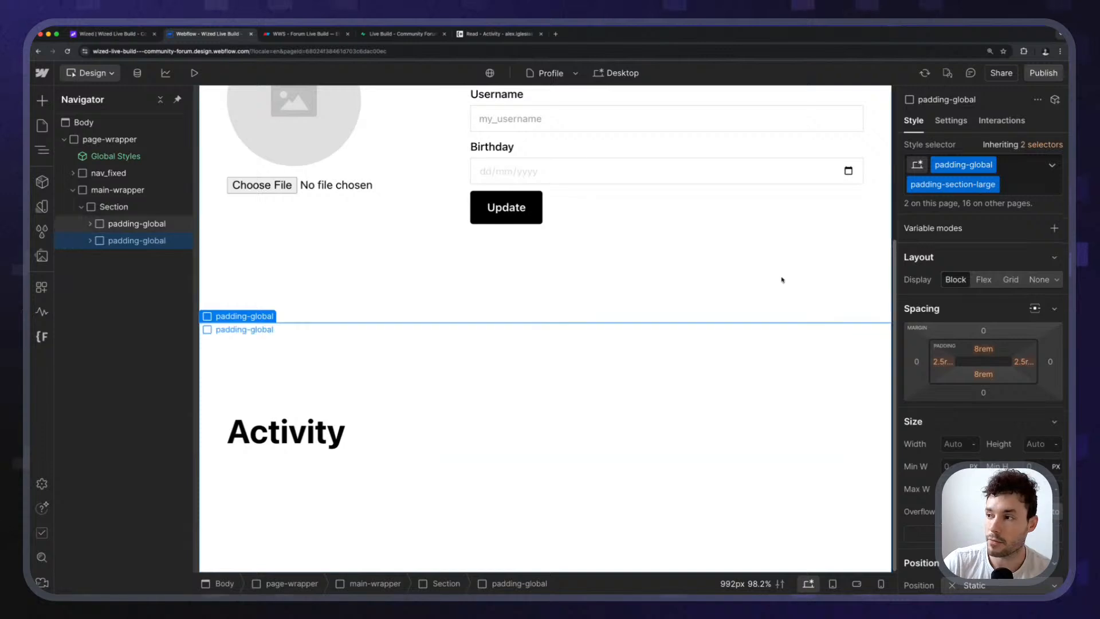
# Swap the new section's padding-section-large class for medium section padding.
pyautogui.click(1027, 184)
pyautogui.press('BackSpace')
pyautogui.press('Down')
pyautogui.press('Down')
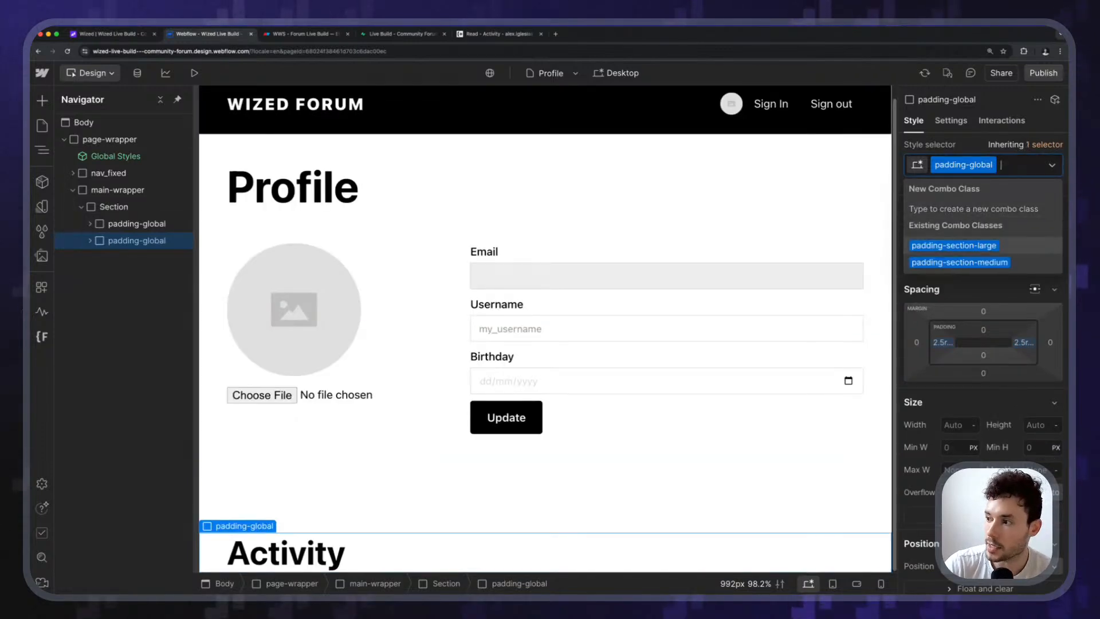
pyautogui.press('Return')
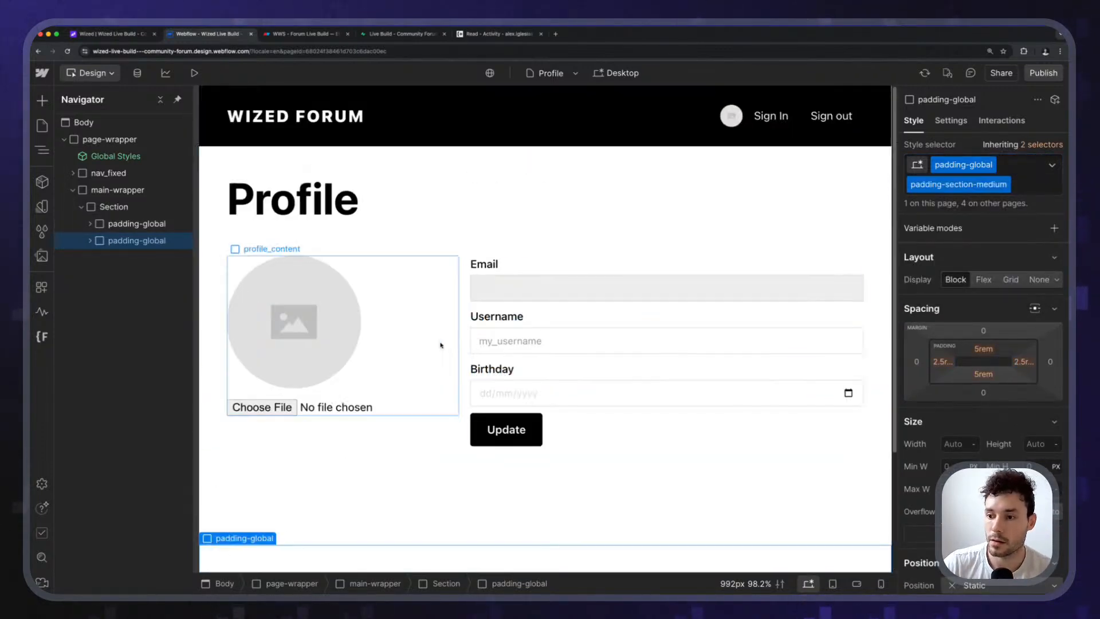
pyautogui.click(1017, 172)
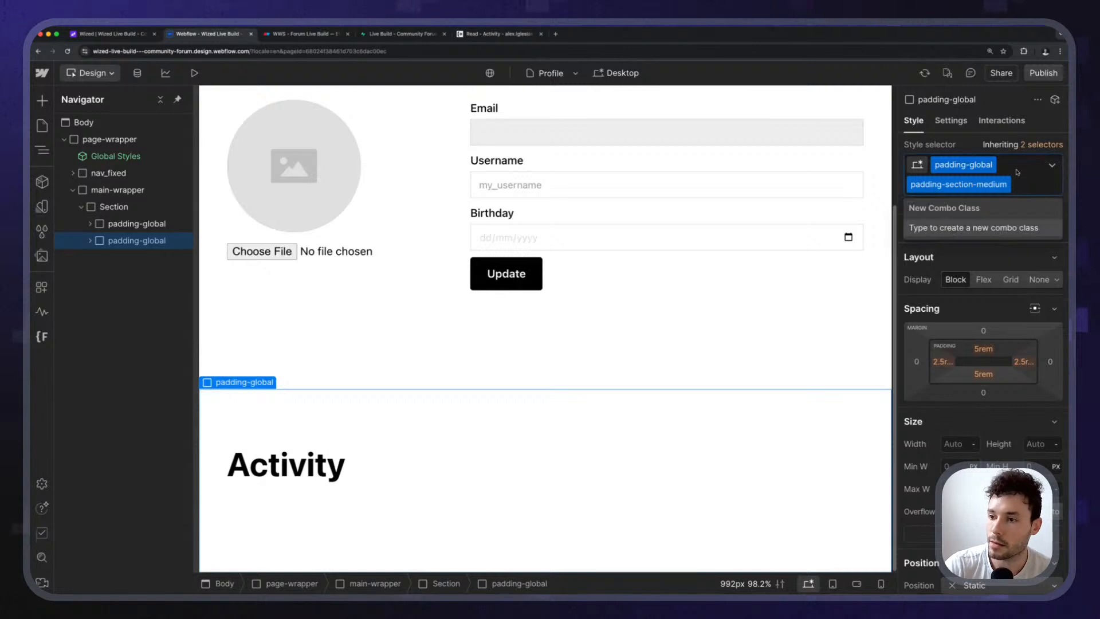
pyautogui.press('Escape')
# Replace it with a new padding-section-small combo class, then return to the forum's Read activity page.
pyautogui.scroll(3, 430, 287)
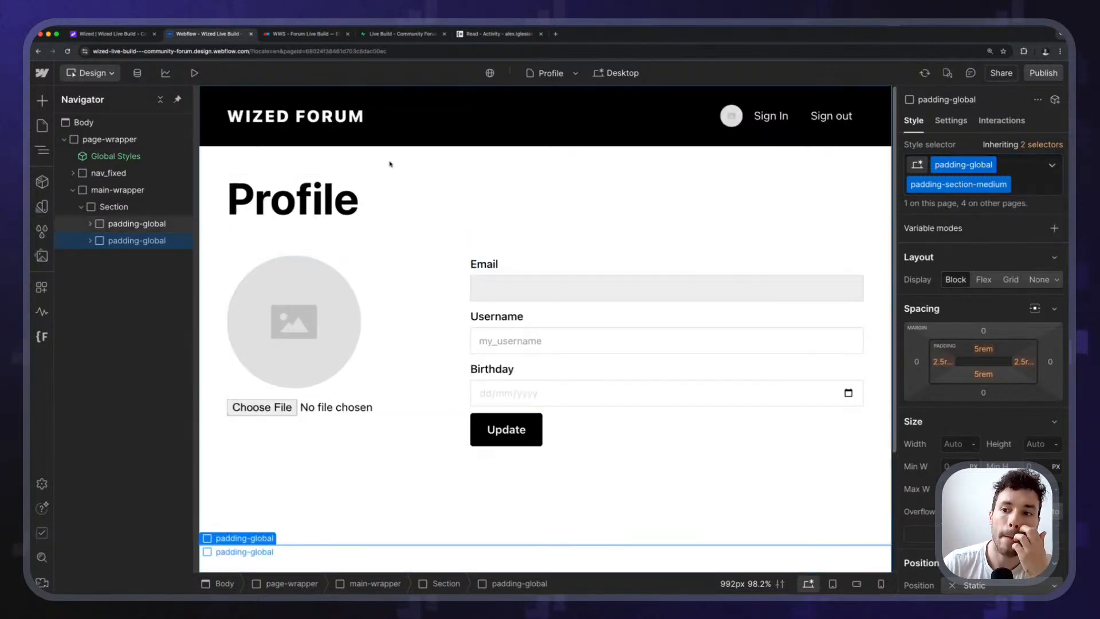
pyautogui.click(1020, 187)
pyautogui.press('BackSpace')
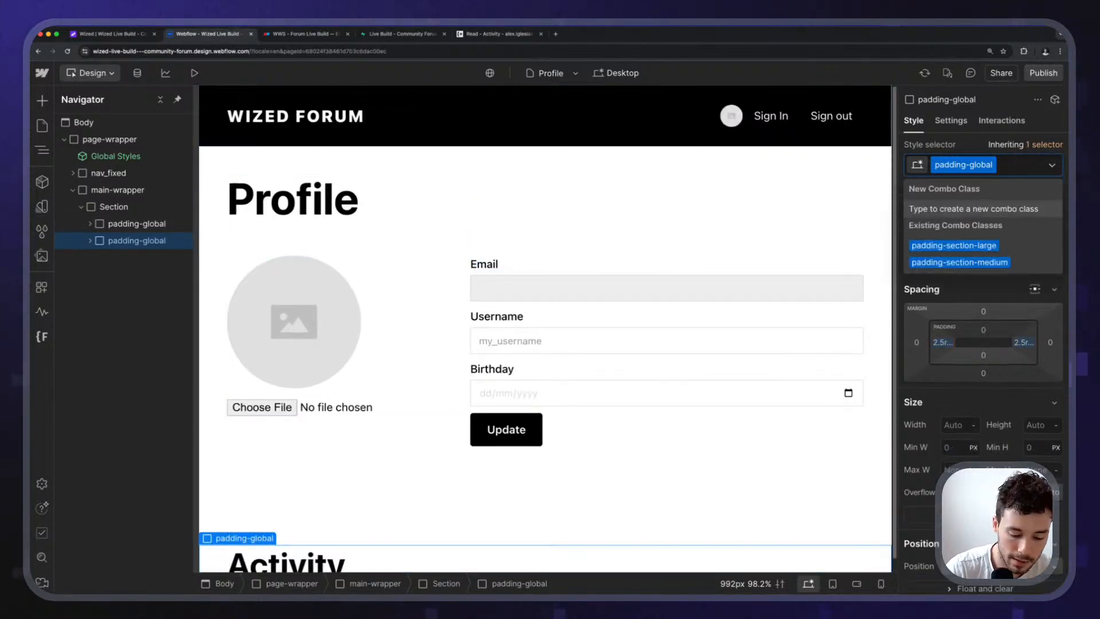
pyautogui.write('padding')
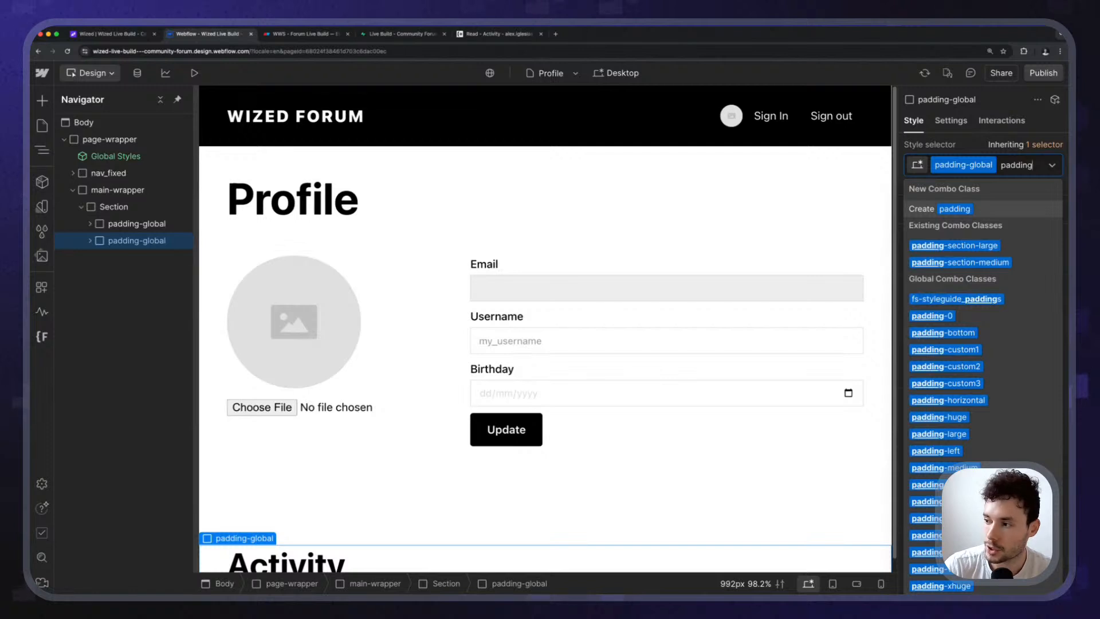
pyautogui.write('-section-small')
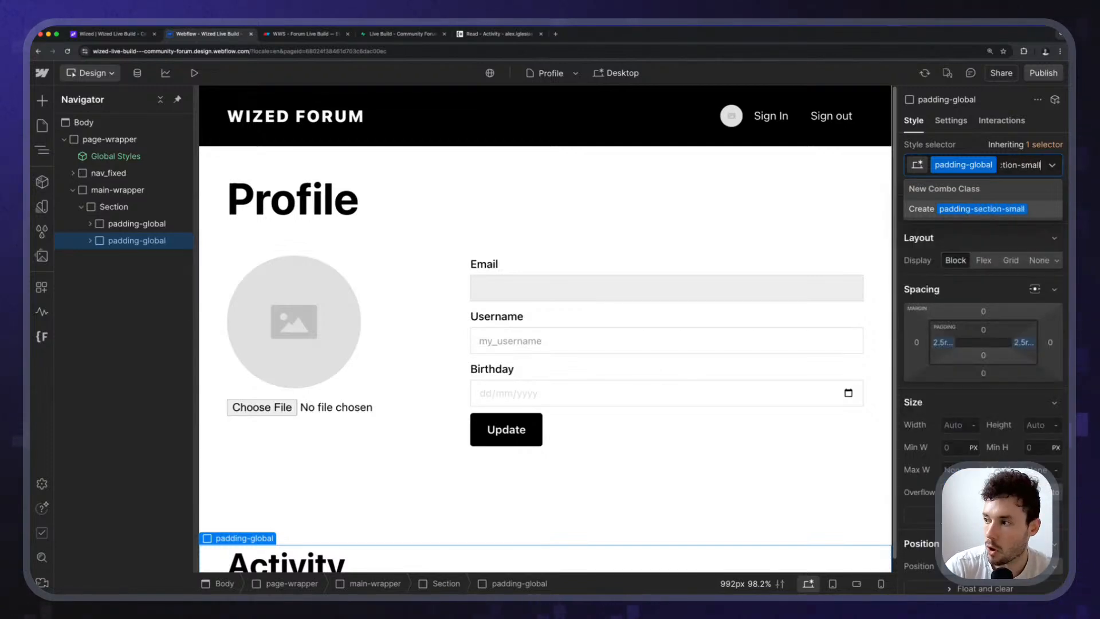
pyautogui.press('Return')
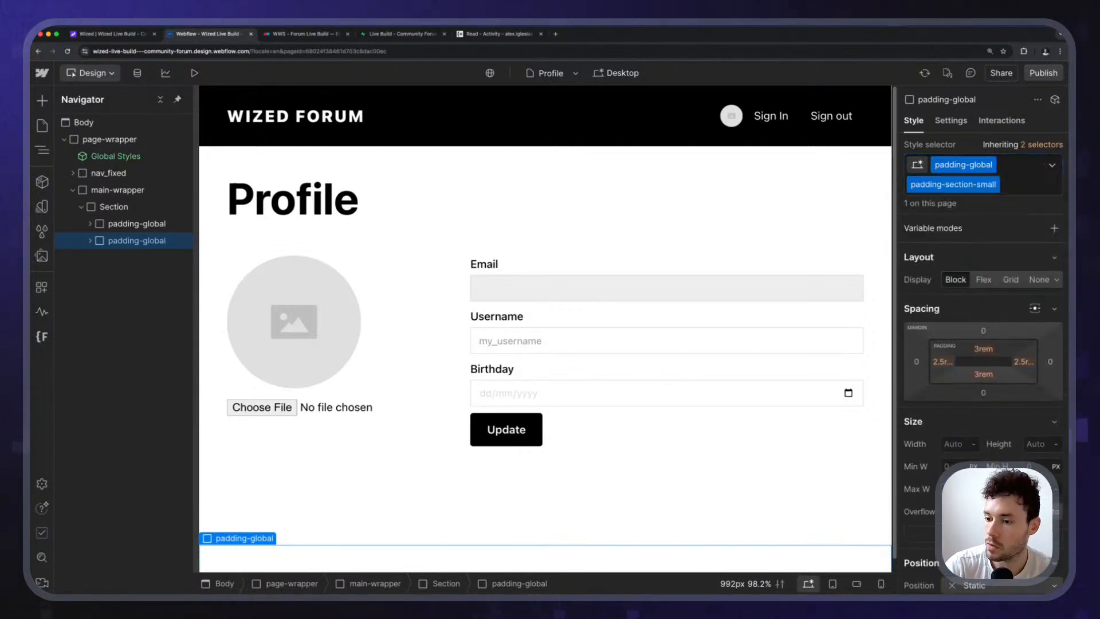
pyautogui.scroll(-2, 494, 351)
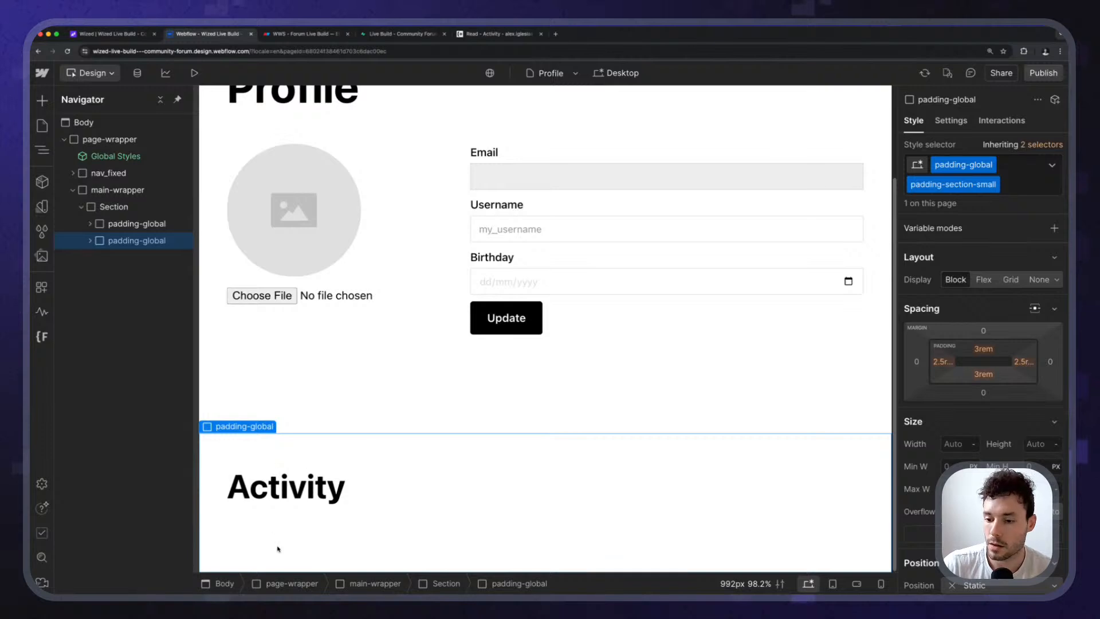
pyautogui.click(325, 491)
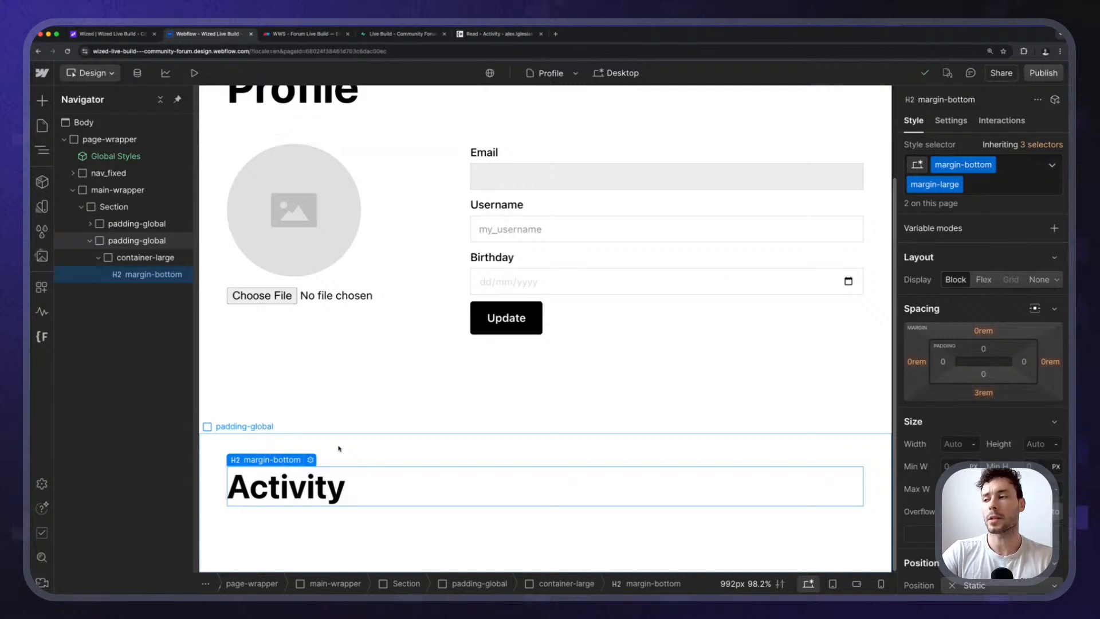
pyautogui.click(479, 35)
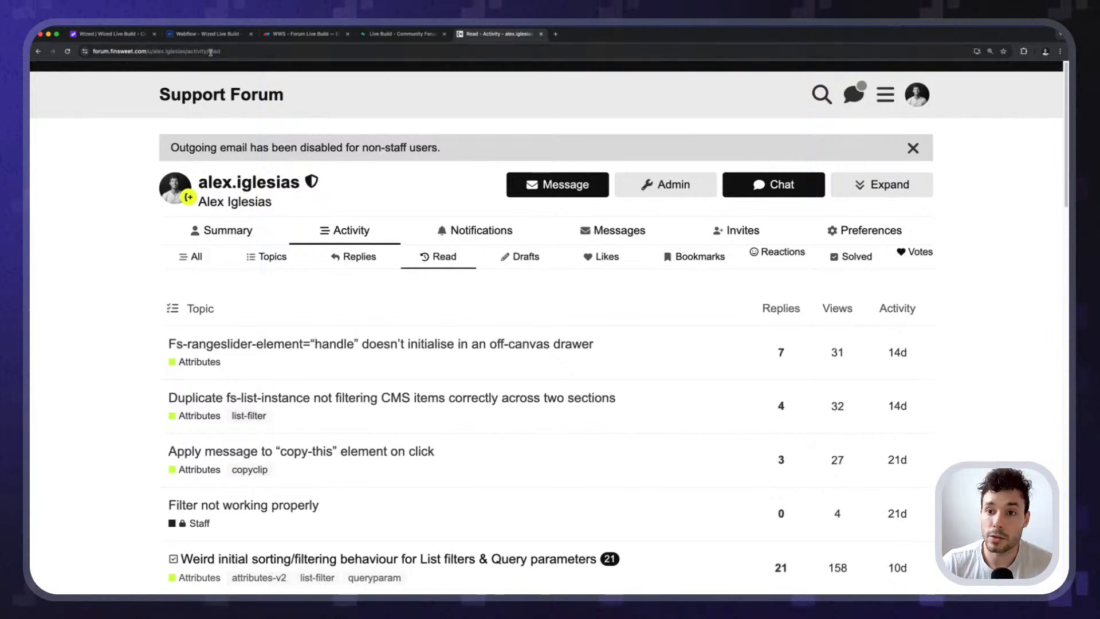
# Cycle through the empty All, Topics, Replies, Read, Drafts and Likes activity lists, then return to Webflow.
pyautogui.click(354, 256)
pyautogui.click(266, 256)
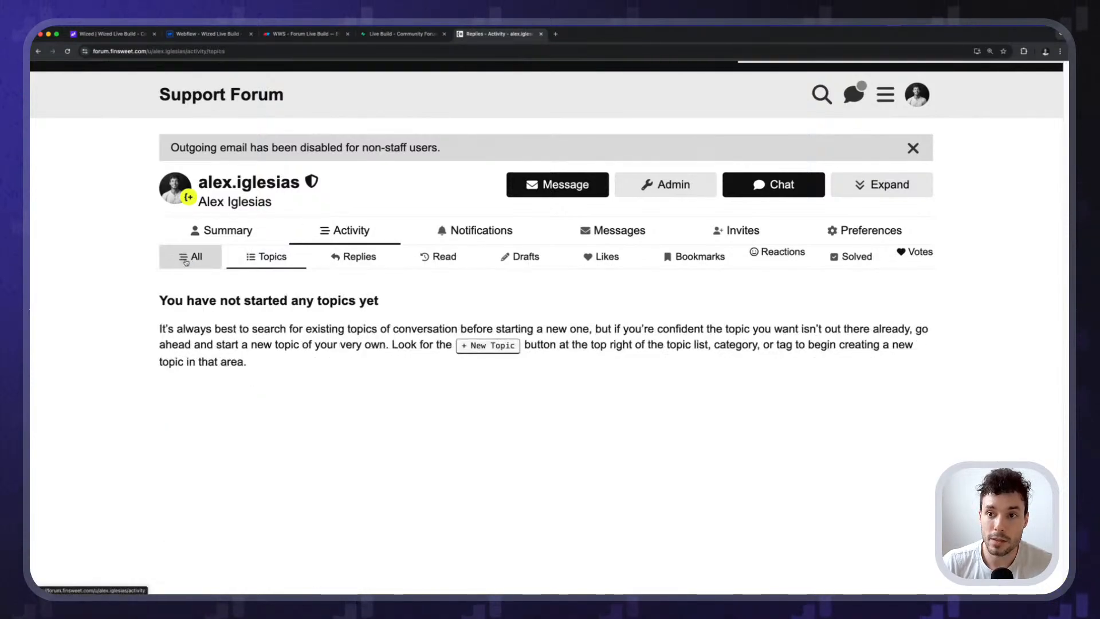
pyautogui.click(186, 261)
pyautogui.click(266, 257)
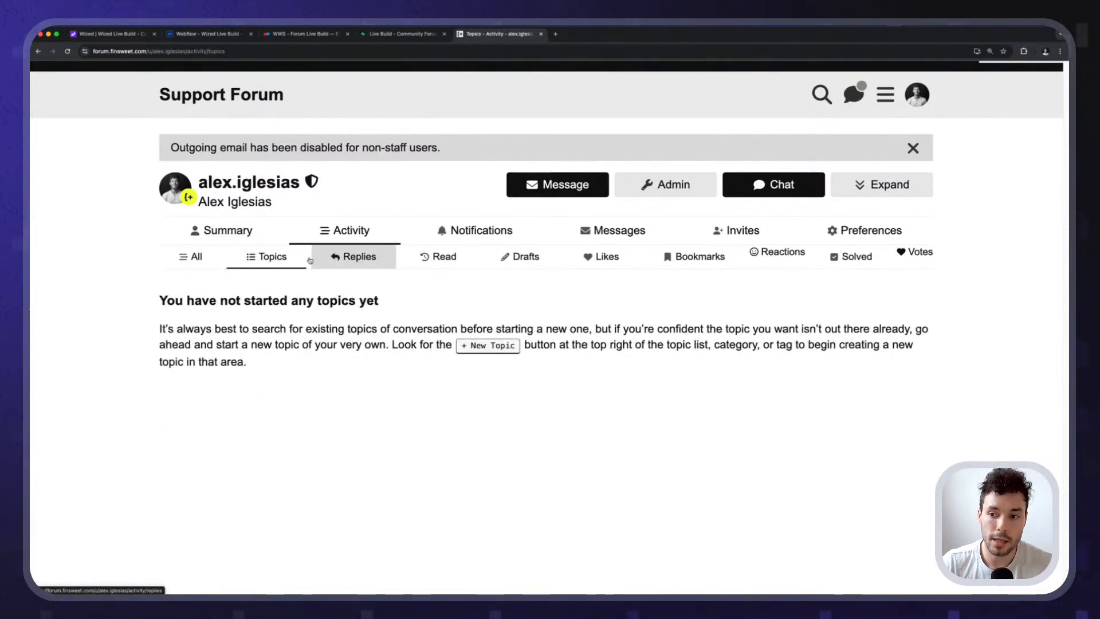
pyautogui.click(338, 256)
pyautogui.click(438, 256)
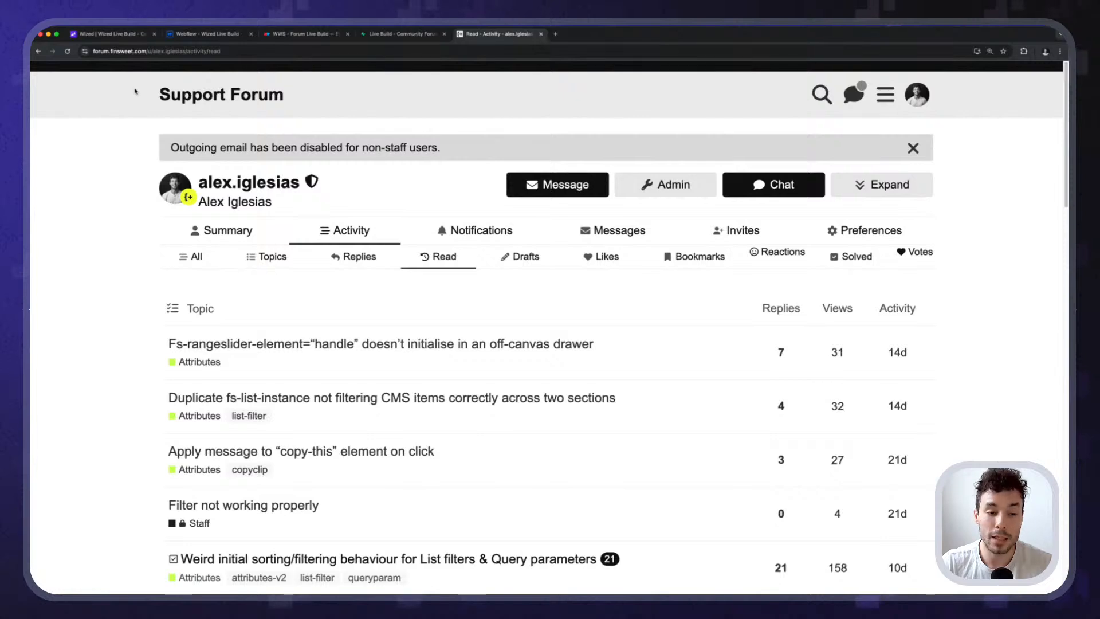
pyautogui.moveTo(91, 93); pyautogui.dragTo(465, 289)
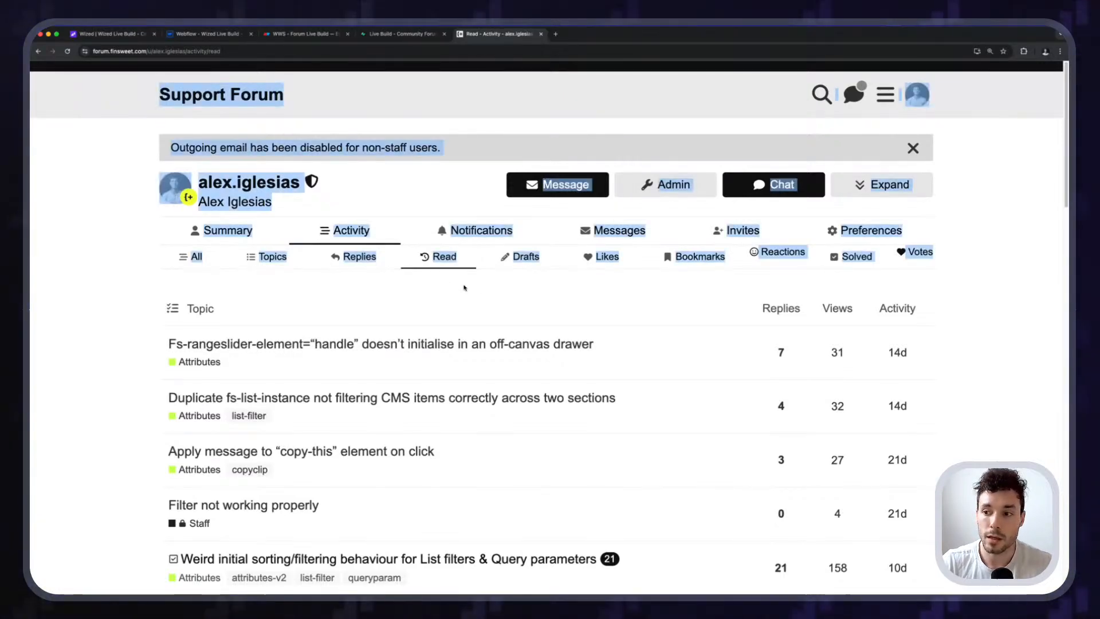
pyautogui.click(465, 288)
pyautogui.click(325, 256)
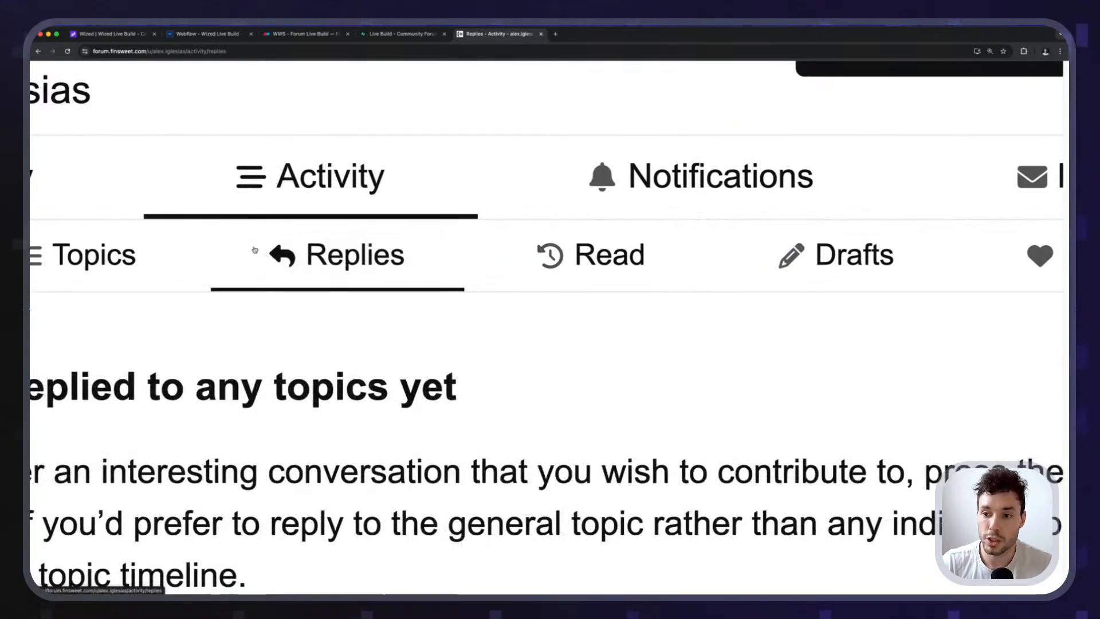
pyautogui.click(303, 258)
pyautogui.click(481, 229)
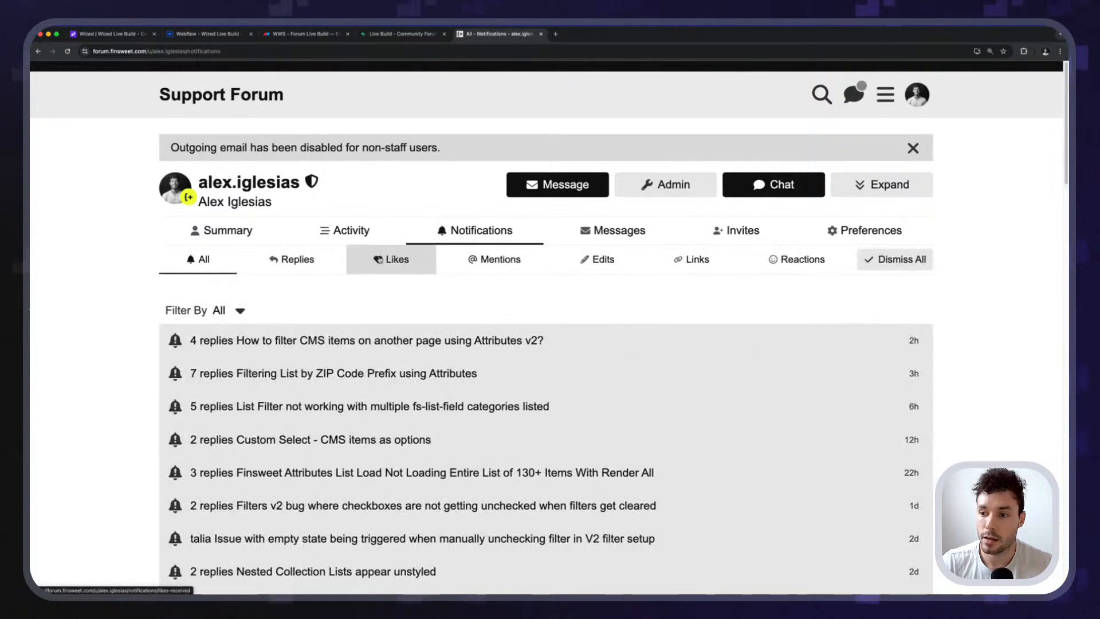
pyautogui.click(38, 51)
pyautogui.click(367, 256)
pyautogui.click(424, 257)
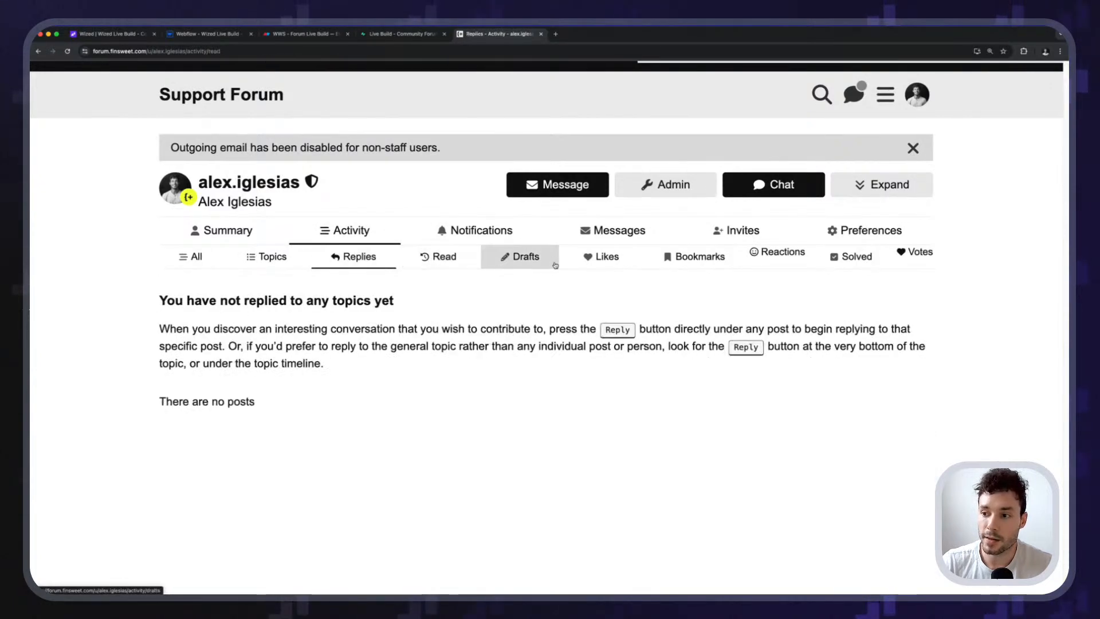
pyautogui.click(541, 262)
pyautogui.click(611, 268)
pyautogui.click(519, 256)
pyautogui.click(439, 256)
pyautogui.click(356, 256)
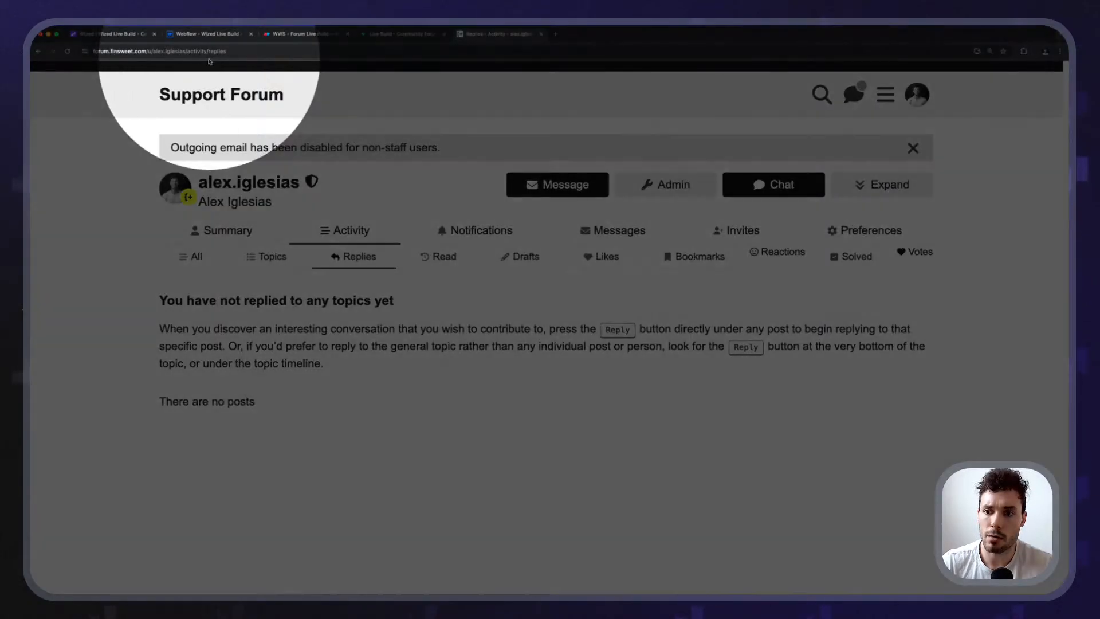
pyautogui.click(266, 256)
pyautogui.click(354, 256)
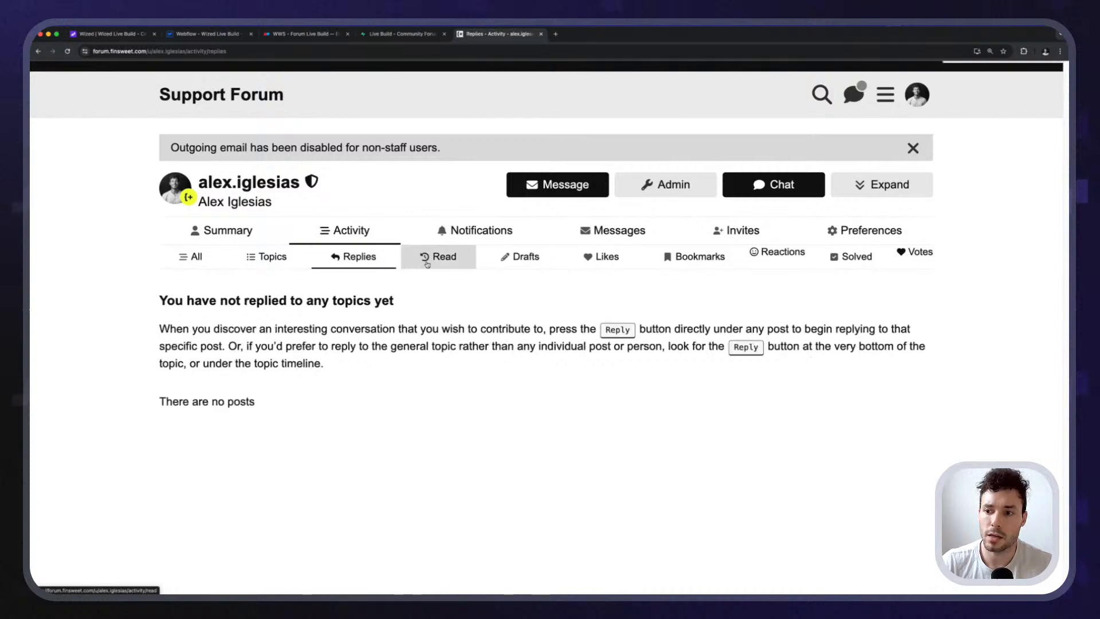
pyautogui.click(427, 263)
pyautogui.click(521, 267)
pyautogui.click(602, 264)
pyautogui.click(345, 269)
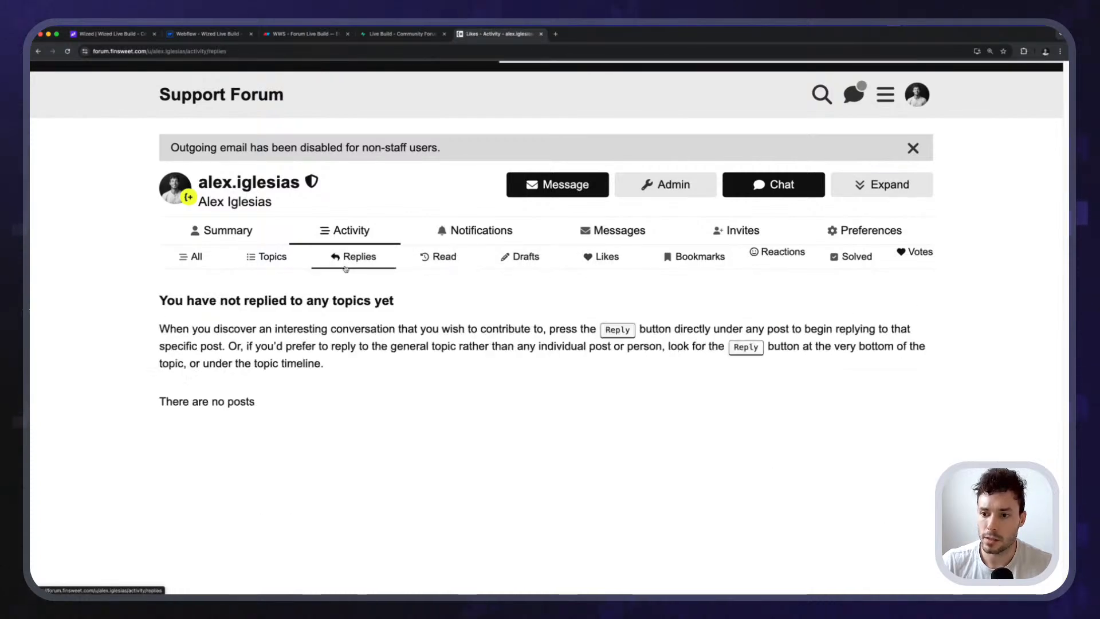
pyautogui.click(274, 262)
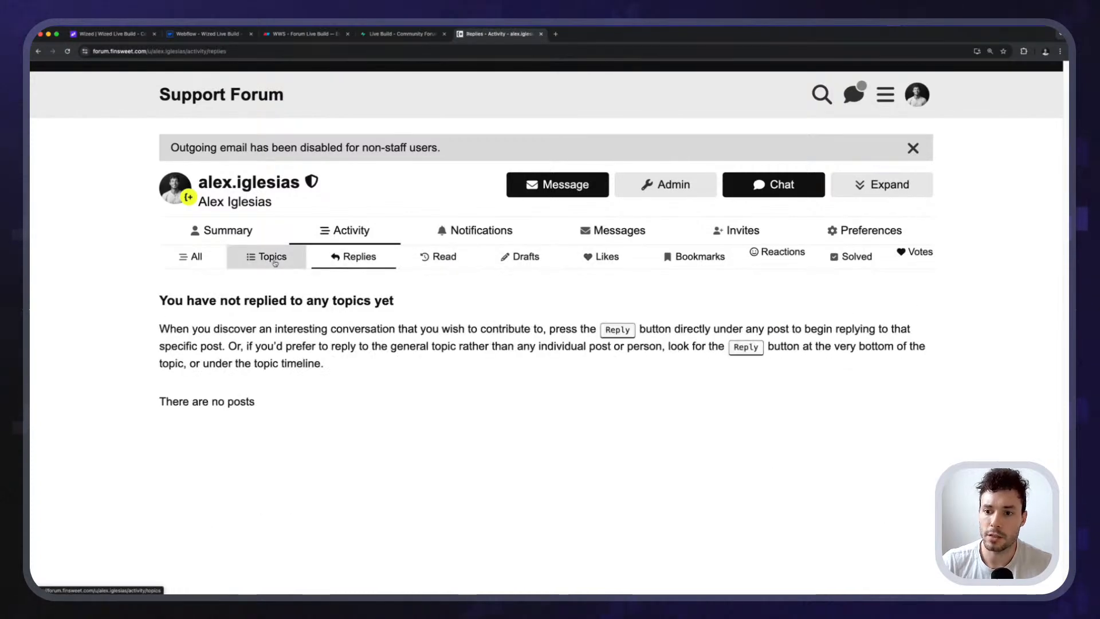
pyautogui.click(457, 263)
pyautogui.click(519, 259)
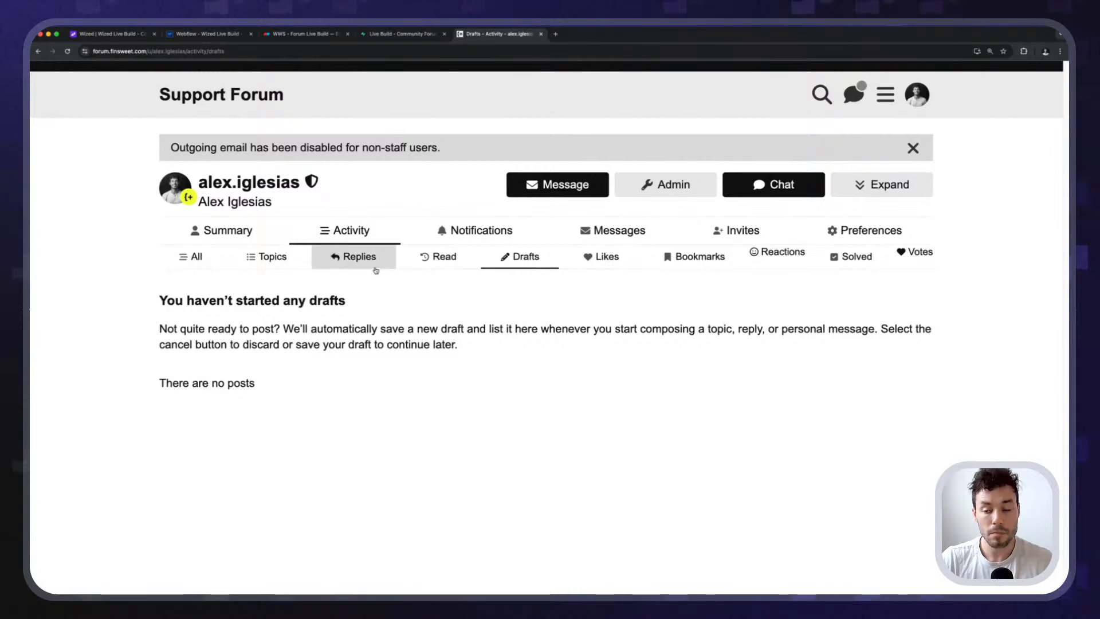
pyautogui.click(374, 265)
pyautogui.click(196, 255)
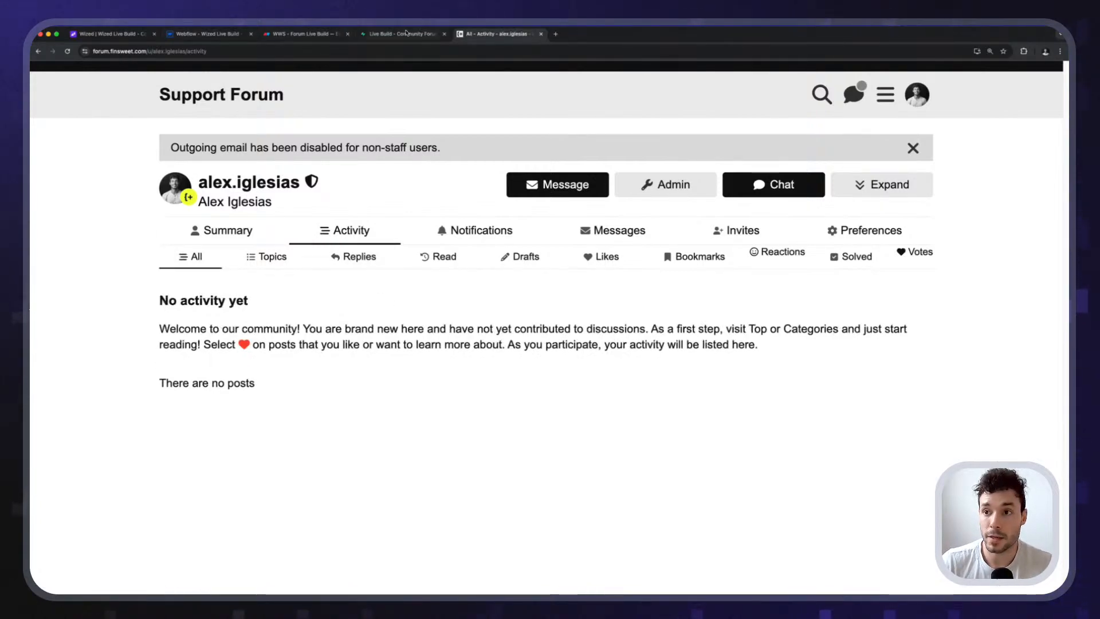
pyautogui.click(268, 258)
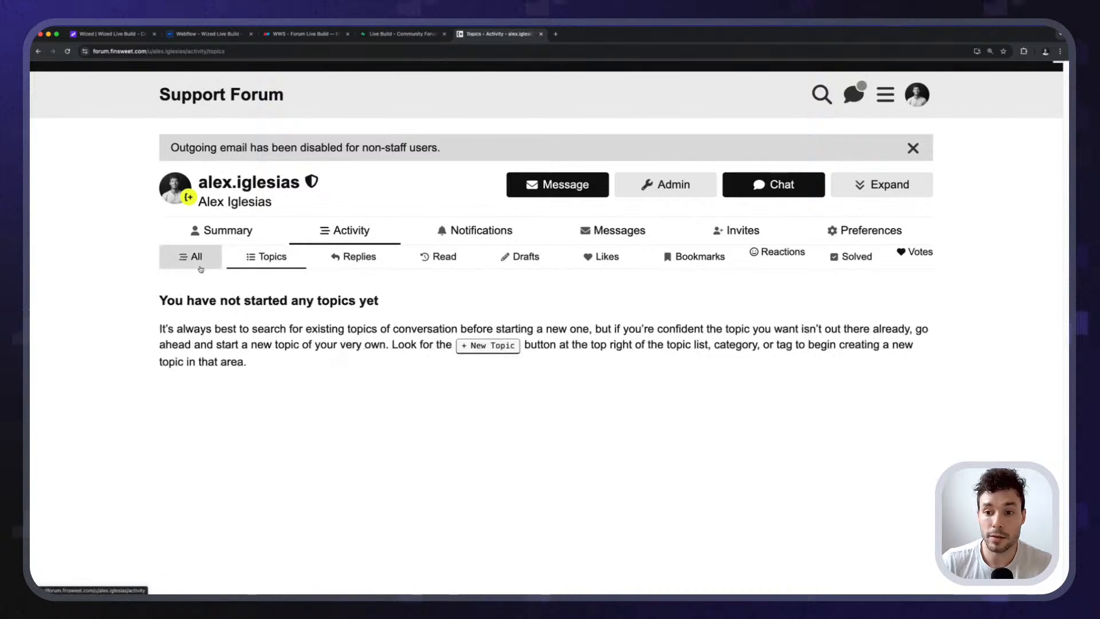
pyautogui.click(192, 258)
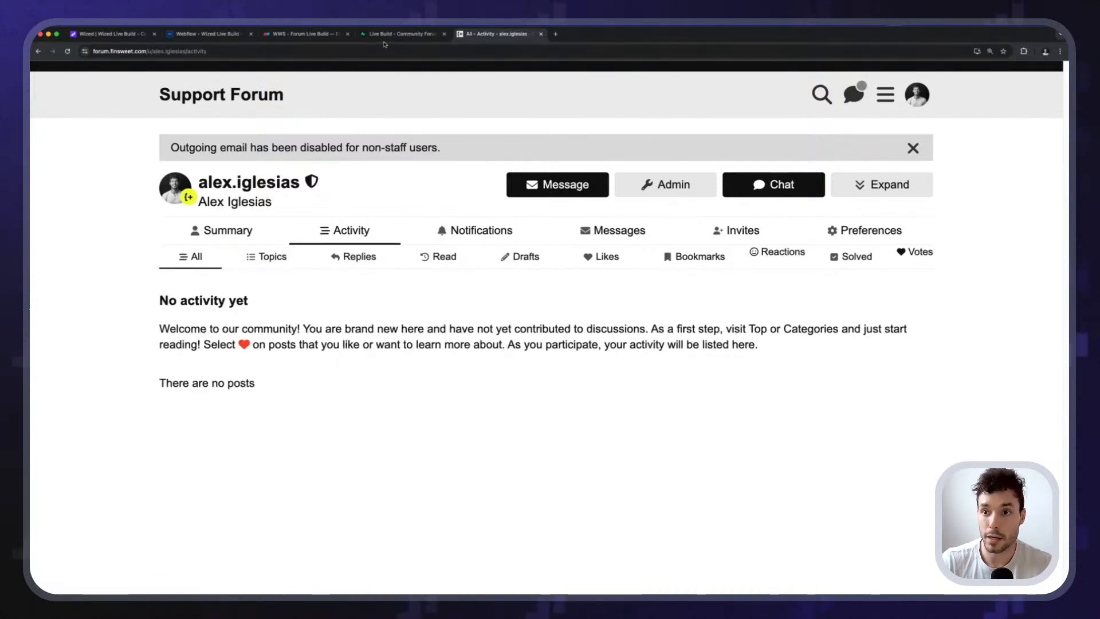
pyautogui.click(211, 35)
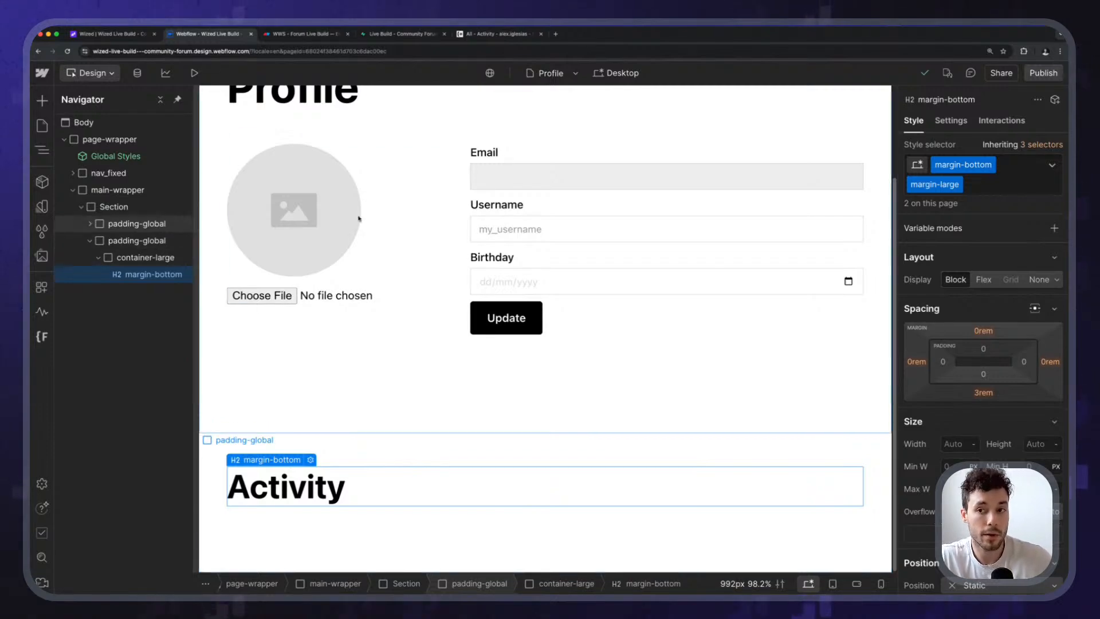
pyautogui.click(459, 34)
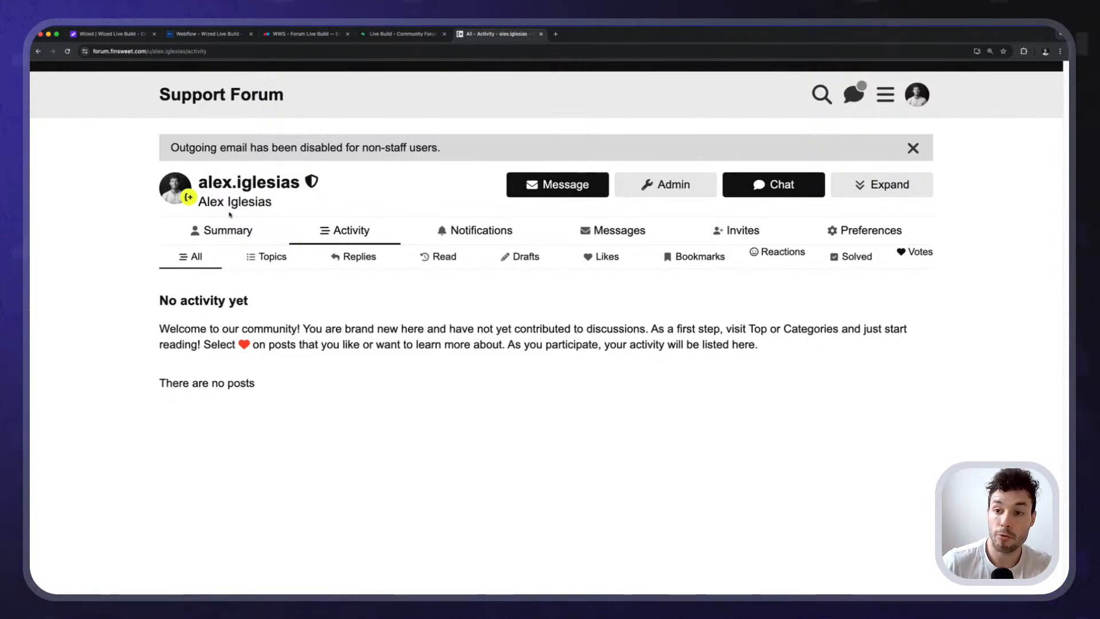
pyautogui.click(213, 36)
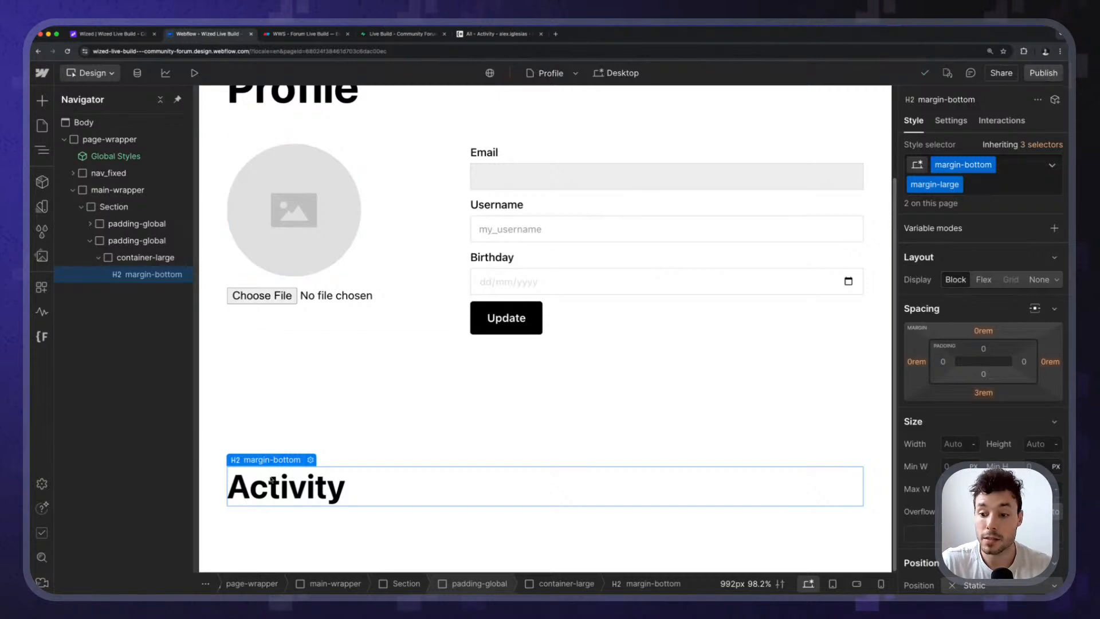
# Insert a Tabs element below the Activity heading via the Cmd+K quick find.
pyautogui.press('super+k')
pyautogui.write('tabs')
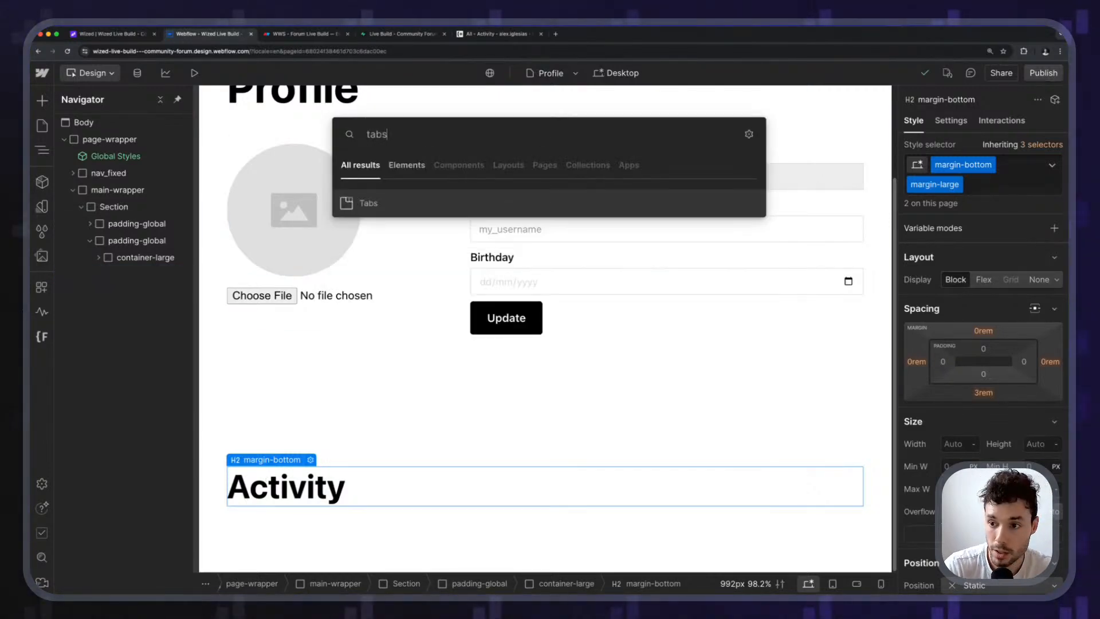
pyautogui.press('Return')
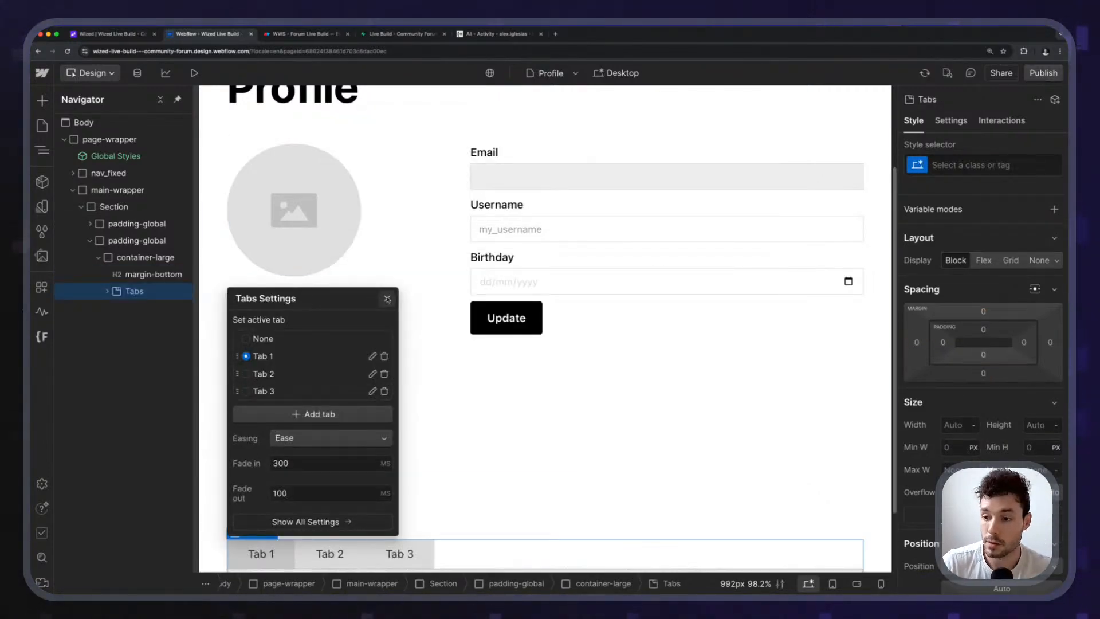
pyautogui.press('Escape')
pyautogui.scroll(-2, 359, 438)
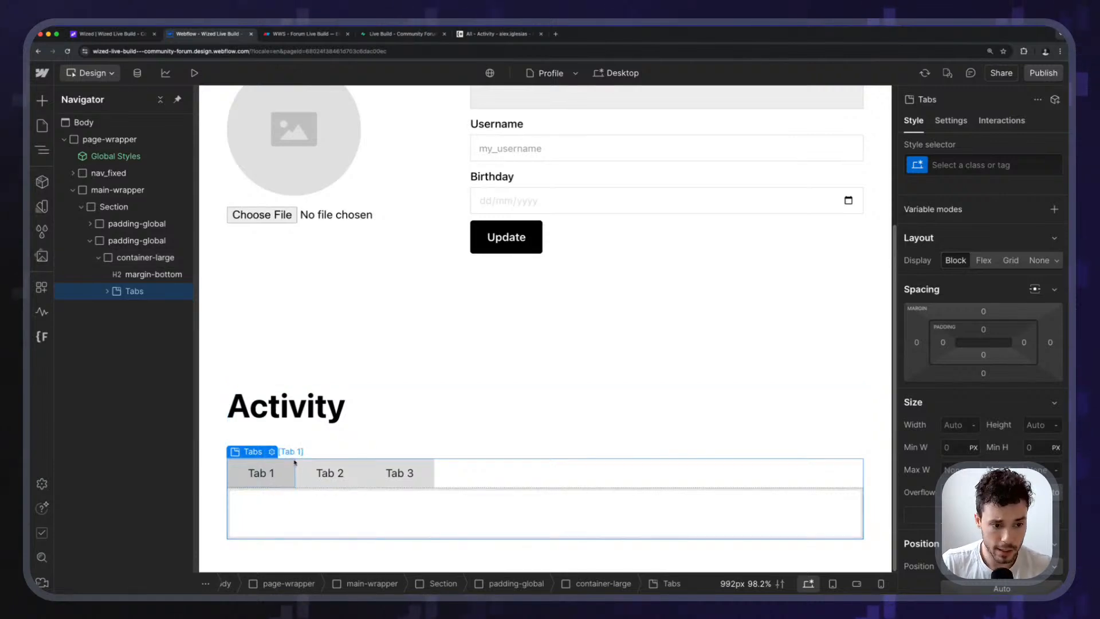
# Check the Tab 1, Tab 2 and Tab 3 links and select the Tab 1 label text for editing.
pyautogui.click(320, 473)
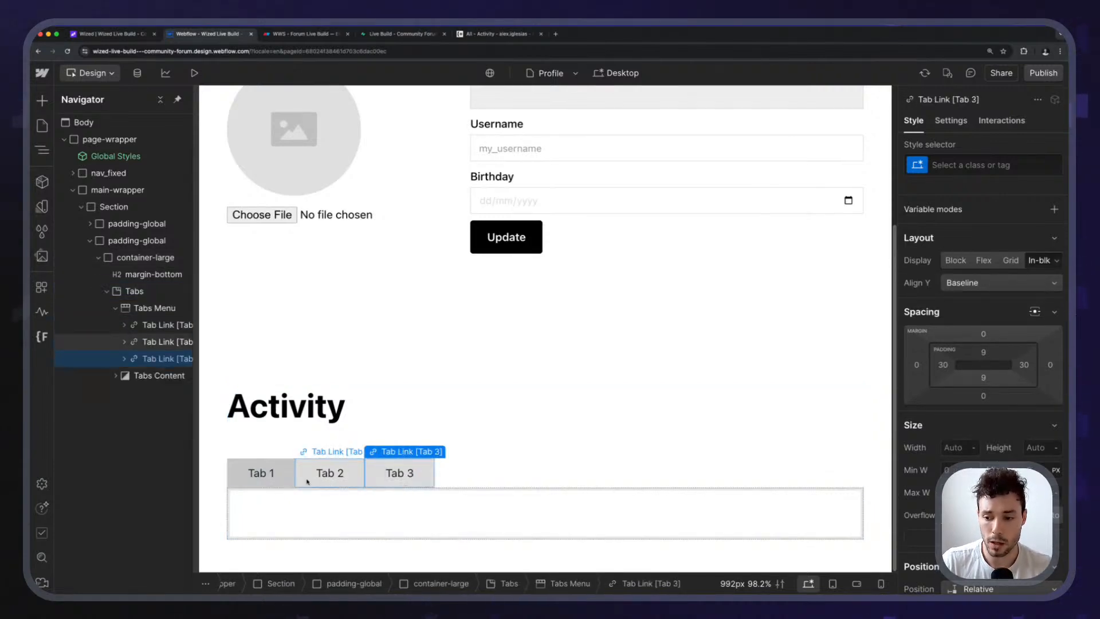
pyautogui.moveTo(253, 497); pyautogui.dragTo(265, 489)
pyautogui.click(291, 465)
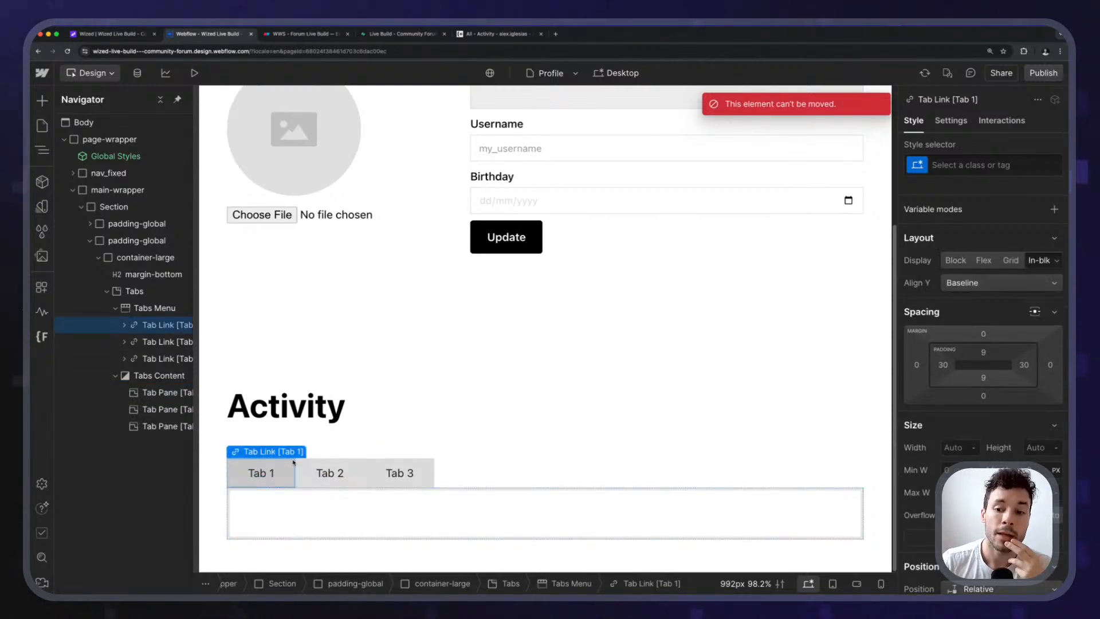
pyautogui.click(321, 483)
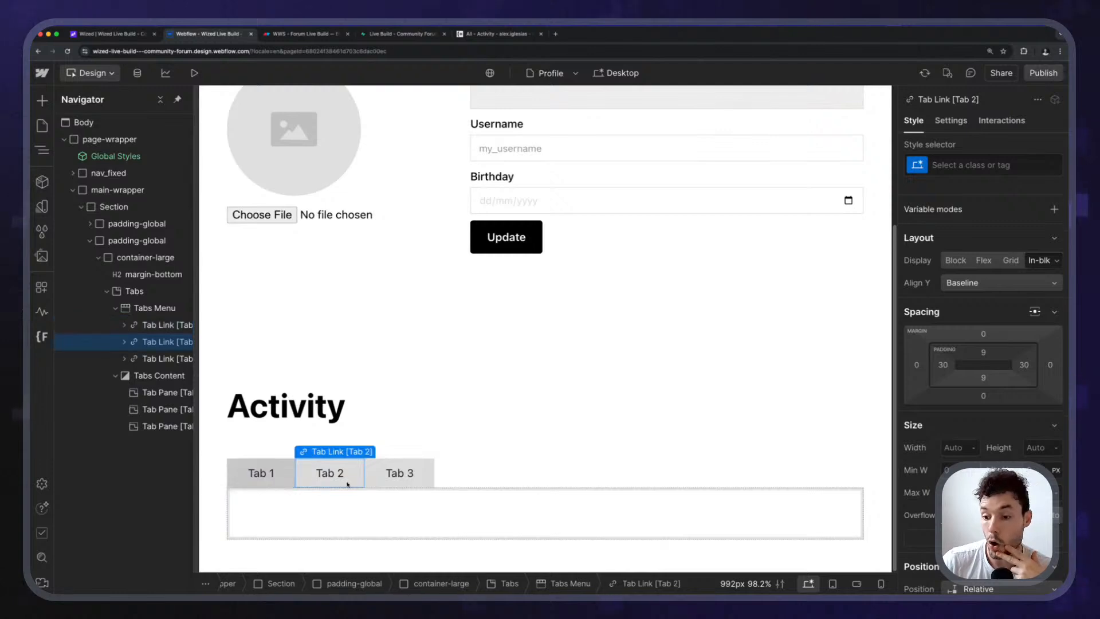
pyautogui.click(380, 486)
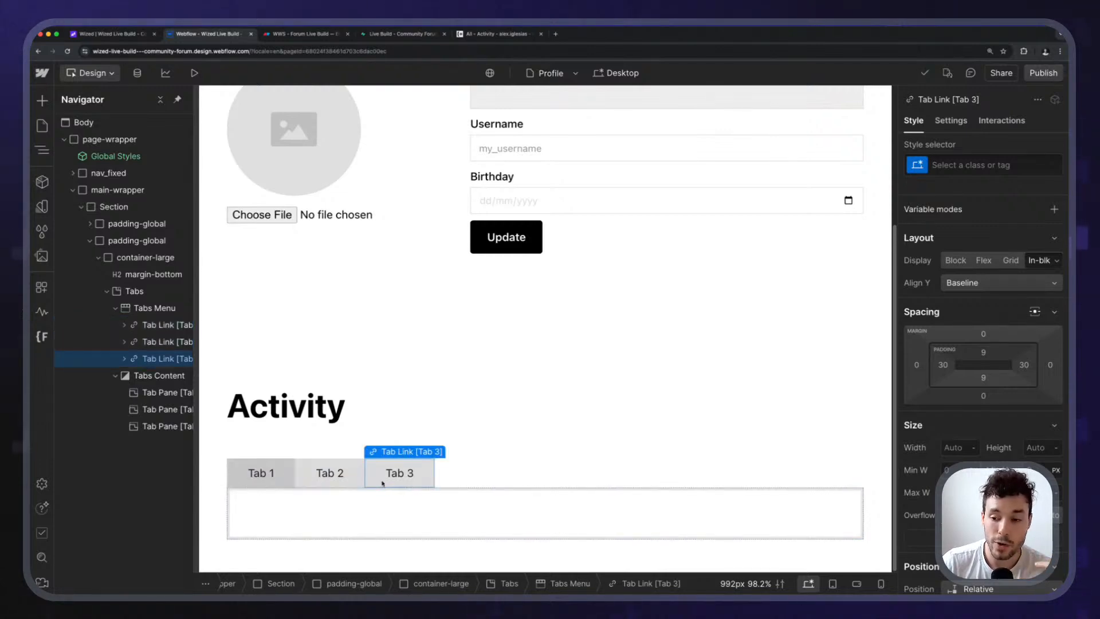
pyautogui.click(288, 483)
pyautogui.click(383, 484)
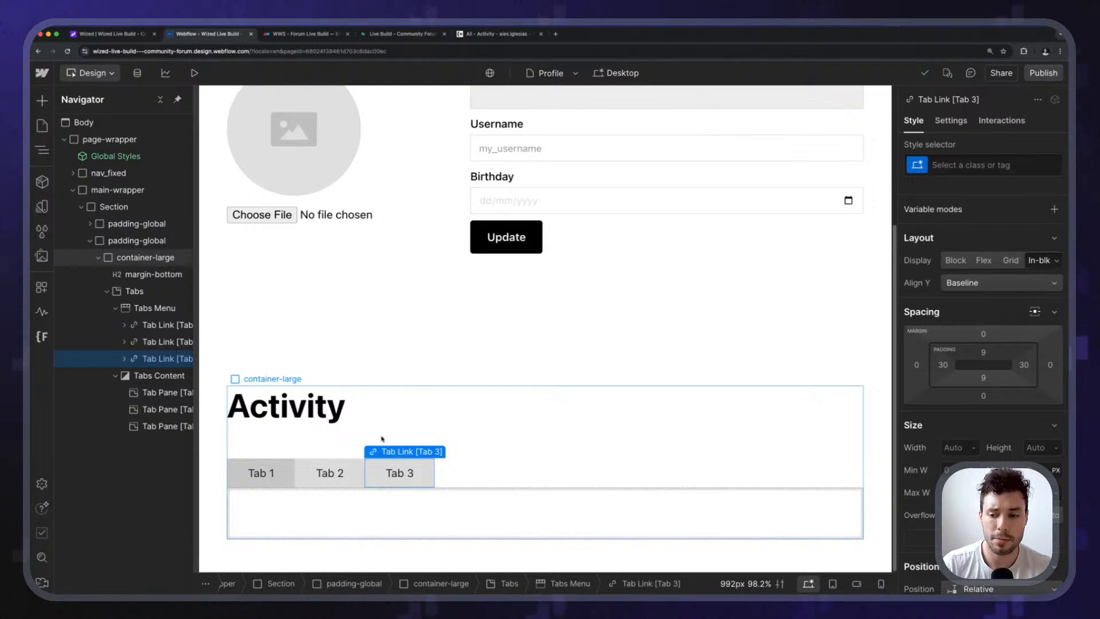
pyautogui.click(289, 476)
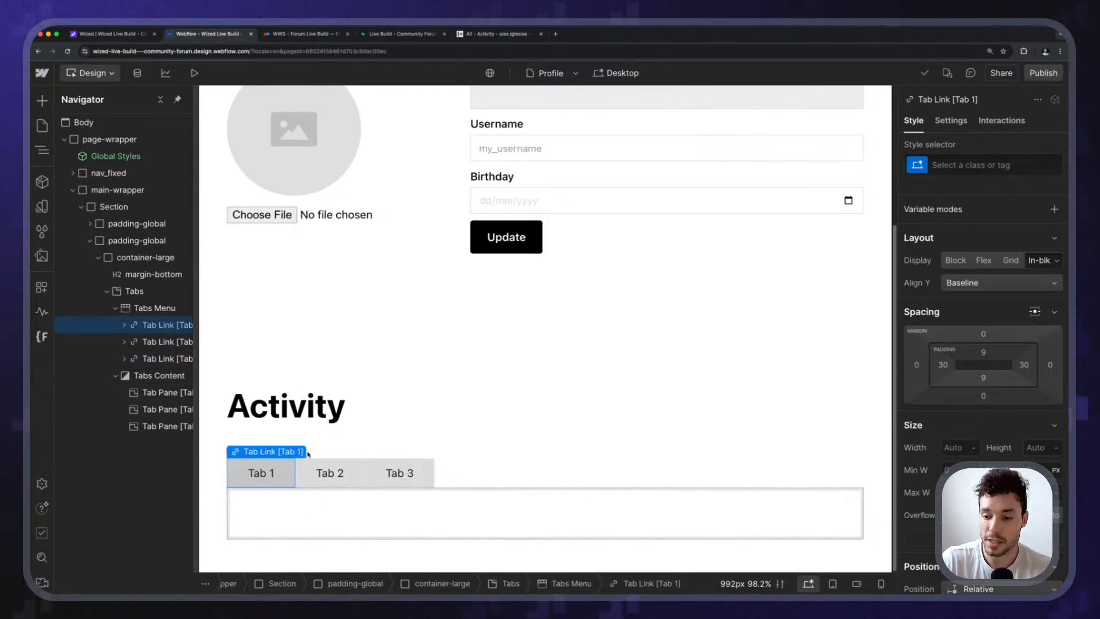
pyautogui.click(267, 474)
pyautogui.doubleClick(263, 473)
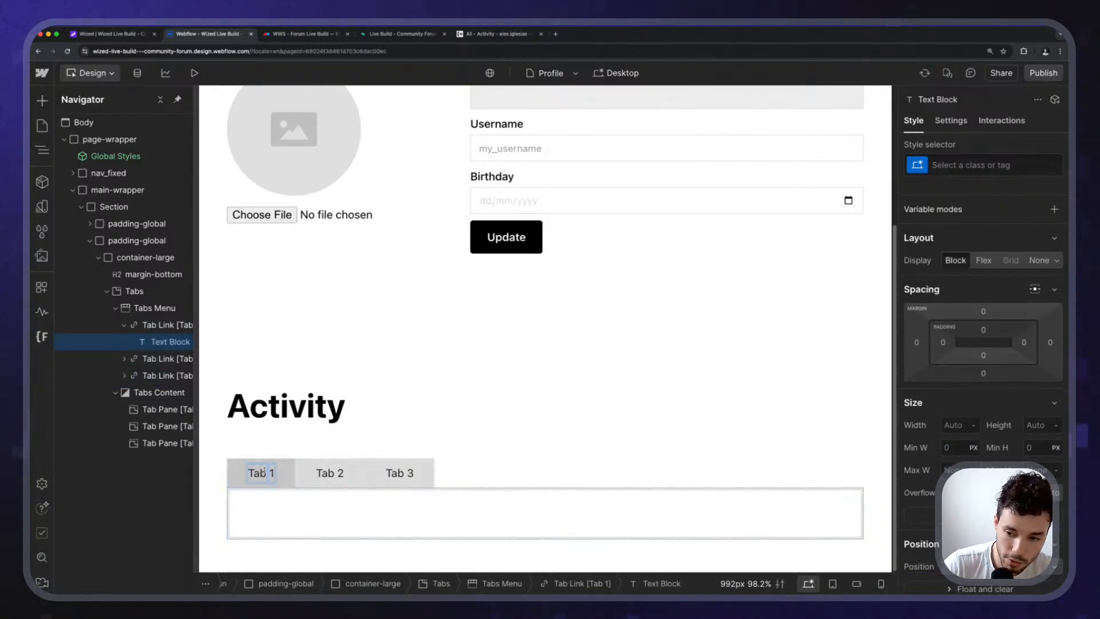
pyautogui.press('super+a')
pyautogui.click(259, 473)
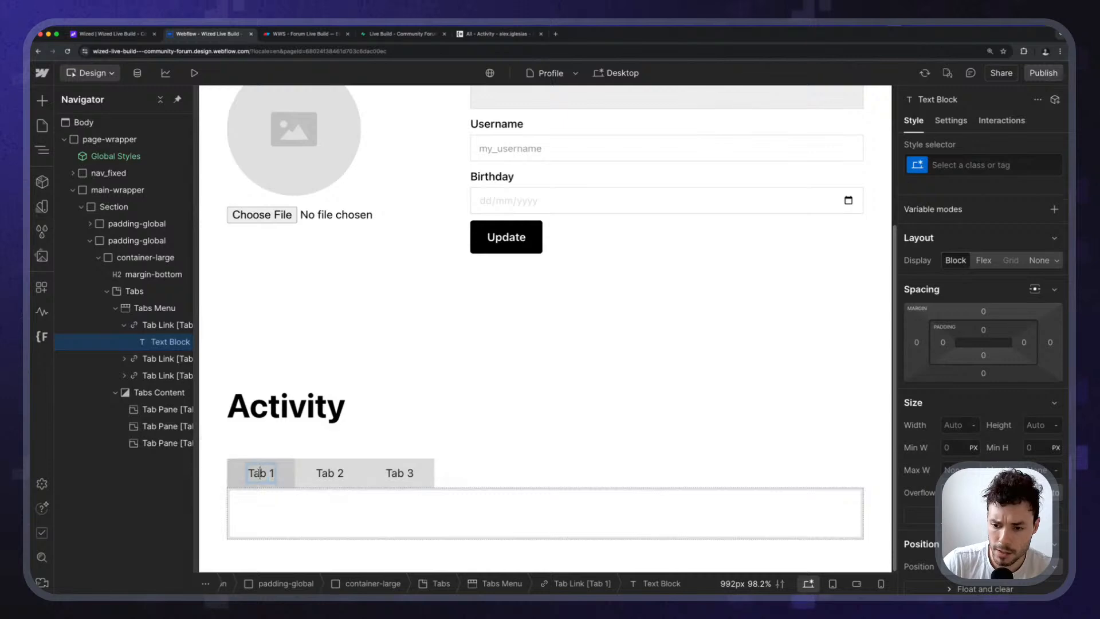
pyautogui.press('super+a')
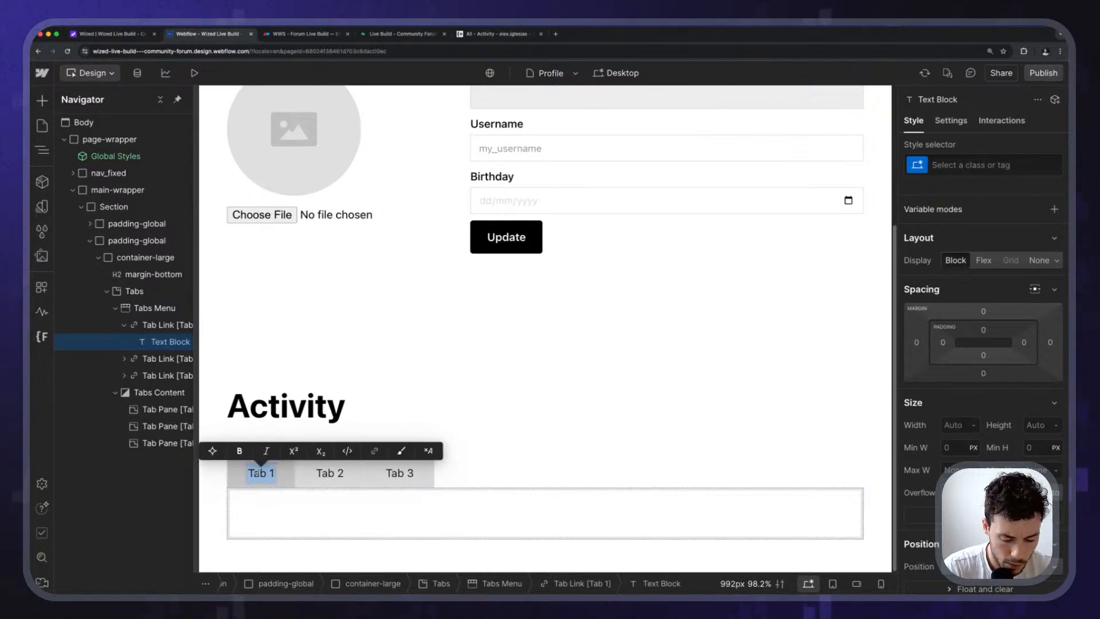
# Label the first two tabs My posts and Liked posts.
pyautogui.write('My posts')
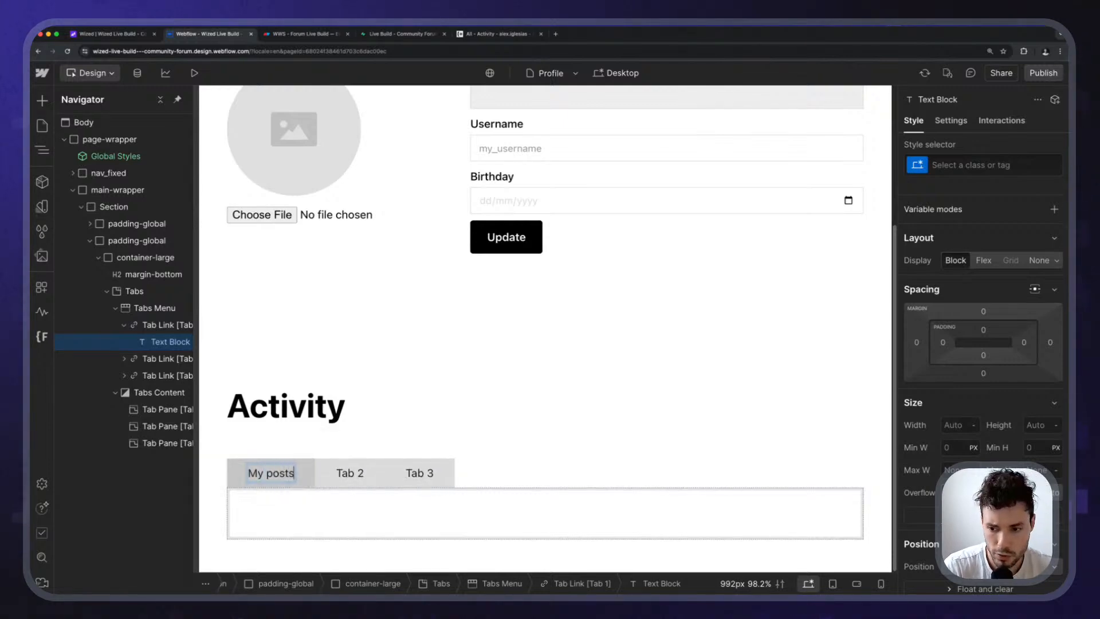
pyautogui.click(352, 474)
pyautogui.doubleClick(354, 476)
pyautogui.press('super+a')
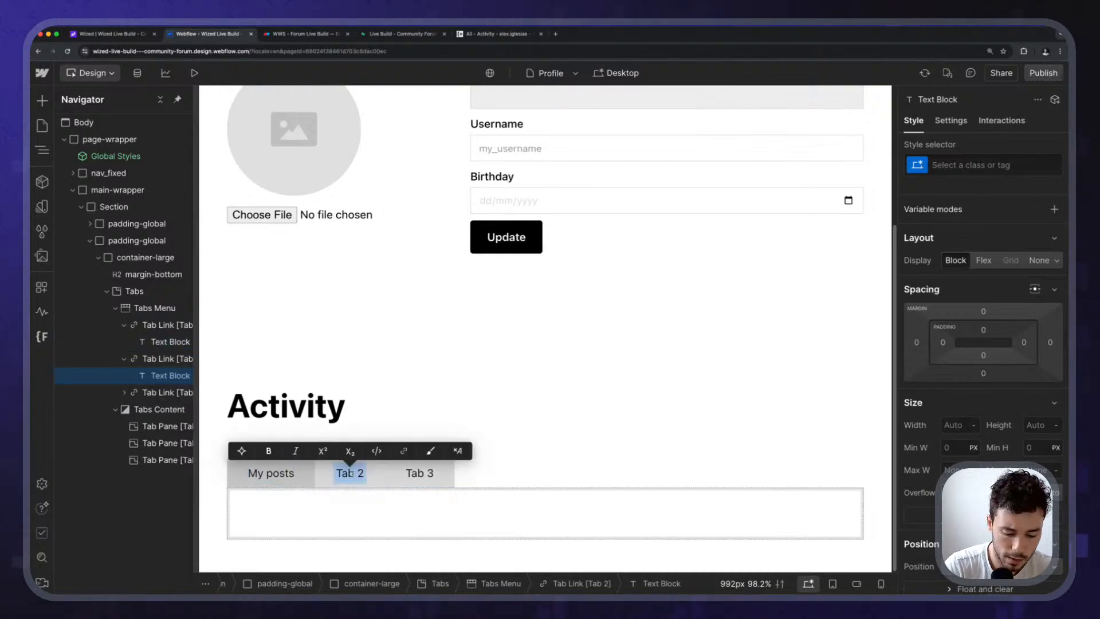
pyautogui.write('Likes po')
pyautogui.press('BackSpace')
pyautogui.press('BackSpace')
pyautogui.press('BackSpace')
pyautogui.press('BackSpace')
pyautogui.write('d posts')
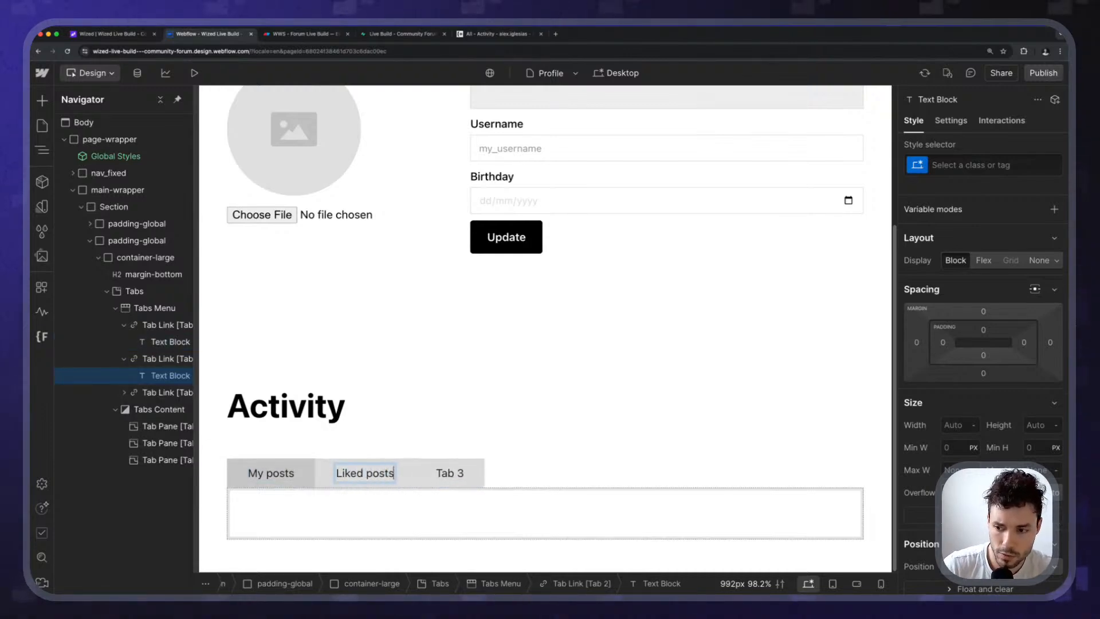
# Label the third tab My comments and duplicate it as a fourth tab named Liked comments.
pyautogui.click(451, 474)
pyautogui.doubleClick(452, 475)
pyautogui.press('super+a')
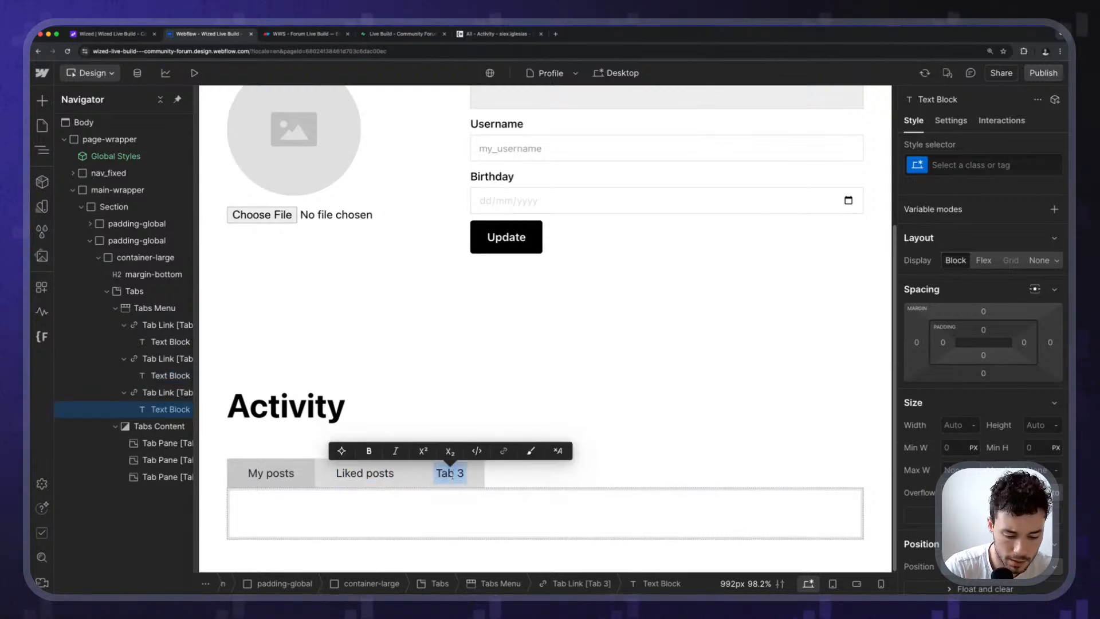
pyautogui.write('My coo')
pyautogui.write('ments')
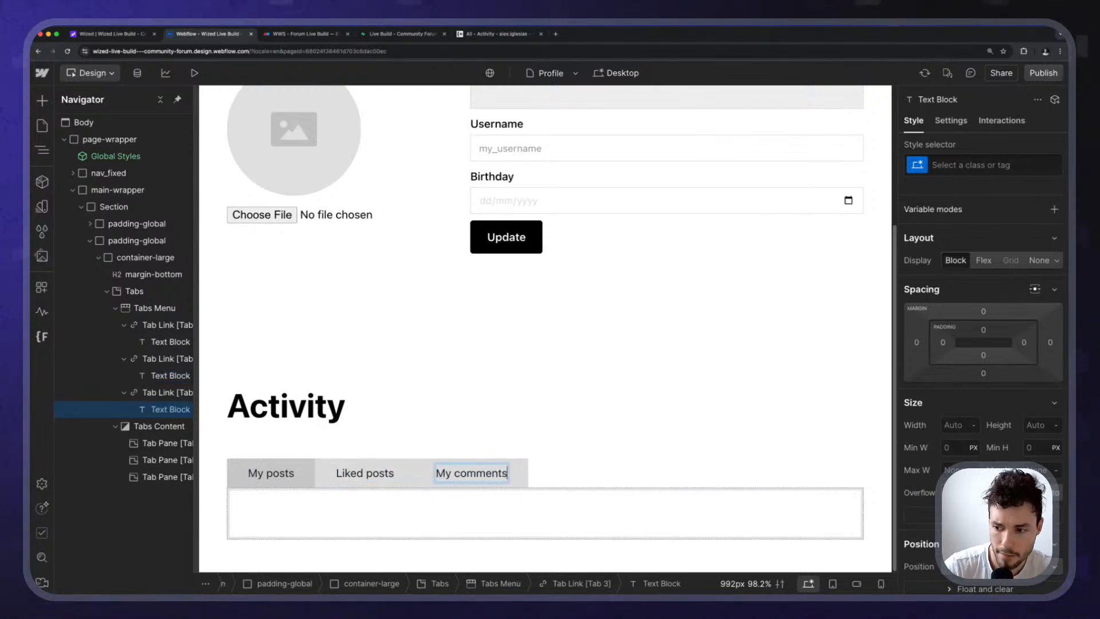
pyautogui.press('Escape')
pyautogui.click(516, 480)
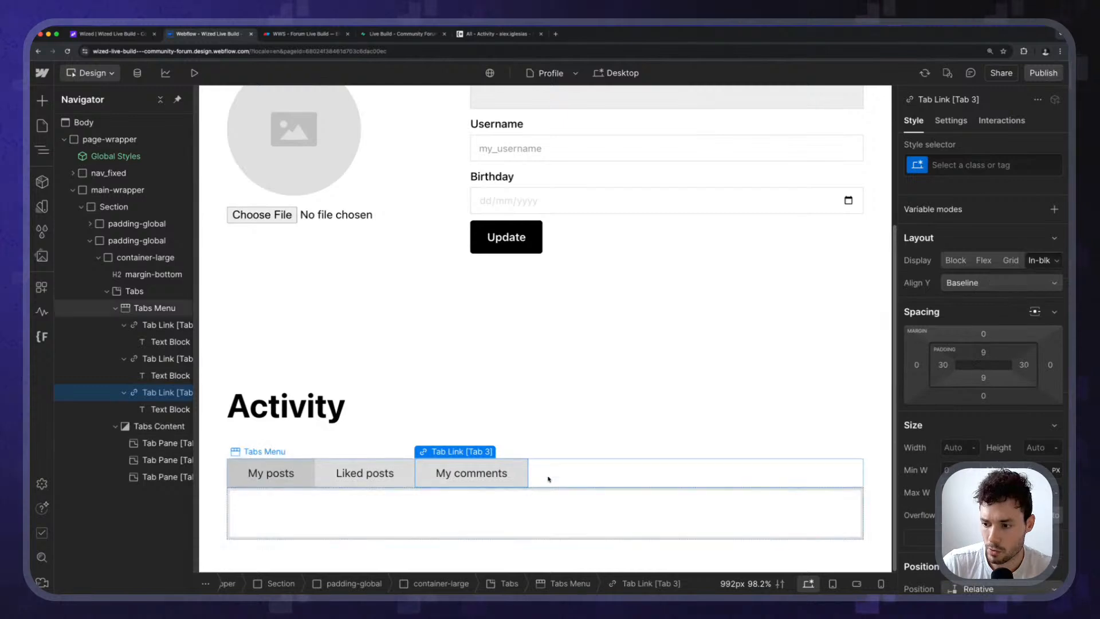
pyautogui.press('super+d')
pyautogui.doubleClick(557, 477)
pyautogui.write('Liked comments')
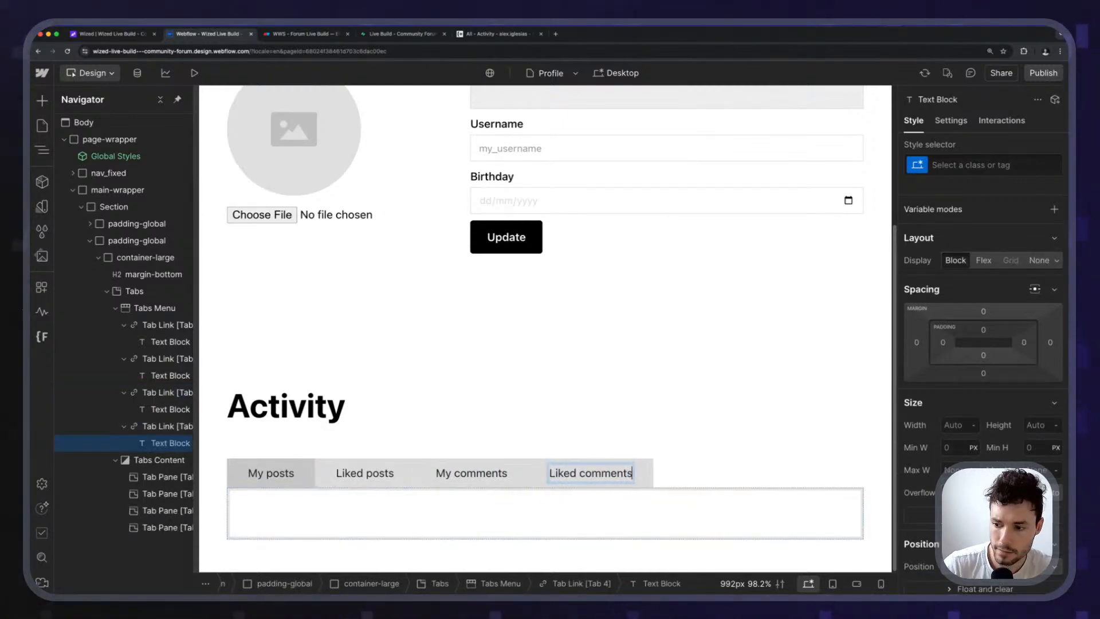
pyautogui.click(601, 428)
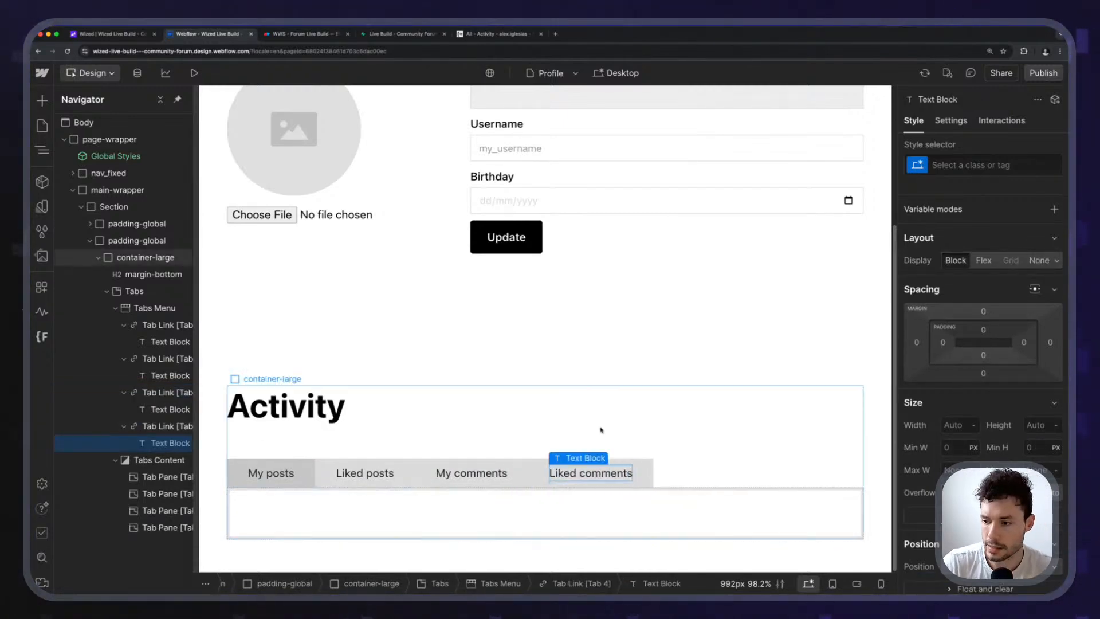
# Duplicate Liked posts as a fifth tab, rename the third tab Read posts, and undo the heading move.
pyautogui.click(556, 486)
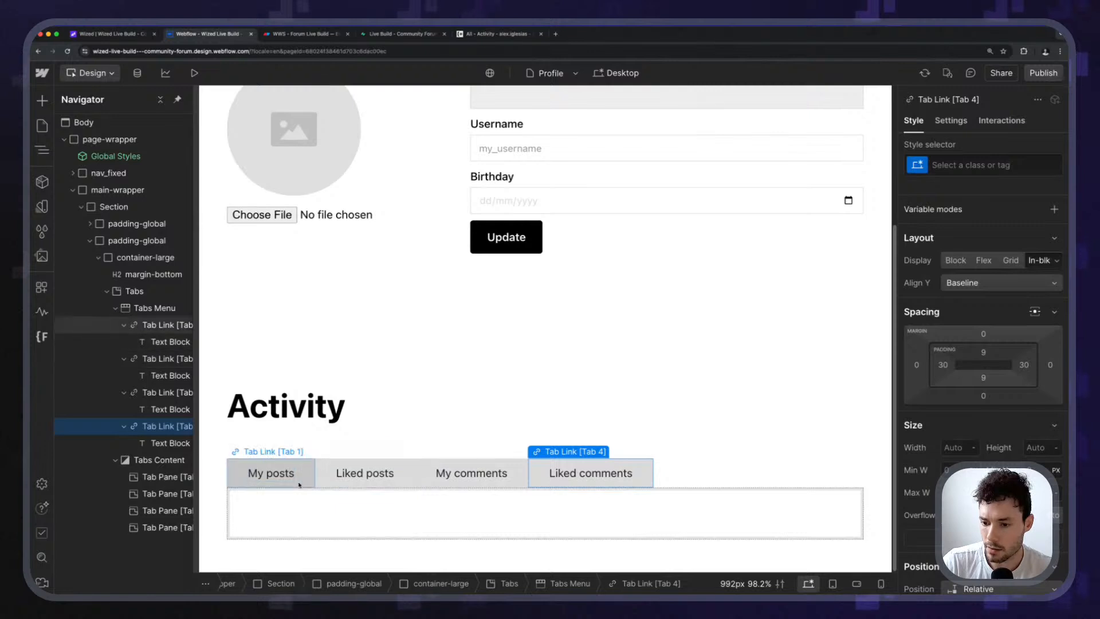
pyautogui.click(301, 481)
pyautogui.click(404, 484)
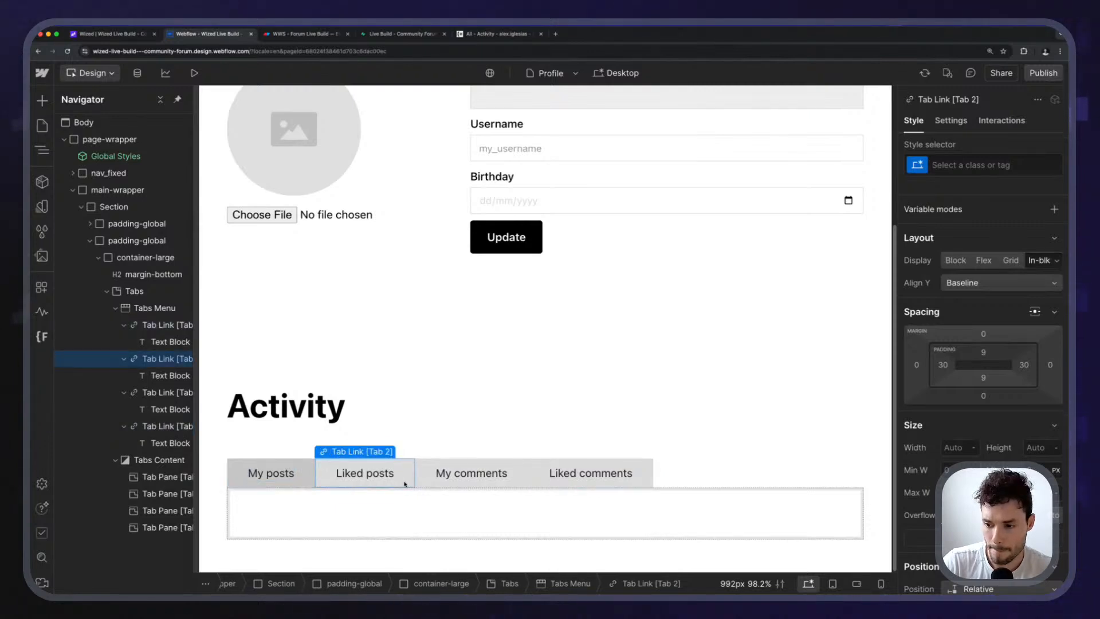
pyautogui.press('super+d')
pyautogui.doubleClick(458, 476)
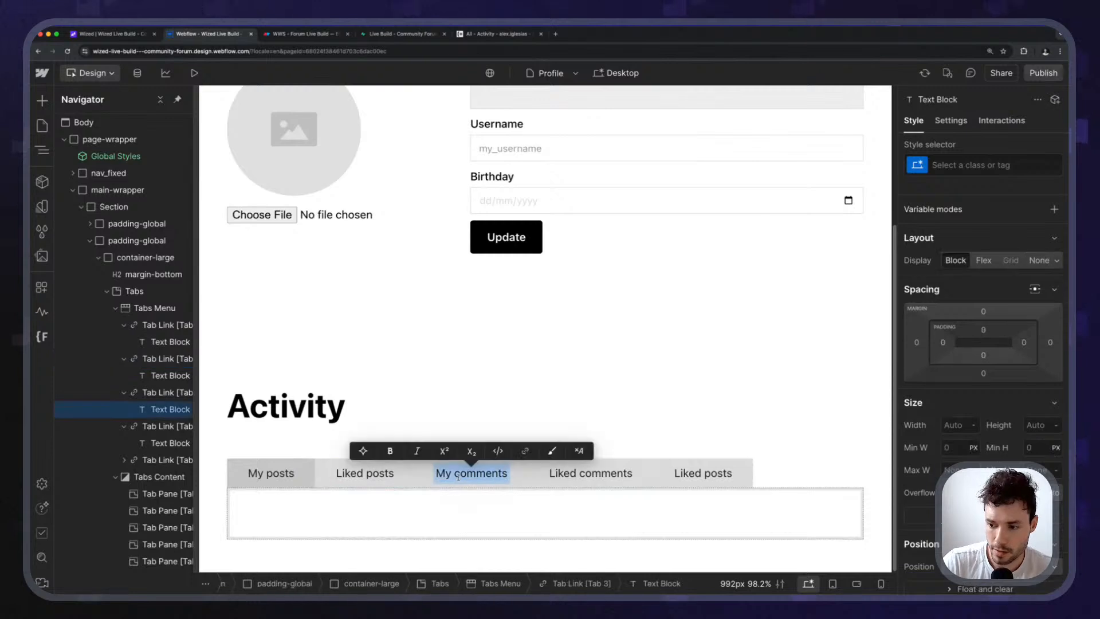
pyautogui.write('Read ')
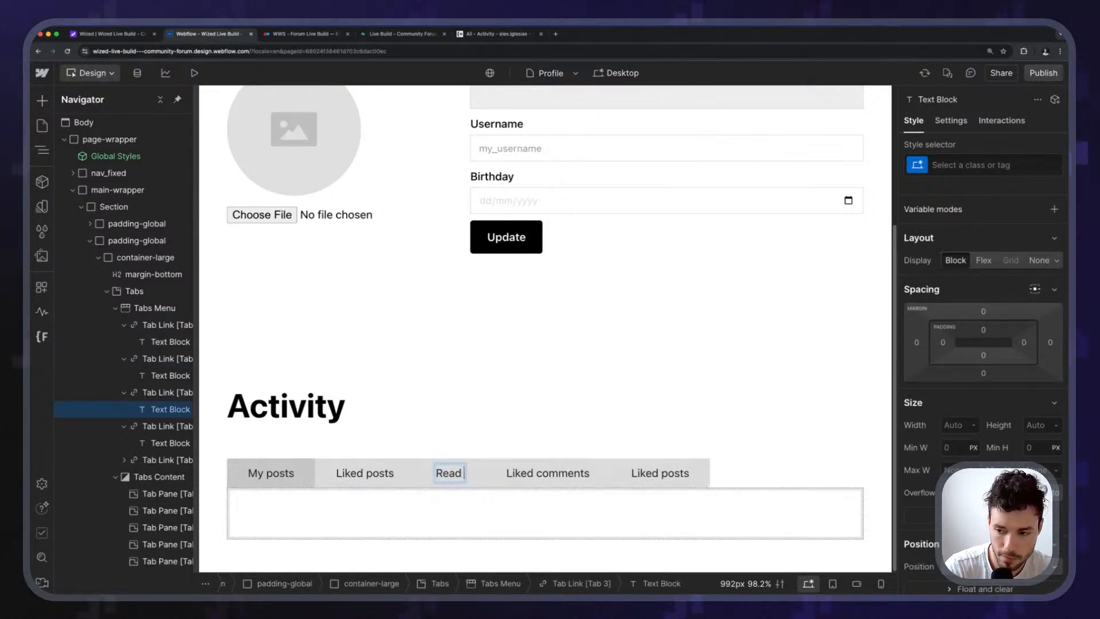
pyautogui.write('posts')
pyautogui.press('Escape')
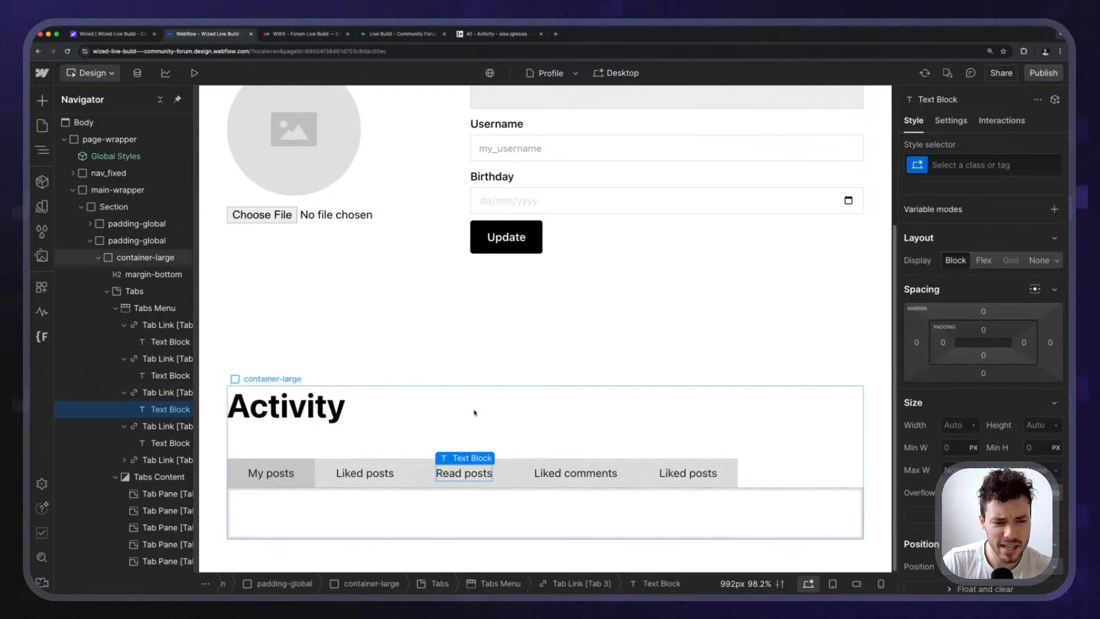
pyautogui.moveTo(474, 410); pyautogui.dragTo(467, 458)
pyautogui.hotkey('ctrl', 'z')
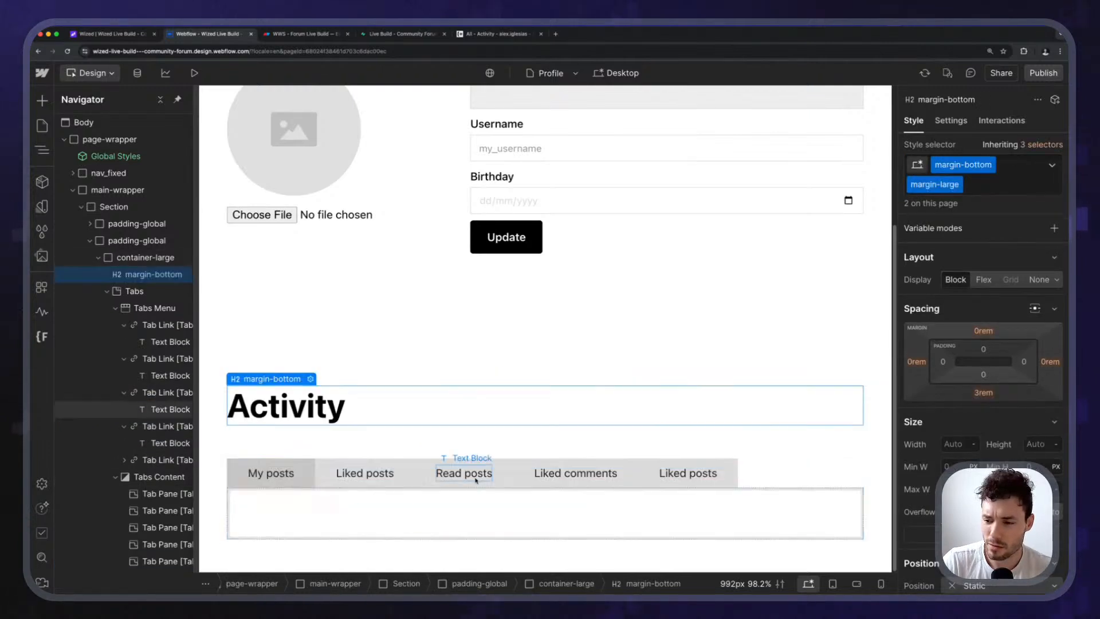
# Inspect the first tab pane and the My posts, Liked posts and Read posts tab labels.
pyautogui.click(293, 509)
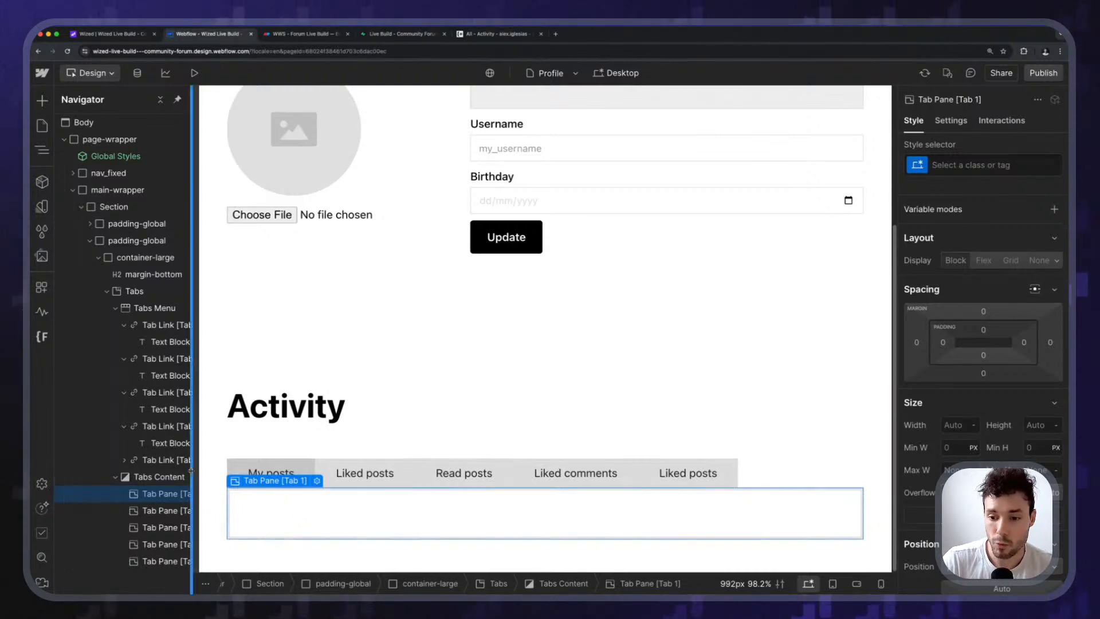
pyautogui.moveTo(191, 470); pyautogui.dragTo(220, 471)
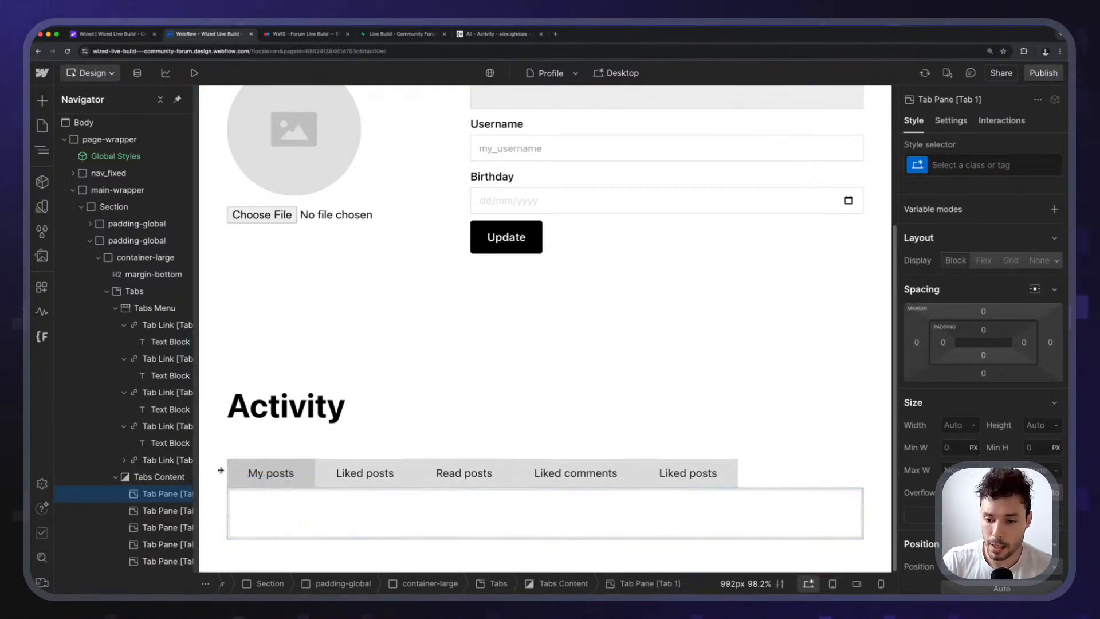
pyautogui.click(267, 475)
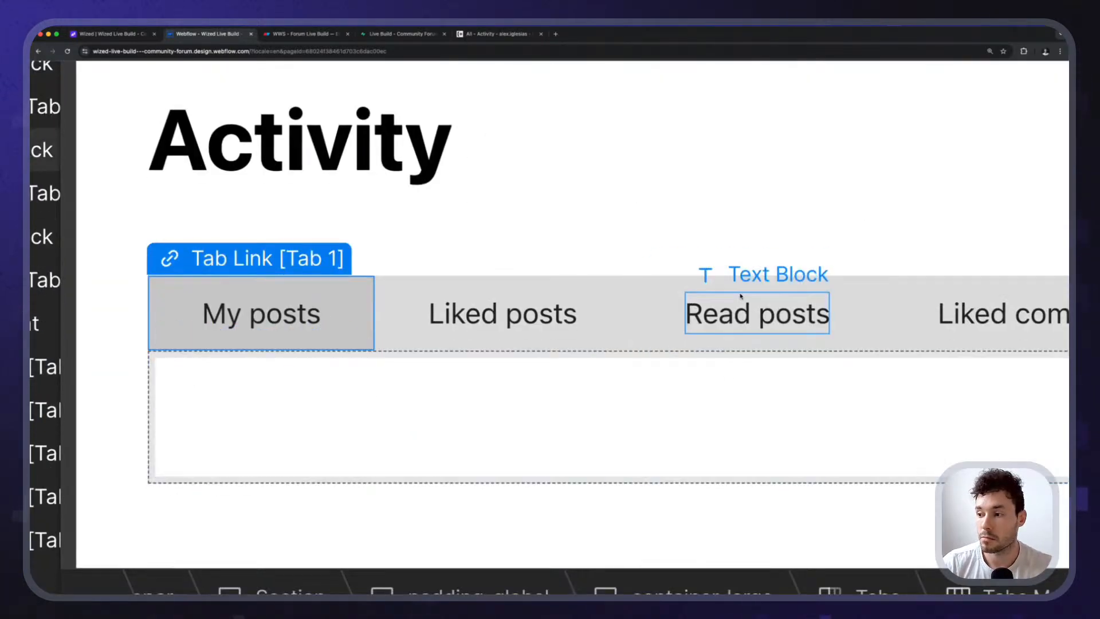
pyautogui.click(740, 295)
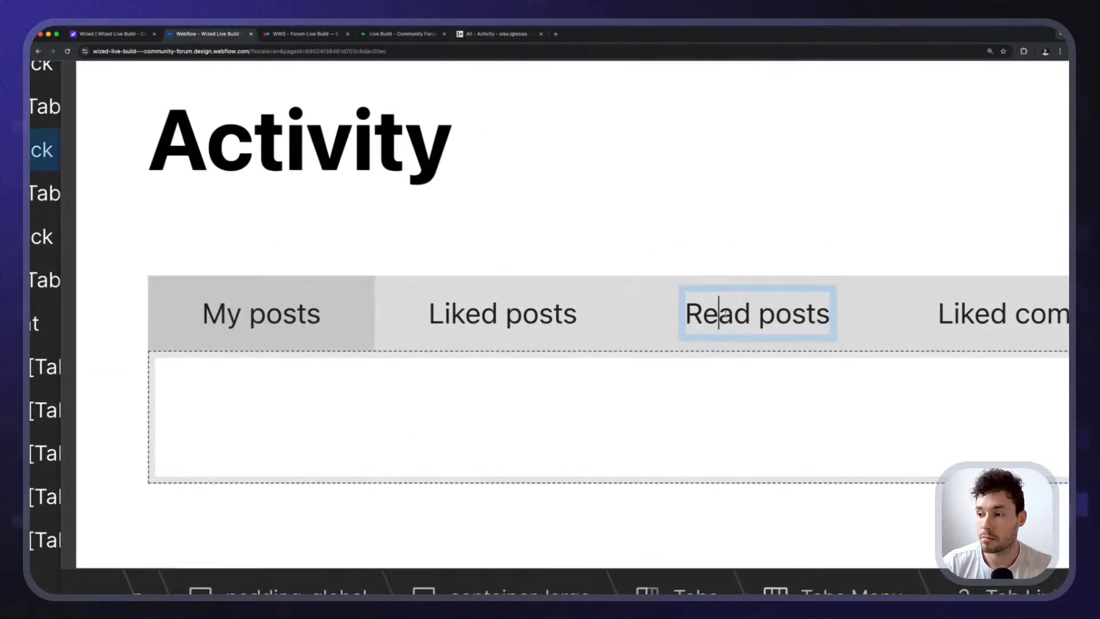
pyautogui.click(268, 322)
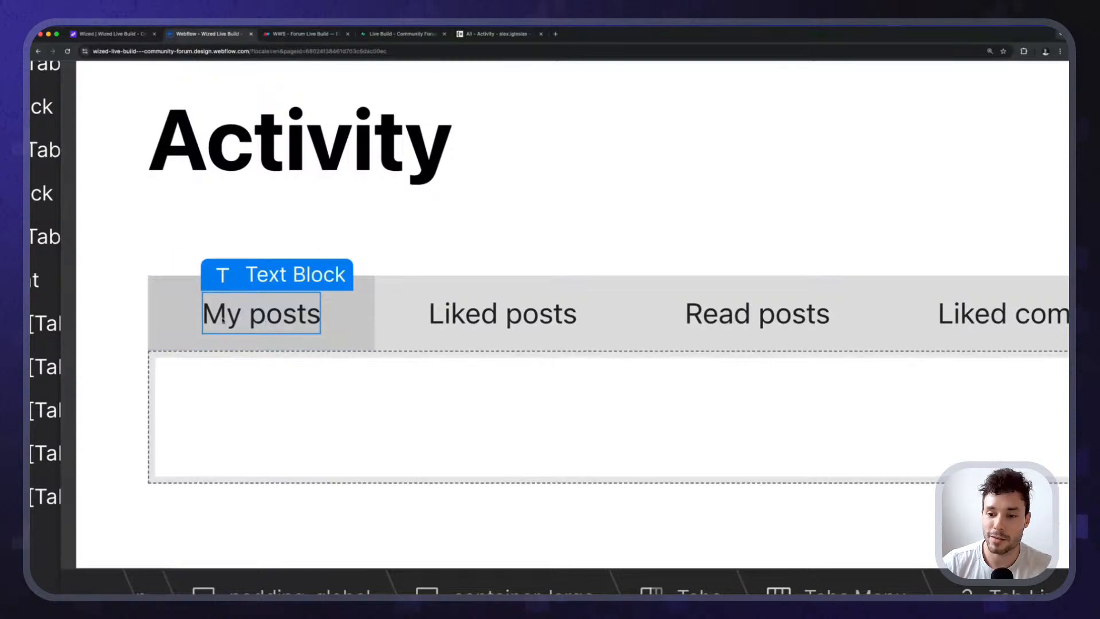
pyautogui.click(504, 317)
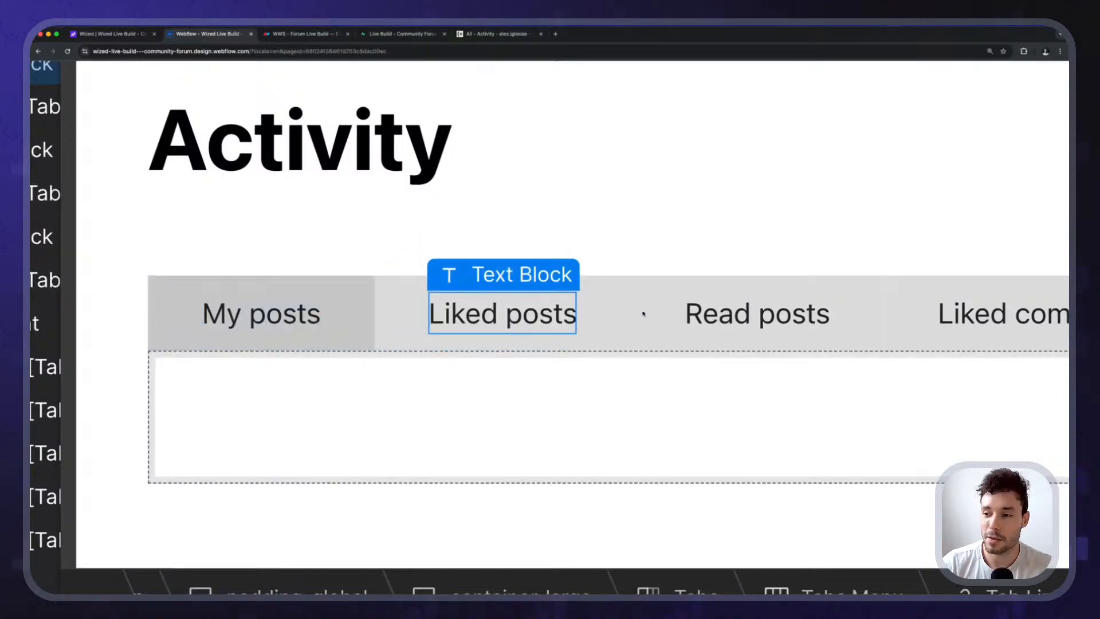
pyautogui.click(775, 312)
pyautogui.click(775, 314)
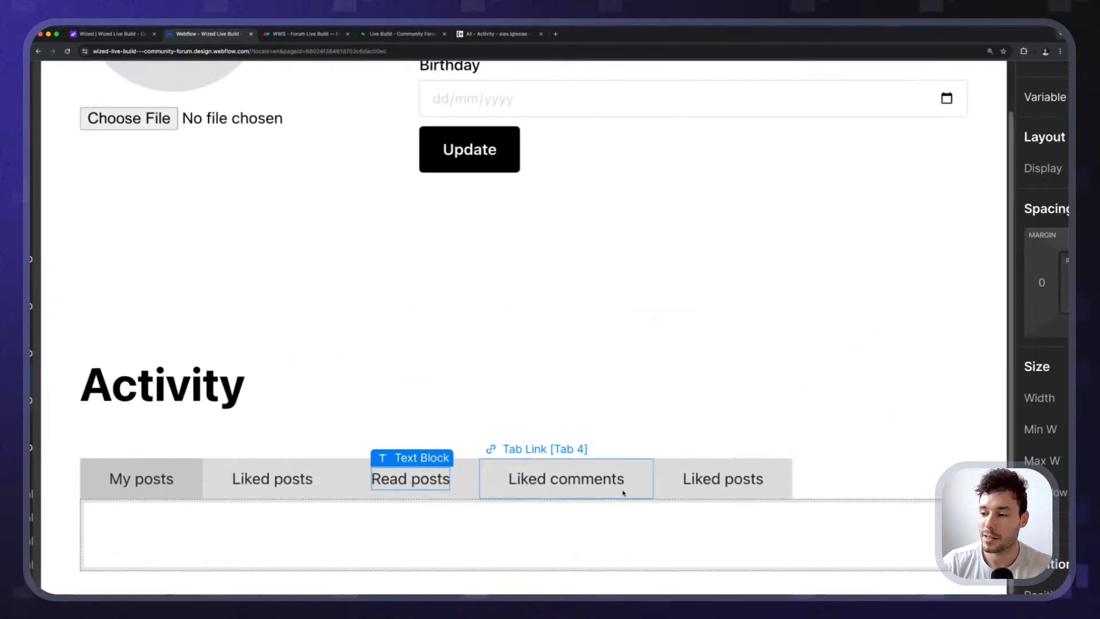
# Rename the fifth tab Liked comments and the fourth My comments, then view the forum's activity page.
pyautogui.doubleClick(723, 479)
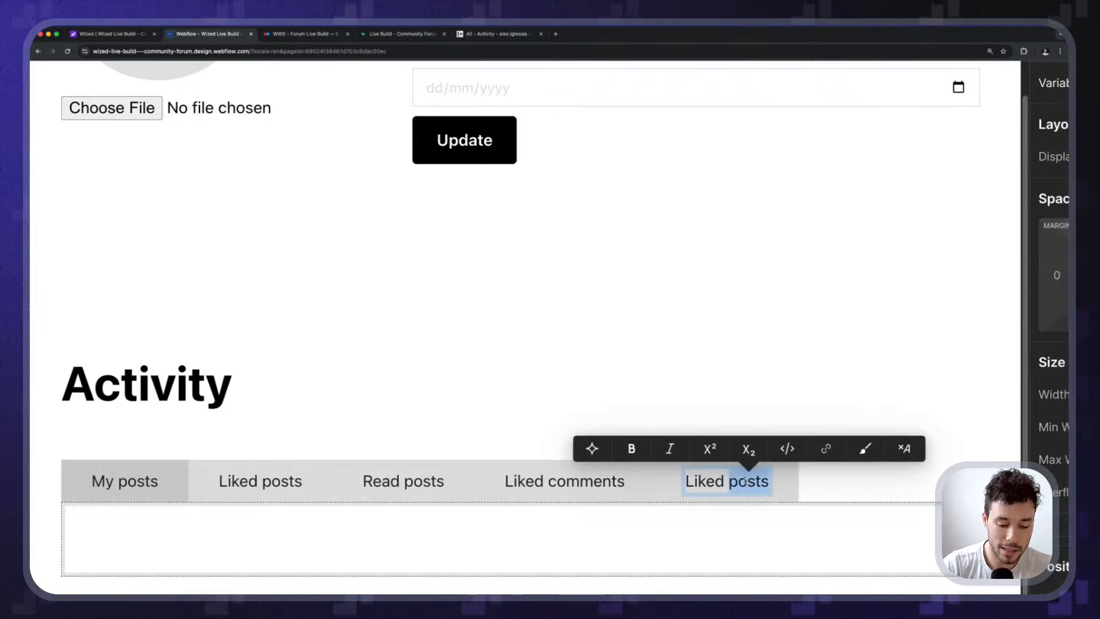
pyautogui.write('Liked comments')
pyautogui.press('Escape')
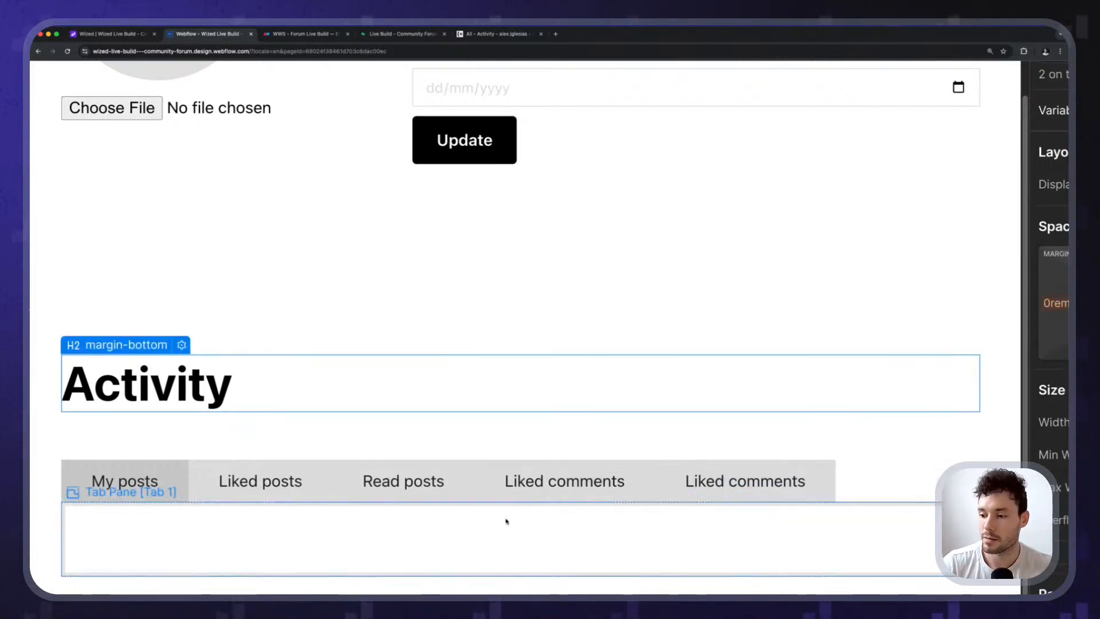
pyautogui.doubleClick(515, 477)
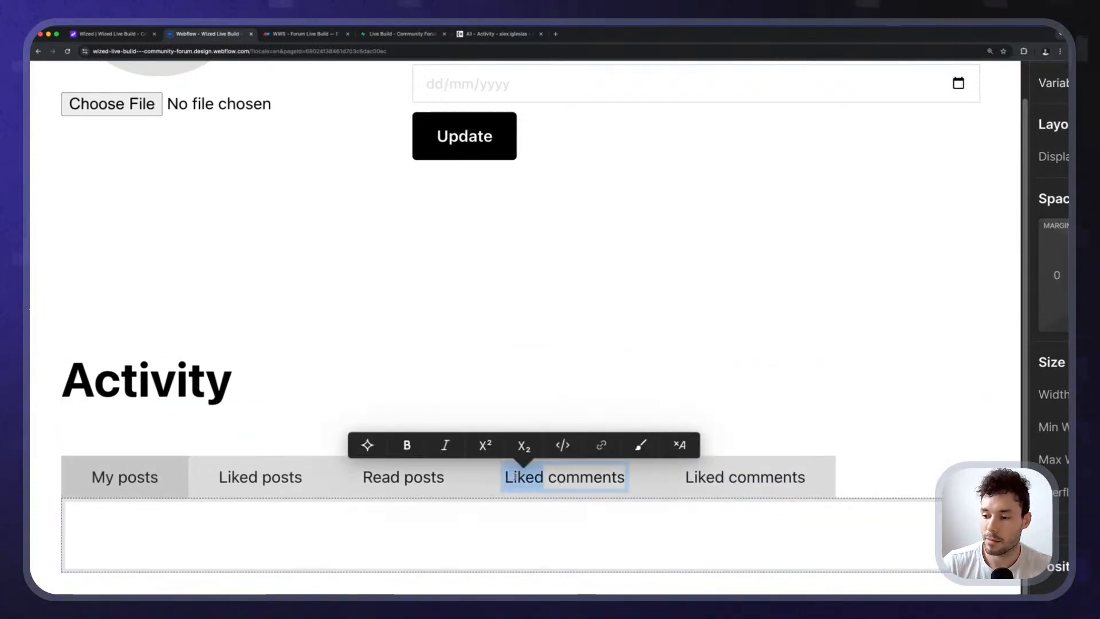
pyautogui.write('My')
pyautogui.press('Escape')
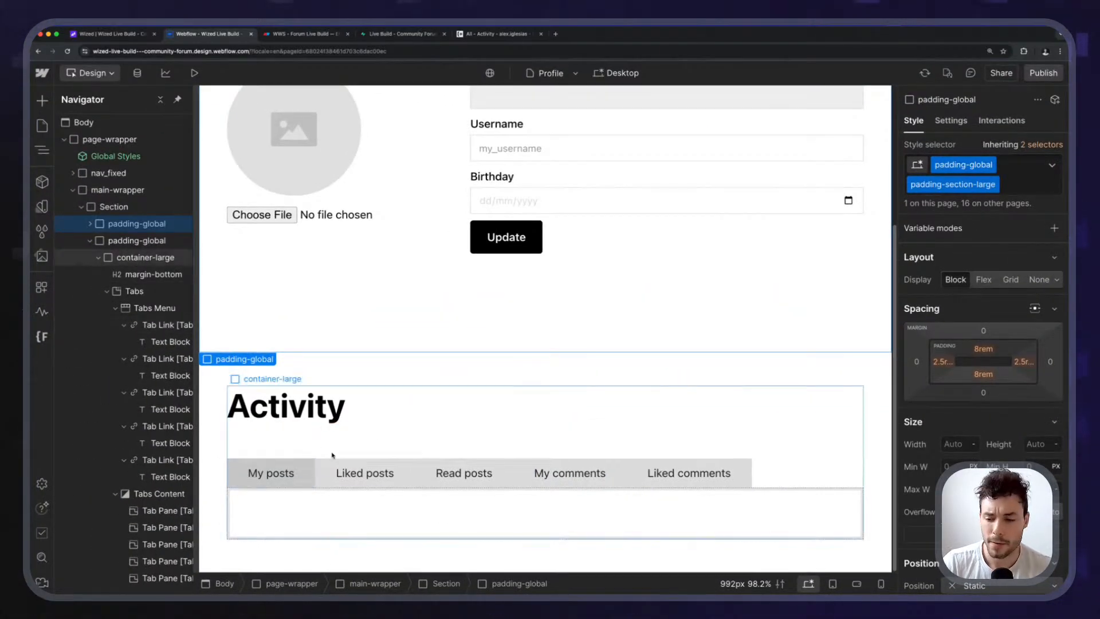
pyautogui.click(270, 528)
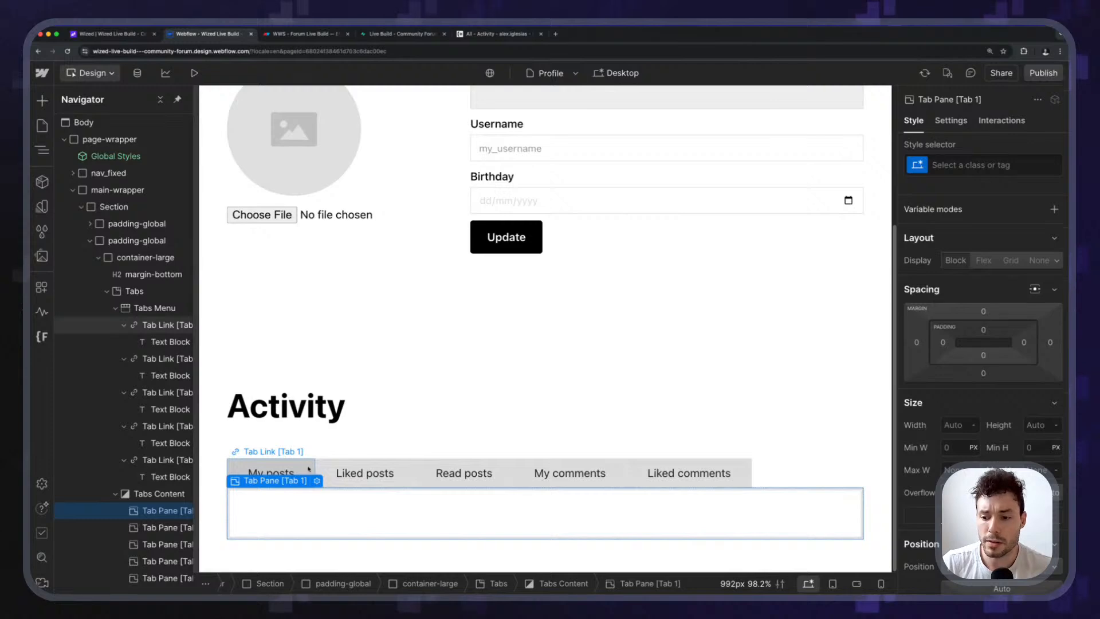
pyautogui.click(496, 35)
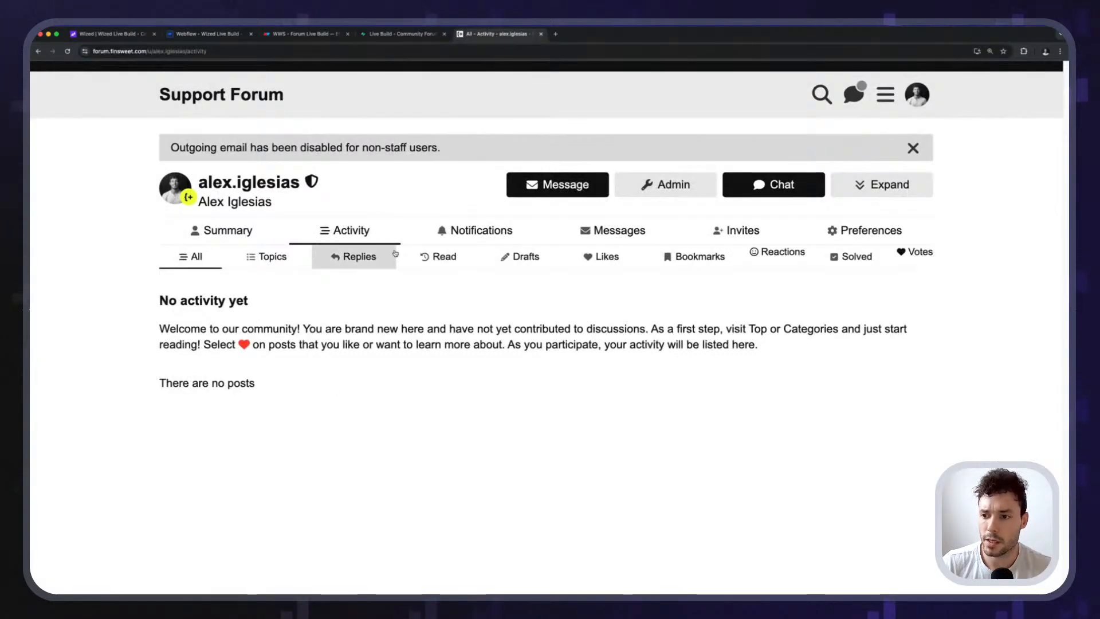
# Browse the forum's Read activity list and latest topics, then go back to the Webflow design.
pyautogui.click(438, 257)
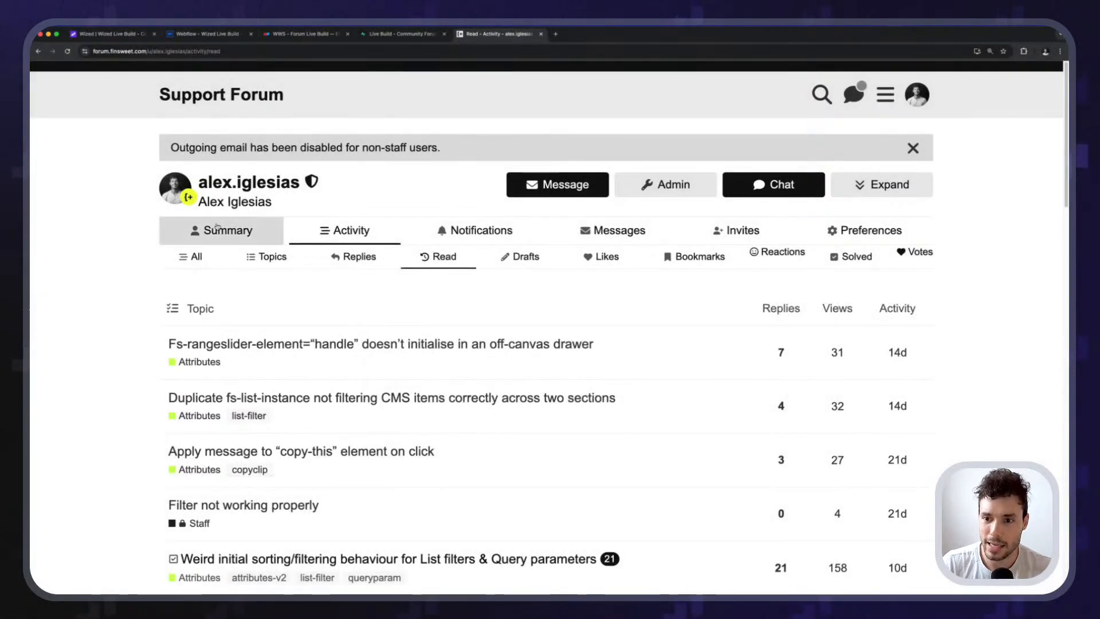
pyautogui.click(223, 100)
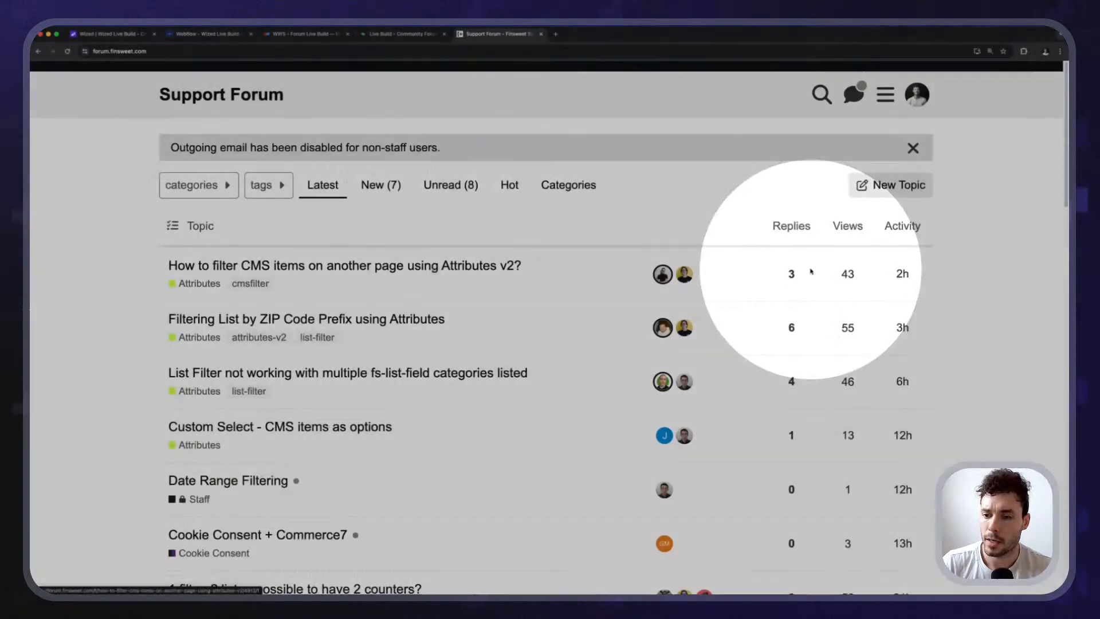
pyautogui.press('super+bracketleft')
pyautogui.click(206, 35)
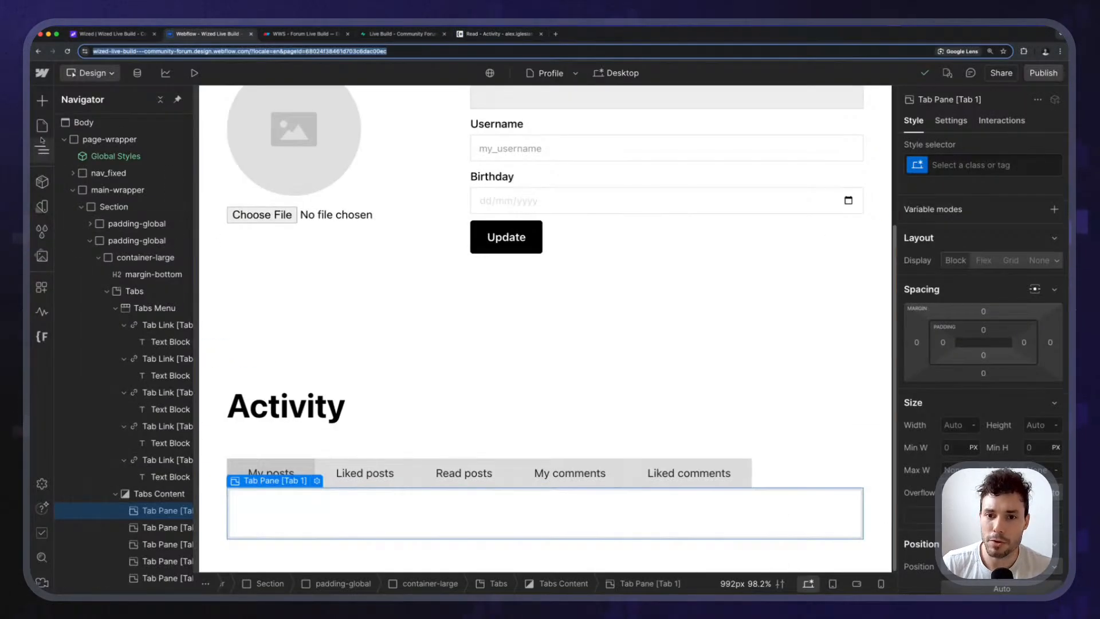
# Look at the Home page's Post Item card, then open the Categories Template page.
pyautogui.click(42, 124)
pyautogui.click(92, 176)
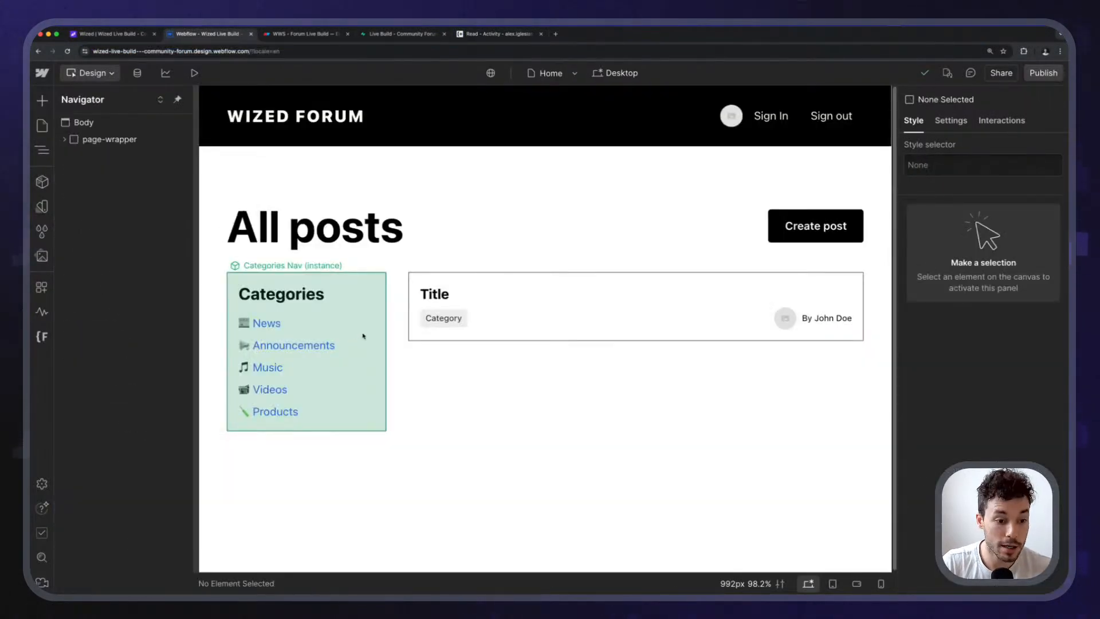
pyautogui.click(493, 295)
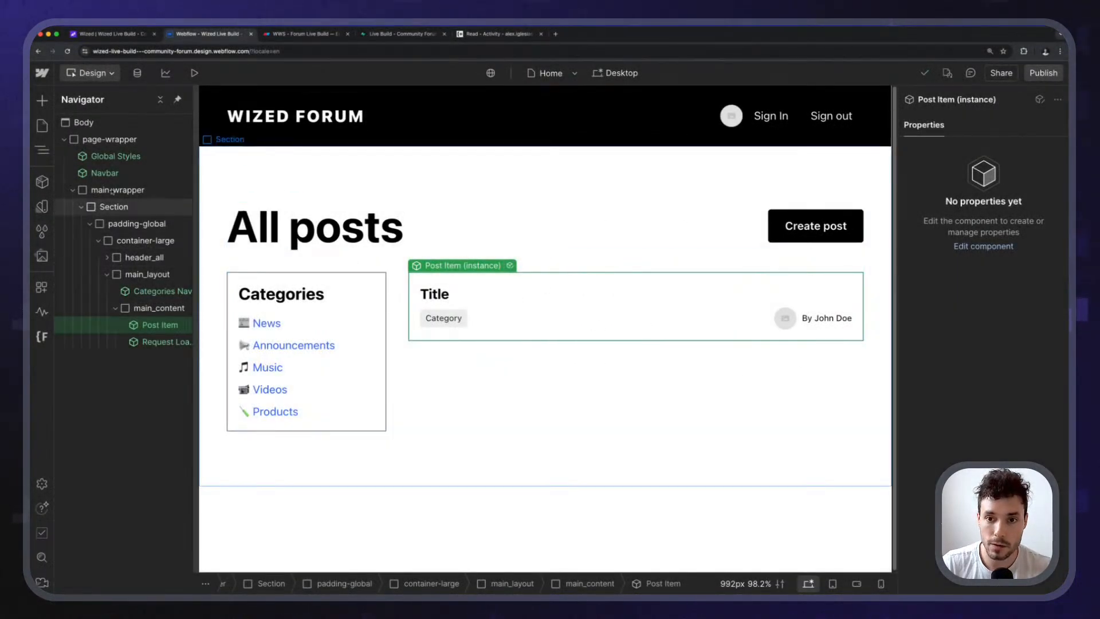
pyautogui.click(42, 125)
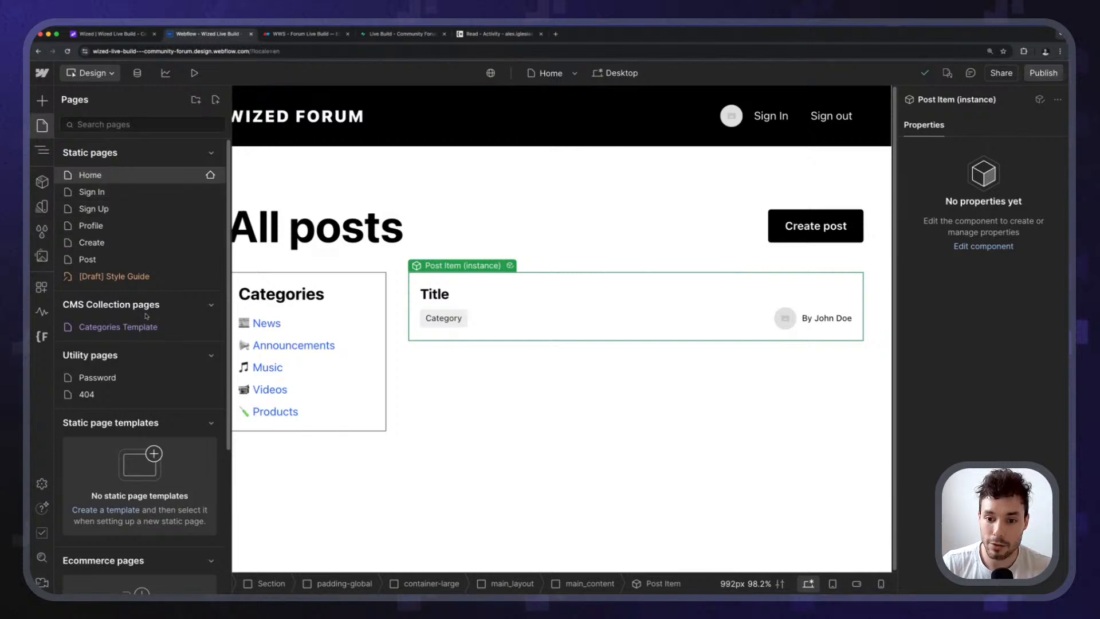
pyautogui.click(132, 328)
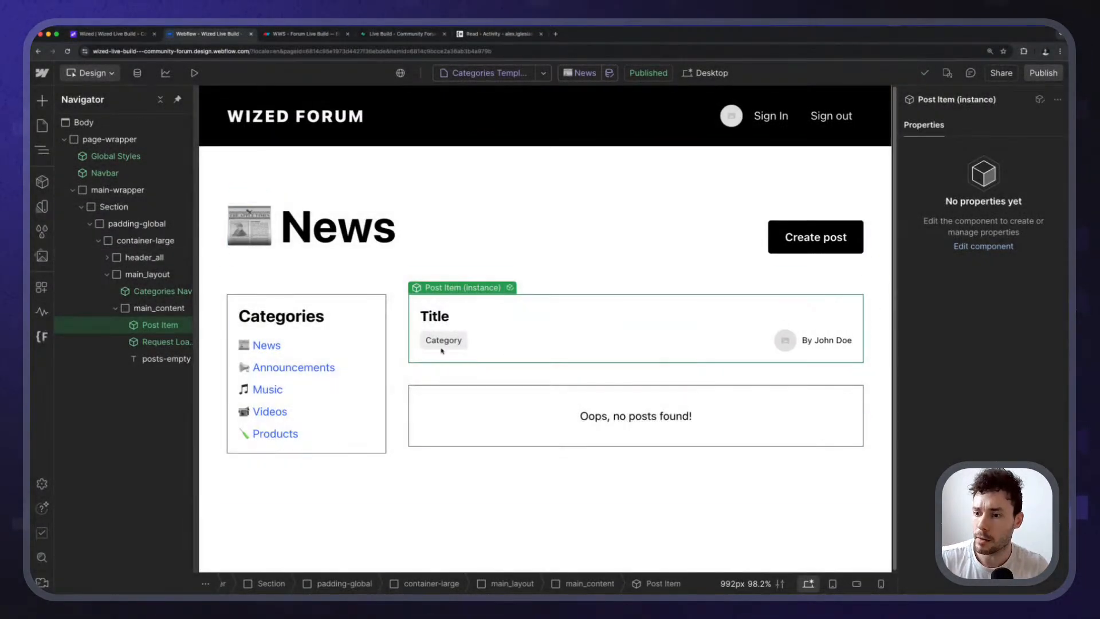
# Inspect the Post Item's wized-cloak and post_item custom attributes, then switch to the Wized project.
pyautogui.doubleClick(533, 328)
pyautogui.click(951, 121)
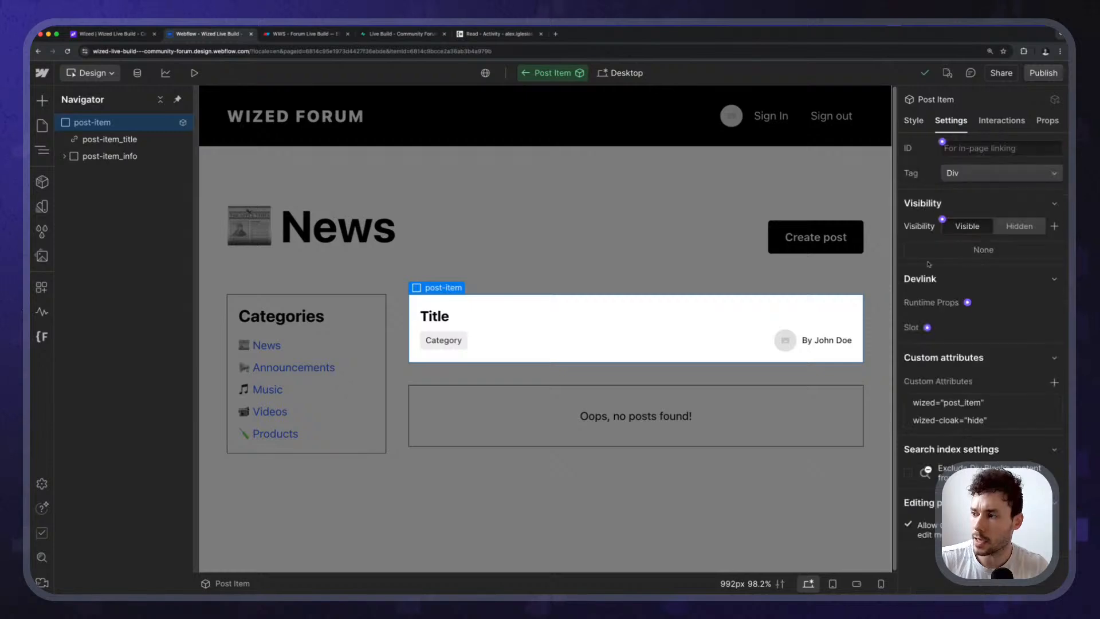
pyautogui.click(970, 417)
pyautogui.click(966, 389)
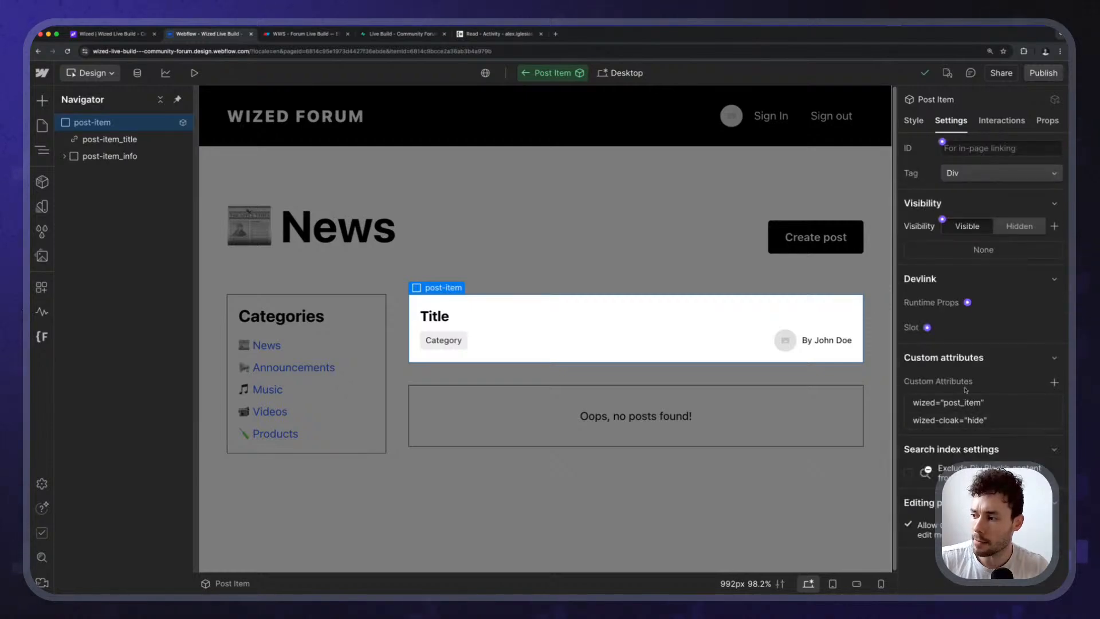
pyautogui.click(962, 401)
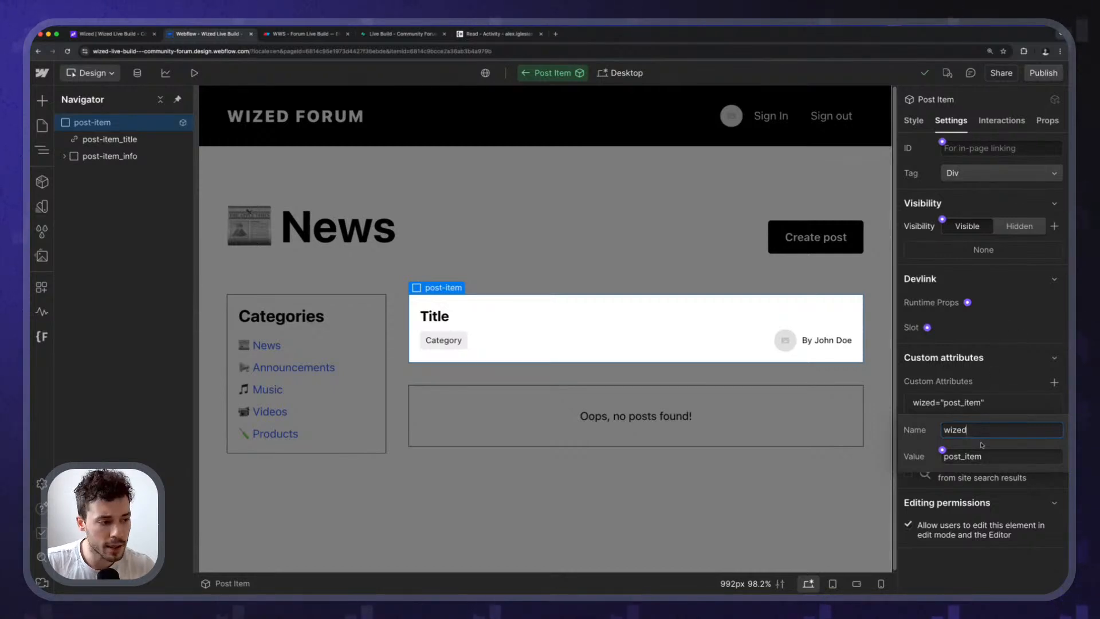
pyautogui.click(1001, 315)
pyautogui.click(109, 33)
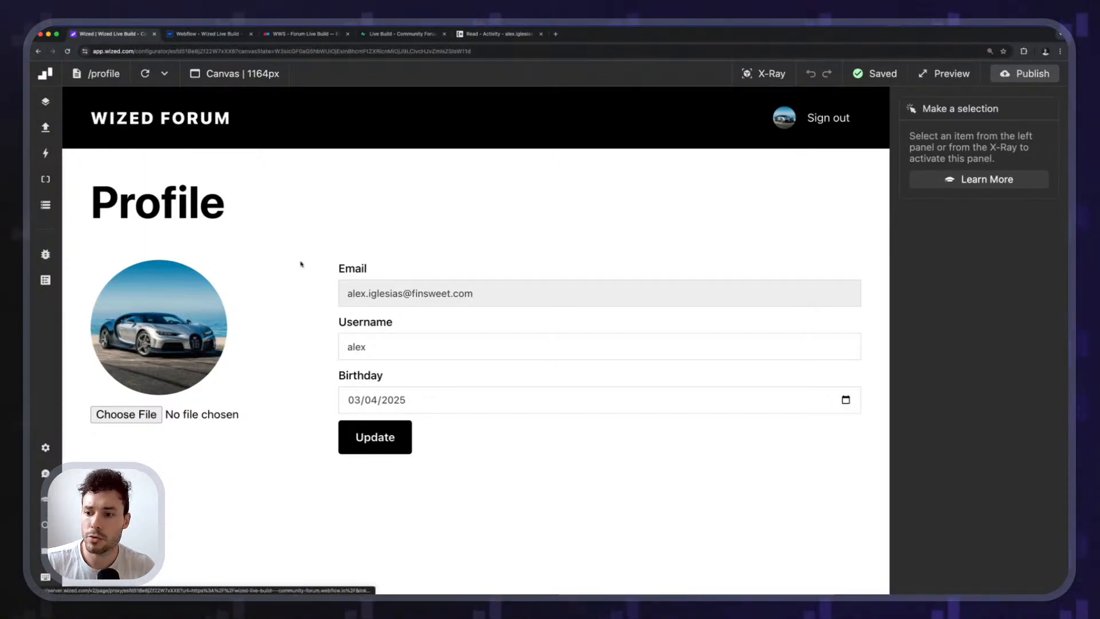
pyautogui.click(764, 74)
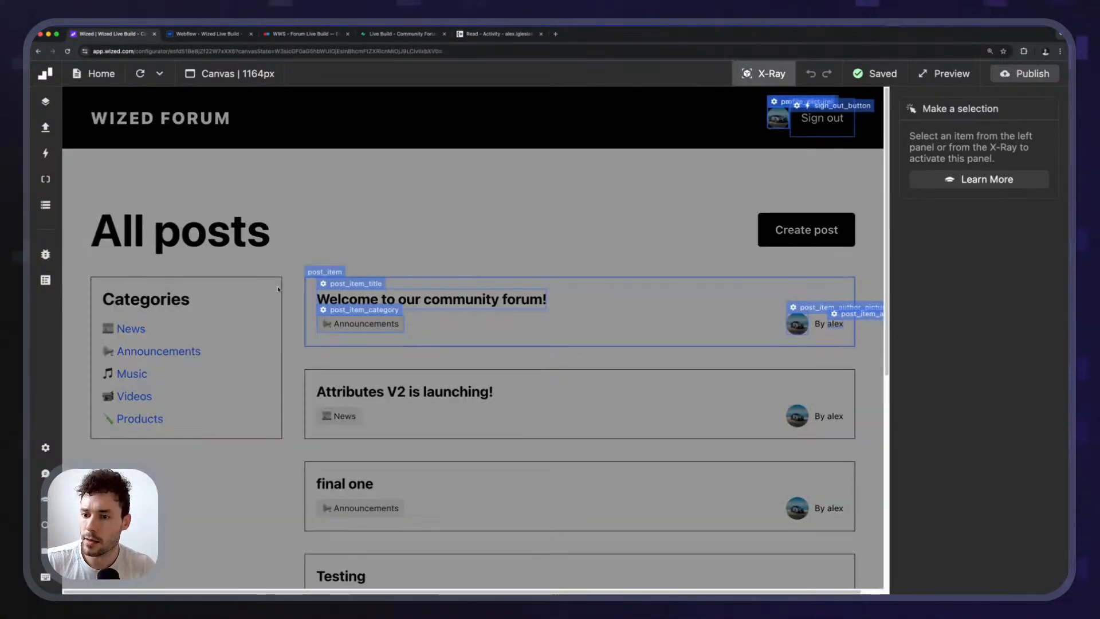
pyautogui.click(324, 271)
pyautogui.click(963, 496)
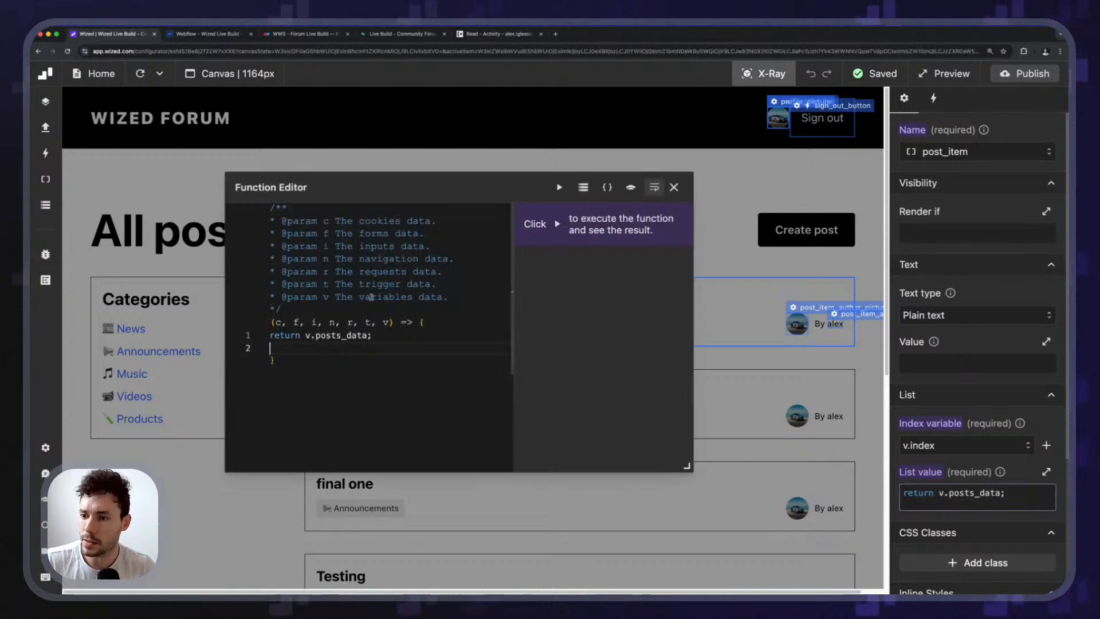
pyautogui.click(674, 188)
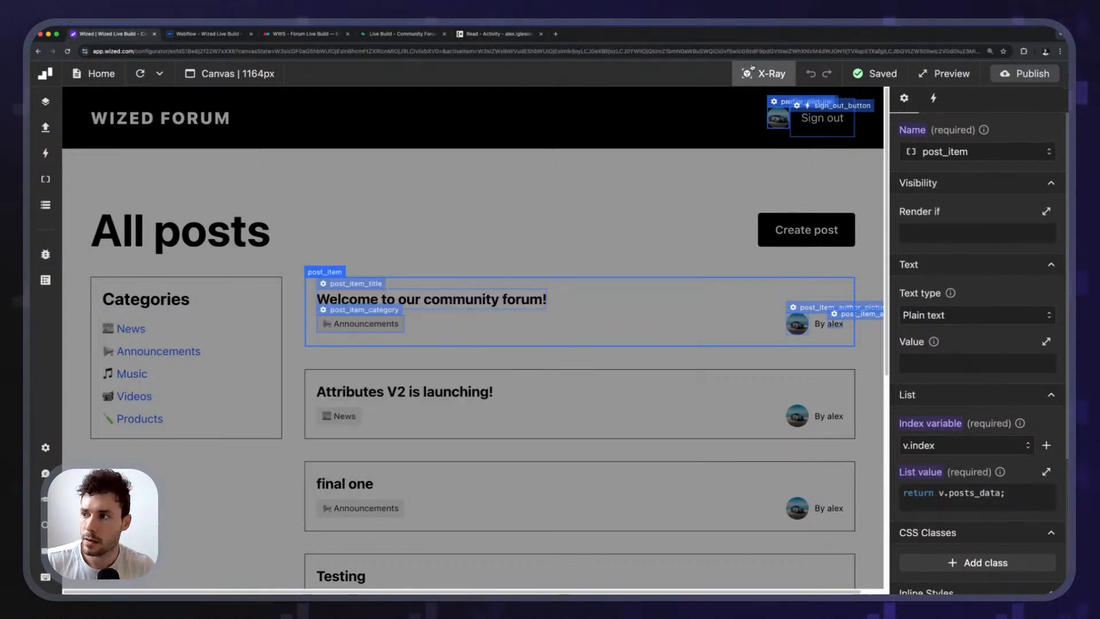
pyautogui.click(764, 74)
pyautogui.click(767, 74)
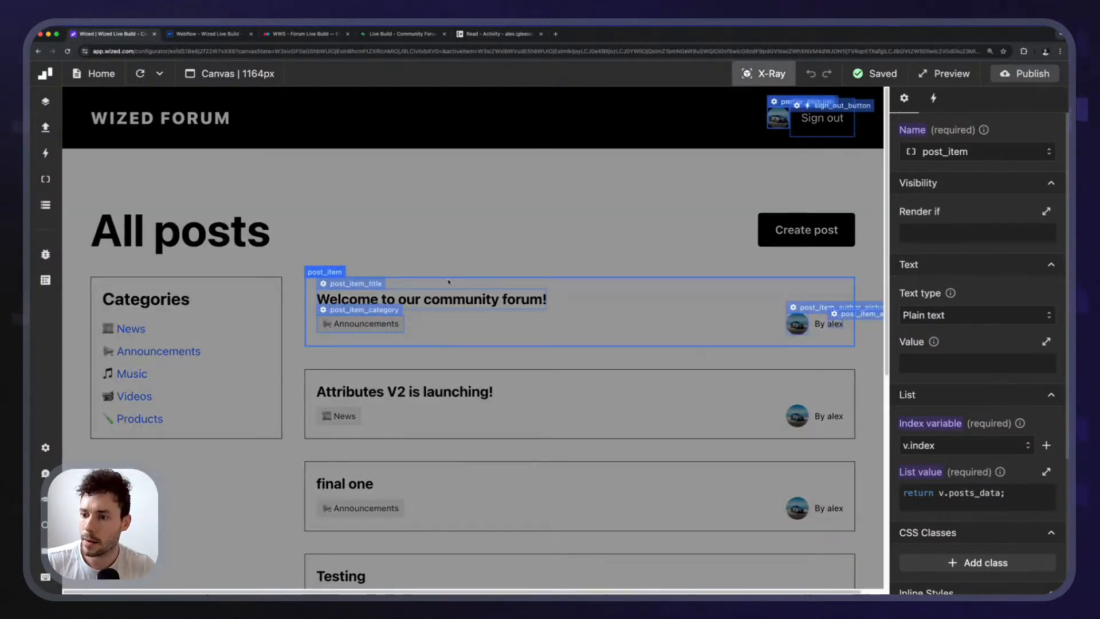
pyautogui.click(367, 285)
pyautogui.click(984, 378)
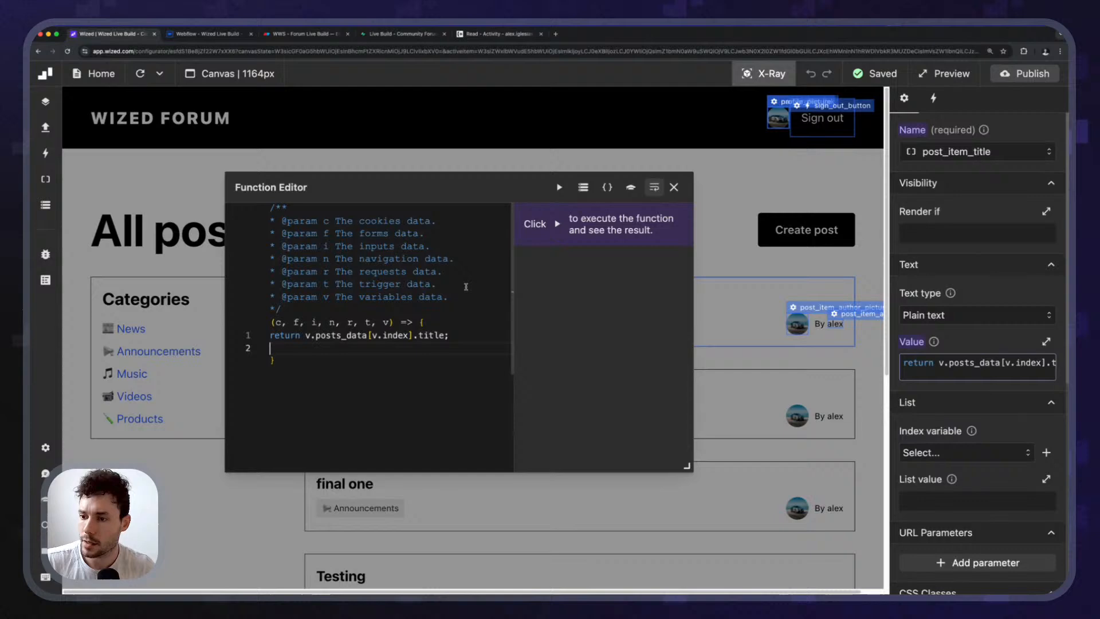
pyautogui.click(675, 187)
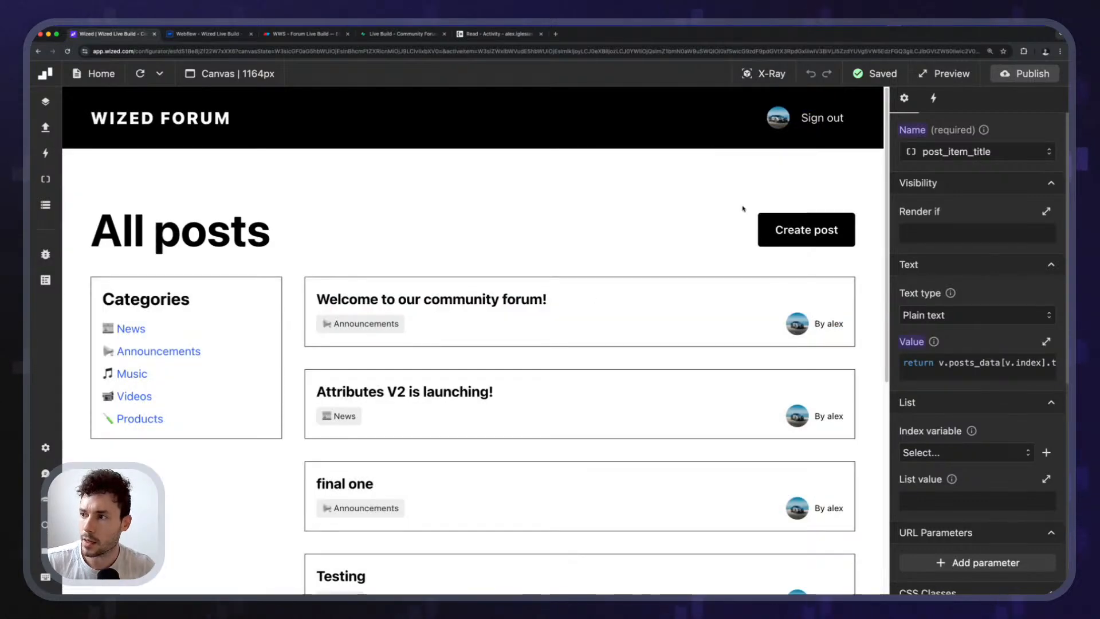
pyautogui.click(765, 74)
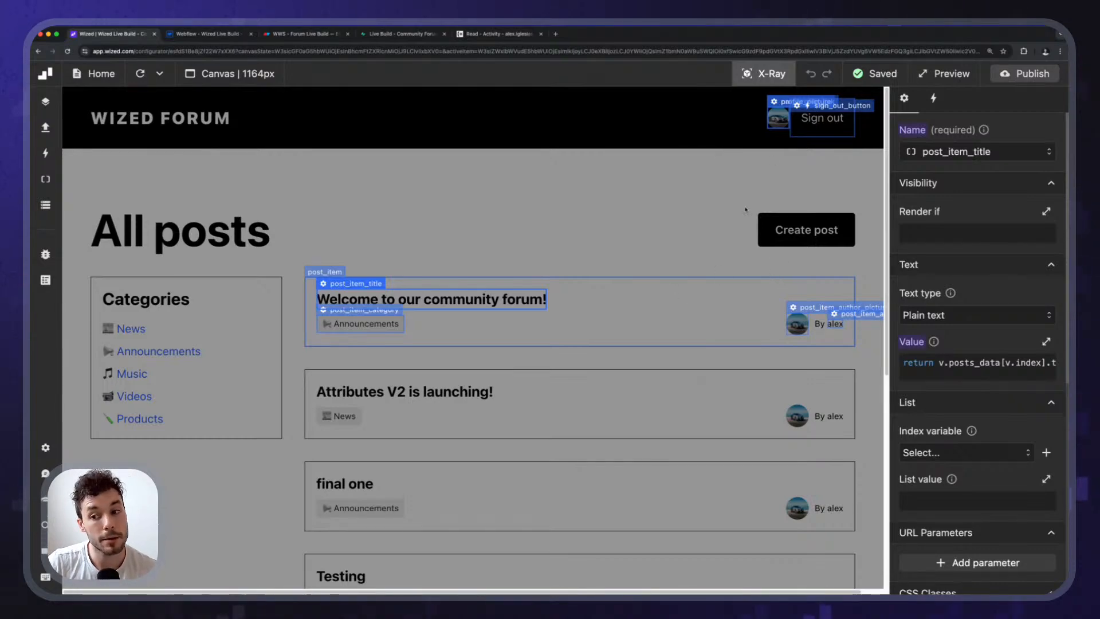
pyautogui.click(748, 80)
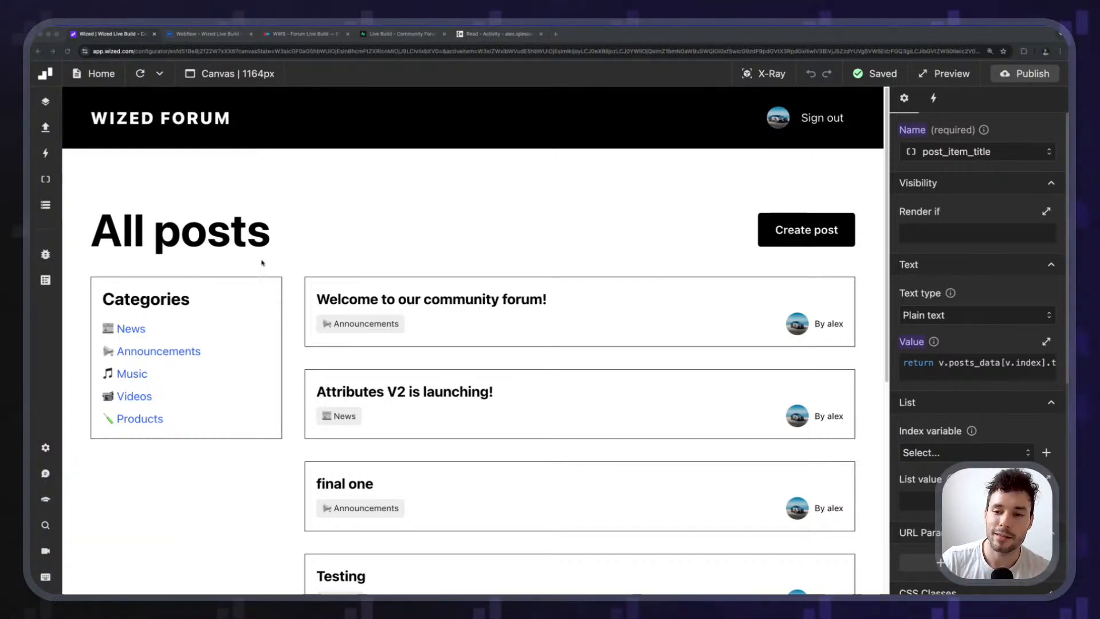
pyautogui.click(162, 260)
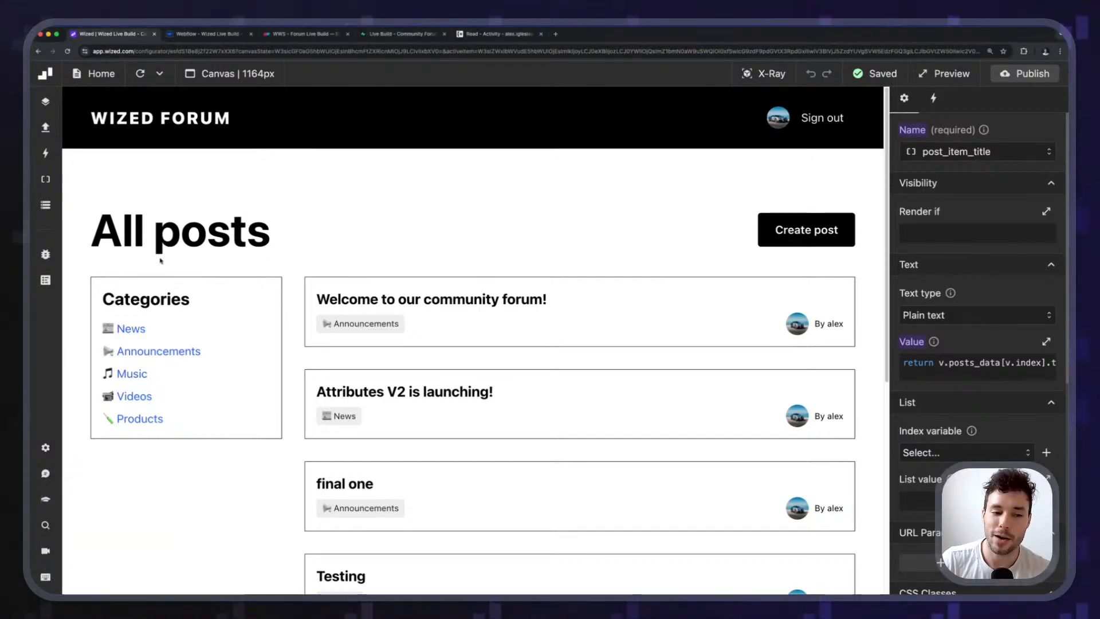
pyautogui.click(207, 35)
# Leave component editing, browse the Post page, then open Profile and select the first Activity tab pane.
pyautogui.doubleClick(441, 245)
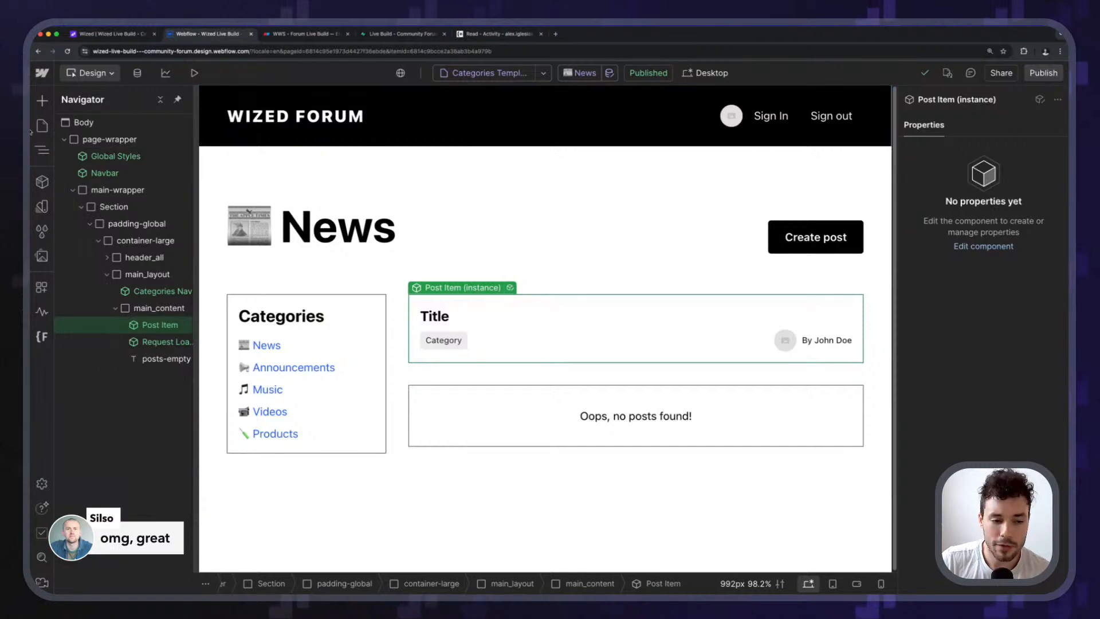
pyautogui.click(41, 126)
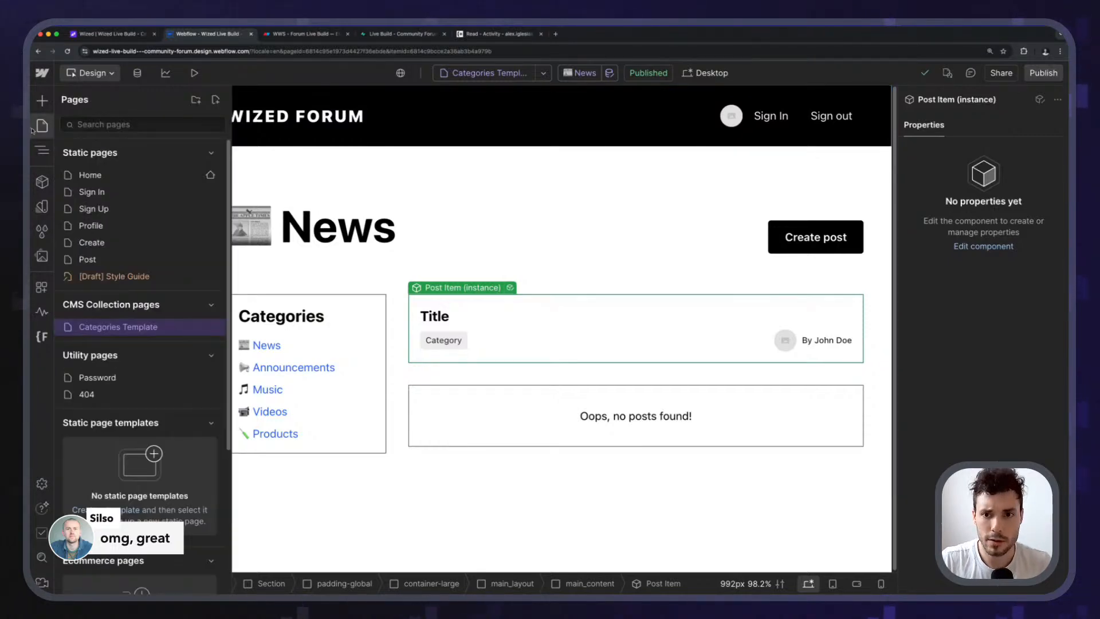
pyautogui.click(519, 304)
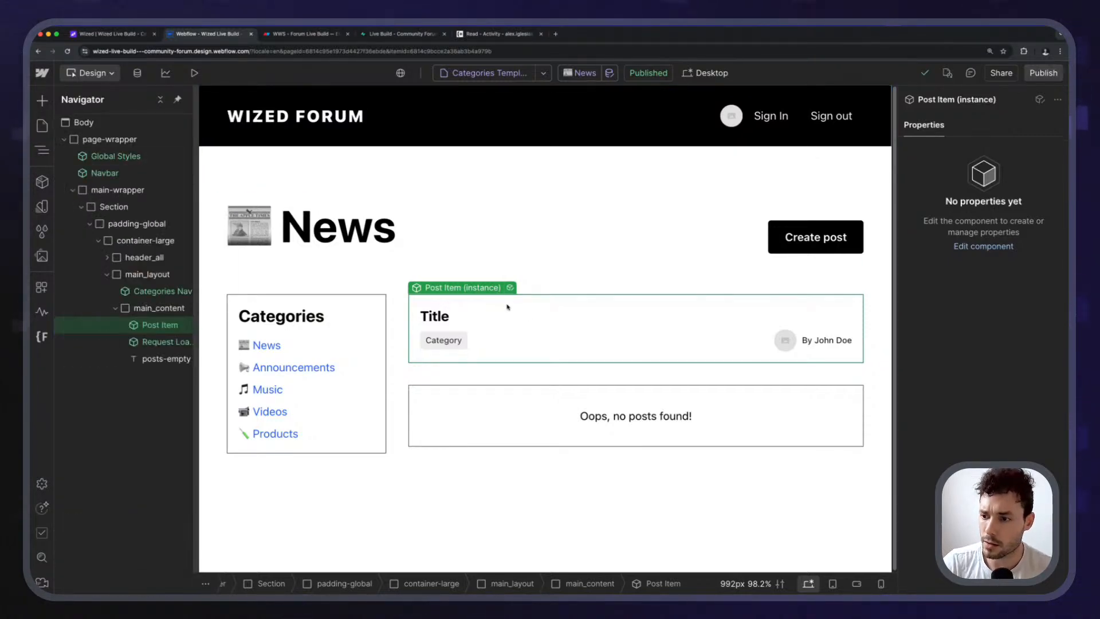
pyautogui.click(41, 127)
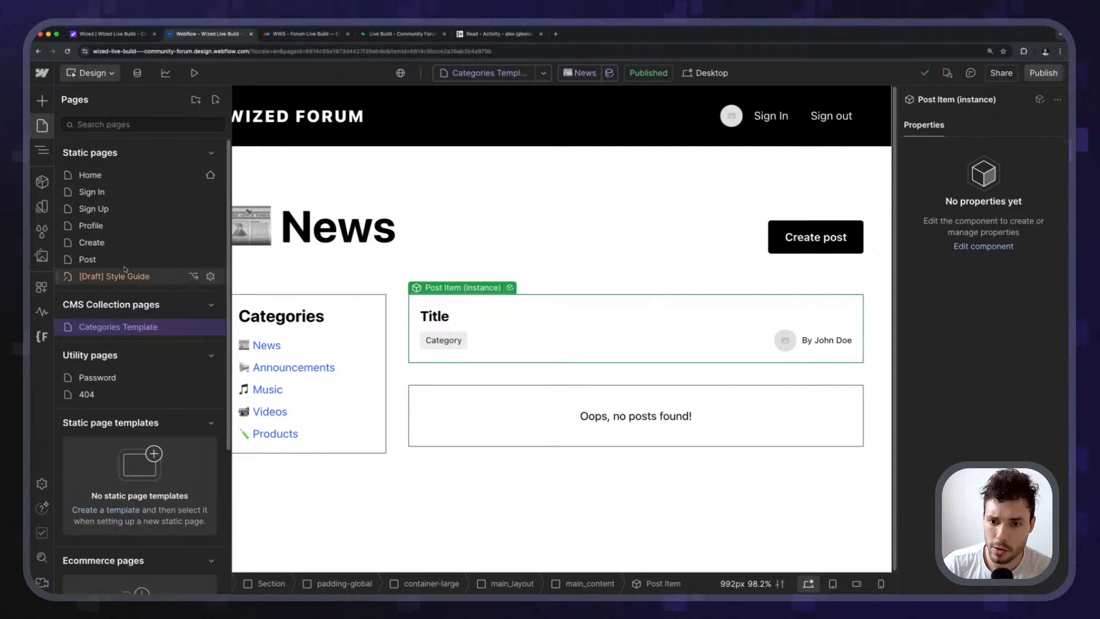
pyautogui.click(124, 259)
pyautogui.click(42, 126)
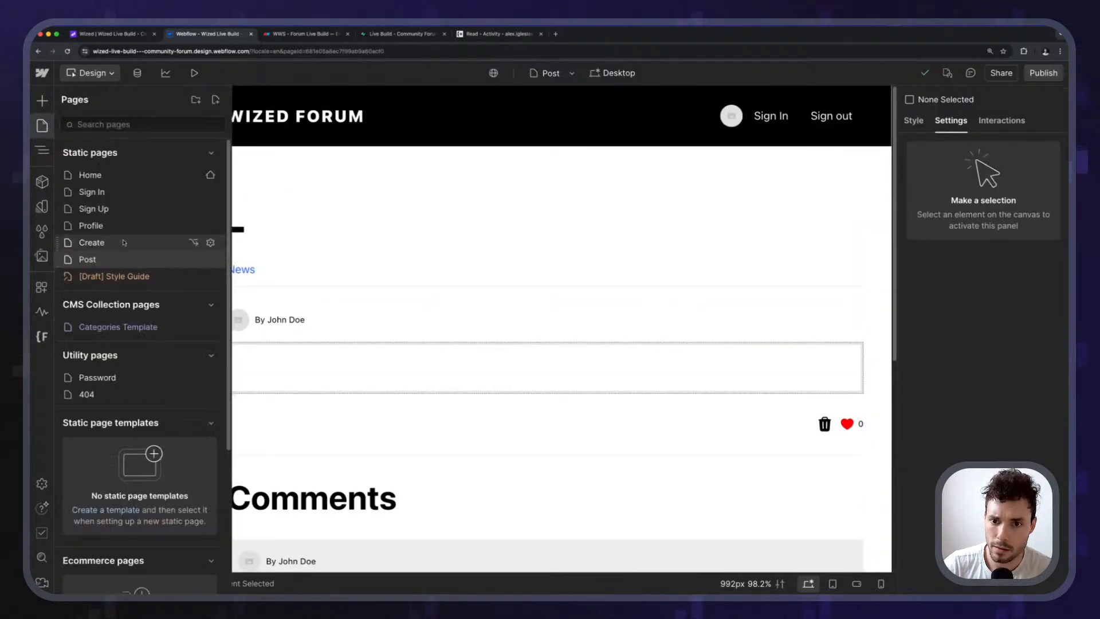
pyautogui.click(90, 225)
pyautogui.scroll(-5, 373, 381)
pyautogui.click(381, 510)
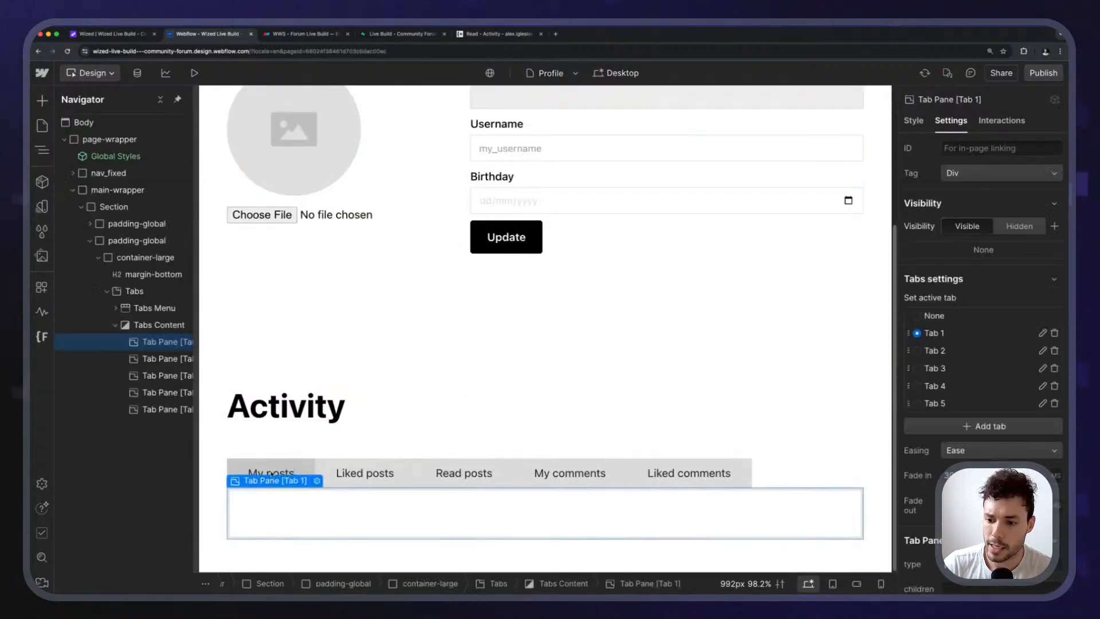
pyautogui.moveTo(272, 475); pyautogui.dragTo(293, 457)
# Select the Home page's main_content posts block and view its styles, then return to Profile's Activity section.
pyautogui.click(42, 126)
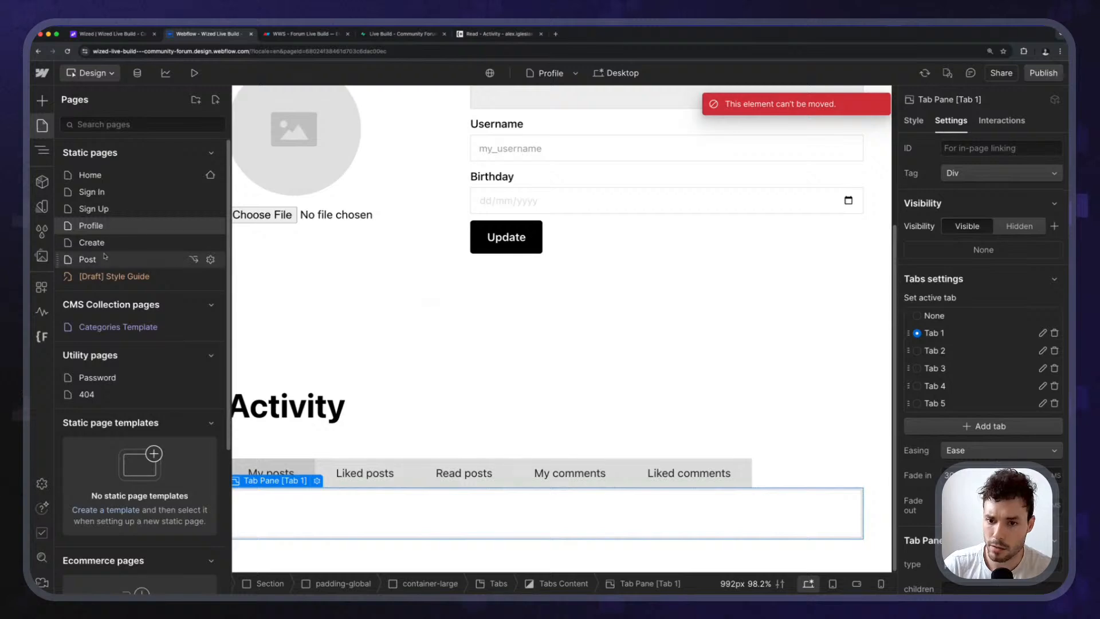
pyautogui.click(104, 175)
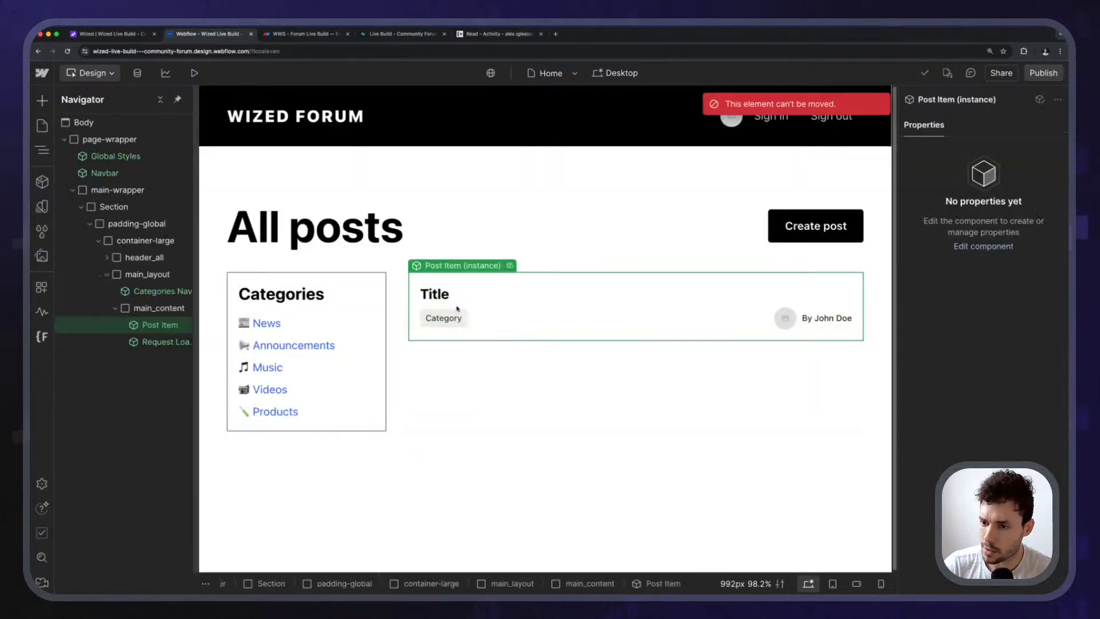
pyautogui.click(148, 309)
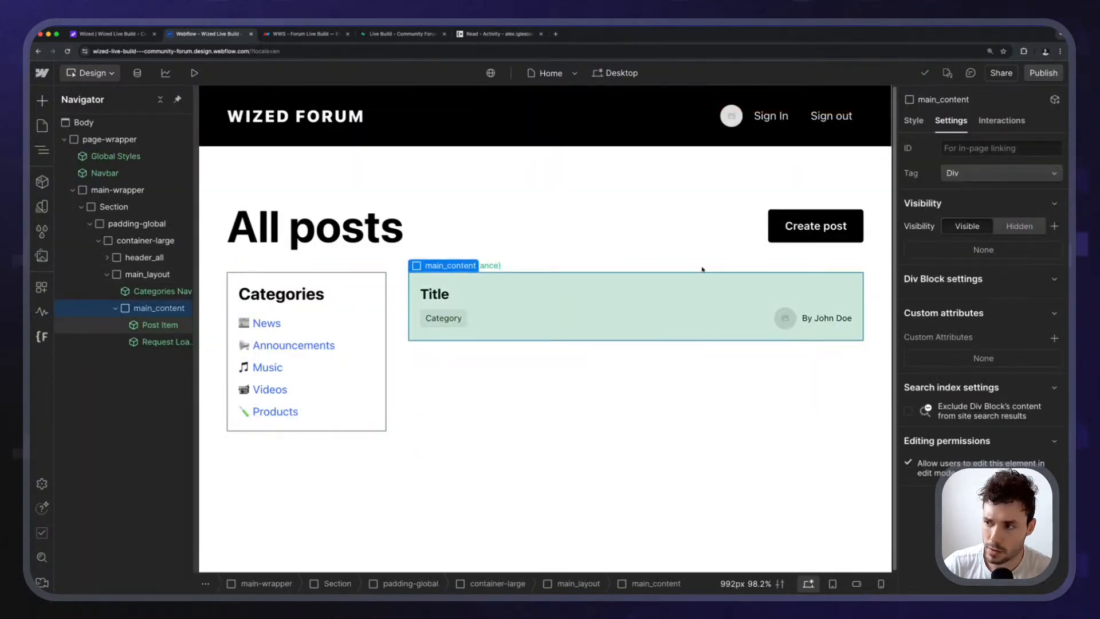
pyautogui.click(919, 130)
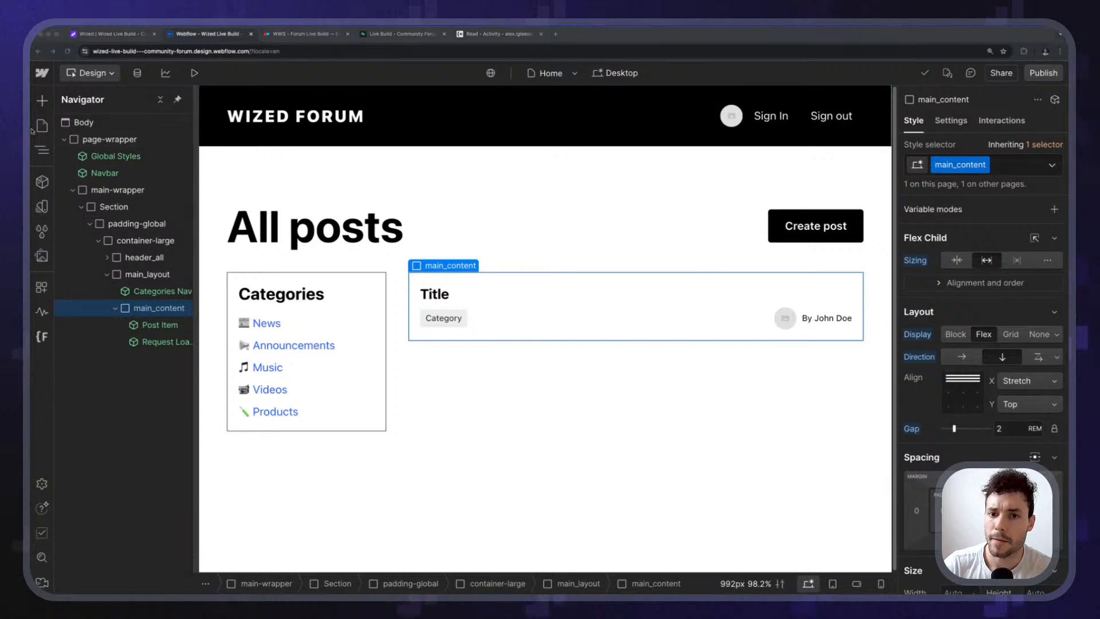
pyautogui.click(42, 126)
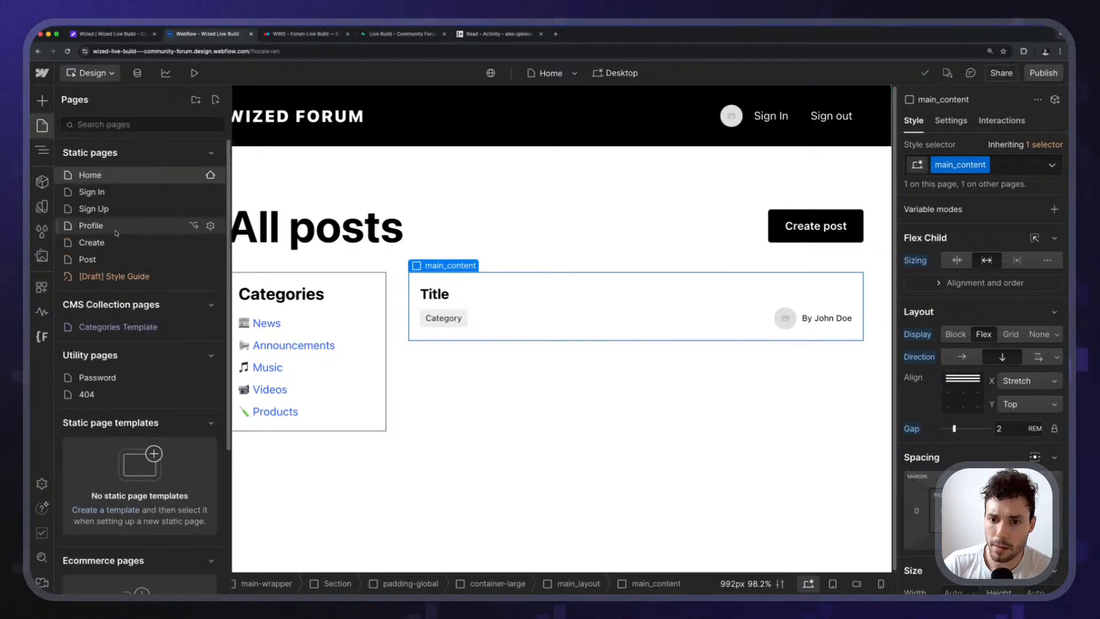
pyautogui.click(116, 232)
pyautogui.scroll(-3, 349, 503)
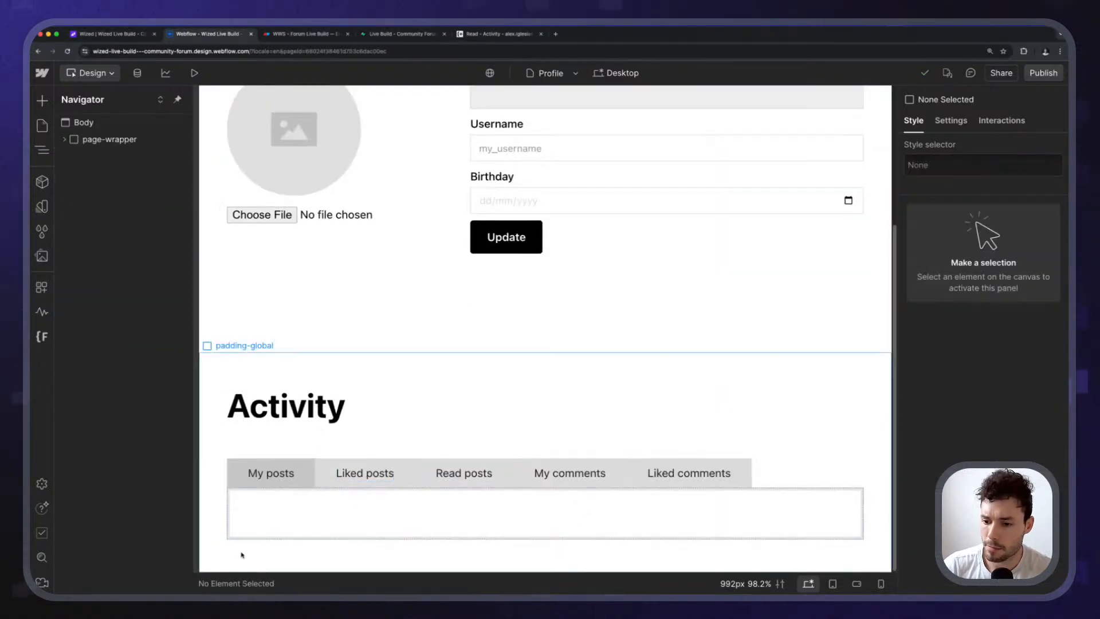
# Delete the request loader from the main_content block in the My posts pane.
pyautogui.click(258, 523)
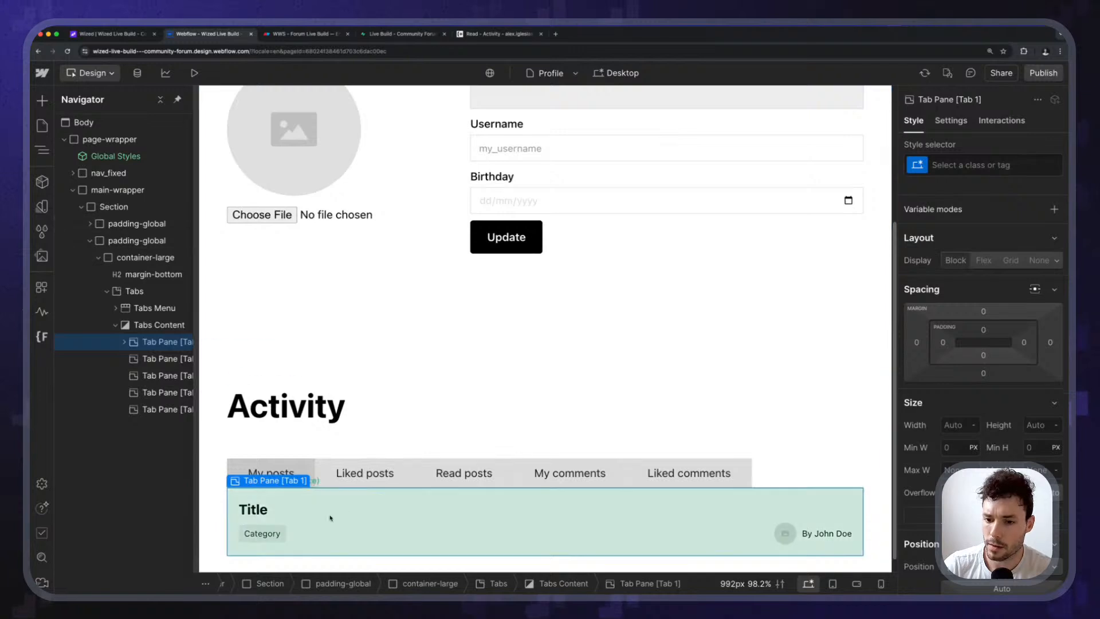
pyautogui.click(143, 359)
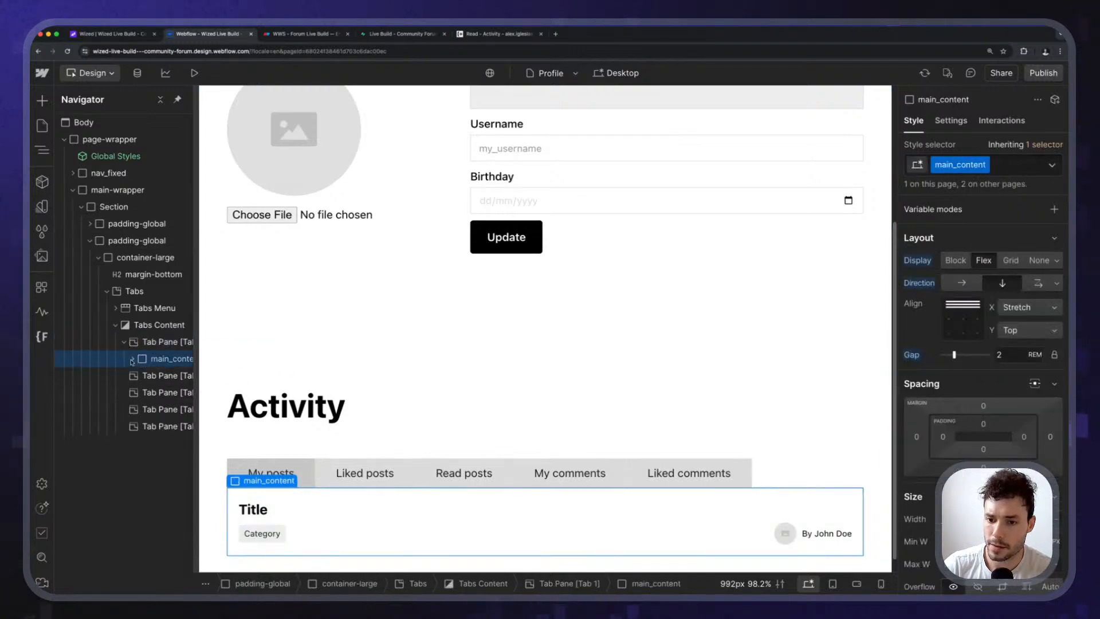
pyautogui.click(132, 360)
pyautogui.click(168, 377)
pyautogui.click(167, 392)
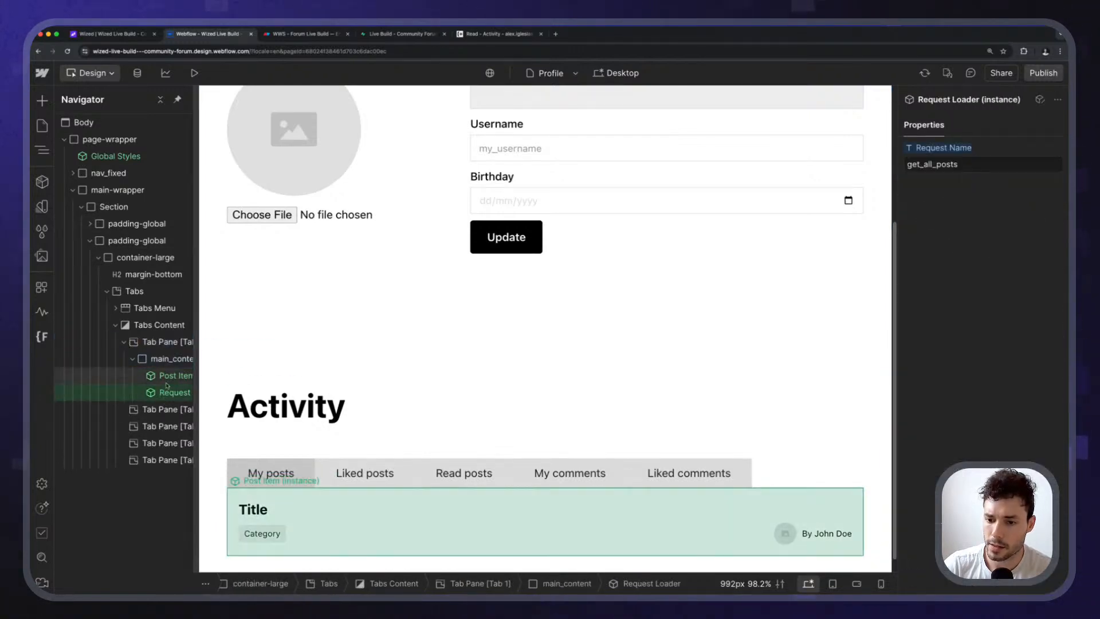
pyautogui.press('Delete')
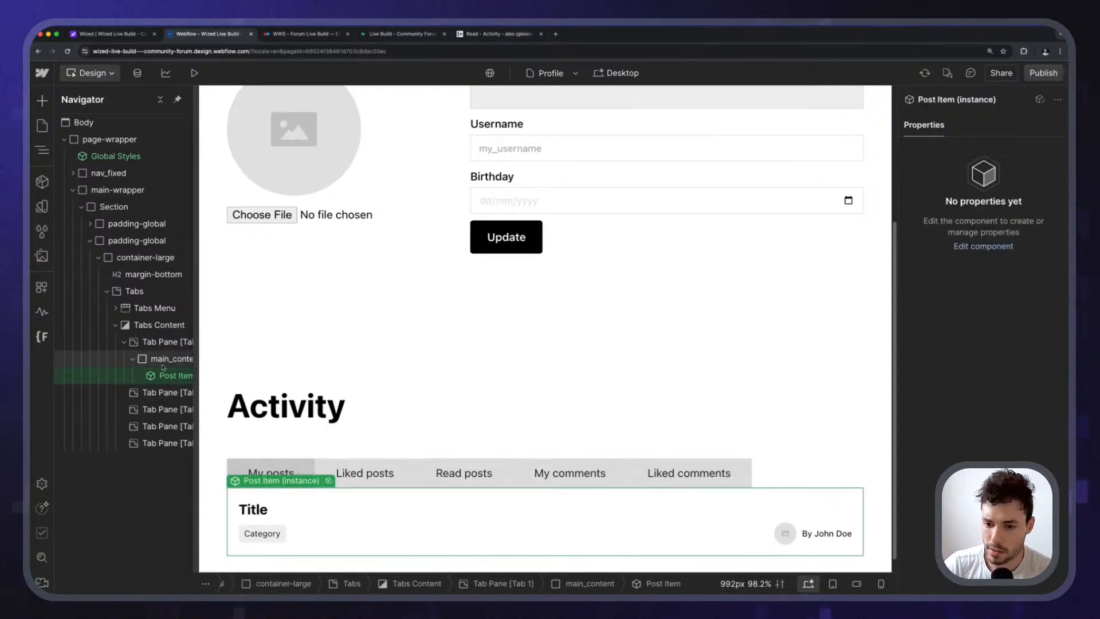
# Undo a paste into the Liked posts pane and open the My posts Post Item for editing.
pyautogui.click(160, 362)
pyautogui.click(138, 392)
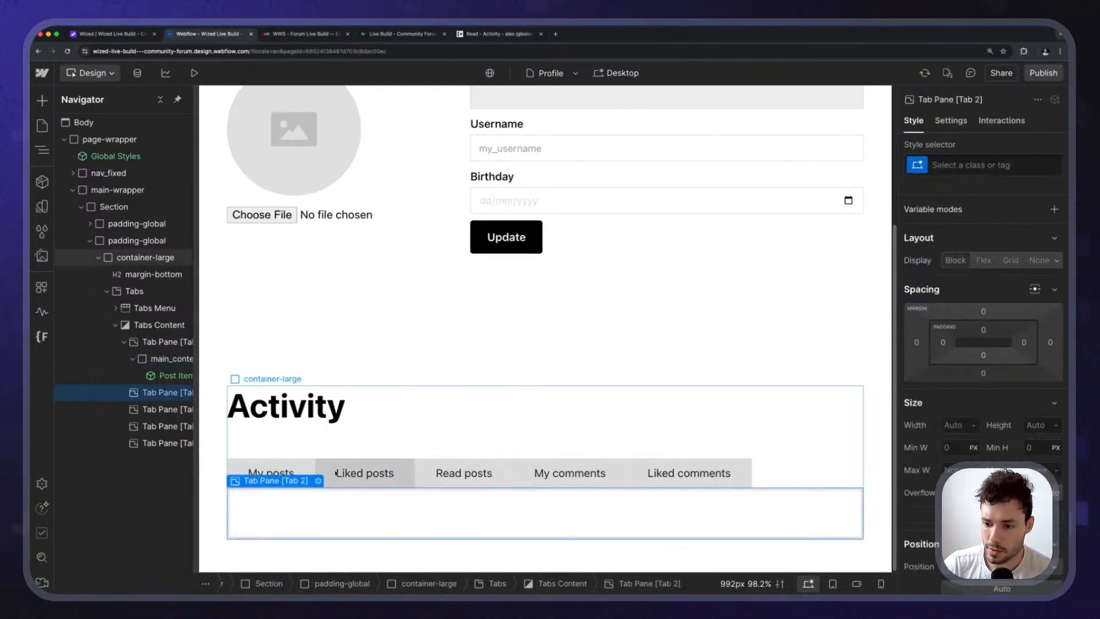
pyautogui.press('super+v')
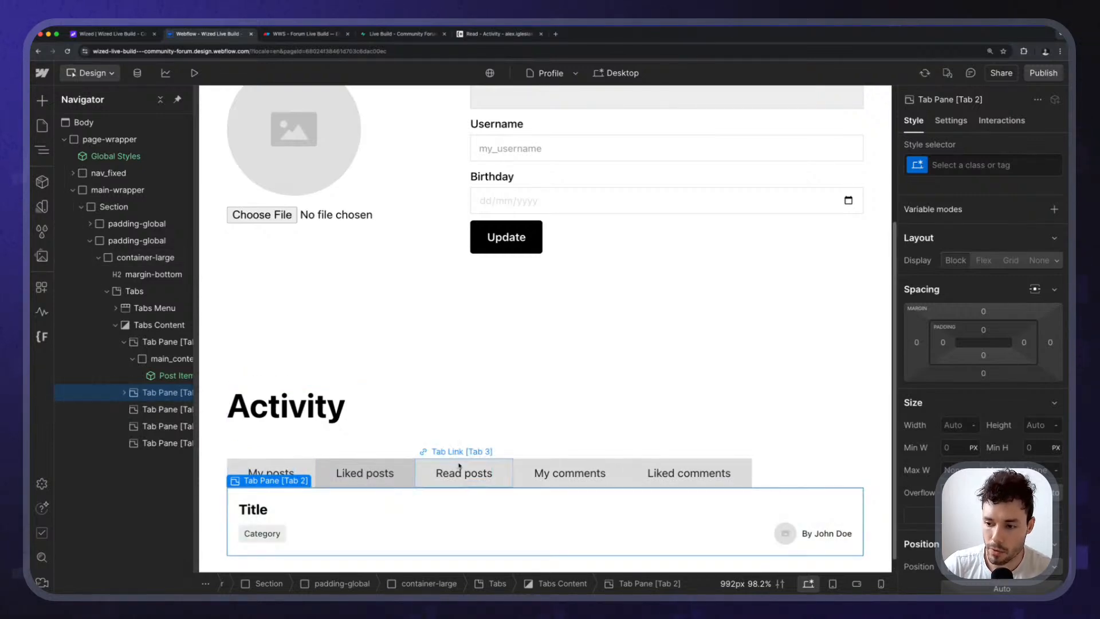
pyautogui.press('super+z')
pyautogui.click(150, 358)
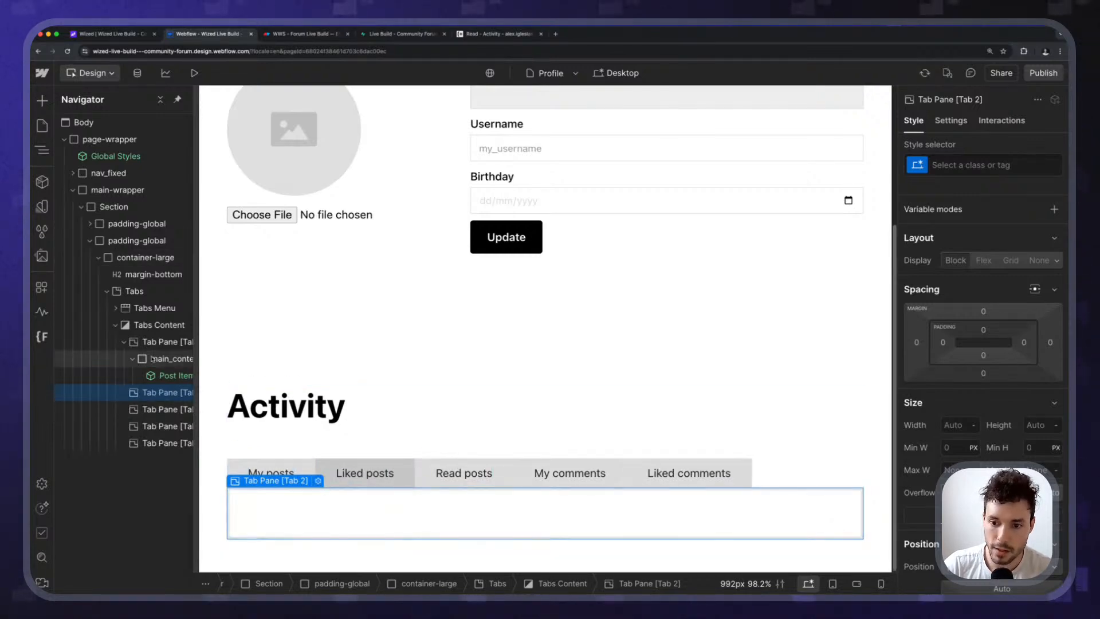
pyautogui.click(158, 341)
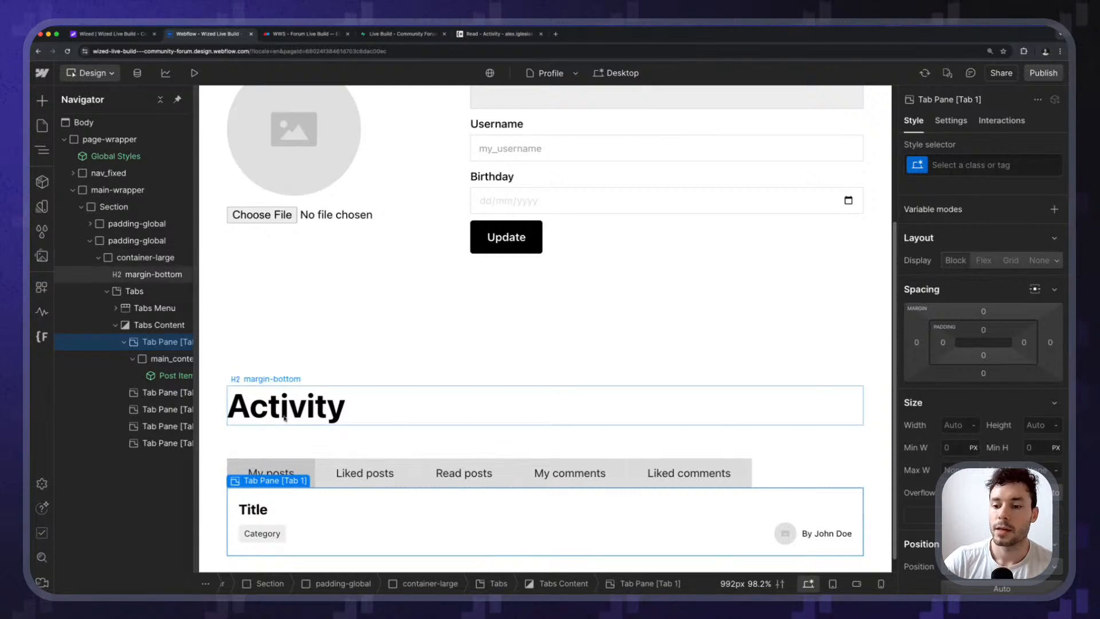
pyautogui.scroll(-1, 282, 502)
pyautogui.doubleClick(282, 502)
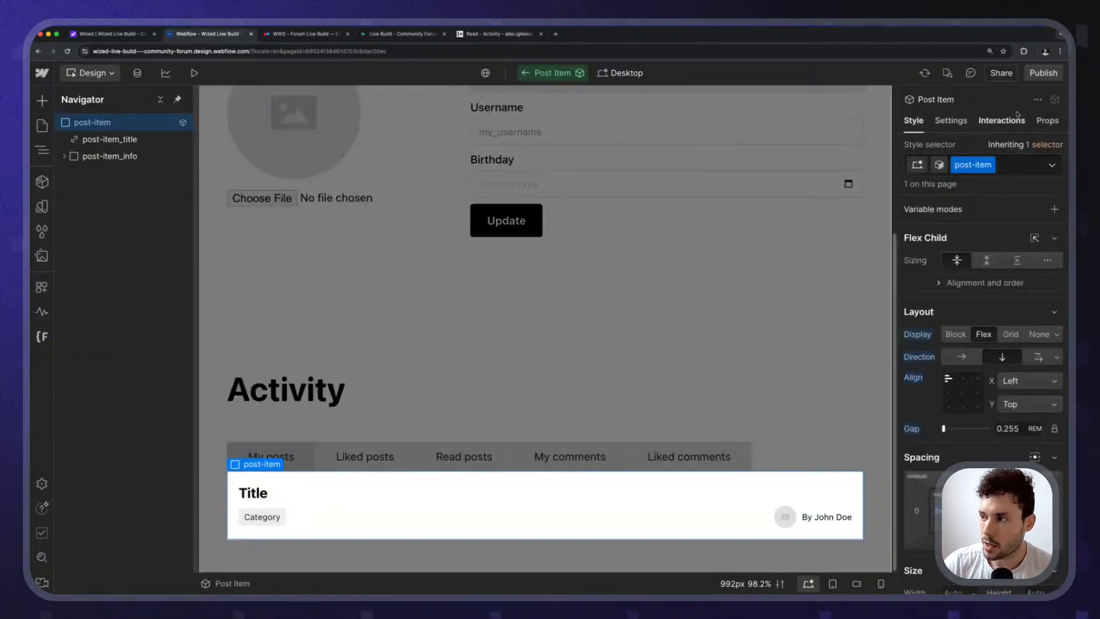
# Add a data-source custom attribute to the Post Item and bind its value to a new property.
pyautogui.click(946, 123)
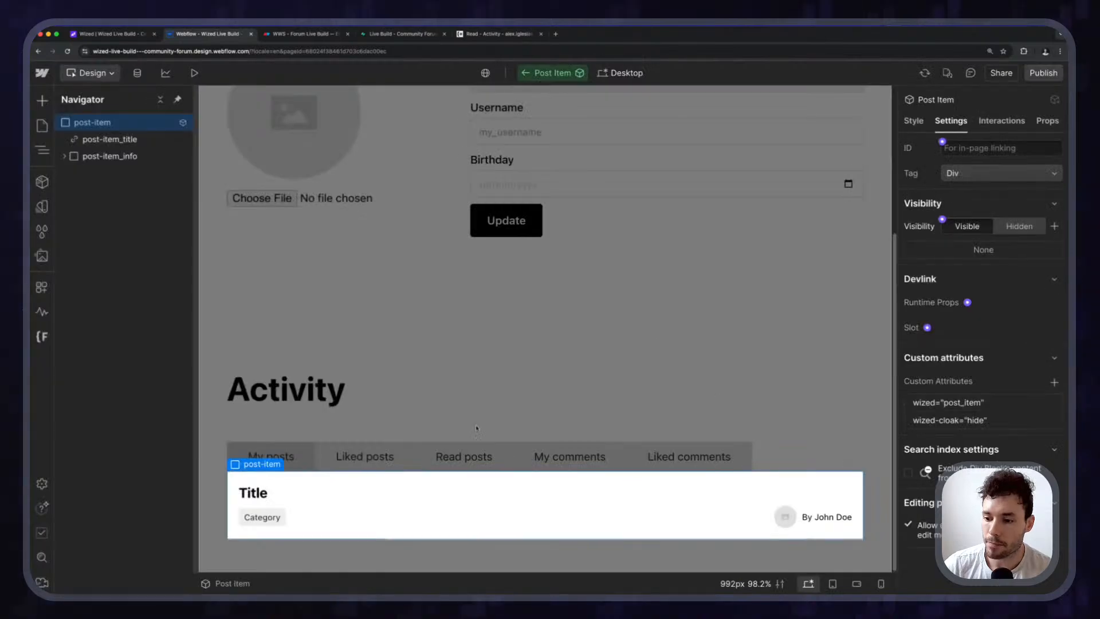
pyautogui.press('Escape')
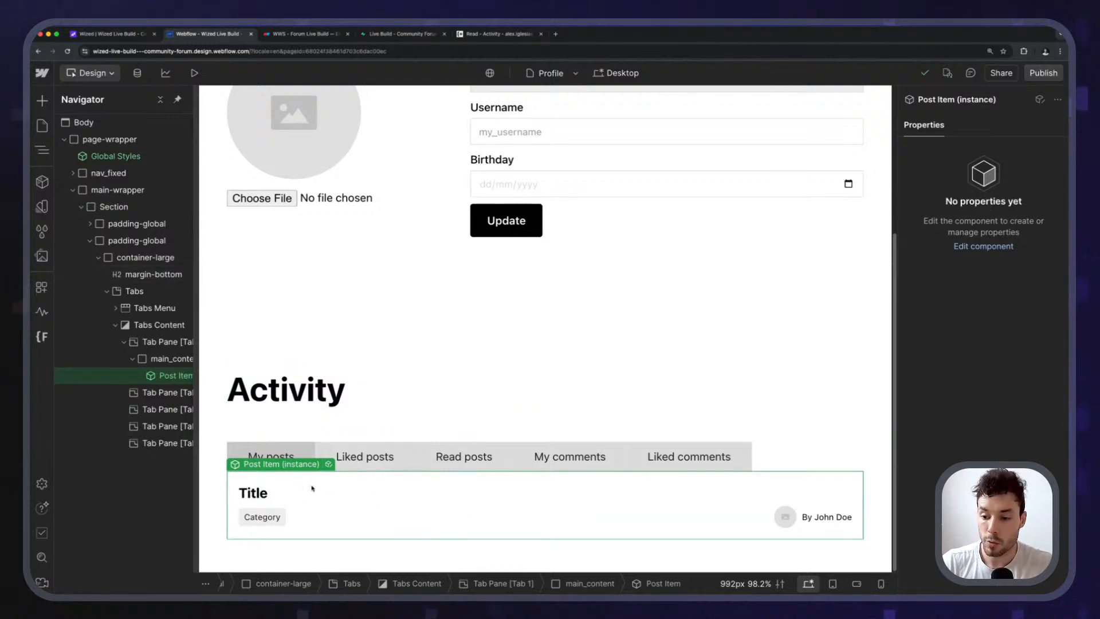
pyautogui.doubleClick(273, 482)
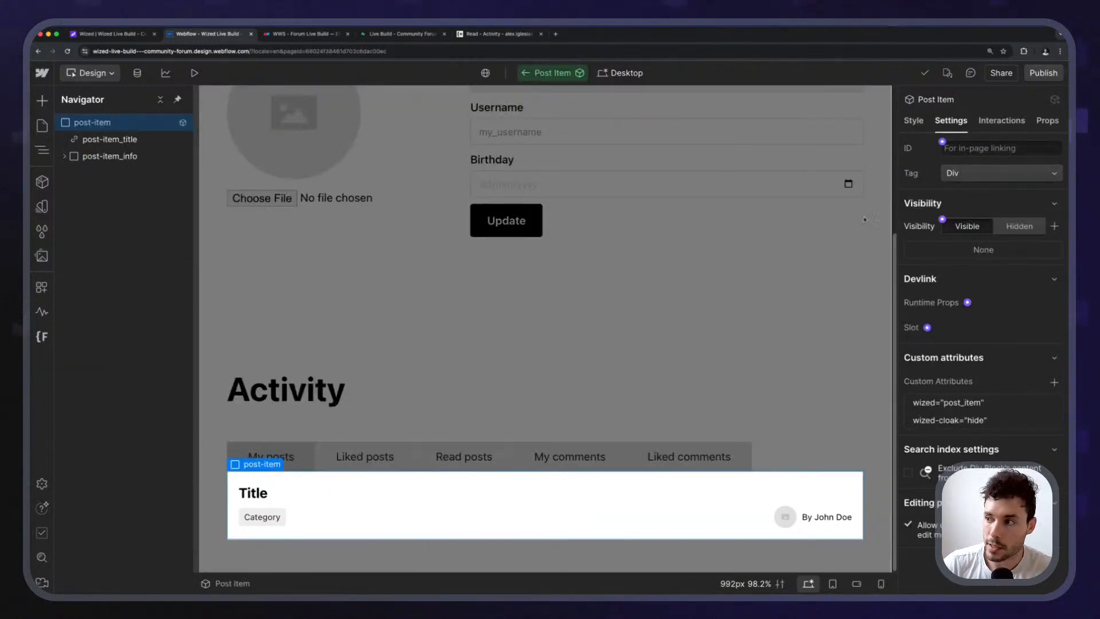
pyautogui.click(1054, 383)
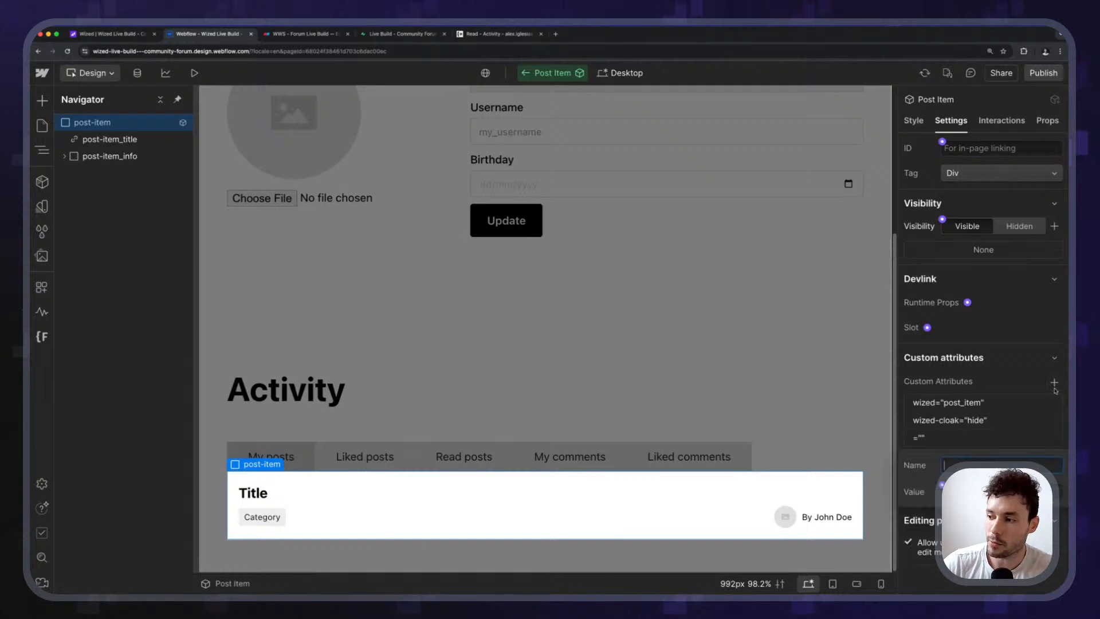
pyautogui.write('data-source')
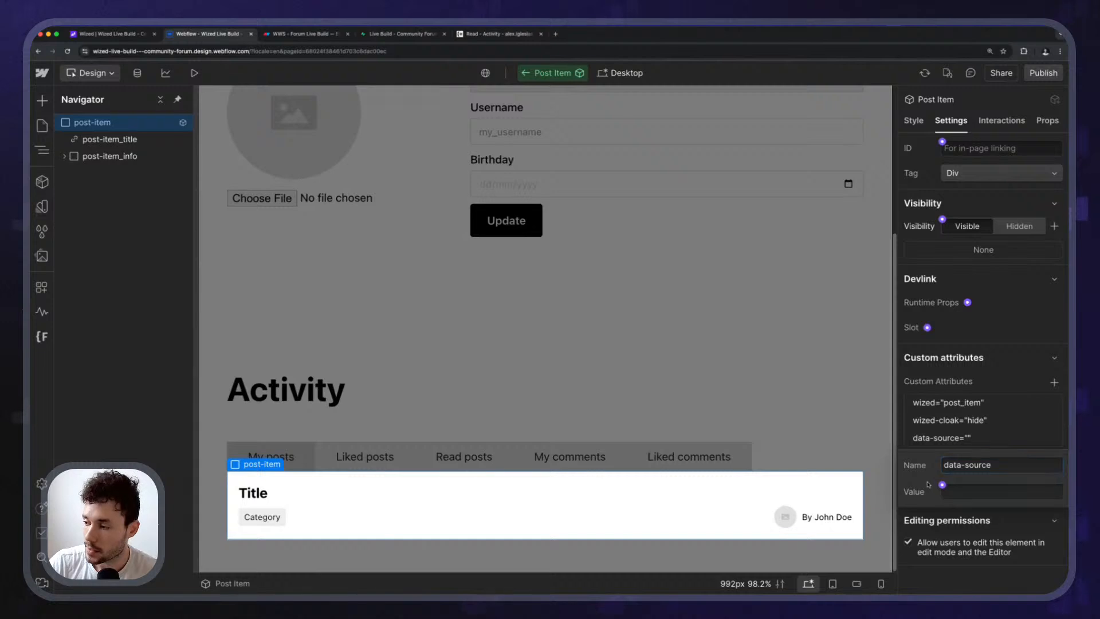
pyautogui.click(943, 486)
pyautogui.click(962, 519)
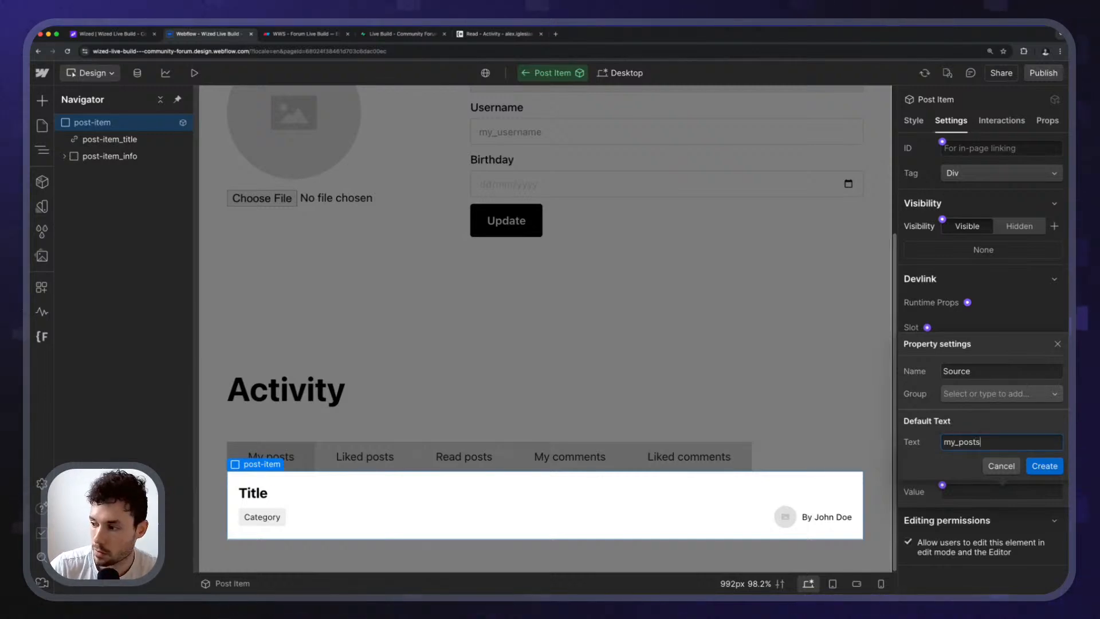
# Confirm the Source property binding and clear its my_posts default text.
pyautogui.click(1046, 466)
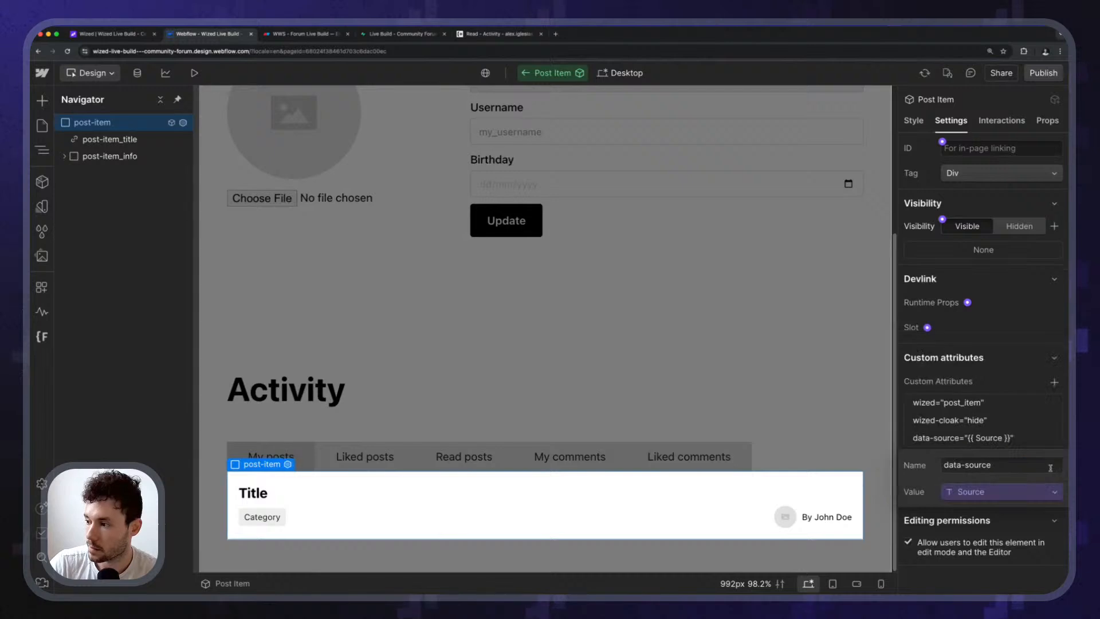
pyautogui.click(985, 491)
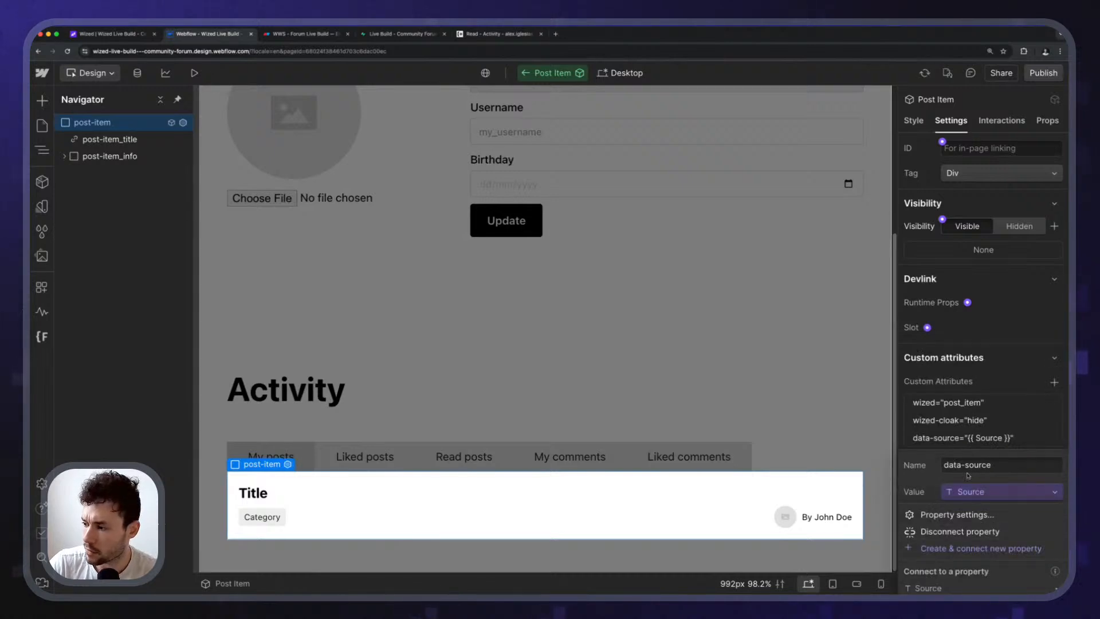
pyautogui.click(972, 515)
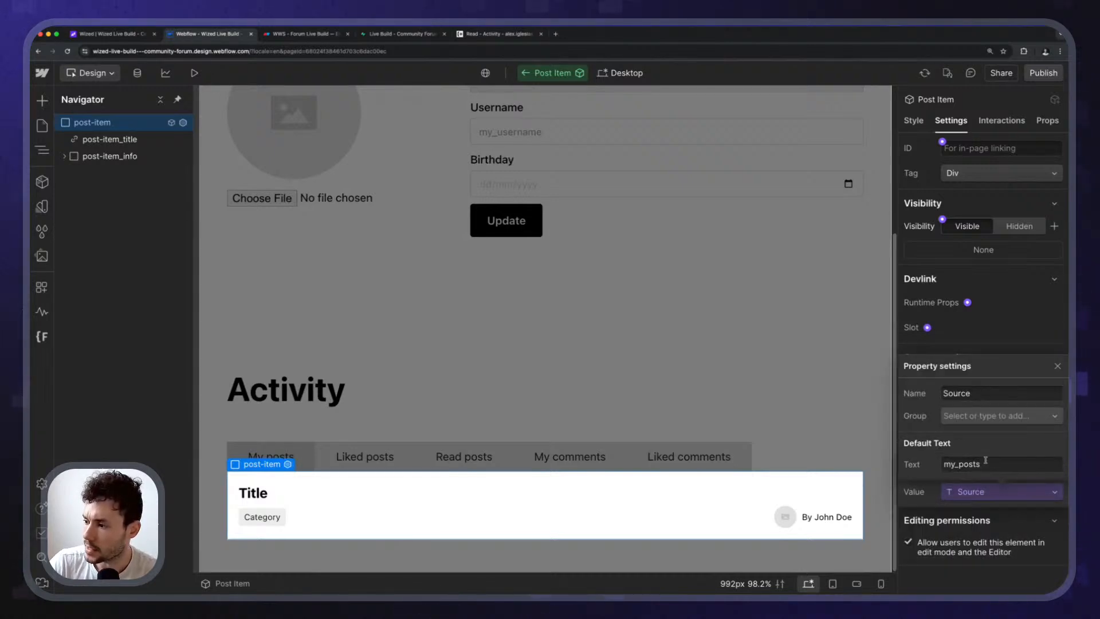
pyautogui.press('super+a')
pyautogui.press('BackSpace')
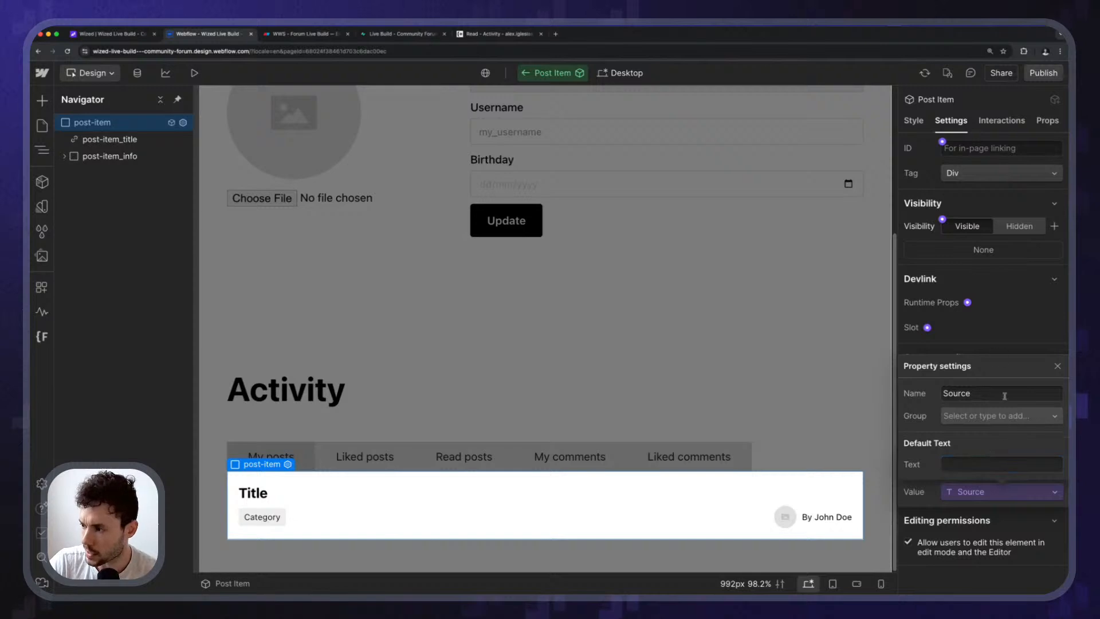
pyautogui.press('Escape')
# Set the Profile page's Post Item Source to my_posts, then go to the Home page.
pyautogui.doubleClick(565, 428)
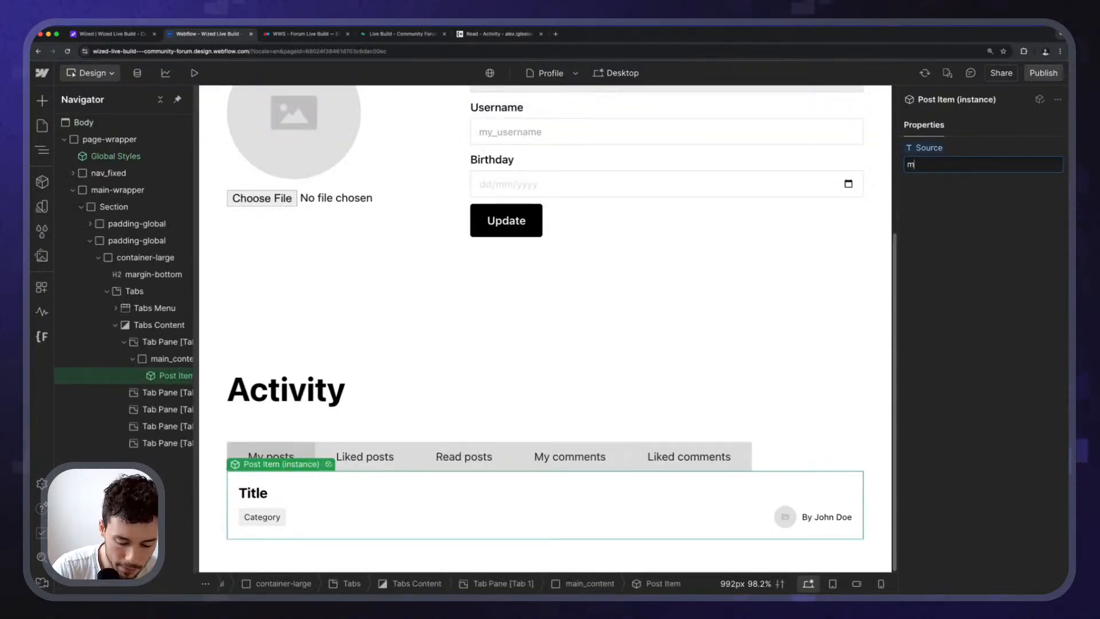
pyautogui.click(1012, 254)
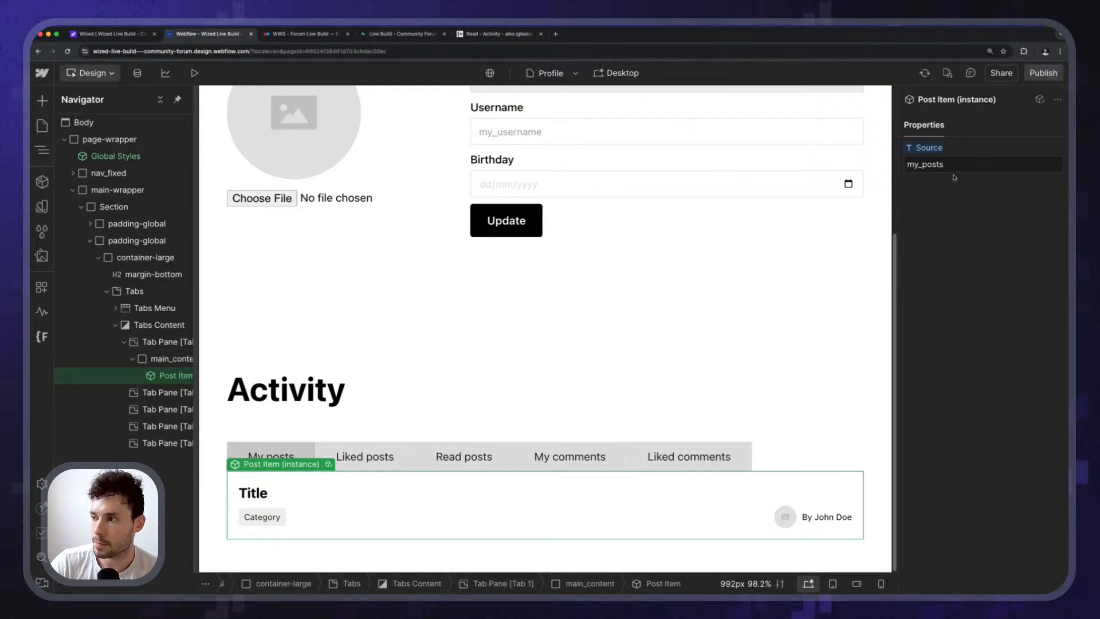
pyautogui.click(42, 125)
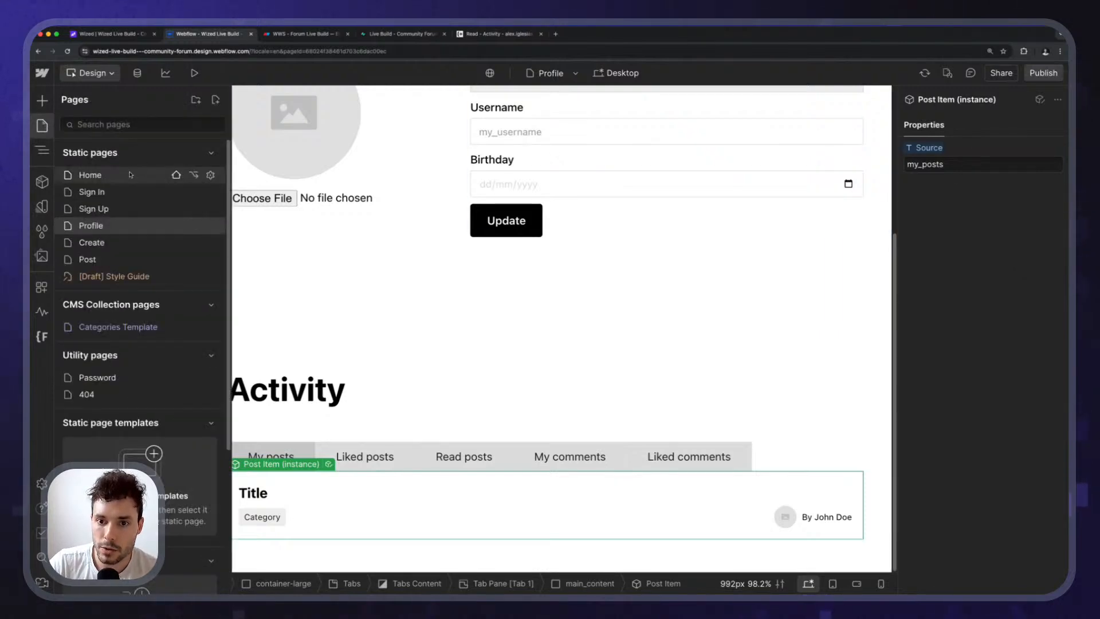
pyautogui.click(131, 175)
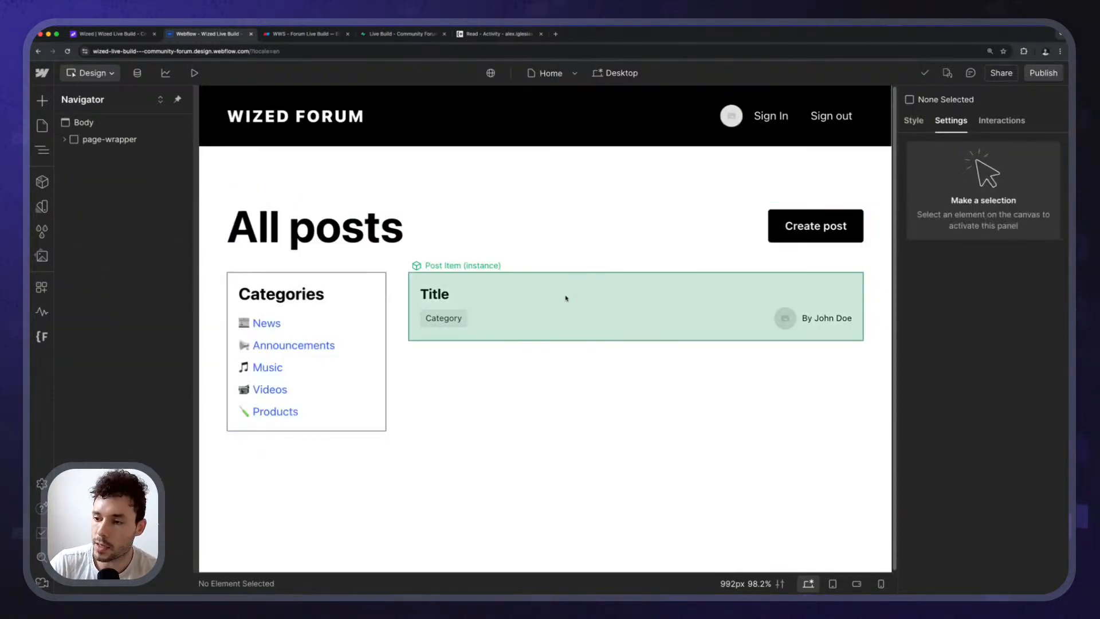
# Set the Categories Template page's Post Item Source to category_posts.
pyautogui.click(566, 300)
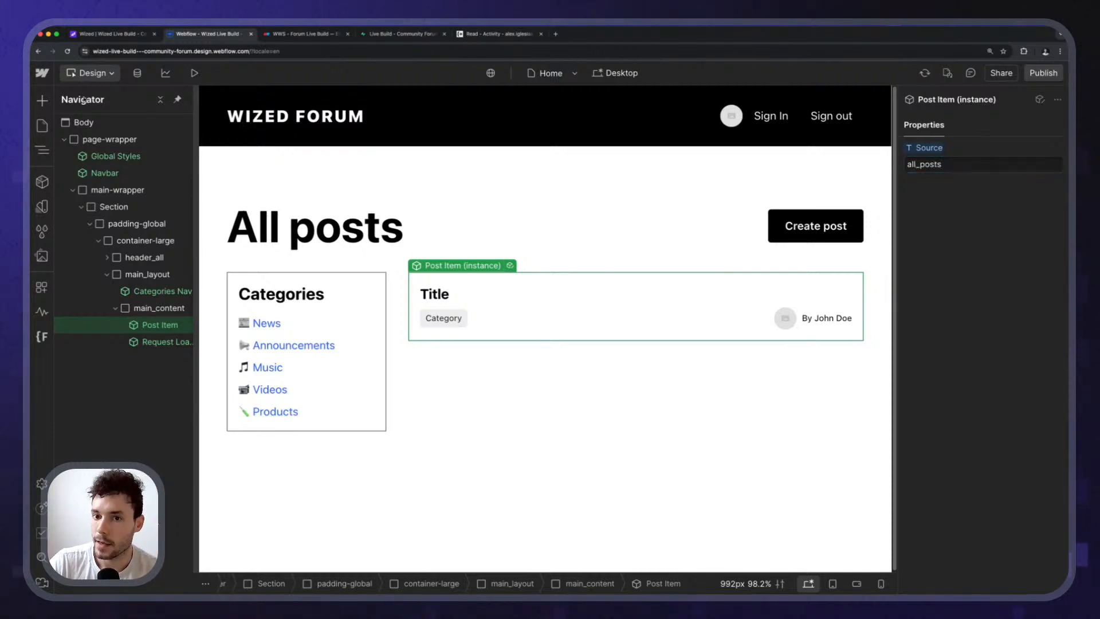
pyautogui.click(42, 125)
pyautogui.click(100, 327)
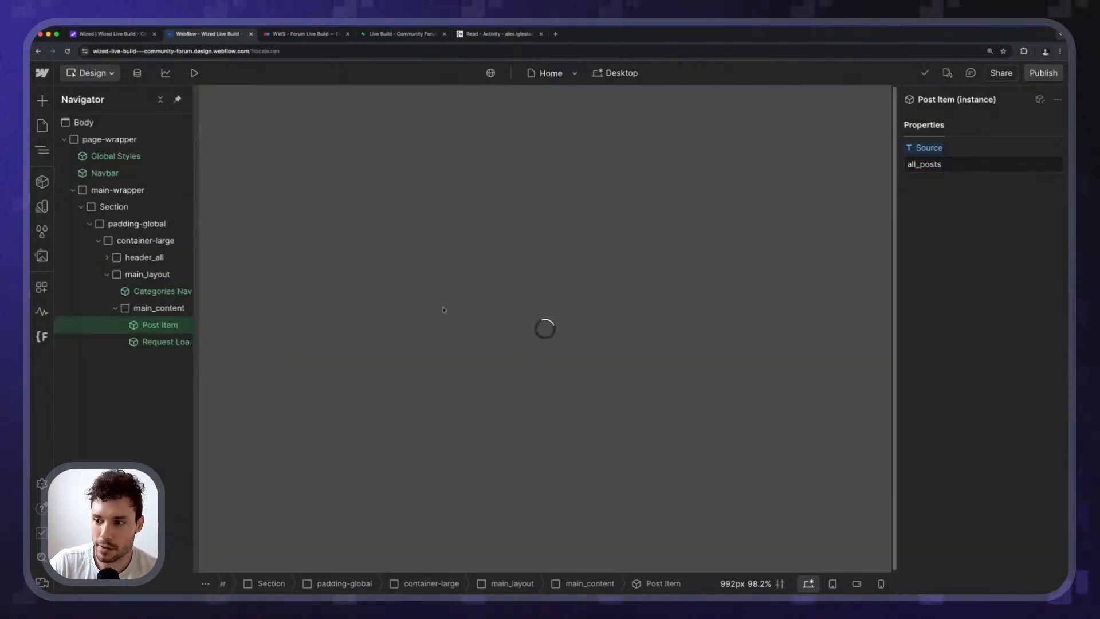
pyautogui.click(479, 314)
pyautogui.click(982, 164)
pyautogui.write('ca')
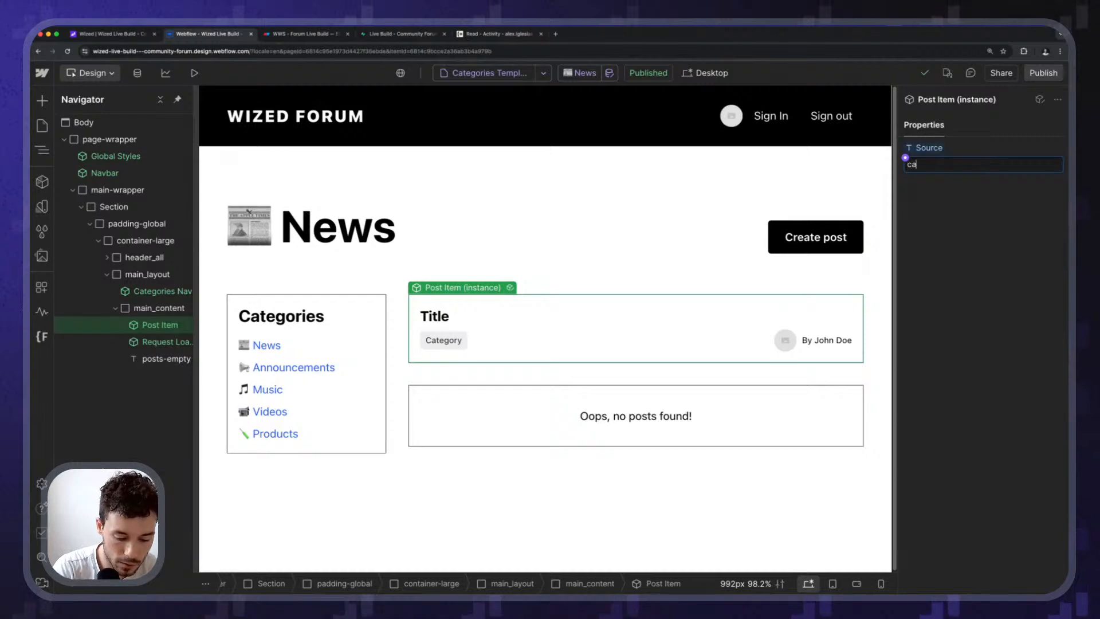
pyautogui.write('tegory_posts')
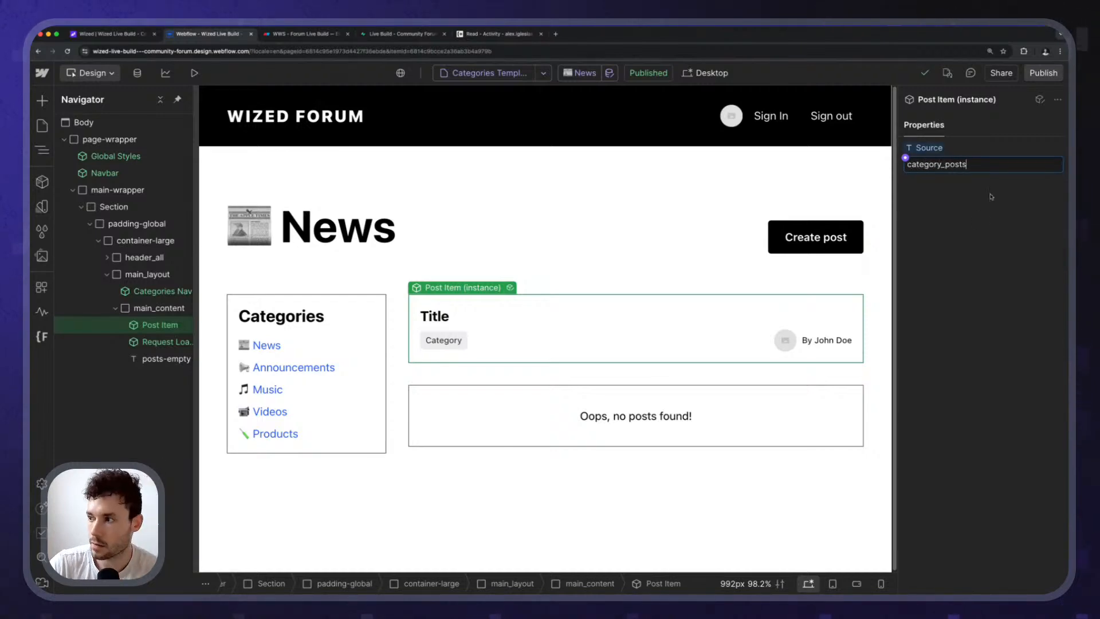
# Publish the site to staging and open the published staging site.
pyautogui.click(1048, 77)
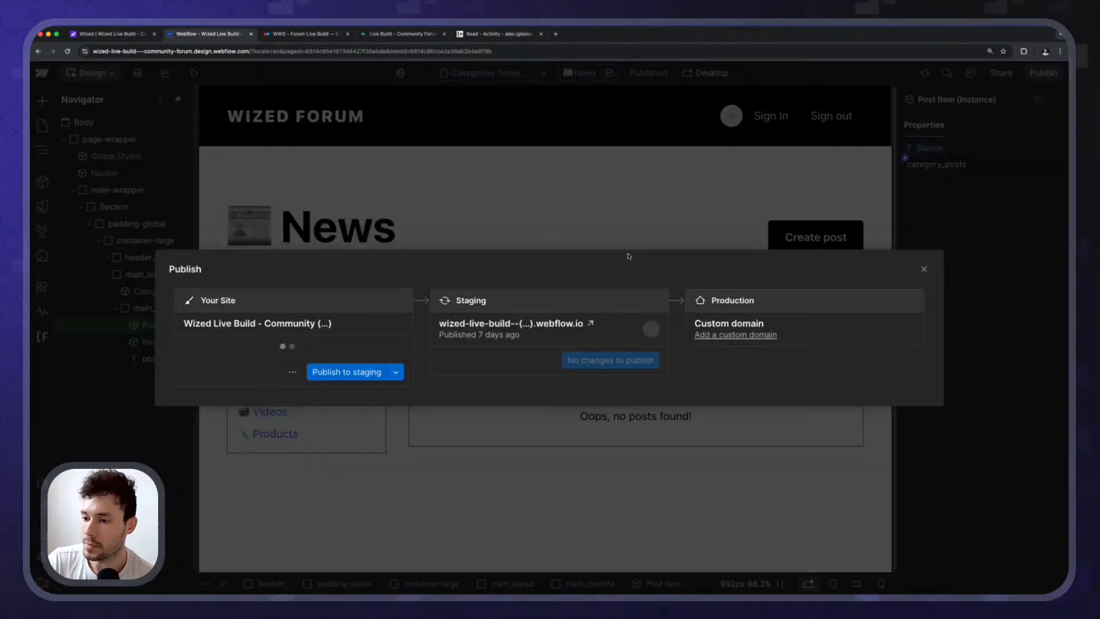
pyautogui.click(394, 372)
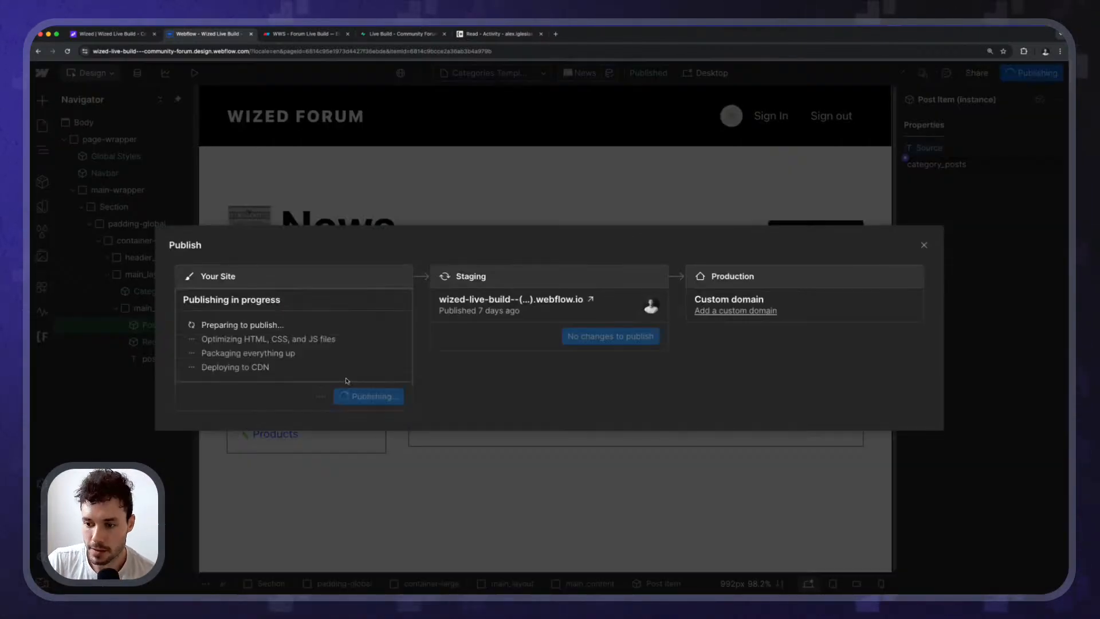
pyautogui.click(593, 300)
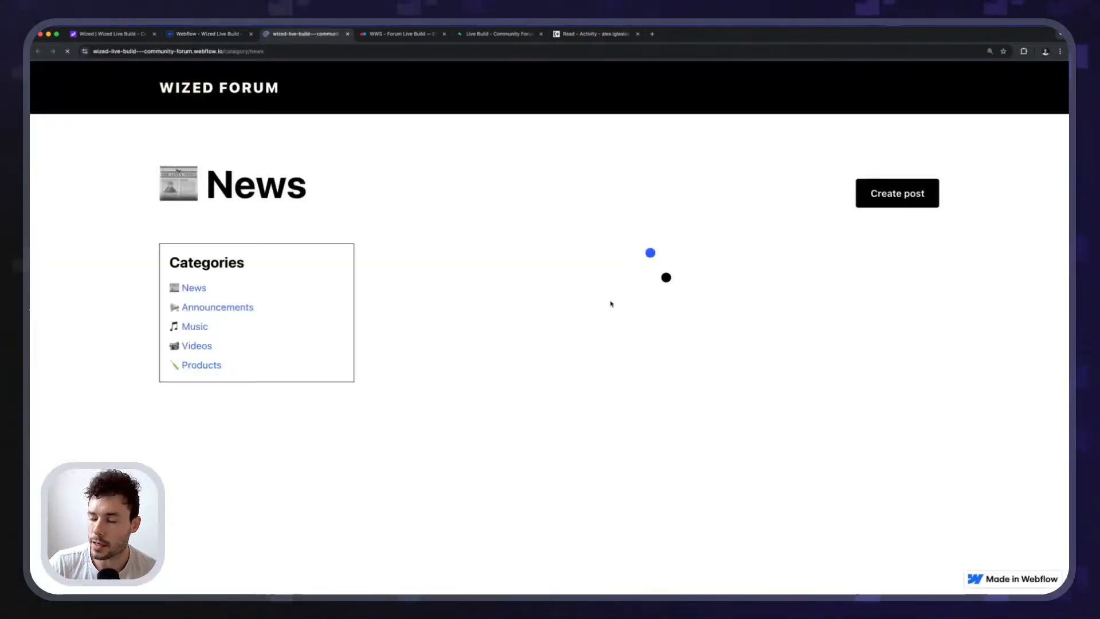
# Inspect a live post card's markup to confirm its data-source is category_posts.
pyautogui.rightClick(459, 252)
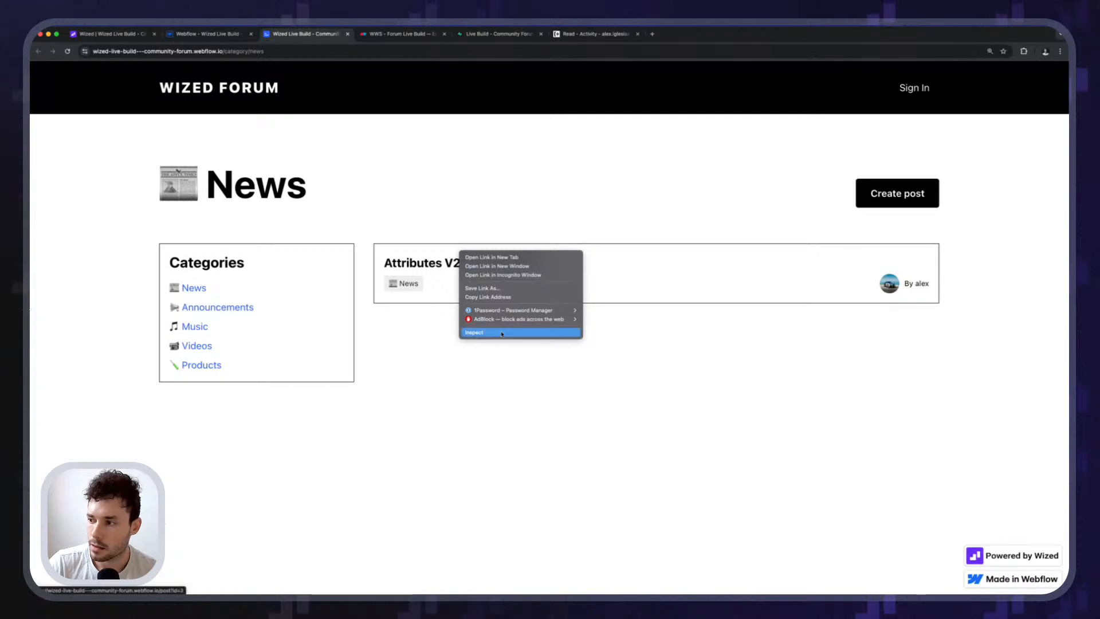
pyautogui.click(501, 332)
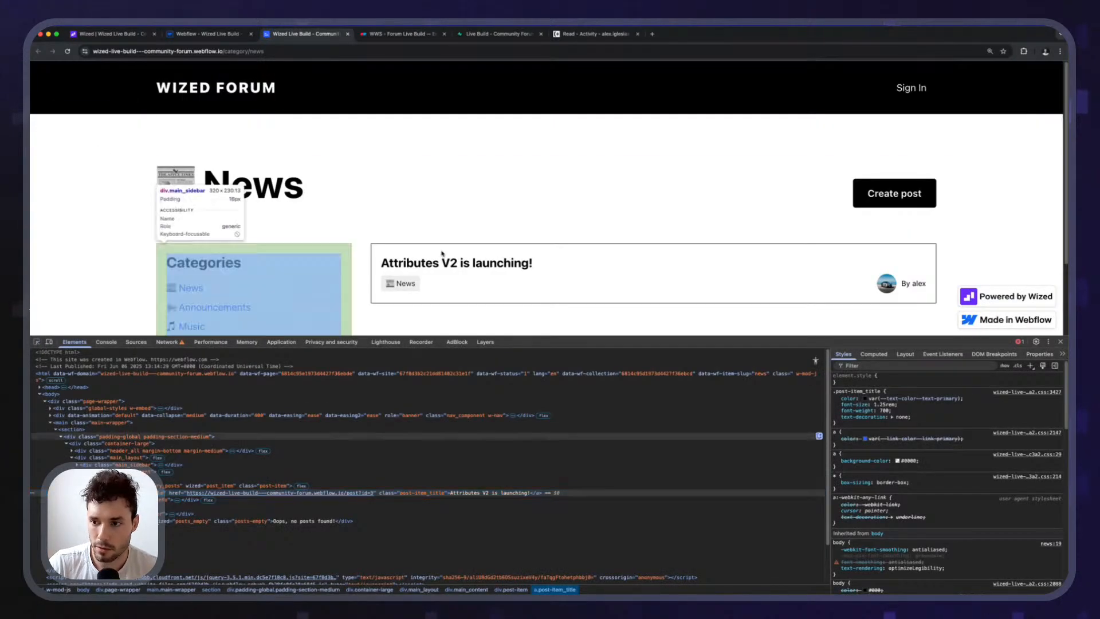
pyautogui.click(462, 247)
pyautogui.press('super+equal')
pyautogui.press('super+equal')
pyautogui.press('super+equal')
pyautogui.press('super+equal')
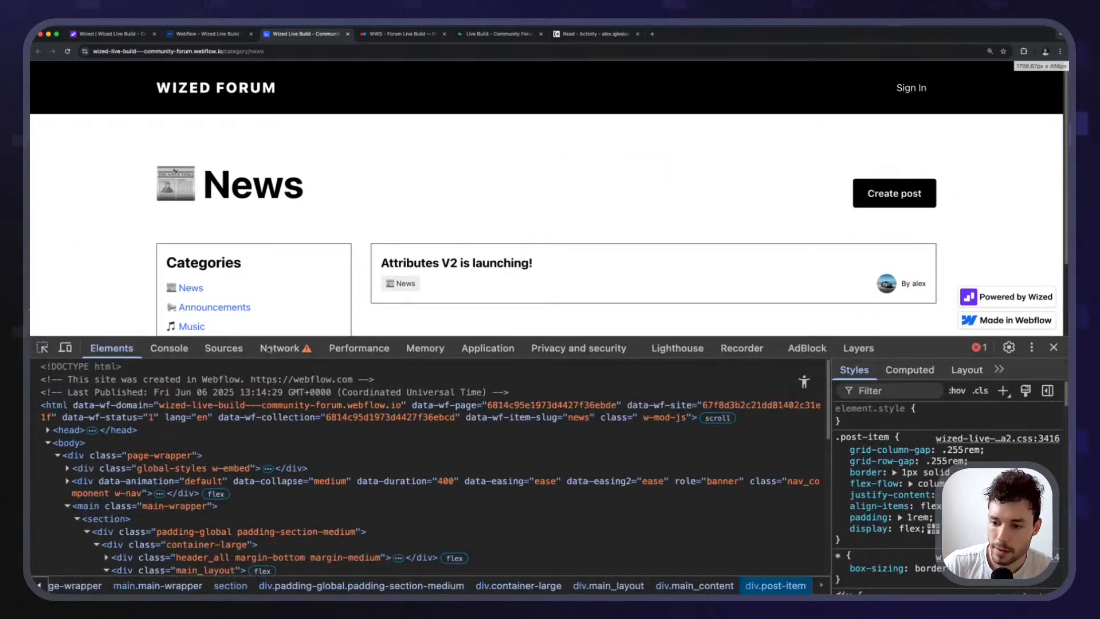
pyautogui.scroll(-5, 246, 413)
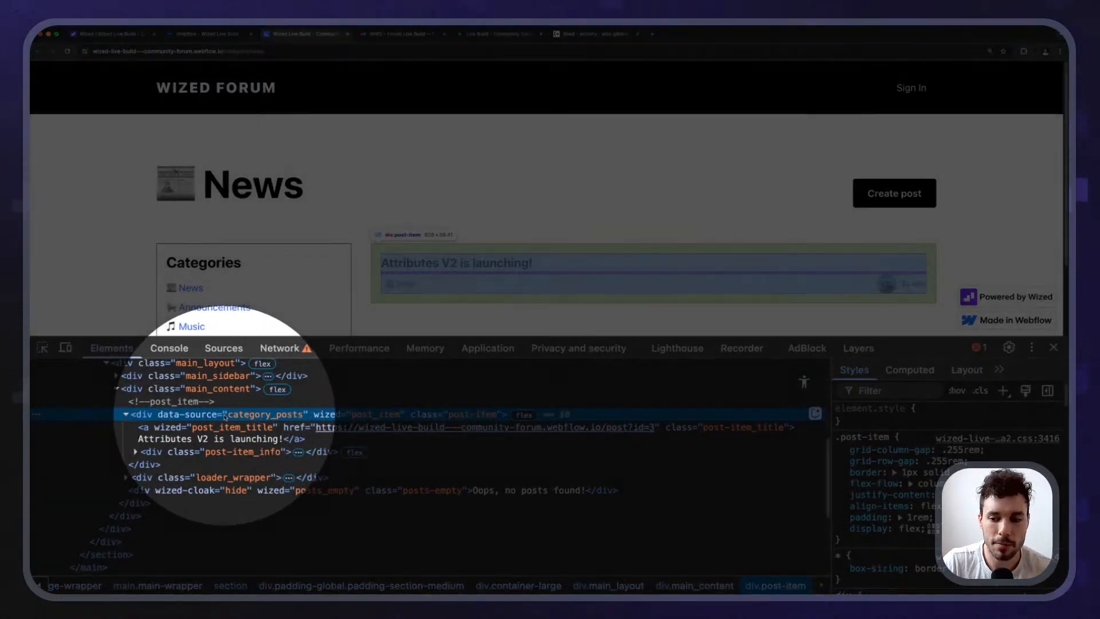
# On the All posts page, inspect the first post item to confirm data-source all_posts.
pyautogui.click(228, 87)
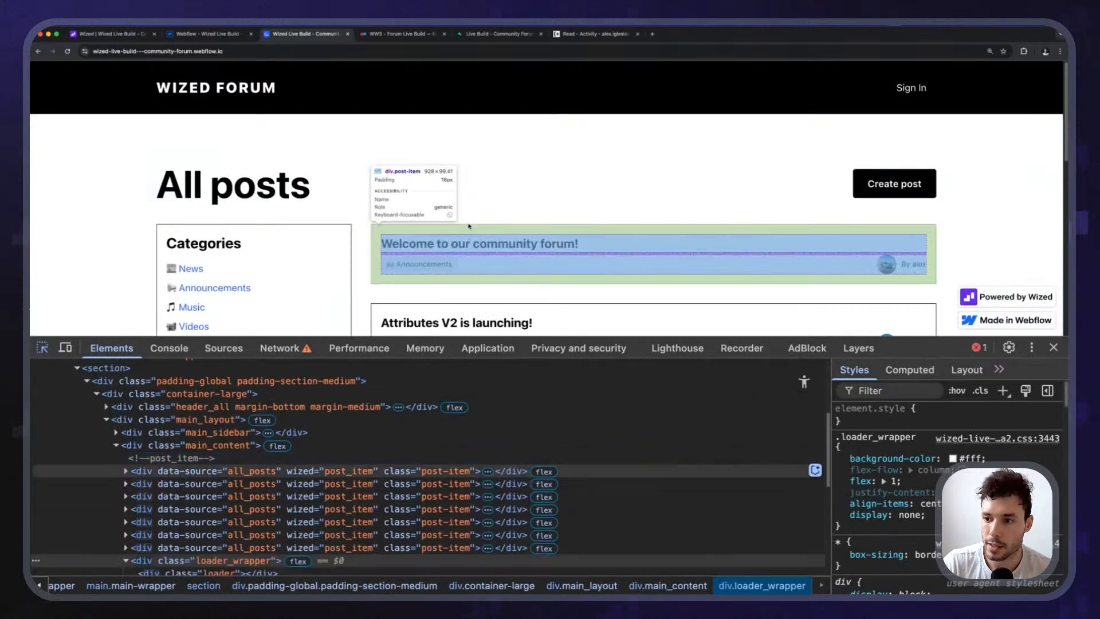
pyautogui.click(211, 467)
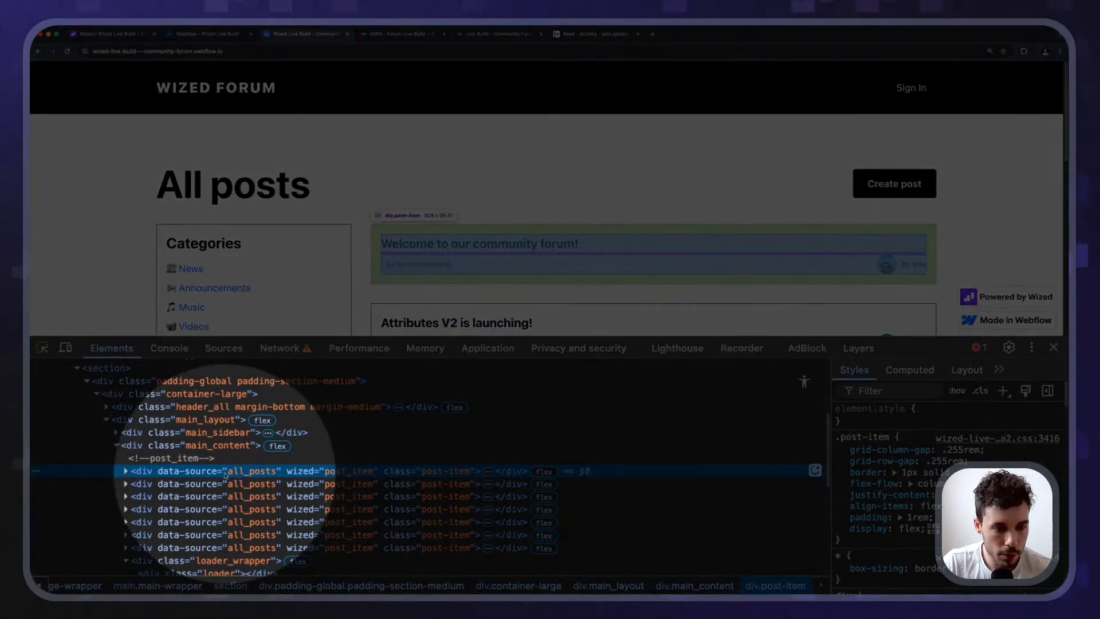
pyautogui.scroll(-2, 447, 200)
pyautogui.scroll(2, 310, 221)
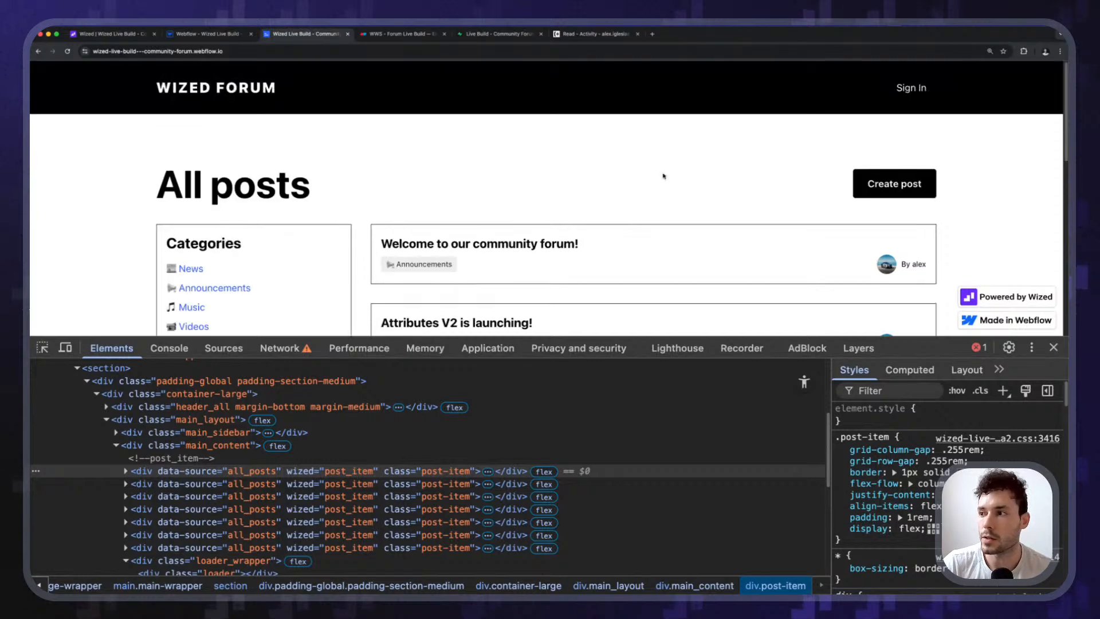
# Close Webflow's publish dialog and open the live forum's Sign in page.
pyautogui.click(198, 34)
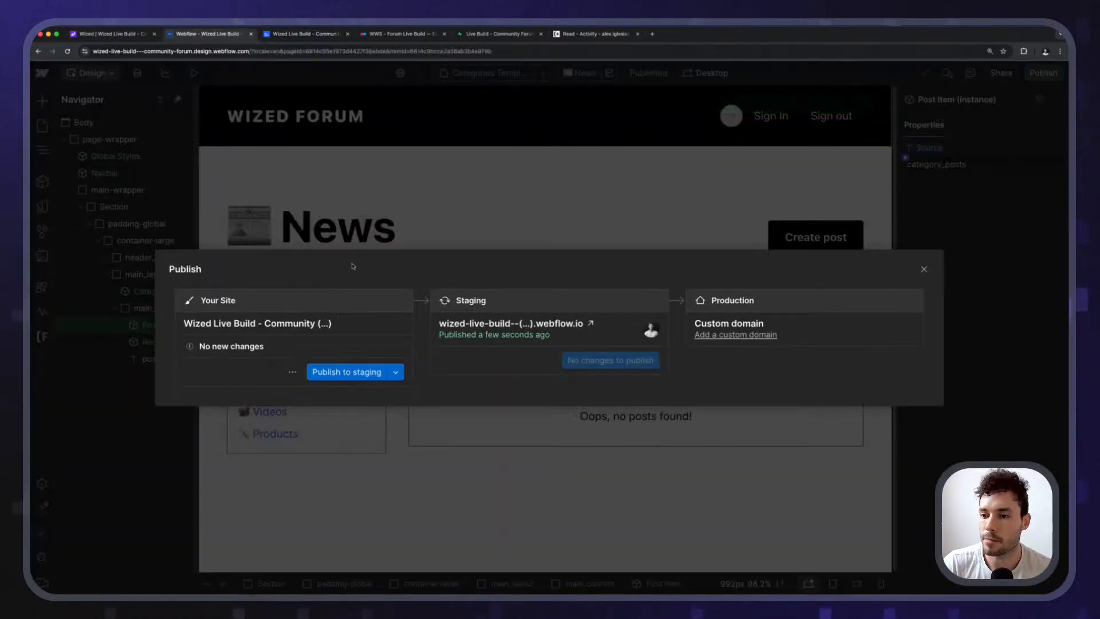
pyautogui.press('Escape')
pyautogui.hotkey('ctrl', 'Tab')
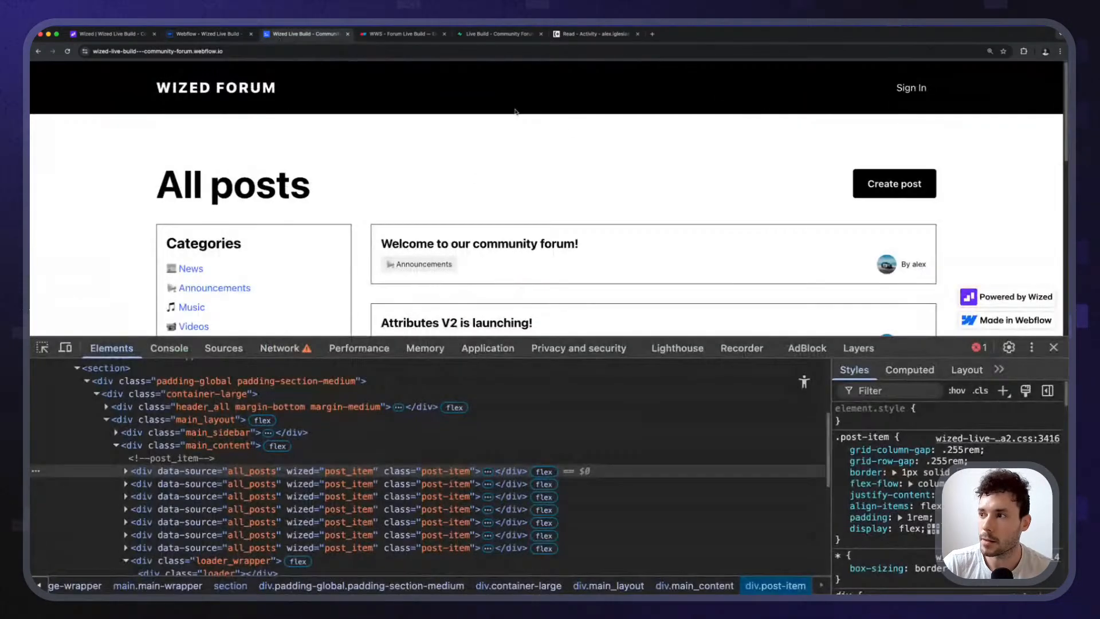
pyautogui.click(922, 87)
# Sign in to the live forum with the account email address and password.
pyautogui.moveTo(174, 338); pyautogui.dragTo(174, 453)
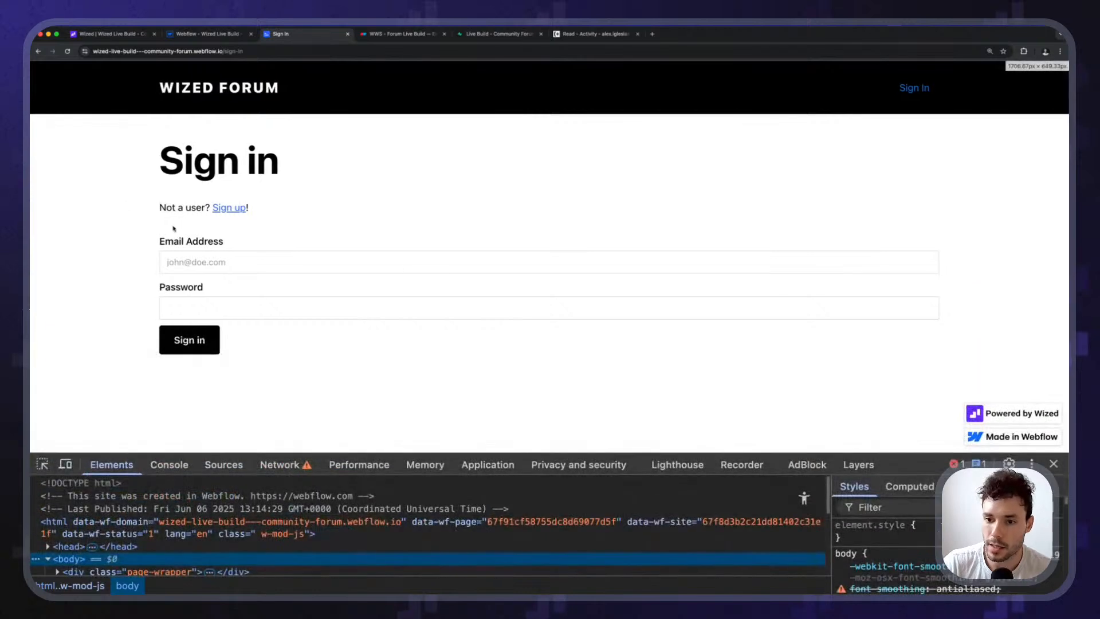
pyautogui.click(210, 262)
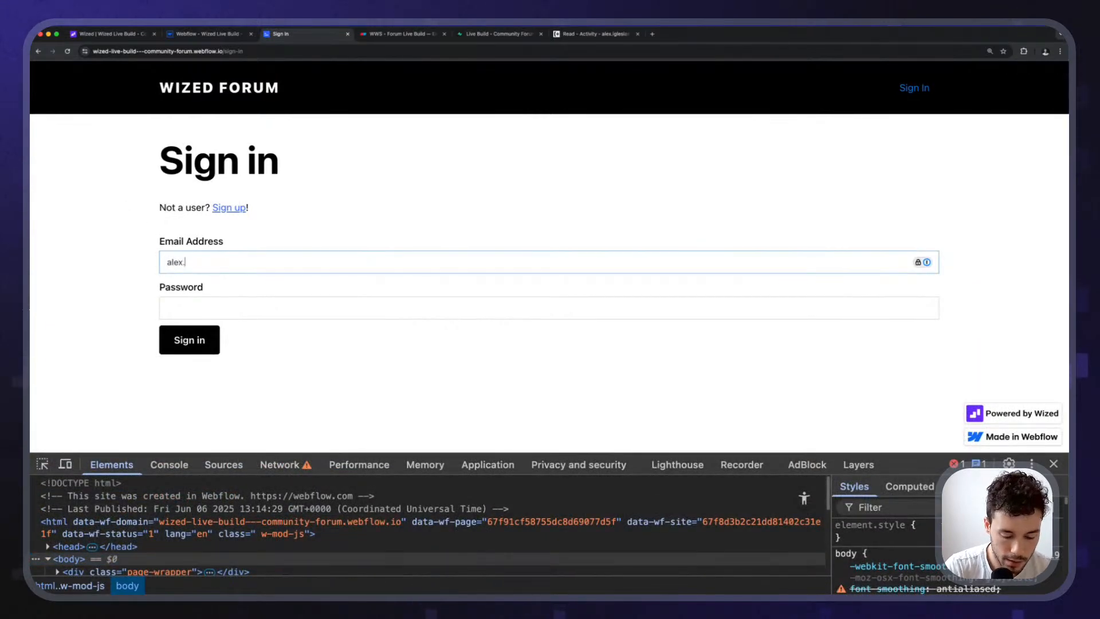
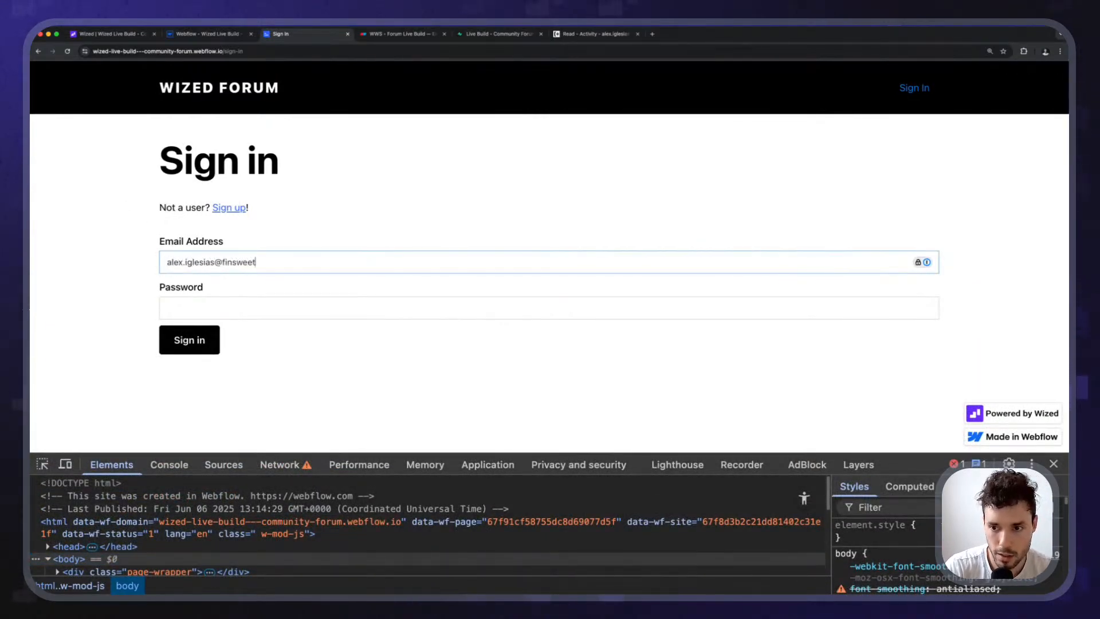
pyautogui.press('Tab')
pyautogui.write('a')
pyautogui.press('Return')
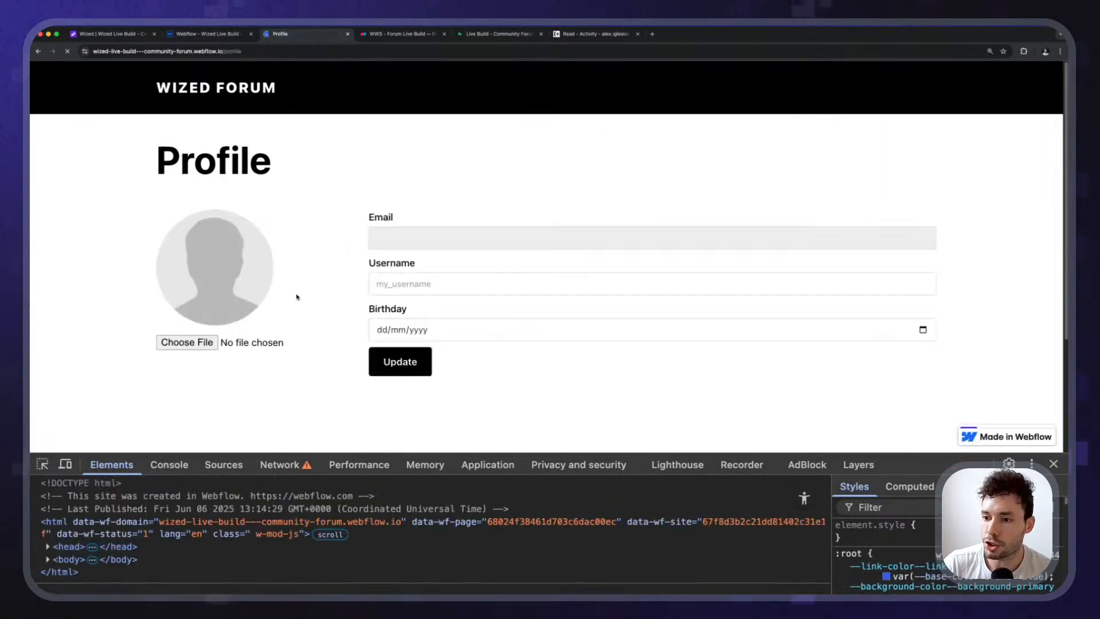
# Inspect the Profile page's small-padding section element, then go back to the Webflow Designer.
pyautogui.scroll(-3, 298, 293)
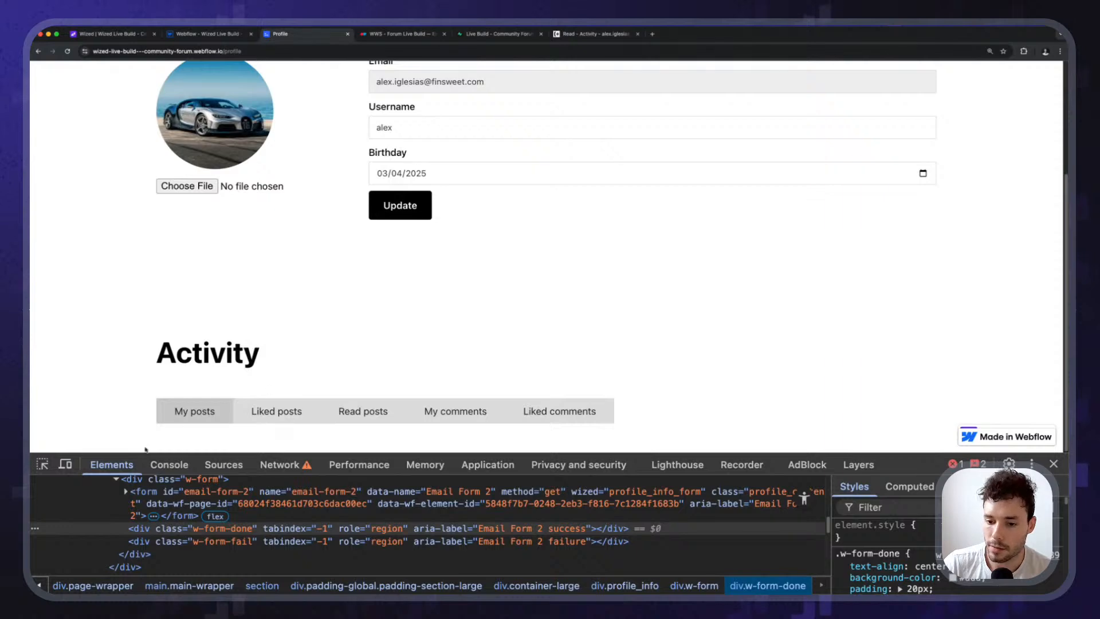
pyautogui.click(41, 464)
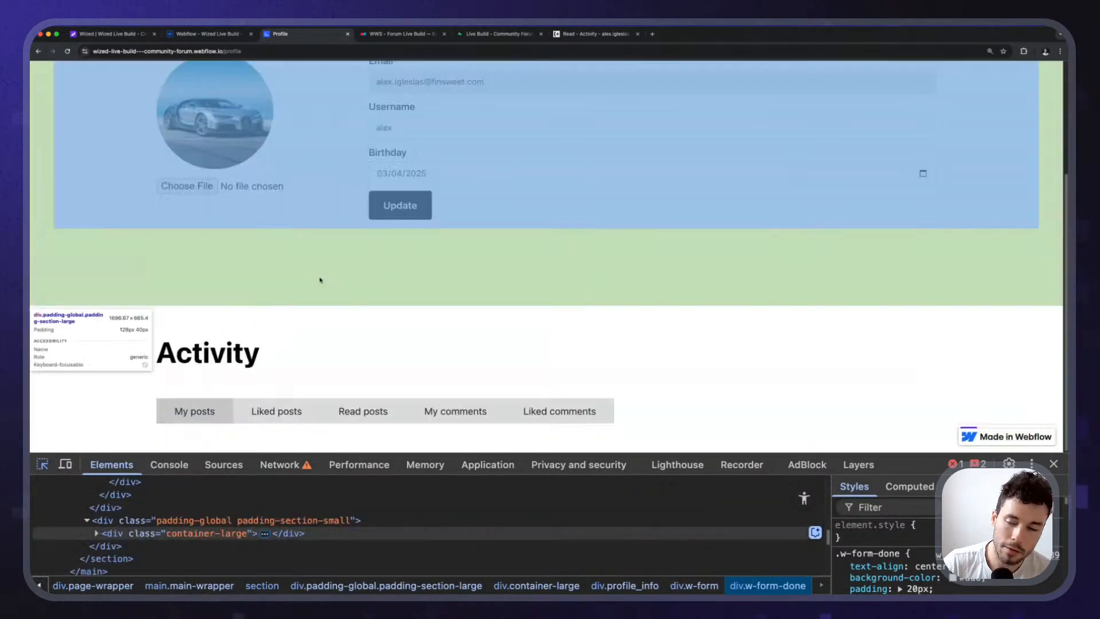
pyautogui.click(437, 313)
pyautogui.scroll(3, 549, 321)
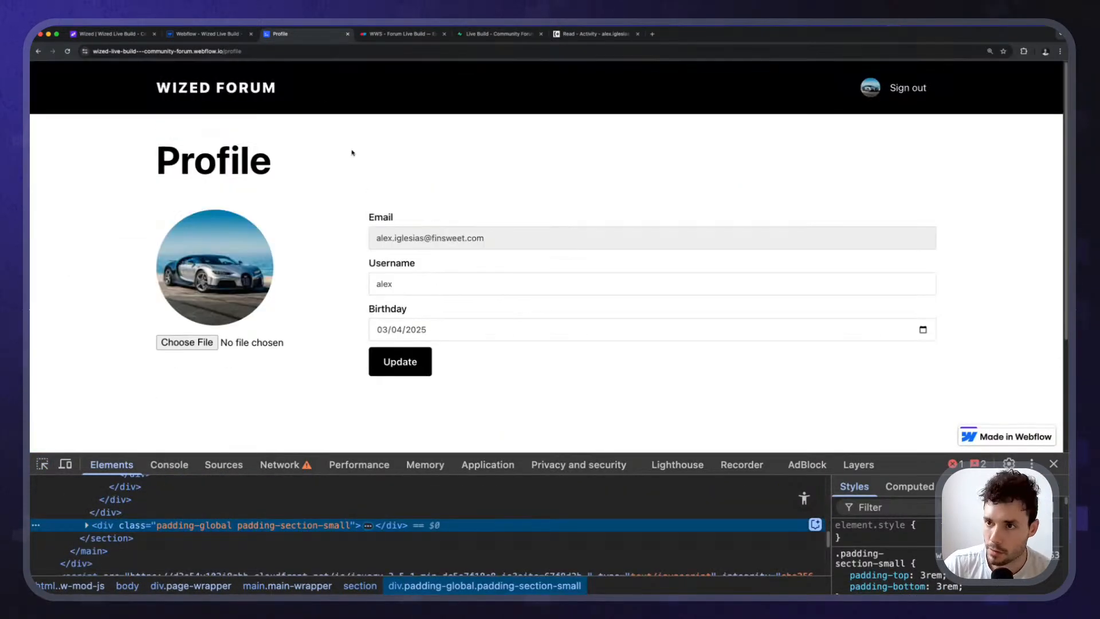
pyautogui.click(201, 34)
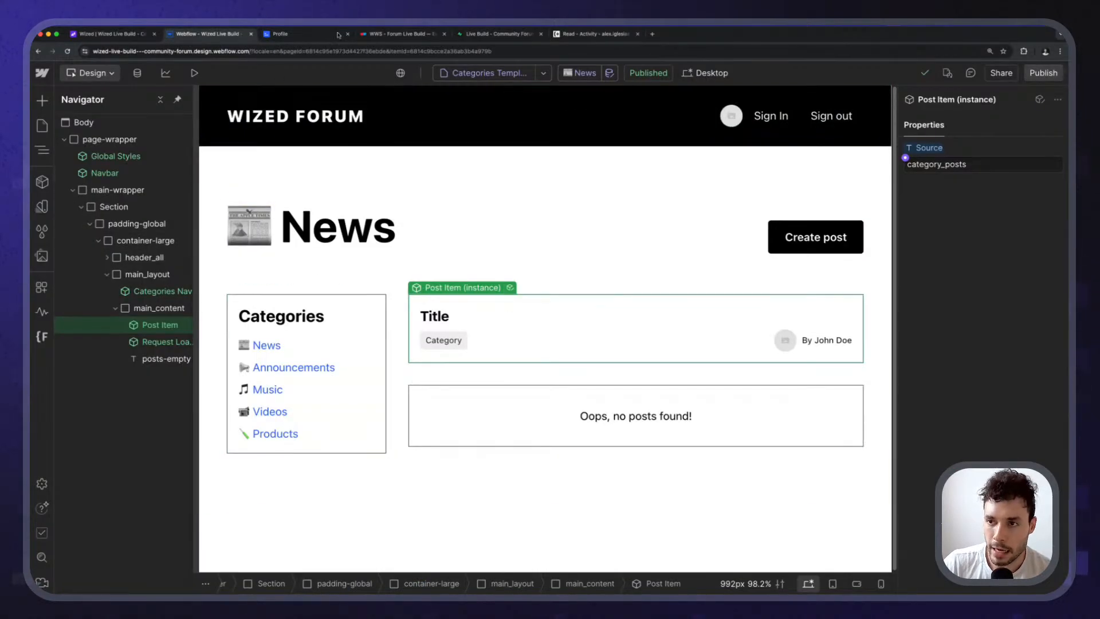
# Turn on X-Ray in Wized to check the posts list uses posts_data, then return to Webflow.
pyautogui.click(108, 35)
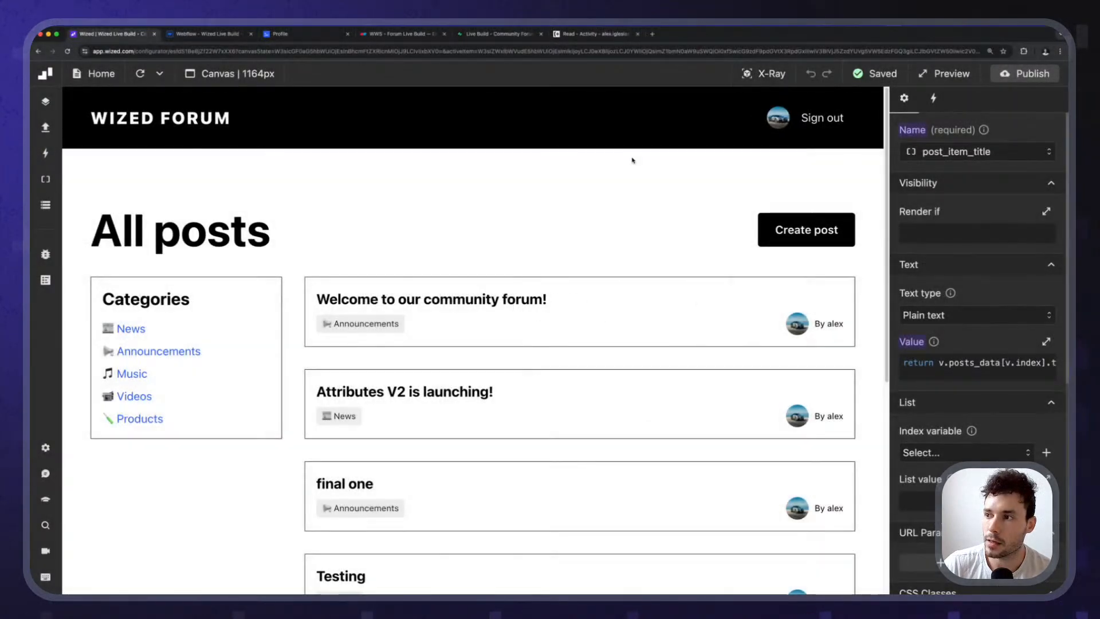
pyautogui.click(765, 74)
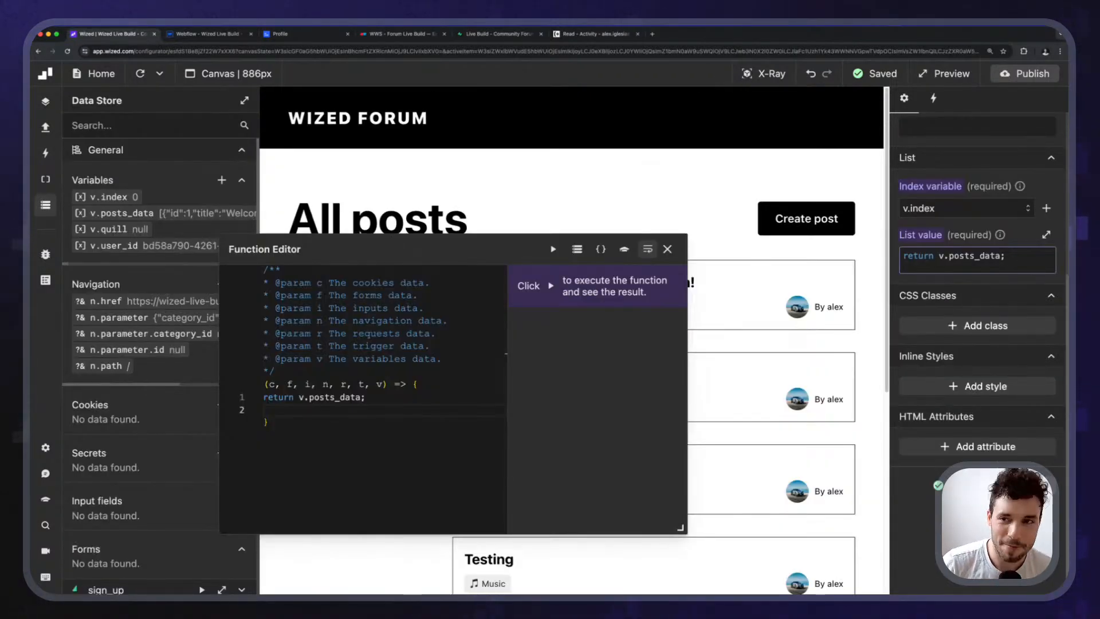
pyautogui.click(196, 36)
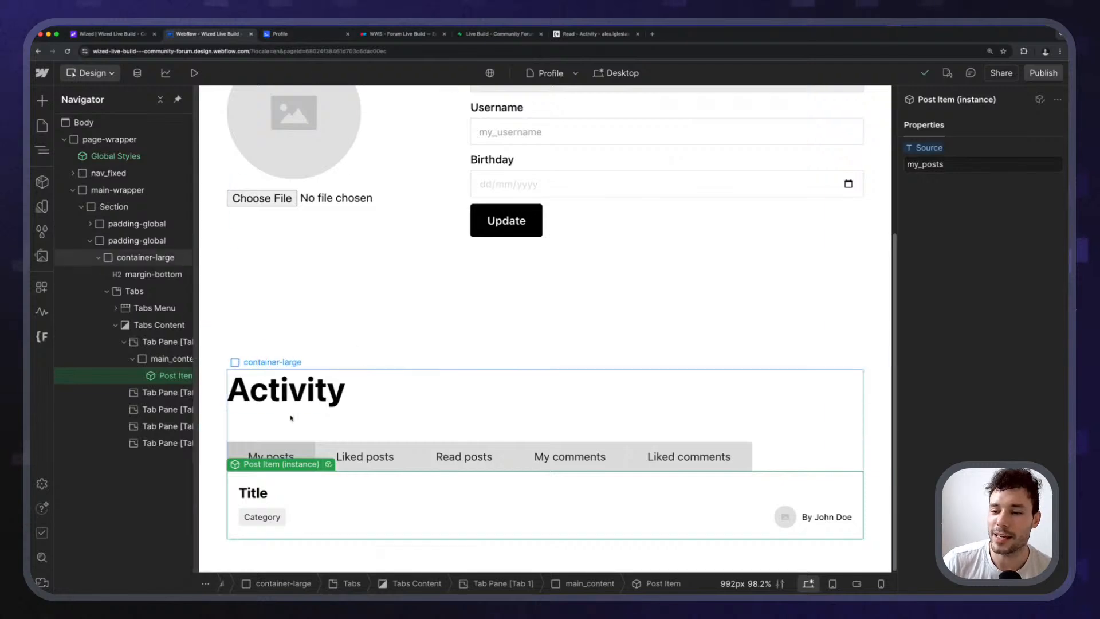
pyautogui.click(264, 410)
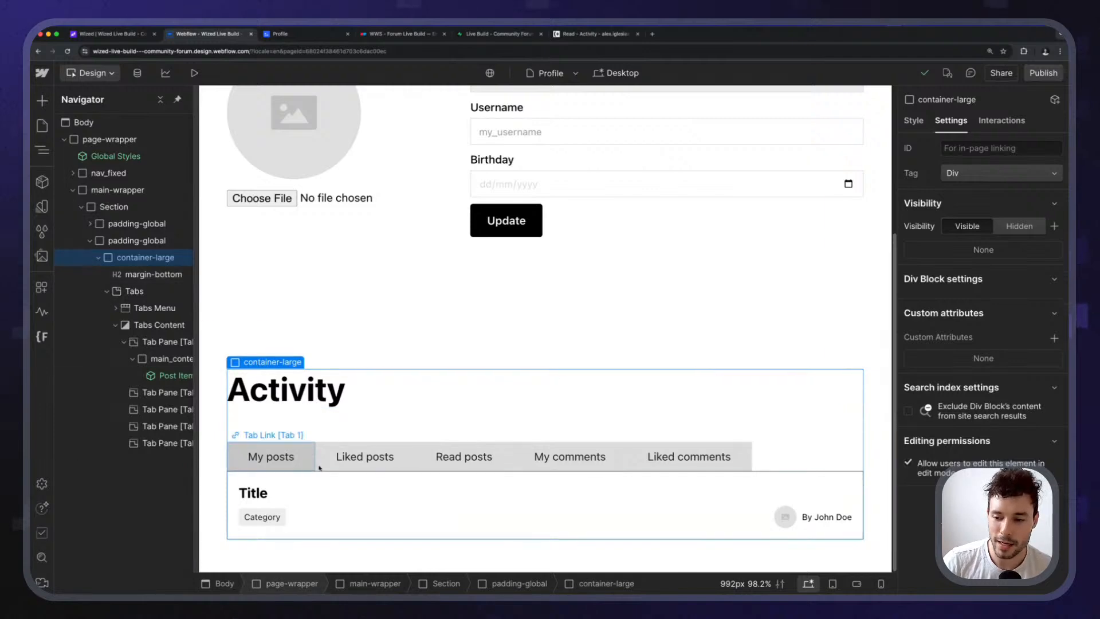
pyautogui.click(365, 457)
pyautogui.click(487, 461)
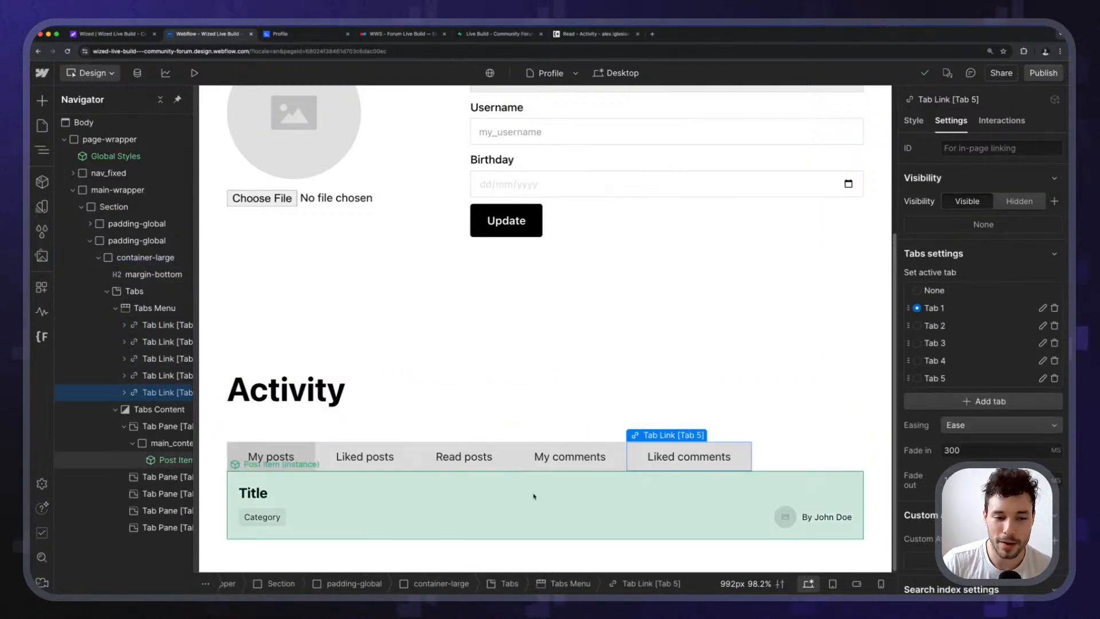
pyautogui.click(516, 499)
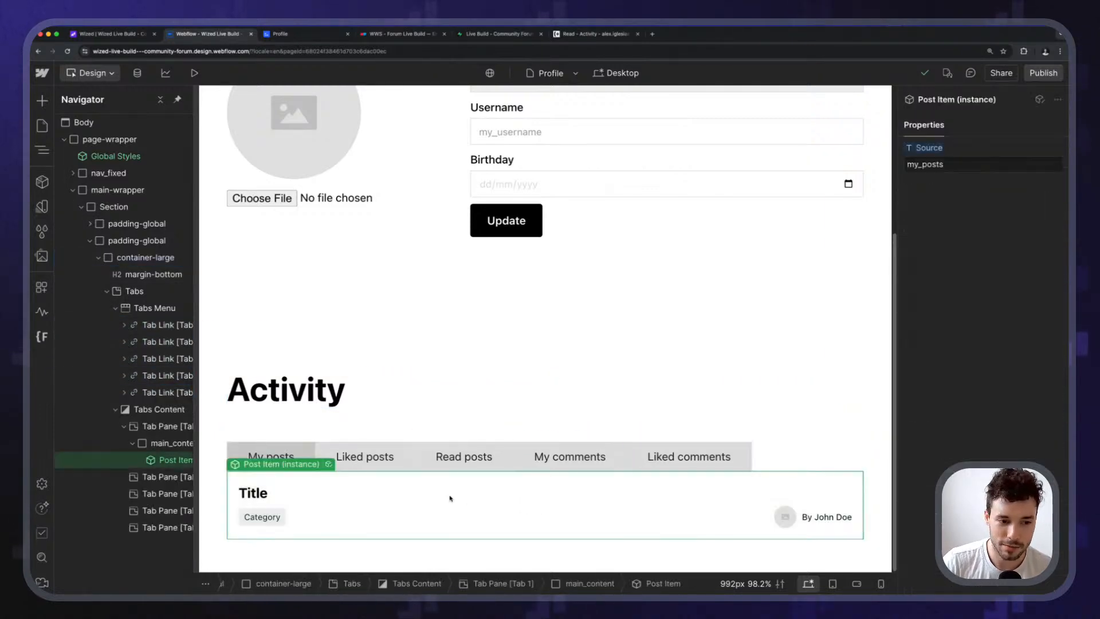
pyautogui.click(563, 37)
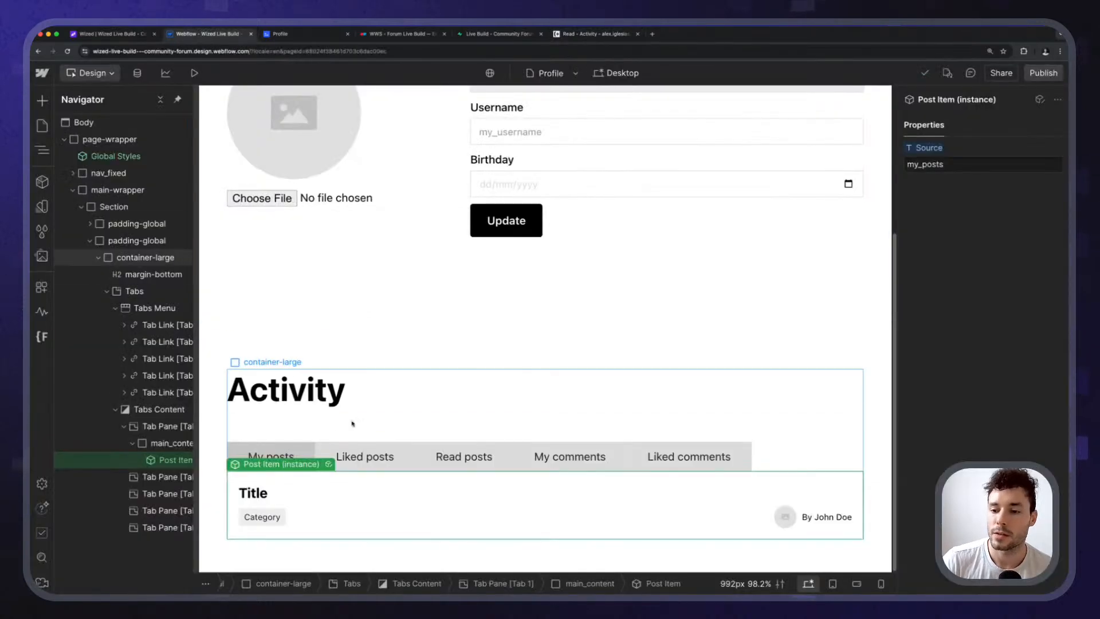
pyautogui.click(308, 418)
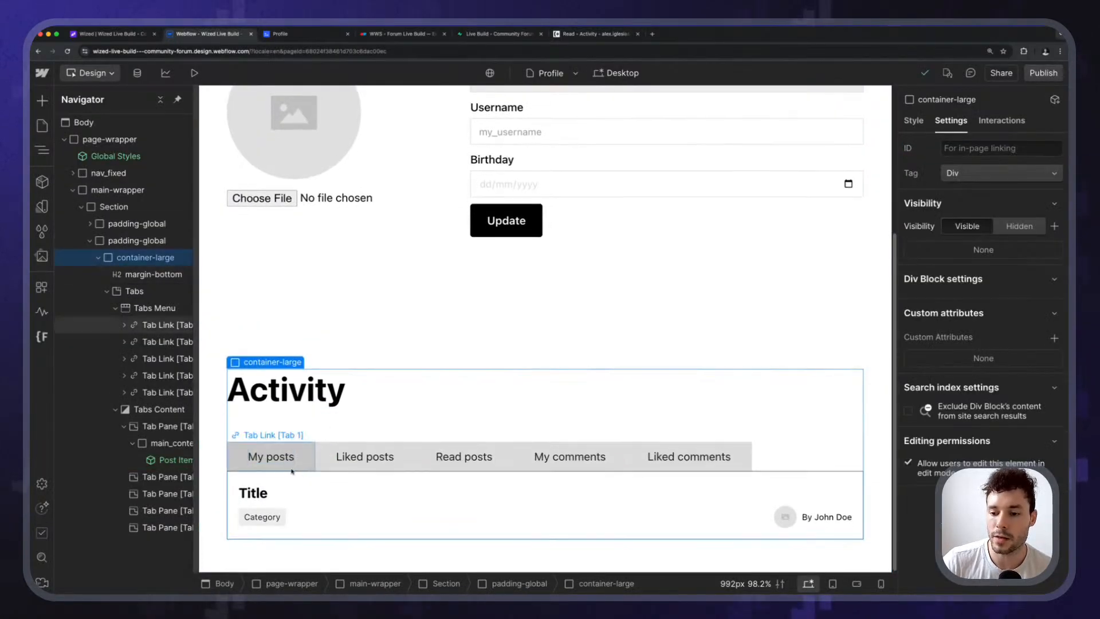
pyautogui.click(304, 465)
pyautogui.click(275, 454)
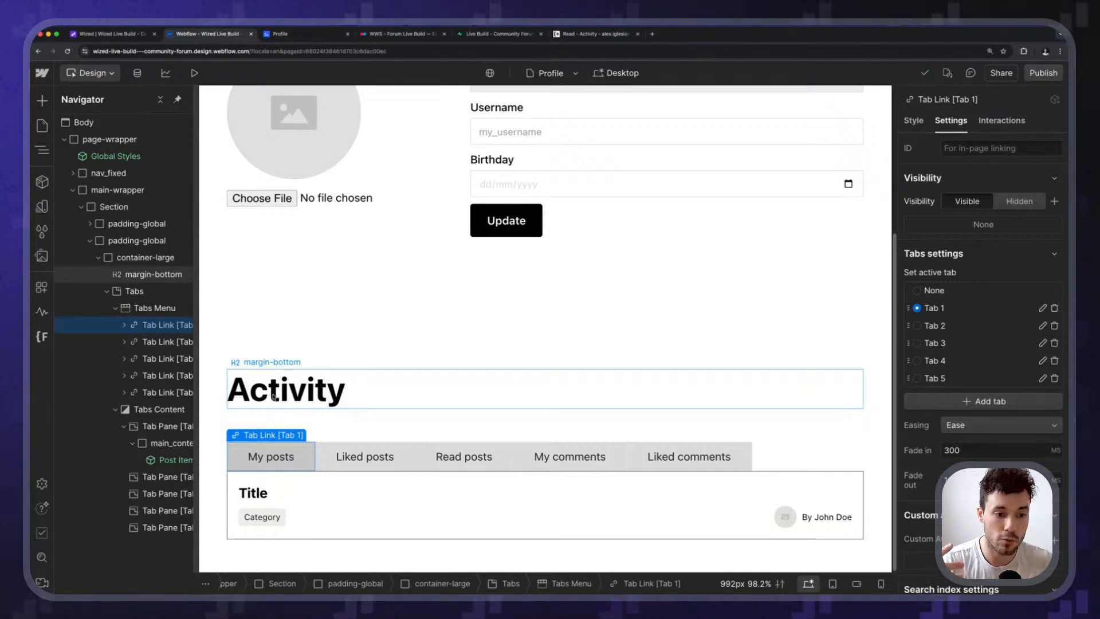
pyautogui.scroll(3, 318, 301)
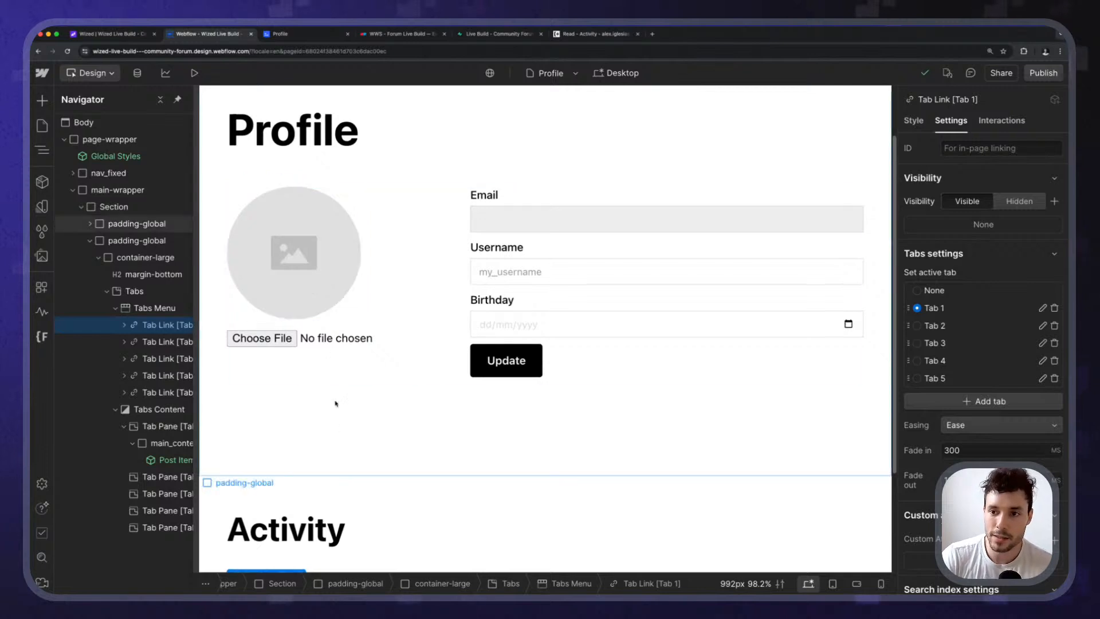
# Duplicate the Profile page as 'Activity' and delete its copied profile form container.
pyautogui.click(42, 125)
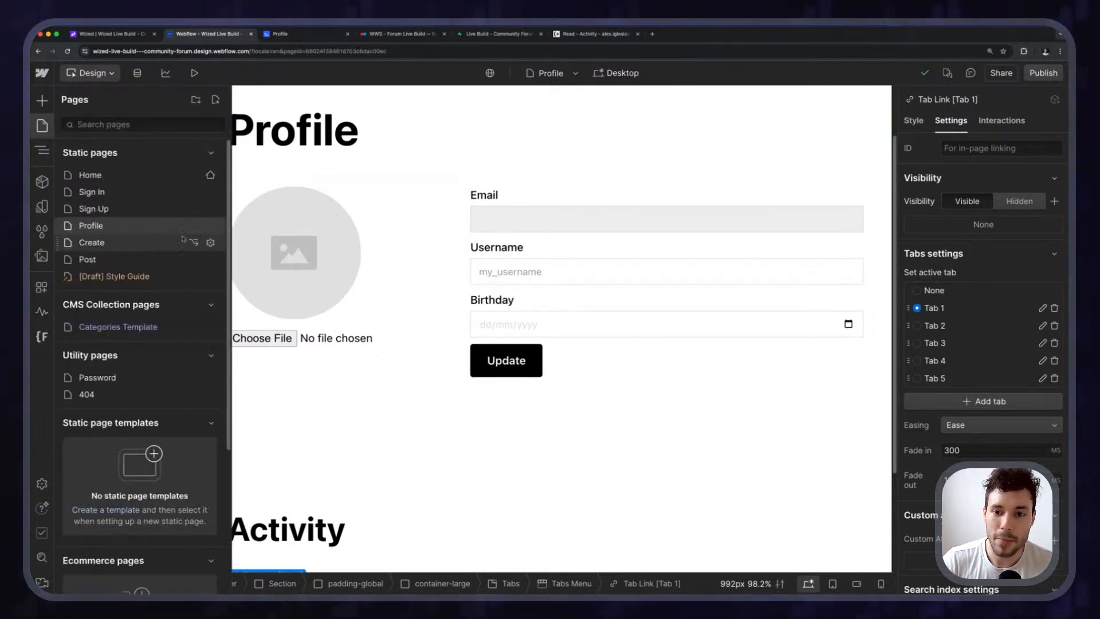
pyautogui.click(210, 225)
pyautogui.click(316, 181)
pyautogui.doubleClick(316, 180)
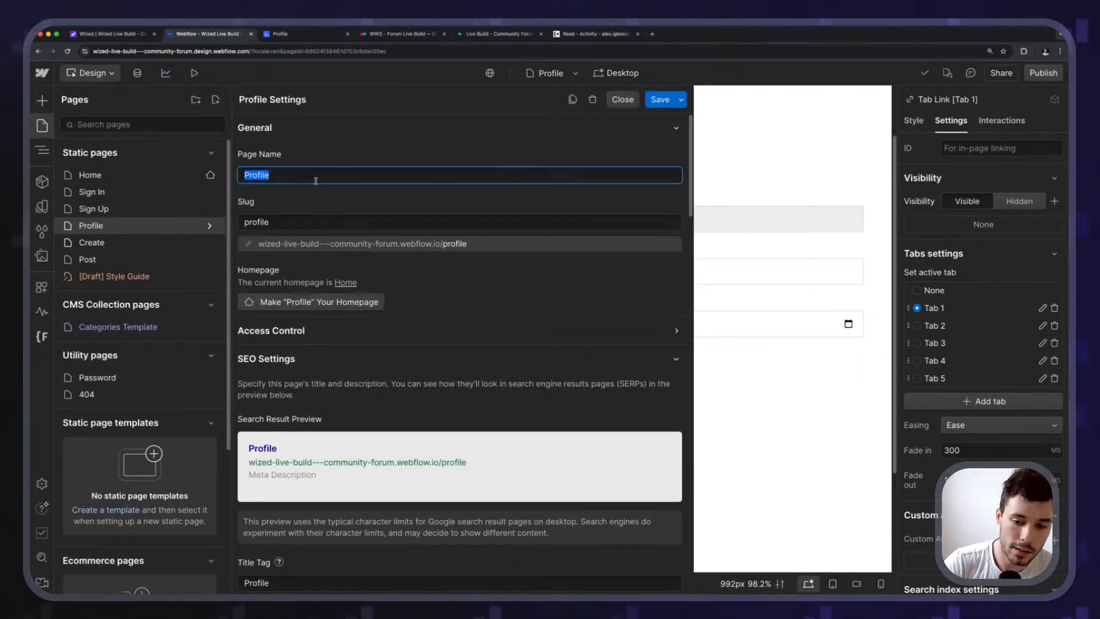
pyautogui.click(572, 99)
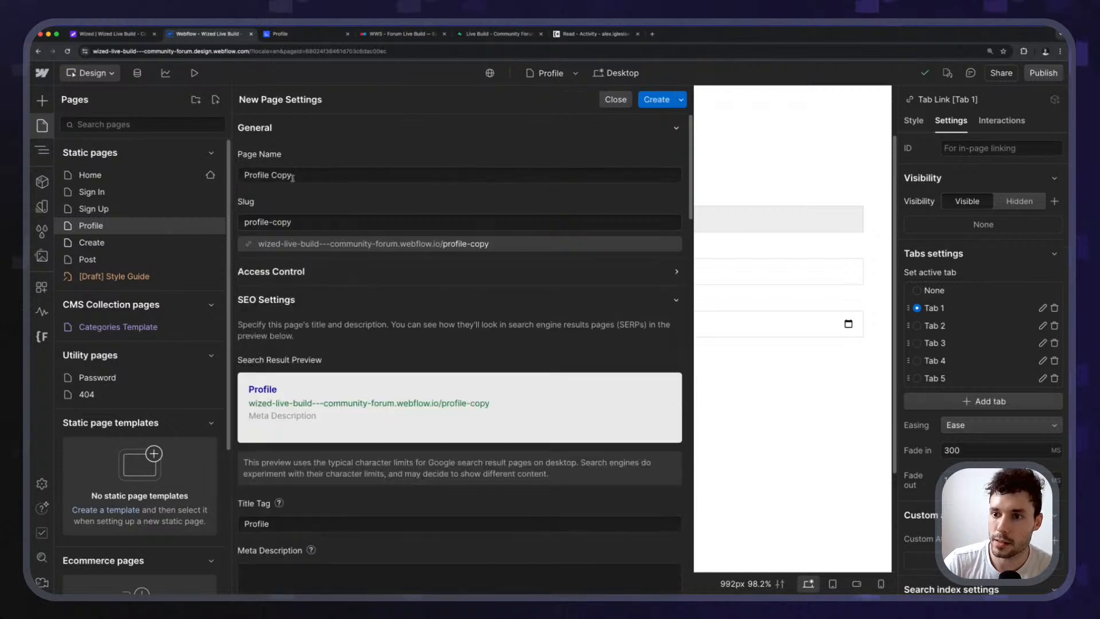
pyautogui.write('Activity')
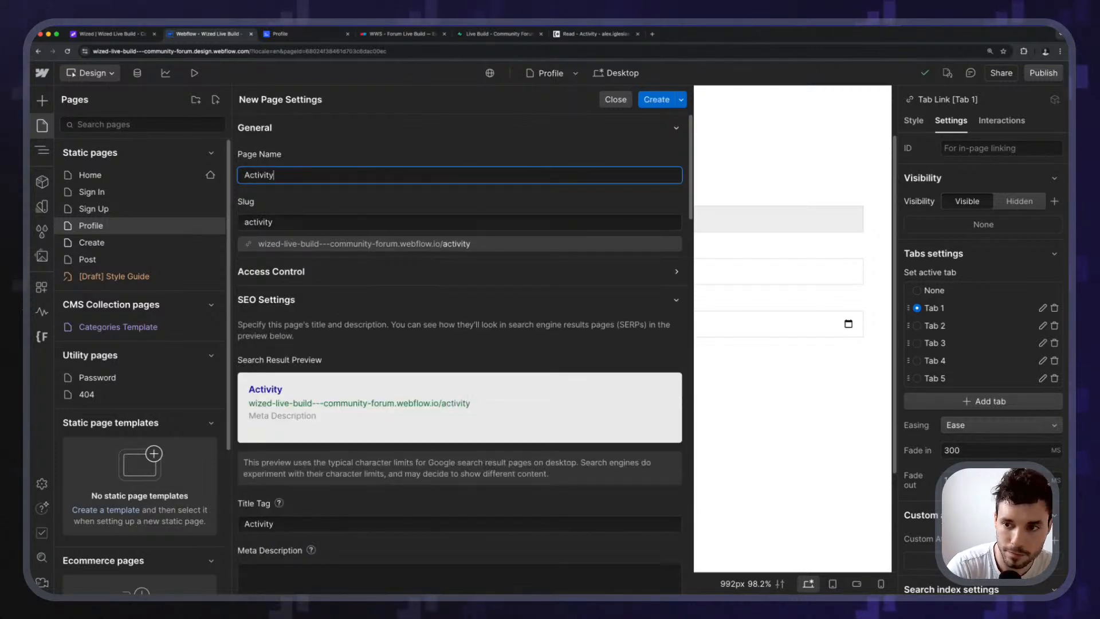
pyautogui.click(653, 100)
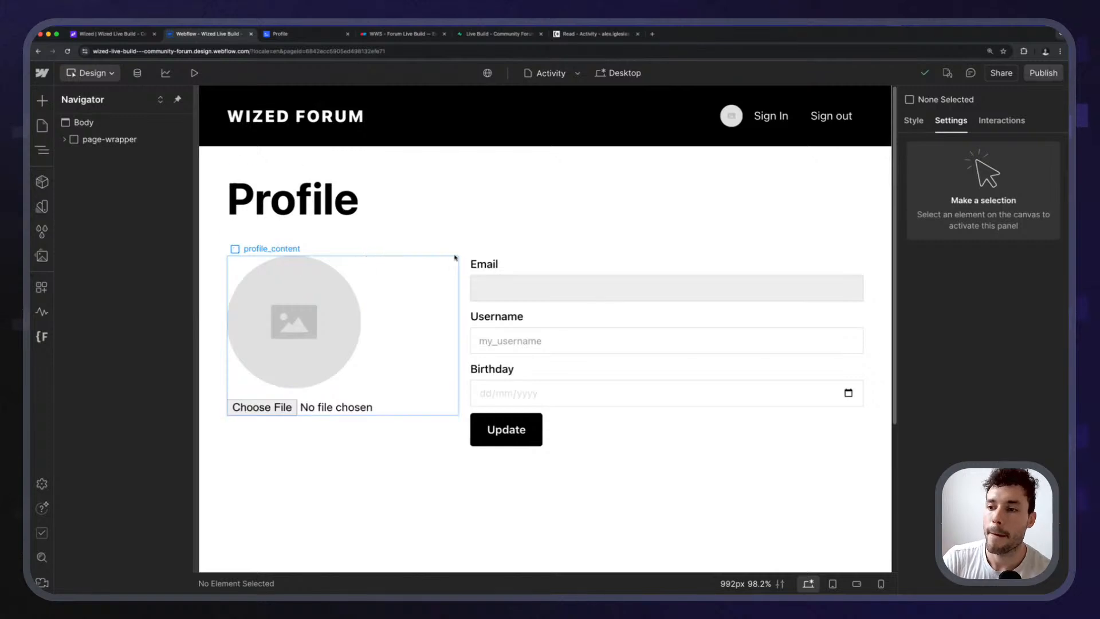
pyautogui.click(405, 239)
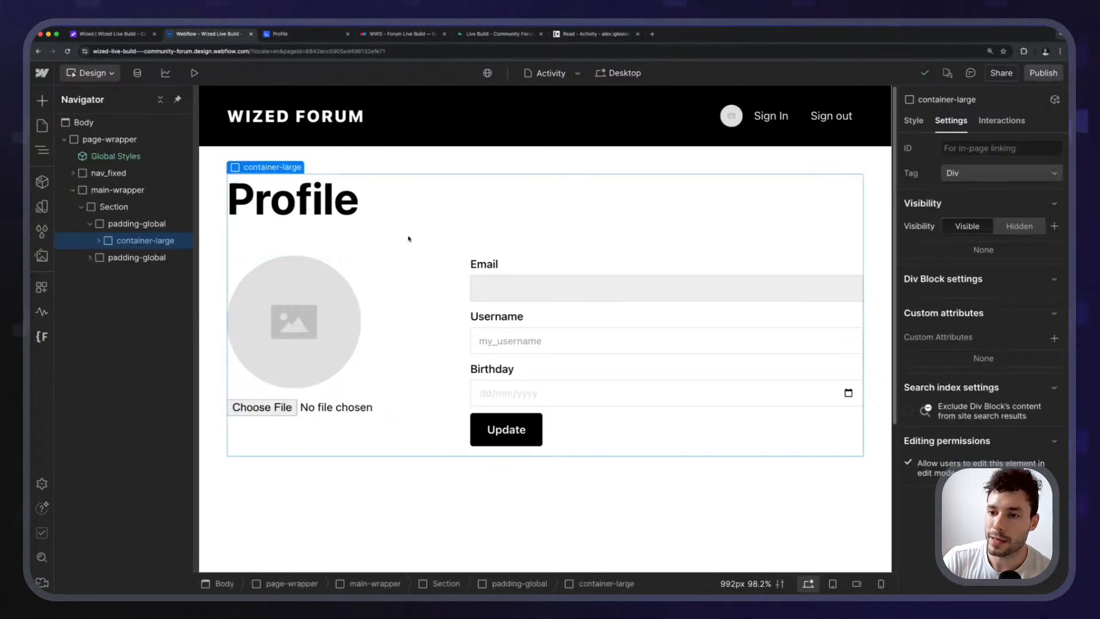
pyautogui.press('Delete')
# Delete the empty padding-global wrapper and swap padding-section-small for padding-section-large.
pyautogui.click(138, 225)
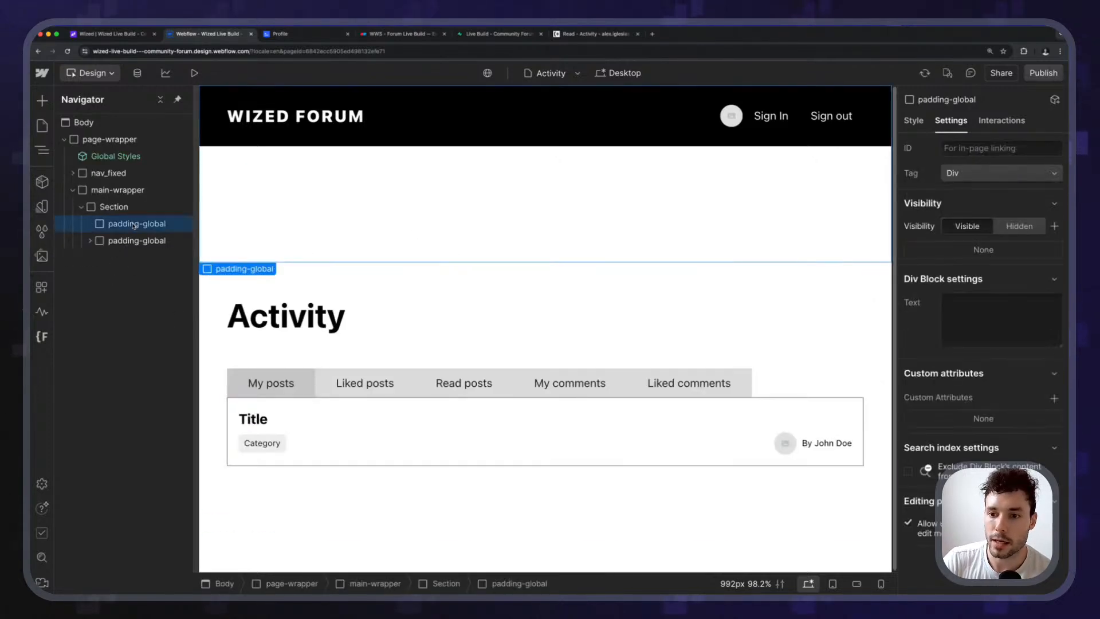
pyautogui.press('Delete')
pyautogui.click(245, 154)
pyautogui.click(243, 180)
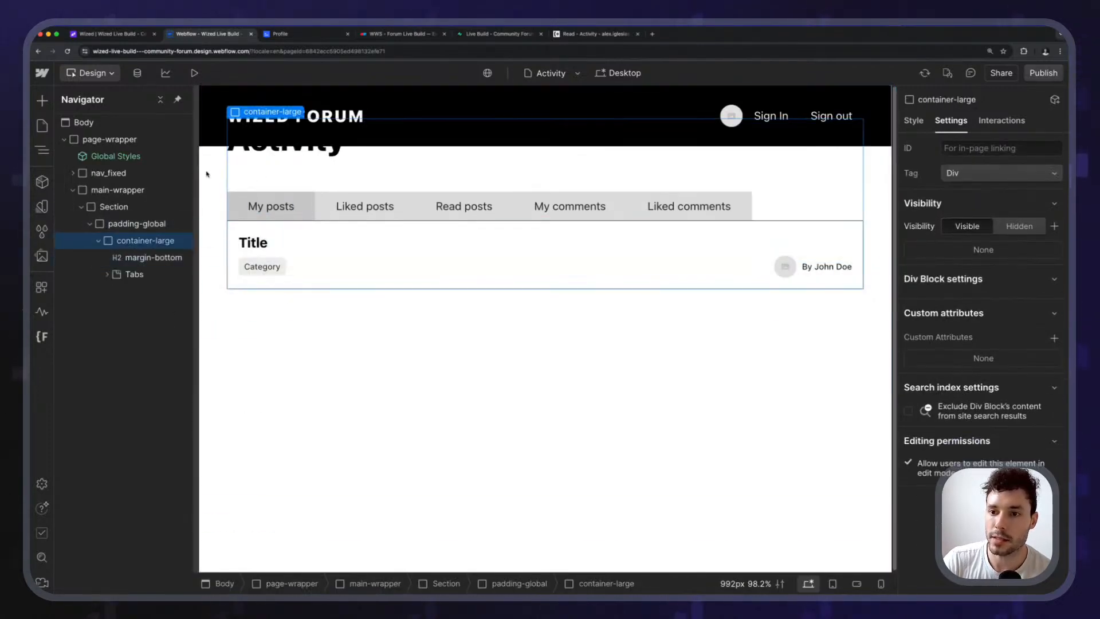
pyautogui.click(207, 174)
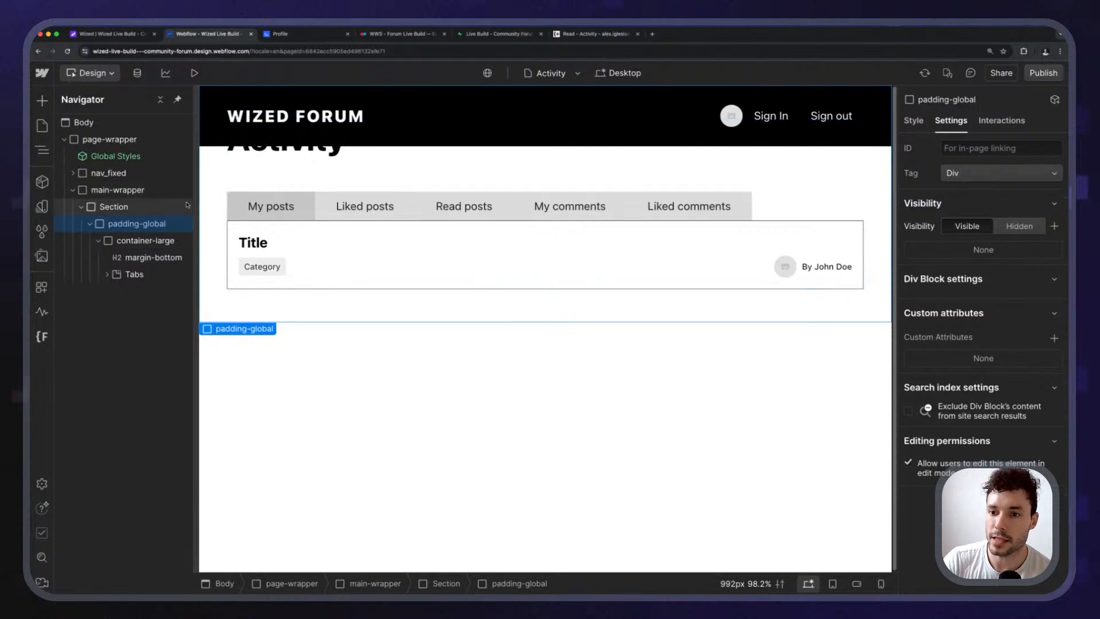
pyautogui.click(574, 385)
pyautogui.click(685, 313)
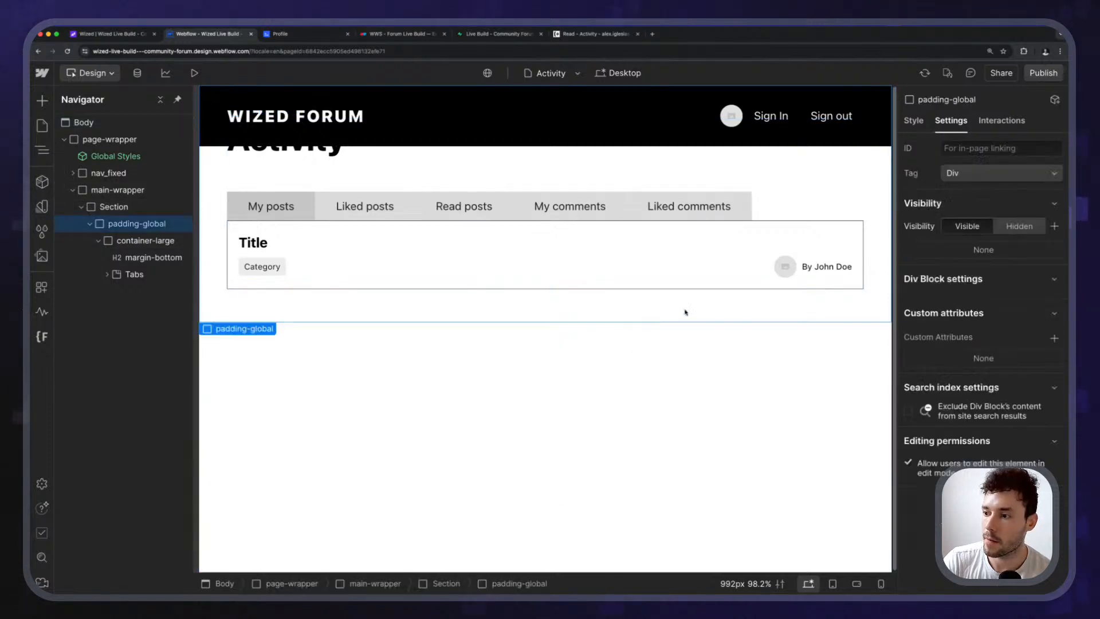
pyautogui.click(914, 121)
pyautogui.click(1017, 186)
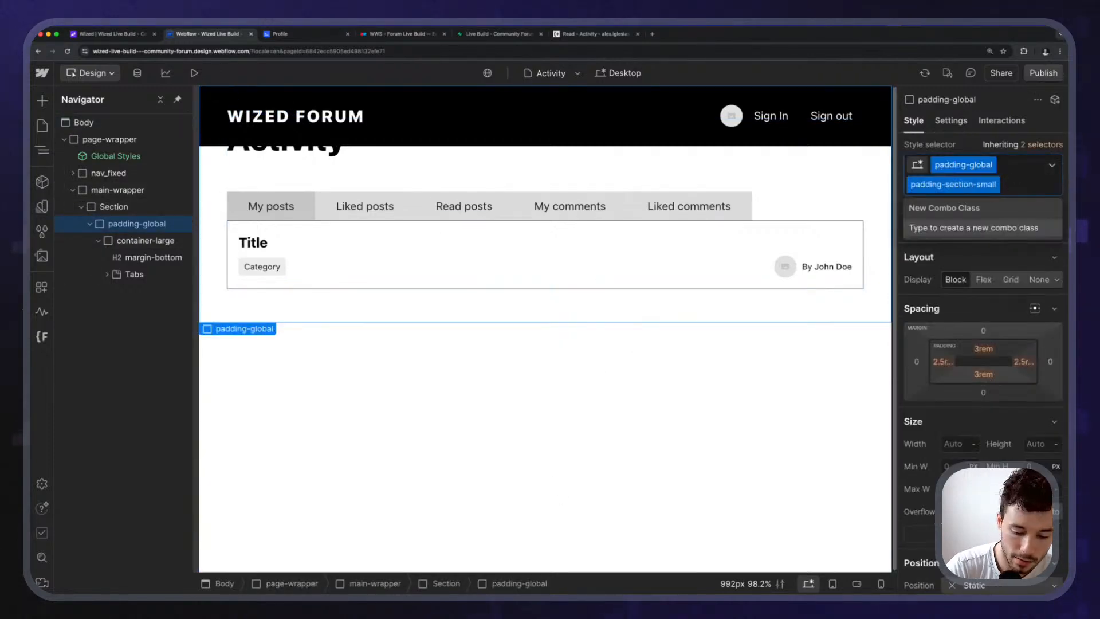
pyautogui.press('BackSpace')
pyautogui.write('padding-se')
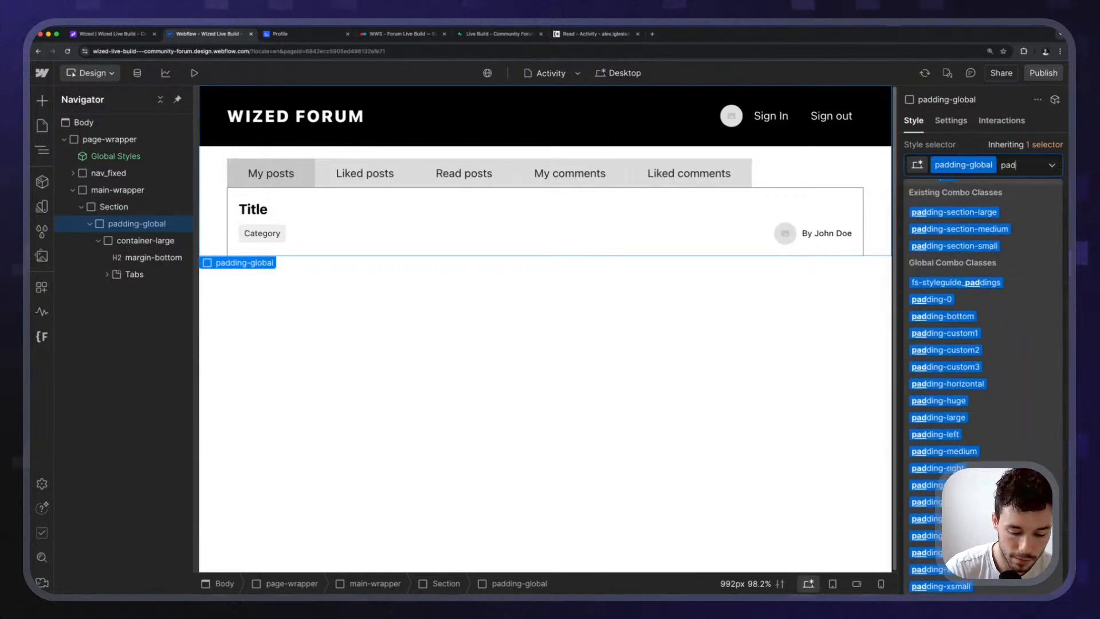
pyautogui.press('Down')
pyautogui.press('Return')
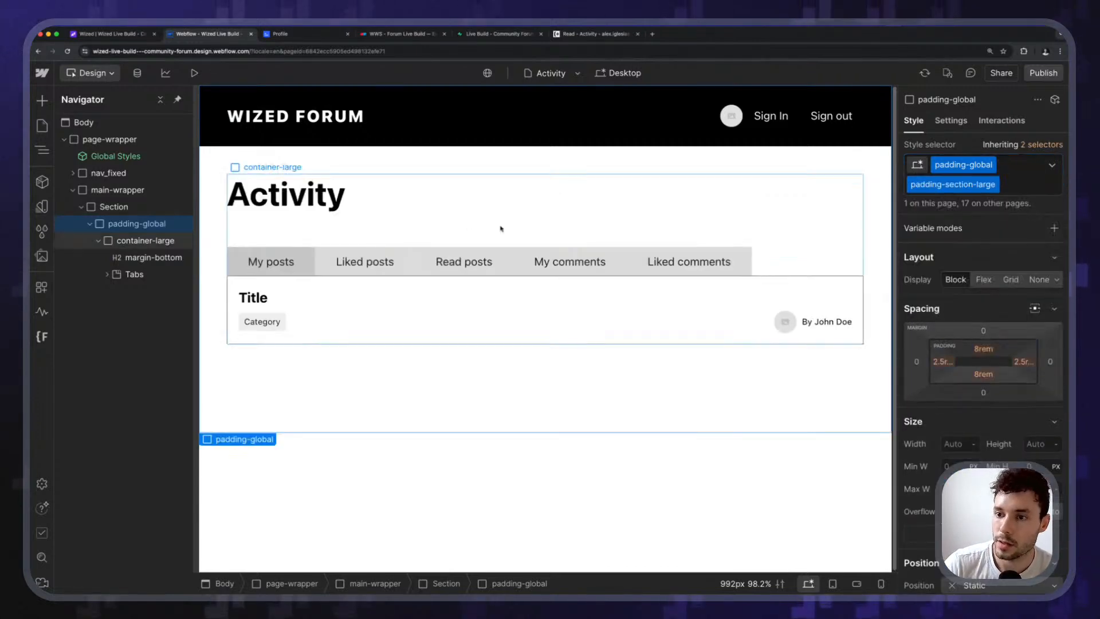
pyautogui.press('Escape')
# Change the Activity heading's tag to H1.
pyautogui.click(312, 191)
pyautogui.click(310, 167)
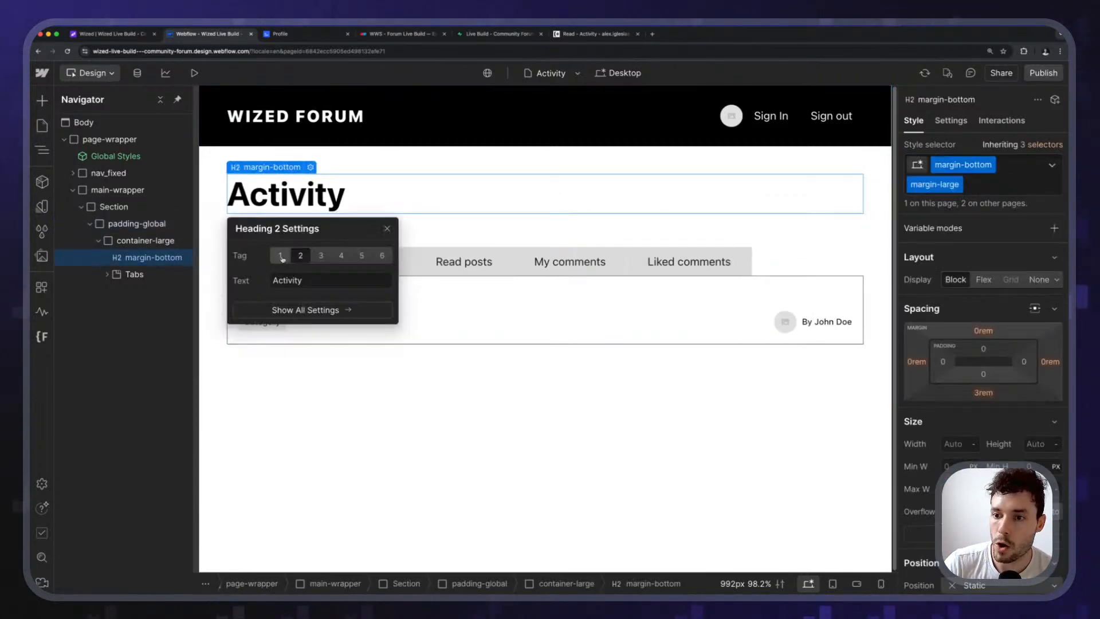
pyautogui.click(280, 256)
pyautogui.click(319, 152)
pyautogui.click(317, 209)
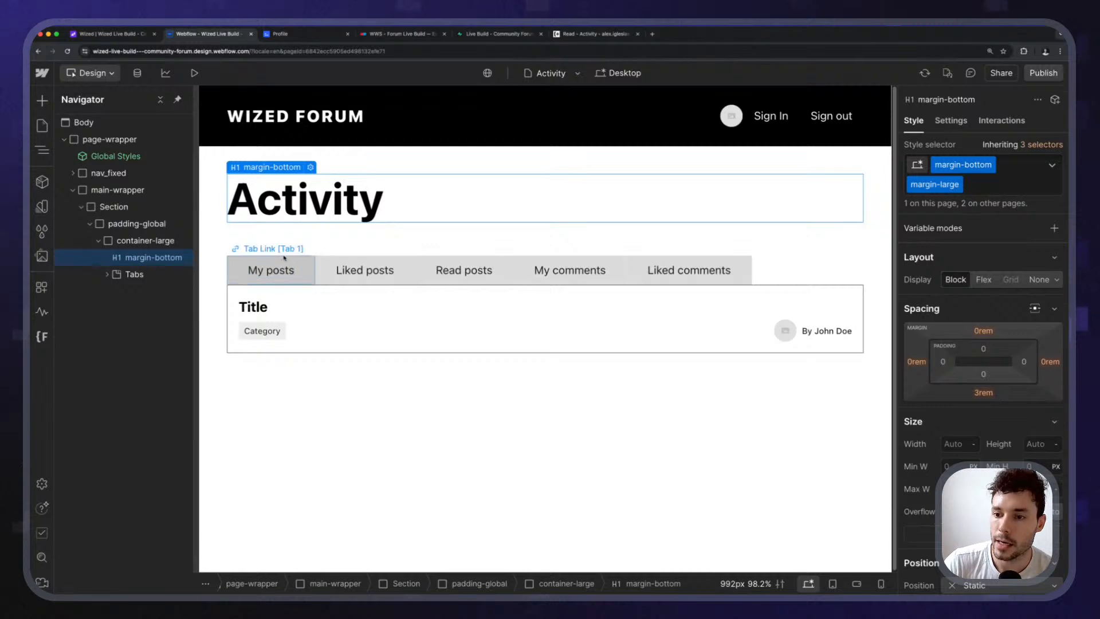
# Inspect the tab links, labels and Post Item list, then reselect the H1 heading.
pyautogui.click(310, 276)
pyautogui.click(344, 307)
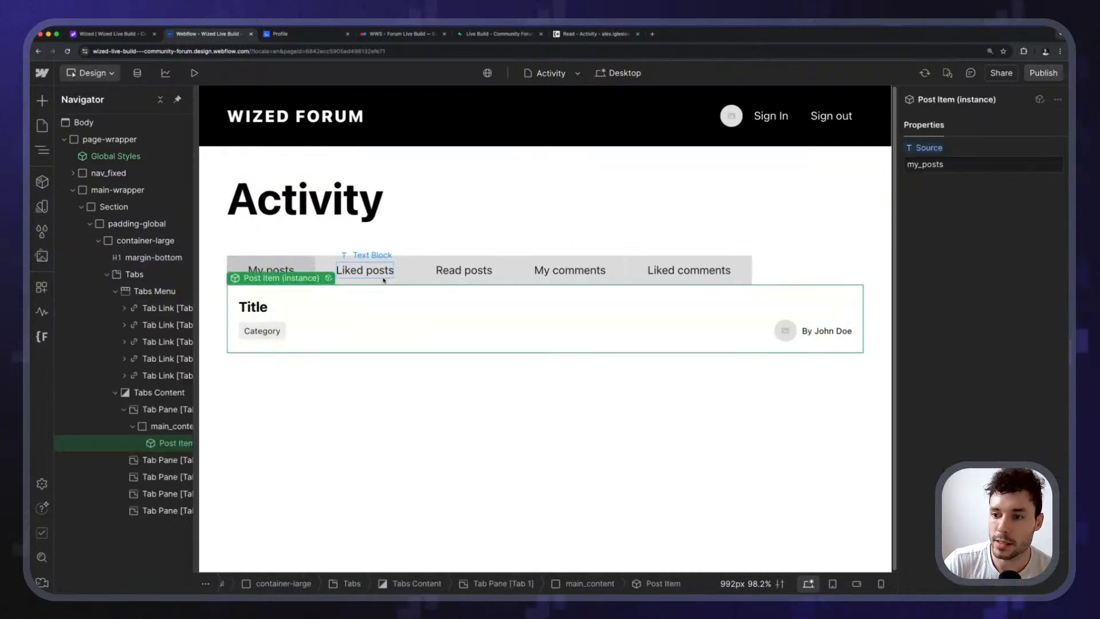
pyautogui.click(365, 277)
pyautogui.click(463, 270)
pyautogui.click(687, 275)
pyautogui.click(550, 315)
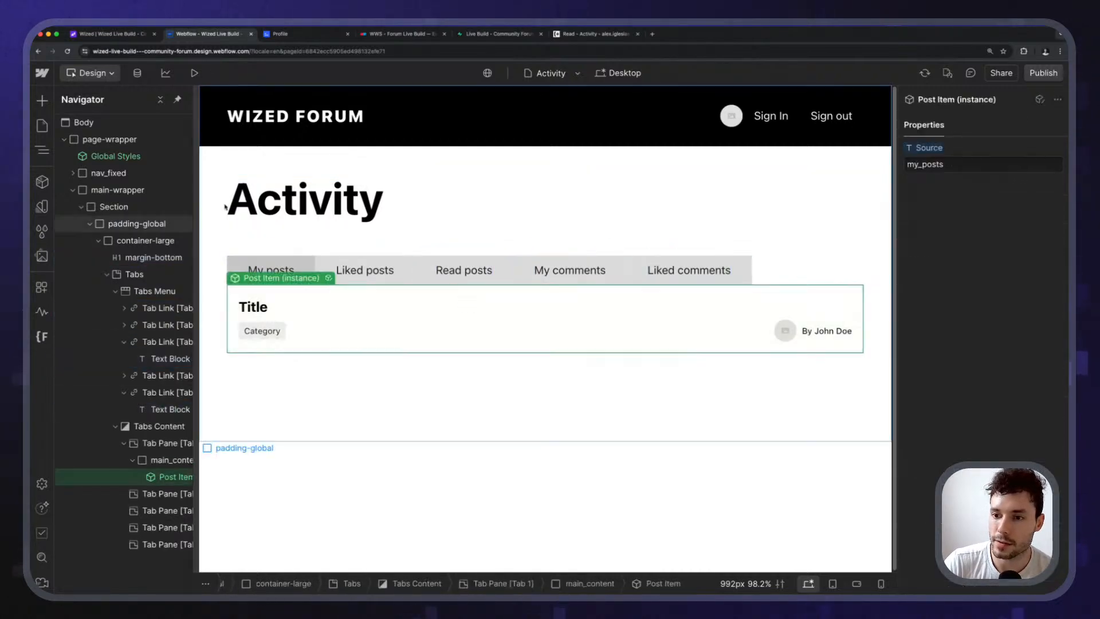
pyautogui.click(252, 208)
# Add a Div Block with new class activity_nav under the heading and set Display to Flex.
pyautogui.click(107, 277)
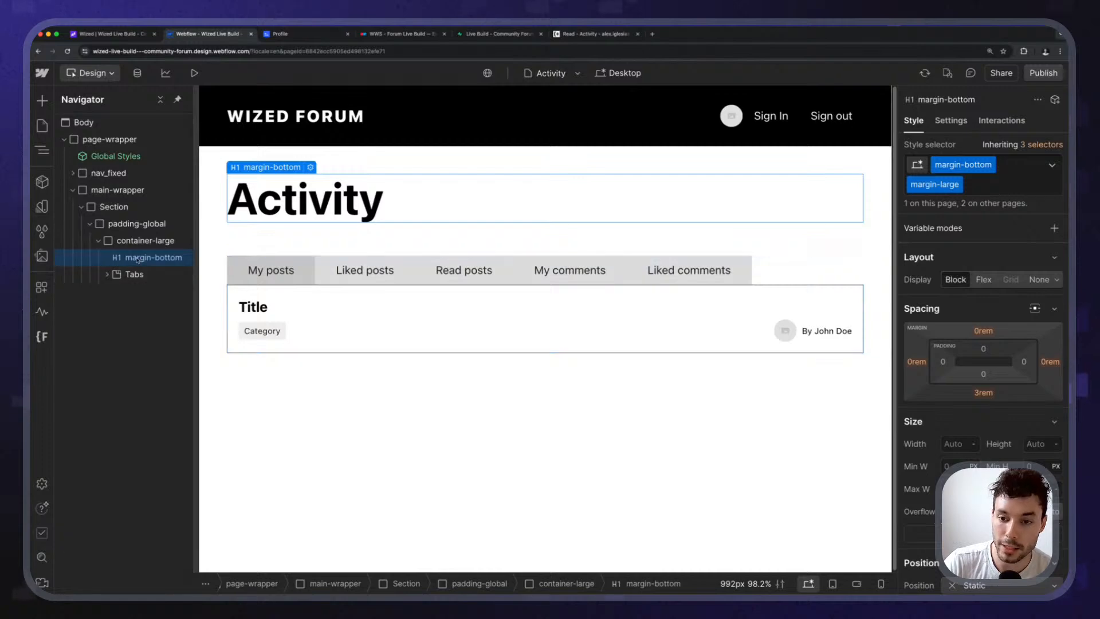
pyautogui.press('super+e')
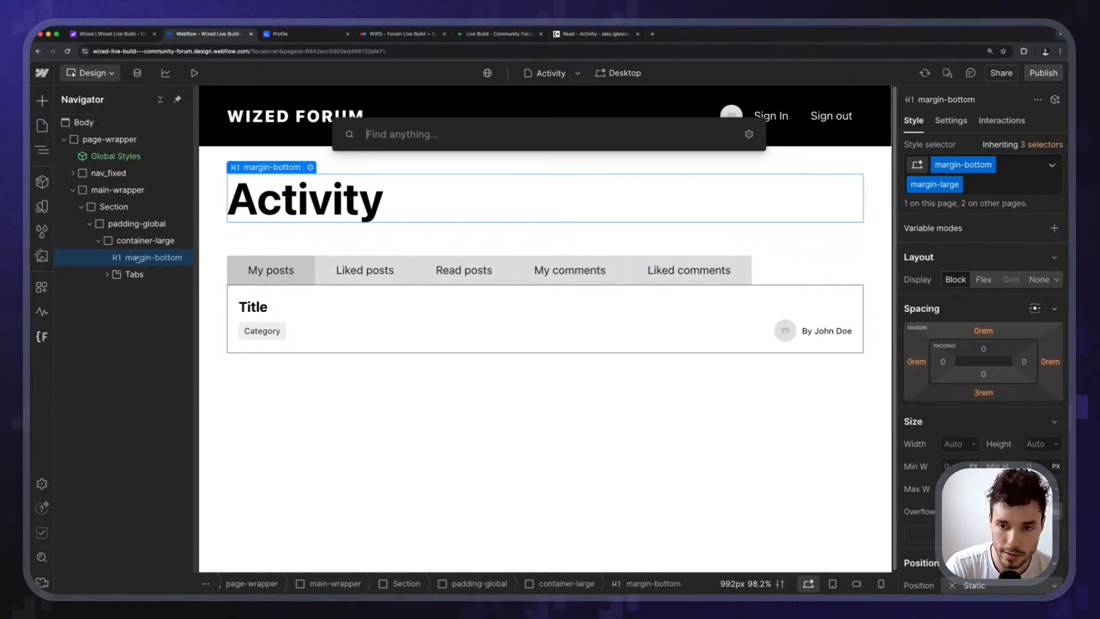
pyautogui.write('div')
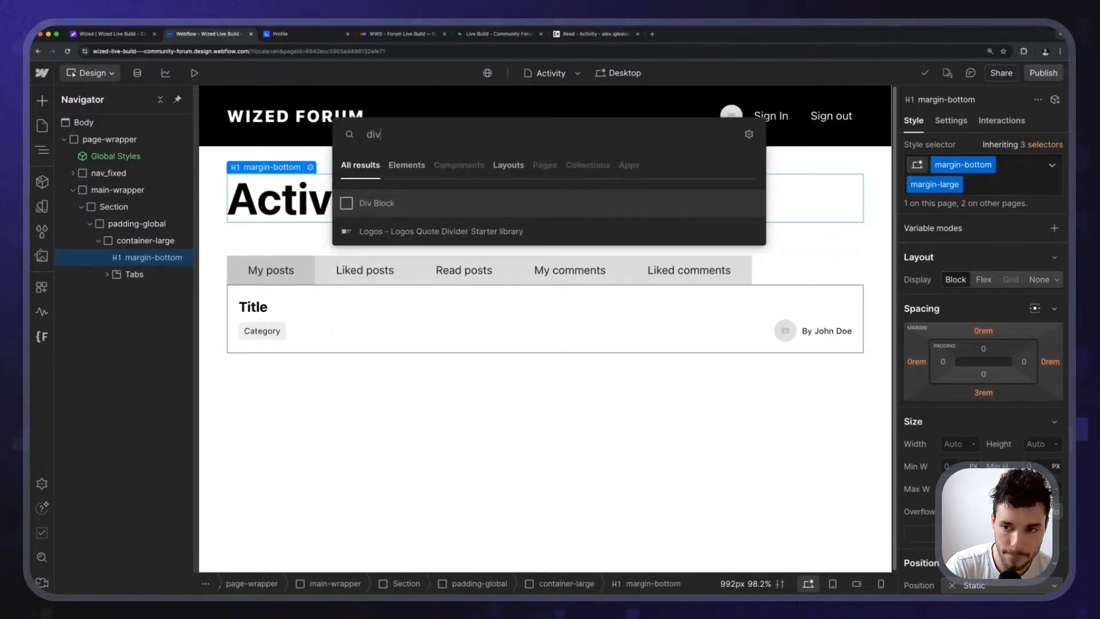
pyautogui.press('Return')
pyautogui.write('acti')
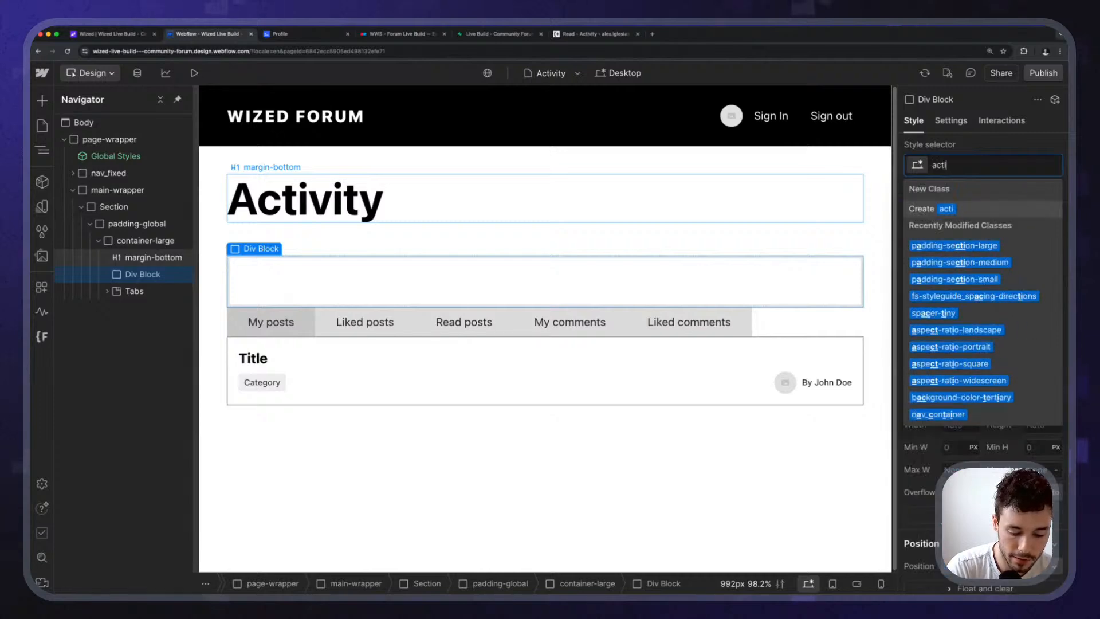
pyautogui.write('vity_nav')
pyautogui.press('Return')
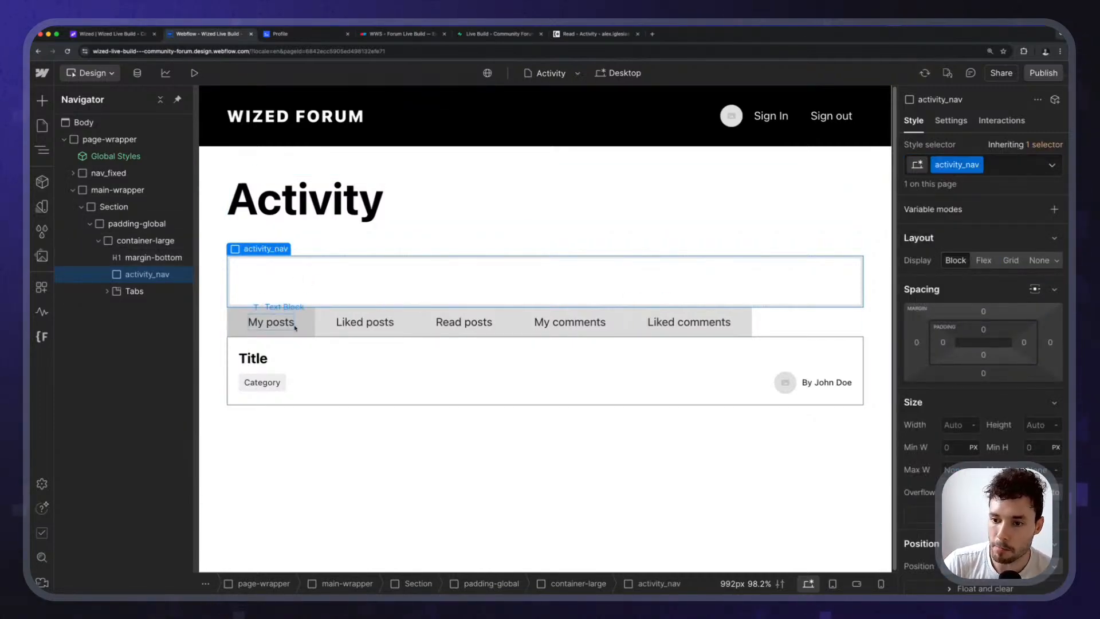
pyautogui.click(983, 261)
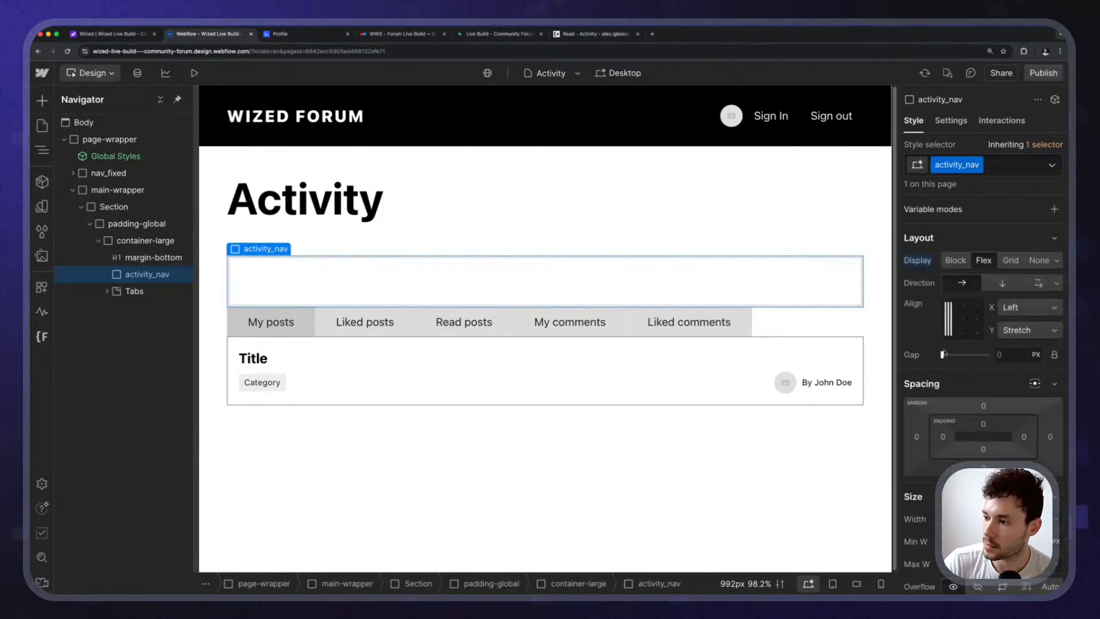
# Insert a Text Link into activity_nav via Quick Find 'text'.
pyautogui.press('super+k')
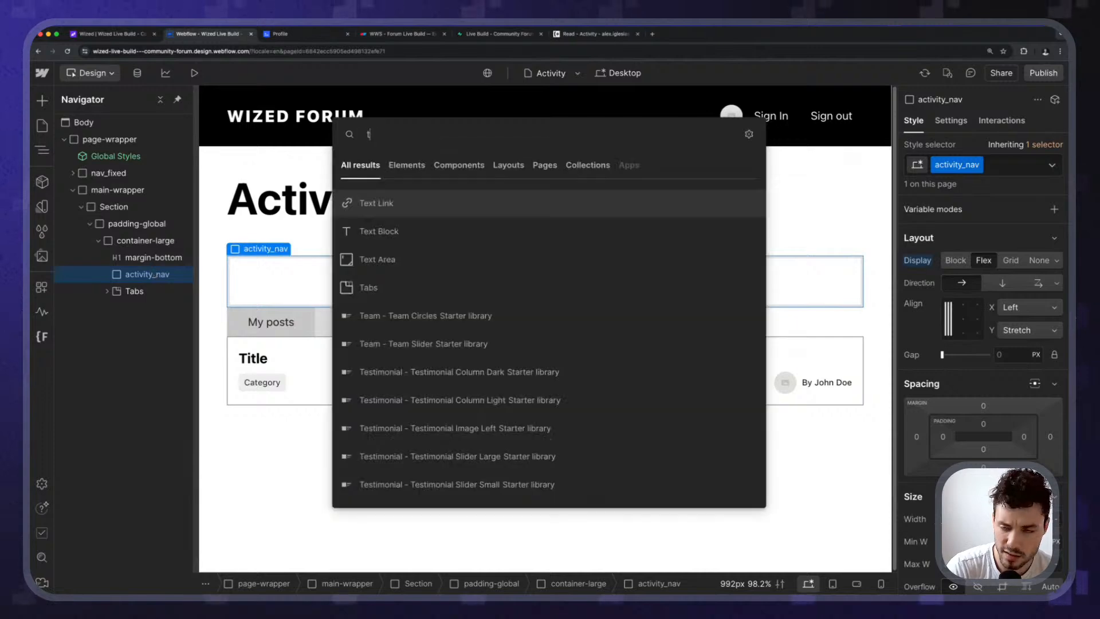
pyautogui.write('text')
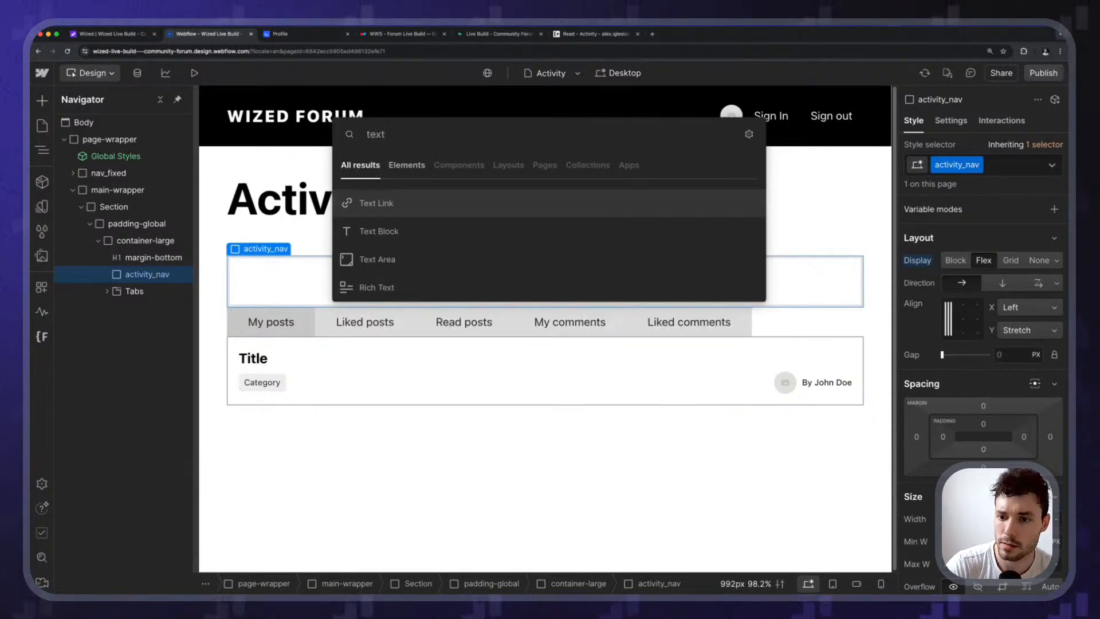
pyautogui.press('Return')
pyautogui.press('Return')
# Label the link 'My posts', duplicate it, and rename copies to Liked posts and Read posts.
pyautogui.write('M')
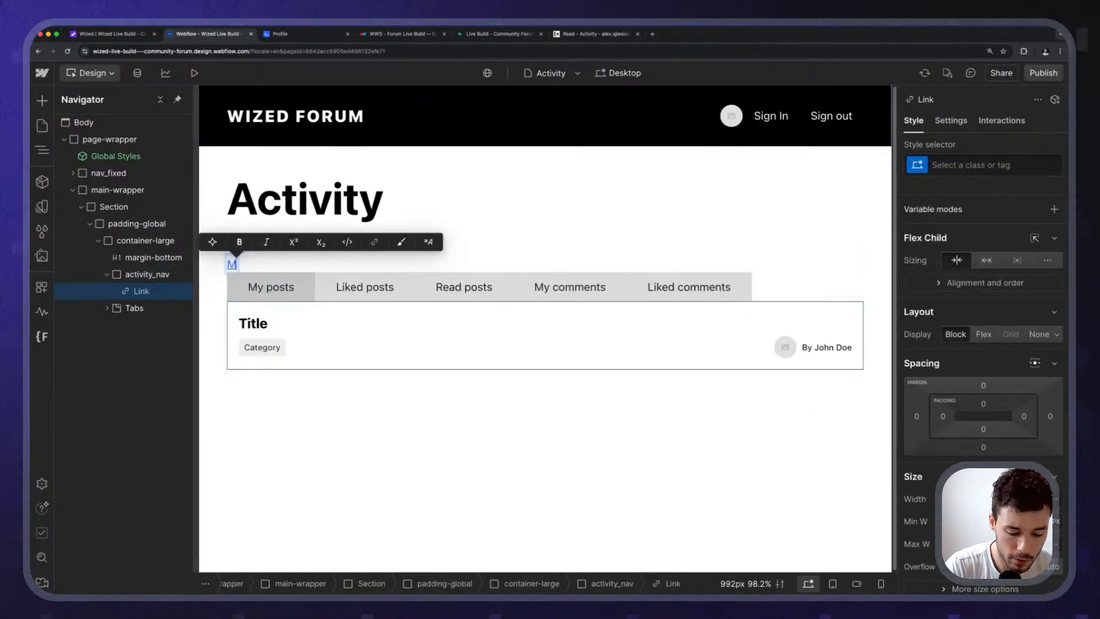
pyautogui.write('y posts')
pyautogui.press('Escape')
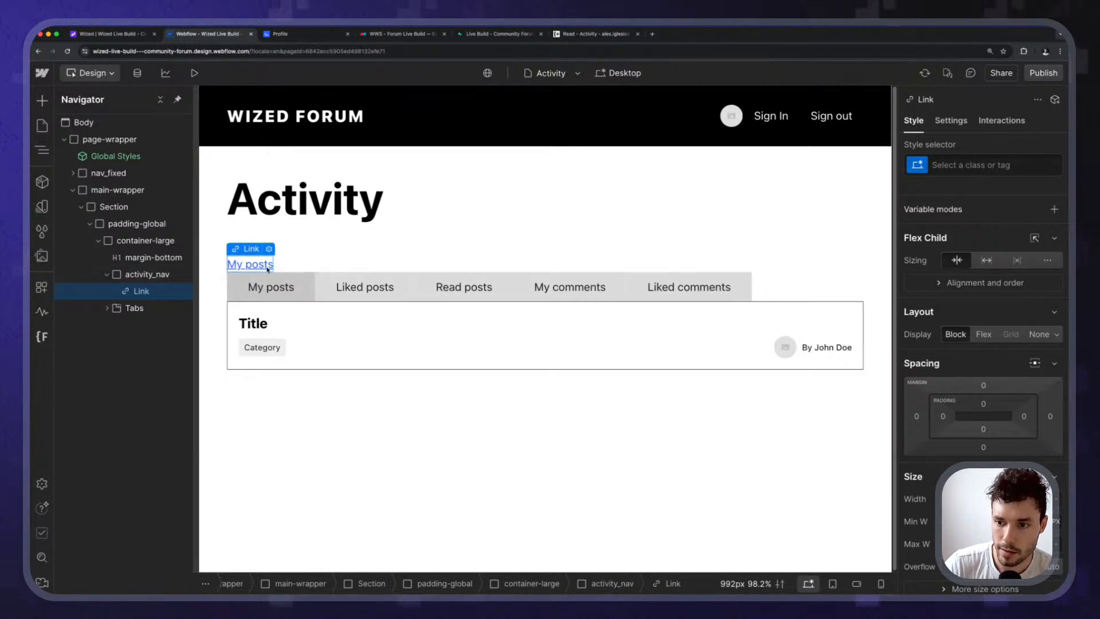
pyautogui.press('super+d')
pyautogui.press('super+d')
pyautogui.press('super+d')
pyautogui.press('super+d')
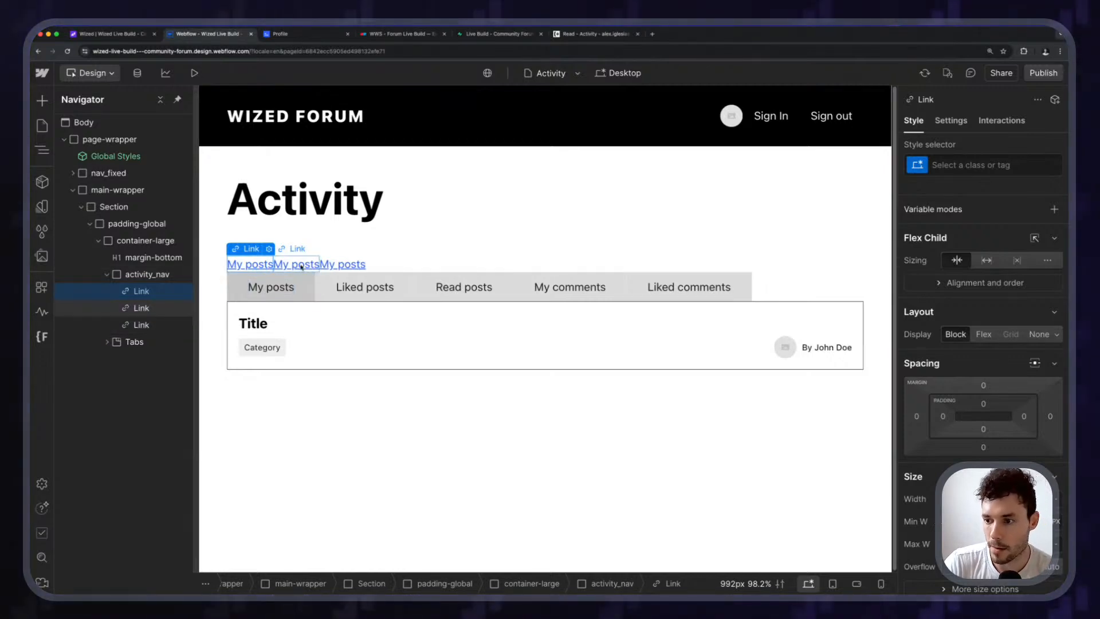
pyautogui.click(300, 264)
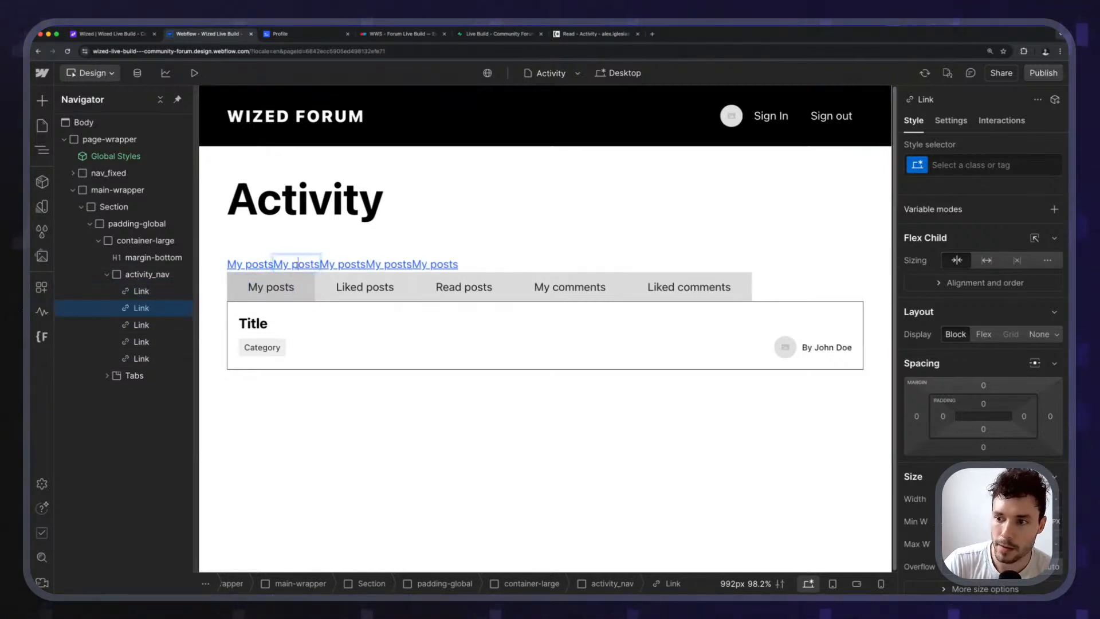
pyautogui.doubleClick(285, 265)
pyautogui.write('Liked')
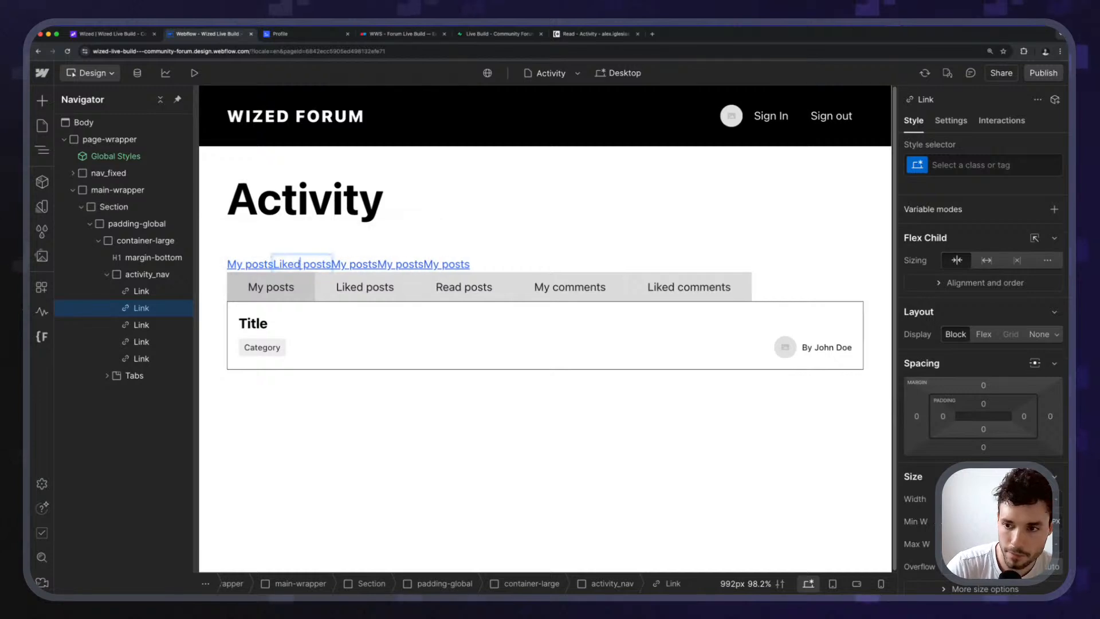
pyautogui.click(338, 265)
pyautogui.doubleClick(338, 265)
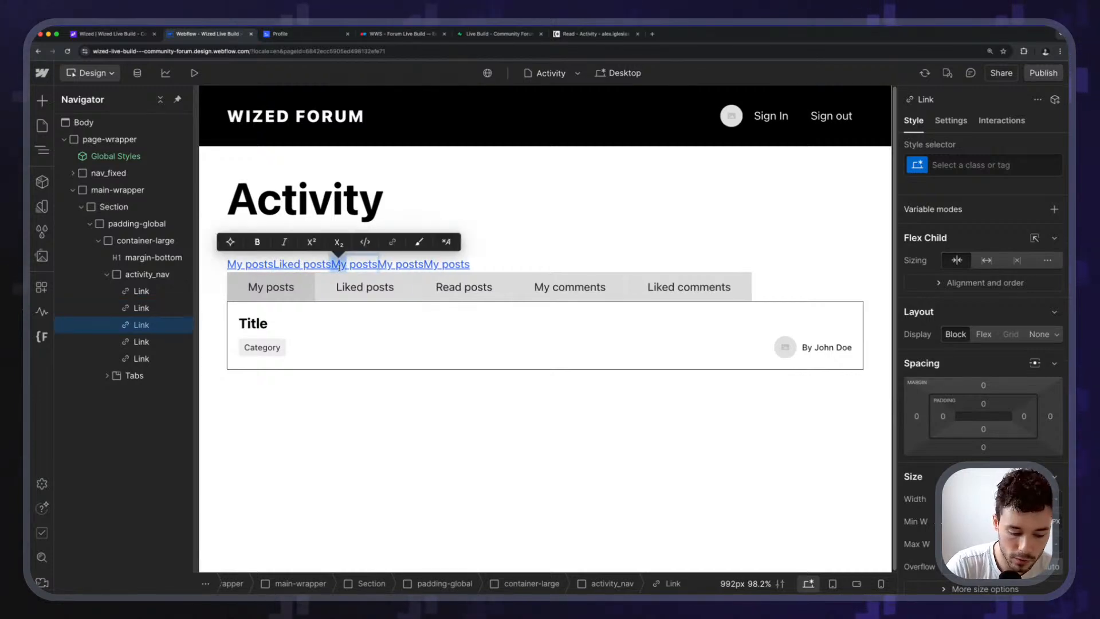
pyautogui.write('Read')
# Rename the last two copies to 'My comments' and 'Liked comments', then reselect activity_nav.
pyautogui.click(401, 265)
pyautogui.doubleClick(419, 264)
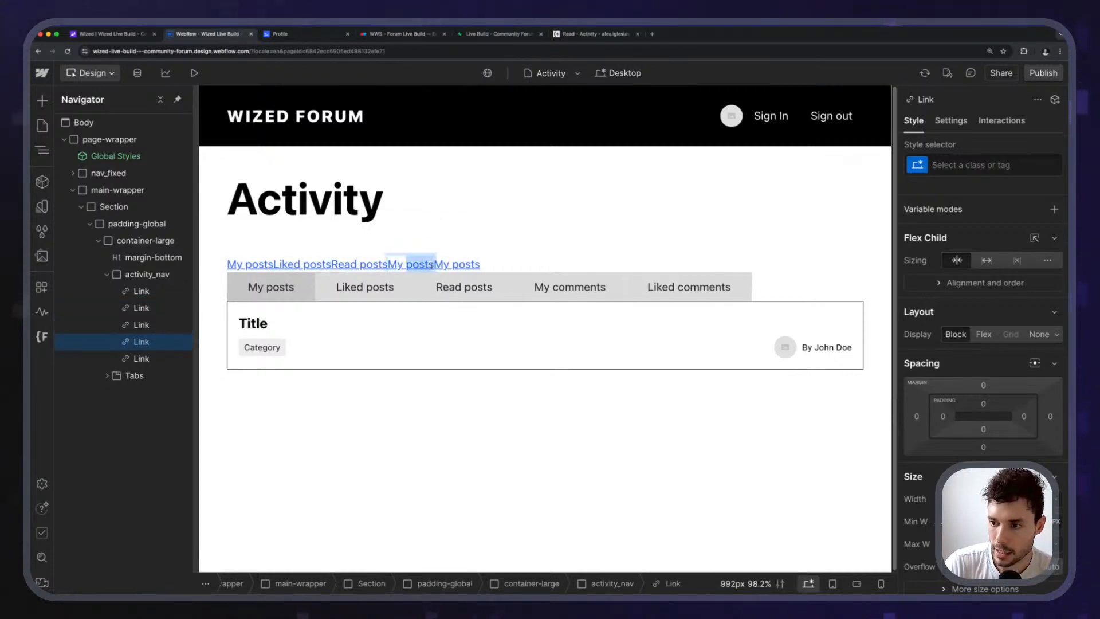
pyautogui.write('commnet')
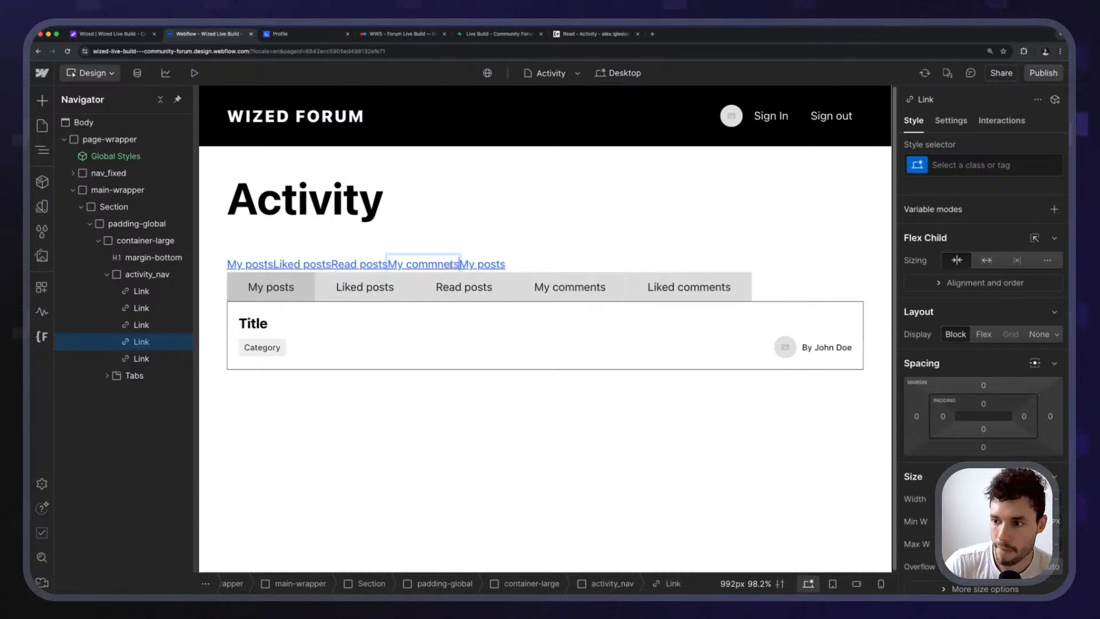
pyautogui.write('s')
pyautogui.press('BackSpace')
pyautogui.press('BackSpace')
pyautogui.press('BackSpace')
pyautogui.press('BackSpace')
pyautogui.write('e')
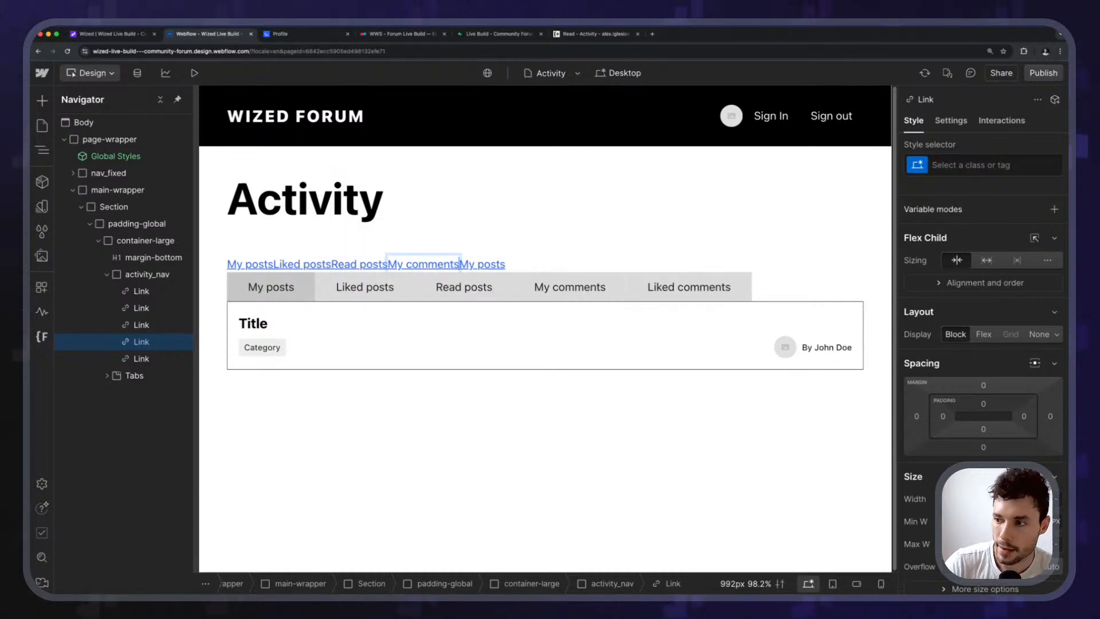
pyautogui.click(484, 264)
pyautogui.tripleClick(484, 265)
pyautogui.write('Li')
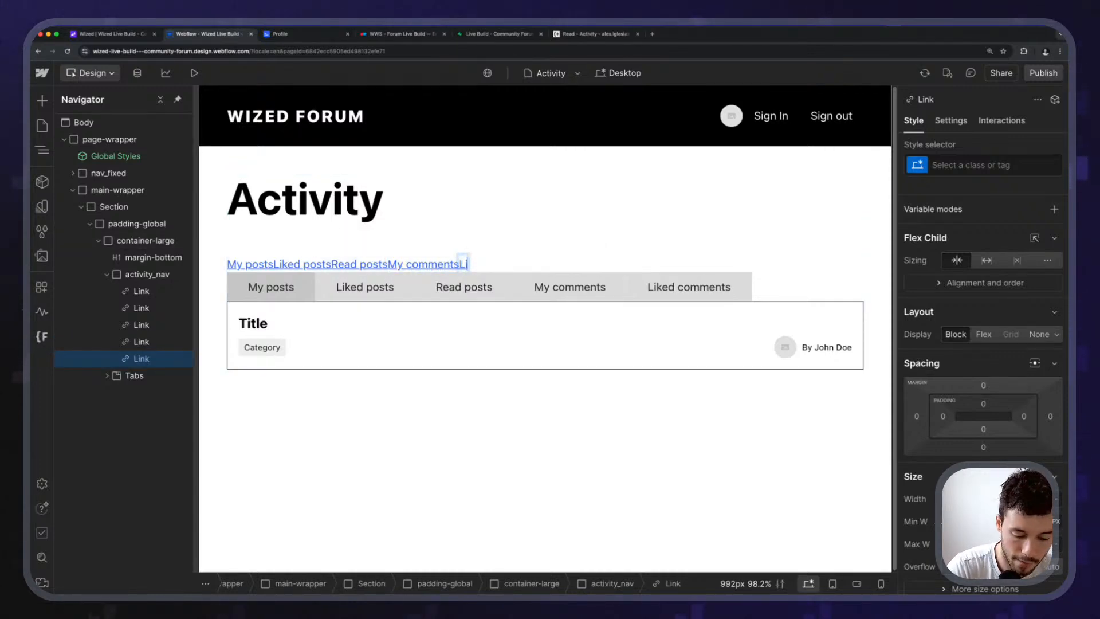
pyautogui.write('ked comments')
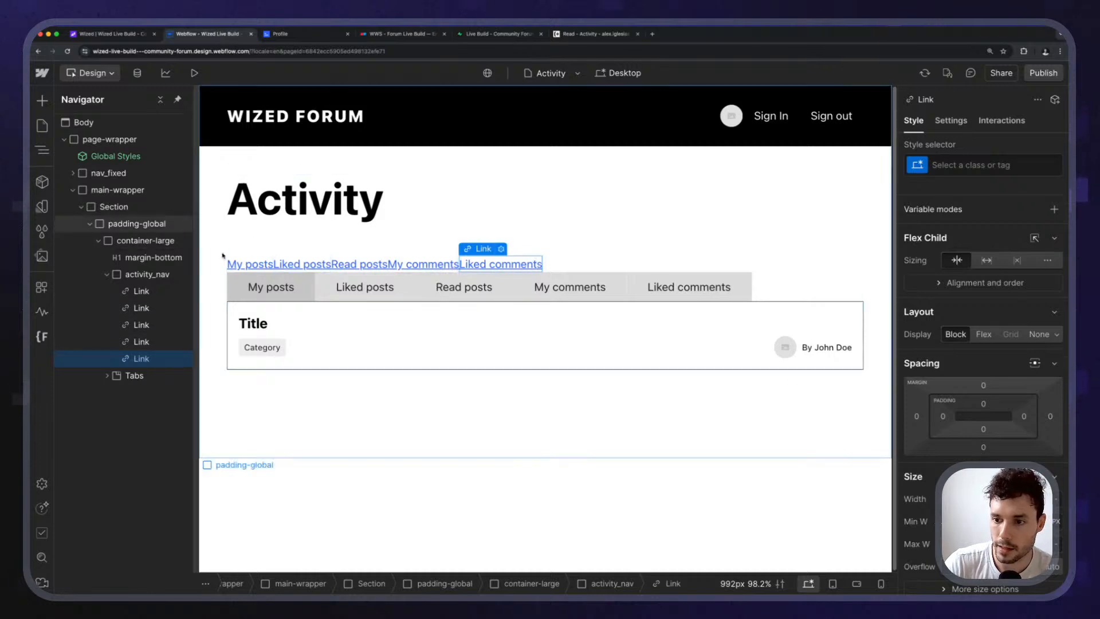
pyautogui.click(141, 291)
pyautogui.click(144, 274)
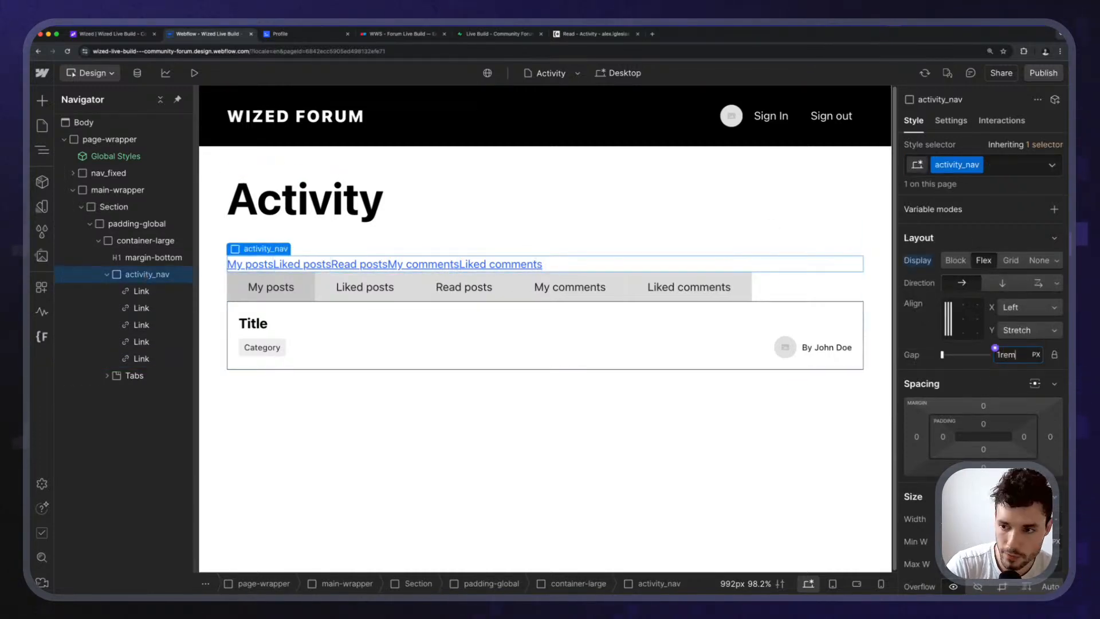
# Set activity_nav's flex gap to 1rem and give the My posts link the button class.
pyautogui.write('1rem')
pyautogui.press('Return')
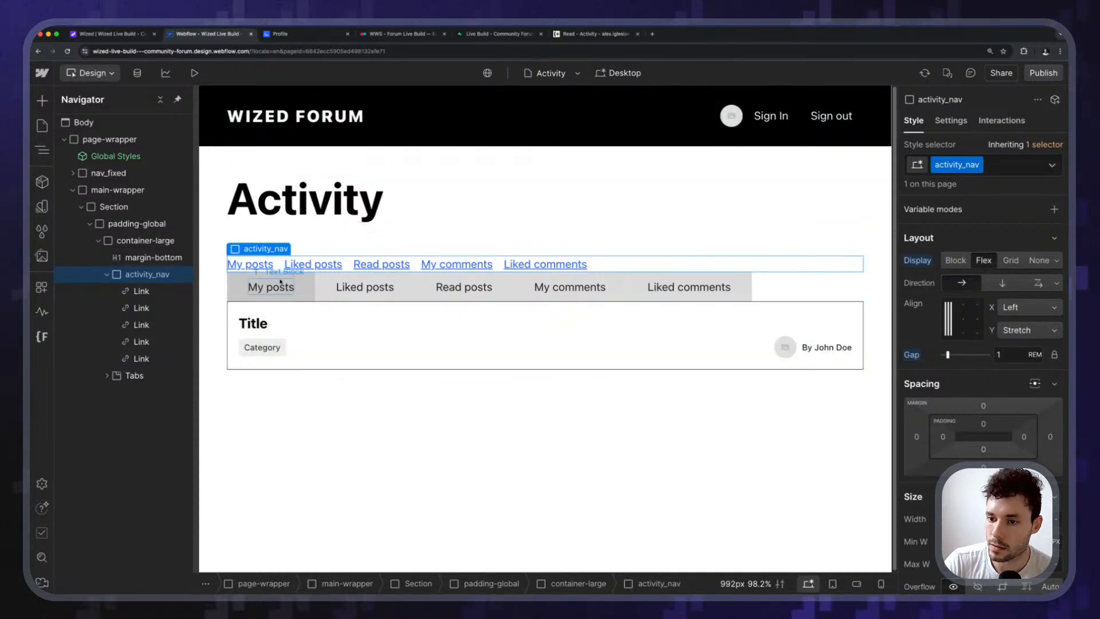
pyautogui.click(263, 266)
pyautogui.press('super+Return')
pyautogui.write('but')
pyautogui.press('BackSpace')
pyautogui.press('BackSpace')
pyautogui.press('BackSpace')
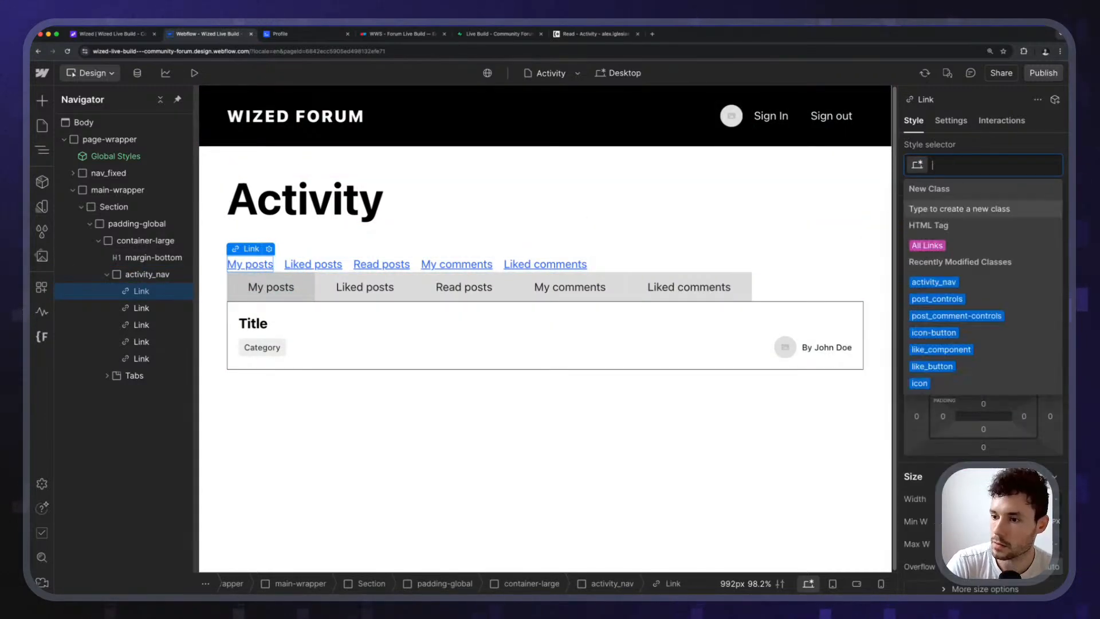
pyautogui.write('button')
pyautogui.press('Return')
# Try the is-brand combo class, then replace it with category_link on the My posts link.
pyautogui.press('super+Return')
pyautogui.press('Down')
pyautogui.press('Down')
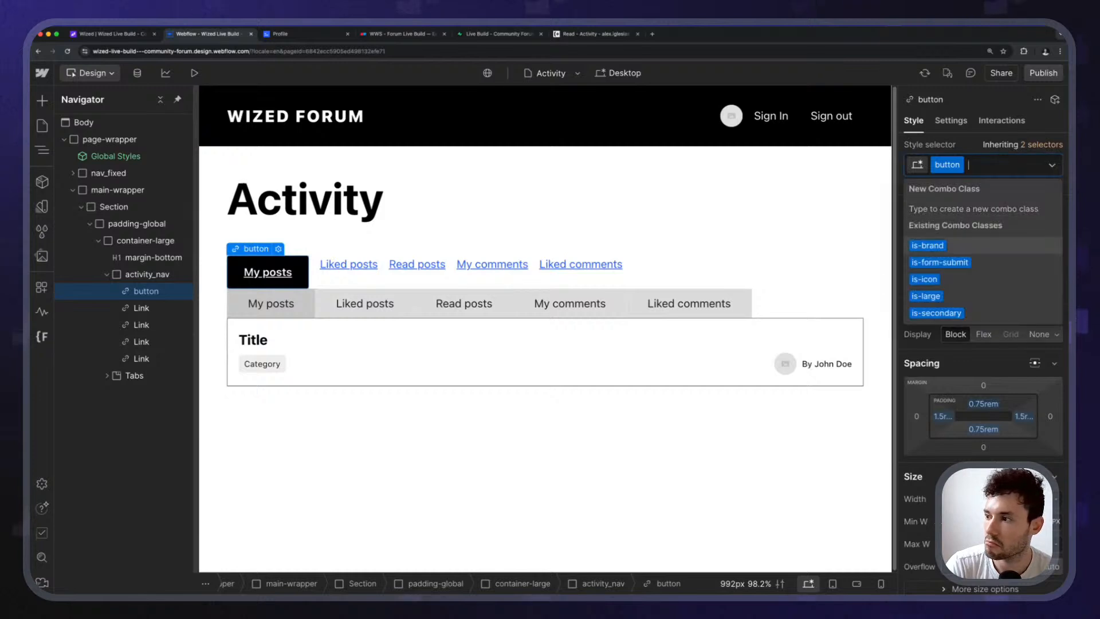
pyautogui.press('Up')
pyautogui.press('Return')
pyautogui.press('super+Return')
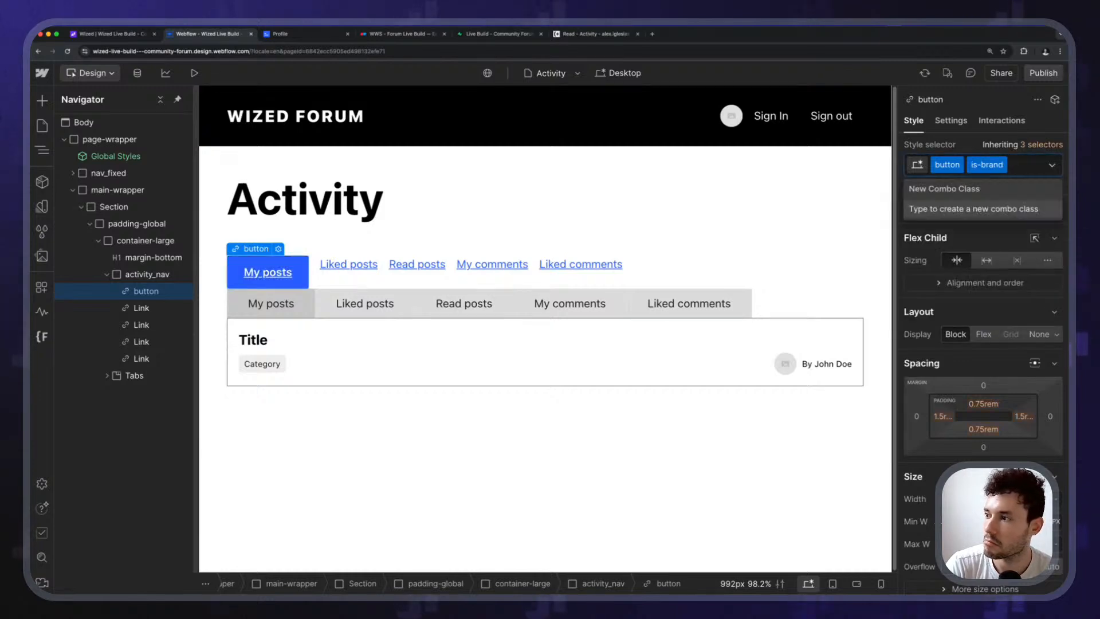
pyautogui.press('BackSpace')
pyautogui.press('BackSpace')
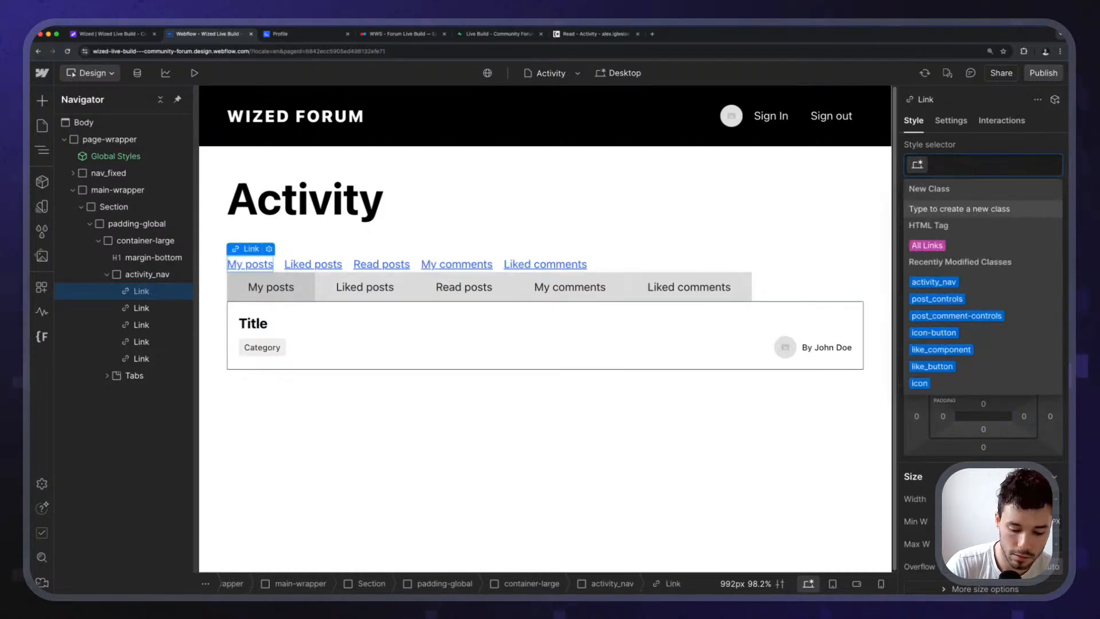
pyautogui.write('link')
pyautogui.press('Down')
pyautogui.press('Return')
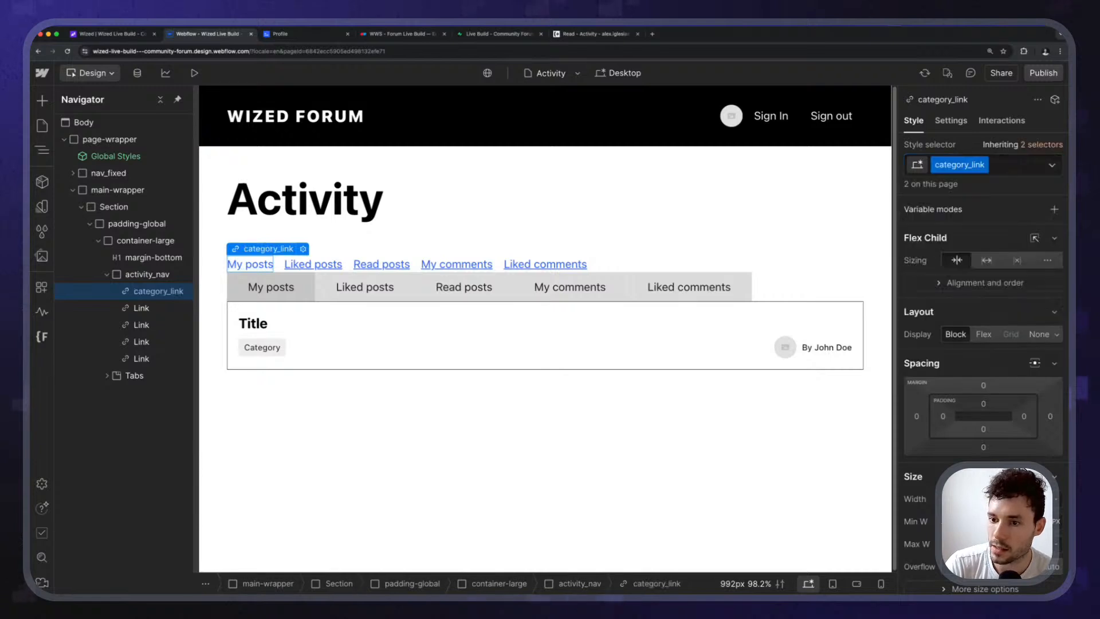
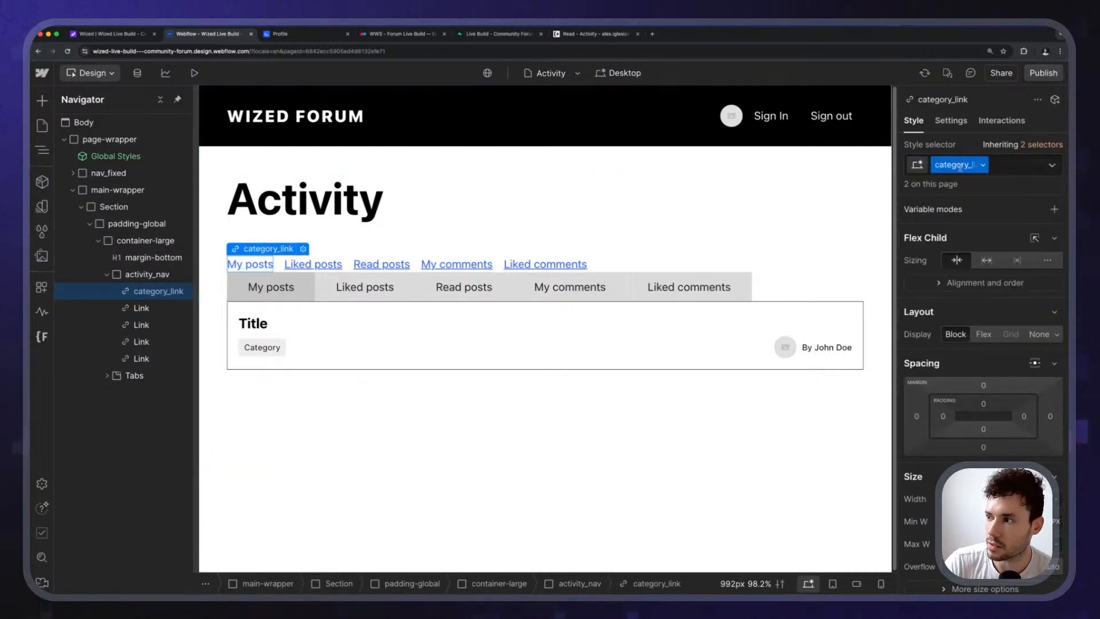
# Apply the category_link class to the Liked posts and Read posts links.
pyautogui.click(138, 307)
pyautogui.press('super+Return')
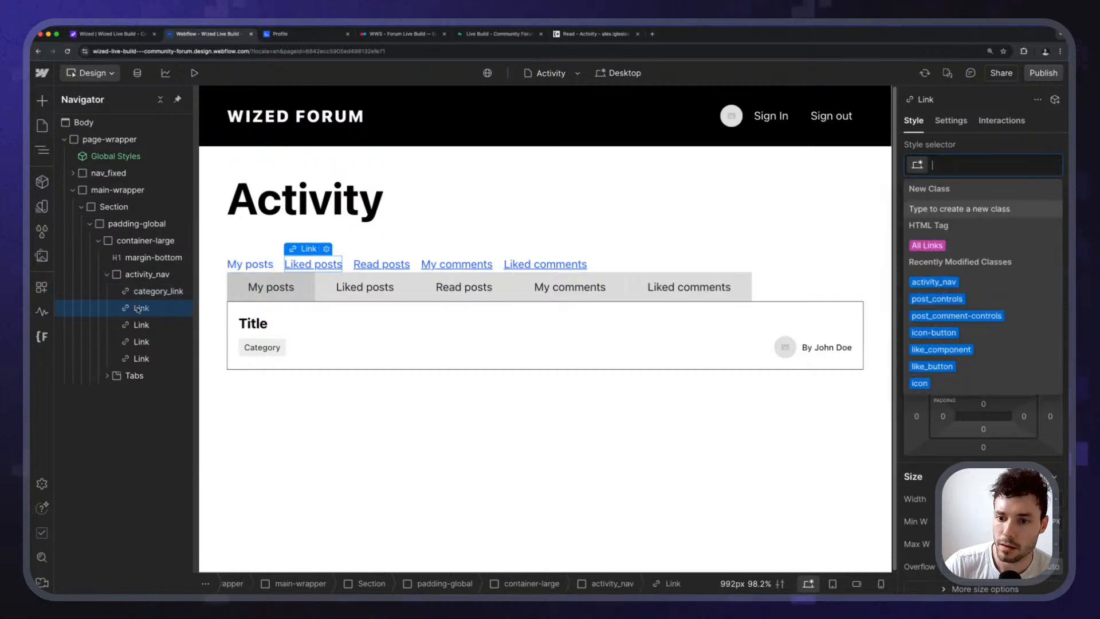
pyautogui.write('category_link')
pyautogui.press('Return')
pyautogui.click(139, 325)
pyautogui.press('super+Return')
pyautogui.write('category_link')
pyautogui.press('Return')
# Apply the category_link class to the My comments and Liked comments links.
pyautogui.press('Down')
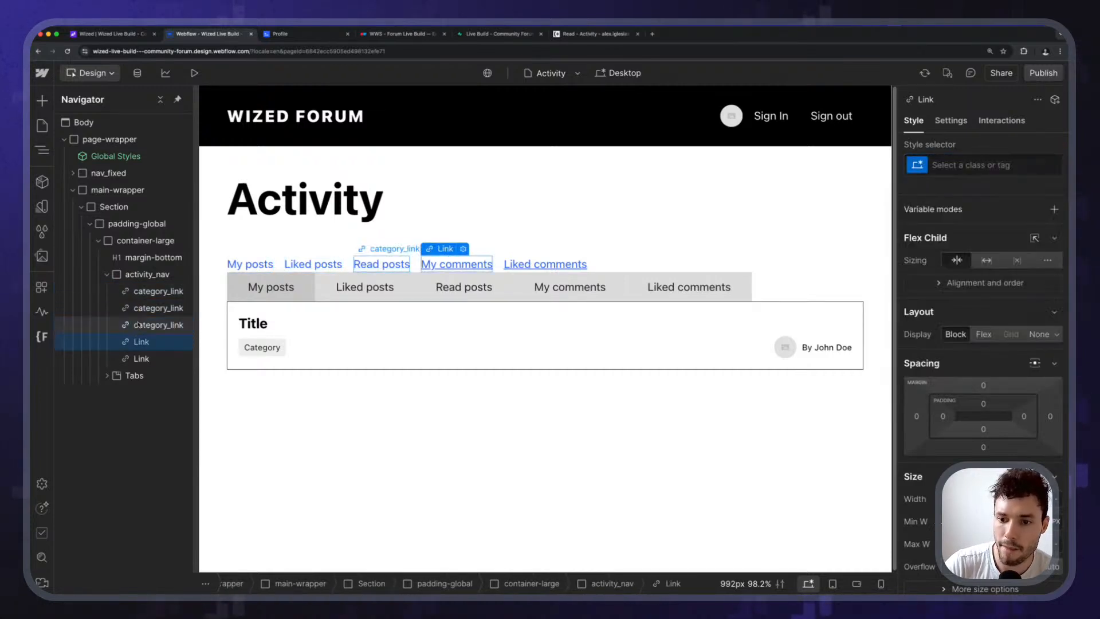
pyautogui.press('super+Return')
pyautogui.write('category_link')
pyautogui.press('Return')
pyautogui.press('Down')
pyautogui.press('super+Return')
pyautogui.write('category_link')
pyautogui.press('Return')
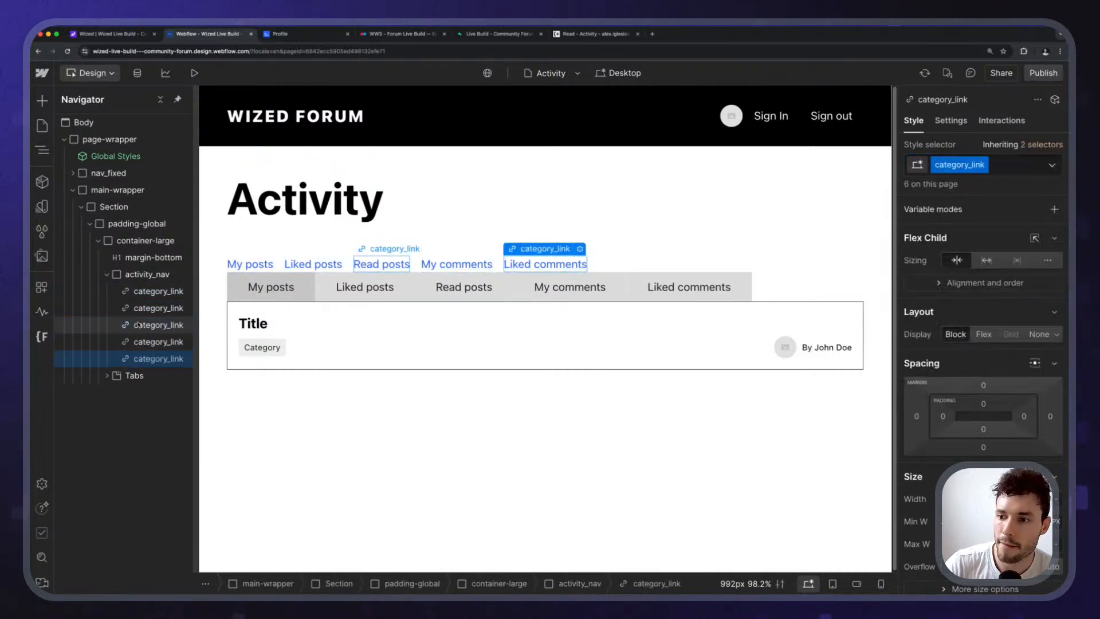
pyautogui.press('Escape')
# Give activity_nav a 2rem bottom margin.
pyautogui.click(647, 265)
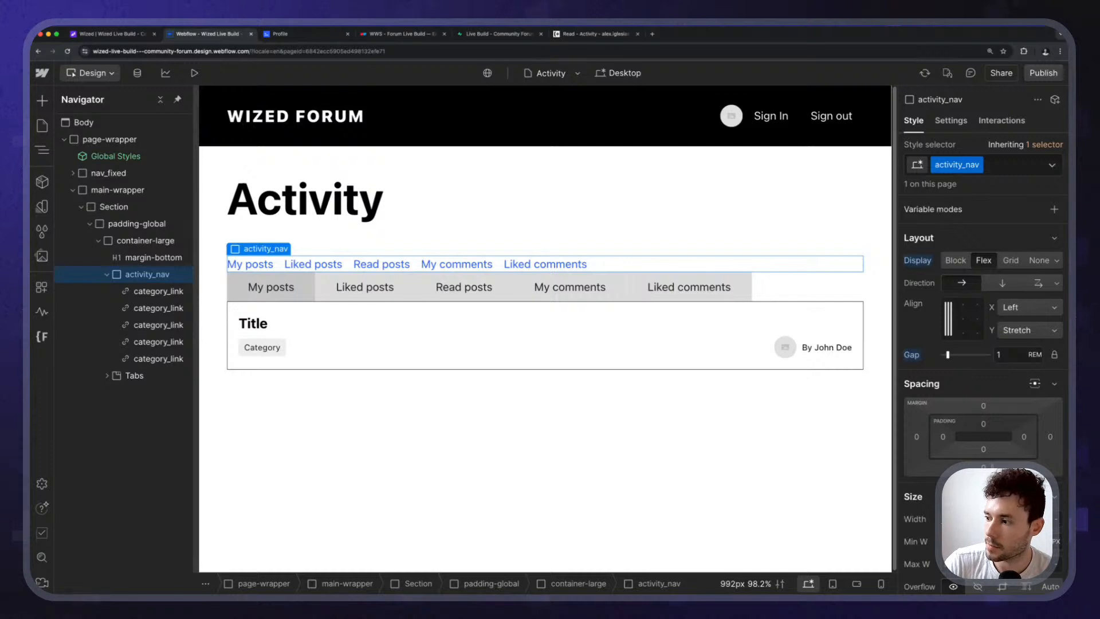
pyautogui.click(983, 468)
pyautogui.write('2rem')
pyautogui.press('Return')
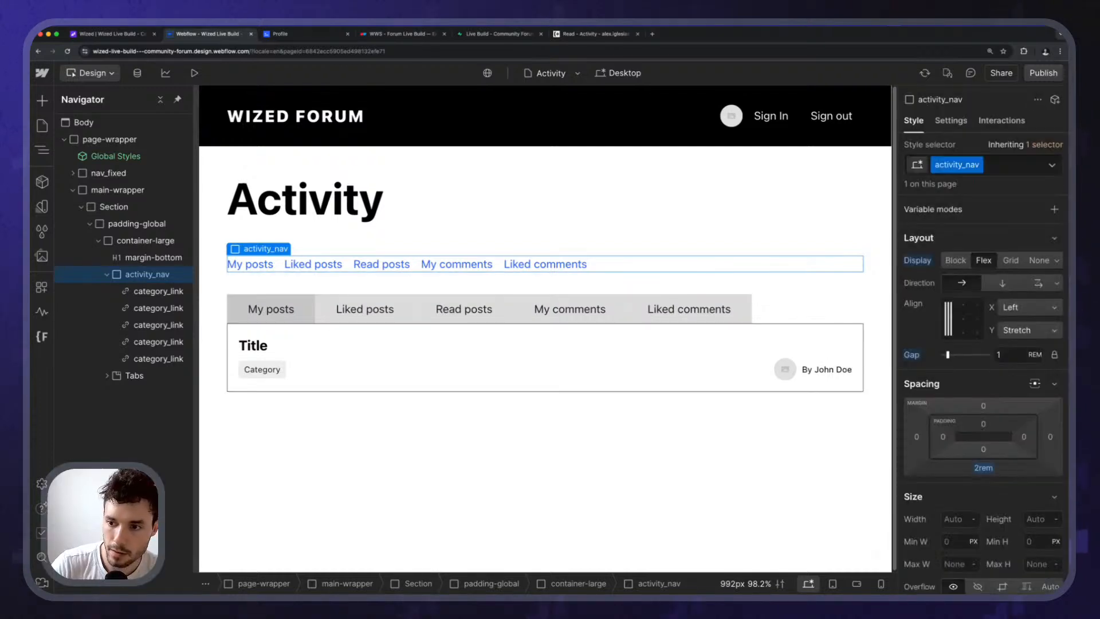
pyautogui.press('Escape')
pyautogui.click(351, 355)
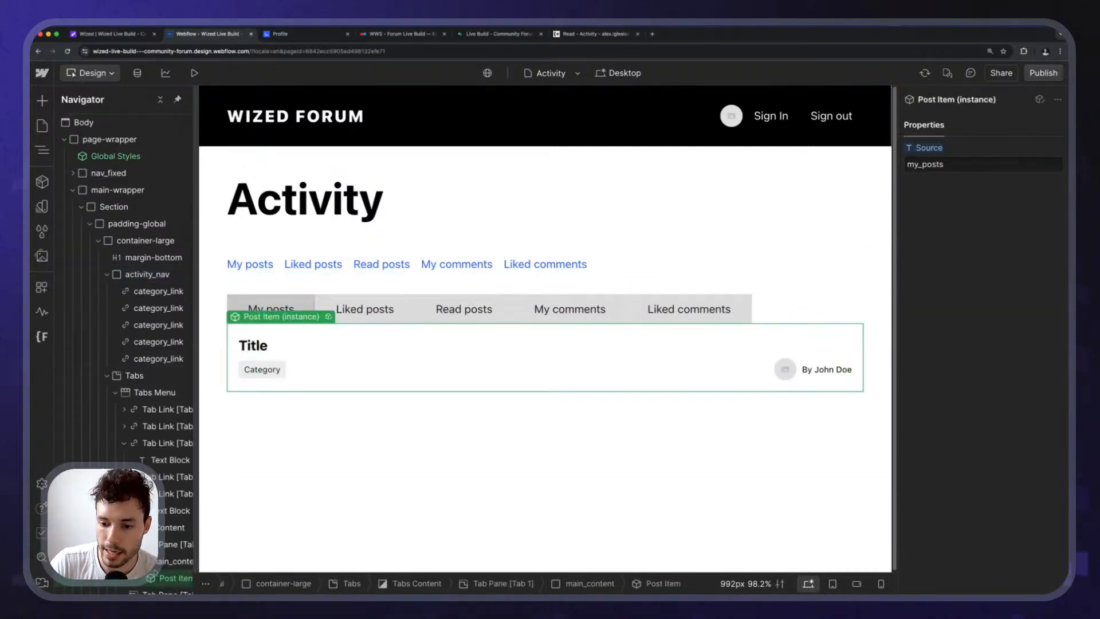
# Move main_content above Tabs in container-large and delete the Tabs block.
pyautogui.moveTo(174, 562); pyautogui.dragTo(129, 372)
pyautogui.click(135, 392)
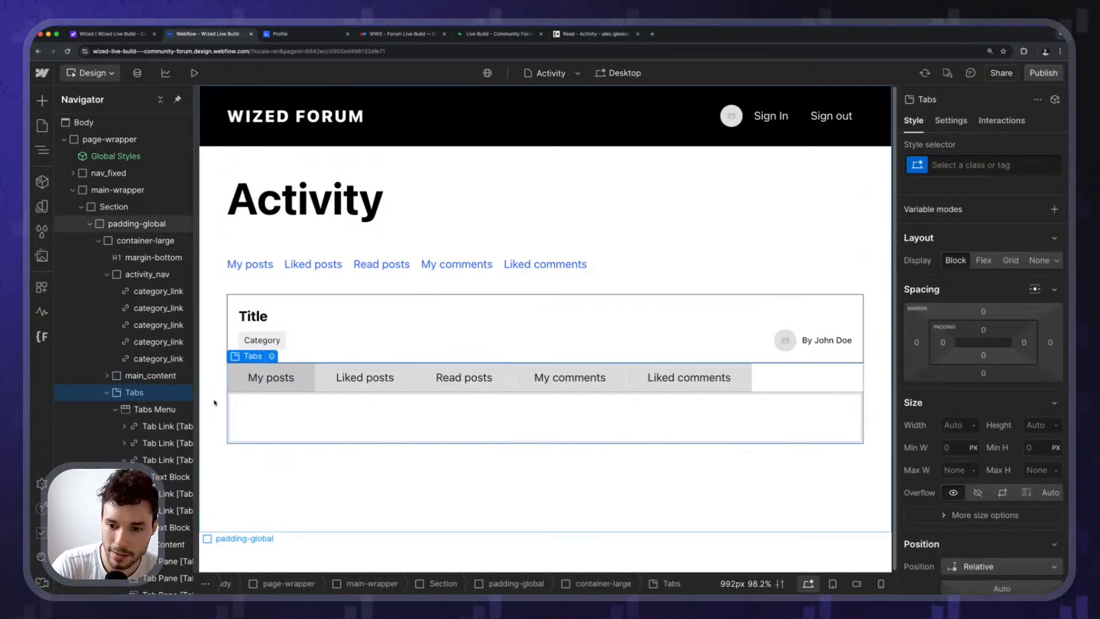
pyautogui.press('Delete')
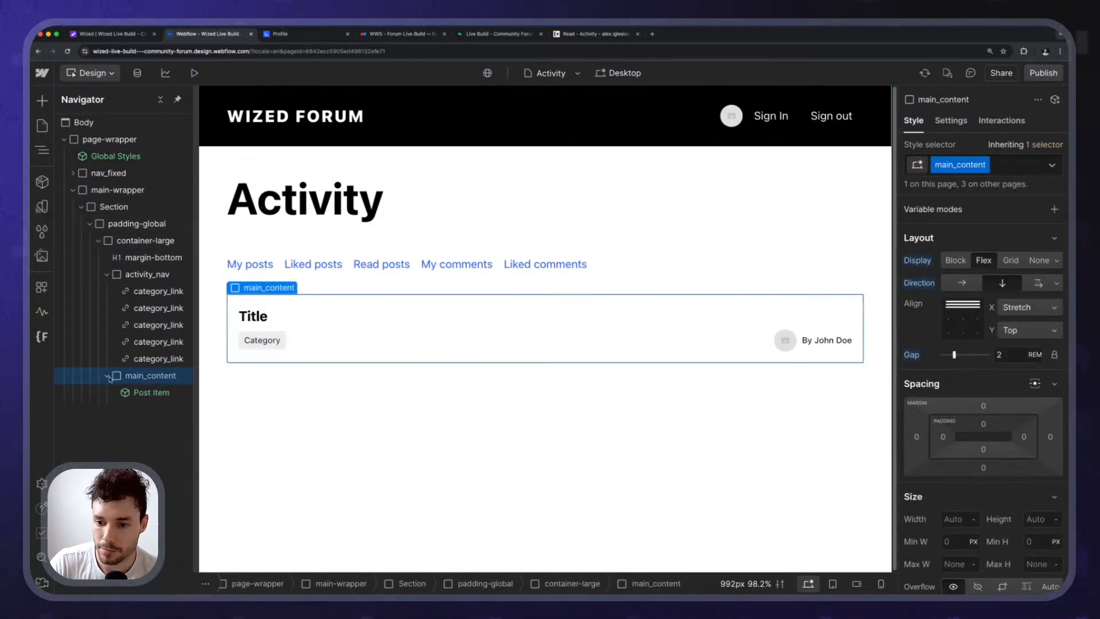
pyautogui.click(163, 393)
pyautogui.click(159, 376)
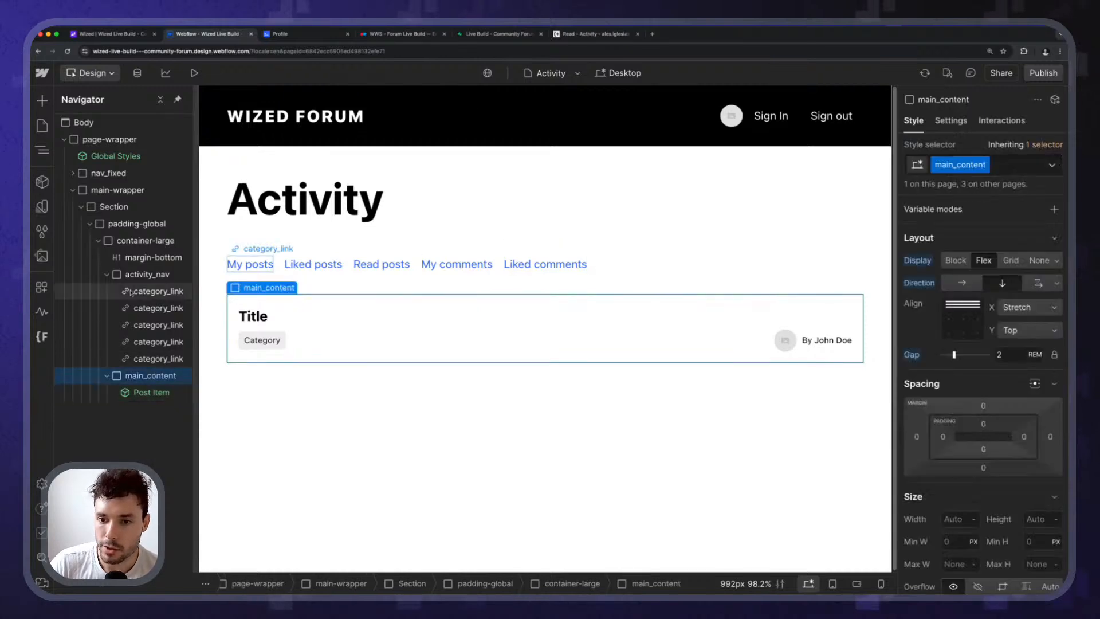
pyautogui.click(146, 275)
pyautogui.click(106, 274)
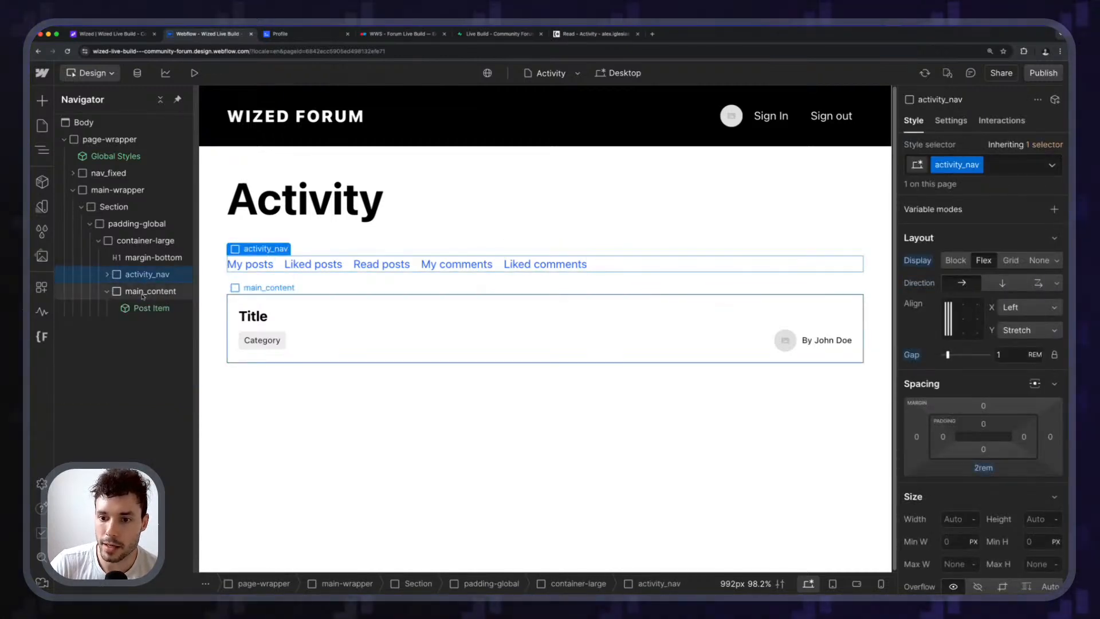
# Check the My posts, Liked posts, Read posts, My comments and Liked comments links in the nav.
pyautogui.click(262, 265)
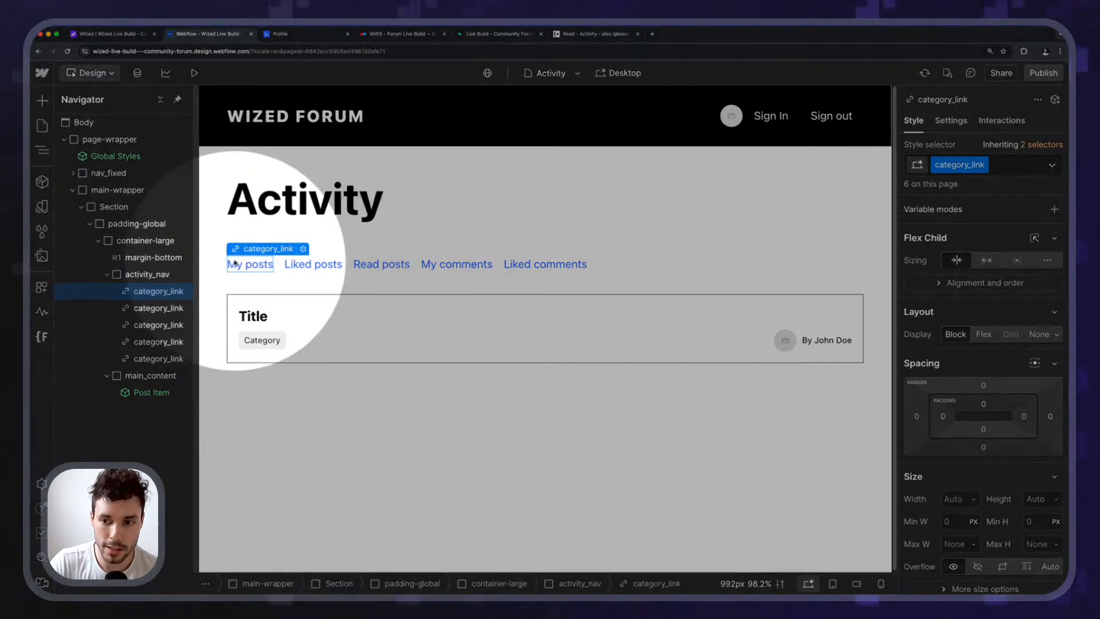
pyautogui.press('p')
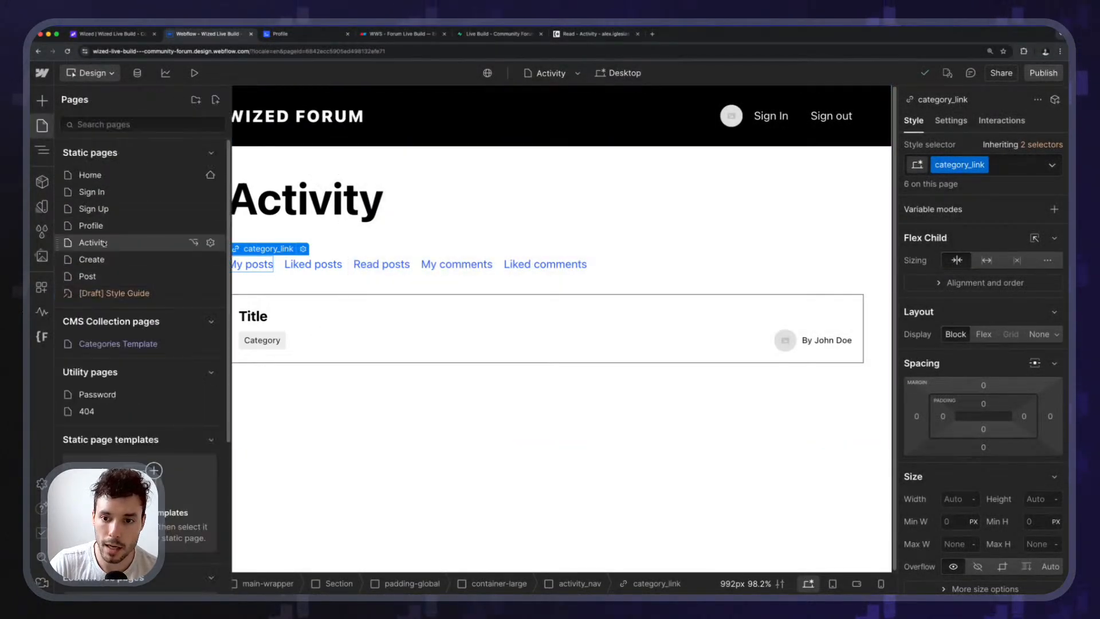
pyautogui.press('z')
pyautogui.click(313, 264)
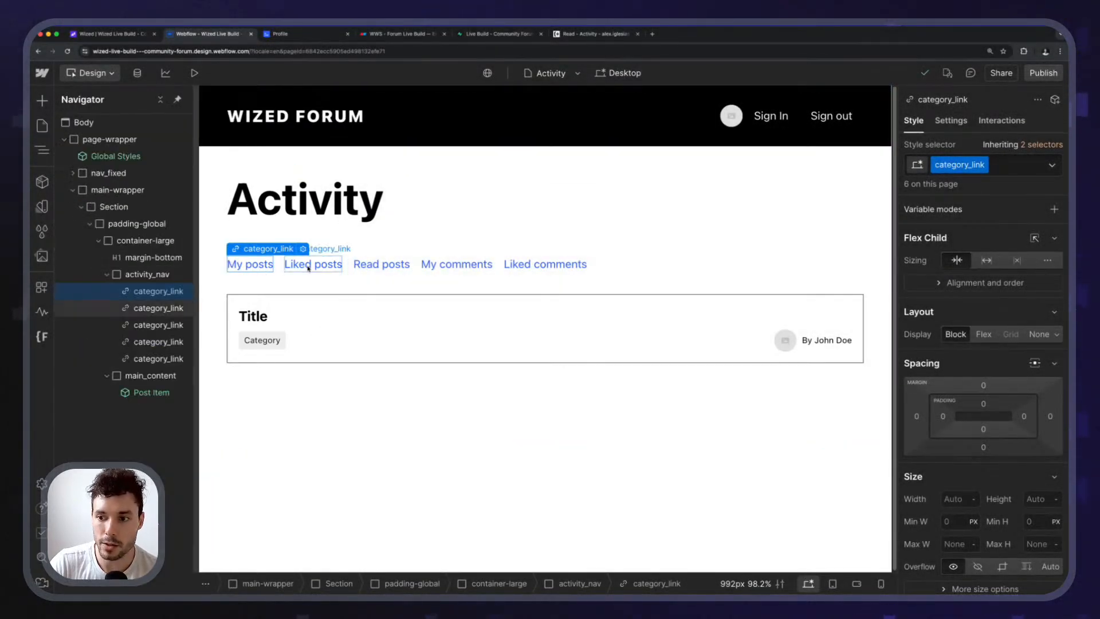
pyautogui.click(375, 267)
pyautogui.click(457, 265)
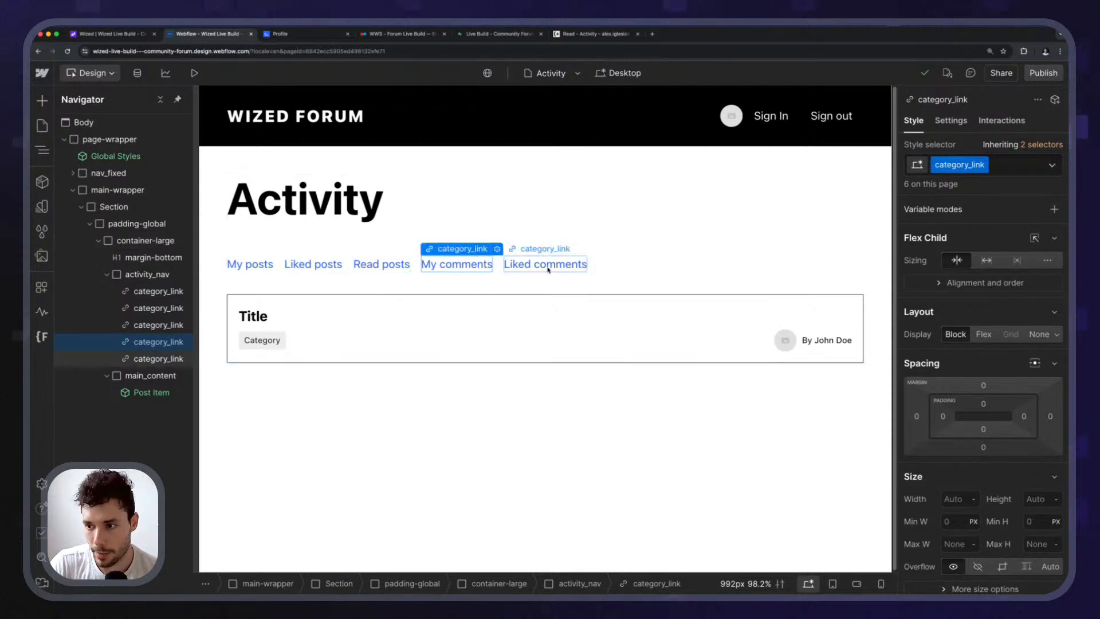
pyautogui.click(544, 268)
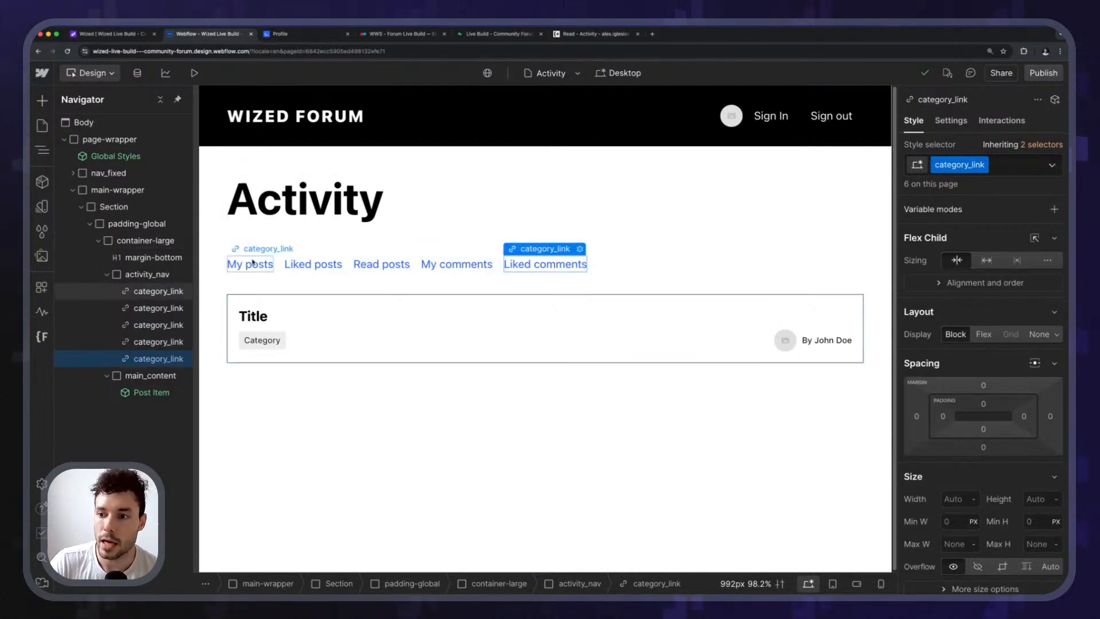
pyautogui.click(499, 264)
pyautogui.click(509, 264)
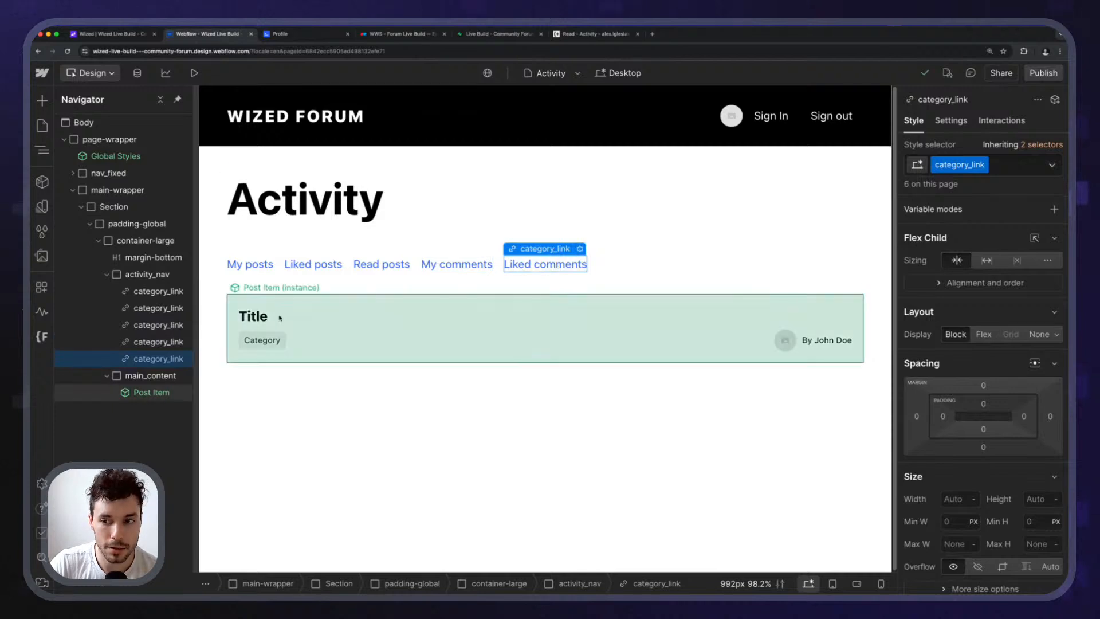
# Convert activity_nav into a component named 'Activity Nav'.
pyautogui.click(229, 264)
pyautogui.rightClick(232, 249)
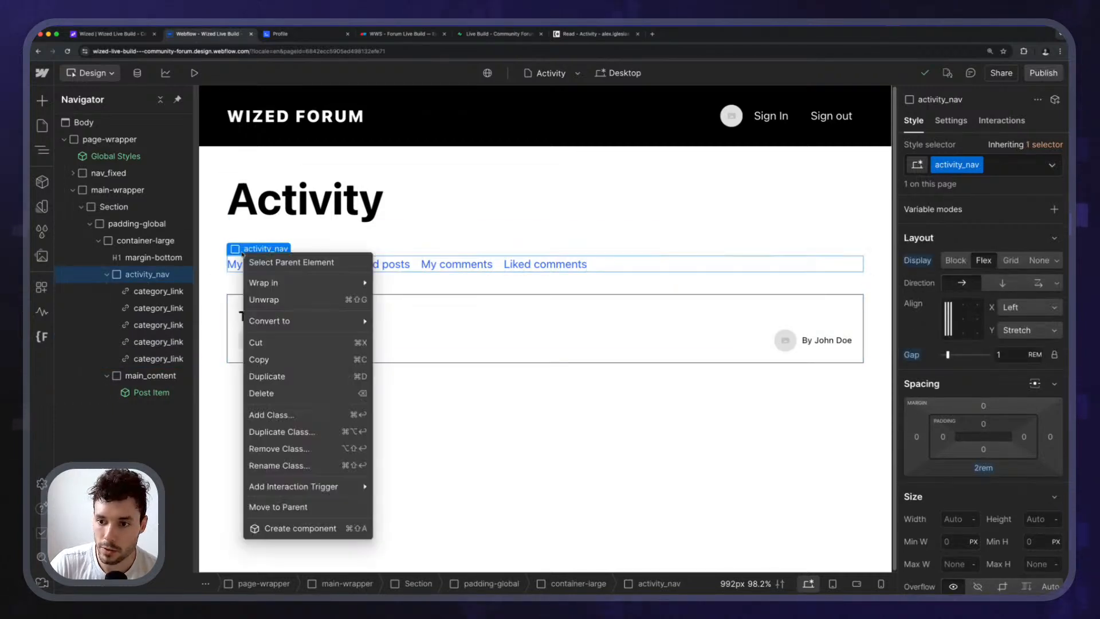
pyautogui.click(299, 528)
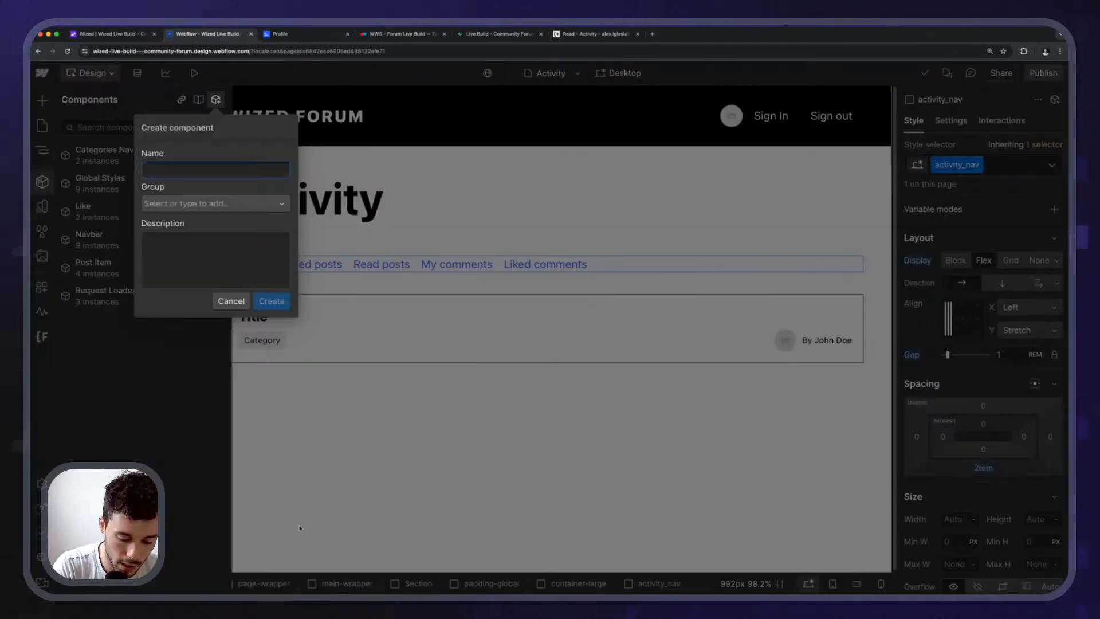
pyautogui.write('ActiActivyt')
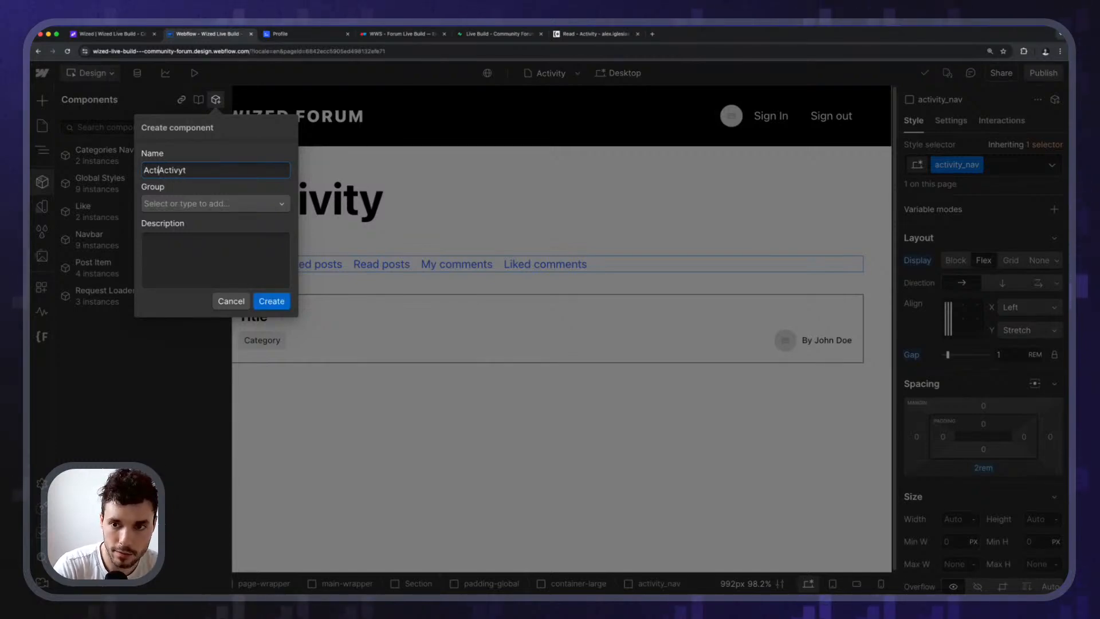
pyautogui.press('super+a')
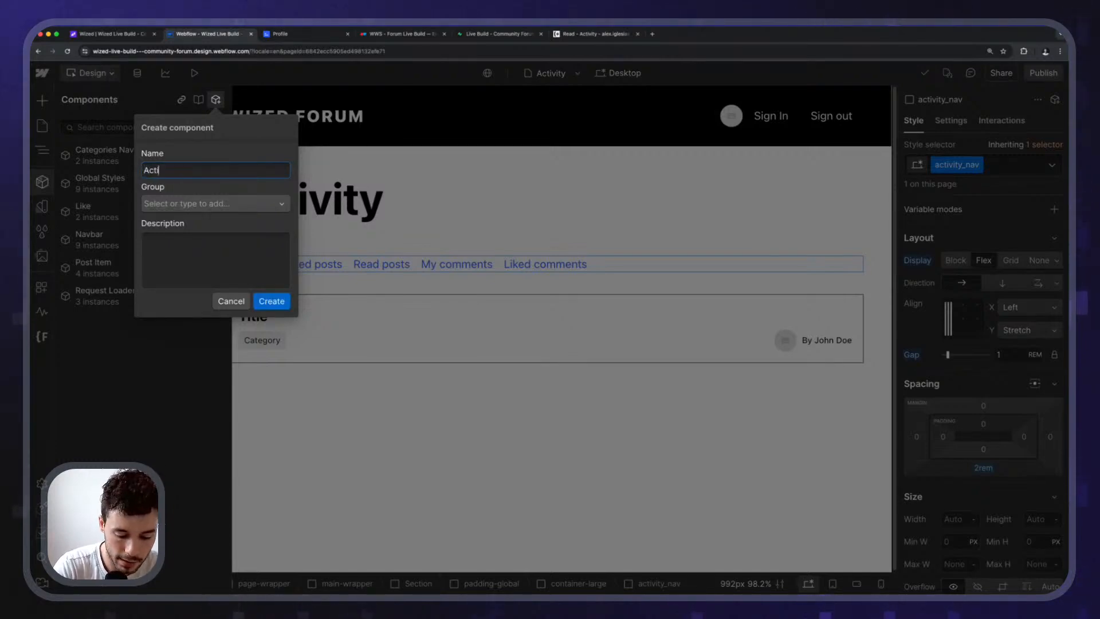
pyautogui.write('Activity Na')
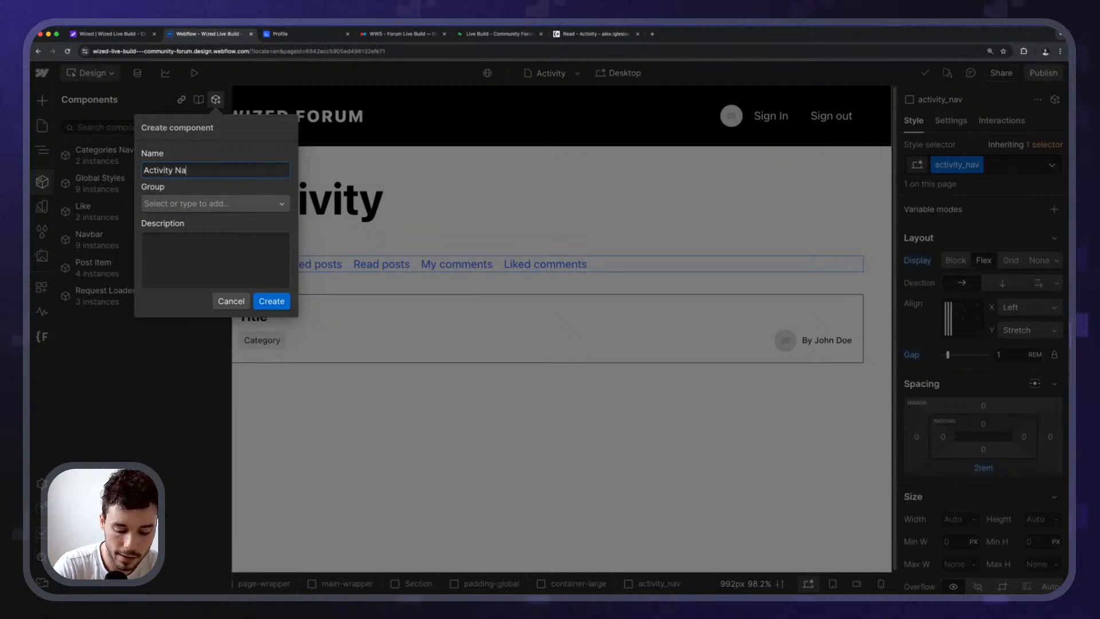
pyautogui.write('v')
pyautogui.press('Return')
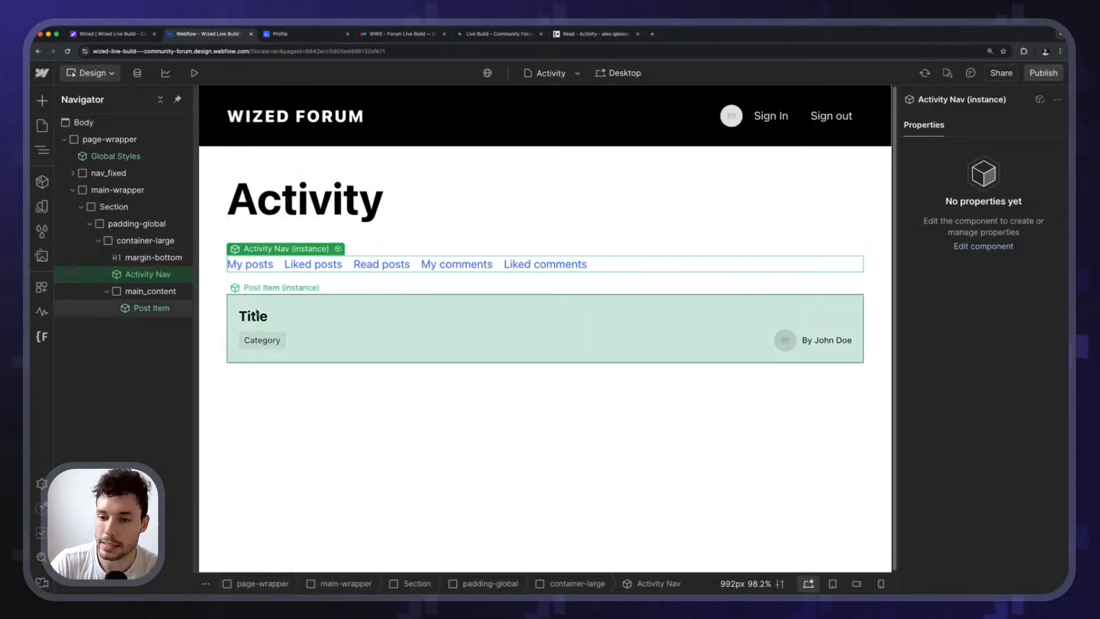
pyautogui.click(258, 312)
pyautogui.click(155, 293)
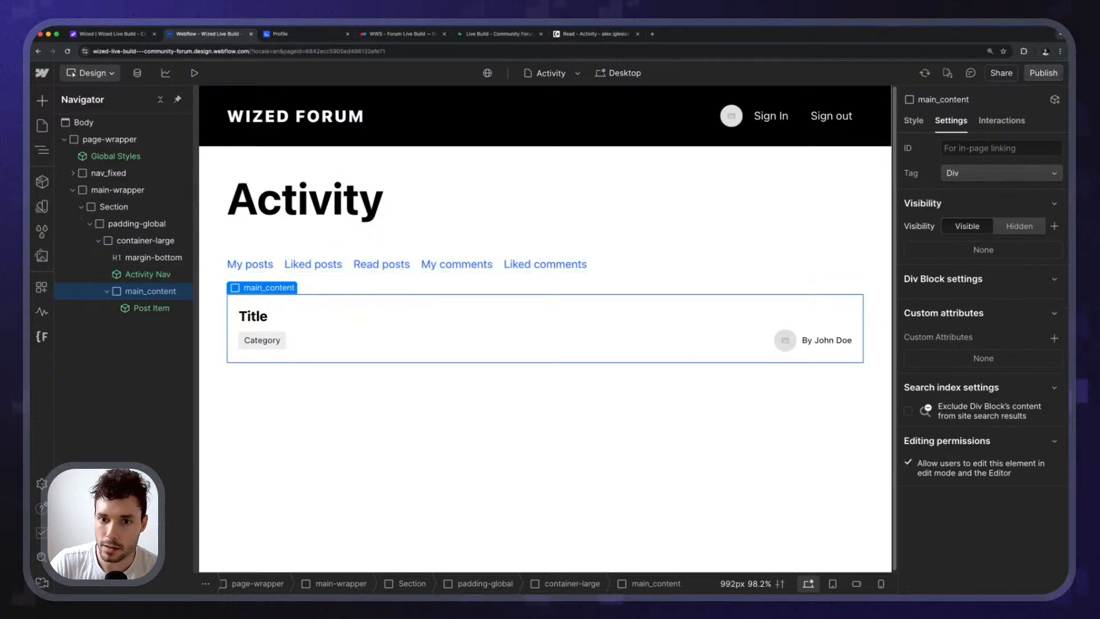
# Create a page folder named Activity and drag it just above the Activity page.
pyautogui.press('p')
pyautogui.click(209, 245)
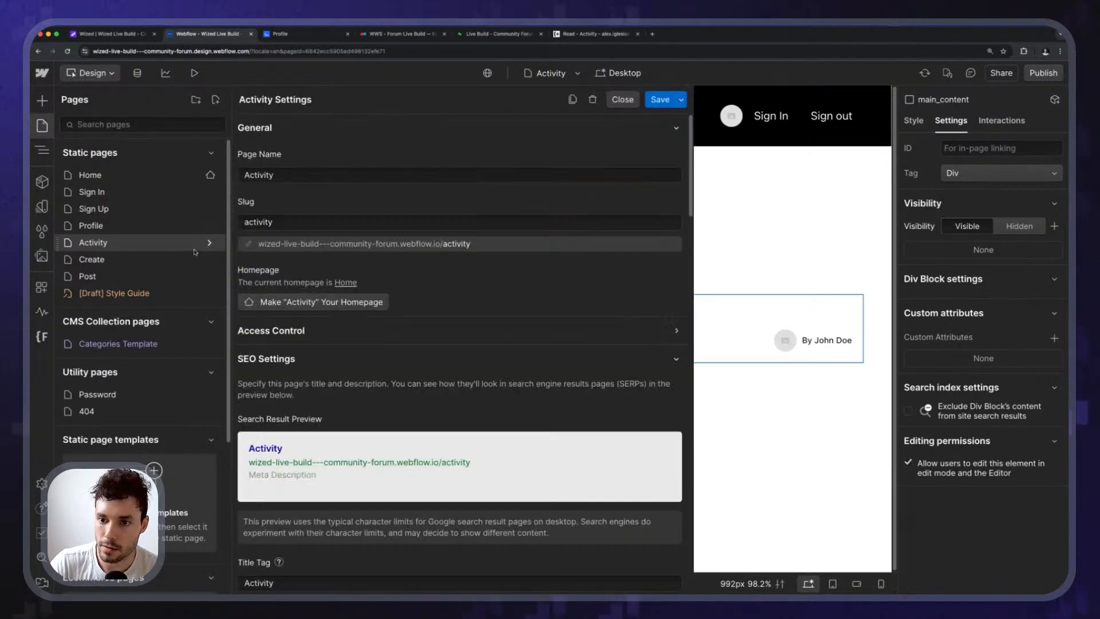
pyautogui.press('Escape')
pyautogui.click(42, 126)
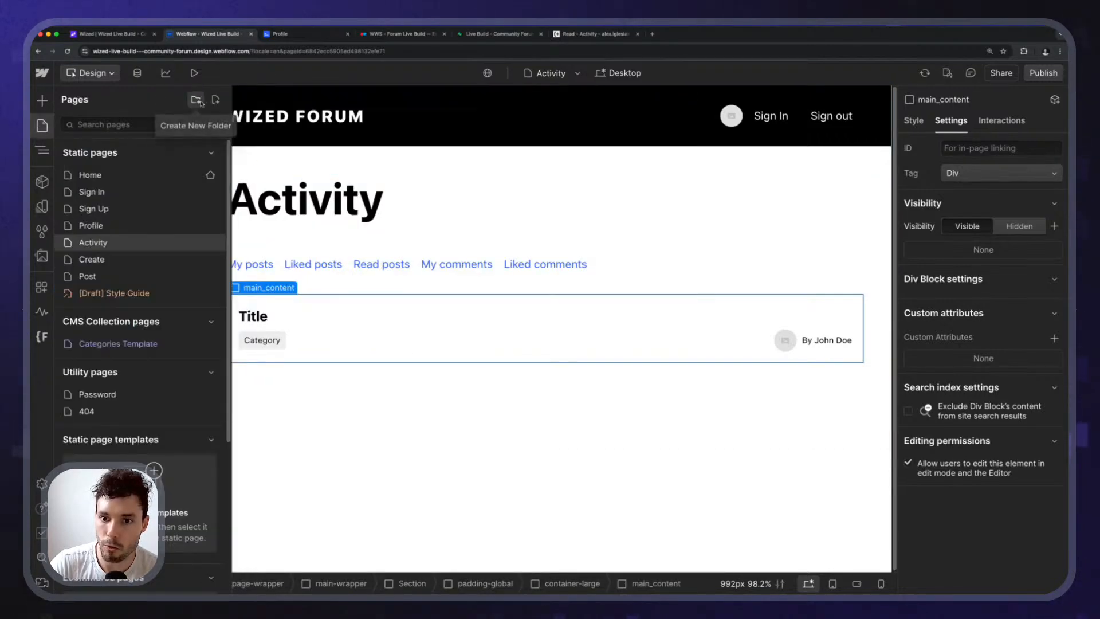
pyautogui.click(196, 100)
pyautogui.click(292, 153)
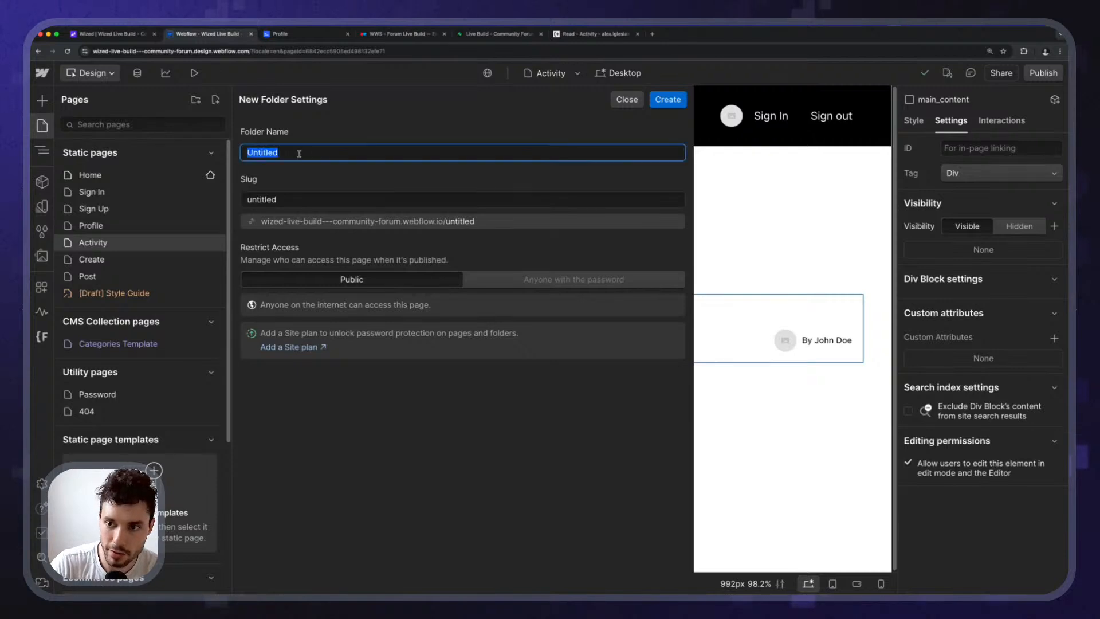
pyautogui.write('Activity')
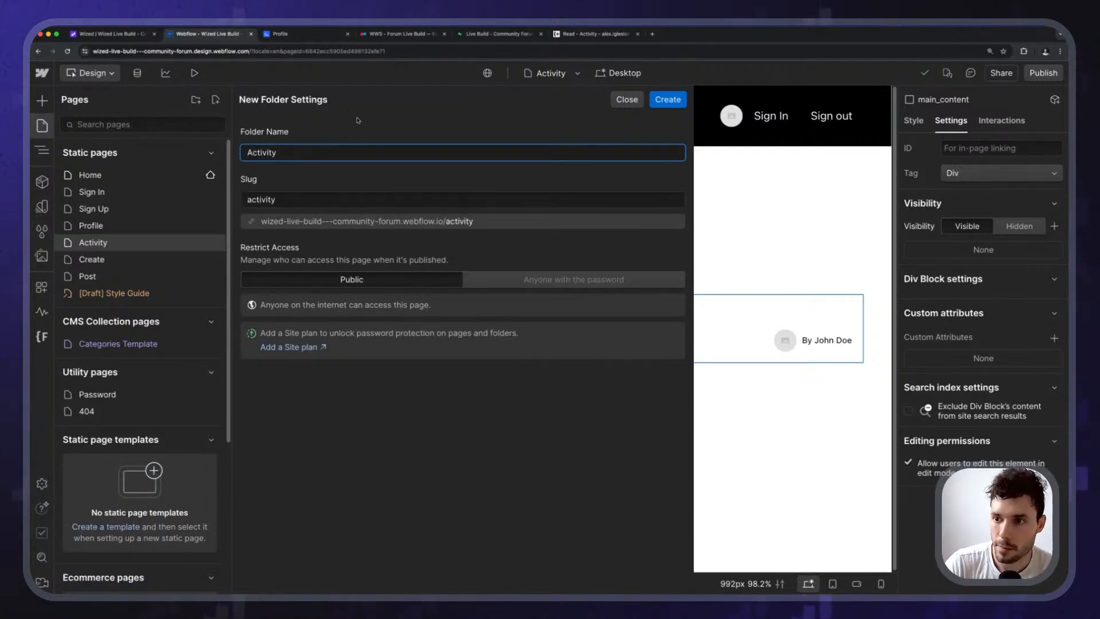
pyautogui.click(346, 223)
pyautogui.click(668, 99)
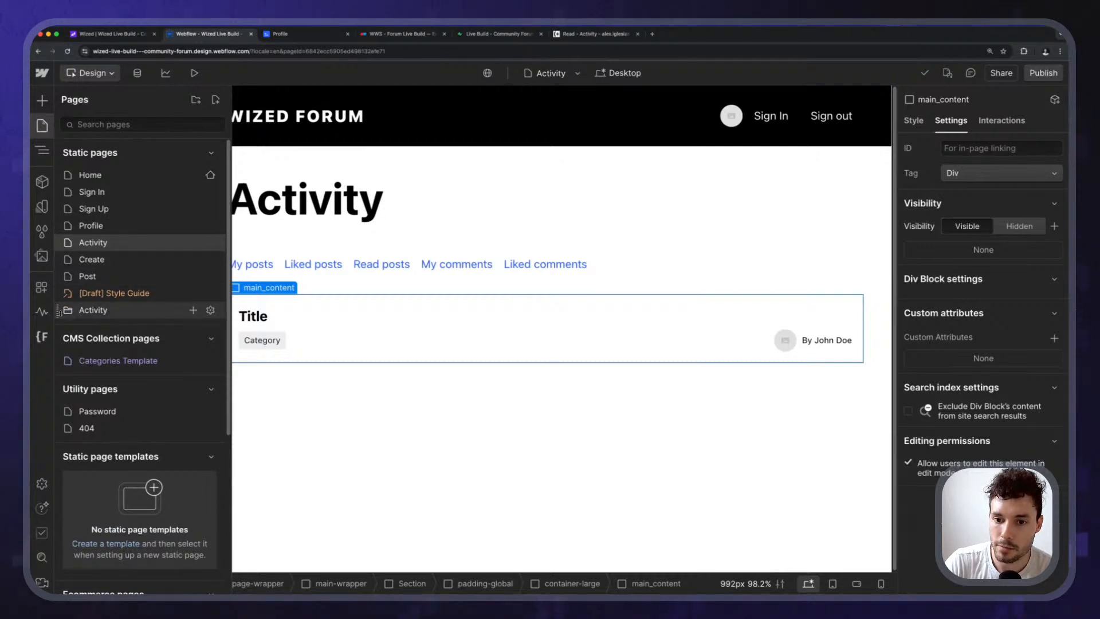
pyautogui.moveTo(59, 312); pyautogui.dragTo(86, 255)
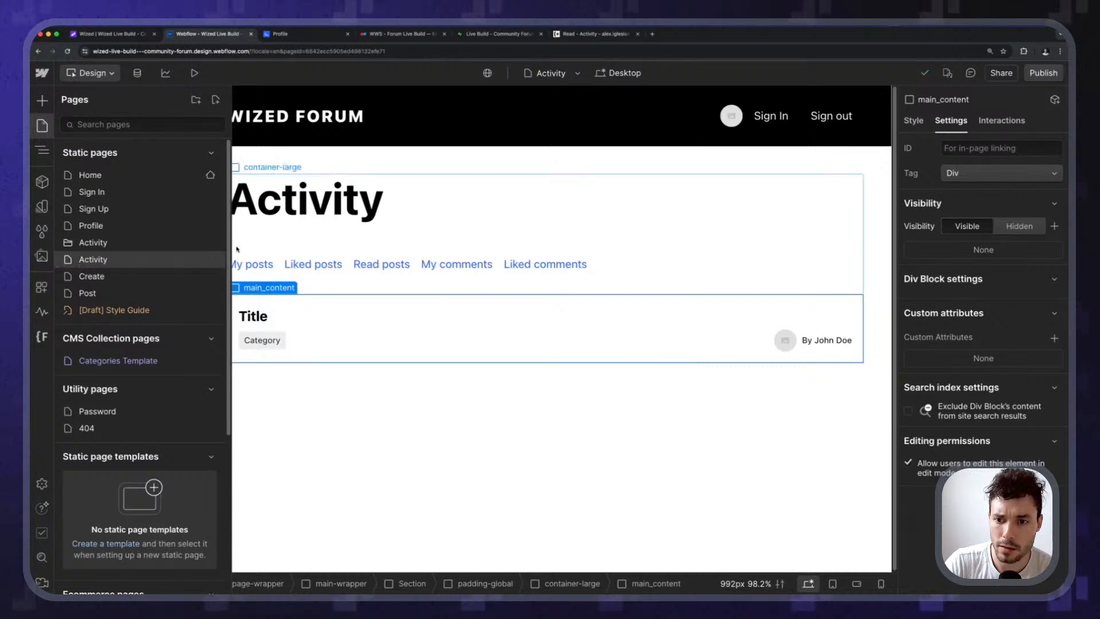
# Move the Activity page into the Activity folder, renamed my-posts with slug my-posts.
pyautogui.click(210, 259)
pyautogui.click(344, 223)
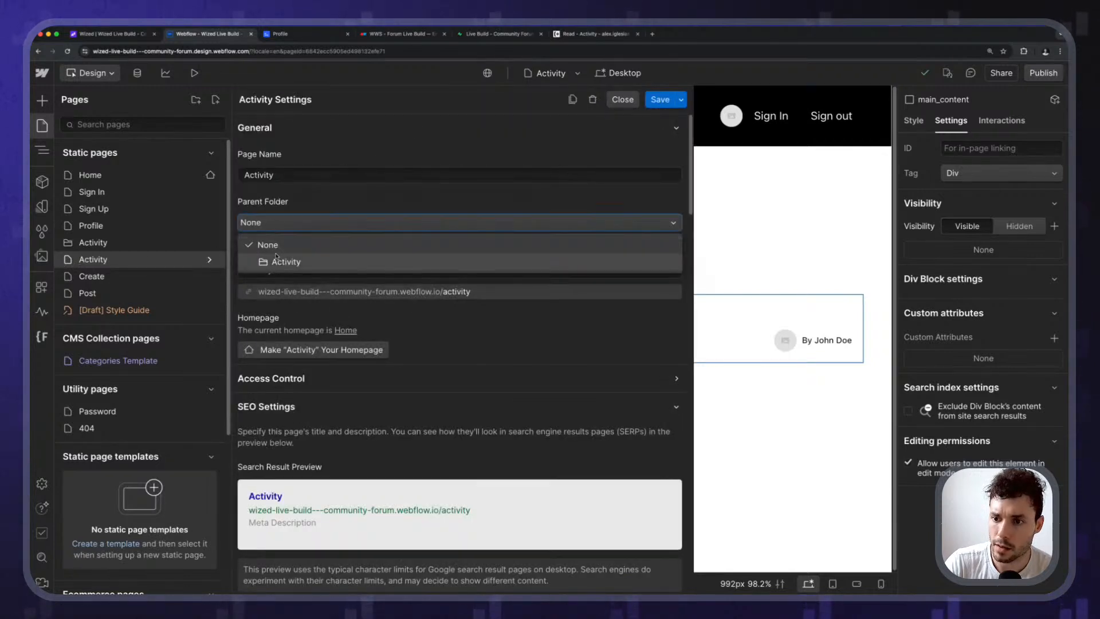
pyautogui.click(401, 256)
pyautogui.doubleClick(302, 181)
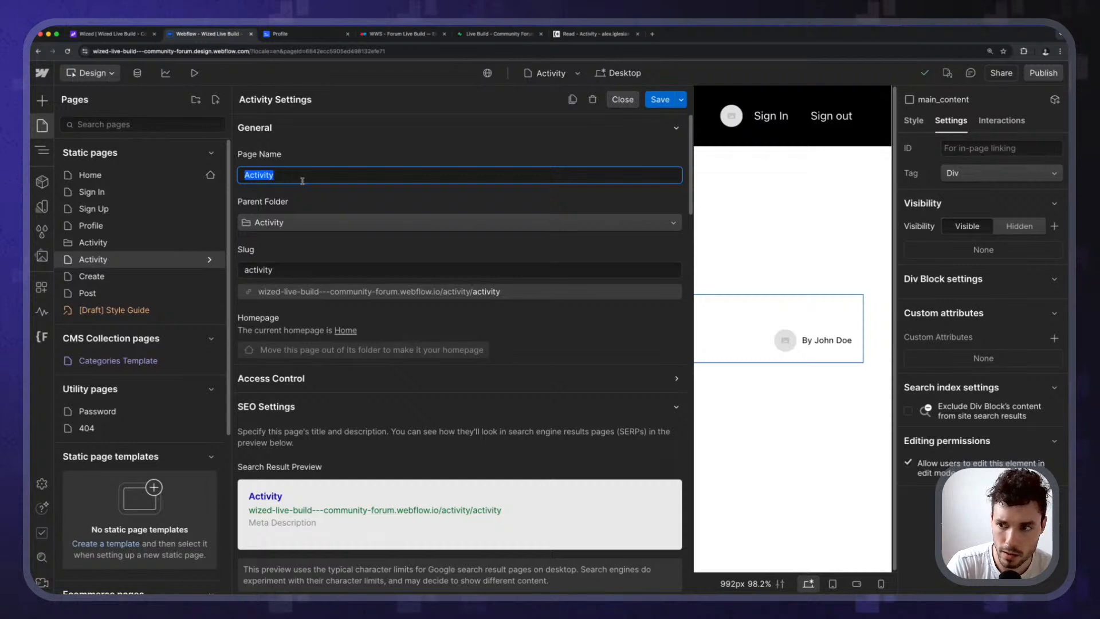
pyautogui.write('my-posts')
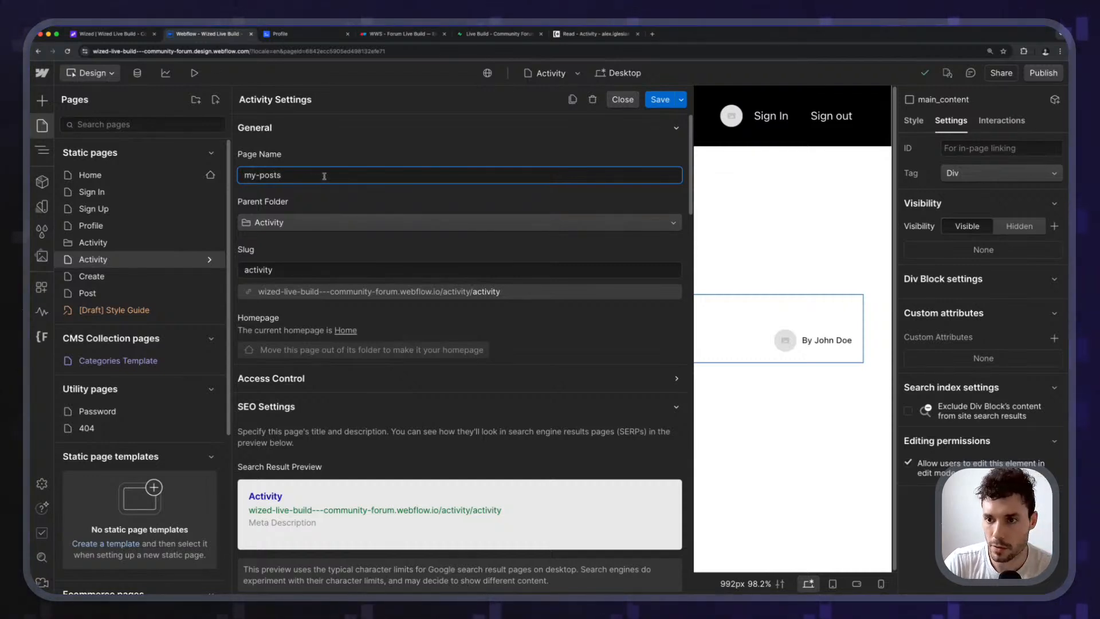
pyautogui.hotkey('ctrl', 'a')
pyautogui.hotkey('ctrl', 'c')
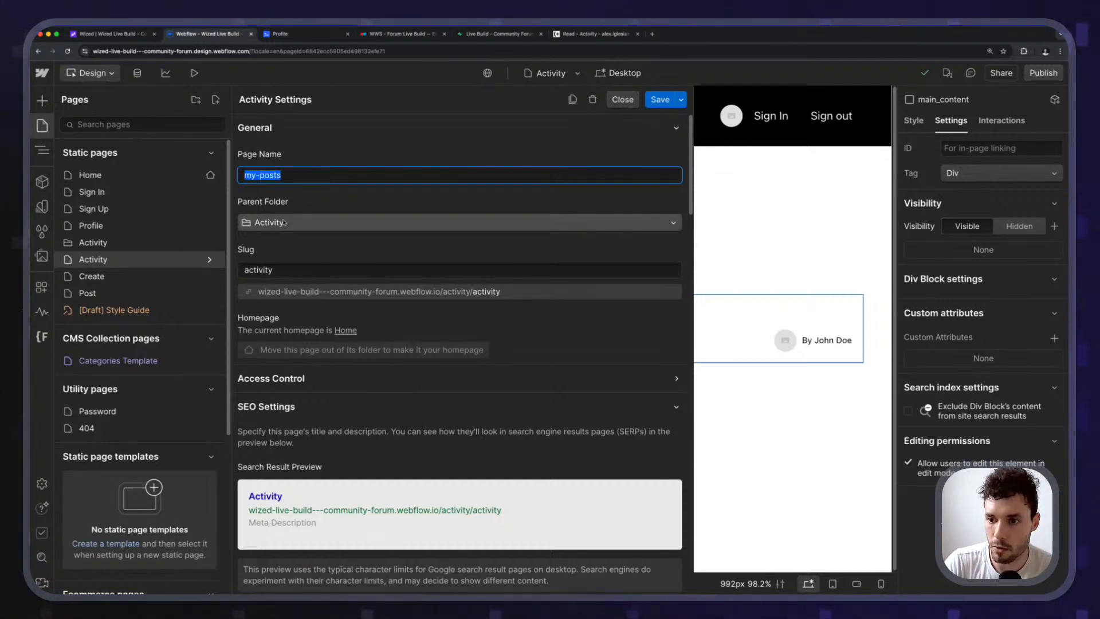
pyautogui.doubleClick(285, 269)
pyautogui.hotkey('ctrl', 'v')
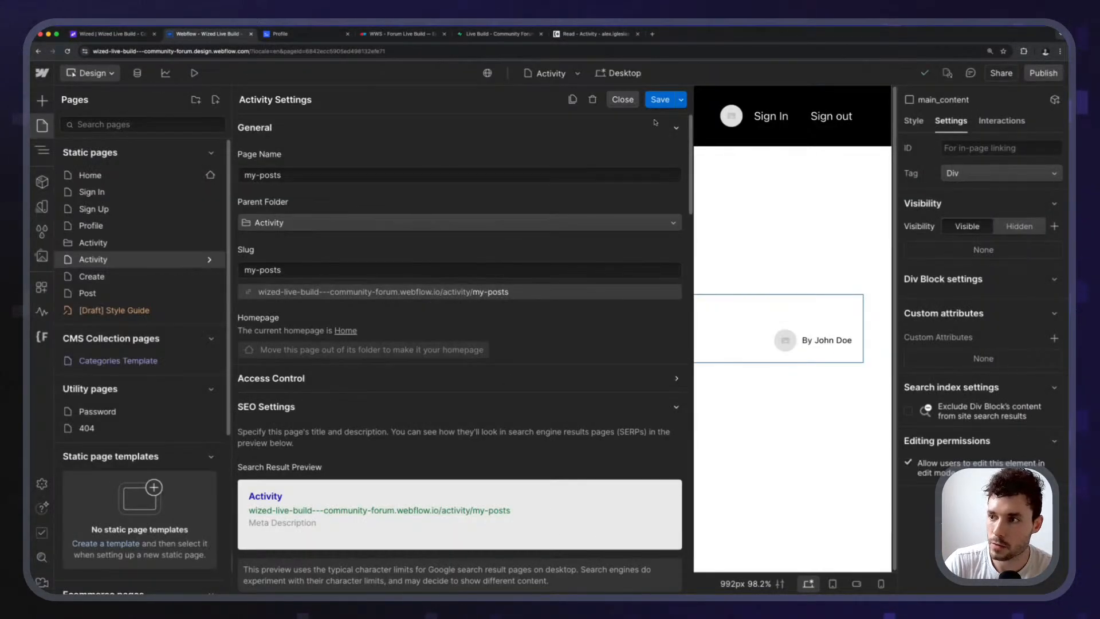
pyautogui.click(659, 102)
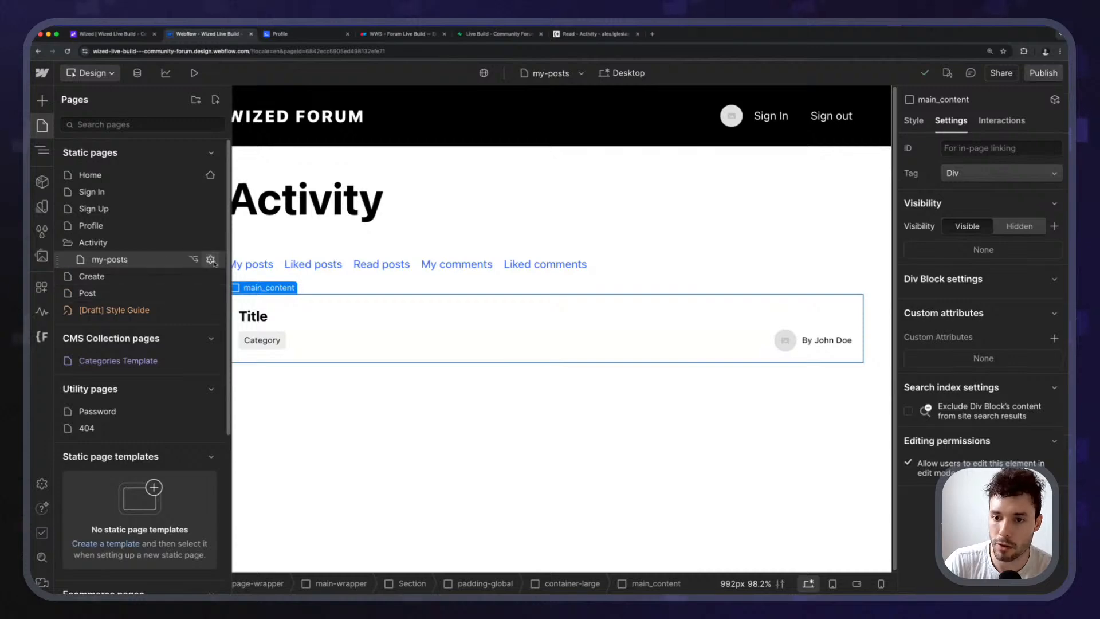
pyautogui.click(211, 260)
# Duplicate my-posts as a new page named Liked posts.
pyautogui.click(572, 99)
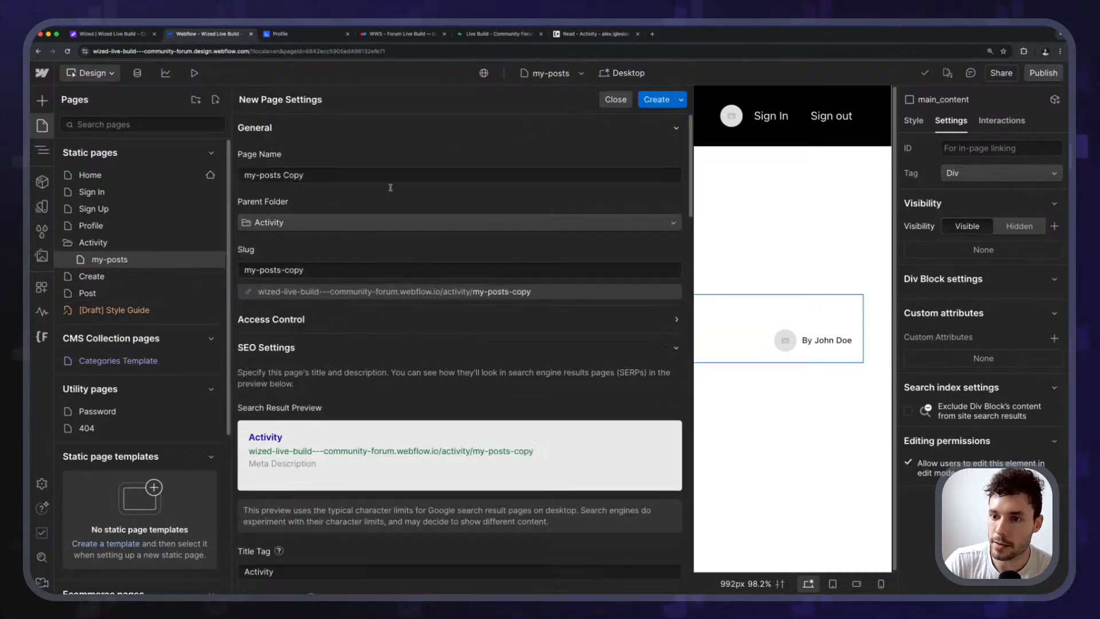
pyautogui.tripleClick(329, 175)
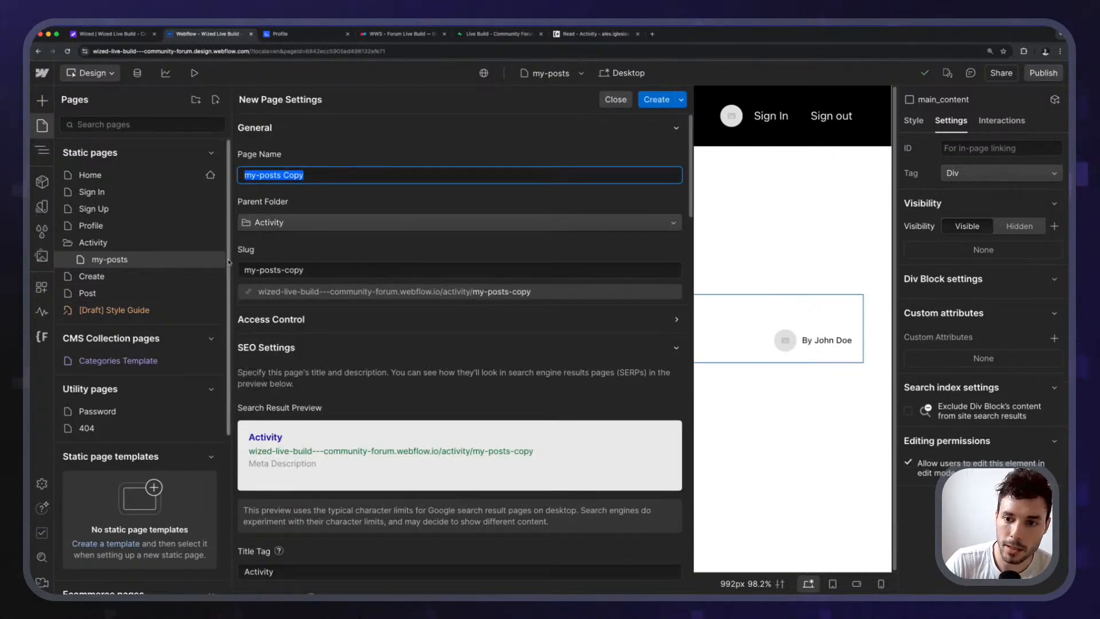
pyautogui.write('Liked posts')
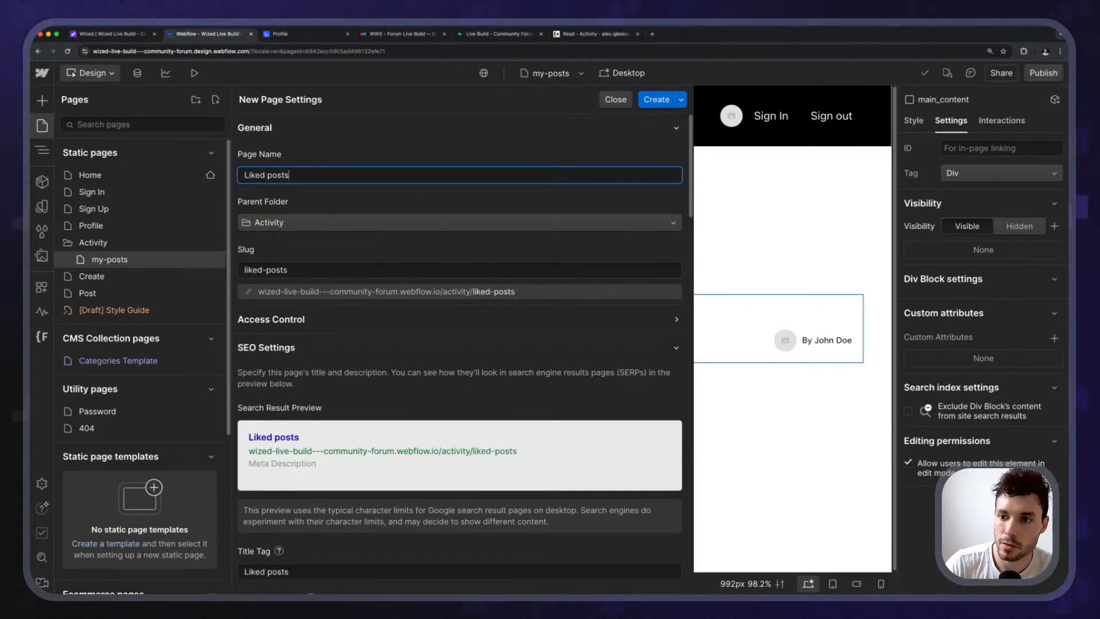
pyautogui.click(421, 150)
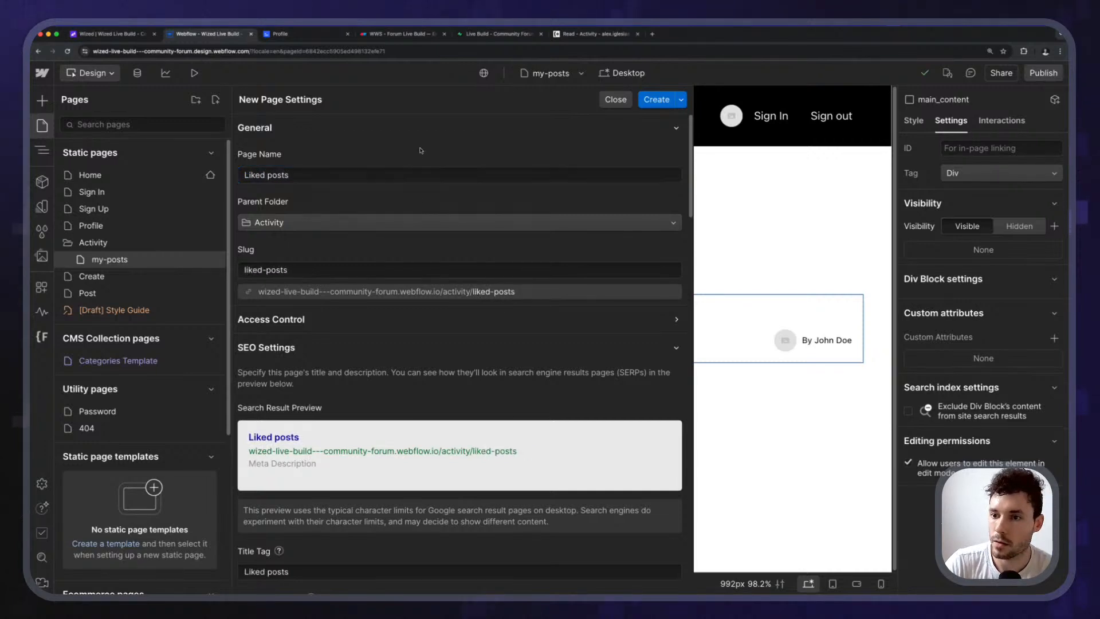
pyautogui.click(647, 106)
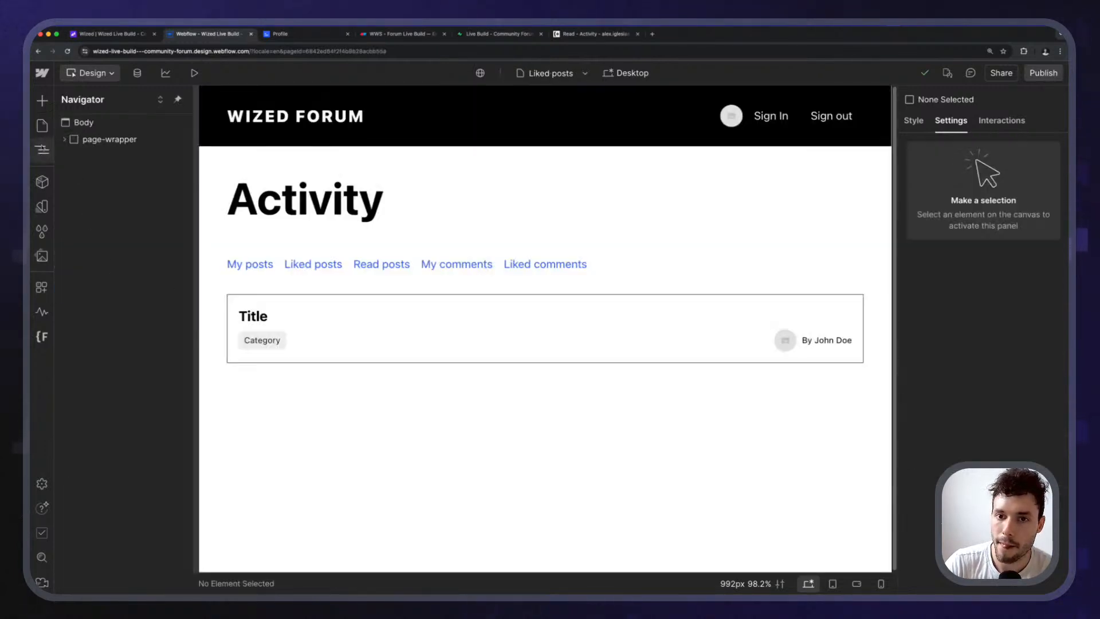
# Rename the my-posts page to My posts.
pyautogui.click(42, 125)
pyautogui.click(209, 259)
pyautogui.doubleClick(338, 175)
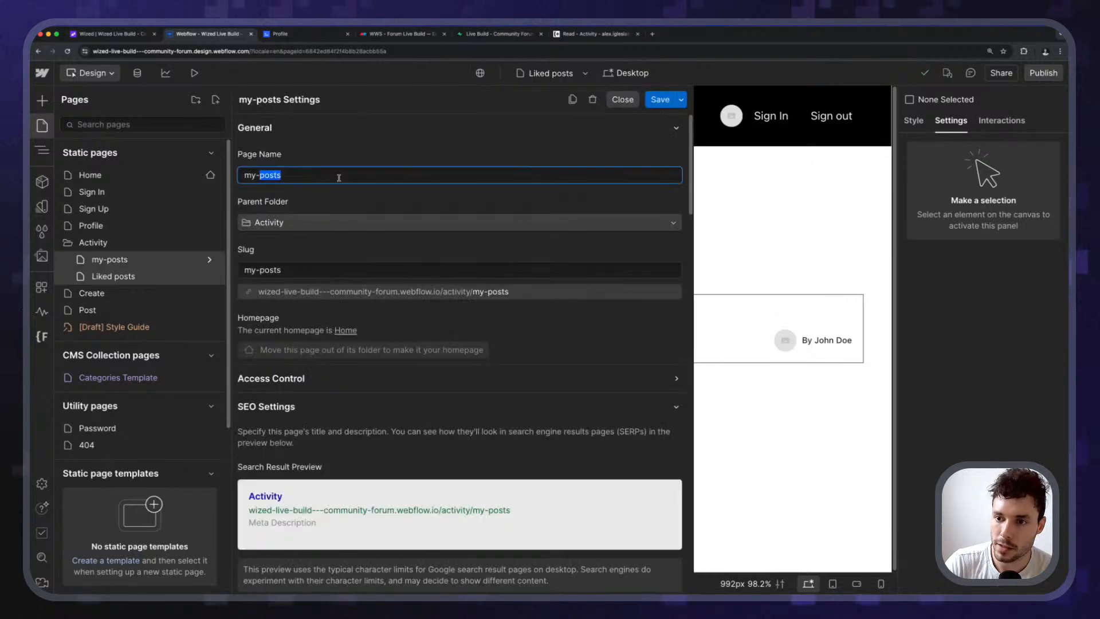
pyautogui.write('My P')
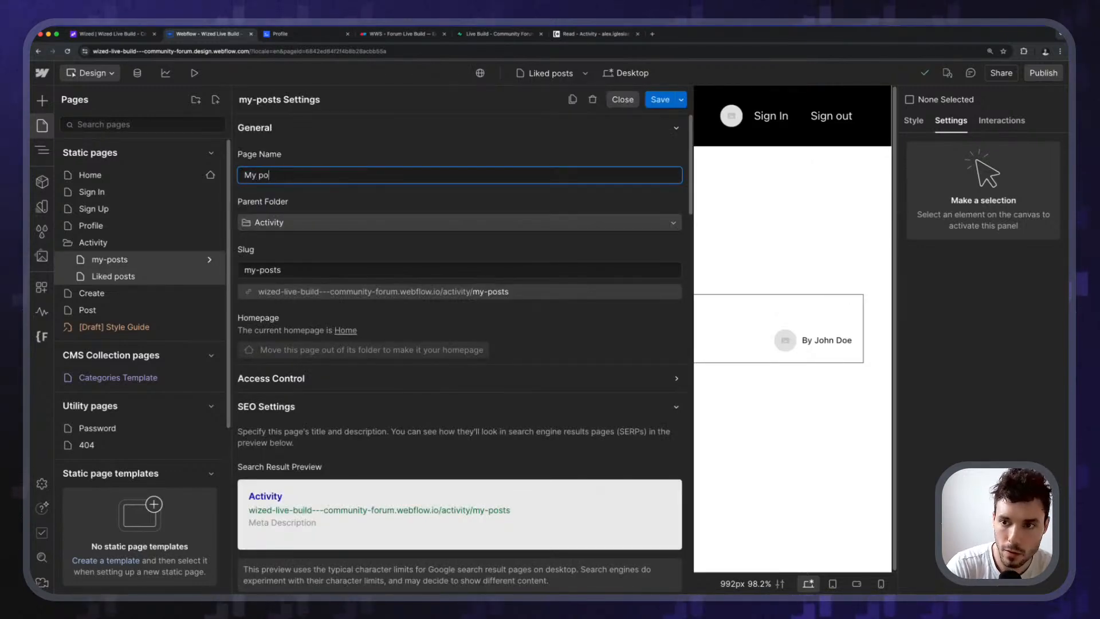
pyautogui.click(621, 100)
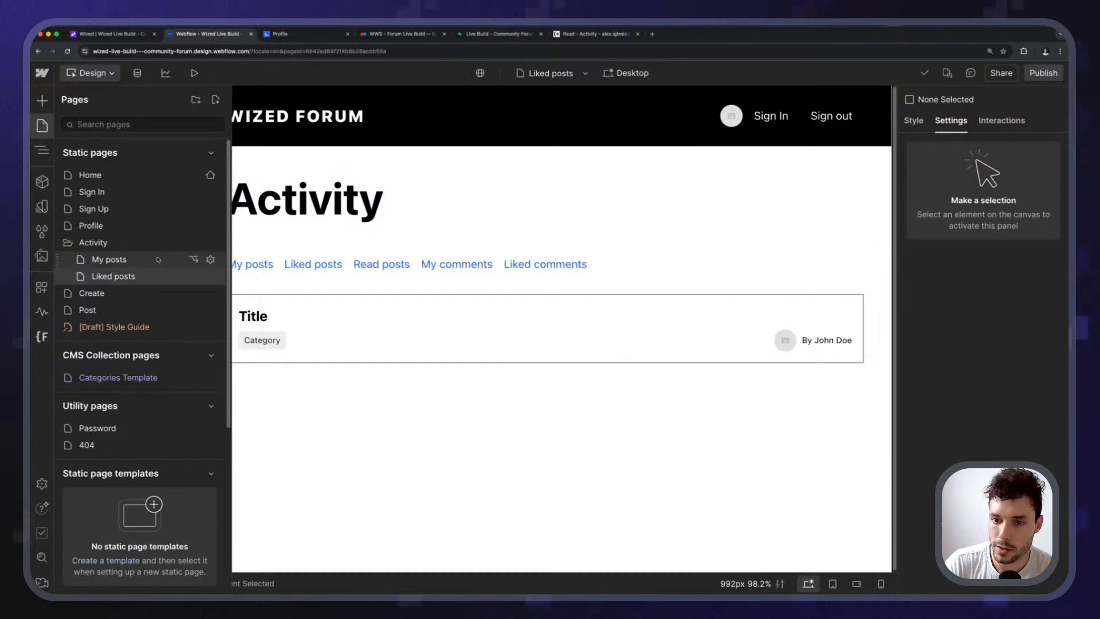
# Duplicate Liked posts as a new page named Read posts.
pyautogui.click(210, 277)
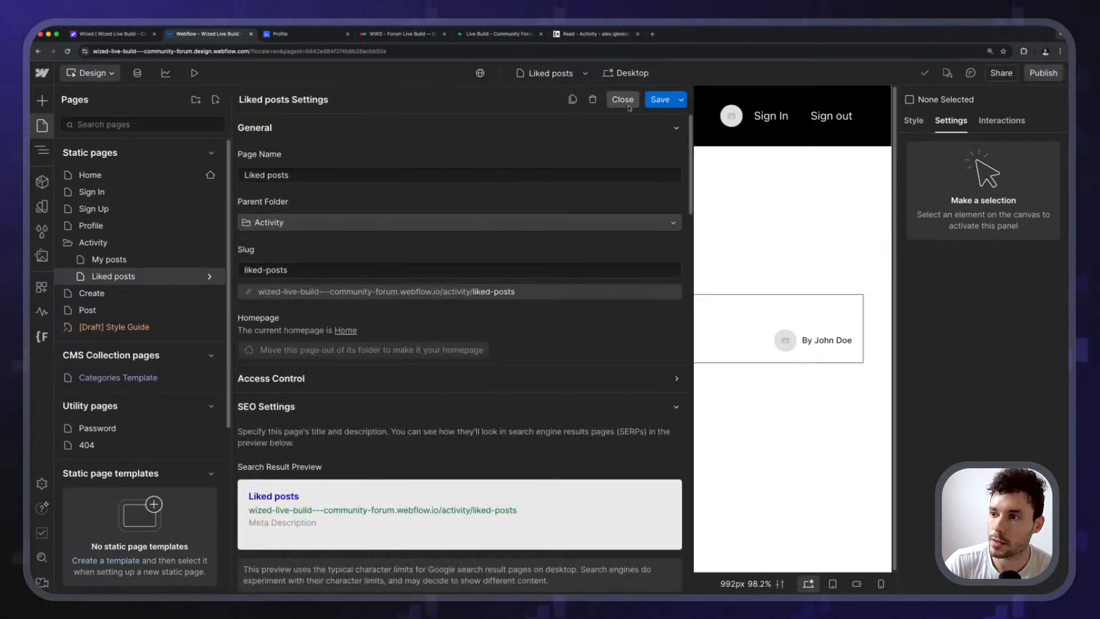
pyautogui.click(572, 104)
pyautogui.tripleClick(338, 174)
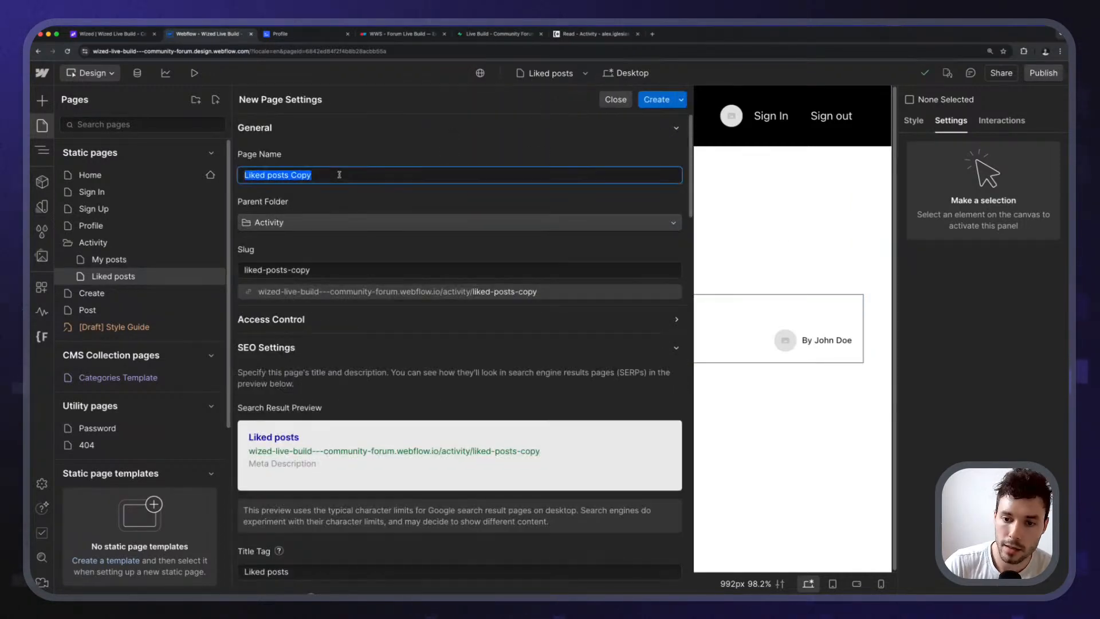
pyautogui.write('Read posts')
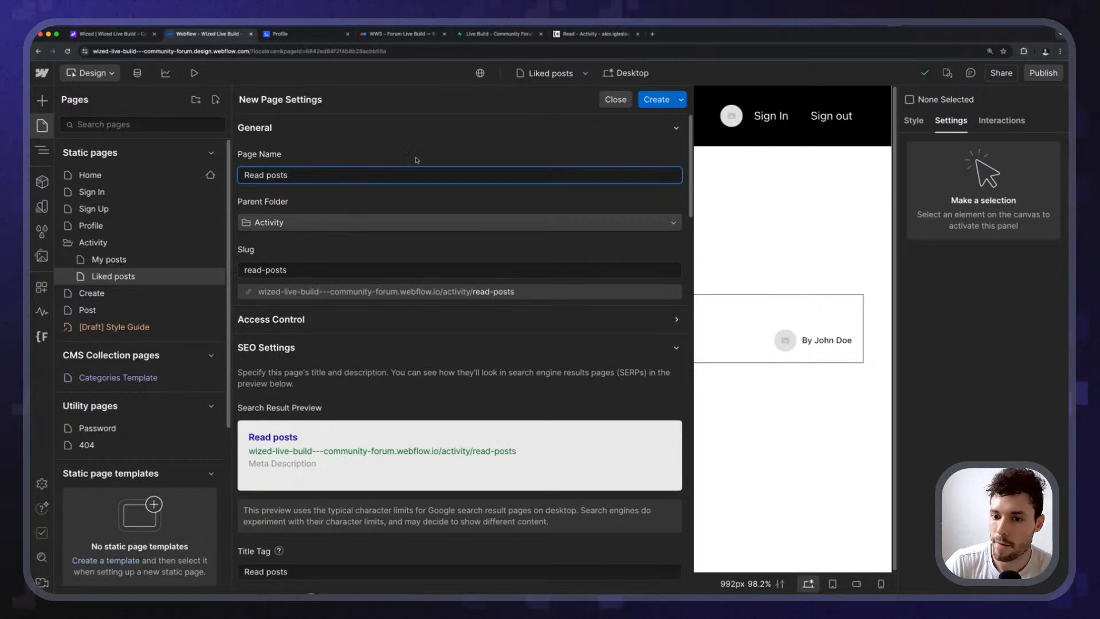
pyautogui.click(431, 131)
pyautogui.click(653, 103)
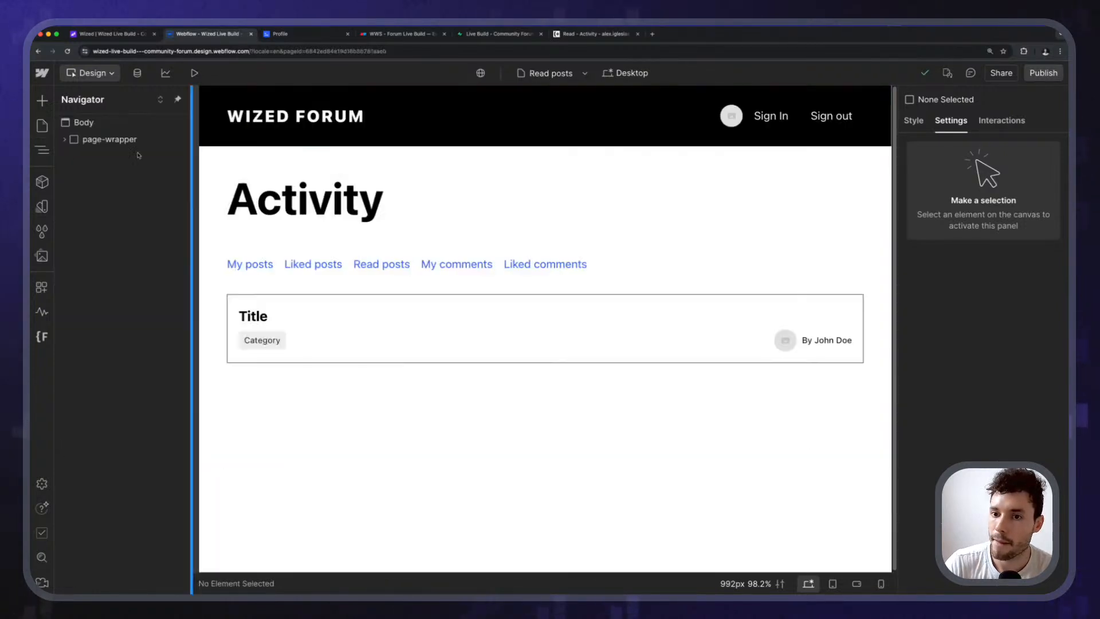
# Duplicate Read posts as a new page named My comments.
pyautogui.click(41, 132)
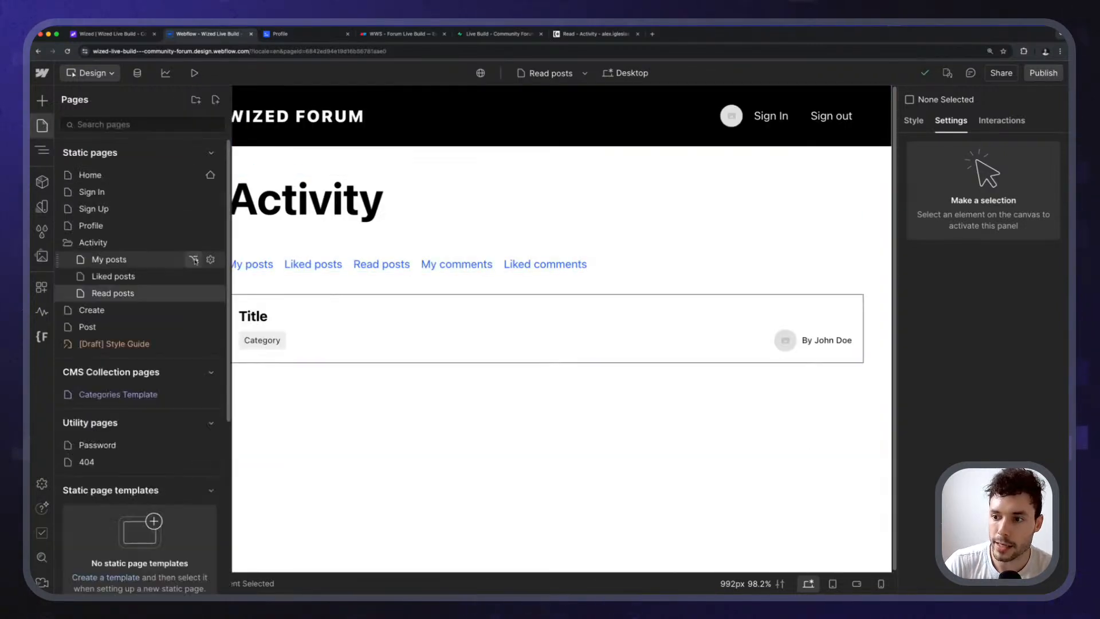
pyautogui.click(211, 293)
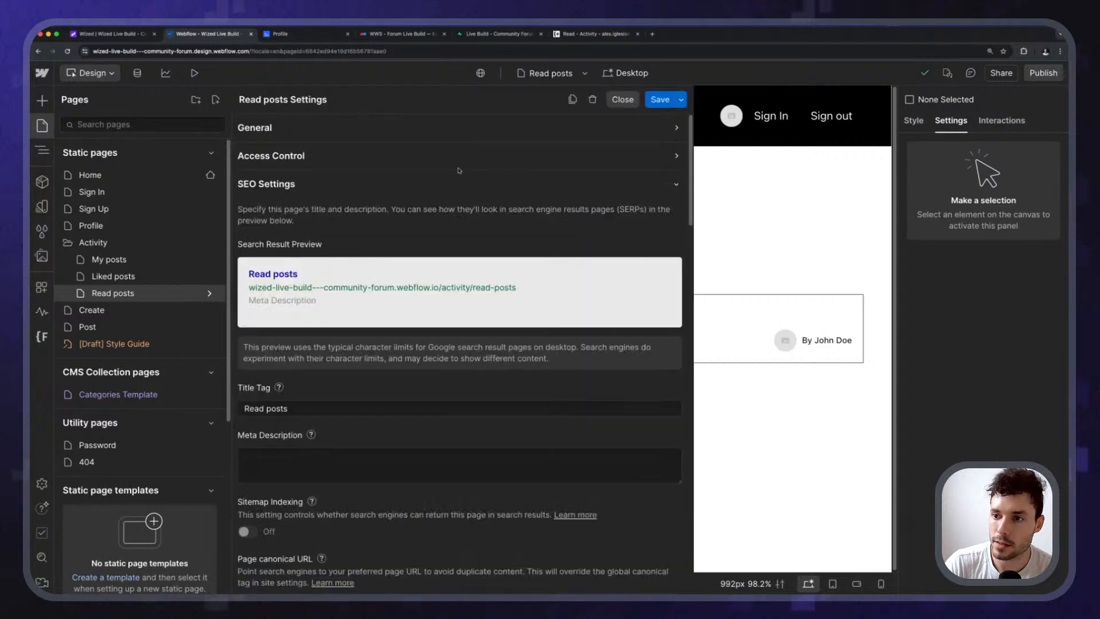
pyautogui.click(573, 100)
pyautogui.write('My comments')
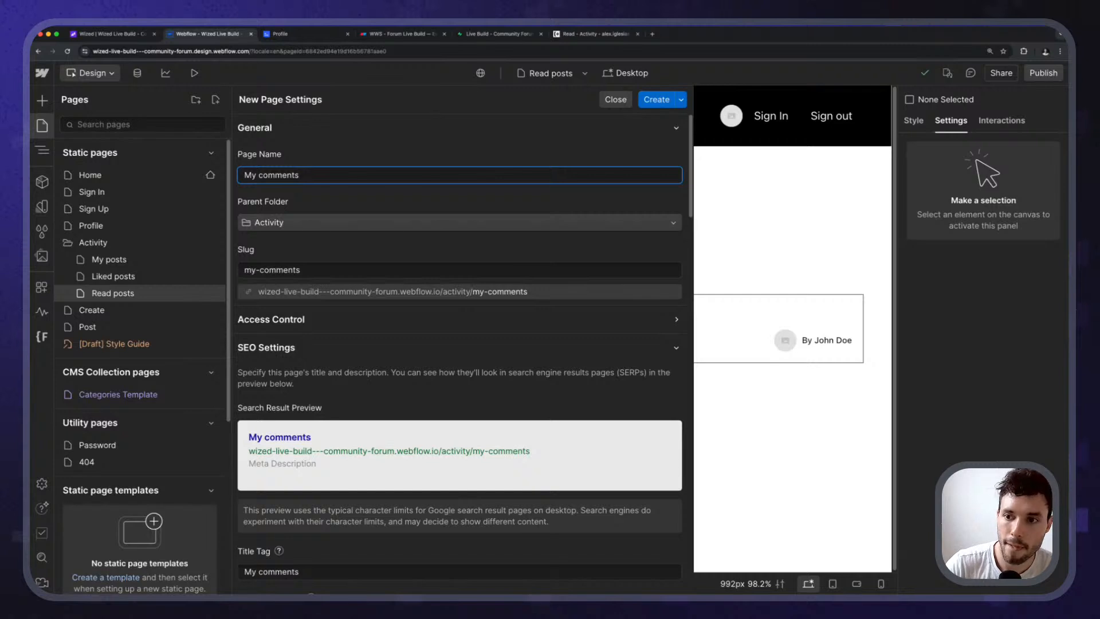
pyautogui.press('Return')
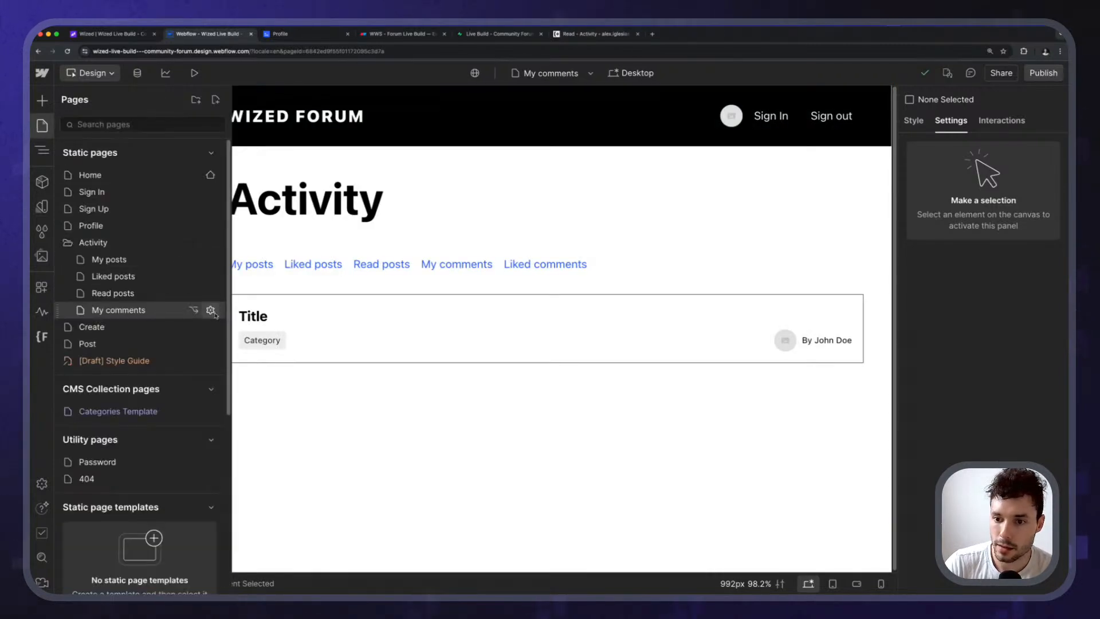
# Duplicate My comments as a new page named Liked comments.
pyautogui.click(210, 310)
pyautogui.click(573, 100)
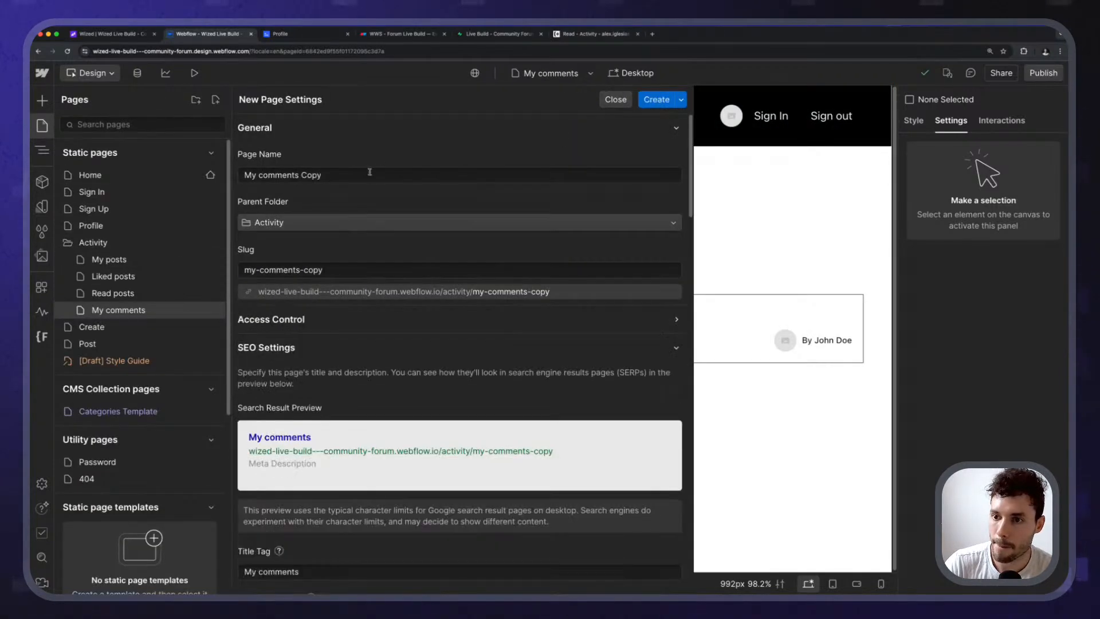
pyautogui.tripleClick(368, 175)
pyautogui.write('Liked ')
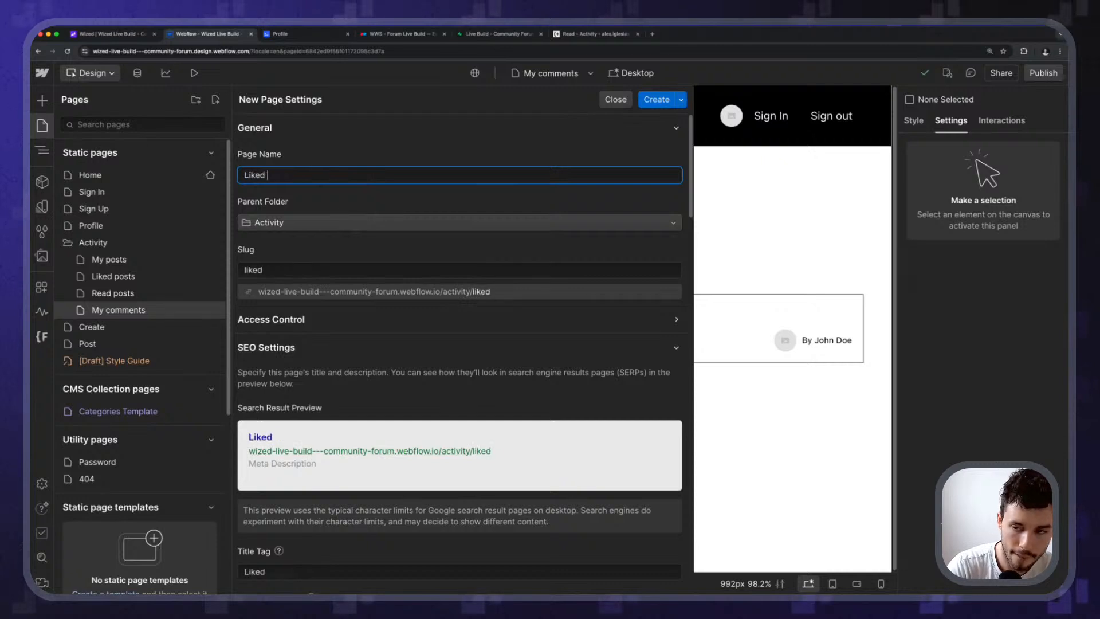
pyautogui.write('comments')
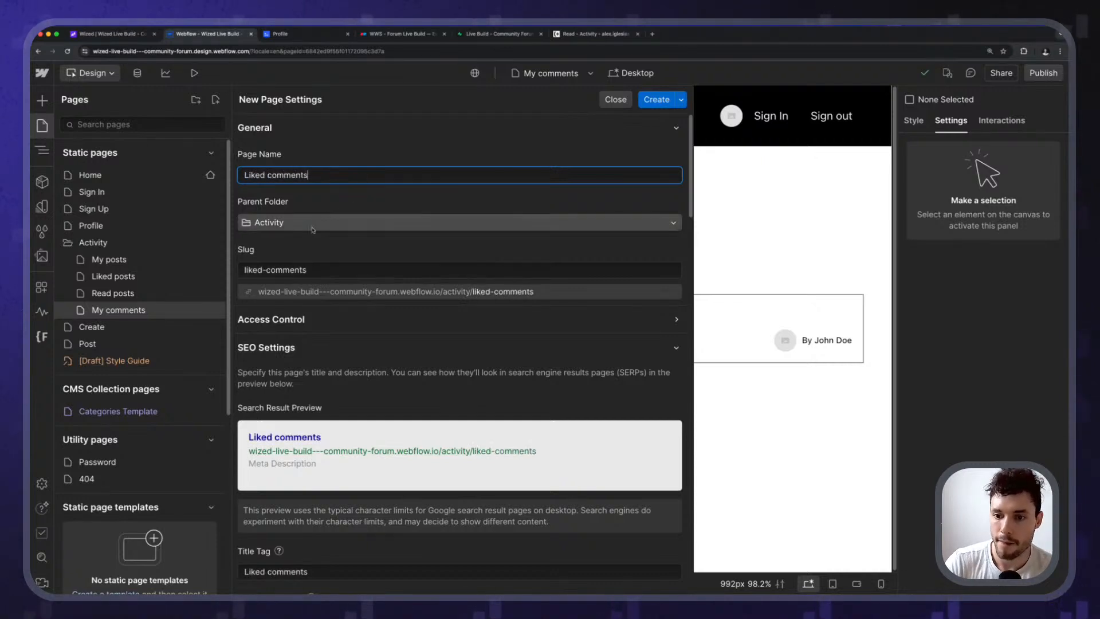
pyautogui.press('Return')
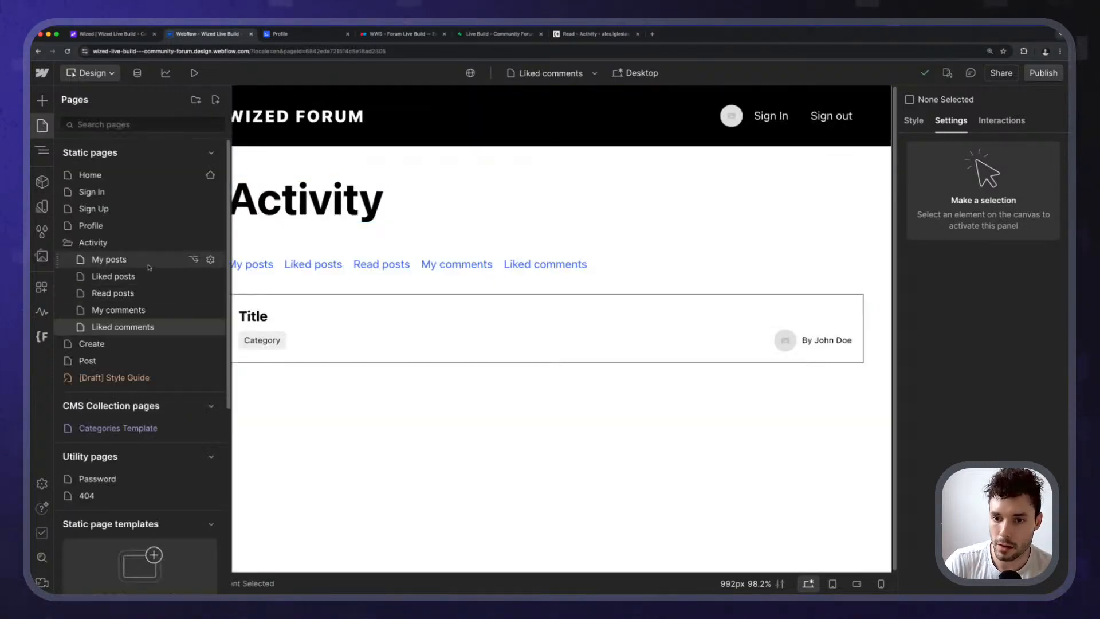
pyautogui.click(189, 259)
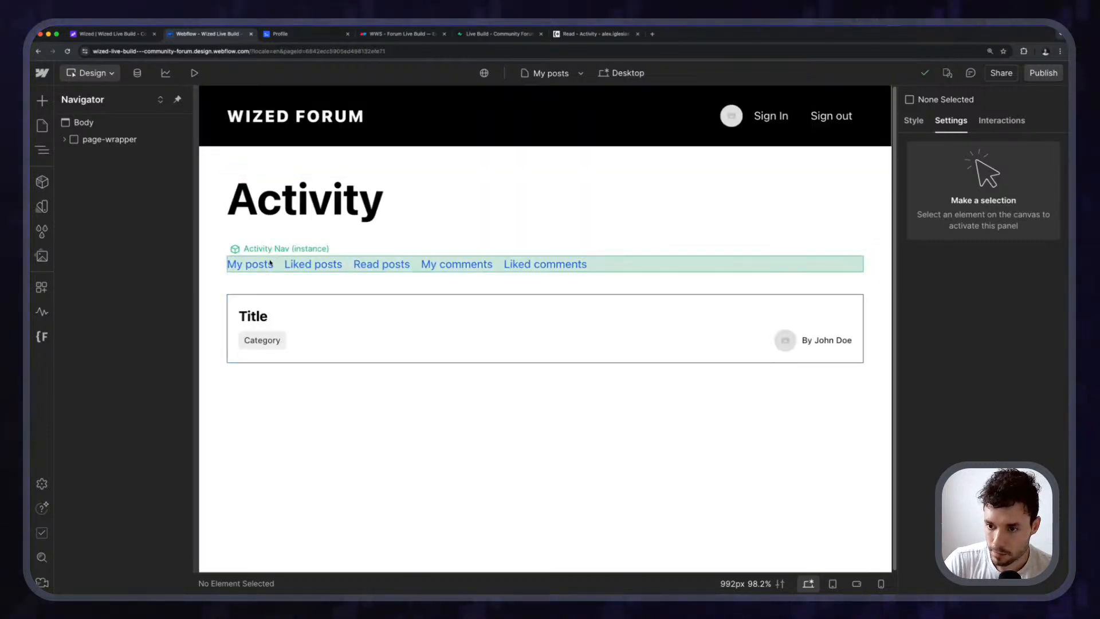
# Inside the Activity Nav component, link the My posts item to the My posts page.
pyautogui.click(270, 268)
pyautogui.doubleClick(272, 268)
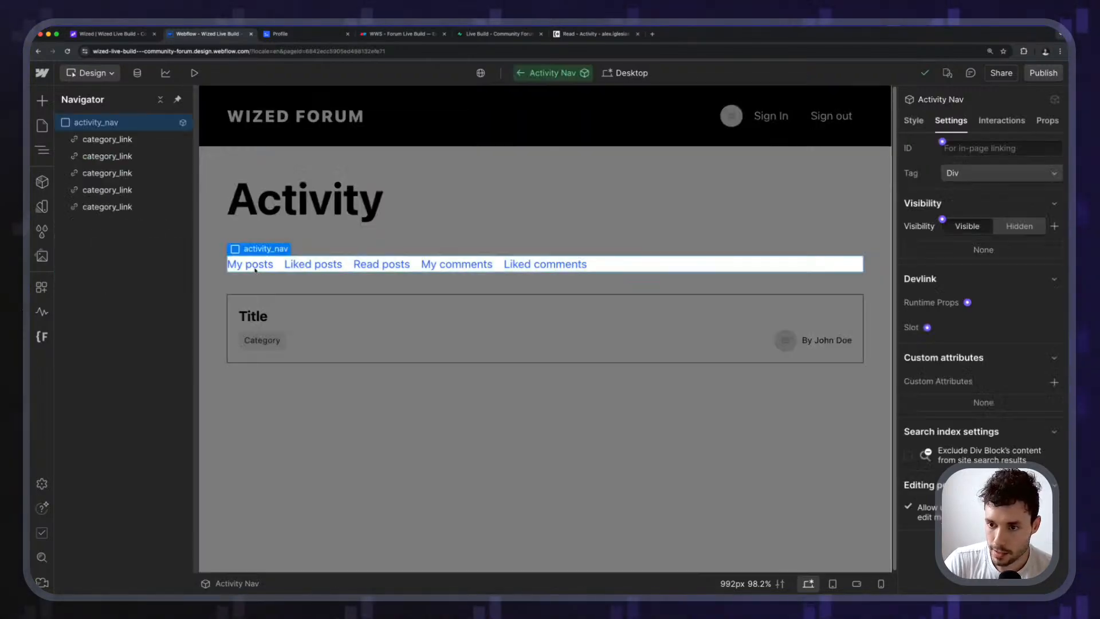
pyautogui.click(271, 267)
pyautogui.click(303, 249)
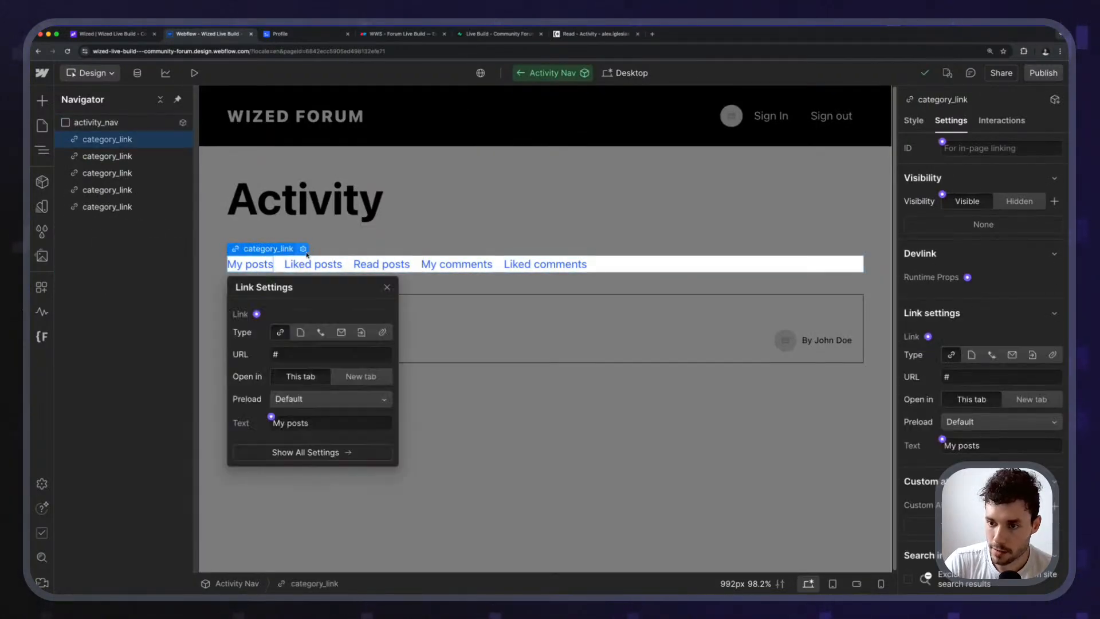
pyautogui.click(301, 332)
pyautogui.click(312, 355)
pyautogui.click(341, 441)
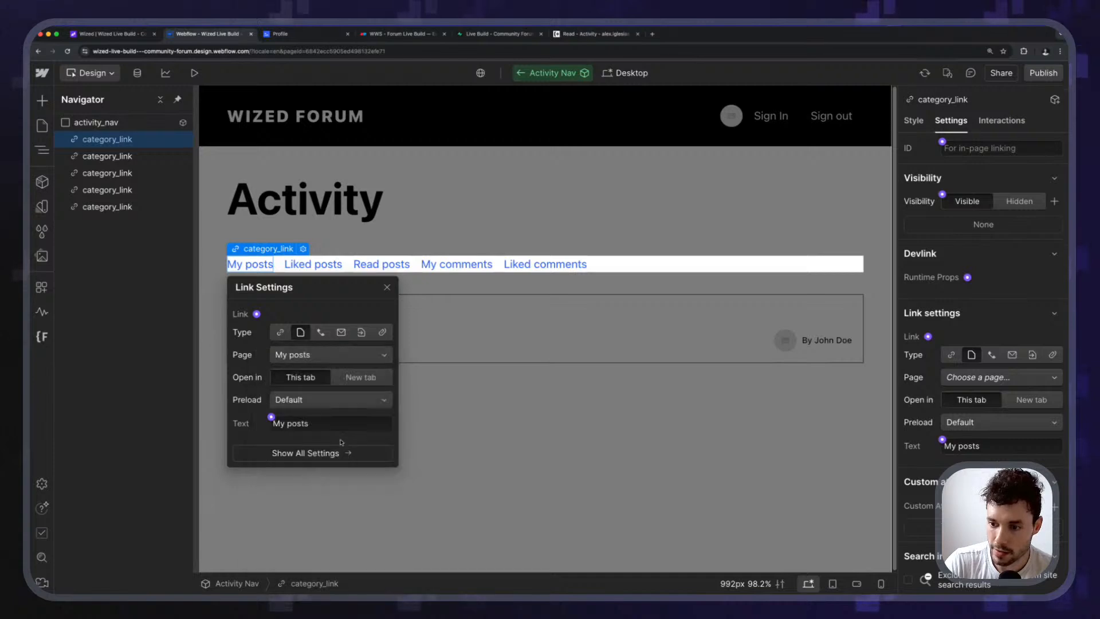
# Link the Liked posts nav item to the Liked posts page.
pyautogui.click(313, 264)
pyautogui.click(359, 249)
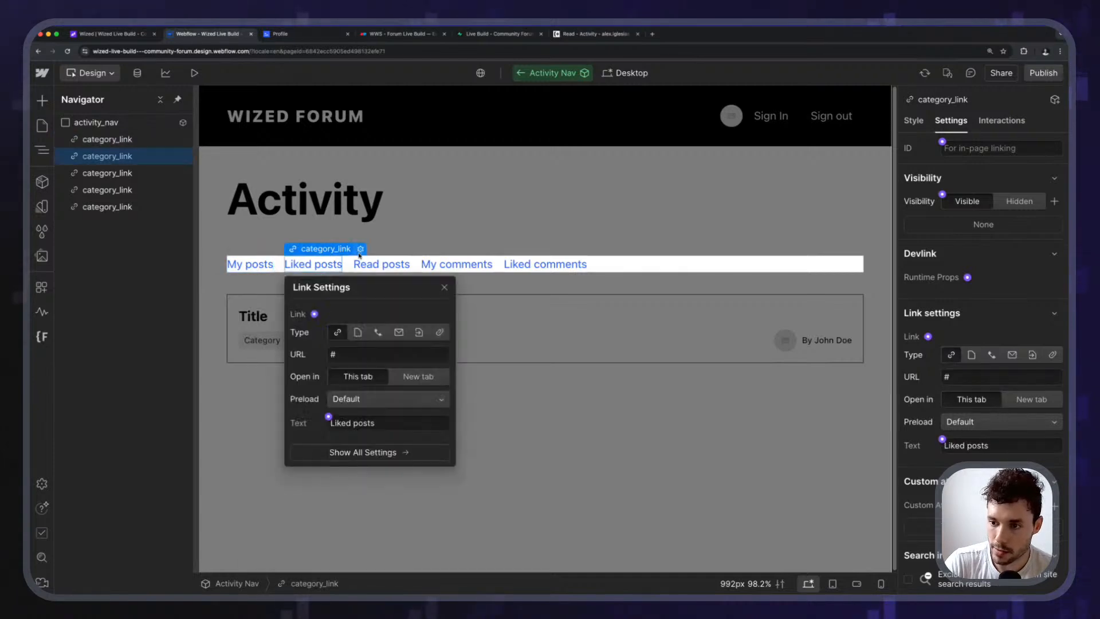
pyautogui.click(358, 332)
pyautogui.click(366, 354)
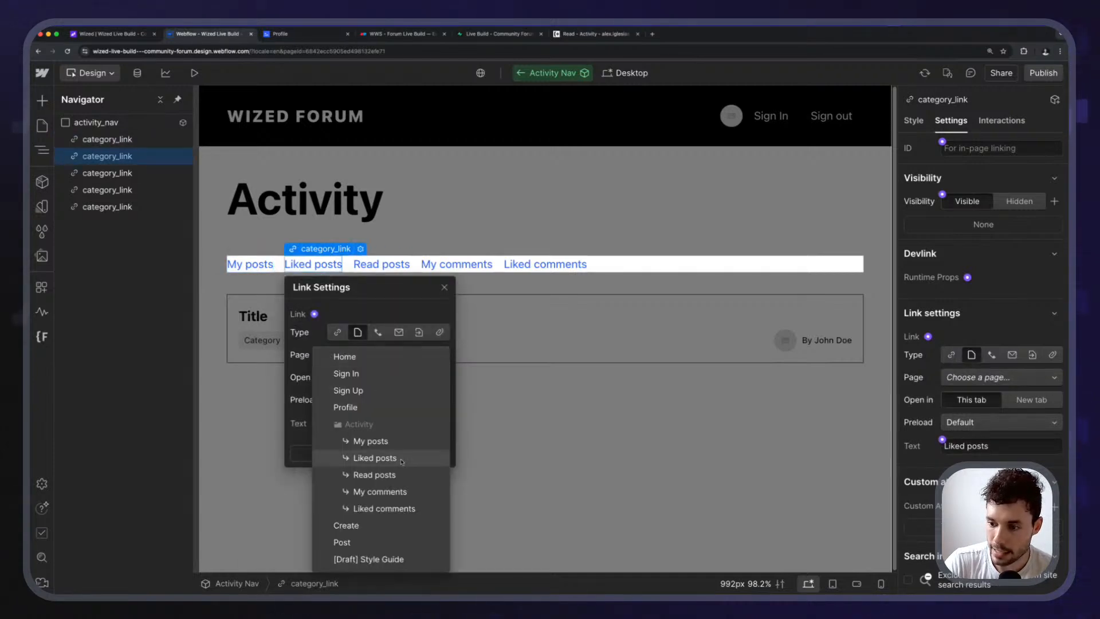
pyautogui.click(367, 457)
pyautogui.press('Escape')
pyautogui.press('Escape')
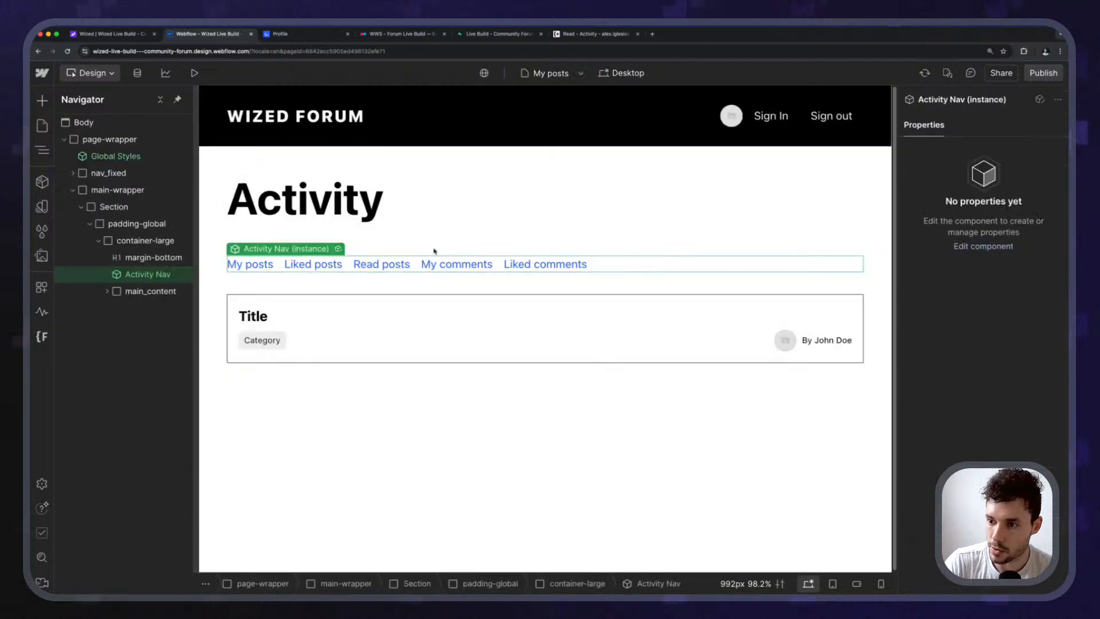
# Link the Read posts nav item to the Read posts page.
pyautogui.doubleClick(394, 262)
pyautogui.click(394, 264)
pyautogui.click(430, 249)
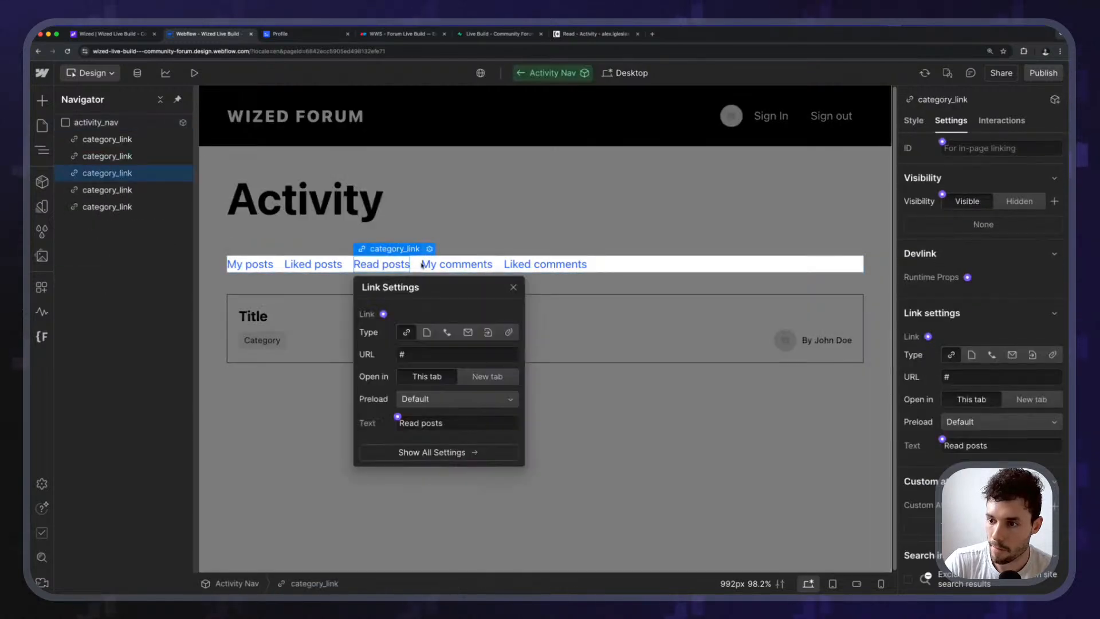
pyautogui.click(426, 332)
pyautogui.click(447, 355)
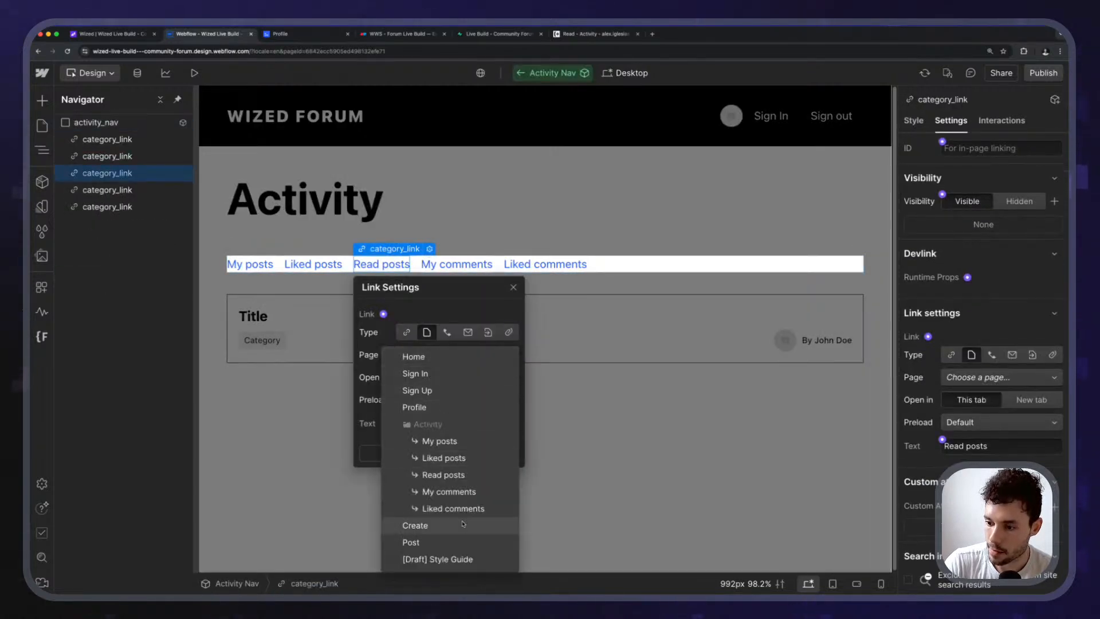
pyautogui.click(460, 480)
# Link the My comments nav item to the My comments page.
pyautogui.click(464, 270)
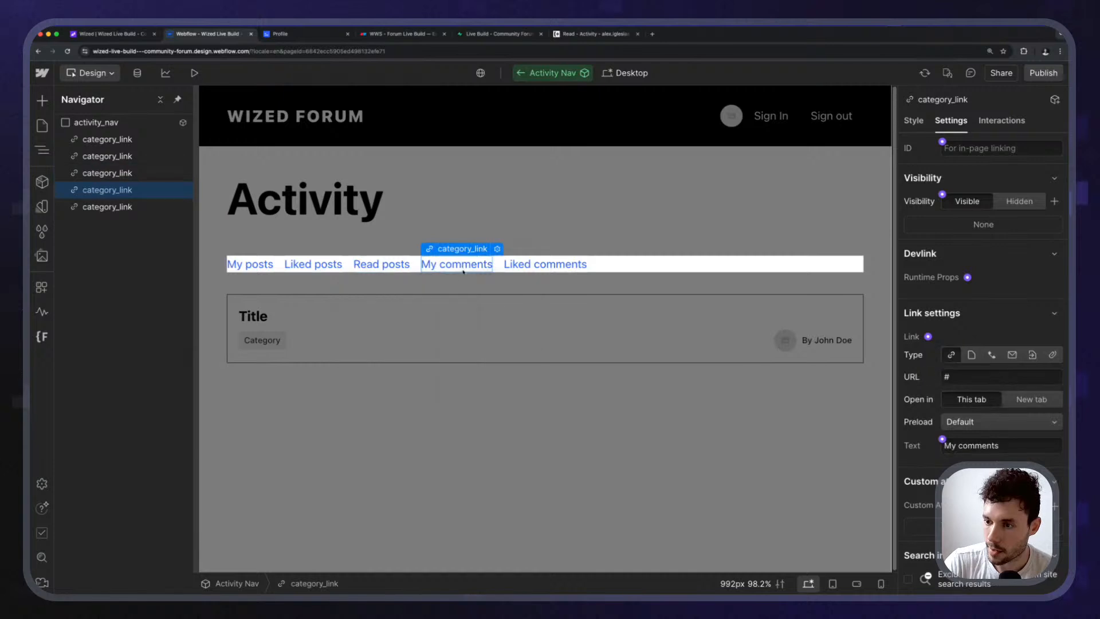
pyautogui.click(497, 250)
pyautogui.click(497, 332)
pyautogui.click(522, 355)
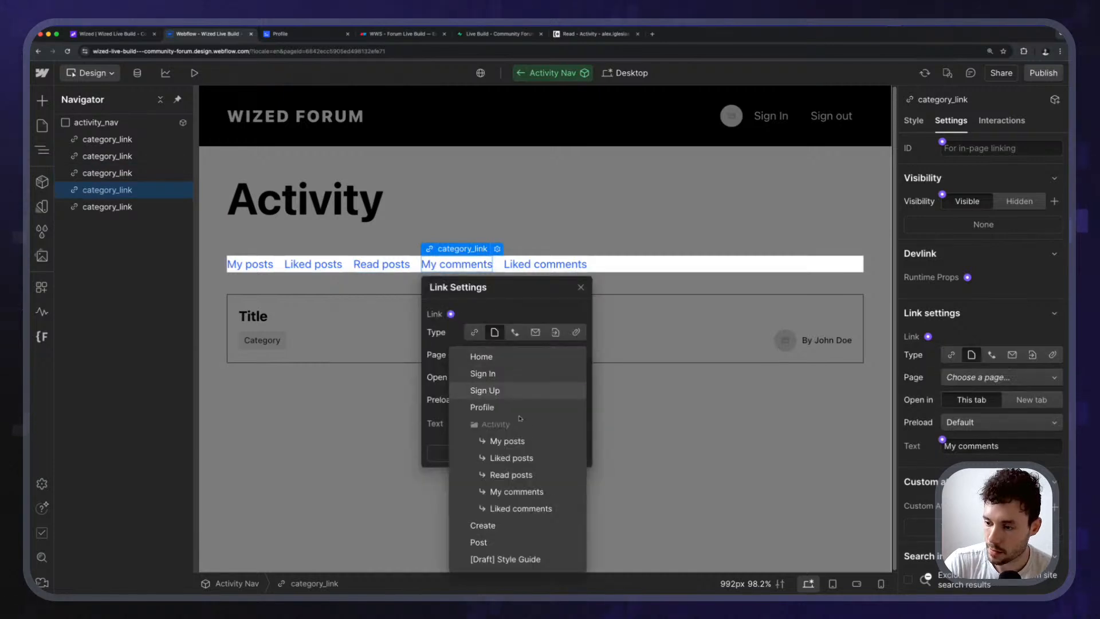
pyautogui.click(504, 491)
# Link the Liked comments nav item to the Liked comments page.
pyautogui.click(541, 265)
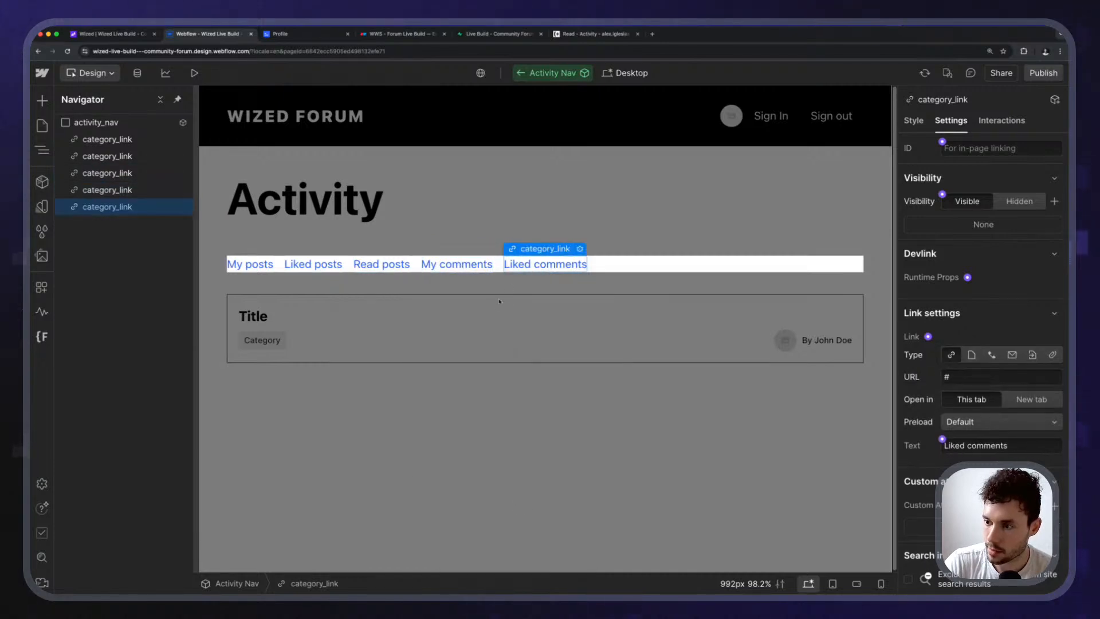
pyautogui.click(580, 249)
pyautogui.click(589, 332)
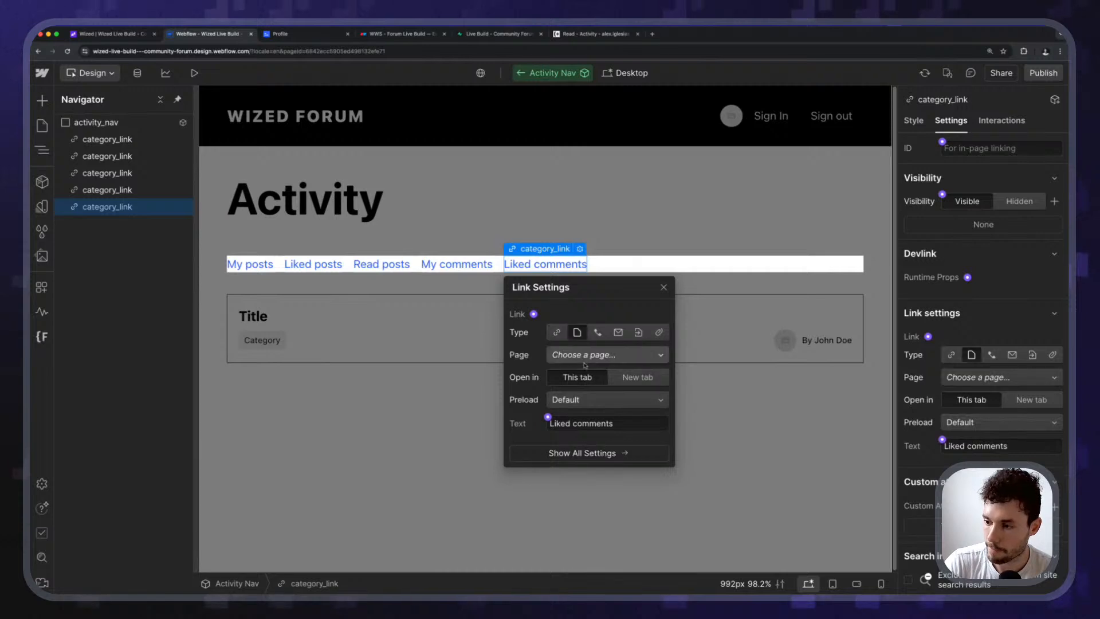
pyautogui.click(585, 361)
pyautogui.click(606, 508)
pyautogui.click(443, 425)
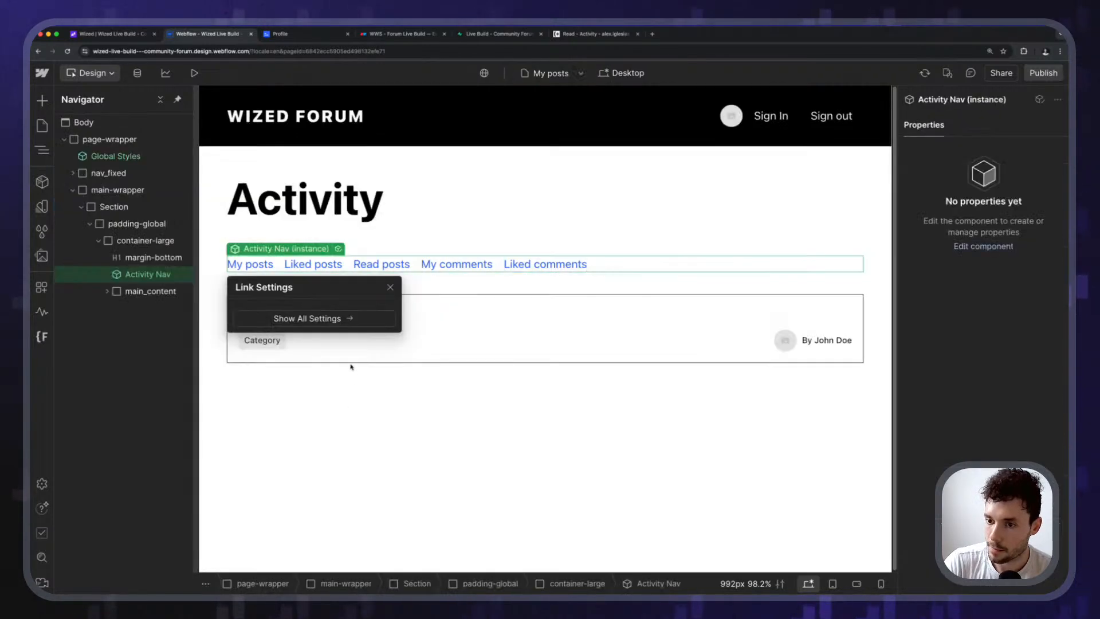
pyautogui.click(350, 396)
# Preview the site and follow each of the five Activity nav links.
pyautogui.click(195, 73)
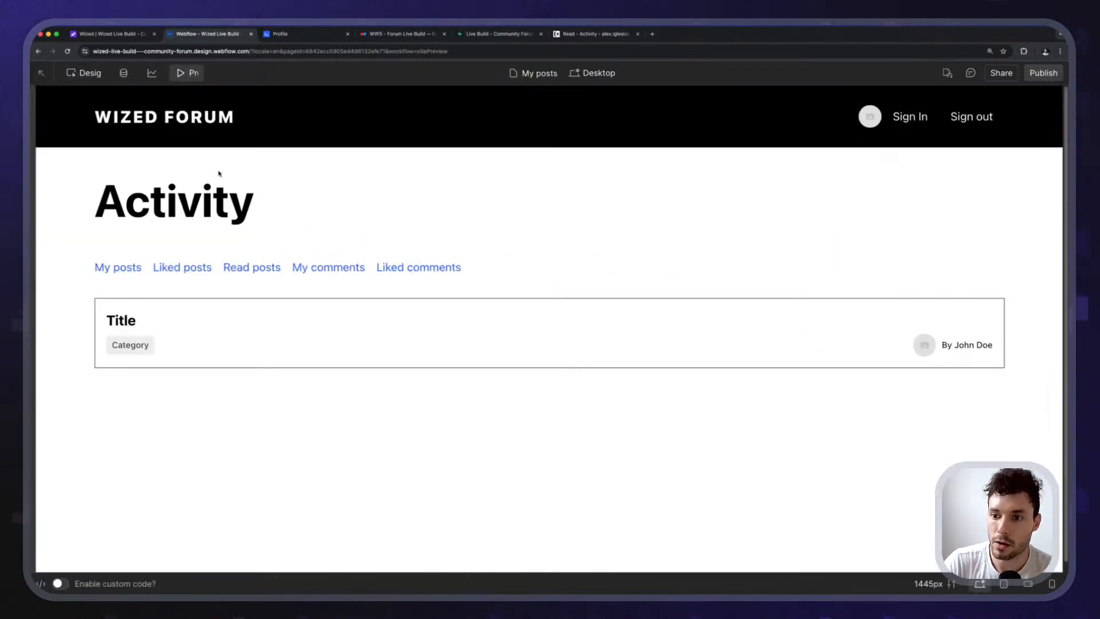
pyautogui.click(200, 267)
pyautogui.click(258, 272)
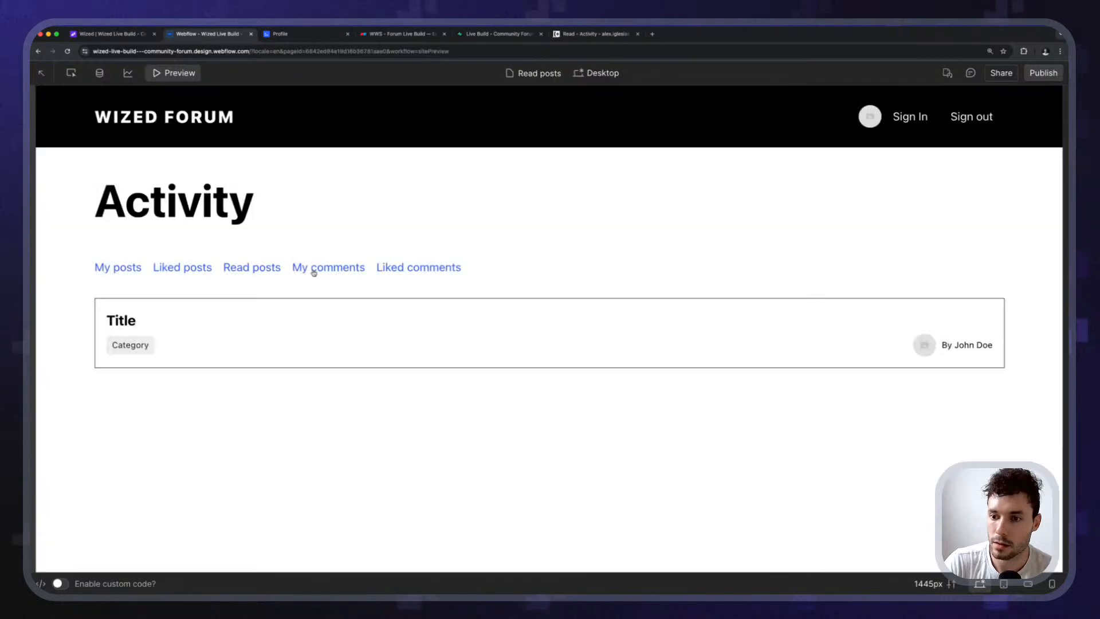
pyautogui.click(339, 272)
pyautogui.click(404, 271)
pyautogui.click(140, 272)
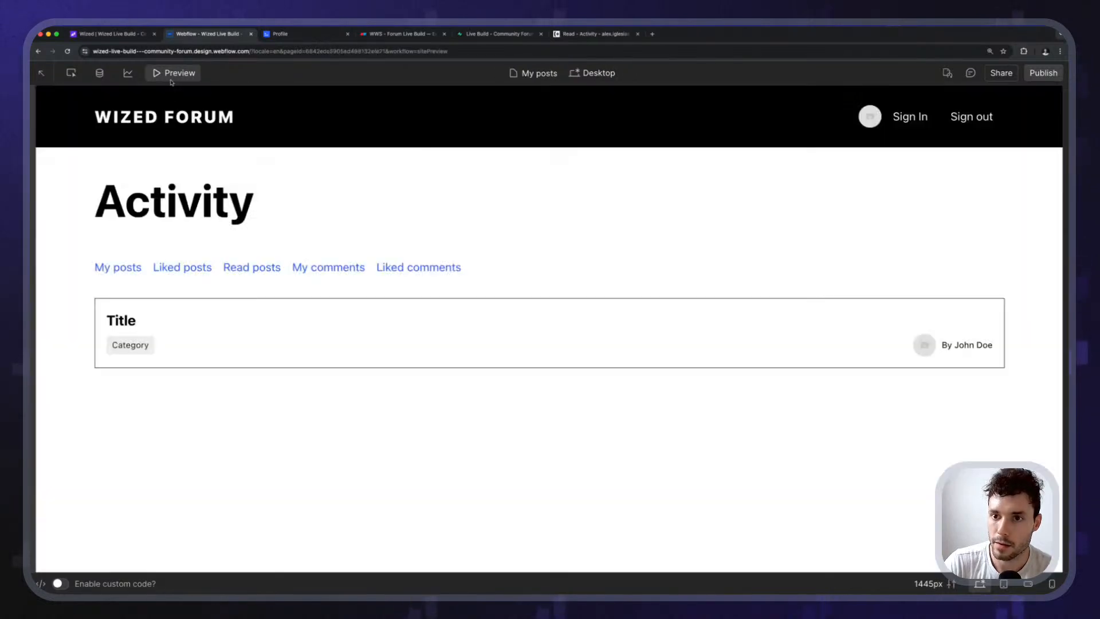
pyautogui.press('super+shift+p')
pyautogui.click(249, 267)
# Set the My posts category_link's Current-state Typography Decor to underline.
pyautogui.doubleClick(248, 267)
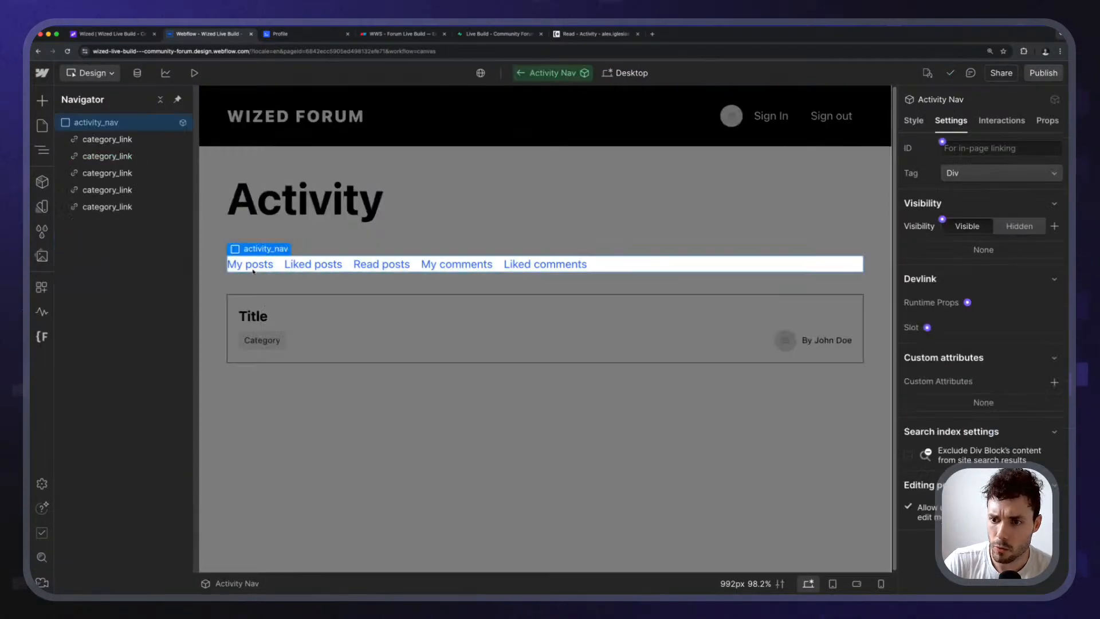
pyautogui.click(248, 267)
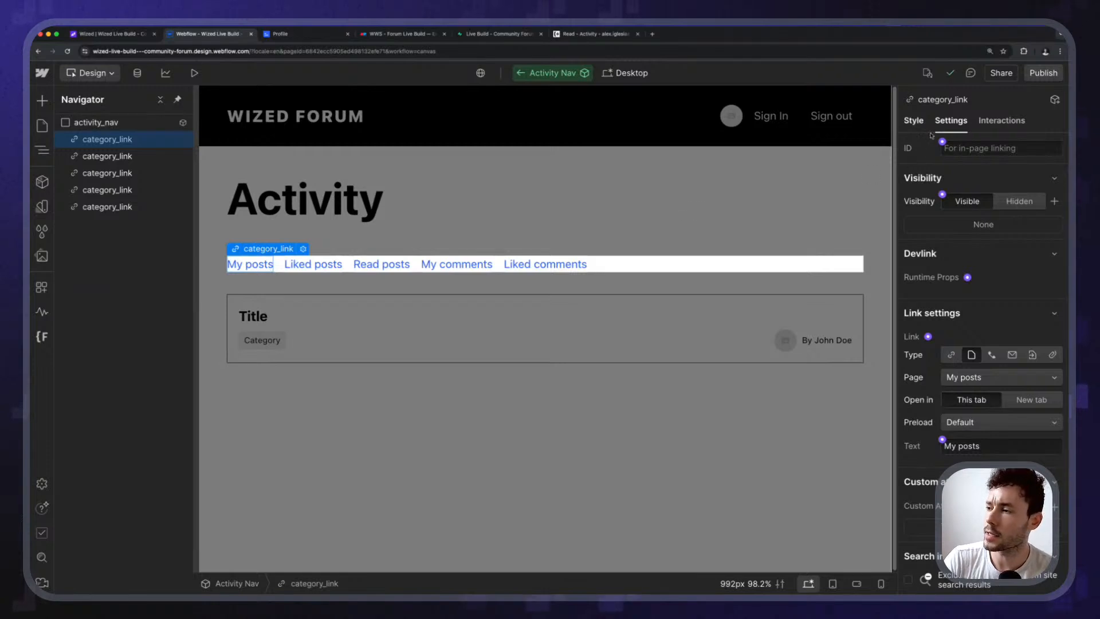
pyautogui.click(913, 120)
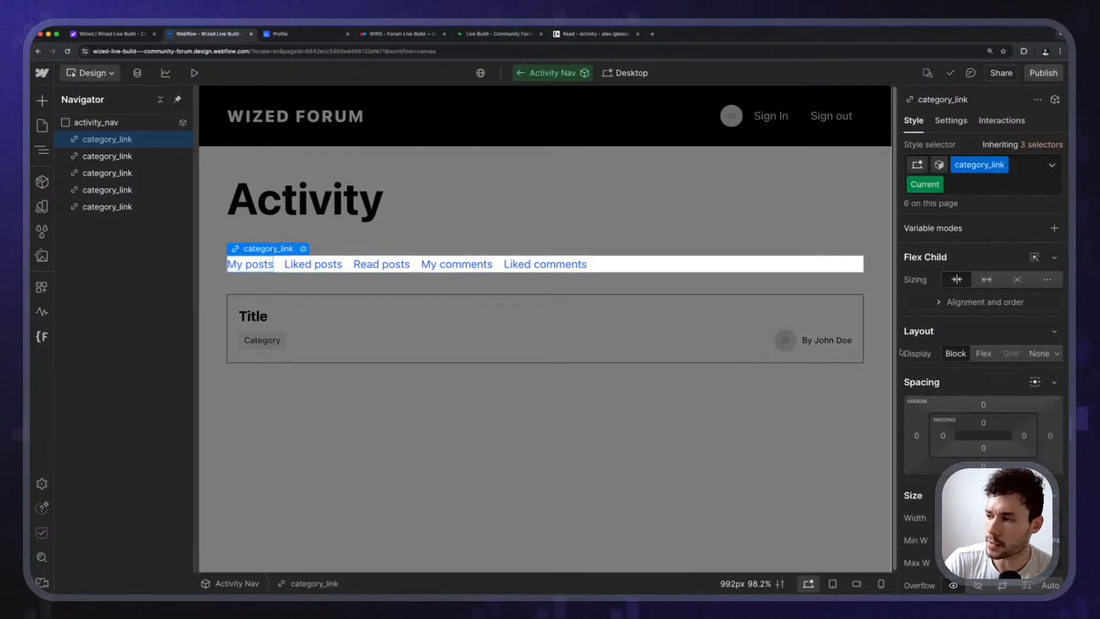
pyautogui.scroll(-10, 940, 367)
pyautogui.scroll(3, 961, 385)
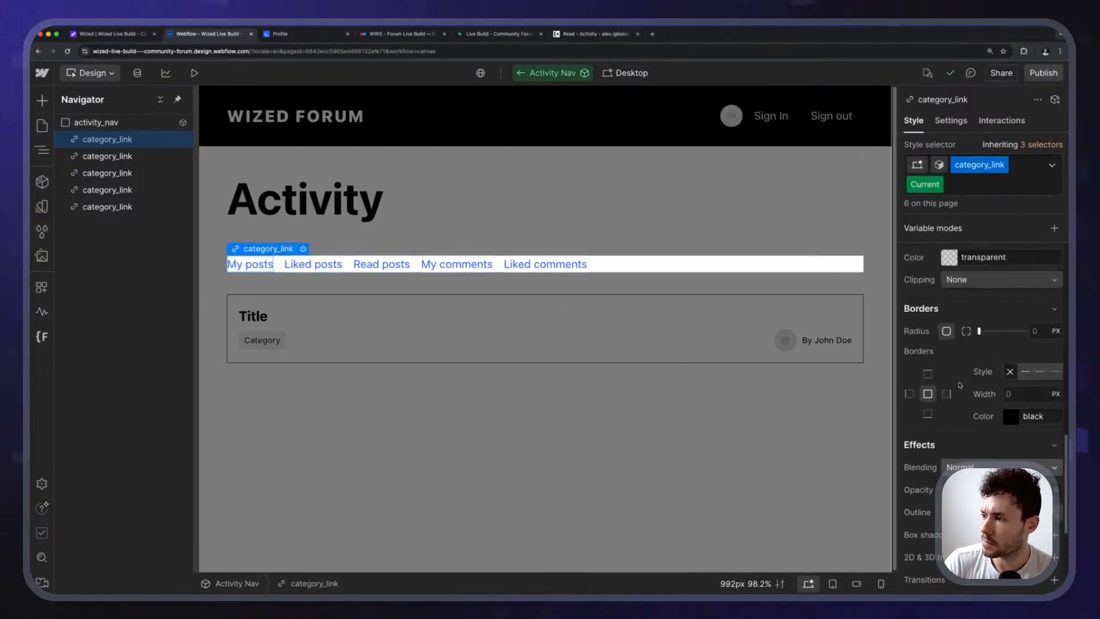
pyautogui.scroll(5, 960, 385)
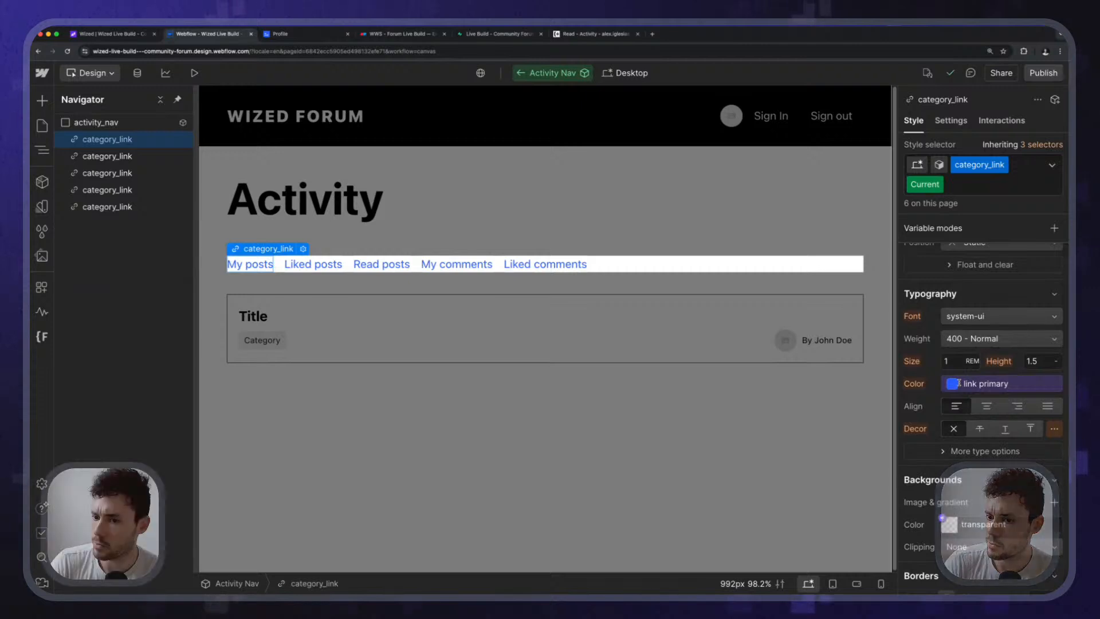
pyautogui.scroll(4, 960, 395)
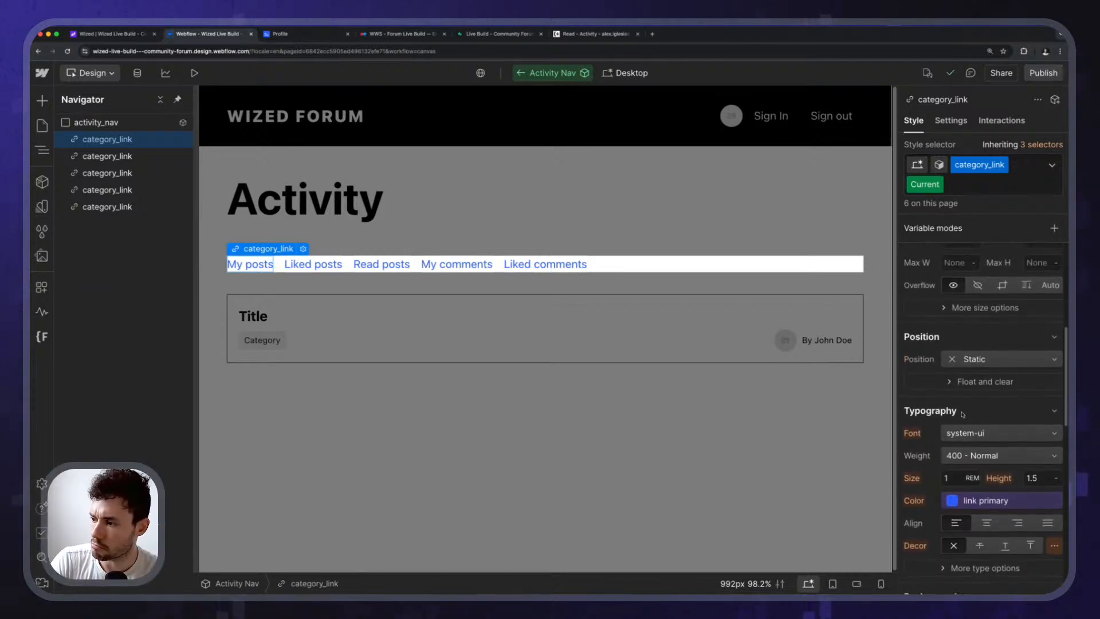
pyautogui.scroll(-8, 962, 414)
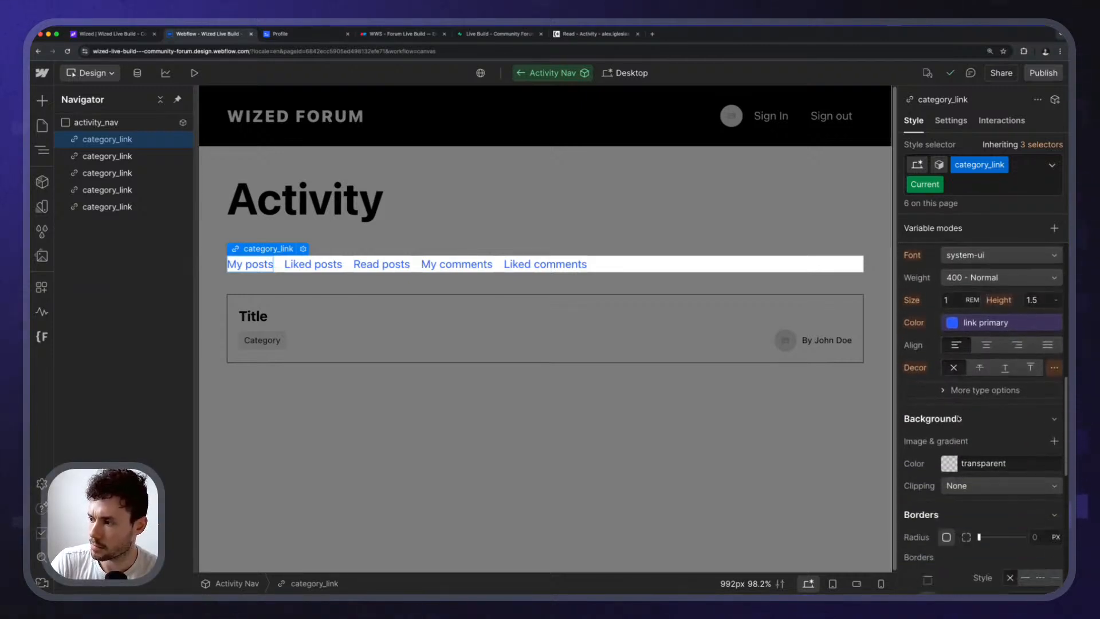
pyautogui.scroll(1, 958, 418)
pyautogui.click(1005, 325)
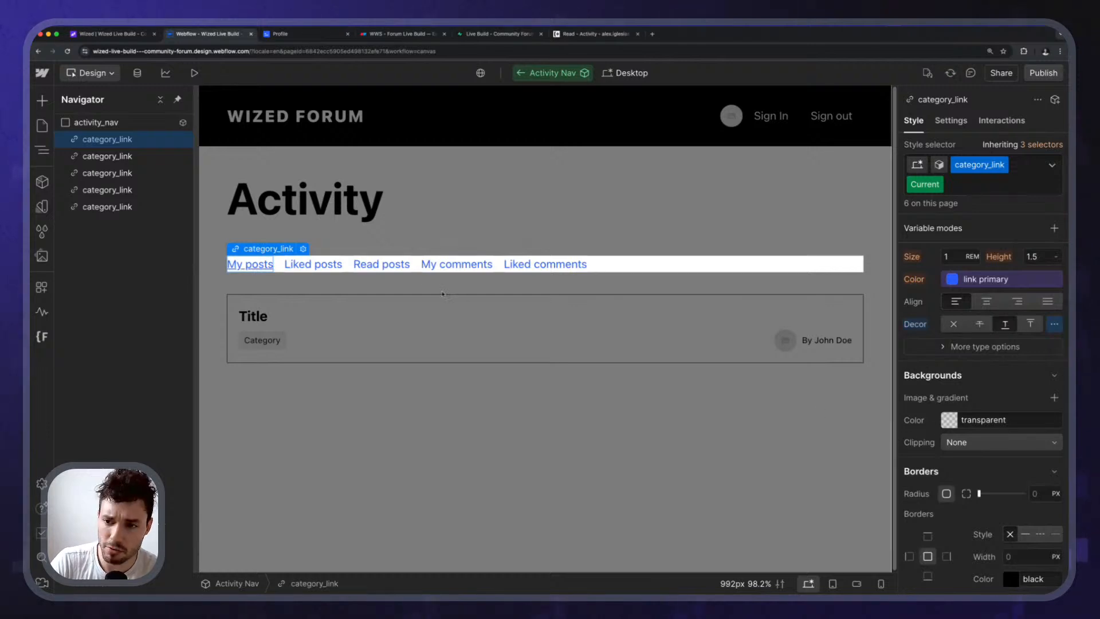
# Preview the site and click through each Activity nav link to check the underline follows the current page.
pyautogui.doubleClick(267, 372)
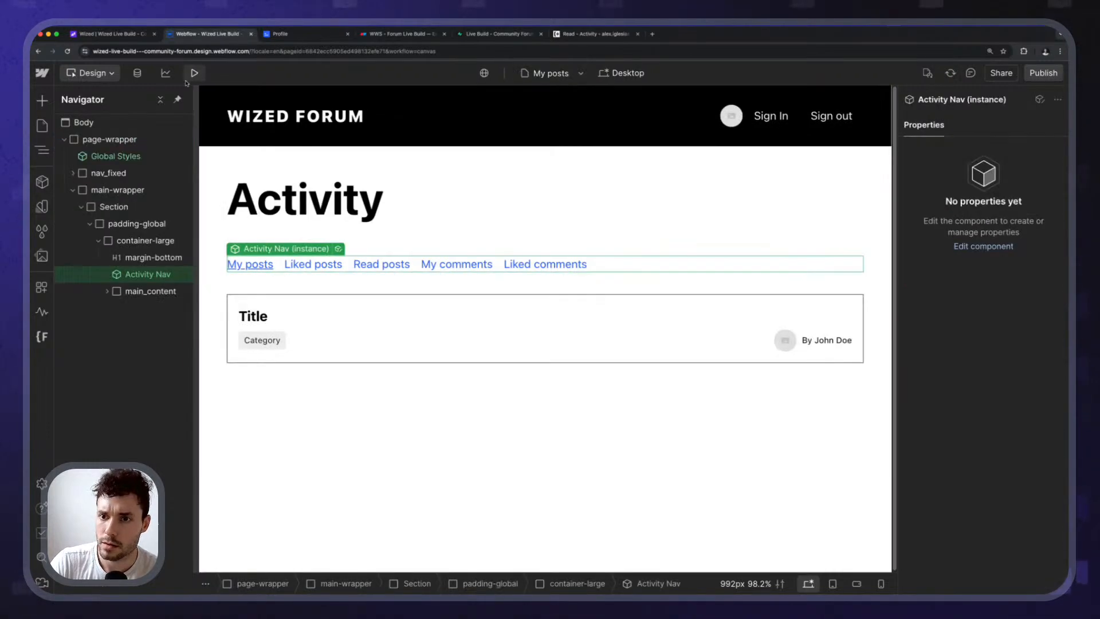
pyautogui.click(194, 74)
pyautogui.click(176, 267)
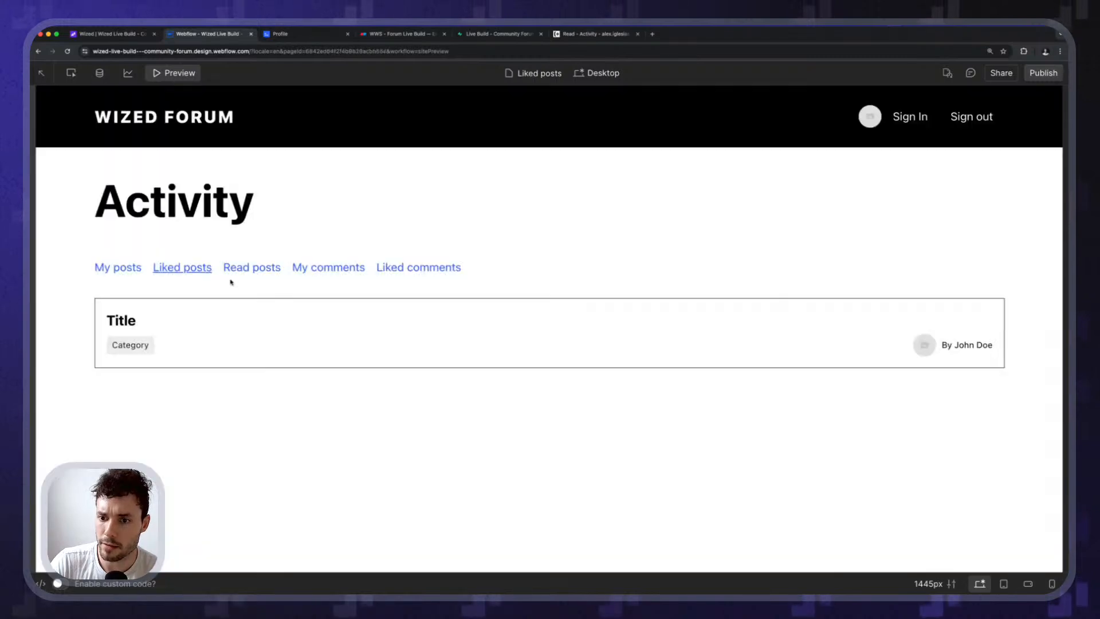
pyautogui.click(246, 268)
pyautogui.click(326, 268)
pyautogui.click(403, 266)
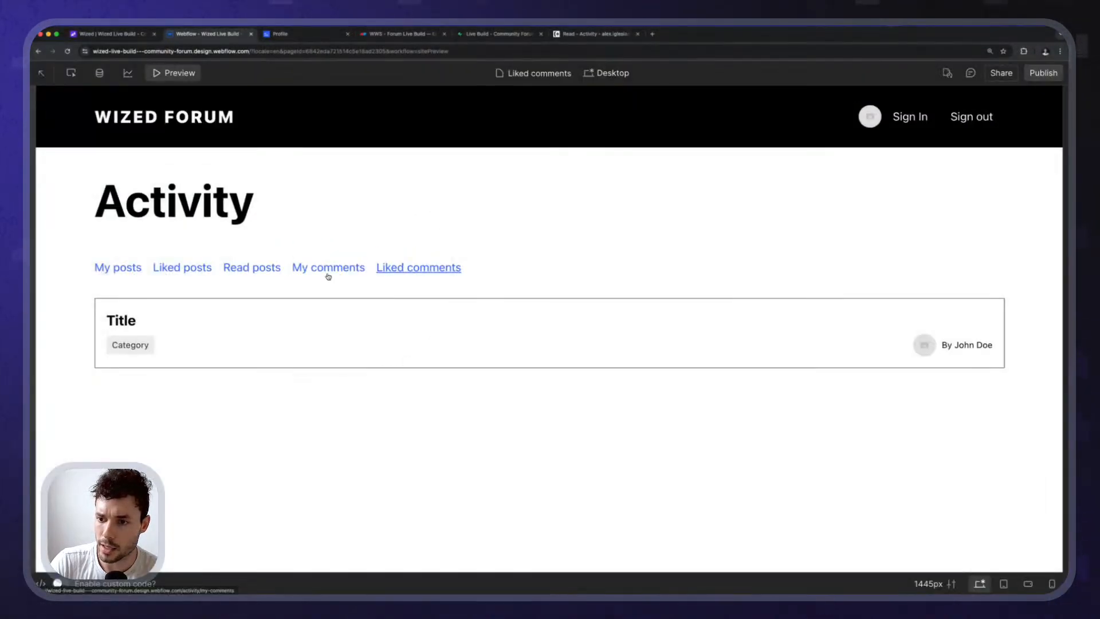
pyautogui.click(328, 270)
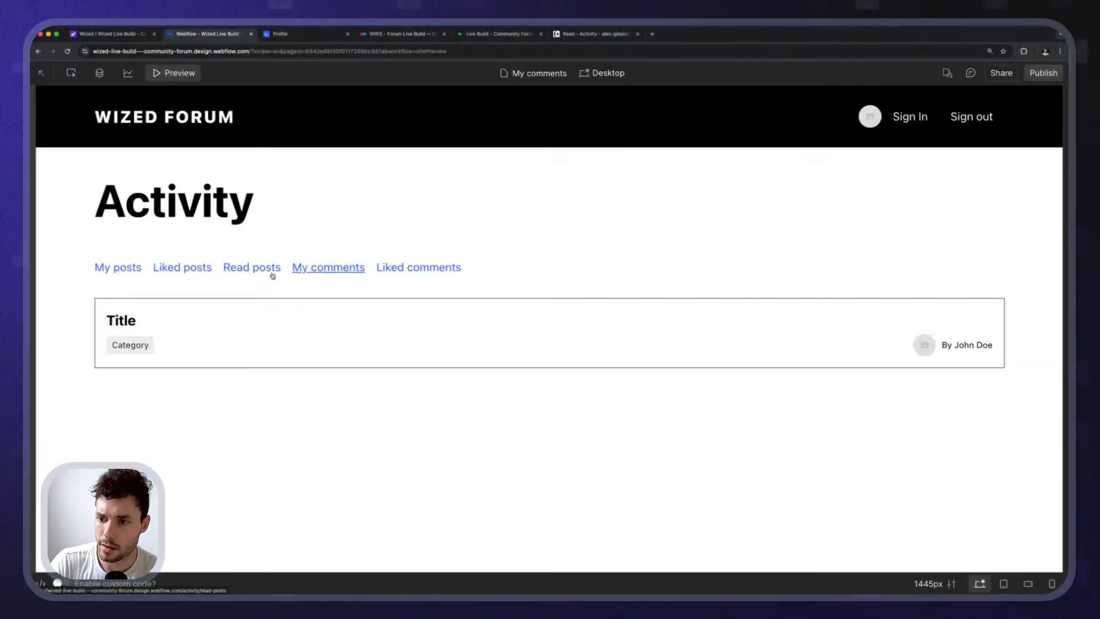
pyautogui.click(228, 267)
pyautogui.click(177, 270)
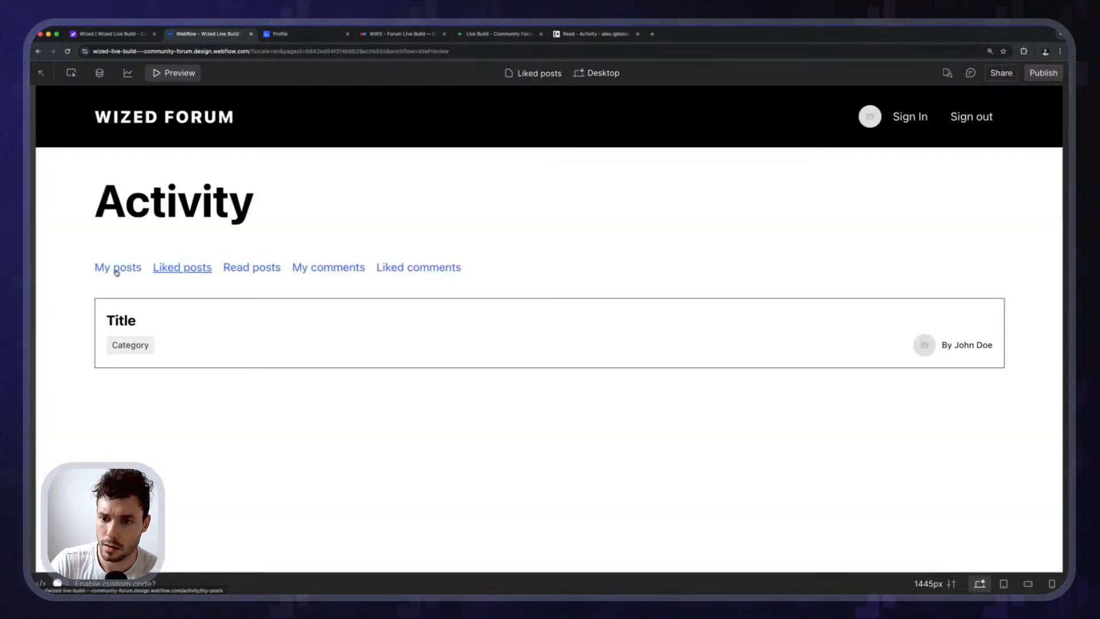
pyautogui.click(119, 270)
# Exit preview and select the Post Item card to show its my_posts Source property.
pyautogui.hotkey('shift', 'p')
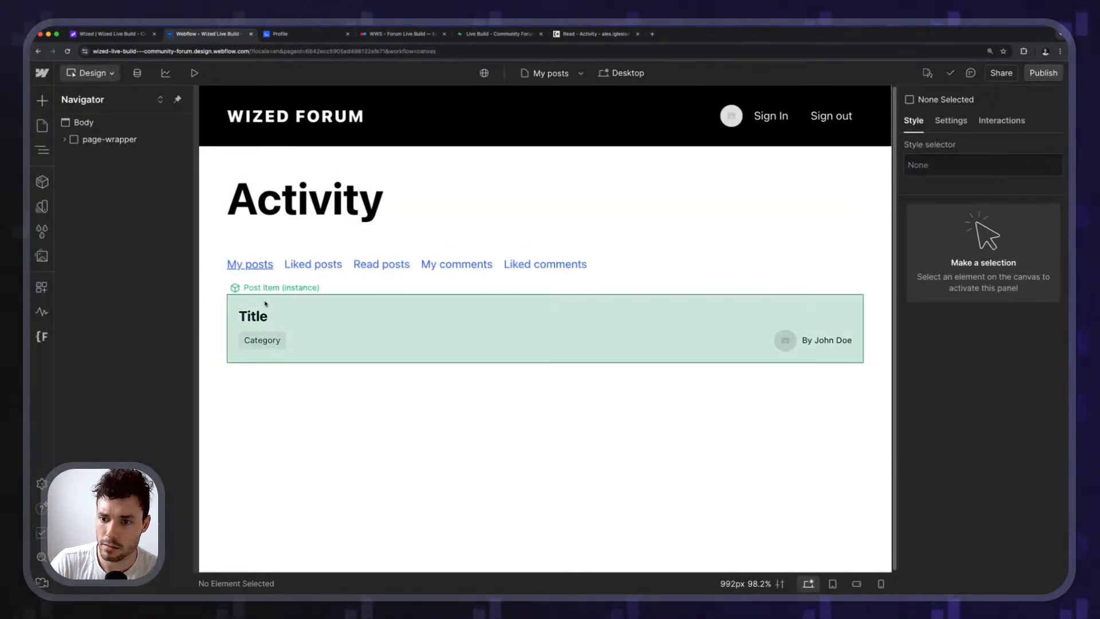
pyautogui.click(312, 304)
pyautogui.click(143, 292)
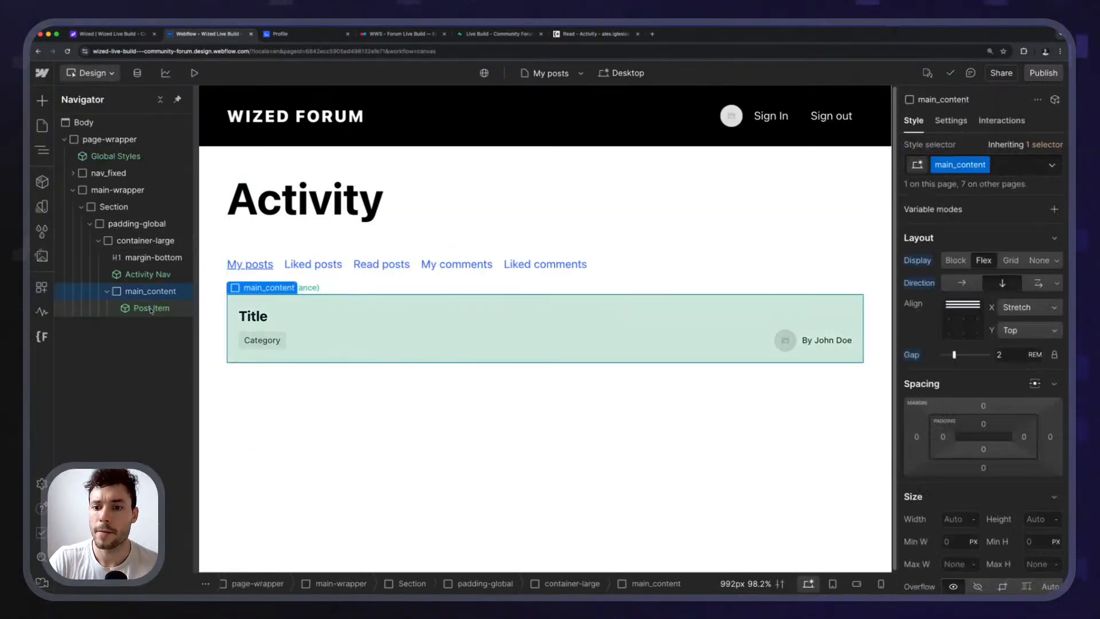
pyautogui.click(151, 307)
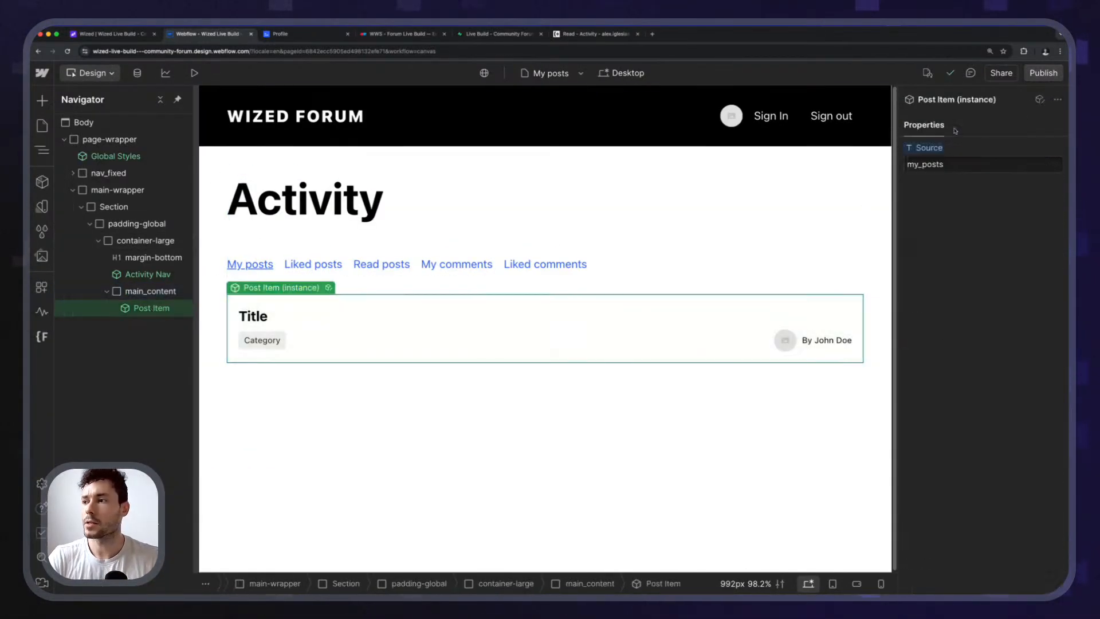
# Delete the data-source attribute from the Post Item component and exit the component.
pyautogui.click(328, 288)
pyautogui.click(952, 121)
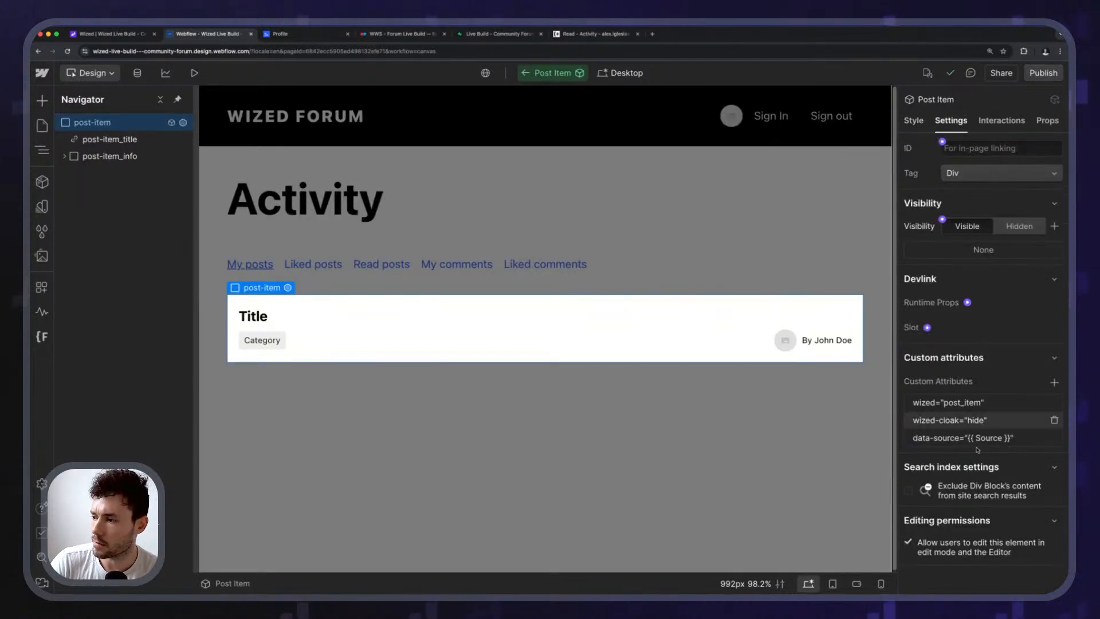
pyautogui.click(1054, 439)
pyautogui.doubleClick(648, 238)
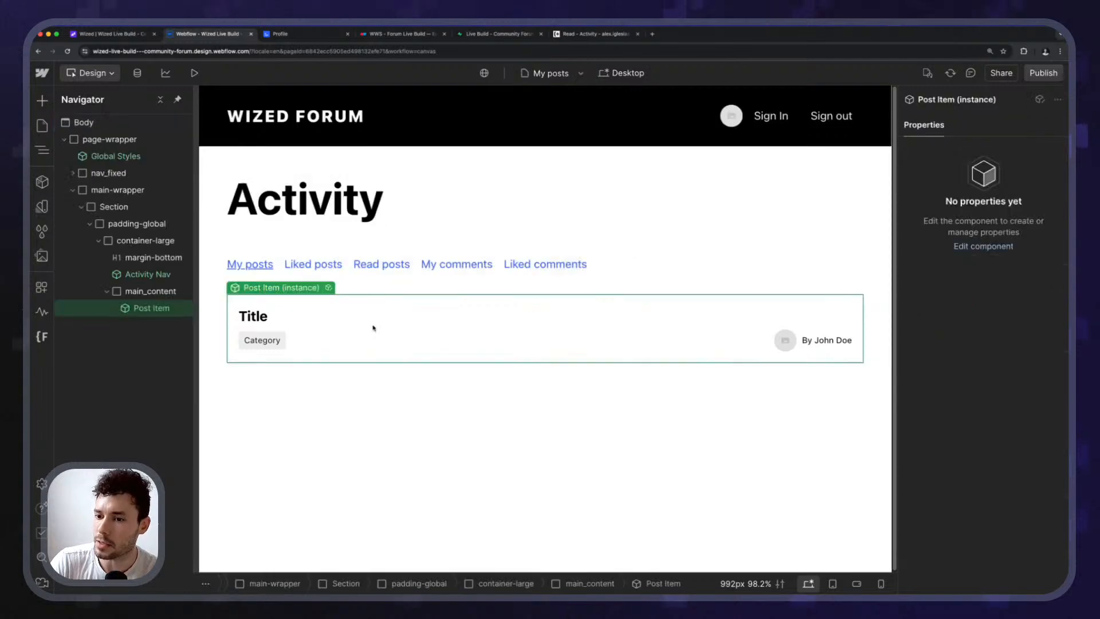
# Select main_content, publish the site to staging, and close the Profile page tab.
pyautogui.click(145, 241)
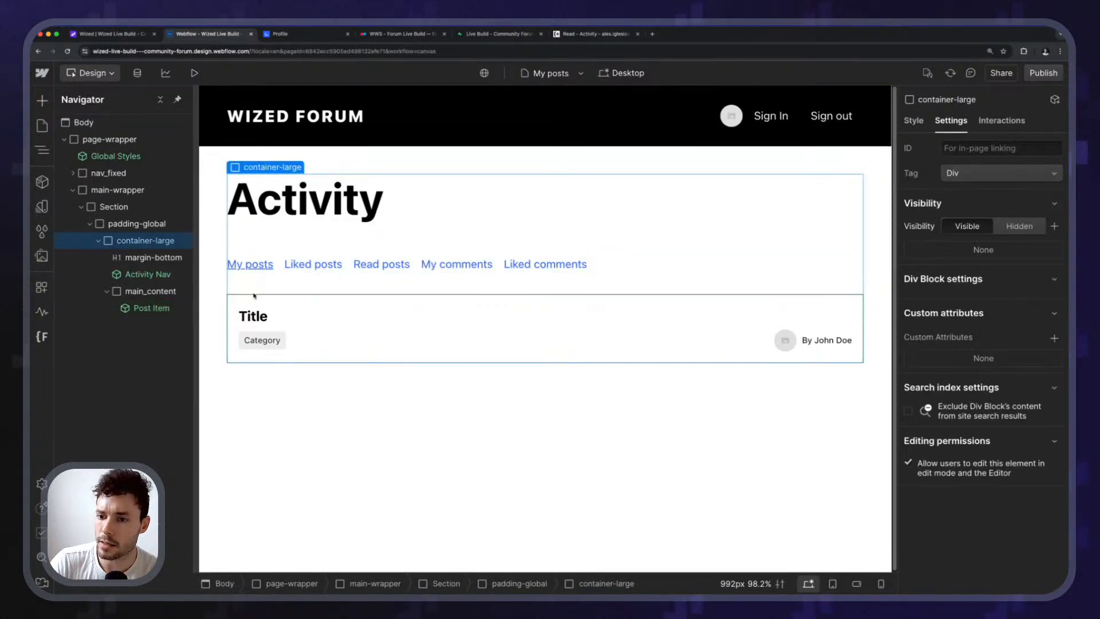
pyautogui.click(148, 291)
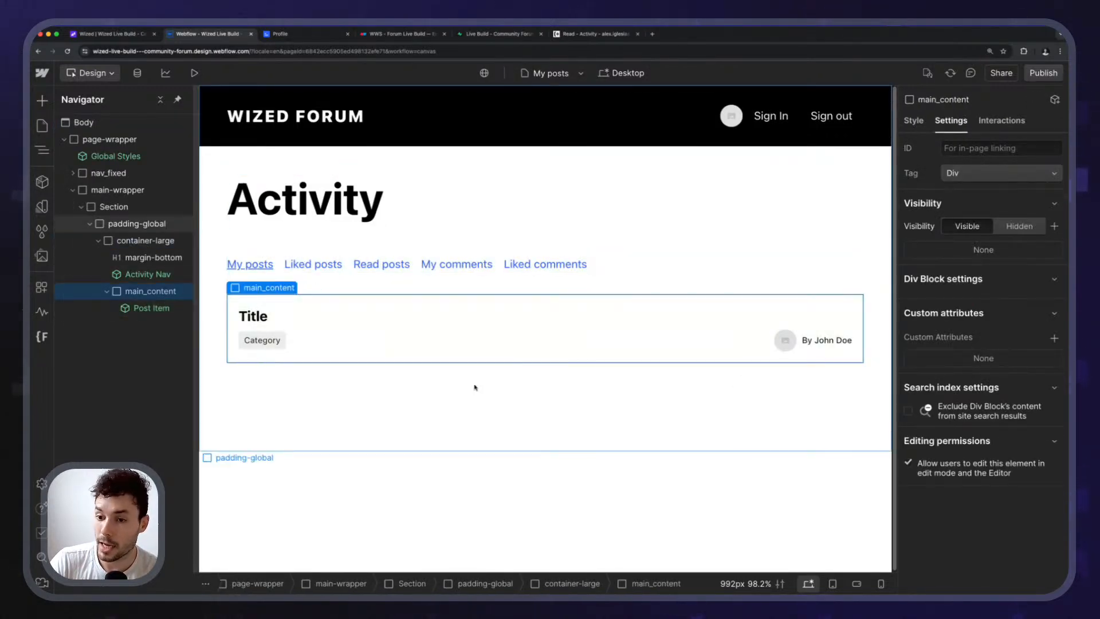
pyautogui.click(1043, 73)
pyautogui.click(356, 372)
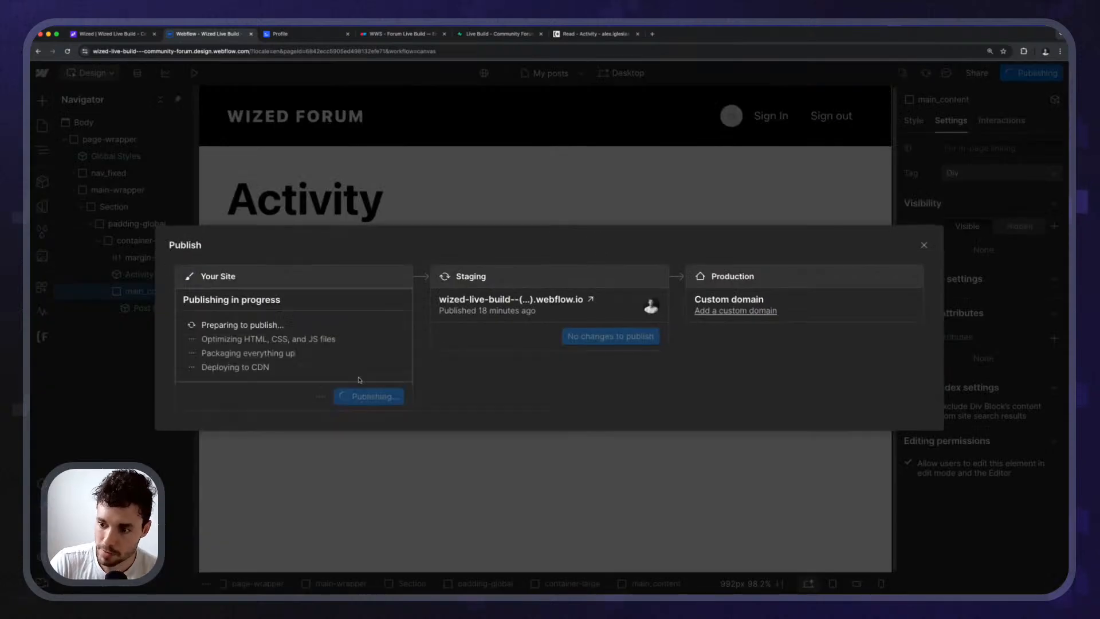
pyautogui.middleClick(299, 41)
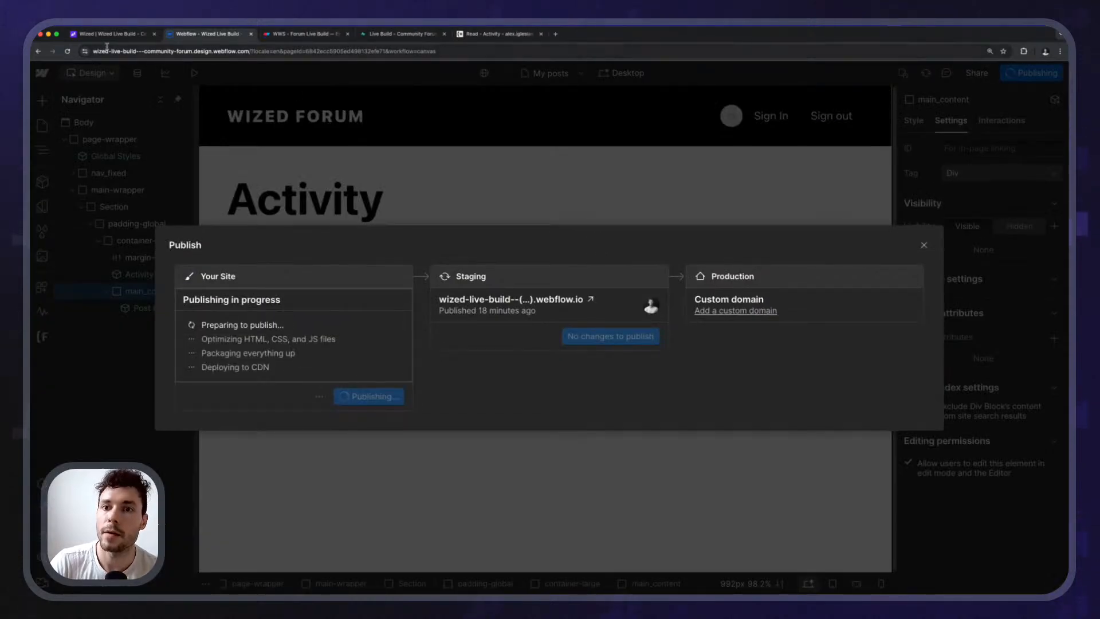
pyautogui.click(106, 48)
pyautogui.click(106, 36)
# Close the function editor and load the activity > my-posts page on the canvas.
pyautogui.click(668, 249)
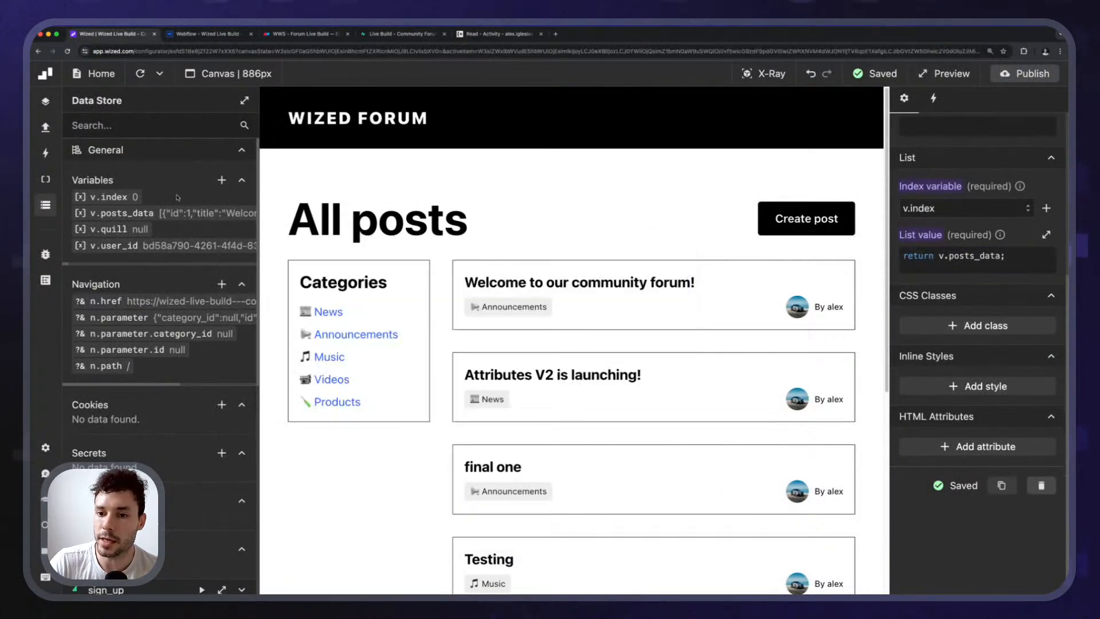
pyautogui.click(46, 205)
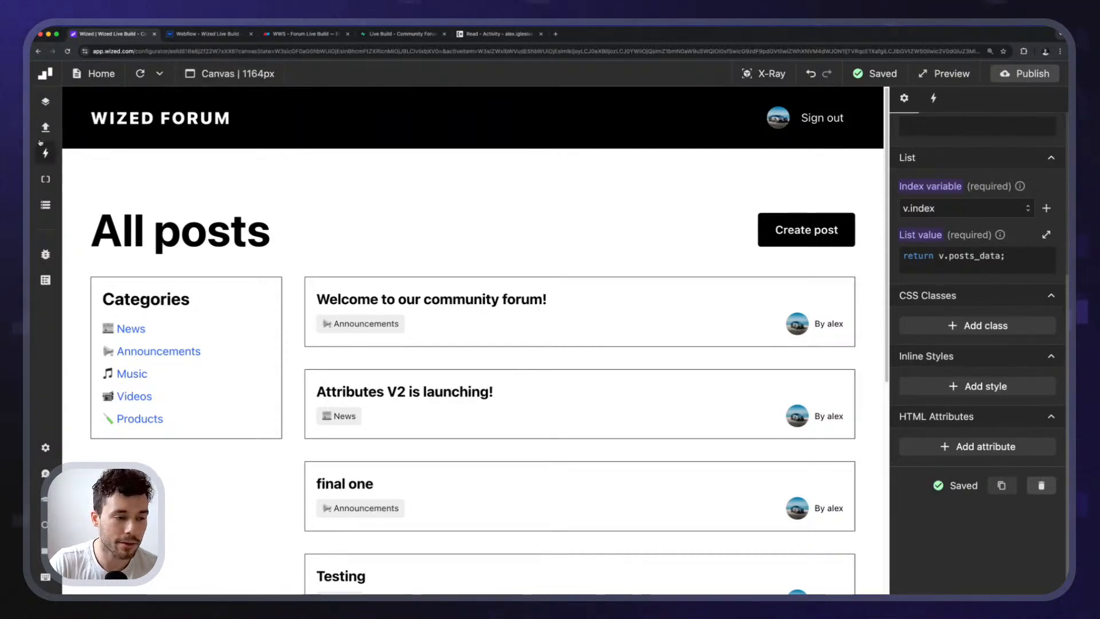
pyautogui.click(95, 74)
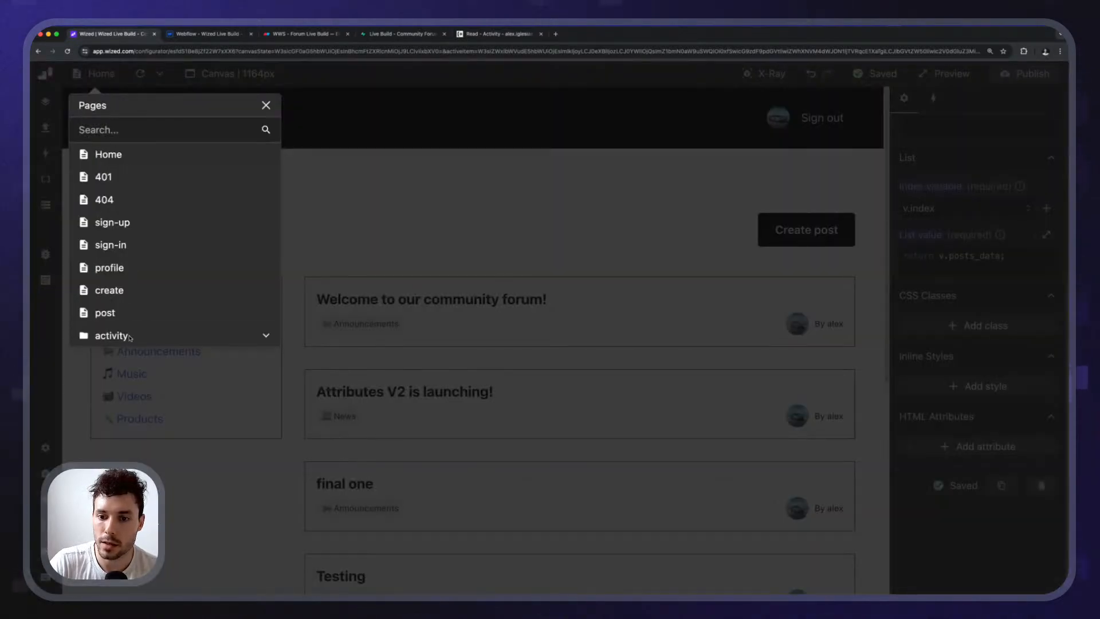
pyautogui.click(130, 337)
pyautogui.click(135, 360)
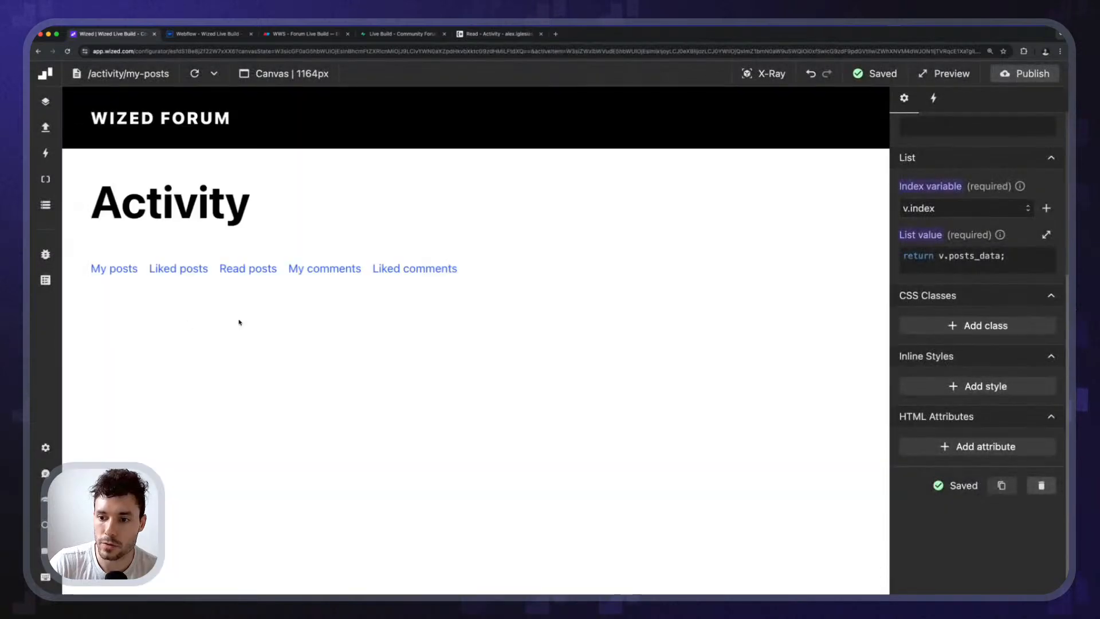
pyautogui.click(763, 73)
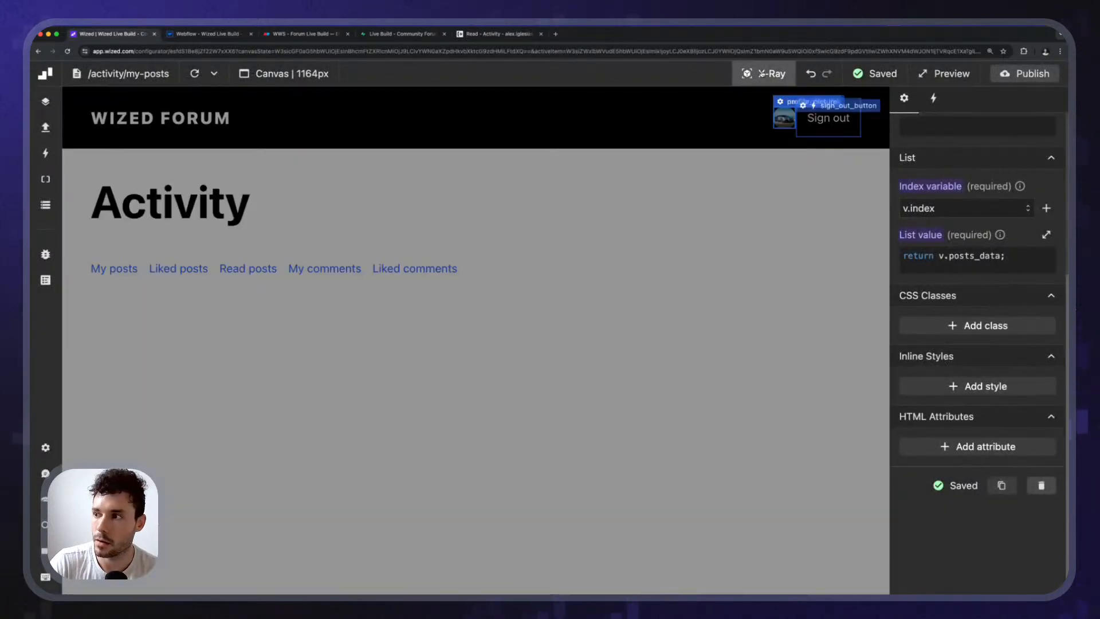
pyautogui.click(763, 74)
# Dismiss the finished Webflow publish dialog and show the Wized requests list.
pyautogui.click(208, 34)
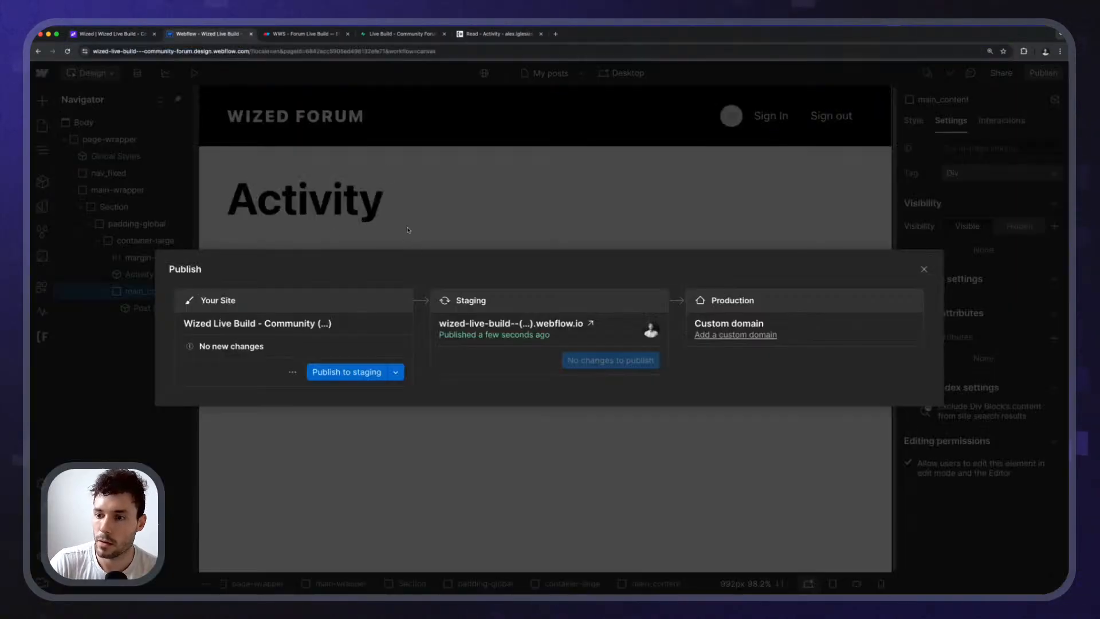
pyautogui.press('Escape')
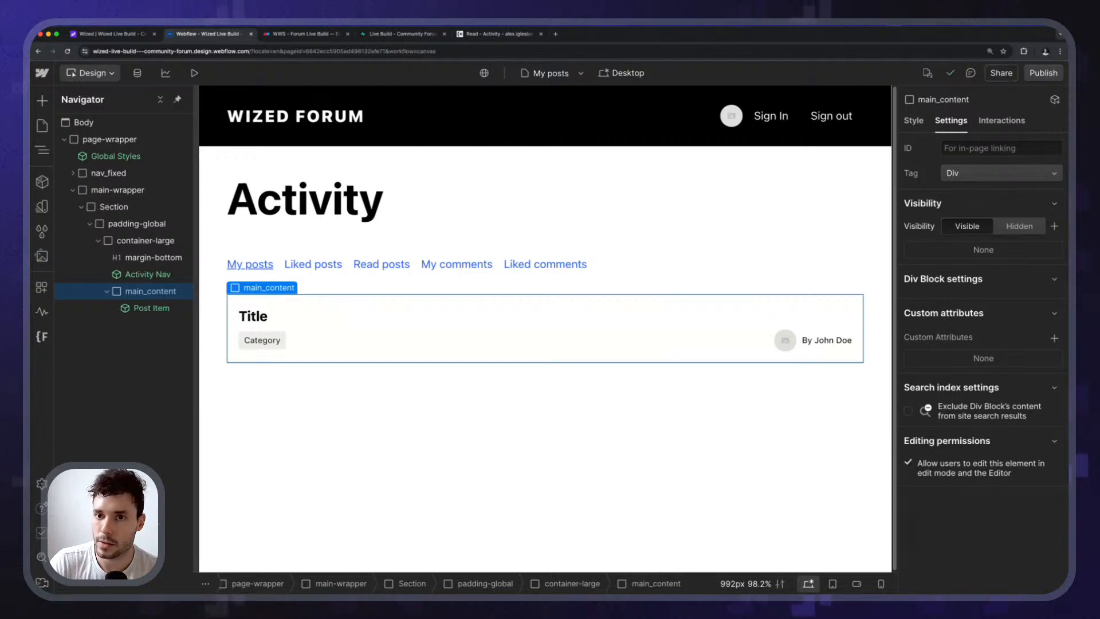
pyautogui.click(138, 38)
pyautogui.click(45, 127)
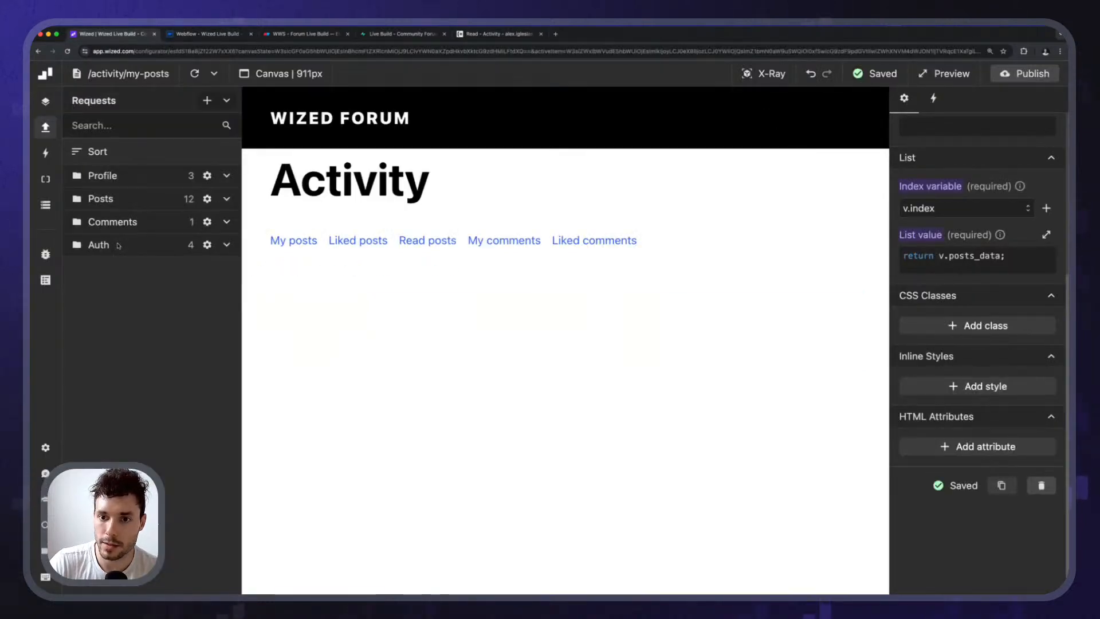
# Create a new request named get_my_posts inside a new Activity folder.
pyautogui.click(207, 101)
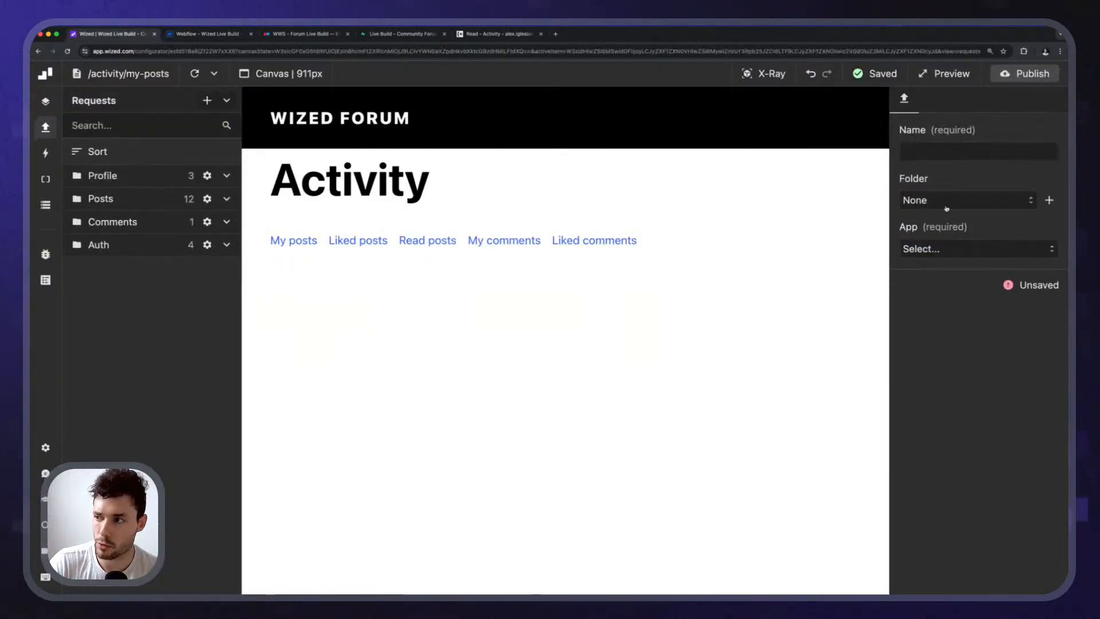
pyautogui.click(984, 200)
pyautogui.click(1048, 201)
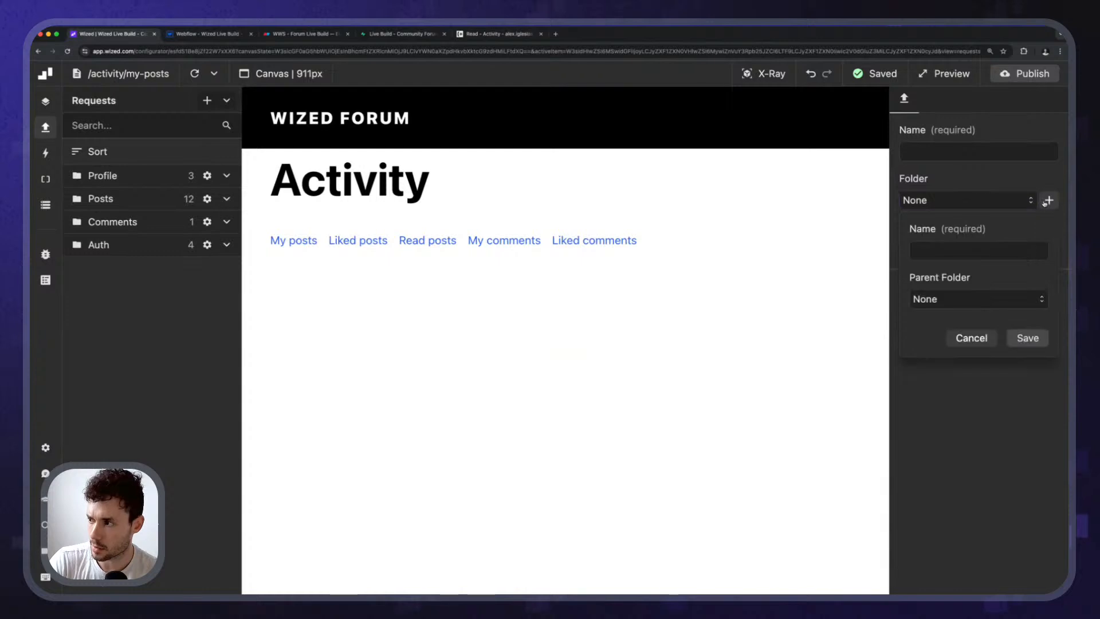
pyautogui.click(945, 253)
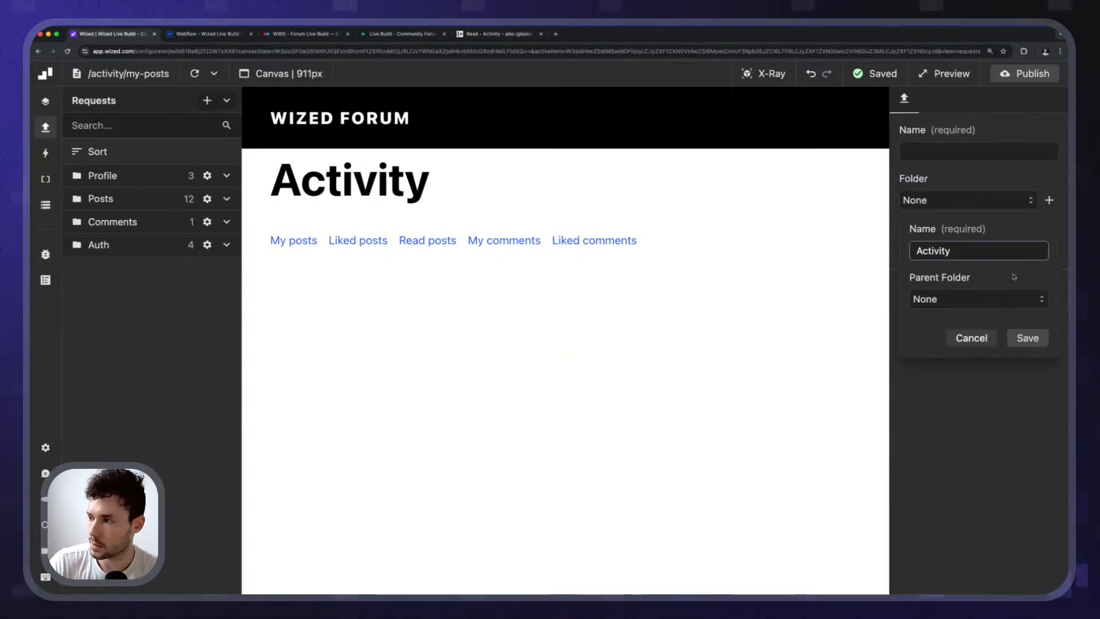
pyautogui.click(1028, 338)
pyautogui.doubleClick(982, 152)
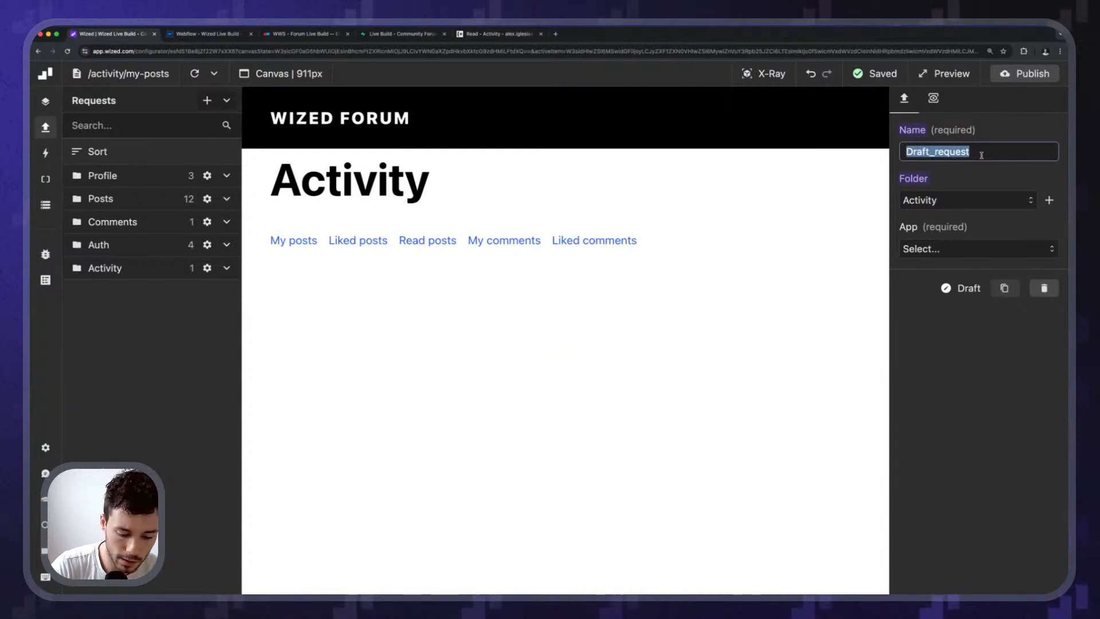
pyautogui.write('get_my_posts')
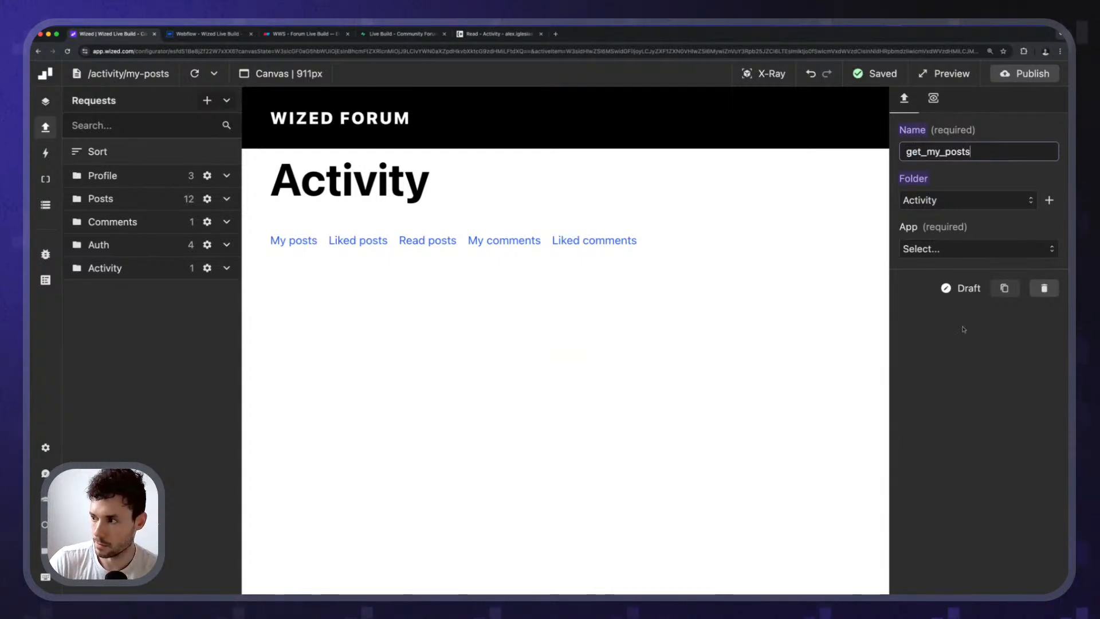
# Set the request to Supabase with method Get list, then open Supabase's posts table.
pyautogui.click(974, 249)
pyautogui.click(939, 275)
pyautogui.click(962, 308)
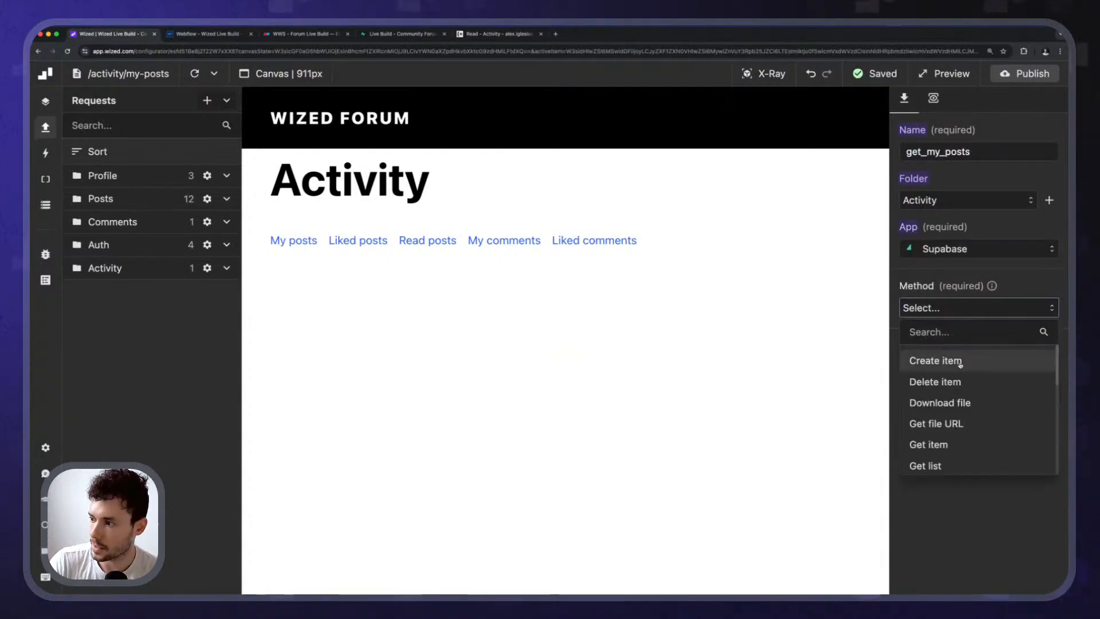
pyautogui.click(931, 466)
pyautogui.click(949, 388)
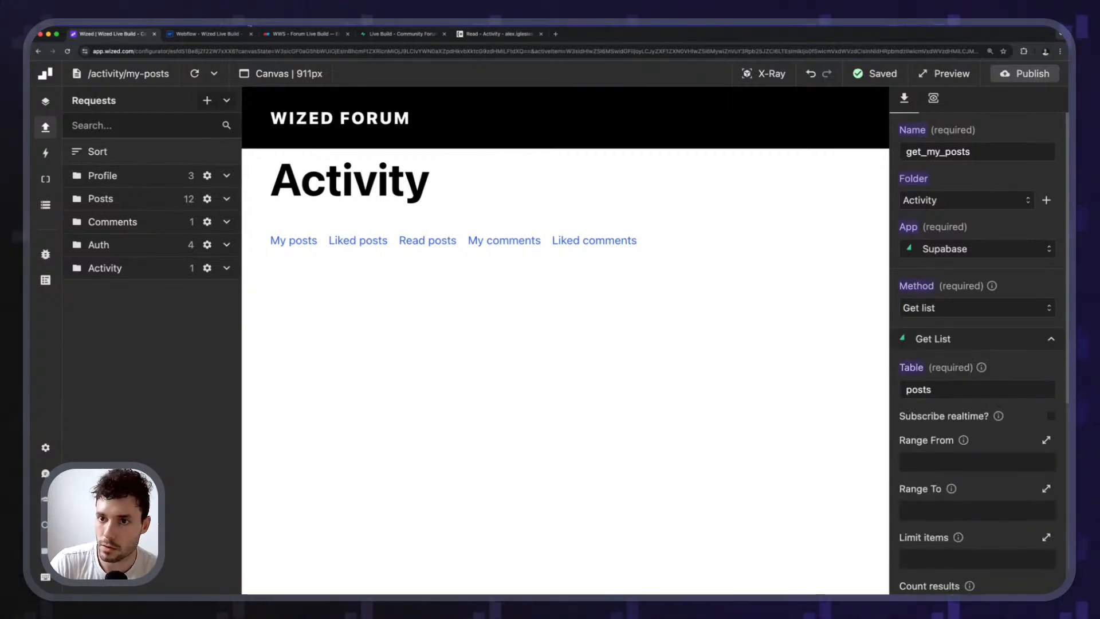
pyautogui.click(386, 35)
pyautogui.click(79, 135)
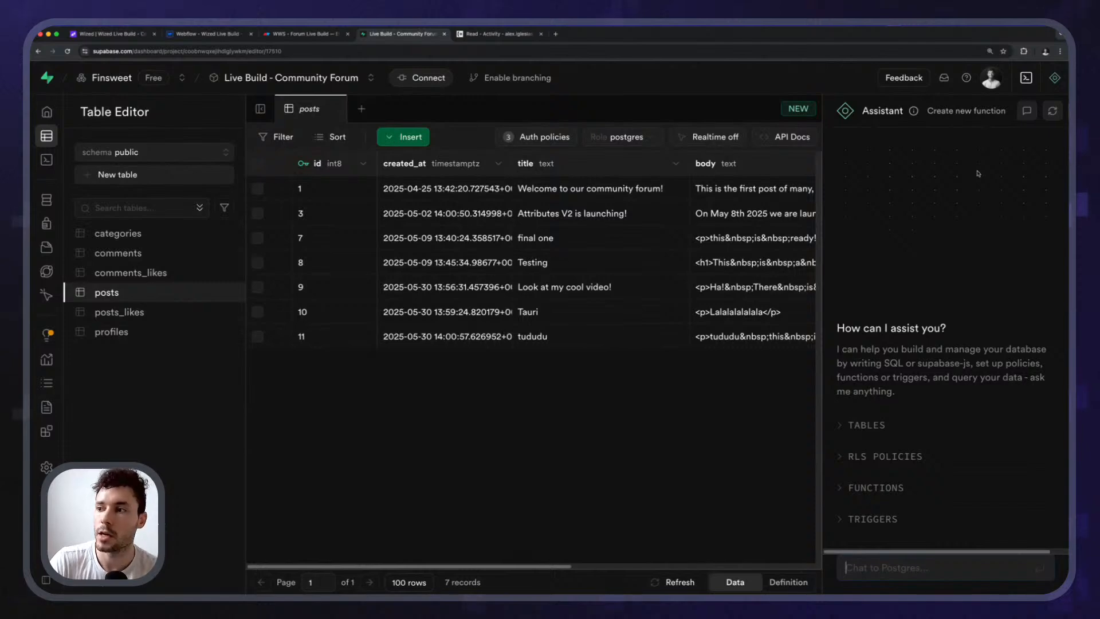
# Scroll the posts grid over to the user_id and category_id columns, then return to Wized.
pyautogui.moveTo(540, 566); pyautogui.dragTo(782, 549)
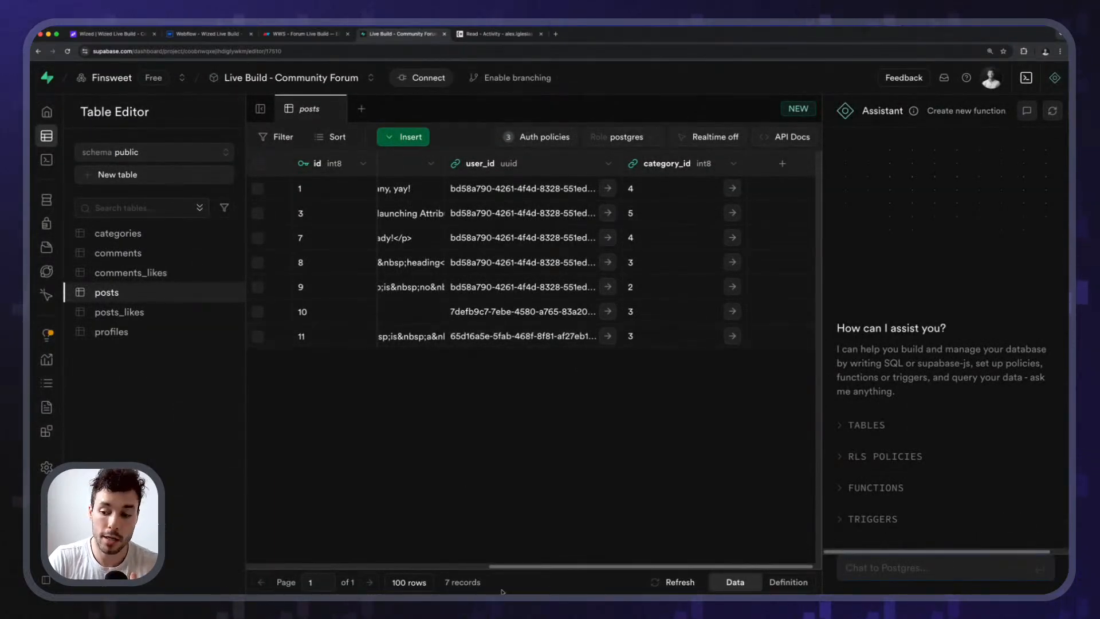
pyautogui.hscroll(-5, 571, 570)
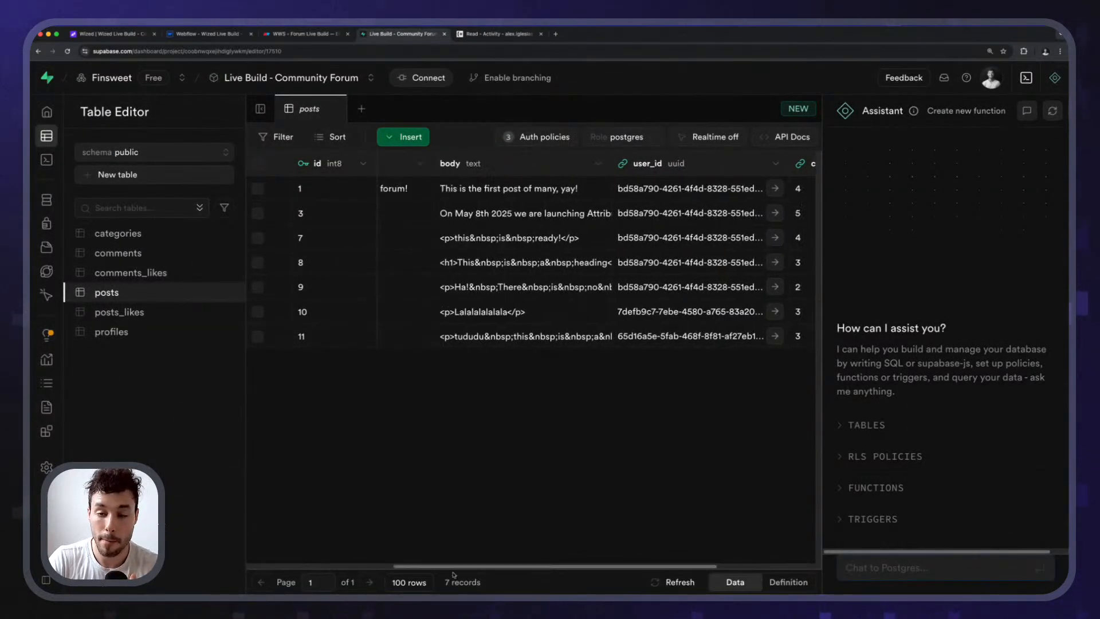
pyautogui.click(137, 35)
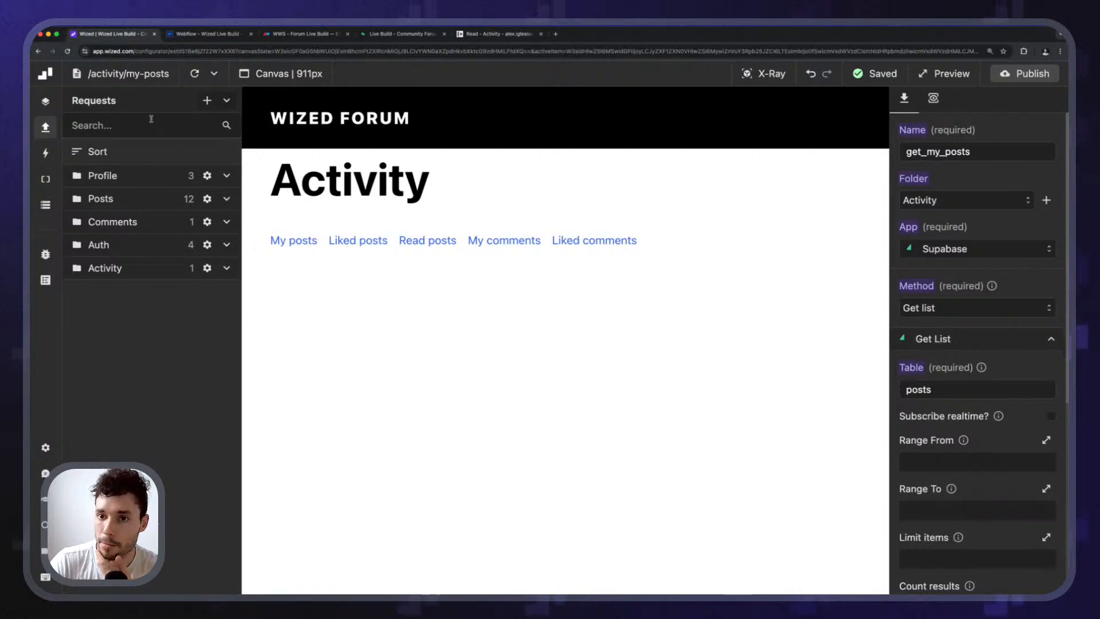
# Publish the Webflow site to staging again.
pyautogui.click(208, 39)
pyautogui.click(97, 35)
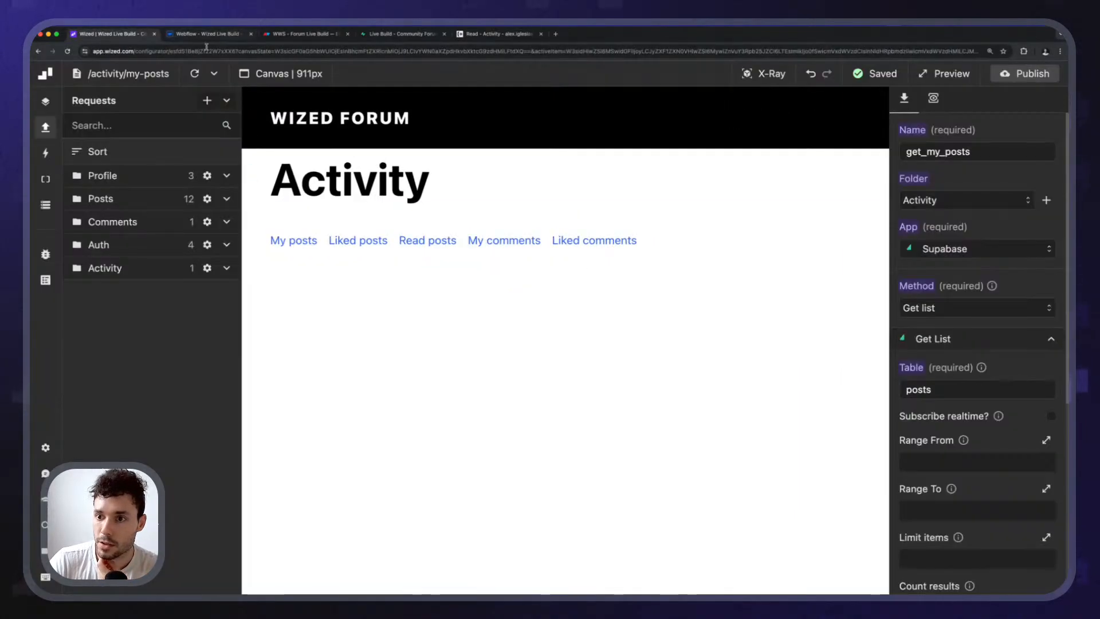
pyautogui.click(222, 37)
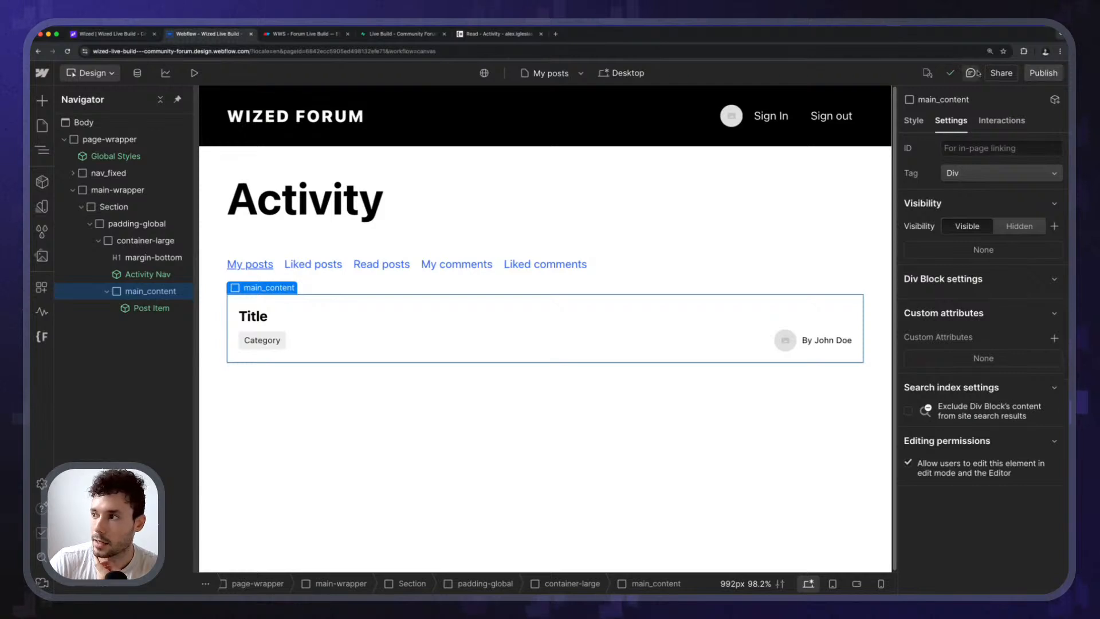
pyautogui.hotkey('shift', 'p')
pyautogui.click(343, 374)
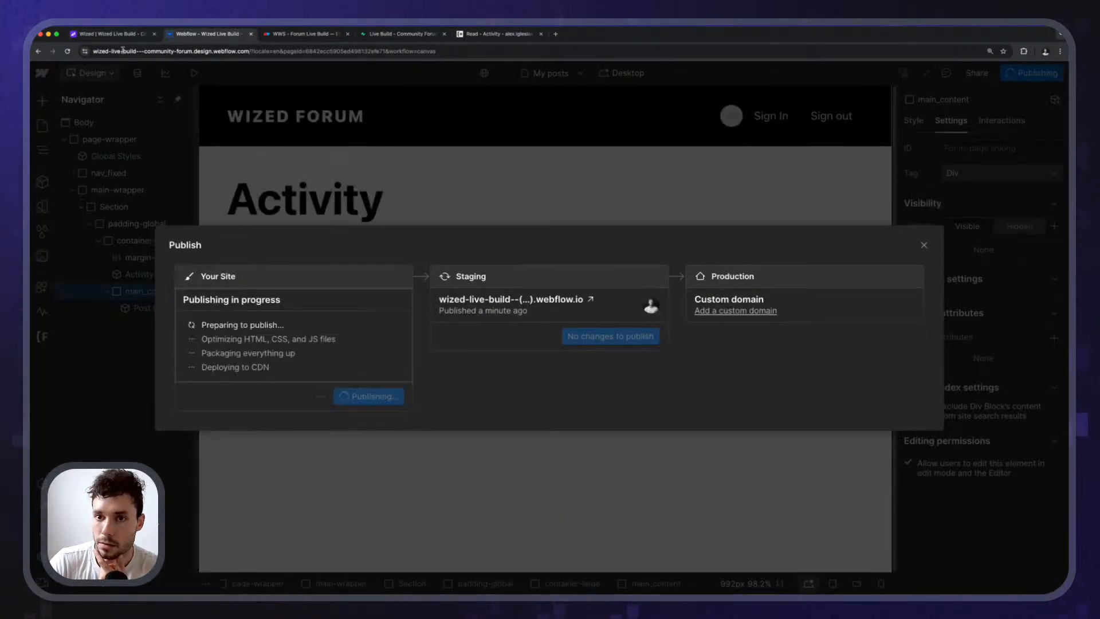
pyautogui.click(117, 34)
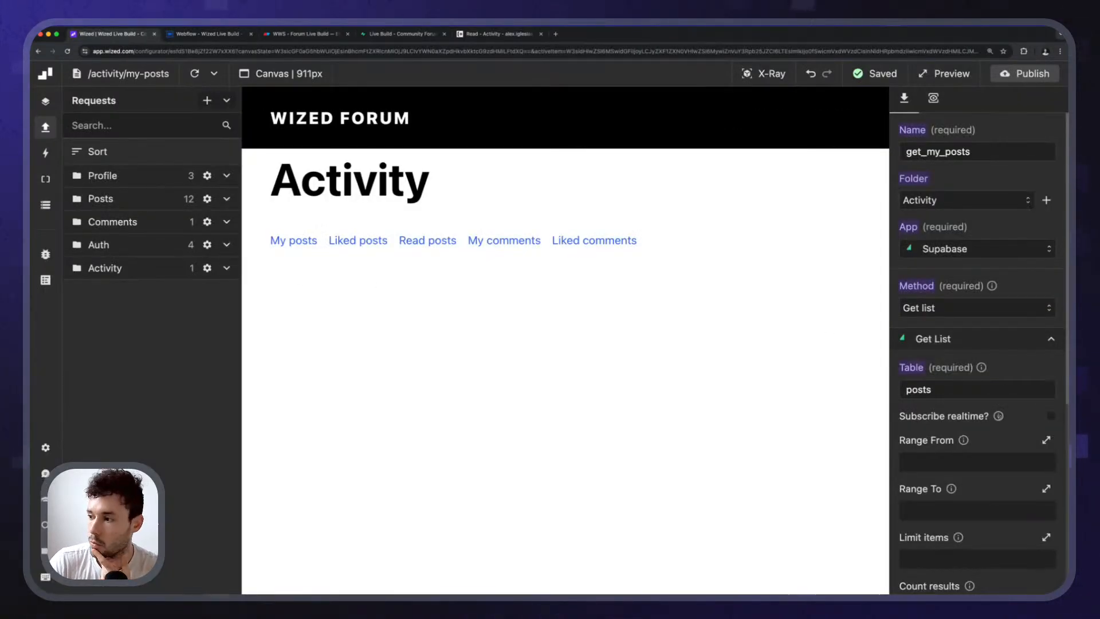
# Add a filter on the user_id column to the get_my_posts request.
pyautogui.scroll(-5, 960, 404)
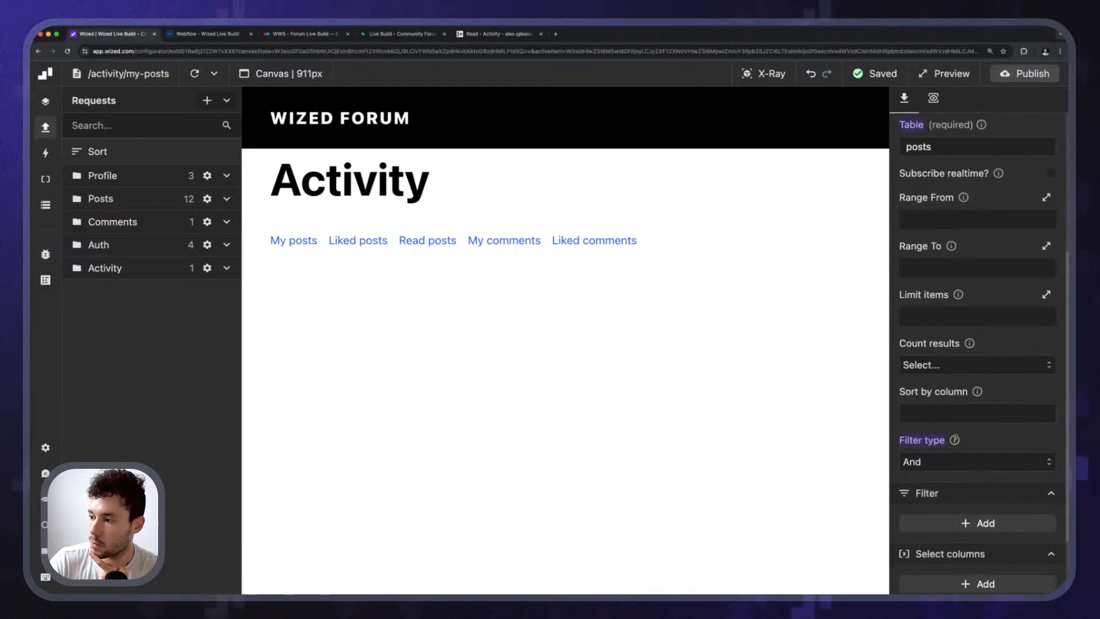
pyautogui.scroll(-2, 944, 472)
pyautogui.click(974, 426)
pyautogui.click(954, 478)
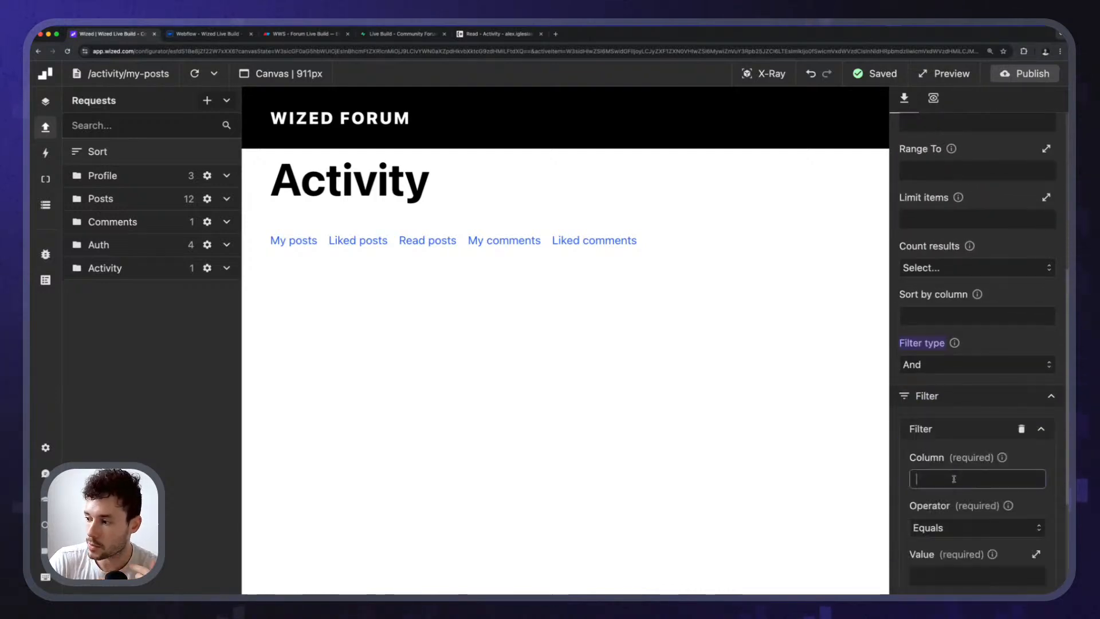
pyautogui.scroll(-3, 978, 401)
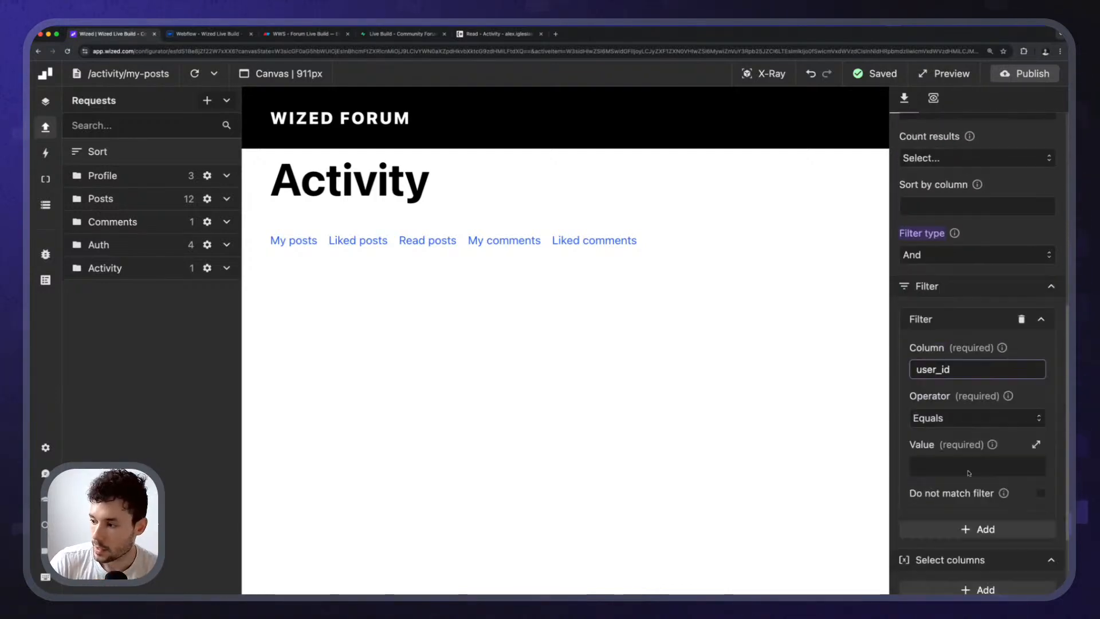
# Set the filter value to r.get_user.data.user.id from the Data Store and view the response.
pyautogui.click(977, 374)
pyautogui.moveTo(334, 240); pyautogui.dragTo(562, 217)
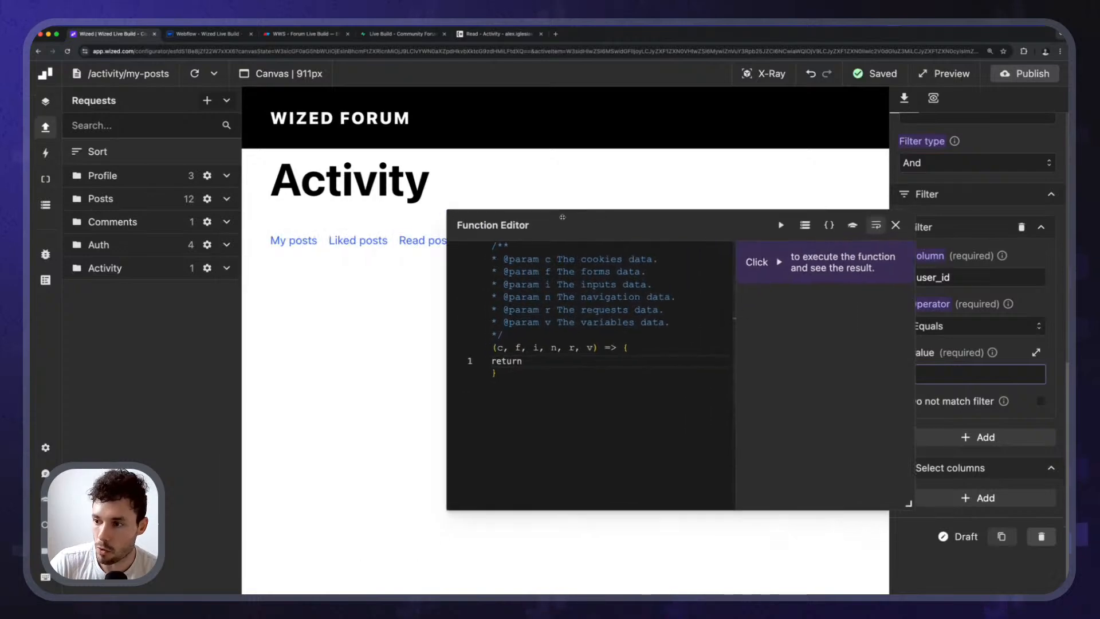
pyautogui.click(805, 225)
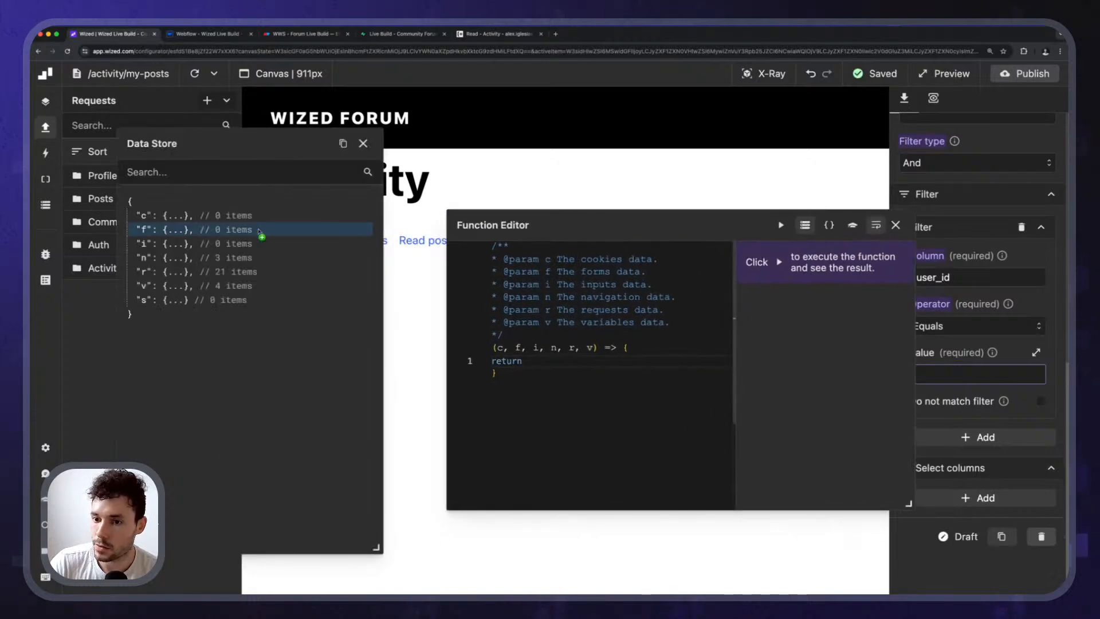
pyautogui.click(171, 273)
pyautogui.scroll(-1, 229, 343)
pyautogui.click(177, 273)
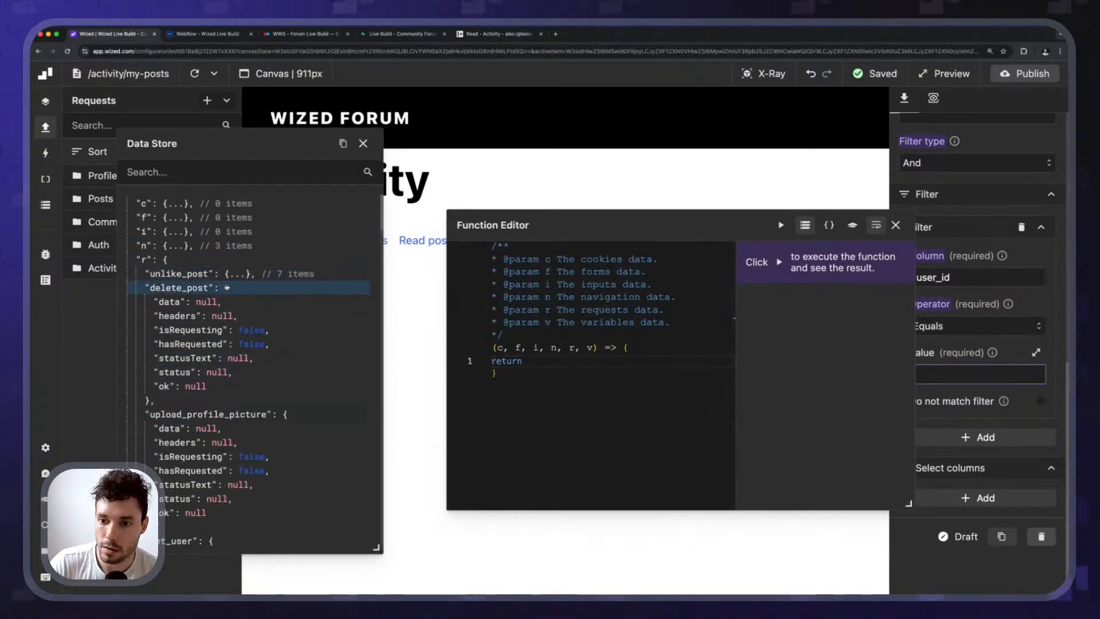
pyautogui.click(189, 287)
pyautogui.click(262, 303)
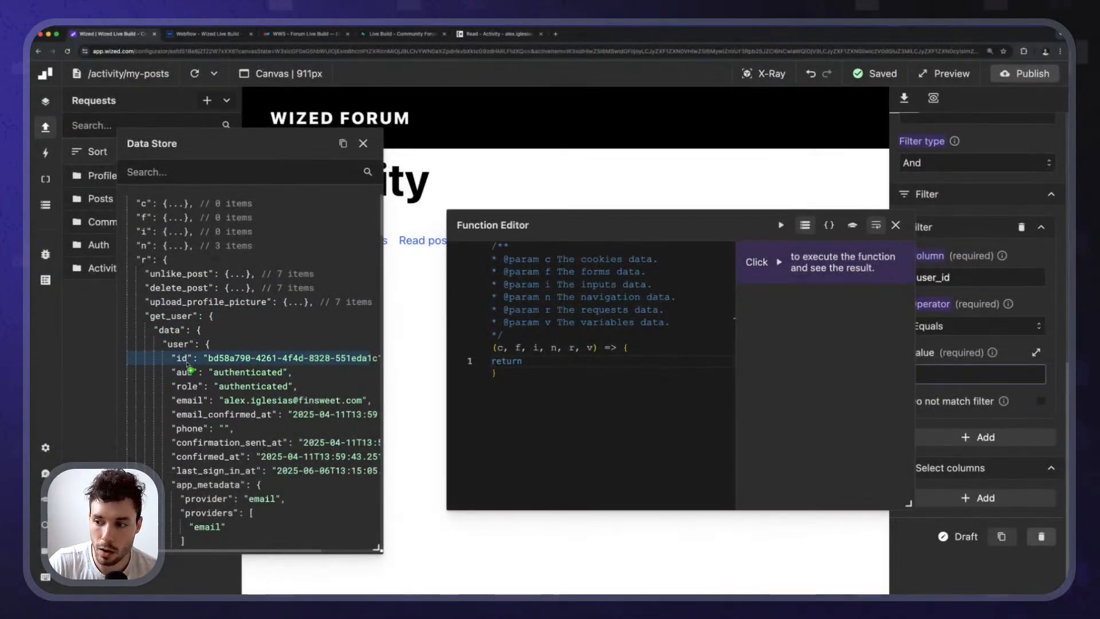
pyautogui.click(188, 362)
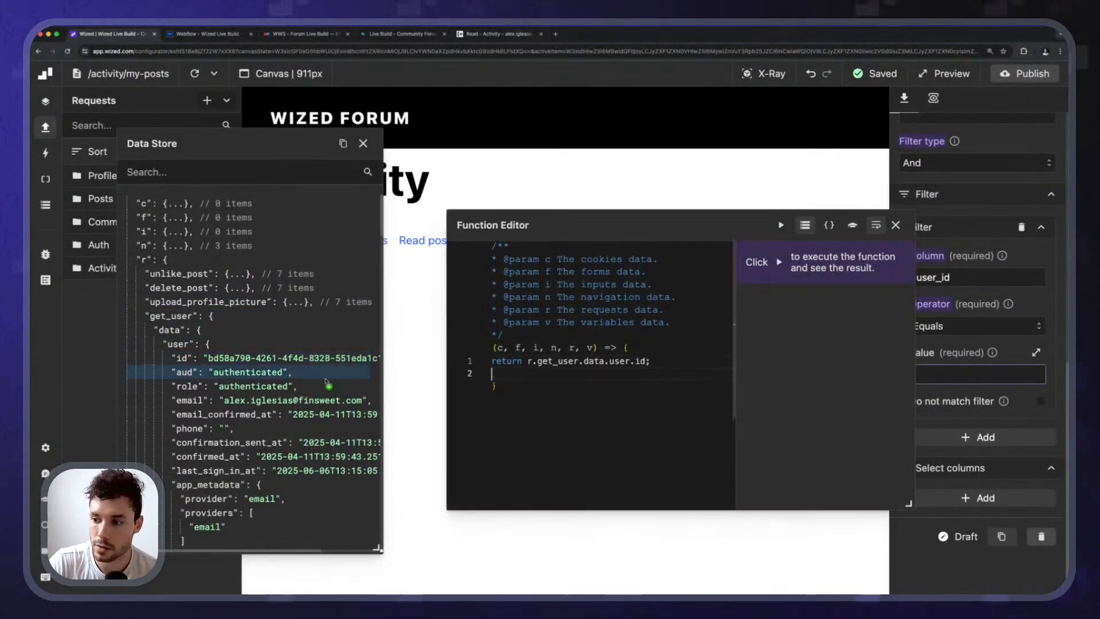
pyautogui.click(896, 226)
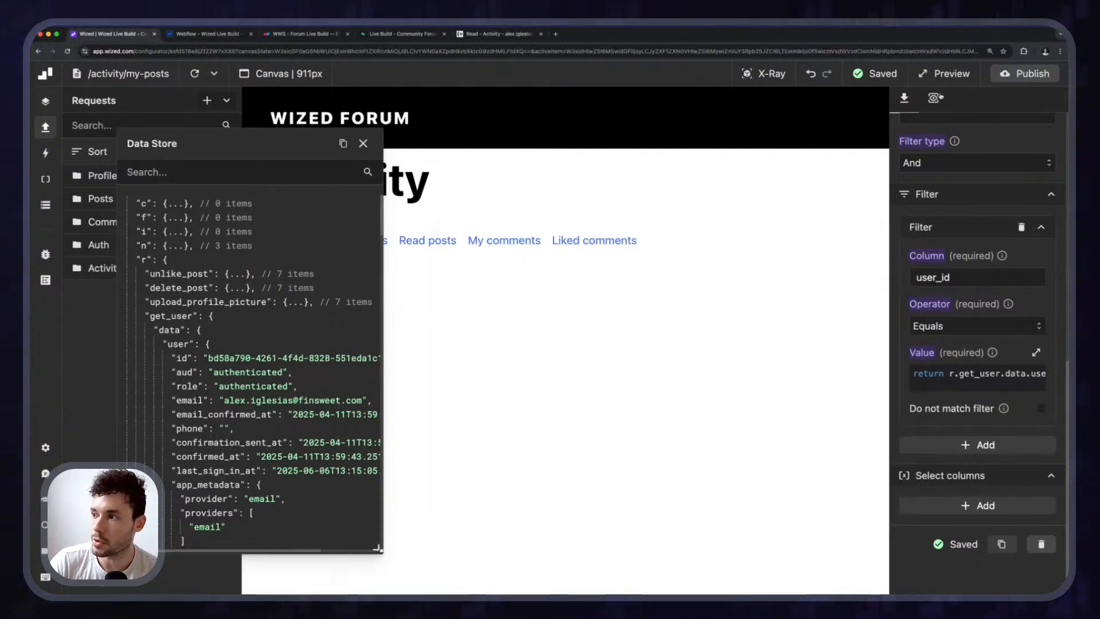
pyautogui.click(934, 98)
pyautogui.click(1035, 124)
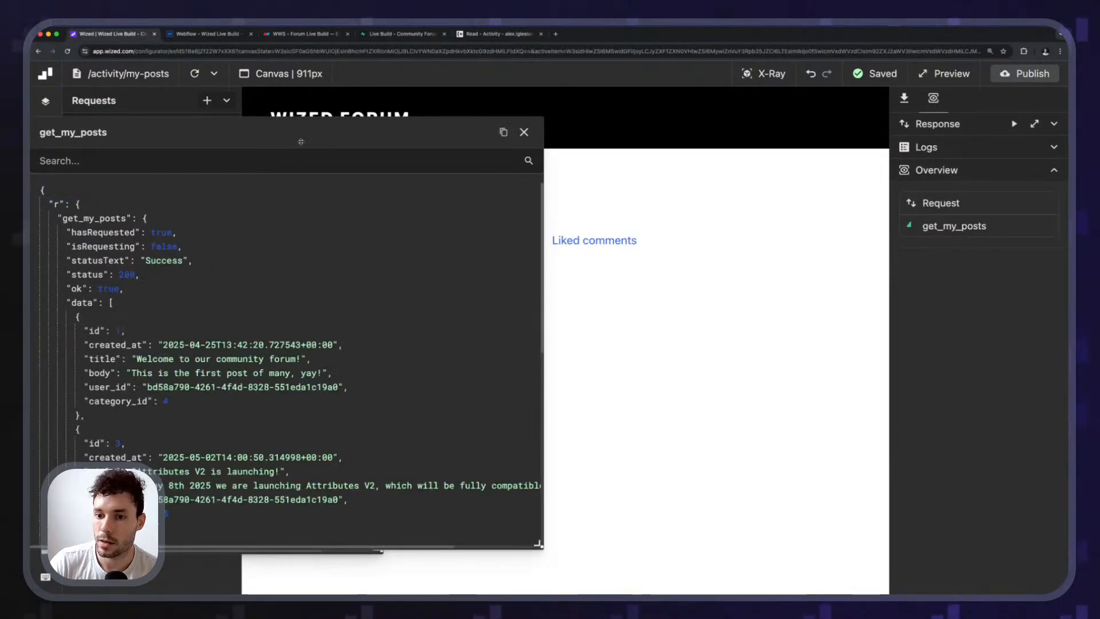
# Review the five returned posts in the get_my_posts JSON, then show the Data Store variables.
pyautogui.scroll(-10, 217, 339)
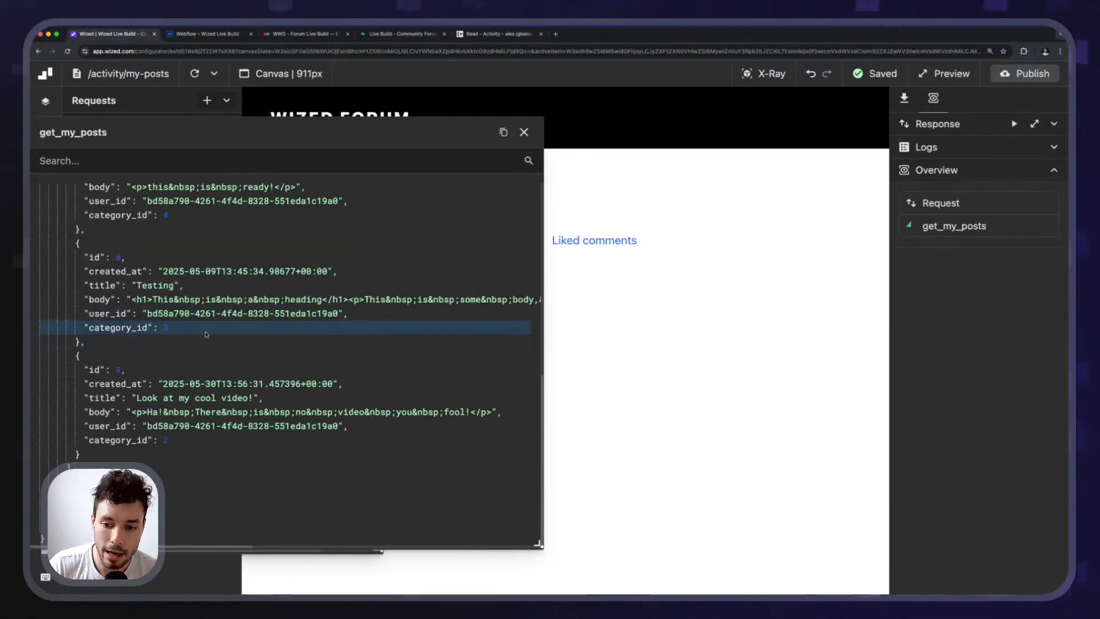
pyautogui.scroll(10, 217, 339)
pyautogui.scroll(-3, 172, 343)
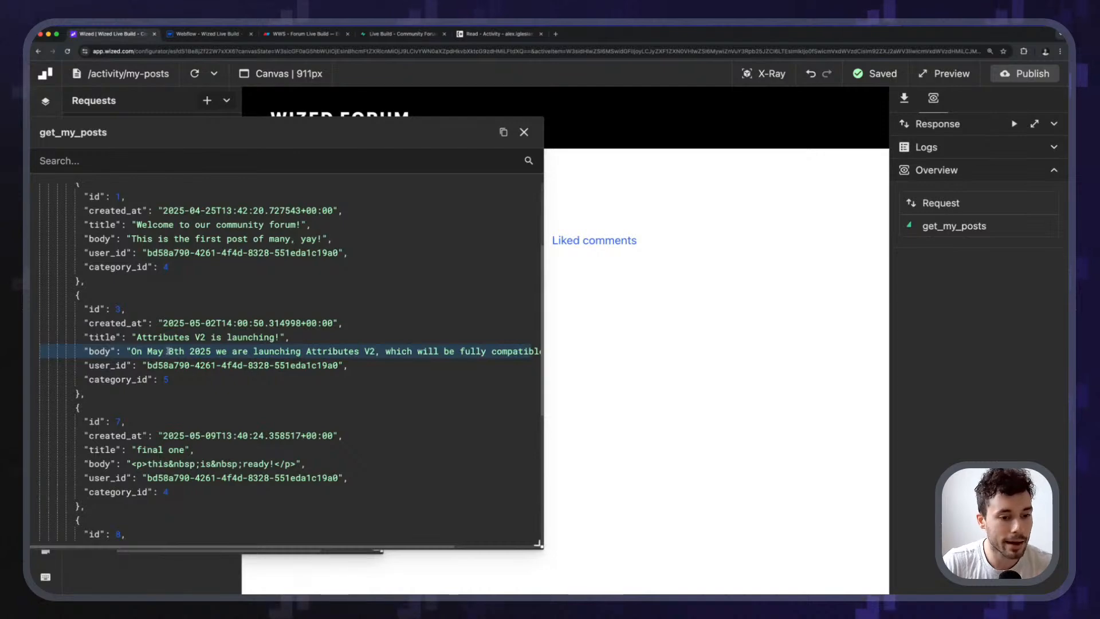
pyautogui.scroll(-5, 168, 351)
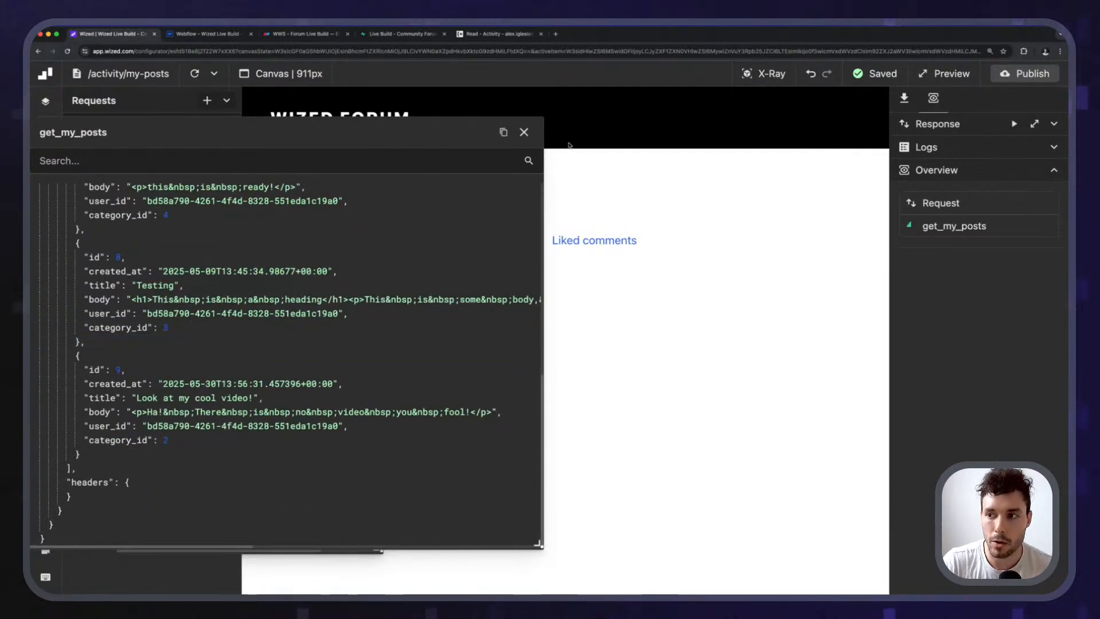
pyautogui.click(525, 133)
pyautogui.click(362, 143)
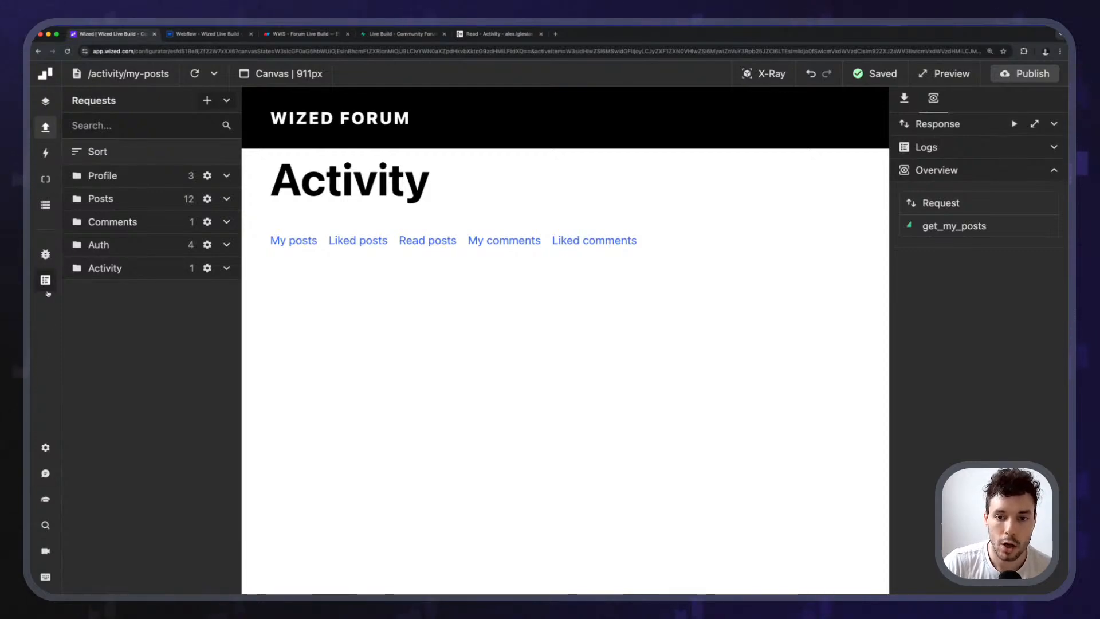
pyautogui.click(47, 207)
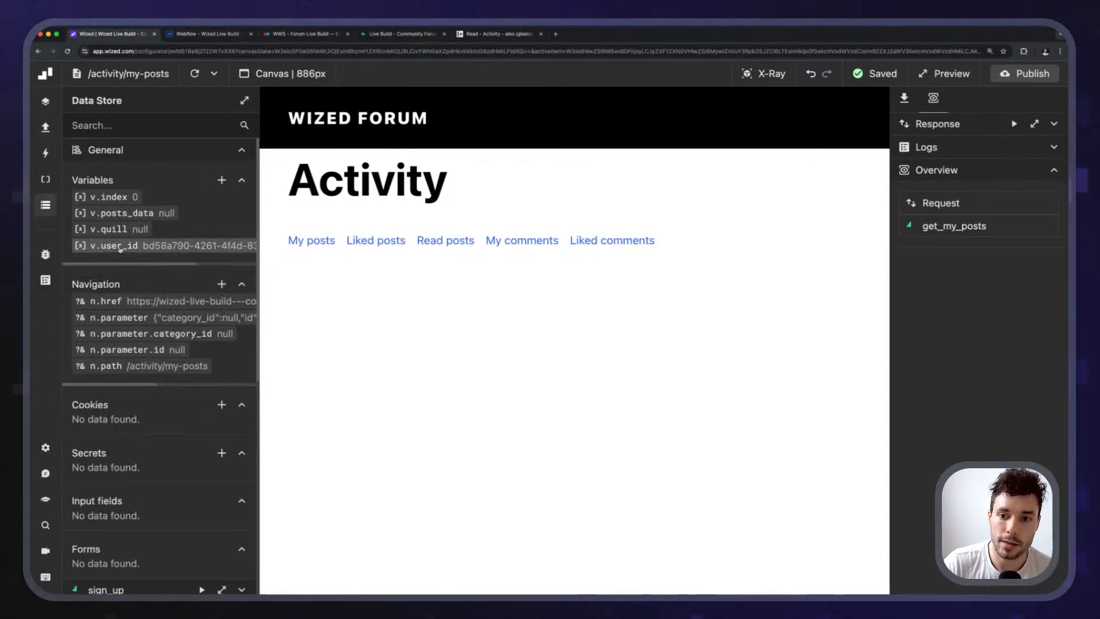
# Append || r.get_my_posts.data to the posts_data variable's initial value.
pyautogui.click(122, 212)
pyautogui.click(974, 199)
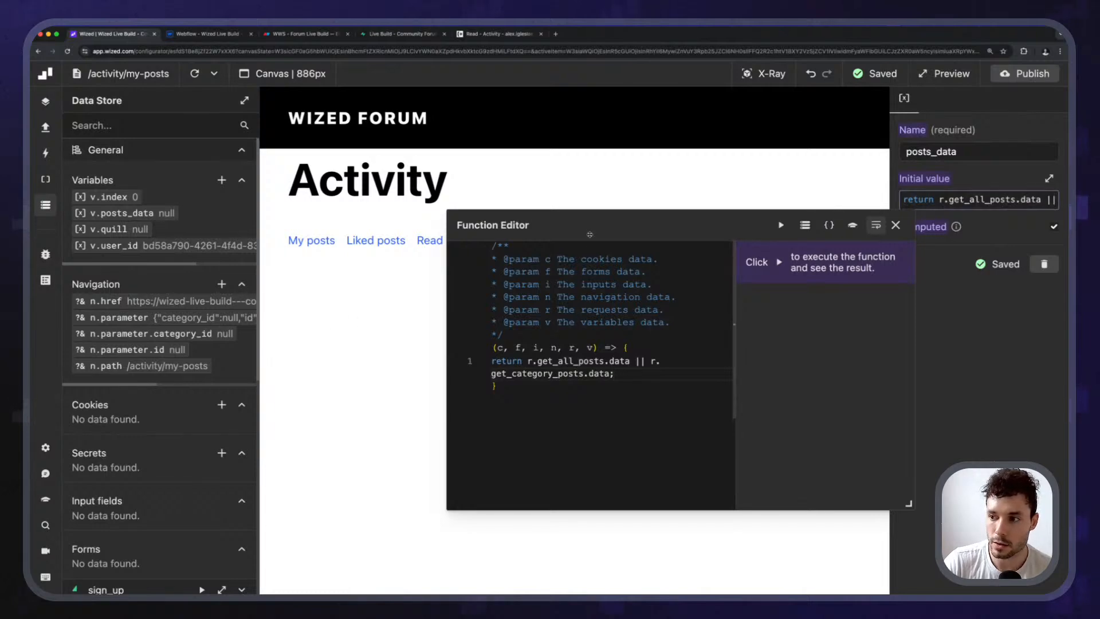
pyautogui.moveTo(589, 234); pyautogui.dragTo(383, 194)
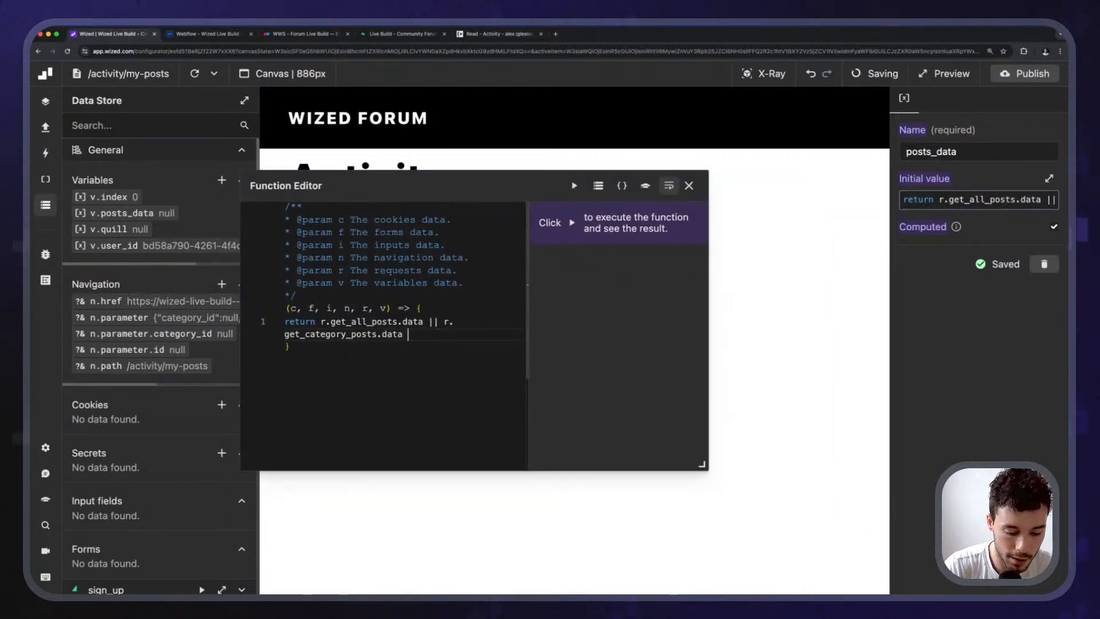
pyautogui.write('r.g')
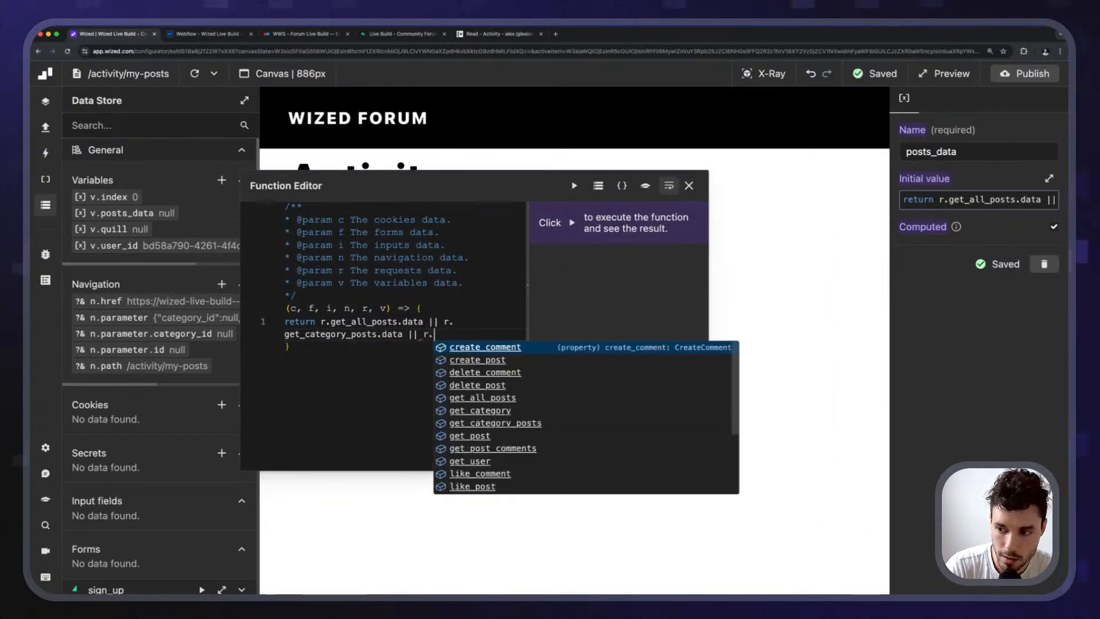
pyautogui.write('et')
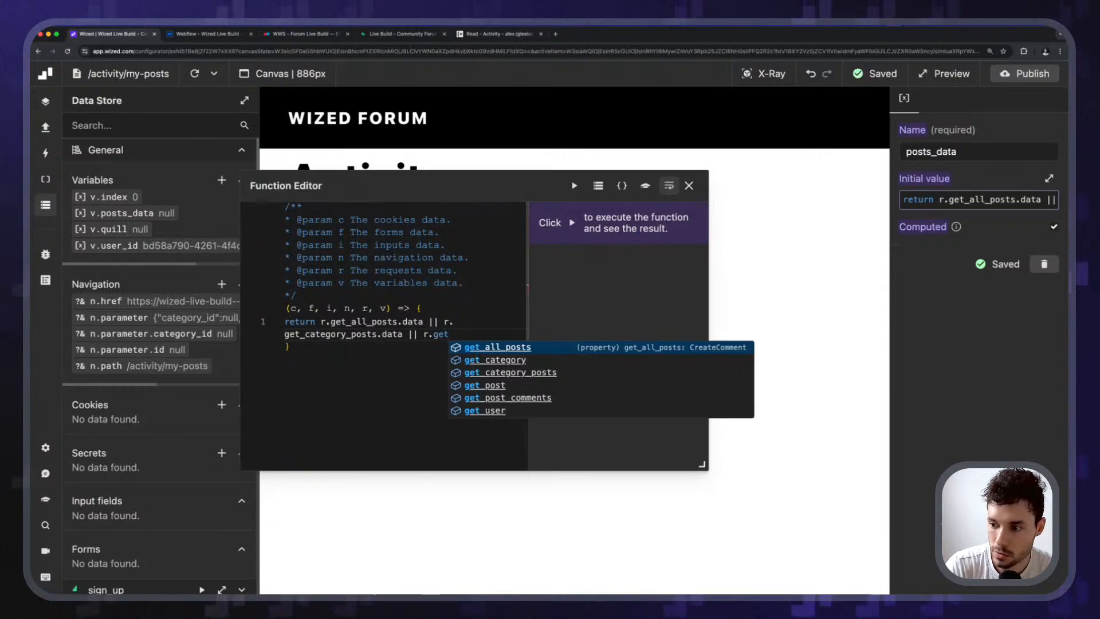
pyautogui.press('Down')
pyautogui.press('Up')
pyautogui.write('_m')
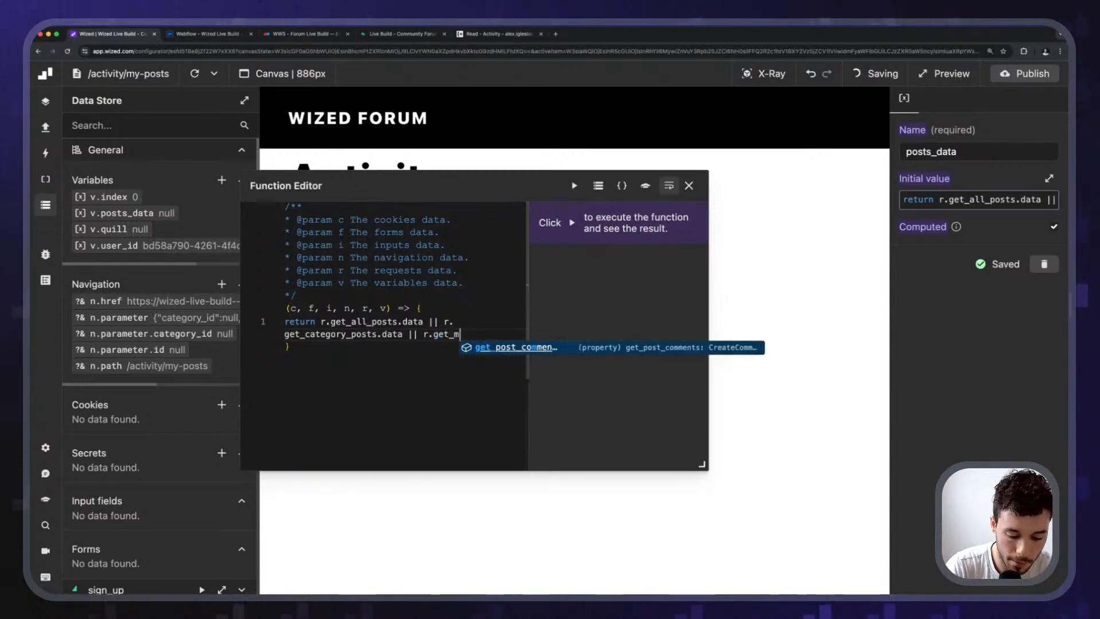
pyautogui.write('y_posts.data;')
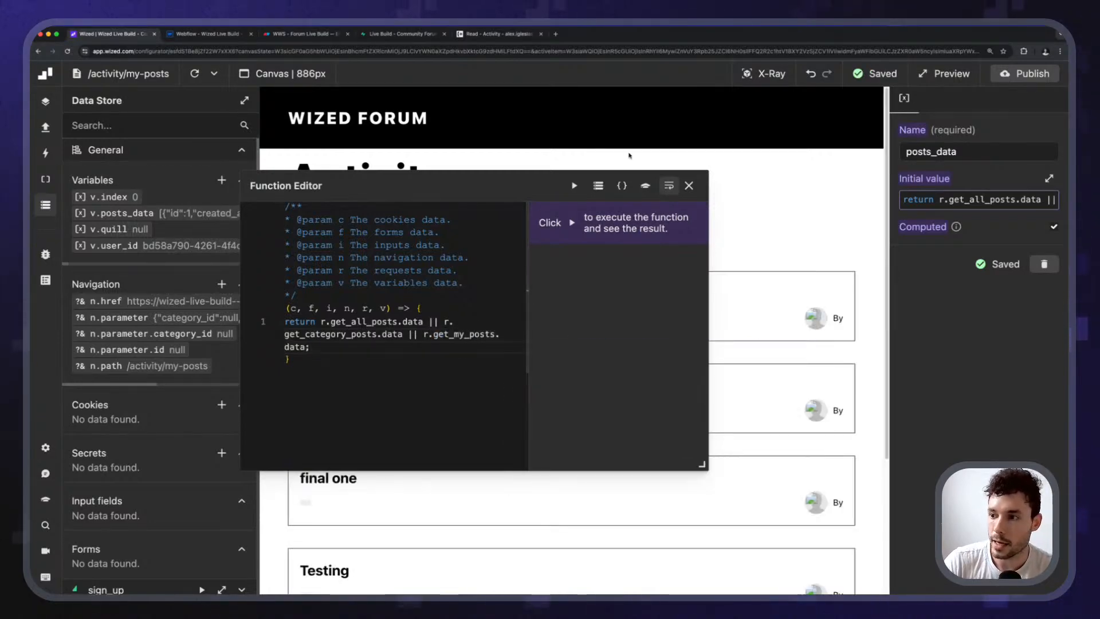
pyautogui.moveTo(680, 191); pyautogui.dragTo(715, 183)
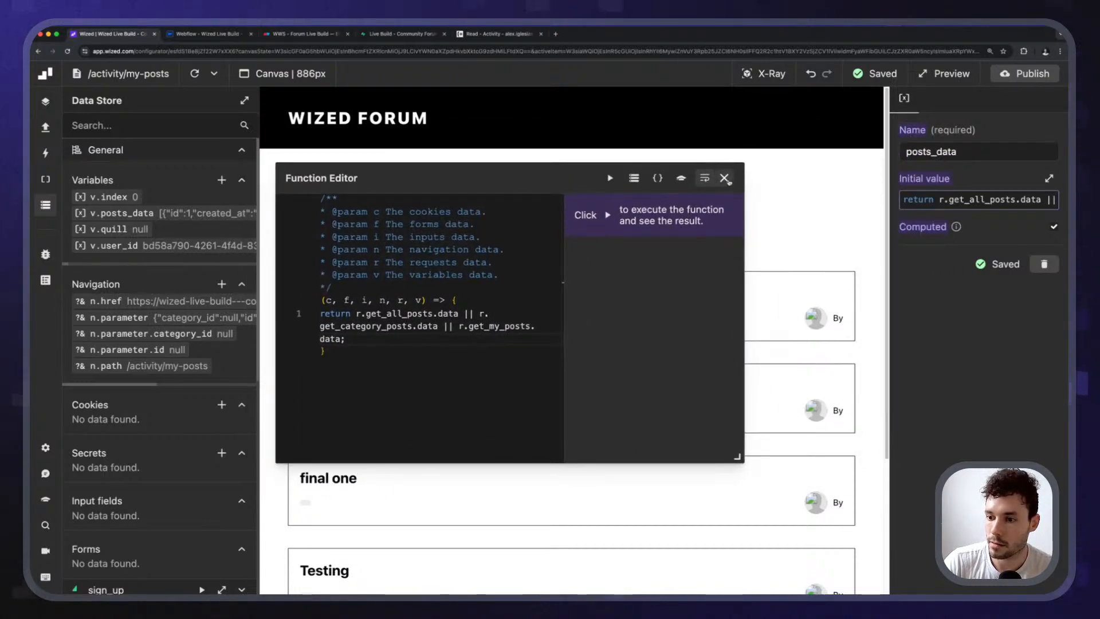
pyautogui.click(725, 179)
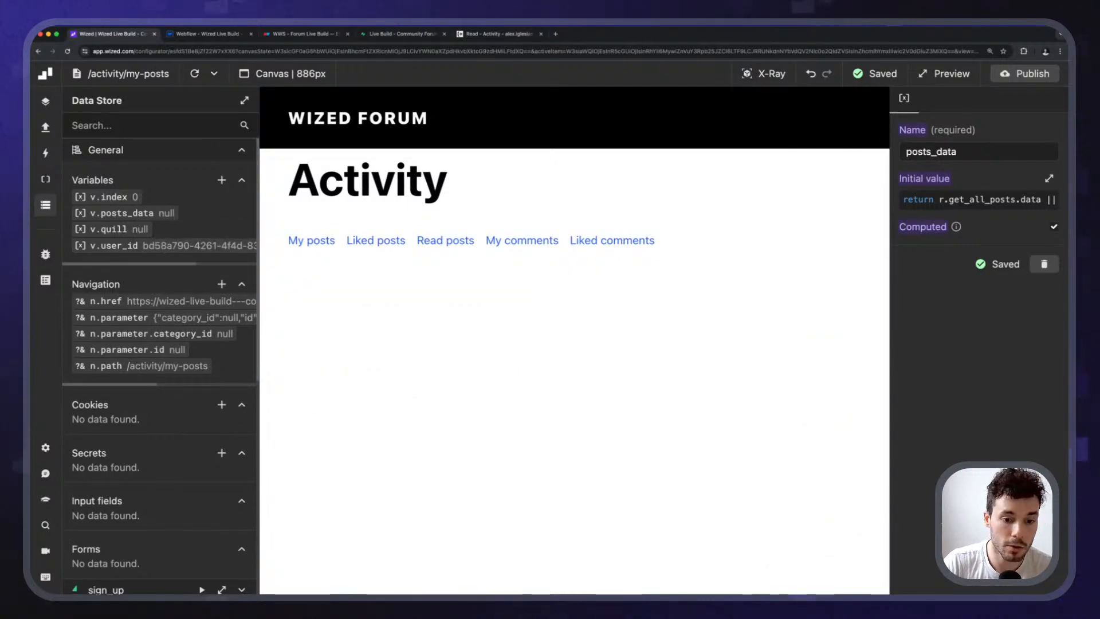
# Create an event named Get My Posts triggered when the page starts loading.
pyautogui.click(45, 129)
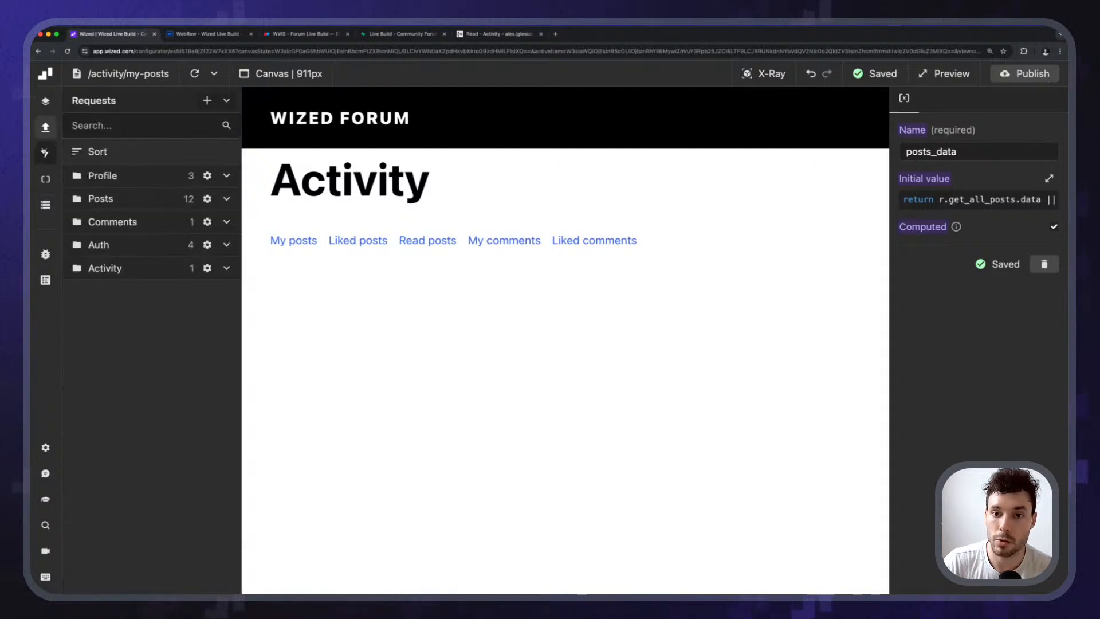
pyautogui.click(45, 153)
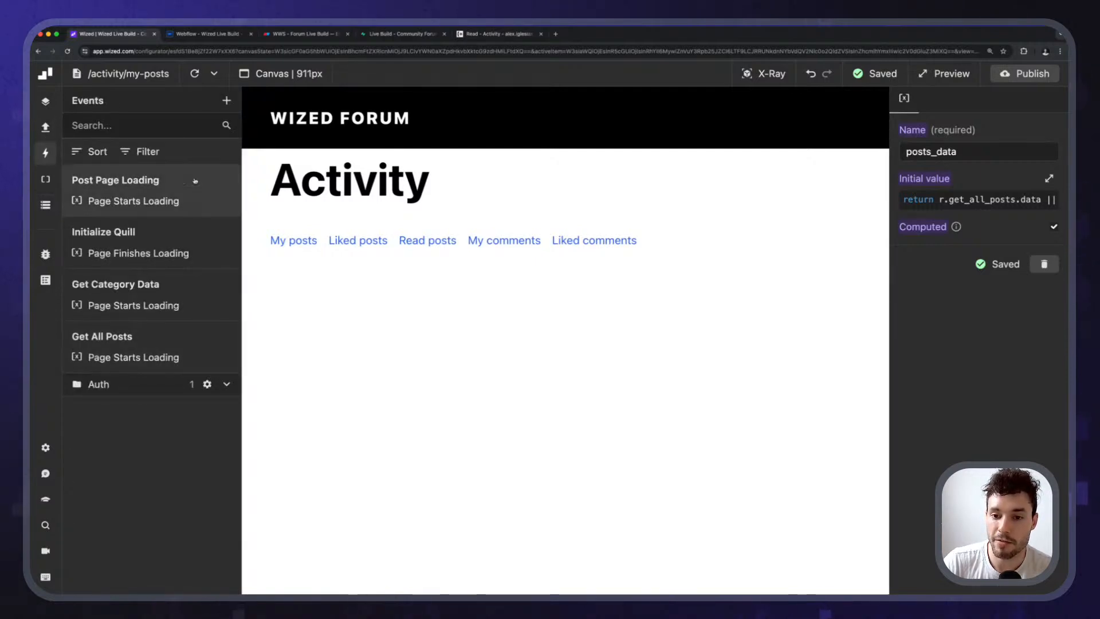
pyautogui.click(226, 100)
pyautogui.click(979, 156)
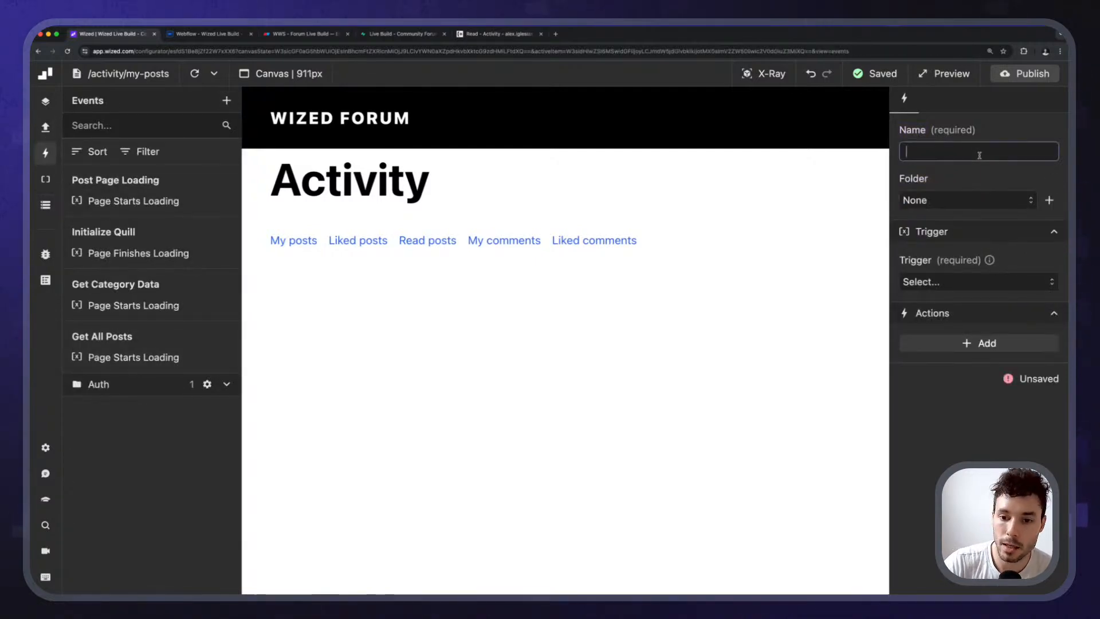
pyautogui.write('Get MY')
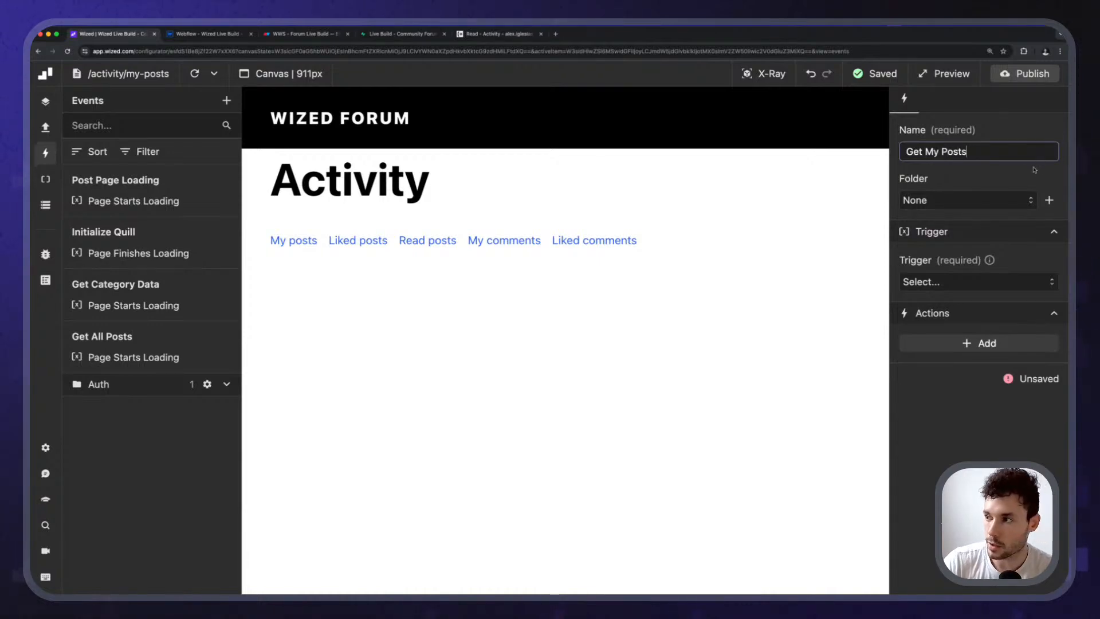
pyautogui.press('Return')
pyautogui.click(942, 283)
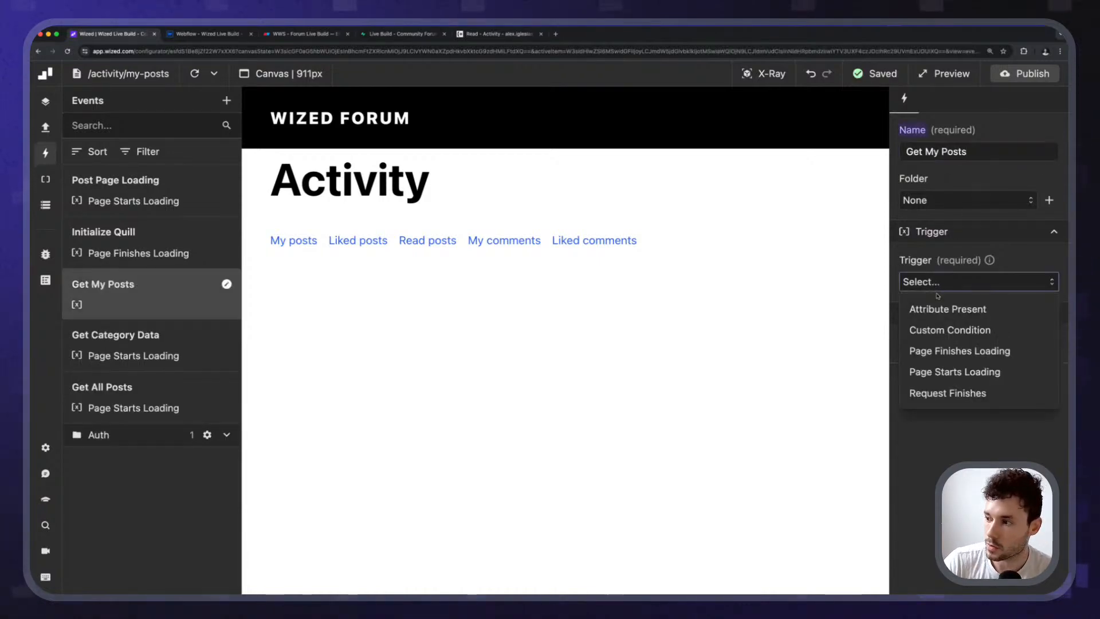
pyautogui.click(949, 372)
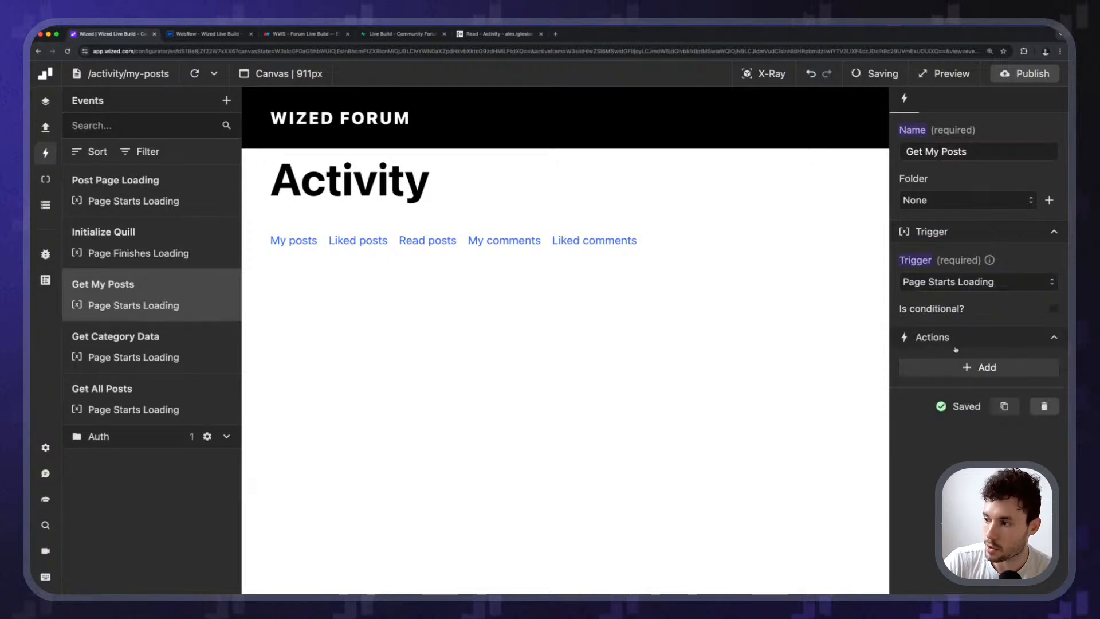
# Add a Perform request action that runs get_my_posts.
pyautogui.click(977, 367)
pyautogui.click(945, 421)
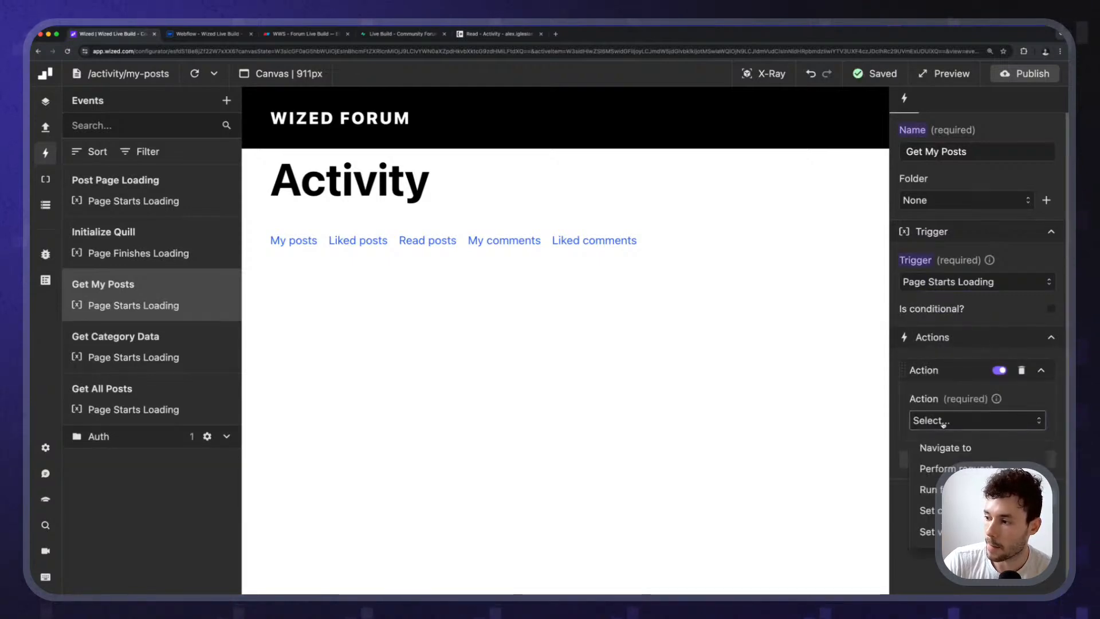
pyautogui.click(972, 465)
pyautogui.click(972, 456)
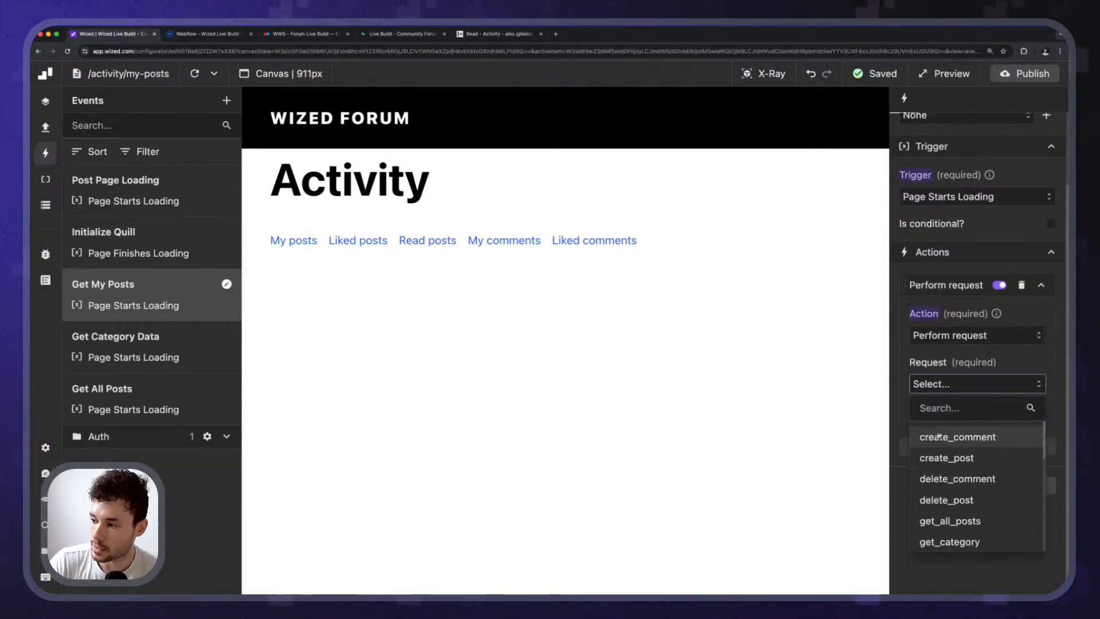
pyautogui.write('my')
pyautogui.click(951, 437)
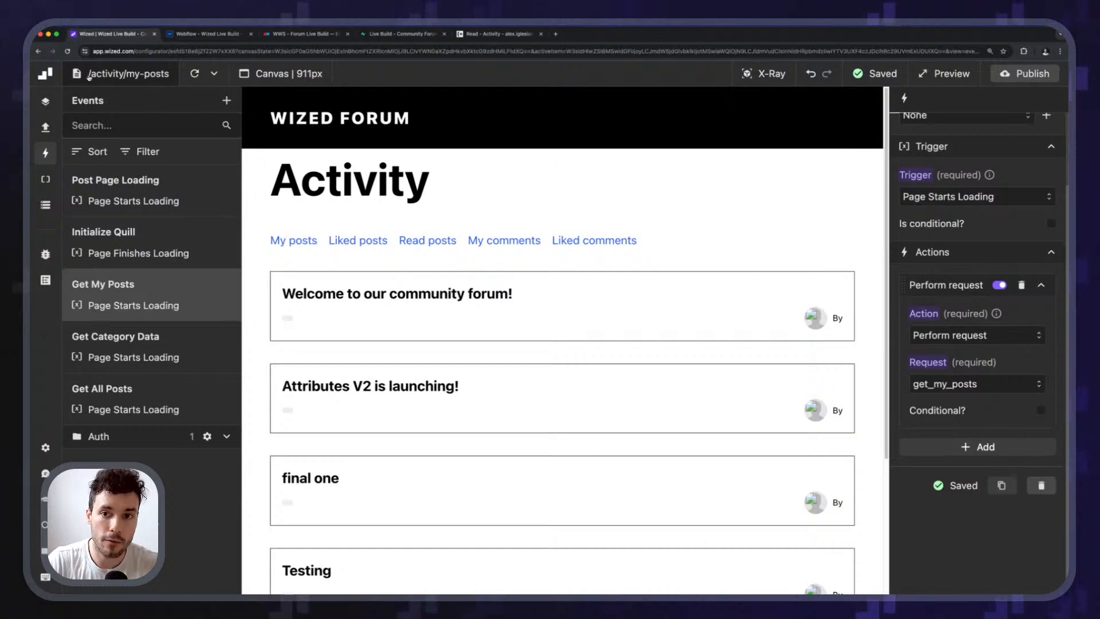
pyautogui.scroll(1, 991, 382)
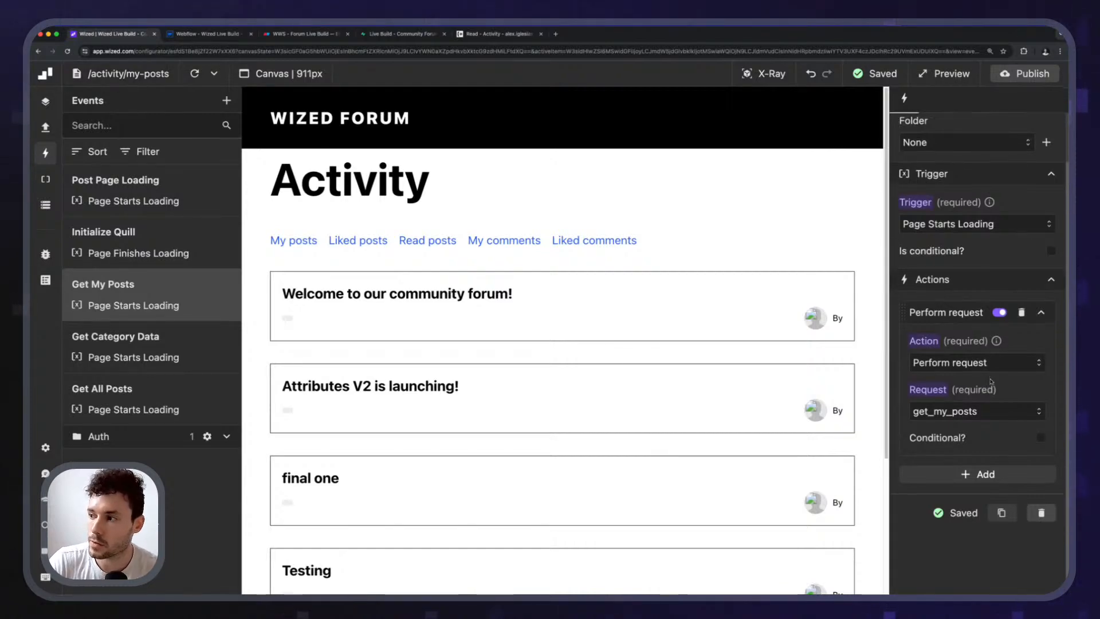
# Make Get My Posts conditional on return n.path === '/activity/my-posts'.
pyautogui.click(1051, 252)
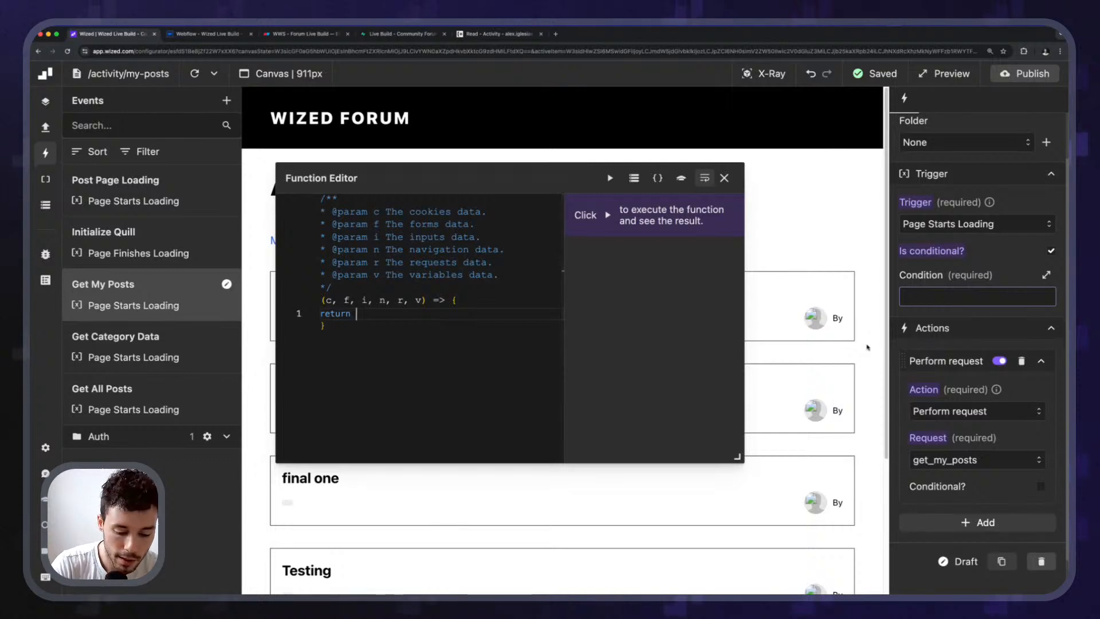
pyautogui.write('n.')
pyautogui.press('Down')
pyautogui.press('Down')
pyautogui.press('Return')
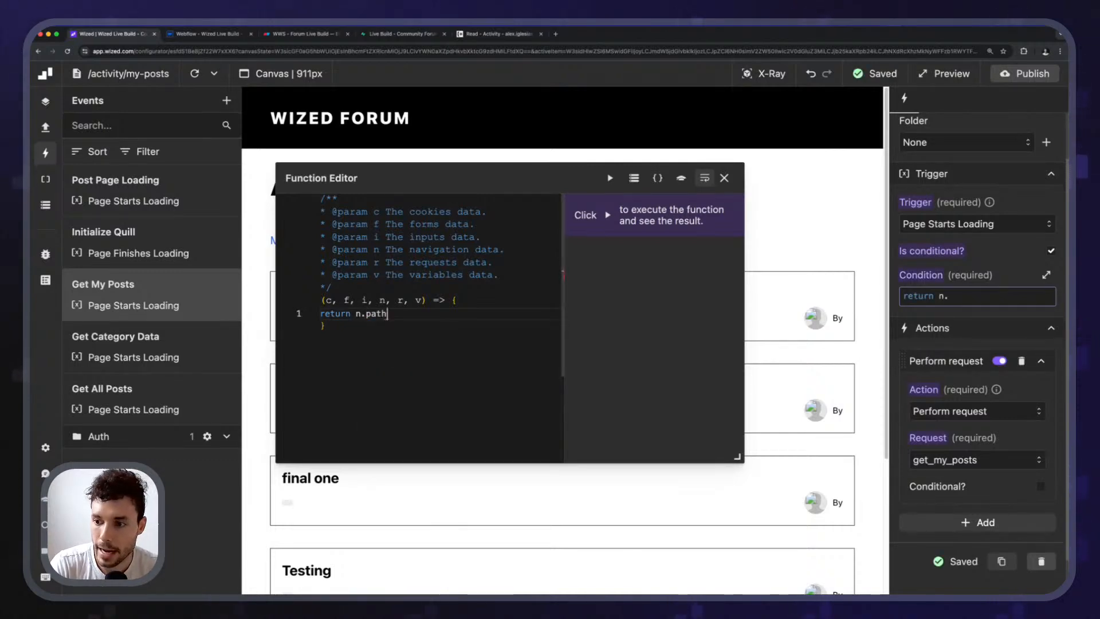
pyautogui.write("=== '")
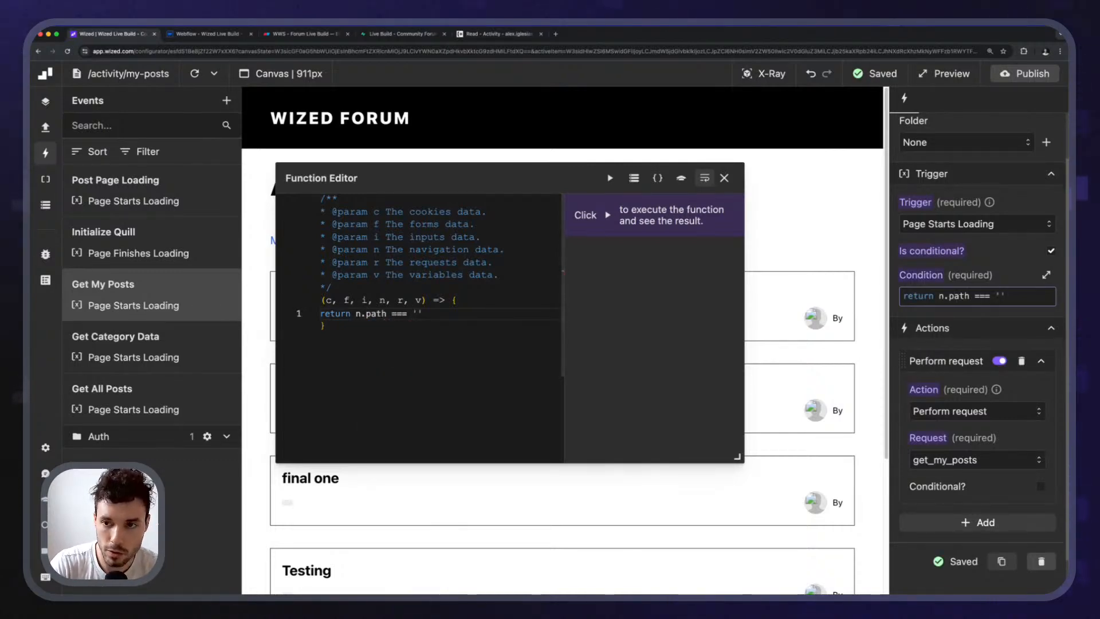
pyautogui.write('/activity')
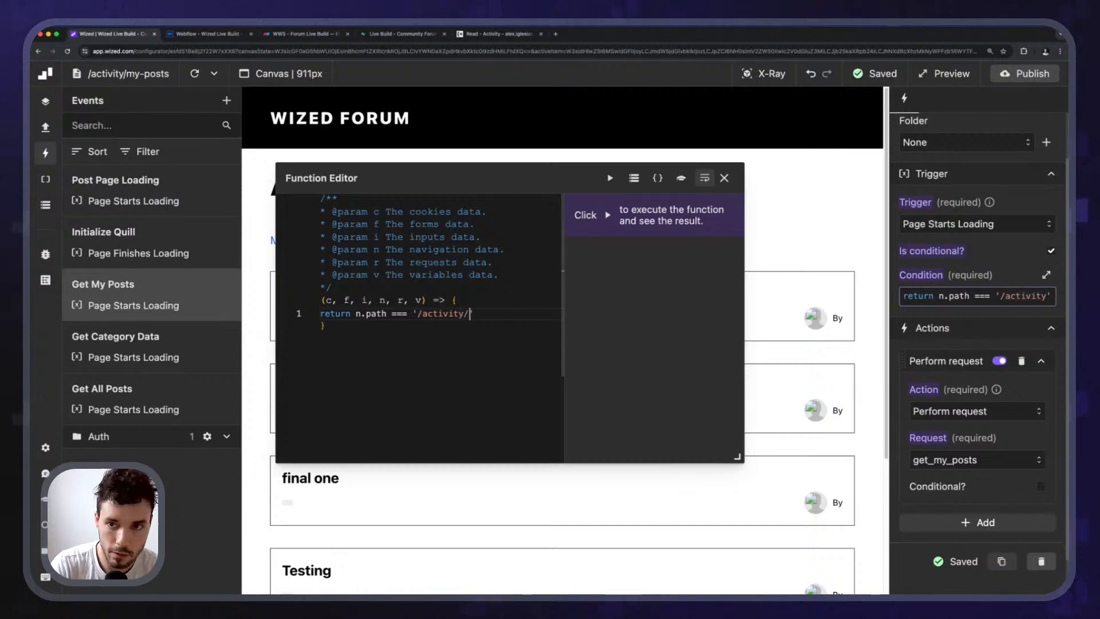
pyautogui.write('/my-posts')
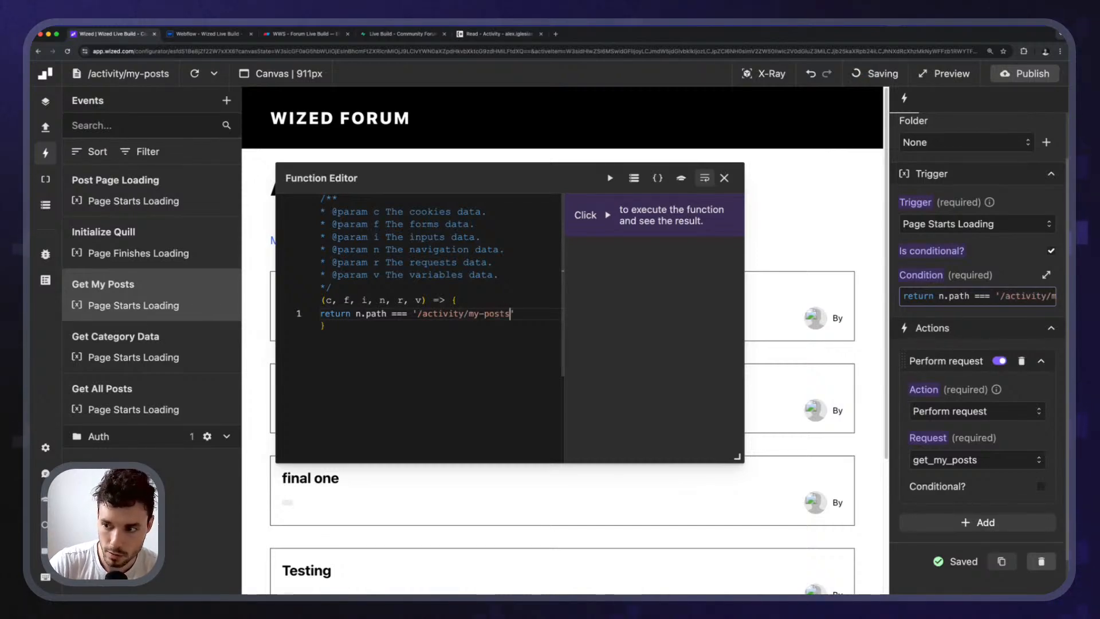
pyautogui.click(724, 178)
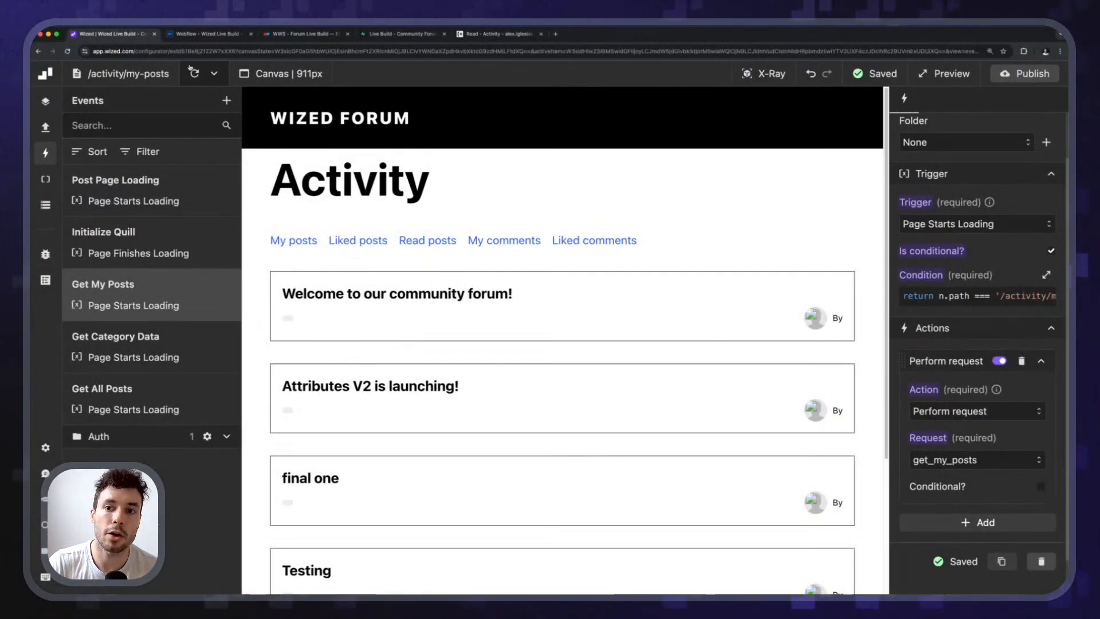
# Reload the canvas preview to test the condition, then reopen the condition code.
pyautogui.click(193, 71)
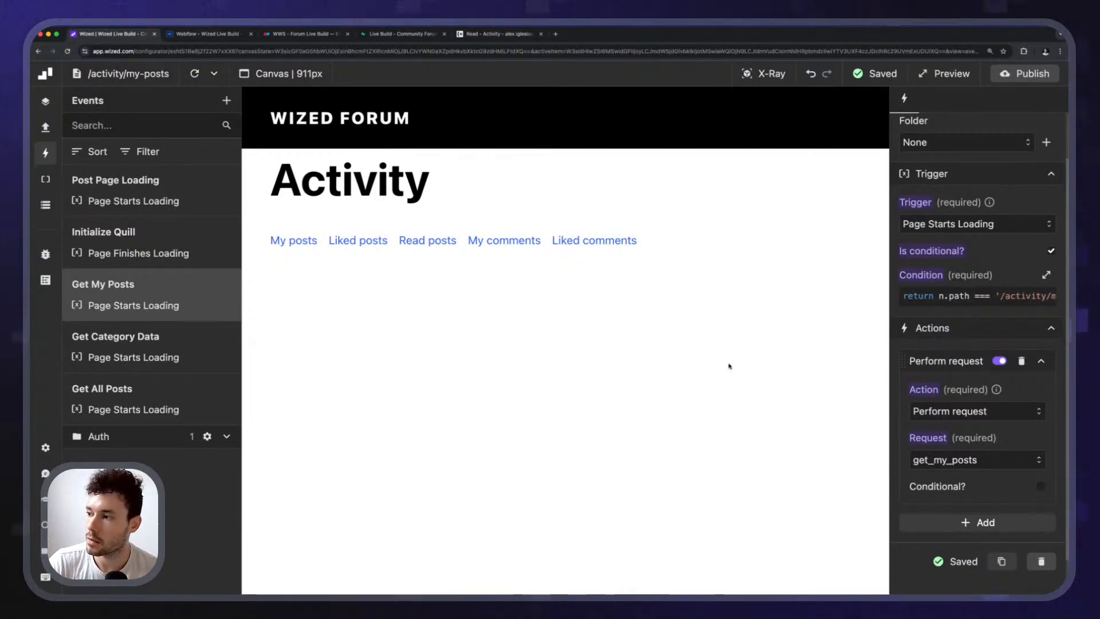
pyautogui.scroll(2, 914, 317)
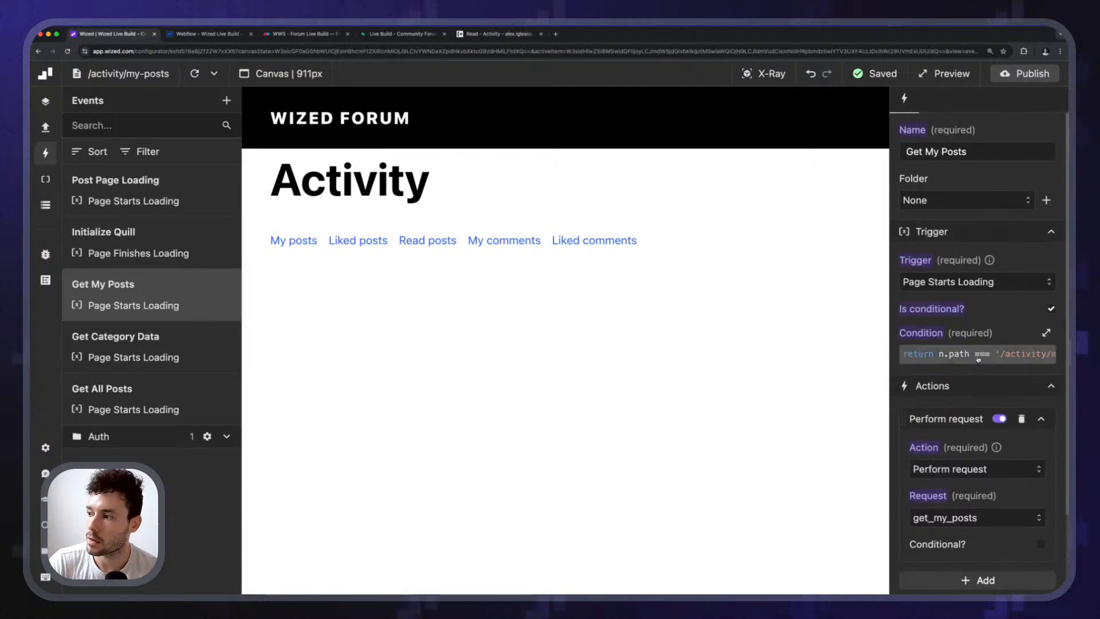
pyautogui.click(968, 354)
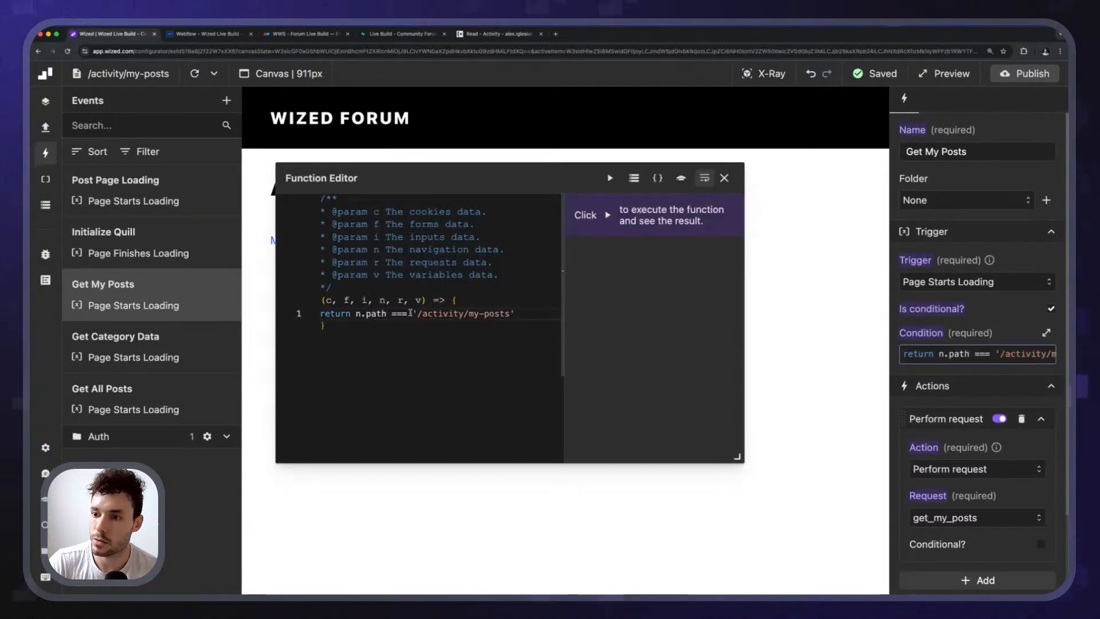
# Add a temporary return n.path; line above the condition and run it to see the current path.
pyautogui.press('Home')
pyautogui.press('Return')
pyautogui.press('Return')
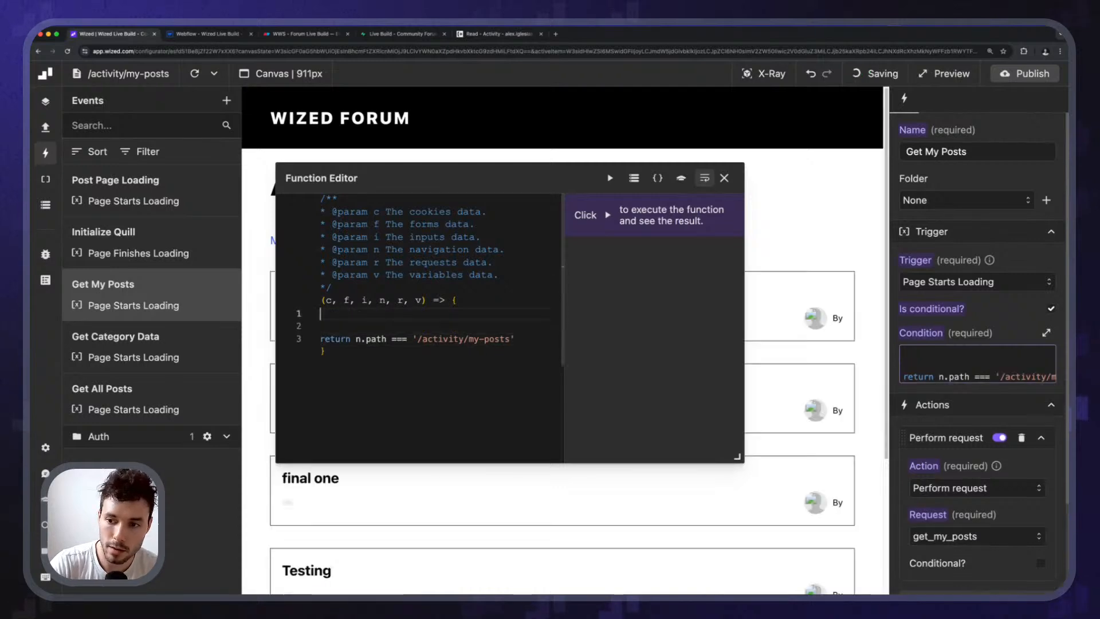
pyautogui.press('Up')
pyautogui.press('Up')
pyautogui.write('console.log(n')
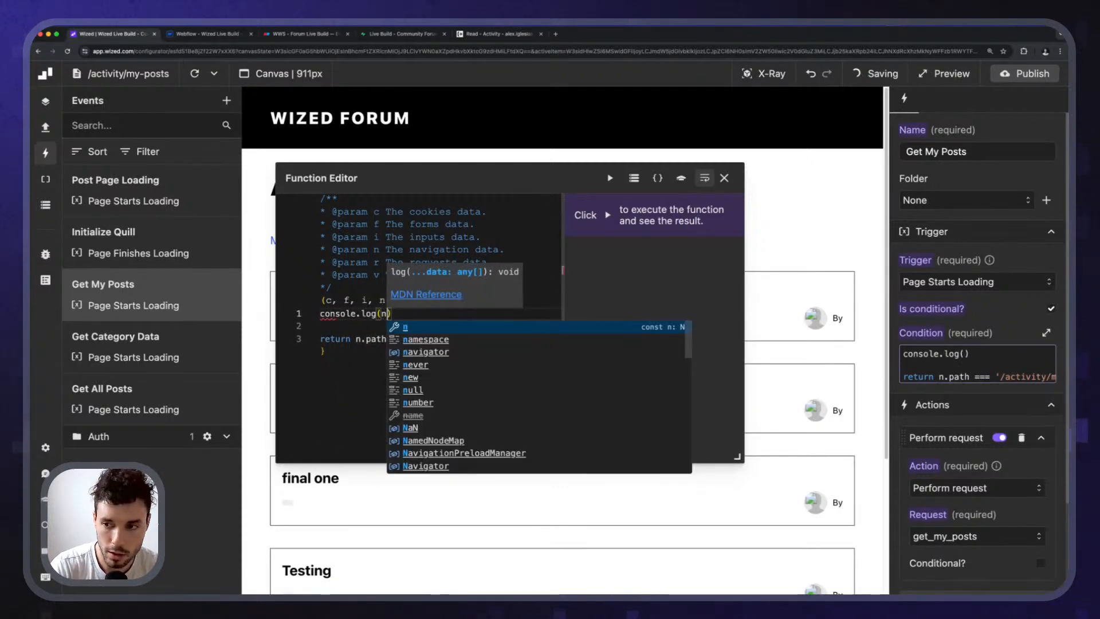
pyautogui.write(').path)')
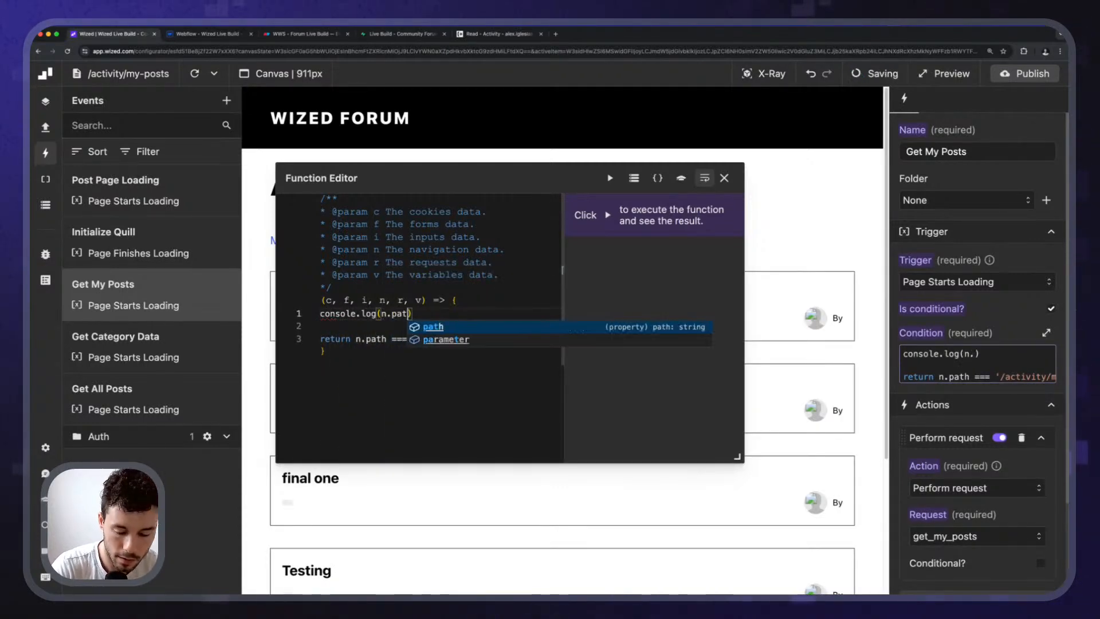
pyautogui.write(';')
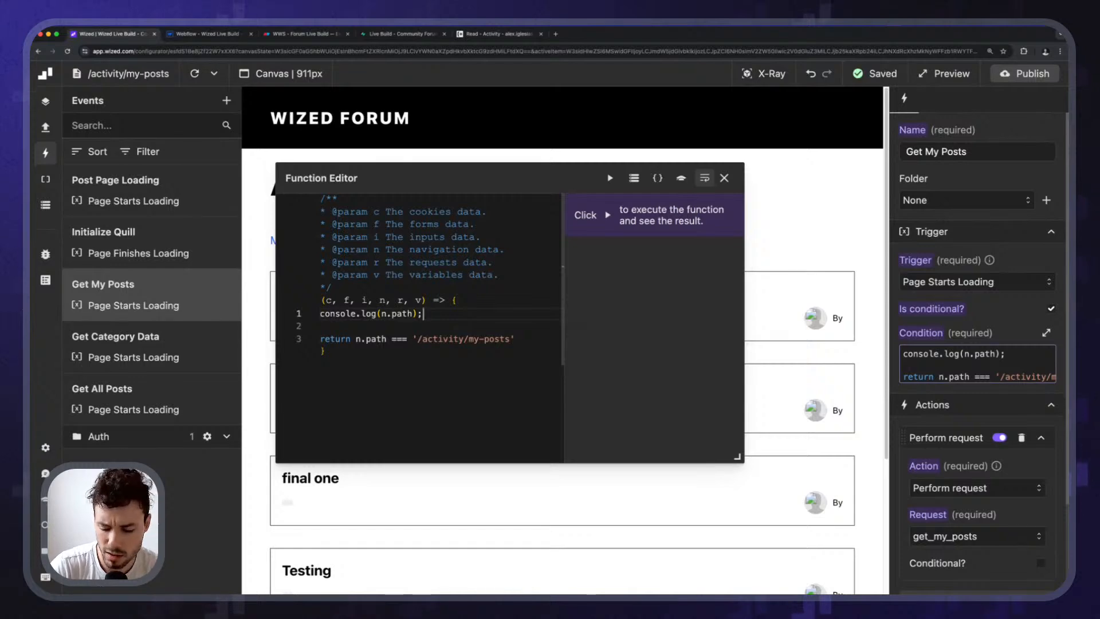
pyautogui.hotkey('shift', 'Home')
pyautogui.press('BackSpace')
pyautogui.write('return')
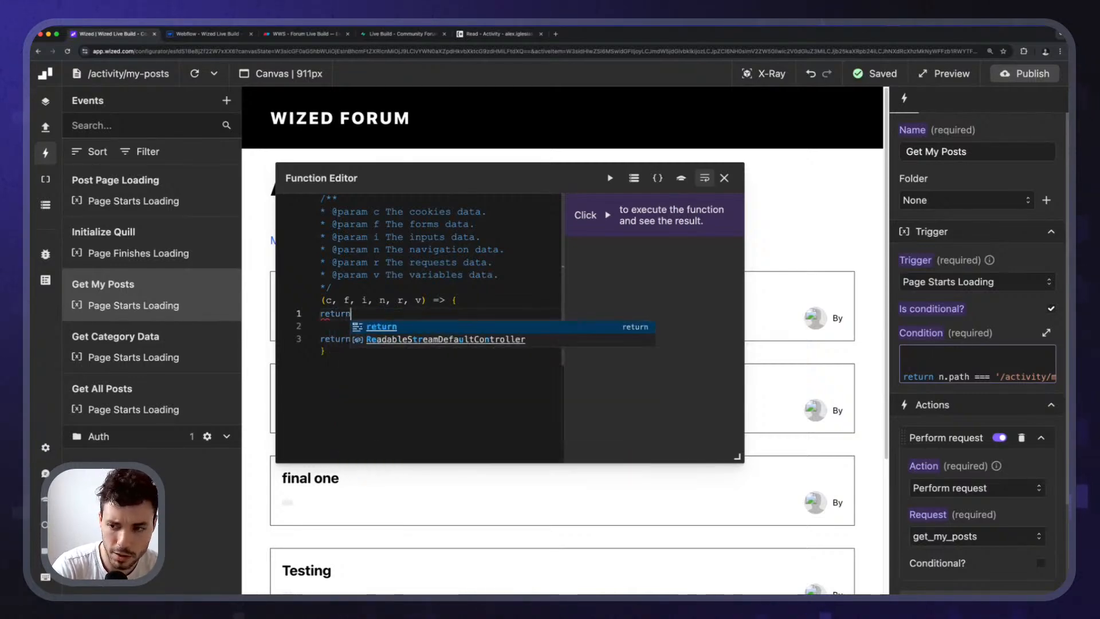
pyautogui.write(' n.path;')
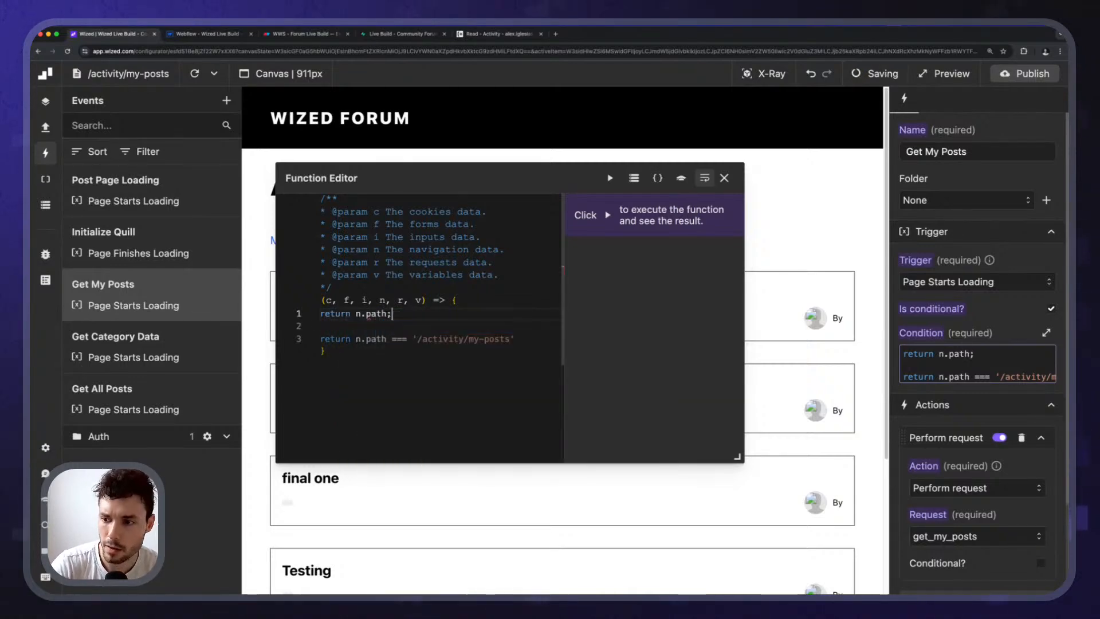
pyautogui.click(610, 177)
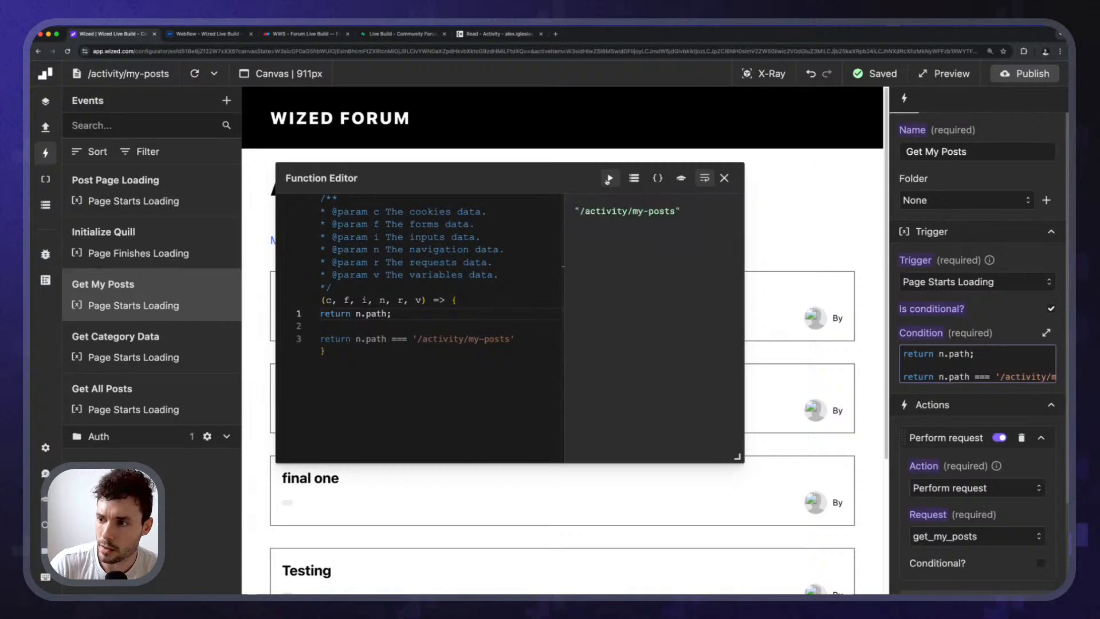
# Paste the returned /activity/my-posts path into the condition and remove the temporary test line.
pyautogui.click(580, 212)
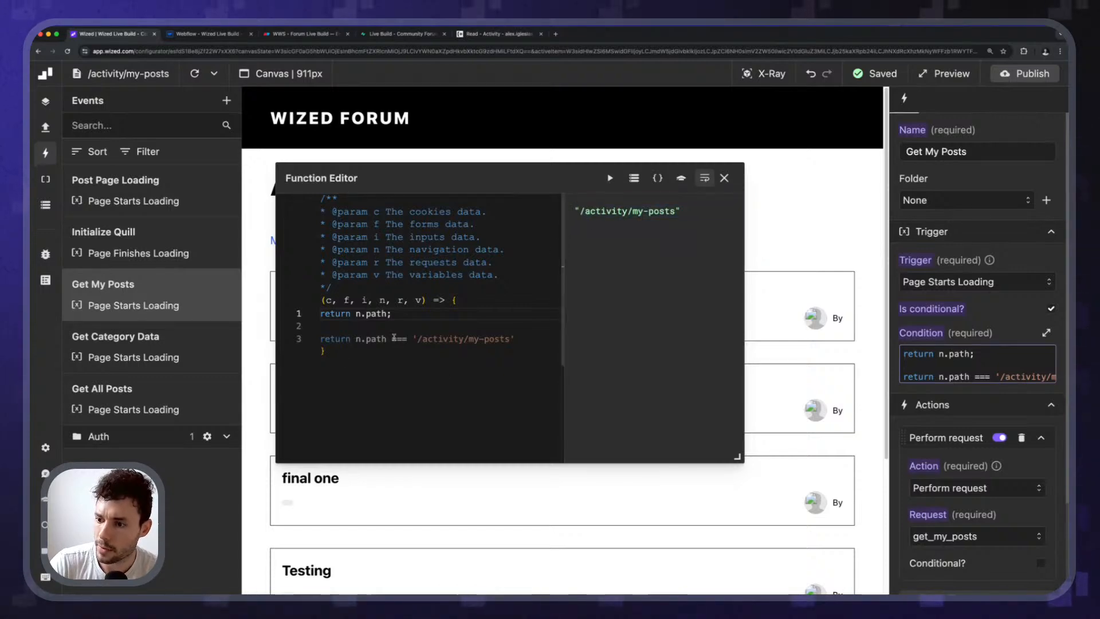
pyautogui.moveTo(402, 341)
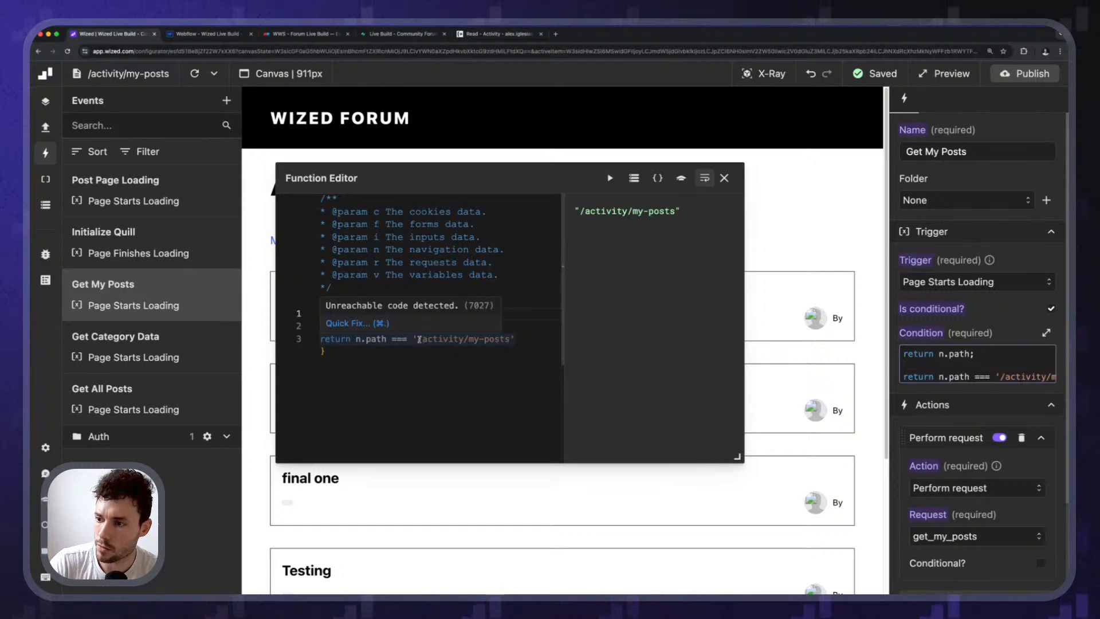
pyautogui.moveTo(579, 212); pyautogui.dragTo(675, 211)
pyautogui.press('super+c')
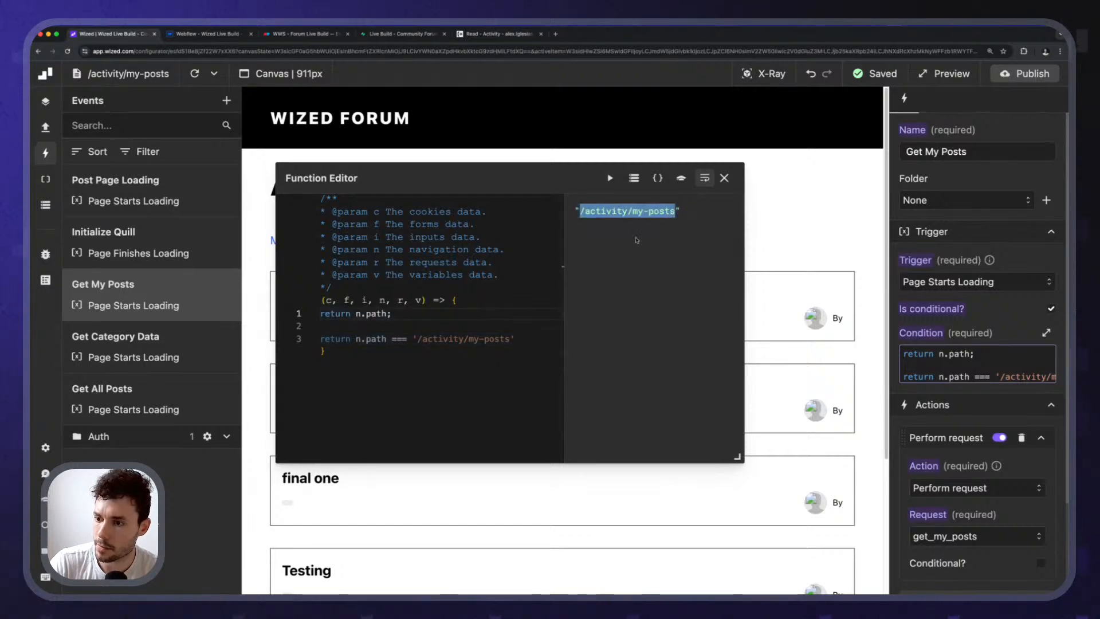
pyautogui.moveTo(418, 339); pyautogui.dragTo(505, 338)
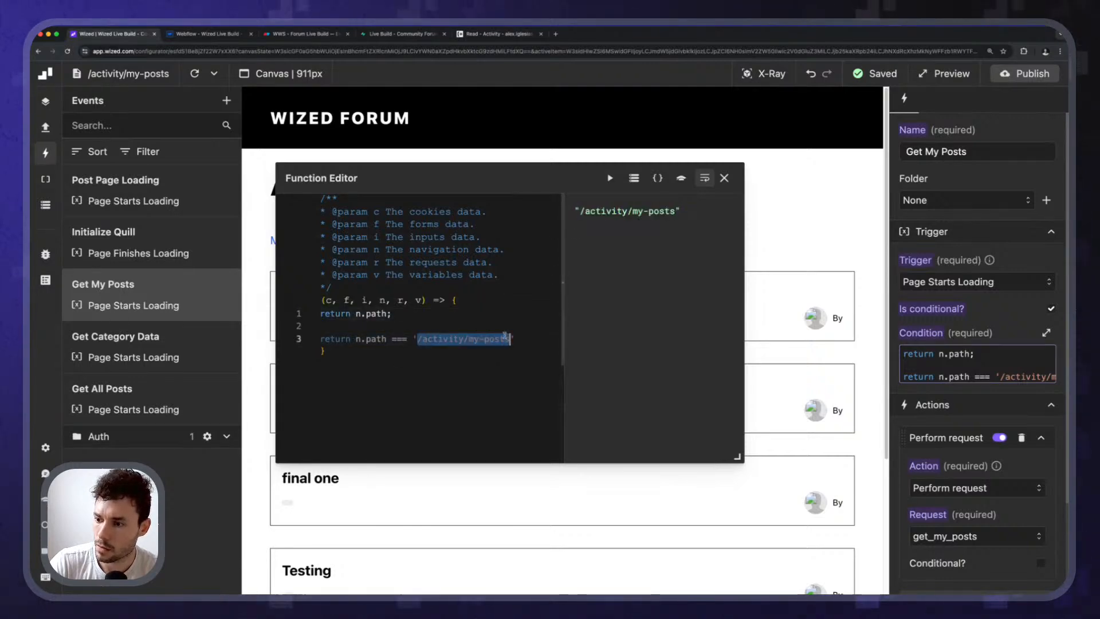
pyautogui.press('super+v')
pyautogui.click(427, 311)
pyautogui.press('super+x')
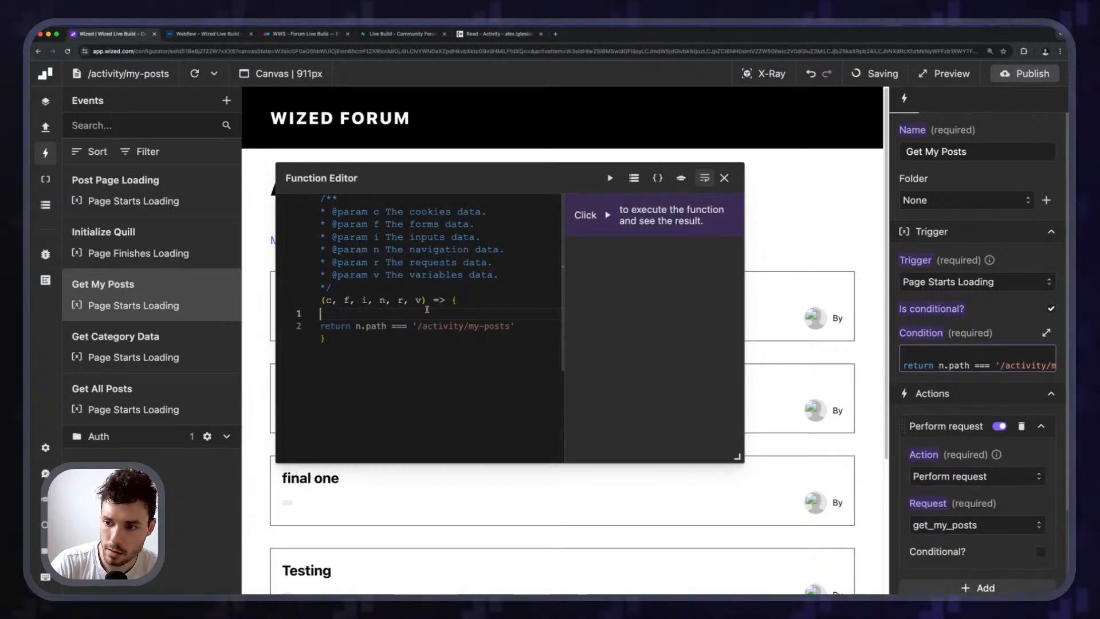
pyautogui.press('Delete')
# Rerun the condition, close the Function Editor, reload the canvas and show the Data Store.
pyautogui.click(610, 178)
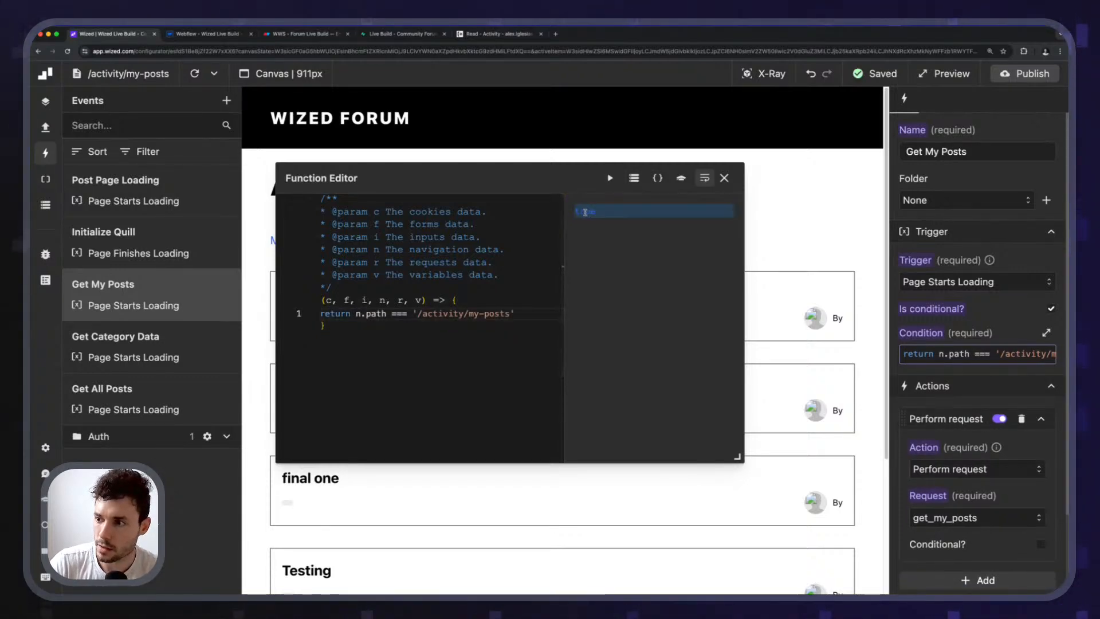
pyautogui.click(724, 177)
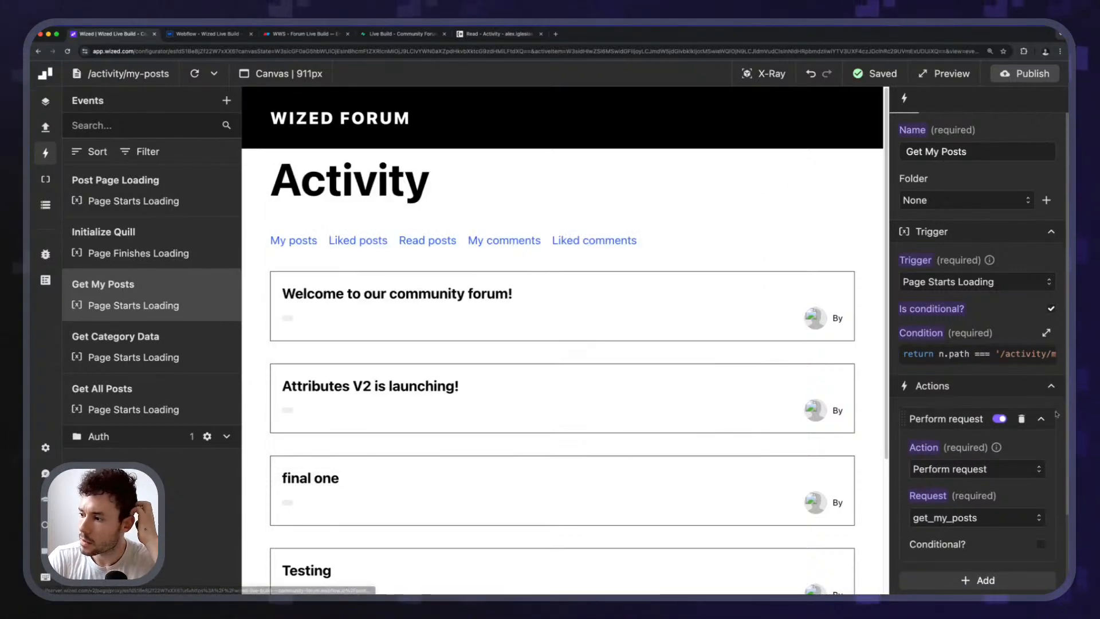
pyautogui.scroll(-1, 999, 446)
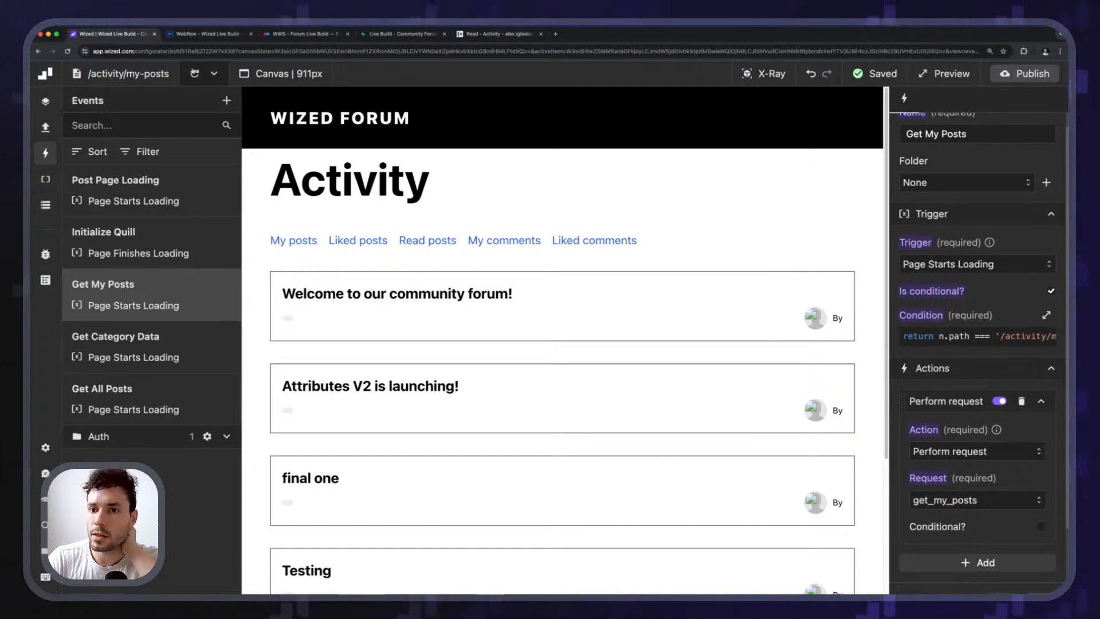
pyautogui.click(194, 74)
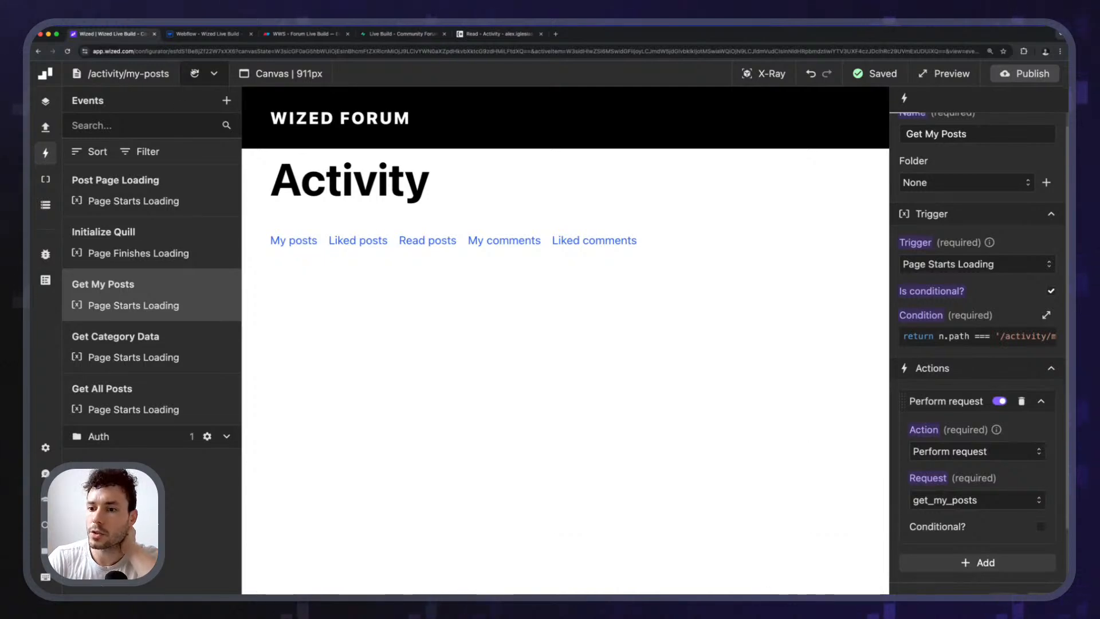
pyautogui.click(45, 205)
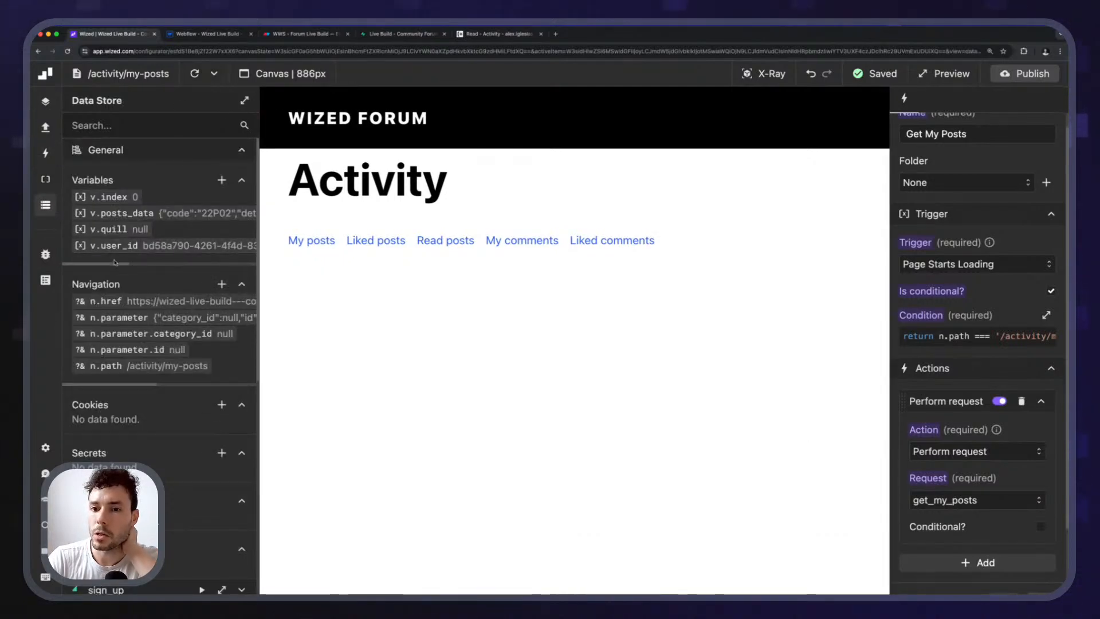
# Inspect get_my_posts' 400 response (invalid uuid 'undefined') in the Data Store, then show the requests list.
pyautogui.click(122, 212)
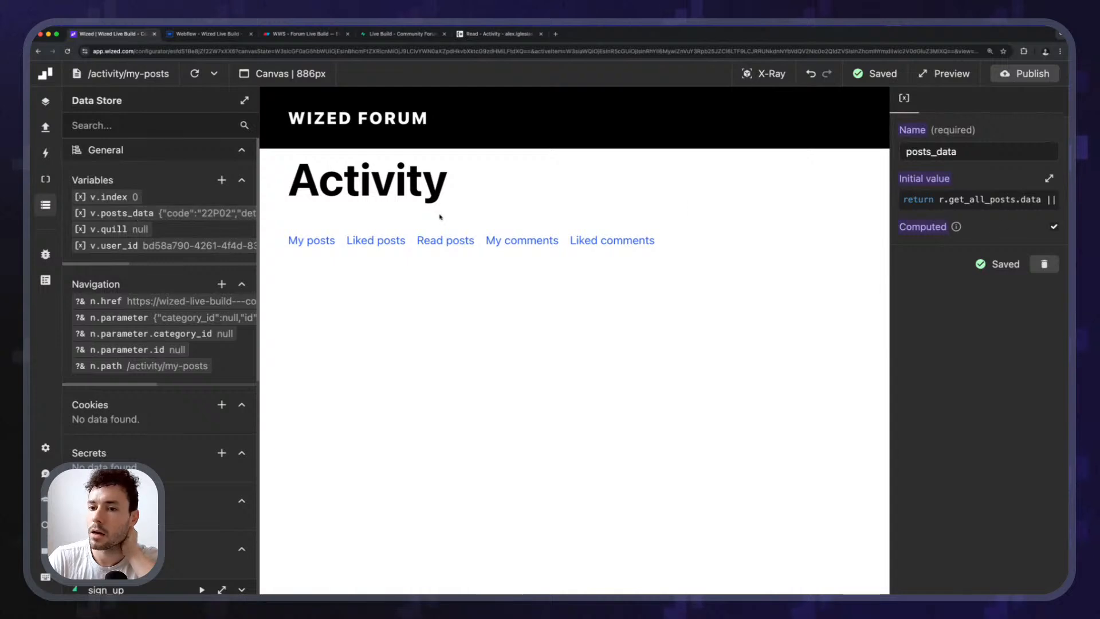
pyautogui.click(45, 205)
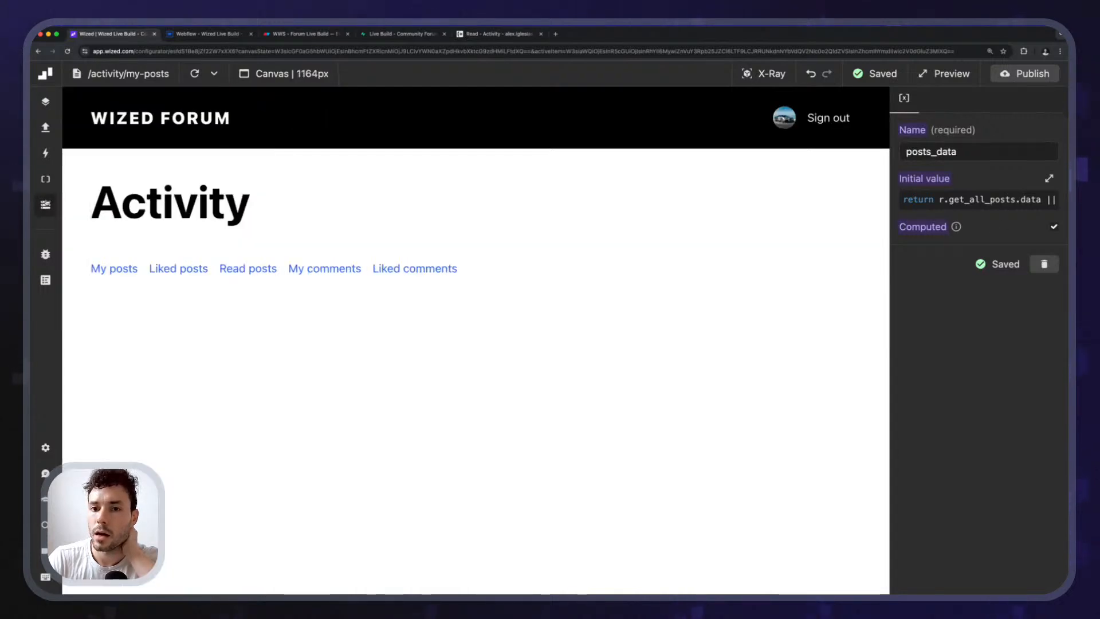
pyautogui.click(46, 205)
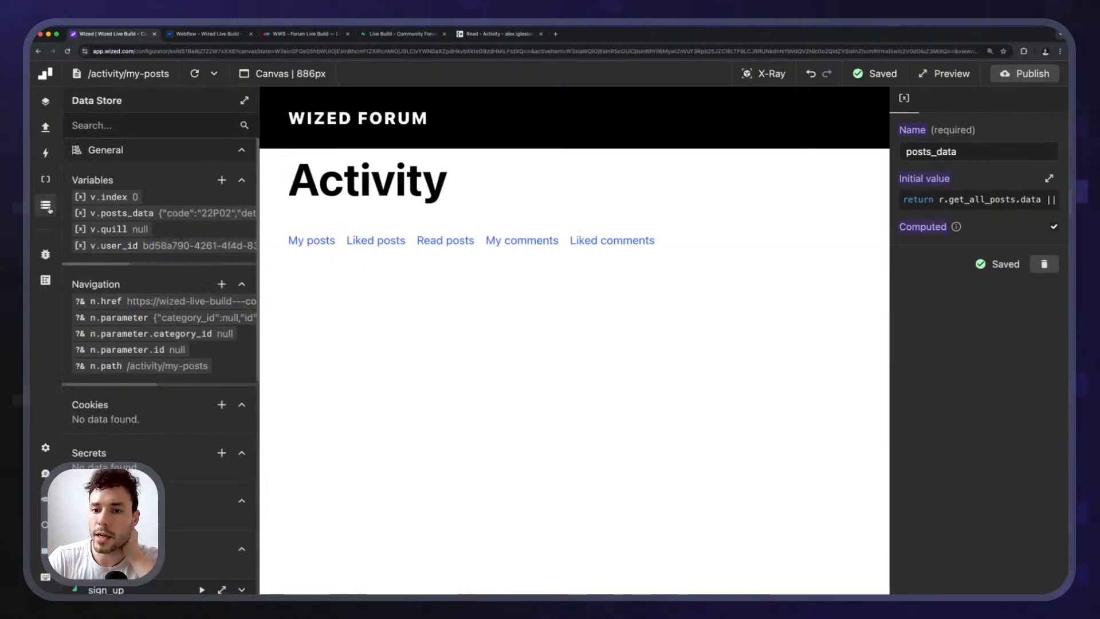
pyautogui.scroll(-15, 192, 524)
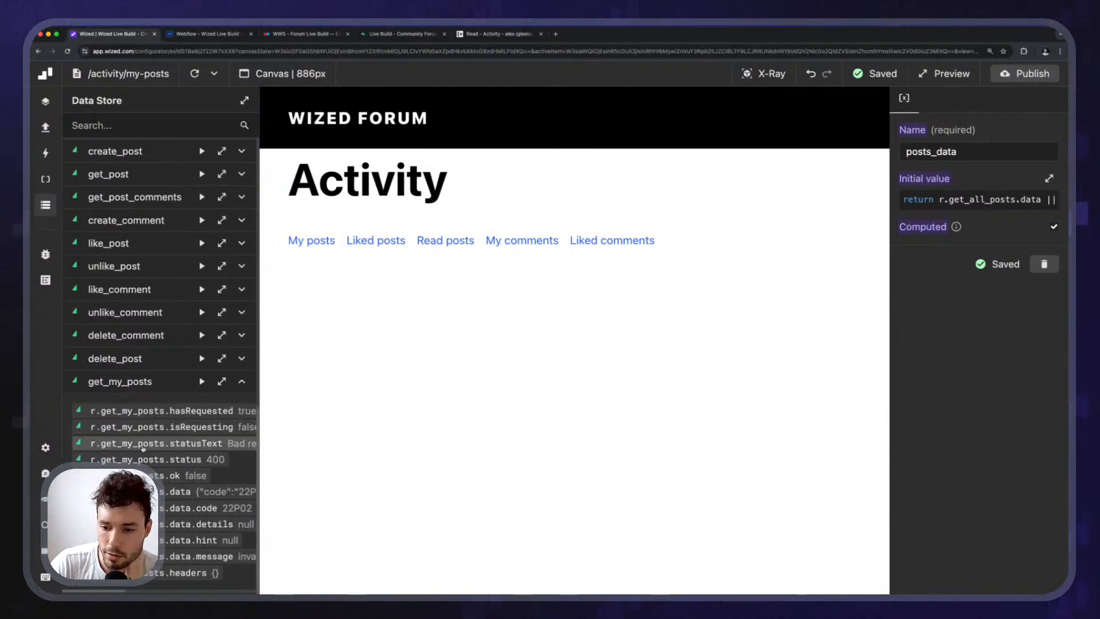
pyautogui.click(221, 381)
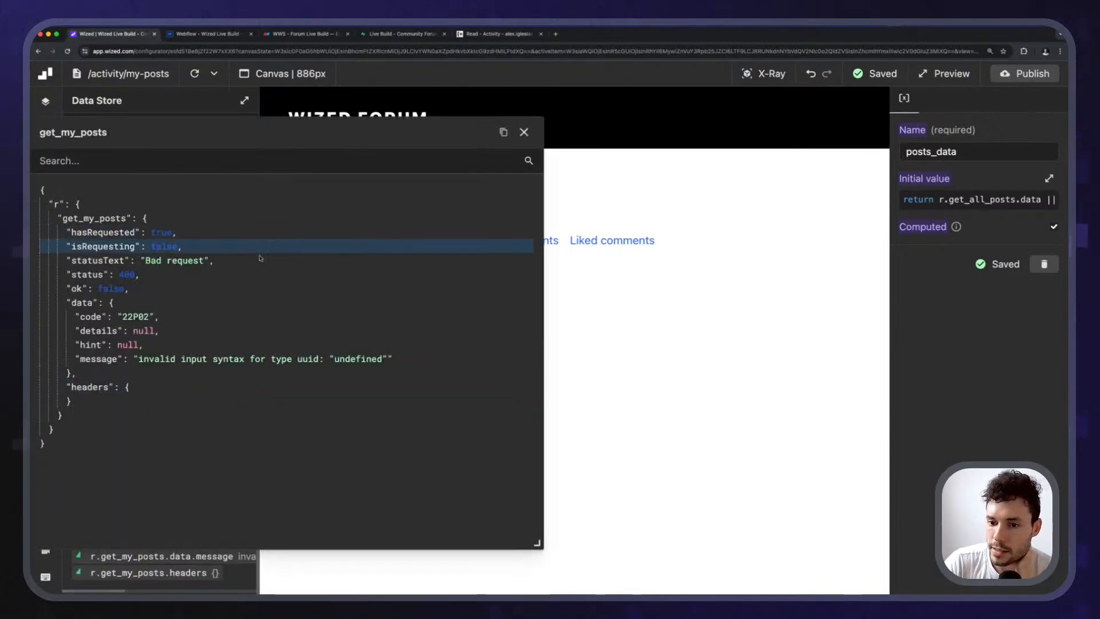
pyautogui.moveTo(229, 176); pyautogui.dragTo(341, 174)
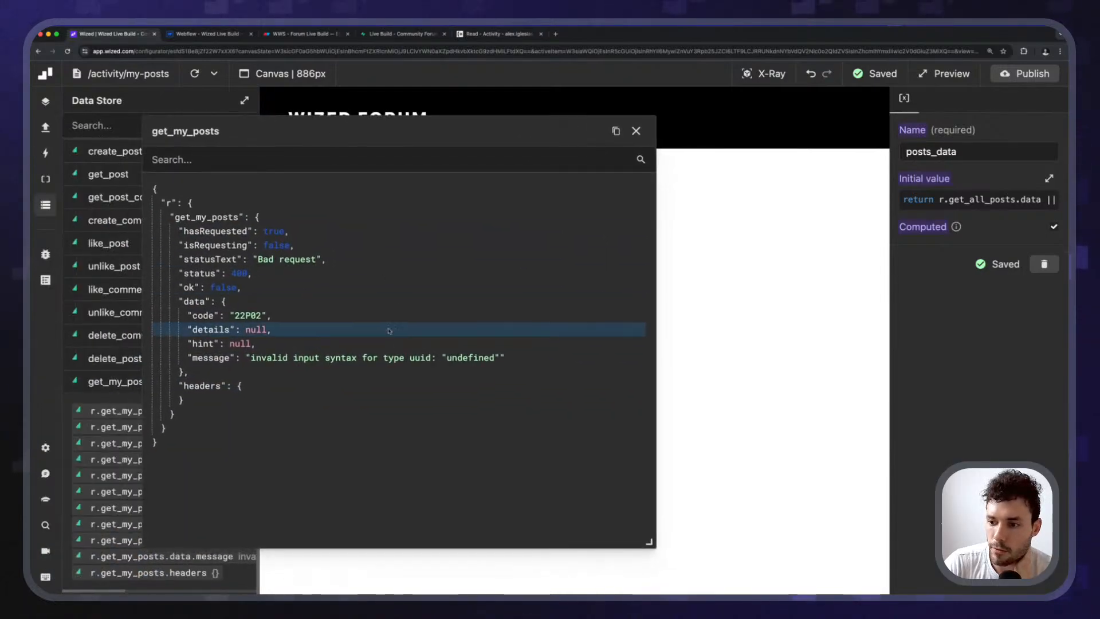
pyautogui.click(636, 131)
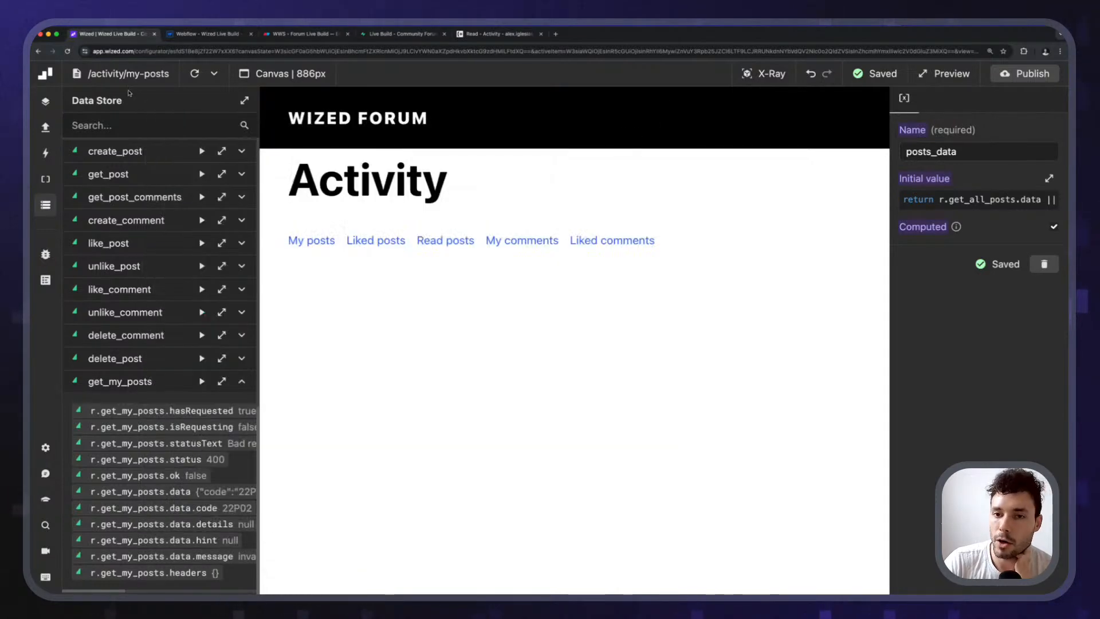
pyautogui.click(47, 209)
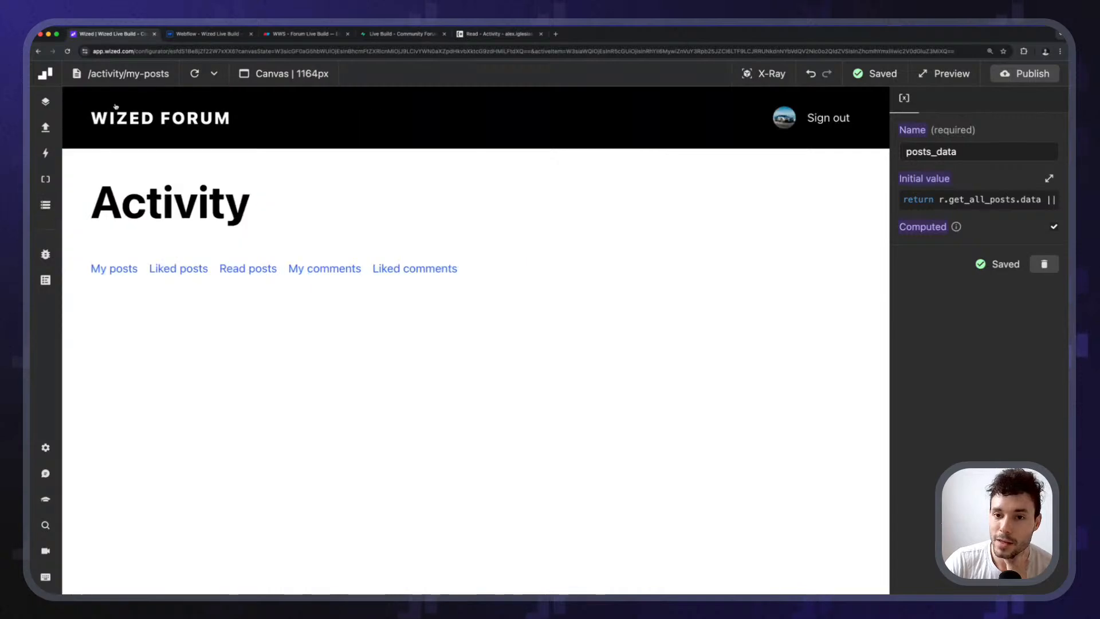
pyautogui.click(46, 128)
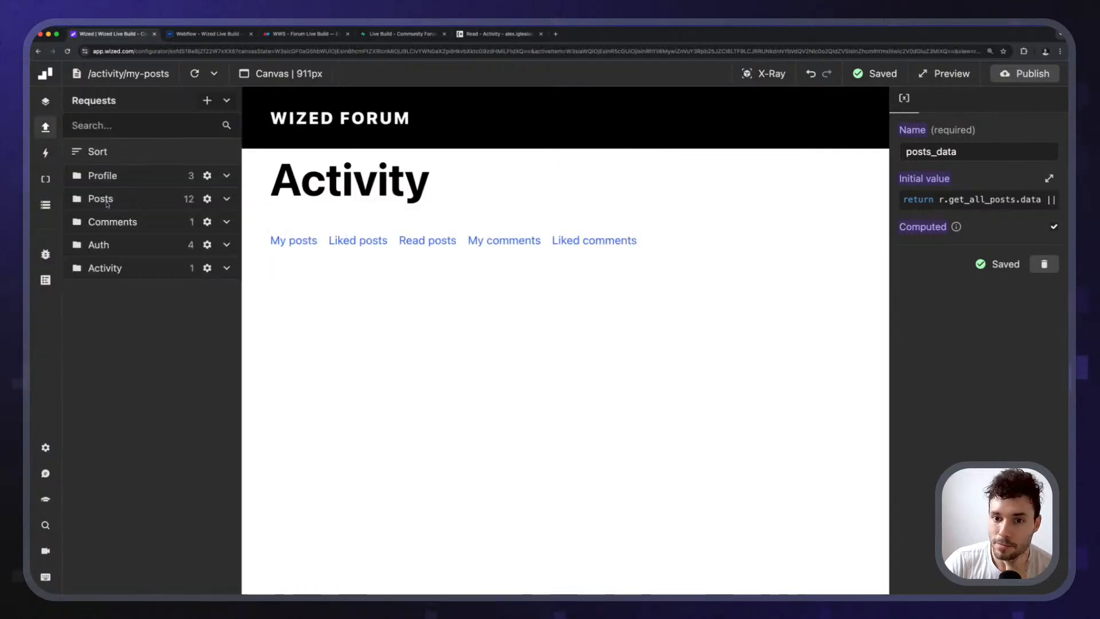
# Add a Run function action above Perform request in the Get All Posts event.
pyautogui.click(46, 153)
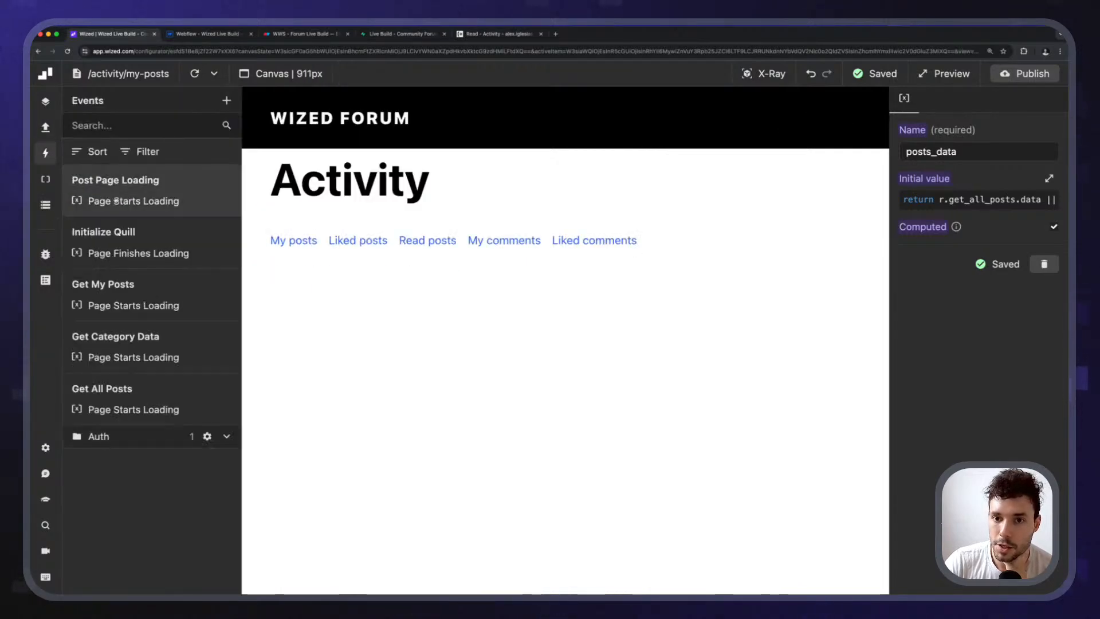
pyautogui.click(167, 392)
pyautogui.scroll(-3, 986, 337)
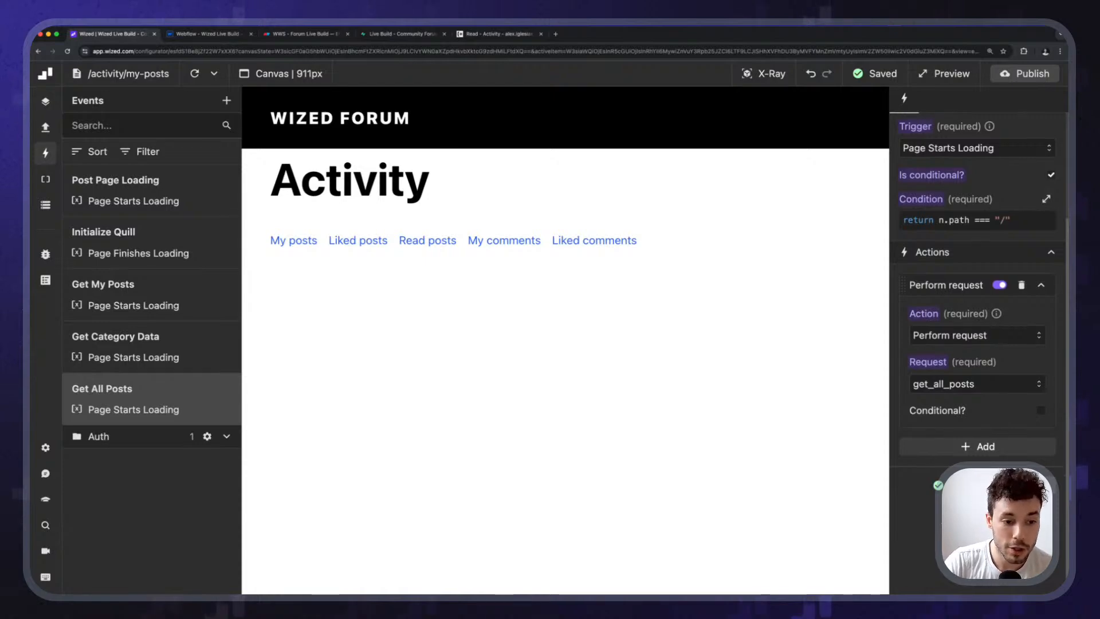
pyautogui.click(978, 447)
pyautogui.moveTo(918, 466); pyautogui.dragTo(936, 335)
pyautogui.click(976, 335)
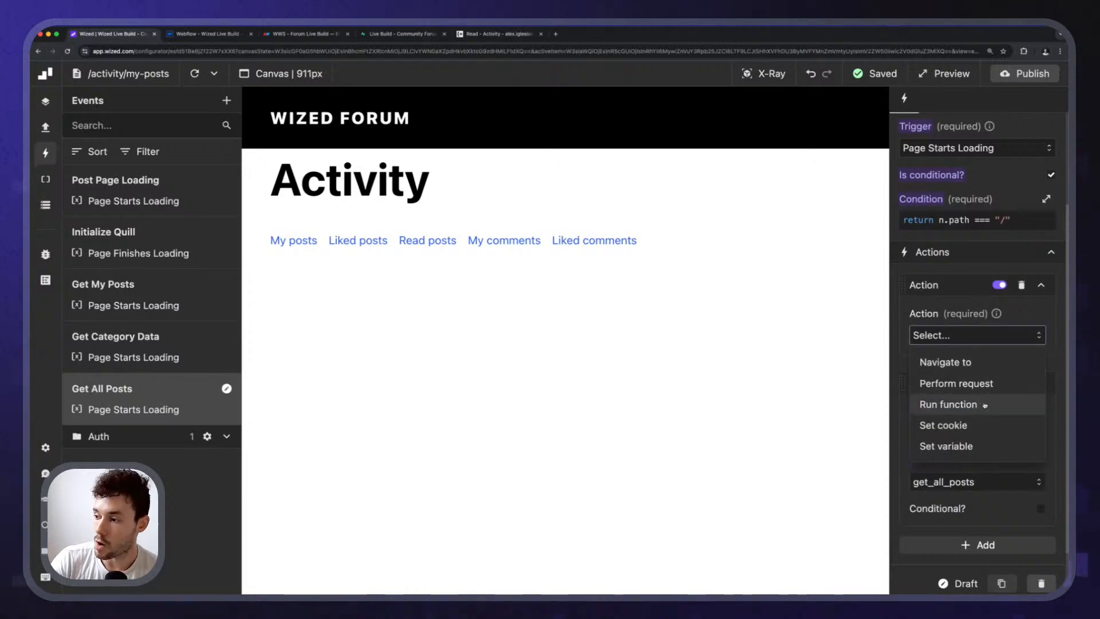
pyautogui.click(984, 405)
# Enter await Wized.requests.waitFor("get_user") as the function code.
pyautogui.click(977, 384)
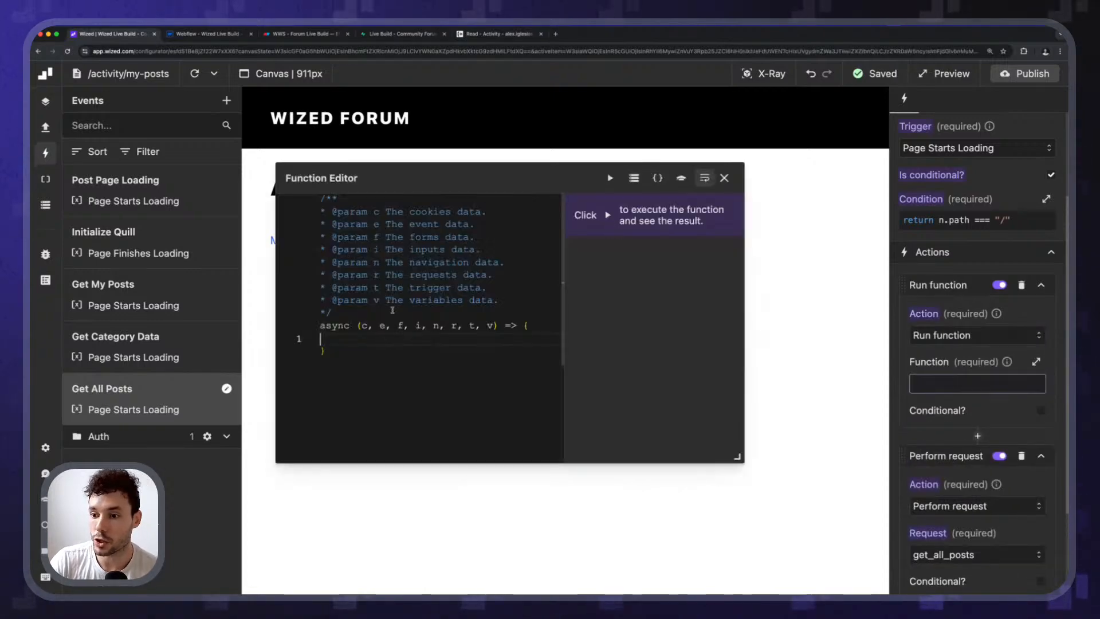
pyautogui.write('aw')
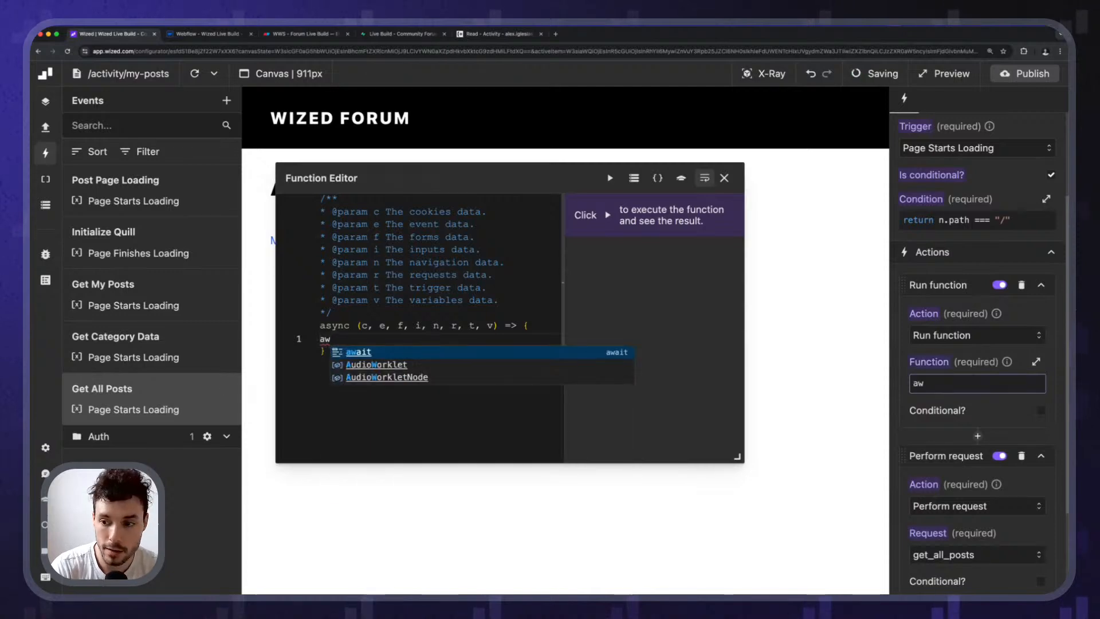
pyautogui.write('ait Wized.re')
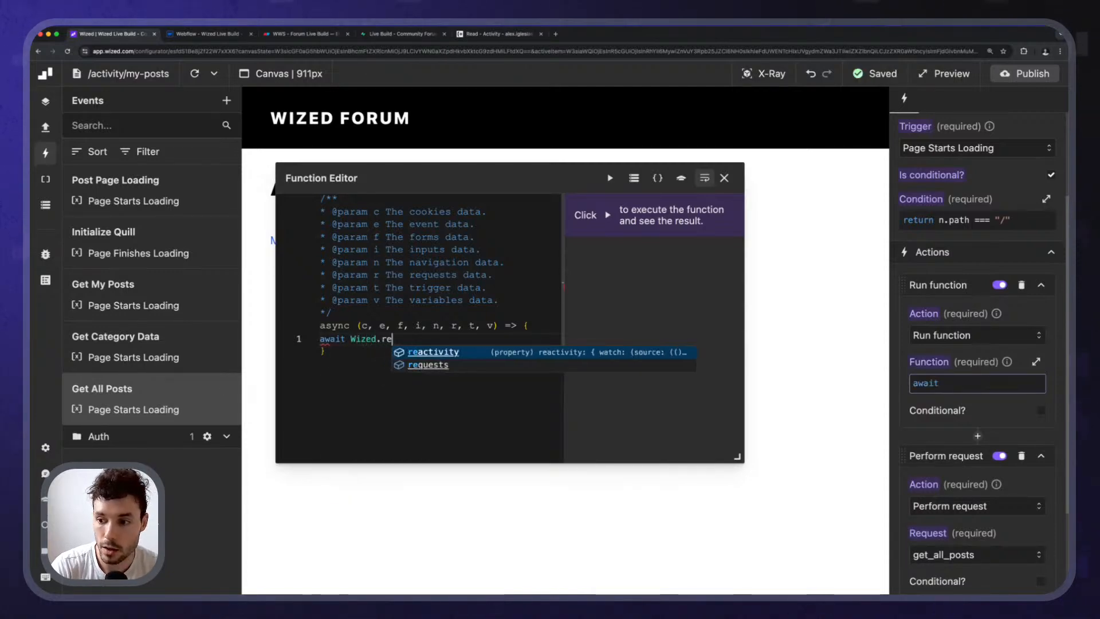
pyautogui.write('quests.')
pyautogui.press('Down')
pyautogui.press('Down')
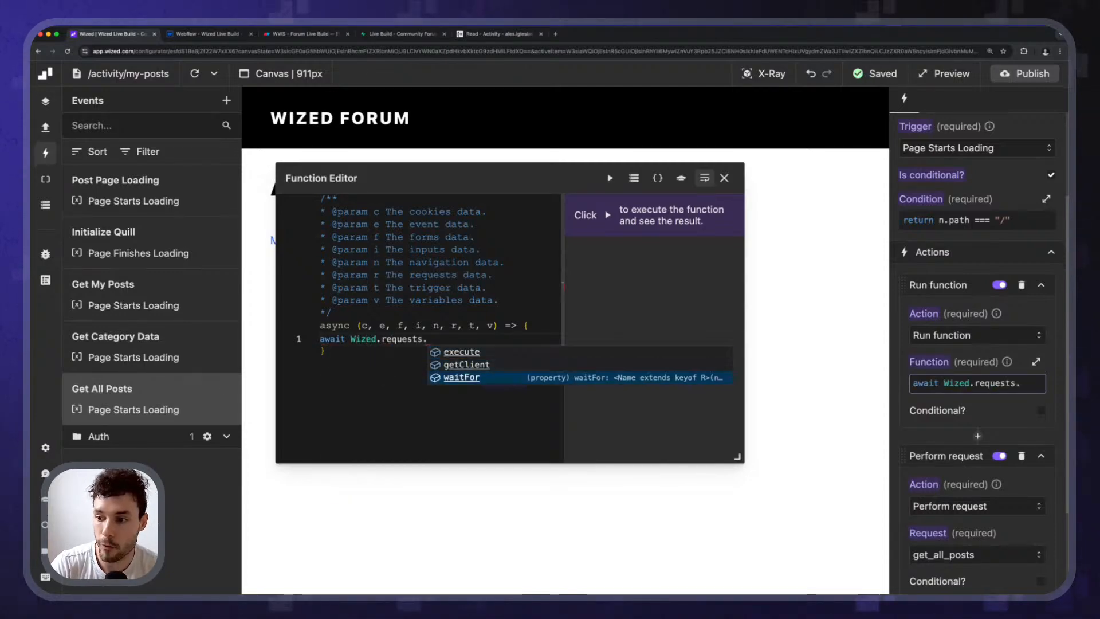
pyautogui.press('Return')
pyautogui.write('("get_use')
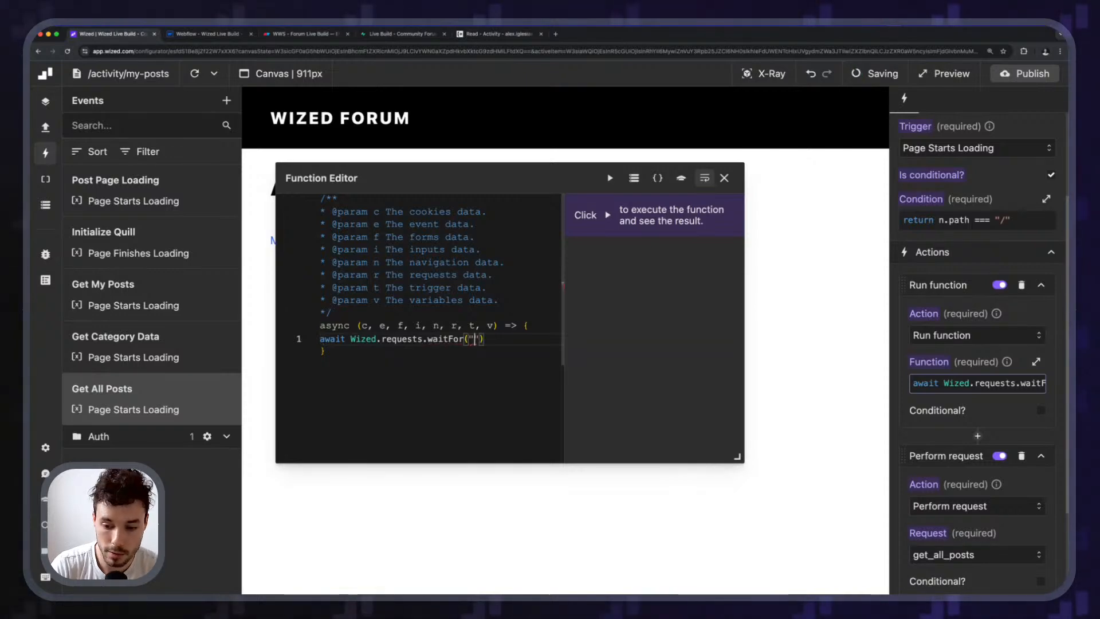
pyautogui.write('r')
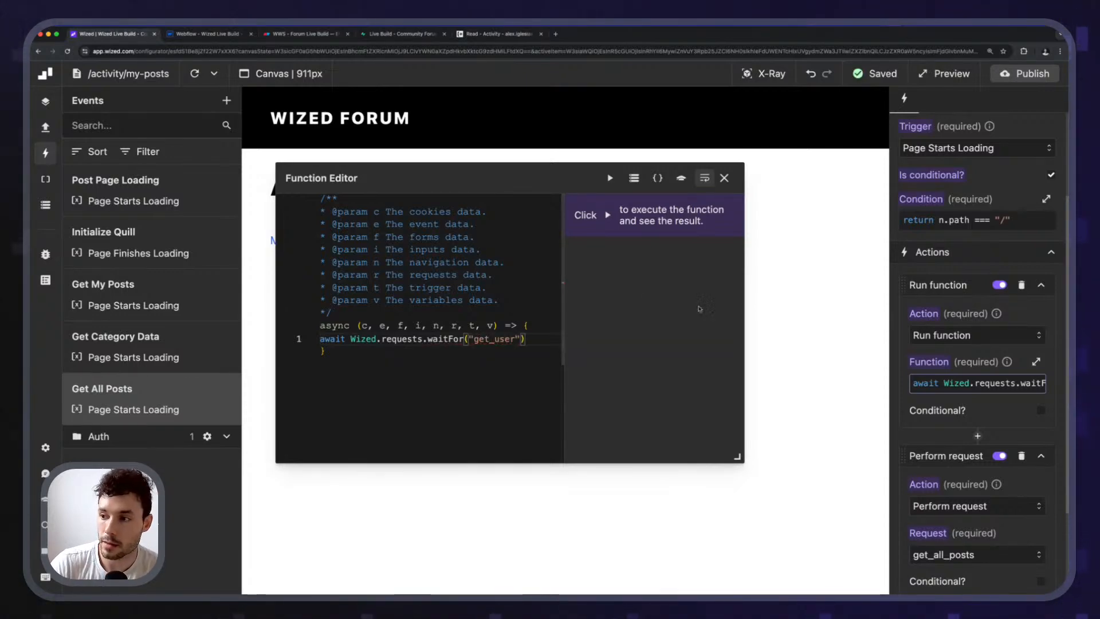
# Reload the canvas, reopen the function, and look up get_user in the Auth requests.
pyautogui.click(724, 178)
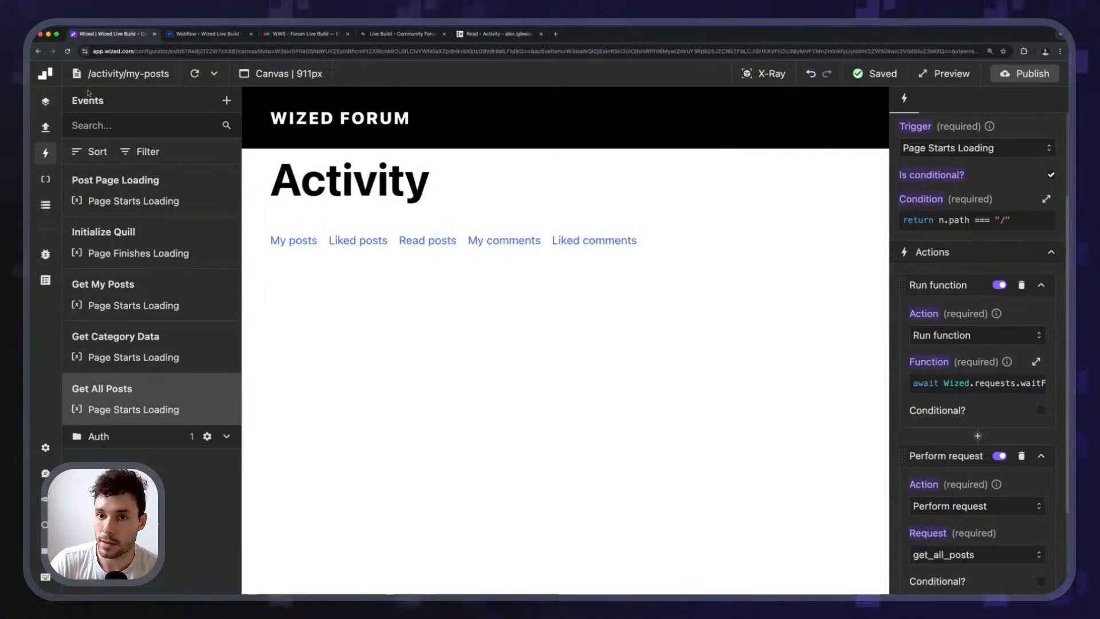
pyautogui.click(195, 75)
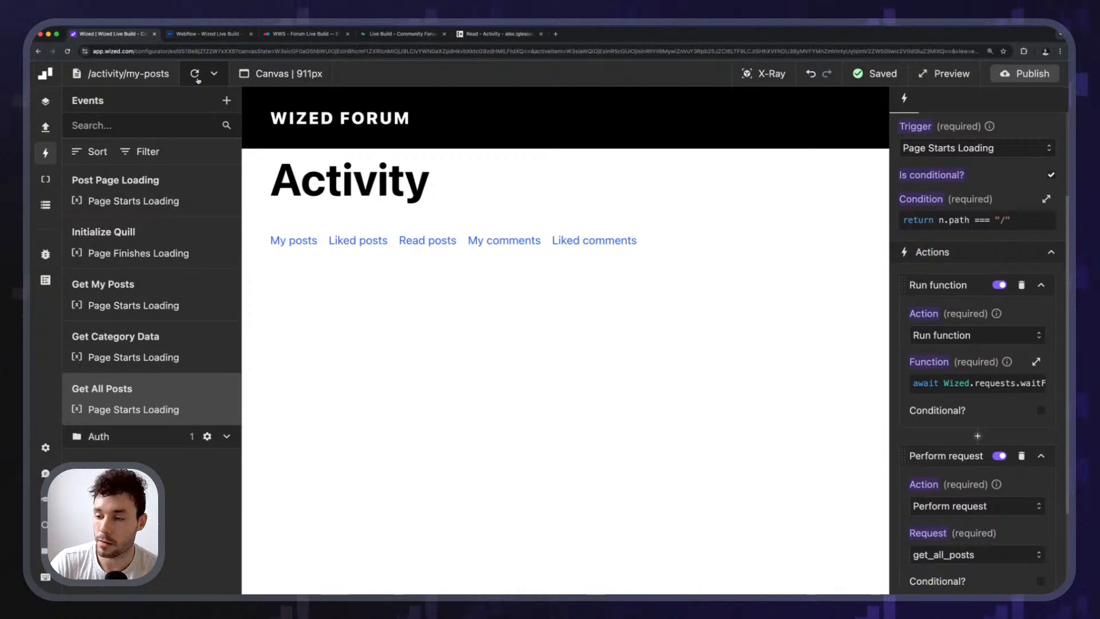
pyautogui.click(977, 383)
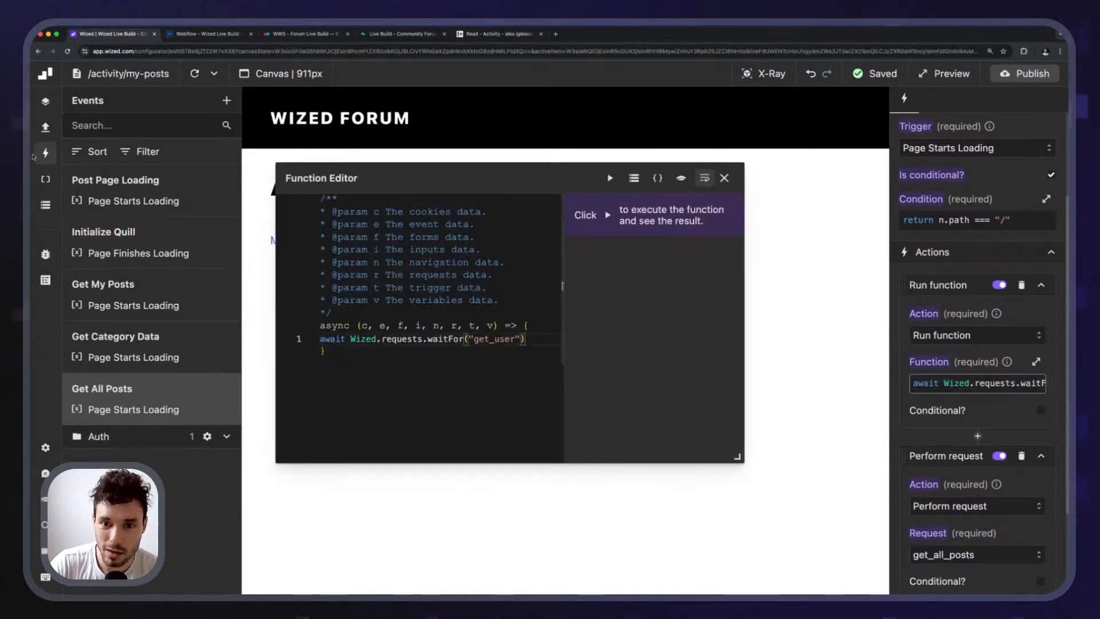
pyautogui.click(46, 129)
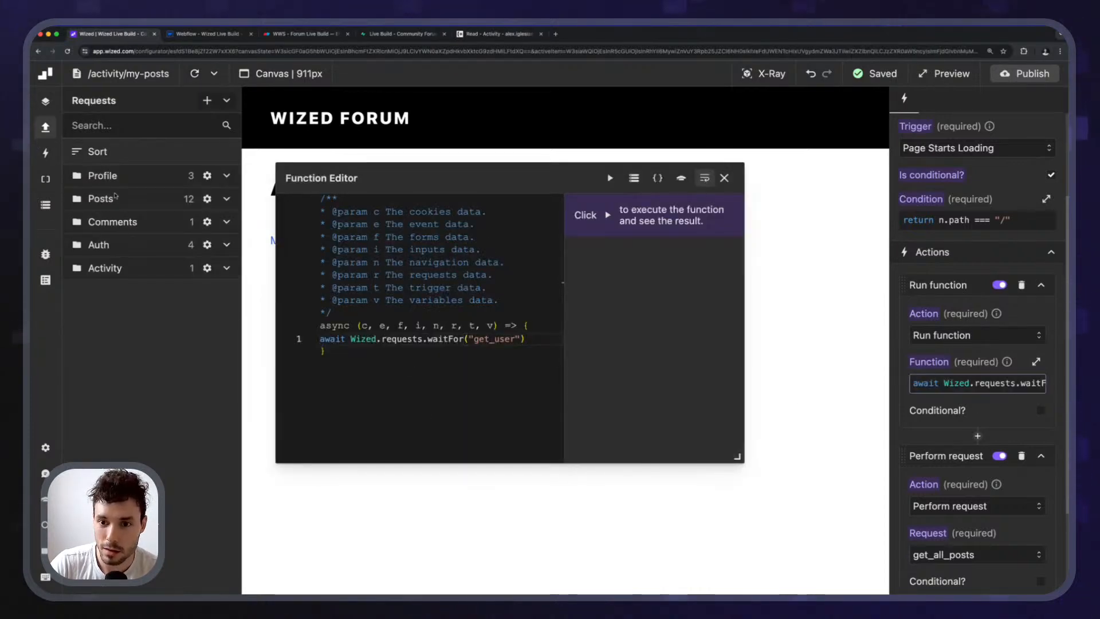
pyautogui.click(128, 246)
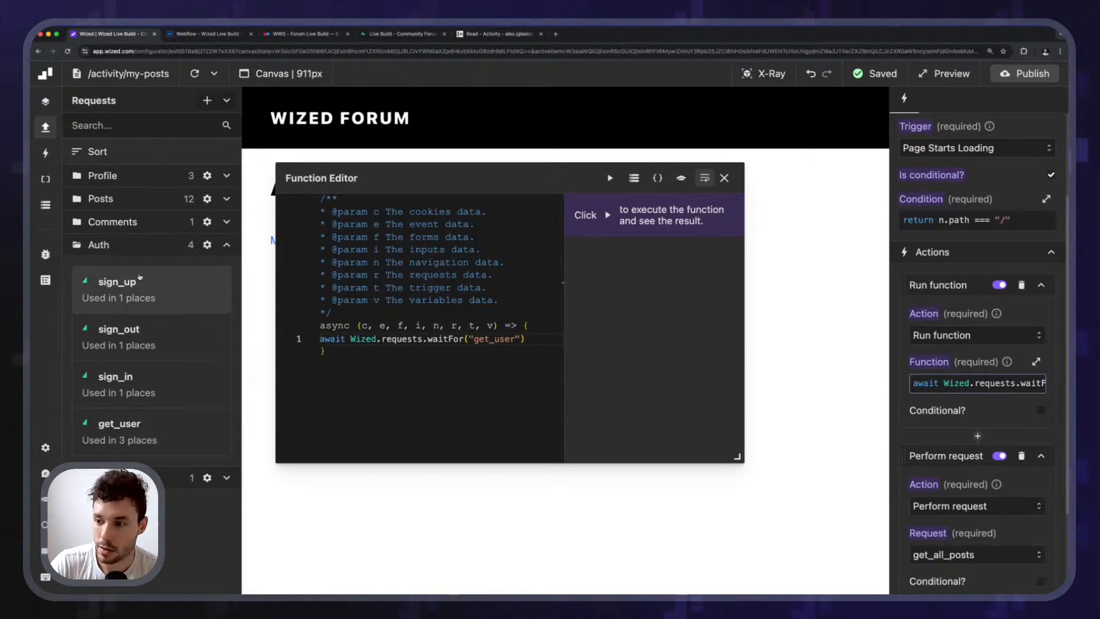
pyautogui.click(148, 246)
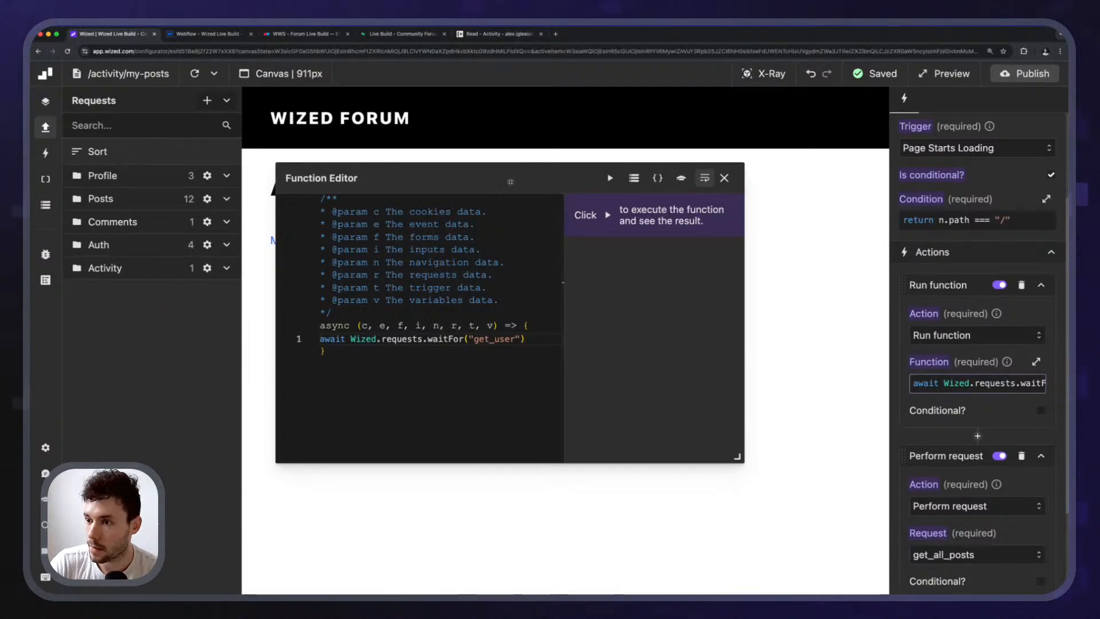
# Tidy the waitFor function code, removing the stray space before await, with the Data Store open.
pyautogui.moveTo(463, 189); pyautogui.dragTo(554, 184)
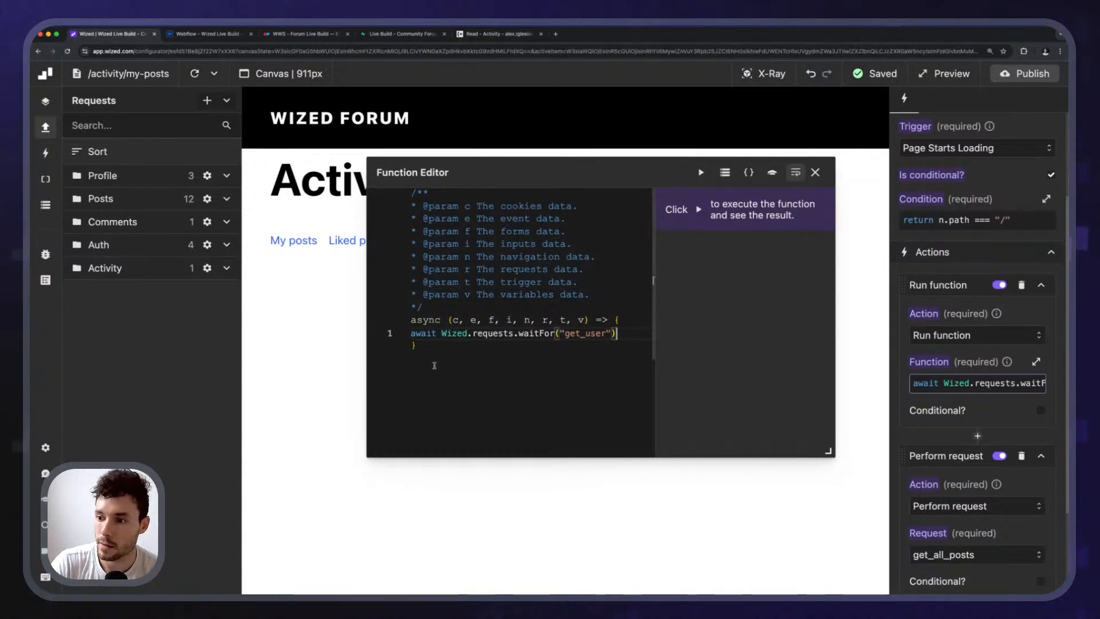
pyautogui.write('return')
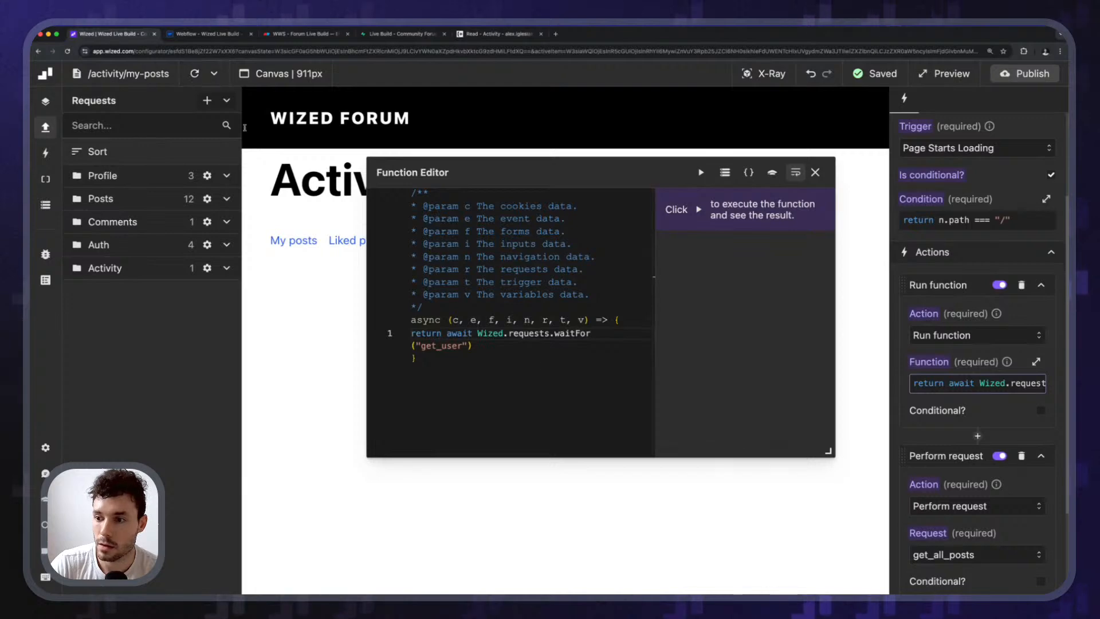
pyautogui.press('BackSpace')
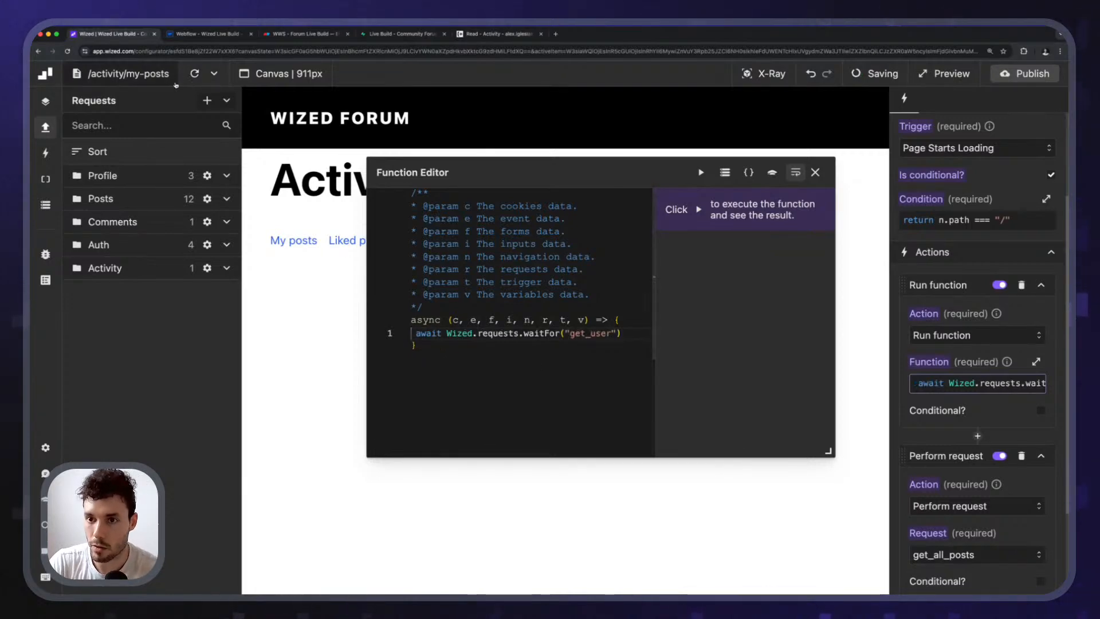
pyautogui.click(45, 204)
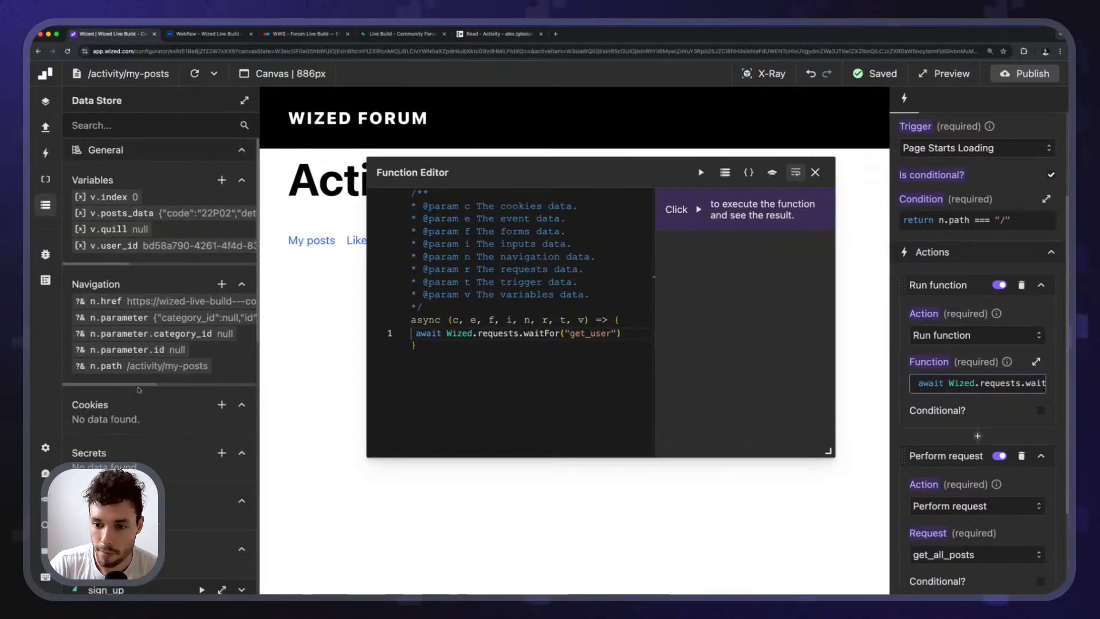
pyautogui.scroll(-15, 138, 390)
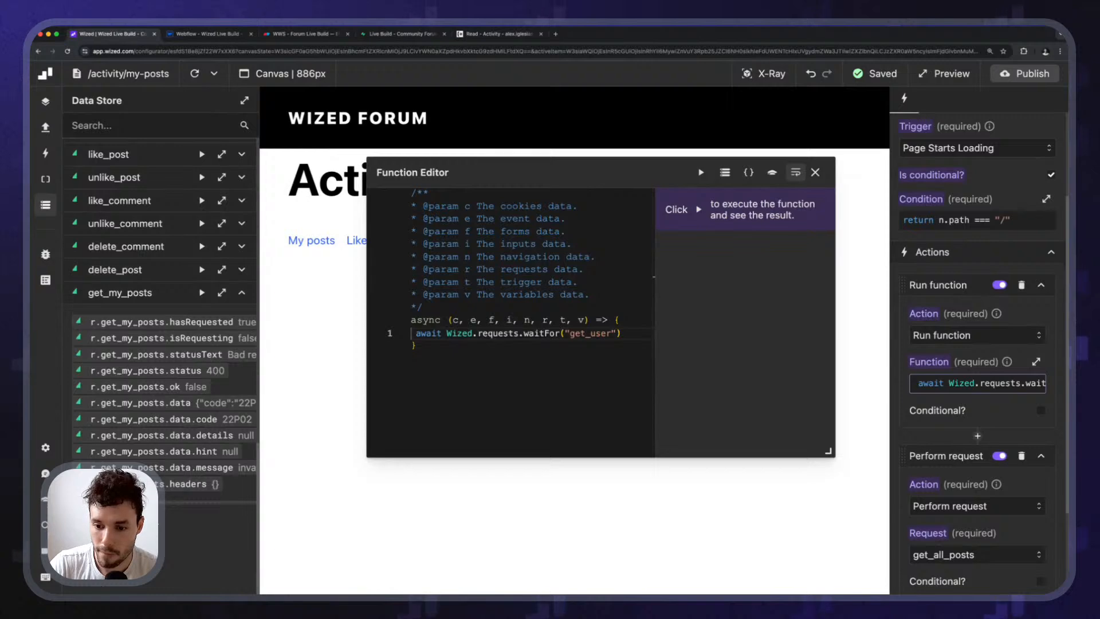
pyautogui.hscroll(10, 234, 504)
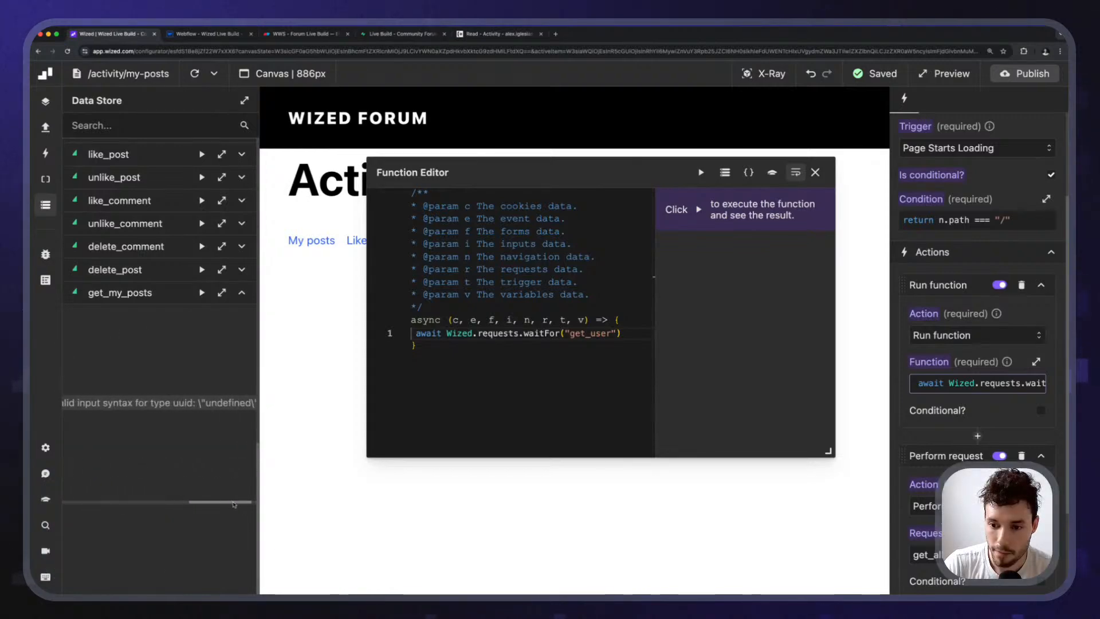
pyautogui.hscroll(2, 240, 504)
pyautogui.moveTo(243, 503); pyautogui.dragTo(141, 498)
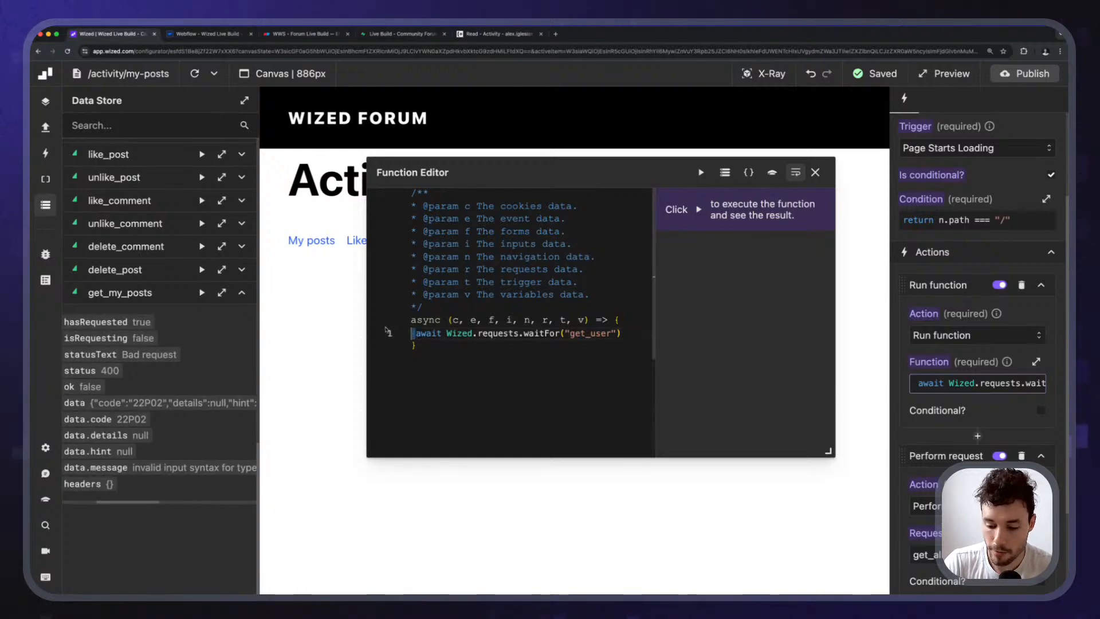
pyautogui.press('Delete')
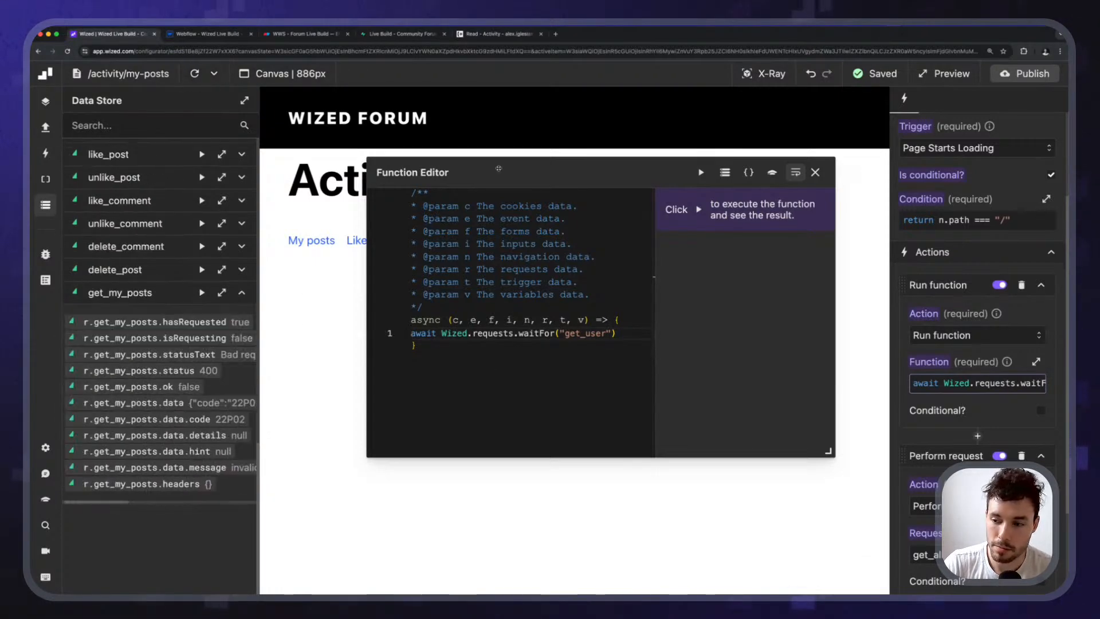
pyautogui.moveTo(102, 503); pyautogui.dragTo(138, 503)
# Review the Get All Posts actions and close the Function Editor.
pyautogui.scroll(-5, 997, 442)
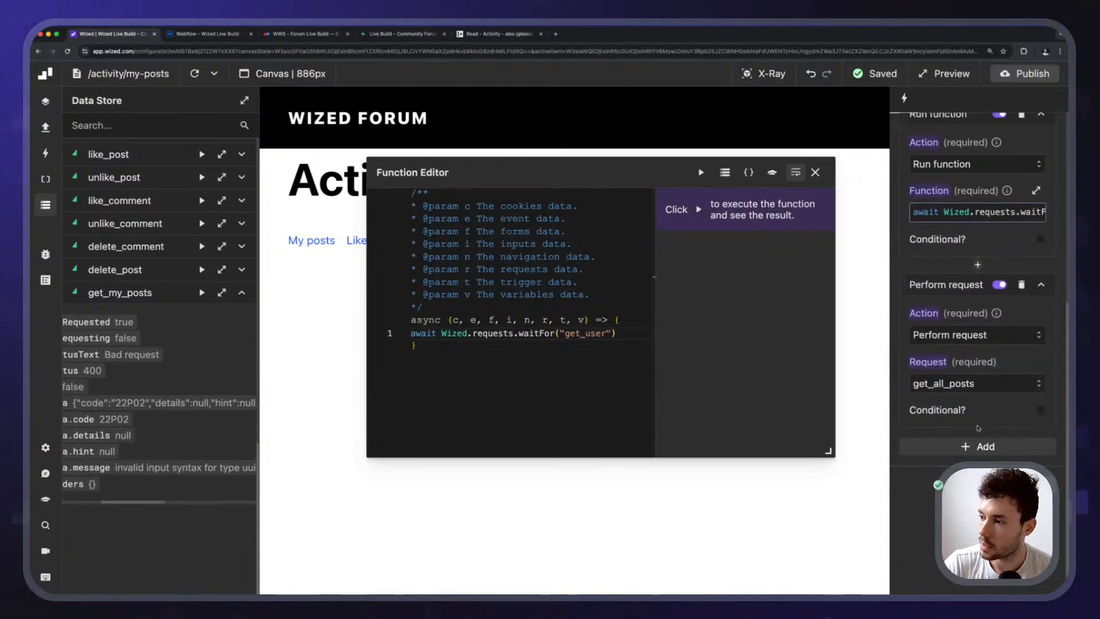
pyautogui.scroll(5, 981, 418)
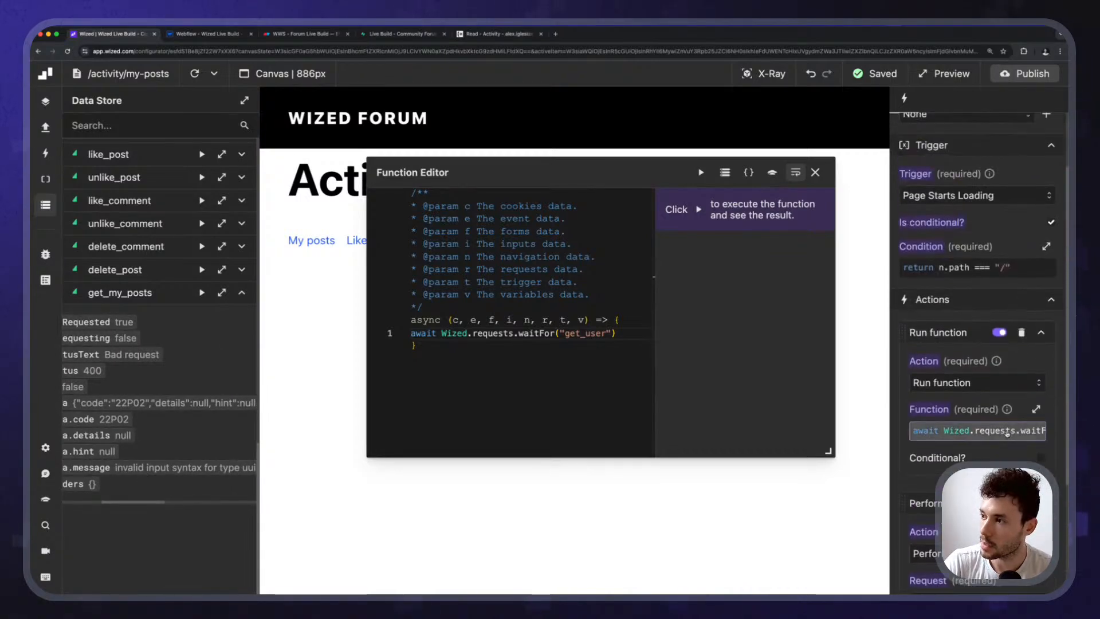
pyautogui.scroll(-2, 998, 432)
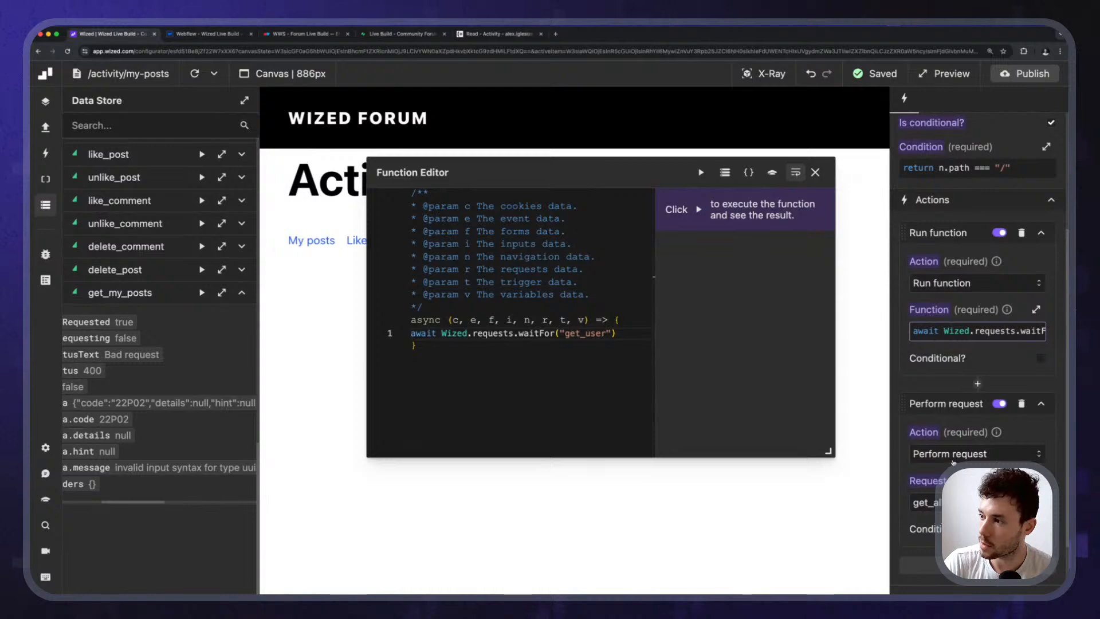
pyautogui.scroll(4, 952, 462)
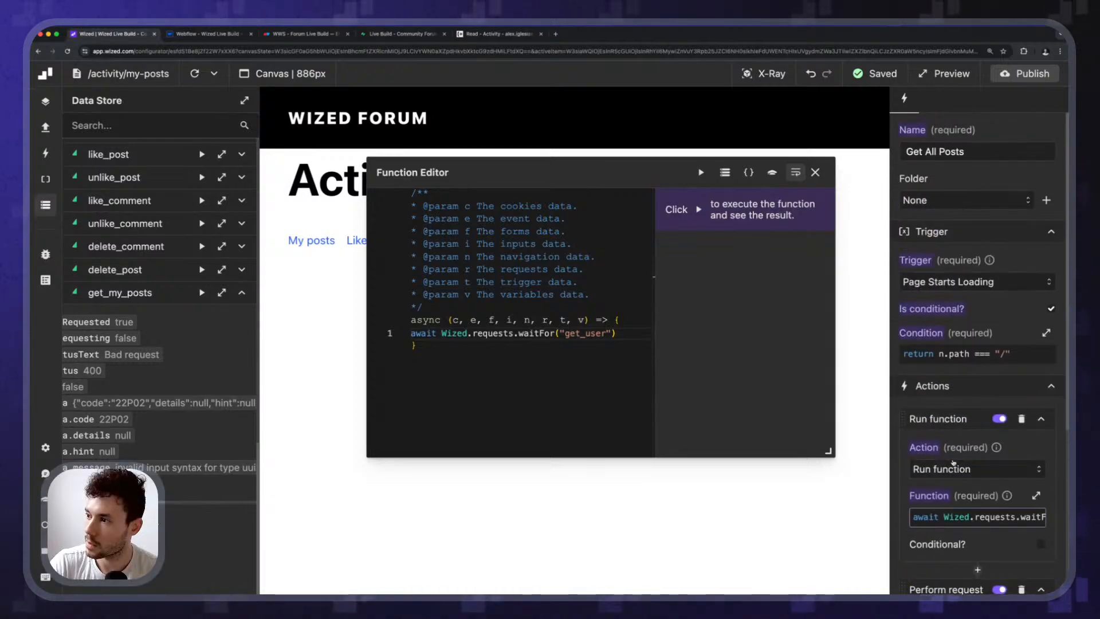
pyautogui.scroll(-1, 953, 462)
pyautogui.click(816, 173)
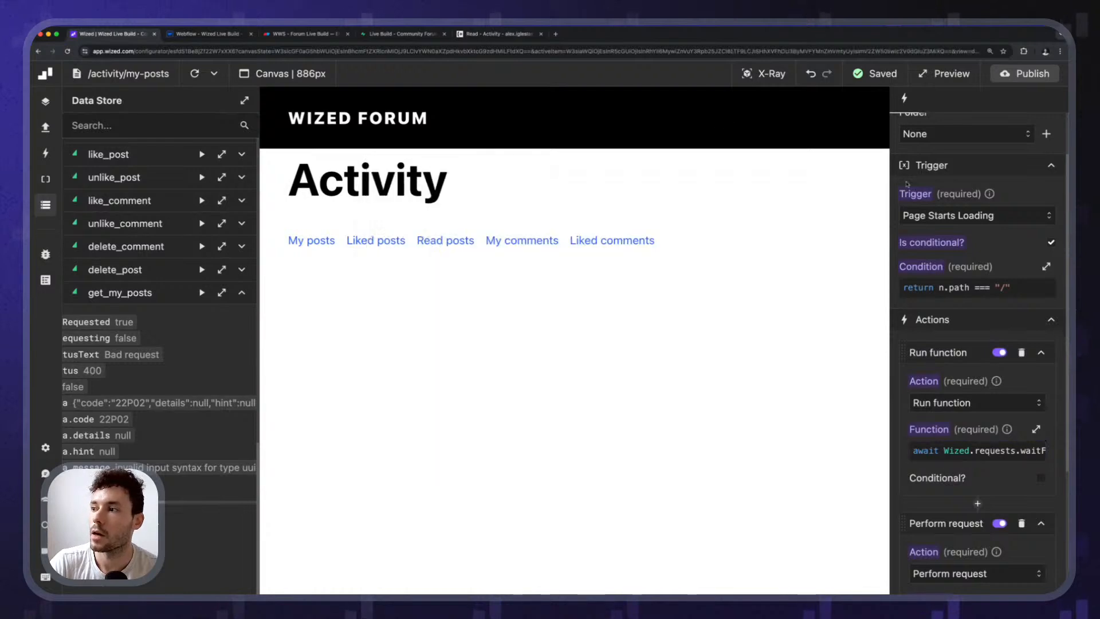
pyautogui.scroll(1, 949, 163)
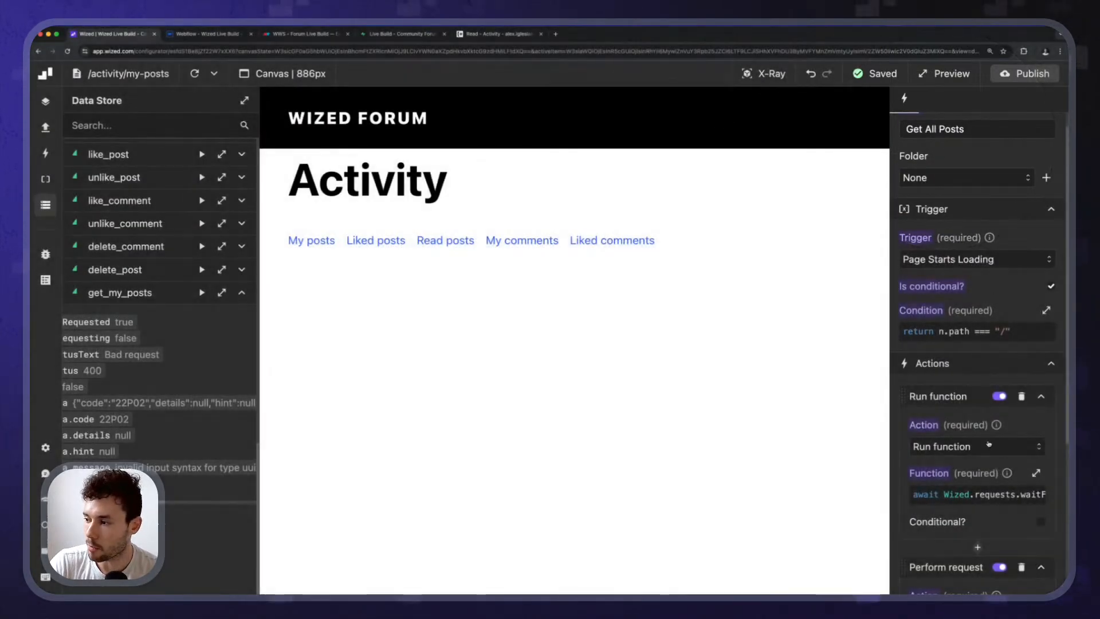
# Delete the get_user wait action from Get All Posts and select the Get My Posts event.
pyautogui.click(1021, 396)
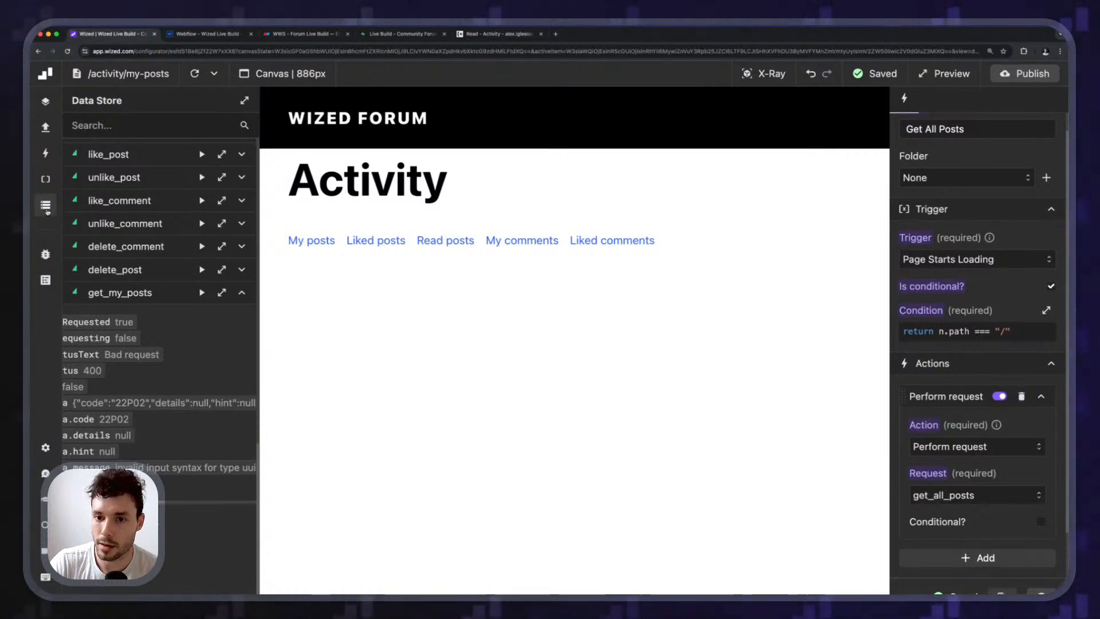
pyautogui.click(46, 205)
pyautogui.click(46, 152)
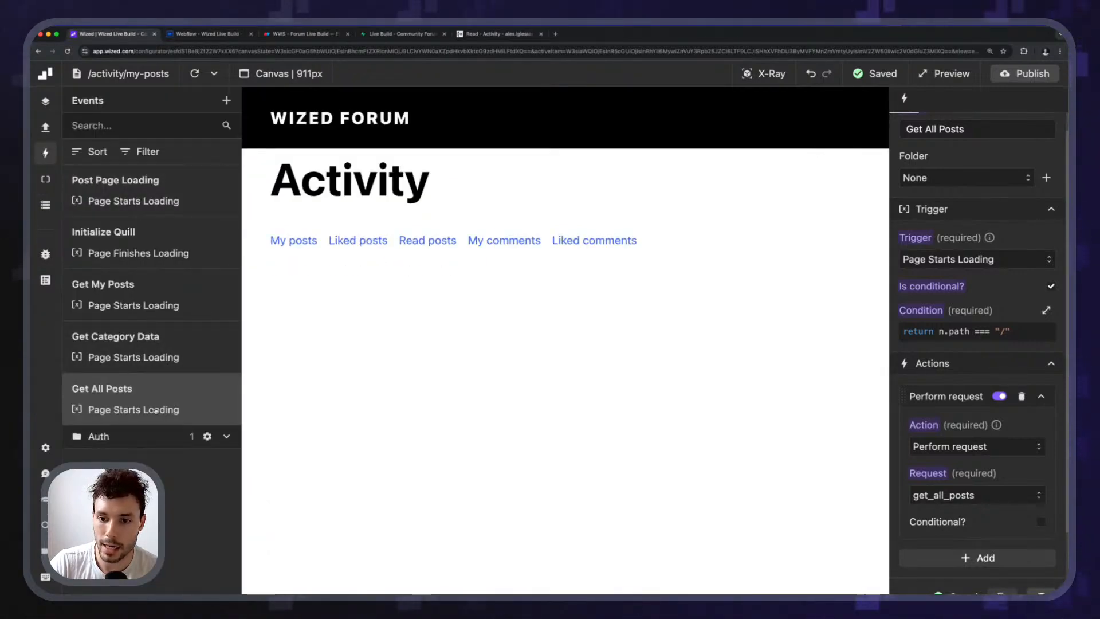
pyautogui.click(114, 289)
pyautogui.scroll(-2, 963, 483)
# Add a Run function above the get_my_posts request with await Wized.requests.waitFor("get_user");.
pyautogui.click(971, 445)
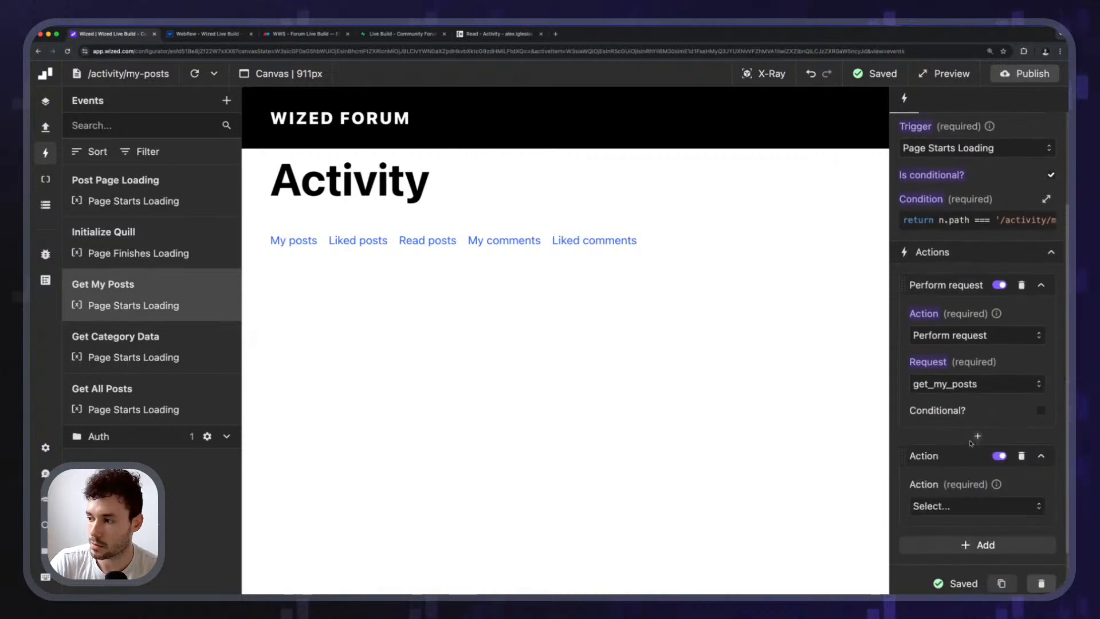
pyautogui.moveTo(908, 460); pyautogui.dragTo(908, 286)
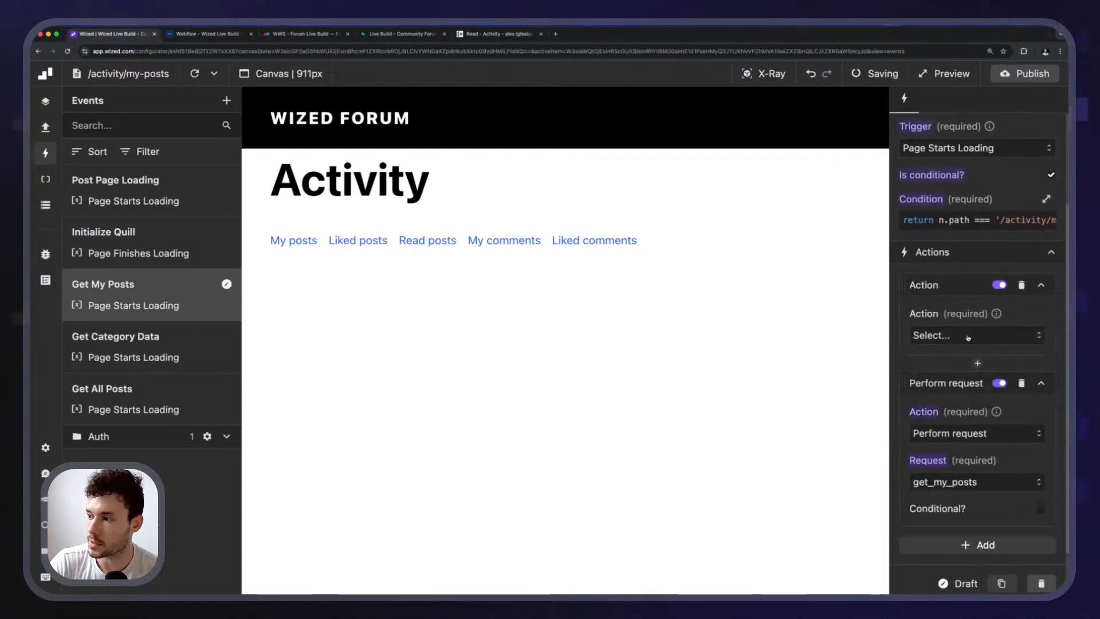
pyautogui.click(973, 334)
pyautogui.click(962, 403)
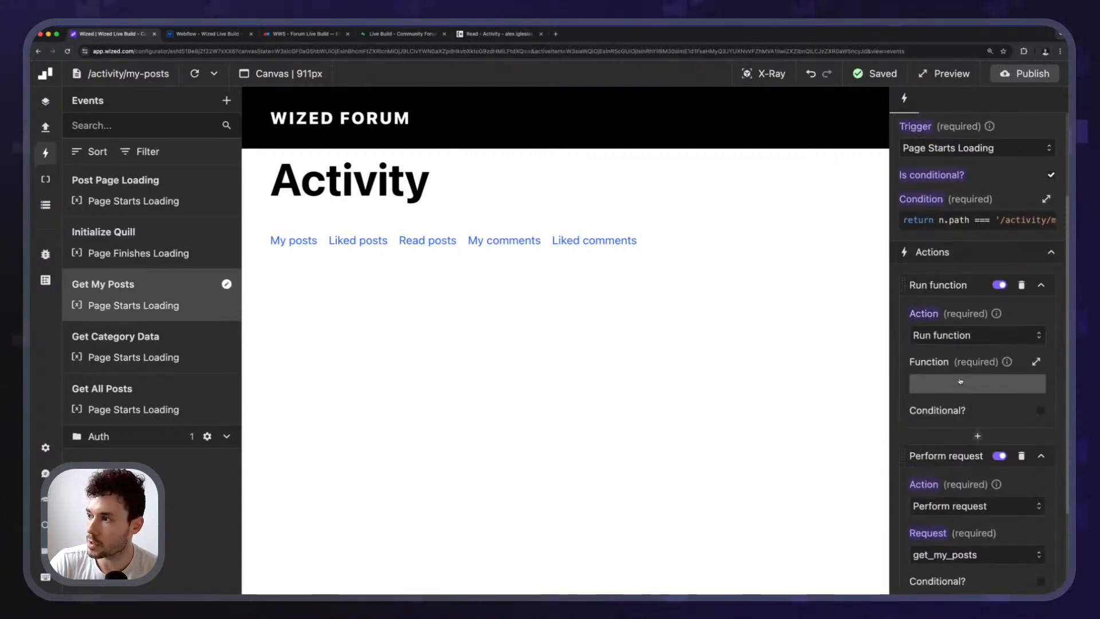
pyautogui.click(960, 381)
pyautogui.write('await ')
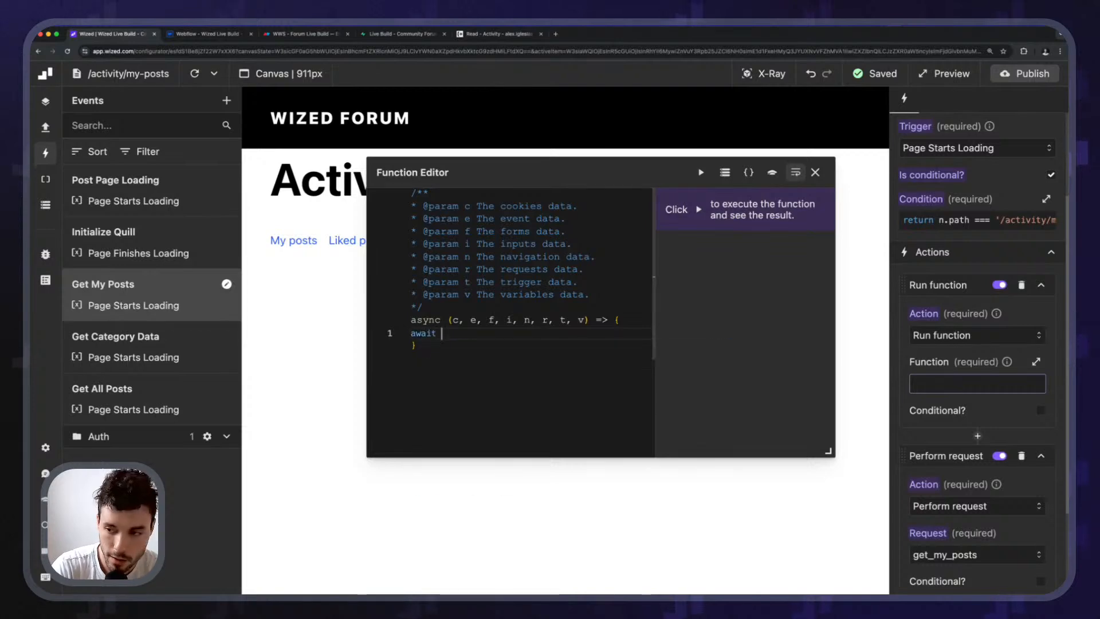
pyautogui.write('Wized.requests.')
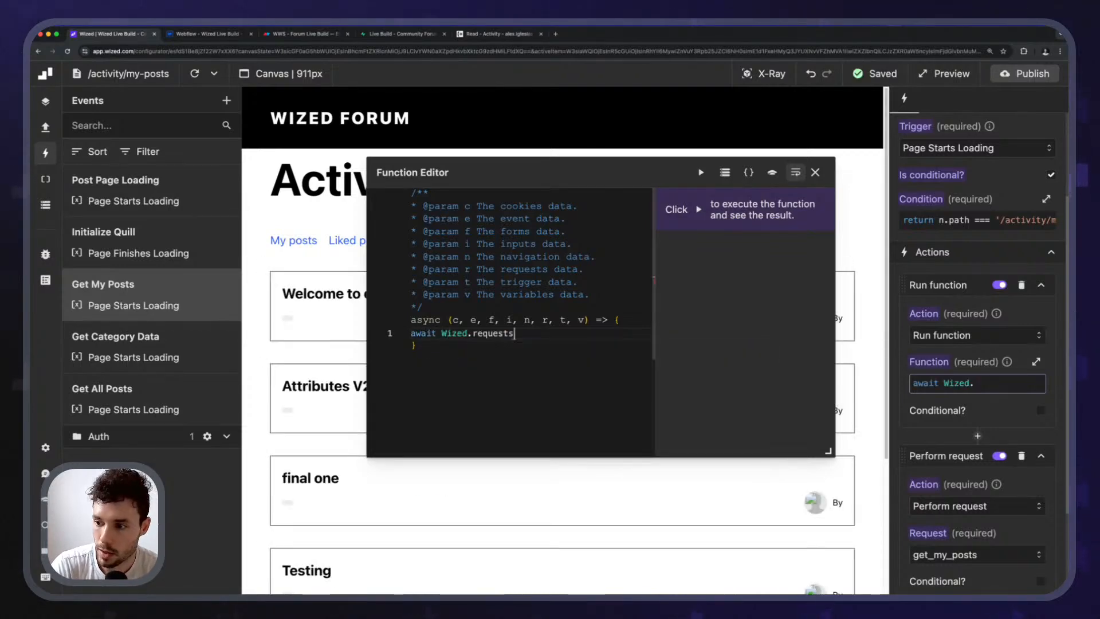
pyautogui.press('Down')
pyautogui.press('Down')
pyautogui.press('Return')
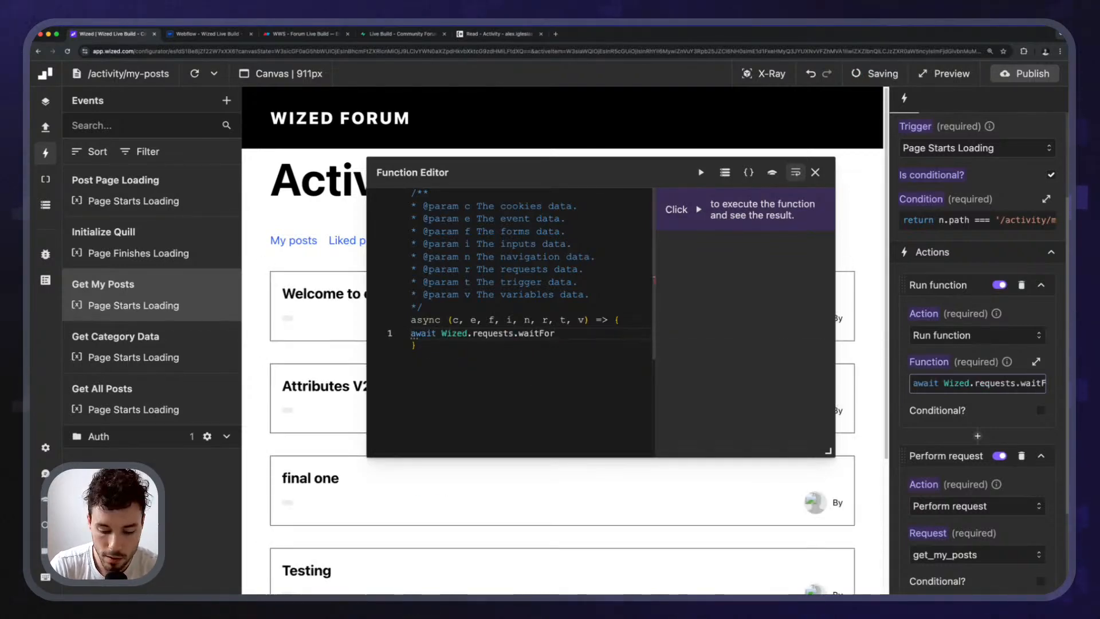
pyautogui.write('("get_')
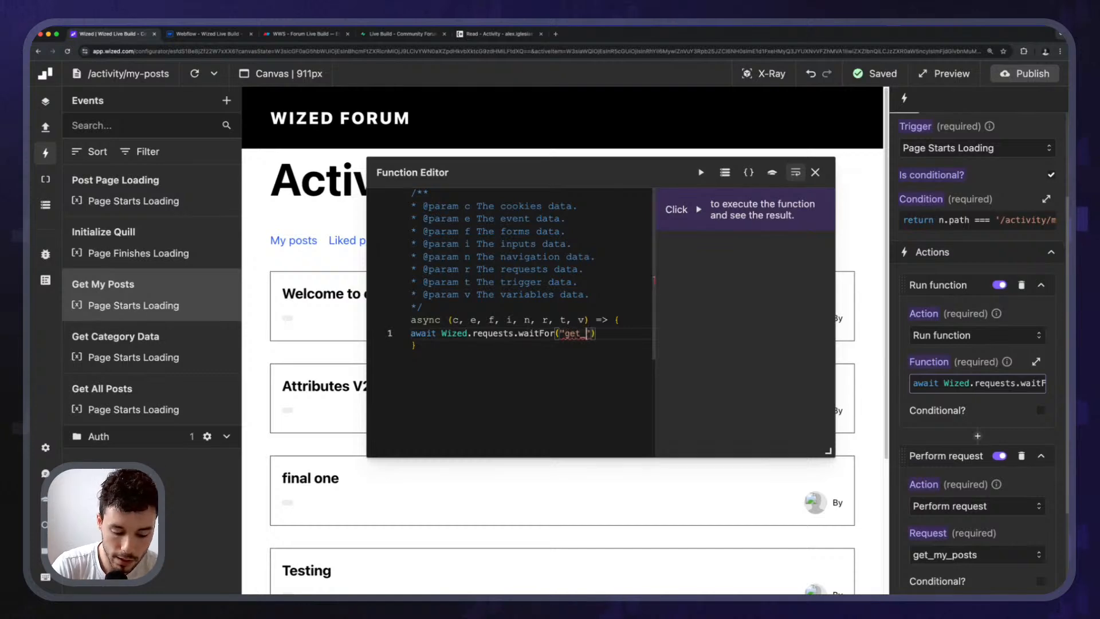
pyautogui.write('user");')
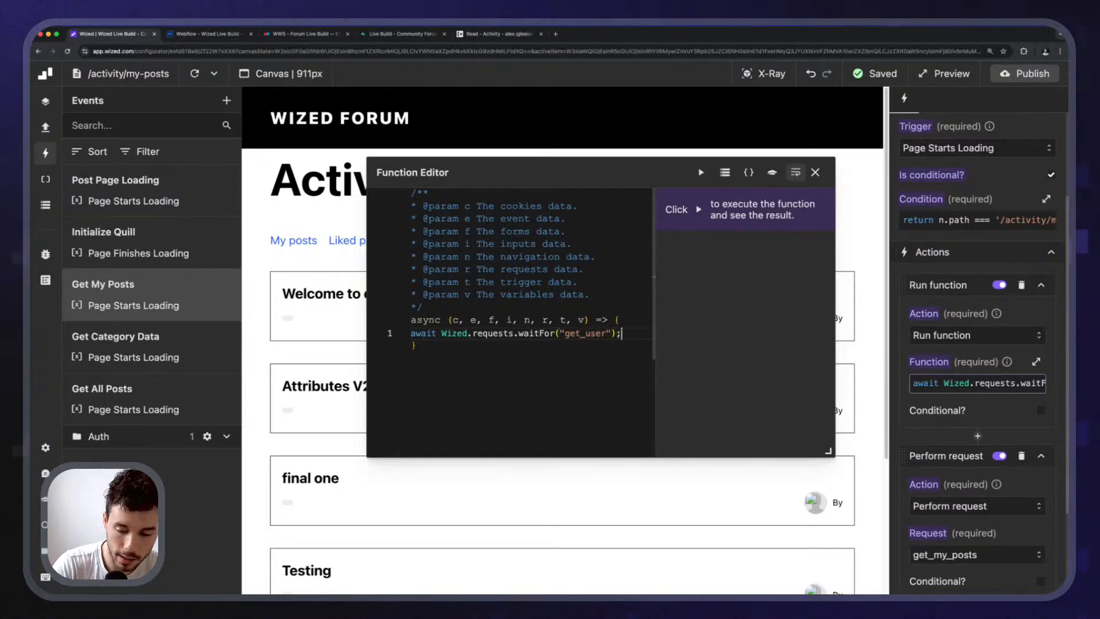
# Replace await with return in the function code and close the editor.
pyautogui.press('super+Left')
pyautogui.hotkey('alt', 'shift', 'Right')
pyautogui.write('re')
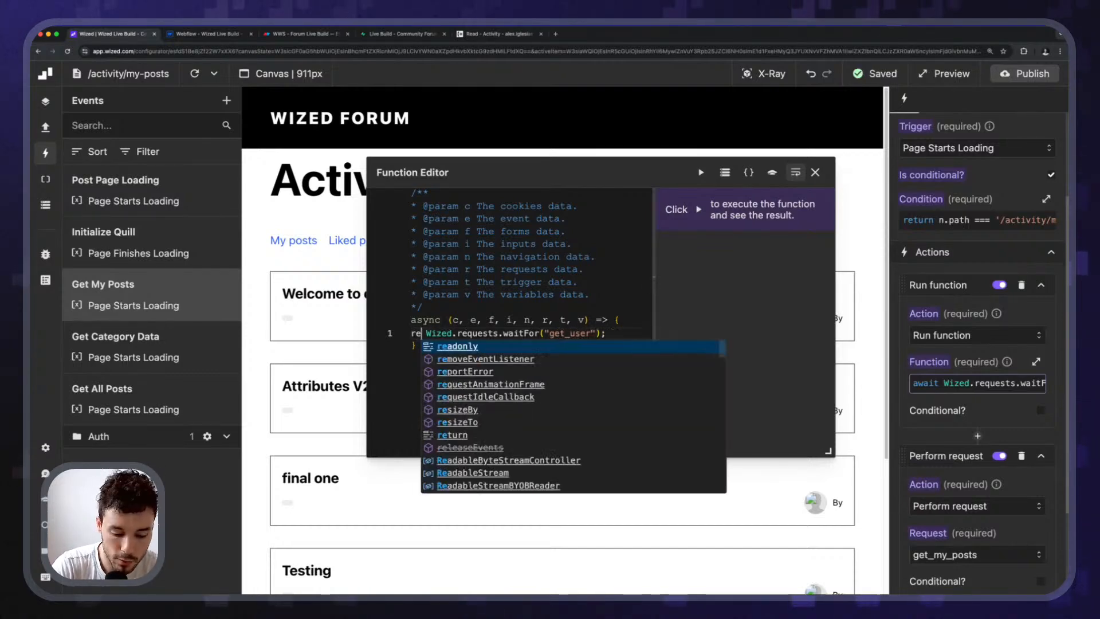
pyautogui.write('turn')
pyautogui.press('Escape')
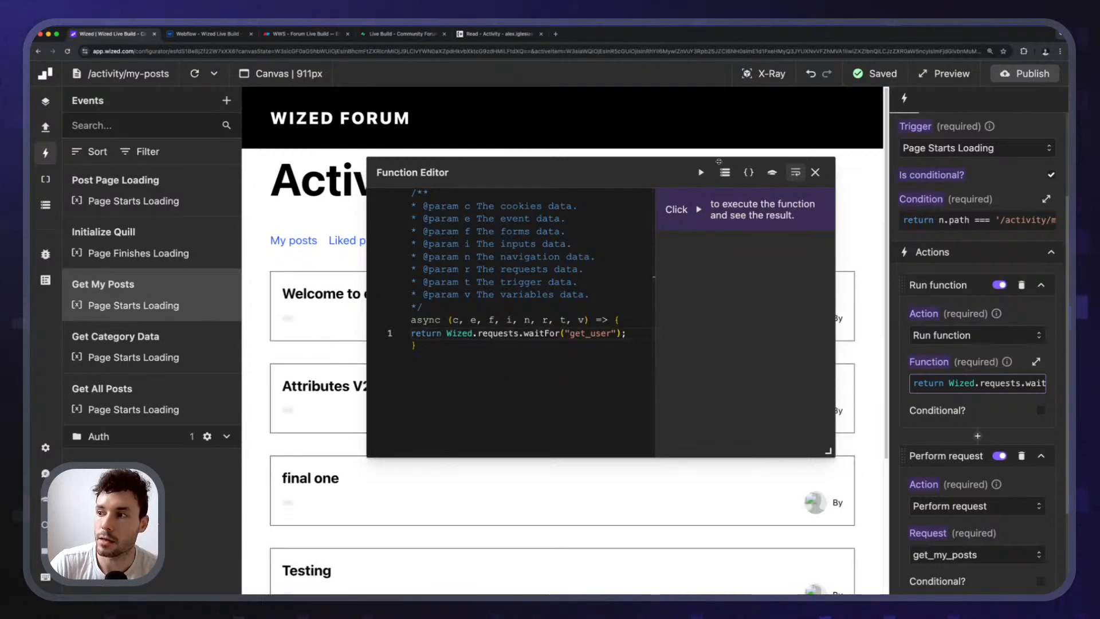
pyautogui.click(816, 172)
# Reload the canvas preview several times to confirm the user's posts now load.
pyautogui.click(194, 73)
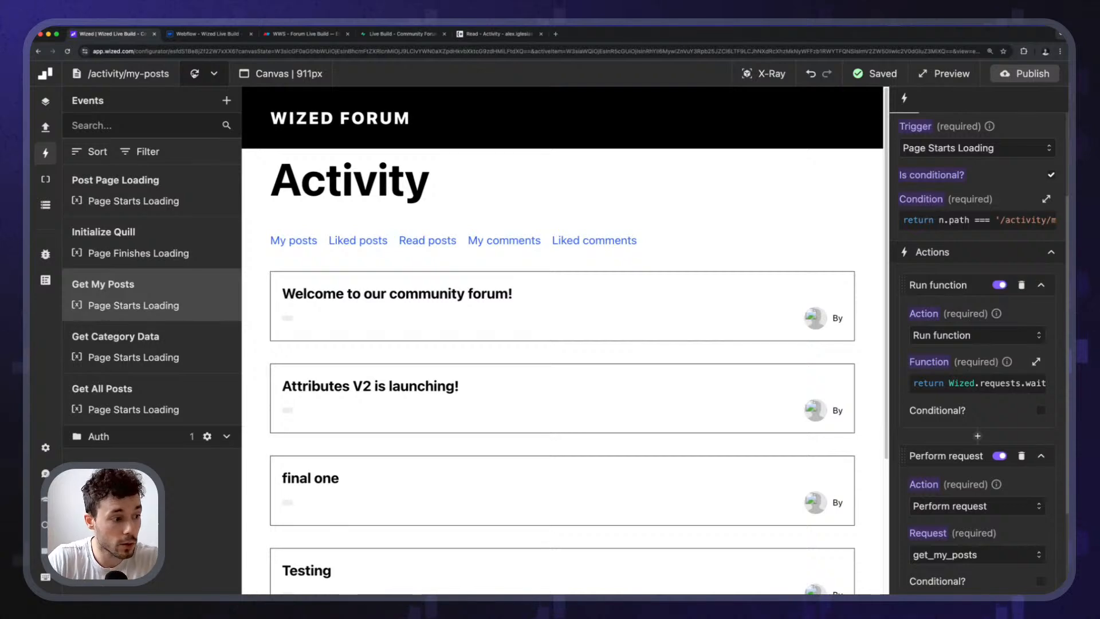
pyautogui.click(195, 74)
pyautogui.click(195, 74)
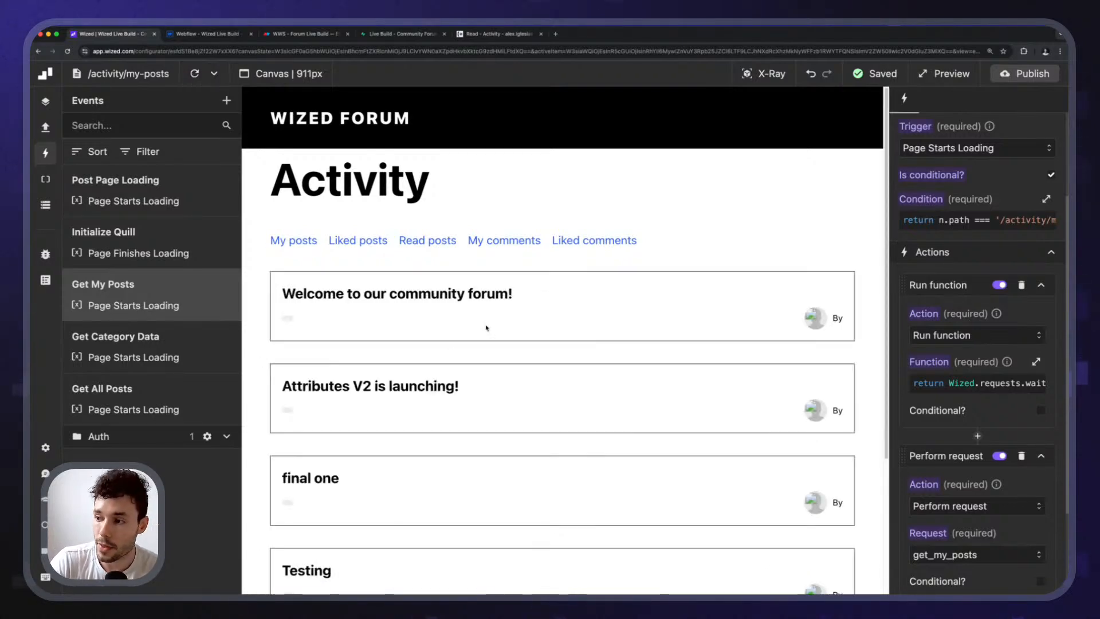
pyautogui.scroll(-3, 933, 446)
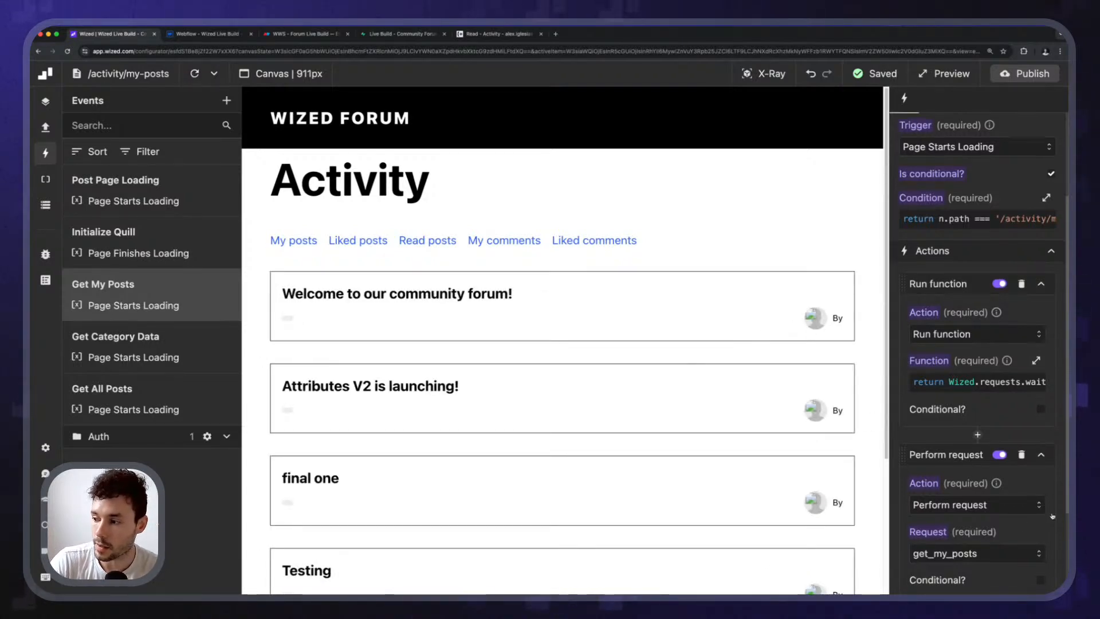
pyautogui.click(764, 74)
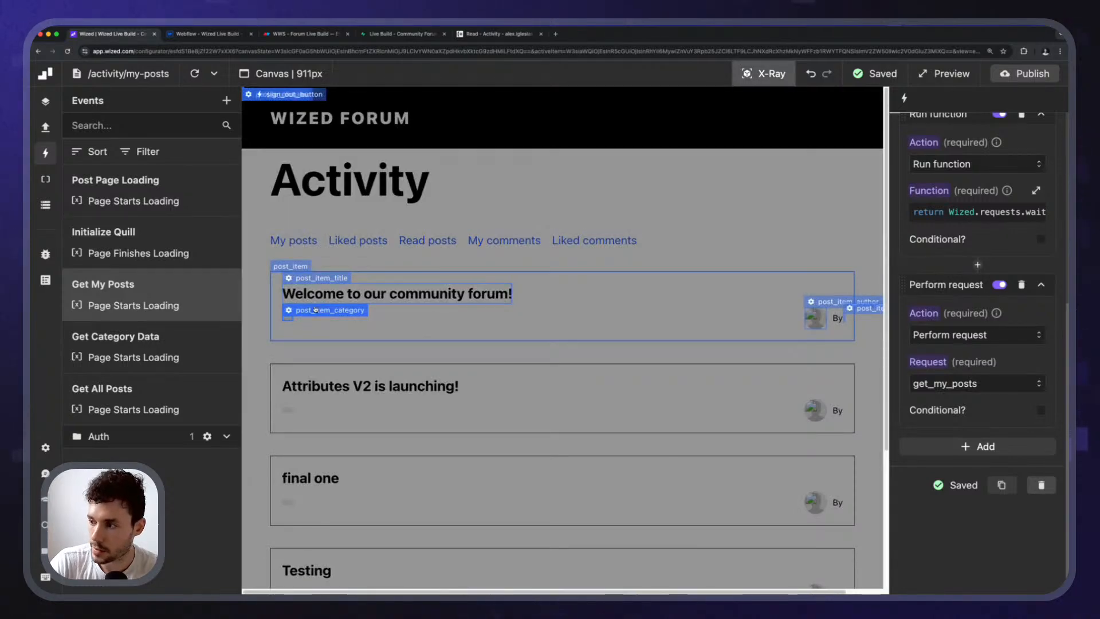
pyautogui.click(753, 74)
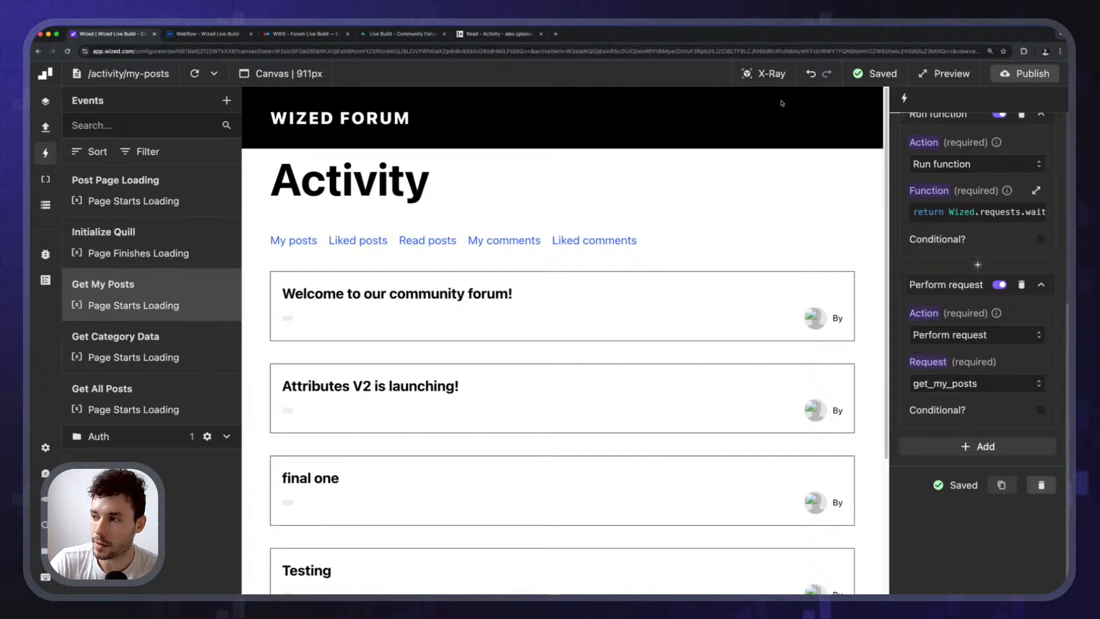
pyautogui.scroll(1, 967, 296)
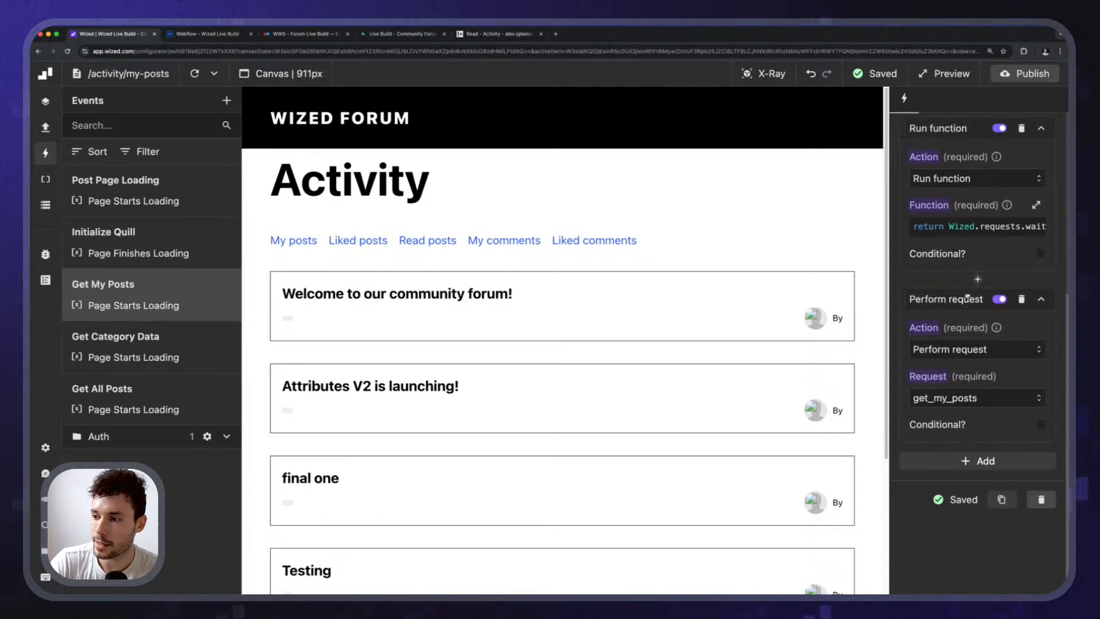
# Open the get_all_posts request in the Posts folder and scroll to its selected columns.
pyautogui.click(46, 128)
pyautogui.click(143, 198)
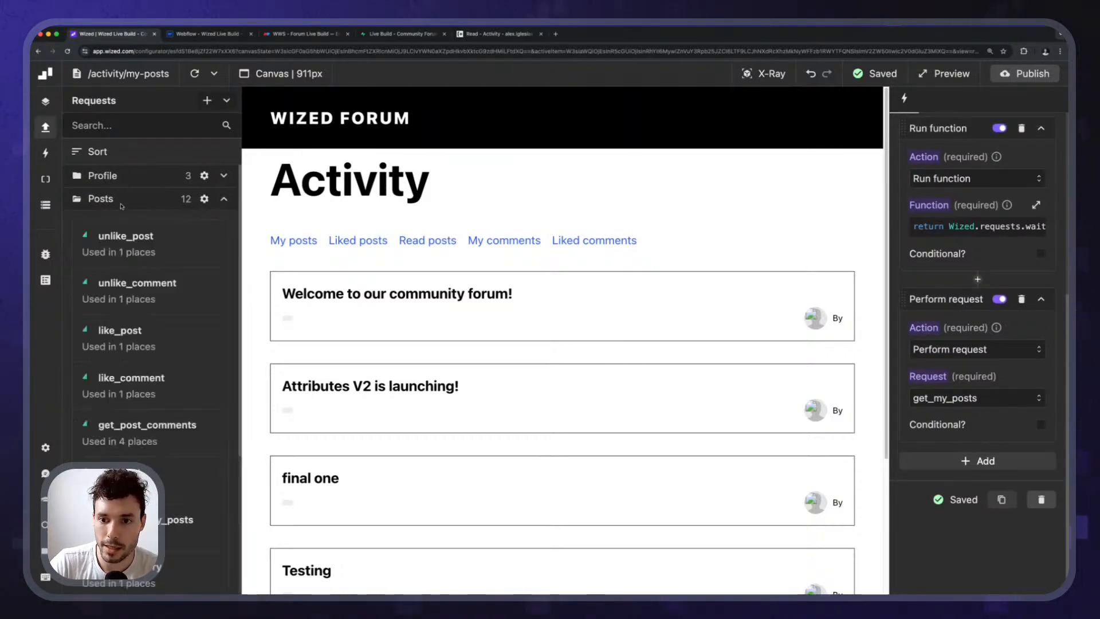
pyautogui.scroll(-3, 152, 270)
pyautogui.scroll(-2, 152, 309)
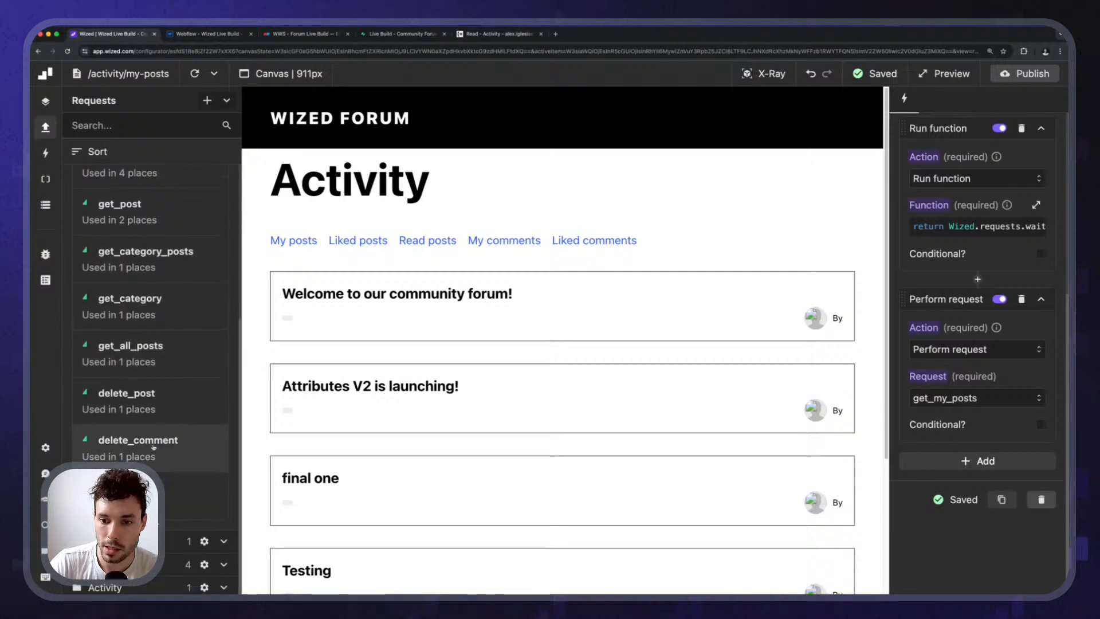
pyautogui.click(187, 354)
pyautogui.scroll(-6, 1036, 213)
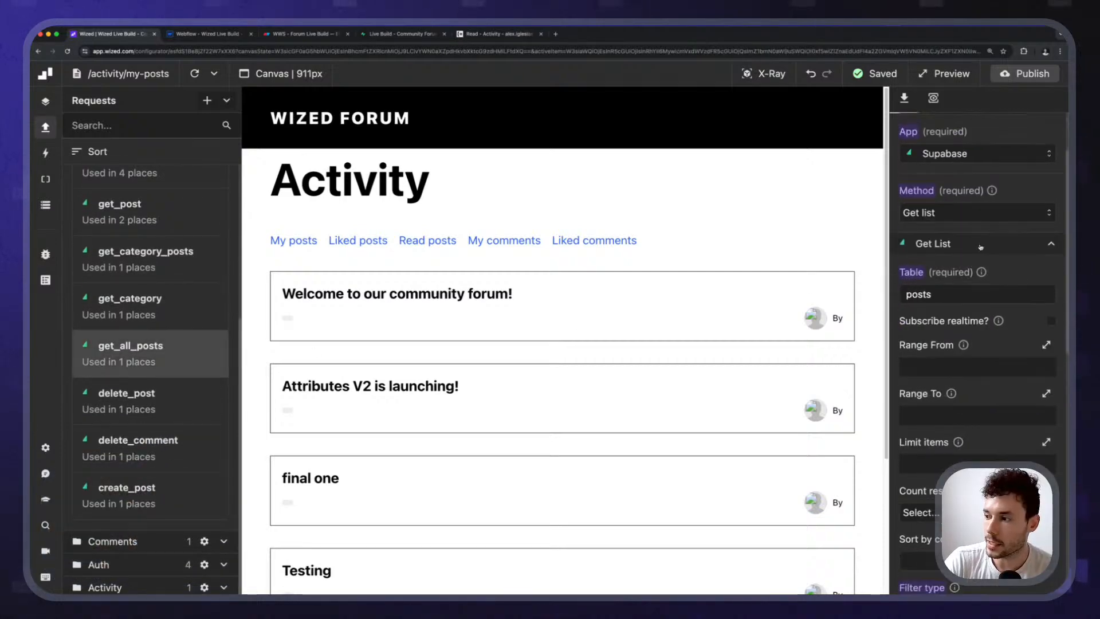
pyautogui.scroll(-4, 977, 257)
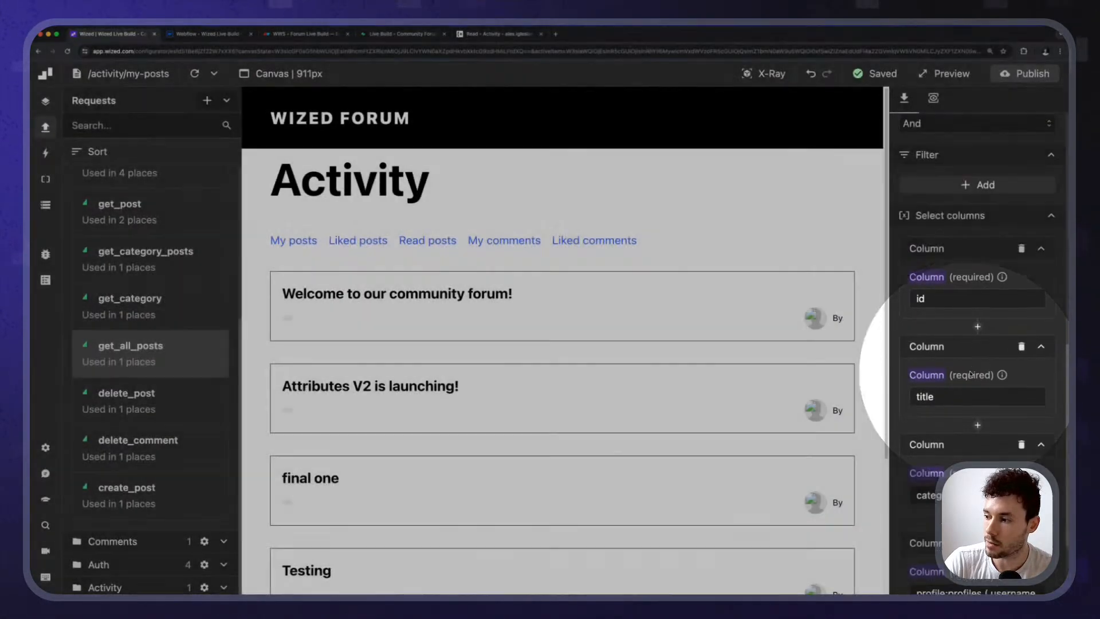
pyautogui.scroll(-2, 975, 295)
pyautogui.scroll(-2, 968, 418)
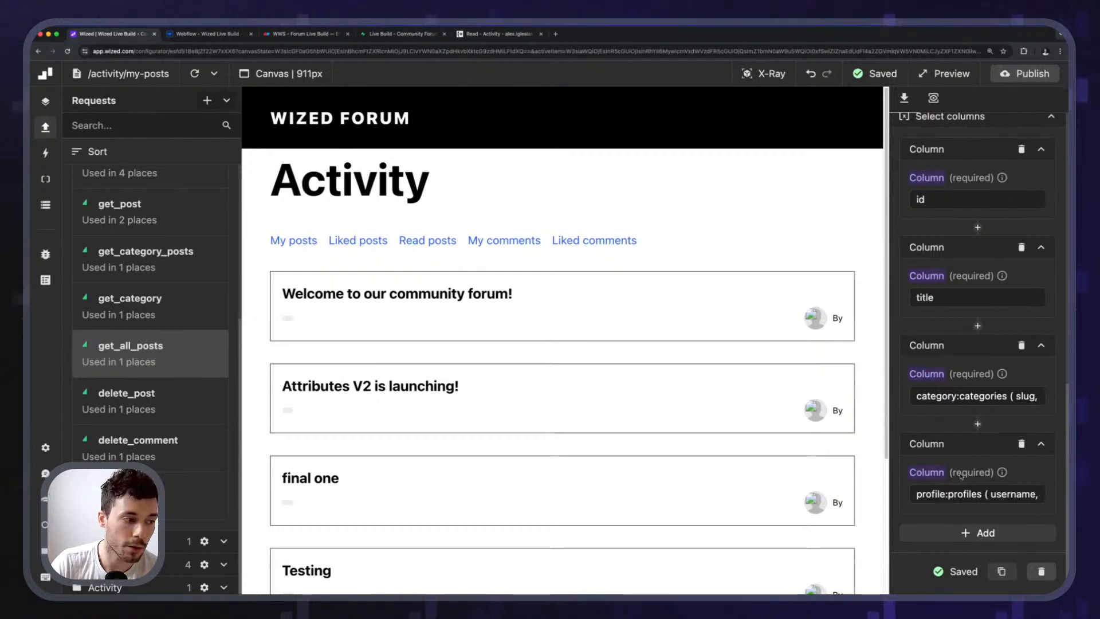
# Copy the id, title, category and profile column values, then open get_my_posts.
pyautogui.doubleClick(945, 201)
pyautogui.doubleClick(961, 303)
pyautogui.press('super+c')
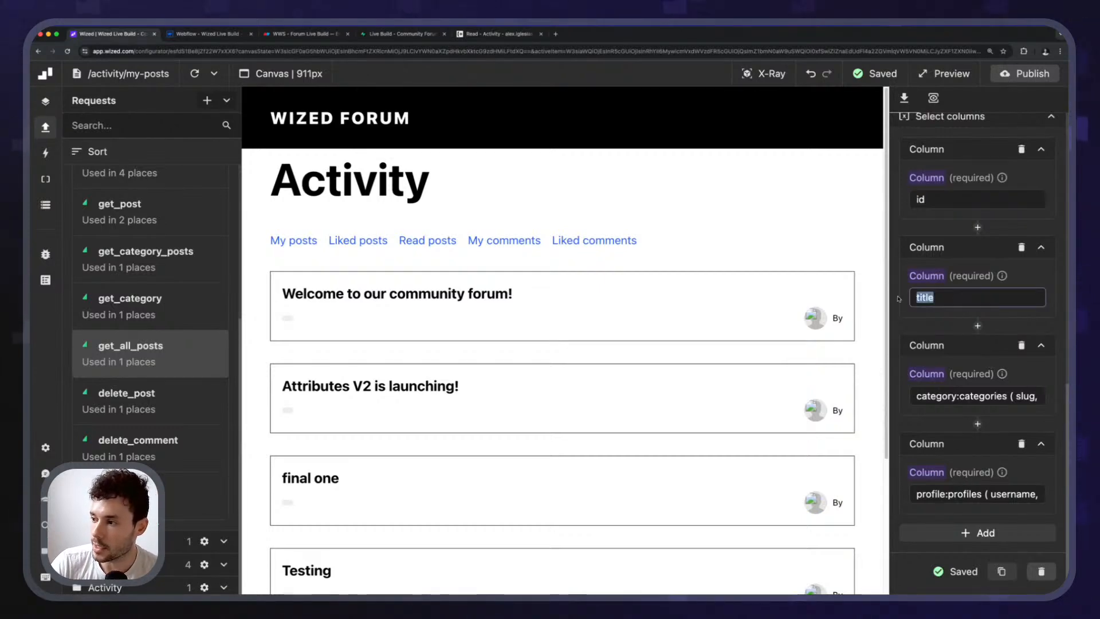
pyautogui.doubleClick(967, 397)
pyautogui.doubleClick(954, 493)
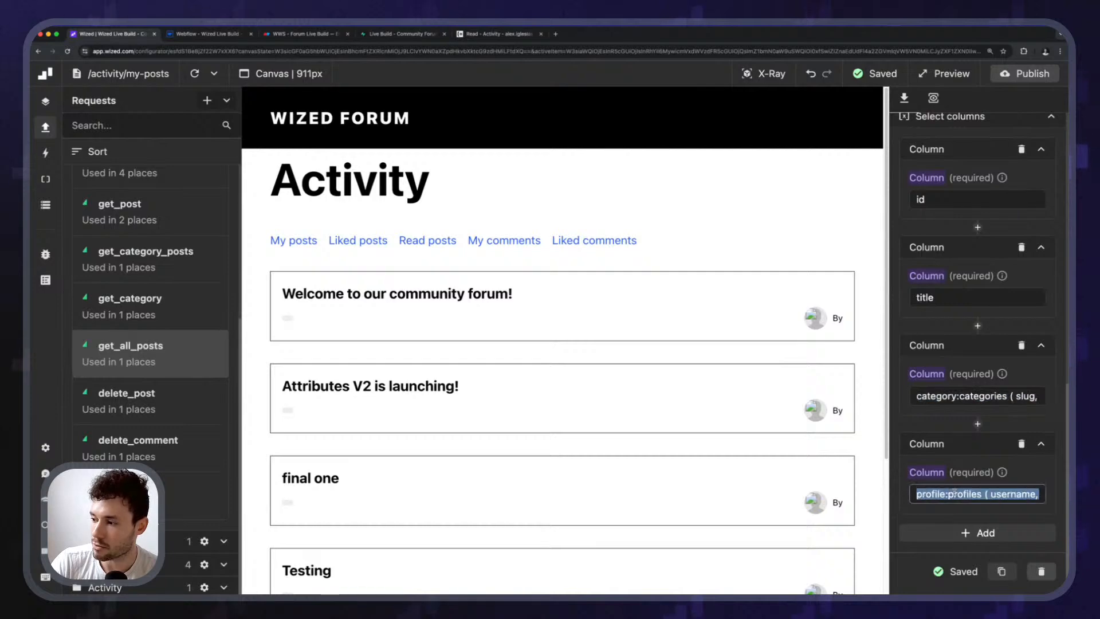
pyautogui.click(962, 515)
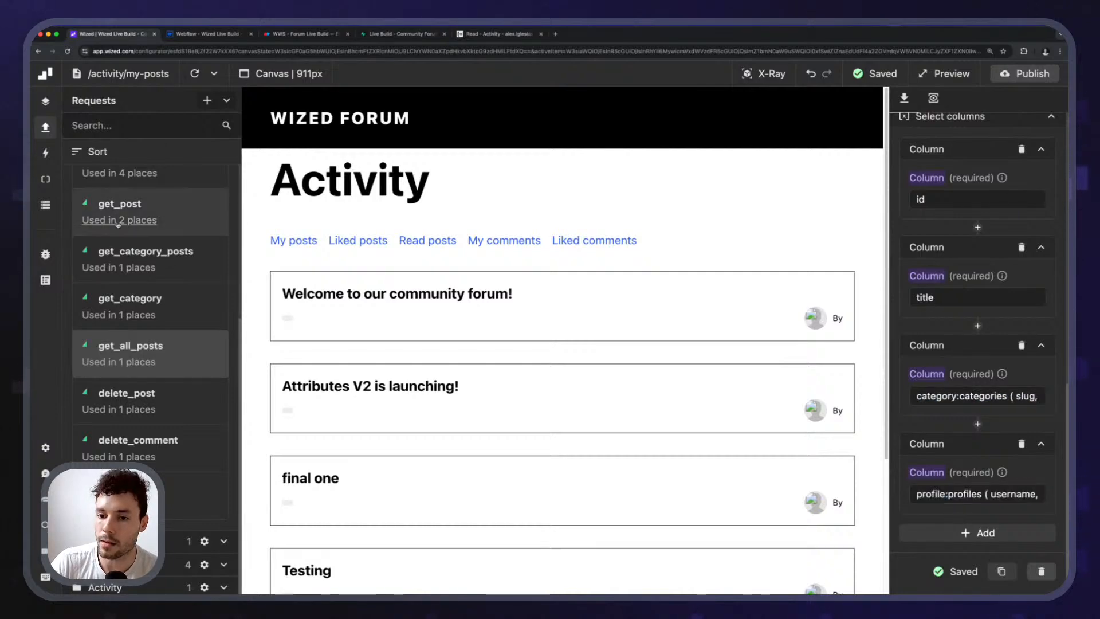
pyautogui.scroll(-3, 149, 304)
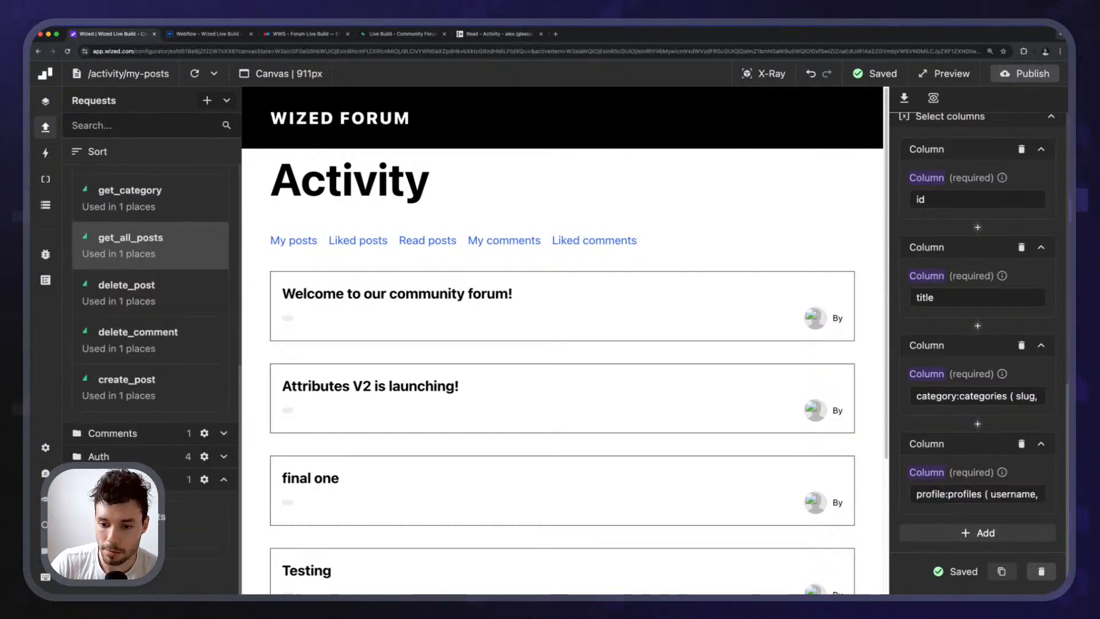
pyautogui.scroll(-2, 149, 344)
pyautogui.click(132, 450)
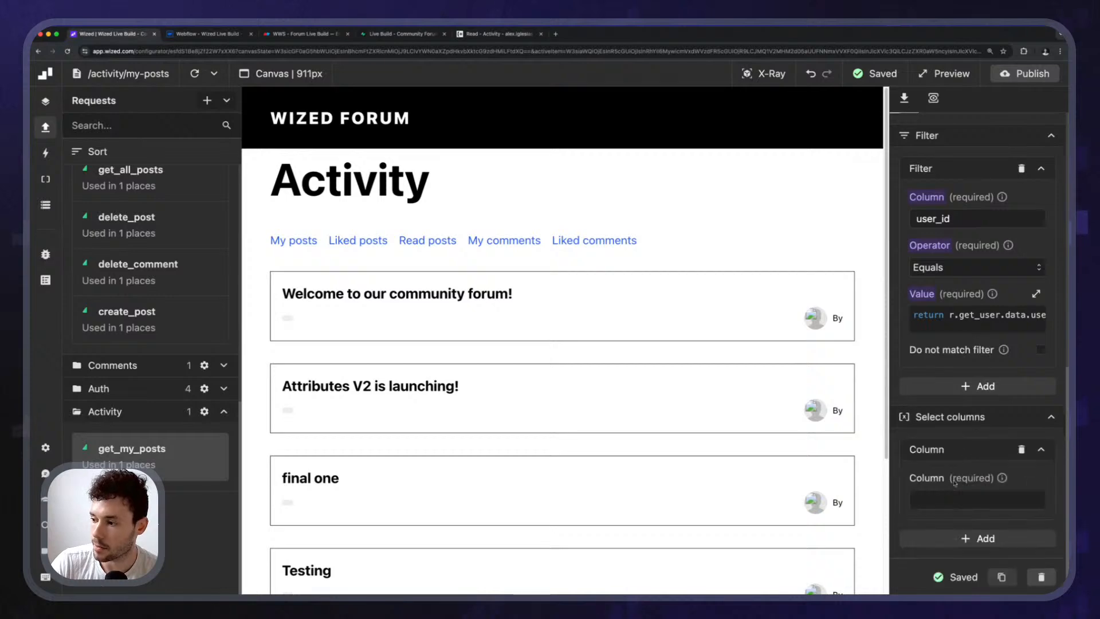
# Fill get_my_posts' first two columns with id and title from the clipboard history.
pyautogui.click(946, 494)
pyautogui.press('super+shift+v')
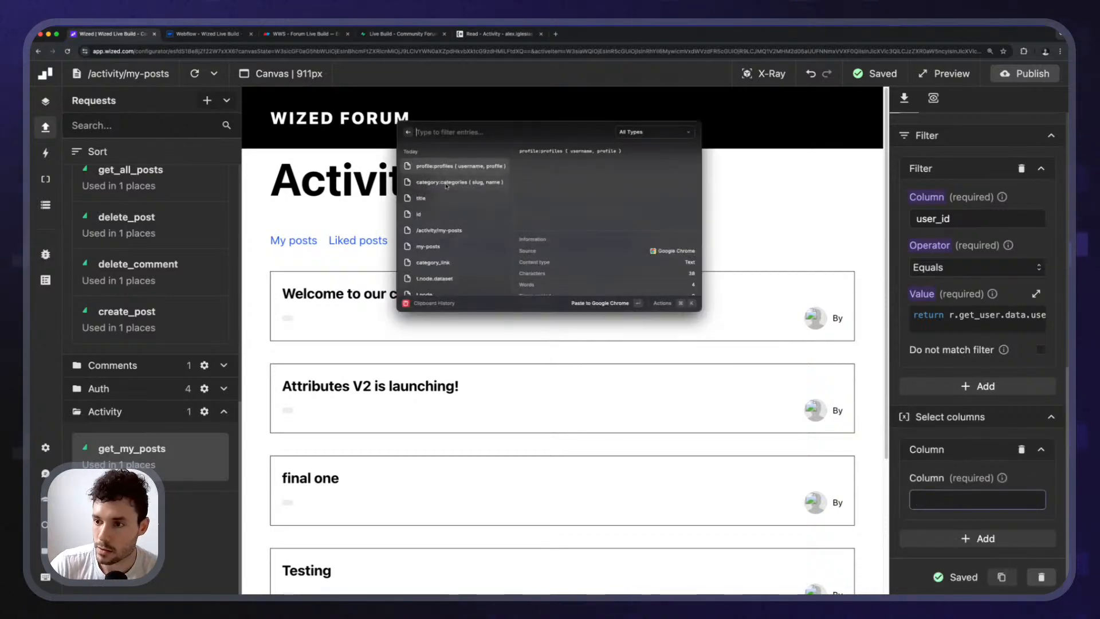
pyautogui.doubleClick(459, 214)
pyautogui.click(966, 540)
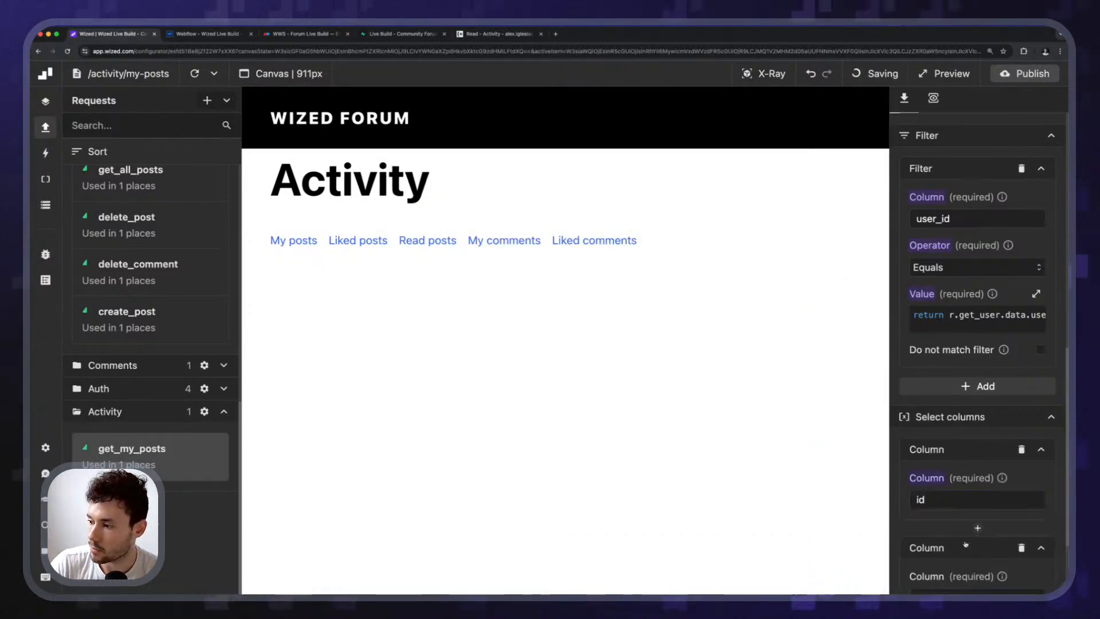
pyautogui.scroll(-3, 964, 542)
pyautogui.click(956, 405)
pyautogui.press('super+shift+v')
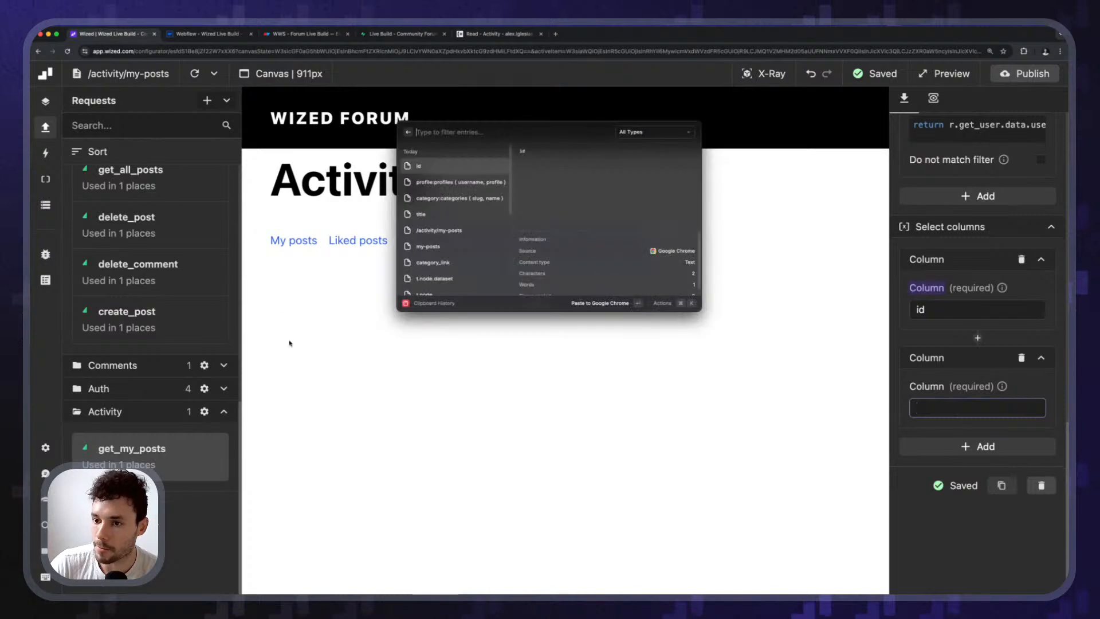
pyautogui.doubleClick(453, 214)
# Add third and fourth columns: category:categories ( slug, name ) and profile:profiles ( username, profile ).
pyautogui.click(955, 450)
pyautogui.click(956, 505)
pyautogui.press('super+shift+v')
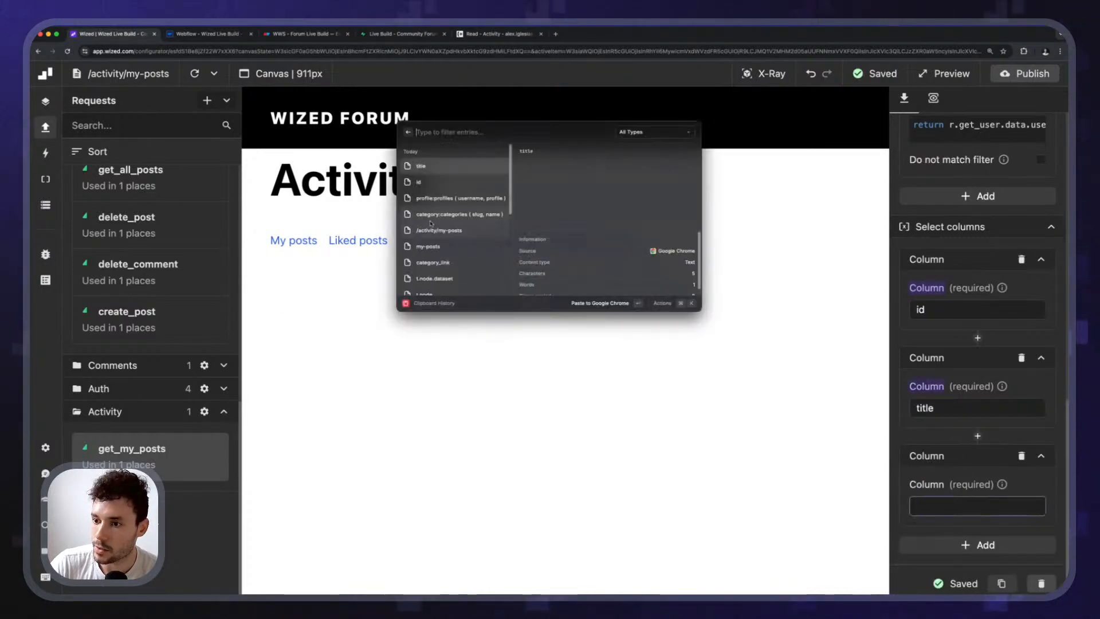
pyautogui.doubleClick(453, 214)
pyautogui.click(980, 544)
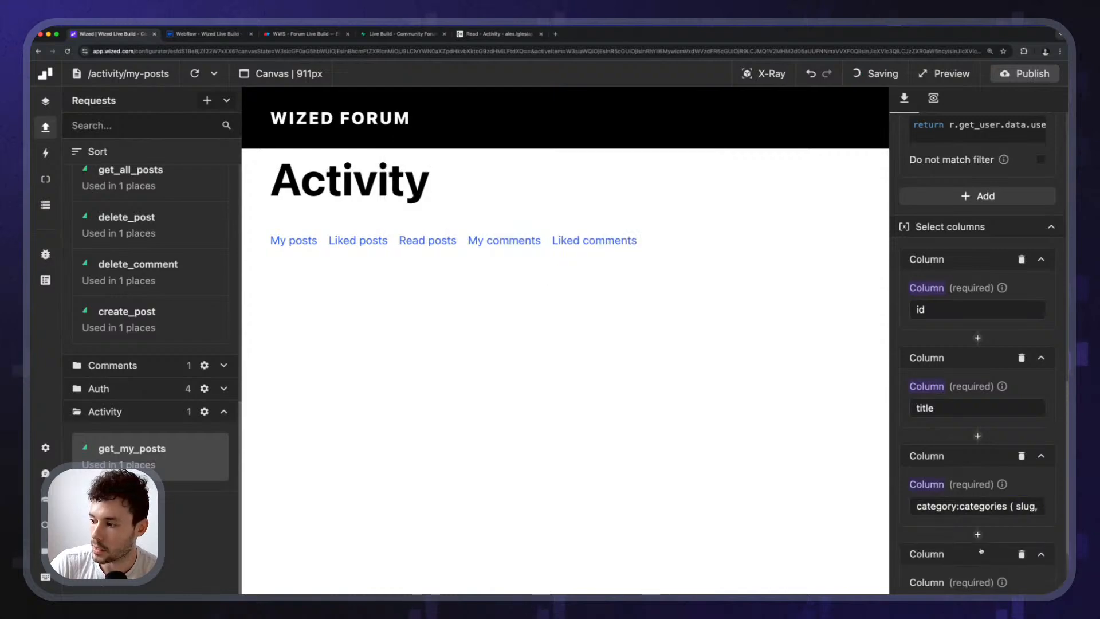
pyautogui.scroll(-3, 946, 553)
pyautogui.click(956, 407)
pyautogui.press('super+shift+v')
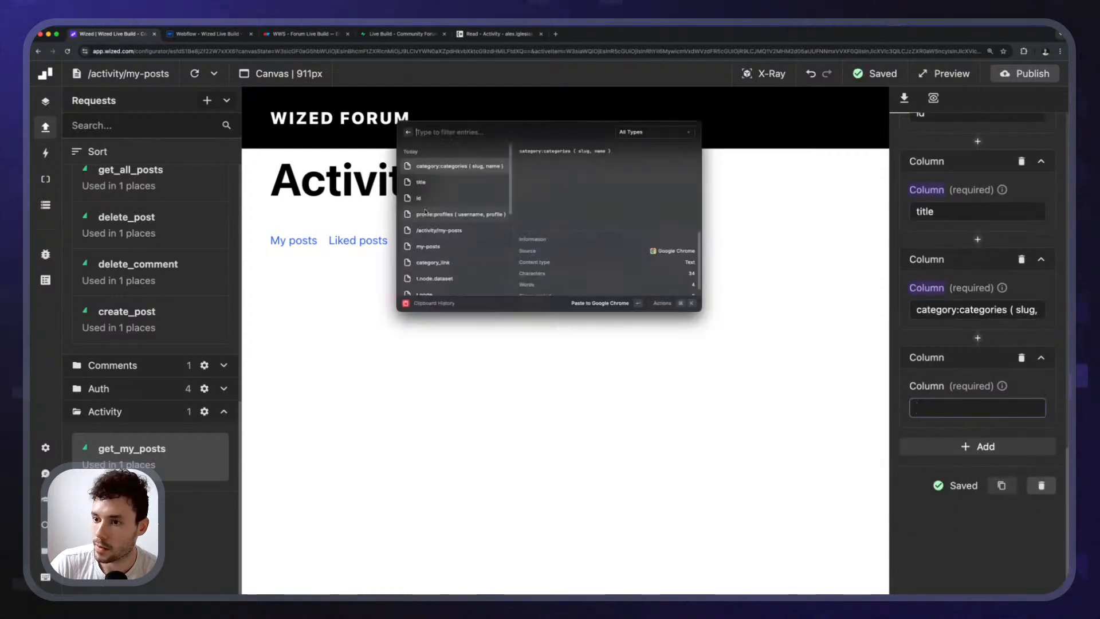
pyautogui.doubleClick(451, 215)
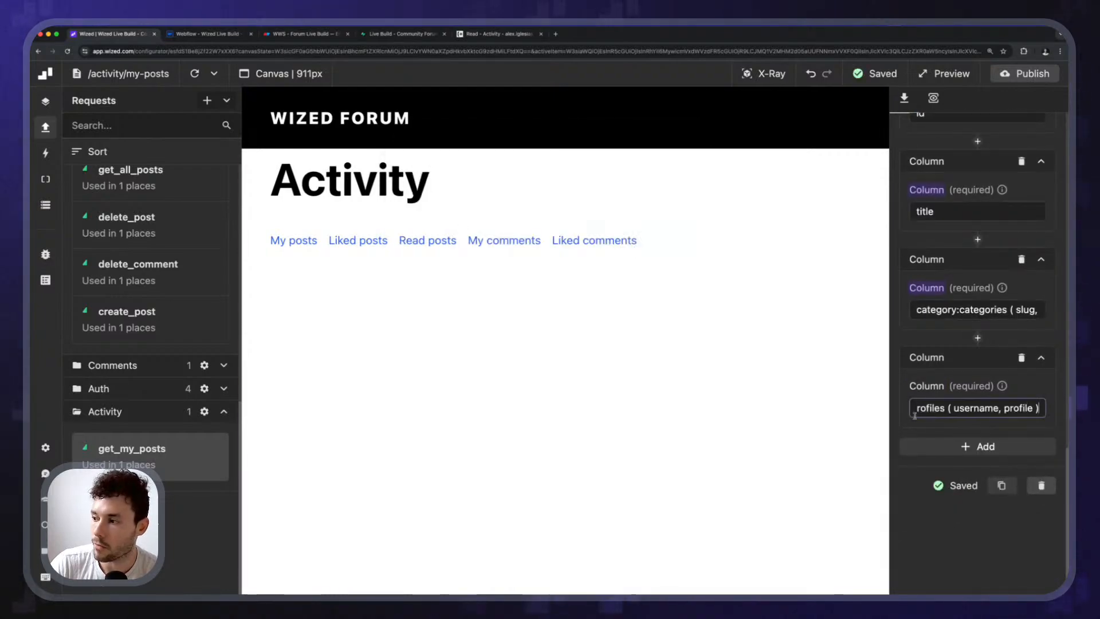
# Reload the canvas to show the posts with category tags and authors.
pyautogui.click(195, 73)
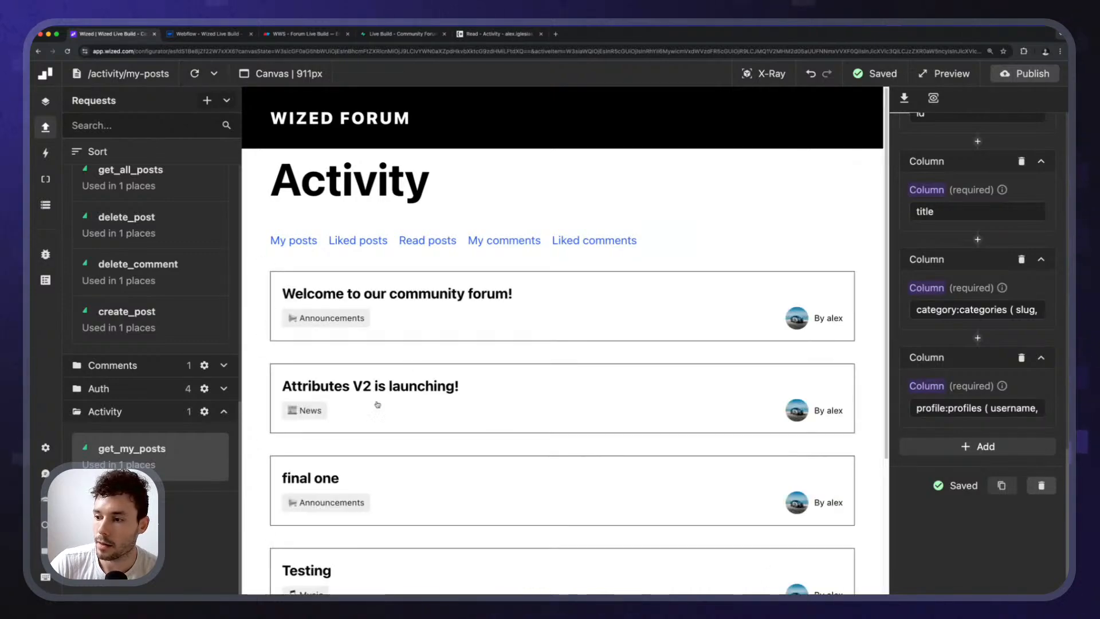
pyautogui.scroll(-3, 377, 405)
pyautogui.scroll(3, 370, 380)
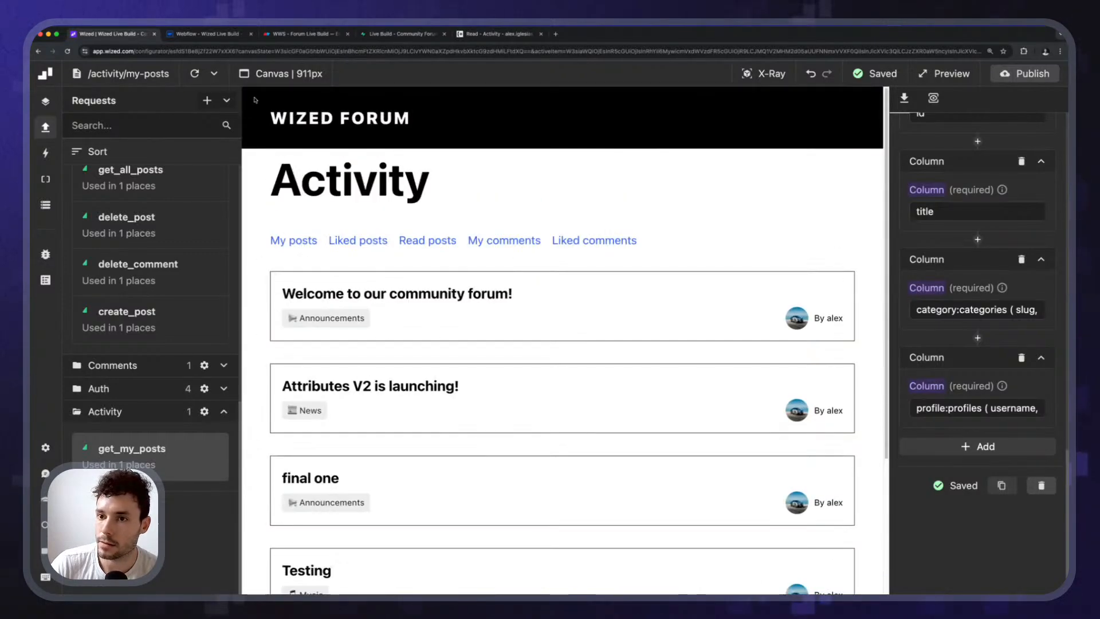
pyautogui.click(195, 75)
pyautogui.click(284, 241)
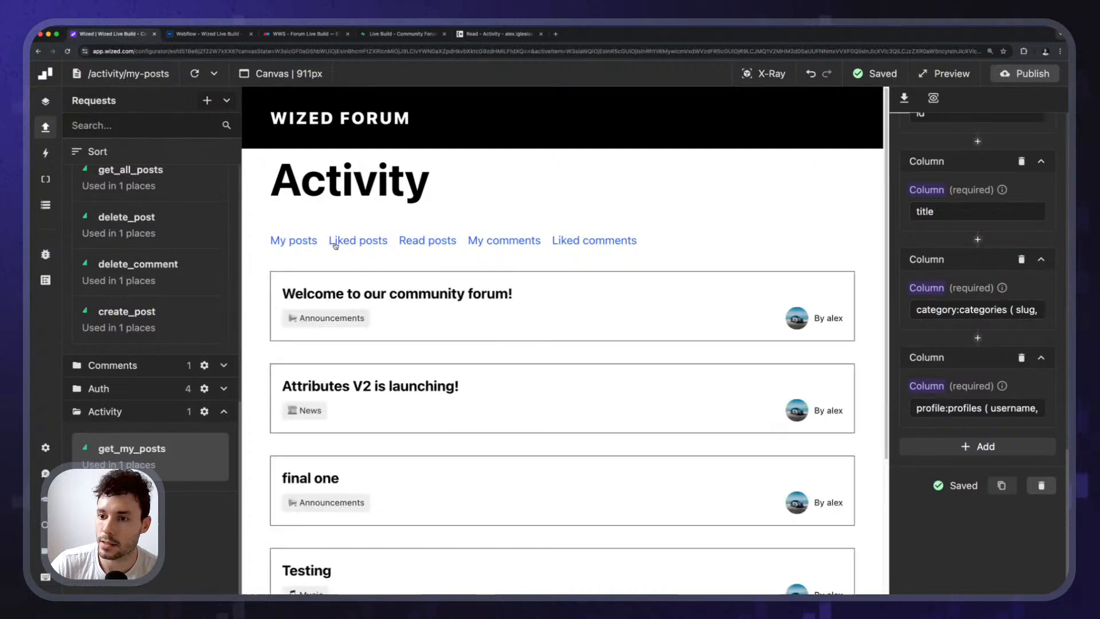
pyautogui.click(291, 243)
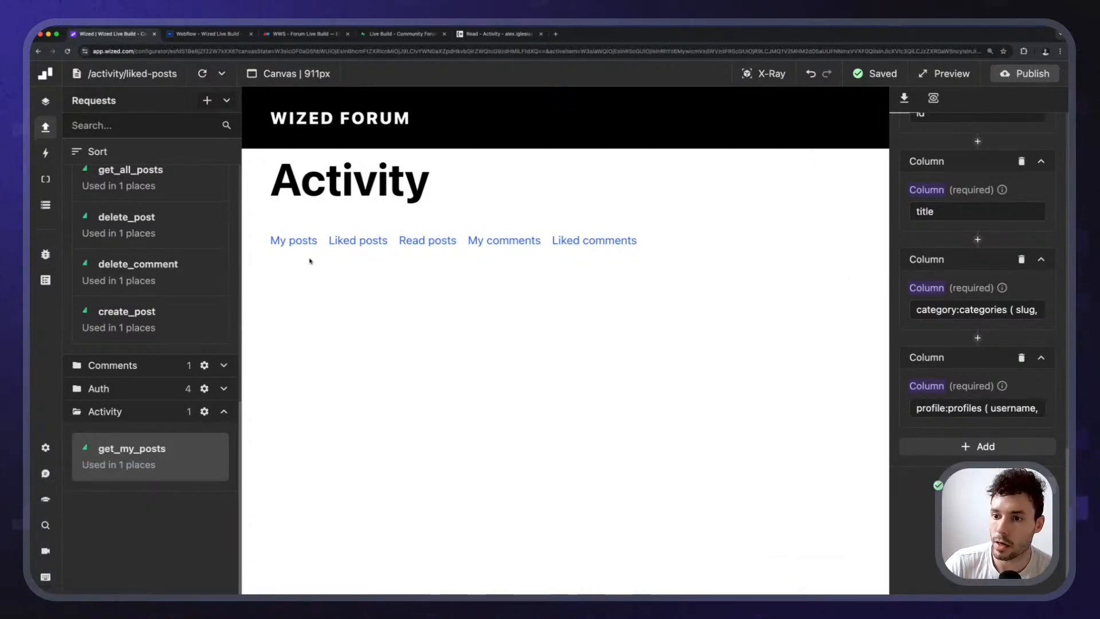
pyautogui.click(284, 242)
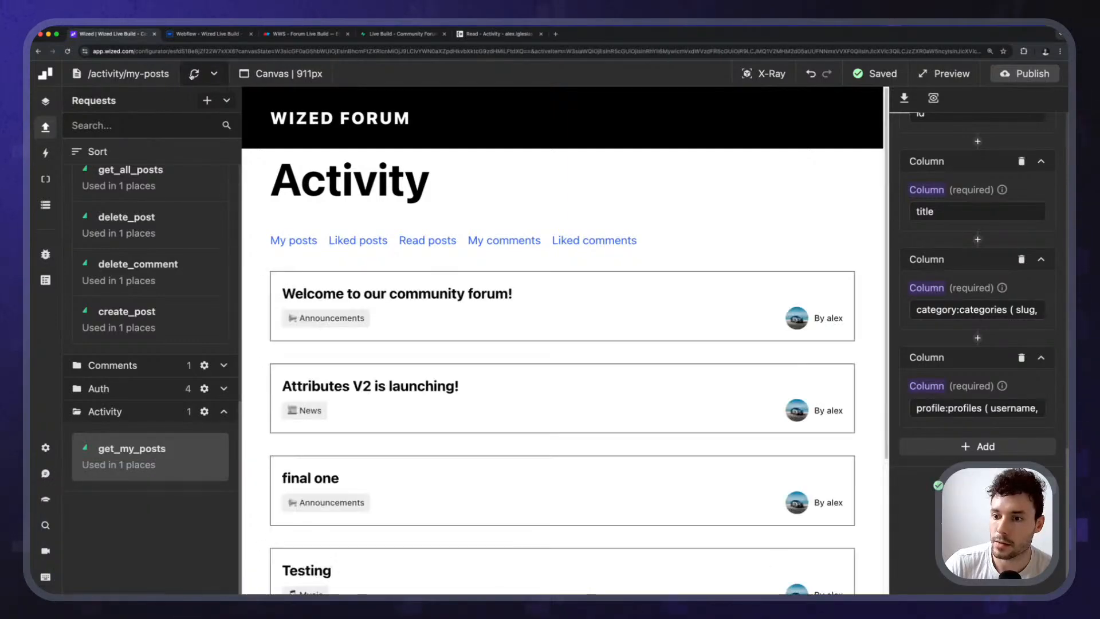
pyautogui.click(193, 75)
pyautogui.click(192, 76)
pyautogui.click(192, 76)
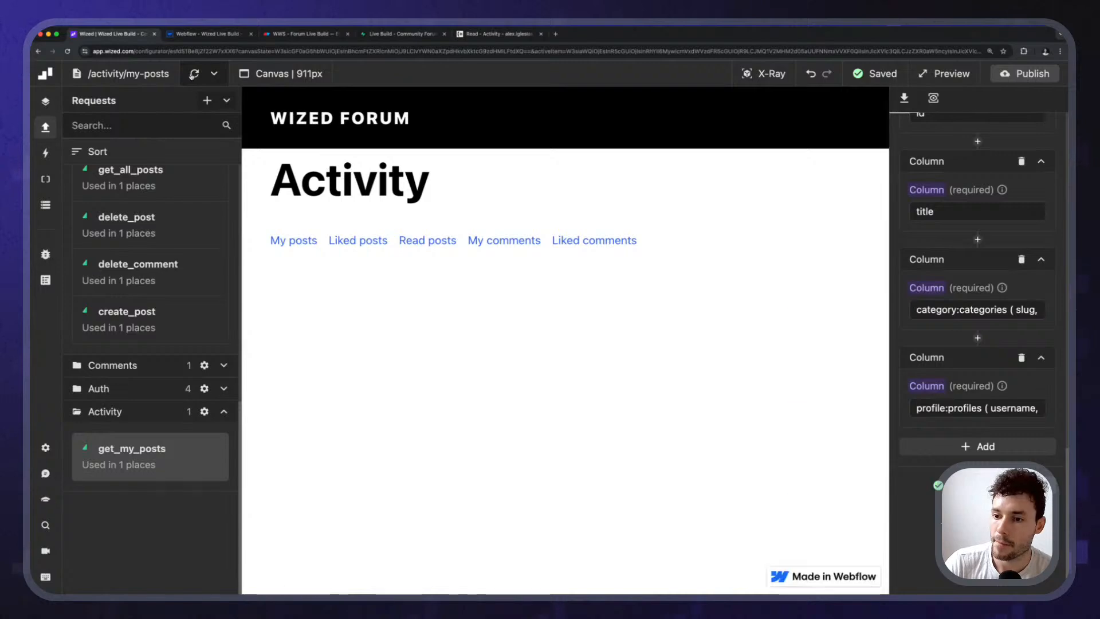
pyautogui.click(193, 75)
pyautogui.click(192, 76)
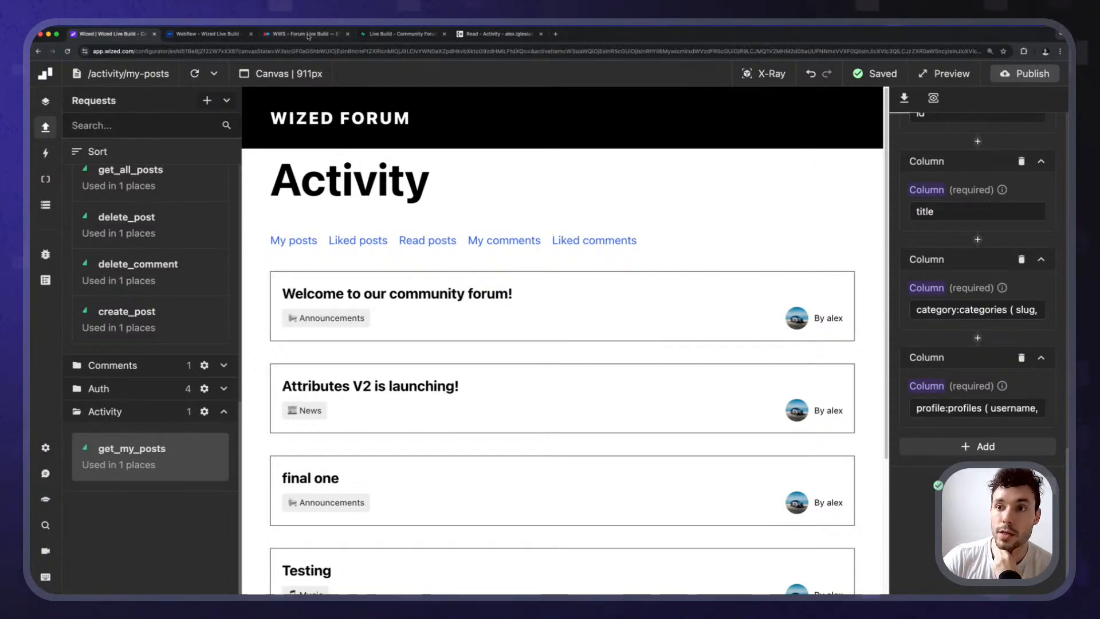
pyautogui.click(389, 38)
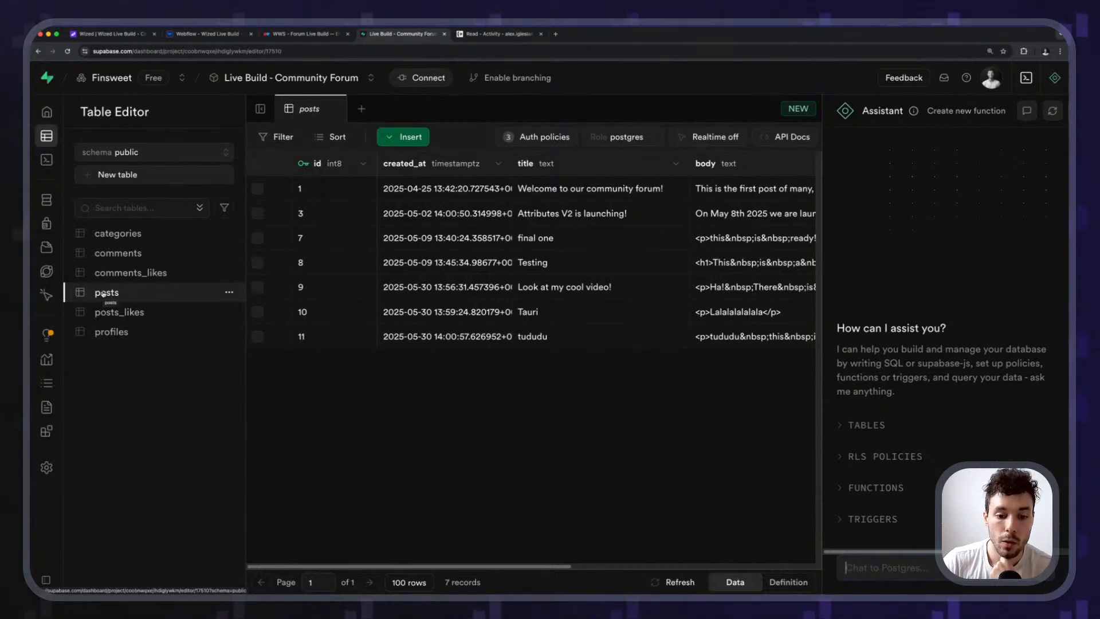
# Scan the posts table's user and category columns, then view posts_likes with its user_id–post_id records.
pyautogui.click(154, 312)
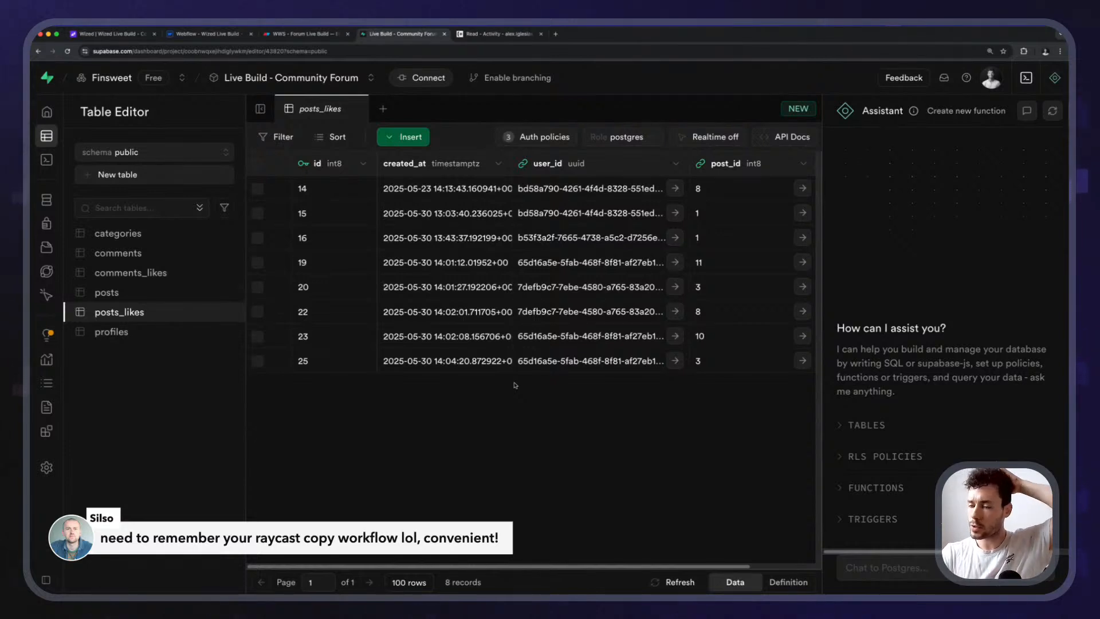
pyautogui.click(165, 291)
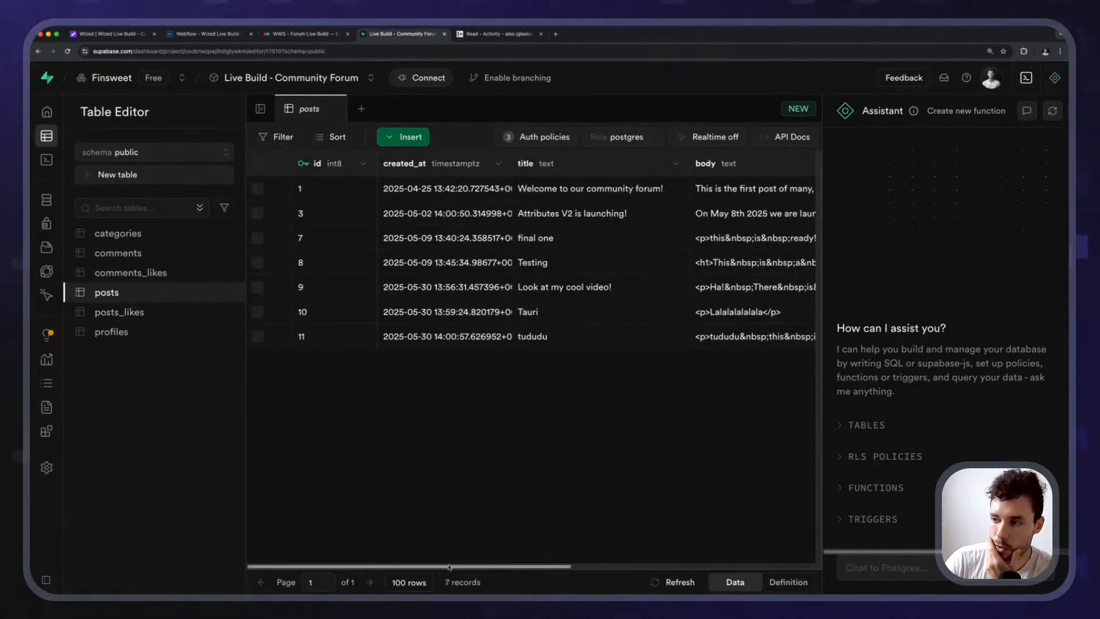
pyautogui.hscroll(10, 573, 458)
pyautogui.hscroll(-5, 663, 553)
pyautogui.hscroll(6, 682, 548)
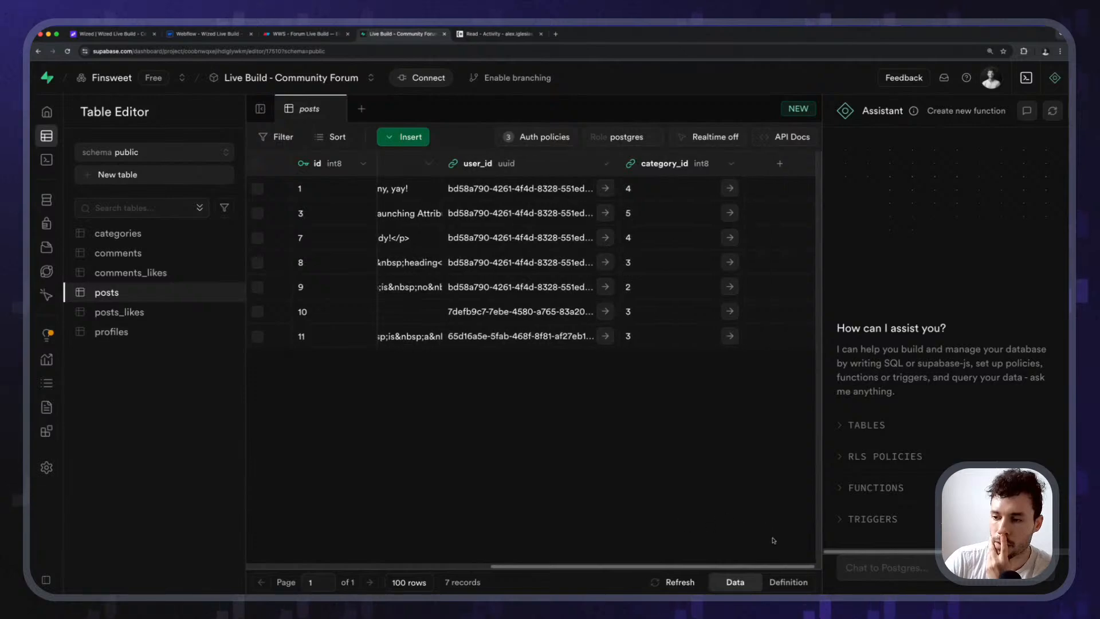
pyautogui.hscroll(-5, 676, 547)
pyautogui.hscroll(4, 653, 550)
pyautogui.hscroll(-6, 649, 552)
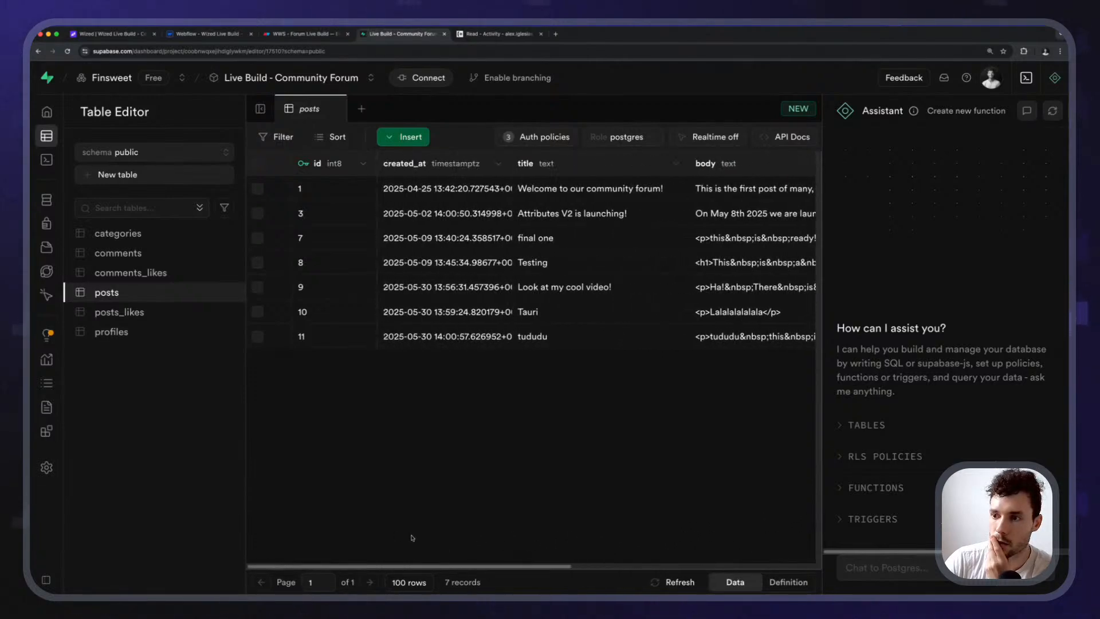
pyautogui.hscroll(8, 573, 533)
pyautogui.hscroll(-8, 750, 523)
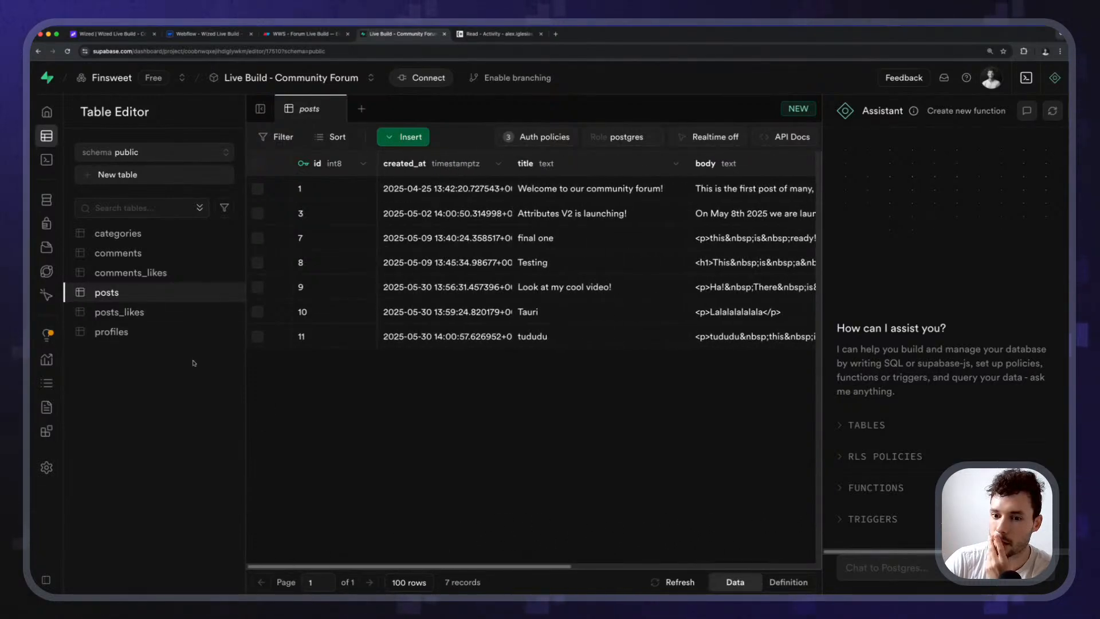
pyautogui.click(119, 312)
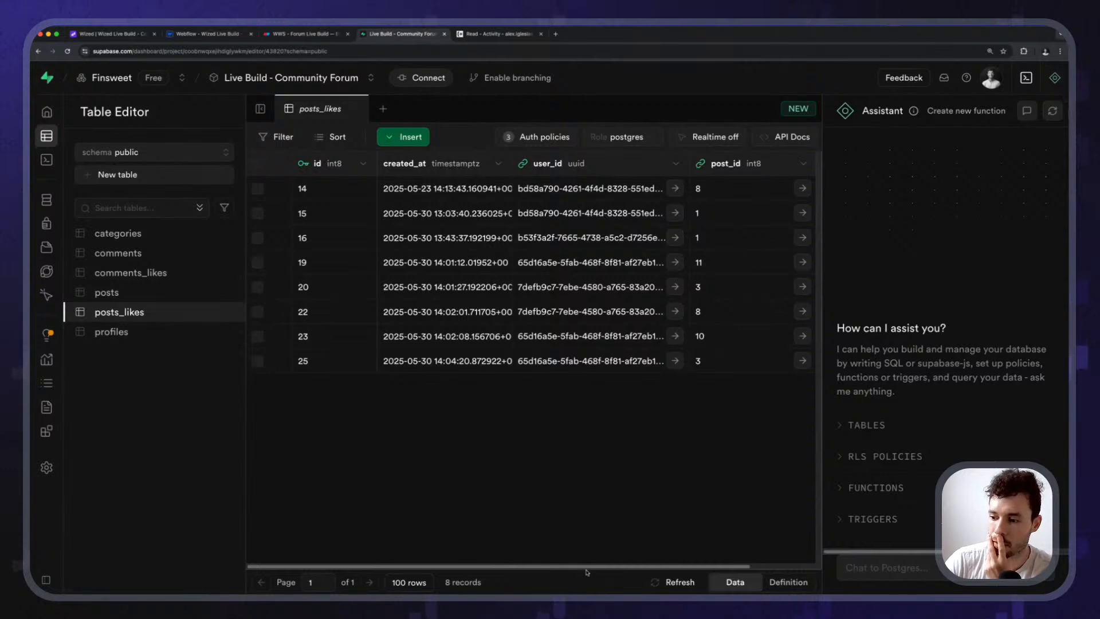
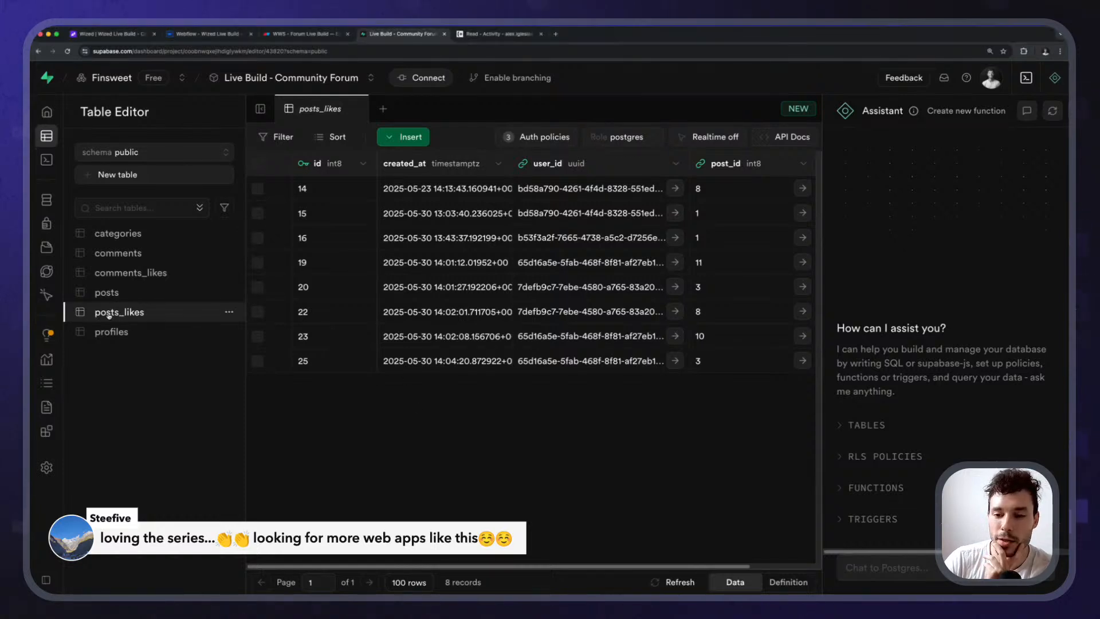
# Scroll across posts_likes to view its user_id and post_id columns, then return to Wized.
pyautogui.moveTo(553, 568); pyautogui.dragTo(666, 369)
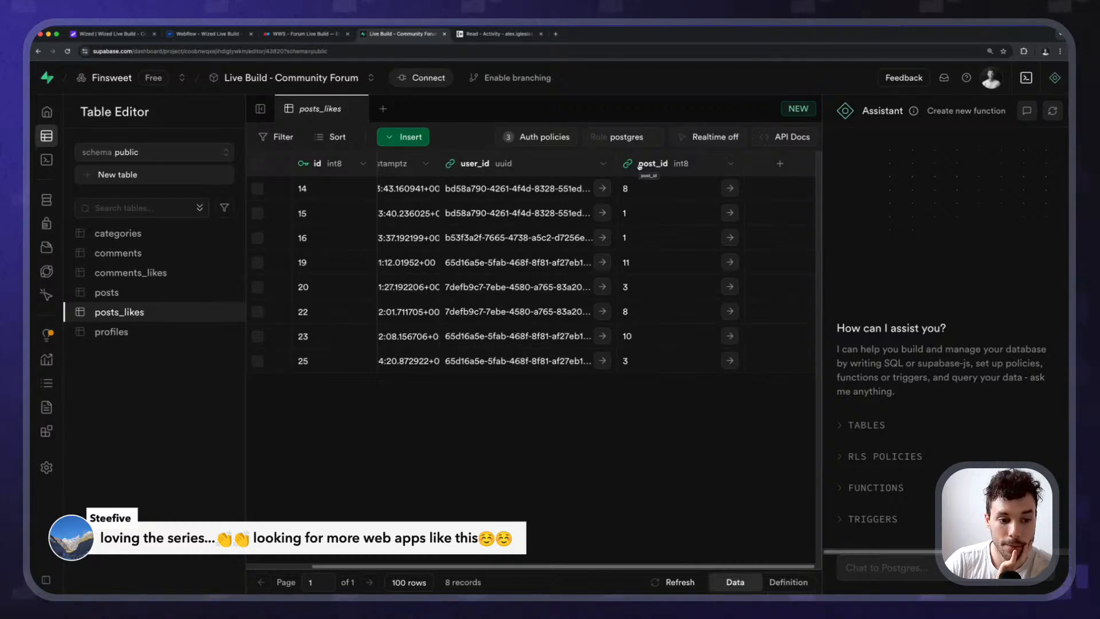
pyautogui.click(125, 34)
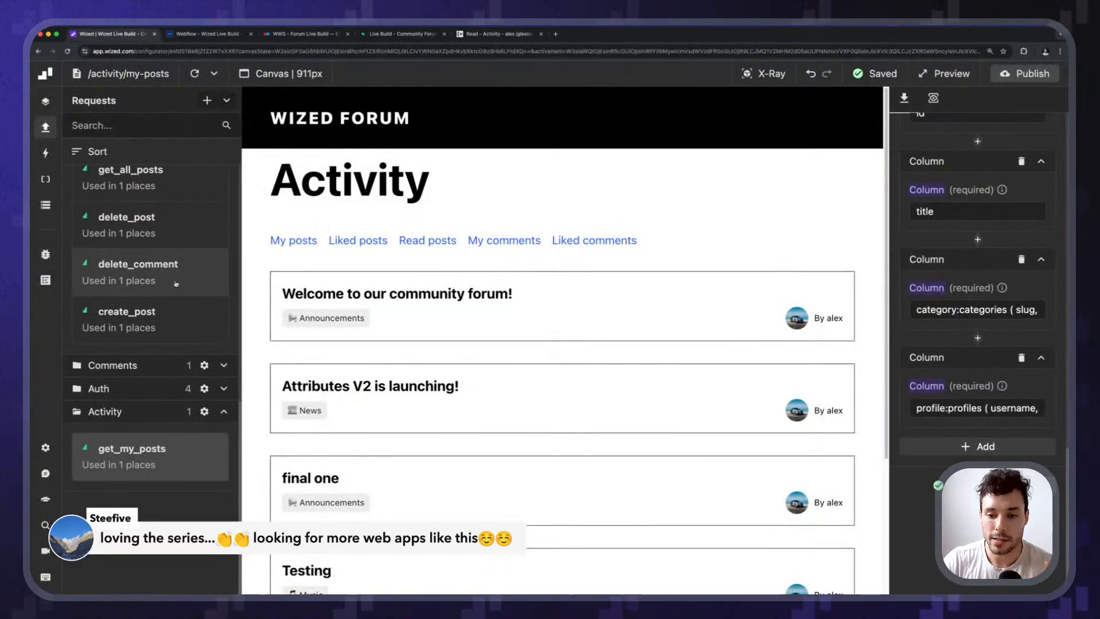
# Switch to the liked-posts Activity page and collapse the Posts and Activity request folders.
pyautogui.click(45, 153)
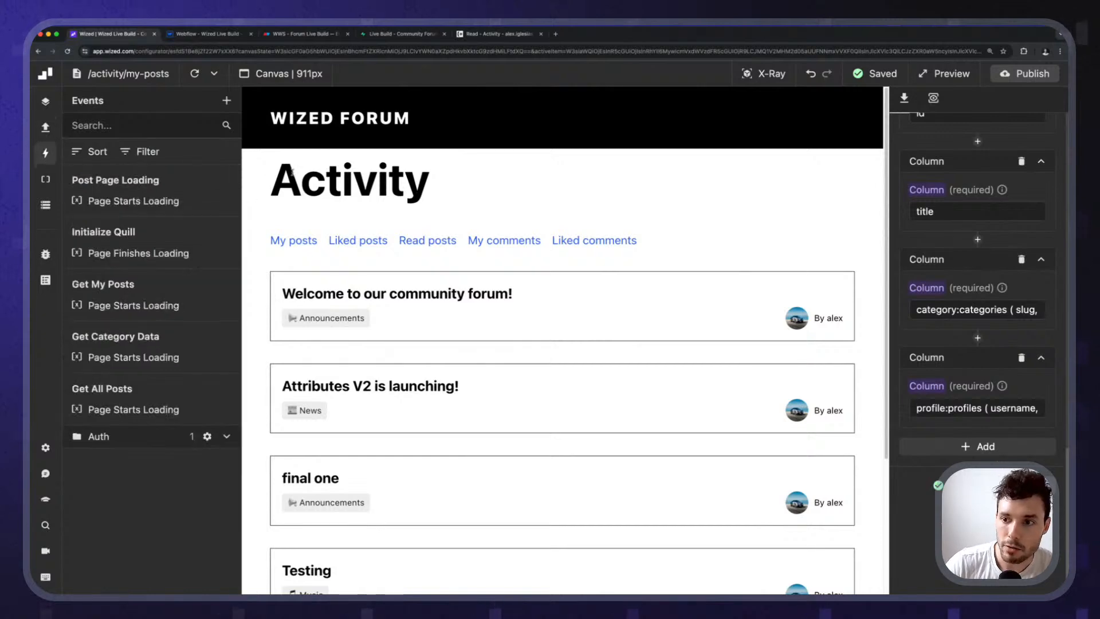
pyautogui.click(345, 242)
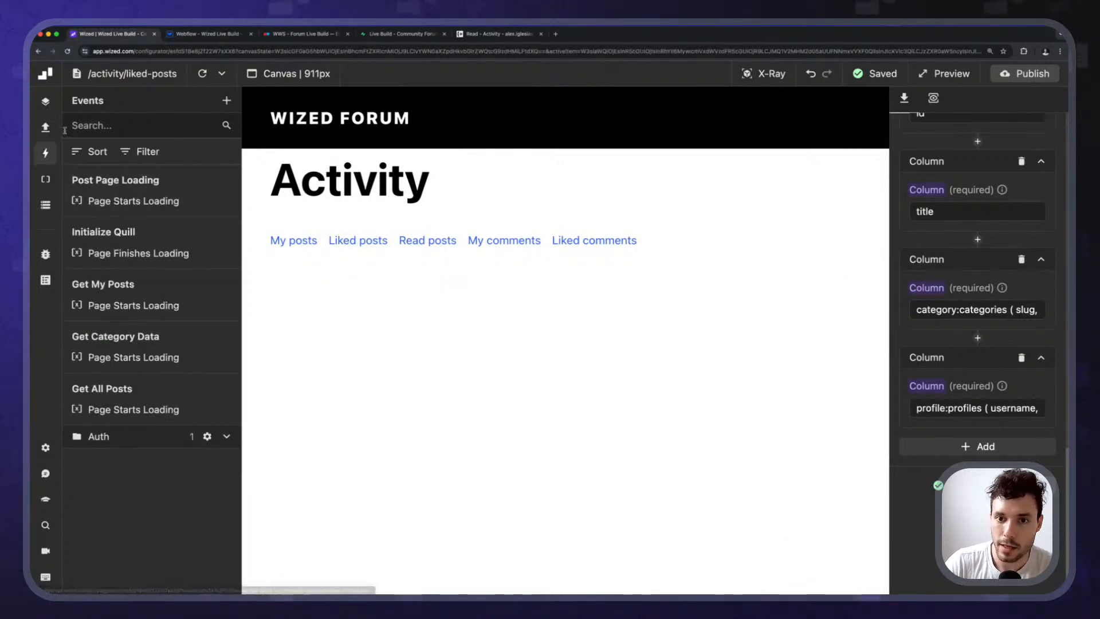
pyautogui.click(45, 126)
pyautogui.scroll(-10, 149, 344)
pyautogui.scroll(10, 149, 344)
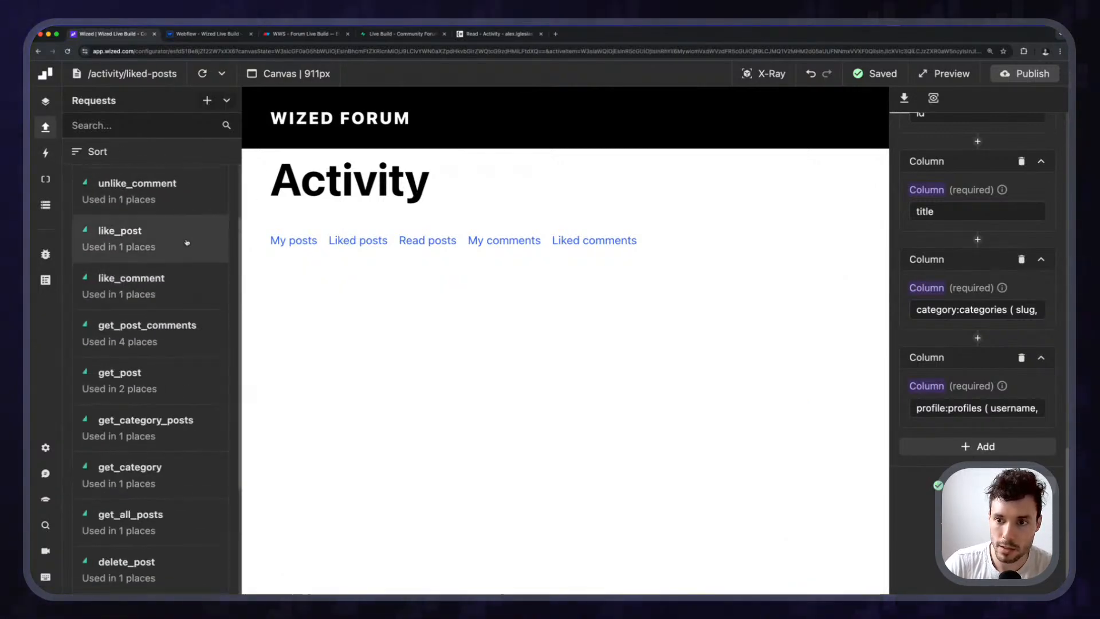
pyautogui.click(224, 198)
pyautogui.click(226, 268)
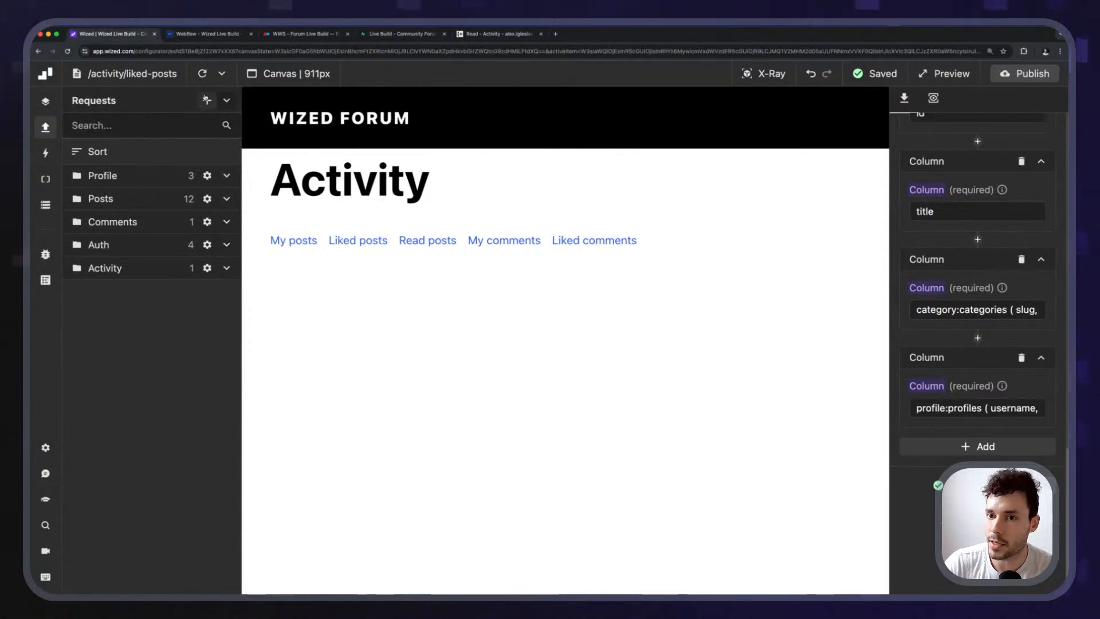
# Create a Supabase request named get_liked_posts in the Activity folder.
pyautogui.click(207, 101)
pyautogui.click(957, 150)
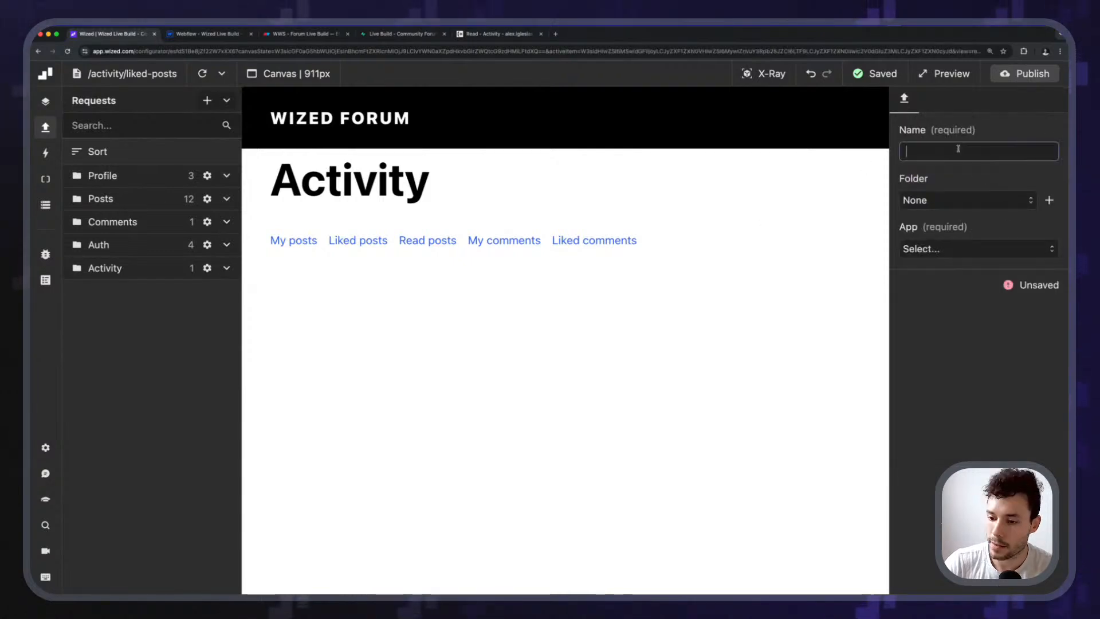
pyautogui.write('get_liked_posts')
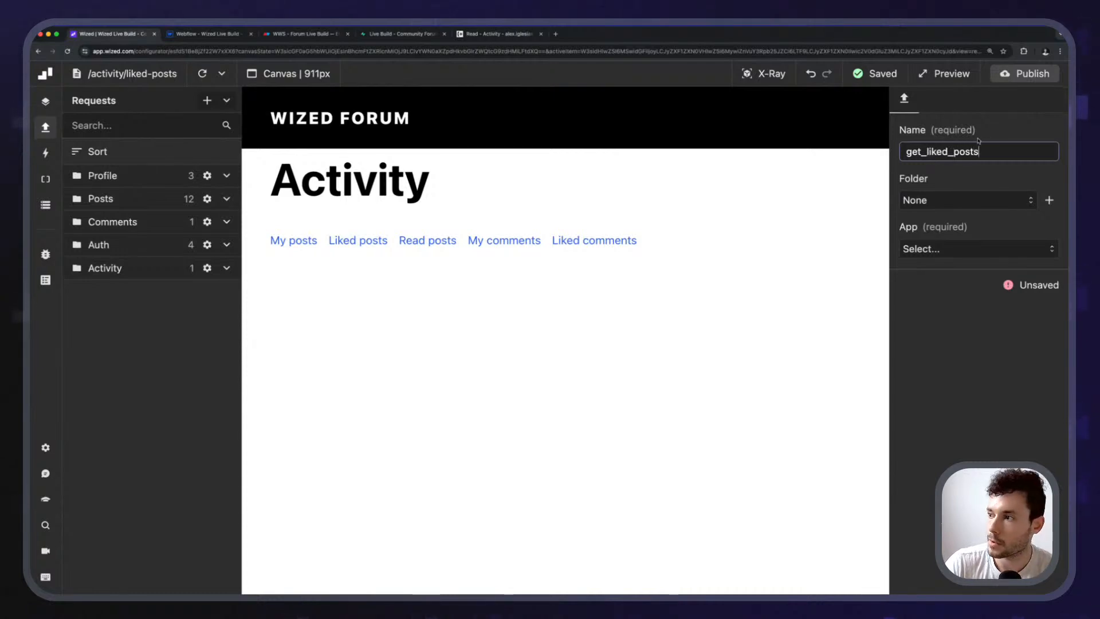
pyautogui.press('Return')
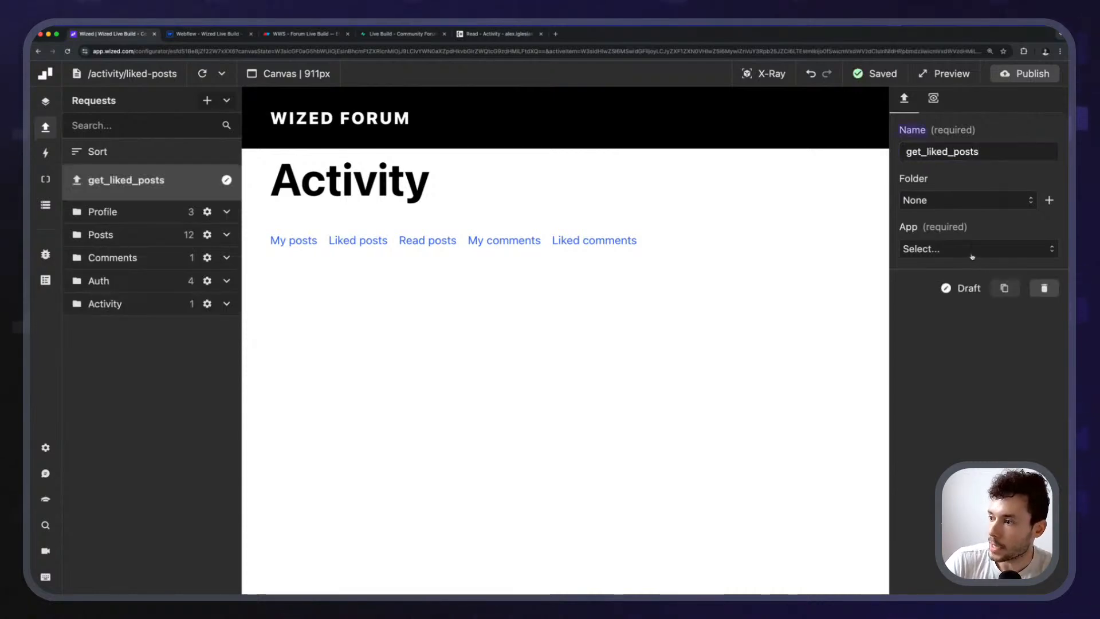
pyautogui.click(972, 250)
pyautogui.click(951, 274)
pyautogui.click(990, 202)
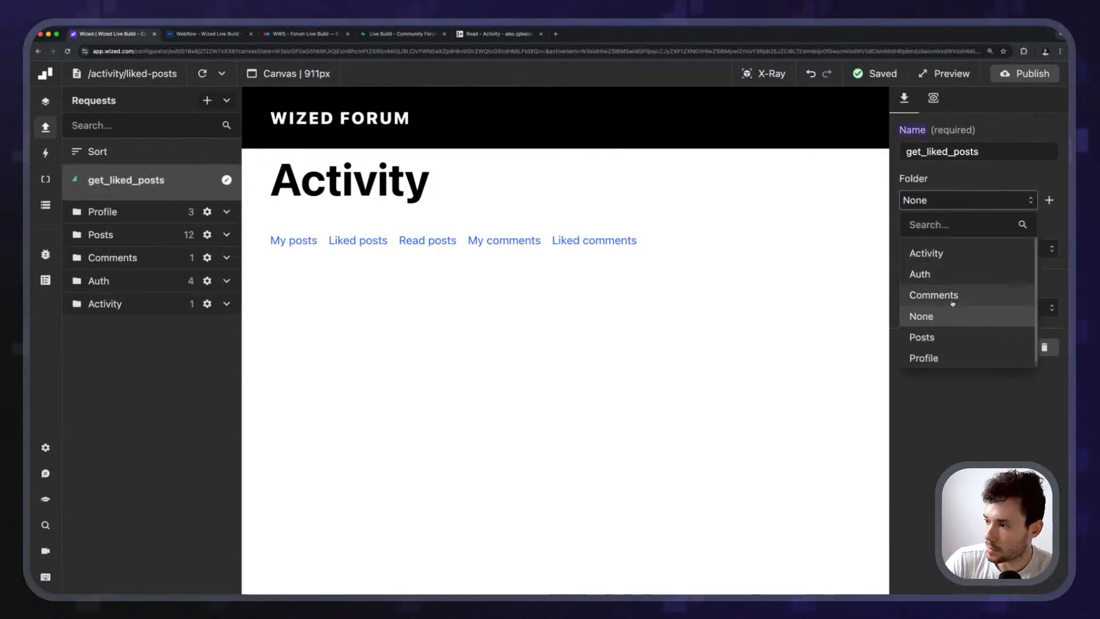
pyautogui.click(940, 253)
# Set get_liked_posts to the Get list method on the post_likes table.
pyautogui.click(949, 307)
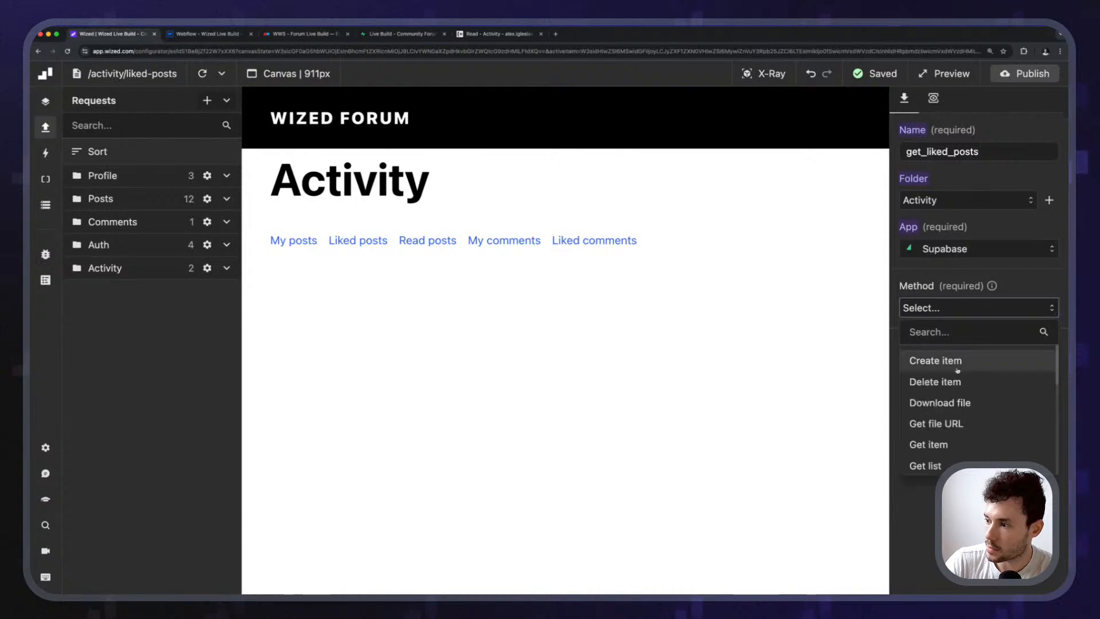
pyautogui.click(947, 456)
pyautogui.click(942, 390)
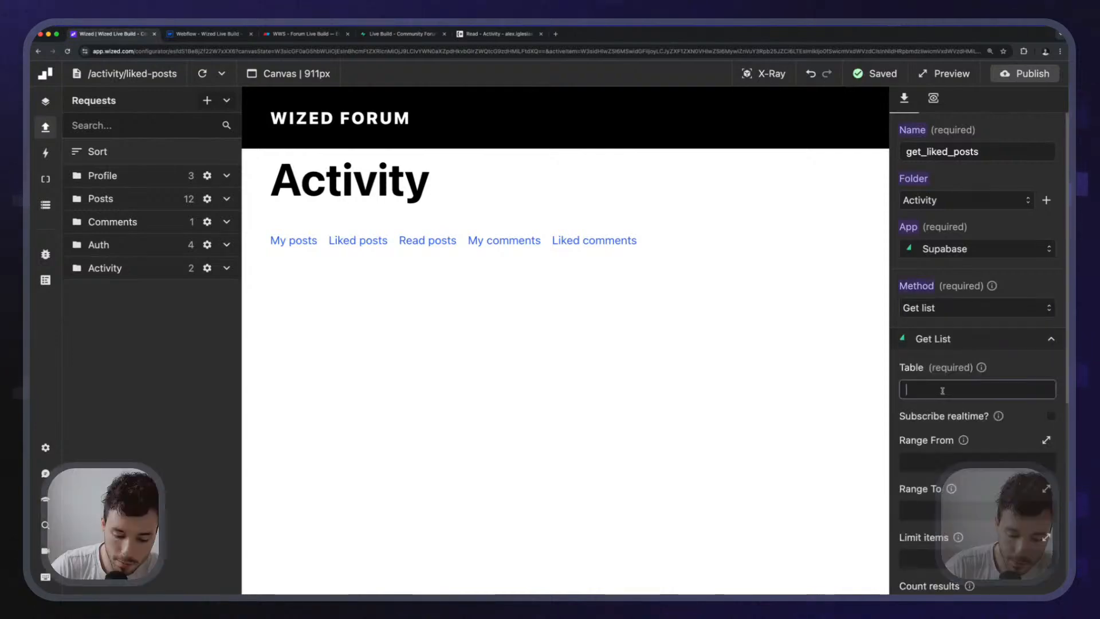
pyautogui.write('post_likes')
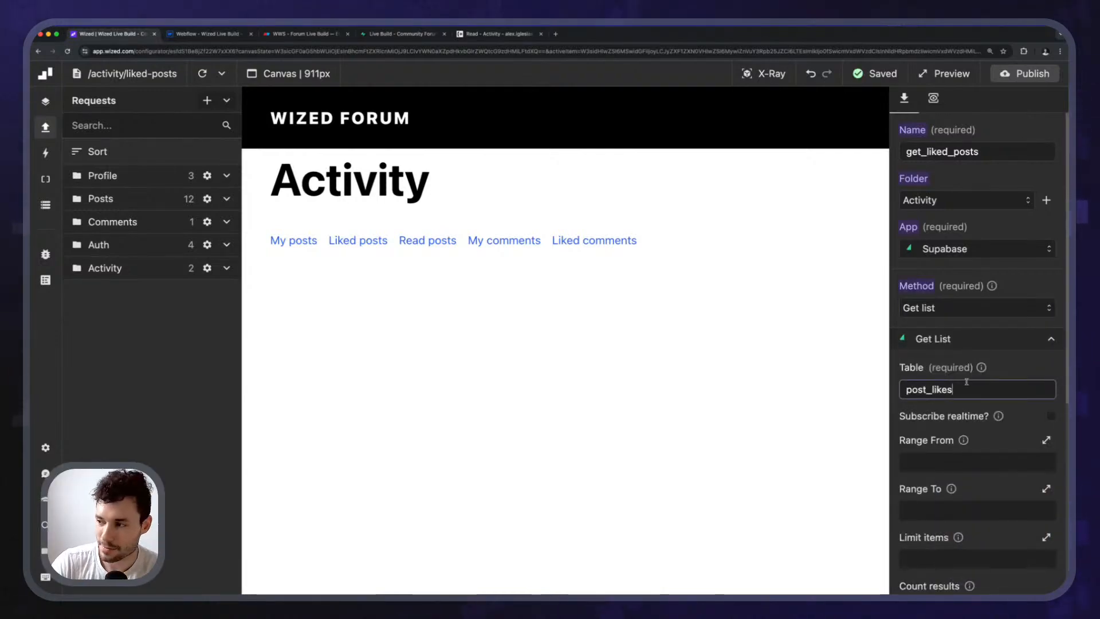
pyautogui.click(1006, 365)
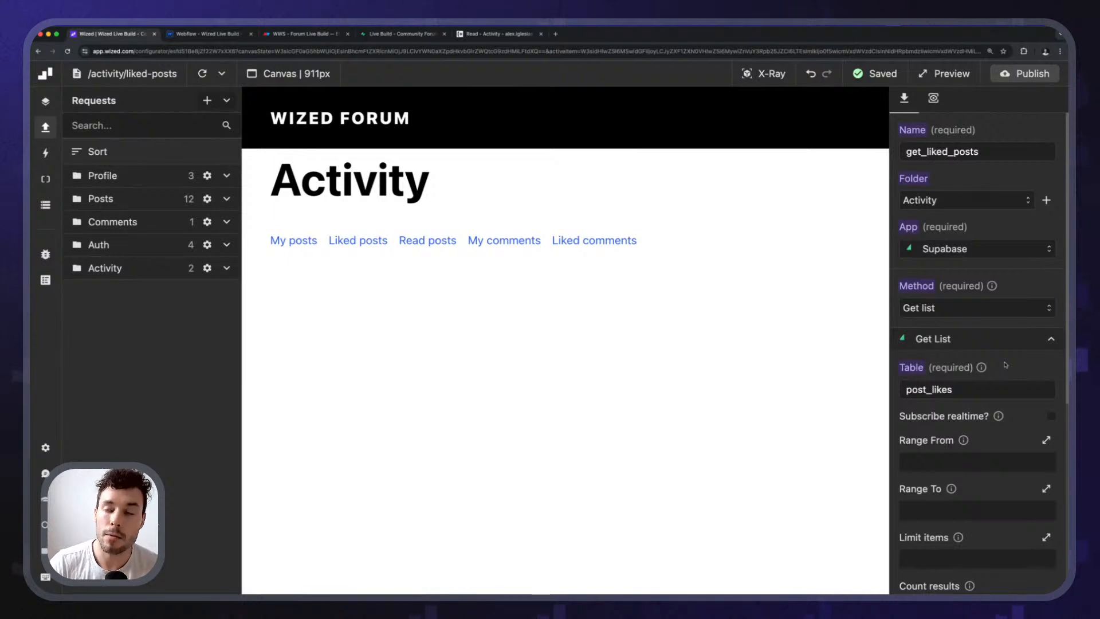
# Double-check the post_likes table name against the Supabase table.
pyautogui.scroll(-3, 928, 510)
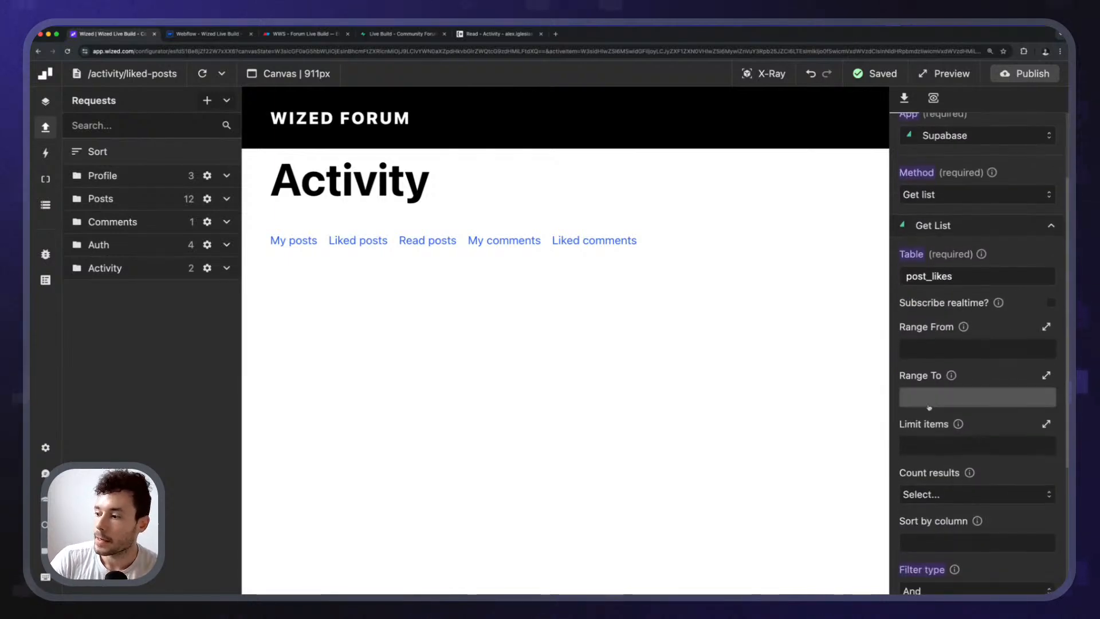
pyautogui.scroll(-5, 961, 408)
pyautogui.scroll(5, 960, 407)
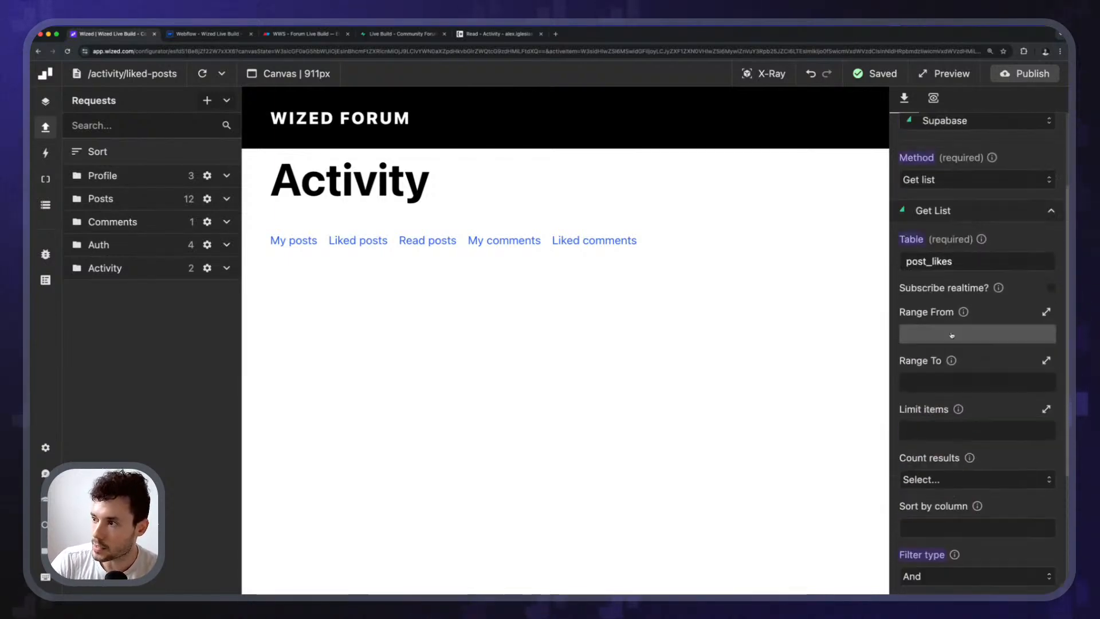
pyautogui.doubleClick(952, 261)
pyautogui.scroll(-6, 978, 337)
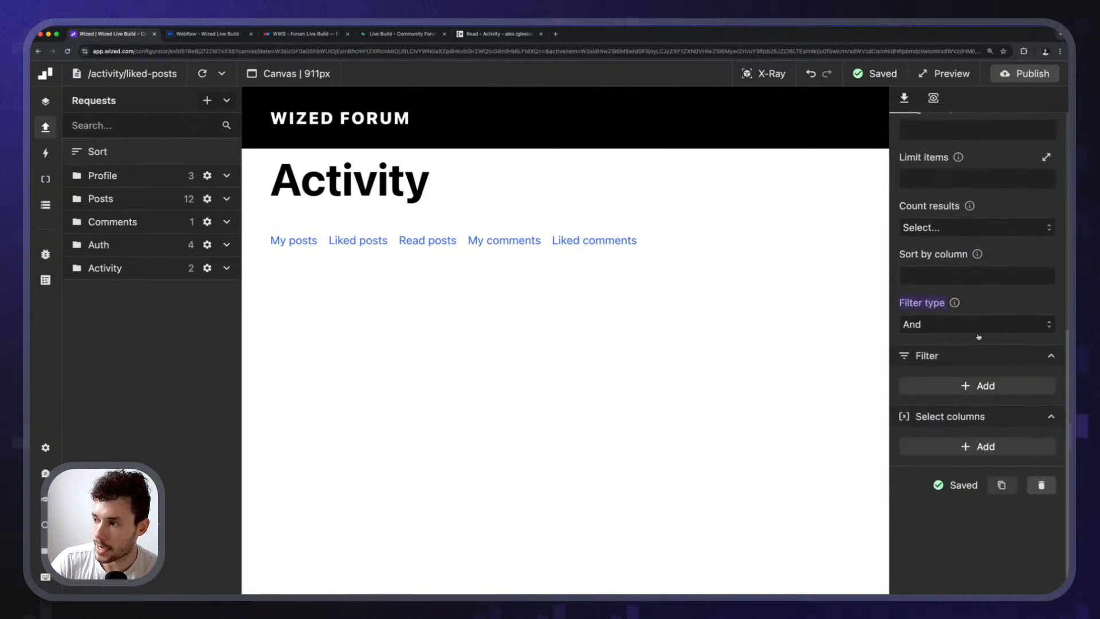
pyautogui.click(381, 34)
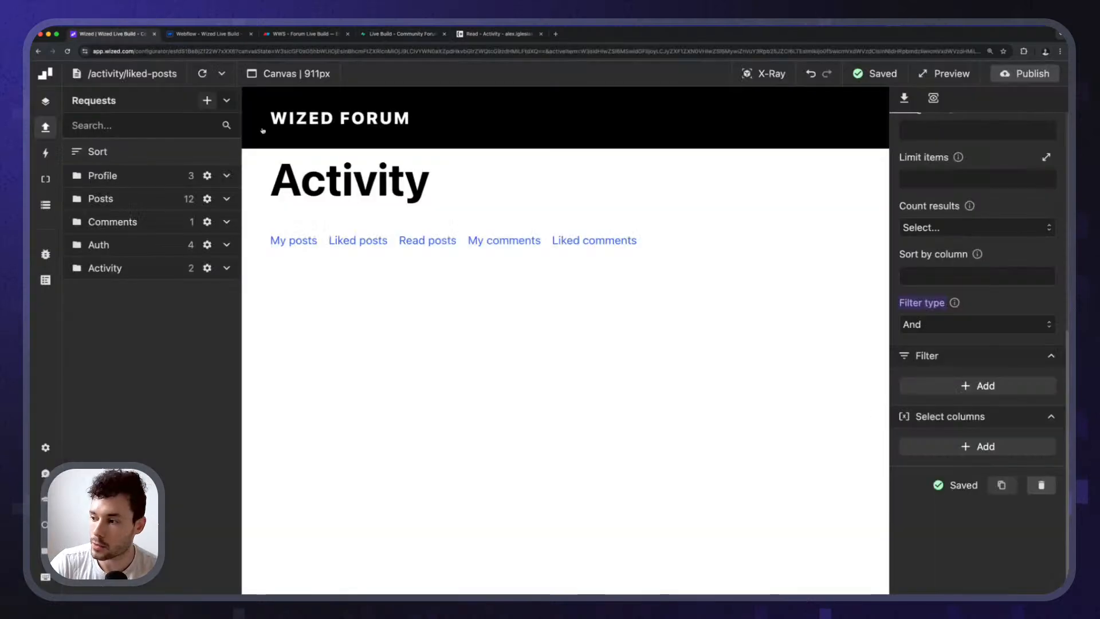
# Filter get_liked_posts so user_id equals r.get_user.data.user.id, the logged-in user's id.
pyautogui.click(138, 35)
pyautogui.click(946, 387)
pyautogui.click(948, 437)
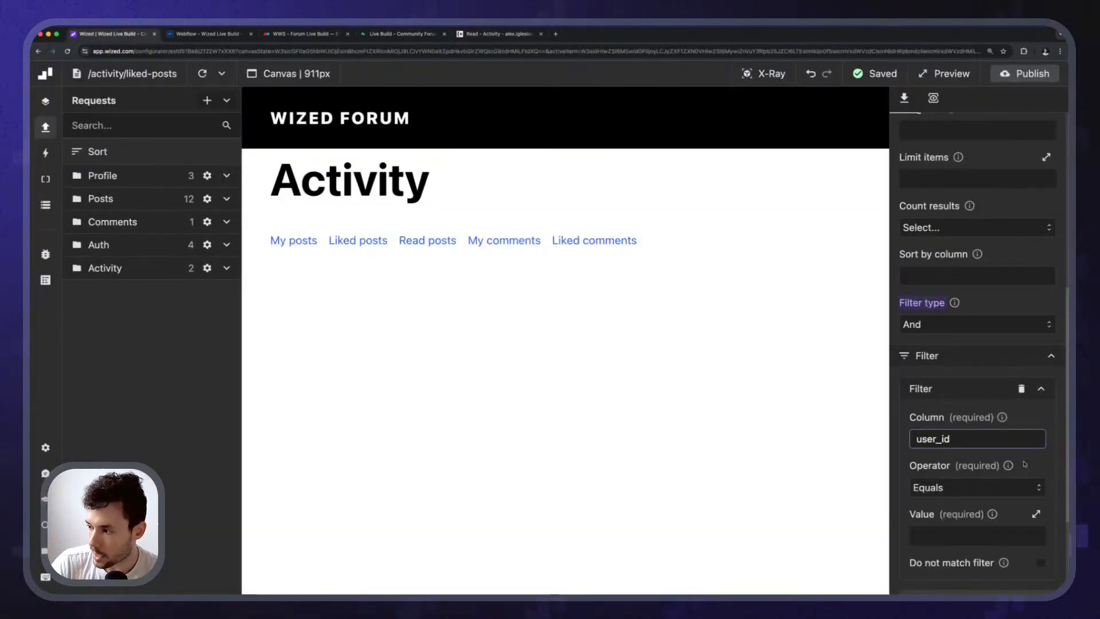
pyautogui.scroll(-3, 1024, 464)
pyautogui.click(948, 370)
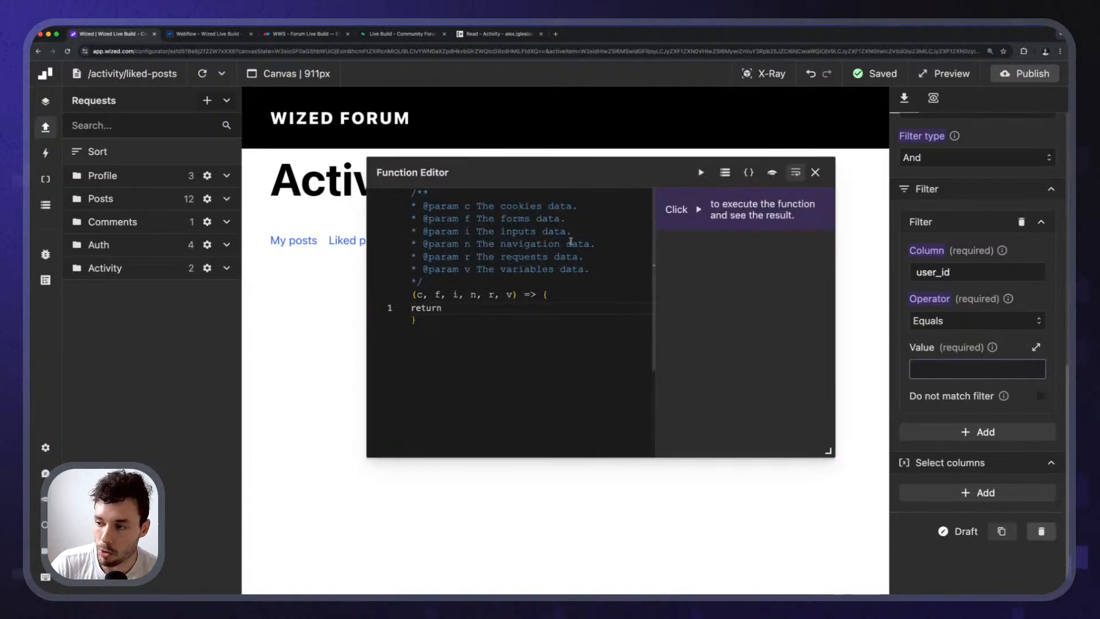
pyautogui.click(725, 172)
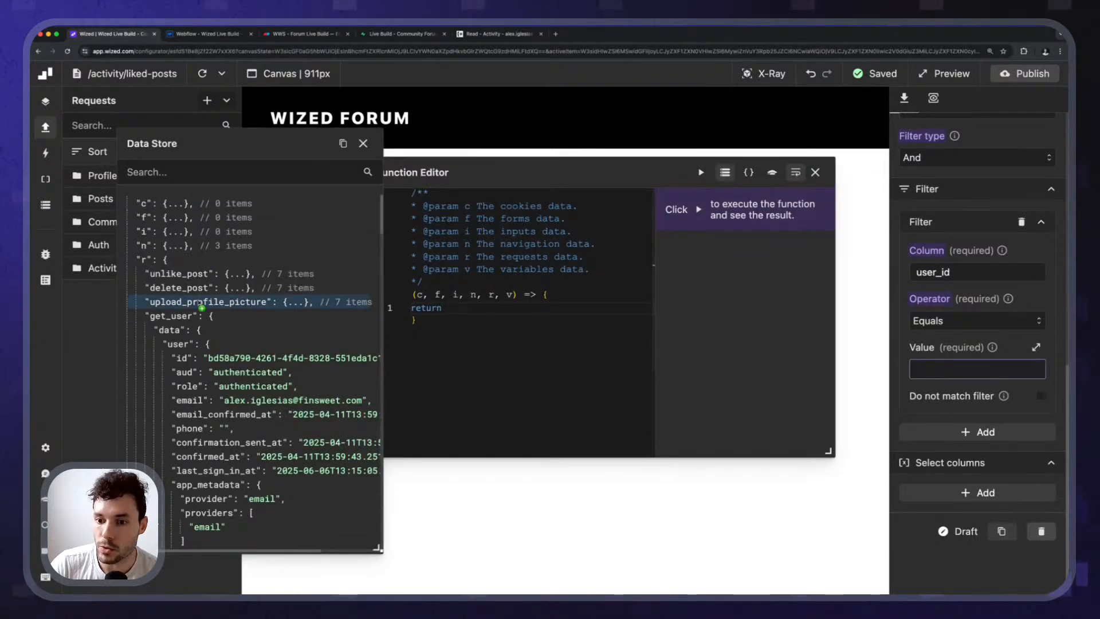
pyautogui.click(181, 359)
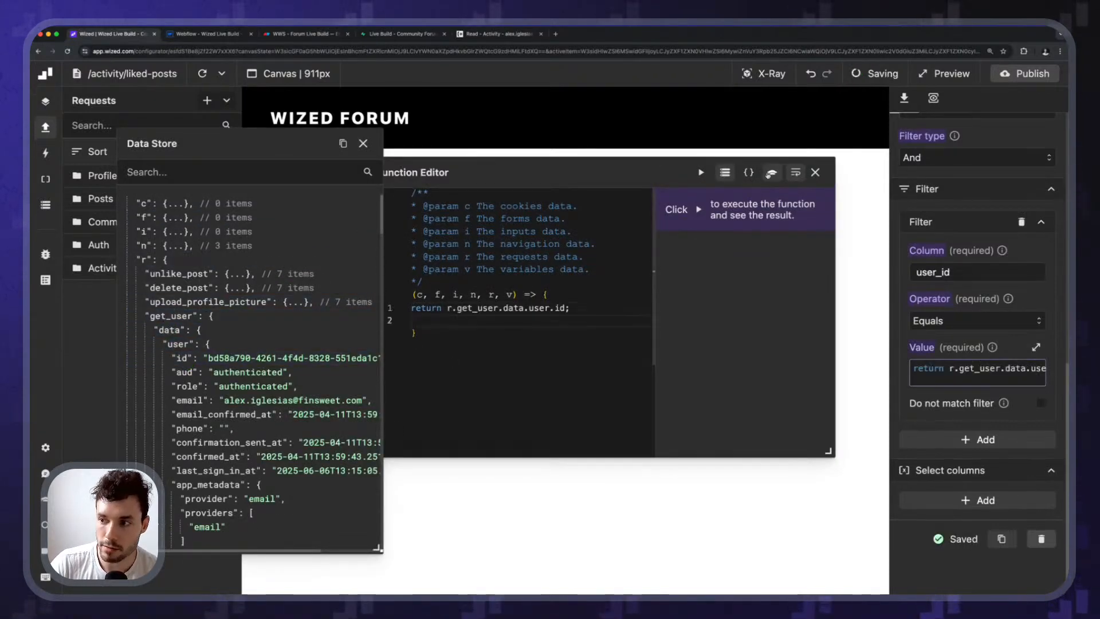
pyautogui.click(816, 172)
pyautogui.click(363, 144)
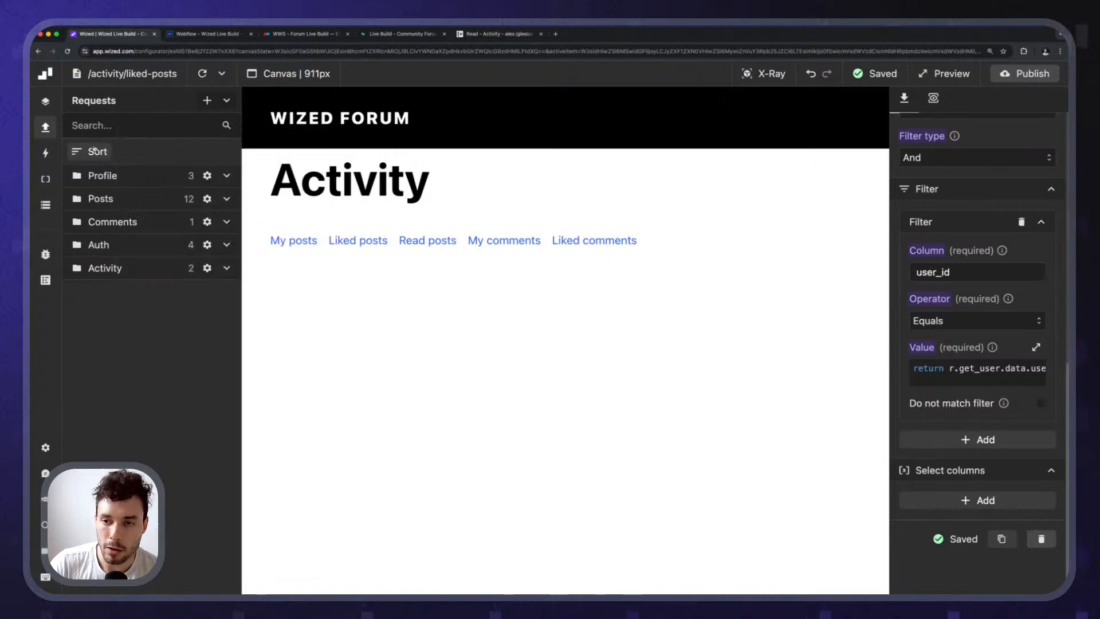
pyautogui.click(934, 100)
# Inspect the 404 error about missing public.post_likes and compare the table name in Supabase.
pyautogui.click(958, 226)
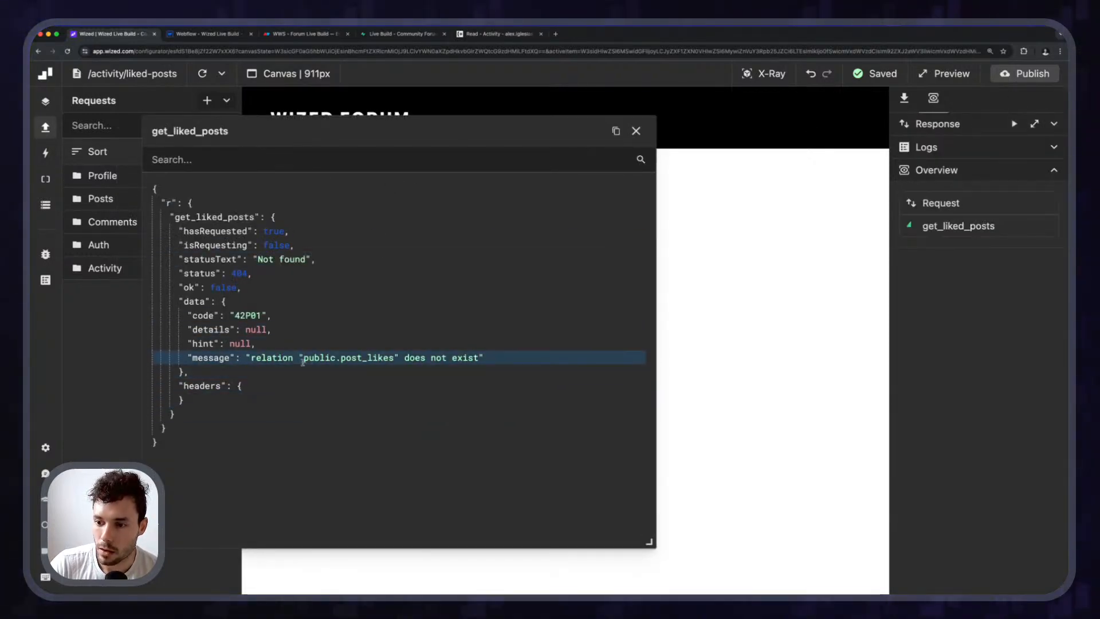
pyautogui.moveTo(304, 358); pyautogui.dragTo(394, 361)
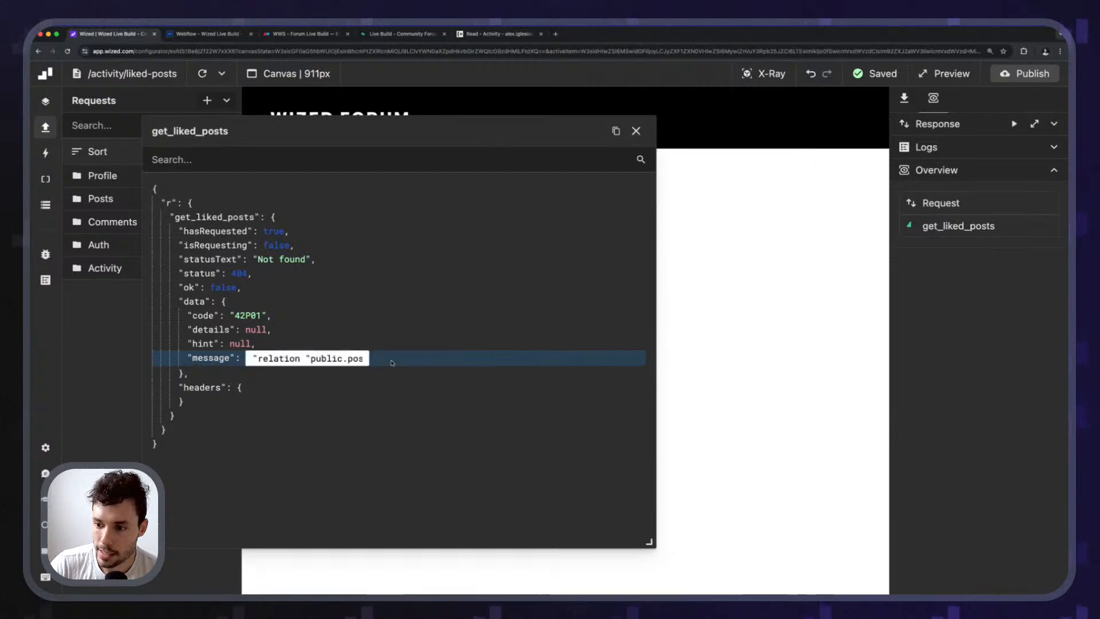
pyautogui.click(636, 130)
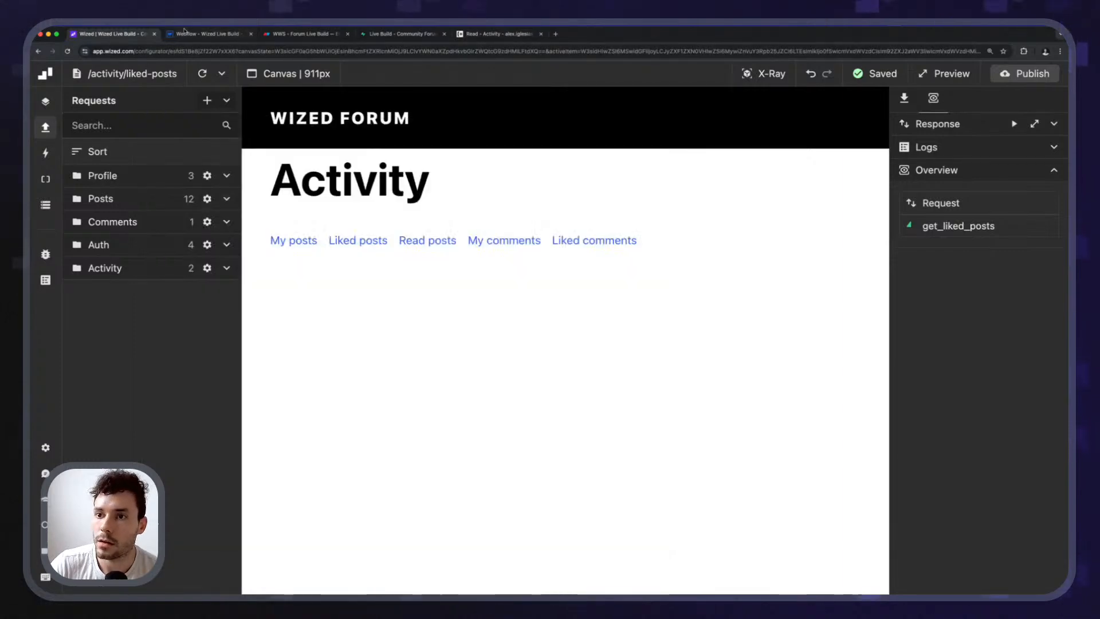
pyautogui.press('super+4')
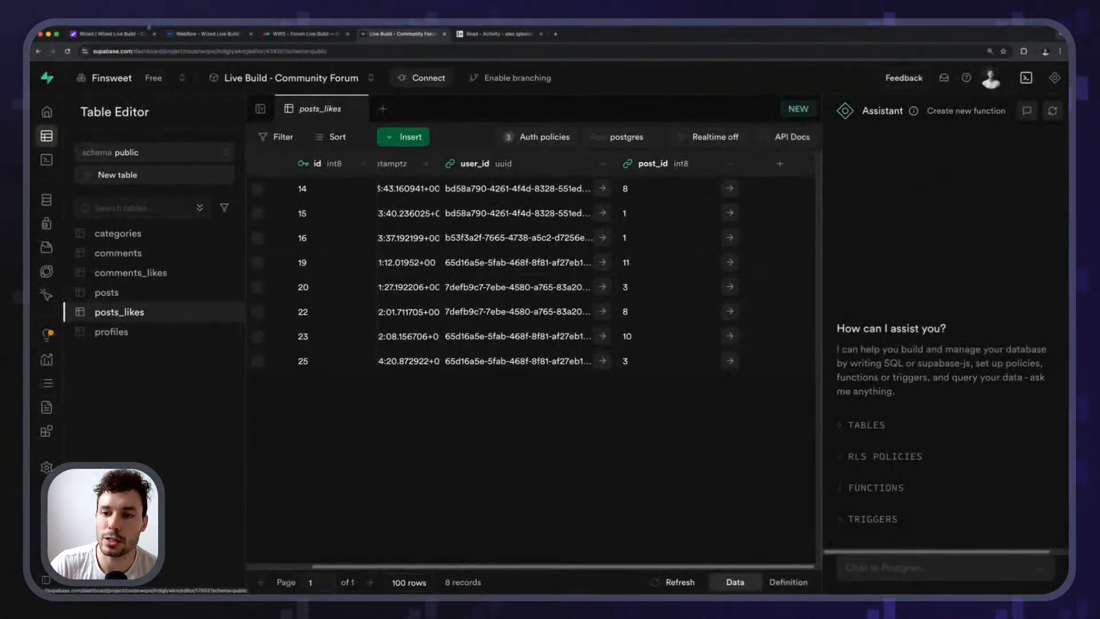
pyautogui.press('super+1')
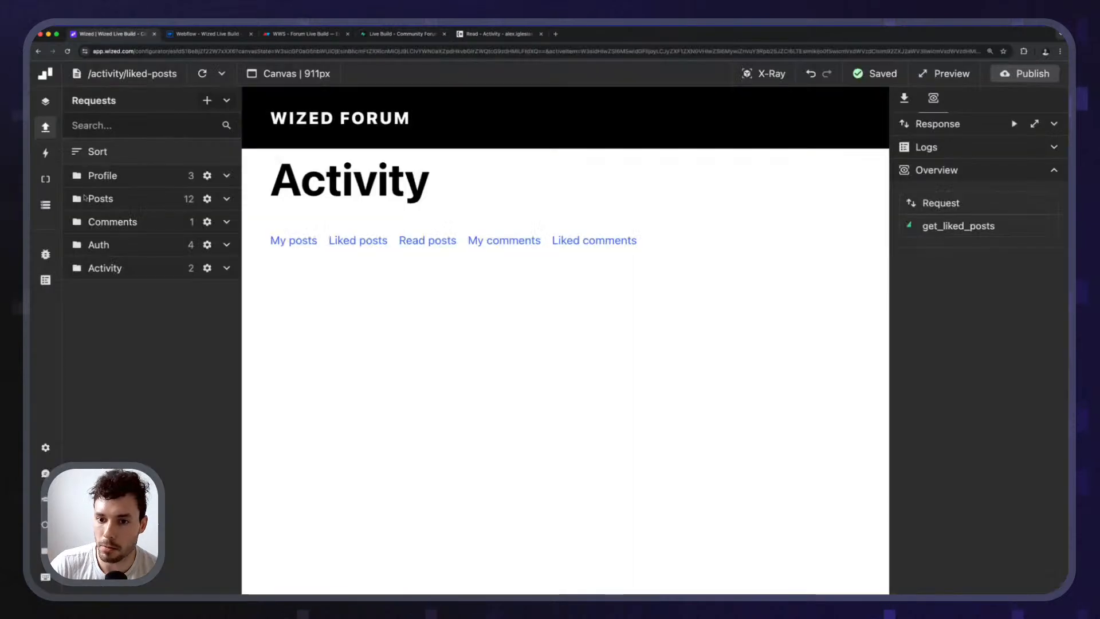
# Rerun get_liked_posts and compare its two returned records with Supabase's posts_likes table.
pyautogui.click(957, 202)
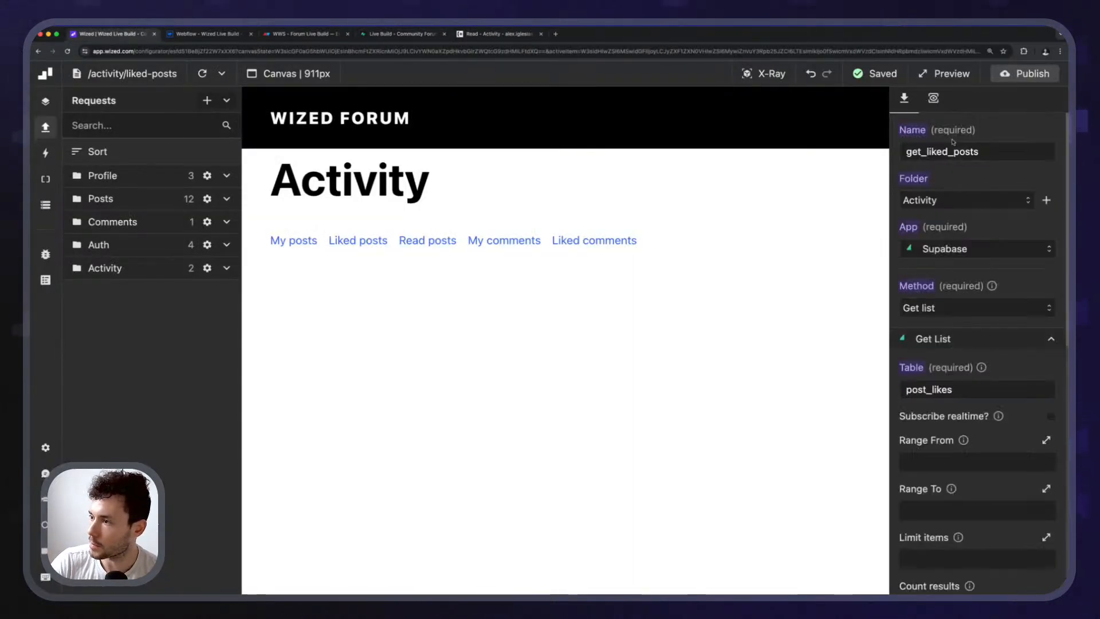
pyautogui.scroll(-3, 952, 397)
pyautogui.scroll(1, 929, 309)
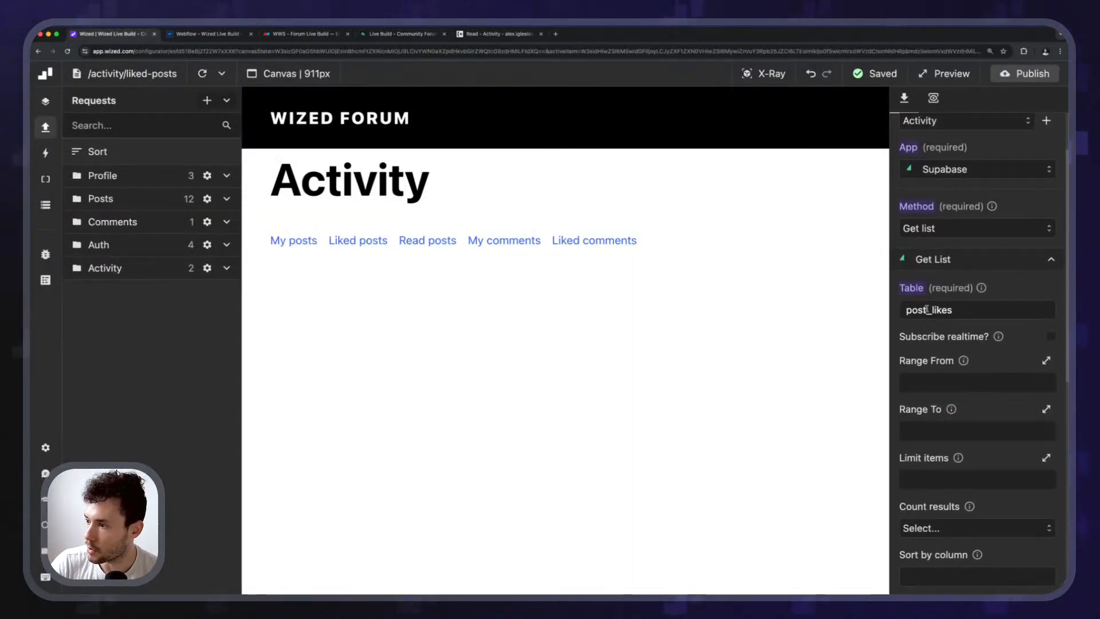
pyautogui.click(934, 98)
pyautogui.click(1034, 125)
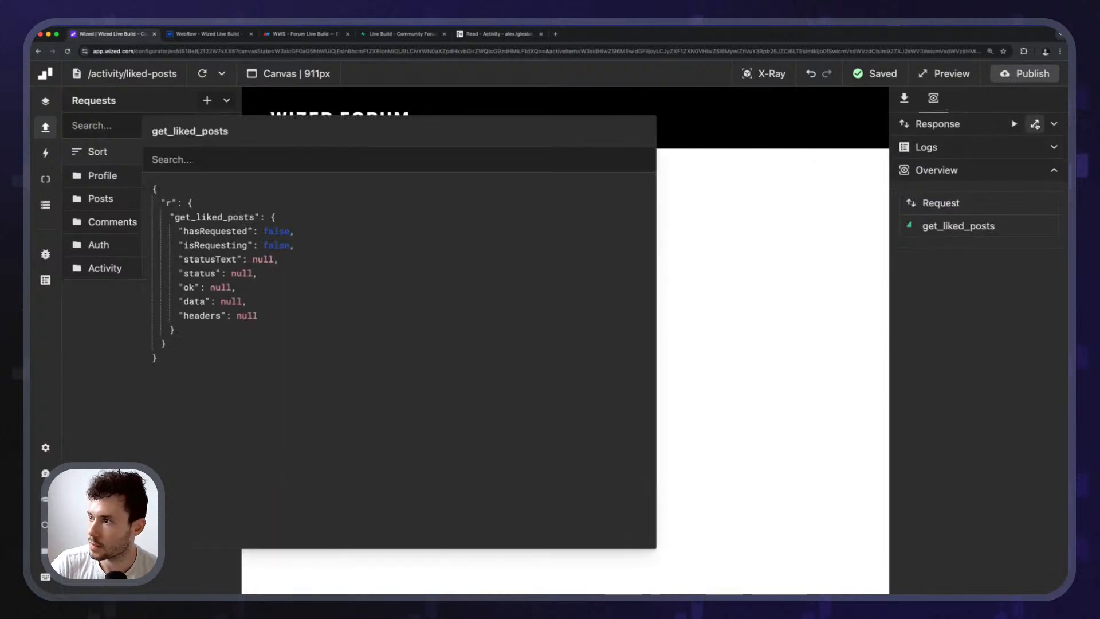
pyautogui.click(1014, 124)
pyautogui.scroll(-1, 353, 405)
pyautogui.scroll(1, 348, 415)
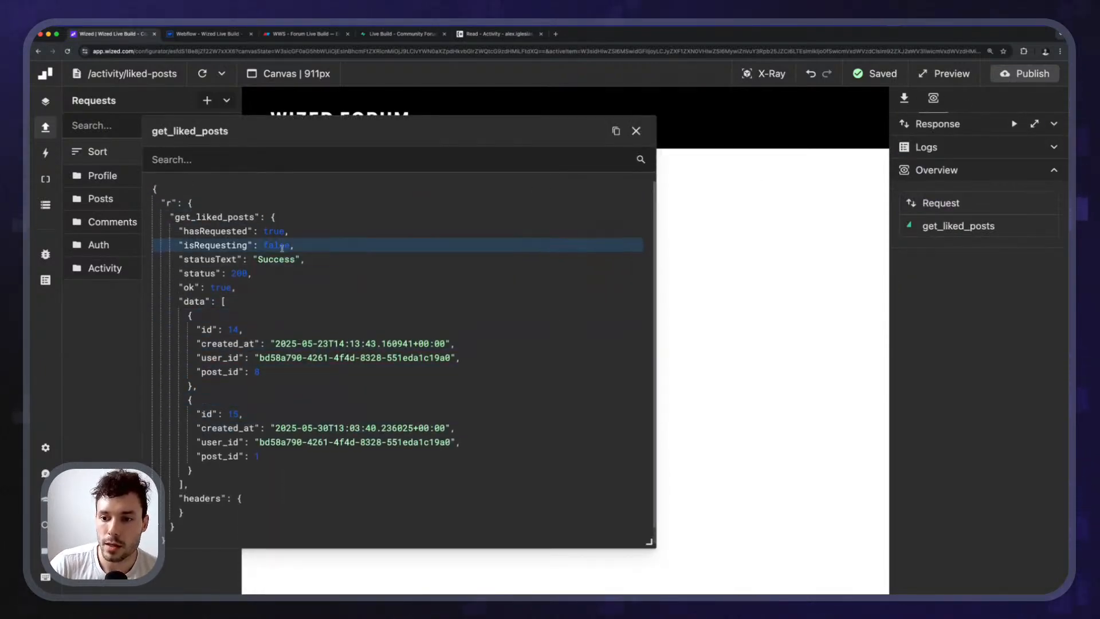
pyautogui.click(376, 35)
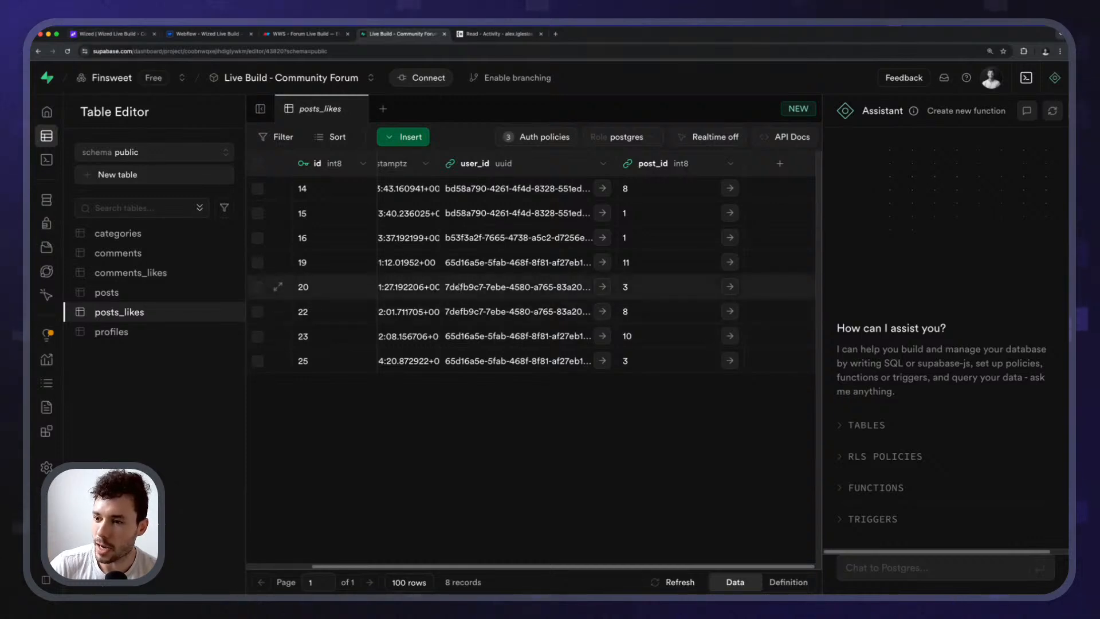
pyautogui.click(144, 36)
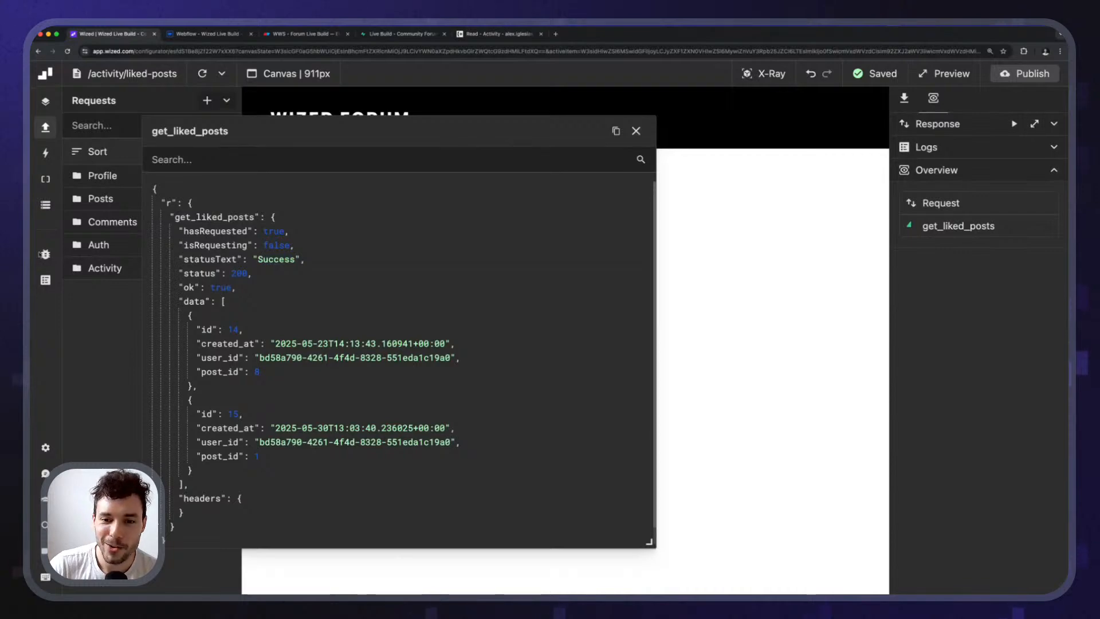
# Inspect the get_user and sign_in fields in the Data Store, checking against Supabase posts_likes.
pyautogui.click(45, 205)
pyautogui.scroll(-5, 130, 367)
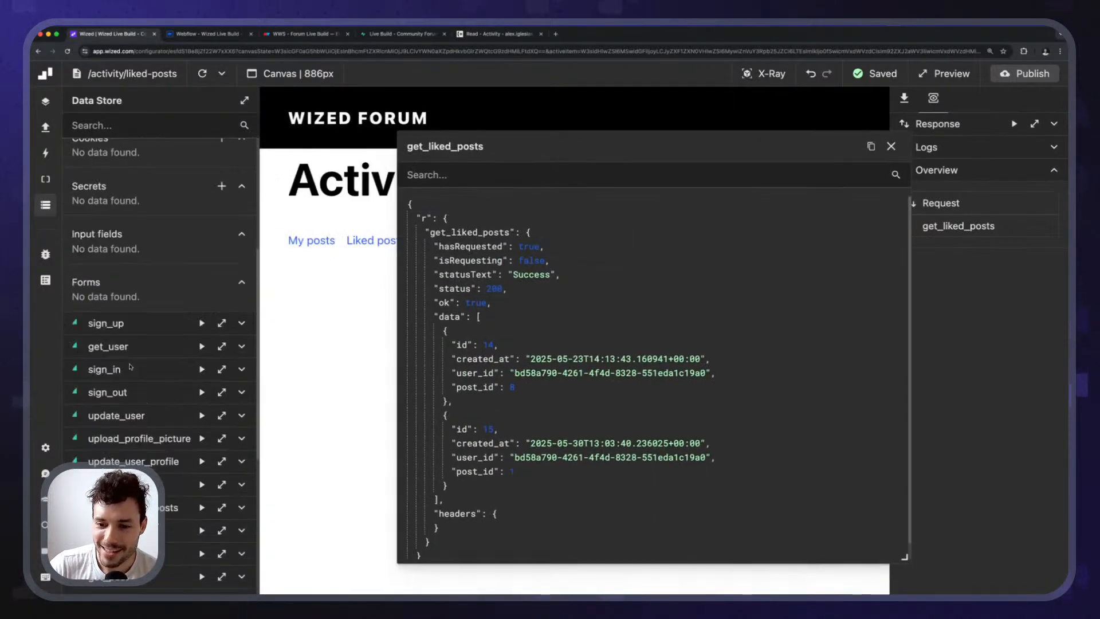
pyautogui.scroll(-4, 130, 367)
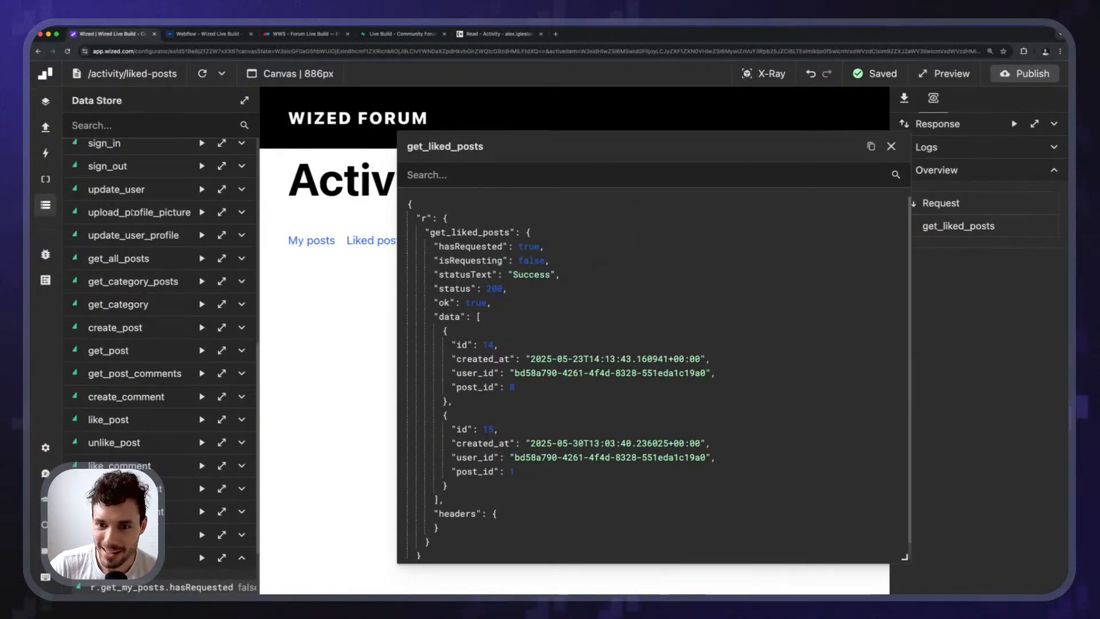
pyautogui.scroll(3, 132, 212)
pyautogui.click(141, 179)
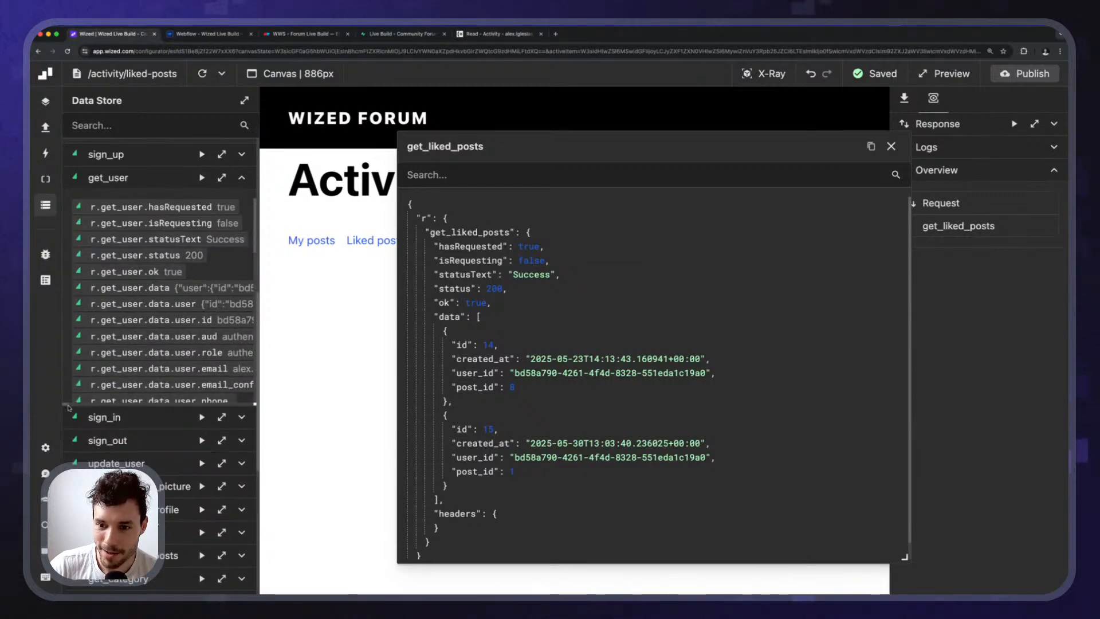
pyautogui.click(89, 415)
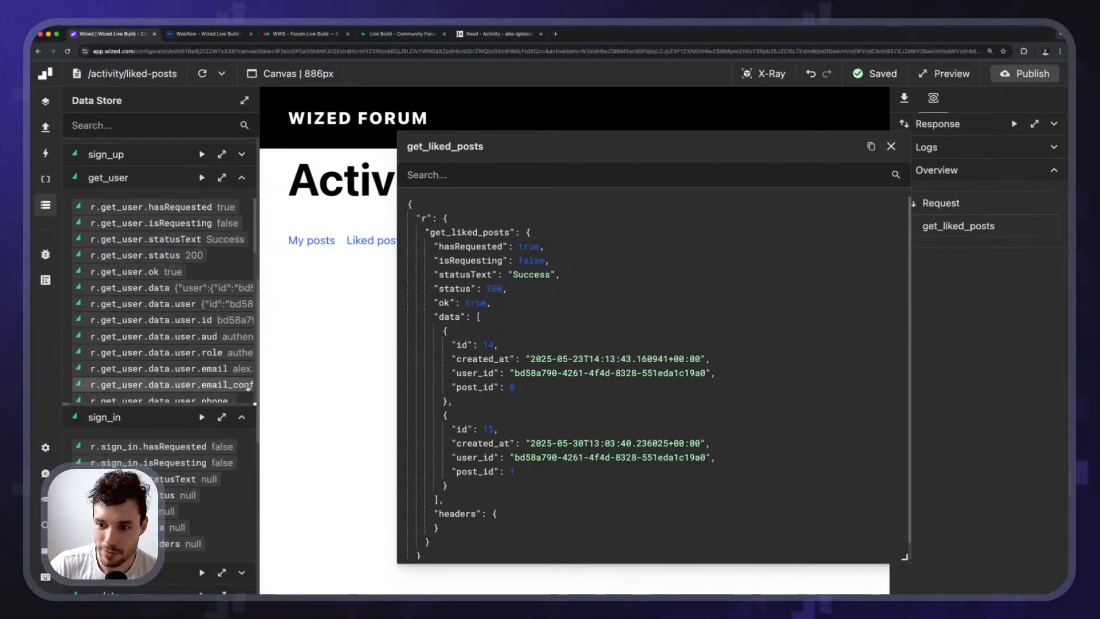
pyautogui.hscroll(2, 178, 339)
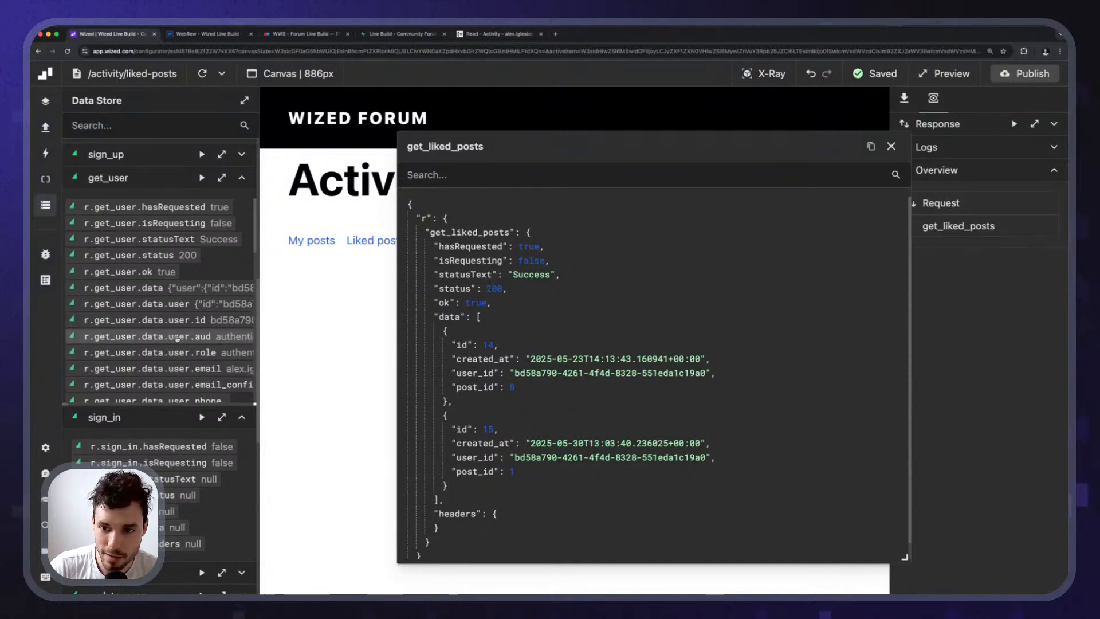
pyautogui.hscroll(2, 177, 339)
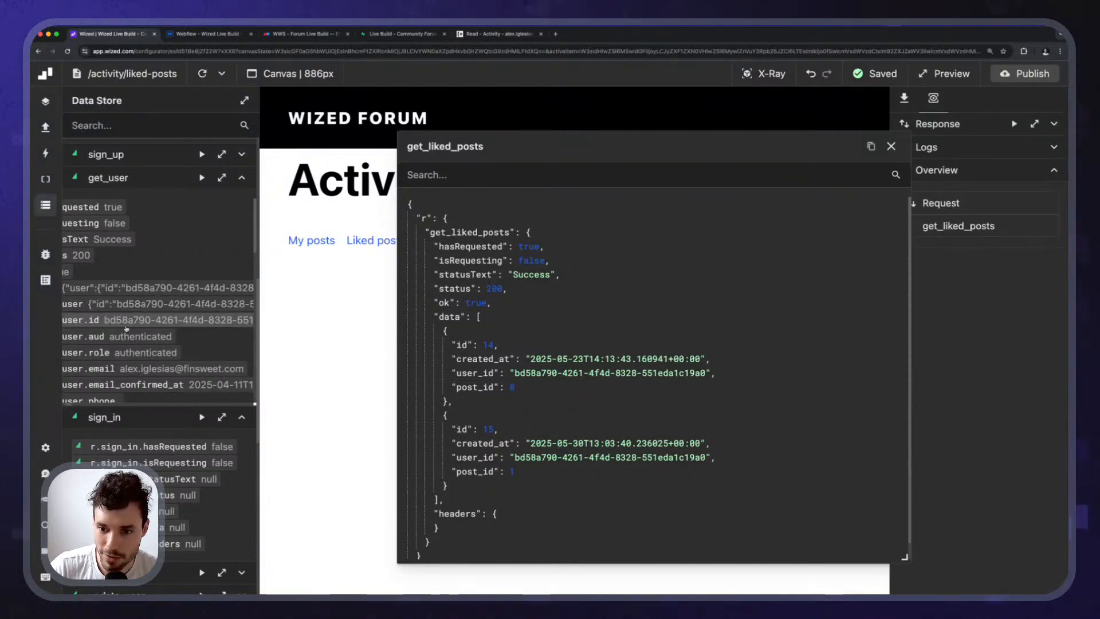
pyautogui.hscroll(-4, 127, 329)
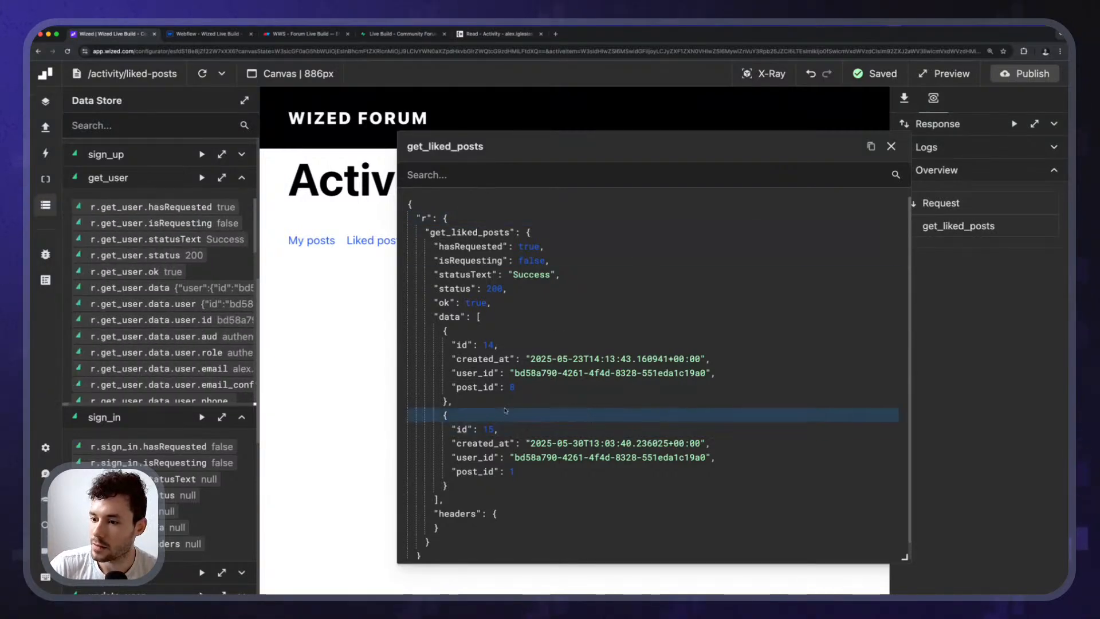
pyautogui.click(387, 34)
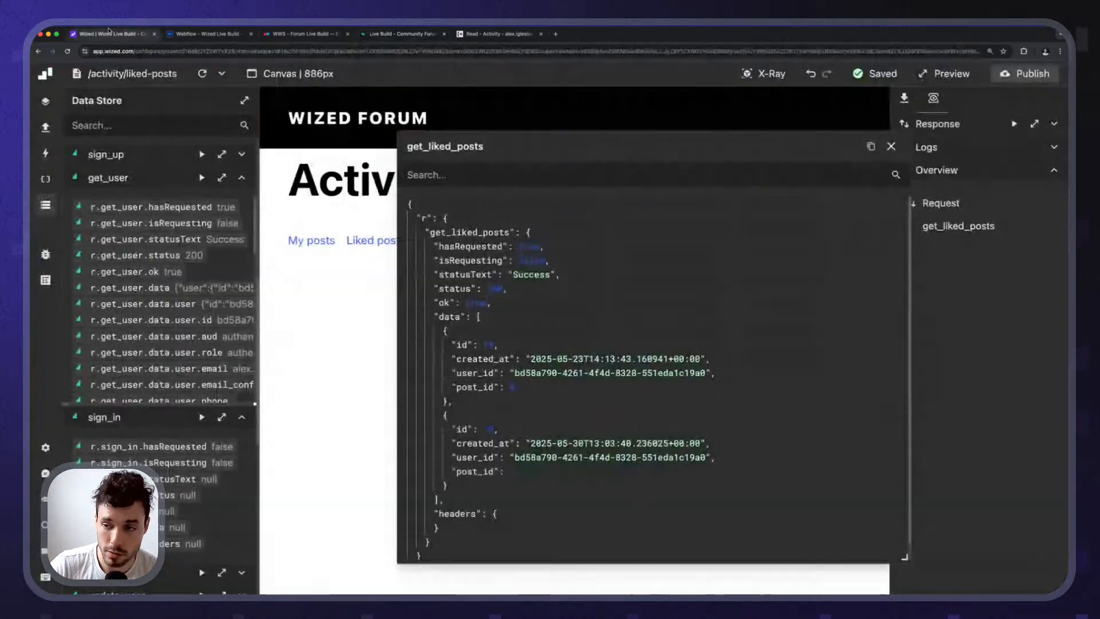
pyautogui.click(112, 34)
# Close the Data Store and reposition the response viewer to examine records 14 and 15.
pyautogui.click(45, 207)
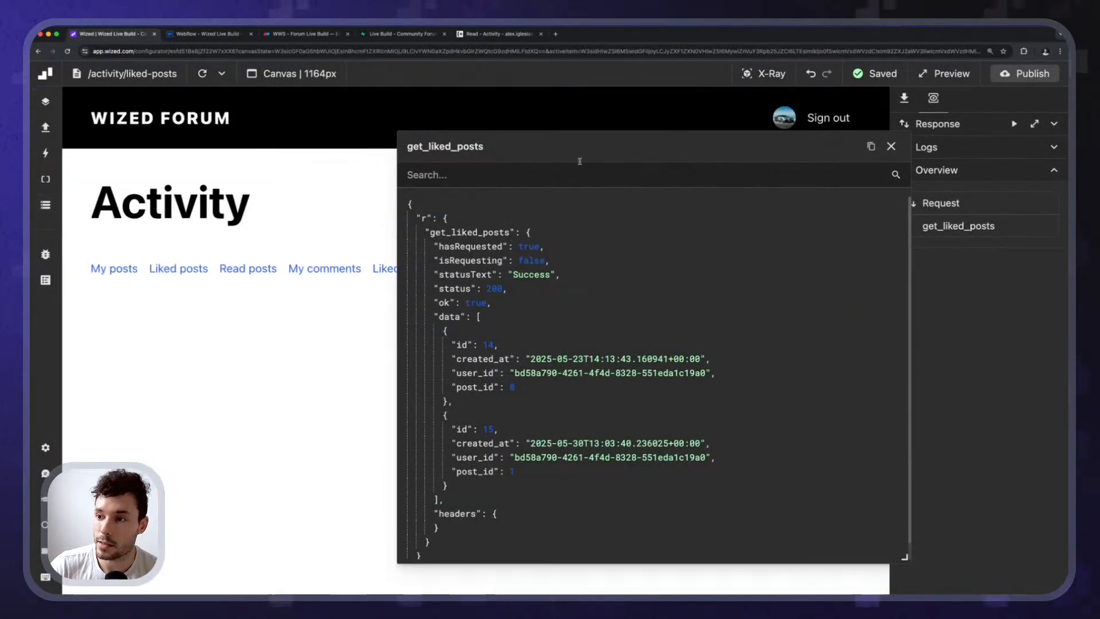
pyautogui.moveTo(575, 158); pyautogui.dragTo(376, 122)
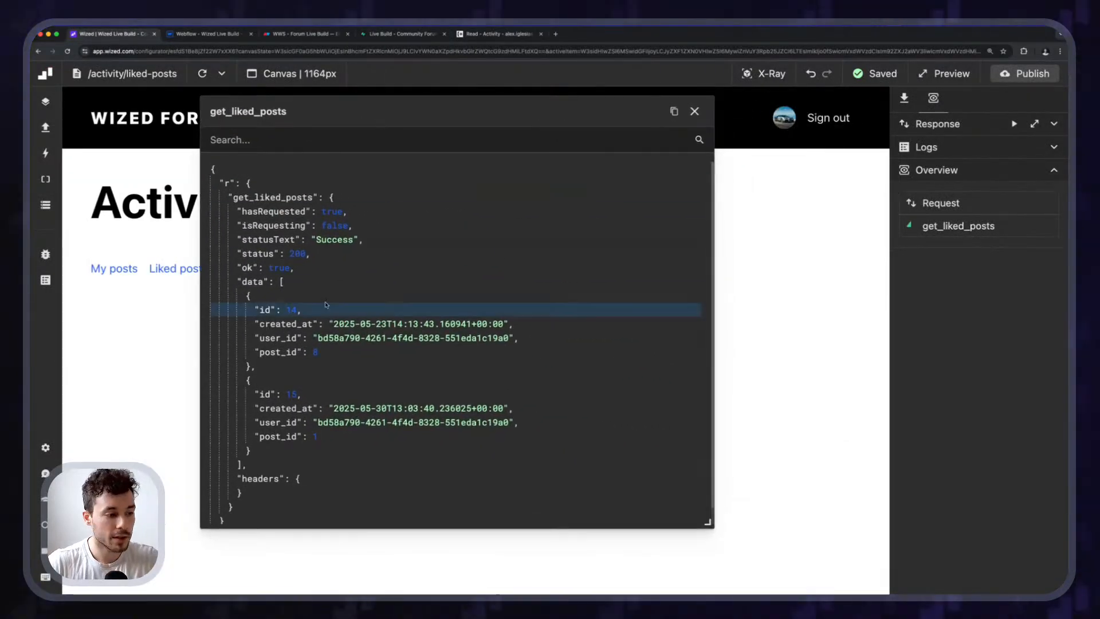
pyautogui.scroll(5, 295, 344)
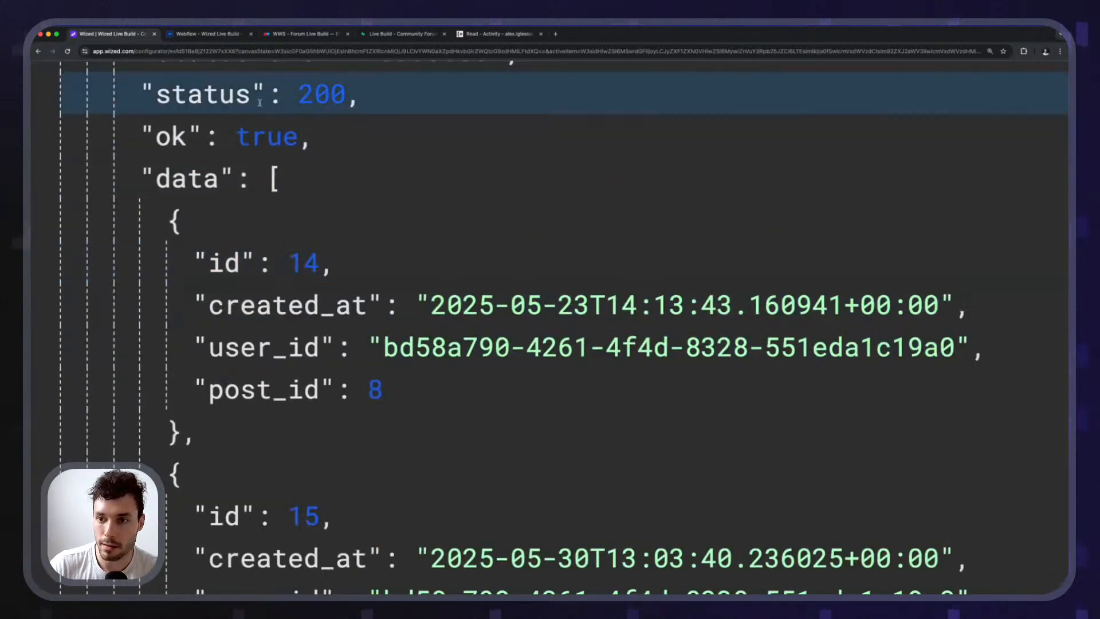
pyautogui.moveTo(205, 382); pyautogui.dragTo(319, 387)
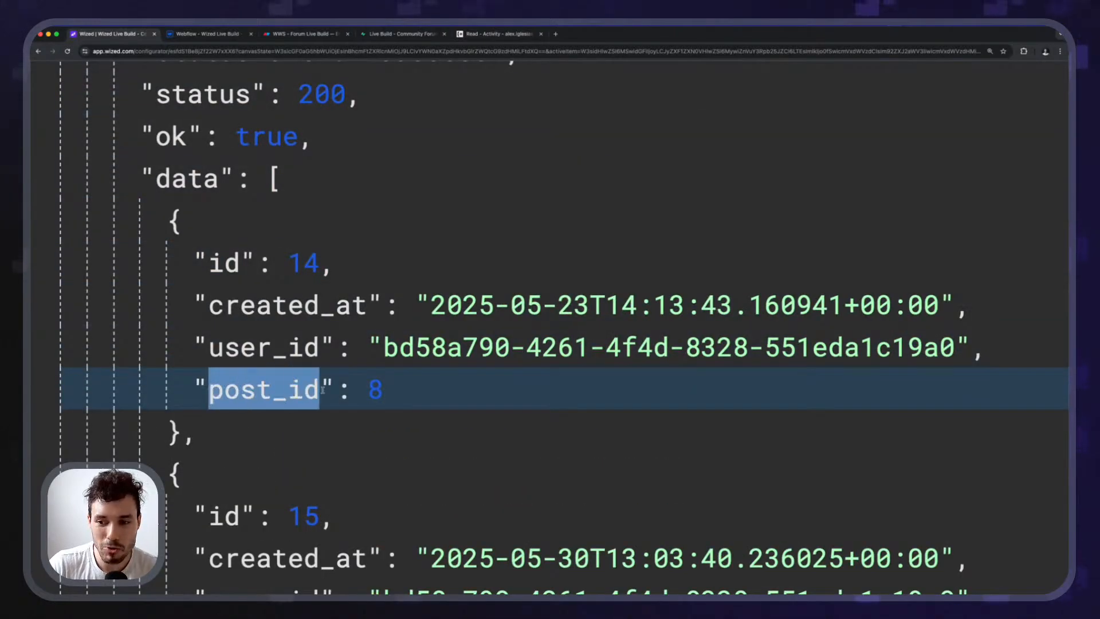
pyautogui.scroll(-5, 298, 372)
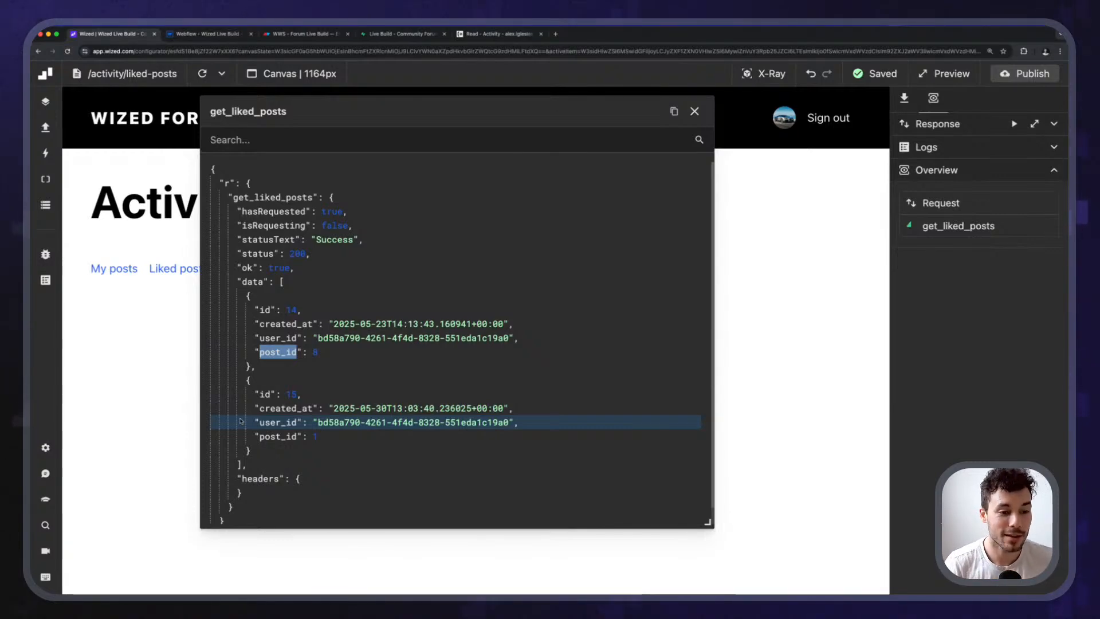
pyautogui.moveTo(565, 122); pyautogui.dragTo(591, 181)
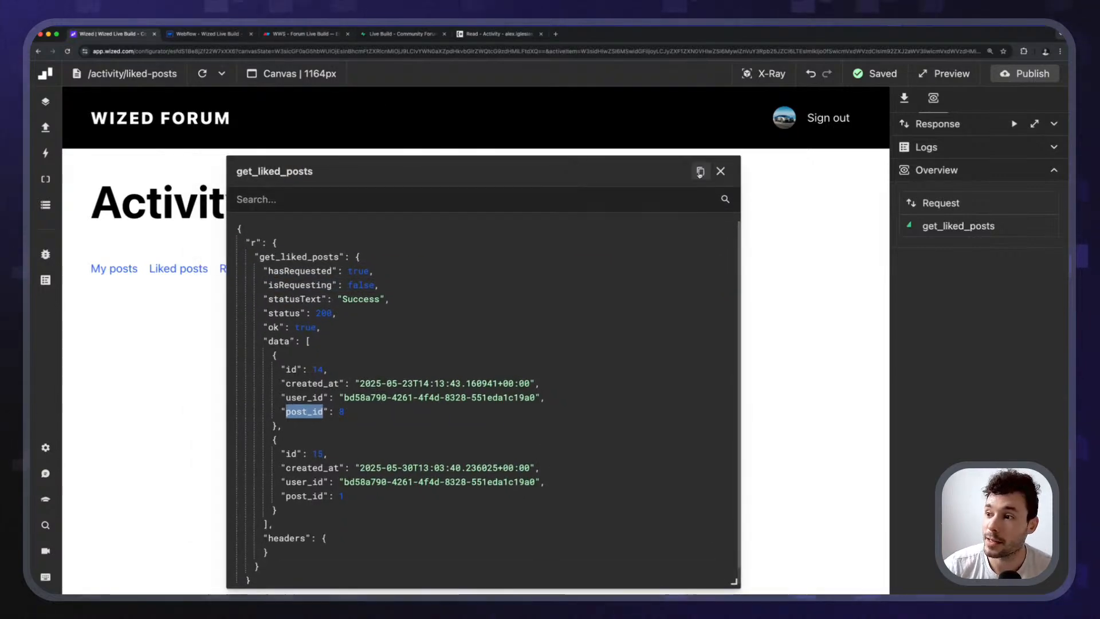
# Add a select column entry to the get_liked_posts request settings.
pyautogui.click(720, 172)
pyautogui.click(958, 226)
pyautogui.scroll(-10, 963, 401)
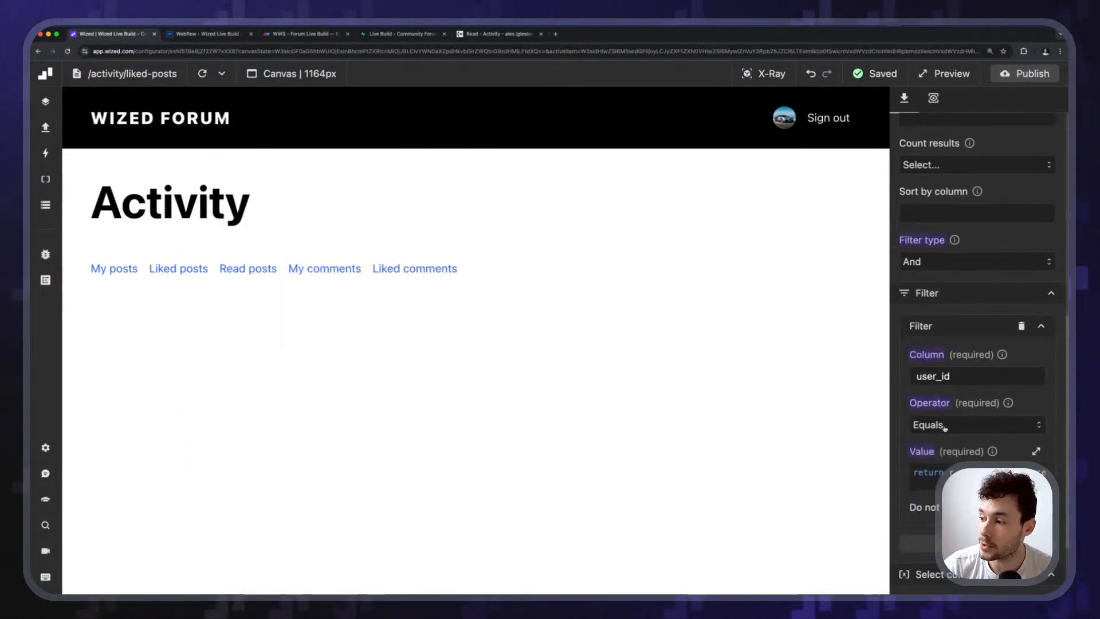
pyautogui.click(46, 127)
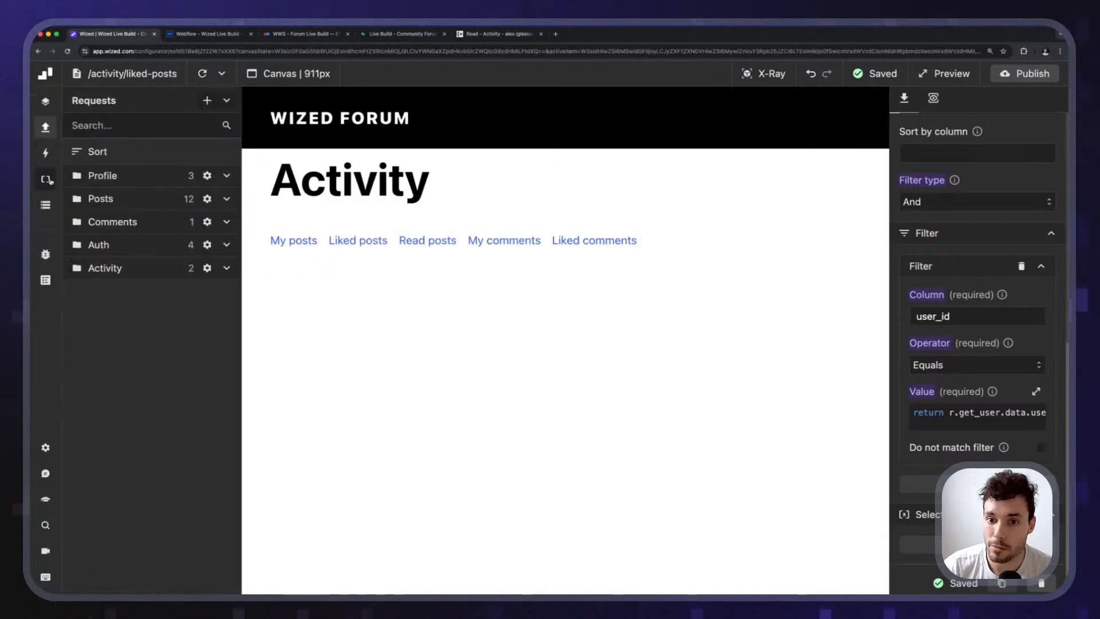
pyautogui.scroll(10, 956, 306)
pyautogui.scroll(-10, 964, 180)
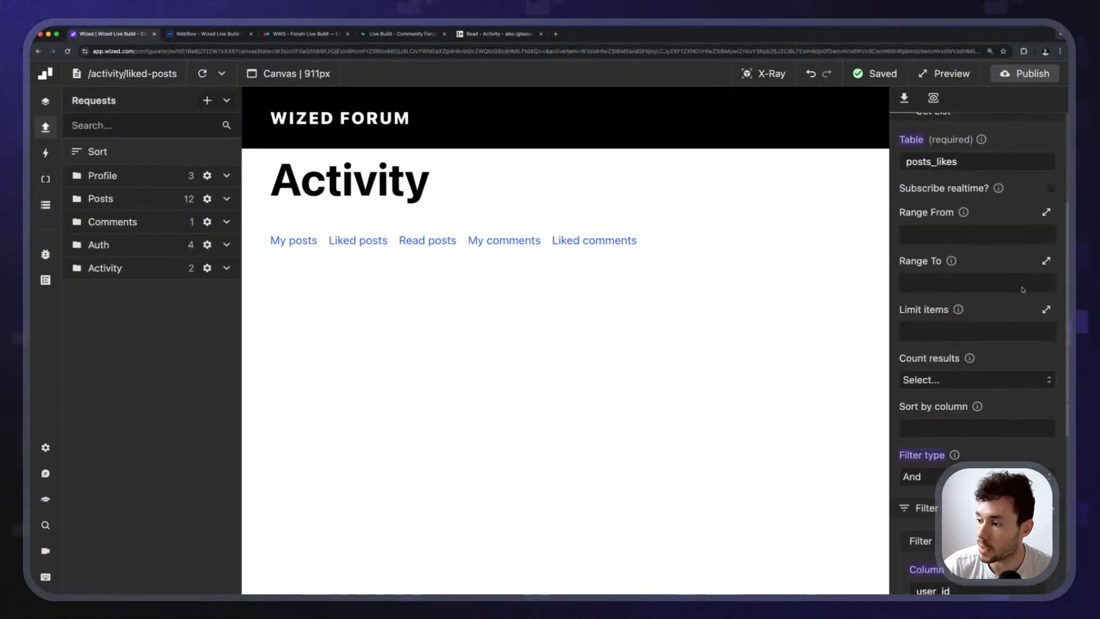
pyautogui.click(977, 447)
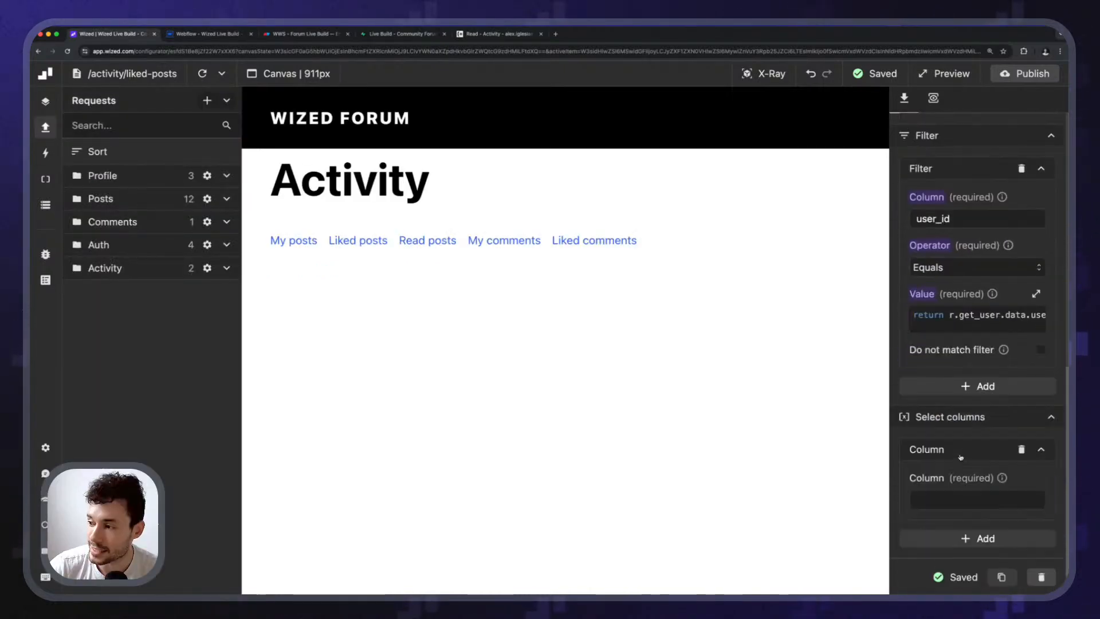
pyautogui.scroll(-2, 960, 429)
pyautogui.click(937, 403)
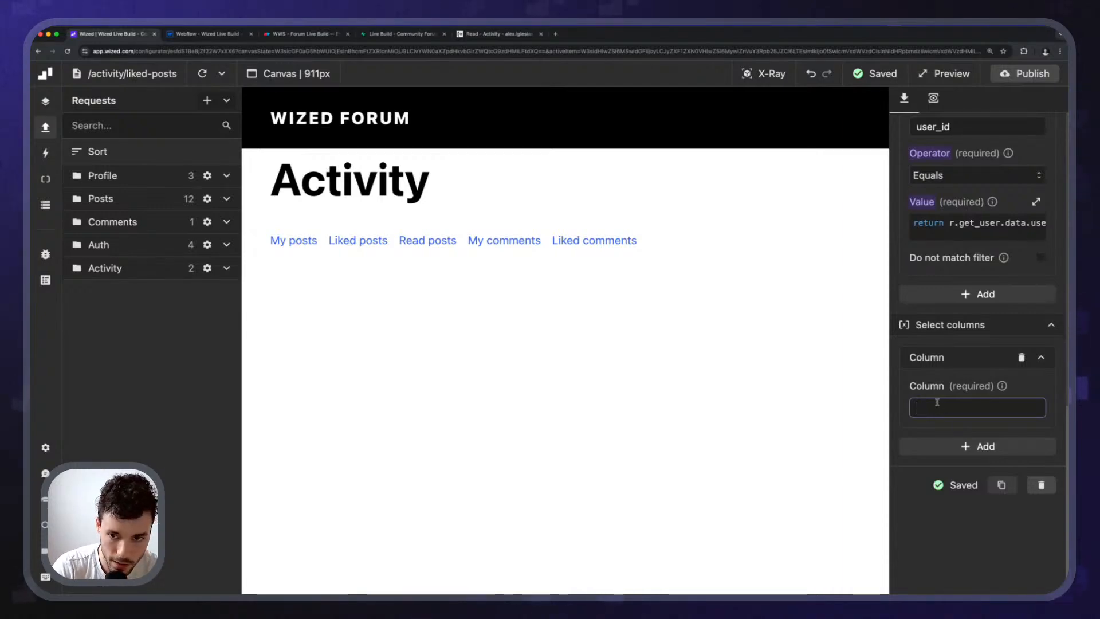
# View the get_liked_posts response from the Data Store and expand the first liked-post record.
pyautogui.click(40, 210)
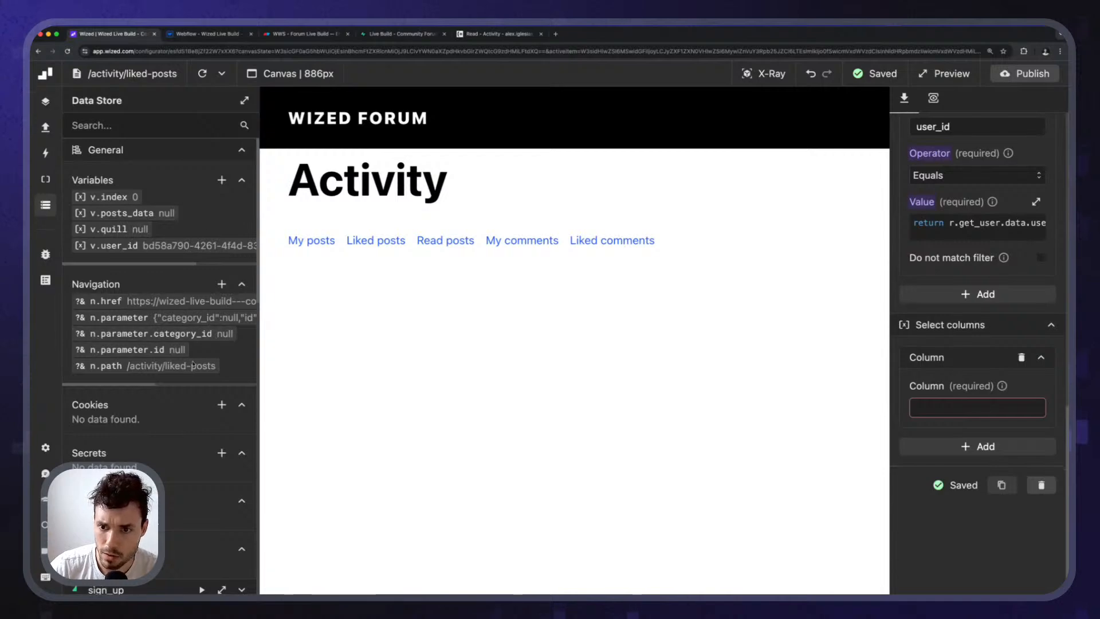
pyautogui.scroll(-15, 174, 455)
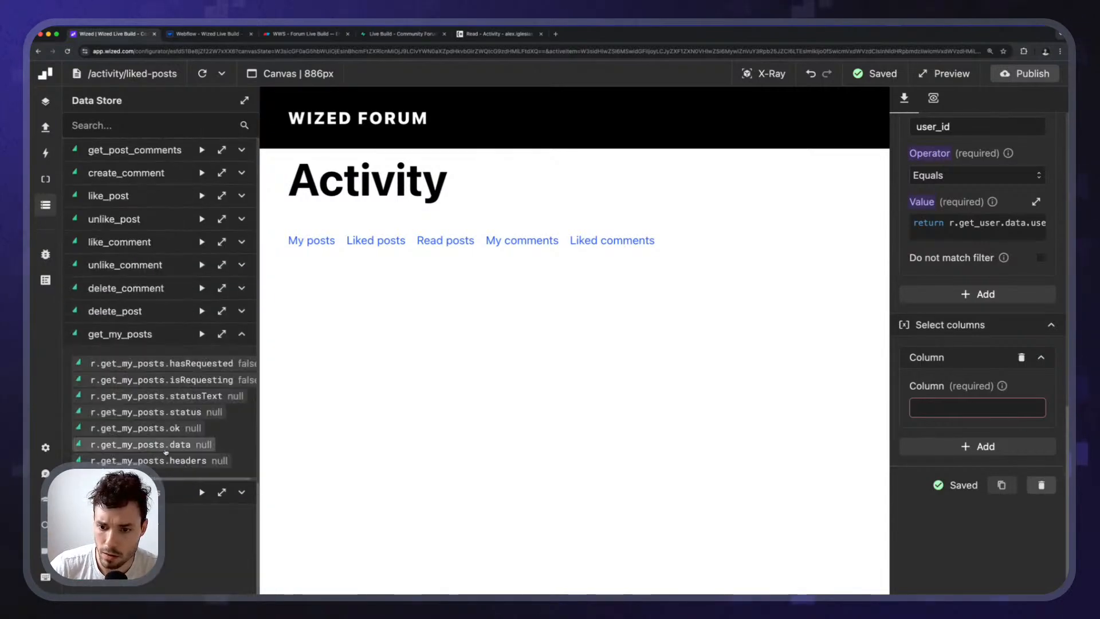
pyautogui.click(242, 491)
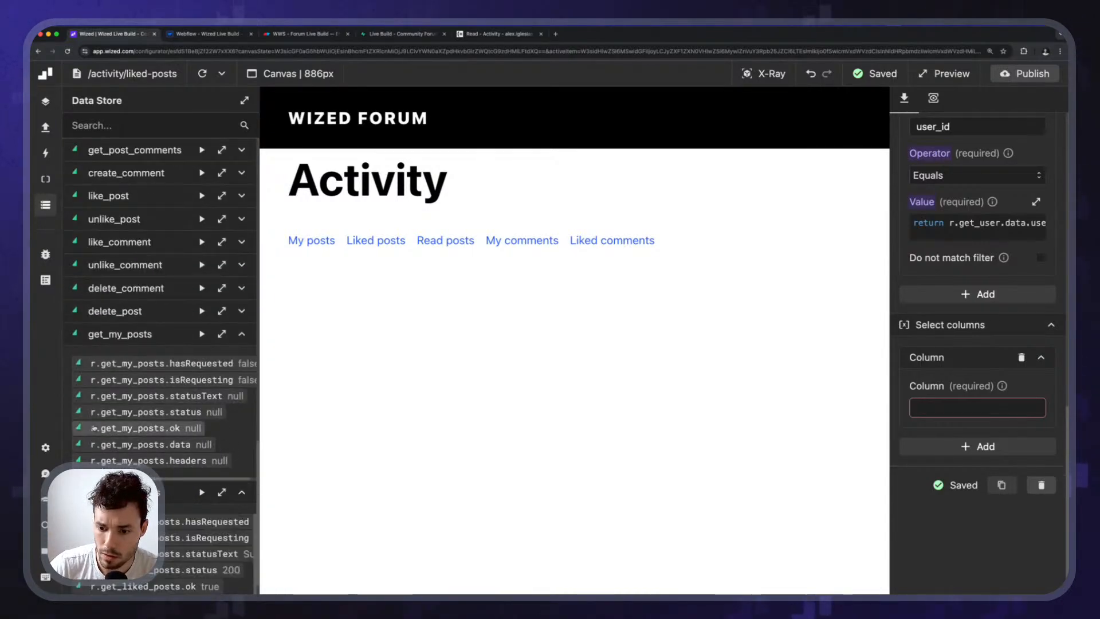
pyautogui.scroll(-3, 244, 397)
pyautogui.click(222, 314)
pyautogui.moveTo(381, 173); pyautogui.dragTo(268, 160)
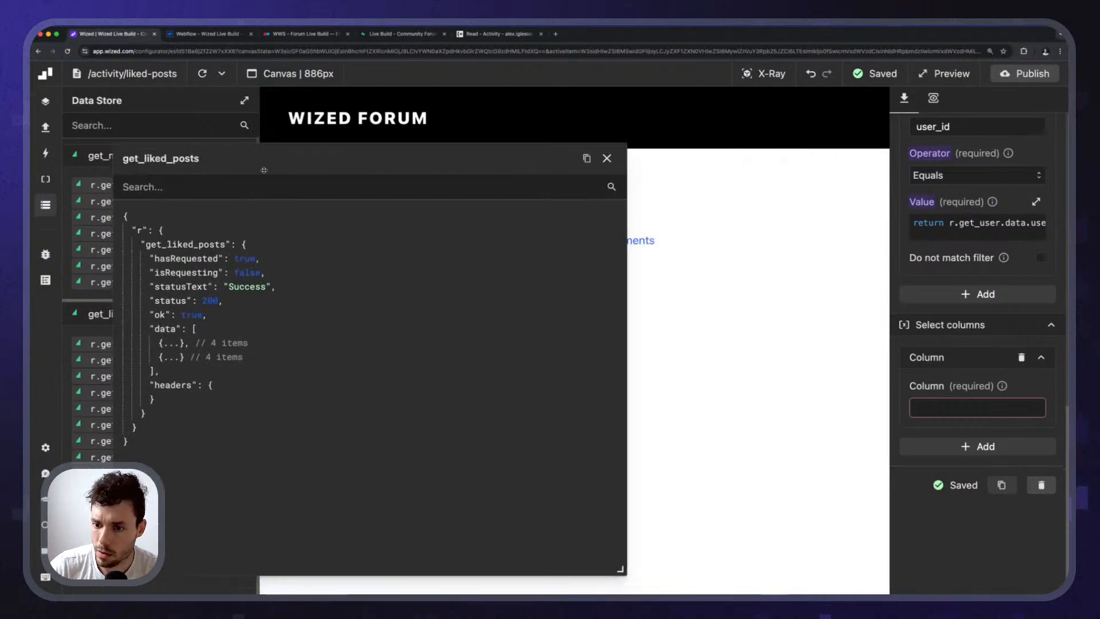
pyautogui.click(178, 346)
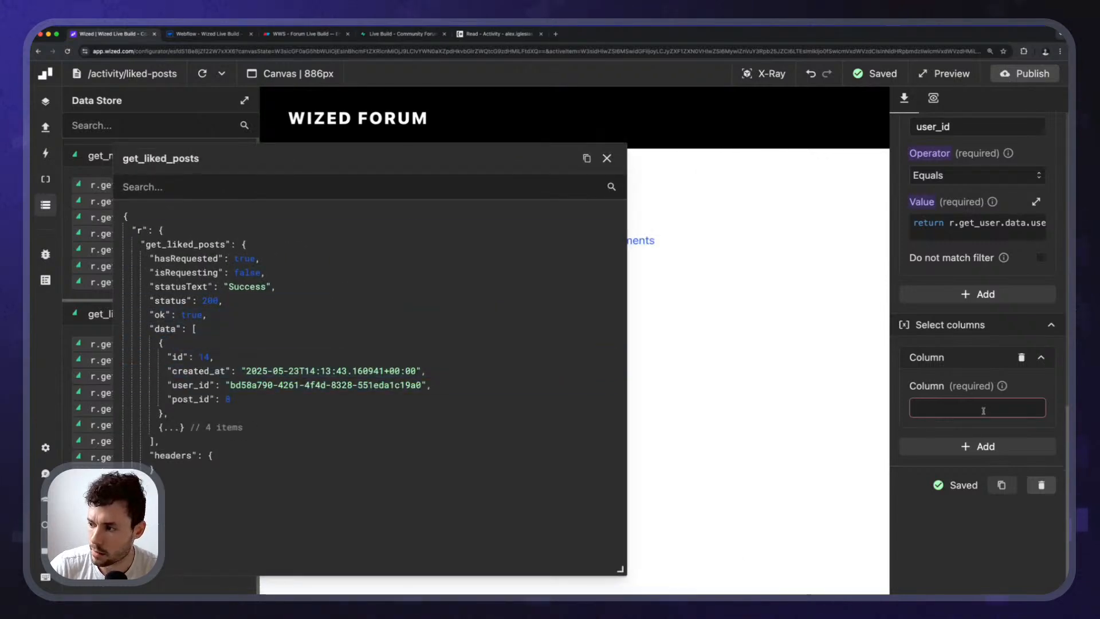
# Enter id as the first select column and add a second, empty column entry.
pyautogui.write('id')
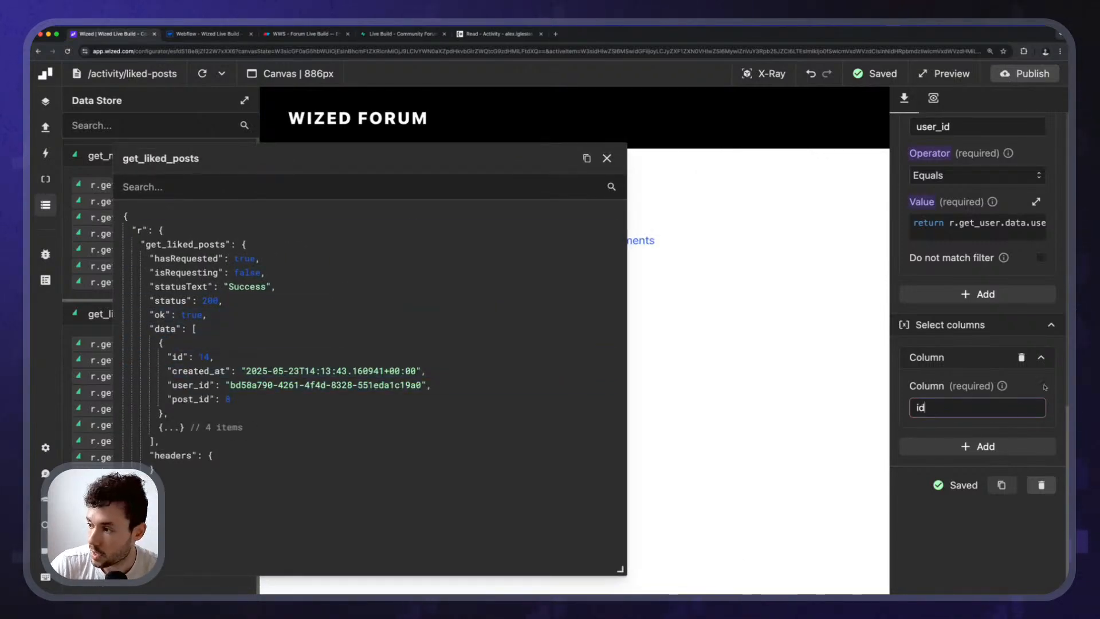
pyautogui.click(992, 446)
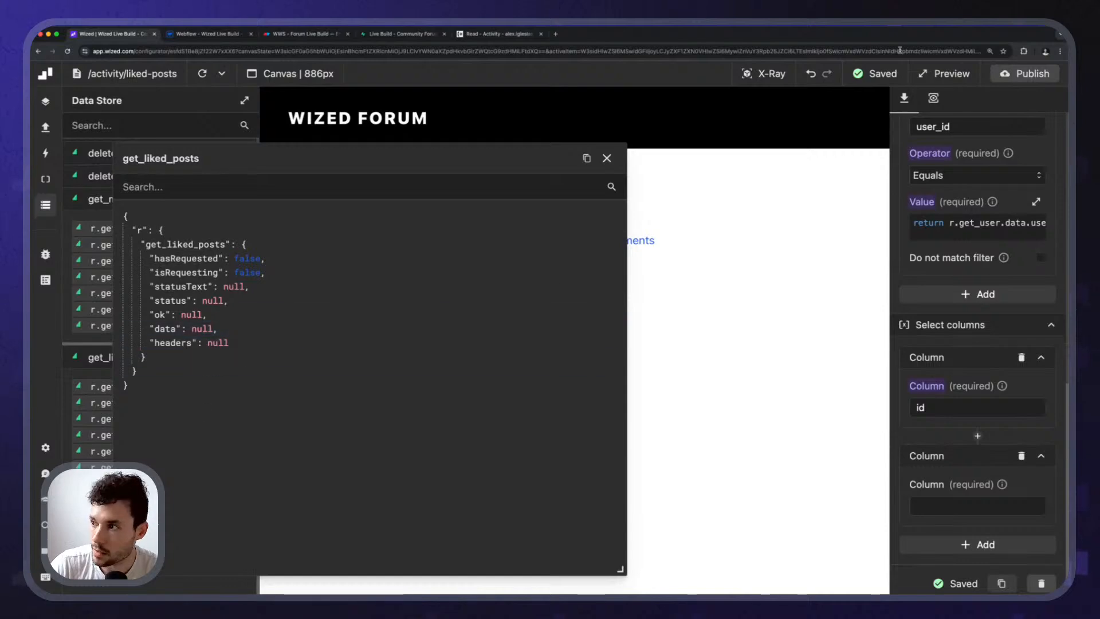
pyautogui.click(933, 98)
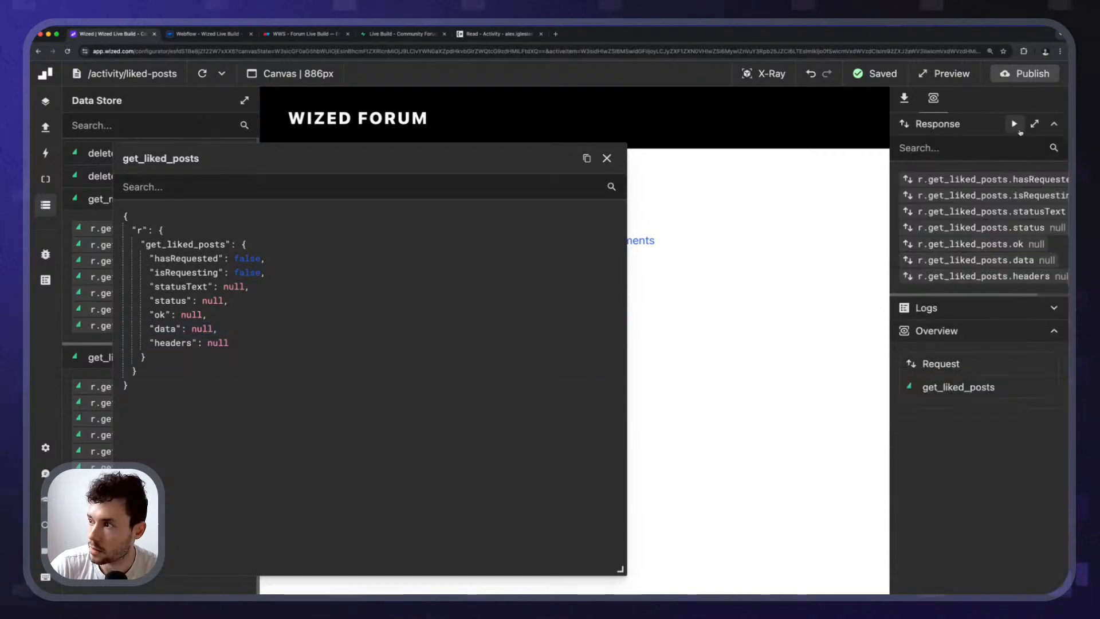
pyautogui.click(369, 36)
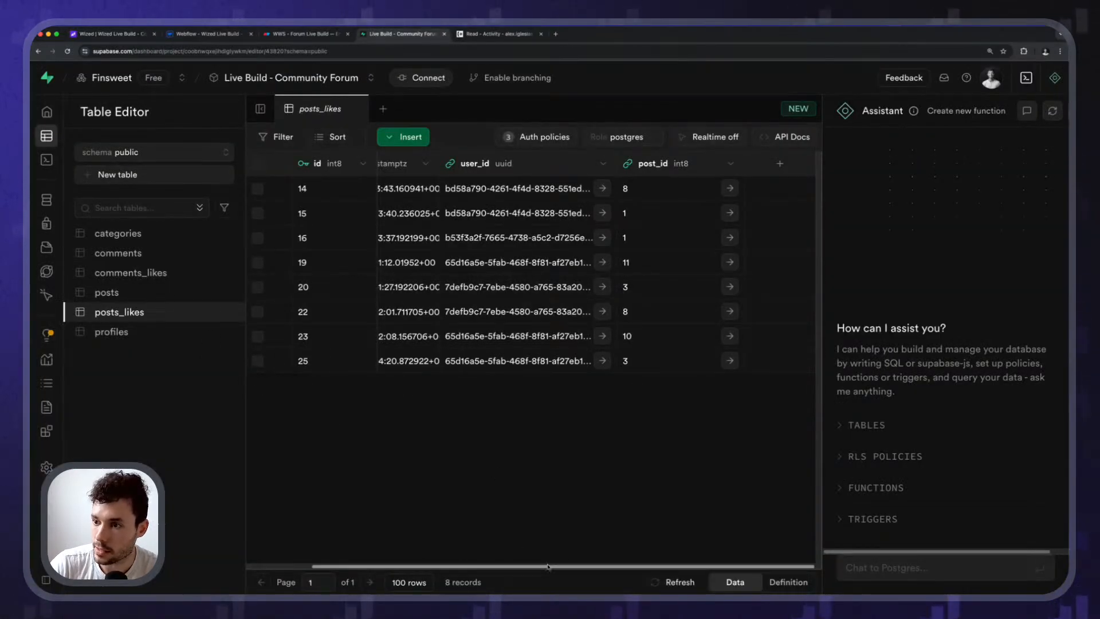
# Scroll posts_likes back left to view created_at, then return to the Wized editor.
pyautogui.moveTo(649, 565); pyautogui.dragTo(422, 547)
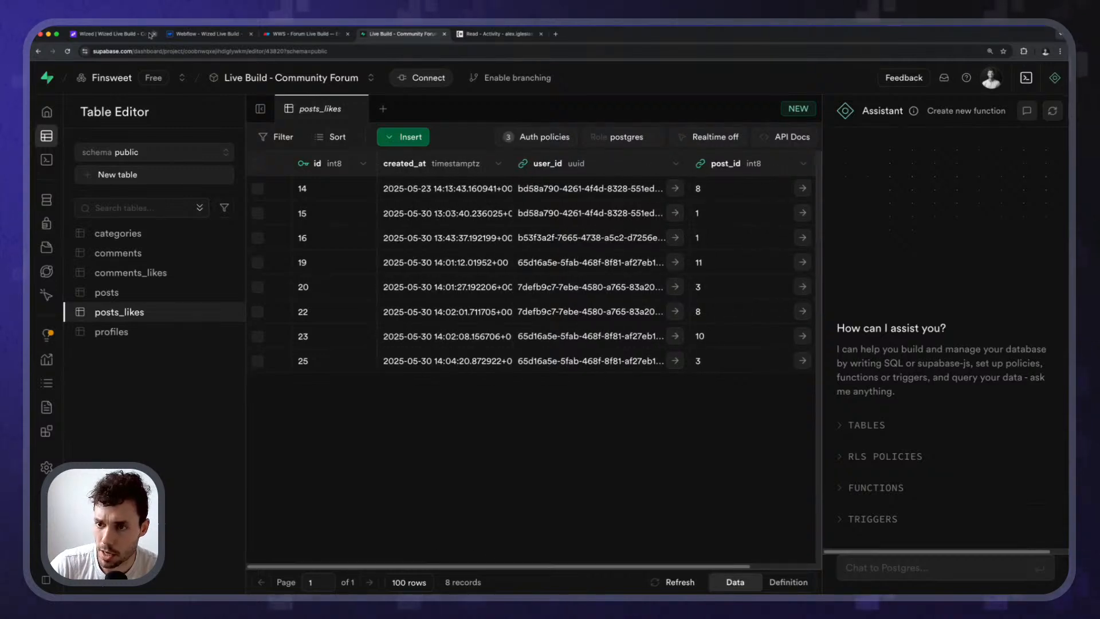
pyautogui.click(110, 34)
# Add another select column entry to get_liked_posts and focus its empty field.
pyautogui.click(958, 387)
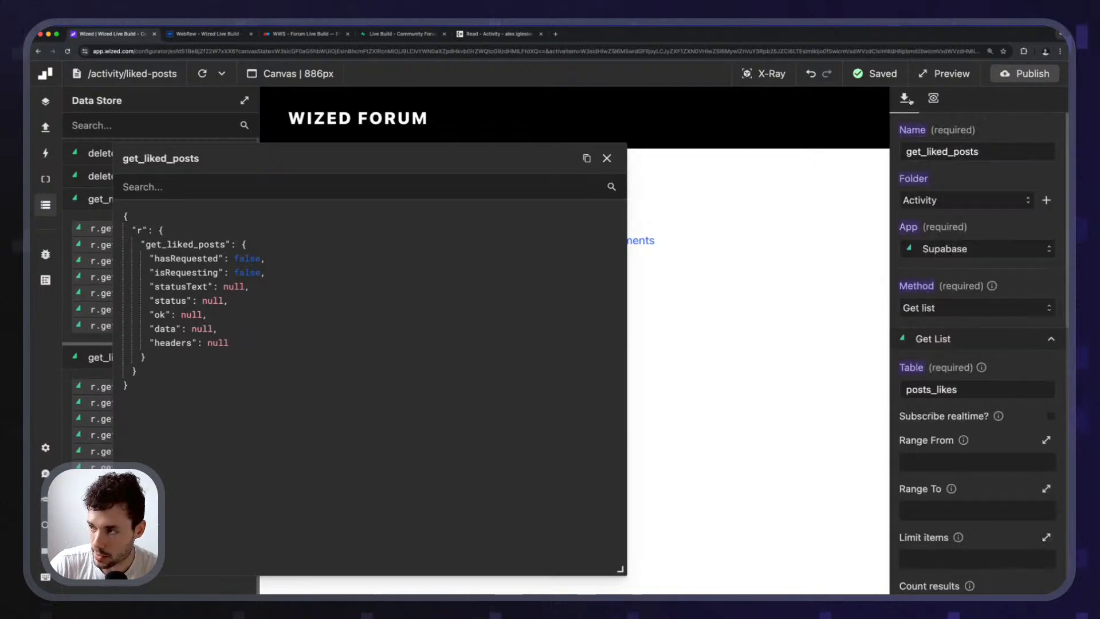
pyautogui.scroll(-10, 953, 508)
pyautogui.scroll(-2, 953, 508)
pyautogui.click(978, 447)
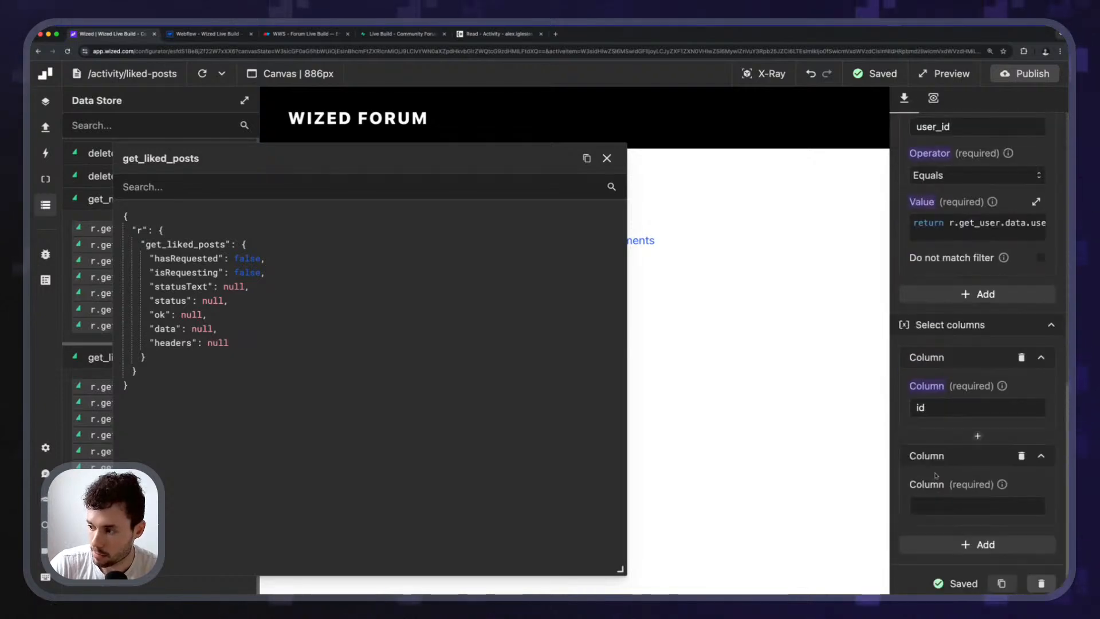
pyautogui.click(934, 506)
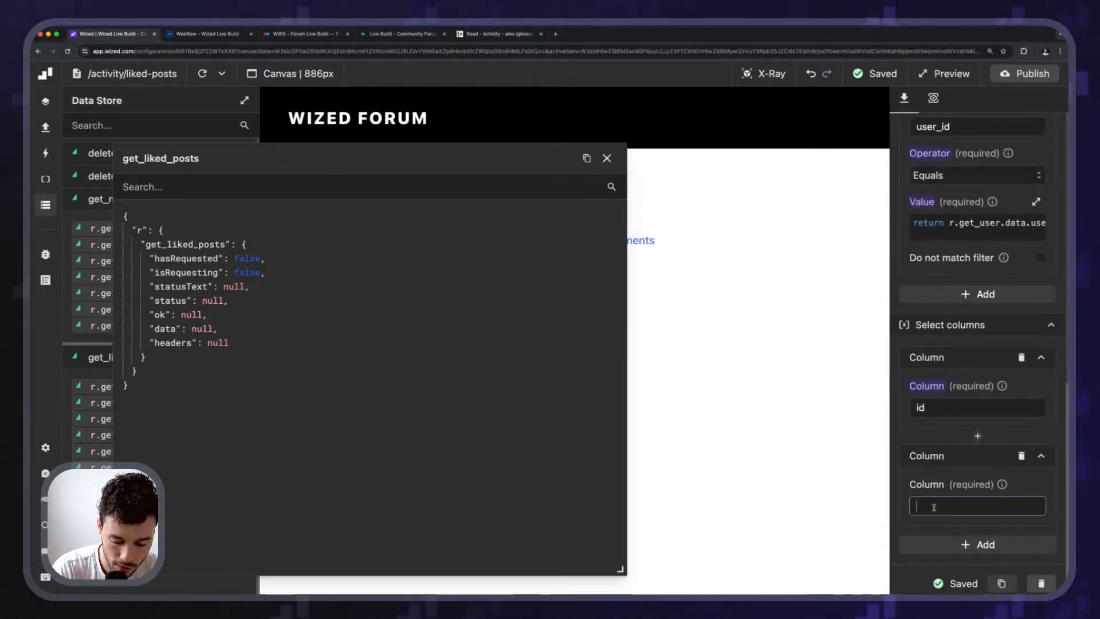
pyautogui.press('super+shift+v')
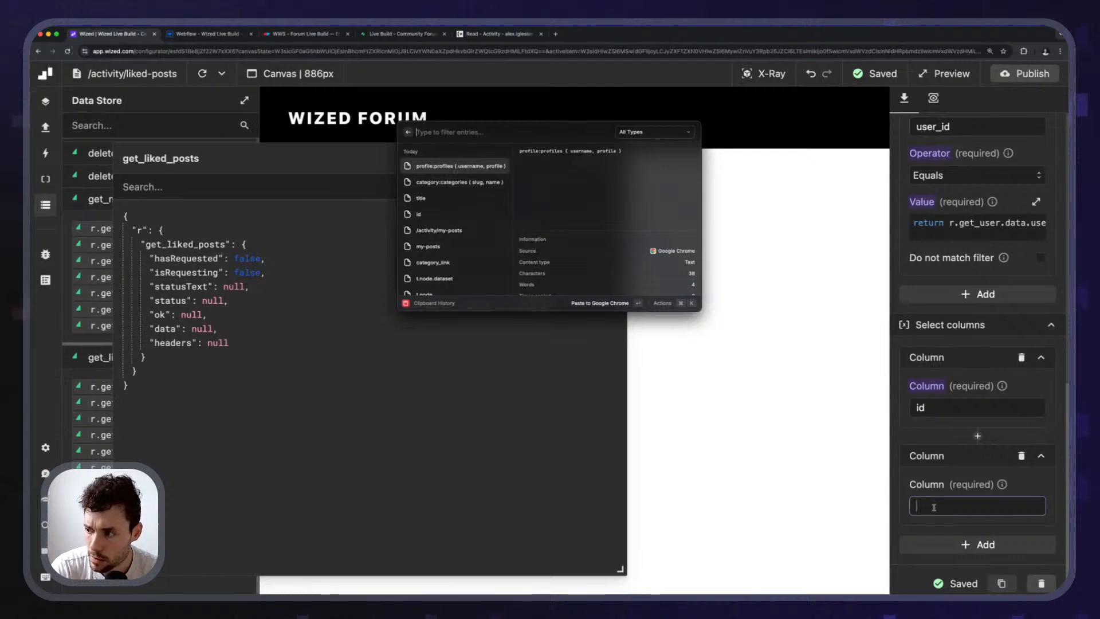
pyautogui.press('Escape')
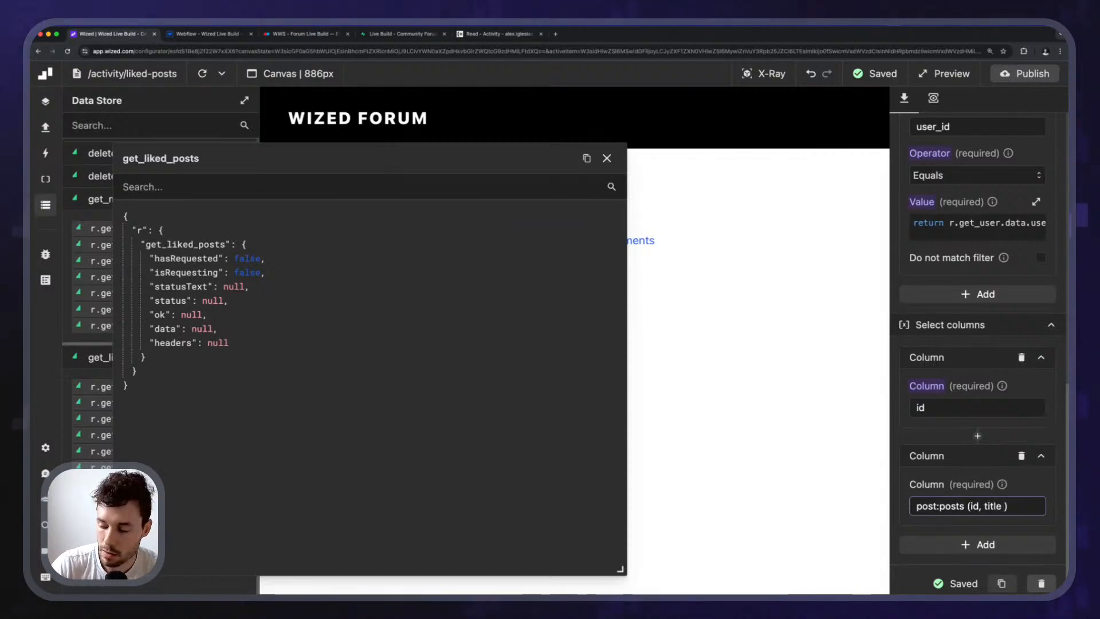
# Paste the category:categories and profile:profiles queries from clipboard history into the column.
pyautogui.press('super+shift+v')
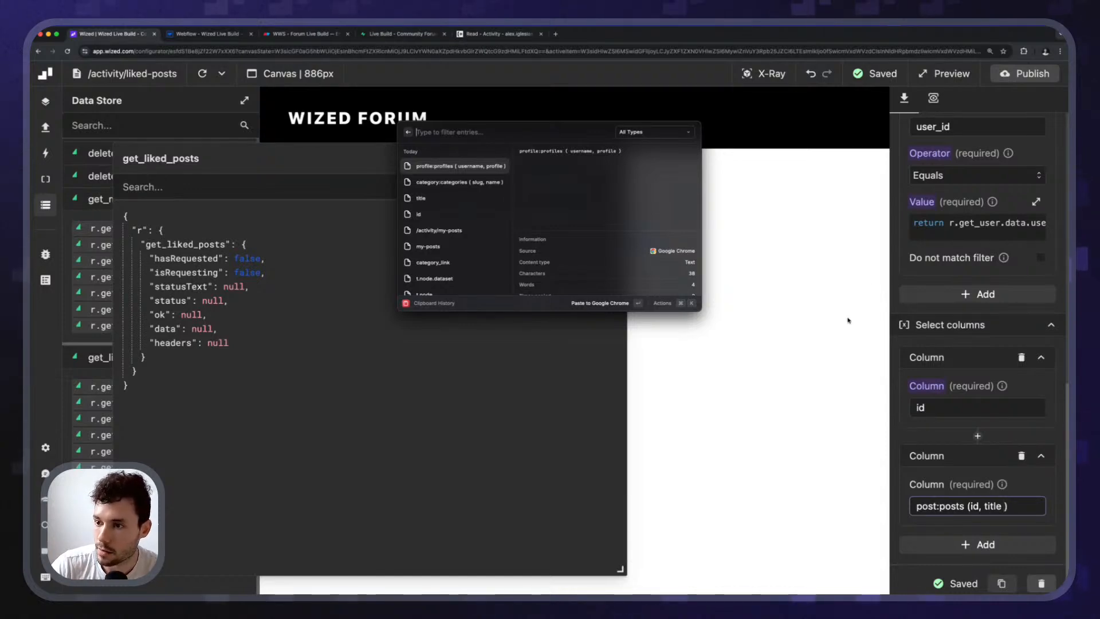
pyautogui.click(446, 185)
pyautogui.press('Return')
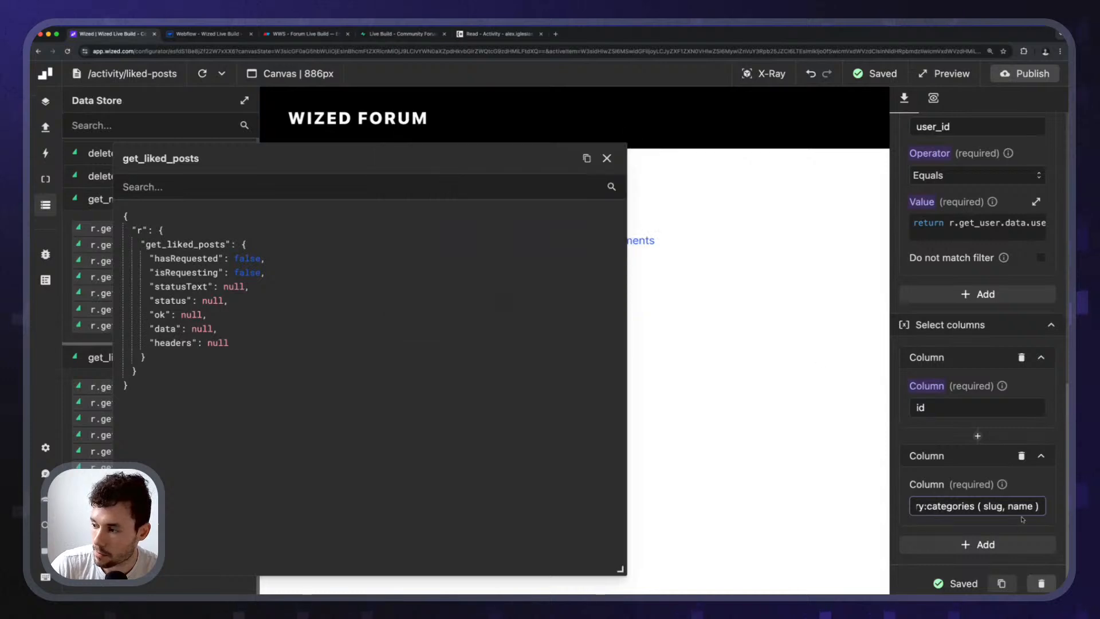
pyautogui.write(')')
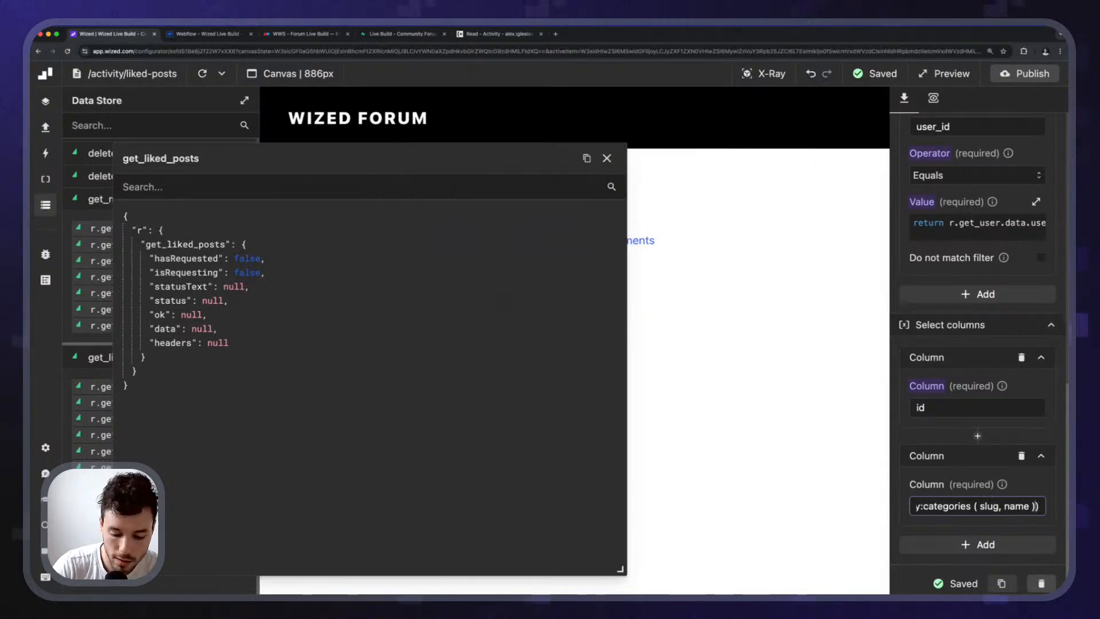
pyautogui.press('BackSpace')
pyautogui.write(',')
pyautogui.press('super+shift+v')
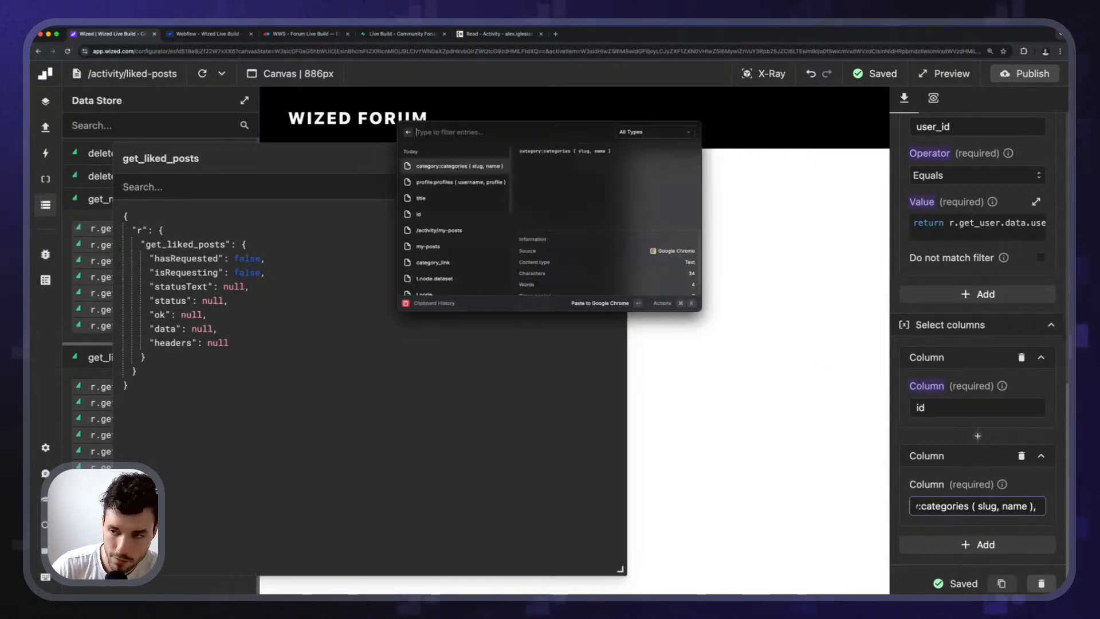
pyautogui.click(448, 182)
pyautogui.press('Return')
pyautogui.write(')')
# Select the whole nested post:posts column query and scroll the Eraser forum diagram.
pyautogui.press('super+Left')
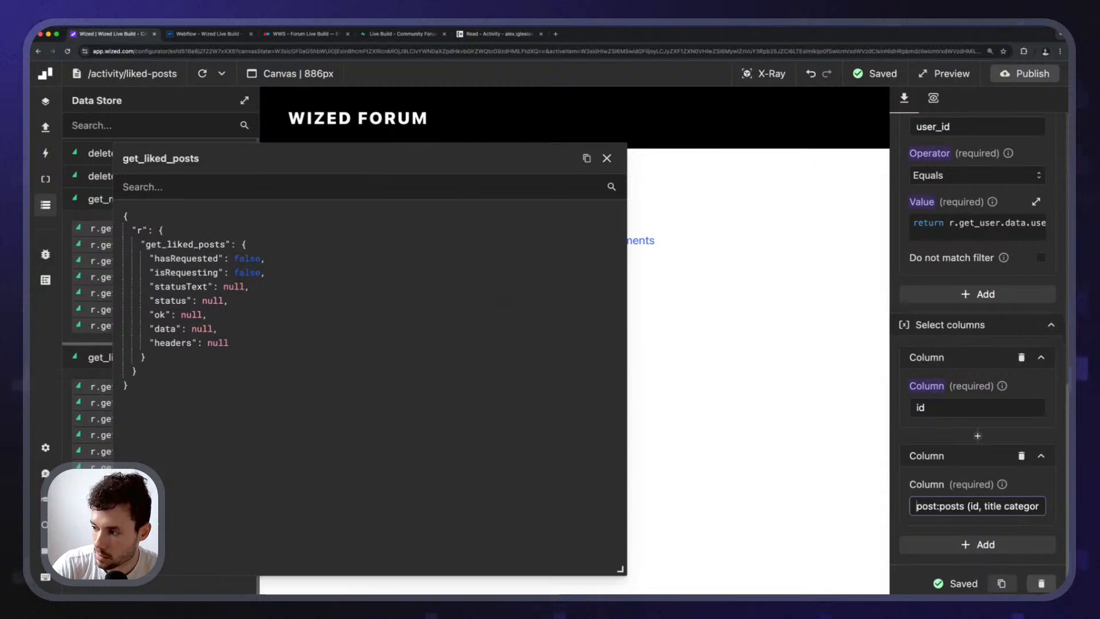
pyautogui.press('super+a')
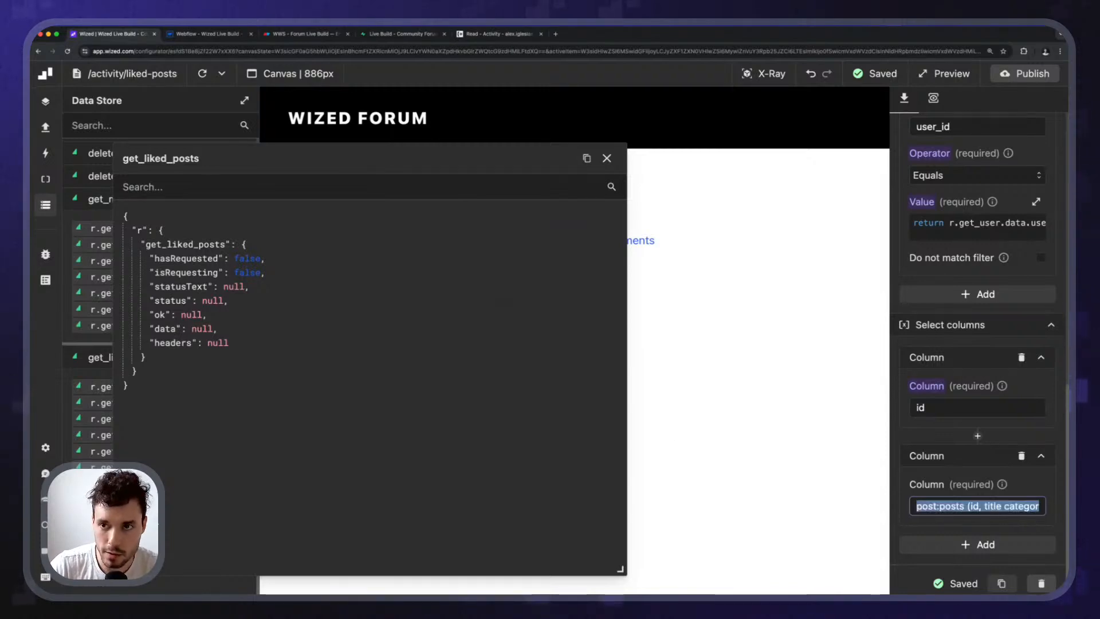
pyautogui.click(319, 34)
pyautogui.scroll(-5, 401, 521)
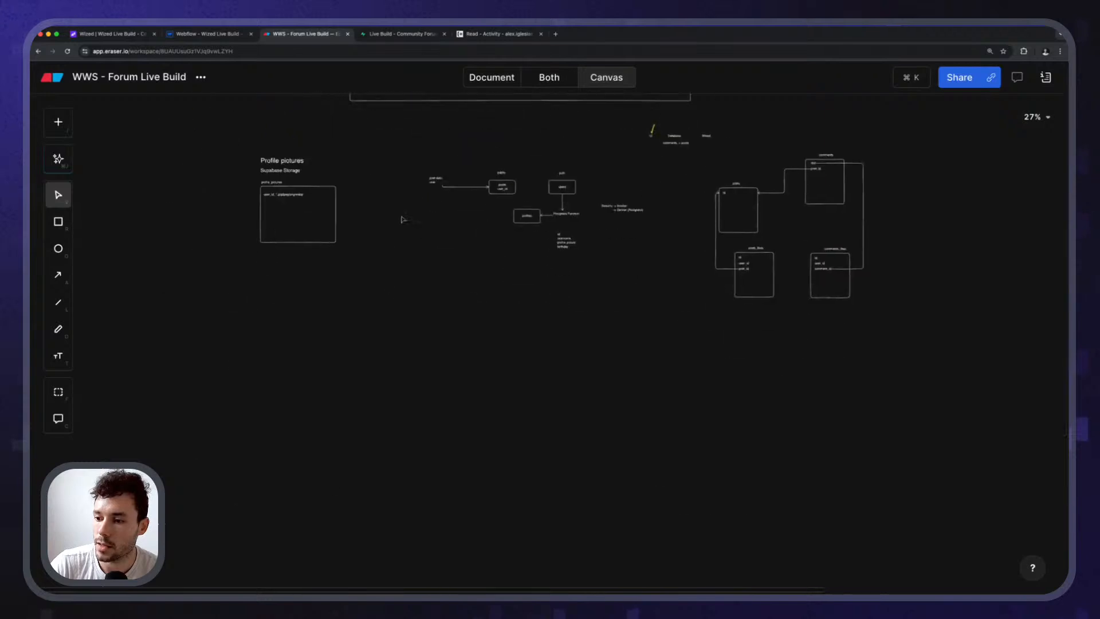
# Paste the posts select query into a new text box on the Eraser canvas.
pyautogui.scroll(5, 347, 397)
pyautogui.doubleClick(351, 391)
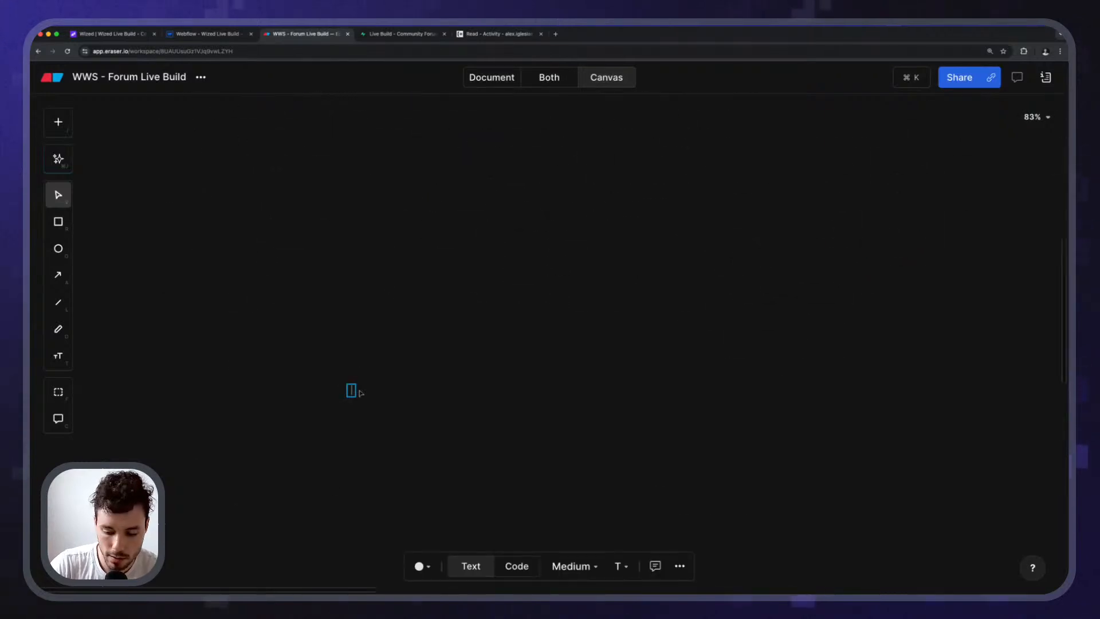
pyautogui.write('post:posts (id, title category:categories ( slug, name ), profile:profiles ( username, profile ))')
pyautogui.click(478, 316)
pyautogui.doubleClick(449, 395)
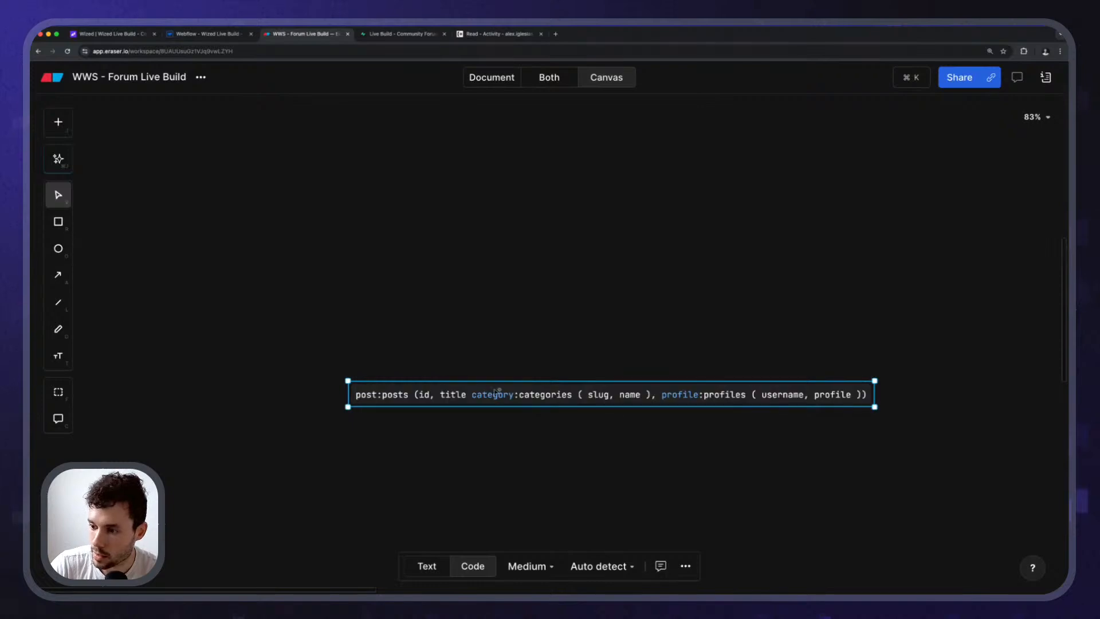
pyautogui.click(593, 426)
# Open the query code block and select the post and posts names on its first line.
pyautogui.hscroll(1, 552, 434)
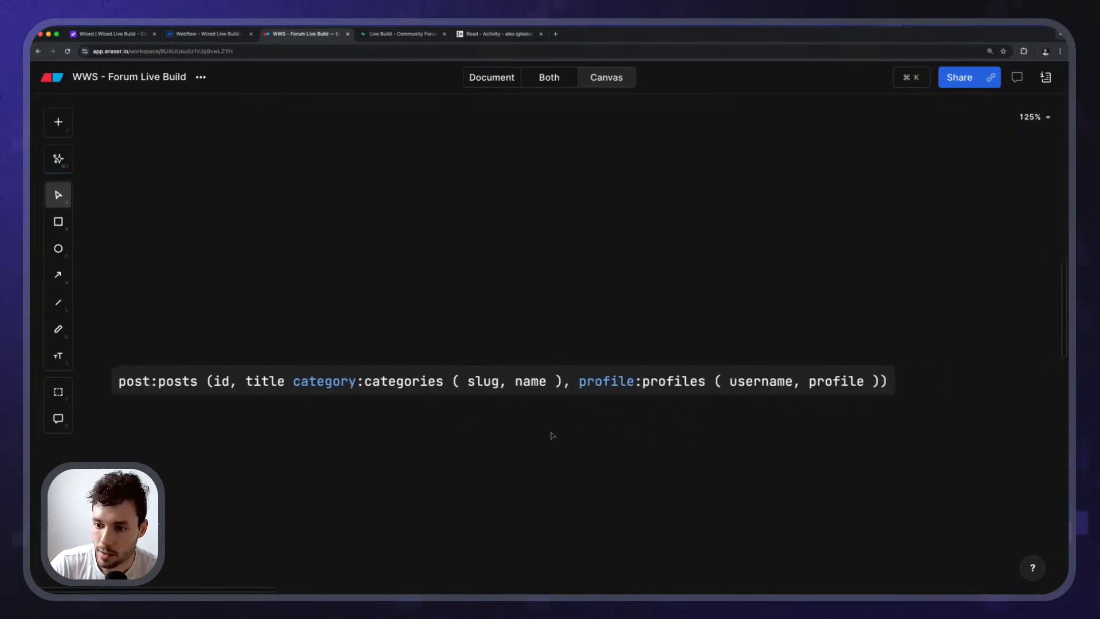
pyautogui.doubleClick(203, 379)
pyautogui.click(240, 384)
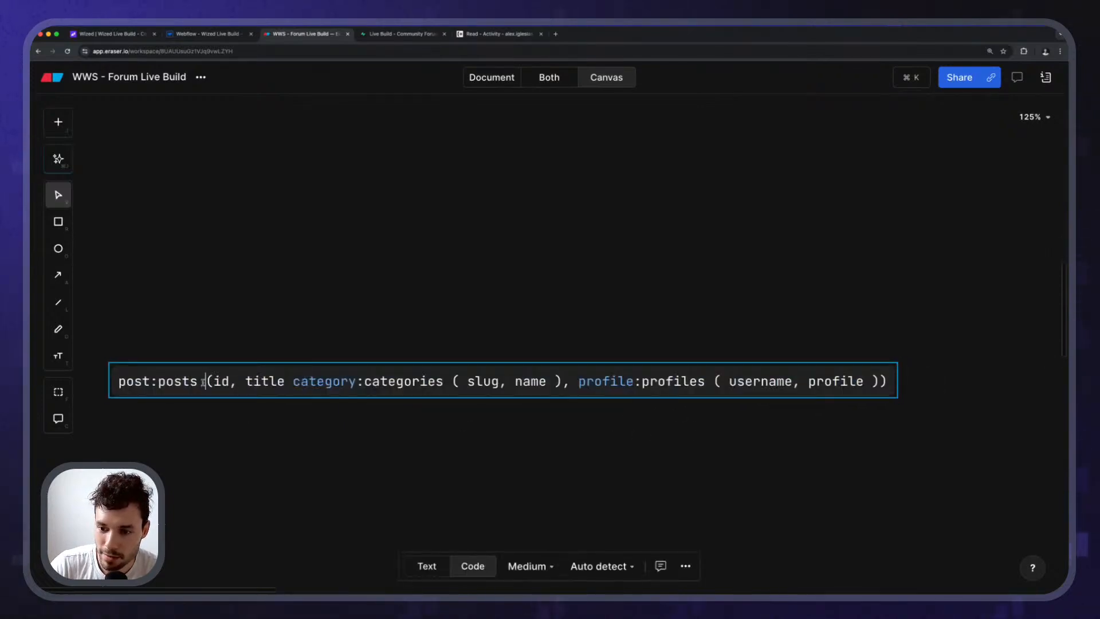
pyautogui.doubleClick(142, 381)
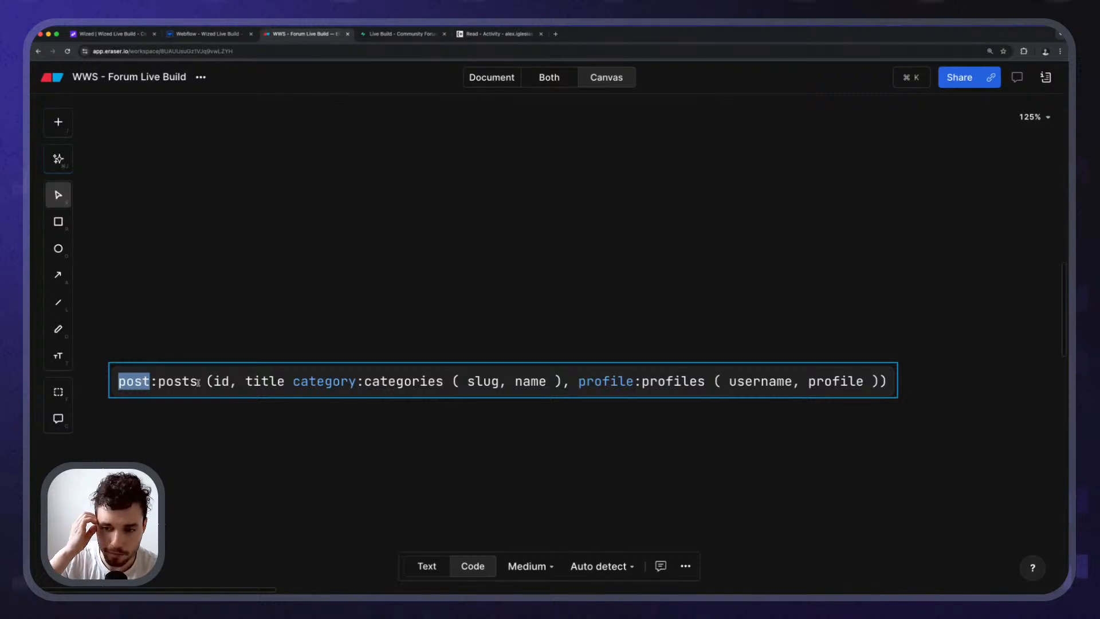
pyautogui.doubleClick(171, 381)
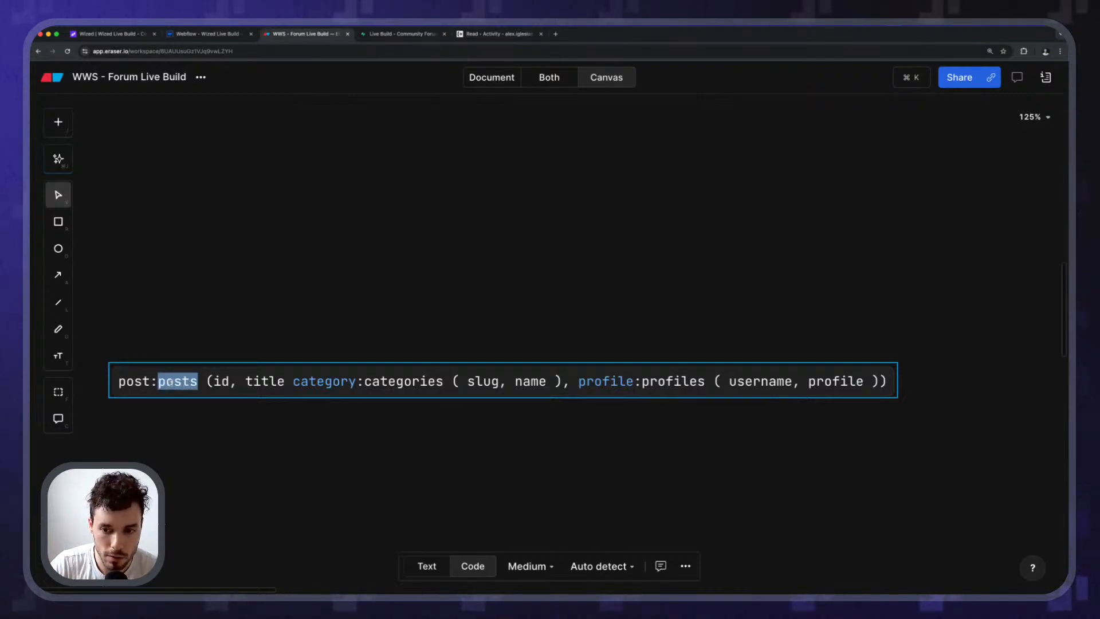
pyautogui.click(178, 381)
pyautogui.doubleClick(181, 381)
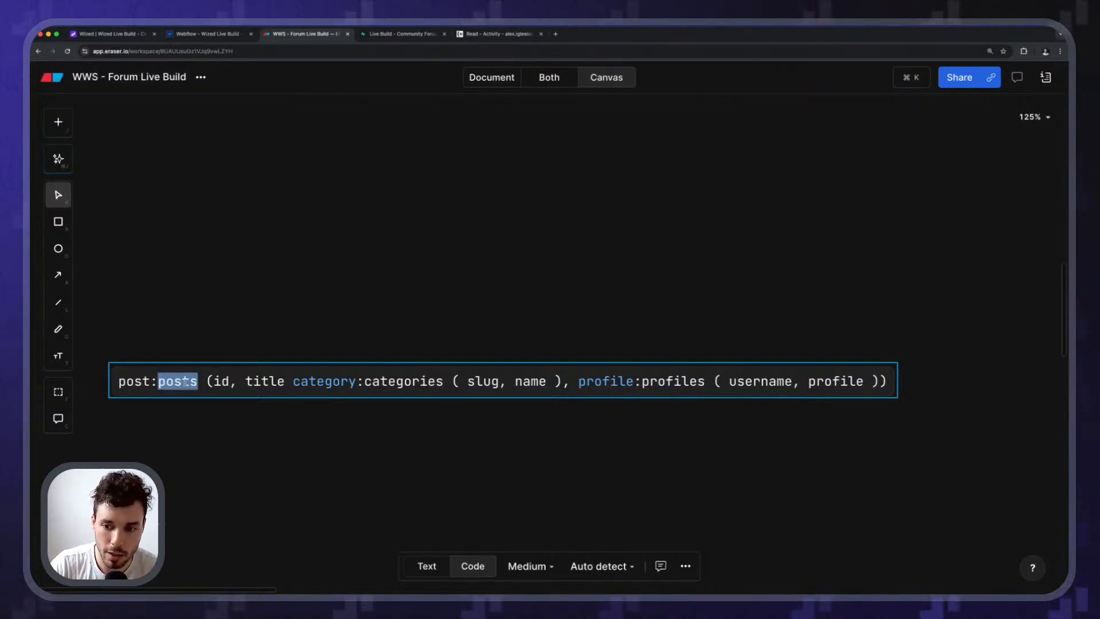
pyautogui.doubleClick(120, 382)
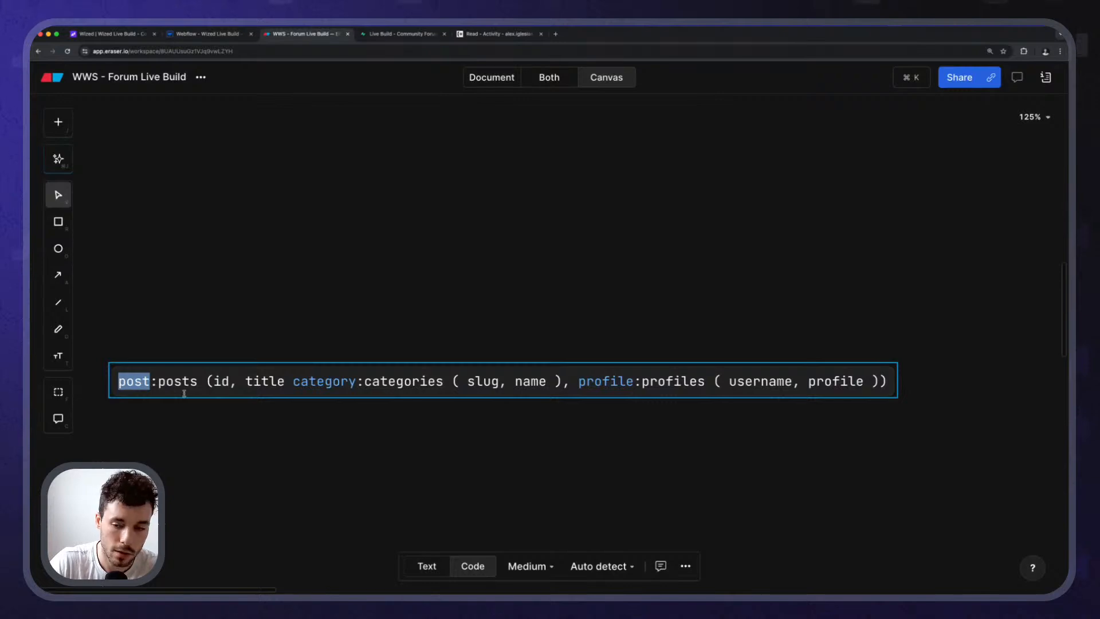
pyautogui.click(208, 383)
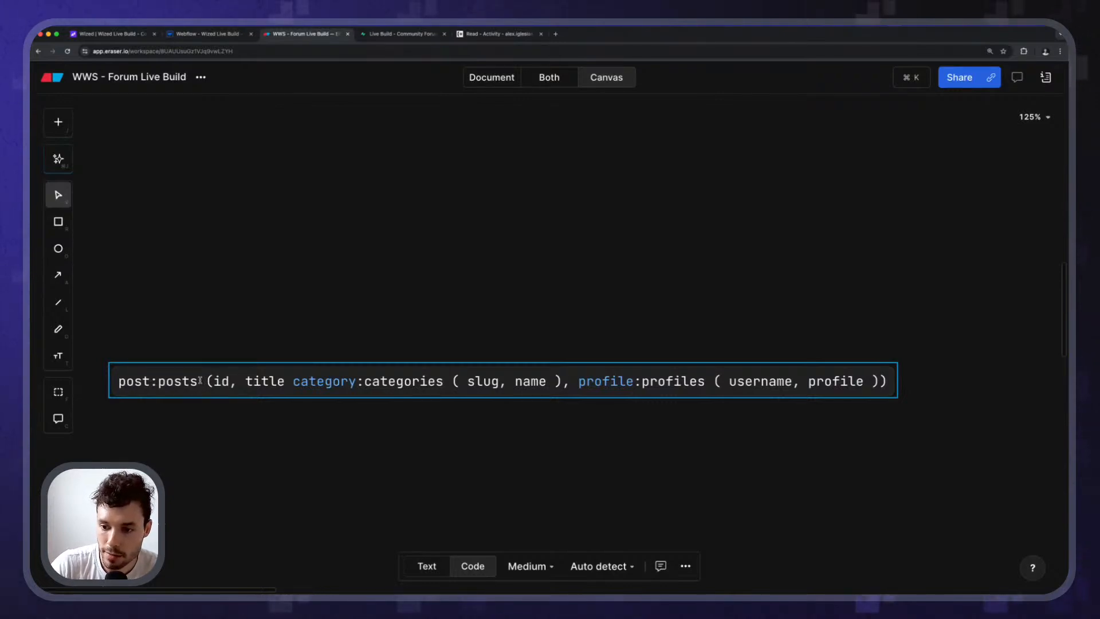
# Indent the column list, putting id, title, the profile relation and the closing bracket on separate lines.
pyautogui.press('Return')
pyautogui.press('Tab')
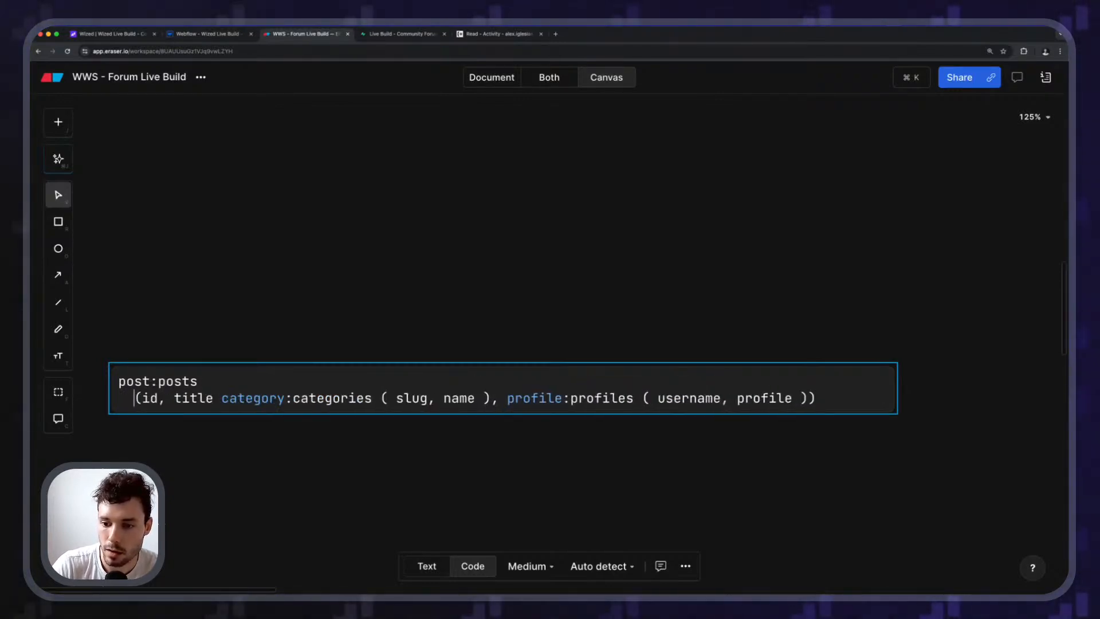
pyautogui.press('Right')
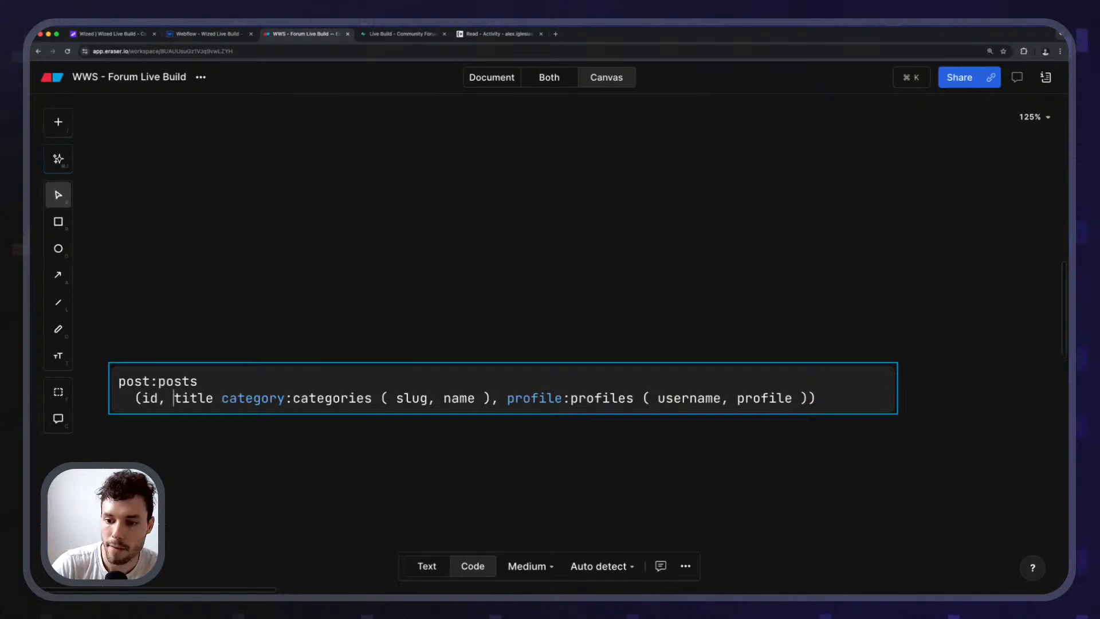
pyautogui.press('Return')
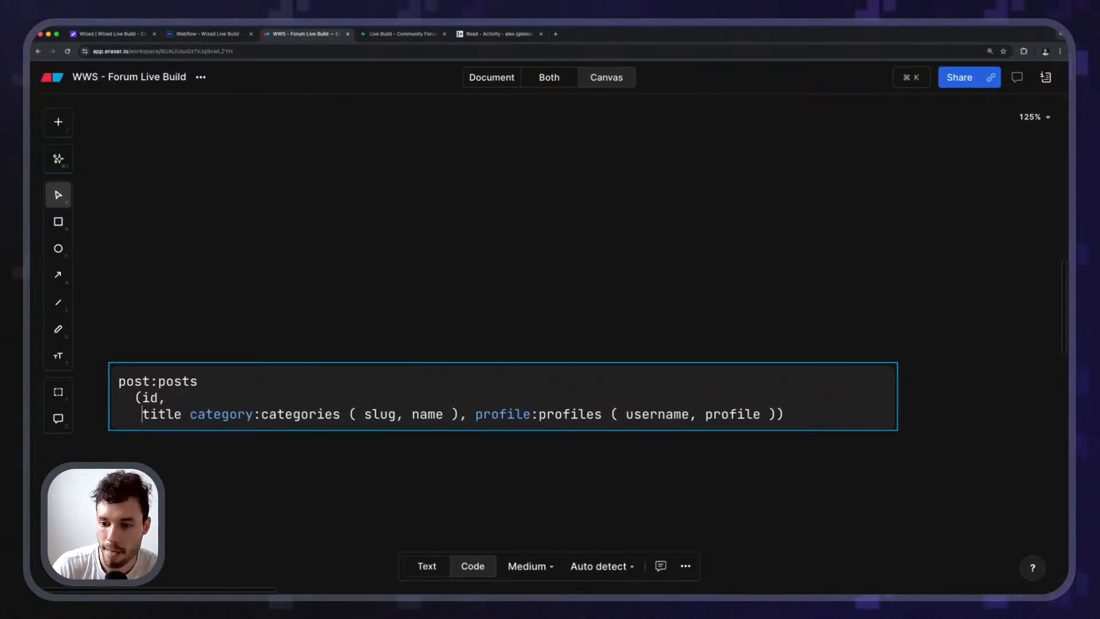
pyautogui.hotkey('alt', 'Right')
pyautogui.hotkey('alt', 'Right')
pyautogui.hotkey('alt', 'Right')
pyautogui.hotkey('alt', 'Right')
pyautogui.hotkey('alt', 'Right')
pyautogui.hotkey('alt', 'Right')
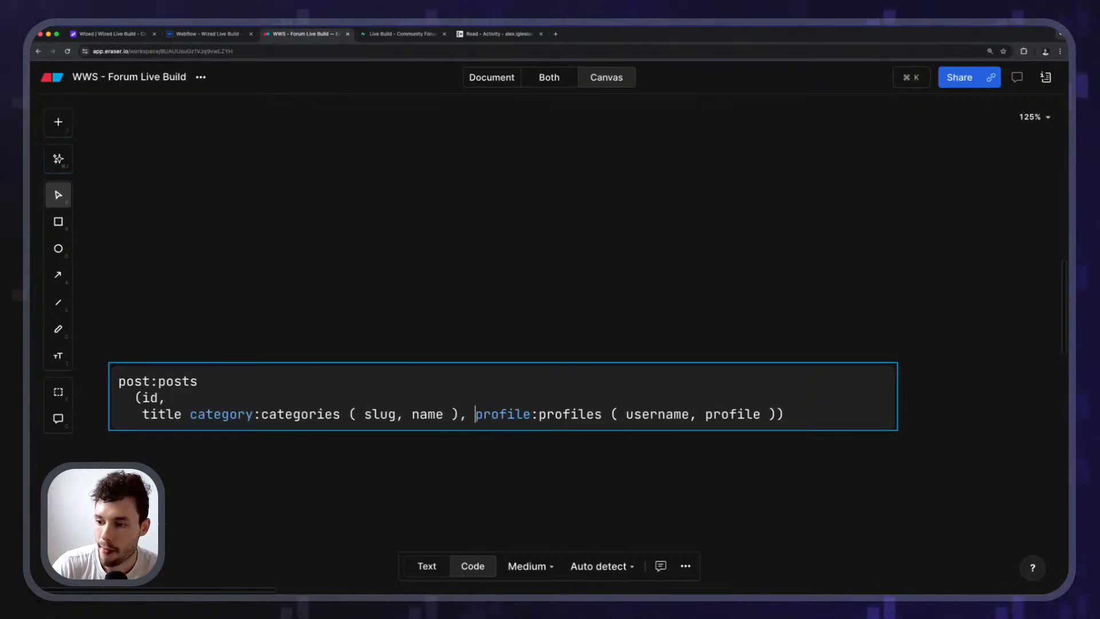
pyautogui.press('Return')
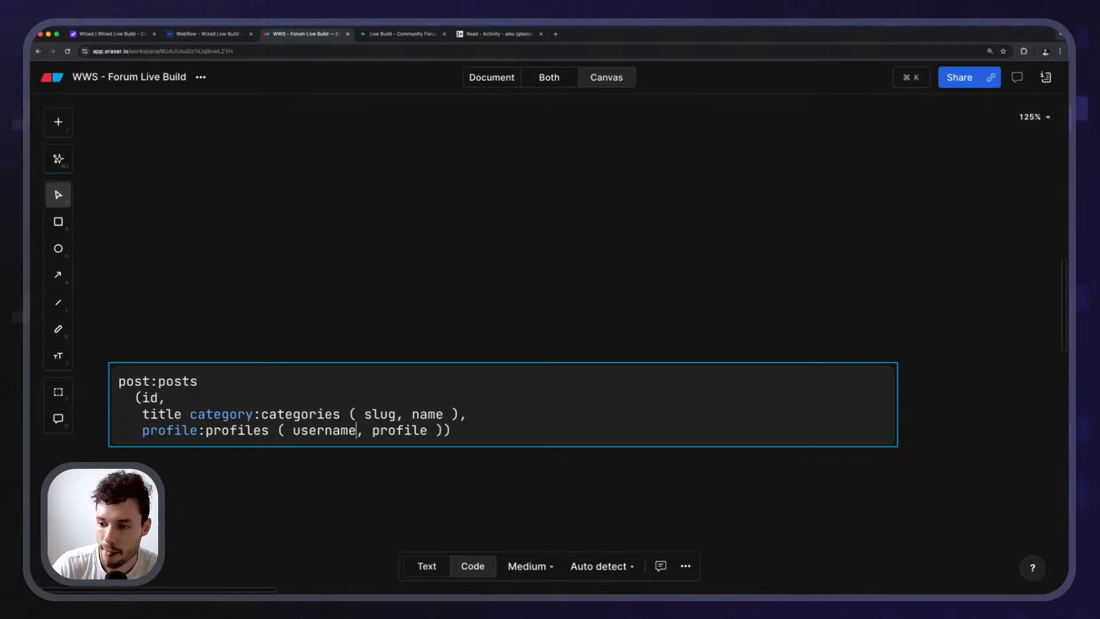
pyautogui.press('Return')
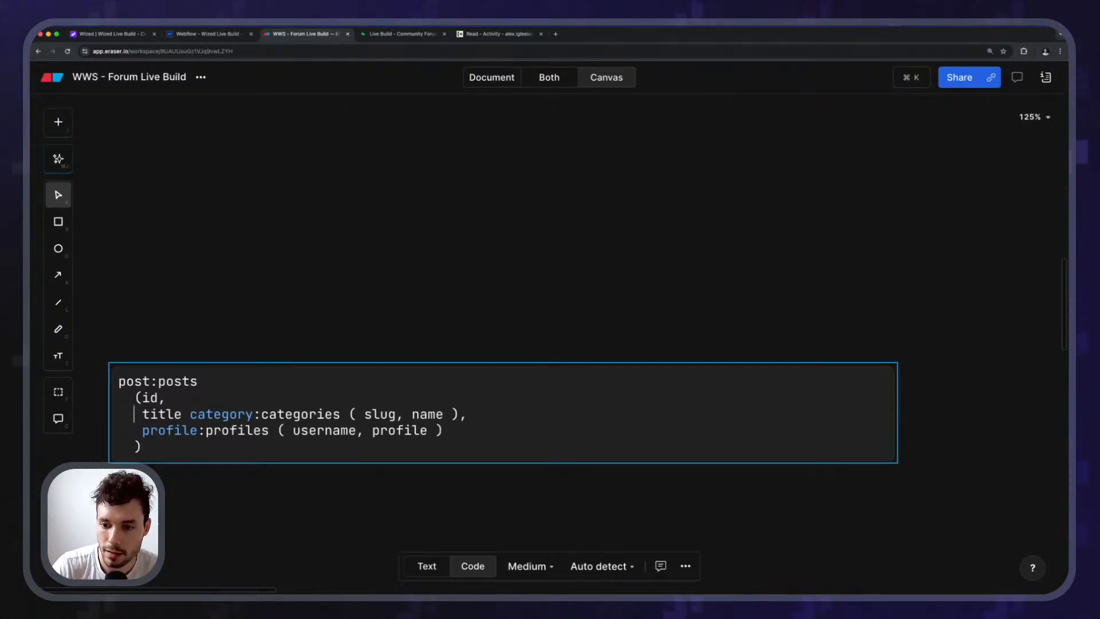
pyautogui.press('Return')
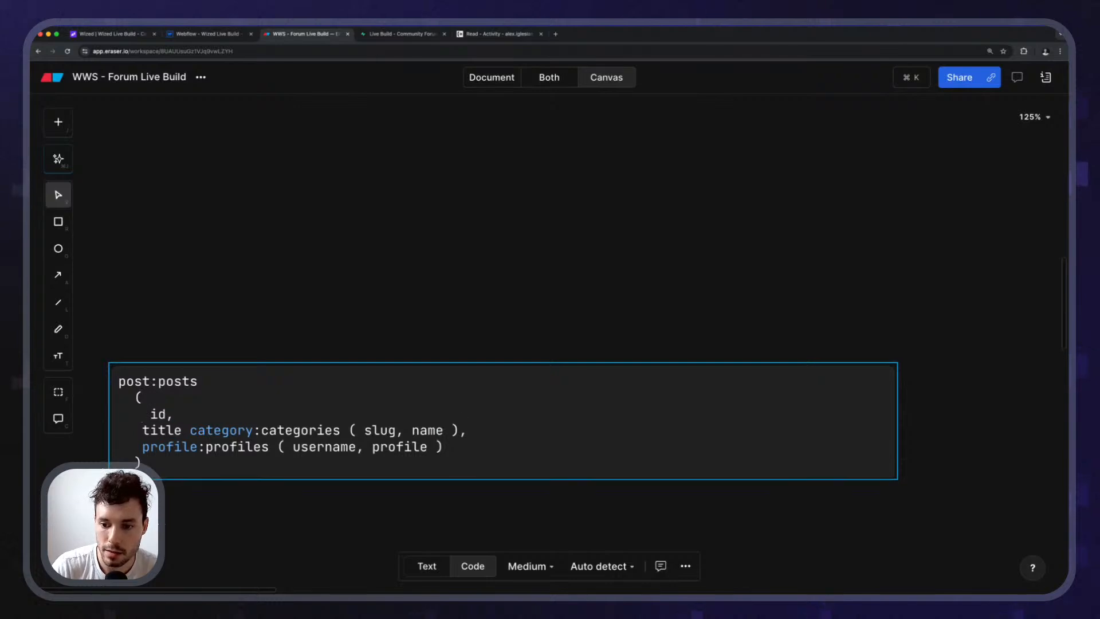
pyautogui.press('BackSpace')
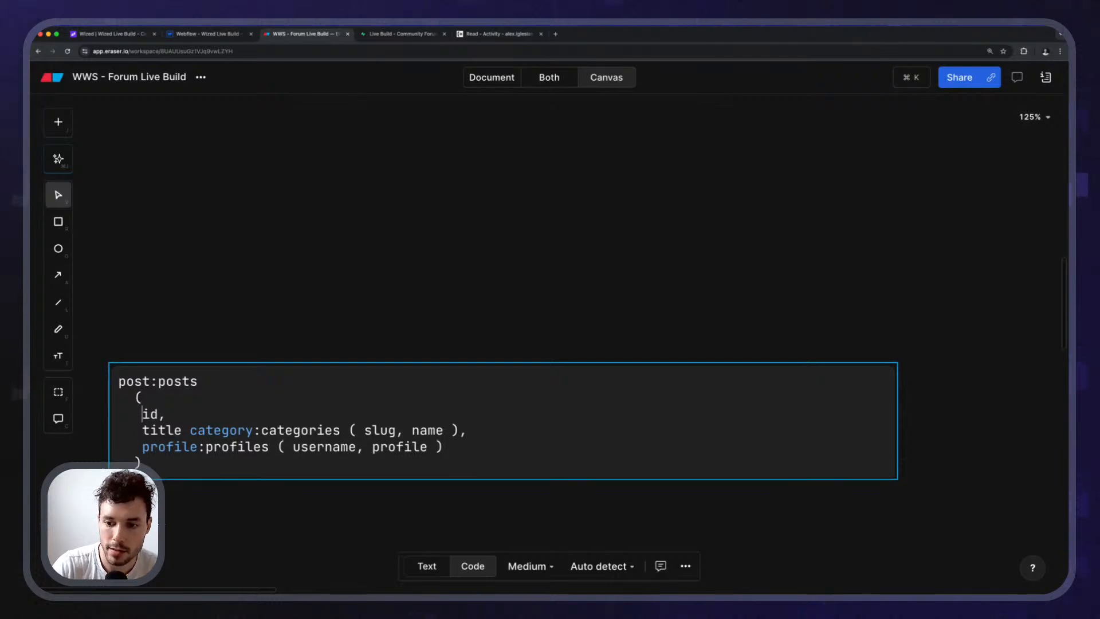
# Add a comma after title and move category:categories onto its own line without the extra space.
pyautogui.doubleClick(125, 382)
pyautogui.doubleClick(146, 413)
pyautogui.press('Right')
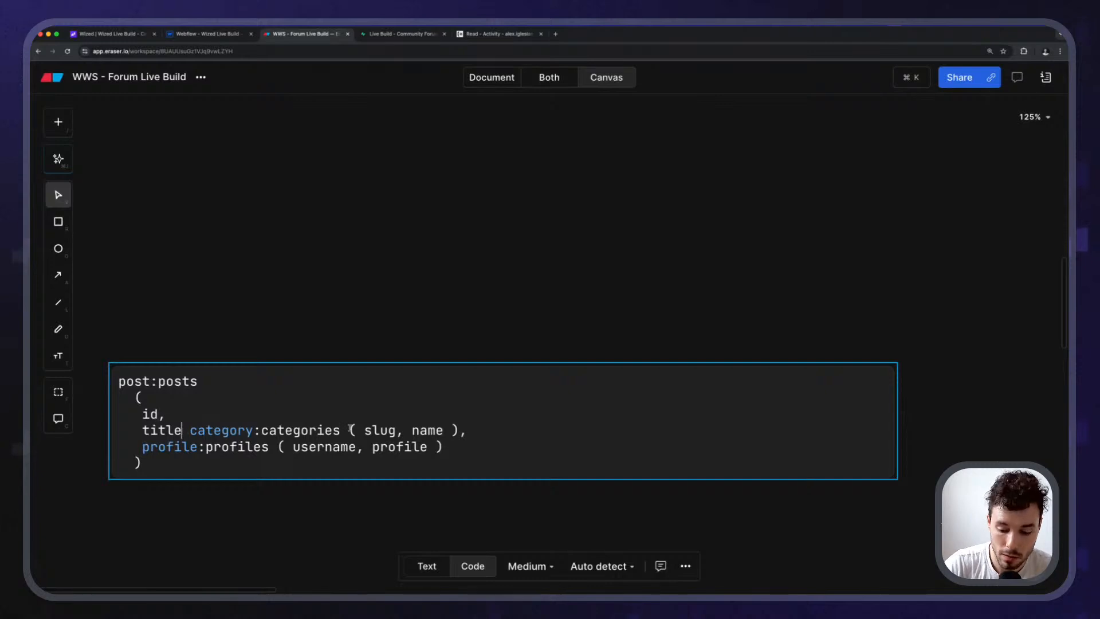
pyautogui.write(',')
pyautogui.press('Return')
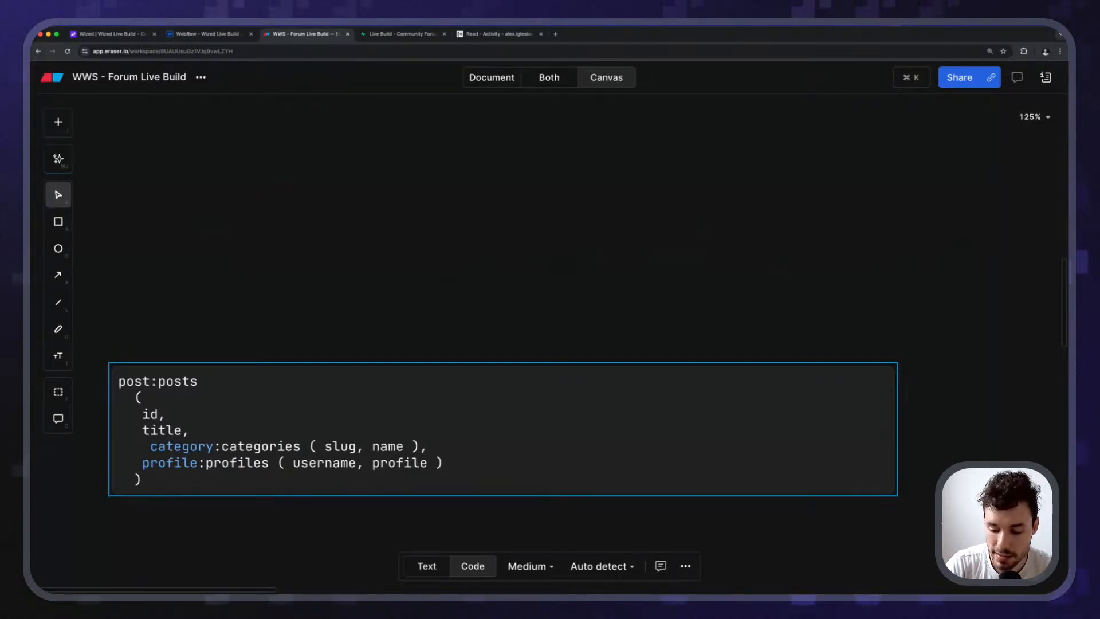
pyautogui.press('Delete')
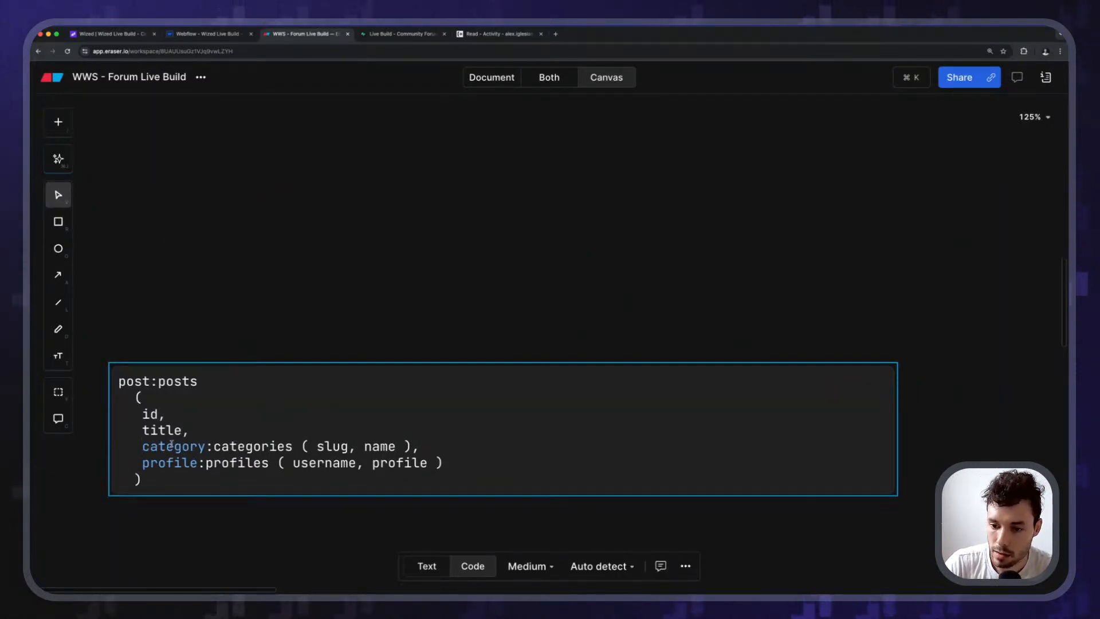
# Highlight the id field, the category and profile aliases, and the categories and profiles table names.
pyautogui.moveTo(142, 404); pyautogui.dragTo(145, 429)
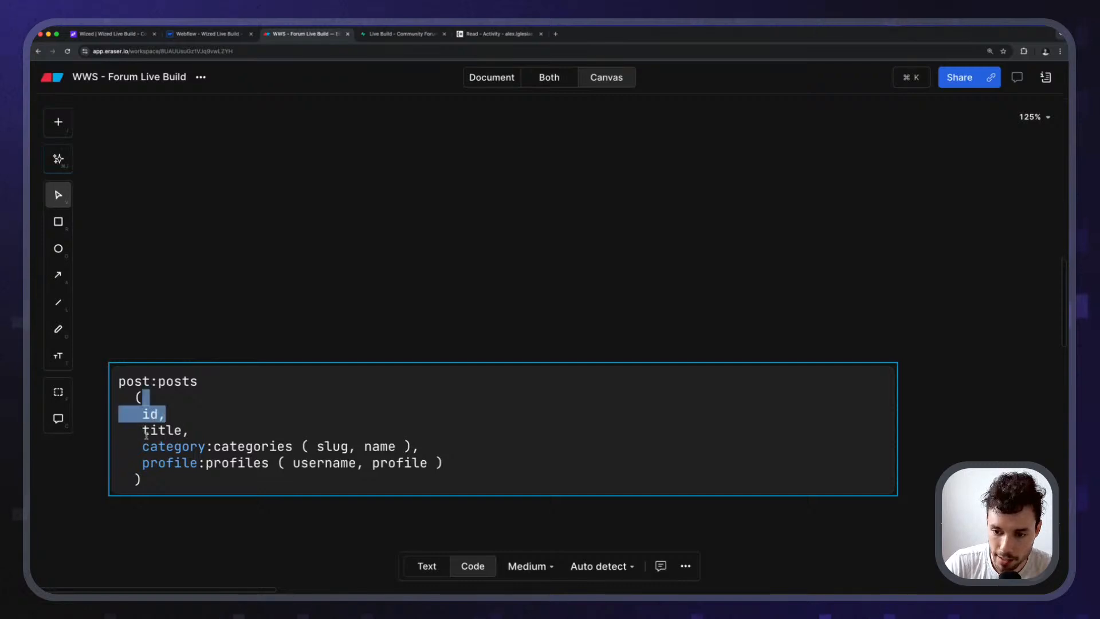
pyautogui.click(198, 433)
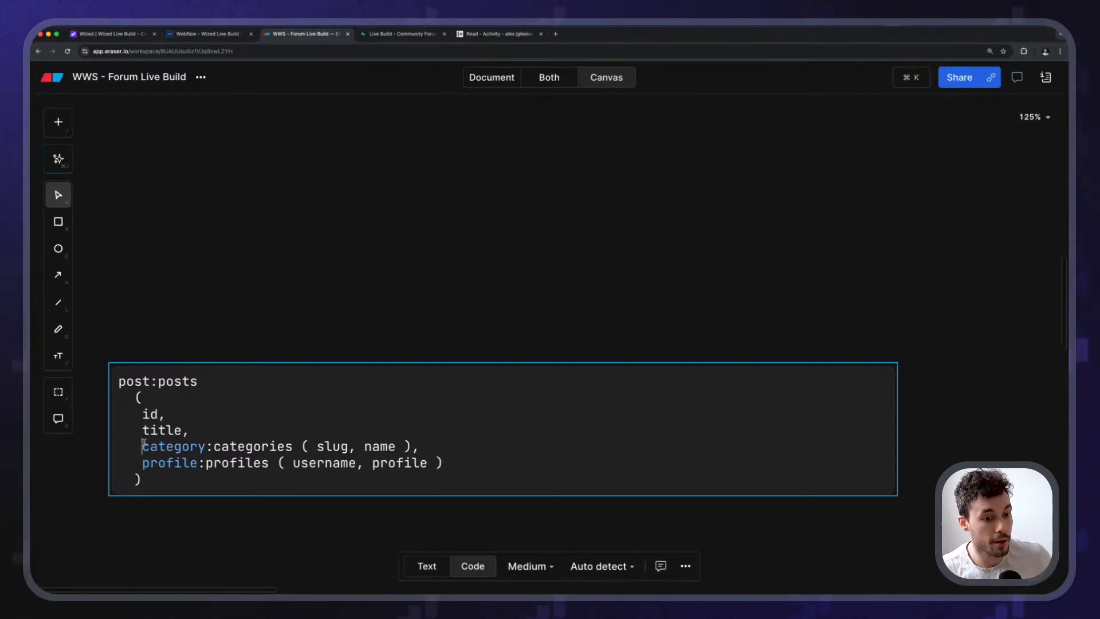
pyautogui.doubleClick(246, 446)
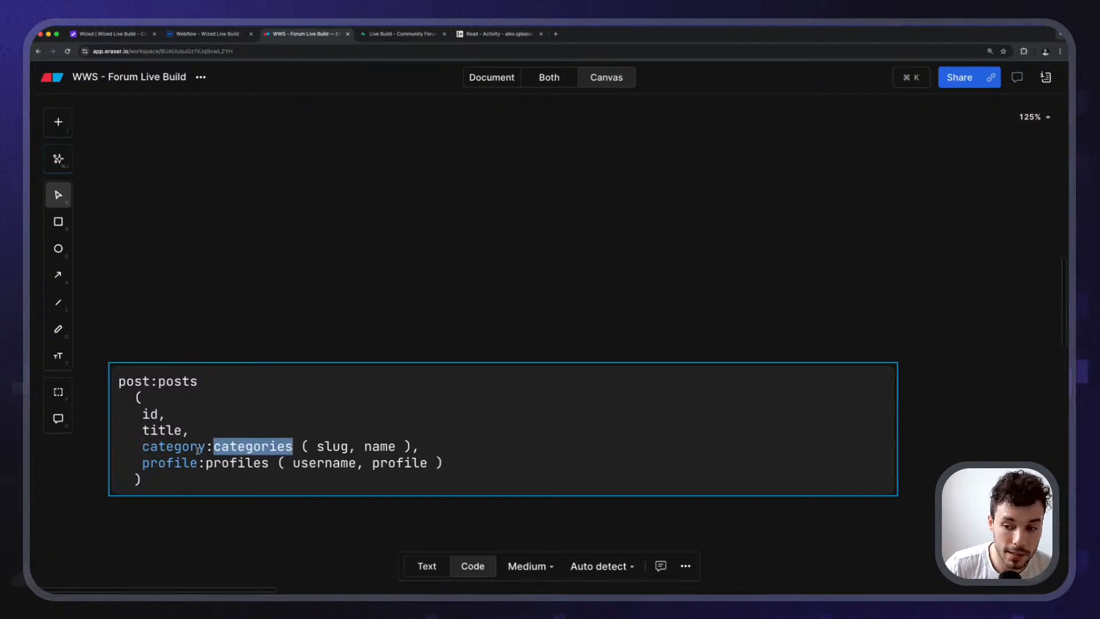
pyautogui.click(198, 451)
pyautogui.moveTo(143, 447); pyautogui.dragTo(199, 453)
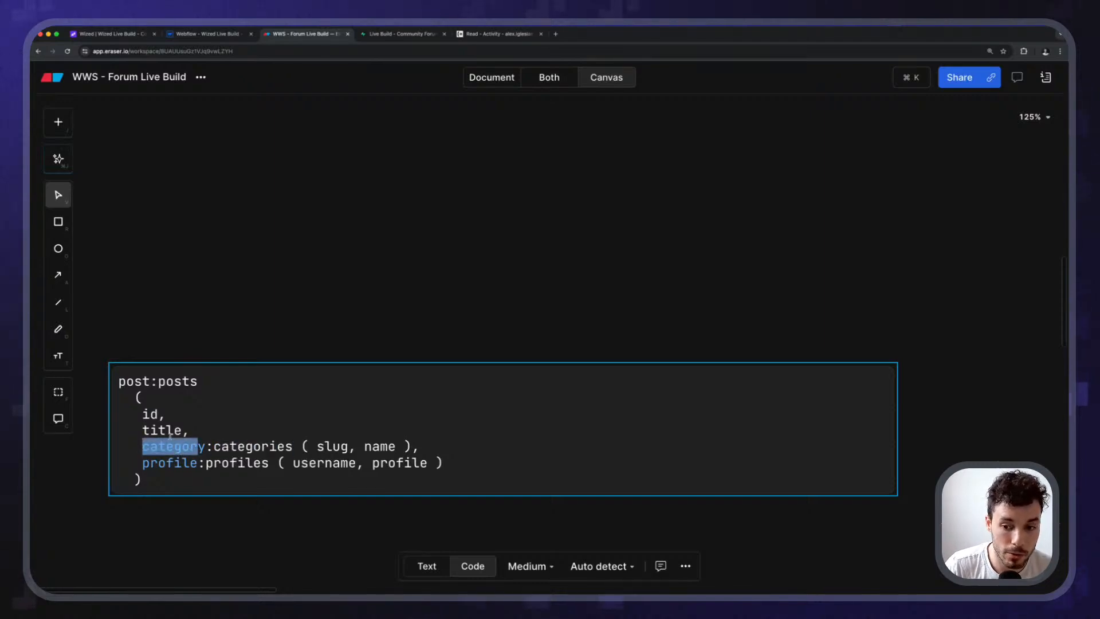
pyautogui.doubleClick(224, 463)
pyautogui.click(231, 464)
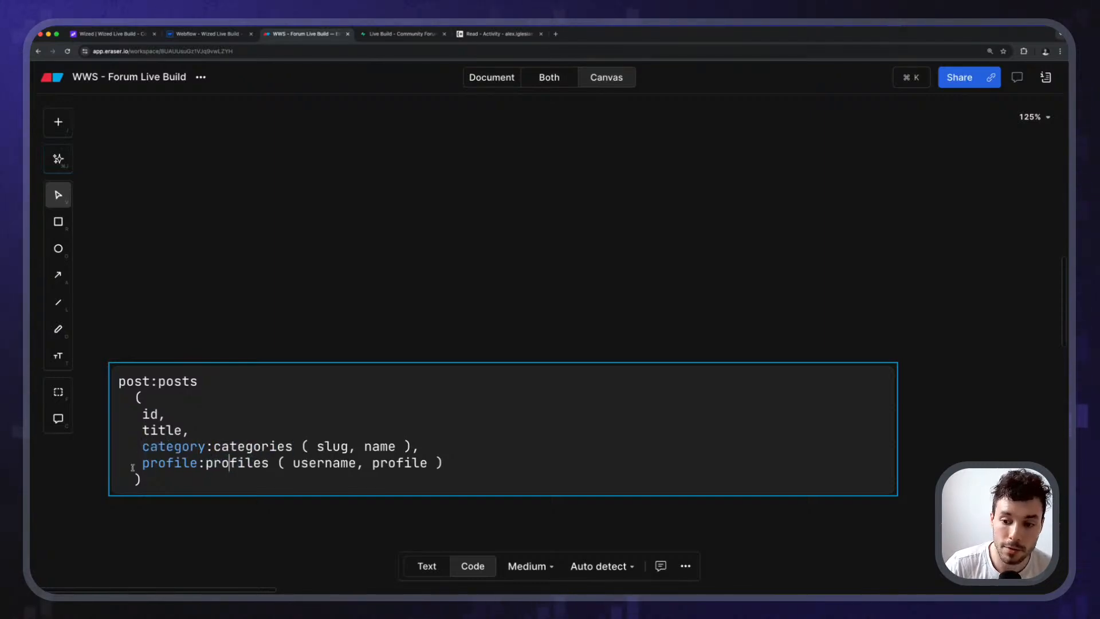
pyautogui.doubleClick(162, 464)
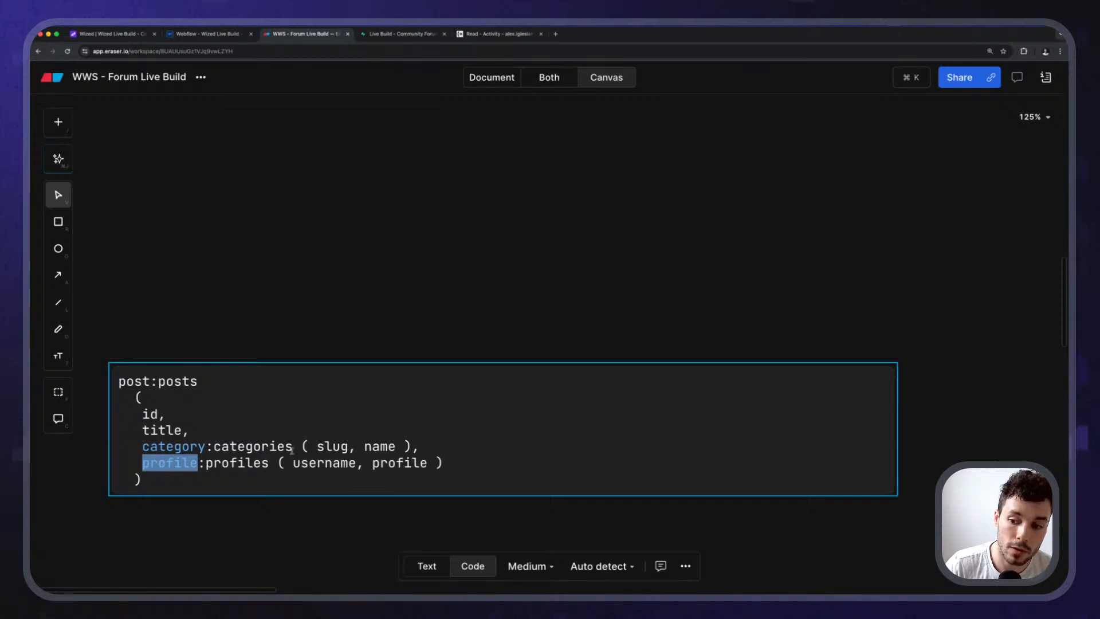
pyautogui.doubleClick(182, 447)
pyautogui.click(164, 446)
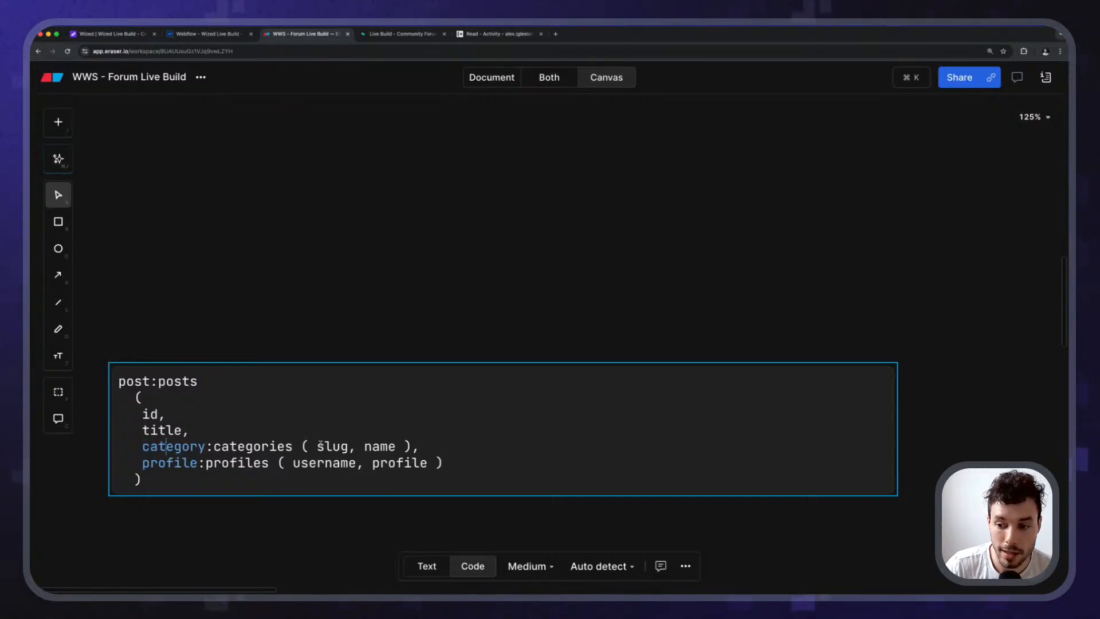
# Highlight the slug, username and profile picture columns, the whole query, and the categories column list.
pyautogui.doubleClick(323, 446)
pyautogui.click(396, 447)
pyautogui.doubleClick(175, 463)
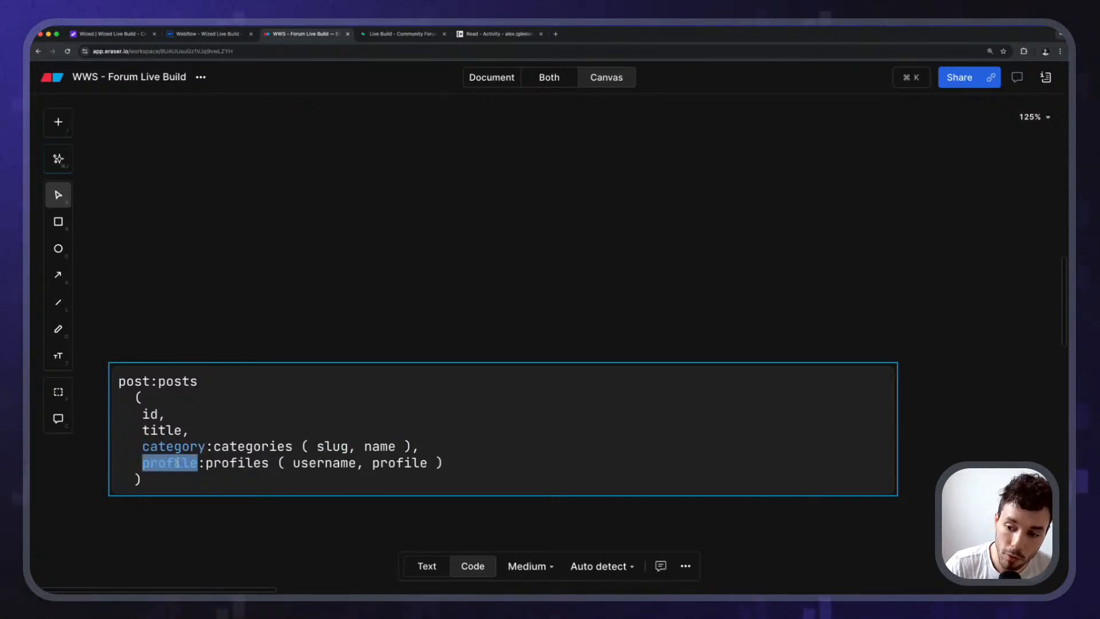
pyautogui.doubleClick(328, 463)
pyautogui.doubleClick(405, 464)
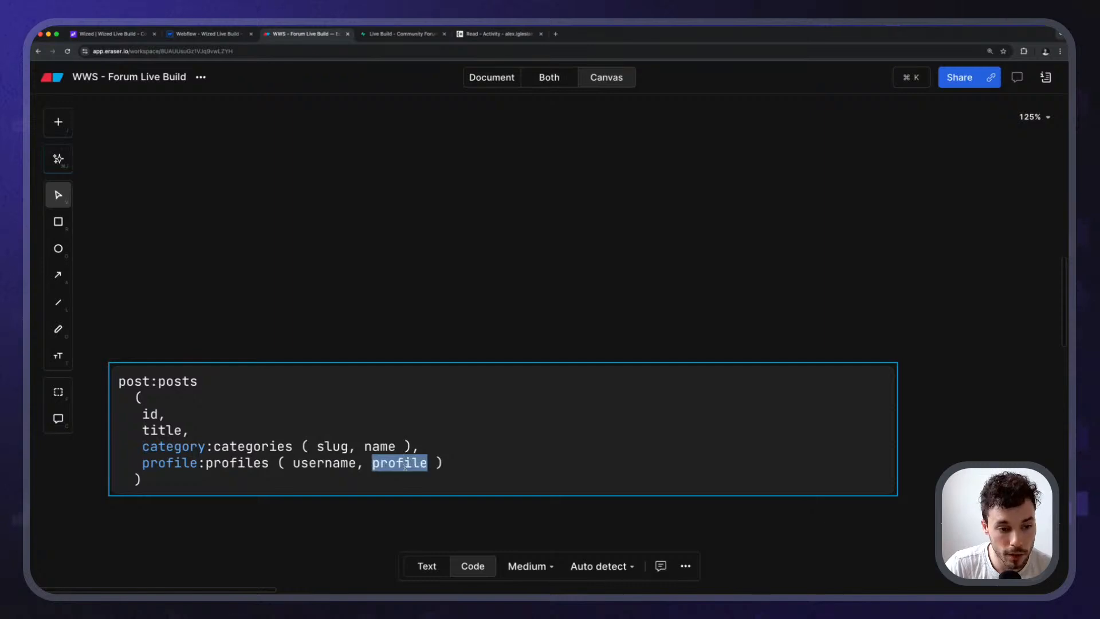
pyautogui.moveTo(179, 489); pyautogui.dragTo(116, 378)
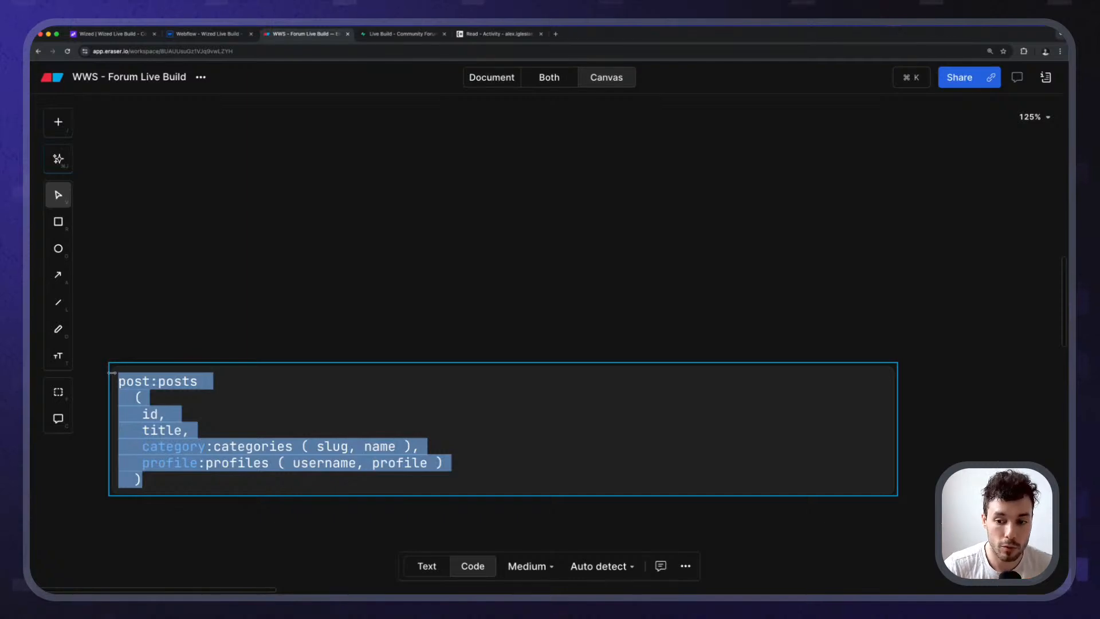
pyautogui.click(142, 416)
pyautogui.moveTo(294, 447); pyautogui.dragTo(400, 446)
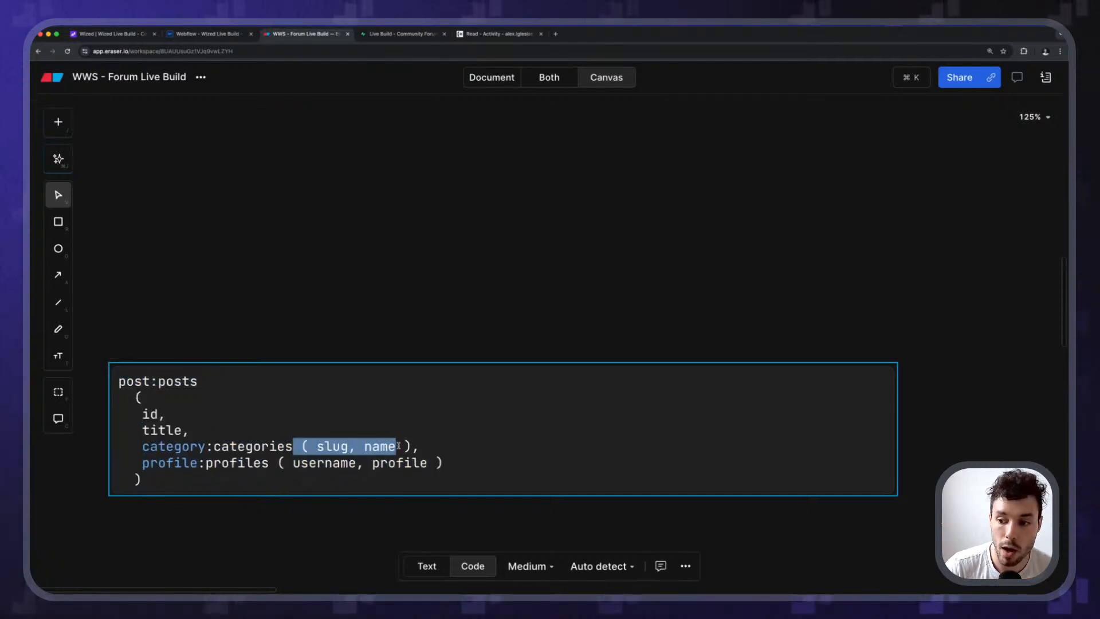
pyautogui.click(396, 446)
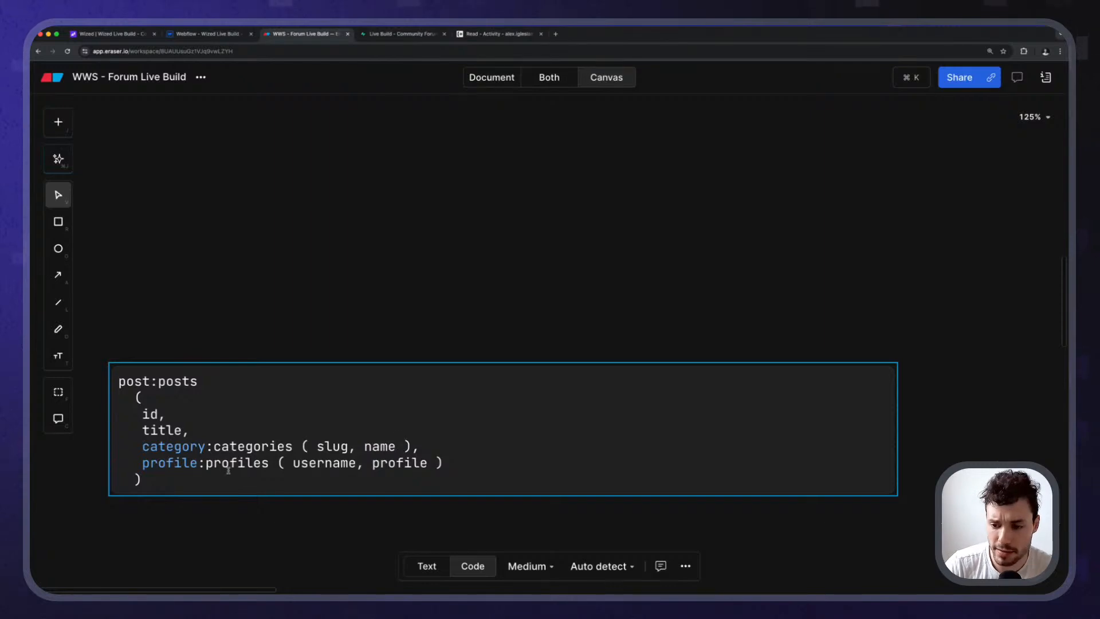
# Join the nested post:posts query back into a single line by deleting the line breaks and spaces.
pyautogui.click(221, 381)
pyautogui.press('Delete')
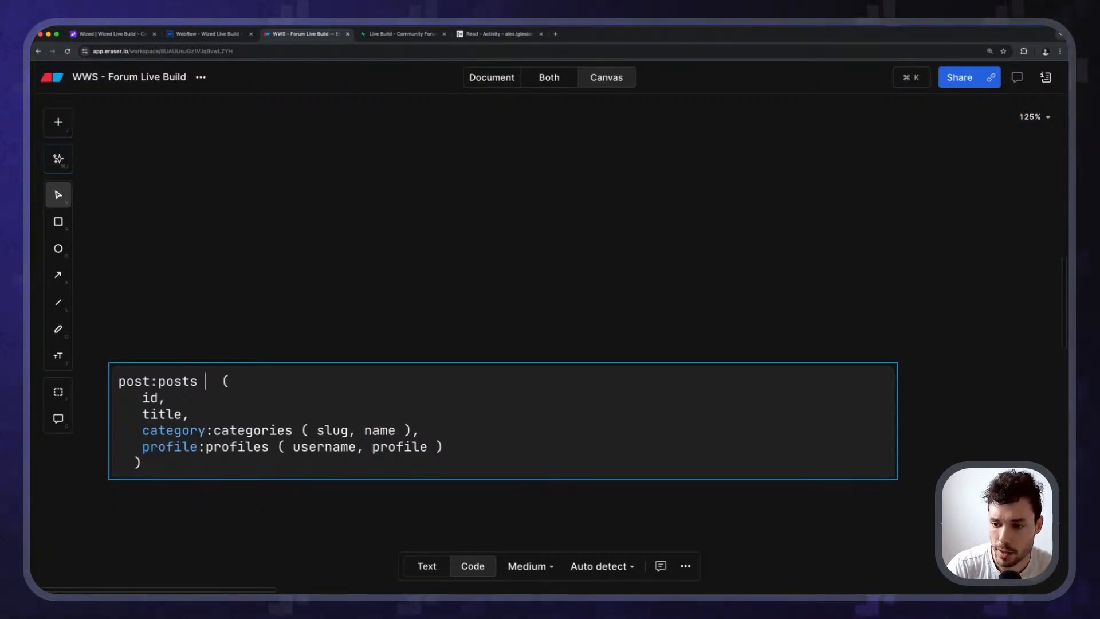
pyautogui.press('Delete')
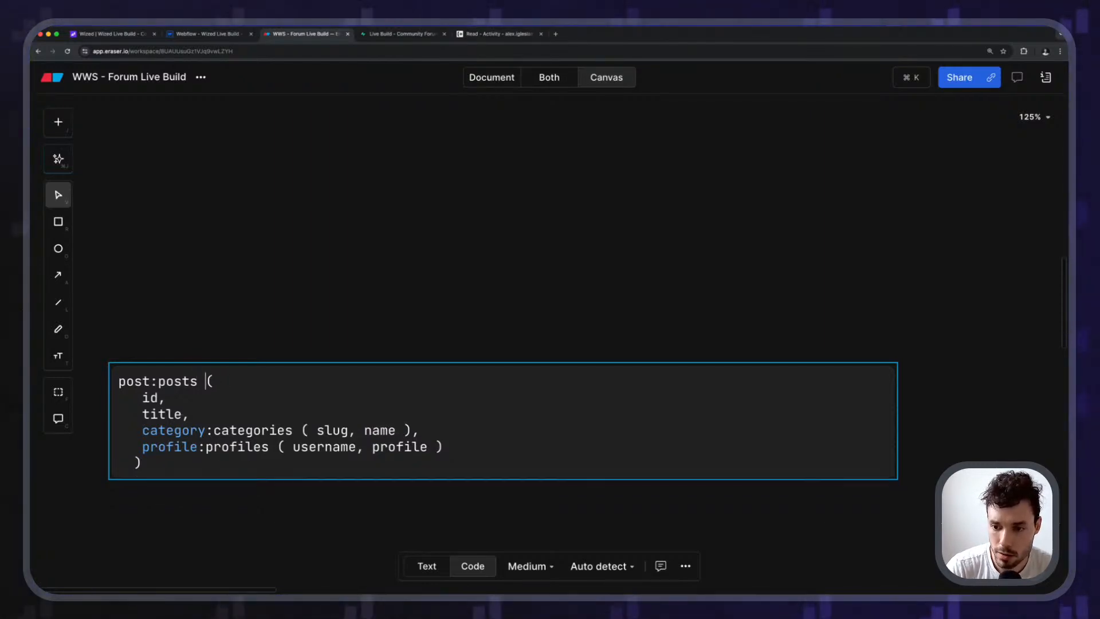
pyautogui.press('Right')
pyautogui.press('Delete')
pyautogui.press('Delete')
pyautogui.press('Delete')
pyautogui.press('Delete')
pyautogui.press('Delete')
pyautogui.press('Delete')
pyautogui.press('Delete')
pyautogui.press('Delete')
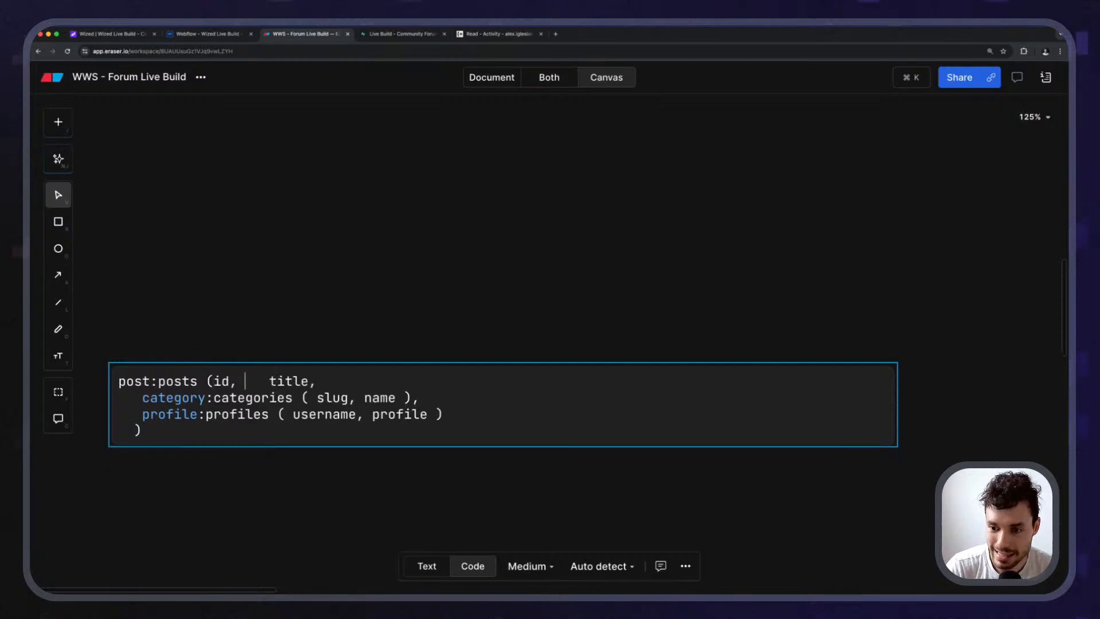
pyautogui.press('End')
pyautogui.press('Delete')
pyautogui.press('Delete')
pyautogui.press('Delete')
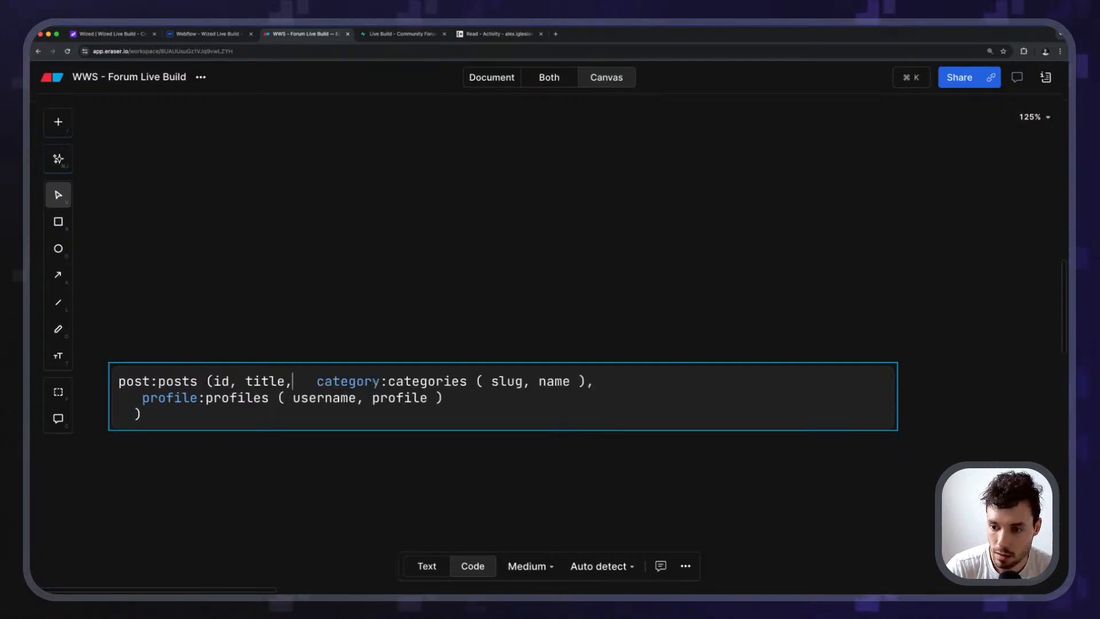
pyautogui.press('End')
pyautogui.press('Delete')
pyautogui.press('Delete')
pyautogui.press('Delete')
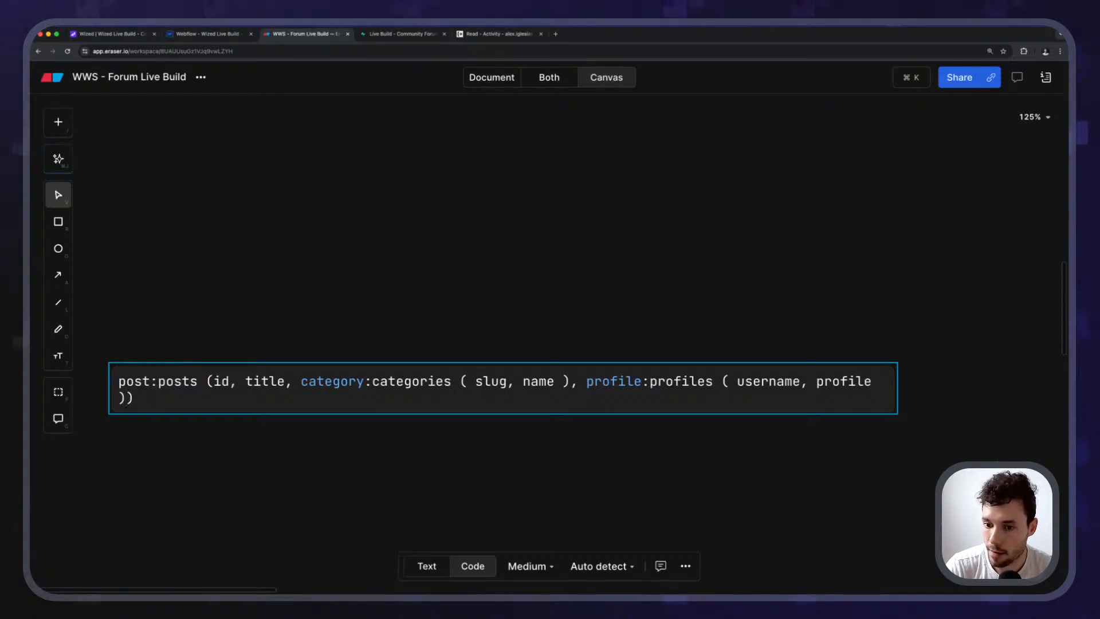
pyautogui.press('Escape')
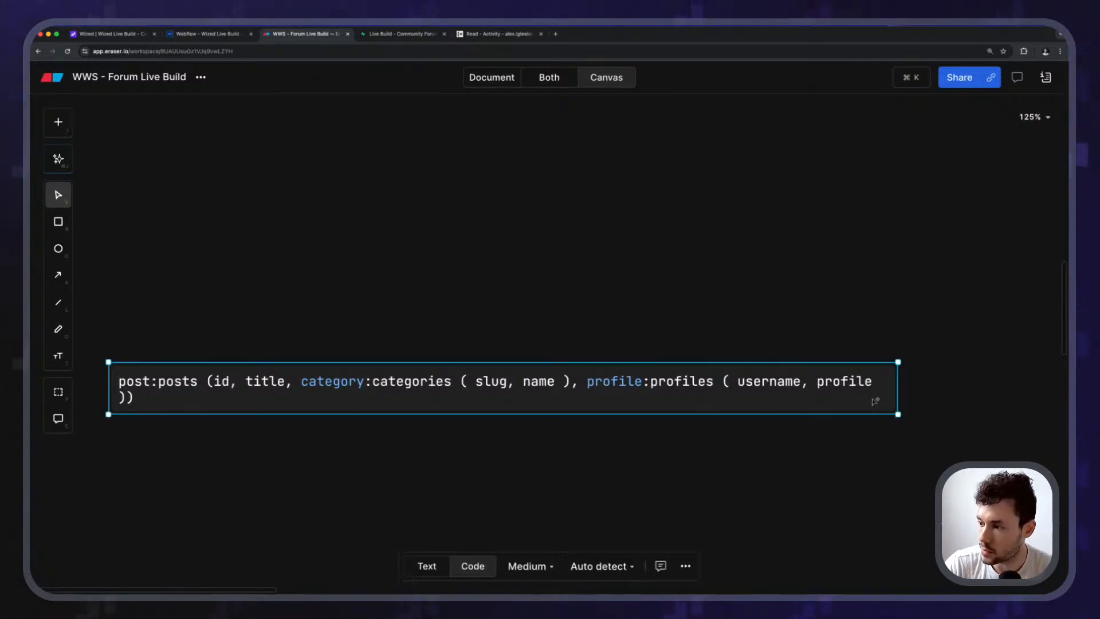
# Widen the code block to fit the line, copy the whole query, and return to Wized.
pyautogui.moveTo(899, 386); pyautogui.dragTo(972, 381)
pyautogui.doubleClick(882, 381)
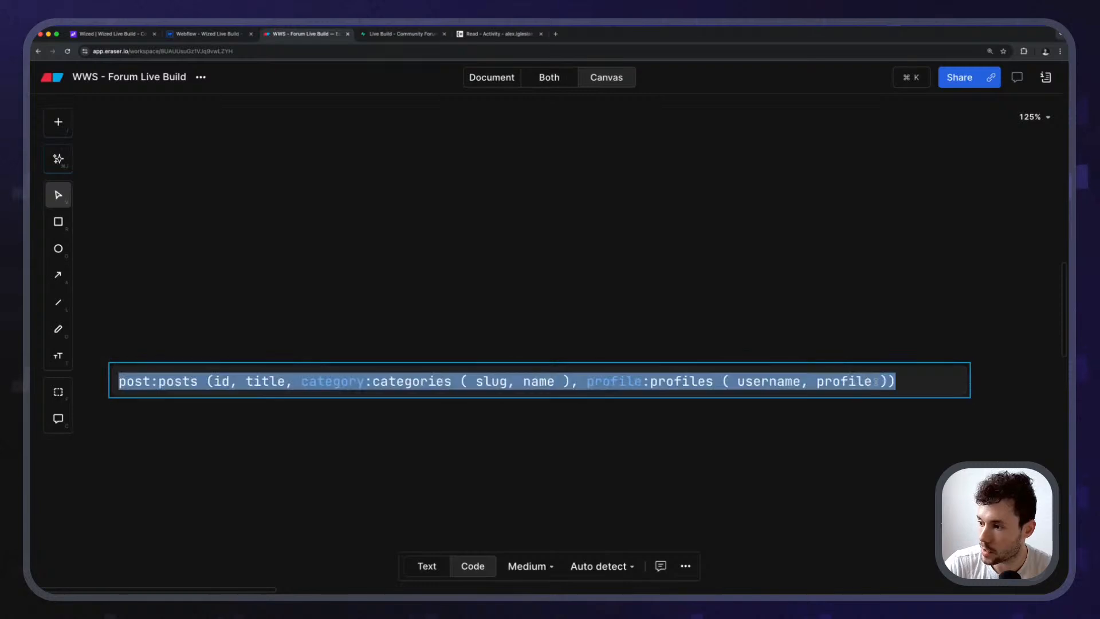
pyautogui.click(881, 381)
pyautogui.press('super+a')
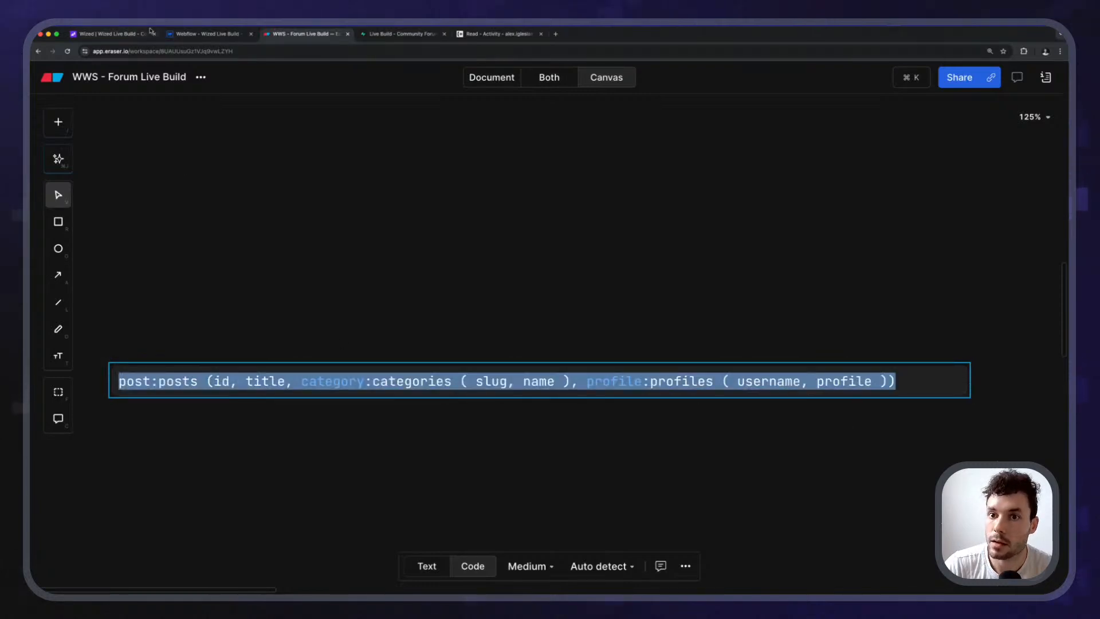
pyautogui.click(150, 32)
# Paste the one-line post:posts query into get_liked_posts' second column and strip the code fences.
pyautogui.press('super+v')
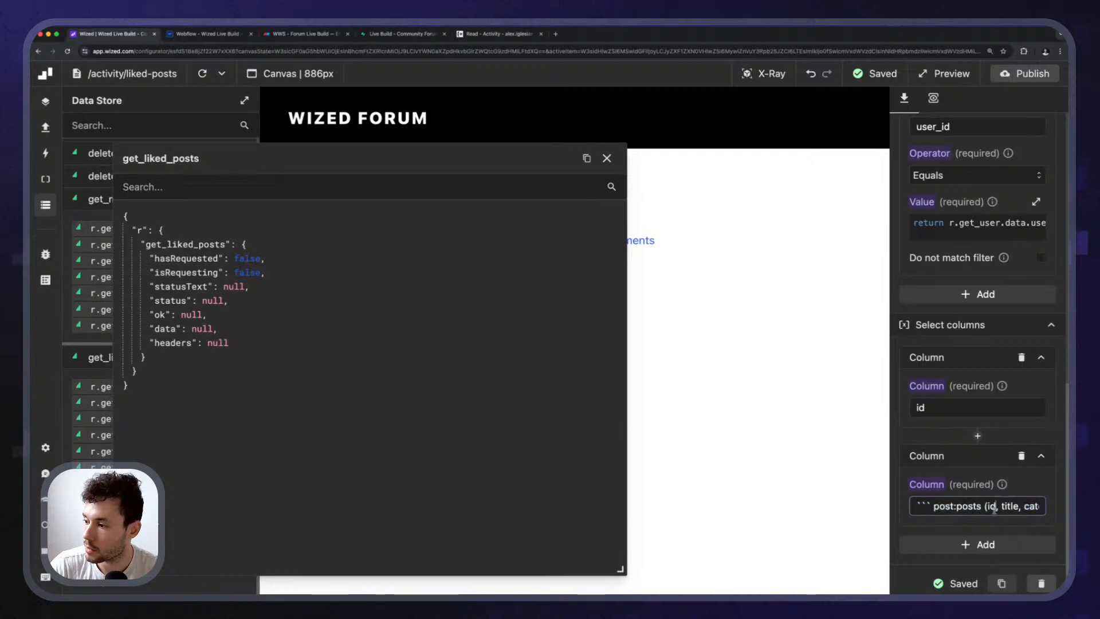
pyautogui.hscroll(5, 994, 508)
pyautogui.press('BackSpace')
pyautogui.press('BackSpace')
pyautogui.press('BackSpace')
pyautogui.press('BackSpace')
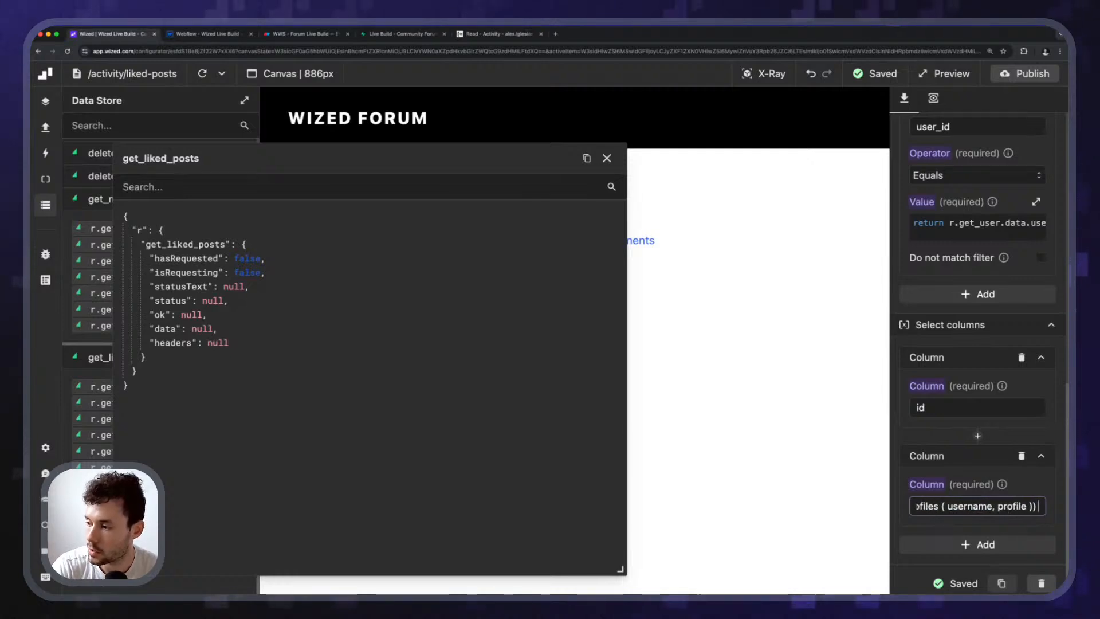
pyautogui.press('super+Left')
pyautogui.press('Delete')
pyautogui.press('Delete')
pyautogui.press('Delete')
pyautogui.press('Delete')
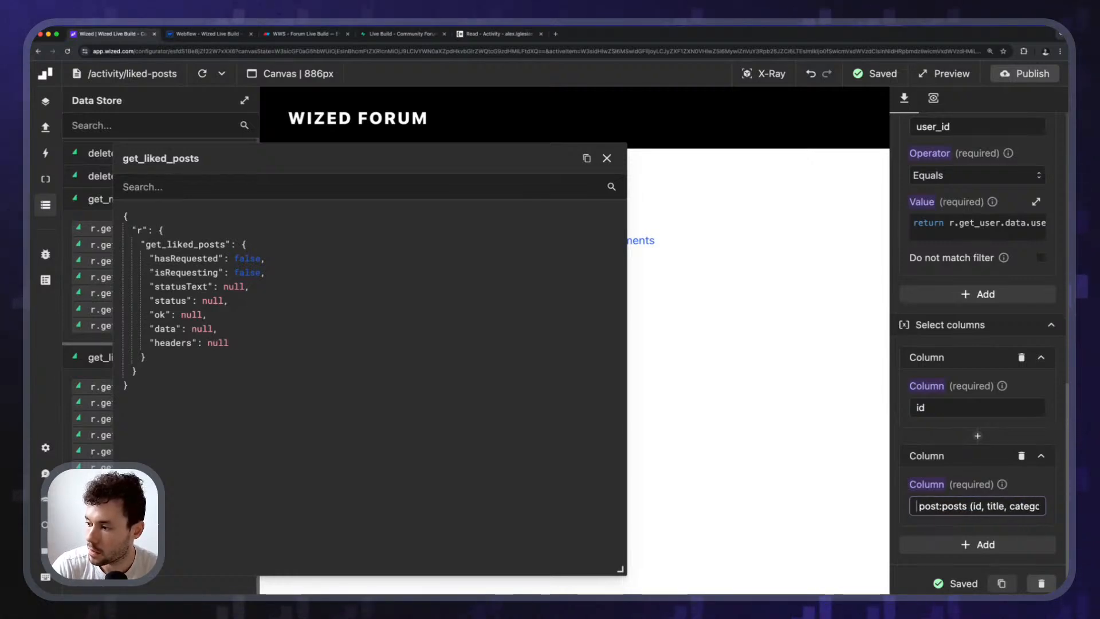
pyautogui.click(1023, 375)
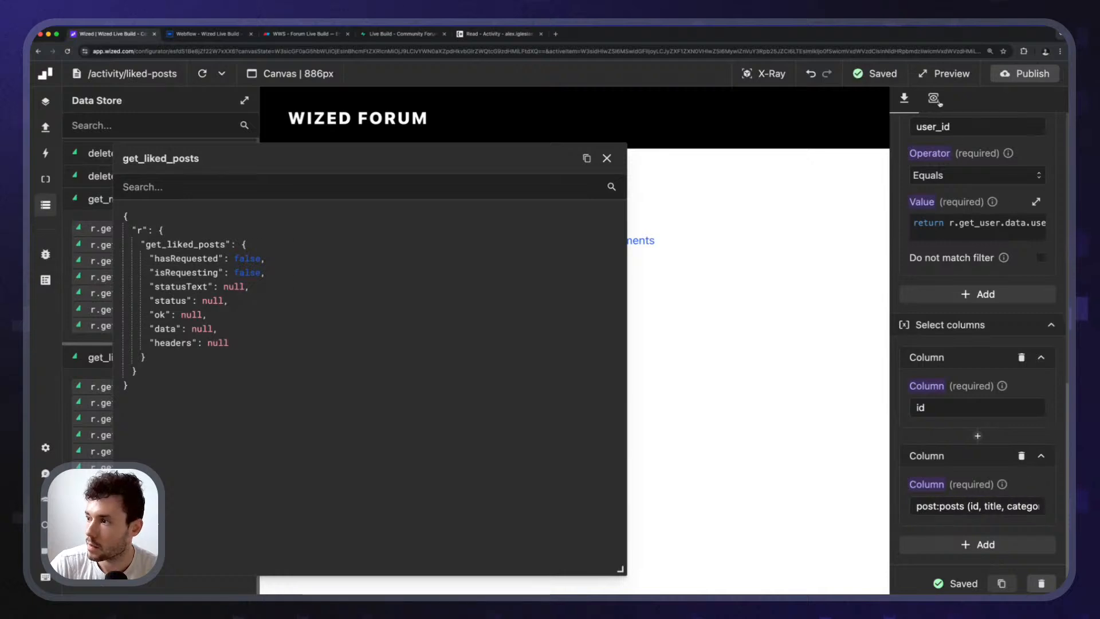
# Preview the get_liked_posts response, then remove the separate id column from the request.
pyautogui.click(934, 99)
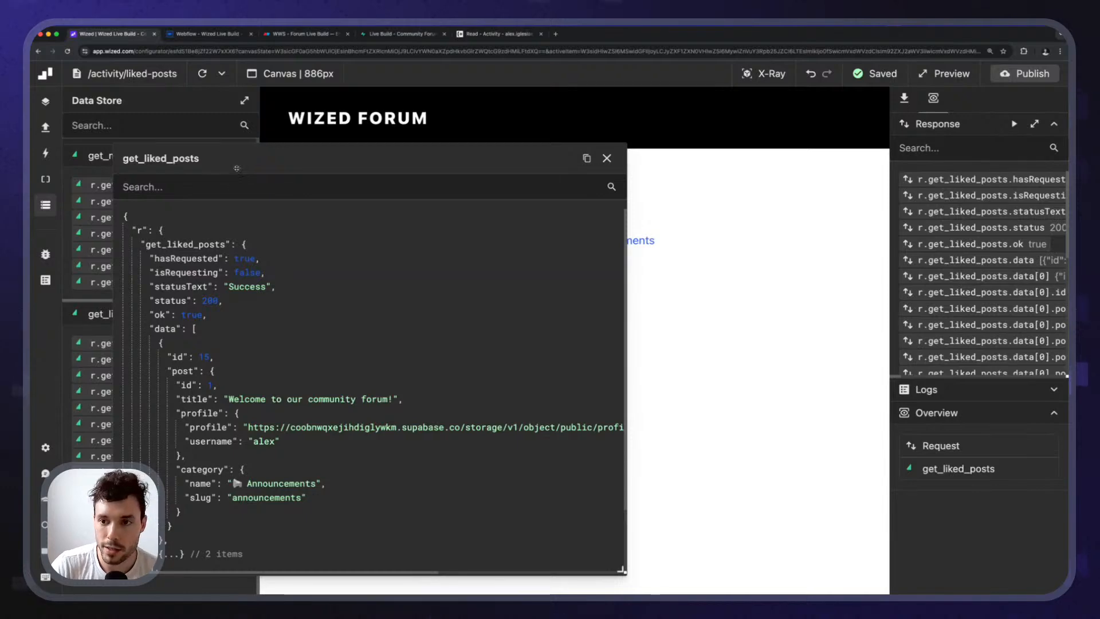
pyautogui.moveTo(236, 168); pyautogui.dragTo(278, 118)
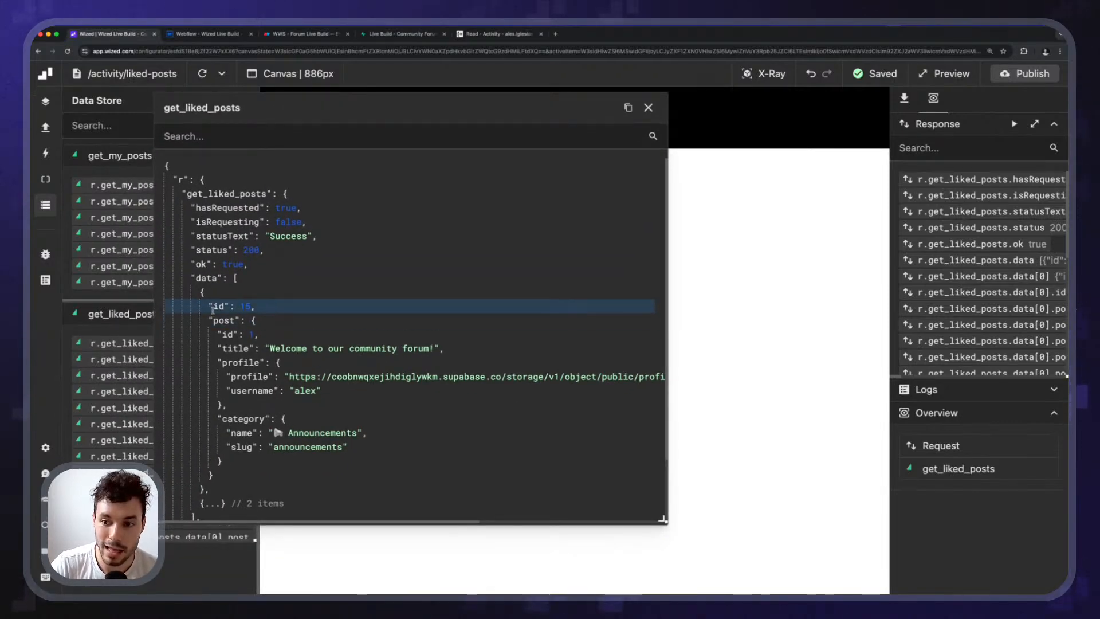
pyautogui.click(904, 98)
pyautogui.scroll(-10, 959, 471)
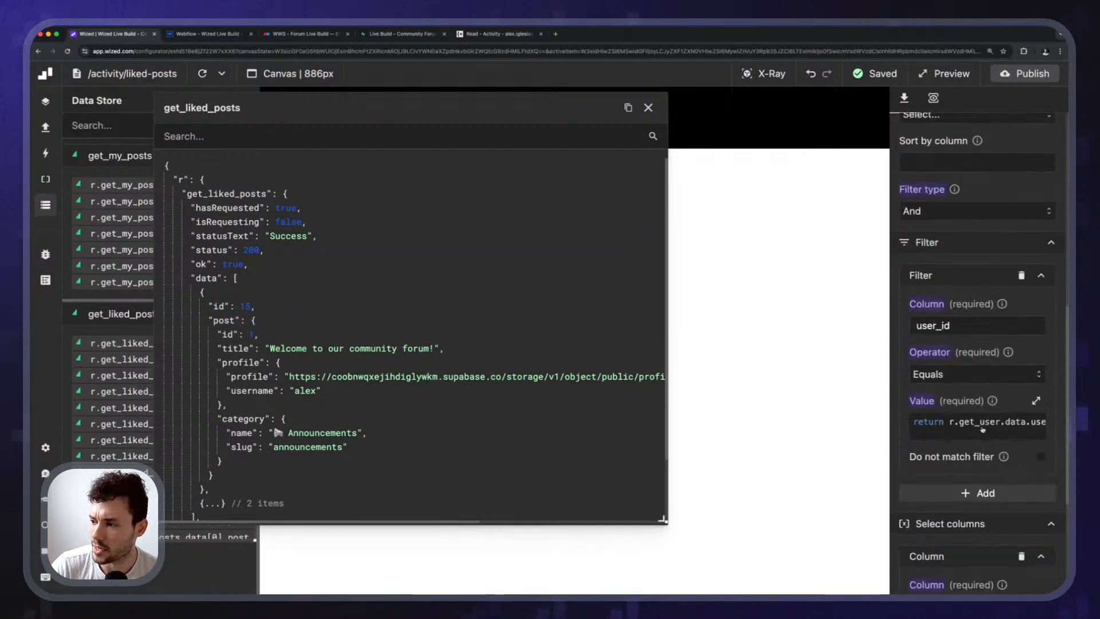
pyautogui.click(1021, 451)
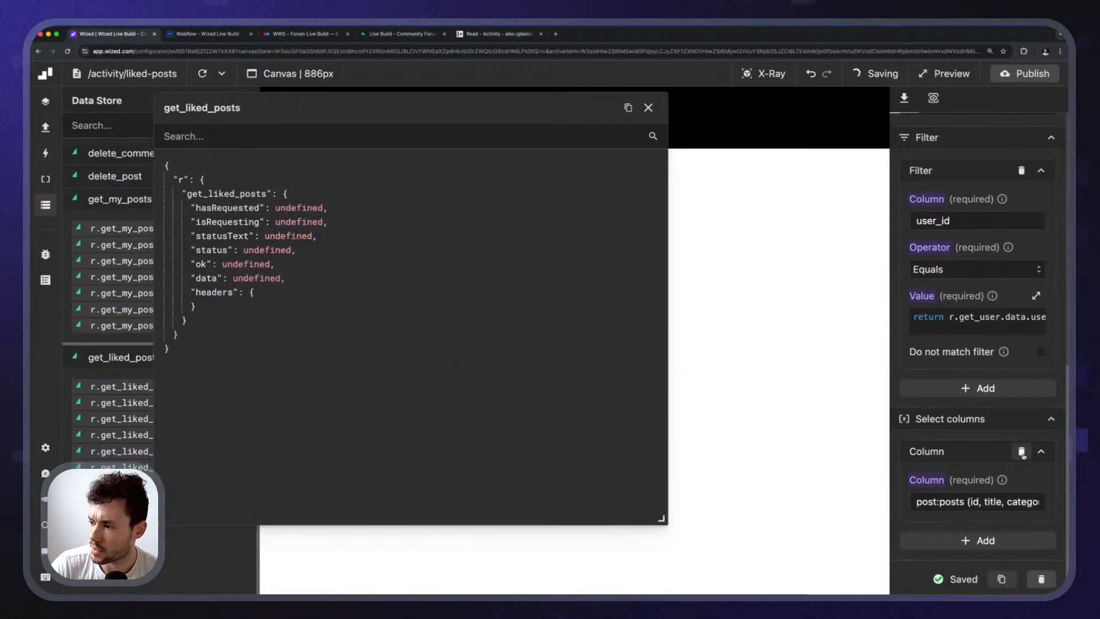
# Inspect the liked post's title, author profile image, category and wrapping post key, then close the response.
pyautogui.click(933, 98)
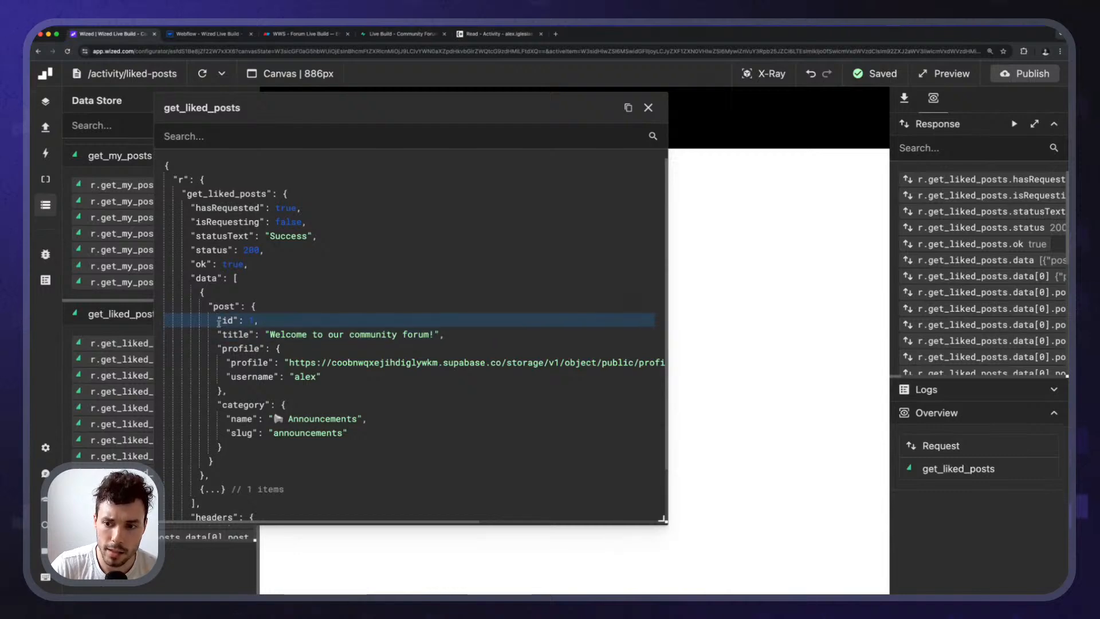
pyautogui.moveTo(221, 334); pyautogui.dragTo(280, 334)
pyautogui.moveTo(227, 363); pyautogui.dragTo(321, 364)
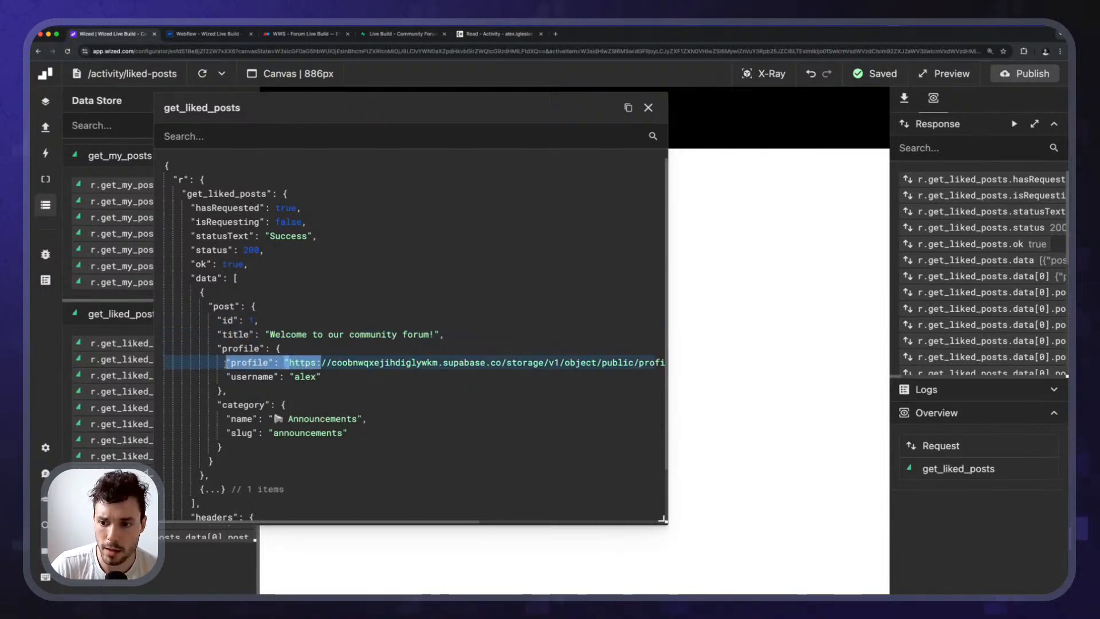
pyautogui.click(223, 377)
pyautogui.moveTo(218, 403); pyautogui.dragTo(223, 447)
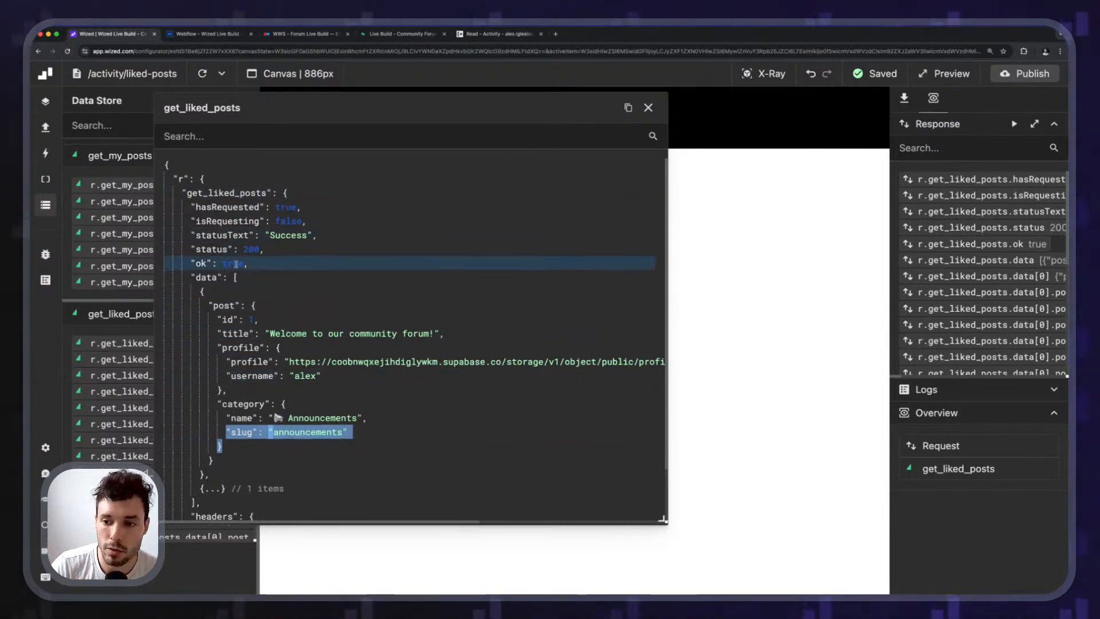
pyautogui.scroll(-1, 206, 275)
pyautogui.moveTo(201, 282); pyautogui.dragTo(210, 464)
pyautogui.click(189, 283)
pyautogui.moveTo(208, 293); pyautogui.dragTo(237, 294)
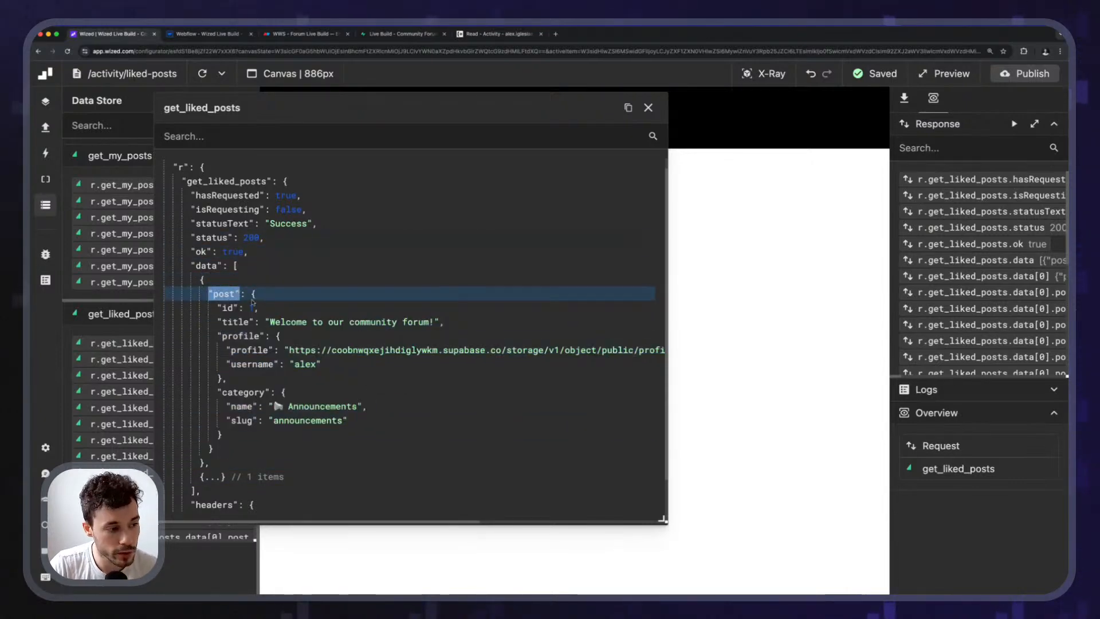
pyautogui.click(648, 108)
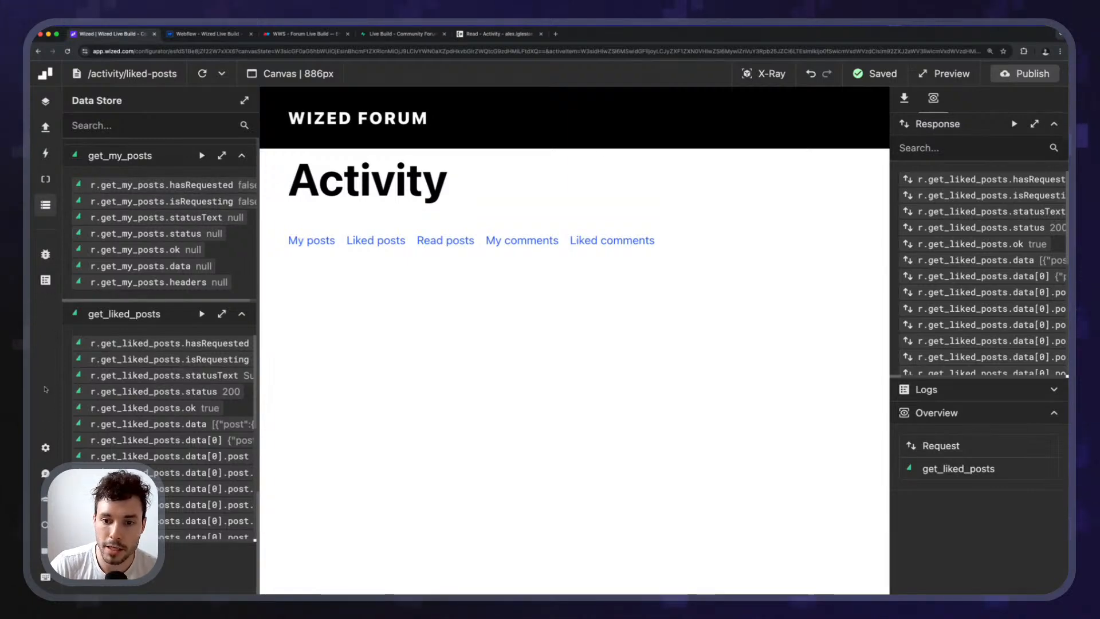
# Append || r.get_liked_posts.data to the posts_data initial value and run it.
pyautogui.scroll(10, 105, 252)
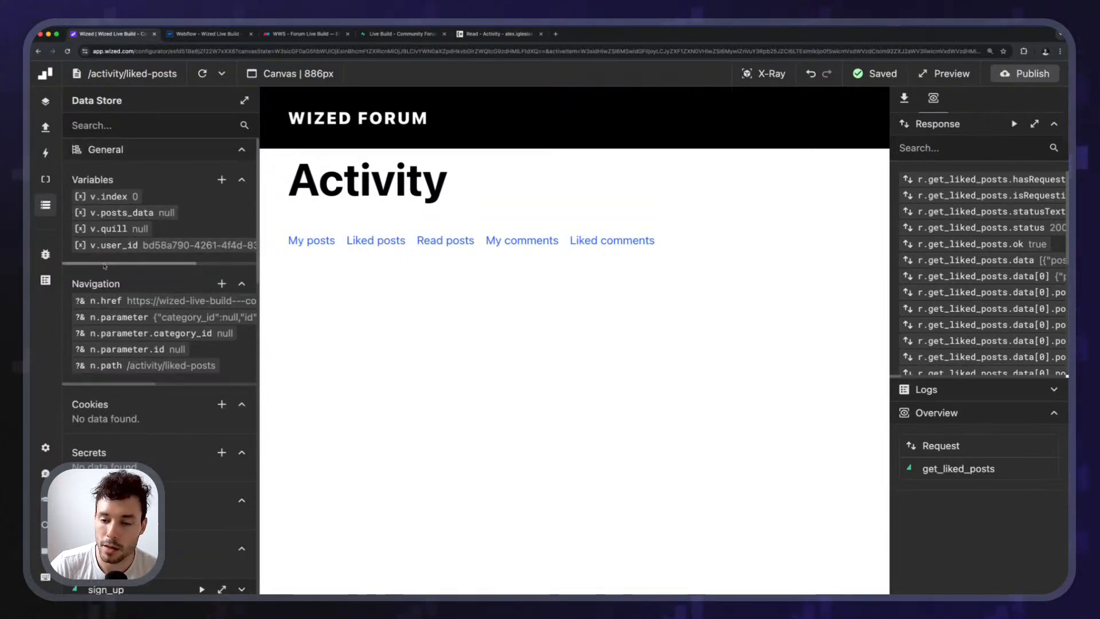
pyautogui.click(117, 213)
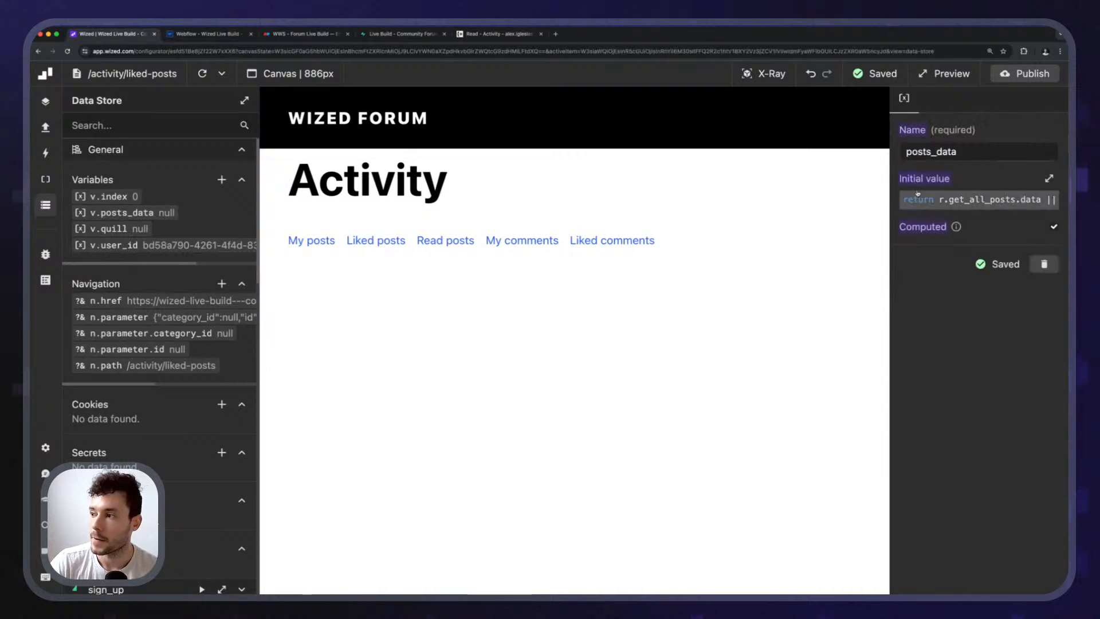
pyautogui.click(917, 198)
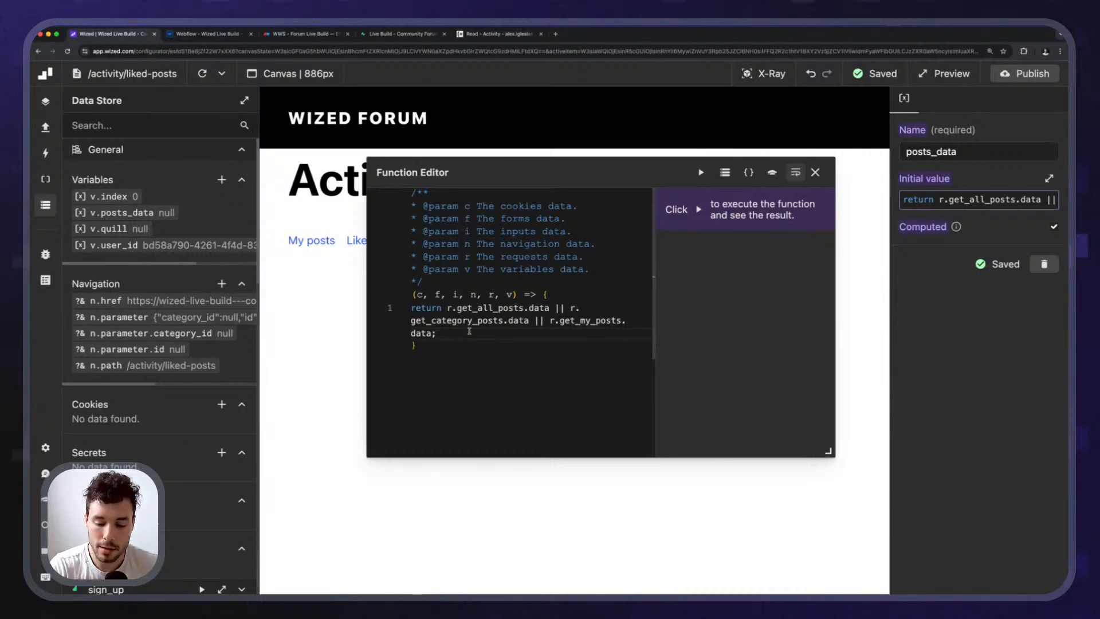
pyautogui.press('BackSpace')
pyautogui.write('|| ')
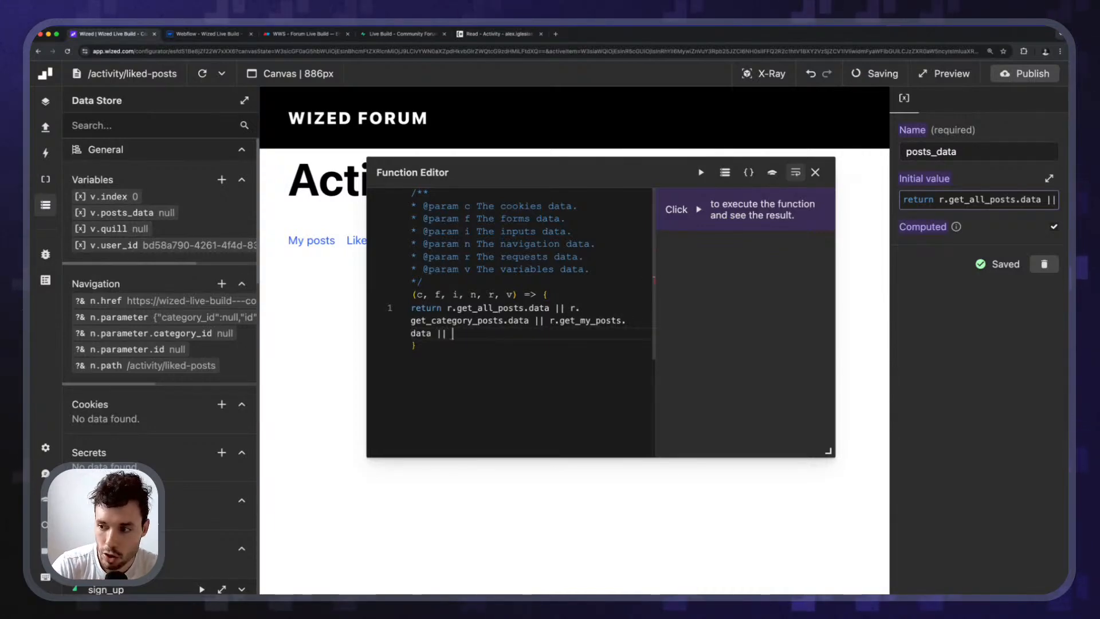
pyautogui.write('r.ge')
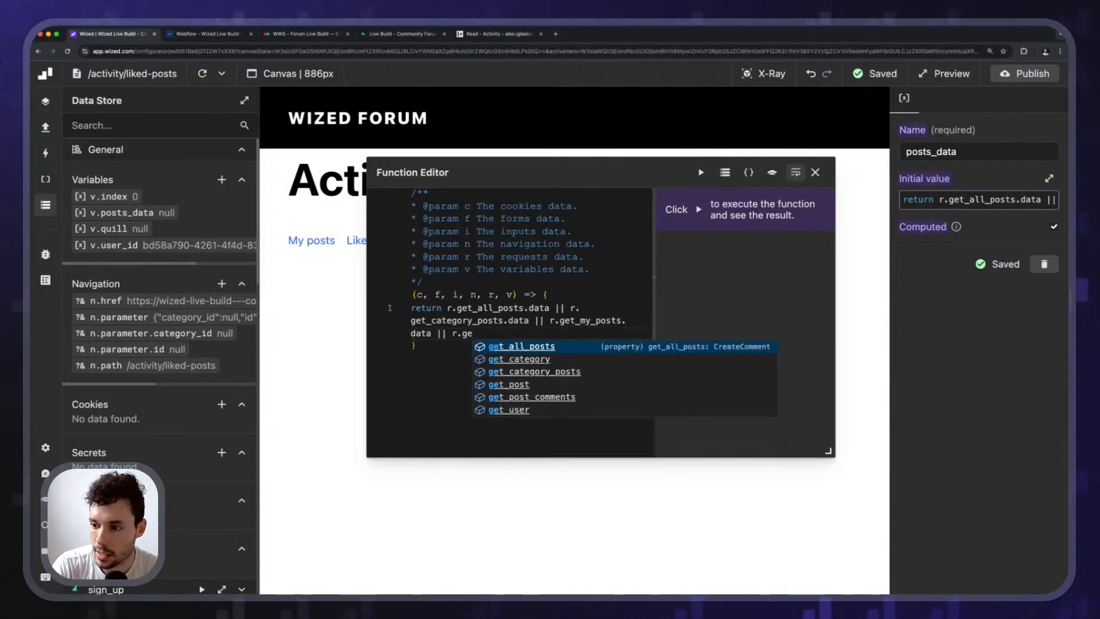
pyautogui.write('t_lik')
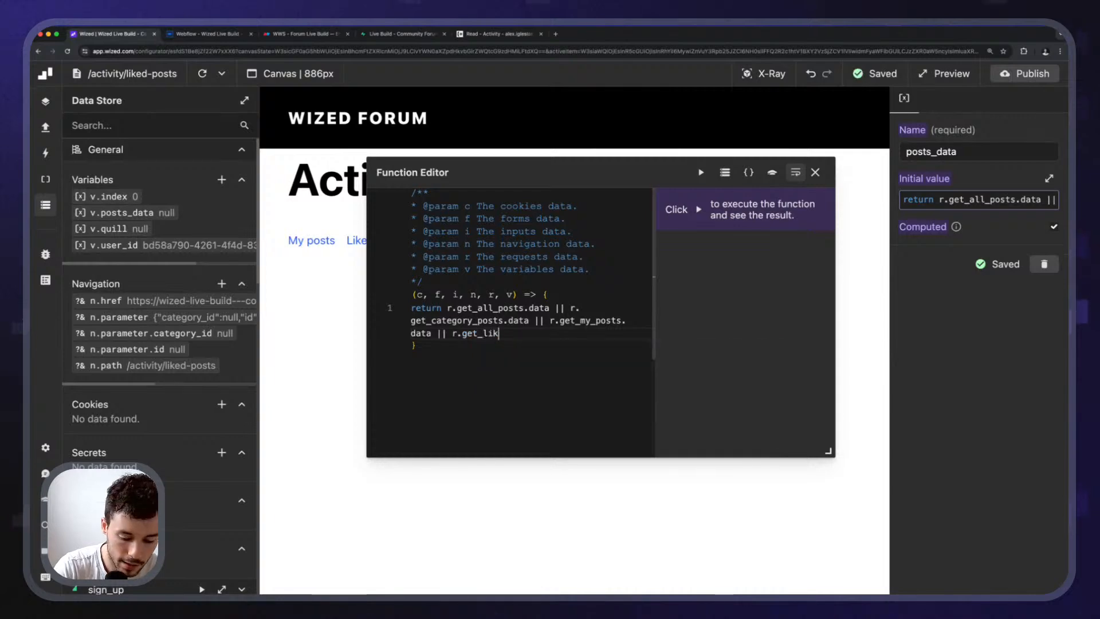
pyautogui.write('ed_posts')
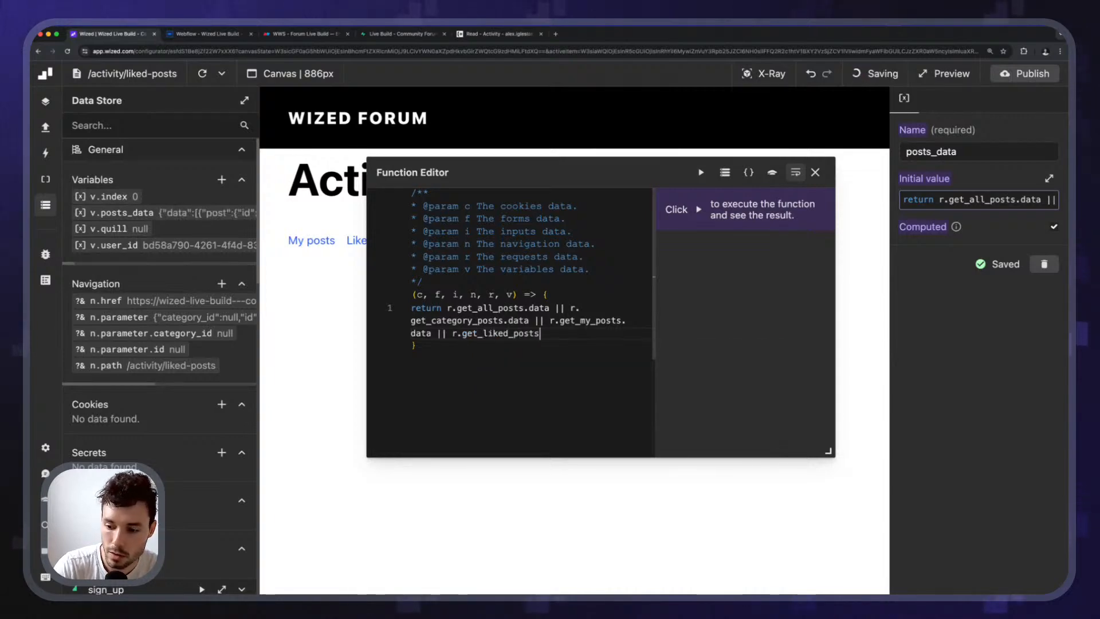
pyautogui.write('.data;')
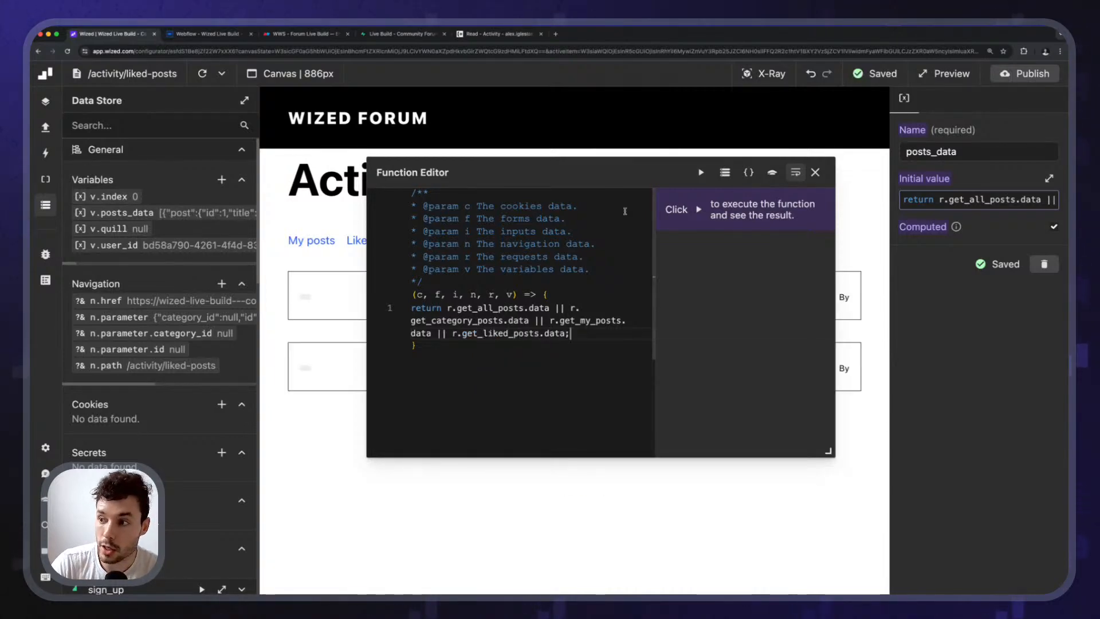
pyautogui.click(701, 172)
pyautogui.moveTo(630, 172); pyautogui.dragTo(477, 148)
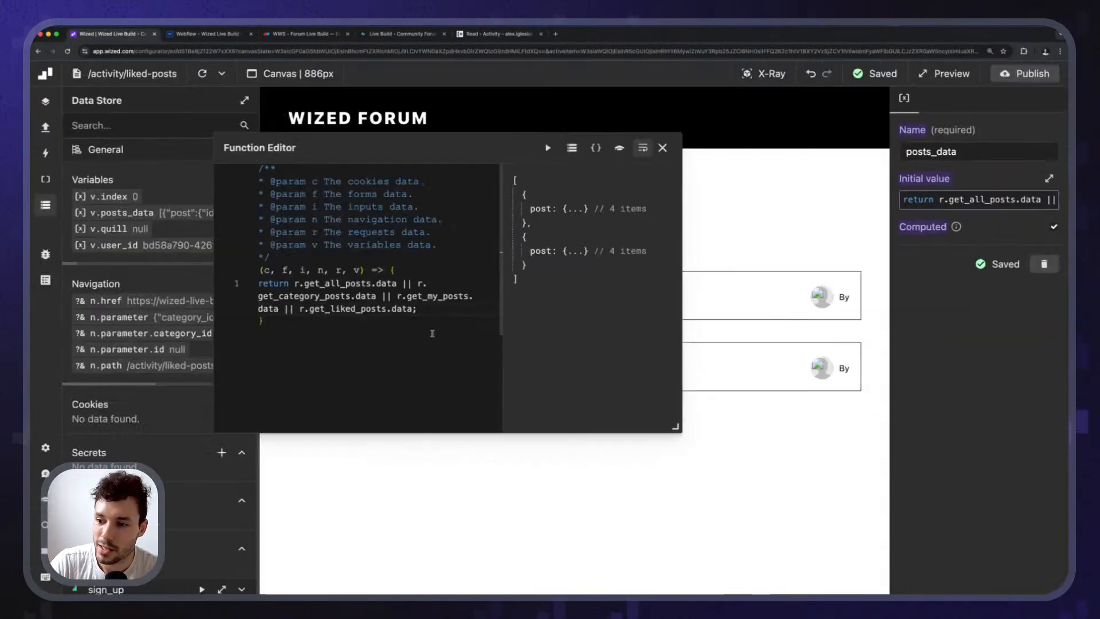
# Map the liked posts with .map(({post}) => post), run it, and format the code.
pyautogui.click(432, 312)
pyautogui.press('BackSpace')
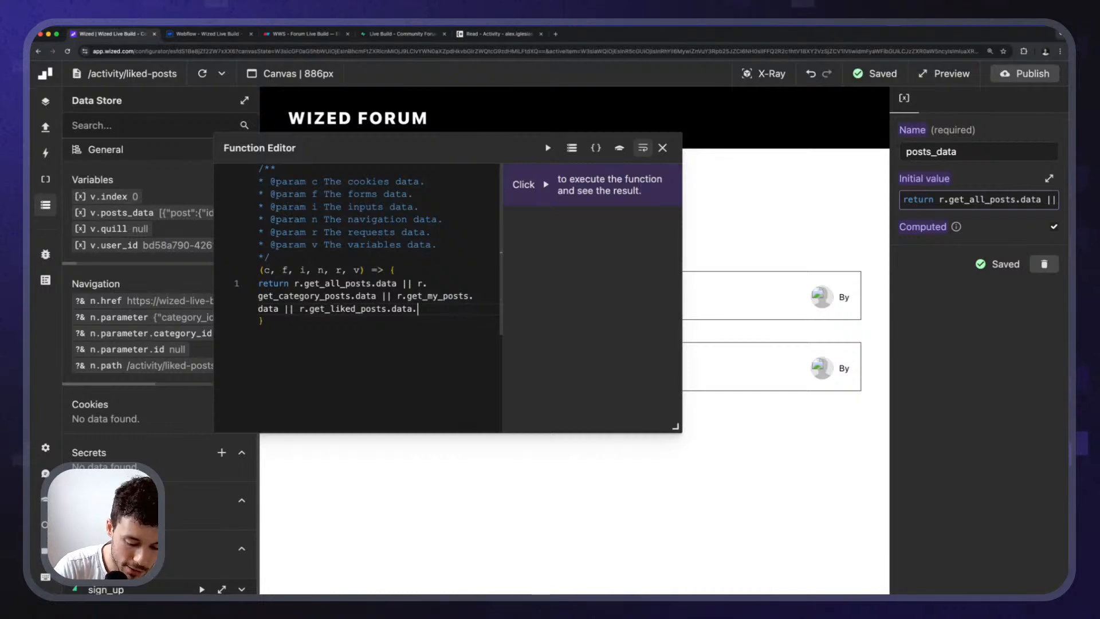
pyautogui.write('.map(() =')
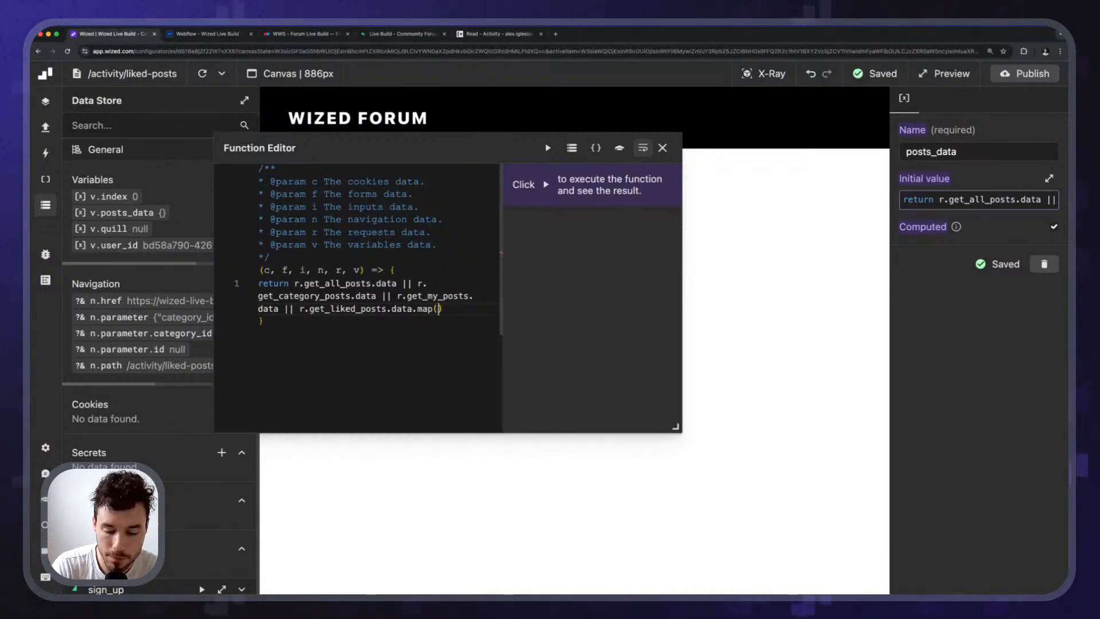
pyautogui.write('>')
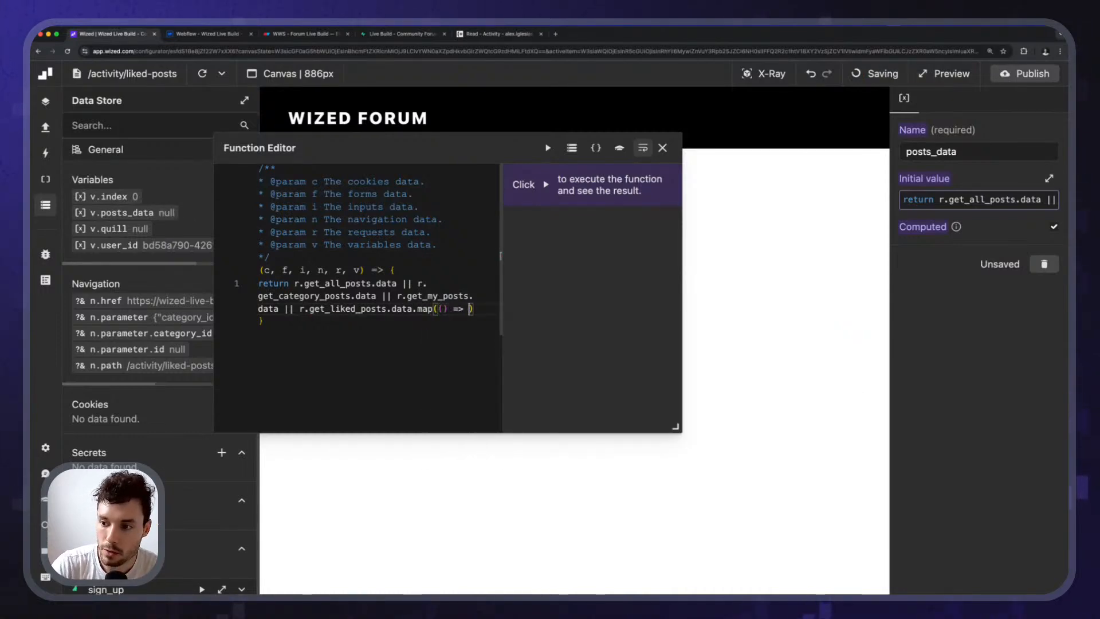
pyautogui.press('Left')
pyautogui.press('Left')
pyautogui.press('Left')
pyautogui.press('Left')
pyautogui.write('{post')
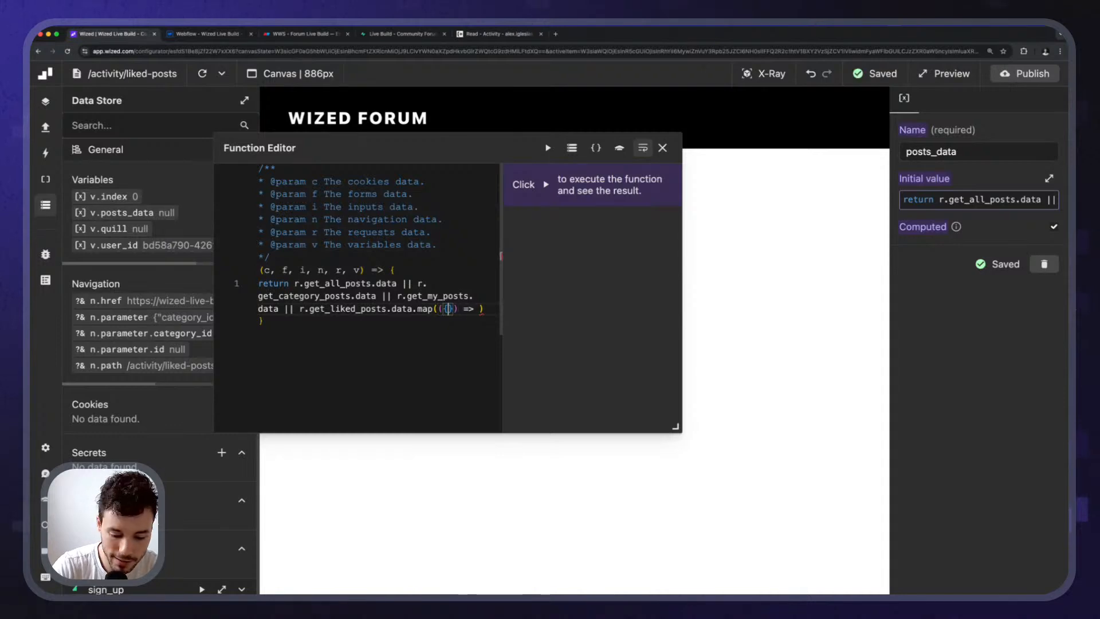
pyautogui.press('Right')
pyautogui.press('Right')
pyautogui.press('Right')
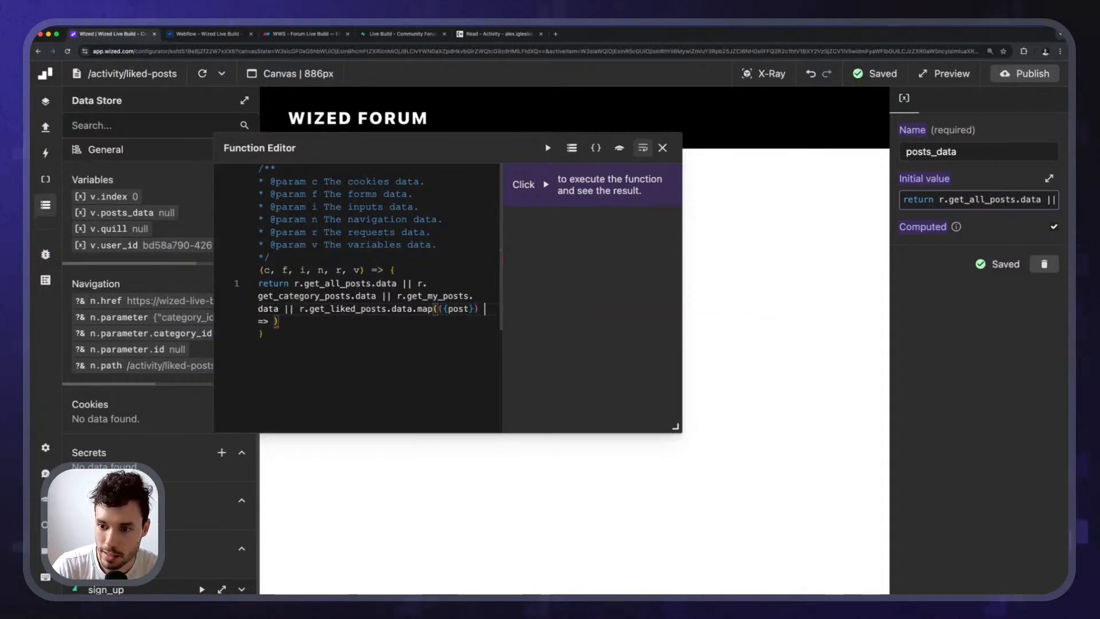
pyautogui.write('post')
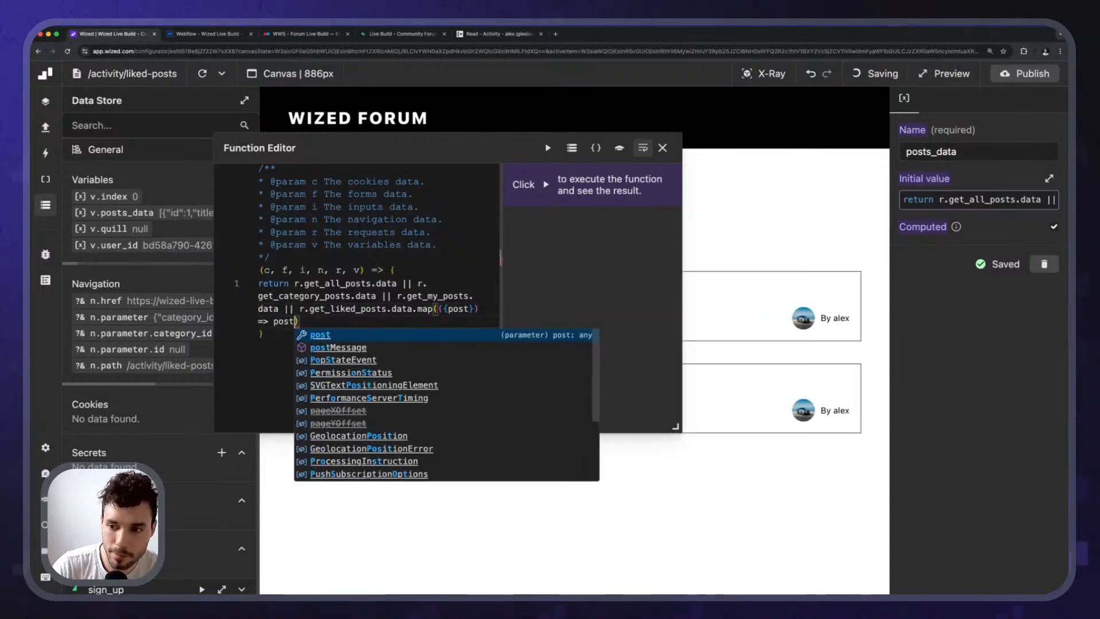
pyautogui.click(548, 149)
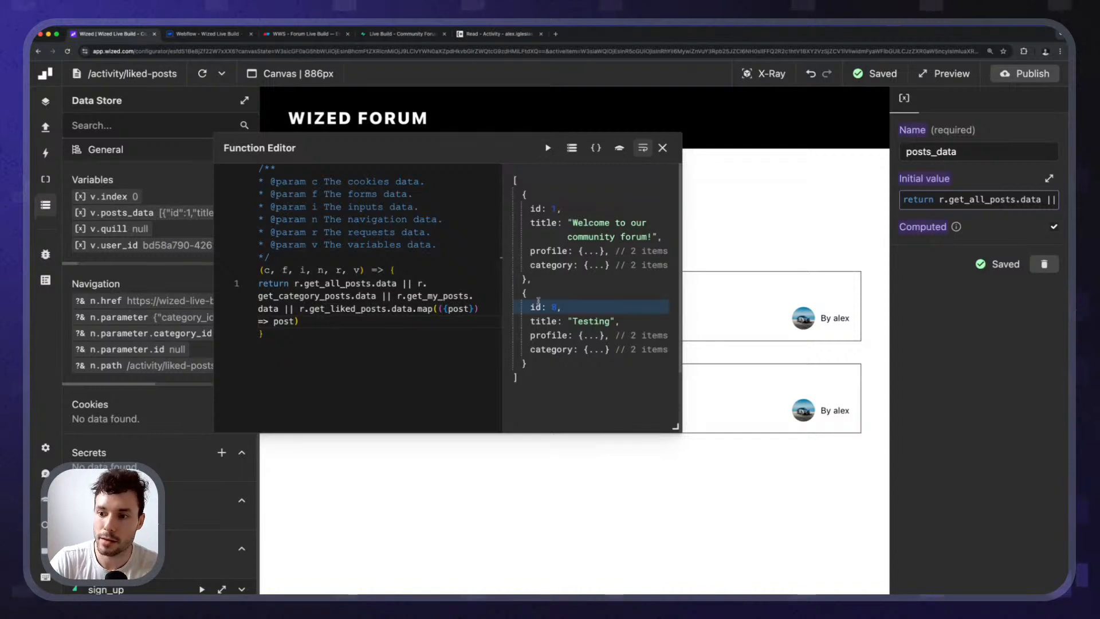
pyautogui.click(596, 148)
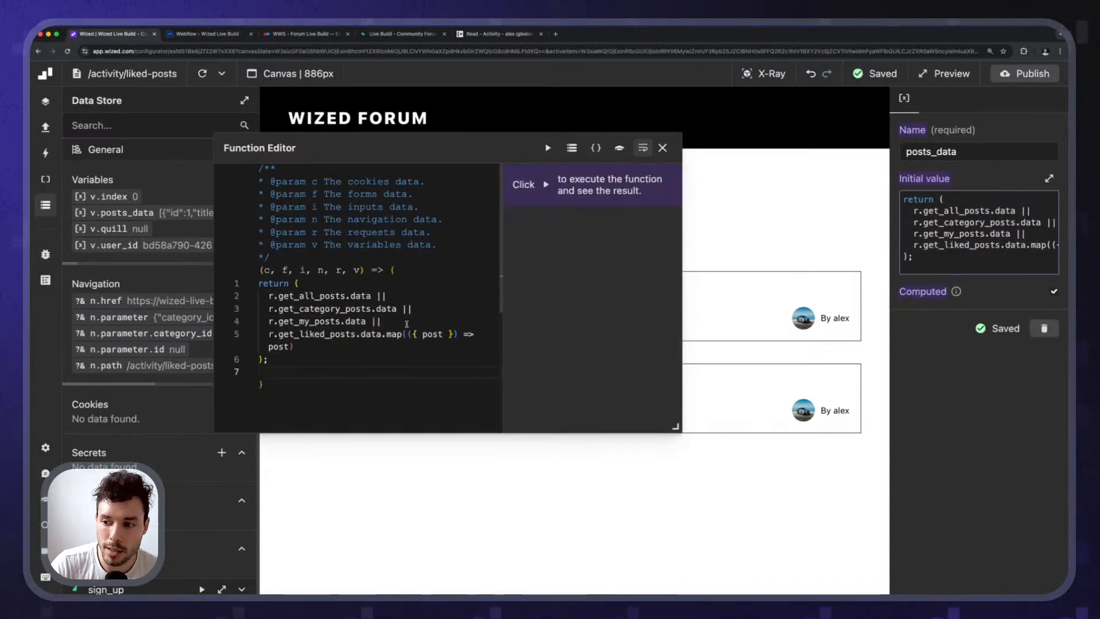
# Rerun the function to confirm it returns two unwrapped posts, then close the editor.
pyautogui.moveTo(412, 334); pyautogui.dragTo(454, 334)
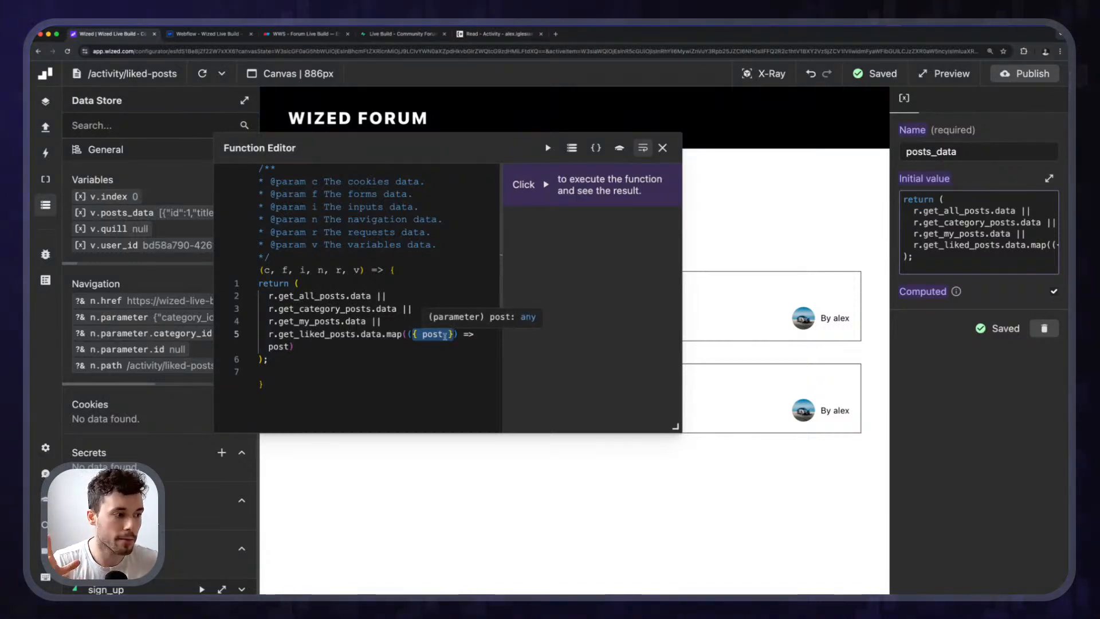
pyautogui.click(362, 344)
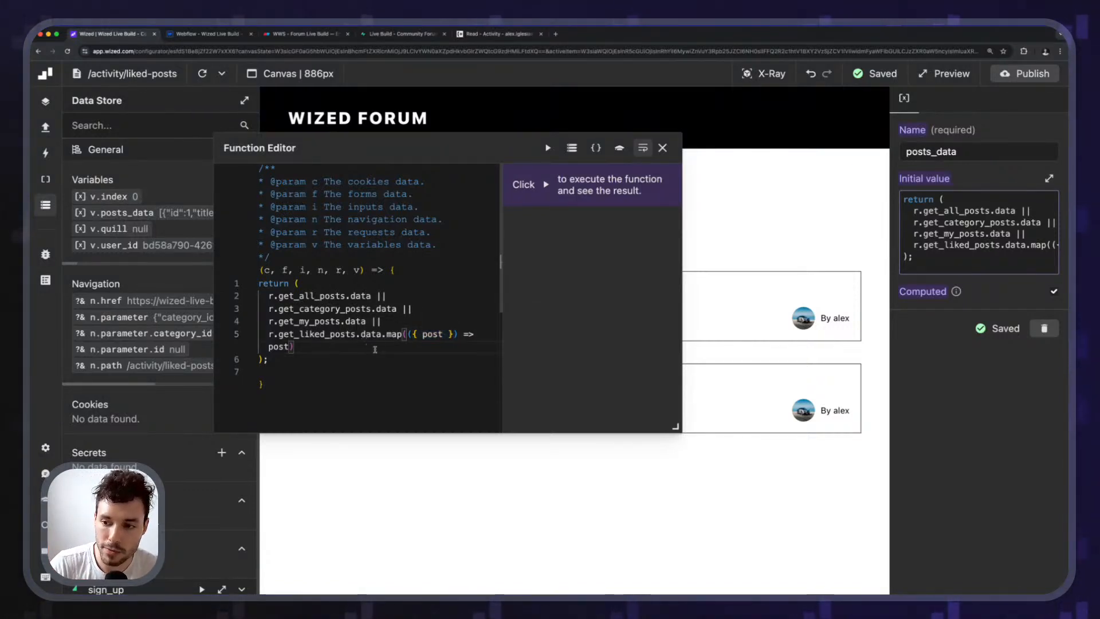
pyautogui.moveTo(361, 344); pyautogui.dragTo(231, 331)
pyautogui.click(359, 360)
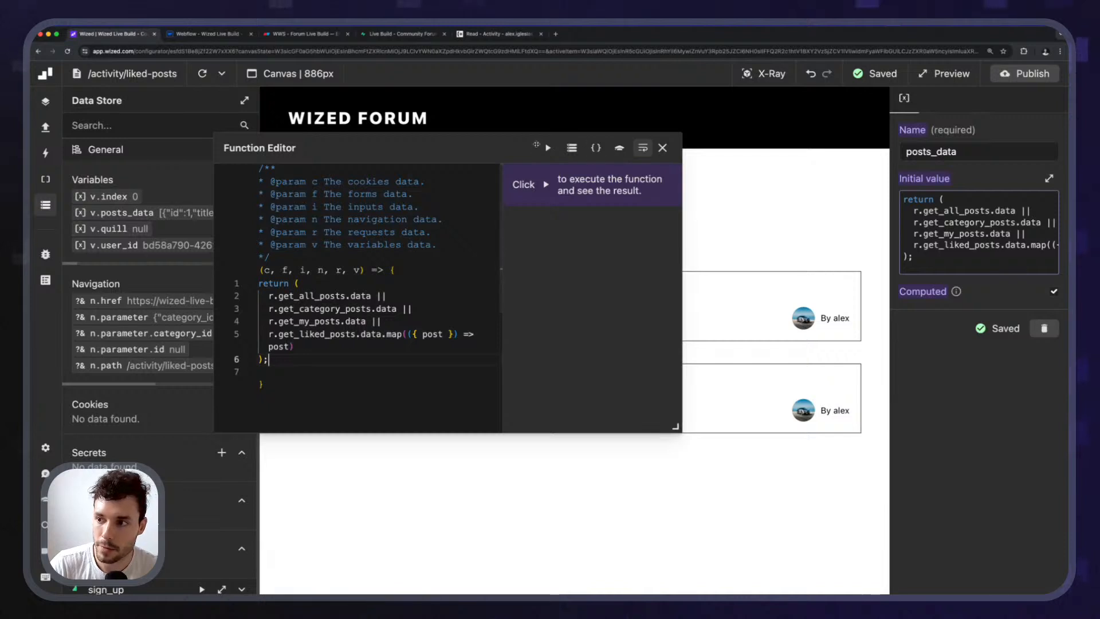
pyautogui.click(547, 149)
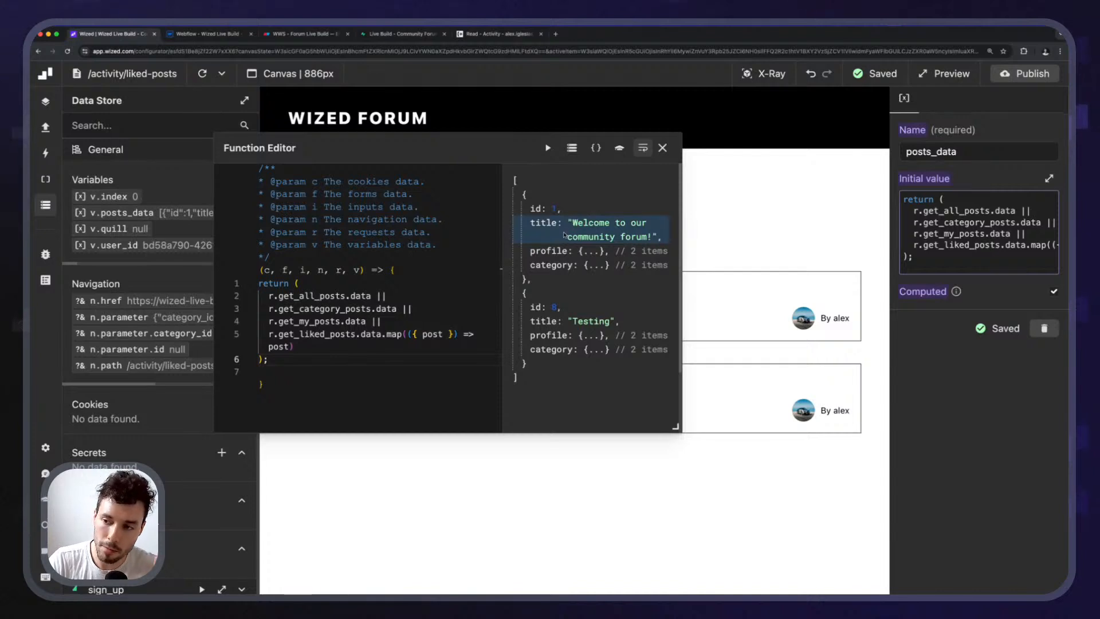
pyautogui.moveTo(523, 195); pyautogui.dragTo(546, 376)
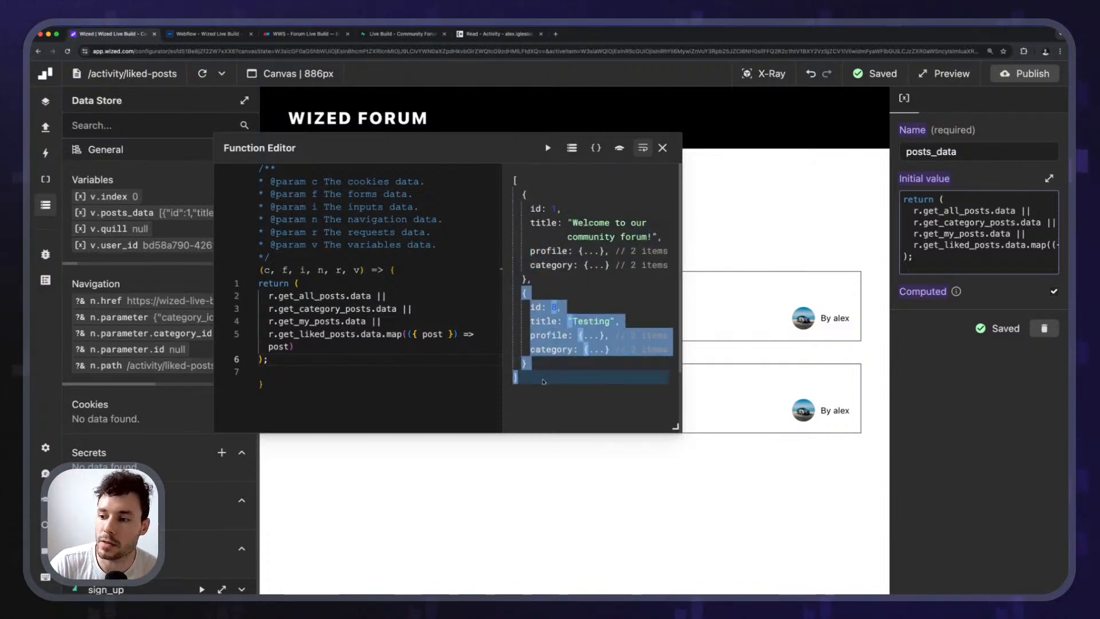
pyautogui.click(587, 336)
pyautogui.click(663, 148)
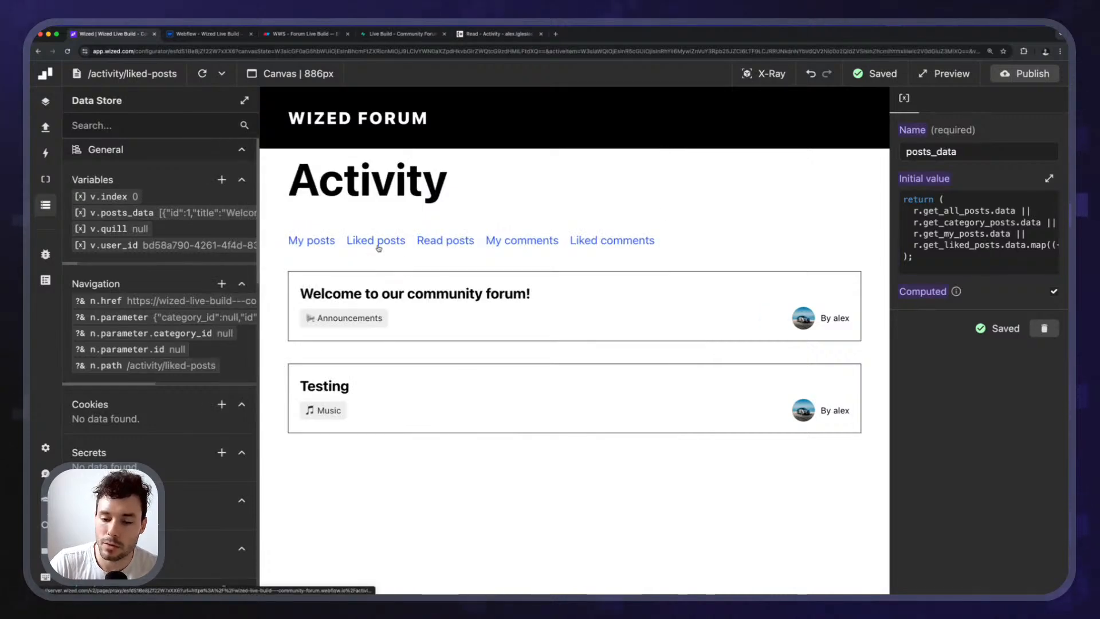
# Duplicate the Get My Posts event and rename the copy to Get Liked Posts.
pyautogui.click(46, 153)
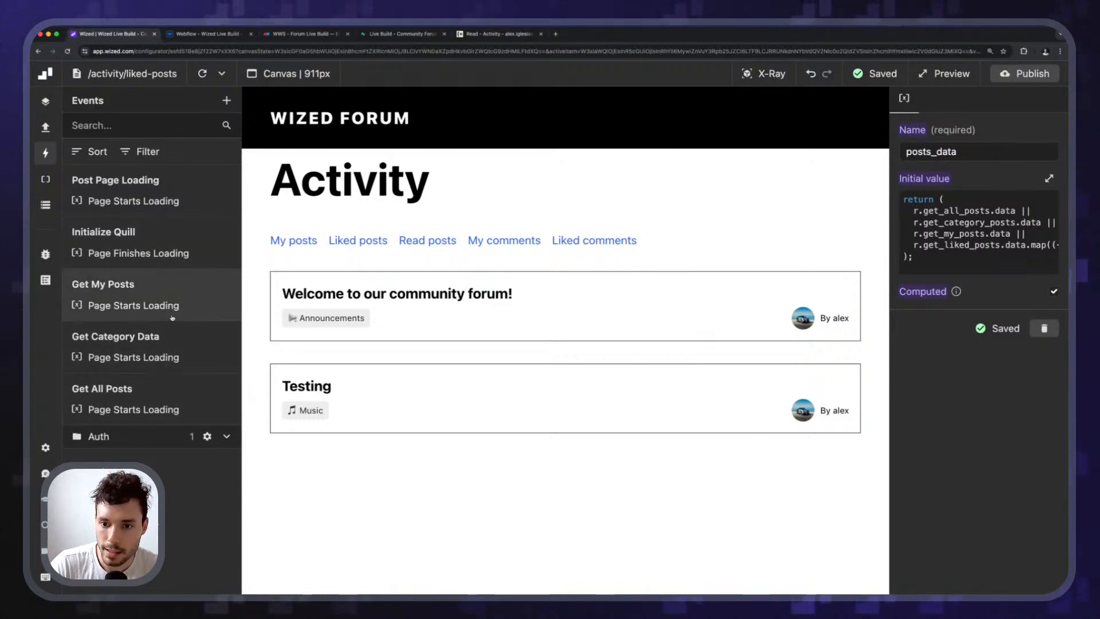
pyautogui.click(169, 292)
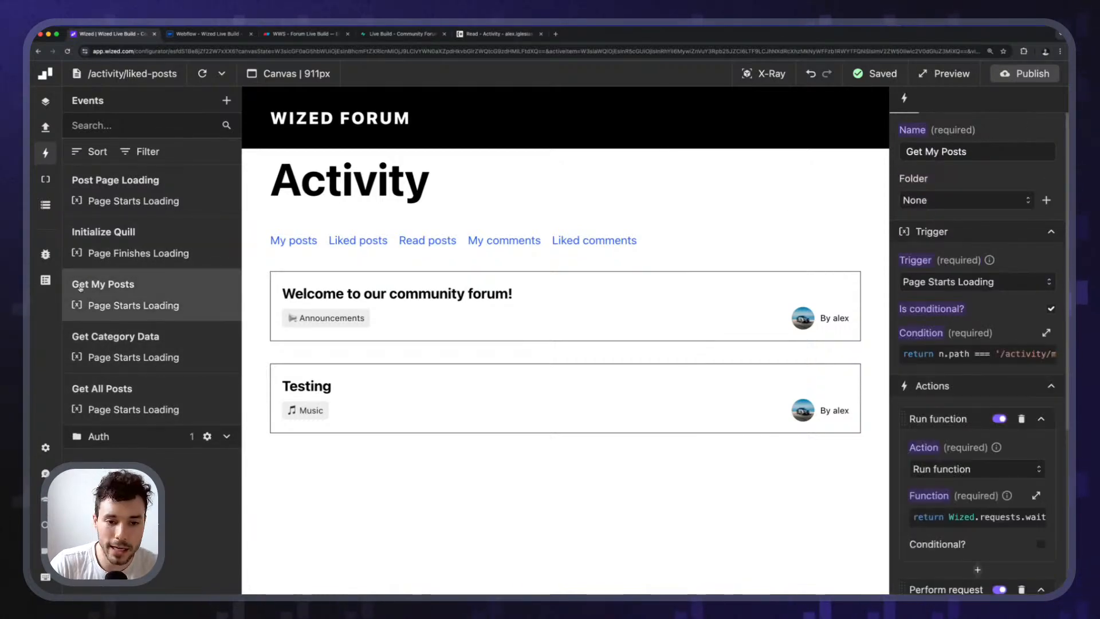
pyautogui.scroll(-5, 1016, 304)
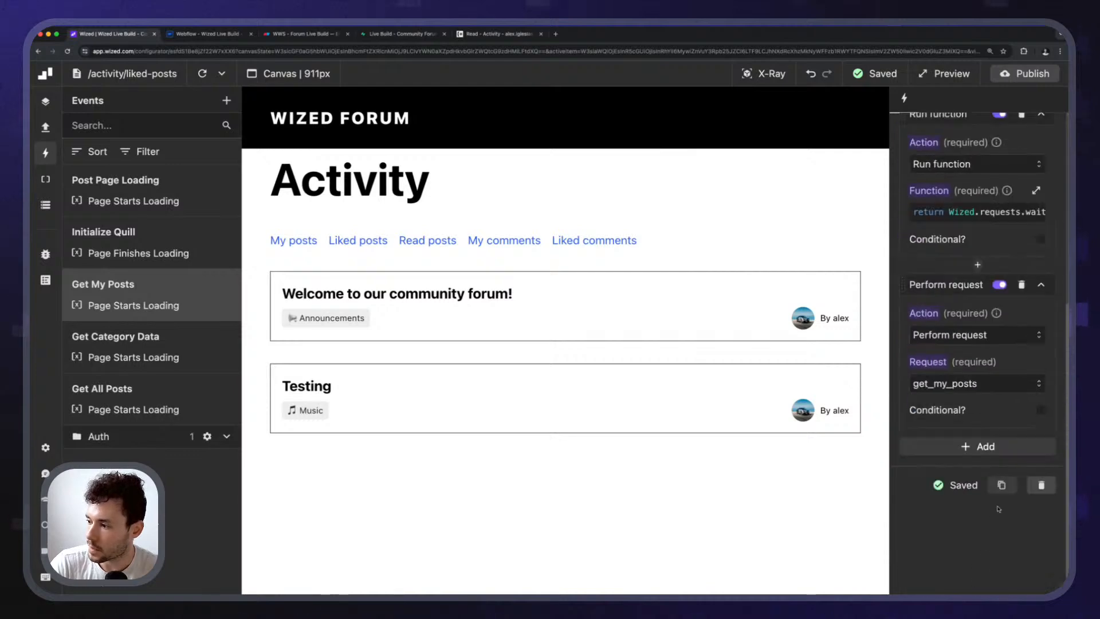
pyautogui.click(1002, 484)
pyautogui.tripleClick(936, 152)
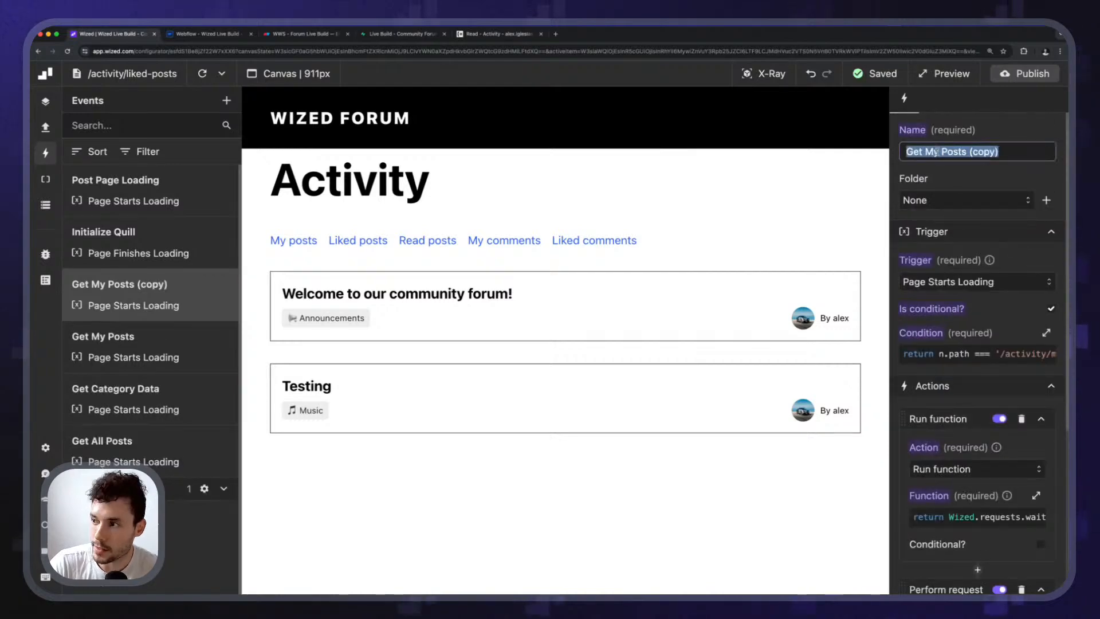
pyautogui.write('Get Liked P')
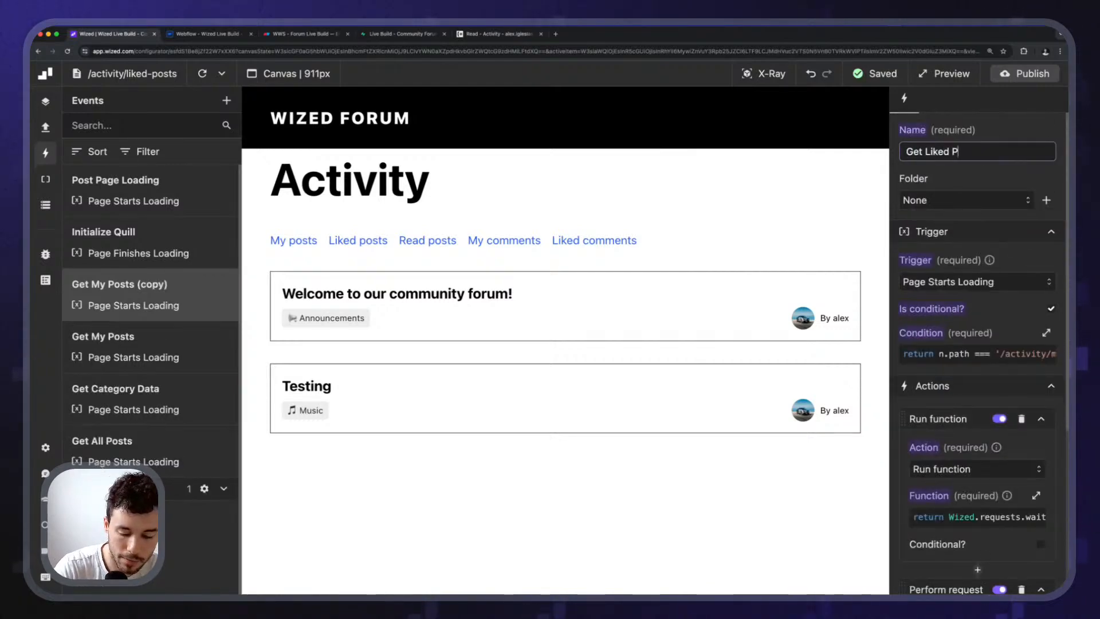
pyautogui.write('osts')
pyautogui.click(1004, 316)
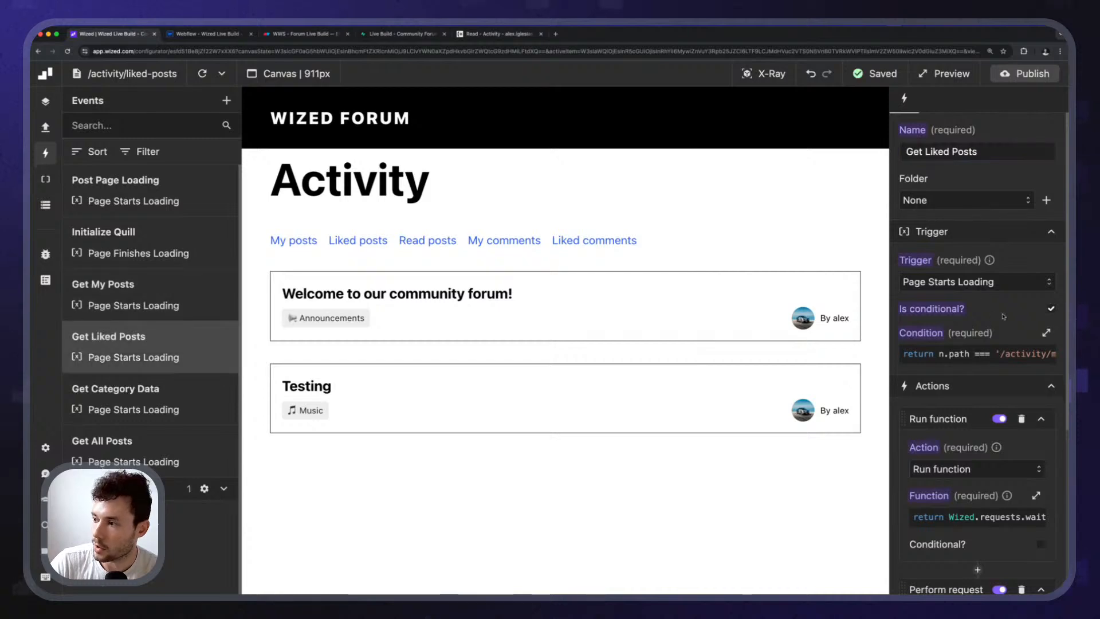
# Change the event's page-path condition from my to liked, giving /activity/liked-posts.
pyautogui.click(973, 354)
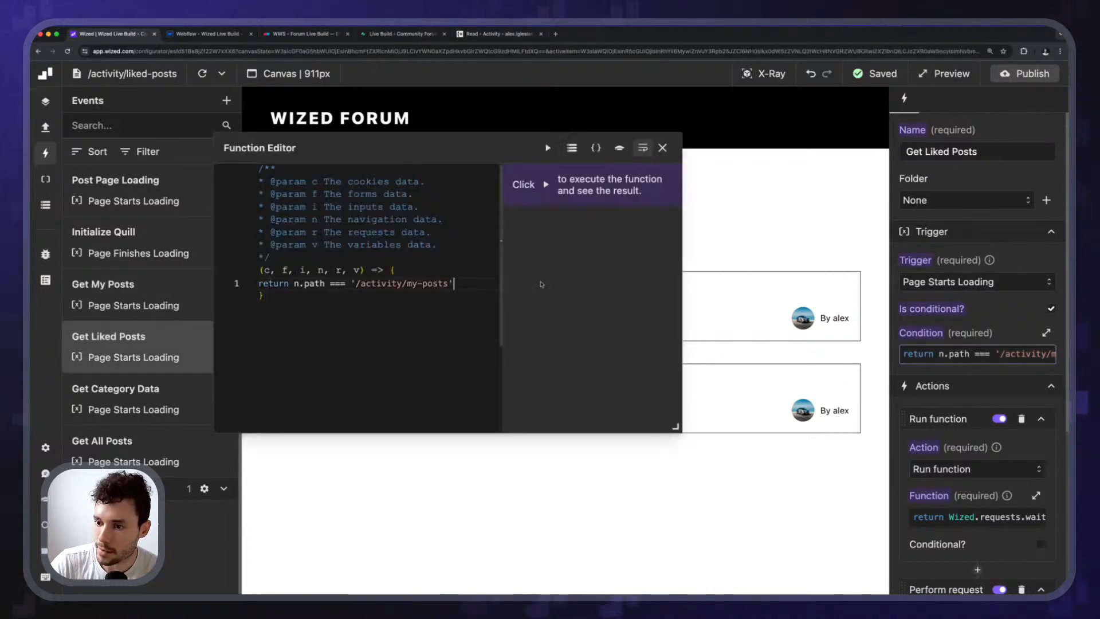
pyautogui.doubleClick(418, 283)
pyautogui.write('liked')
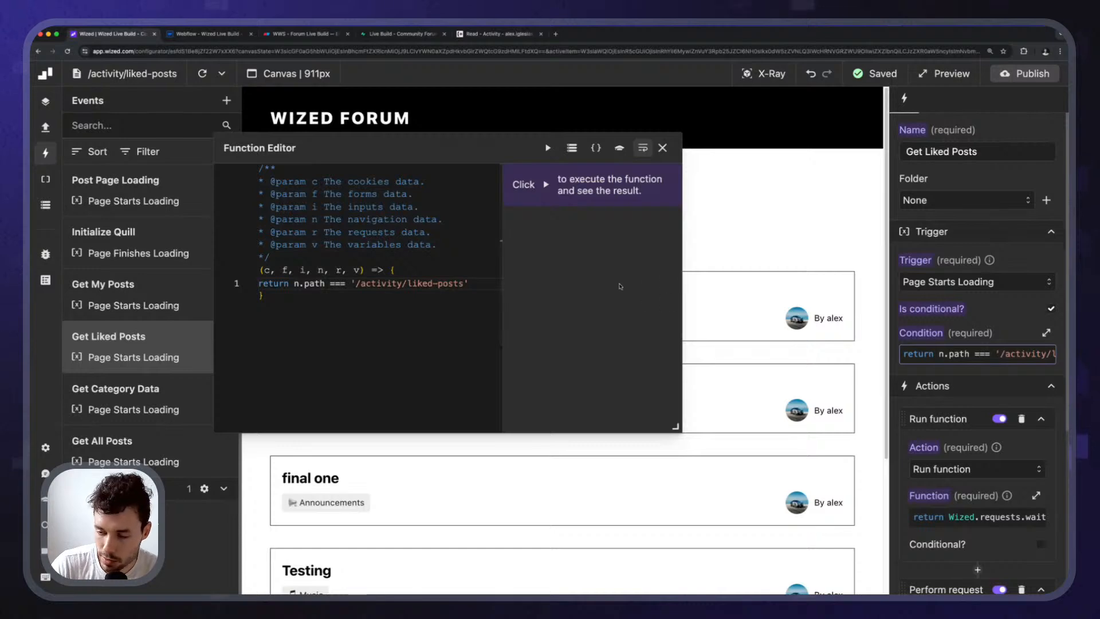
pyautogui.scroll(-2, 968, 344)
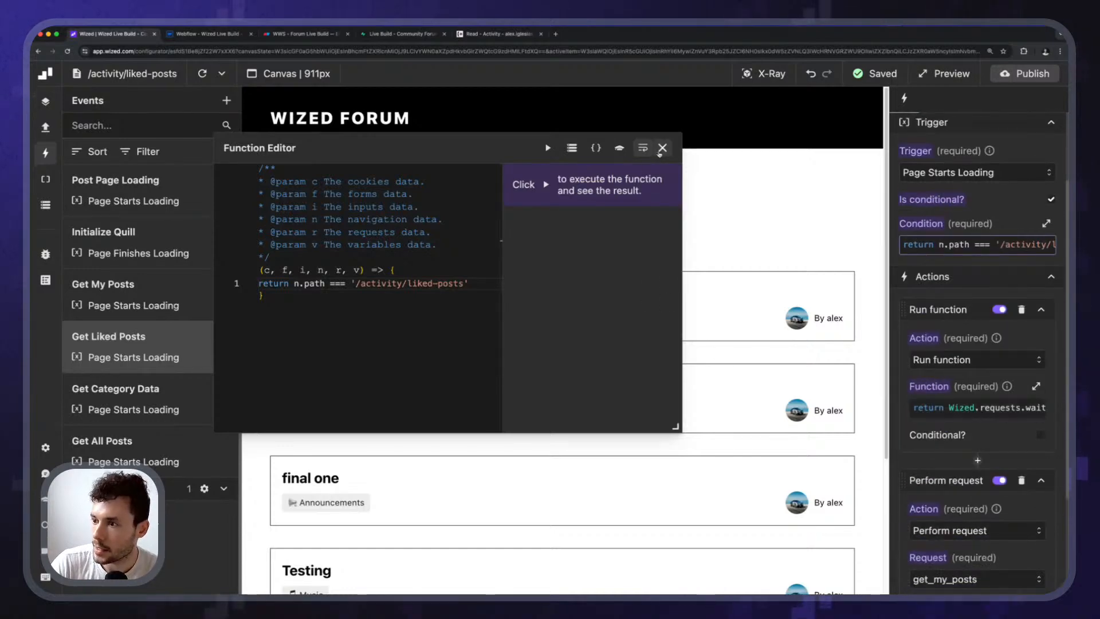
pyautogui.click(661, 148)
pyautogui.click(969, 407)
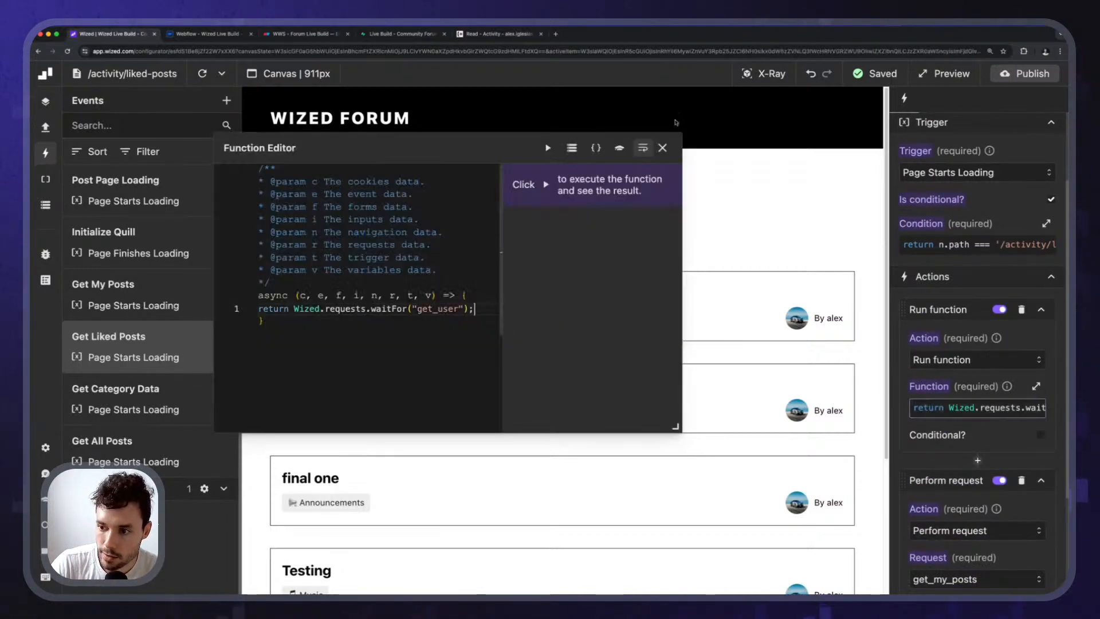
pyautogui.click(663, 148)
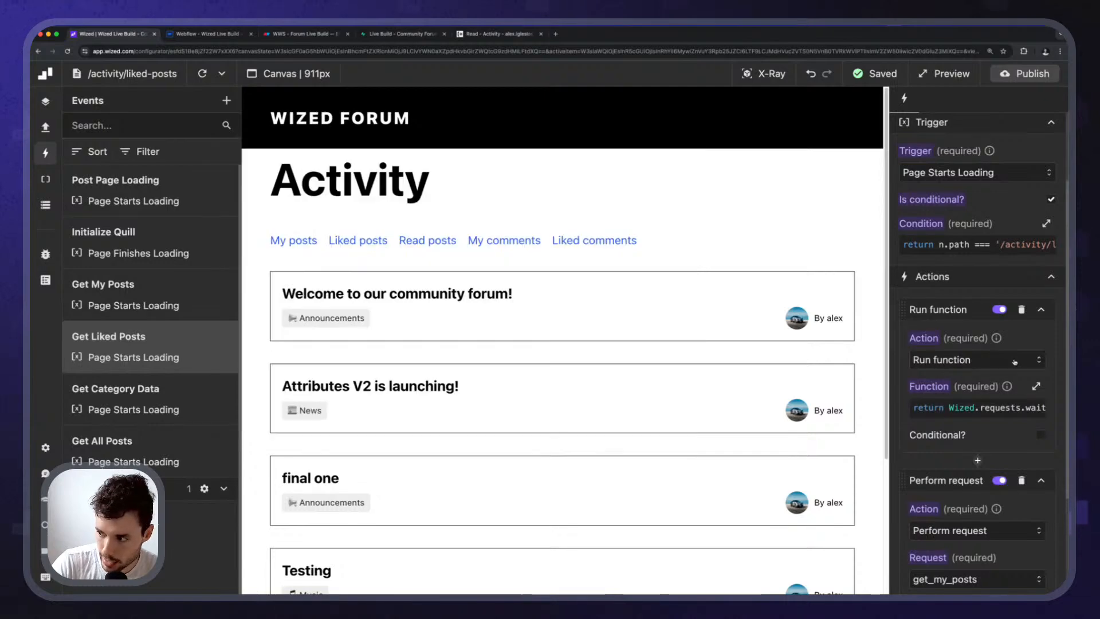
# Make the event perform the get_liked_posts request and reload the canvas.
pyautogui.scroll(-3, 957, 387)
pyautogui.click(960, 397)
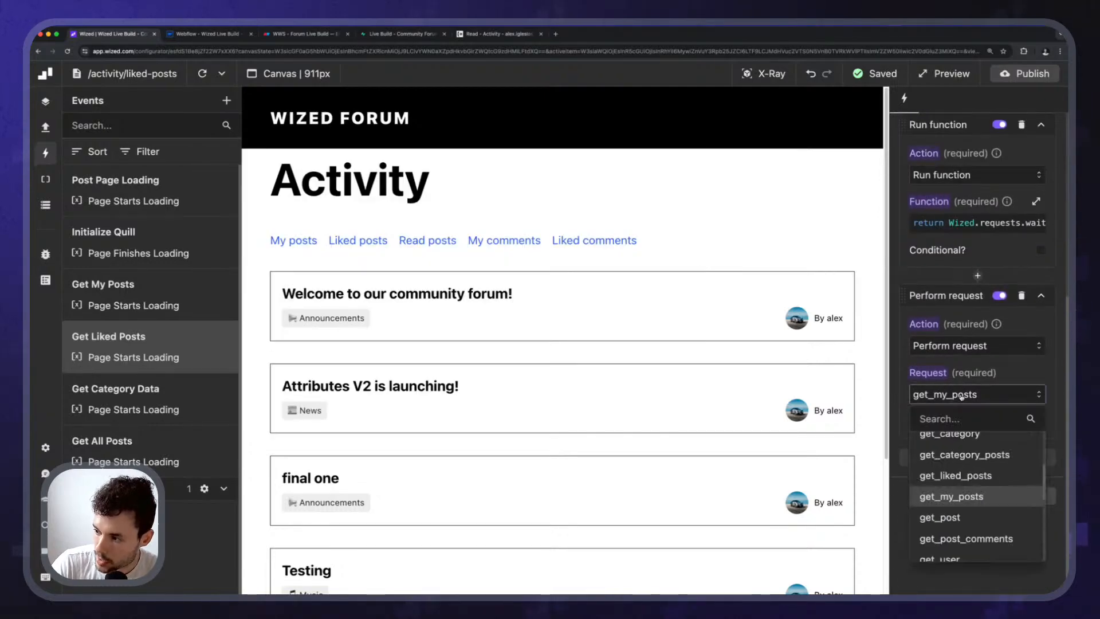
pyautogui.scroll(-5, 979, 503)
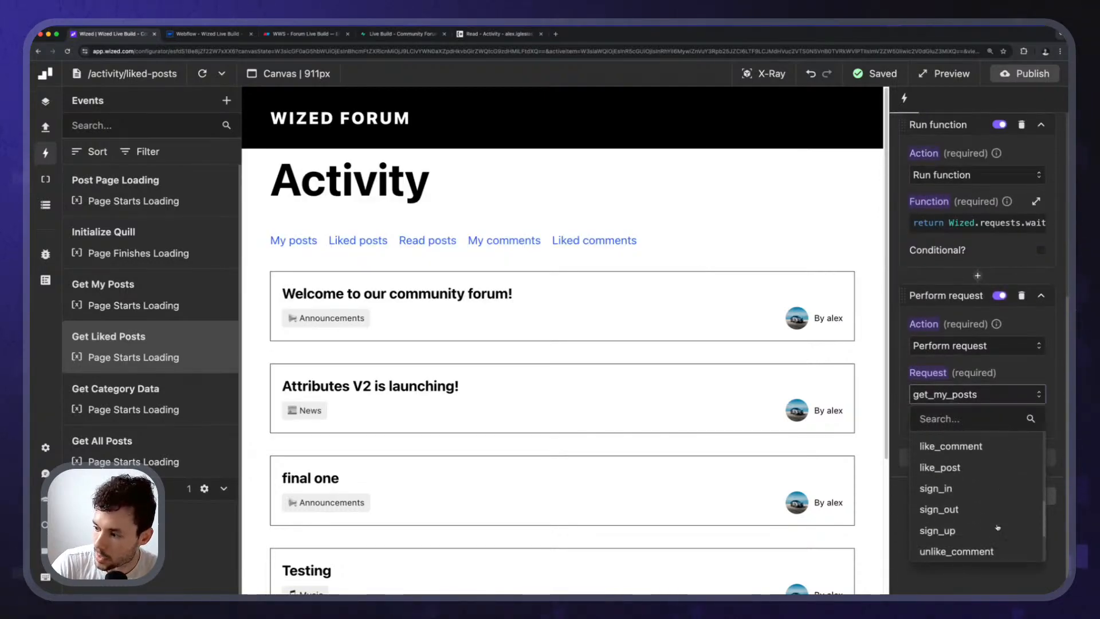
pyautogui.scroll(6, 985, 516)
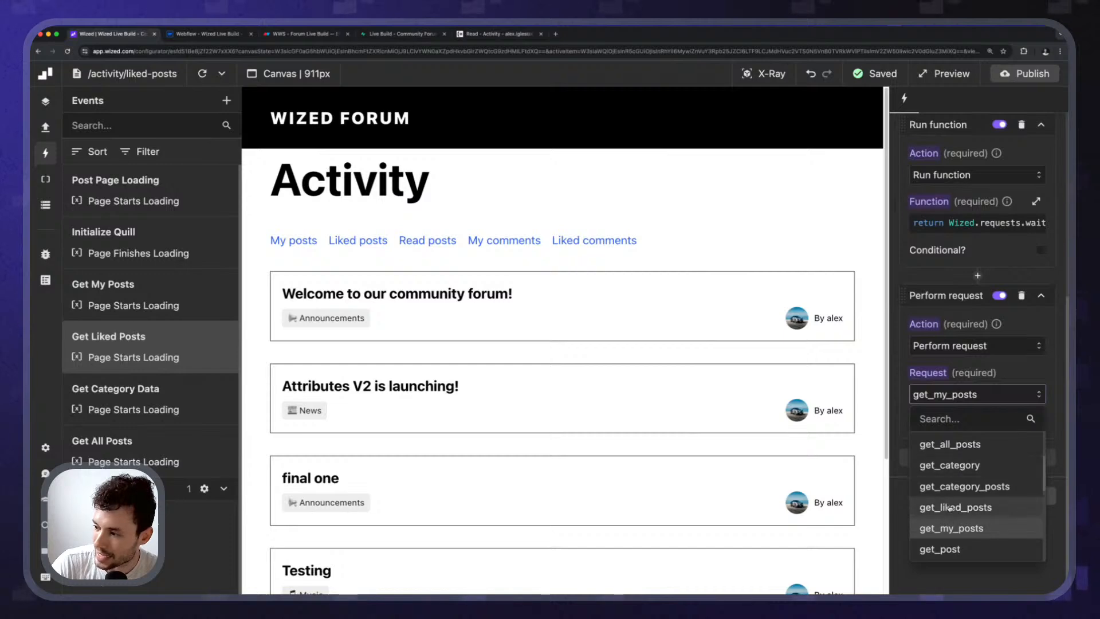
pyautogui.click(974, 507)
pyautogui.click(202, 73)
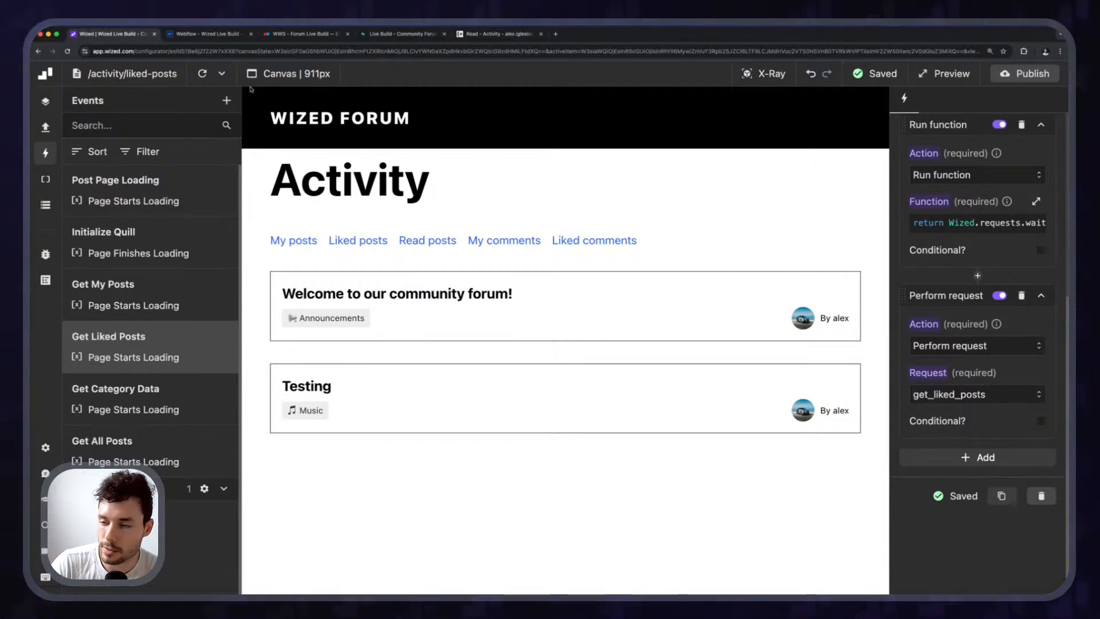
# Open 'Look at my cool video!' from the Home post list and like it.
pyautogui.click(326, 120)
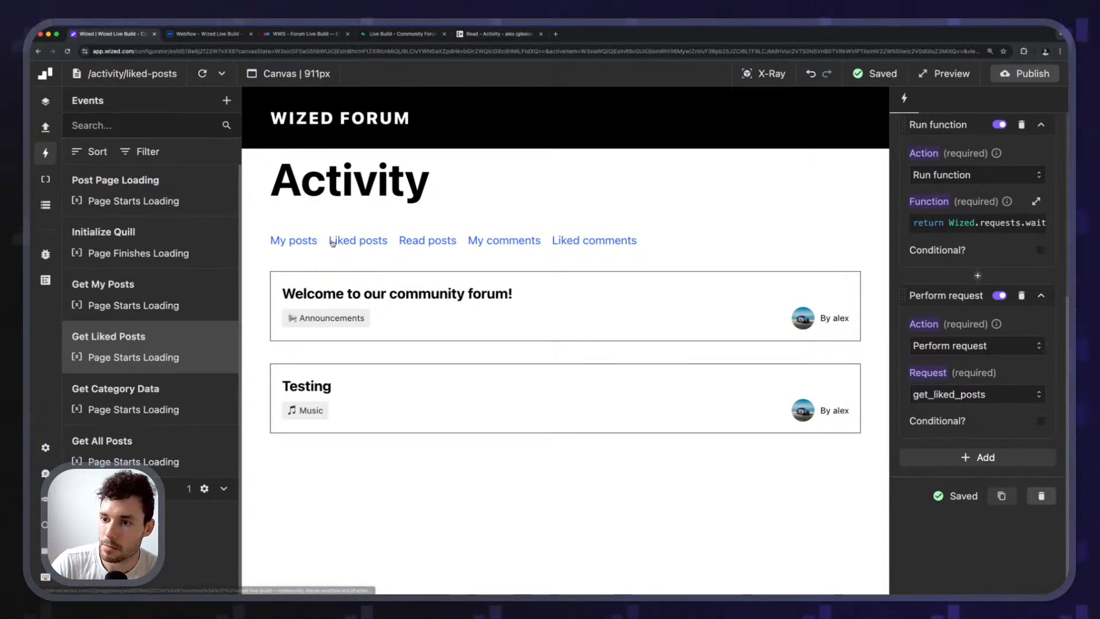
pyautogui.scroll(-5, 390, 436)
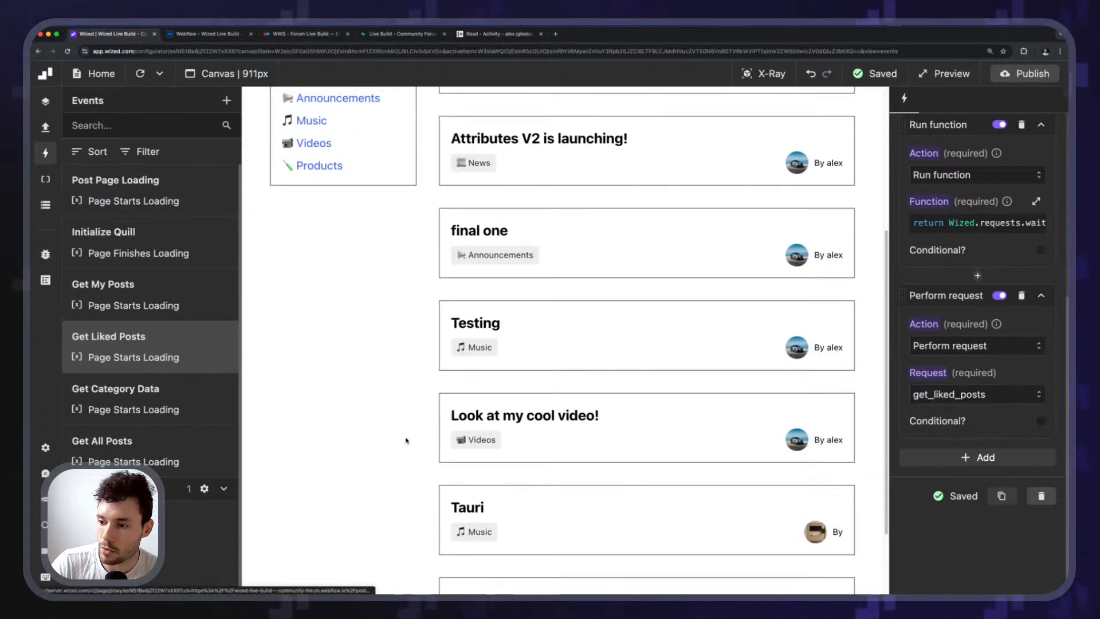
pyautogui.click(468, 429)
pyautogui.click(838, 373)
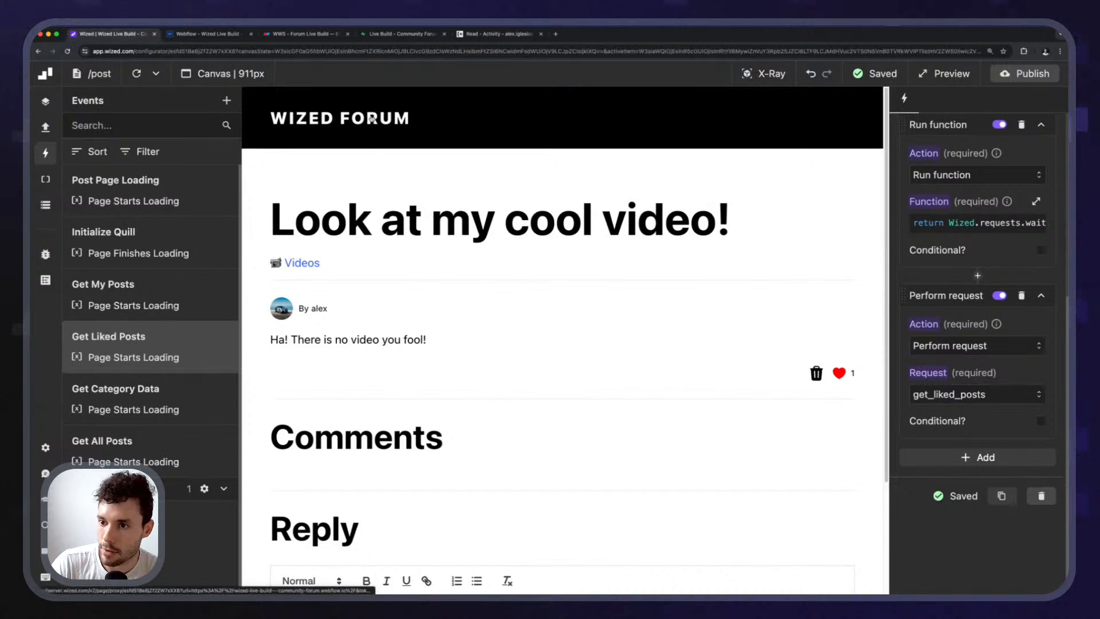
# Open the activity > liked-posts page and reload its liked posts.
pyautogui.click(92, 74)
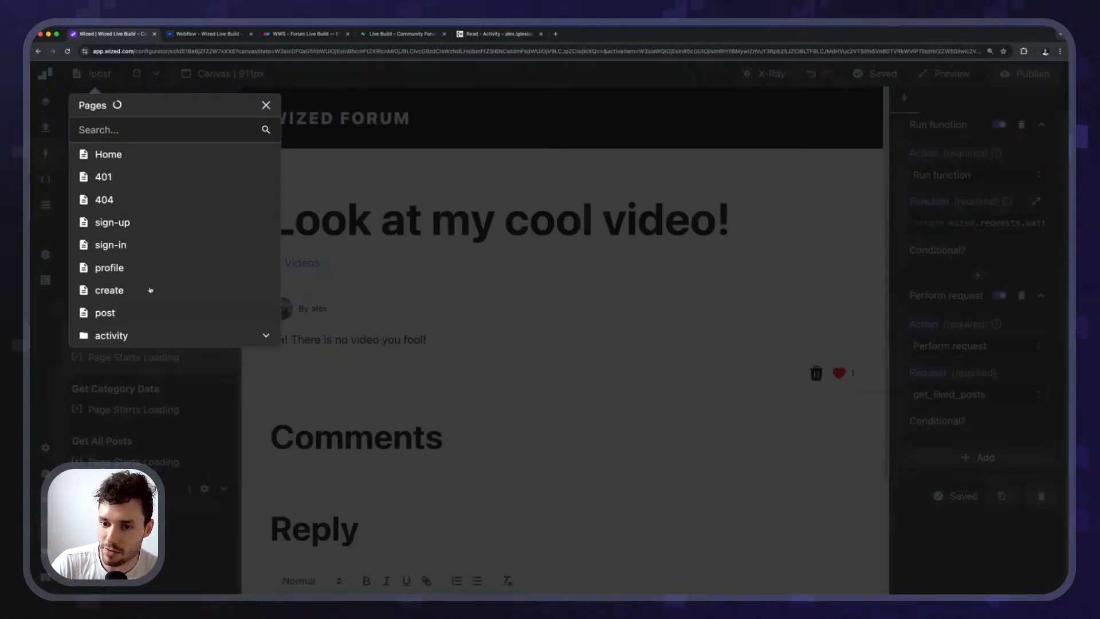
pyautogui.click(255, 339)
pyautogui.click(128, 381)
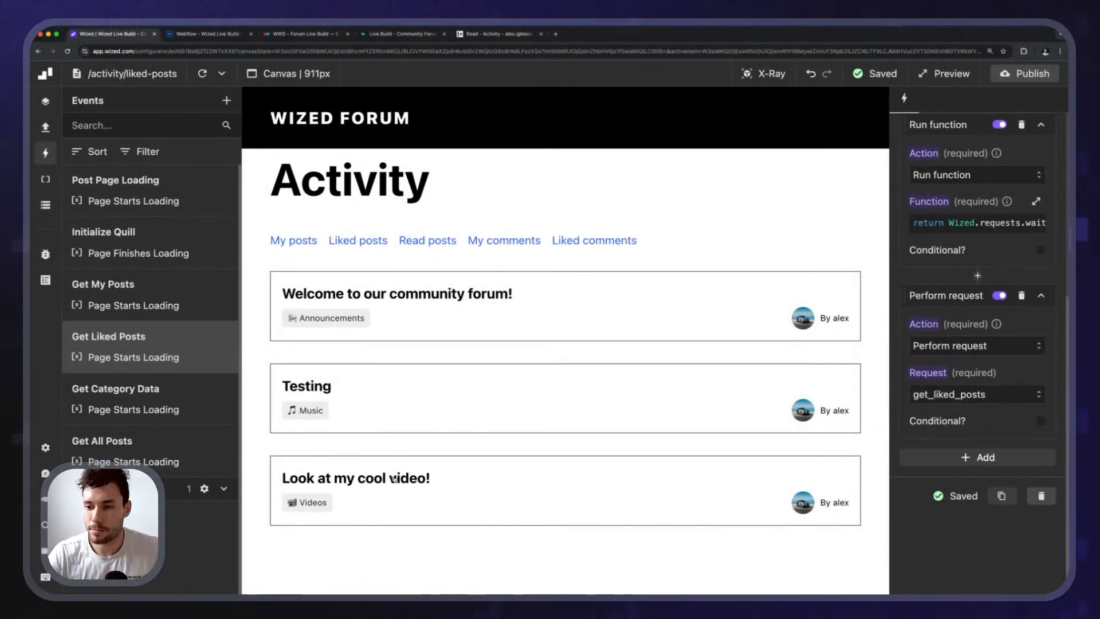
pyautogui.click(280, 243)
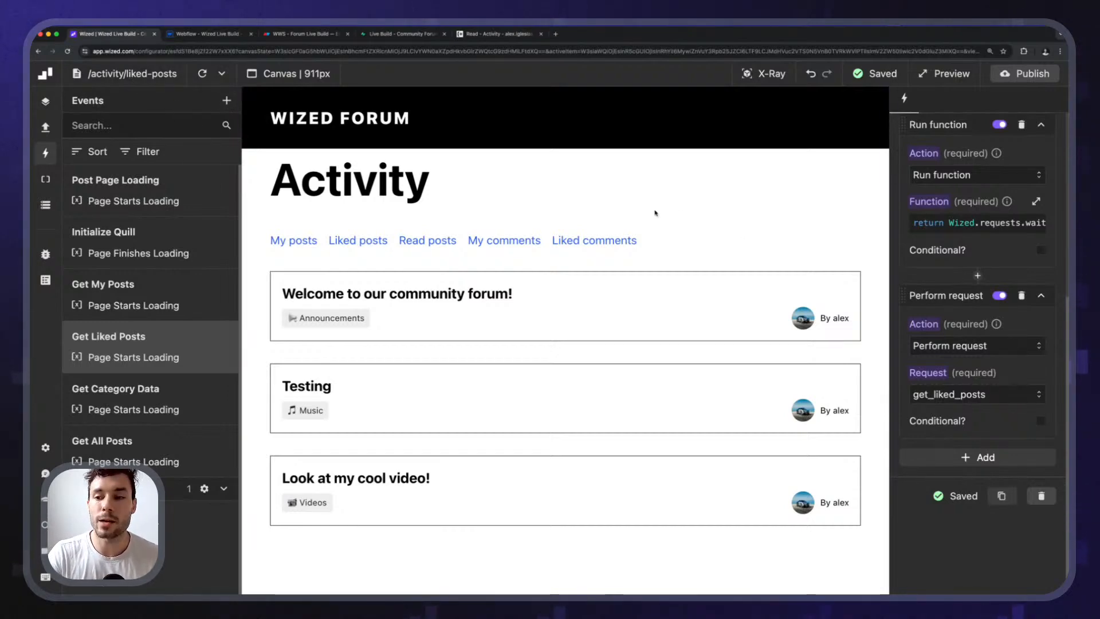
# Switch to the 'Live Build - Community Forum' tab to view the posts_likes table.
pyautogui.click(402, 35)
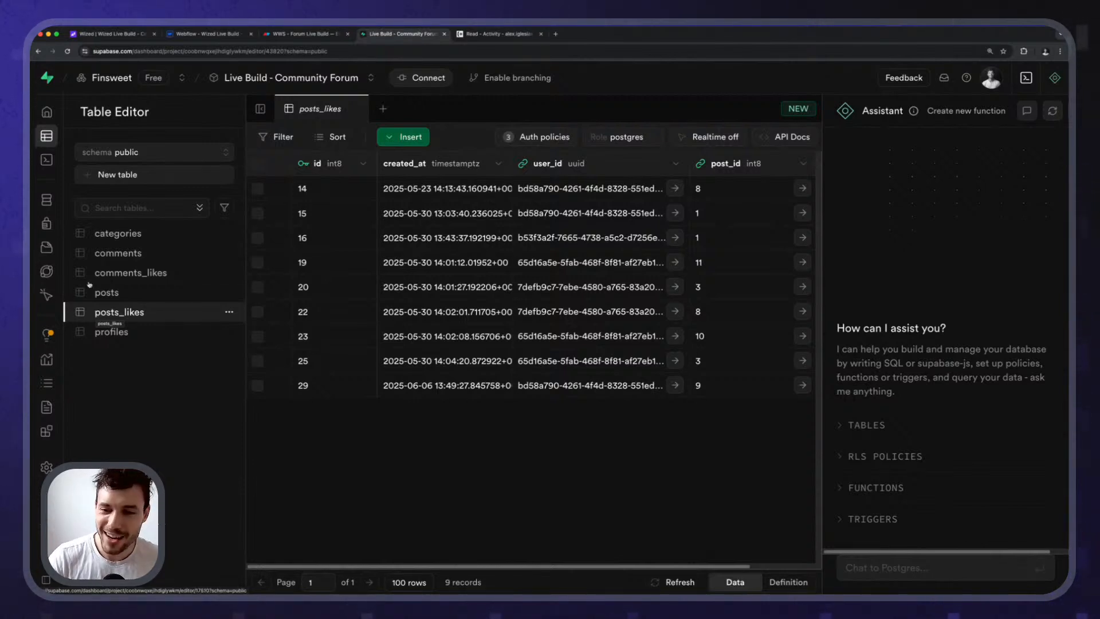
# Start a new table and name it posts_views.
pyautogui.click(112, 175)
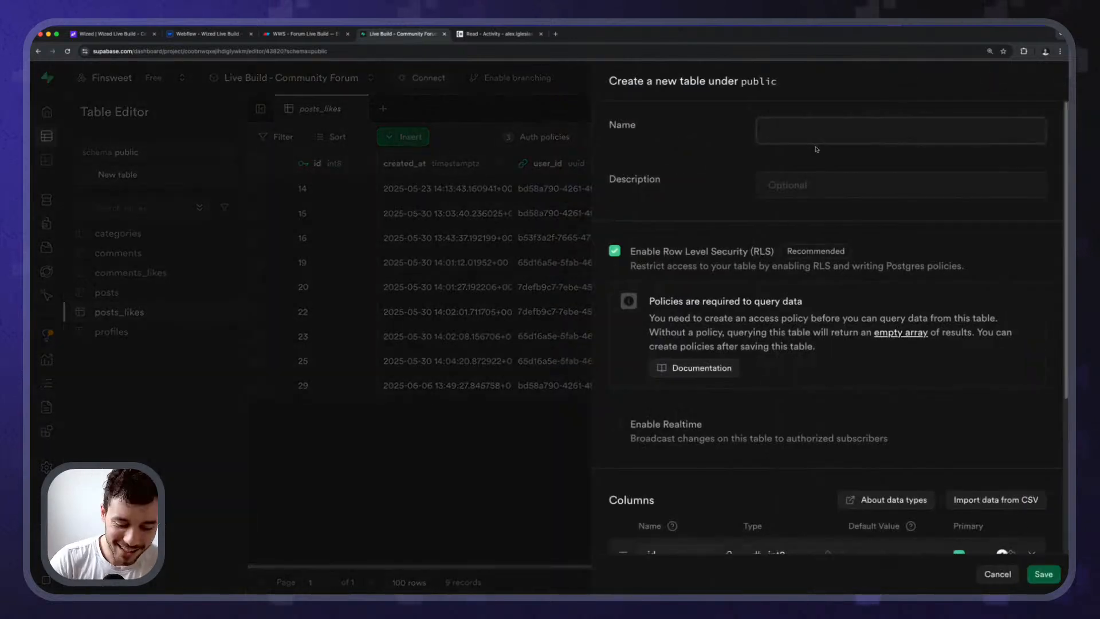
pyautogui.write('posts_')
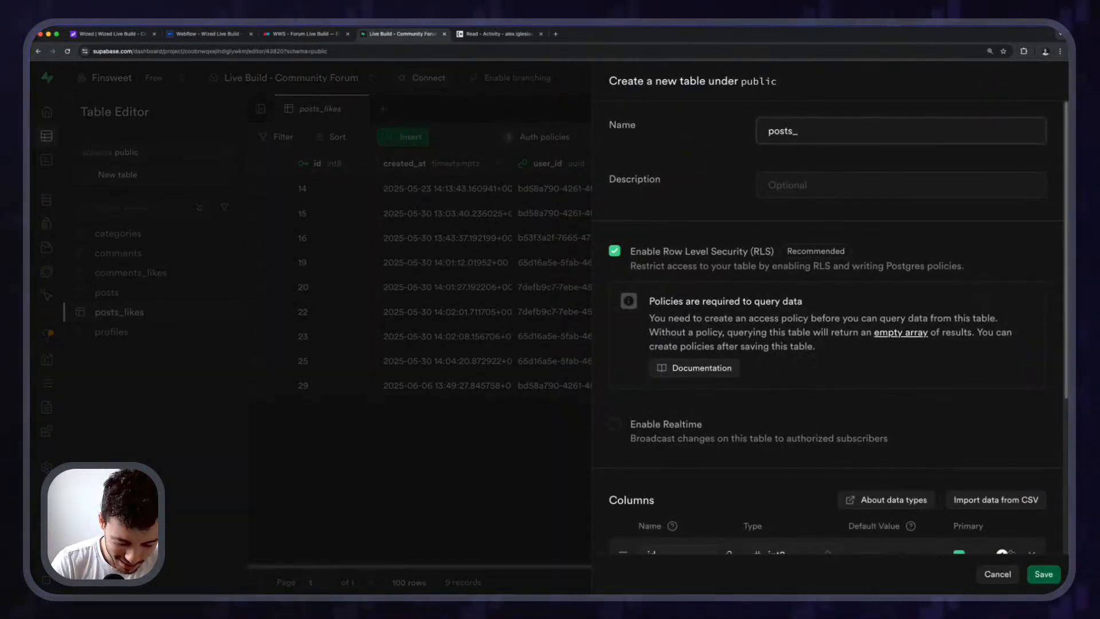
pyautogui.write('readings')
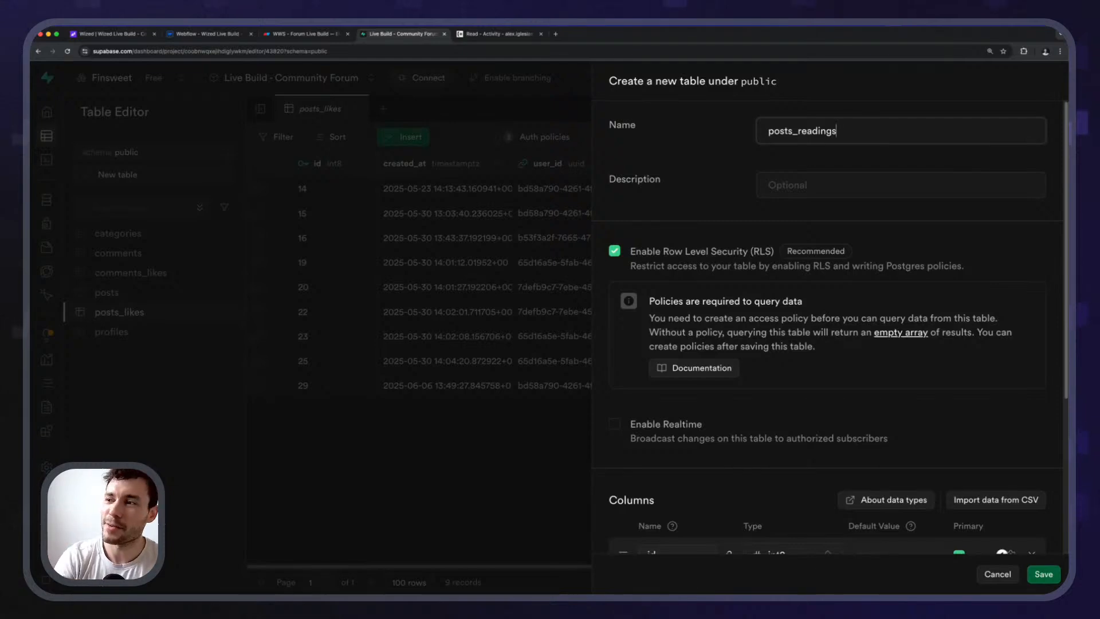
pyautogui.hotkey('shift', 'Left')
pyautogui.hotkey('shift', 'Left')
pyautogui.hotkey('shift', 'Left')
pyautogui.hotkey('shift', 'Left')
pyautogui.hotkey('shift', 'Left')
pyautogui.hotkey('shift', 'Left')
pyautogui.hotkey('shift', 'Left')
pyautogui.hotkey('shift', 'Left')
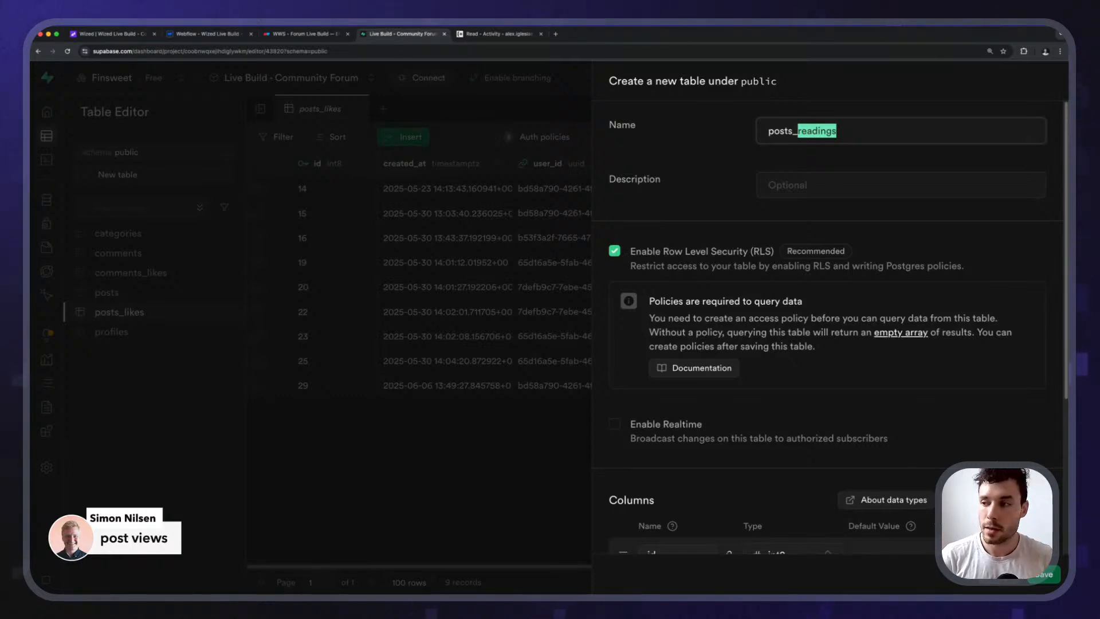
pyautogui.write('view')
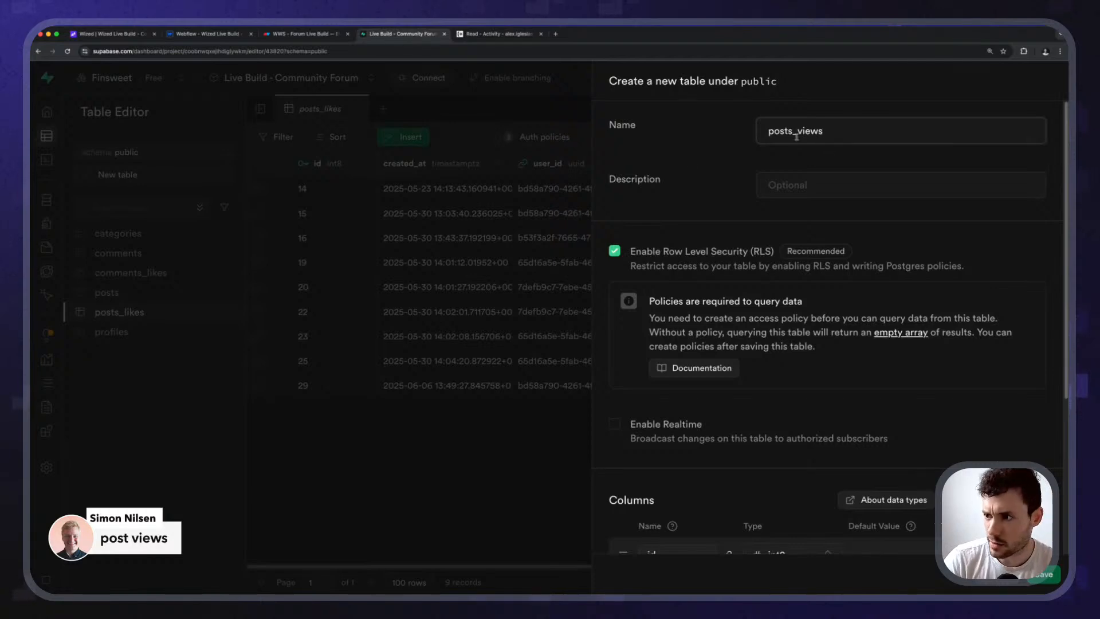
pyautogui.scroll(-3, 682, 281)
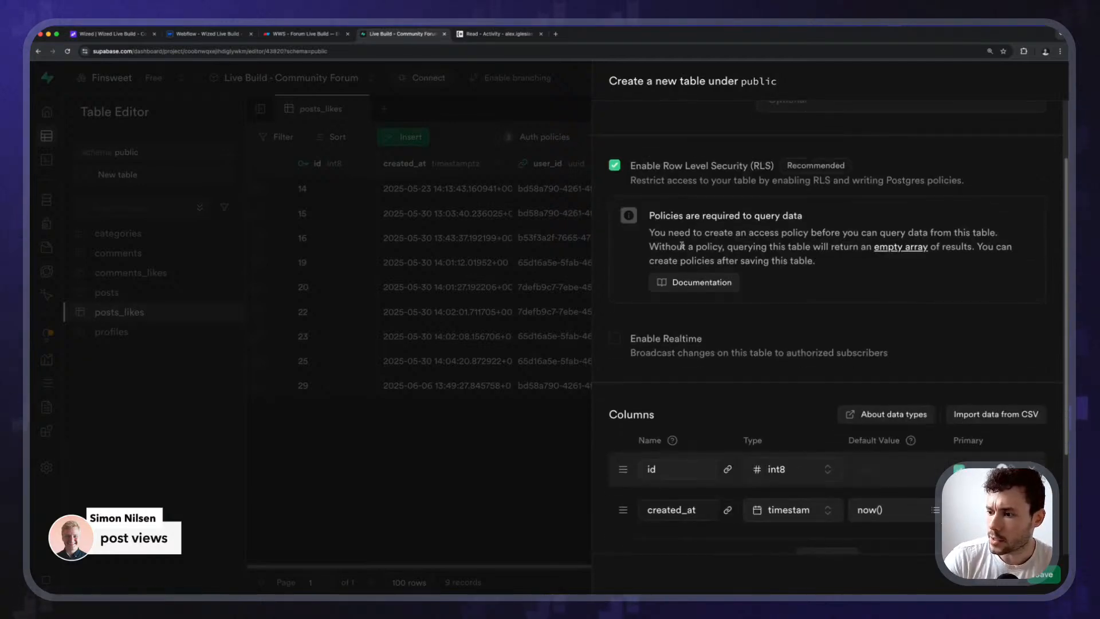
pyautogui.scroll(-5, 653, 516)
# Add user_id and post_id columns, then begin a foreign key relation.
pyautogui.click(806, 404)
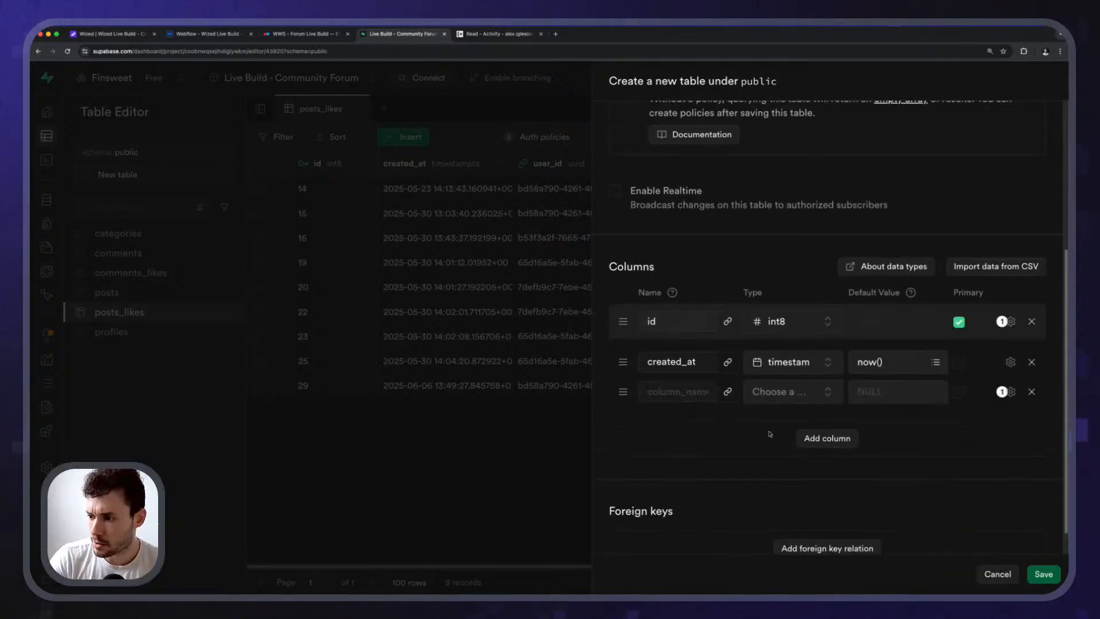
pyautogui.write('user_id')
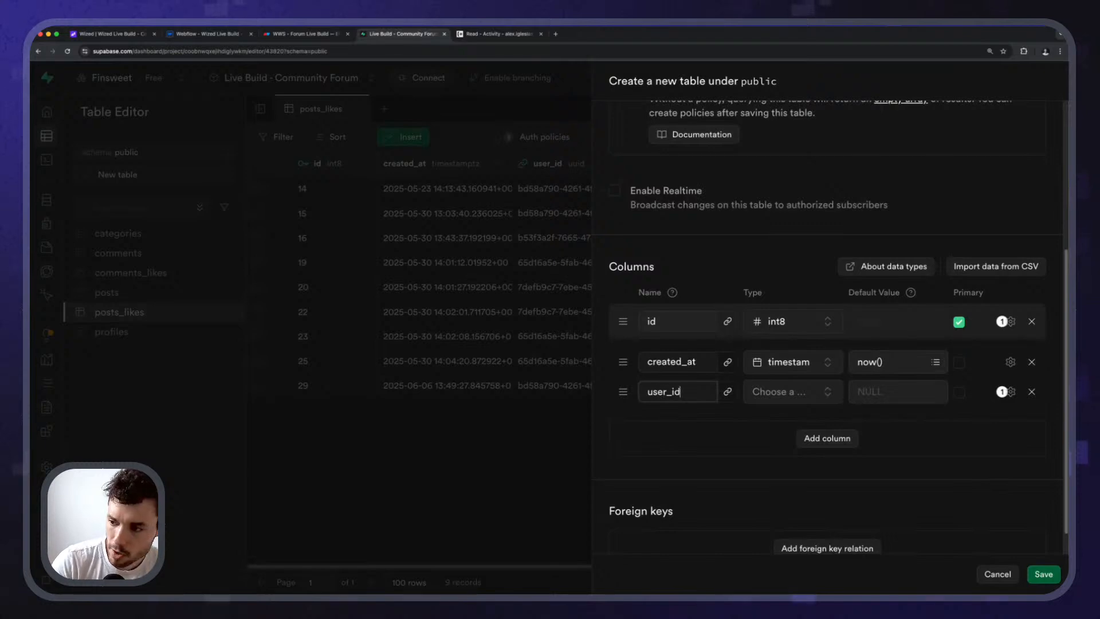
pyautogui.click(826, 438)
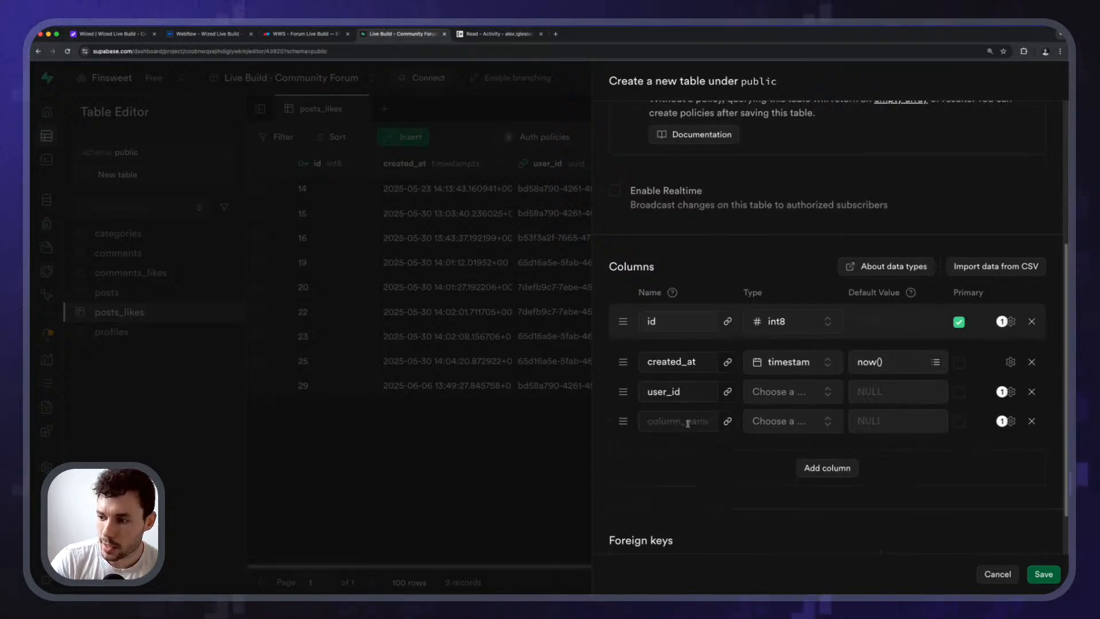
pyautogui.write('post_id')
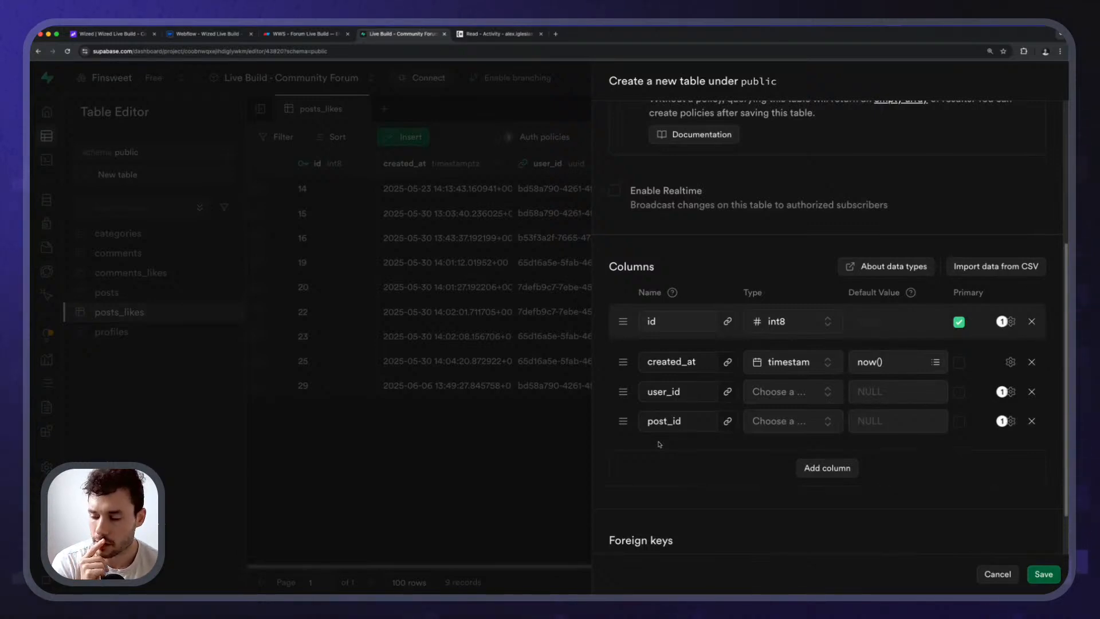
pyautogui.scroll(-2, 749, 319)
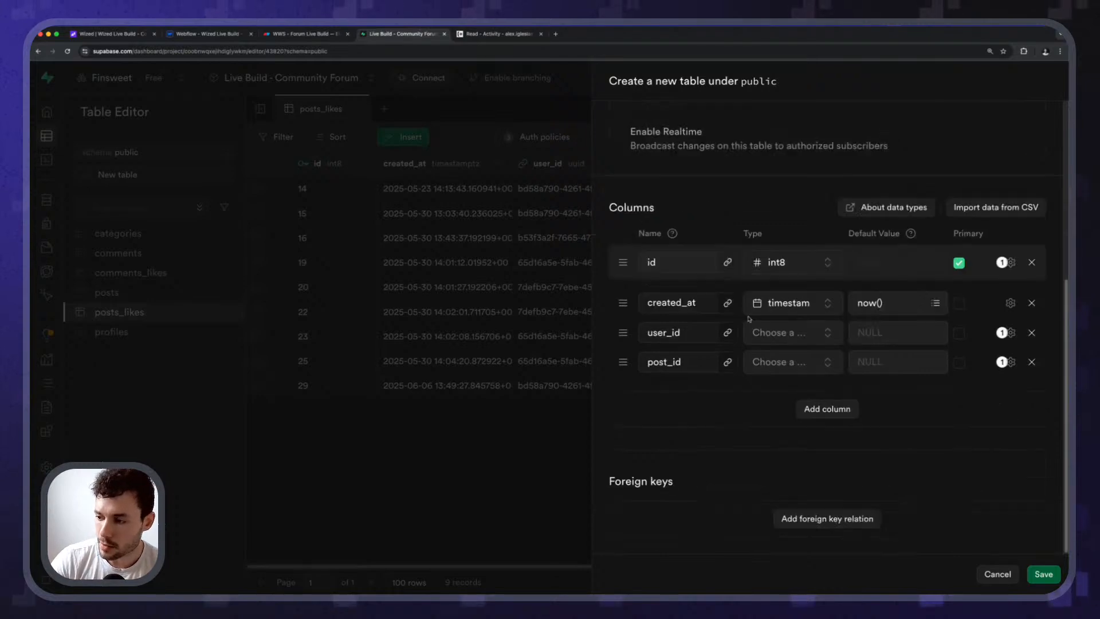
pyautogui.click(827, 518)
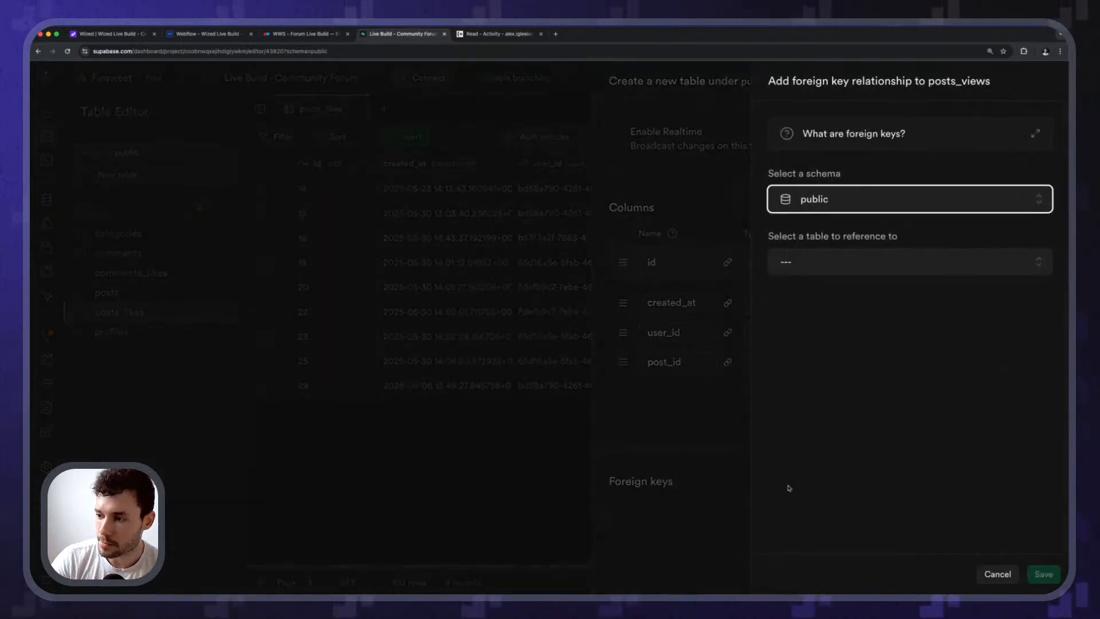
# Link user_id to public.profiles.id, cascading on delete, and save the relation.
pyautogui.click(811, 257)
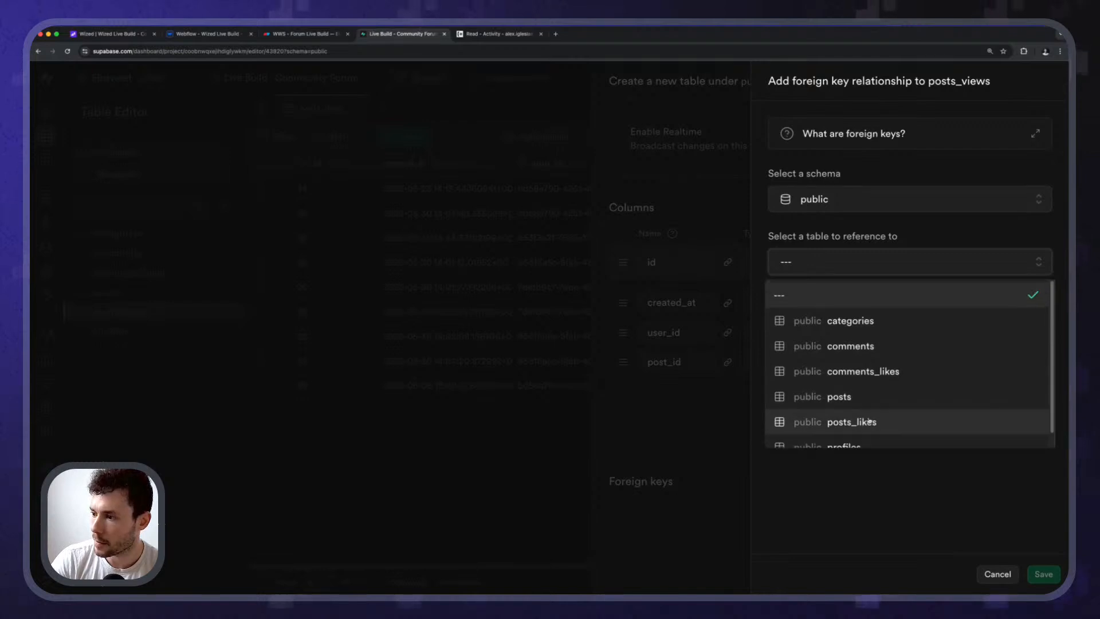
pyautogui.scroll(-1, 874, 417)
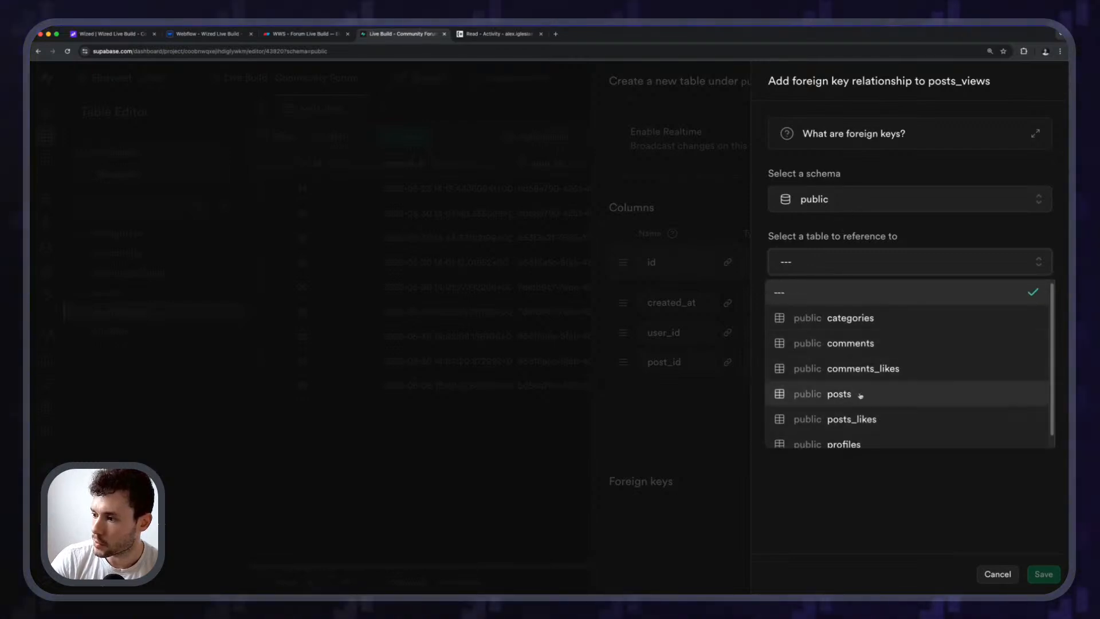
pyautogui.click(843, 432)
pyautogui.click(819, 344)
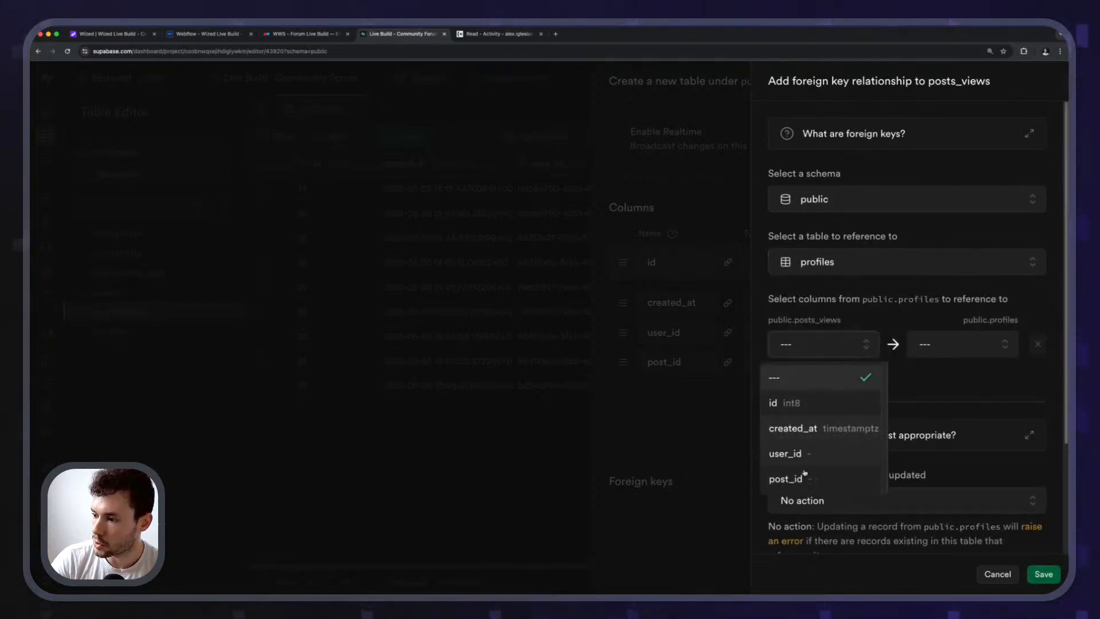
pyautogui.click(796, 453)
pyautogui.click(962, 344)
pyautogui.click(922, 401)
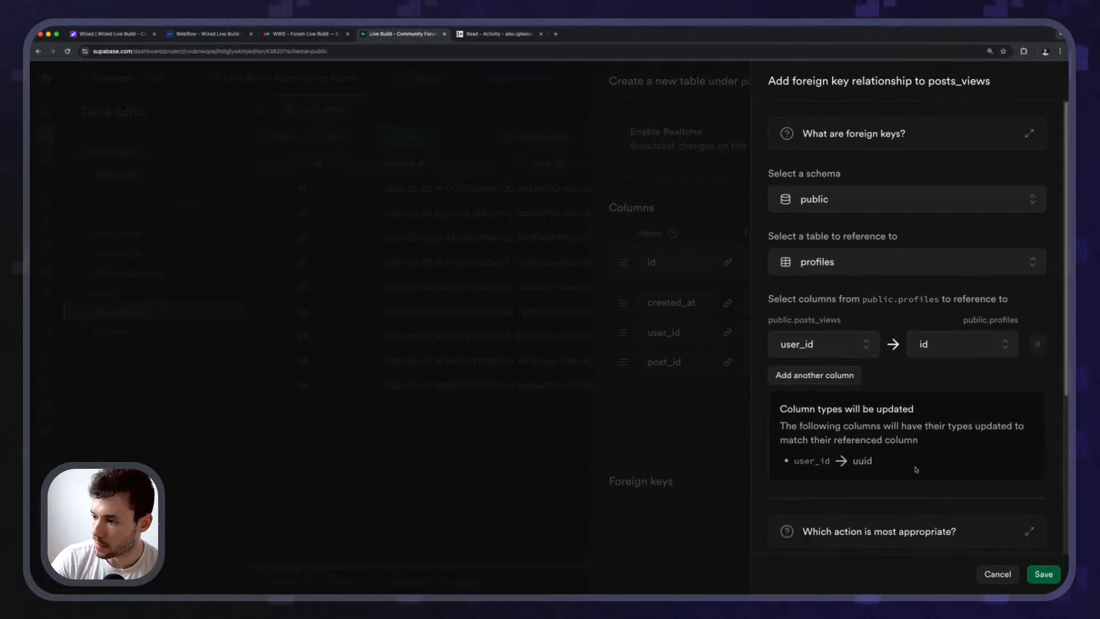
pyautogui.scroll(-4, 943, 418)
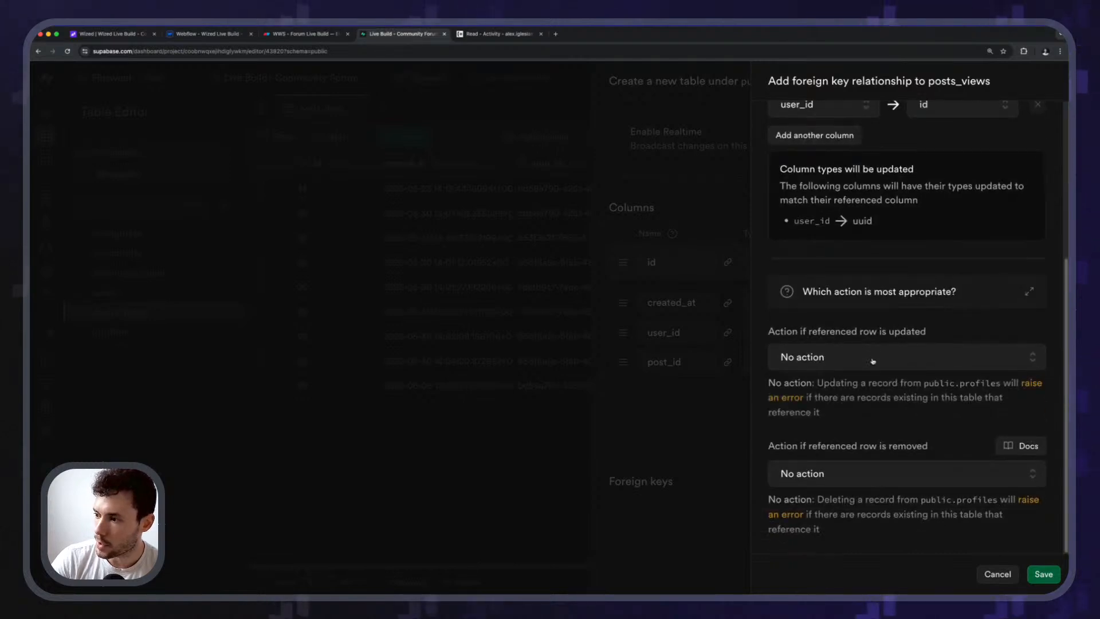
pyautogui.click(872, 360)
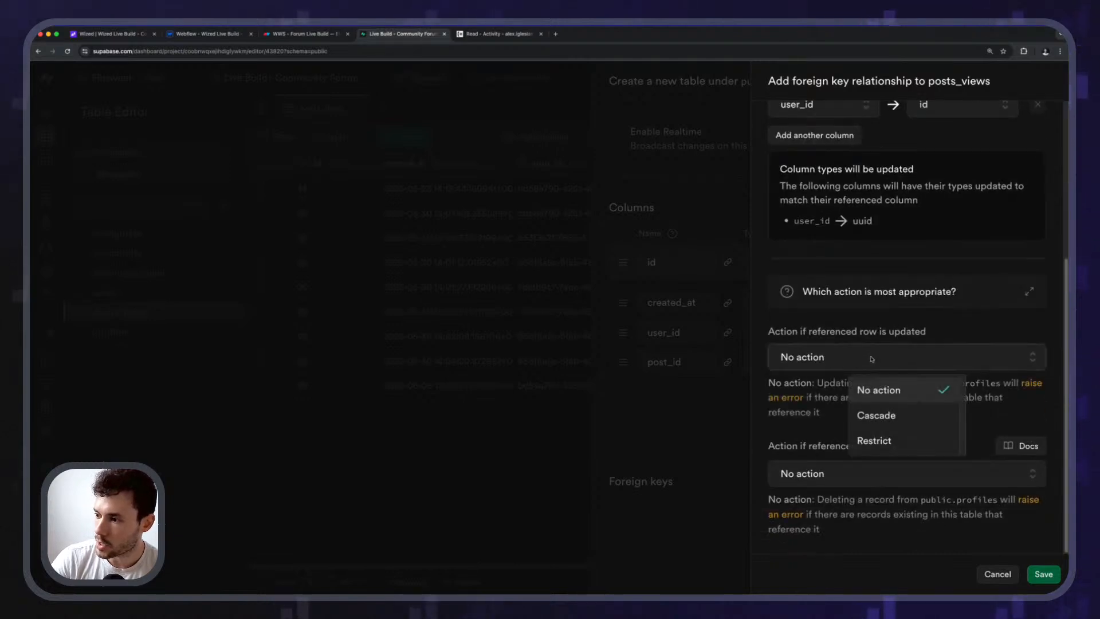
pyautogui.click(876, 417)
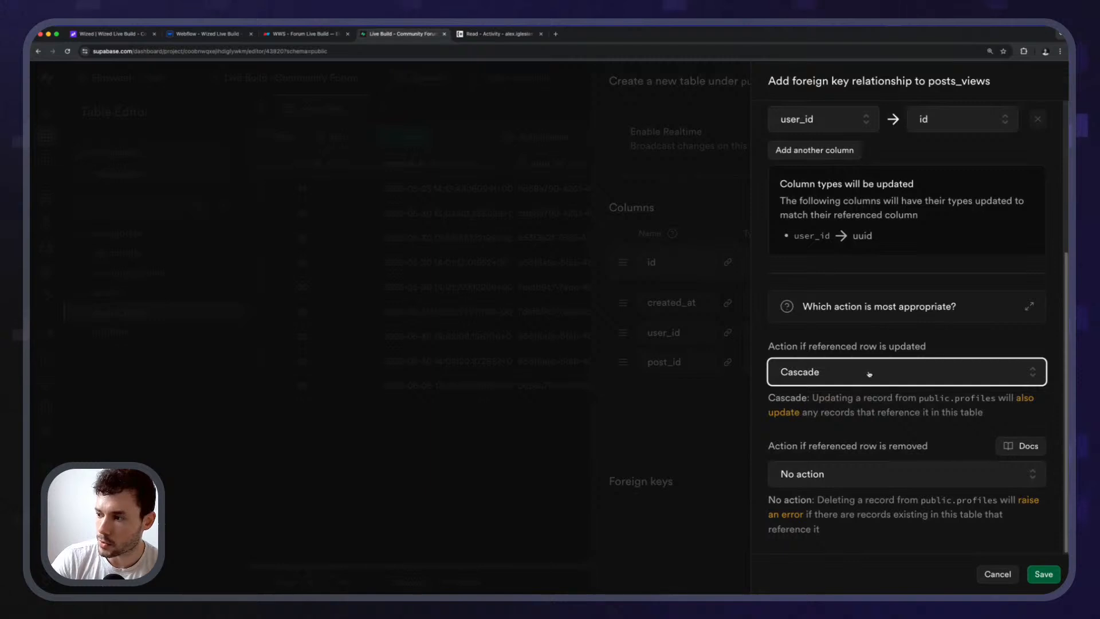
pyautogui.click(870, 373)
pyautogui.click(873, 402)
pyautogui.click(874, 372)
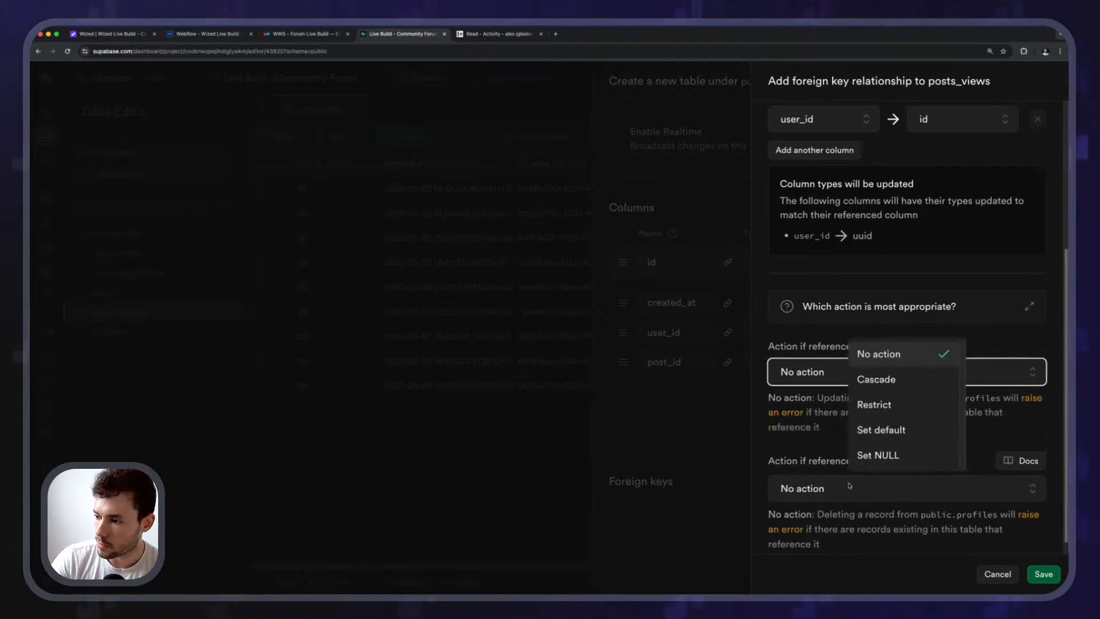
pyautogui.click(876, 379)
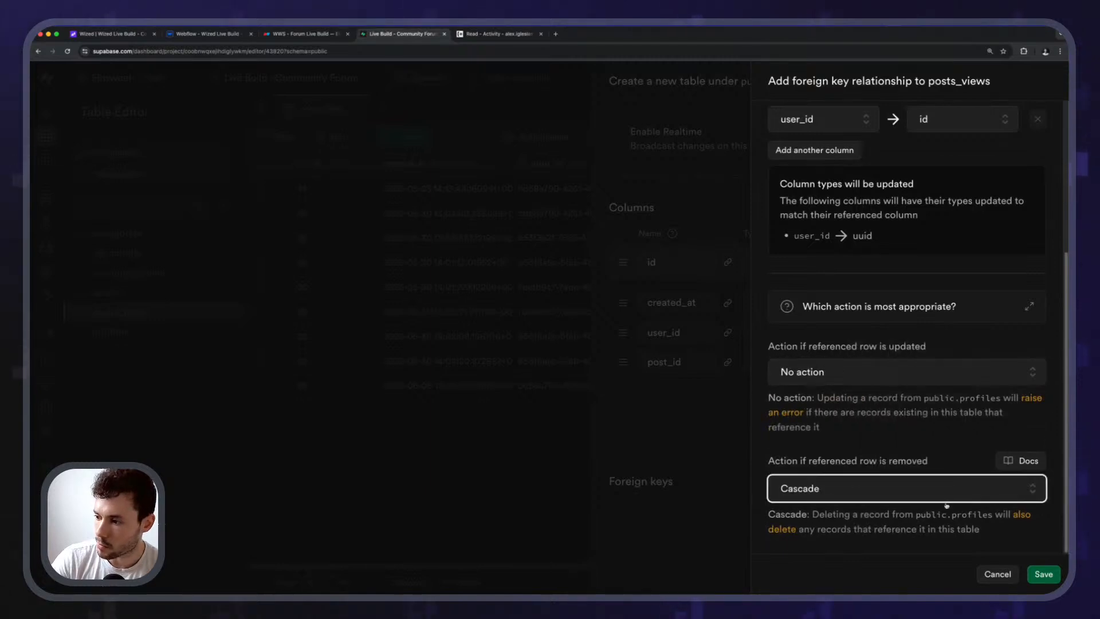
pyautogui.click(1044, 574)
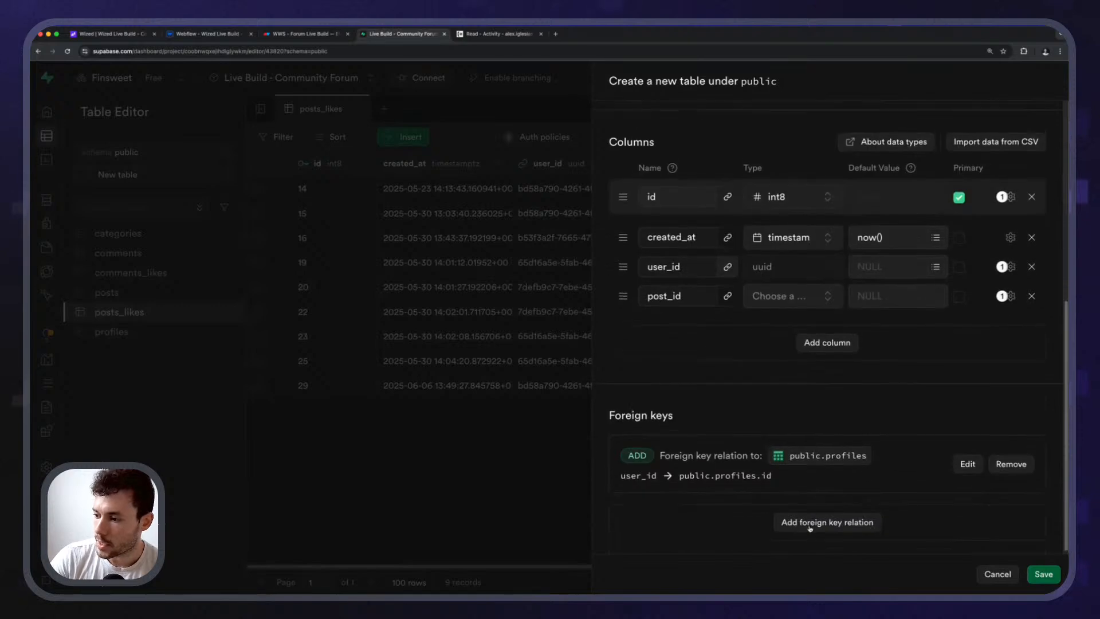
# Add a second relation linking user_id to auth.users.id, cascading on delete.
pyautogui.click(813, 521)
pyautogui.click(859, 199)
pyautogui.scroll(-2, 851, 326)
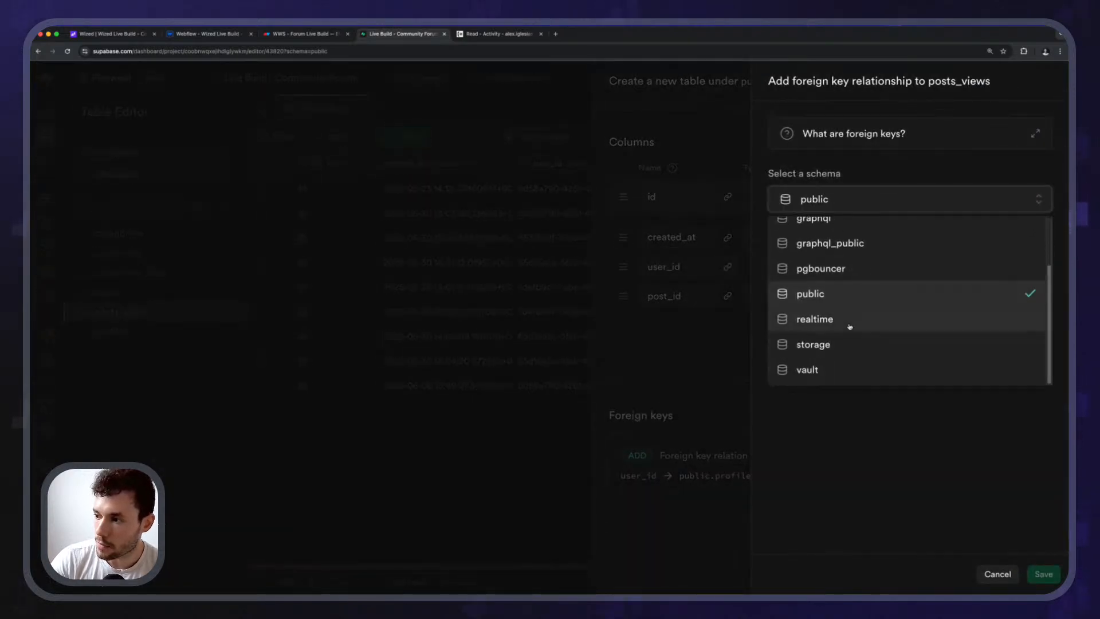
pyautogui.scroll(2, 830, 275)
pyautogui.click(821, 235)
pyautogui.click(840, 262)
pyautogui.scroll(-5, 877, 395)
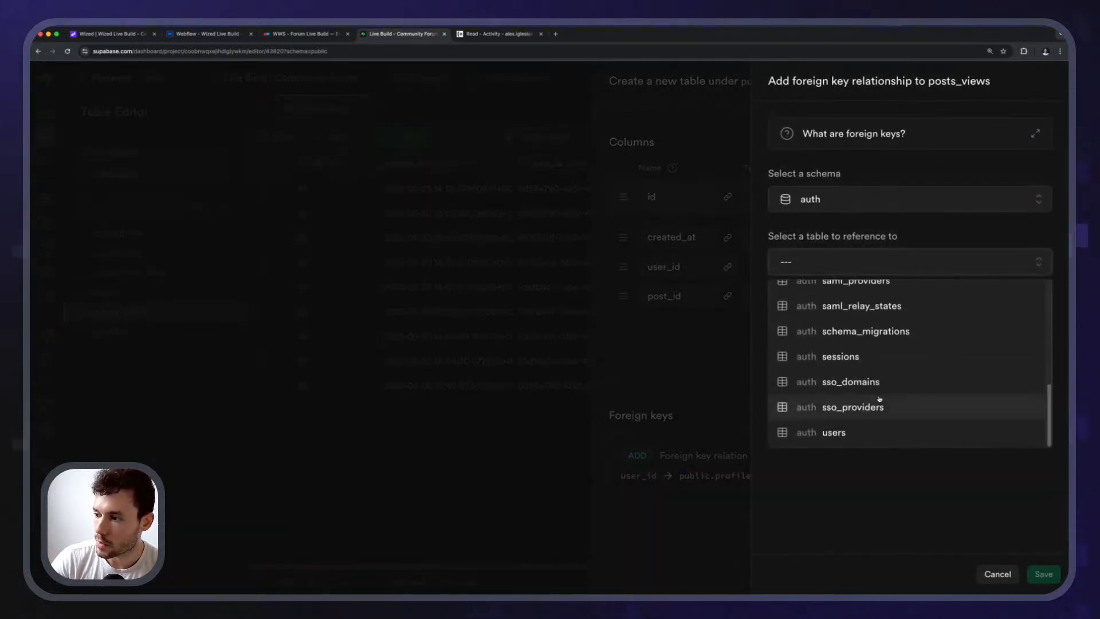
pyautogui.click(839, 431)
pyautogui.click(825, 345)
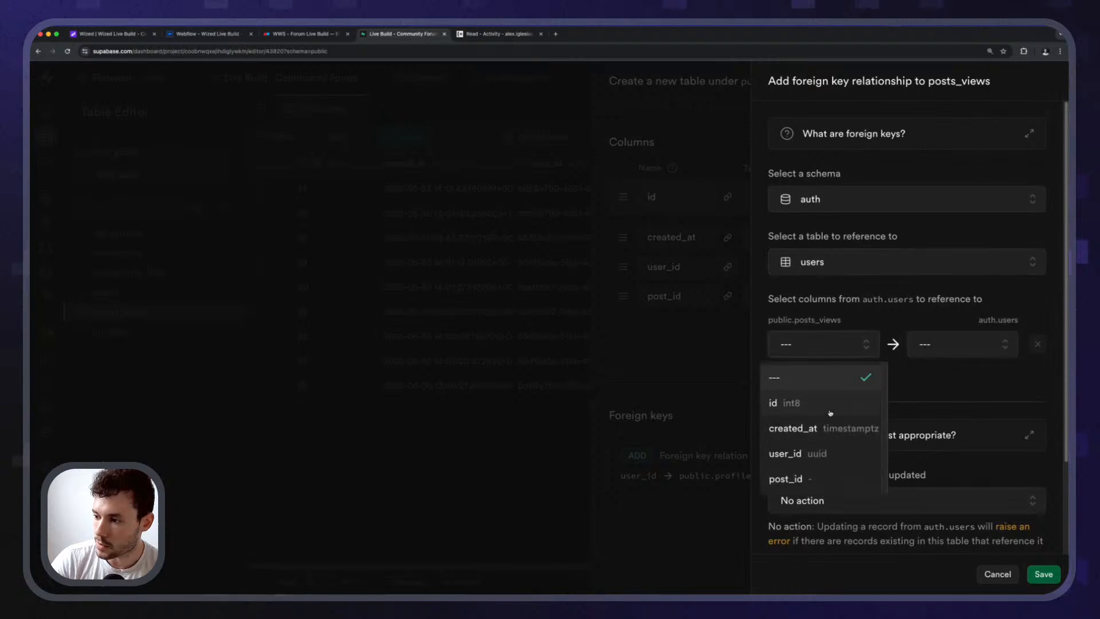
pyautogui.click(805, 454)
pyautogui.click(940, 344)
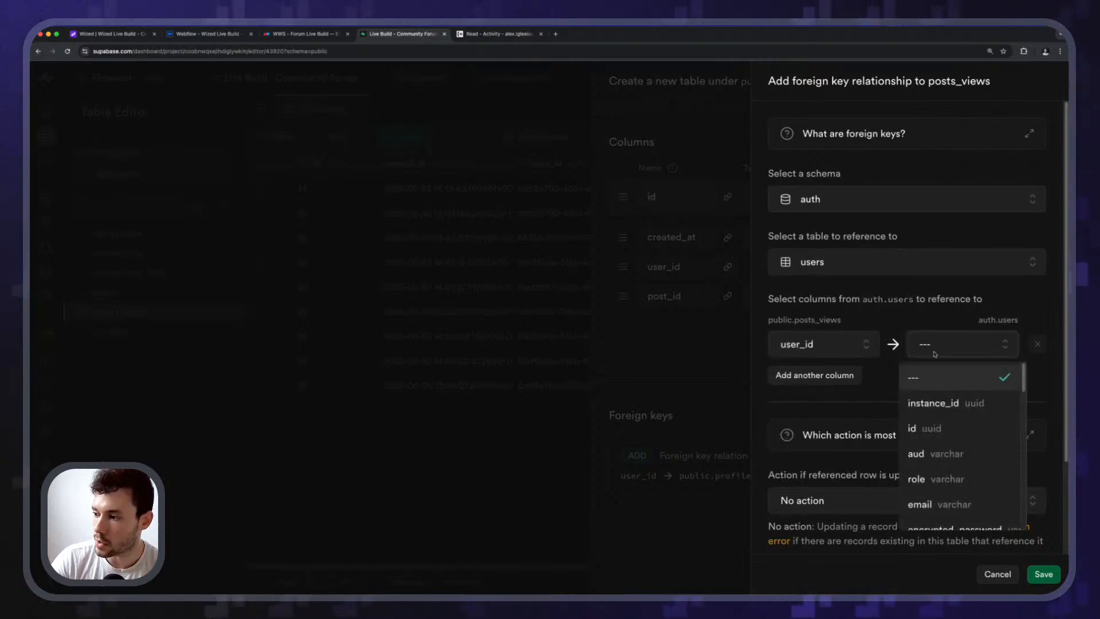
pyautogui.click(921, 429)
pyautogui.scroll(-4, 883, 397)
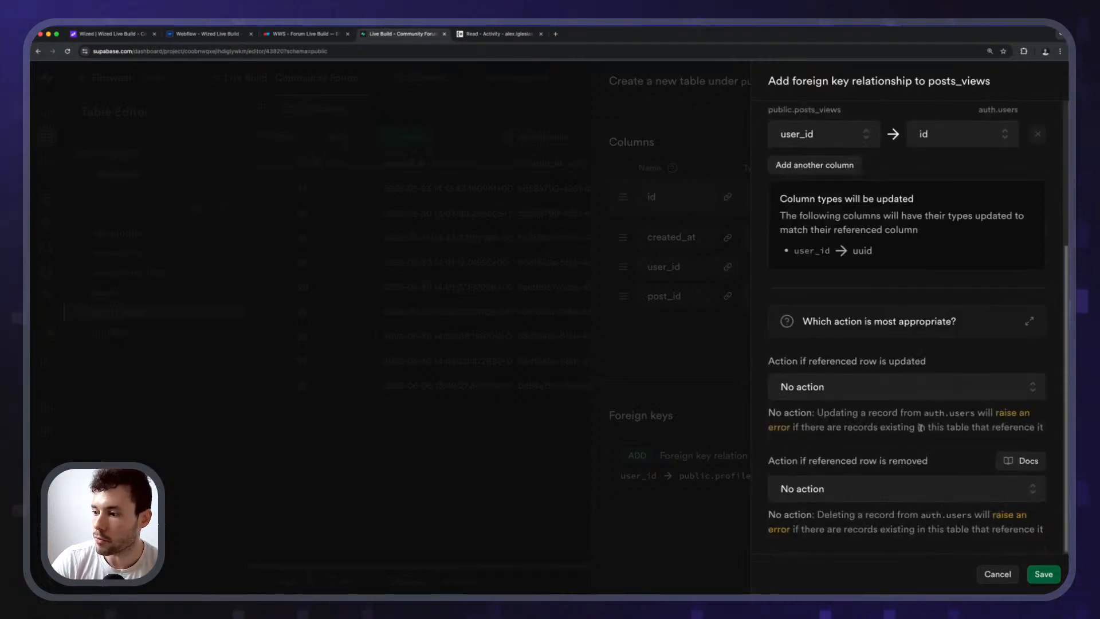
pyautogui.click(890, 491)
pyautogui.click(915, 380)
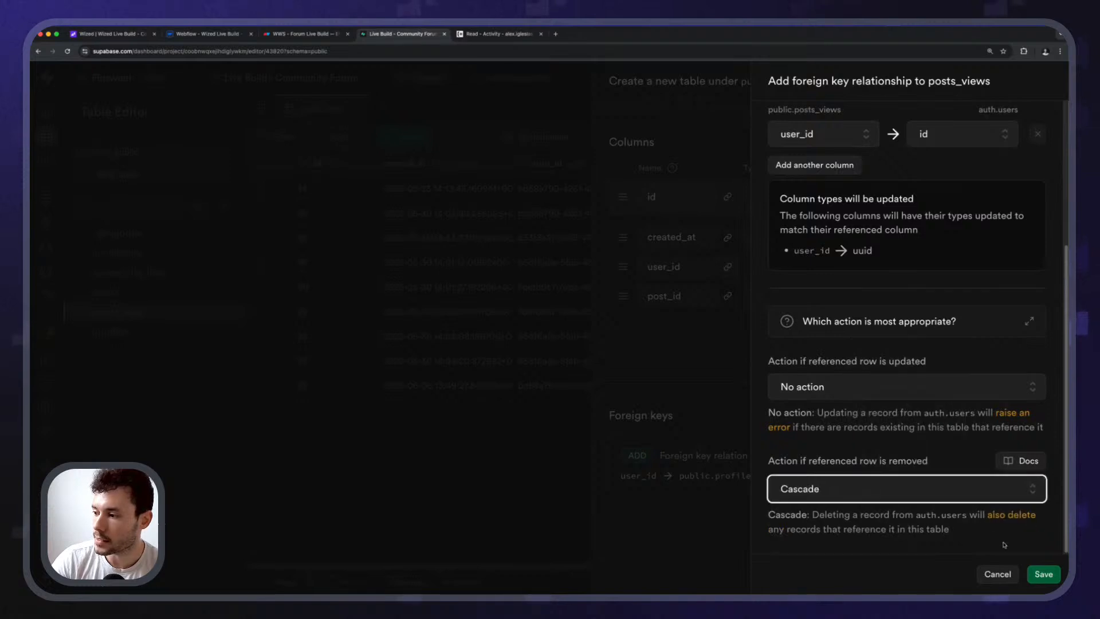
pyautogui.click(1043, 574)
# Add a third relation linking post_id to public.posts.id, cascading on delete.
pyautogui.click(807, 519)
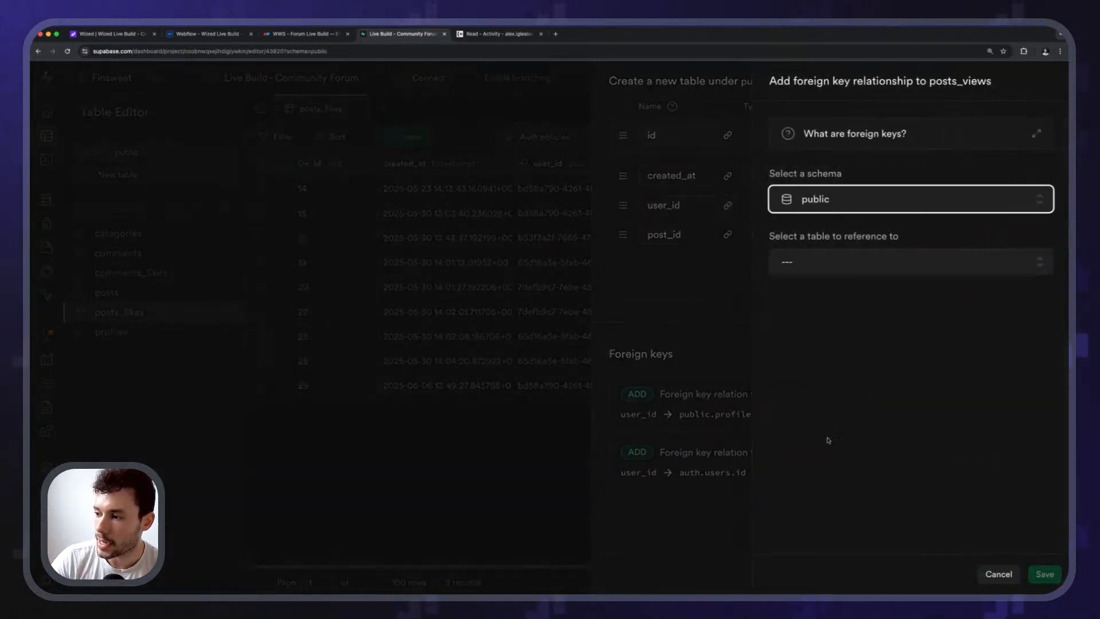
pyautogui.click(815, 261)
pyautogui.scroll(-1, 842, 366)
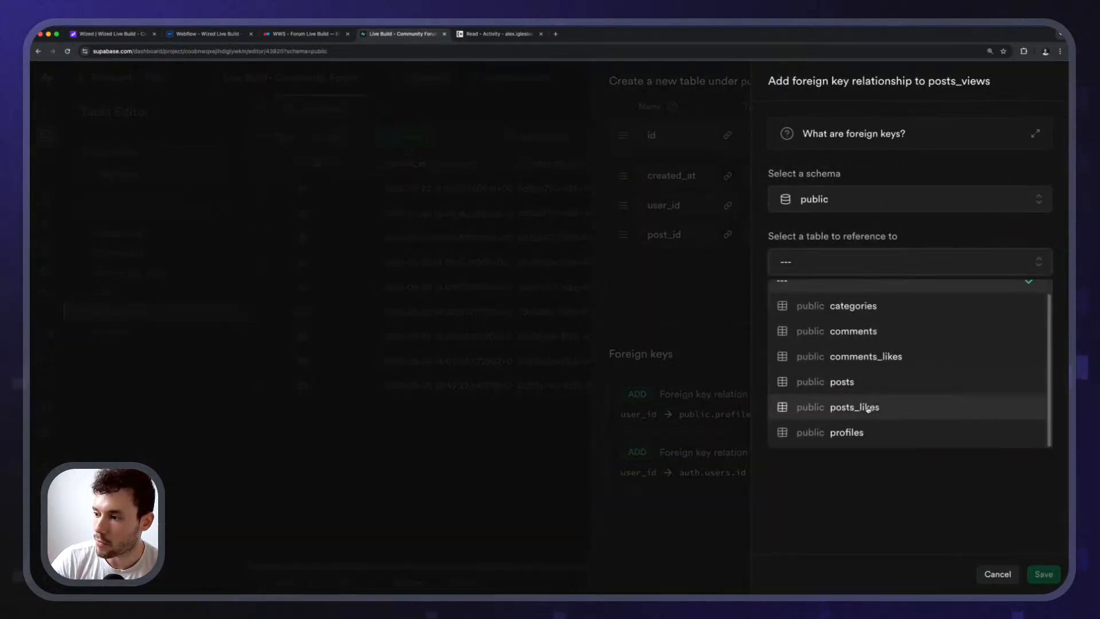
pyautogui.click(871, 383)
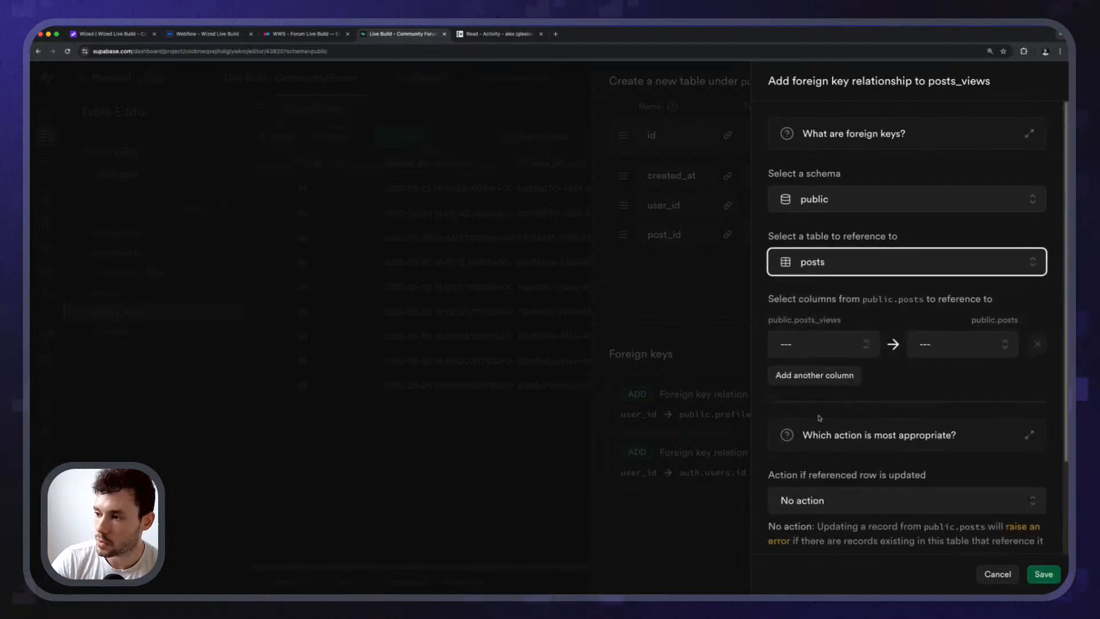
pyautogui.click(817, 343)
pyautogui.click(813, 479)
pyautogui.click(940, 347)
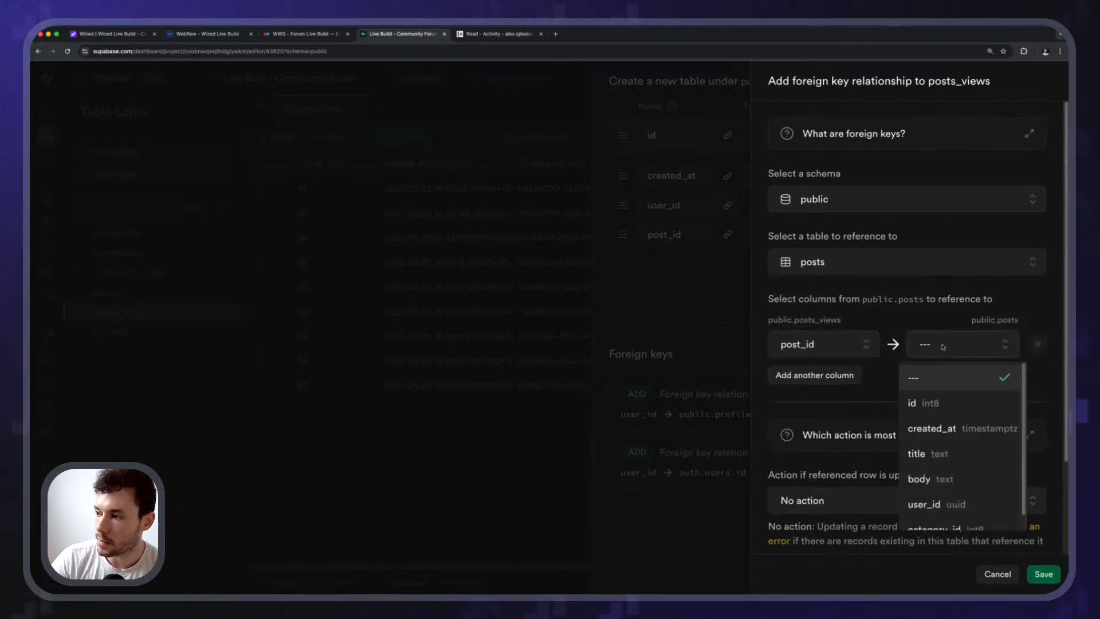
pyautogui.click(934, 403)
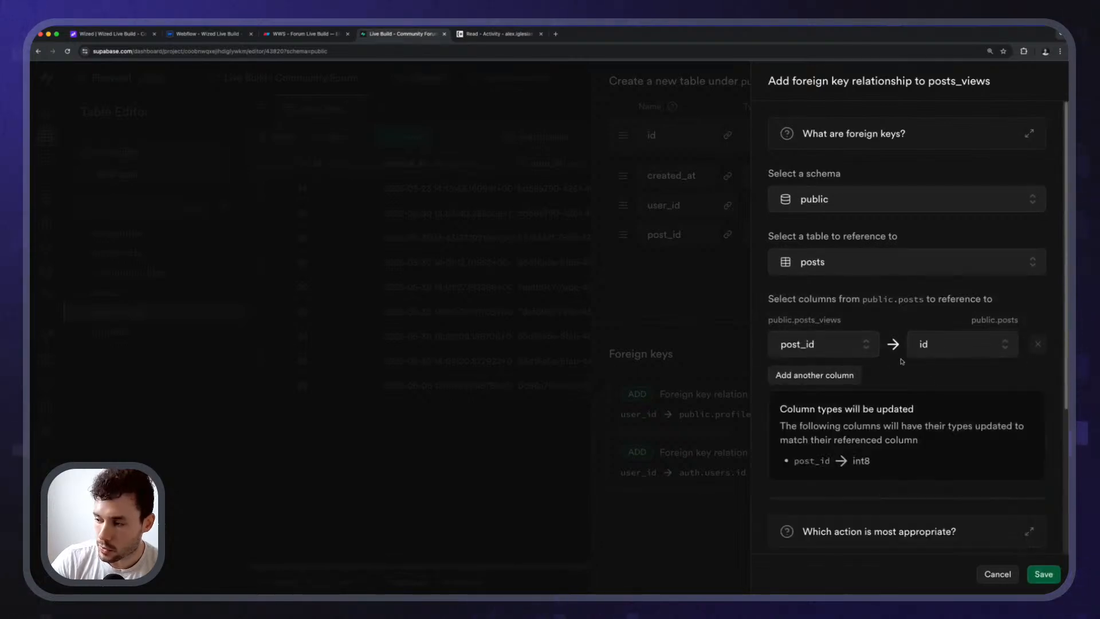
pyautogui.scroll(-4, 894, 367)
pyautogui.click(831, 490)
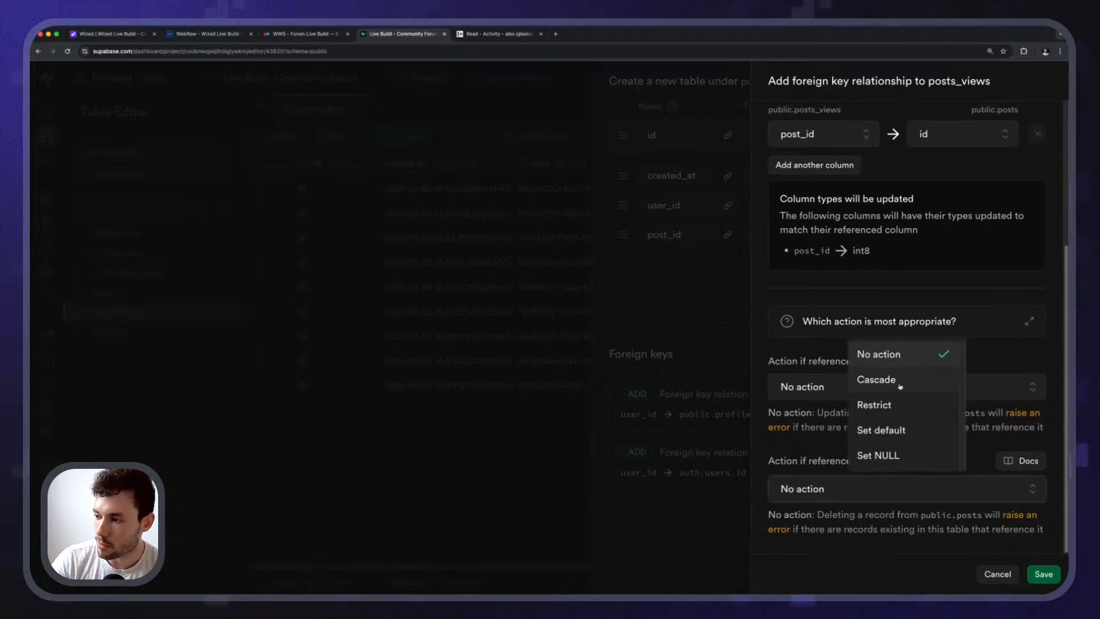
pyautogui.click(897, 386)
pyautogui.click(1044, 575)
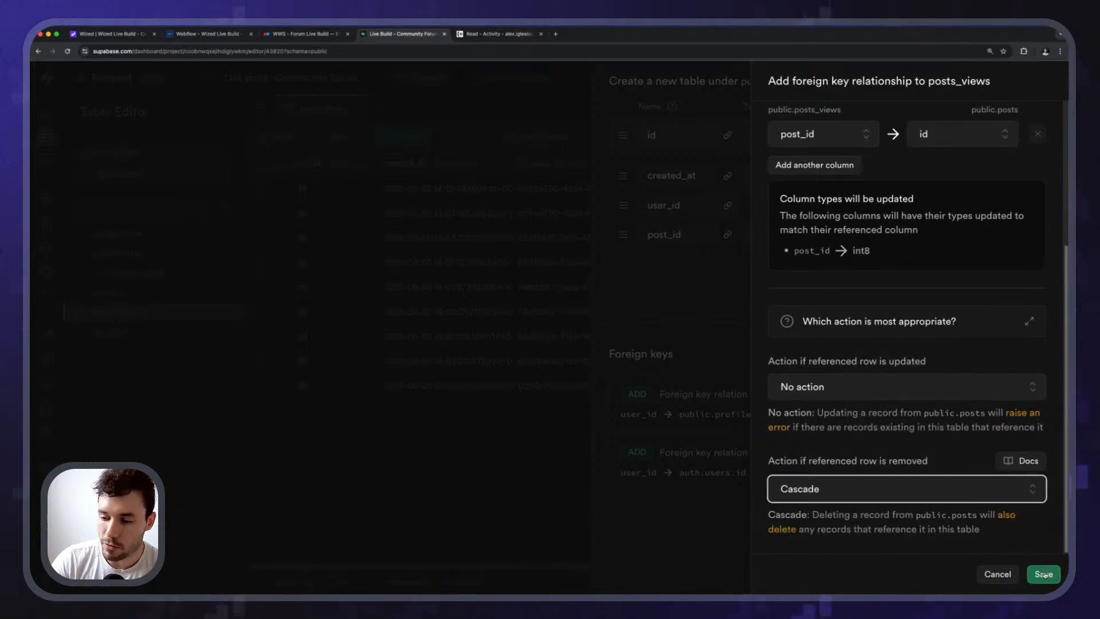
# Save the posts_views table, dismiss the notices, and go to its RLS policies.
pyautogui.click(1044, 575)
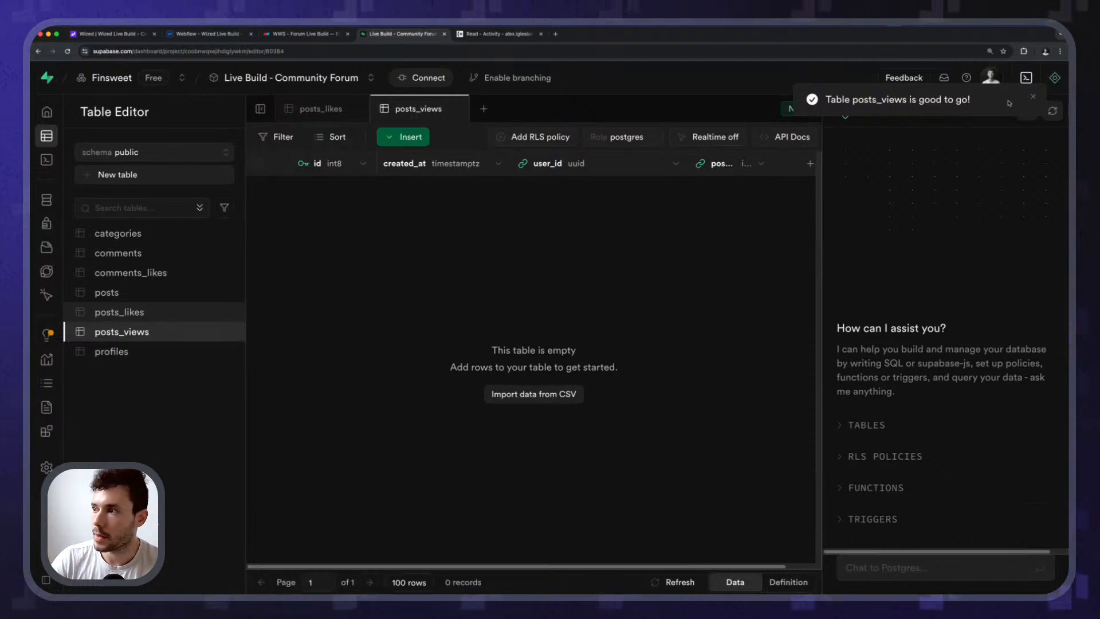
pyautogui.click(1033, 96)
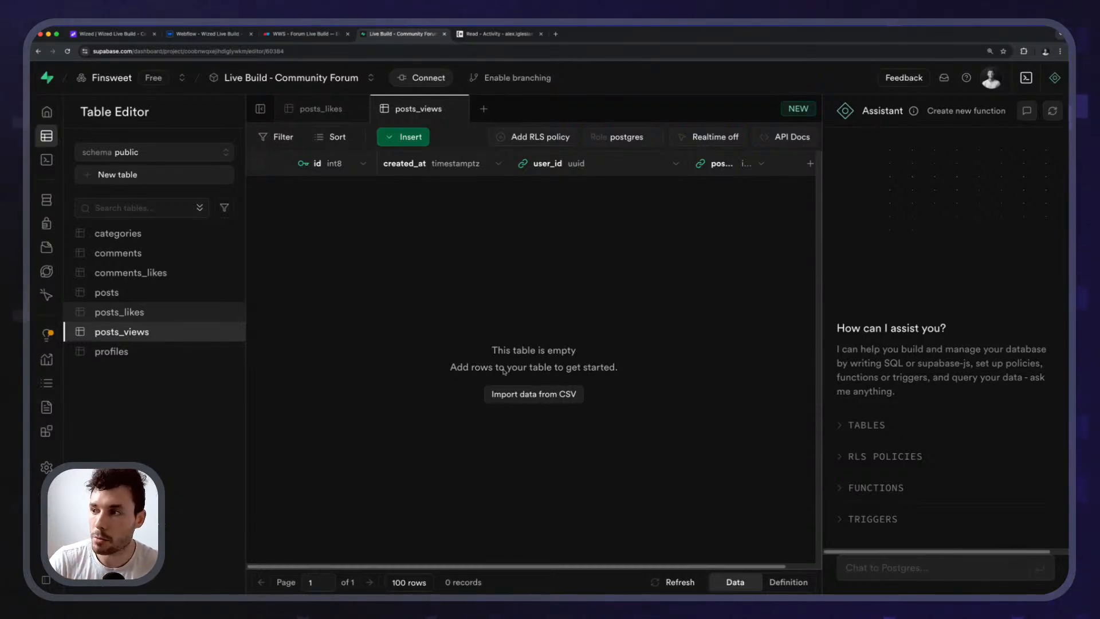
pyautogui.click(797, 108)
pyautogui.click(512, 244)
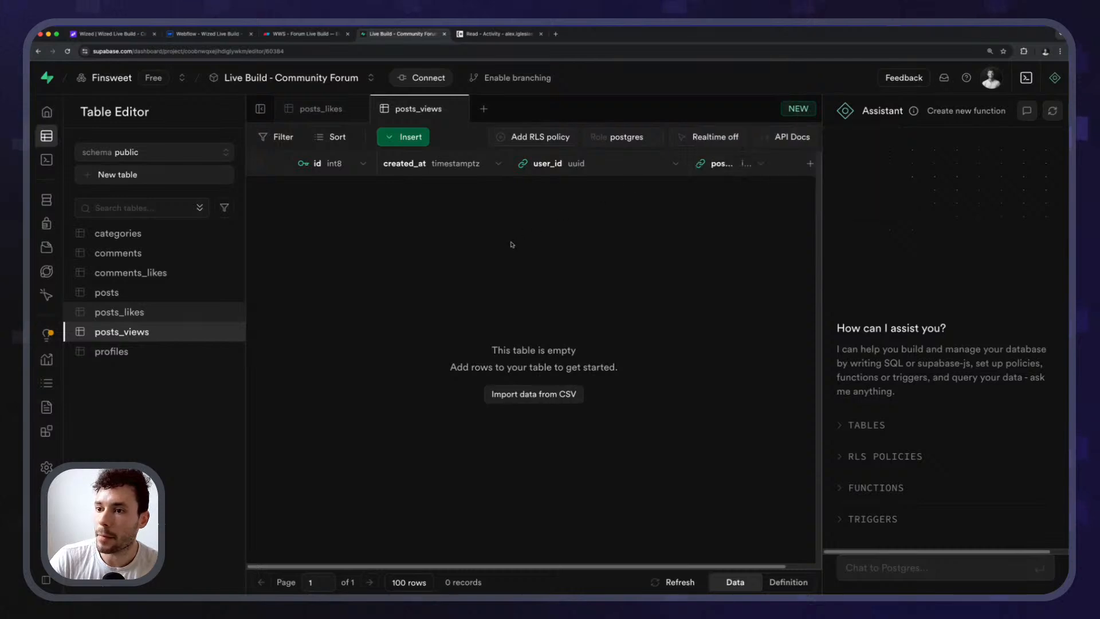
pyautogui.click(387, 134)
pyautogui.click(343, 256)
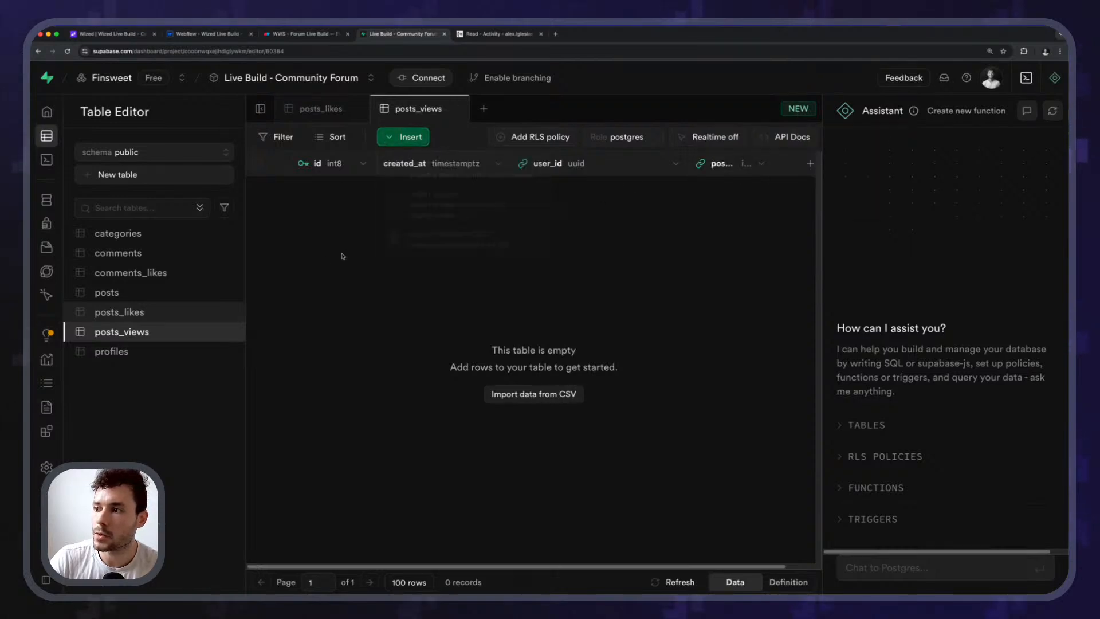
pyautogui.click(564, 139)
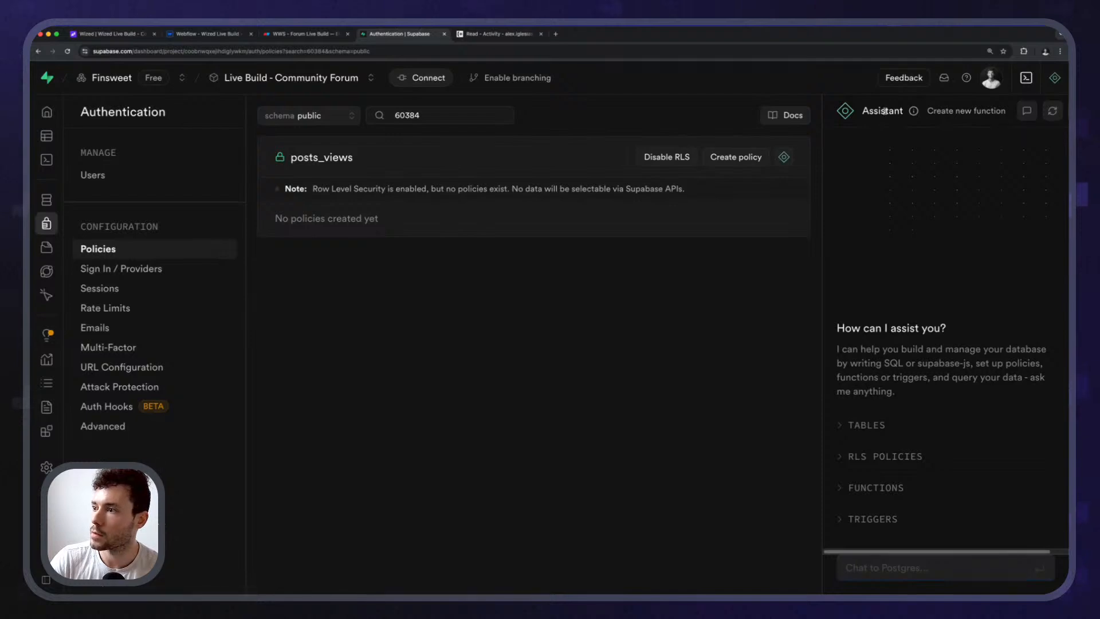
# Create a SELECT policy from the 'Enable users to view their own data only' template.
pyautogui.click(1054, 77)
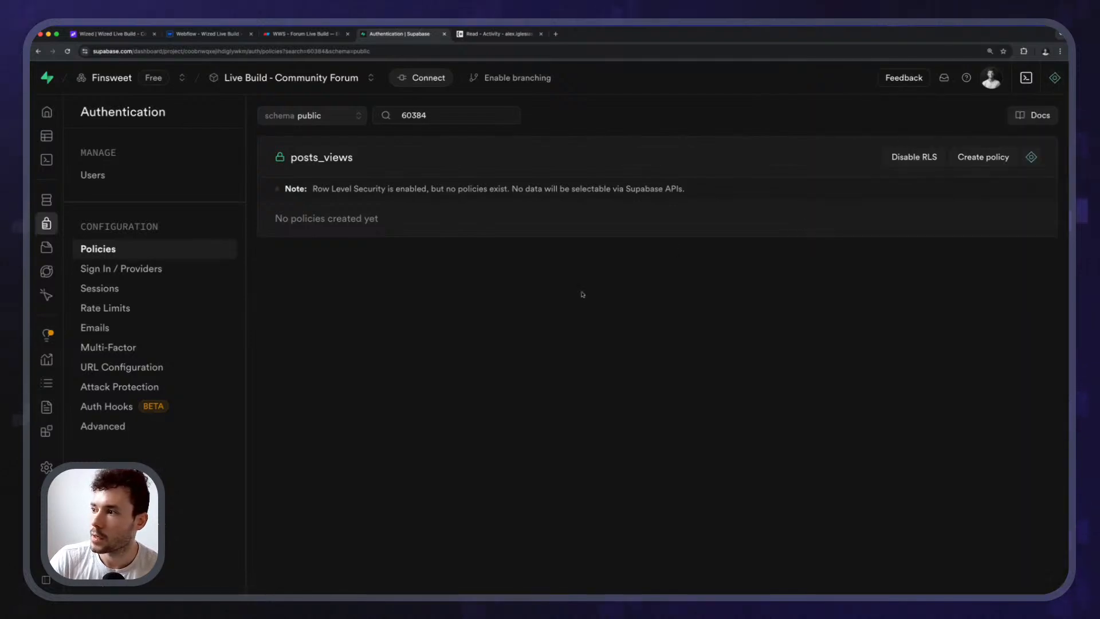
pyautogui.click(984, 158)
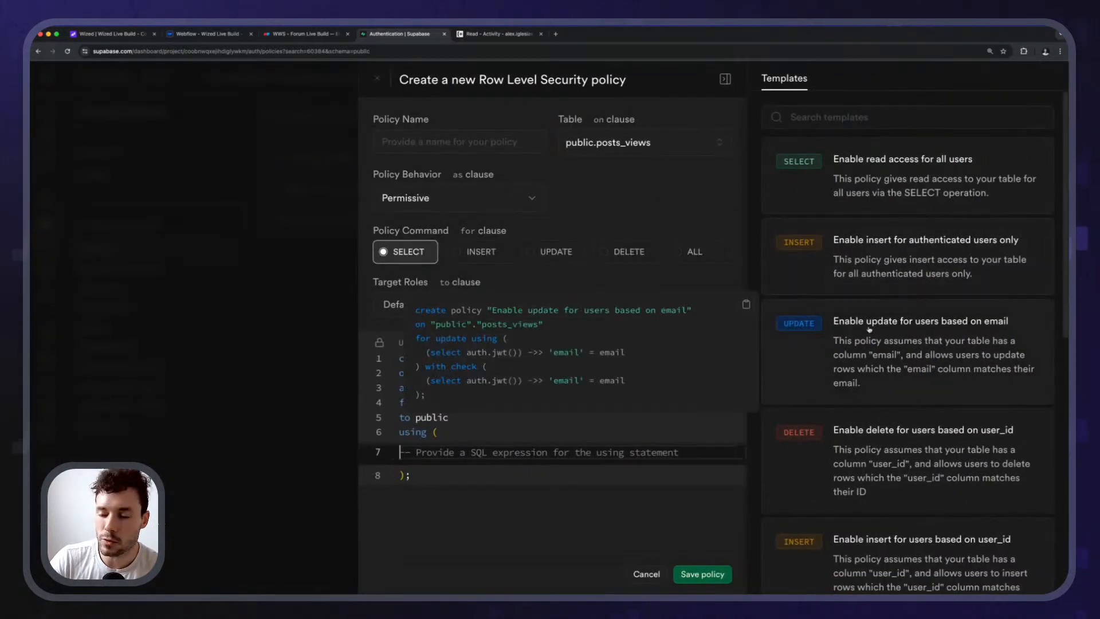
pyautogui.scroll(-5, 853, 367)
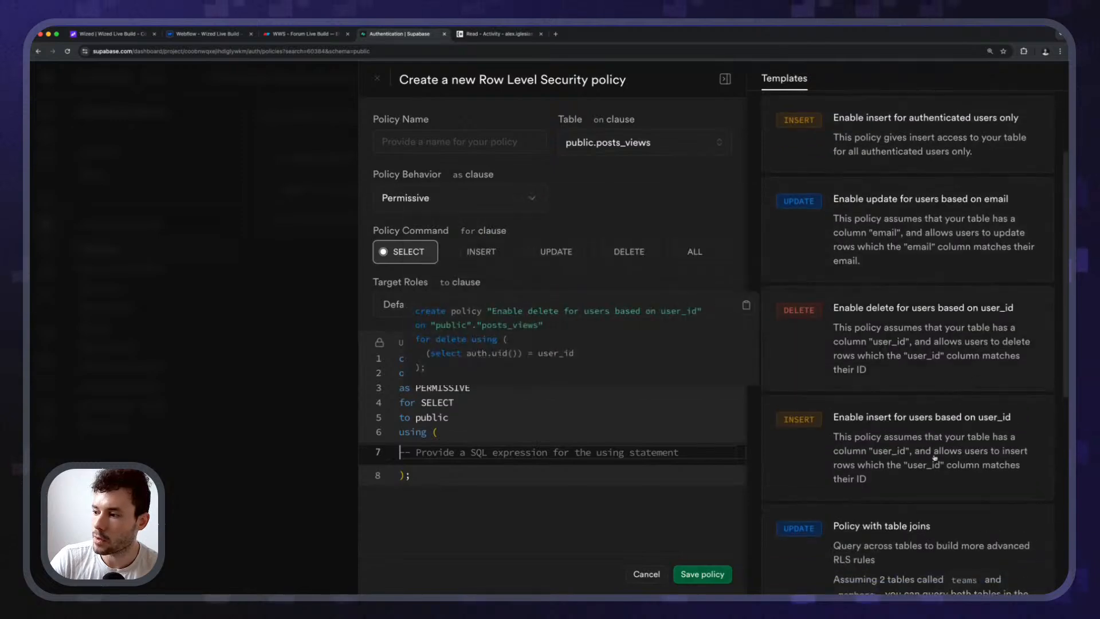
pyautogui.scroll(-5, 988, 467)
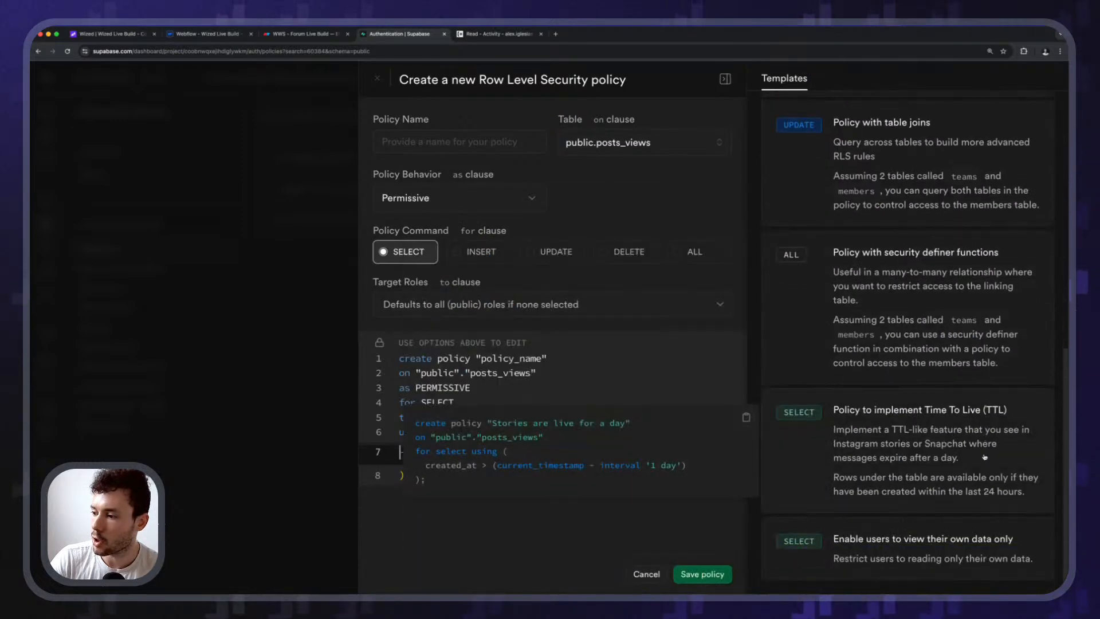
pyautogui.scroll(10, 985, 456)
pyautogui.scroll(-10, 984, 456)
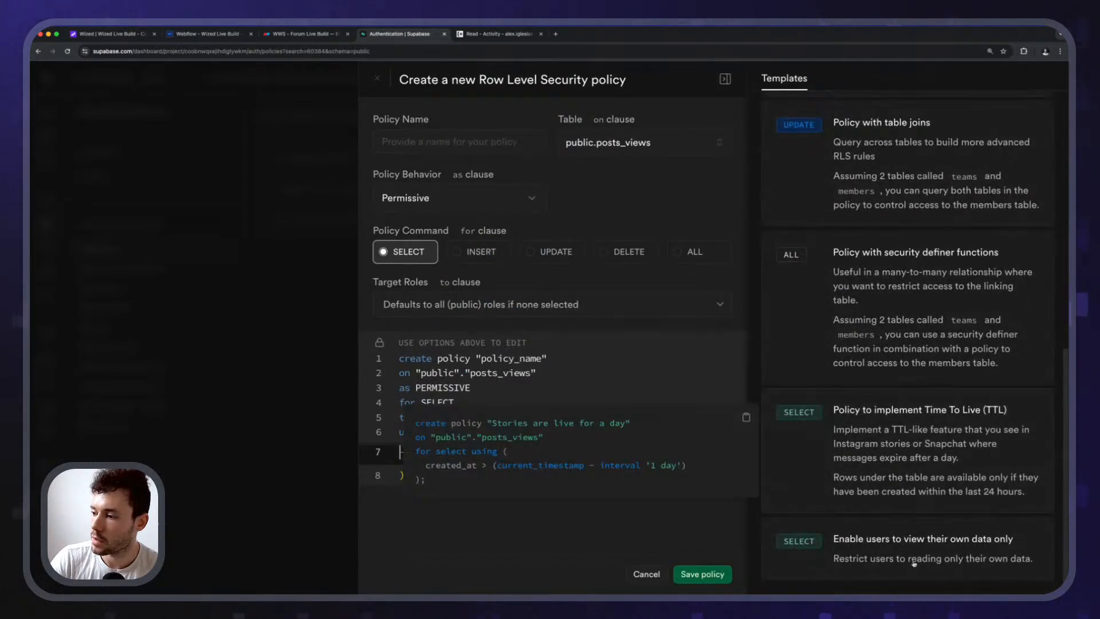
pyautogui.scroll(10, 948, 558)
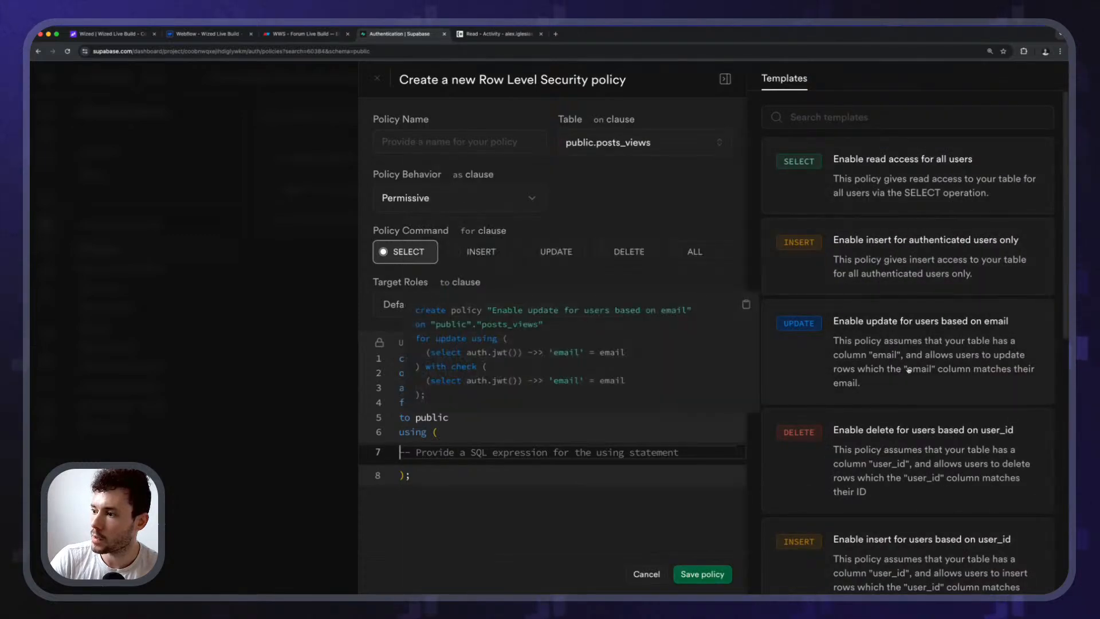
pyautogui.scroll(-2, 924, 333)
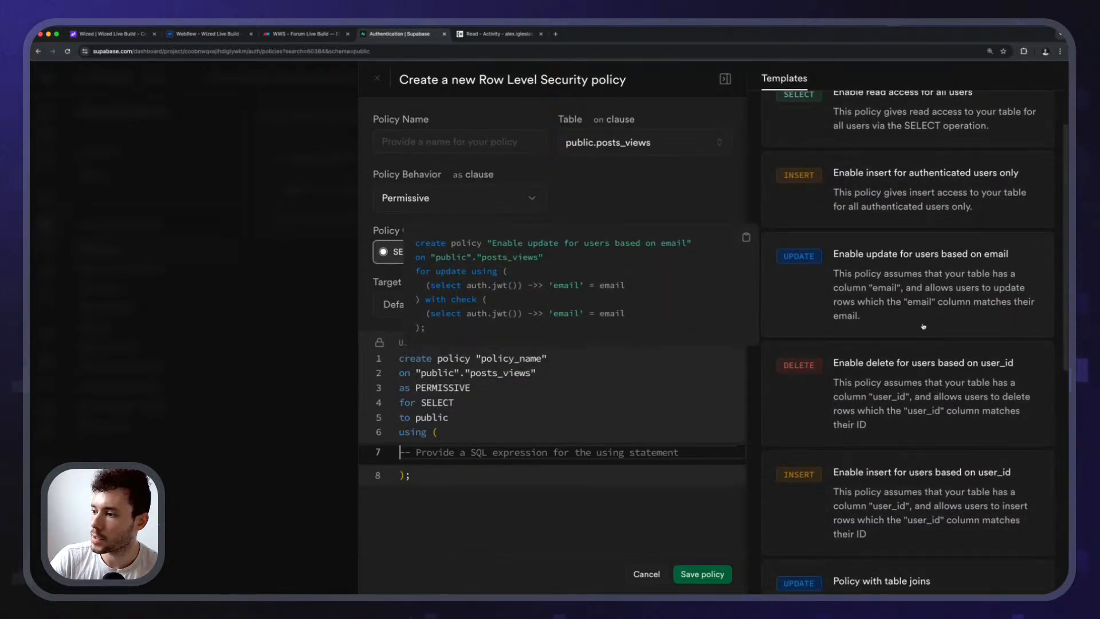
pyautogui.scroll(-5, 923, 326)
pyautogui.scroll(6, 955, 338)
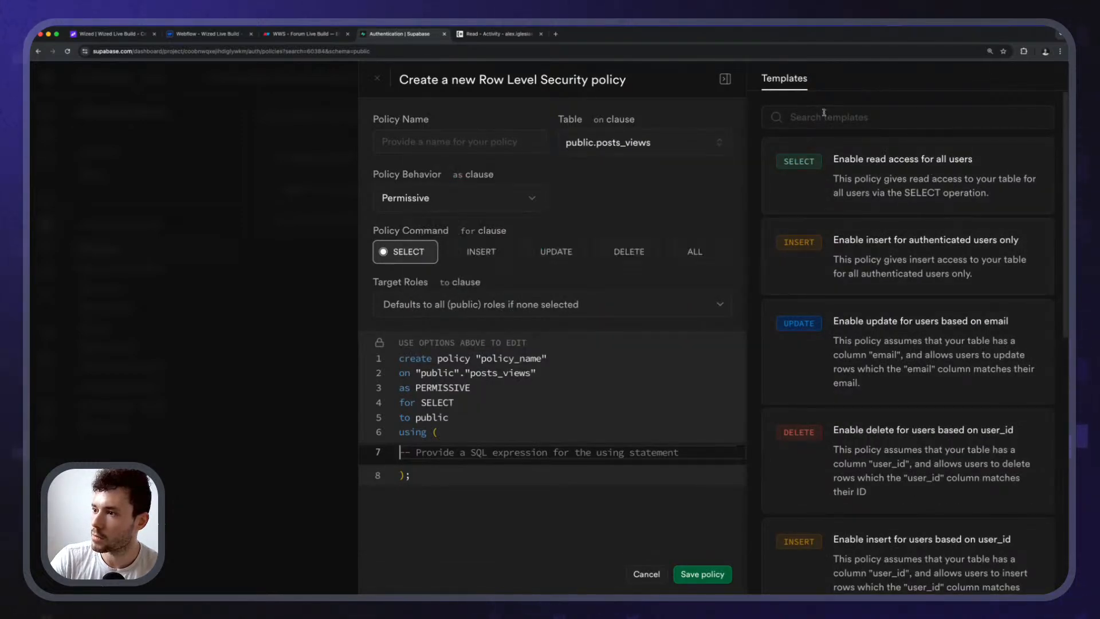
pyautogui.scroll(-10, 903, 281)
pyautogui.scroll(-4, 903, 355)
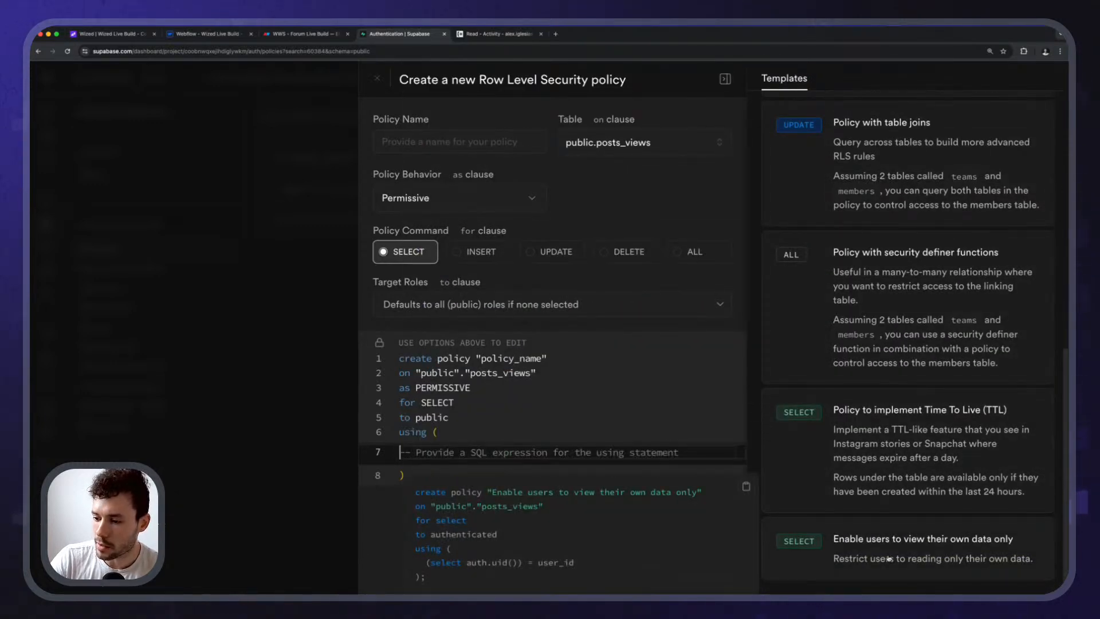
pyautogui.click(943, 558)
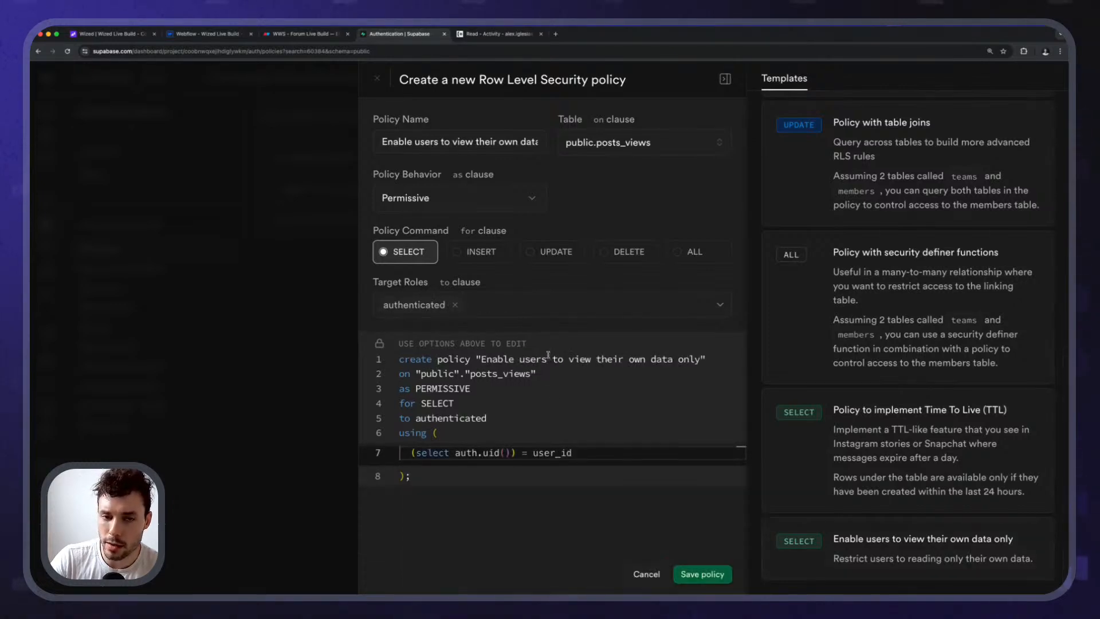
pyautogui.click(699, 575)
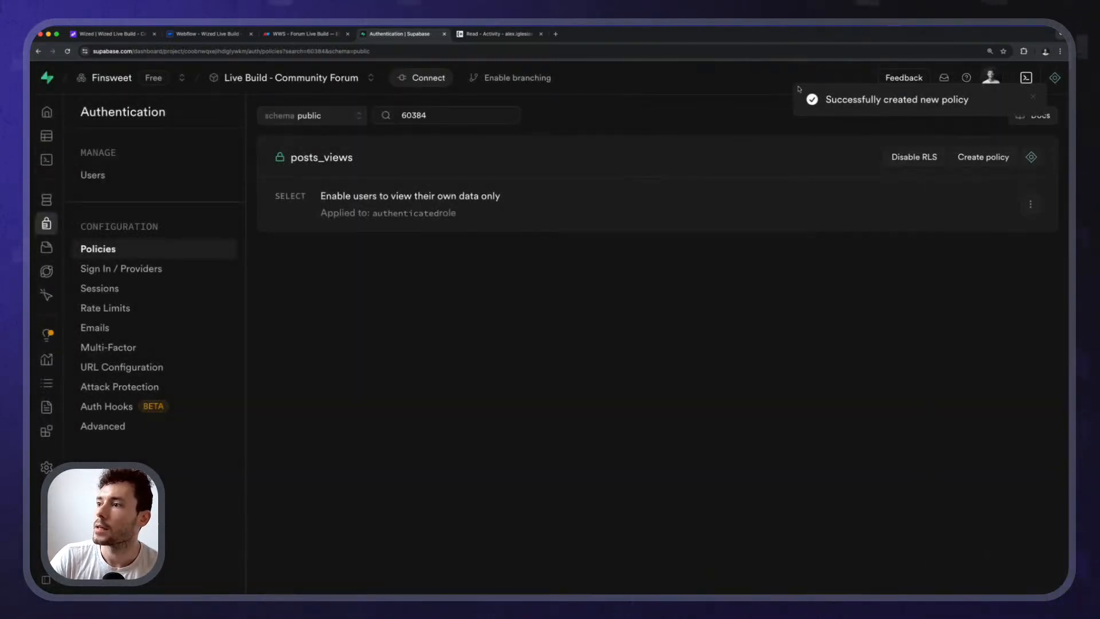
# Create an INSERT policy from the 'Enable insert for users based on user_id' template.
pyautogui.click(980, 158)
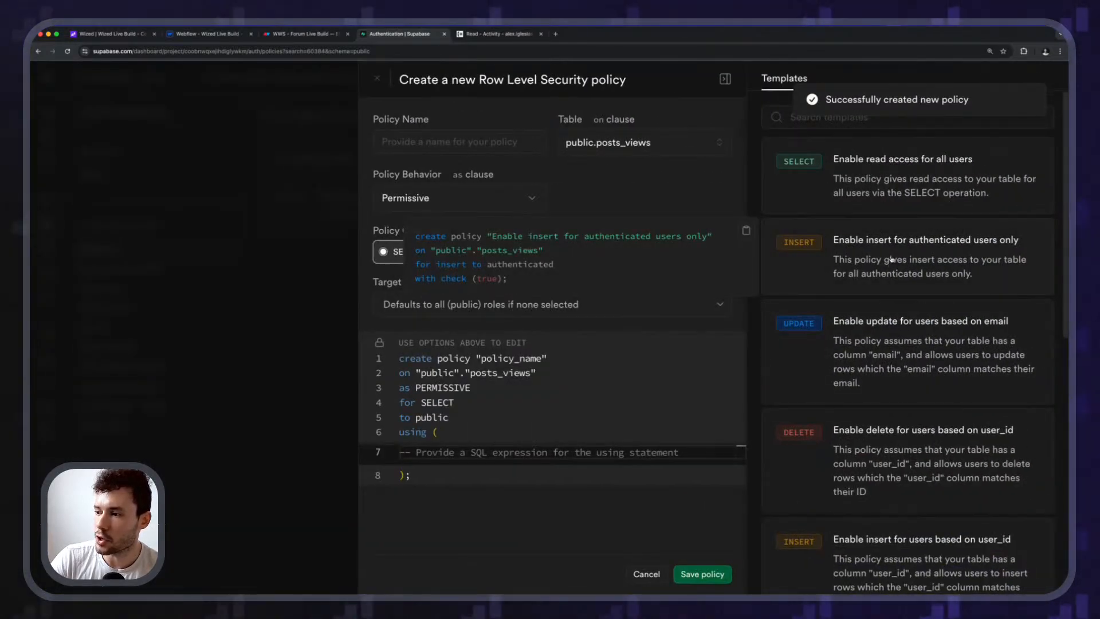
pyautogui.scroll(-3, 889, 331)
pyautogui.scroll(-1, 889, 331)
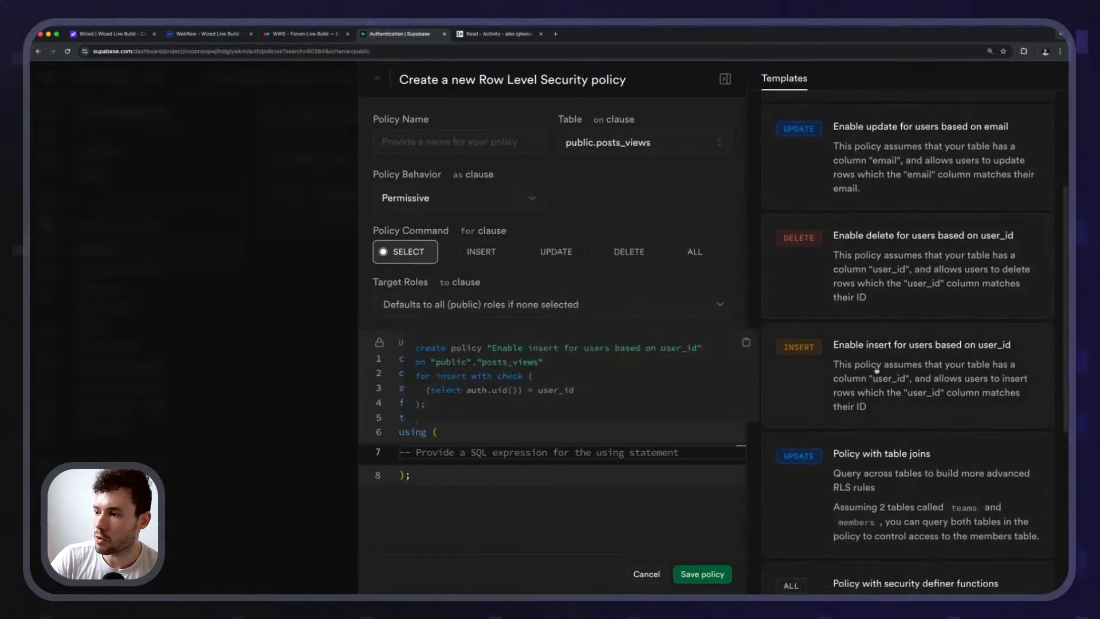
pyautogui.click(951, 370)
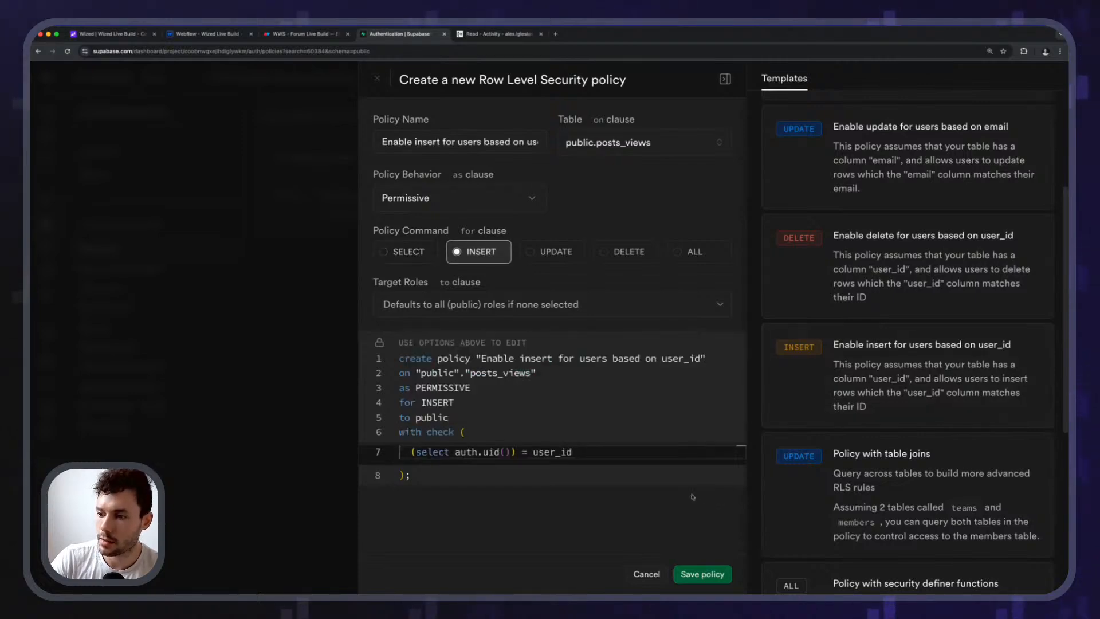
pyautogui.click(702, 574)
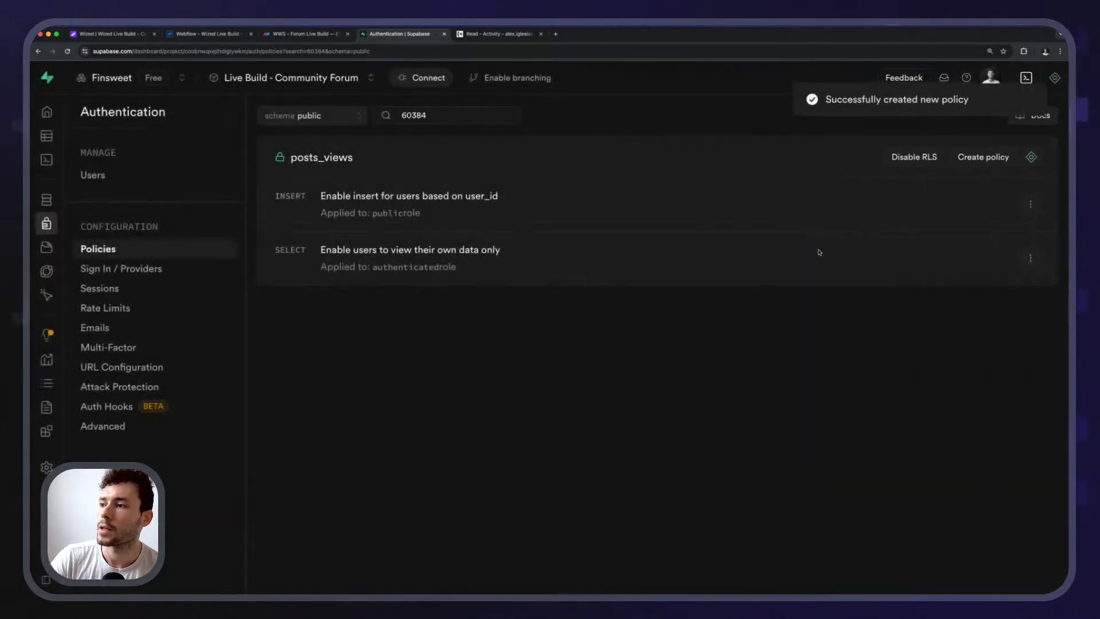
# Start one more new policy for posts_views and browse its templates.
pyautogui.click(972, 158)
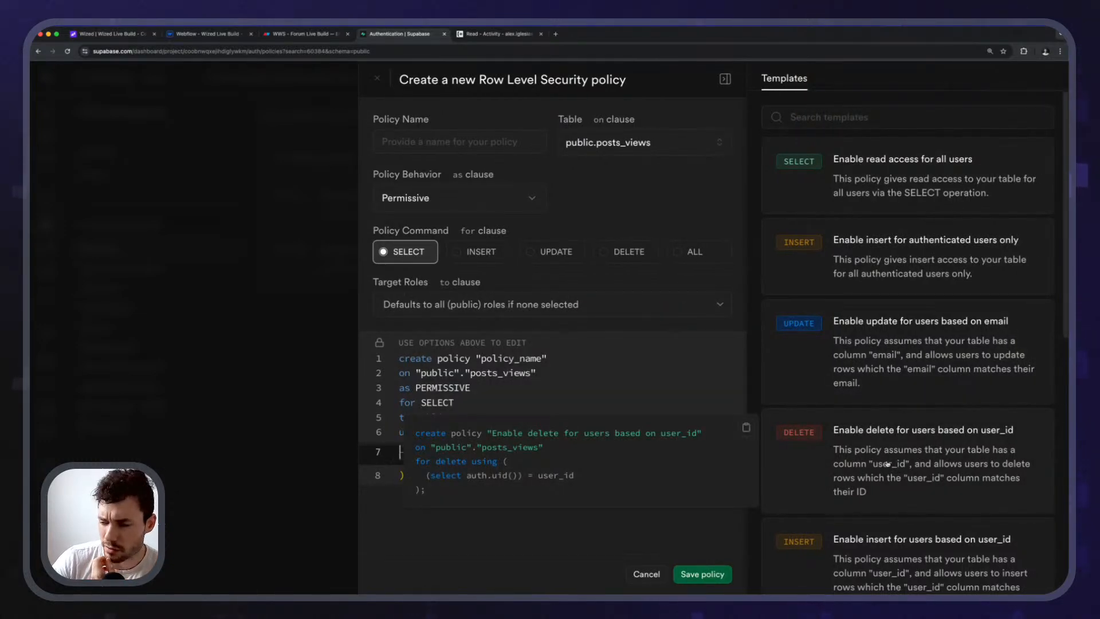
pyautogui.scroll(-10, 888, 464)
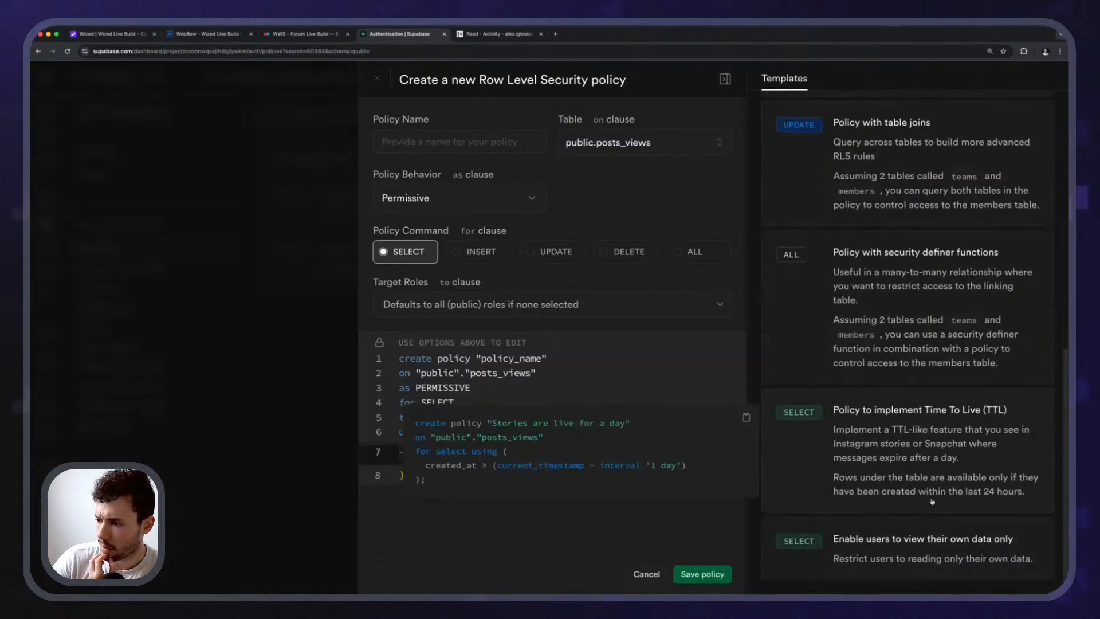
pyautogui.scroll(10, 932, 501)
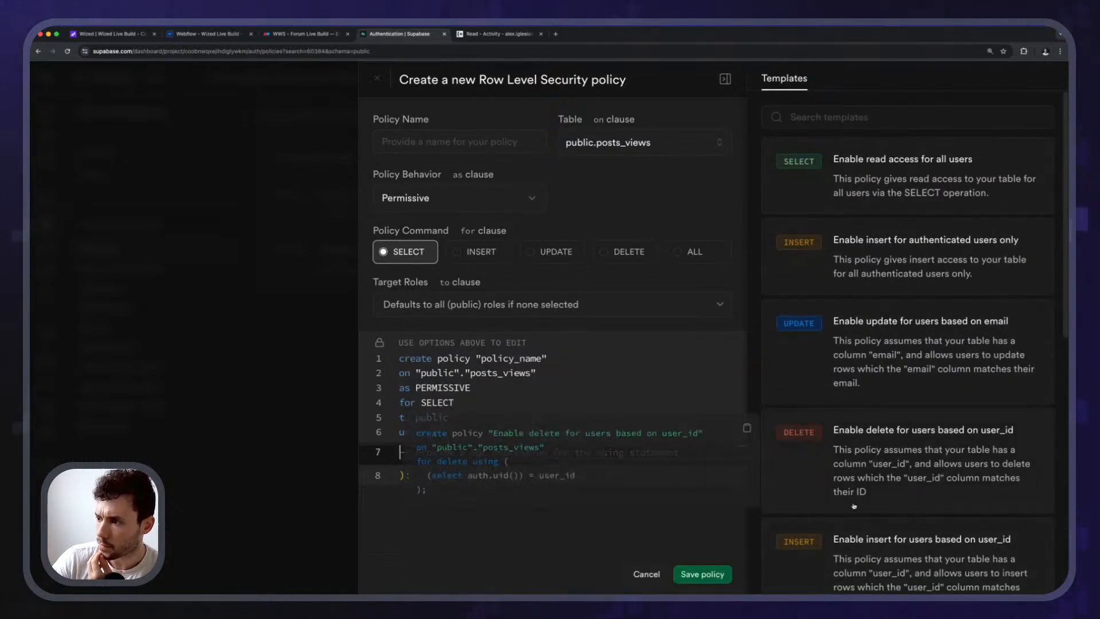
pyautogui.scroll(-4, 834, 504)
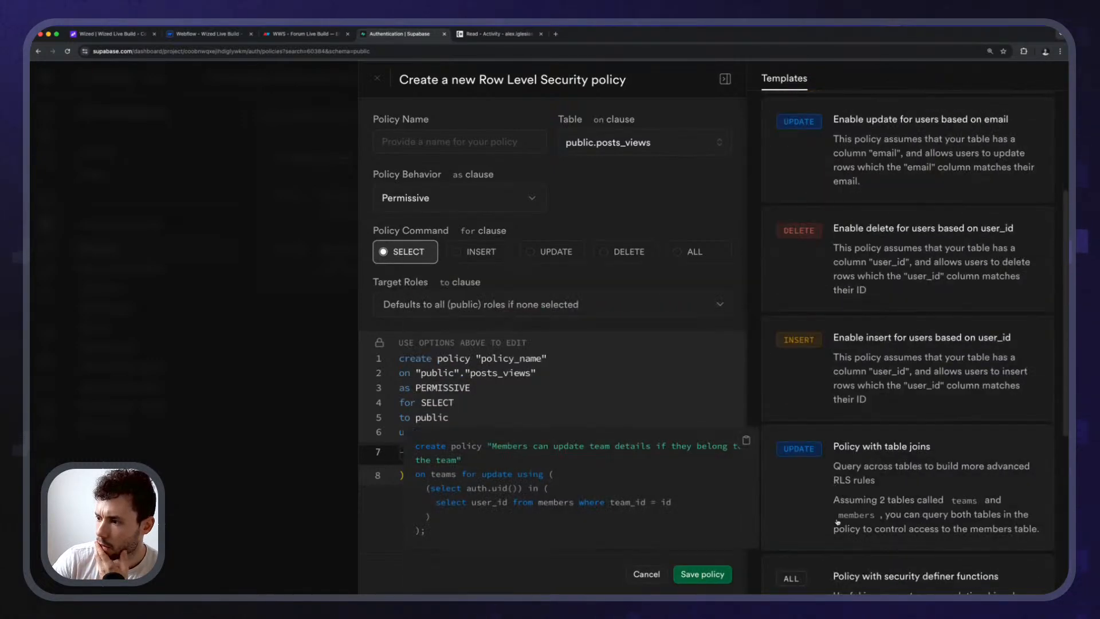
pyautogui.scroll(-6, 838, 522)
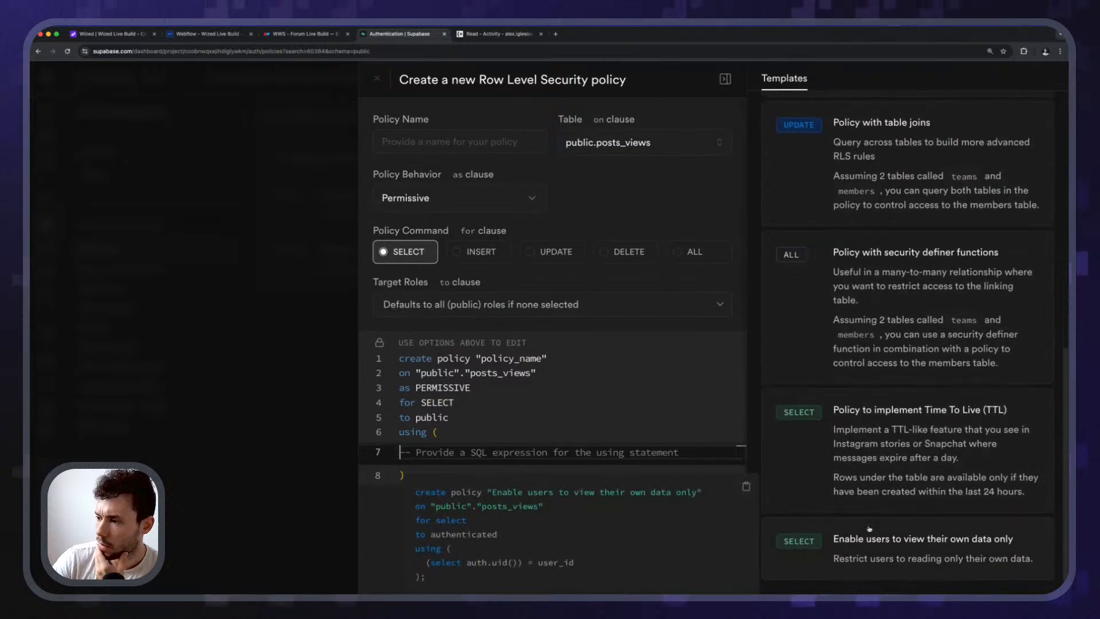
pyautogui.scroll(10, 869, 528)
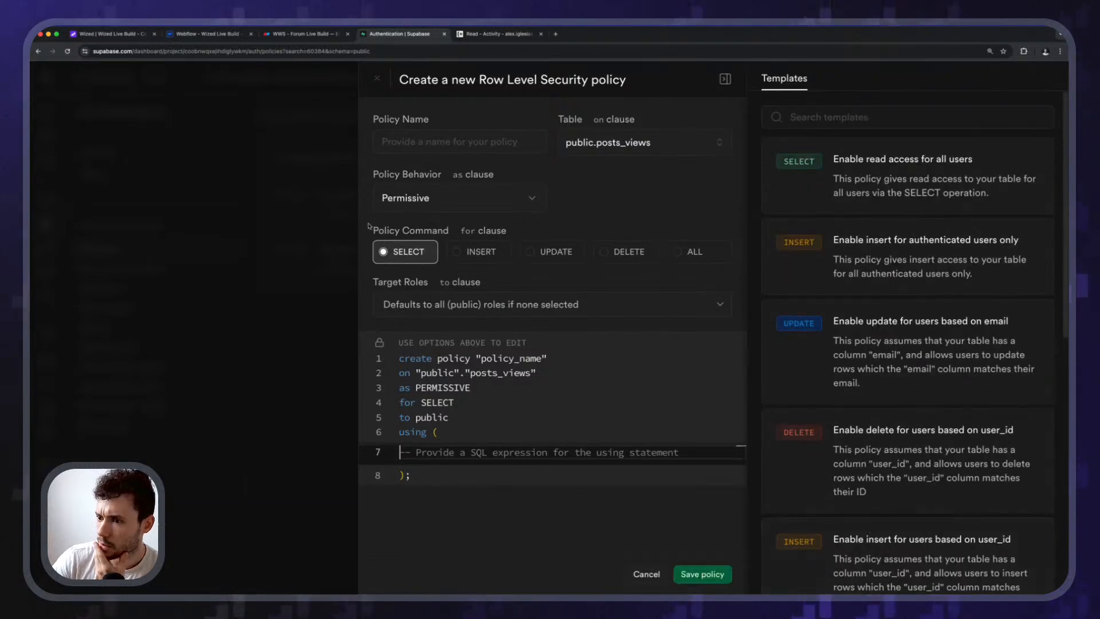
# Close the unused policy editor and return to the empty posts_views table.
pyautogui.click(309, 314)
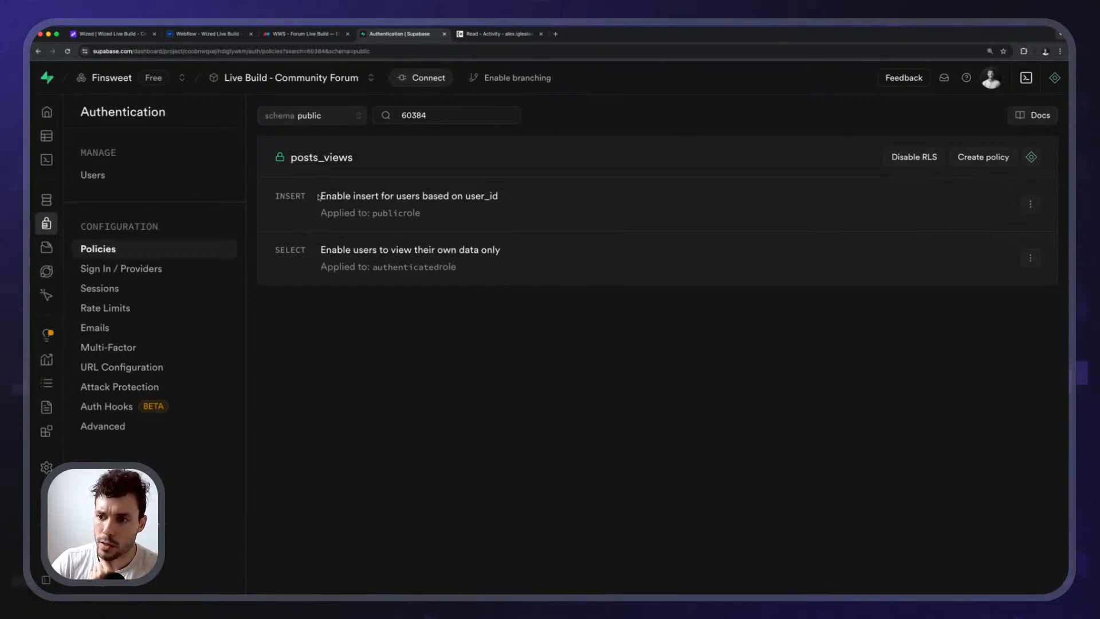
pyautogui.moveTo(319, 197); pyautogui.dragTo(413, 202)
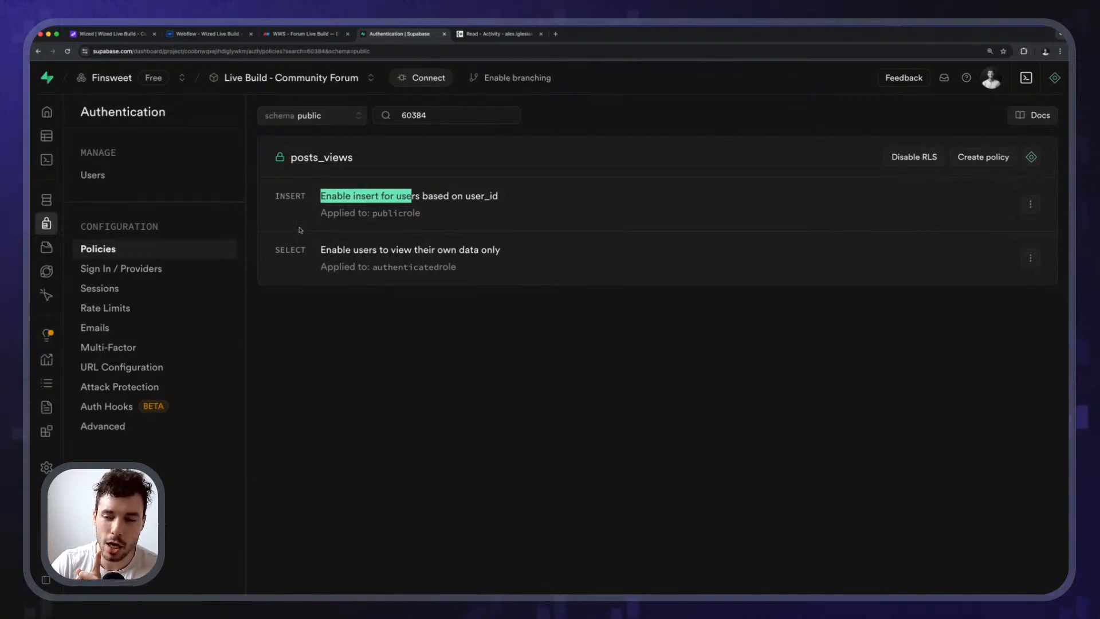
pyautogui.click(571, 439)
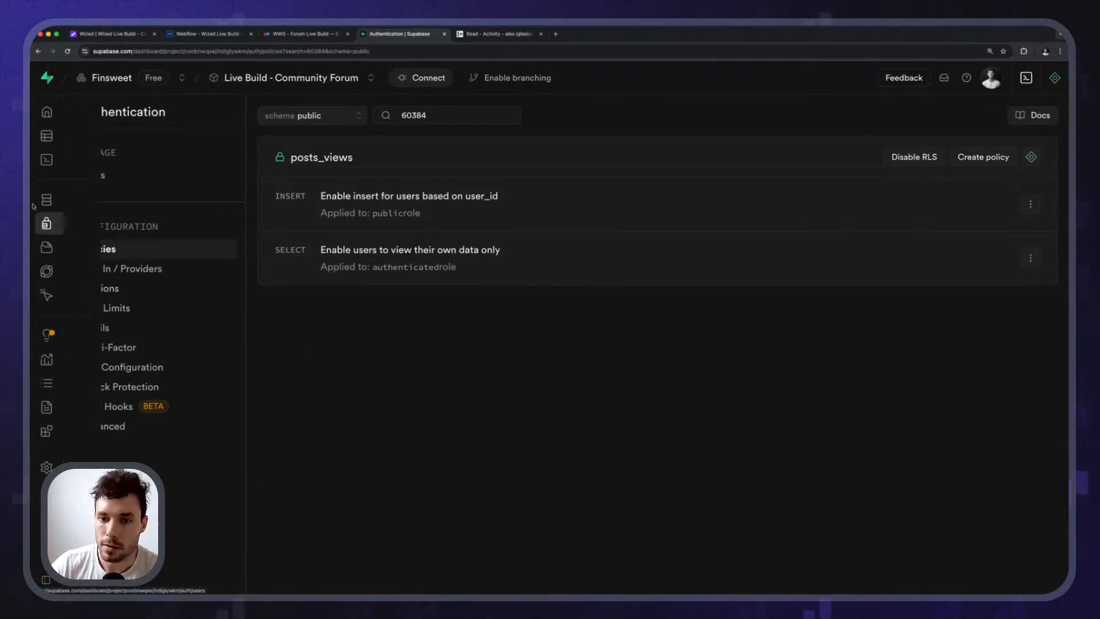
pyautogui.click(91, 135)
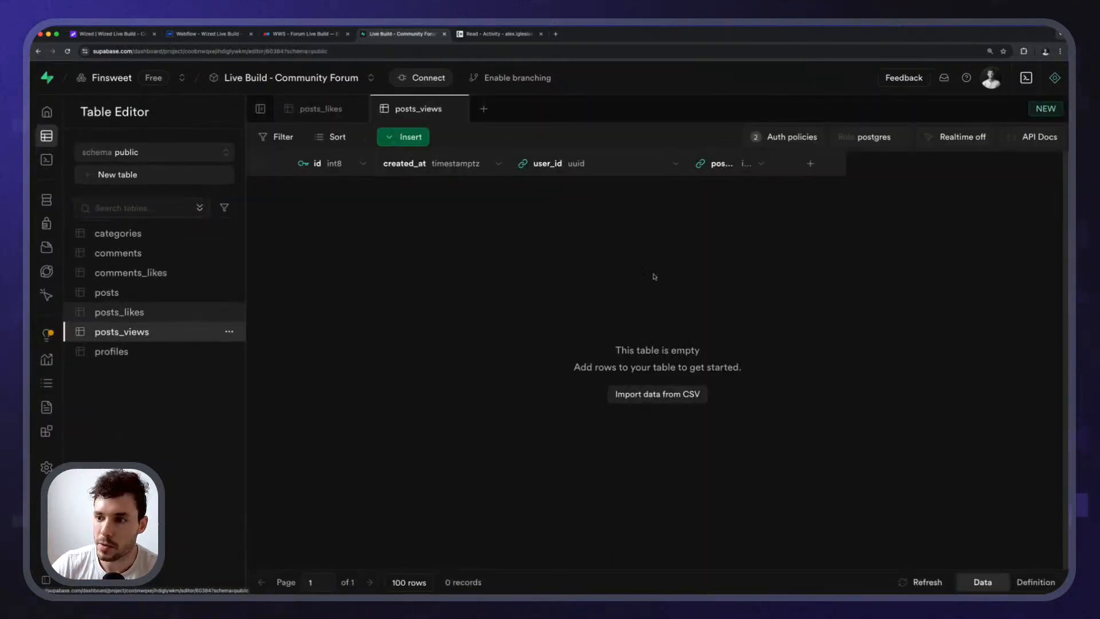
# Open Edit table for posts_views and review its columns and the post_id field.
pyautogui.click(228, 332)
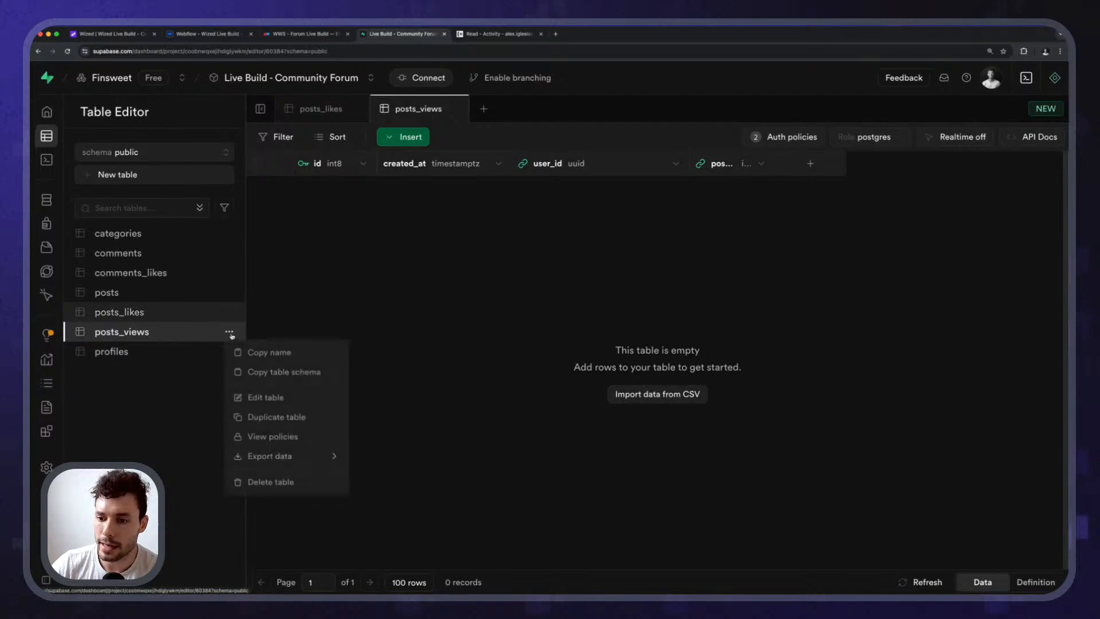
pyautogui.click(284, 401)
pyautogui.scroll(-6, 822, 341)
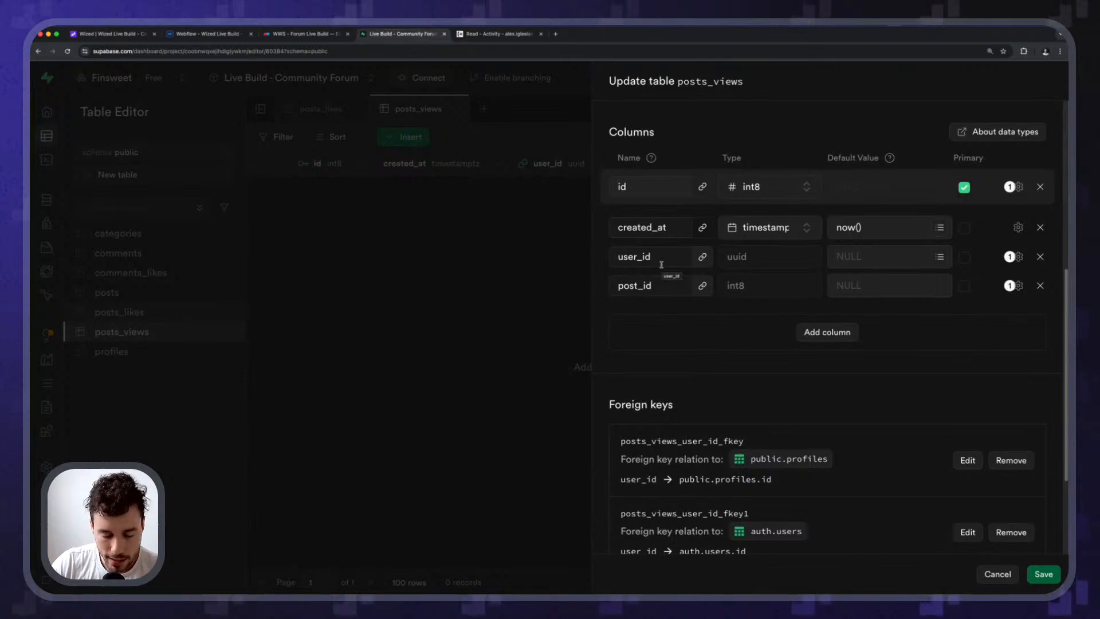
pyautogui.scroll(2, 692, 245)
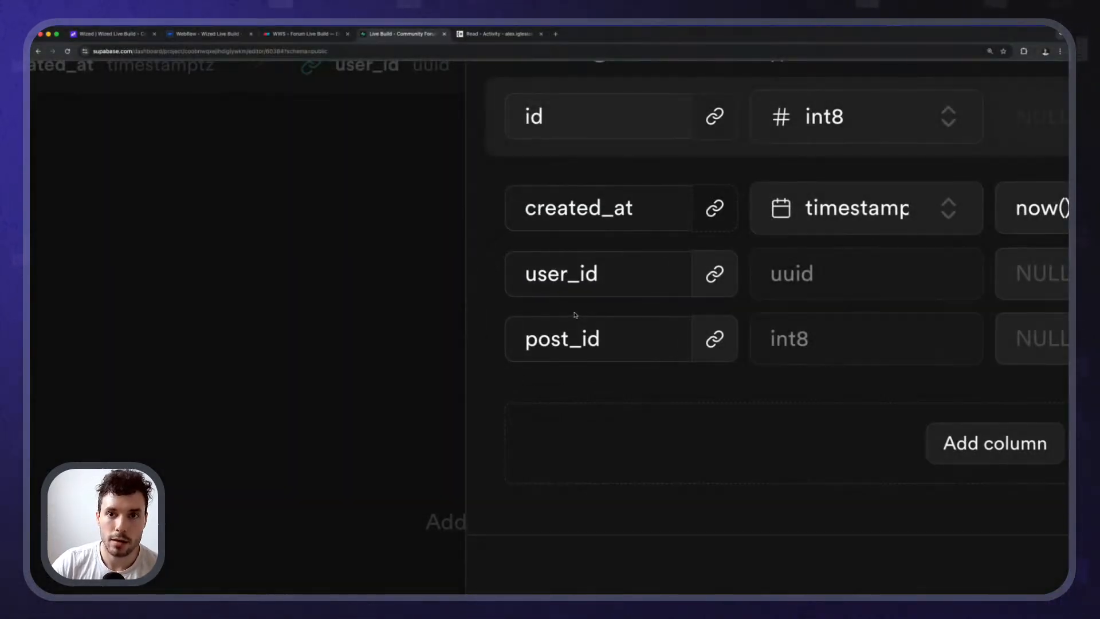
pyautogui.doubleClick(648, 337)
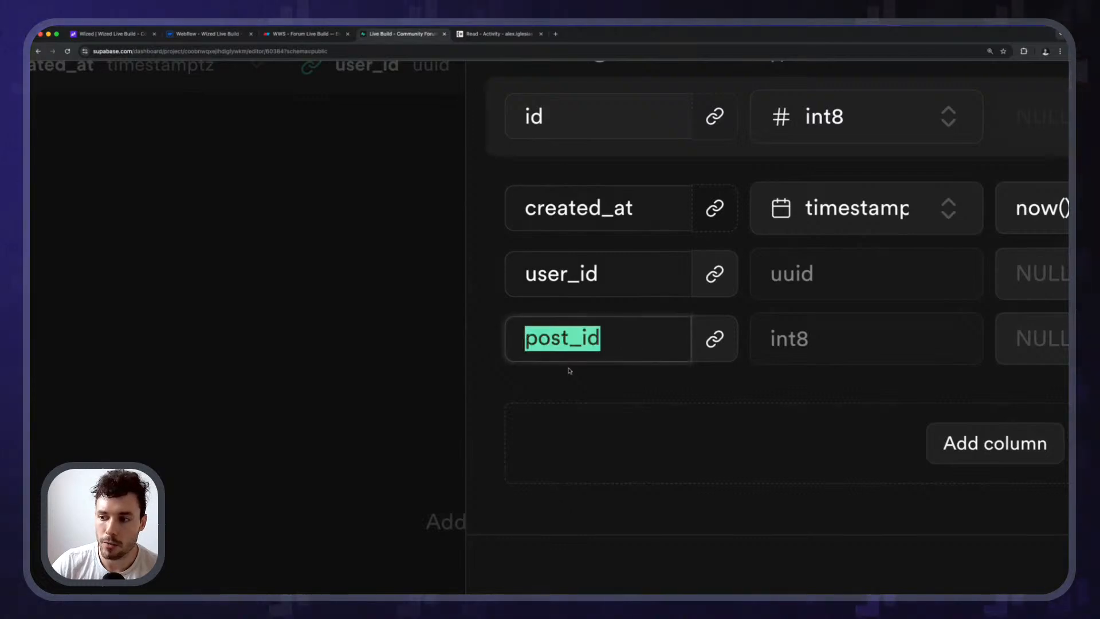
pyautogui.click(573, 334)
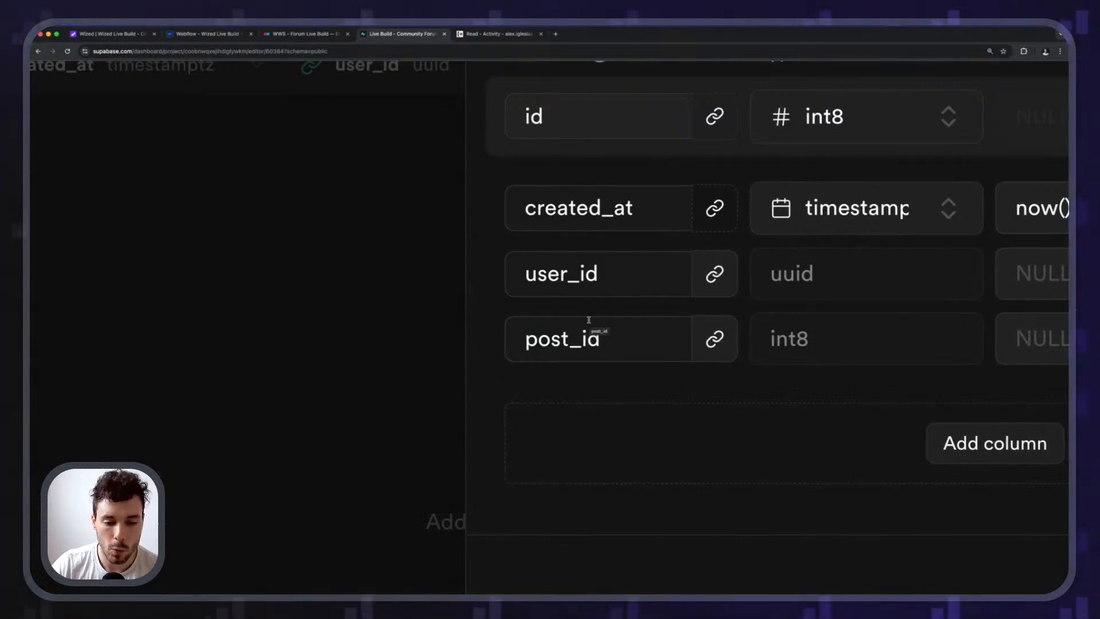
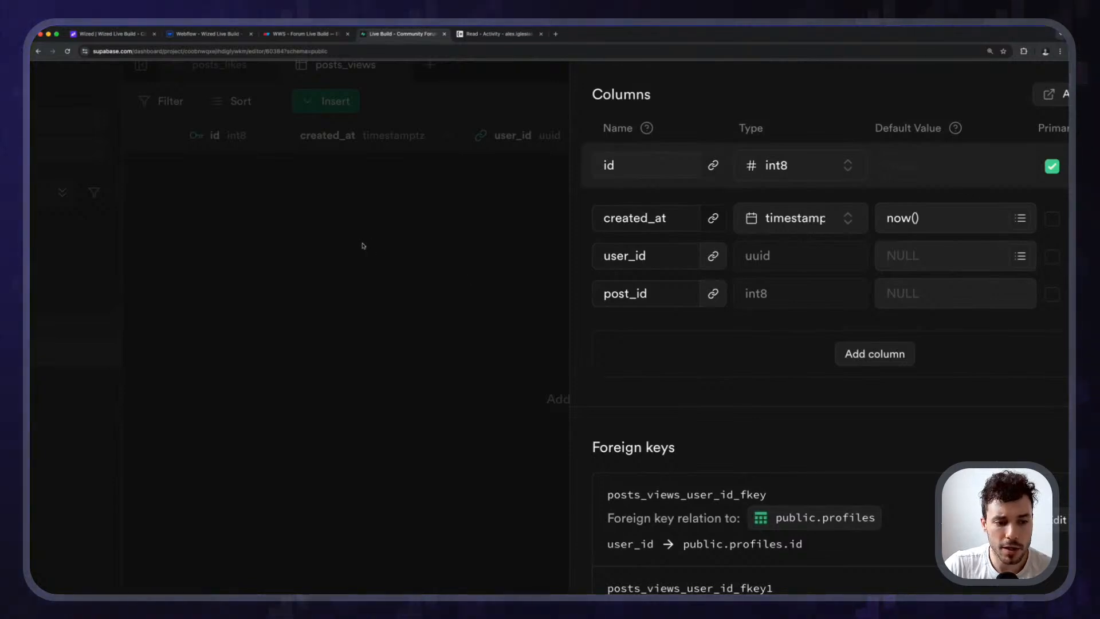
# Close the posts_views column definitions panel, leaving the empty id, created_at, user_id, post_id grid.
pyautogui.click(363, 246)
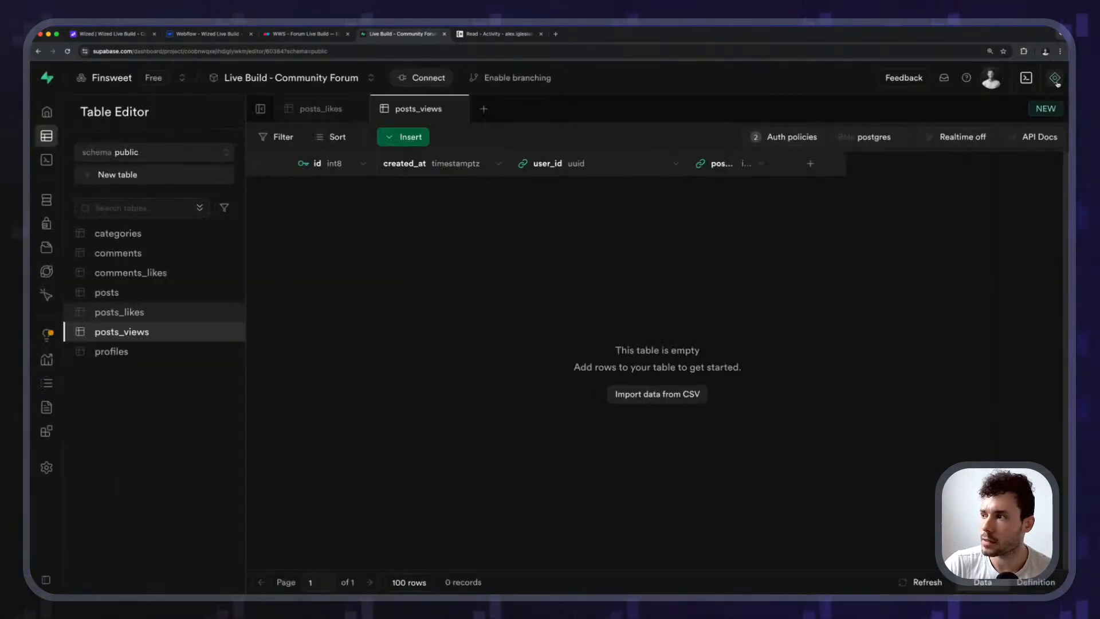
# Open the AI Assistant and browse the saved Create new policy and Create new function chats.
pyautogui.click(1055, 77)
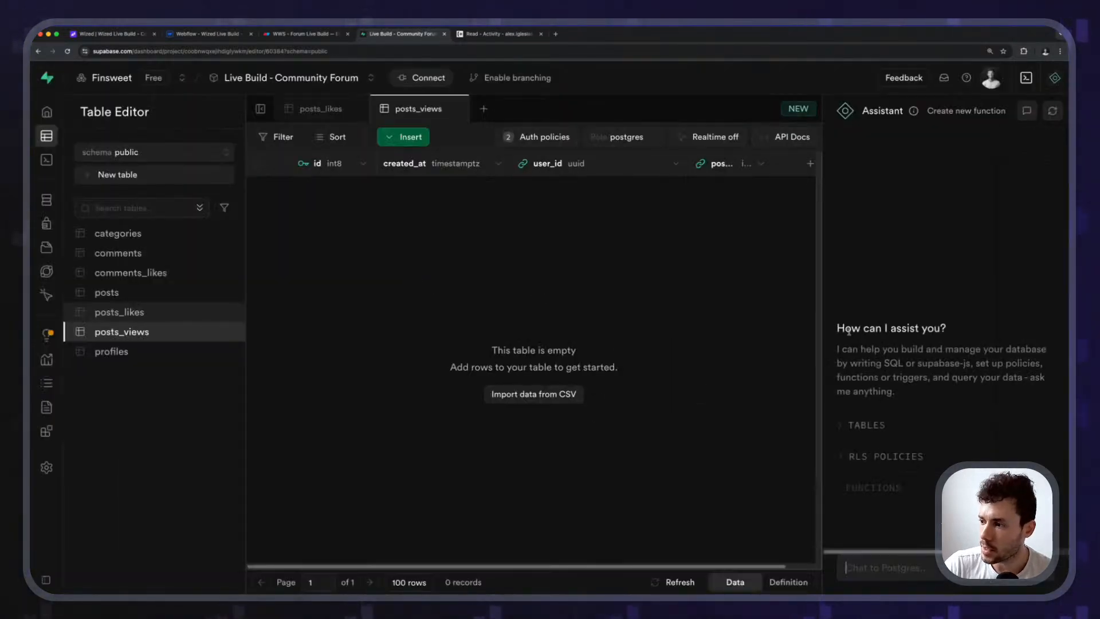
pyautogui.click(1026, 110)
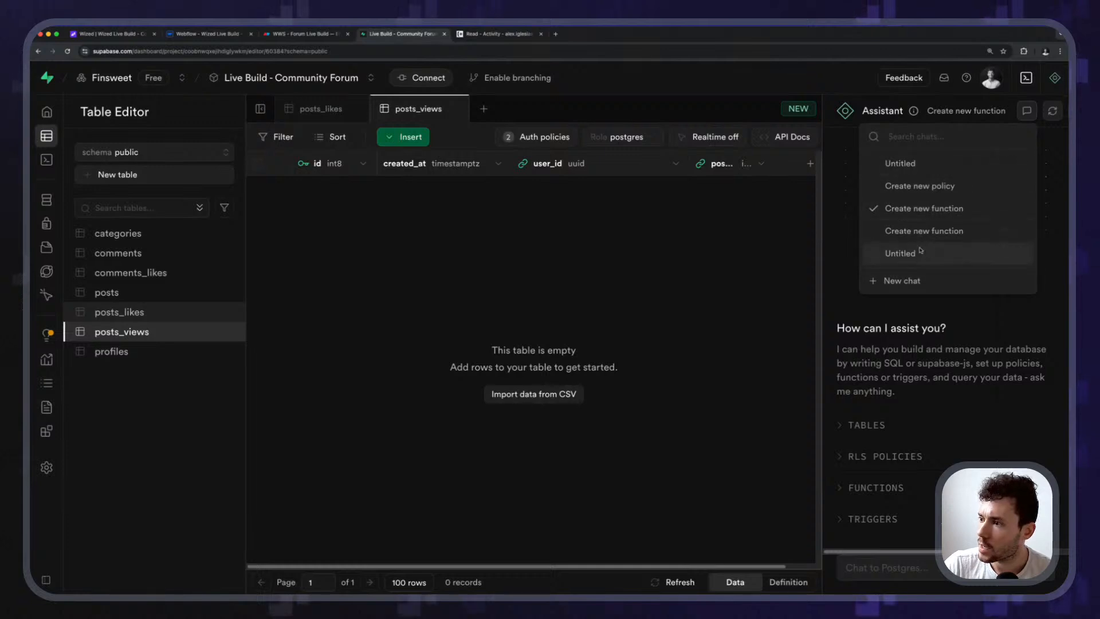
pyautogui.click(907, 187)
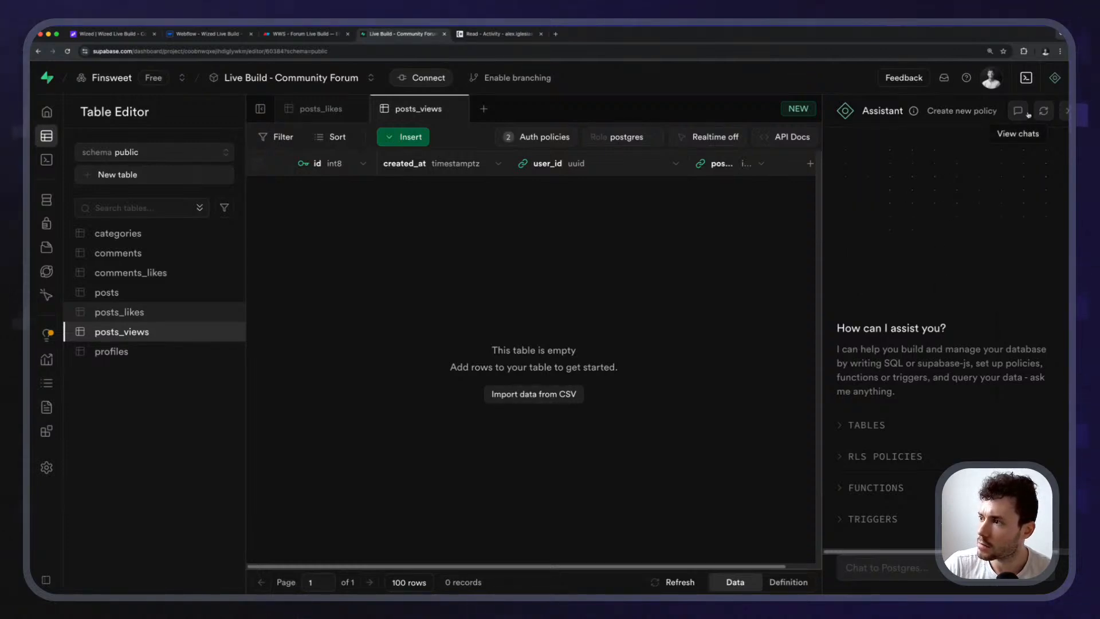
pyautogui.click(1025, 113)
pyautogui.click(914, 208)
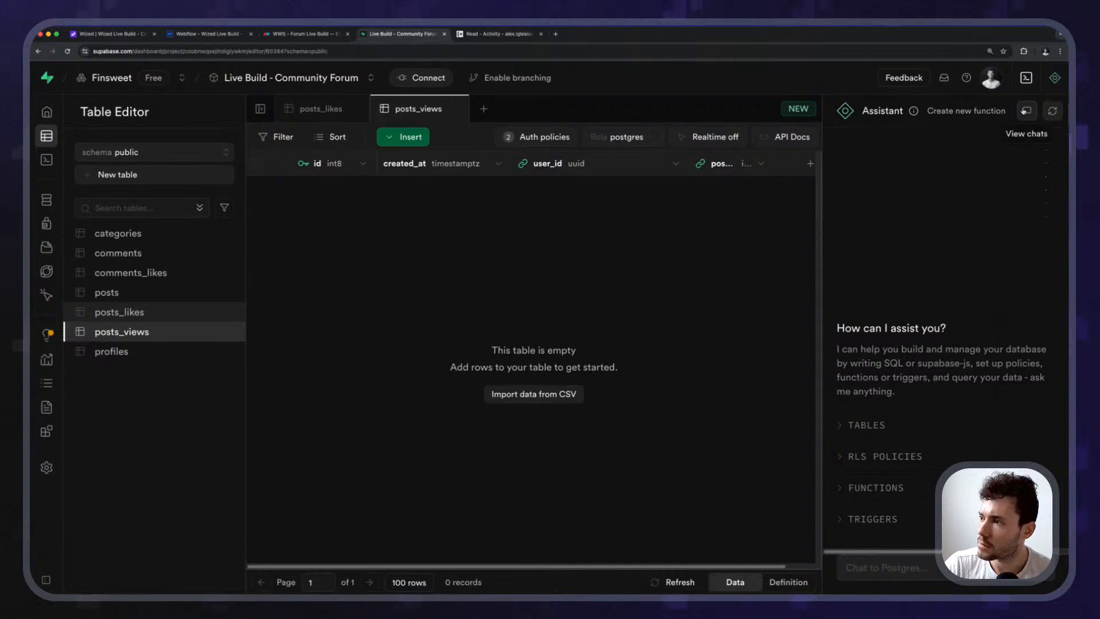
pyautogui.click(1026, 112)
pyautogui.click(963, 230)
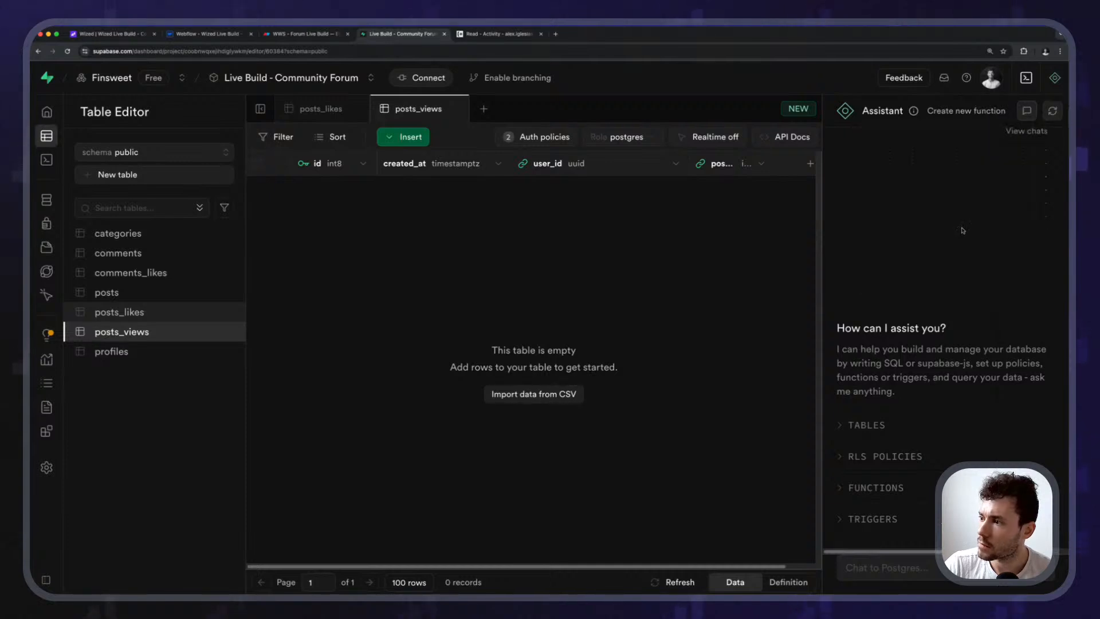
pyautogui.click(1027, 112)
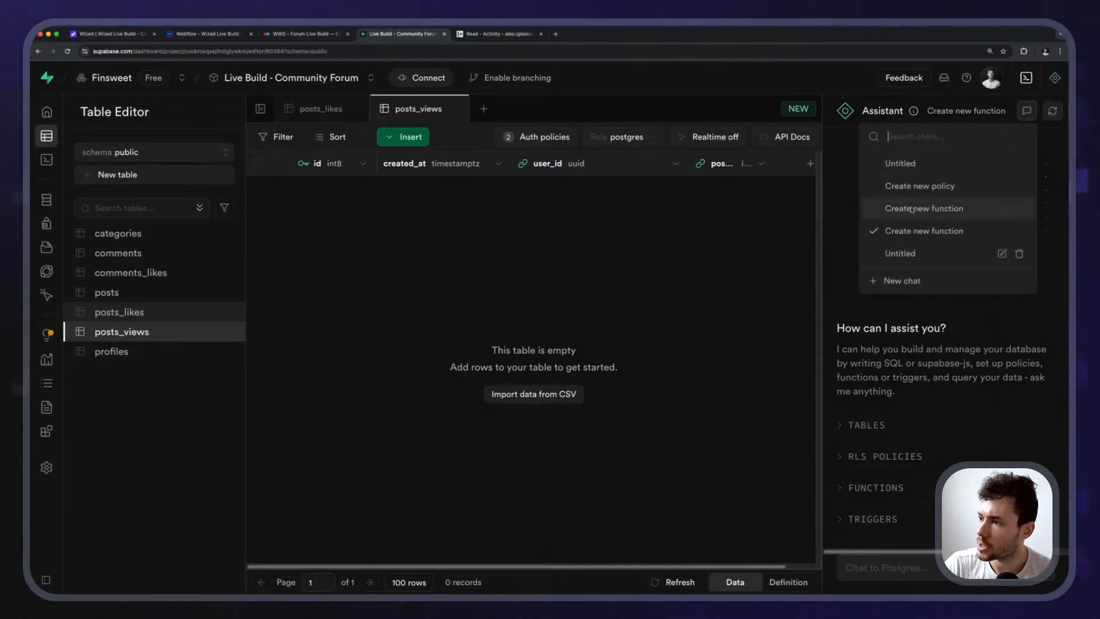
pyautogui.click(917, 186)
# Widen the Assistant panel and start a blank Untitled chat.
pyautogui.moveTo(822, 257); pyautogui.dragTo(563, 264)
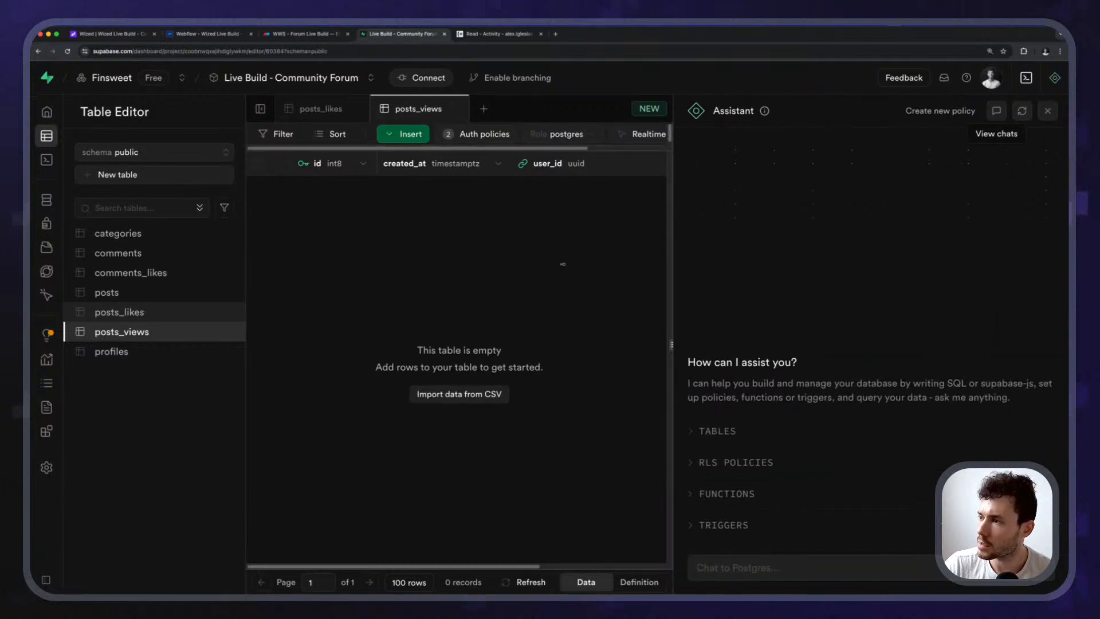
pyautogui.click(993, 109)
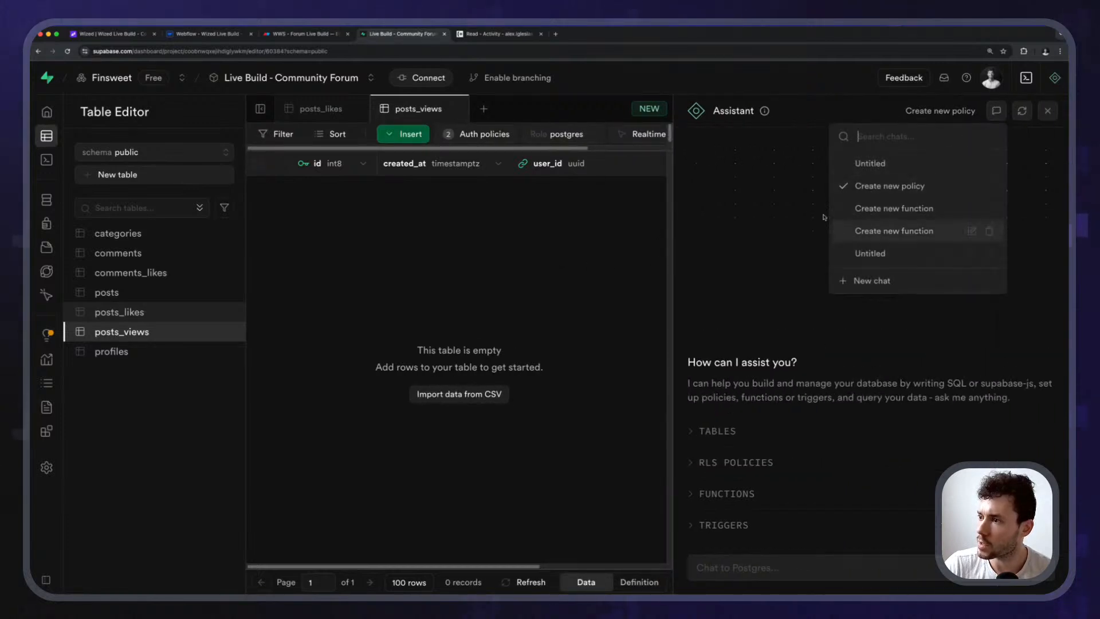
pyautogui.click(872, 280)
# Ask the Assistant for a posts_views constraint requiring a unique user_id and post_id combination.
pyautogui.click(777, 557)
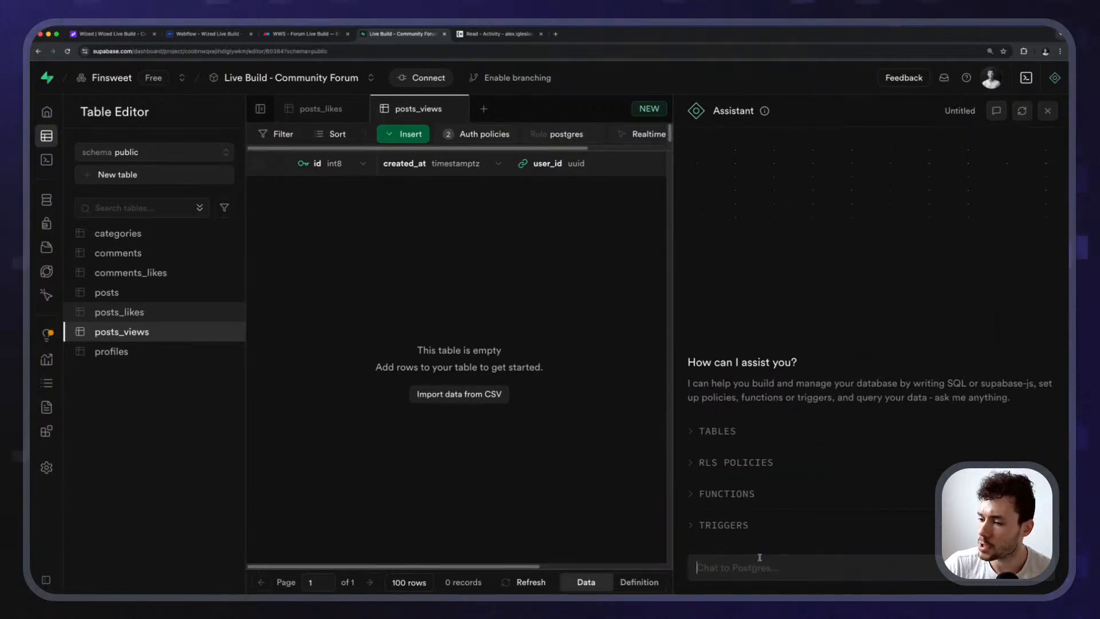
pyautogui.write('Create ')
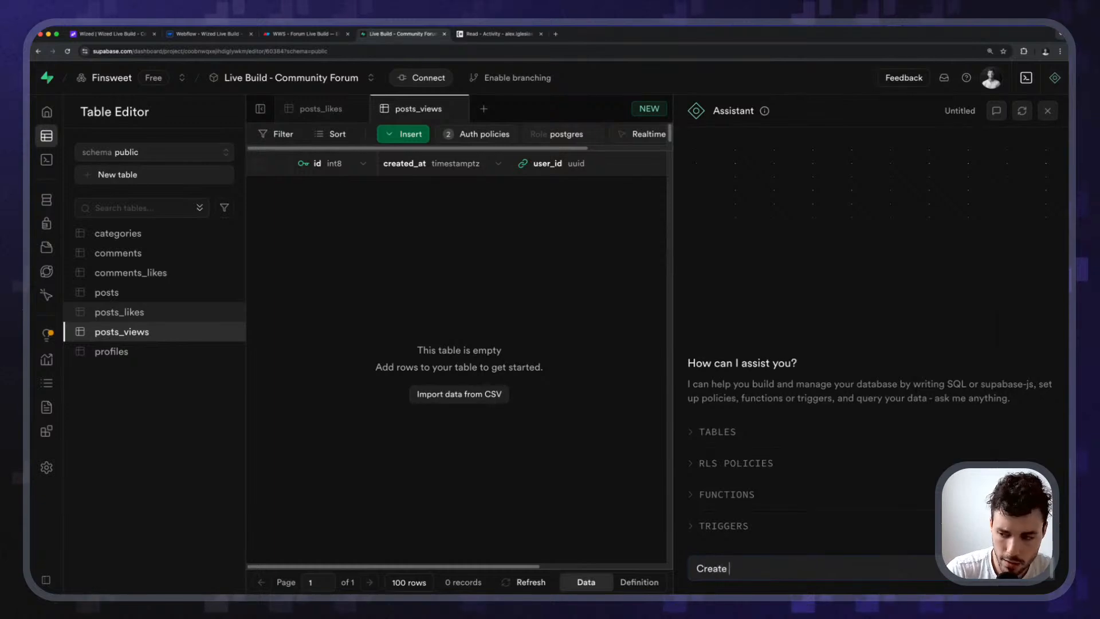
pyautogui.write('a new constraint')
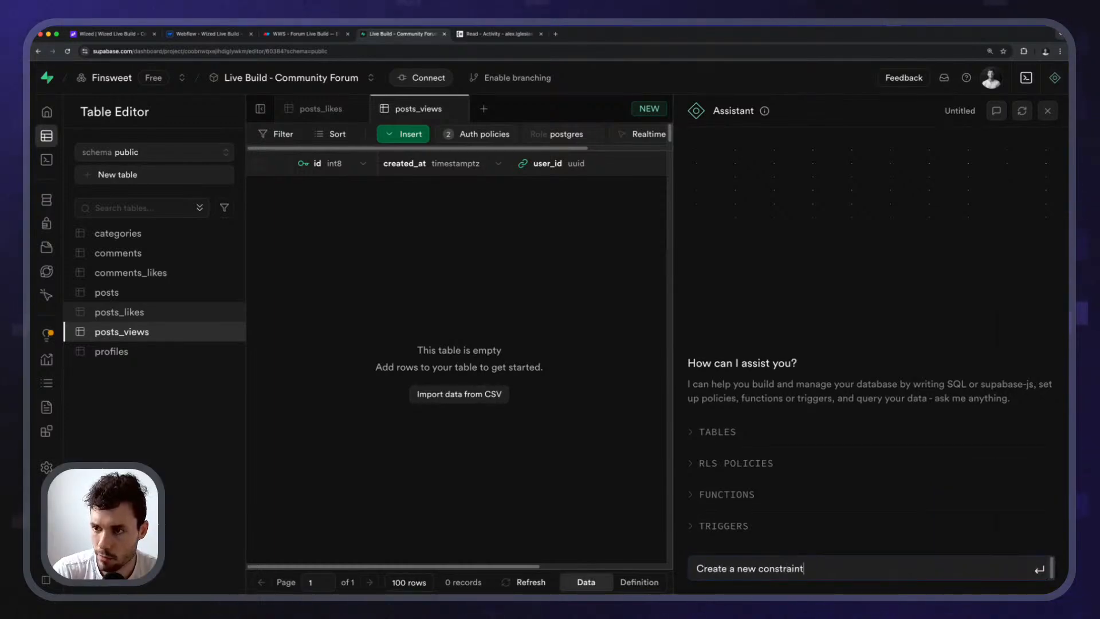
pyautogui.write(' for the table called `posts_views` so eac')
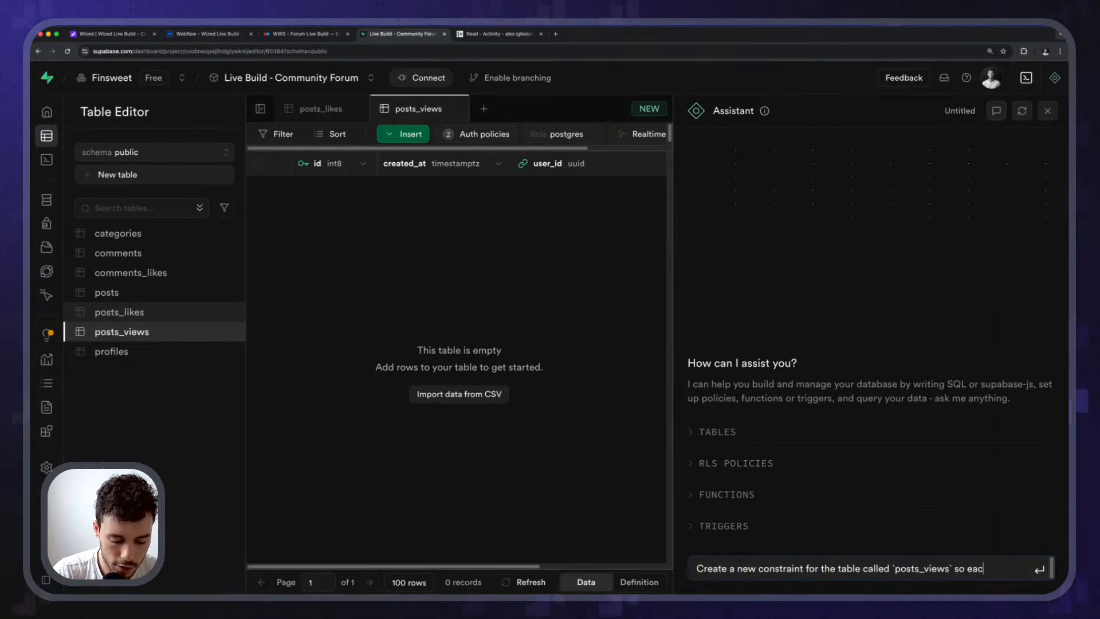
pyautogui.write('must have a')
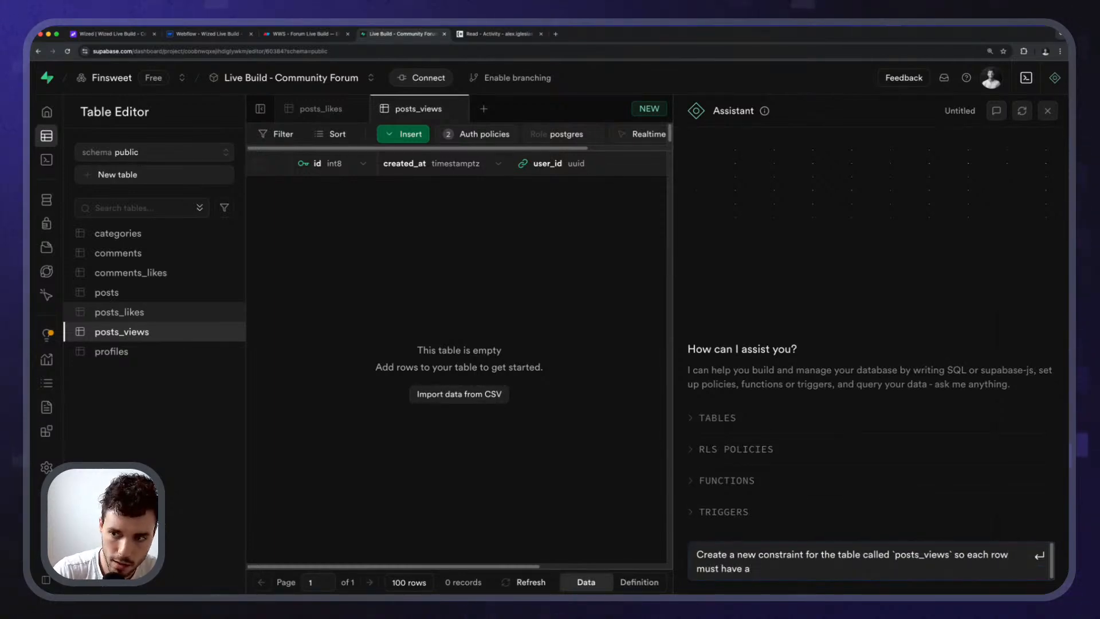
pyautogui.write(' uni')
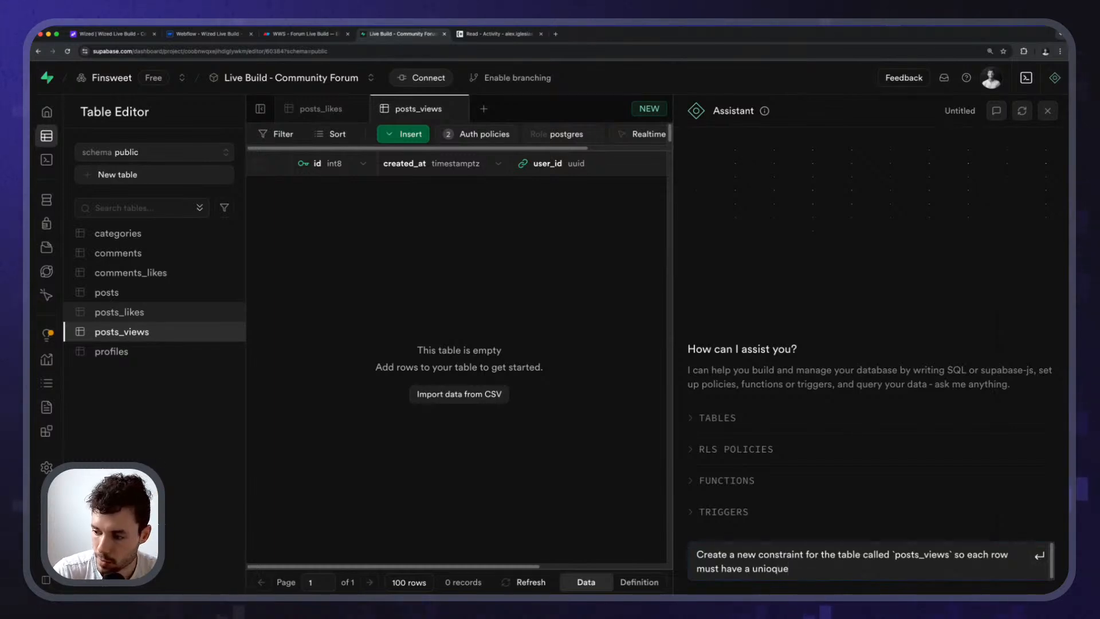
pyautogui.write('que combination of `user_id` and')
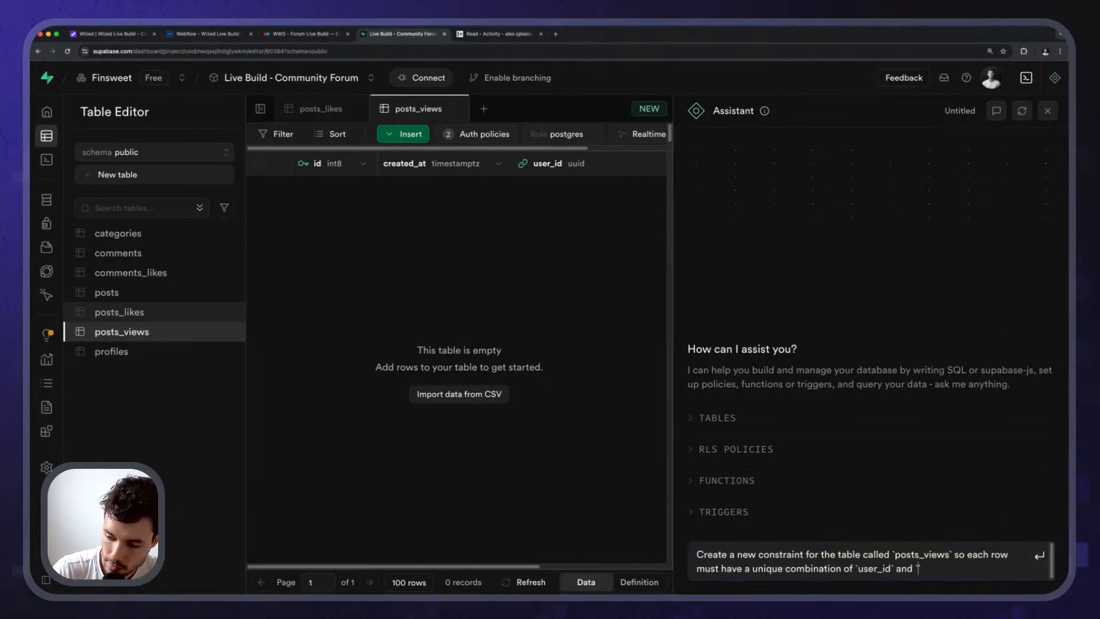
pyautogui.write('id`.')
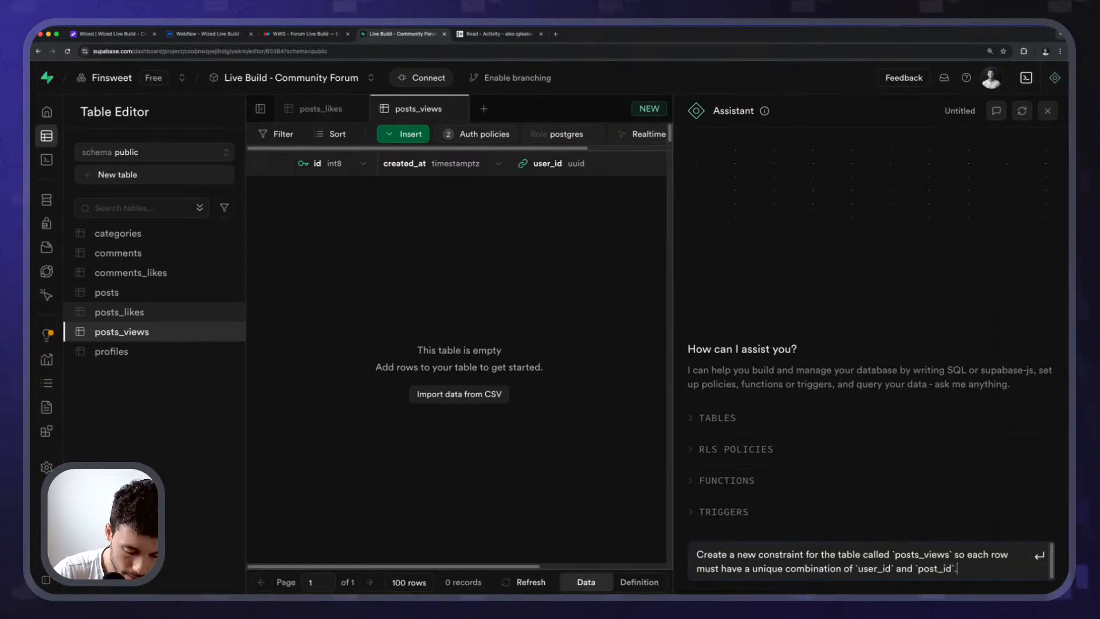
pyautogui.hotkey('shift', 'Return')
pyautogui.write('A user can ')
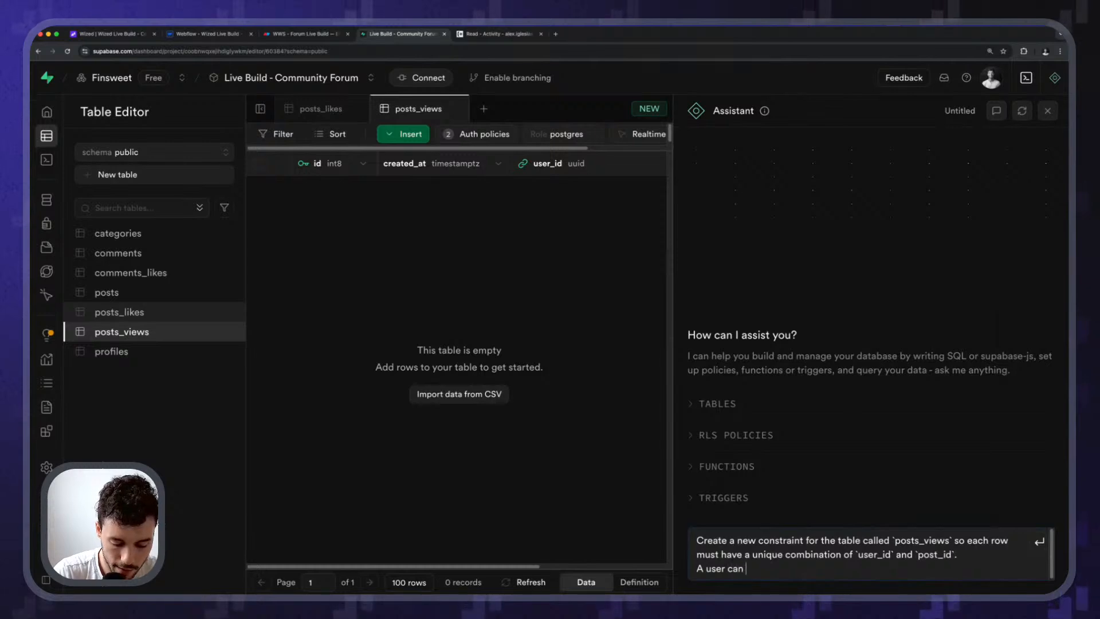
pyautogui.write('view multiple')
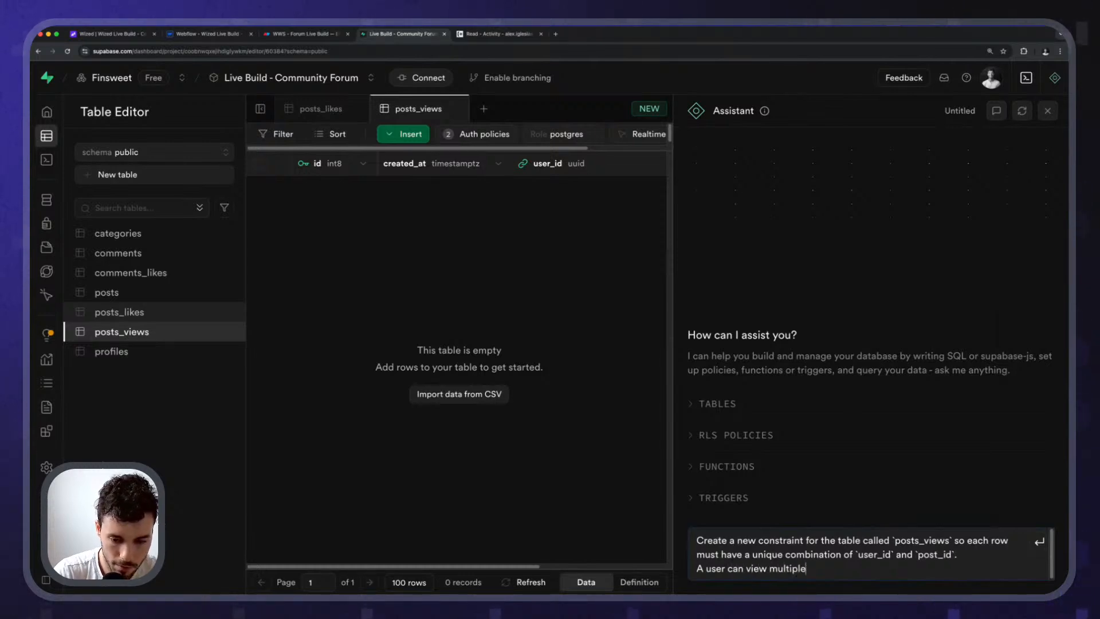
pyautogui.write(' posts, a post ')
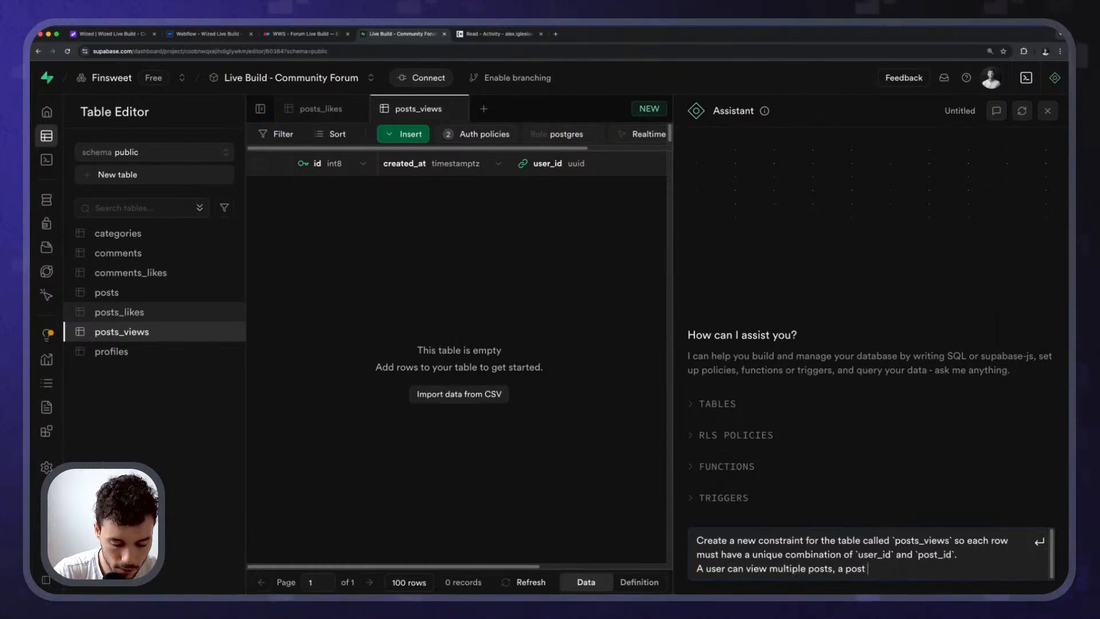
pyautogui.write('can be viewed')
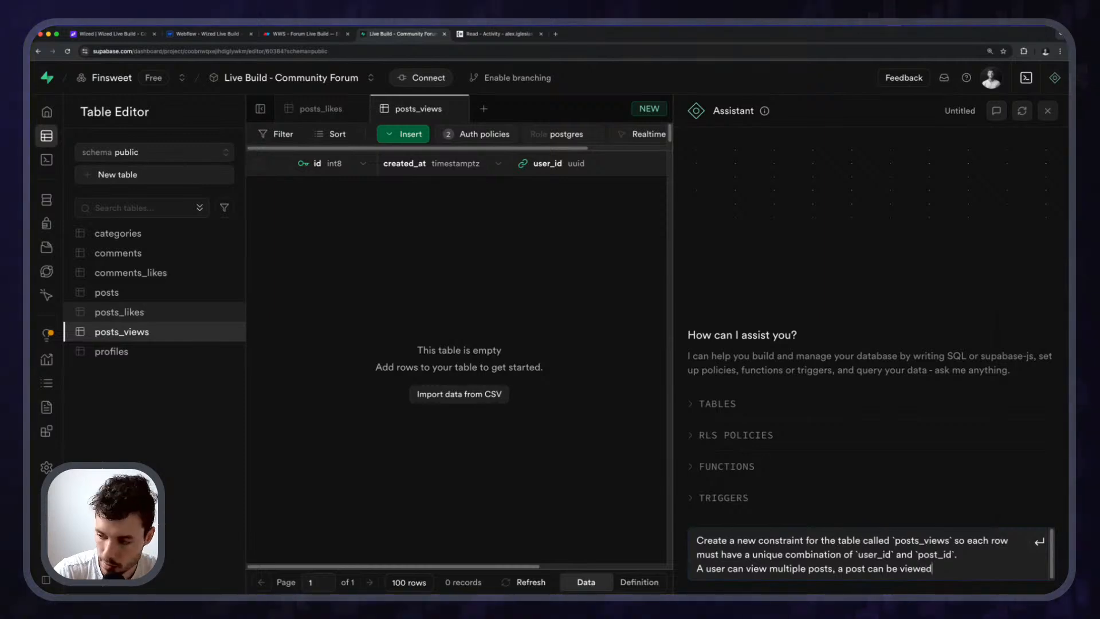
pyautogui.write(' by multiple')
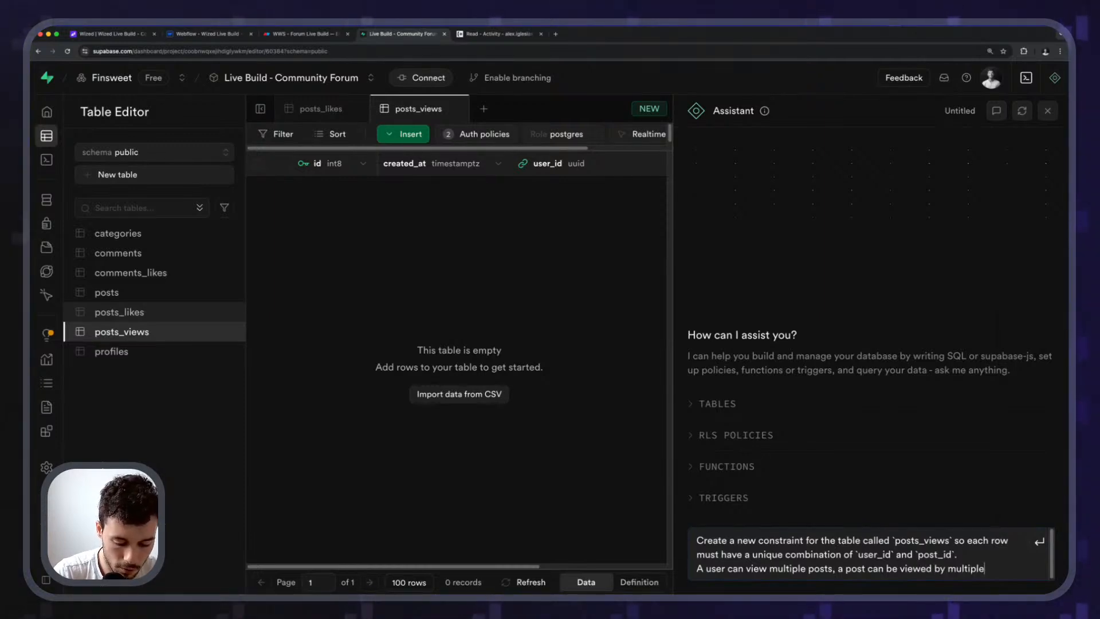
pyautogui.write(' users, but a')
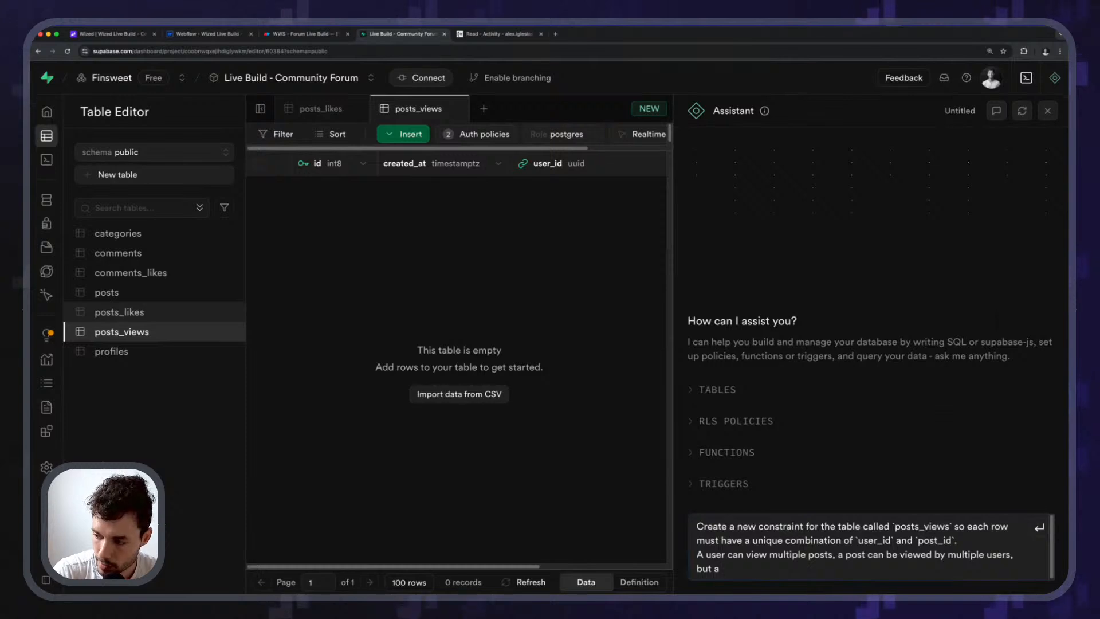
pyautogui.write(' post cannot be viewed multiple times by the same user')
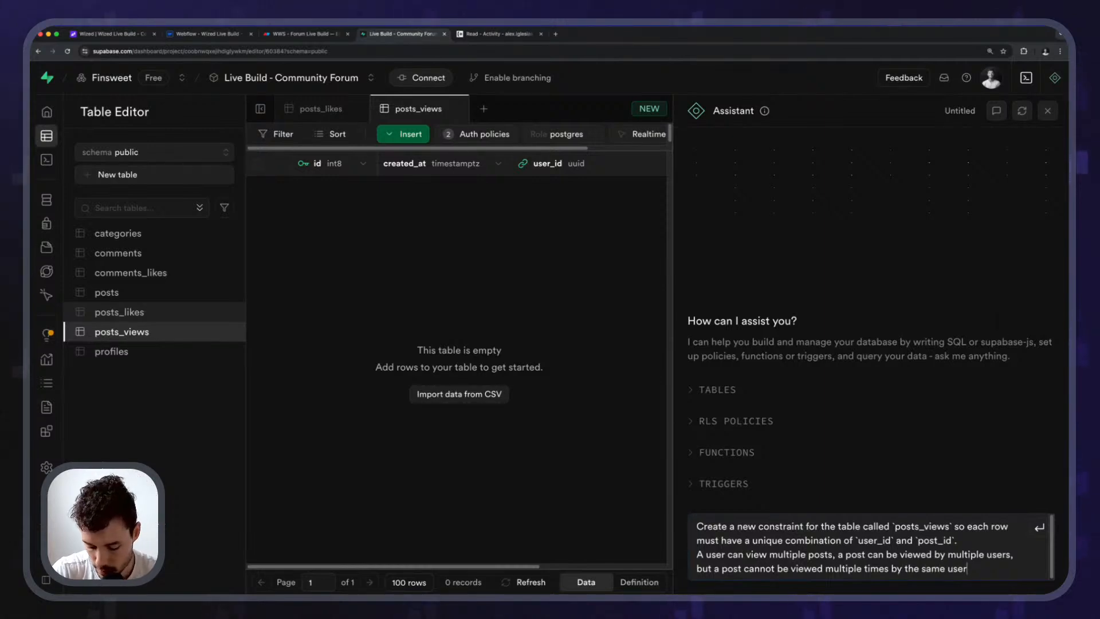
pyautogui.write('.')
pyautogui.press('Return')
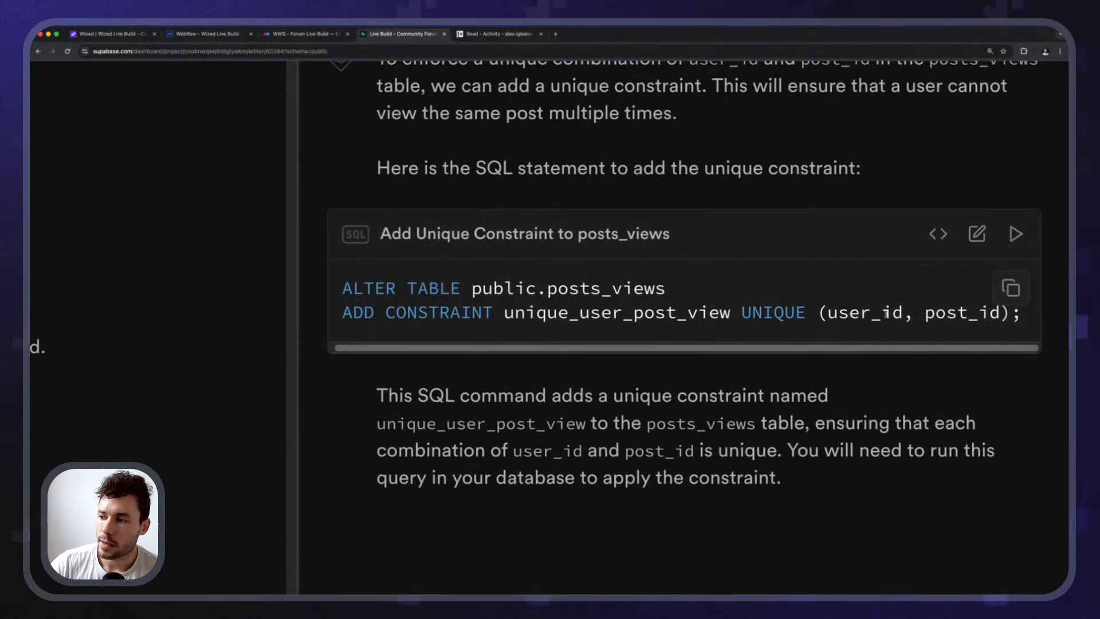
# Run and confirm the generated unique_user_post_view ALTER TABLE SQL, then close the Assistant.
pyautogui.doubleClick(885, 314)
pyautogui.click(1007, 315)
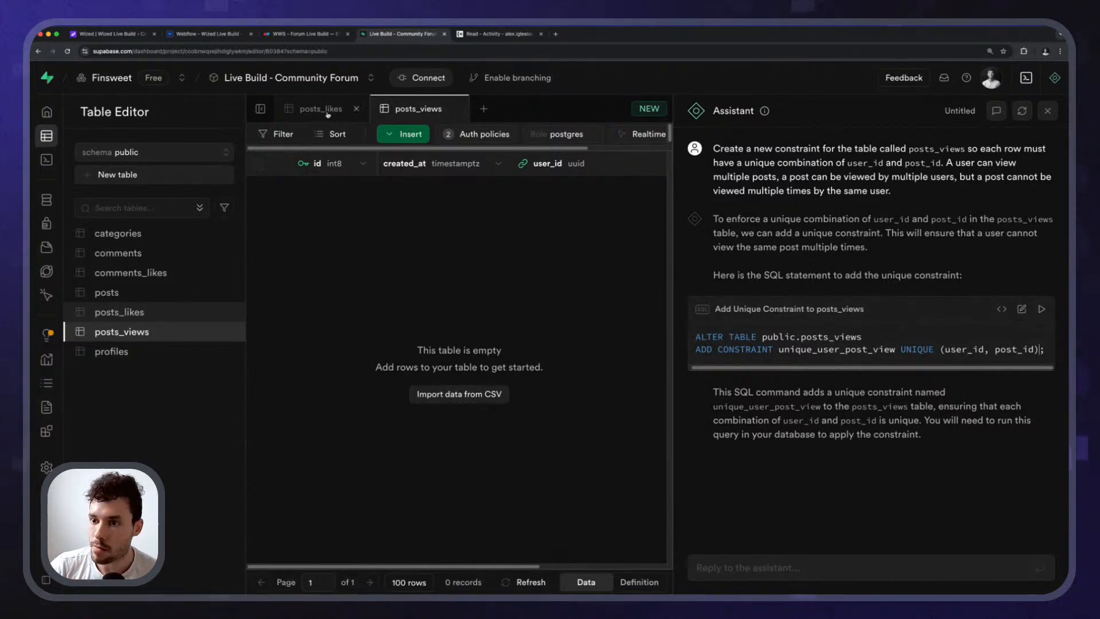
pyautogui.click(1042, 310)
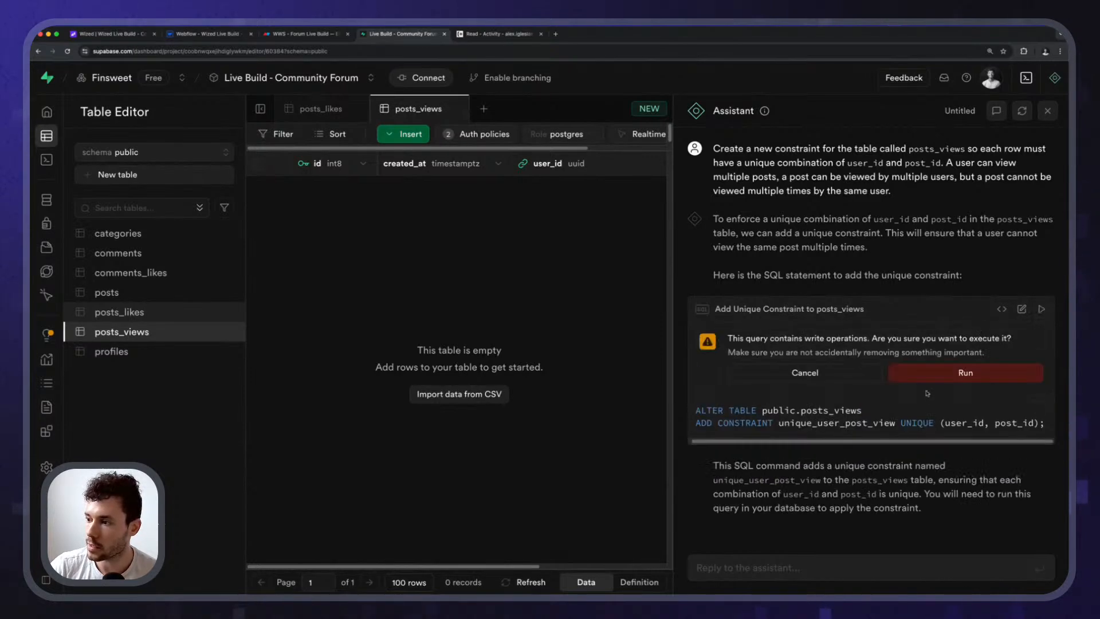
pyautogui.click(927, 375)
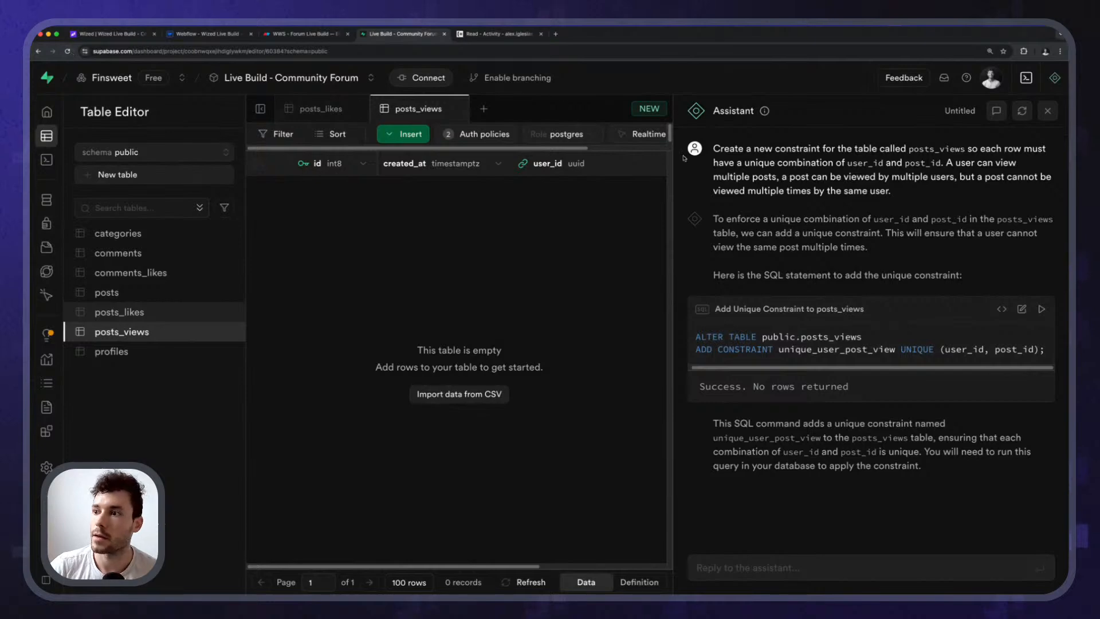
pyautogui.click(1048, 112)
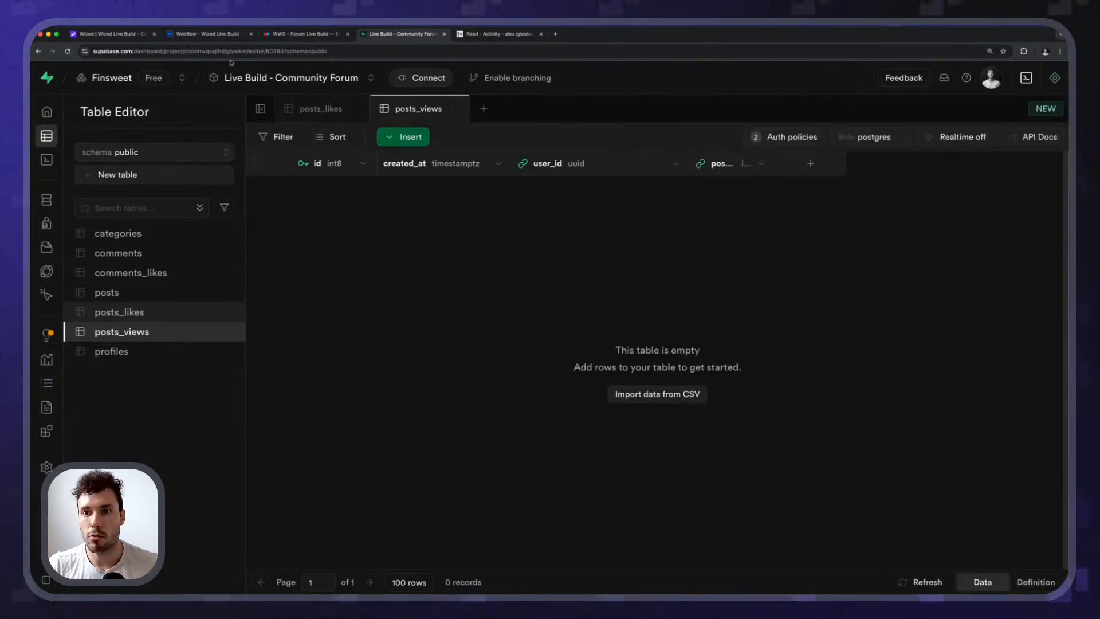
# In Wized, show the /post page with the first forum post and begin a new request.
pyautogui.click(114, 34)
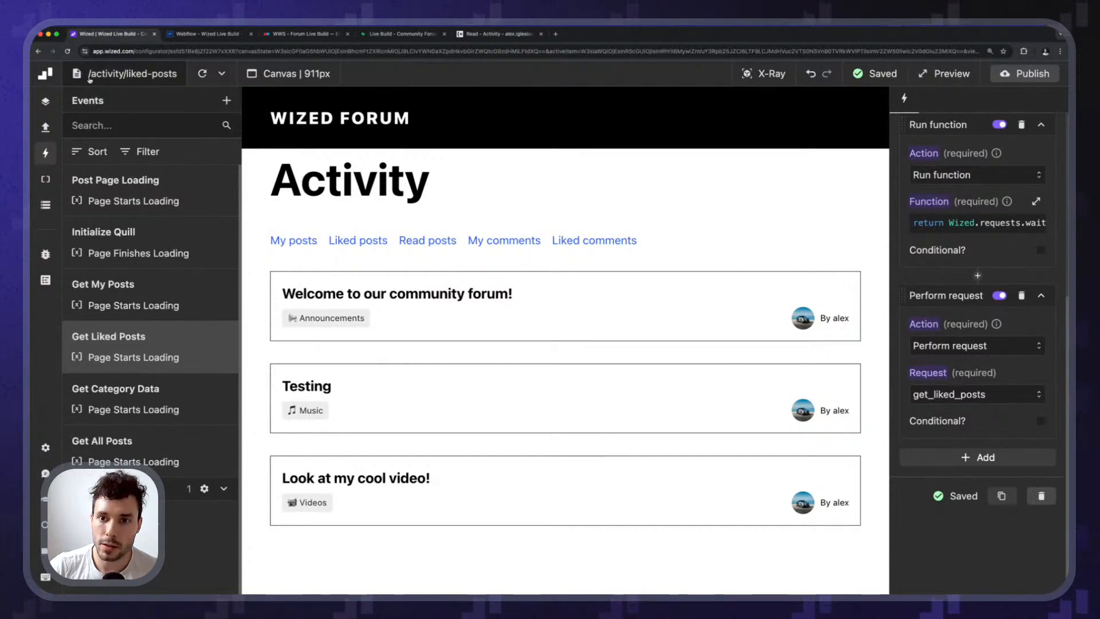
pyautogui.click(109, 73)
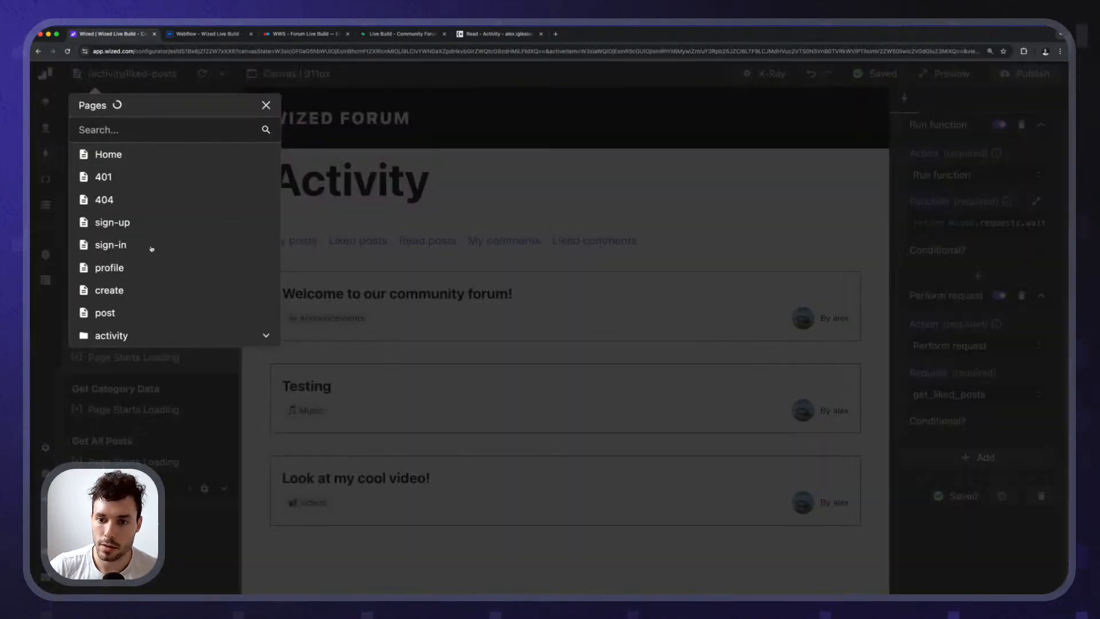
pyautogui.click(109, 318)
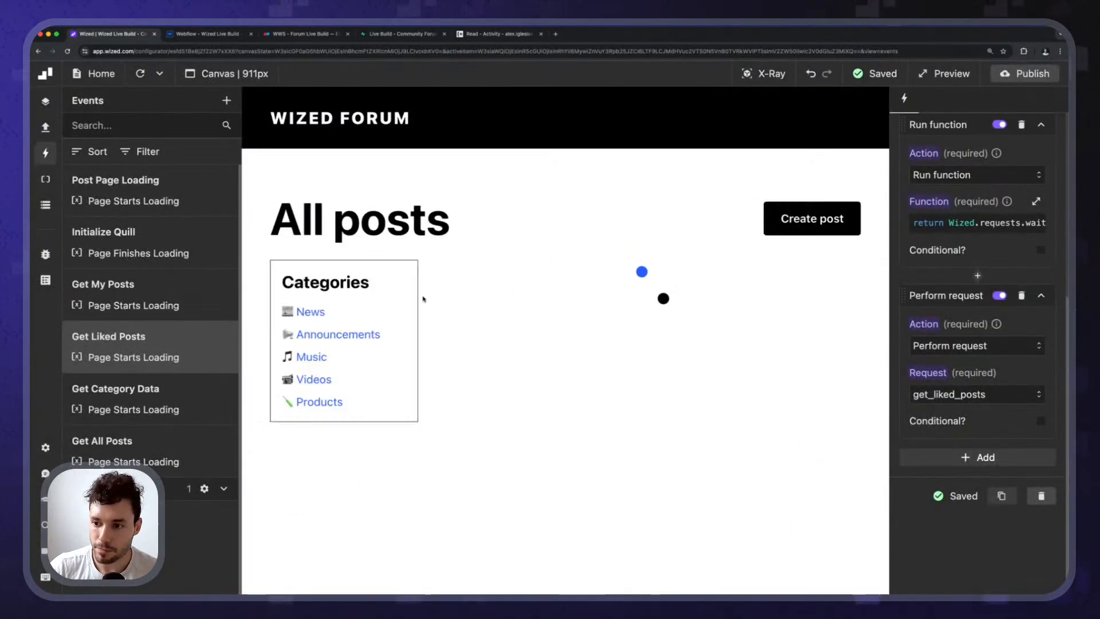
pyautogui.click(537, 290)
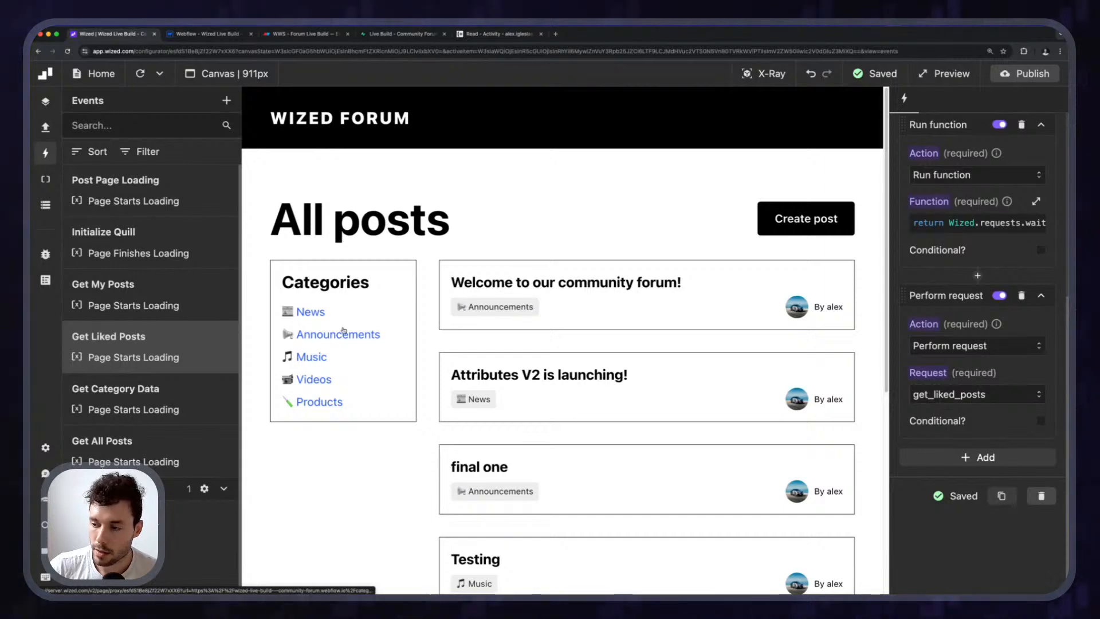
pyautogui.scroll(-5, 449, 373)
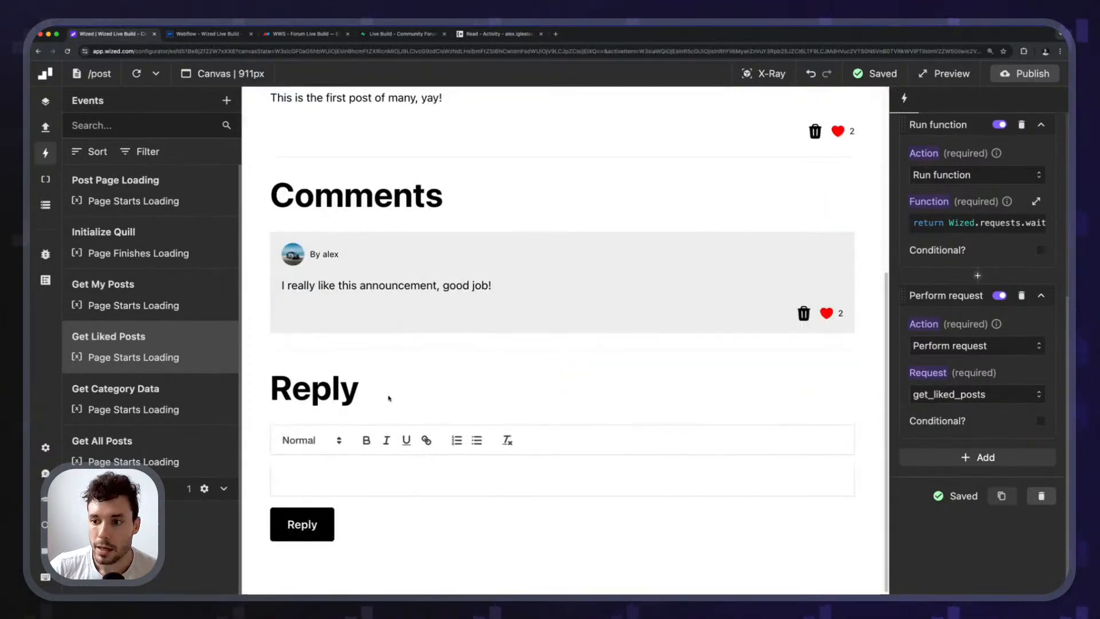
pyautogui.scroll(4, 385, 391)
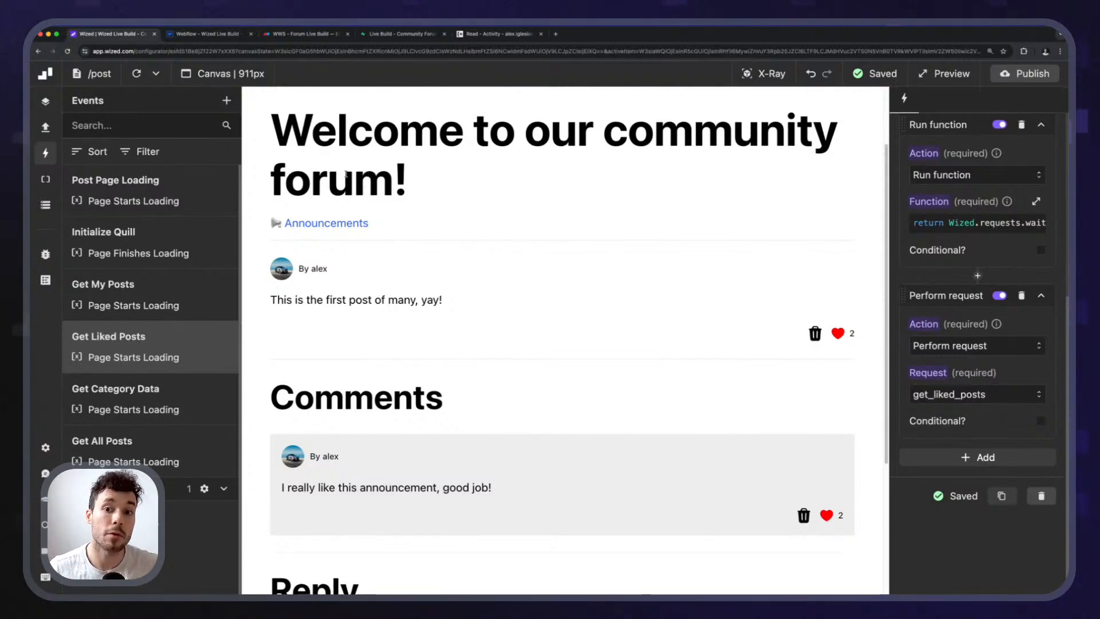
pyautogui.click(45, 127)
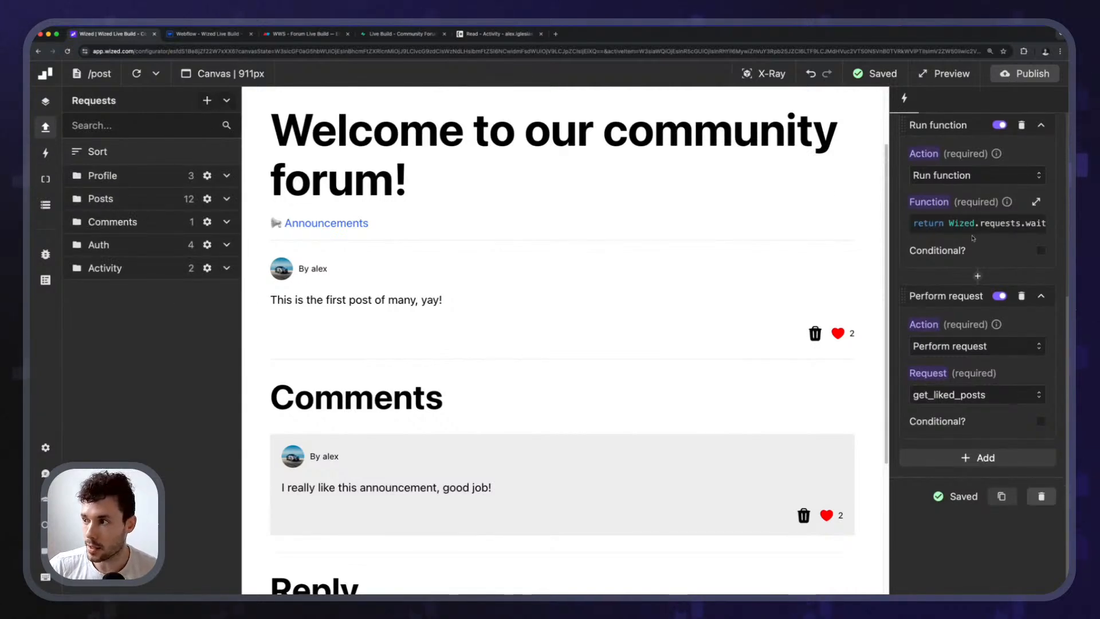
pyautogui.click(207, 100)
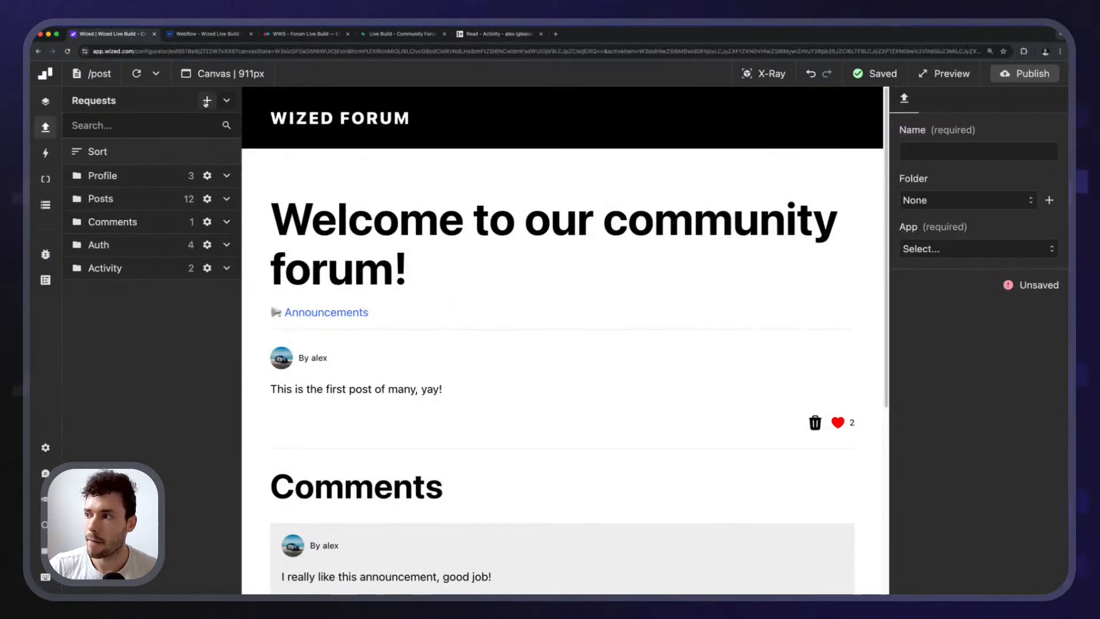
# Name the new request track_post_view, file it in the Posts folder, and use the Supabase app.
pyautogui.click(963, 148)
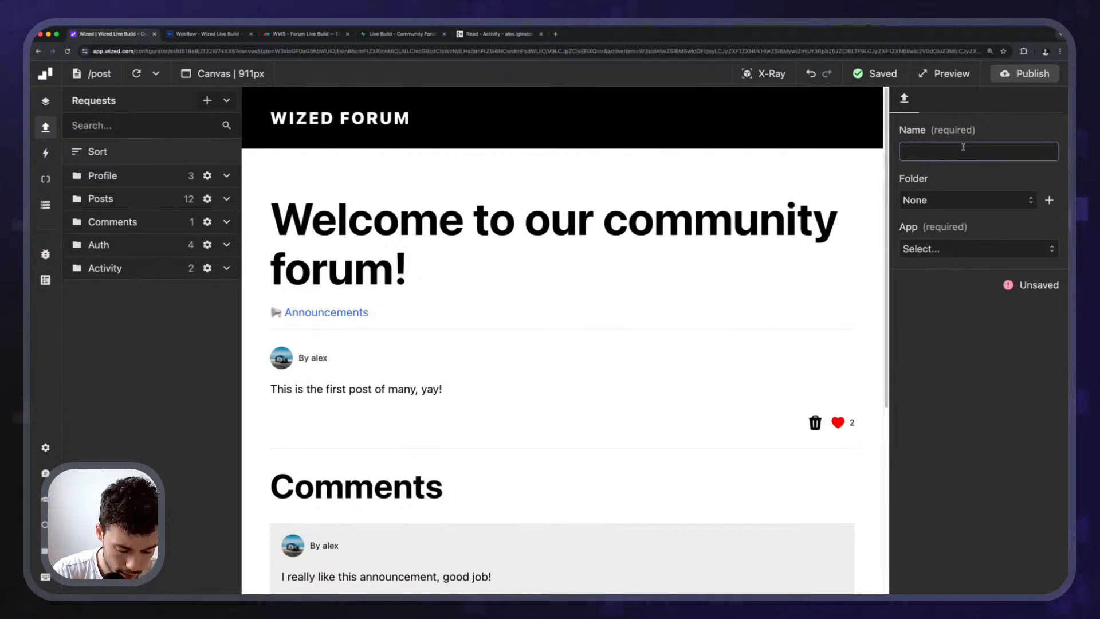
pyautogui.write('tr')
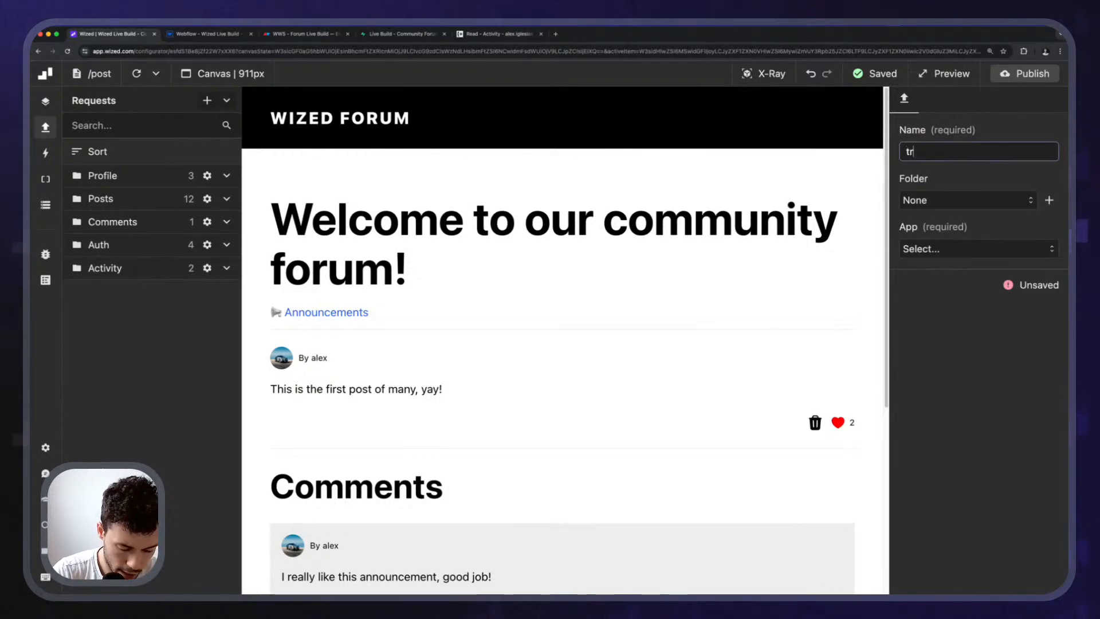
pyautogui.write('ack_post_view')
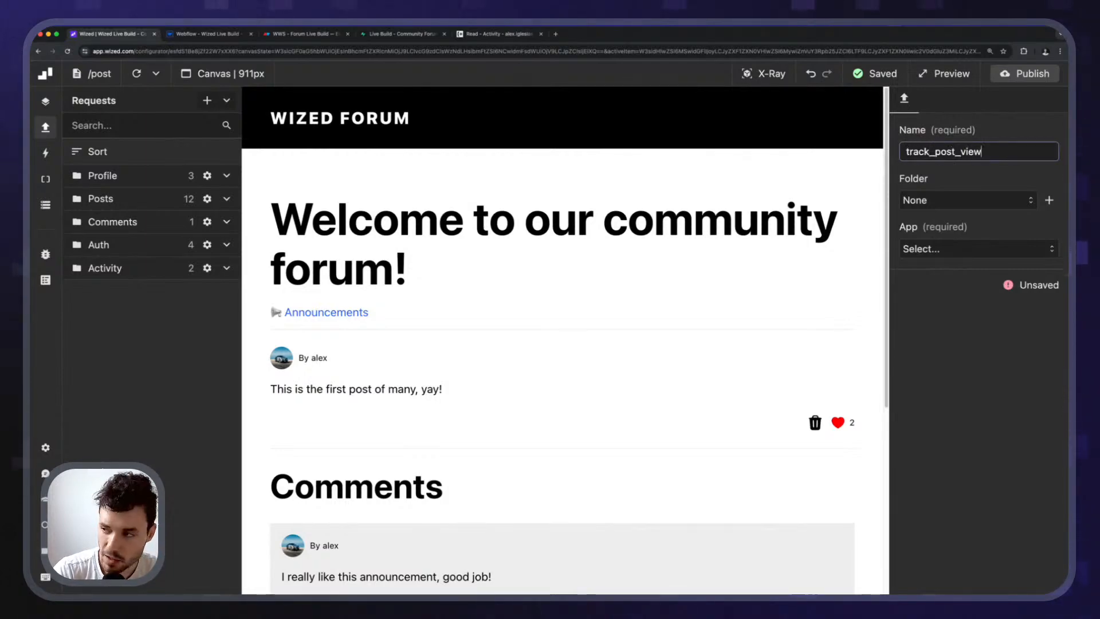
pyautogui.press('Return')
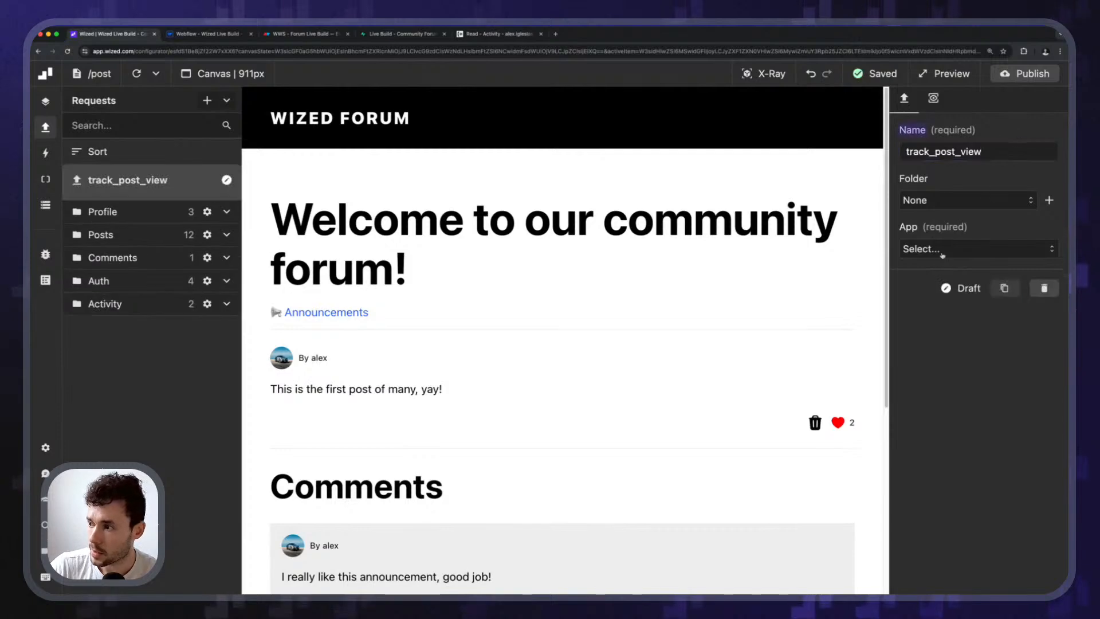
pyautogui.click(945, 200)
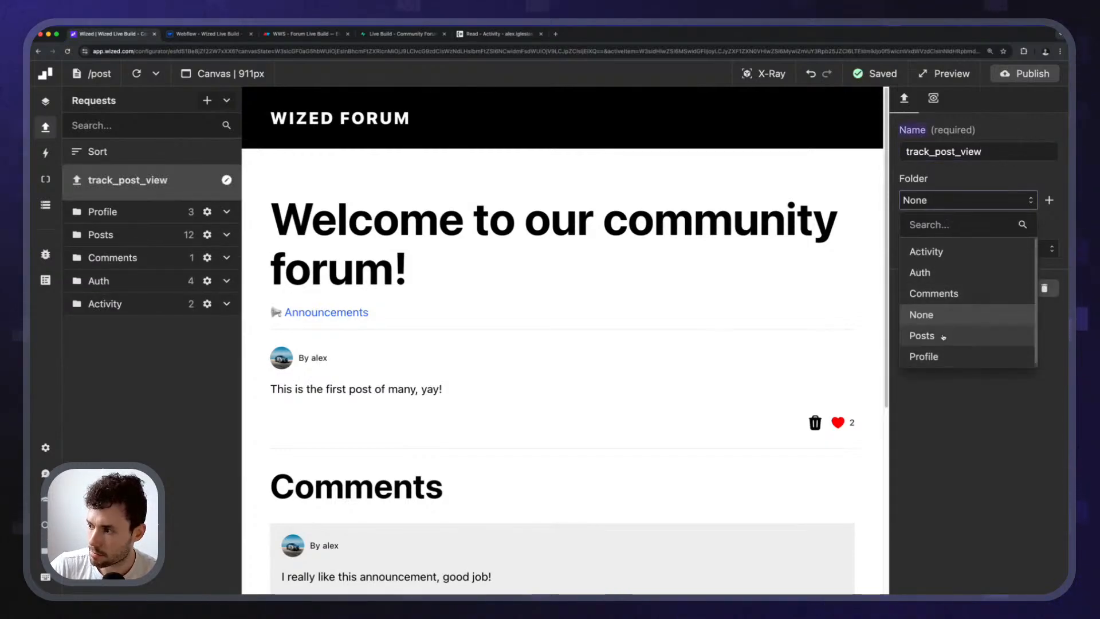
pyautogui.click(949, 335)
pyautogui.click(945, 249)
pyautogui.click(943, 270)
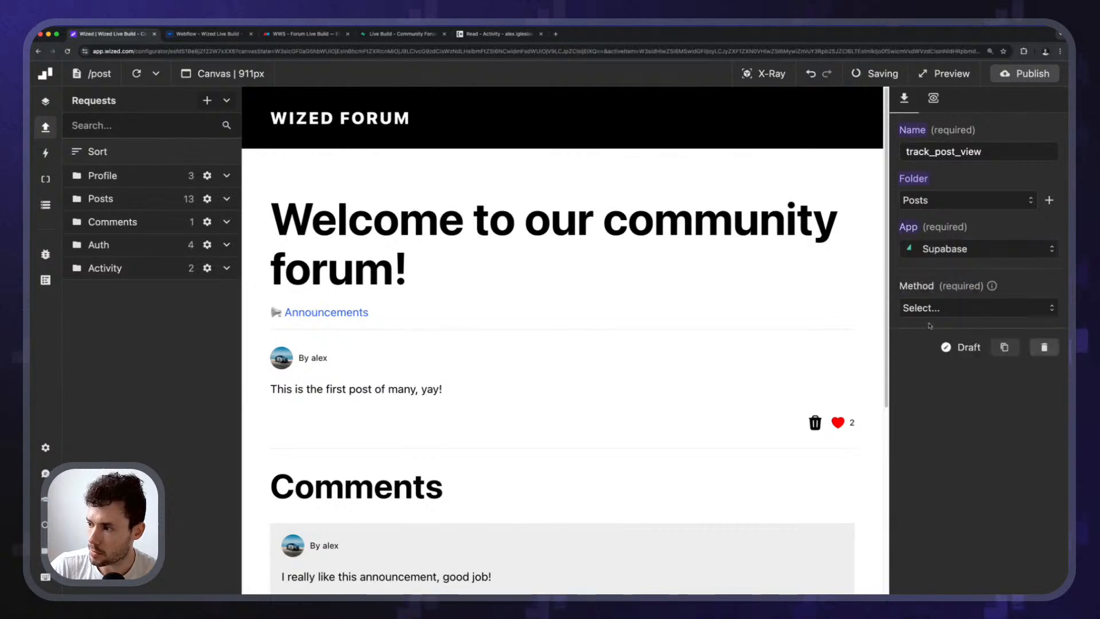
# Set the method to Create item on table posts_views, checking the table name in Supabase.
pyautogui.click(963, 307)
pyautogui.scroll(-3, 962, 413)
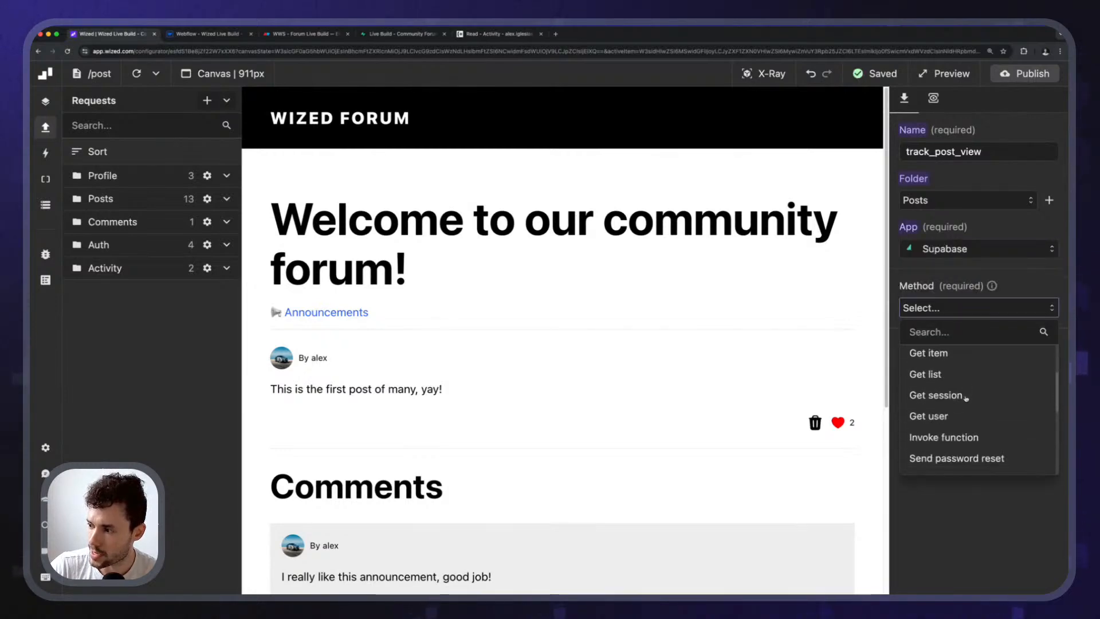
pyautogui.scroll(3, 962, 423)
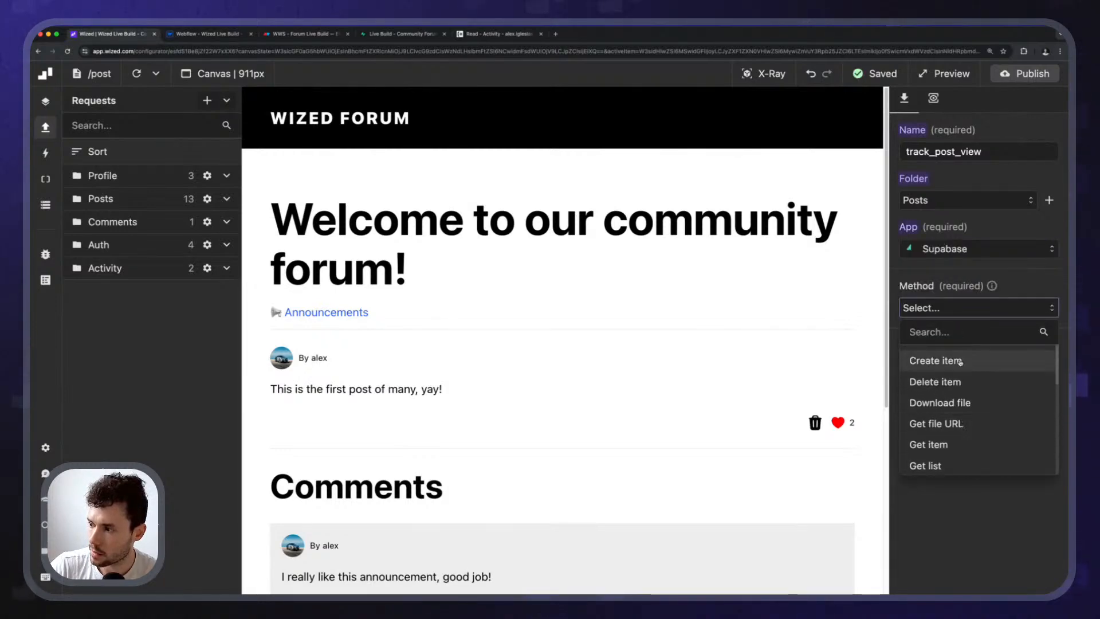
pyautogui.click(947, 359)
pyautogui.click(949, 389)
pyautogui.write('pos')
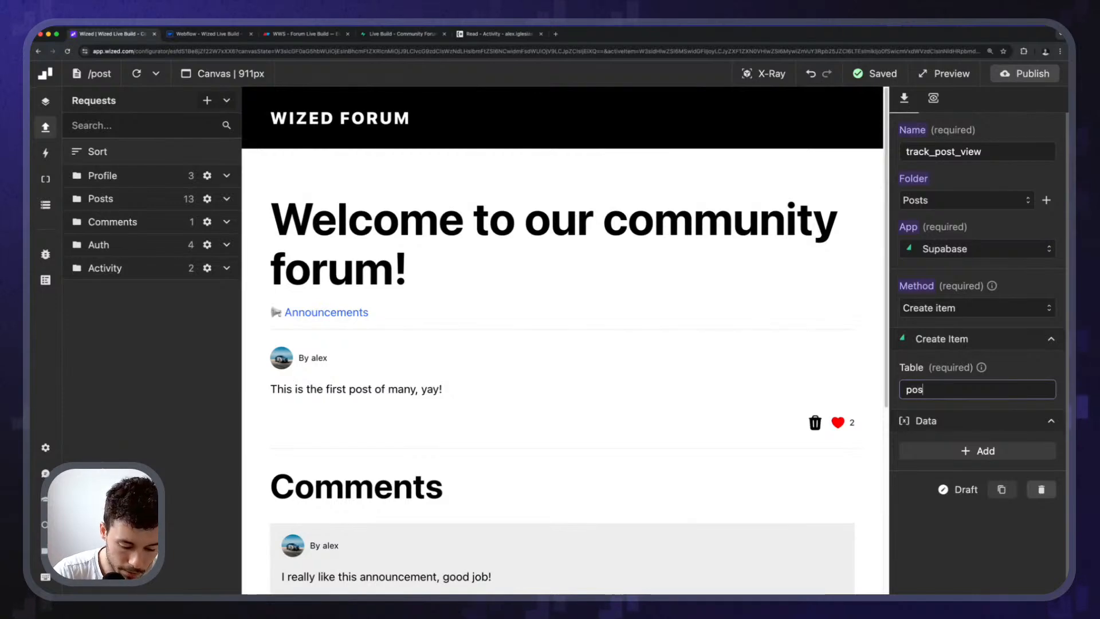
pyautogui.write('ts_viewe')
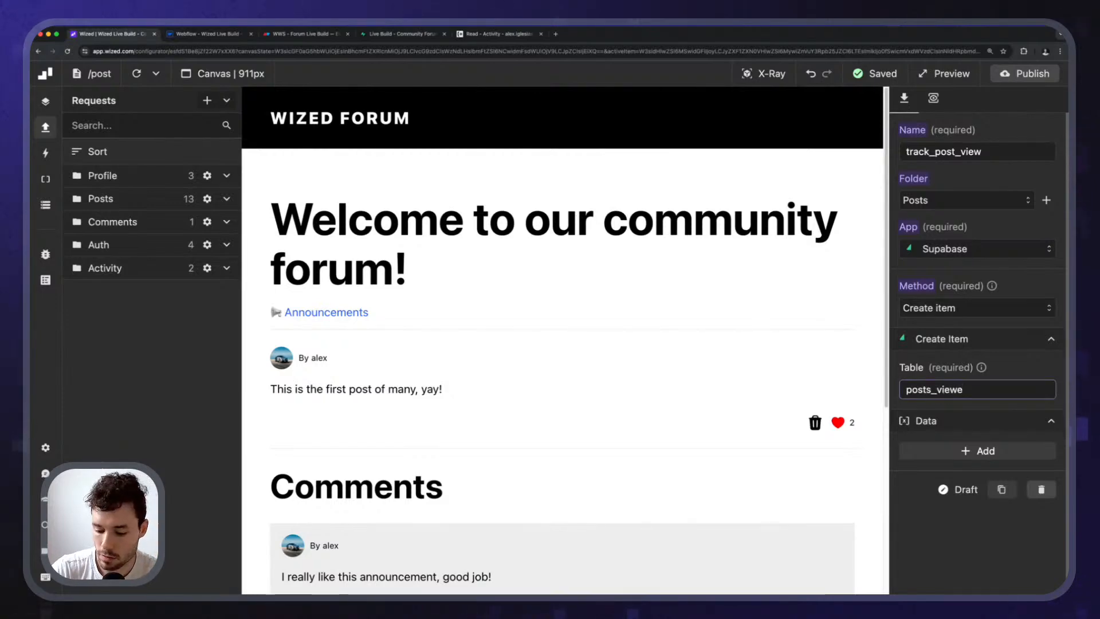
pyautogui.click(403, 33)
pyautogui.click(109, 34)
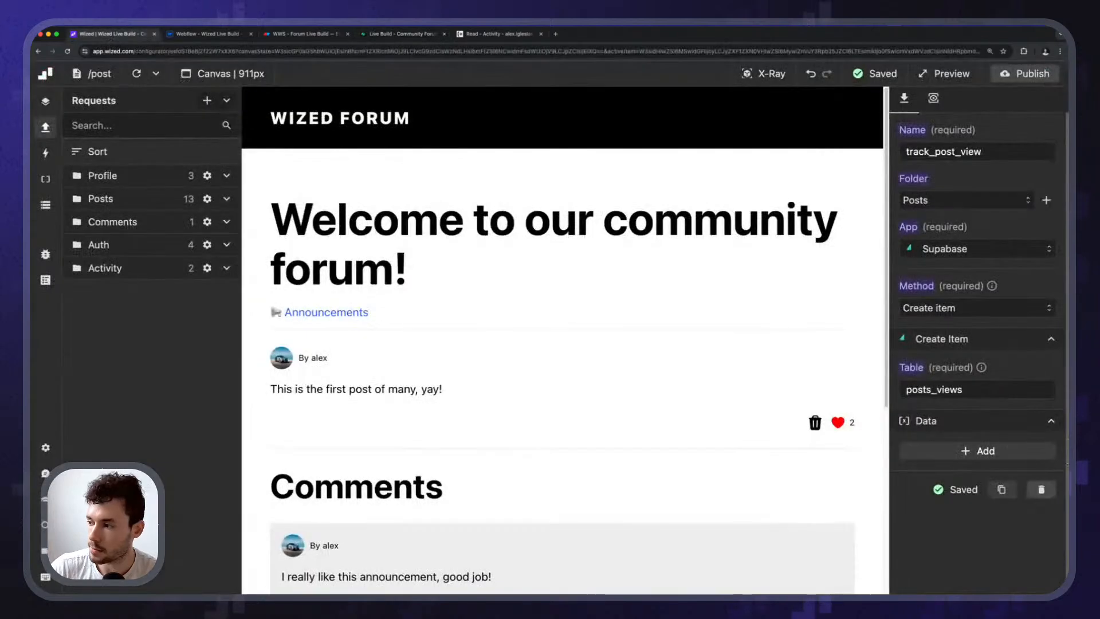
pyautogui.scroll(-3, 976, 442)
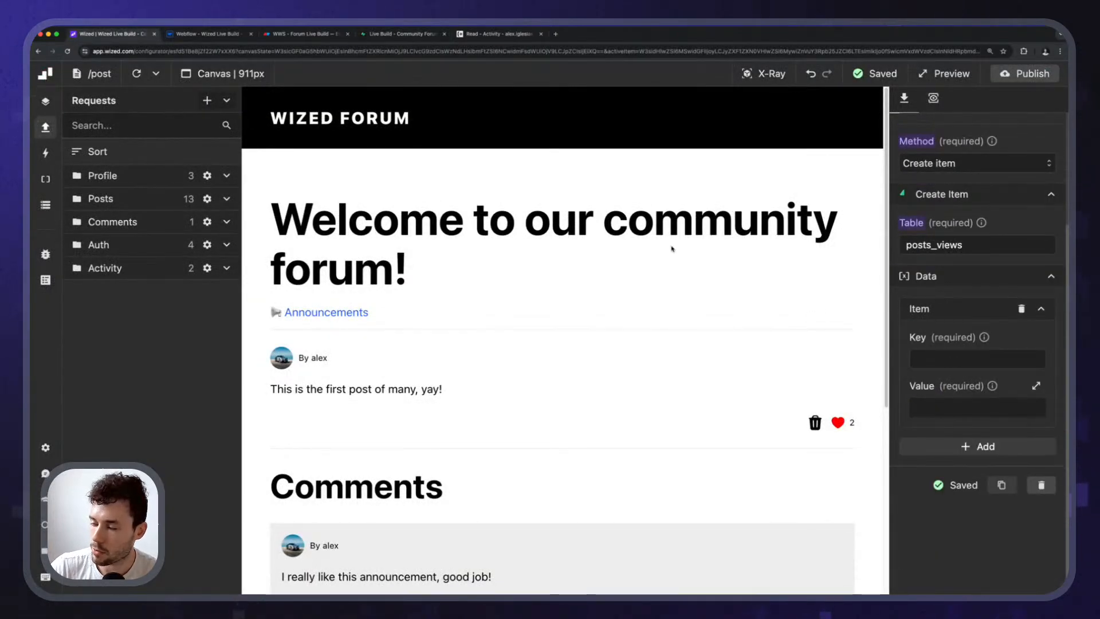
pyautogui.click(403, 33)
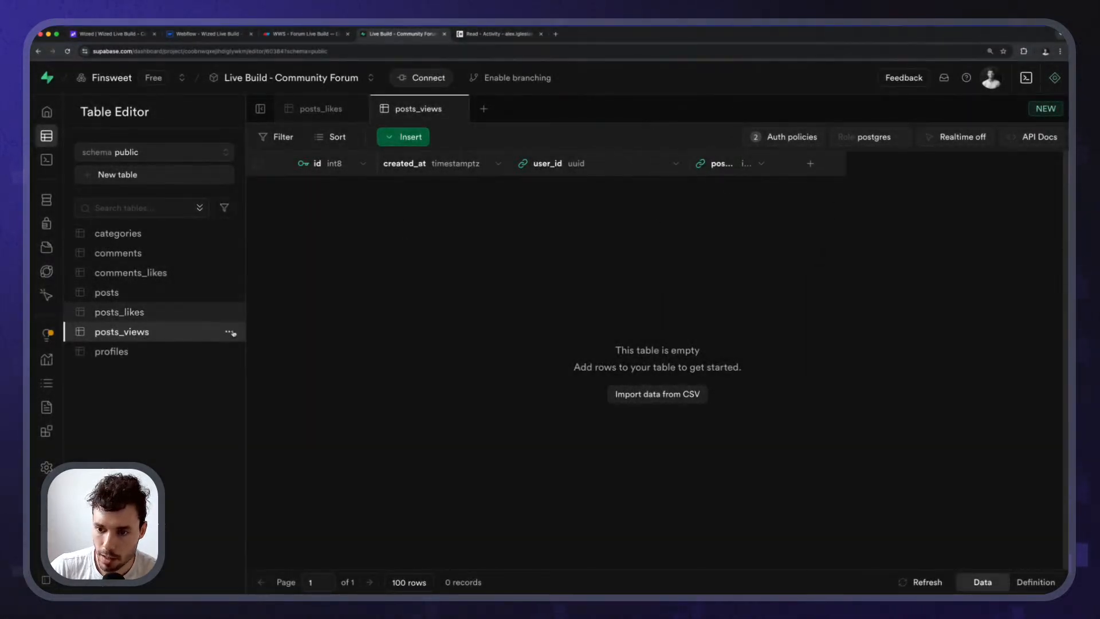
# Untick Is Nullable for user_id and post_id in posts_views' Edit table, then save.
pyautogui.click(229, 332)
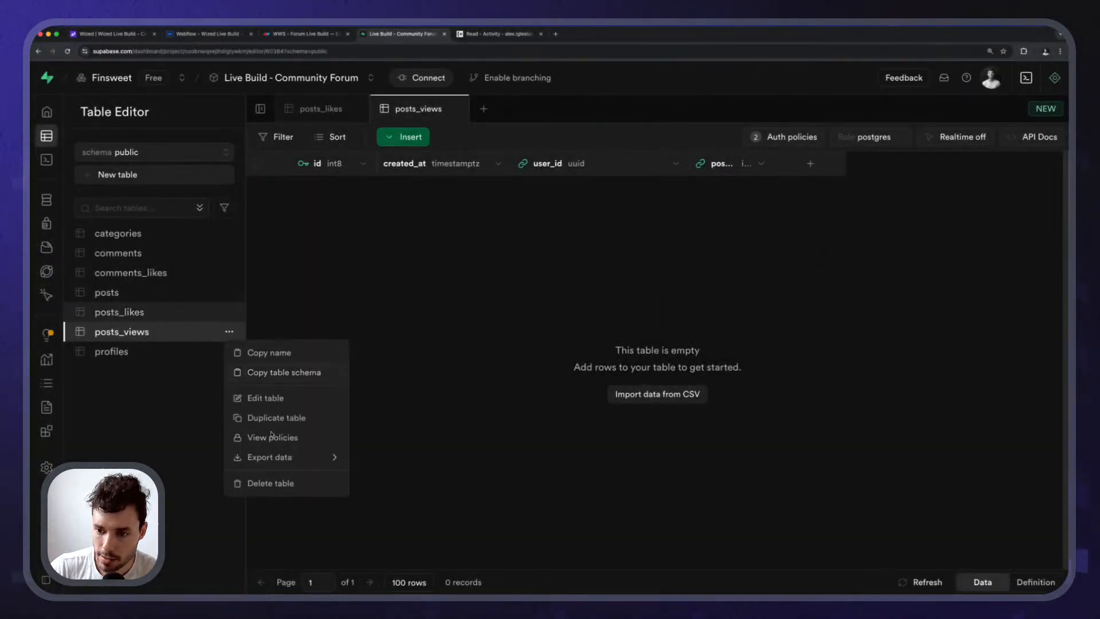
pyautogui.click(270, 403)
pyautogui.scroll(-3, 739, 471)
pyautogui.scroll(-5, 739, 471)
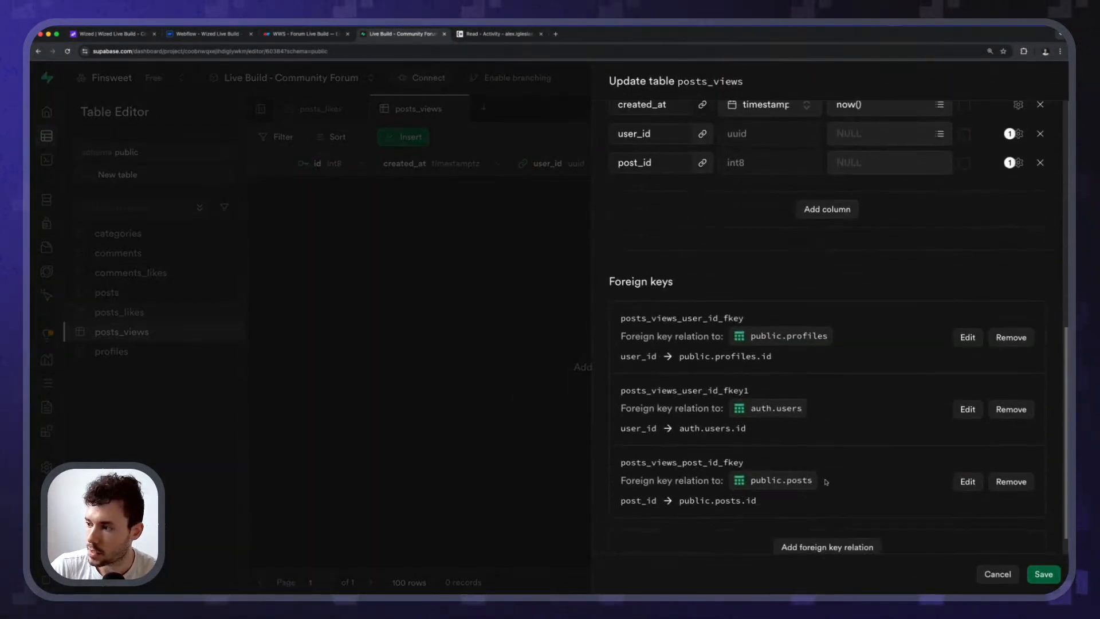
pyautogui.scroll(3, 825, 384)
pyautogui.click(1019, 323)
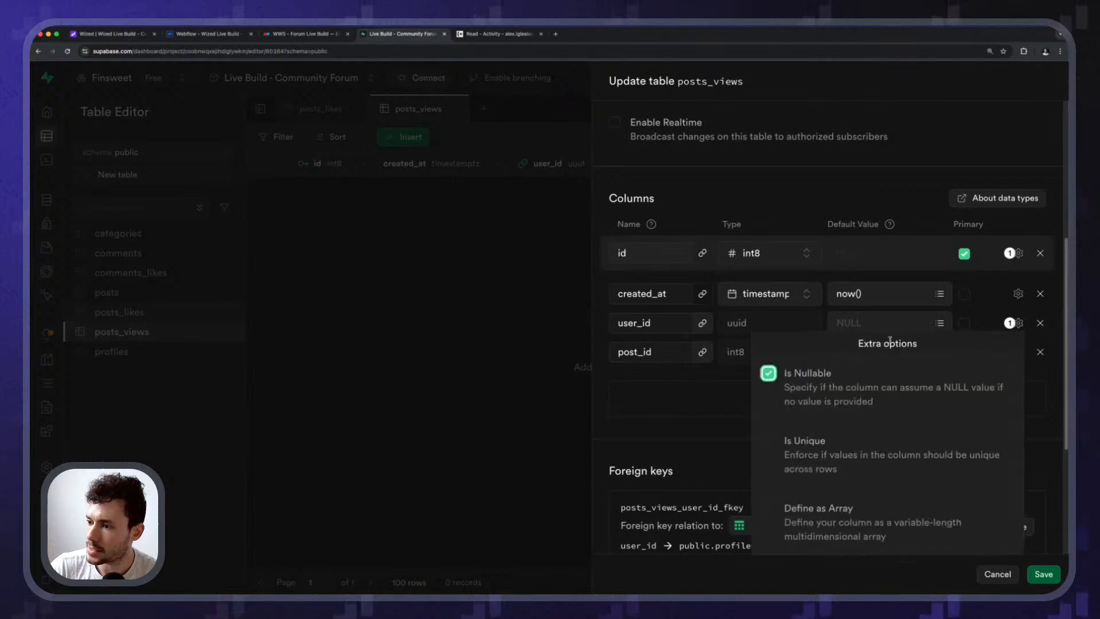
pyautogui.click(747, 429)
pyautogui.click(1018, 351)
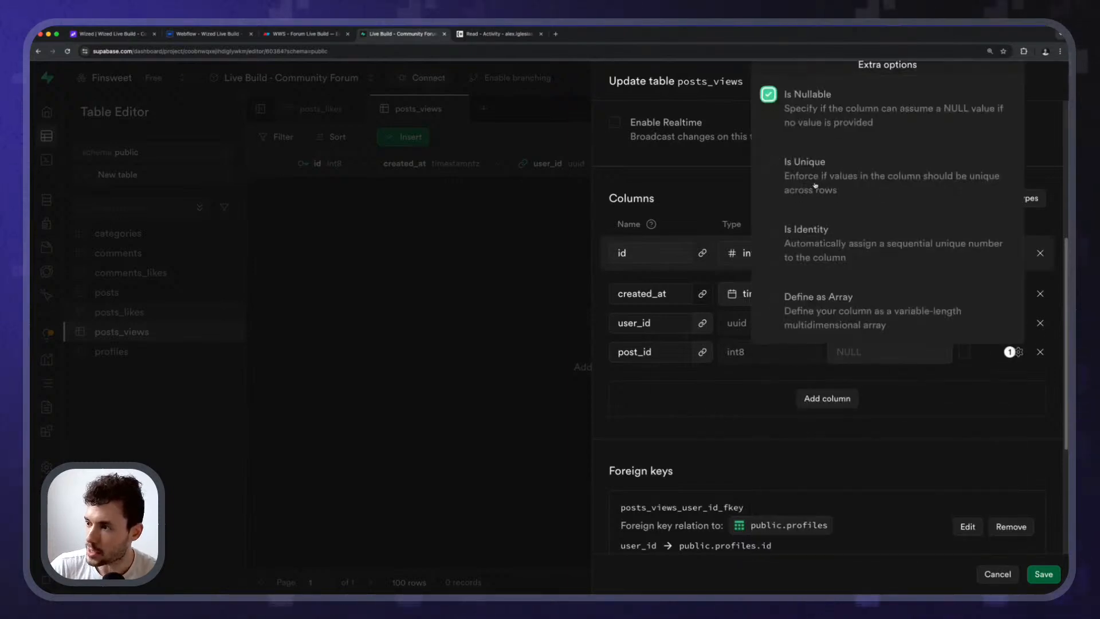
pyautogui.click(769, 94)
pyautogui.click(811, 473)
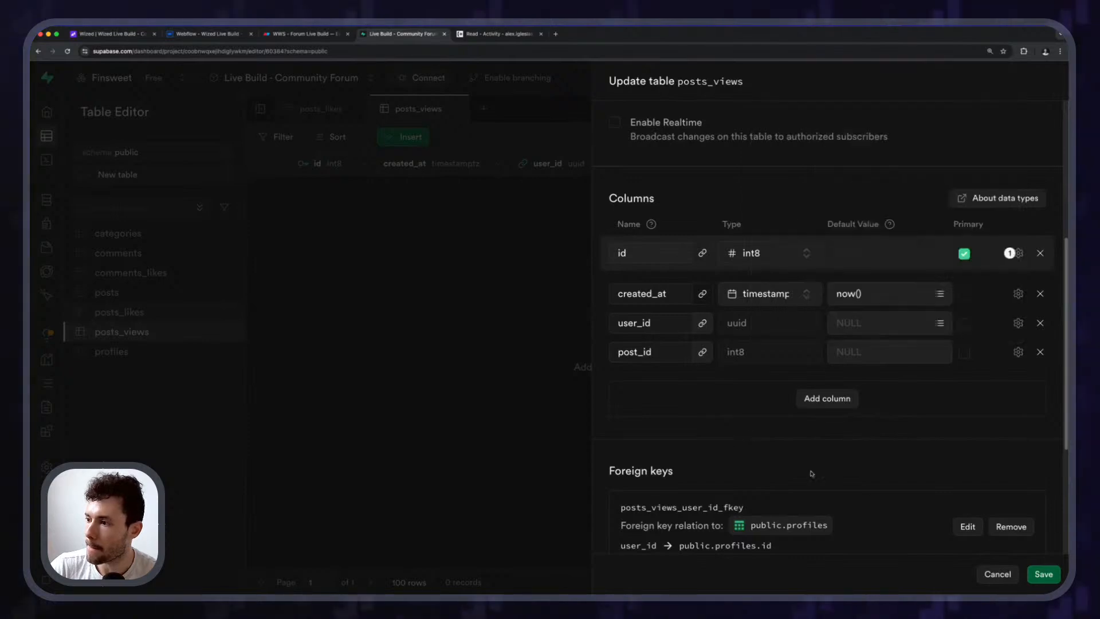
pyautogui.click(1043, 574)
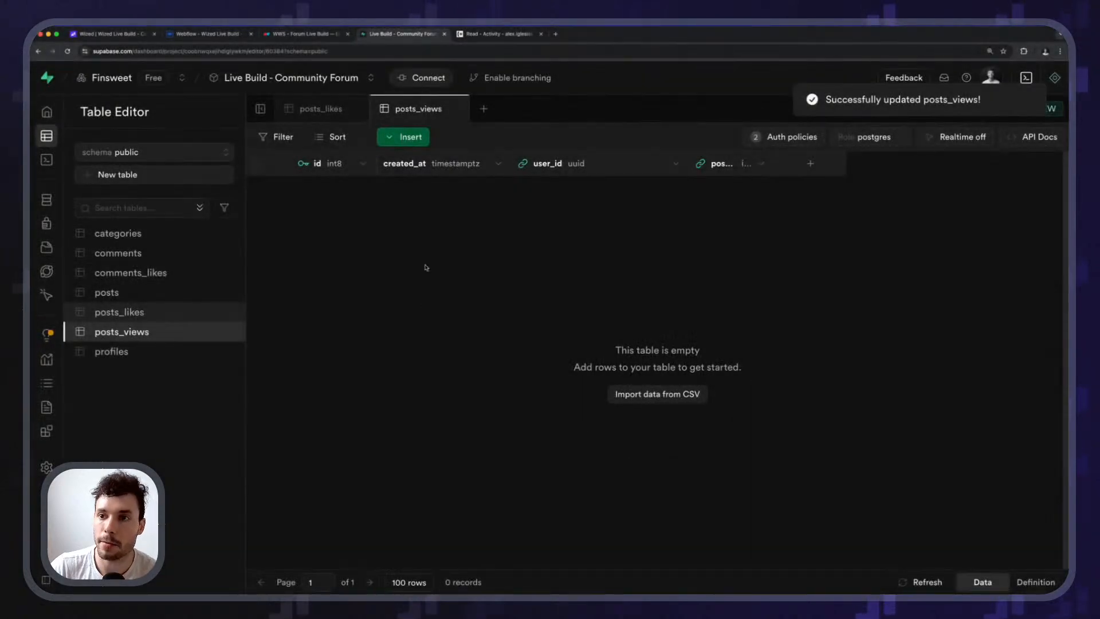
# Set the user_id data field's value to 'return v.user_id;' in the Function Editor.
pyautogui.click(127, 35)
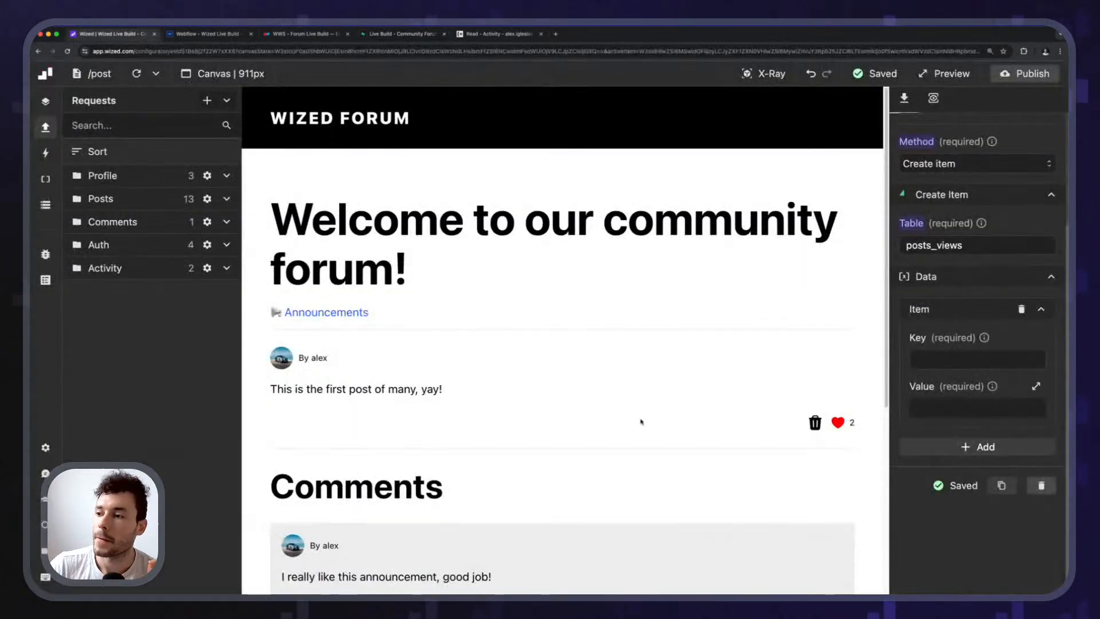
pyautogui.click(946, 360)
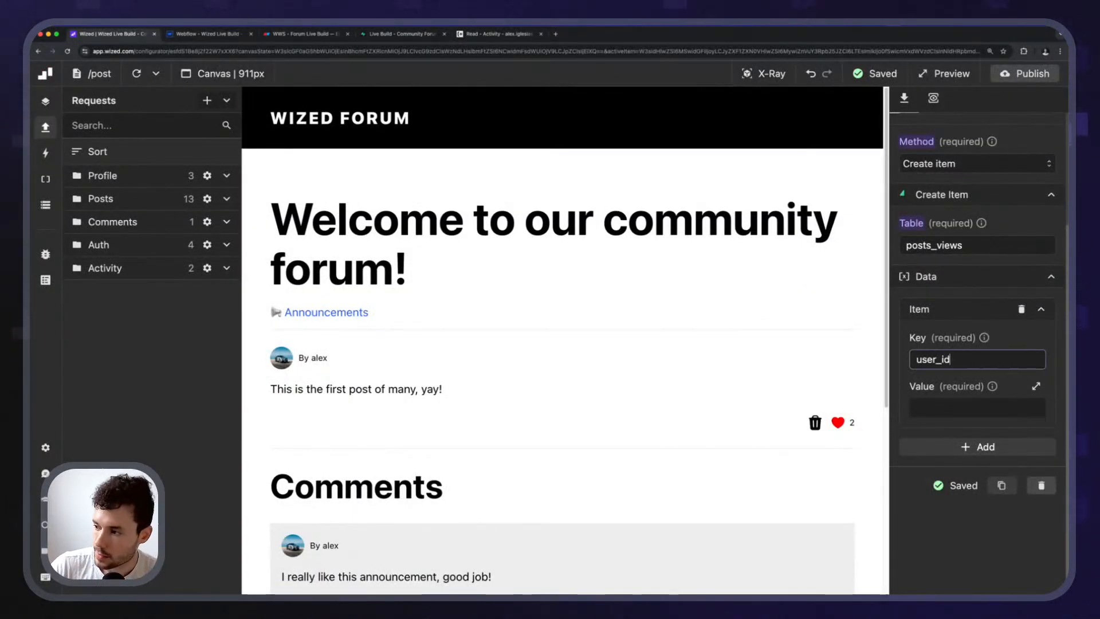
pyautogui.click(943, 407)
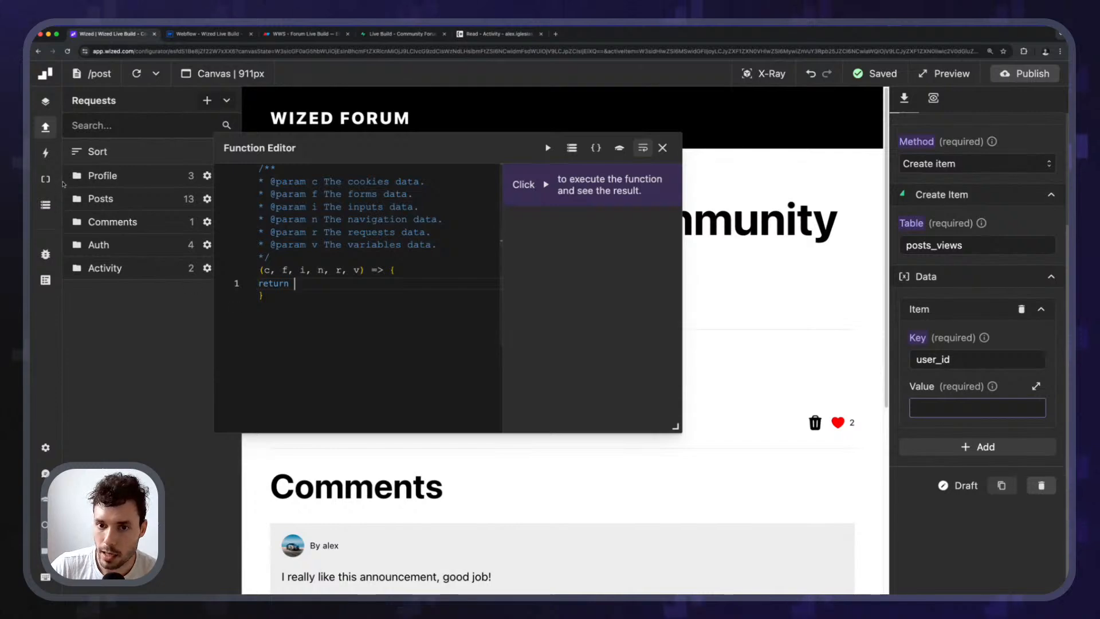
pyautogui.click(45, 207)
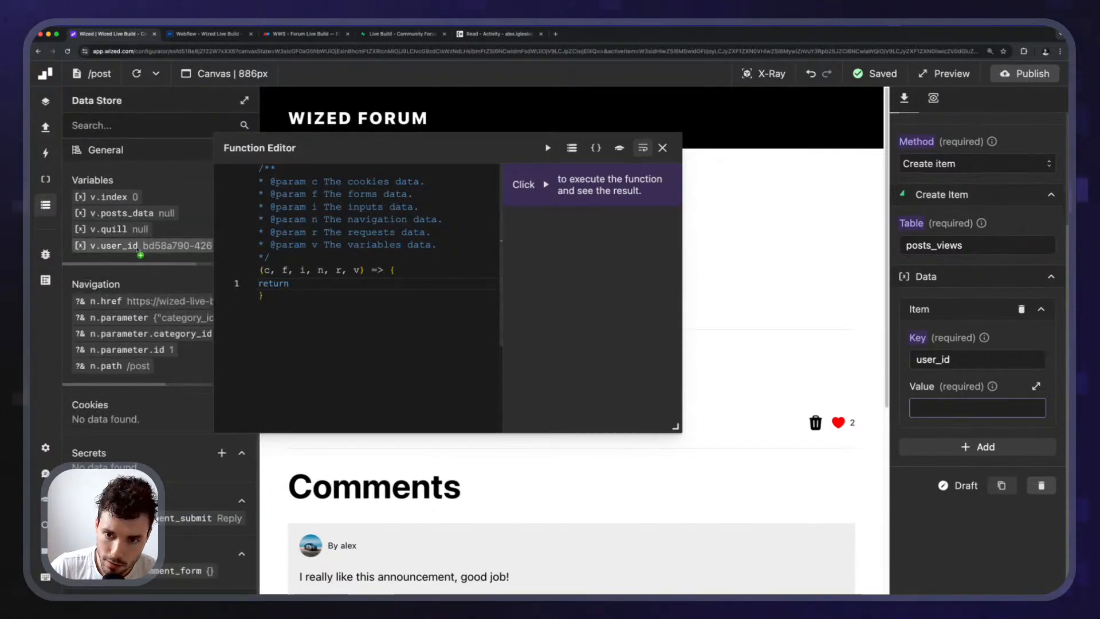
pyautogui.click(140, 248)
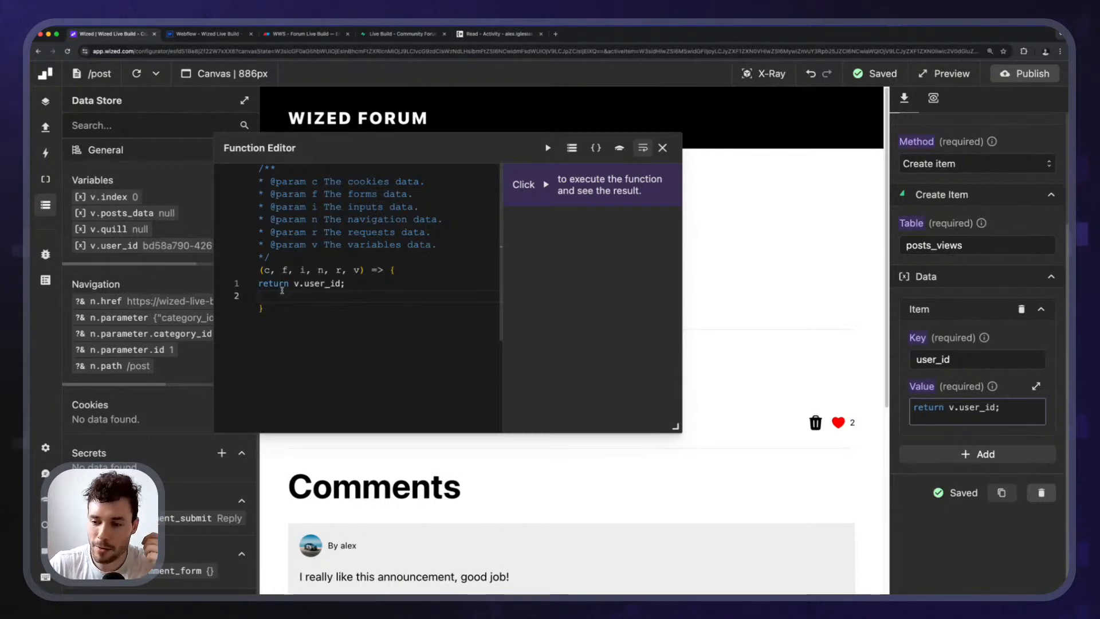
pyautogui.moveTo(331, 155); pyautogui.dragTo(394, 174)
pyautogui.click(440, 307)
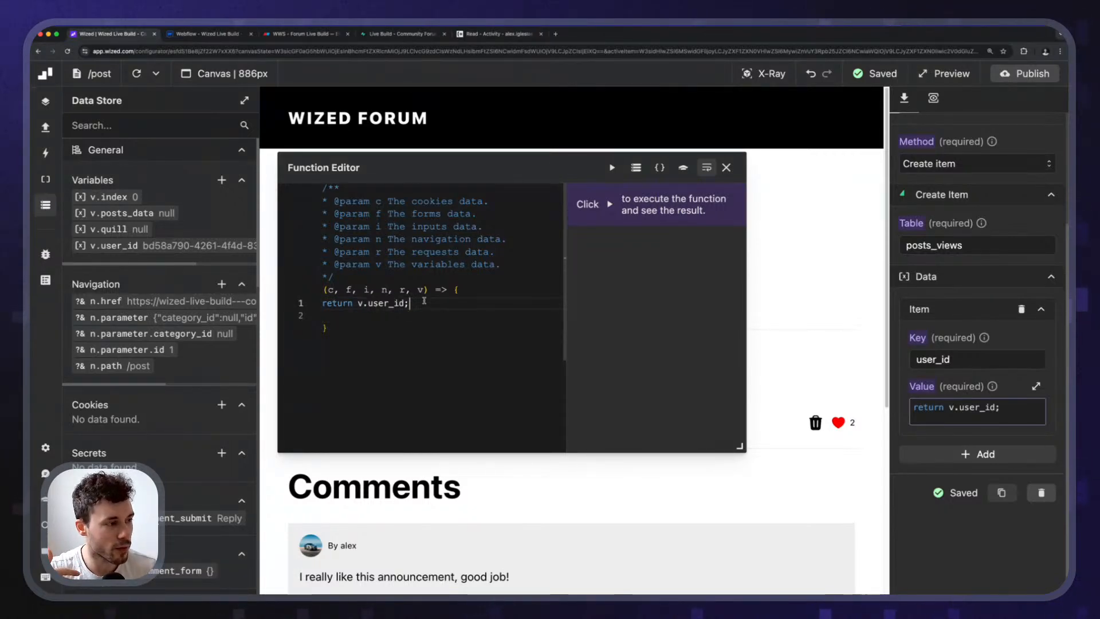
pyautogui.click(726, 168)
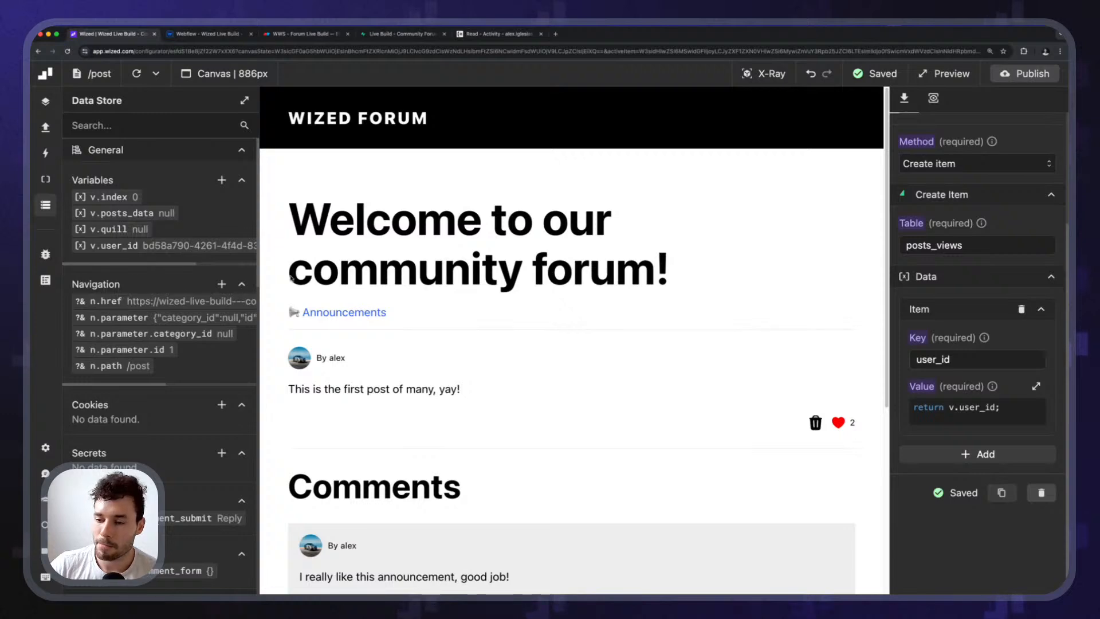
pyautogui.click(978, 412)
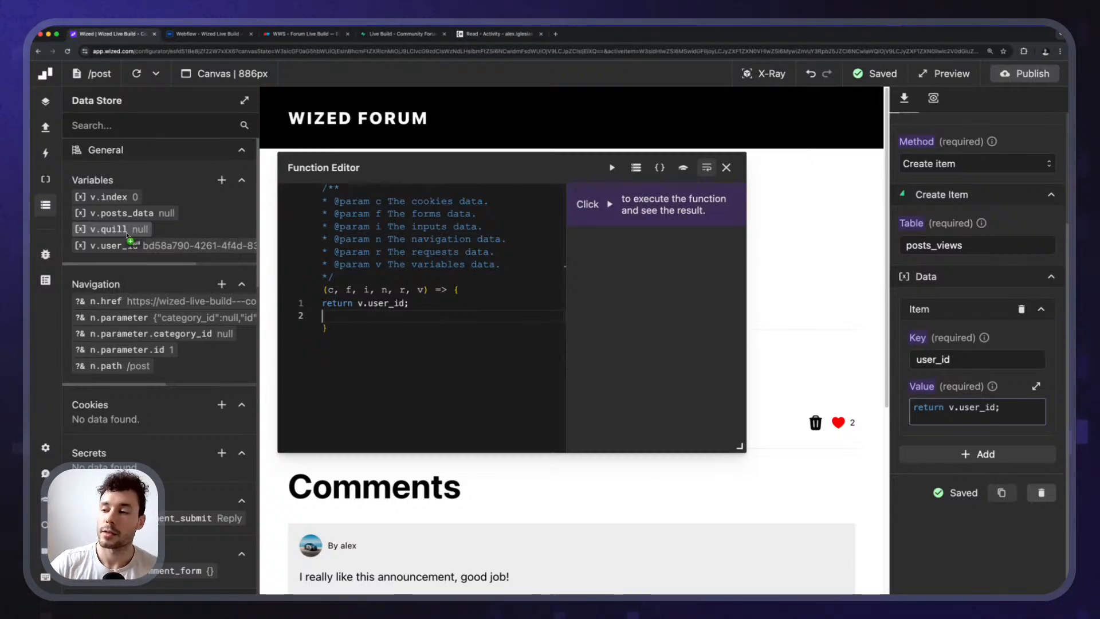
pyautogui.moveTo(126, 235); pyautogui.dragTo(259, 299)
pyautogui.moveTo(359, 303); pyautogui.dragTo(412, 303)
pyautogui.click(424, 303)
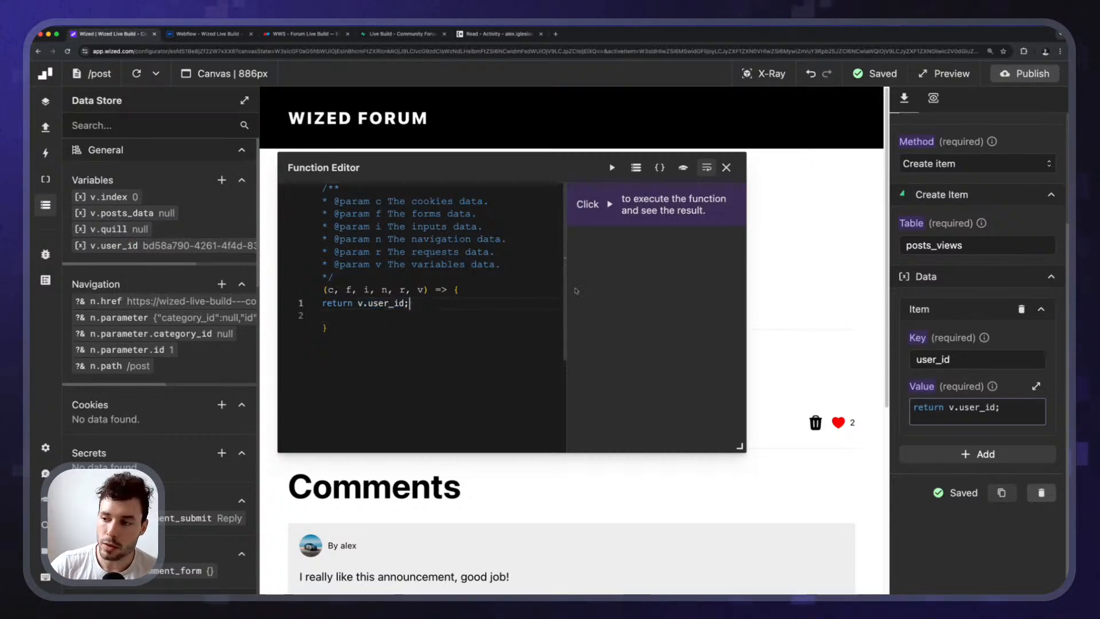
pyautogui.click(726, 167)
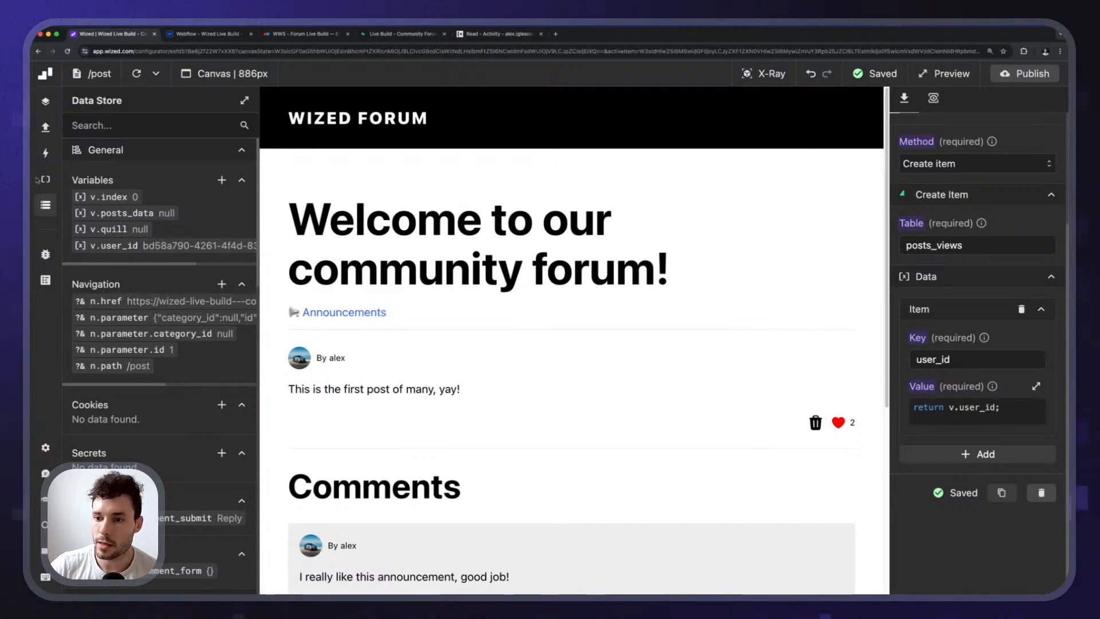
# Add a post_id data field returning 'return r.get_post.data.id;' and test its value.
pyautogui.click(979, 454)
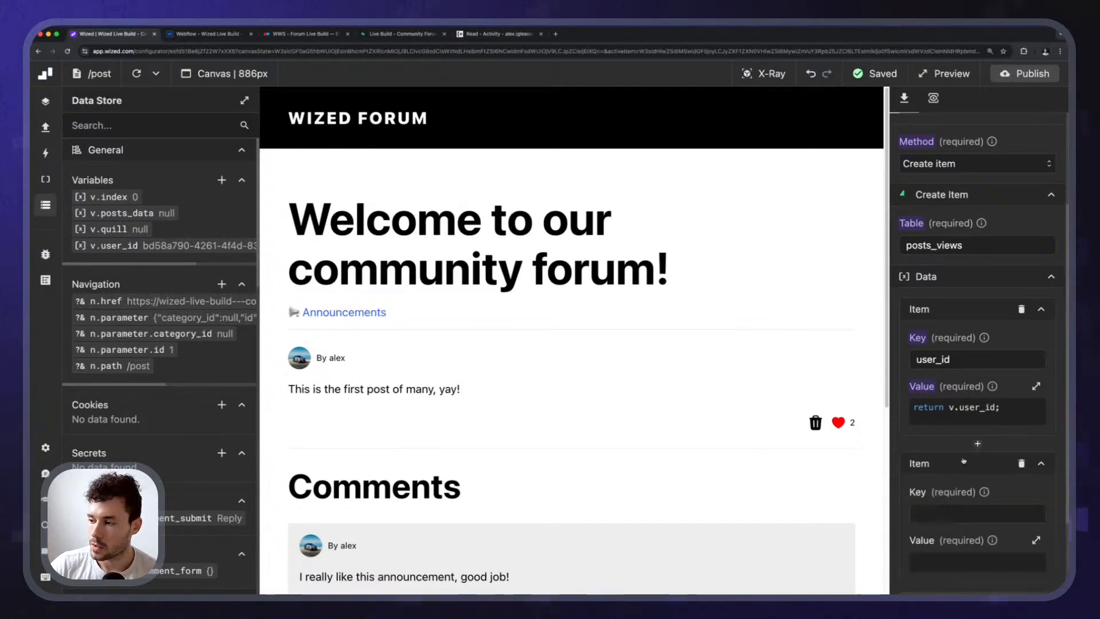
pyautogui.scroll(-3, 974, 401)
pyautogui.click(934, 360)
pyautogui.write('post_id')
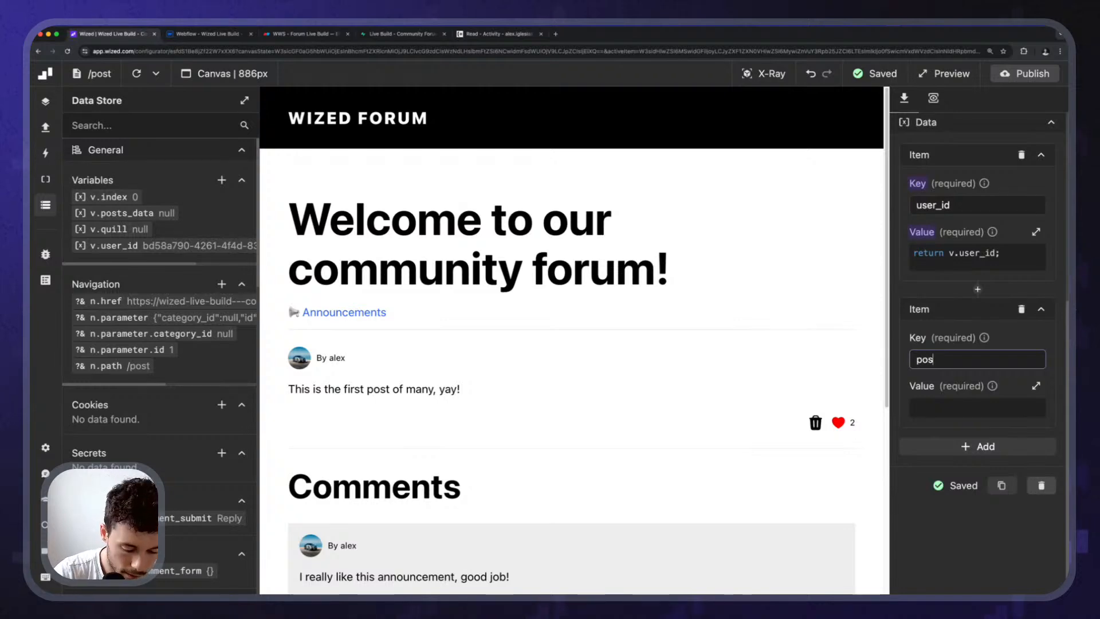
pyautogui.click(976, 407)
pyautogui.write('return r.get')
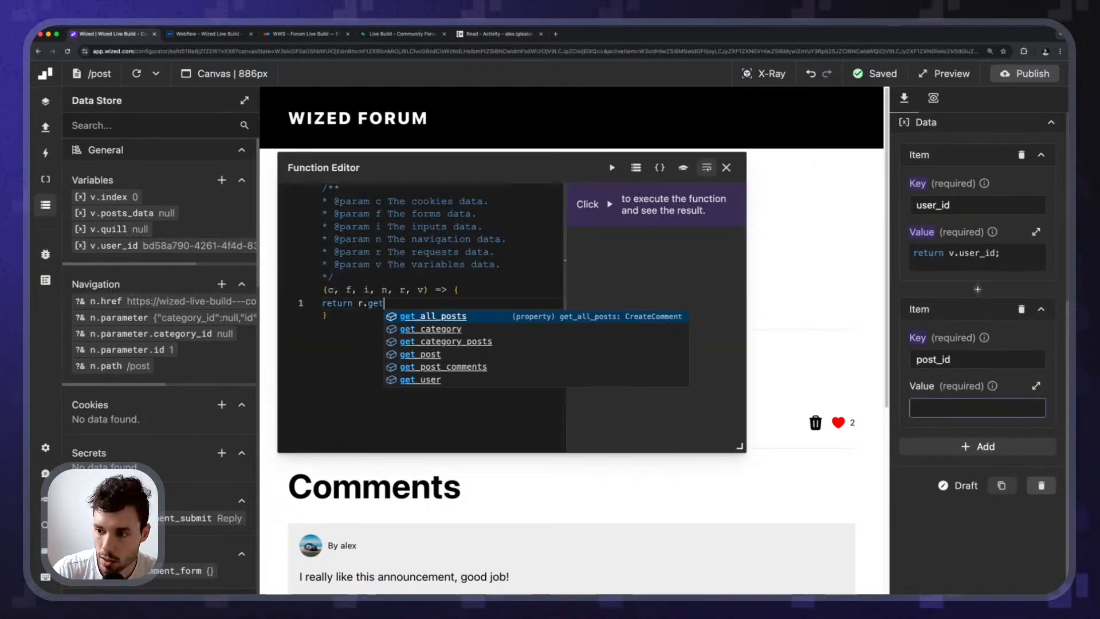
pyautogui.press('Up')
pyautogui.press('Up')
pyautogui.press('Up')
pyautogui.press('Return')
pyautogui.write('.data.id;')
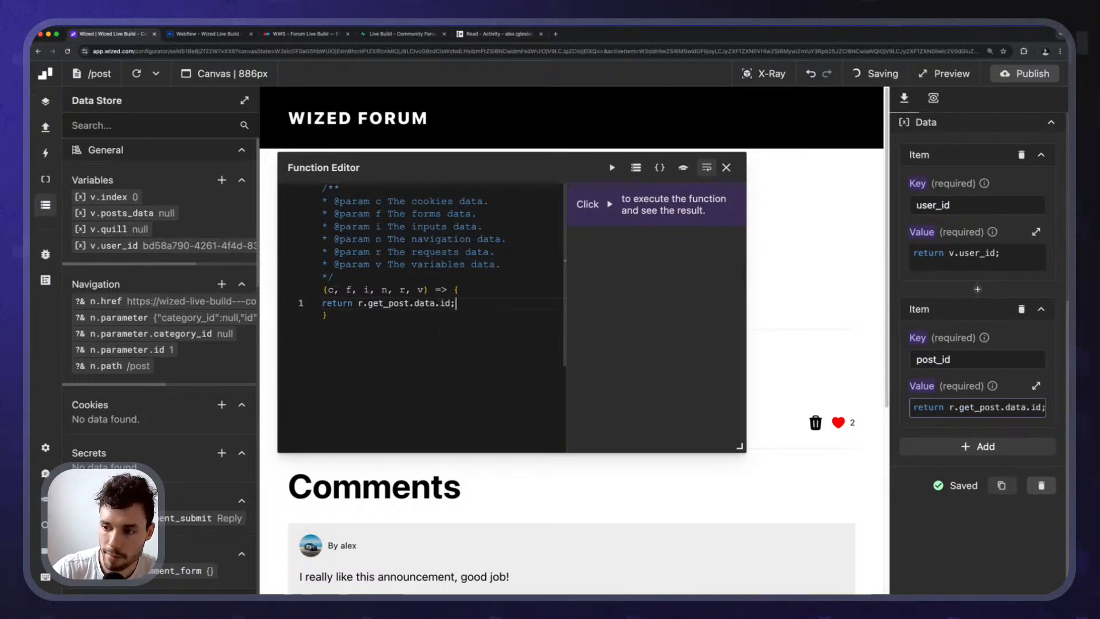
pyautogui.click(612, 167)
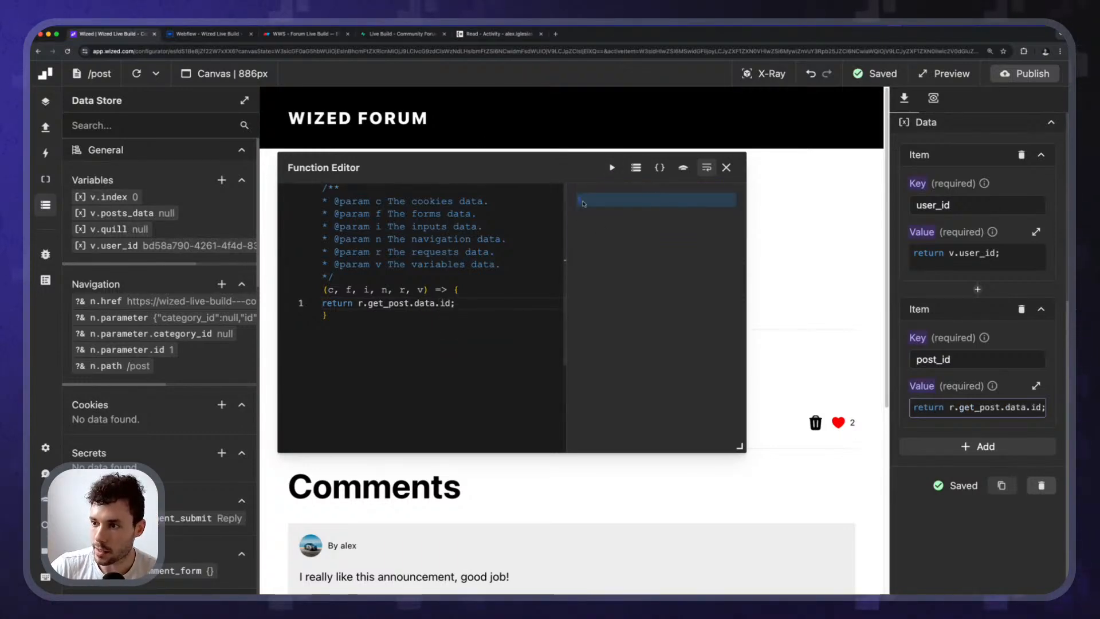
pyautogui.press('Escape')
pyautogui.scroll(5, 1012, 406)
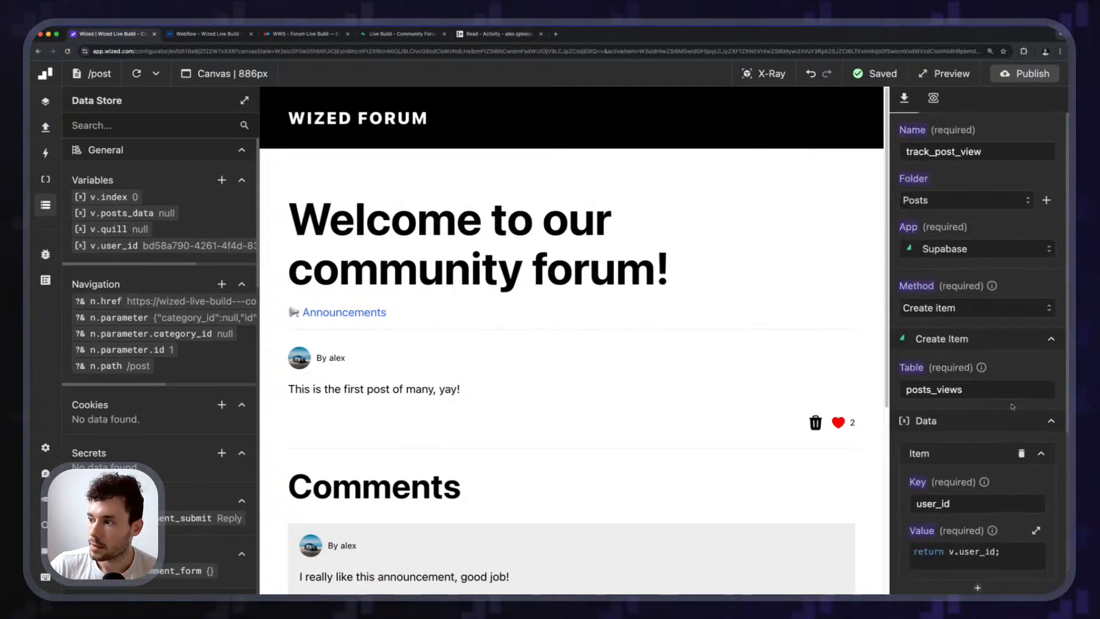
pyautogui.click(933, 98)
# View the track_post_view 201 Created response, then go to posts_views in Supabase.
pyautogui.click(1014, 125)
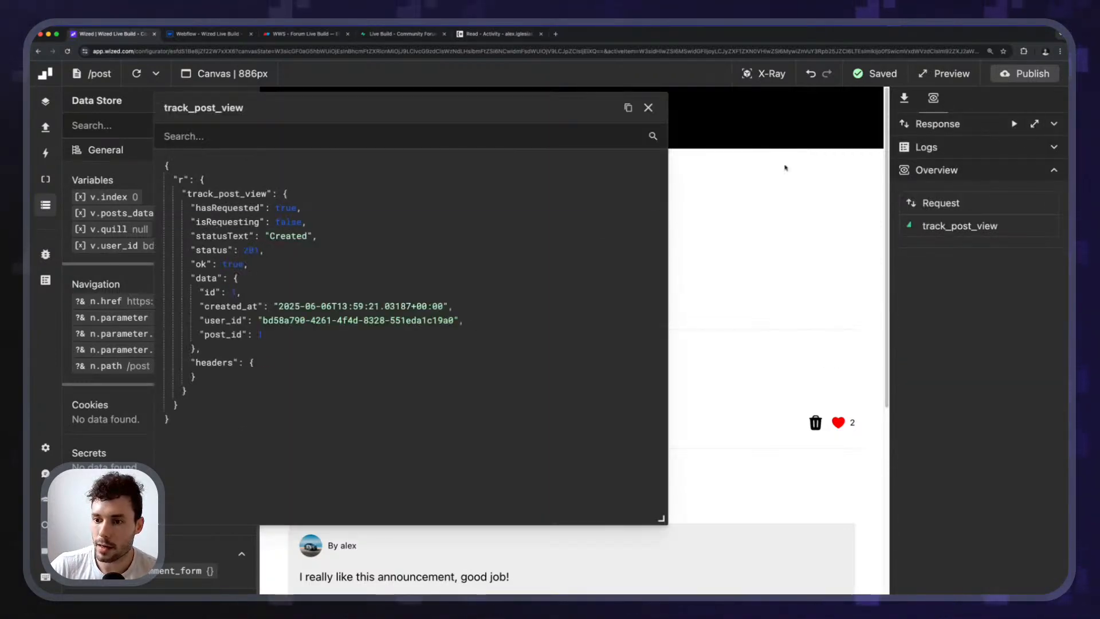
pyautogui.click(385, 35)
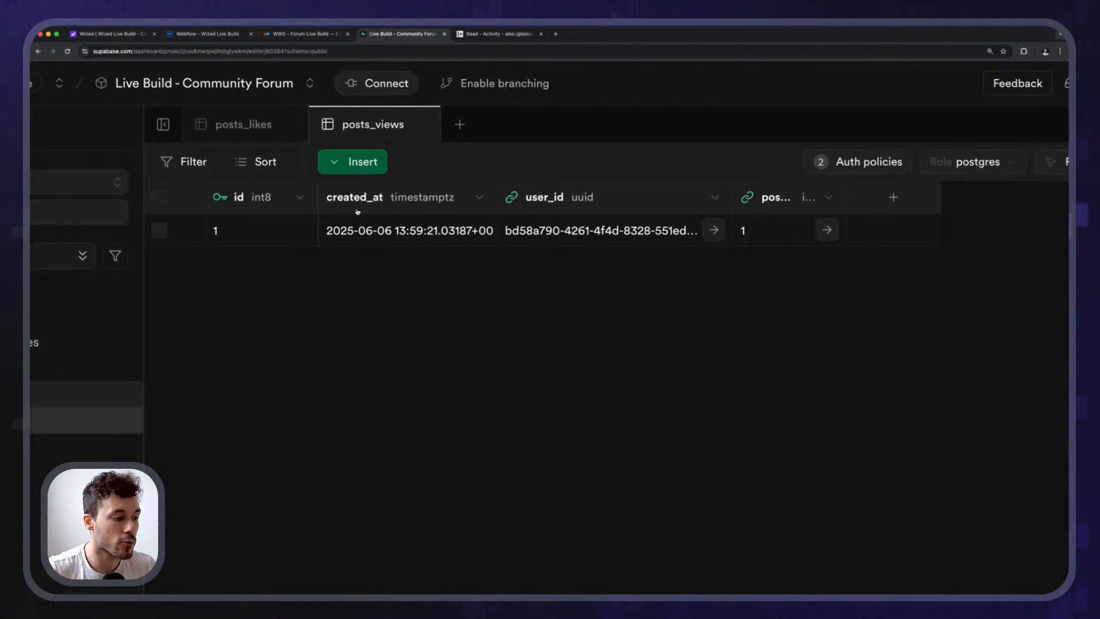
# Check the new posts_views row (id 1, post_id 1), then return to Wized.
pyautogui.click(117, 35)
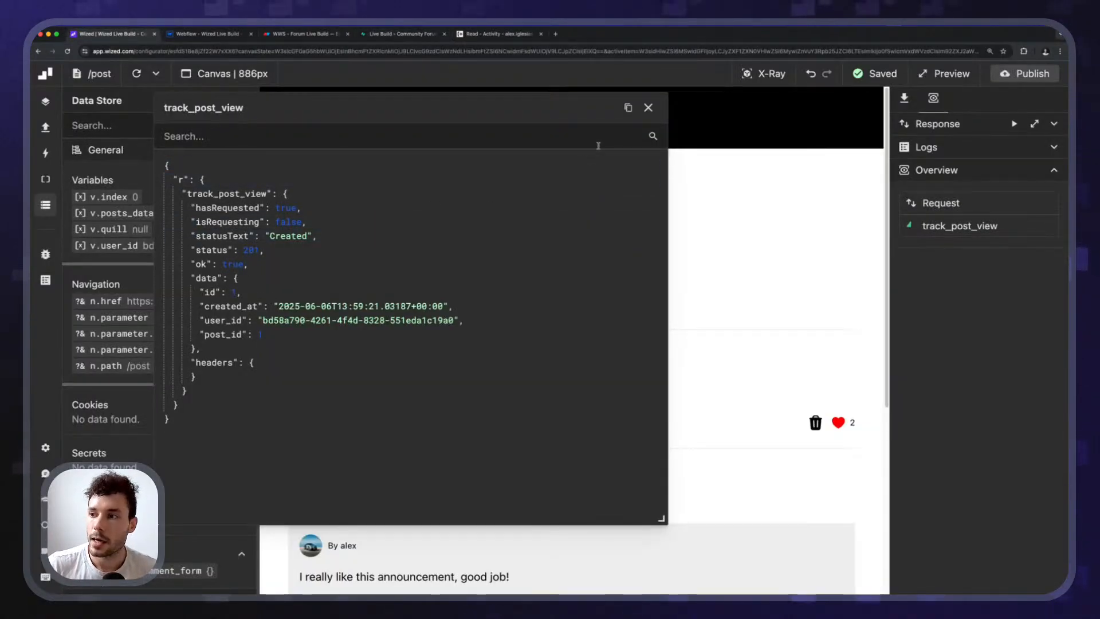
# Switch track_post_view's request method to Upsert item.
pyautogui.click(901, 102)
pyautogui.scroll(-4, 939, 390)
pyautogui.scroll(3, 940, 394)
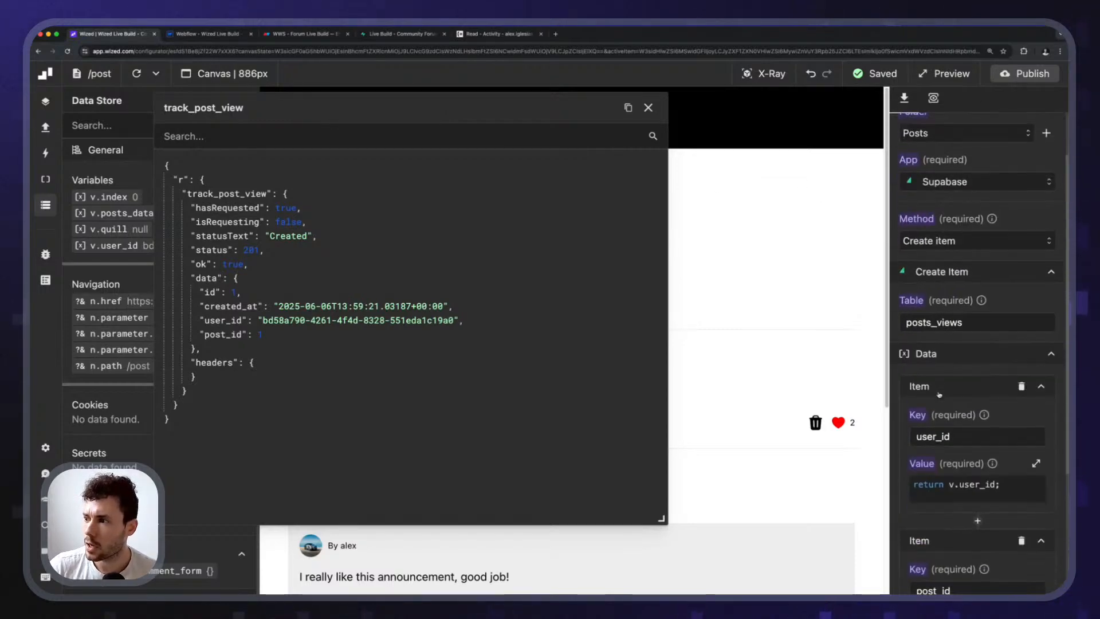
pyautogui.scroll(-4, 939, 395)
pyautogui.scroll(2, 924, 363)
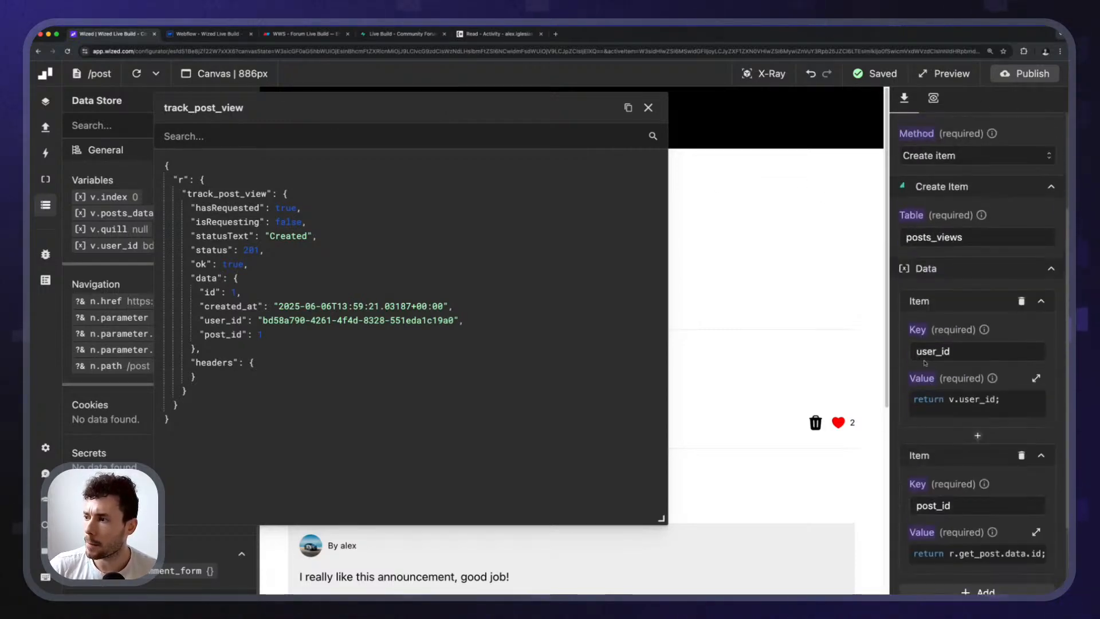
pyautogui.click(947, 164)
pyautogui.scroll(-5, 973, 263)
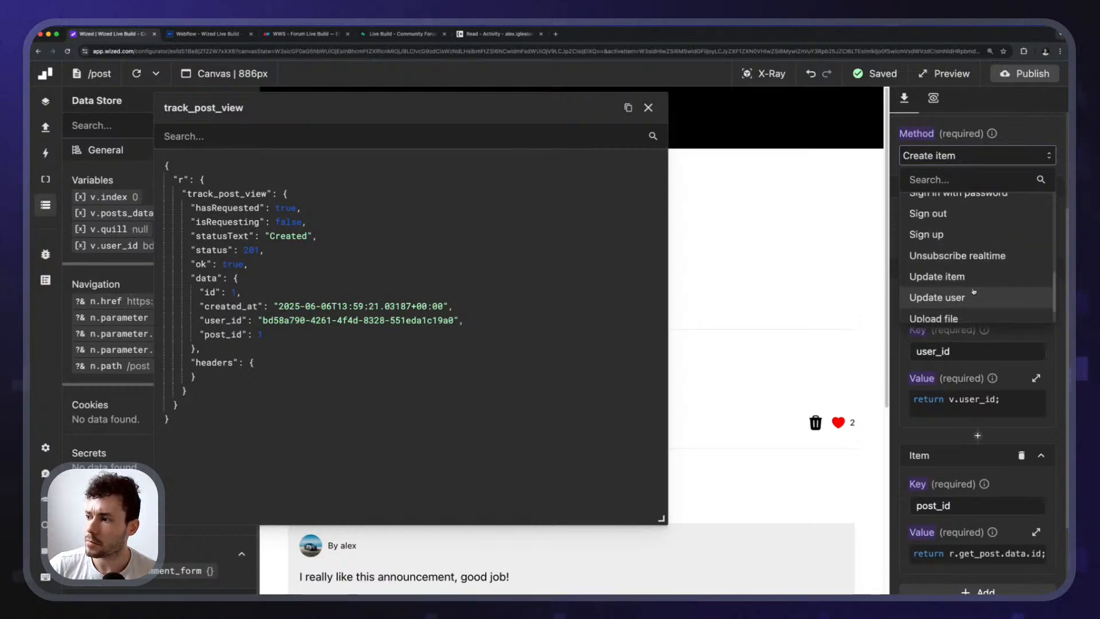
pyautogui.scroll(-2, 976, 295)
pyautogui.click(962, 308)
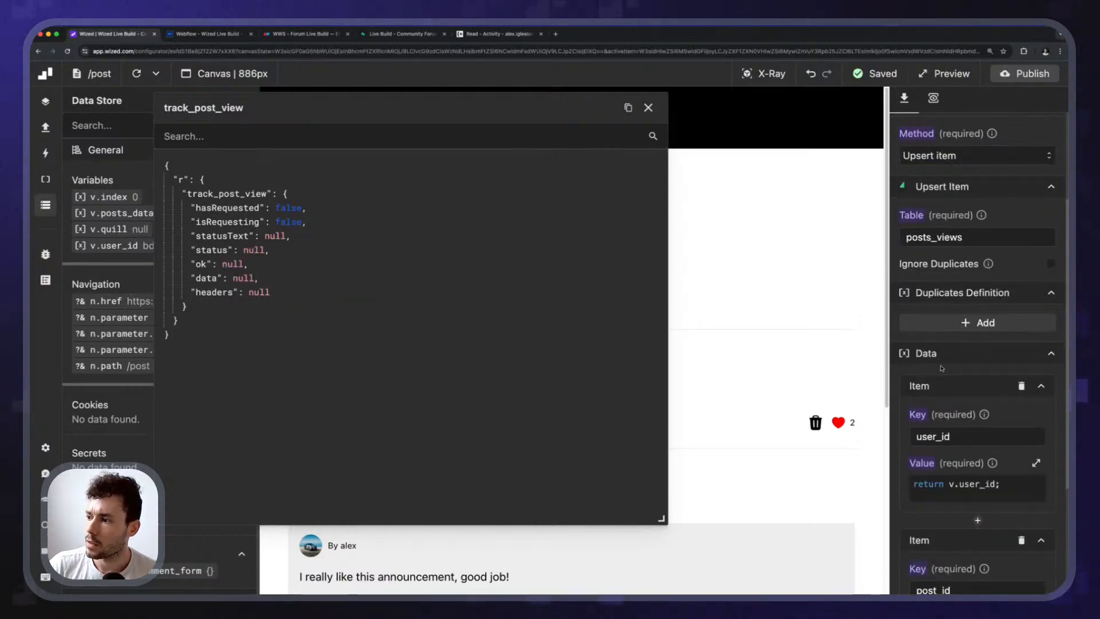
pyautogui.scroll(-3, 941, 368)
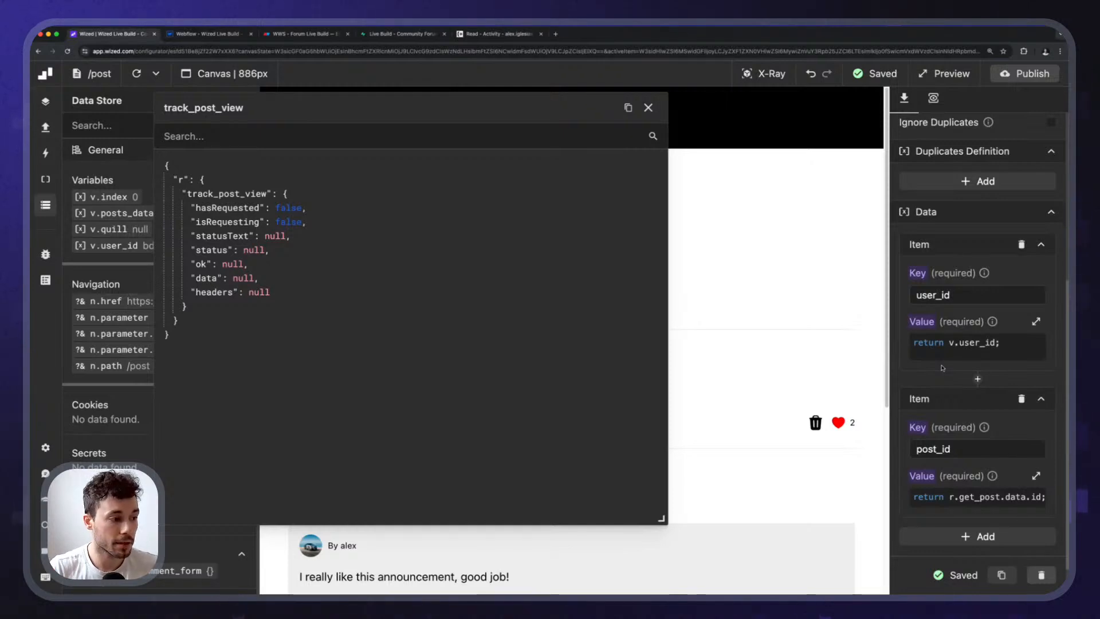
pyautogui.scroll(5, 914, 451)
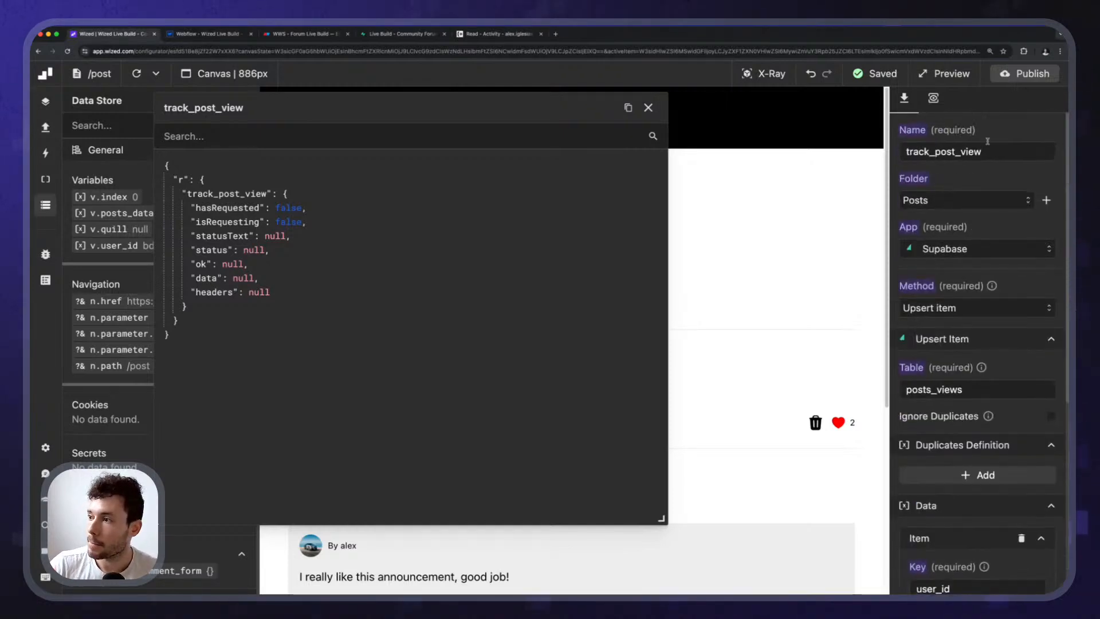
# Rerun track_post_view and highlight the 409 duplicate-key error on unique_user_post_view.
pyautogui.click(933, 98)
pyautogui.click(1014, 124)
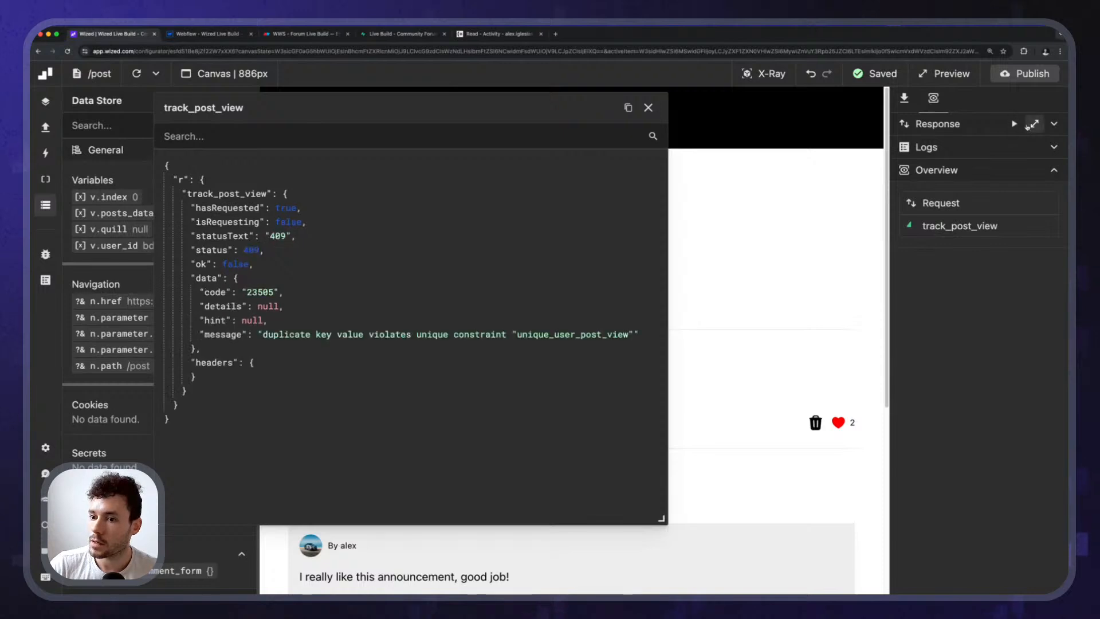
pyautogui.moveTo(263, 340); pyautogui.dragTo(594, 345)
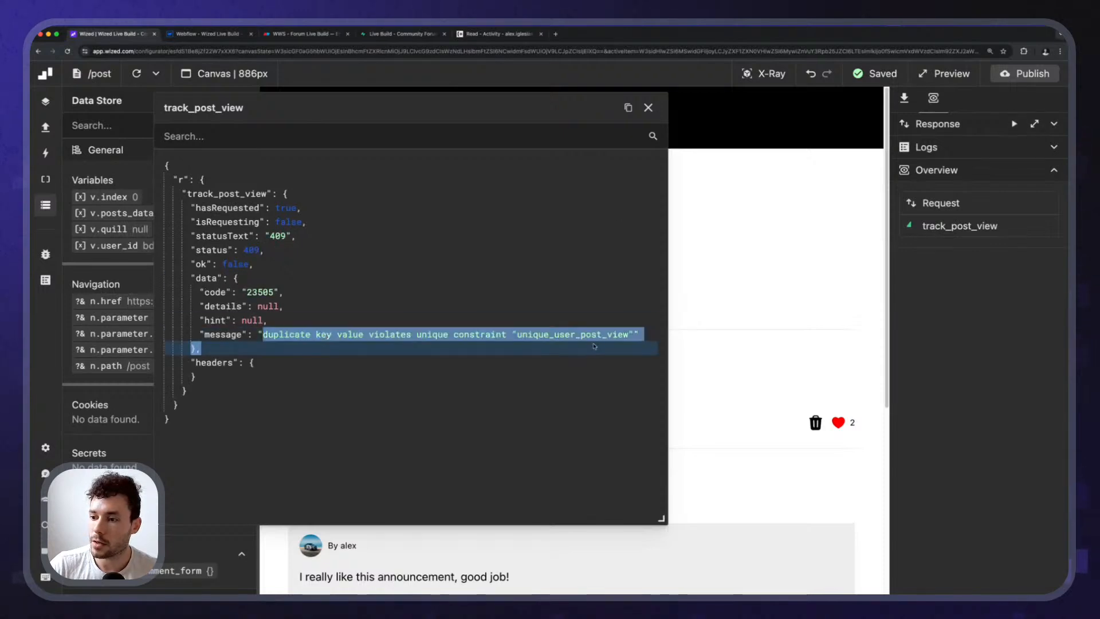
pyautogui.click(913, 207)
pyautogui.scroll(-10, 966, 425)
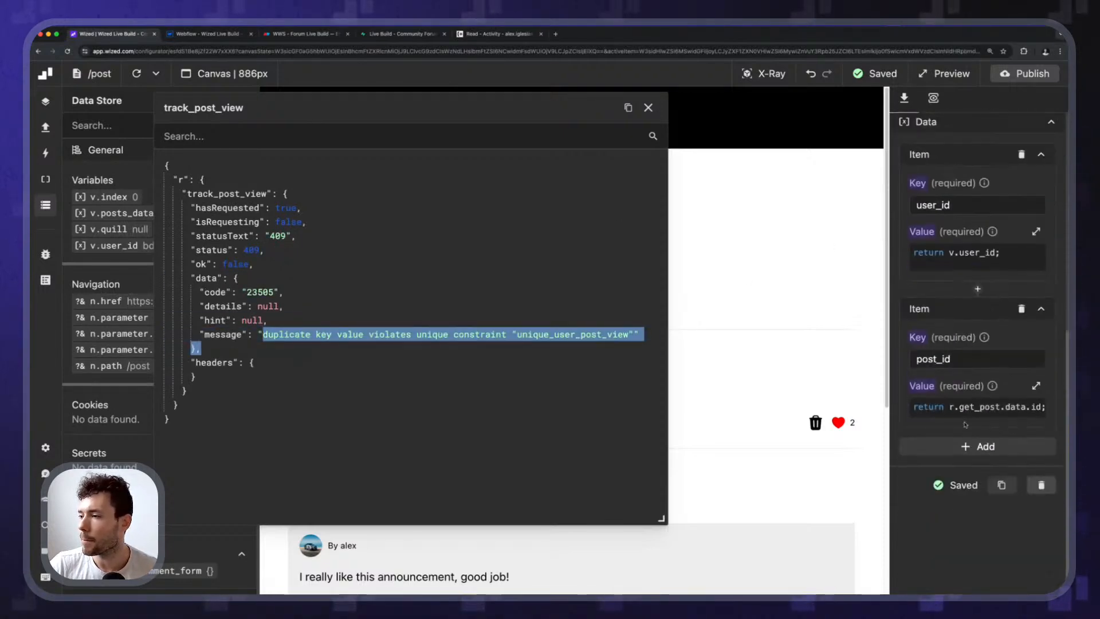
pyautogui.scroll(4, 966, 424)
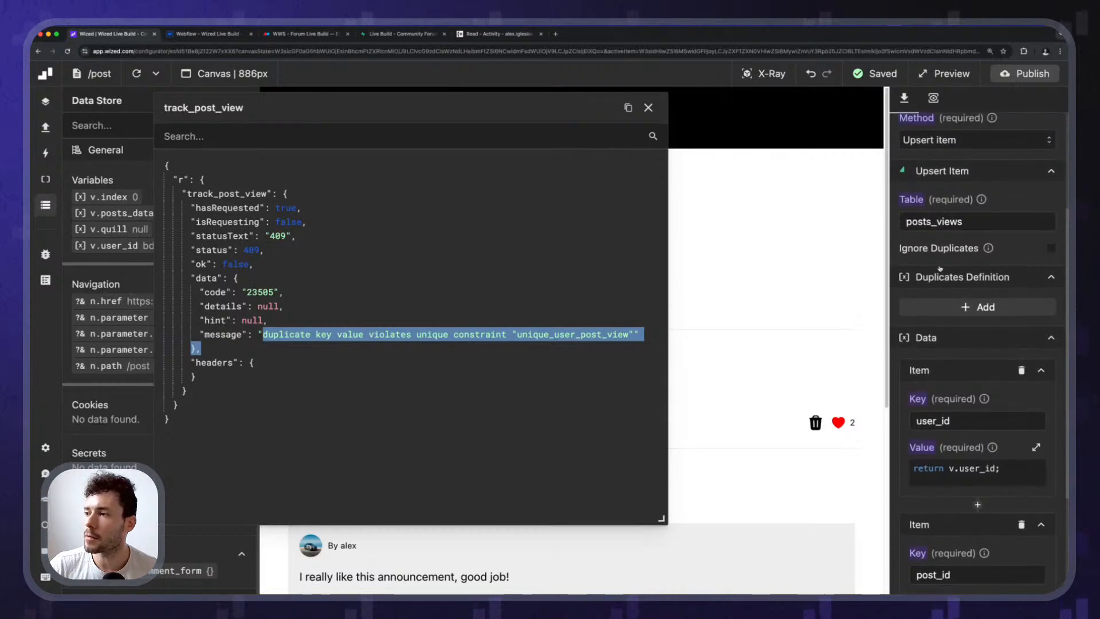
# Add user_id and post_id as the upsert's duplicates definition columns.
pyautogui.click(966, 309)
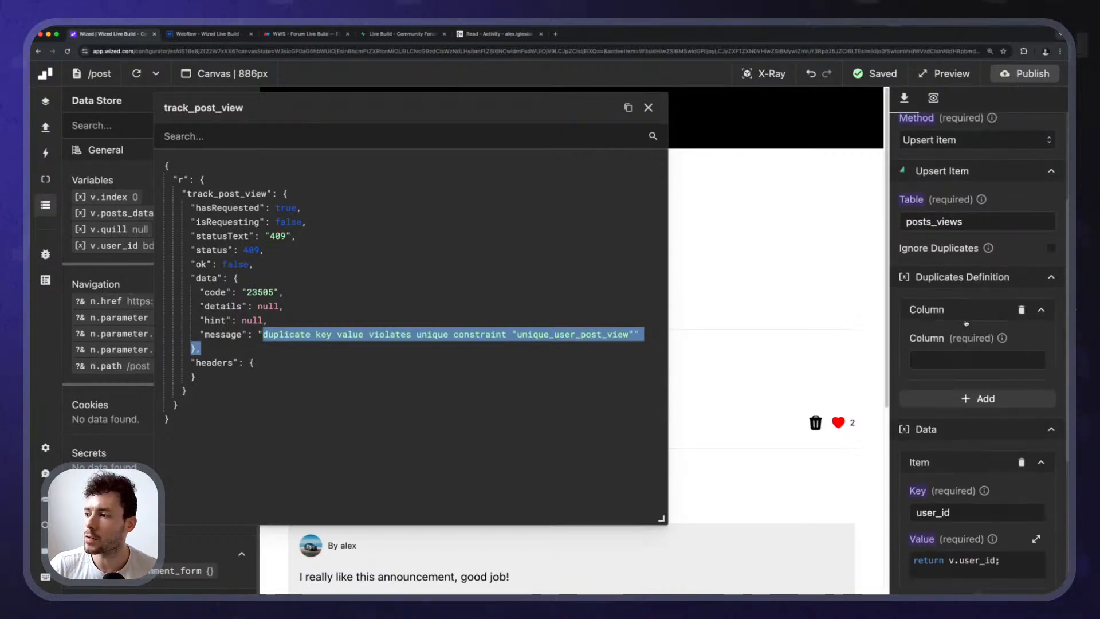
pyautogui.click(968, 359)
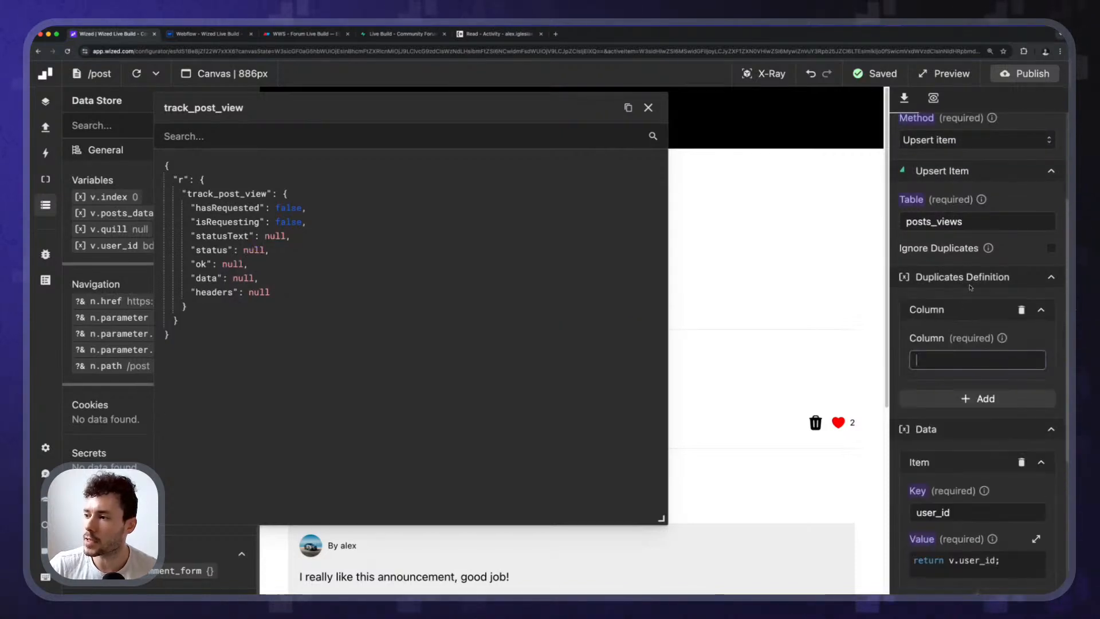
pyautogui.write('user_id')
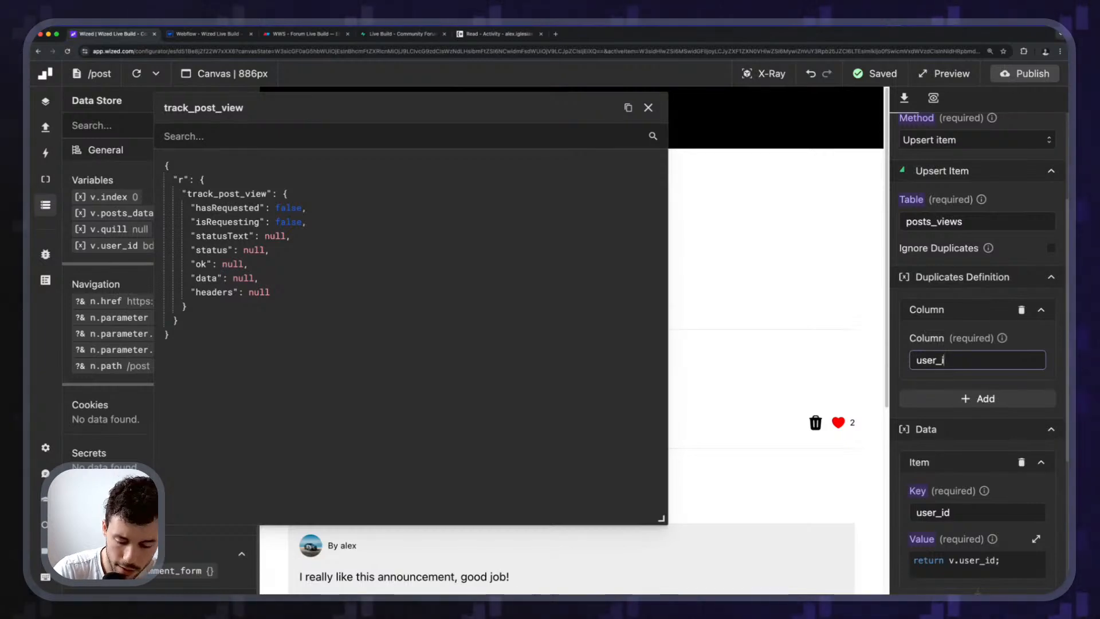
pyautogui.click(977, 398)
pyautogui.click(968, 458)
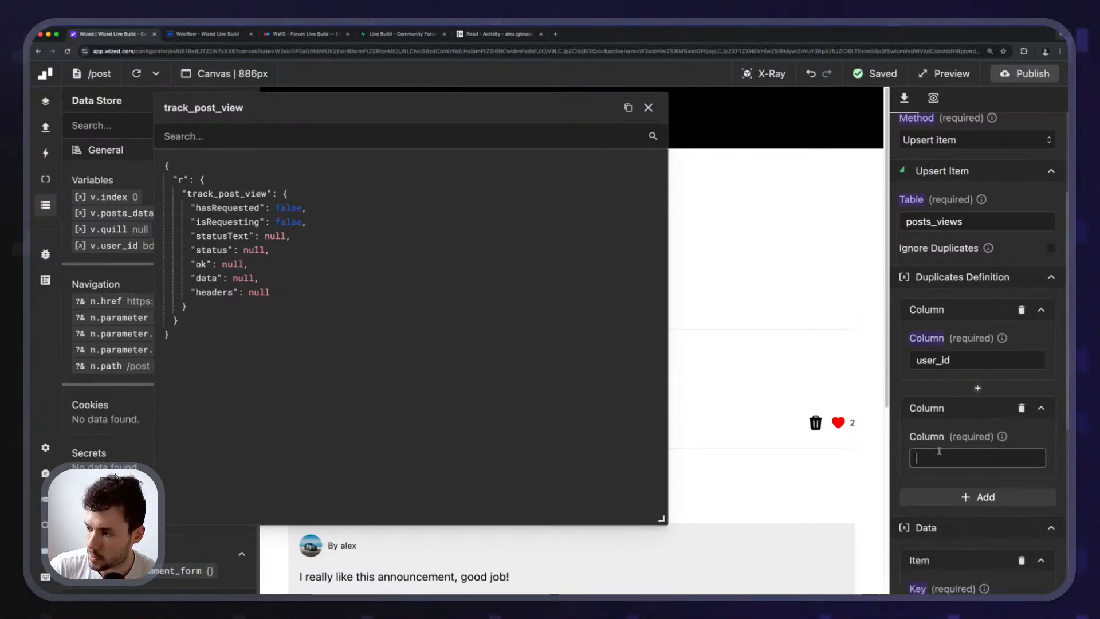
pyautogui.write('post_id')
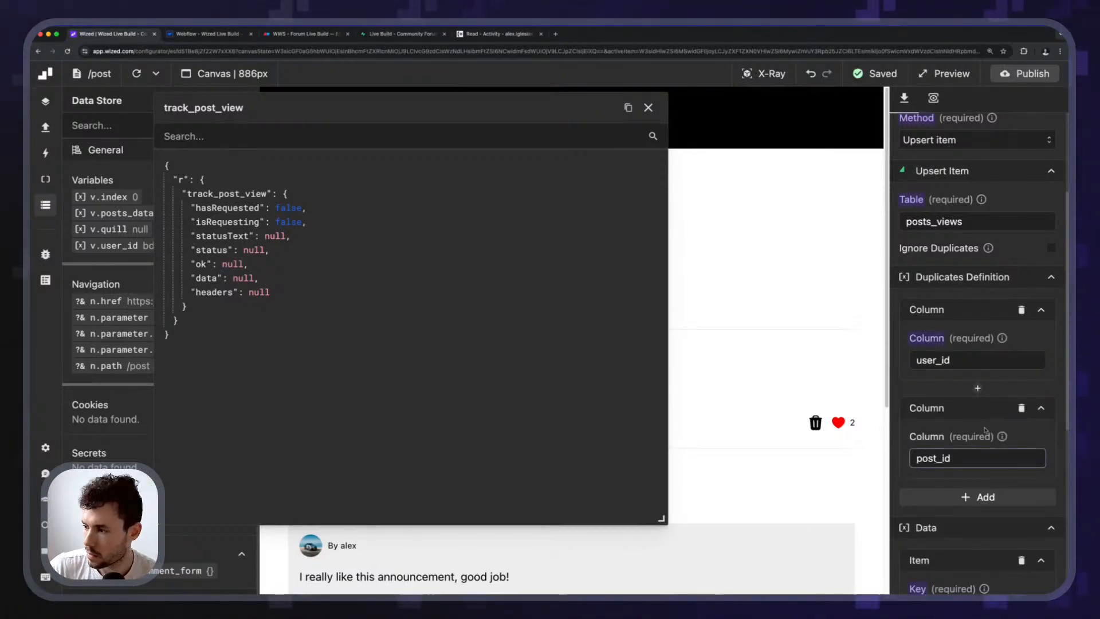
# Rerun track_post_view, note the 403 row-level security error, then open posts_views policies in Supabase.
pyautogui.click(933, 98)
pyautogui.click(1014, 124)
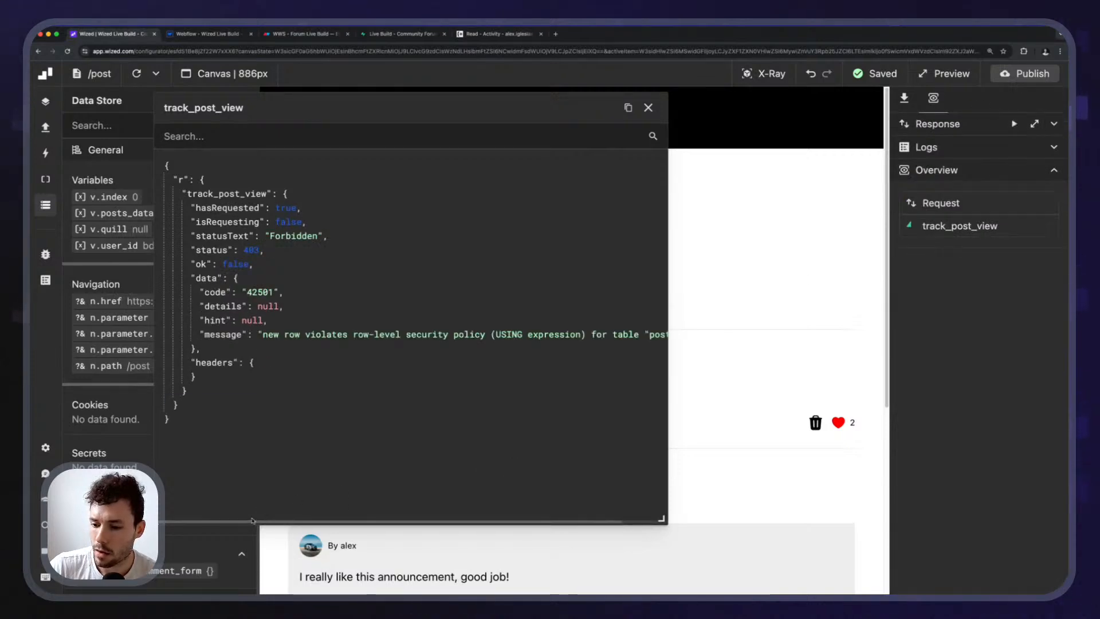
pyautogui.moveTo(252, 521); pyautogui.dragTo(218, 495)
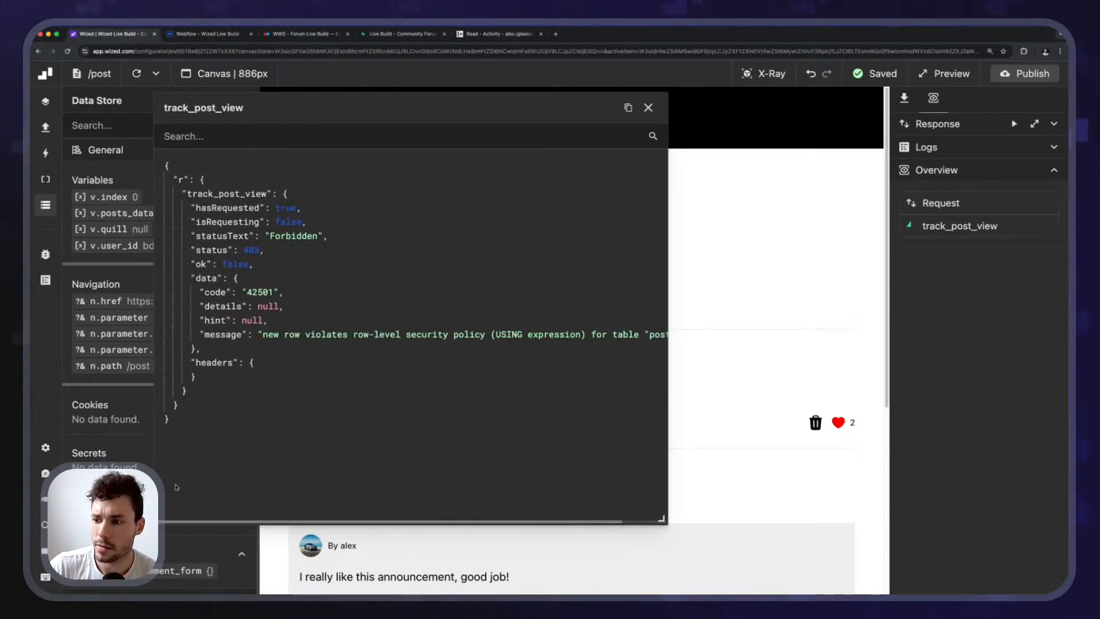
pyautogui.click(901, 99)
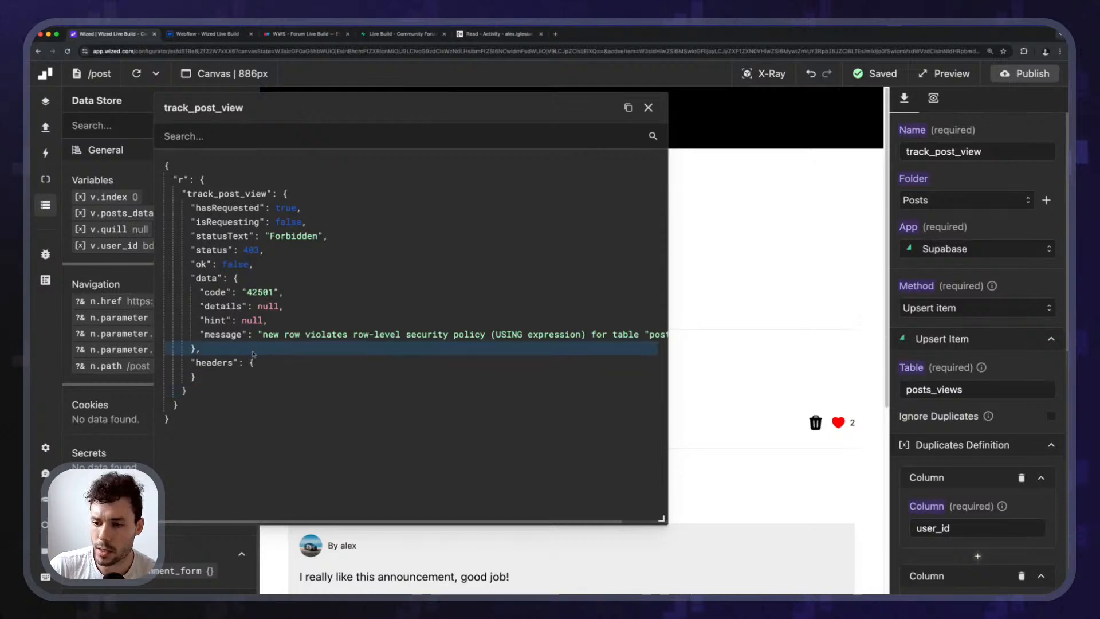
pyautogui.moveTo(262, 335); pyautogui.dragTo(184, 348)
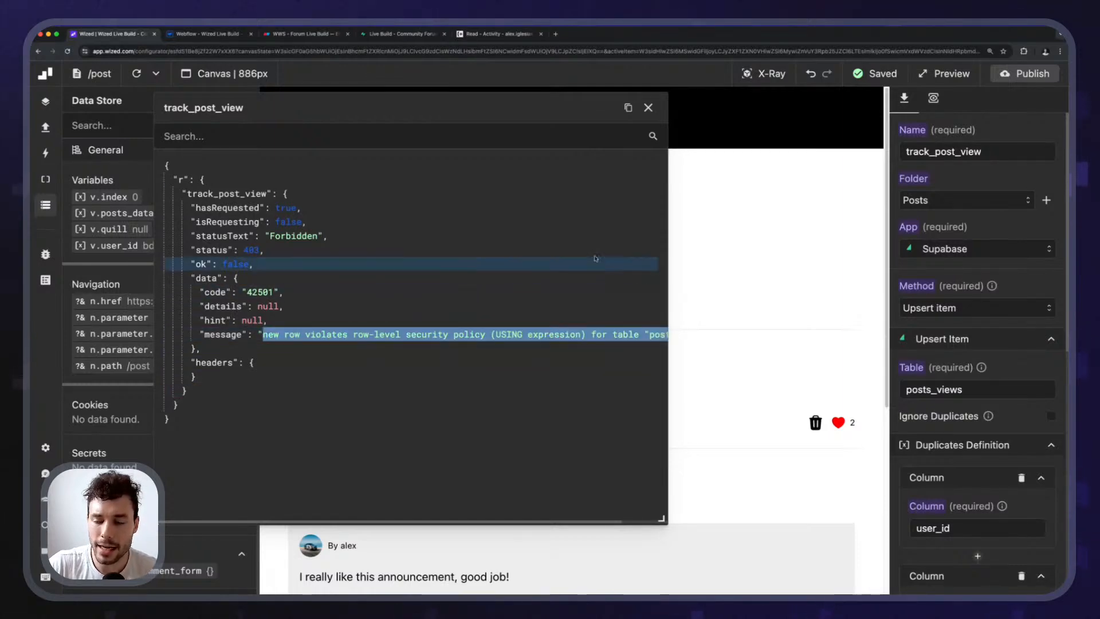
pyautogui.click(370, 39)
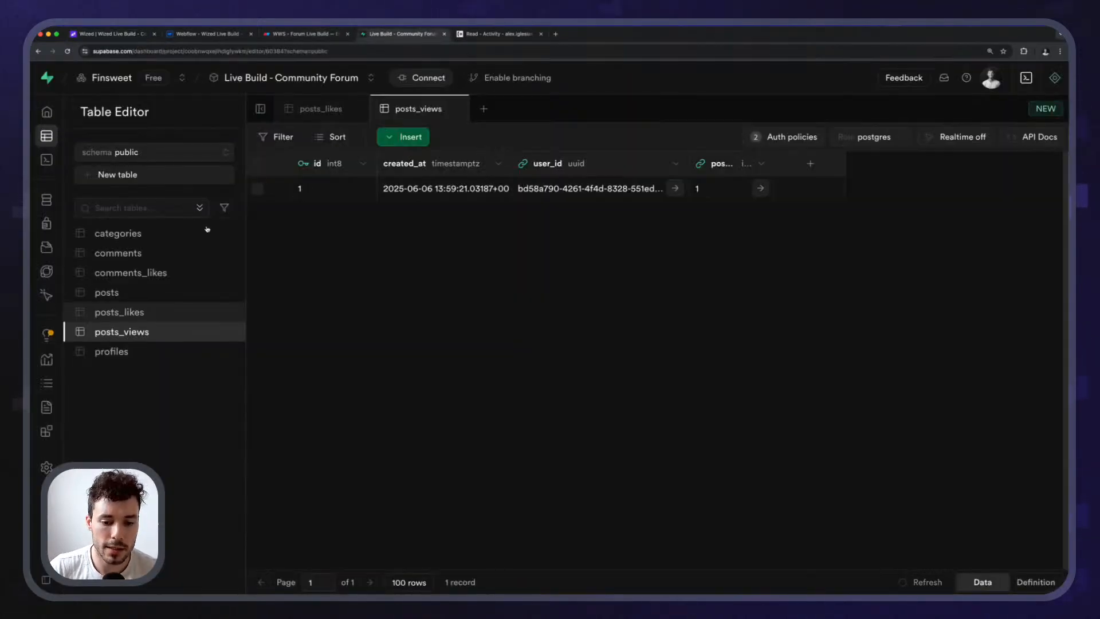
pyautogui.click(780, 138)
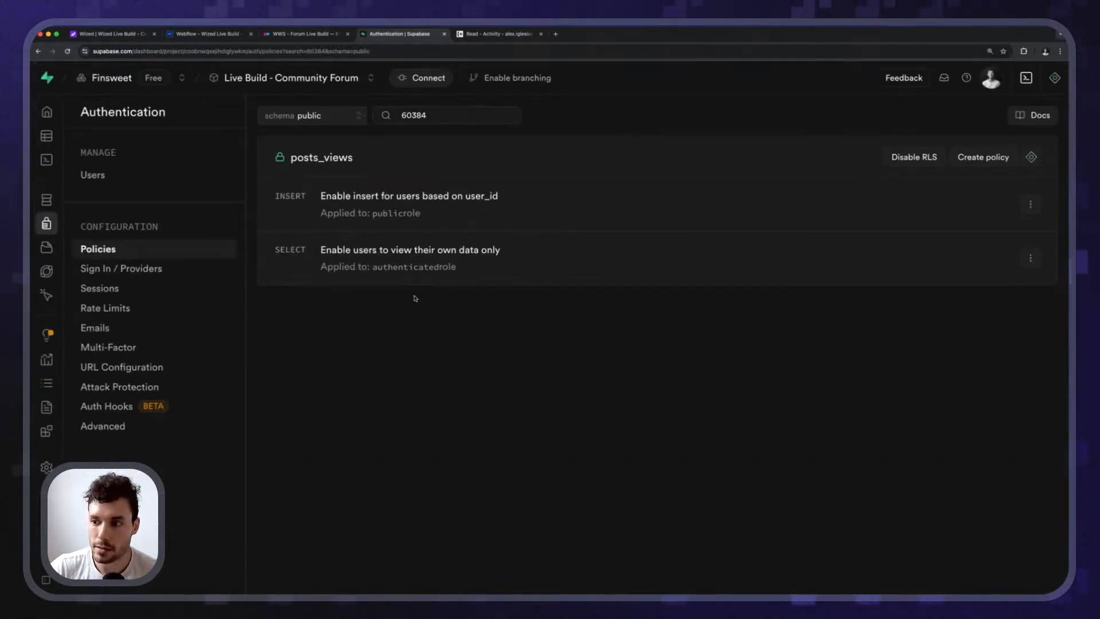
pyautogui.moveTo(273, 197)
pyautogui.mouseDown()
pyautogui.moveTo(478, 217)
pyautogui.moveTo(449, 224)
pyautogui.moveTo(280, 195)
pyautogui.mouseUp()
pyautogui.click(483, 207)
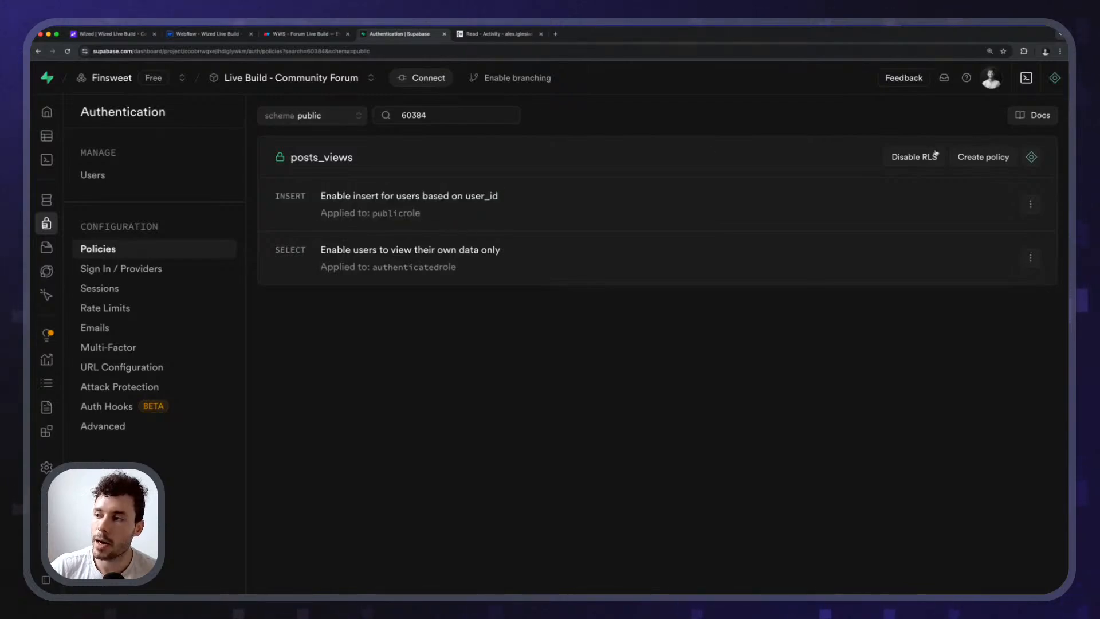
pyautogui.click(975, 160)
pyautogui.scroll(-4, 891, 388)
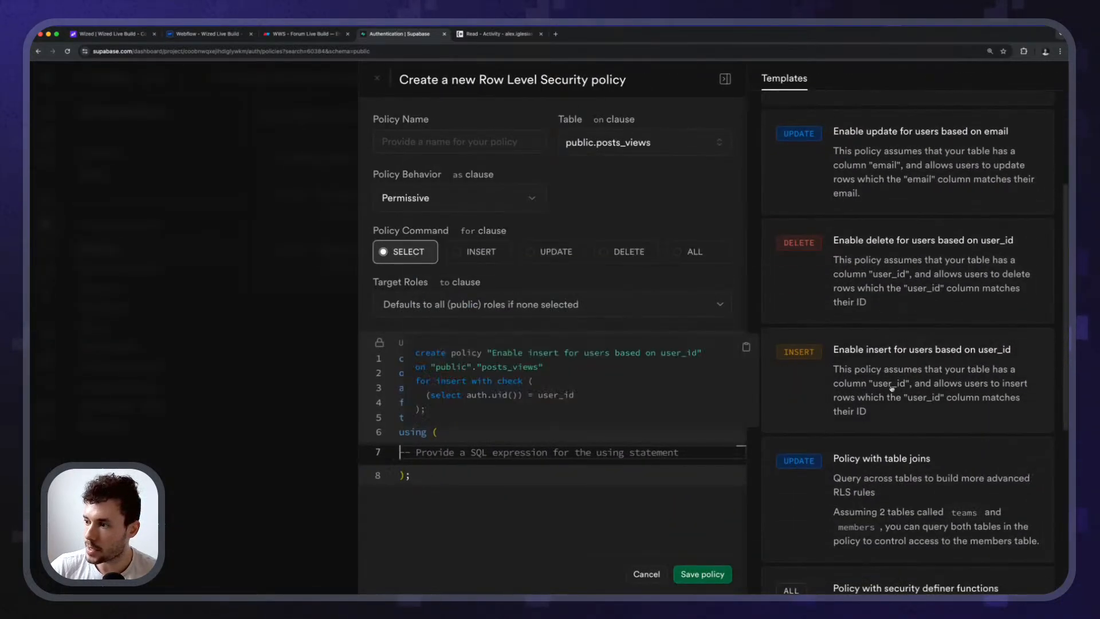
pyautogui.scroll(-1, 940, 381)
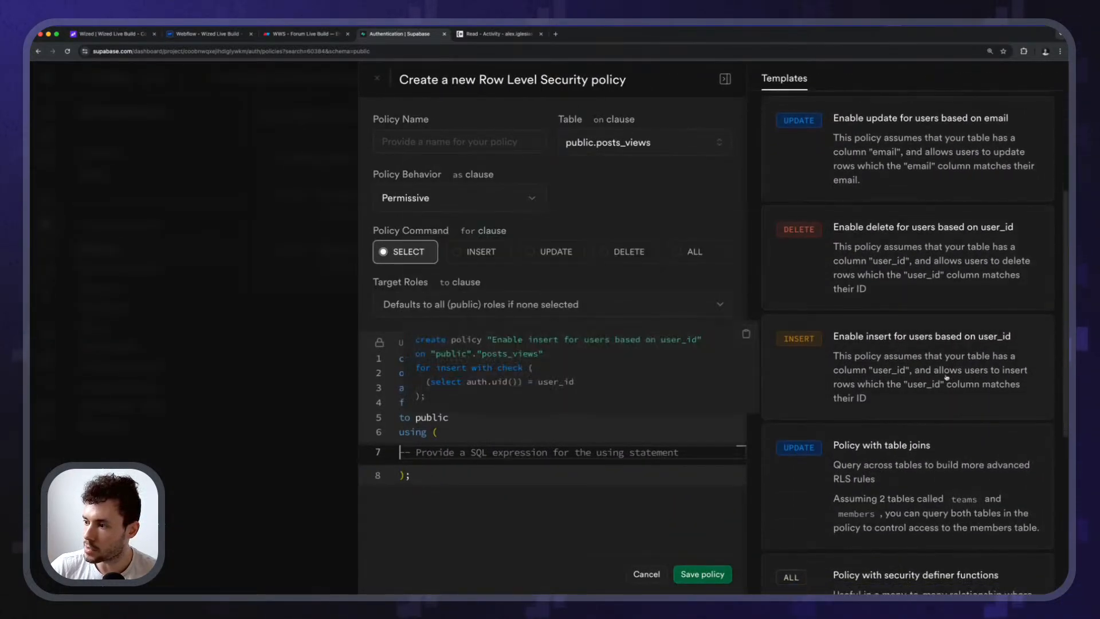
pyautogui.click(918, 353)
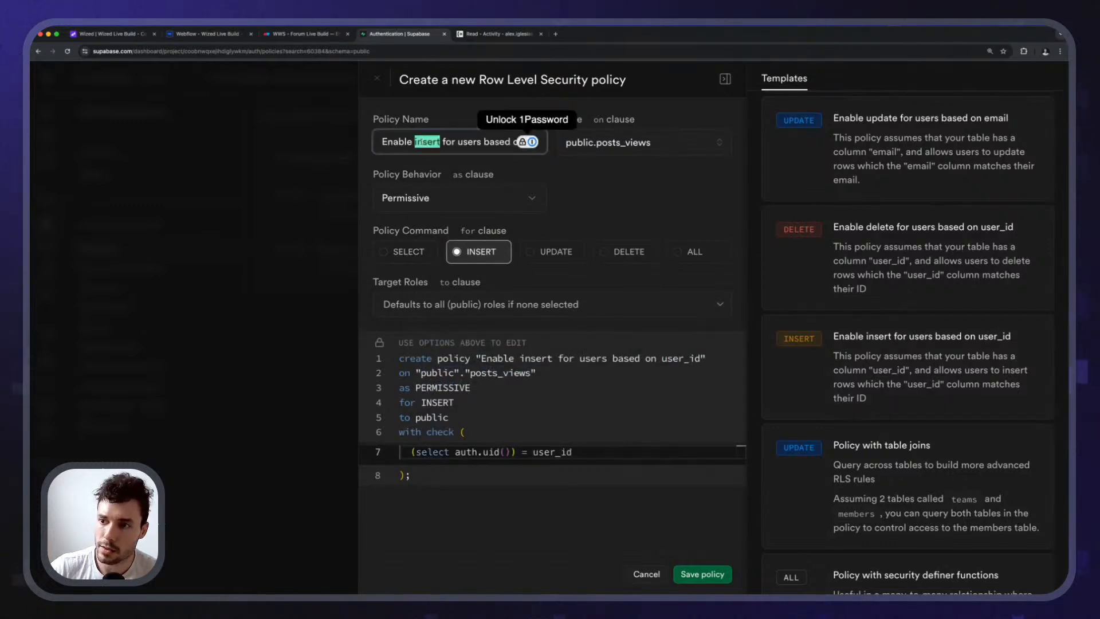
pyautogui.write('update')
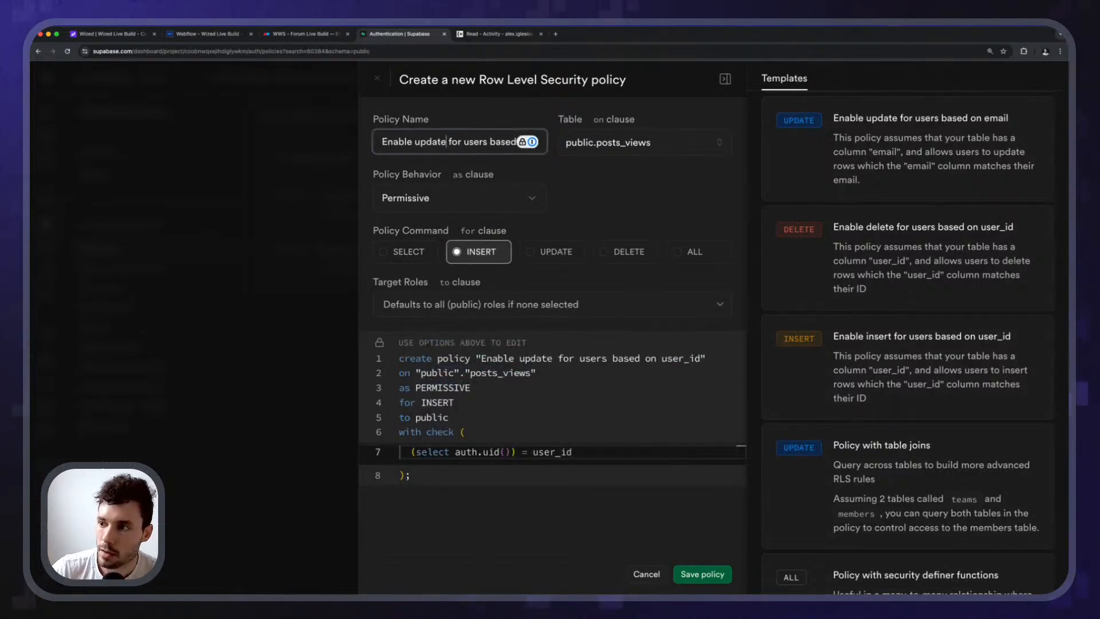
pyautogui.click(592, 205)
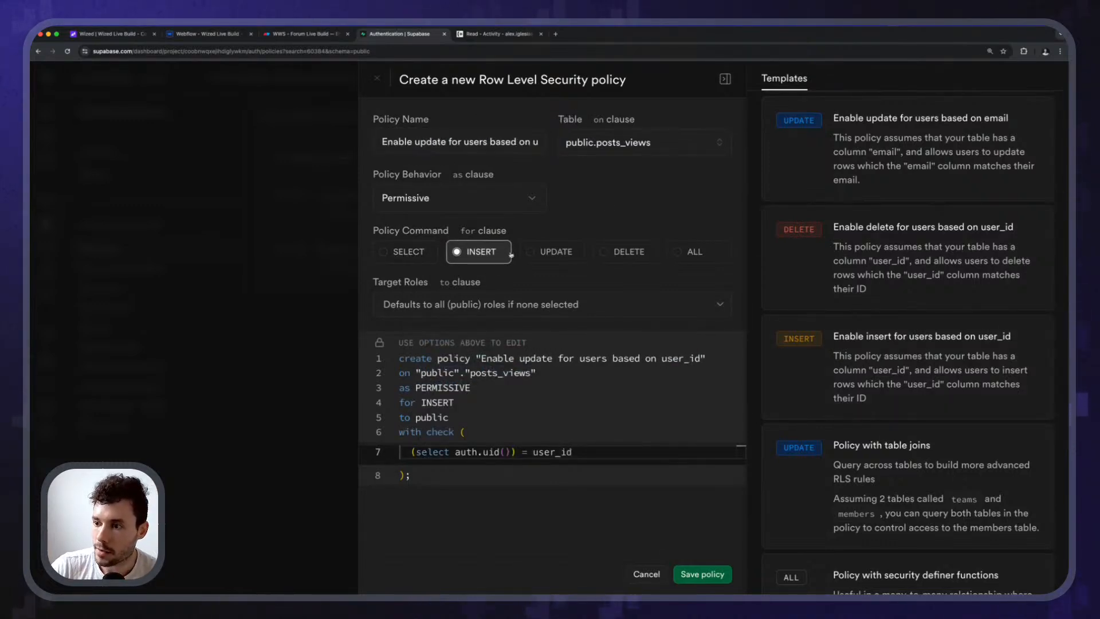
pyautogui.click(557, 253)
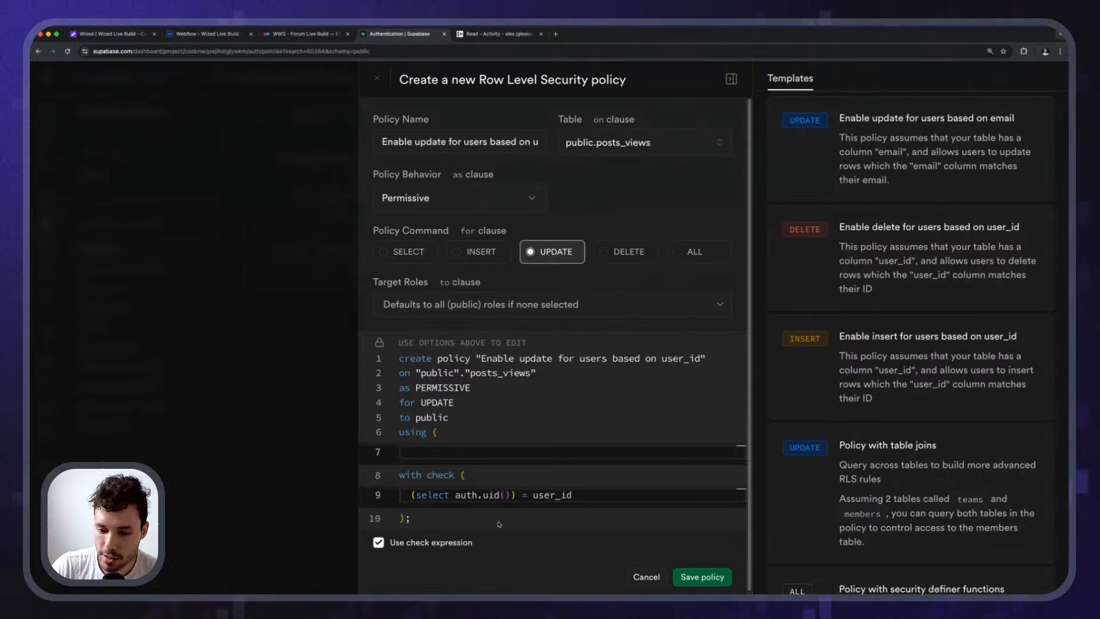
pyautogui.click(701, 576)
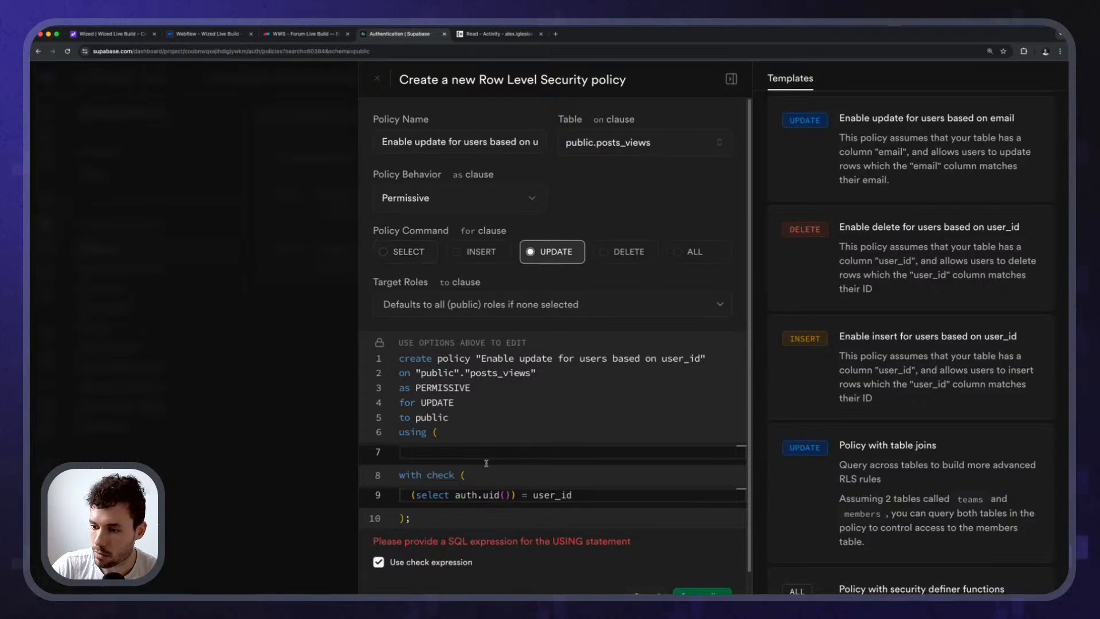
pyautogui.scroll(-1, 497, 567)
pyautogui.click(652, 574)
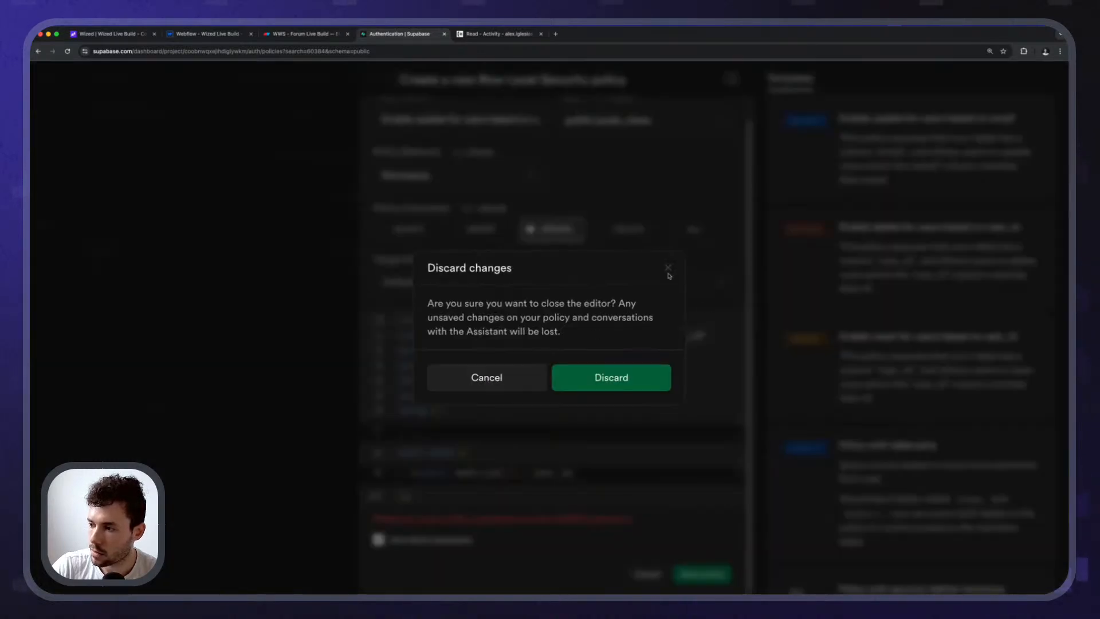
pyautogui.click(609, 371)
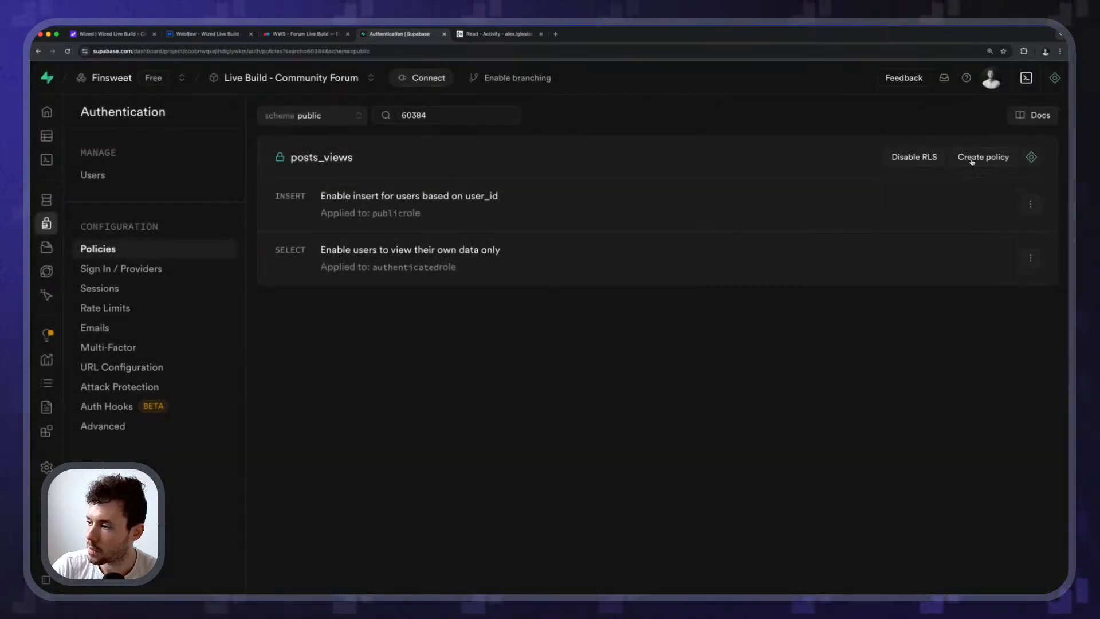
pyautogui.click(984, 154)
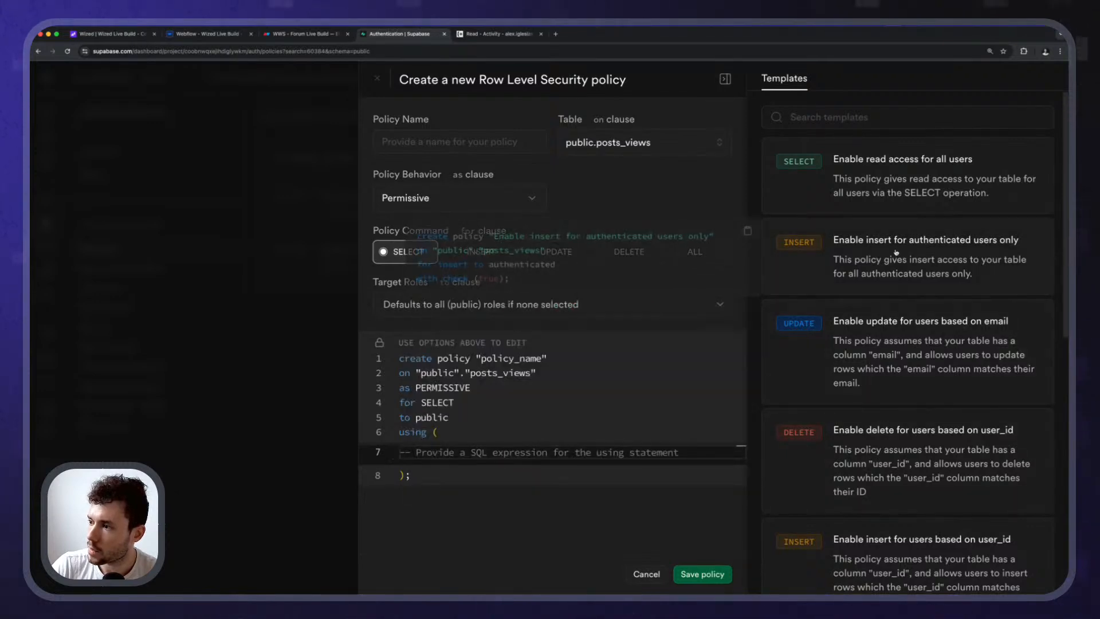
pyautogui.scroll(-2, 882, 394)
pyautogui.scroll(-1, 883, 394)
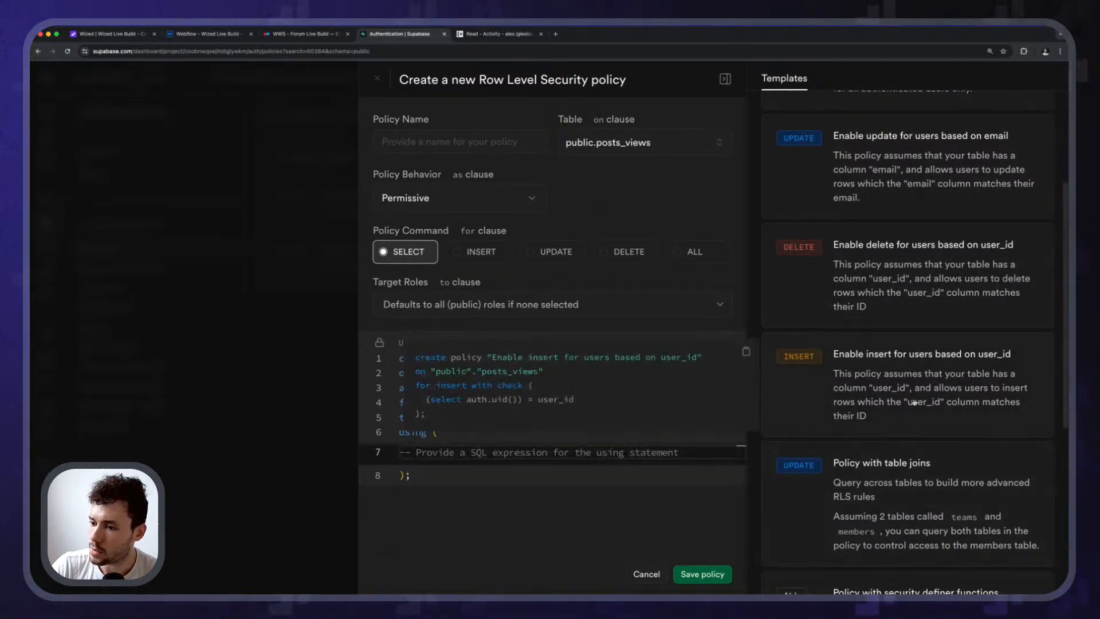
pyautogui.click(914, 402)
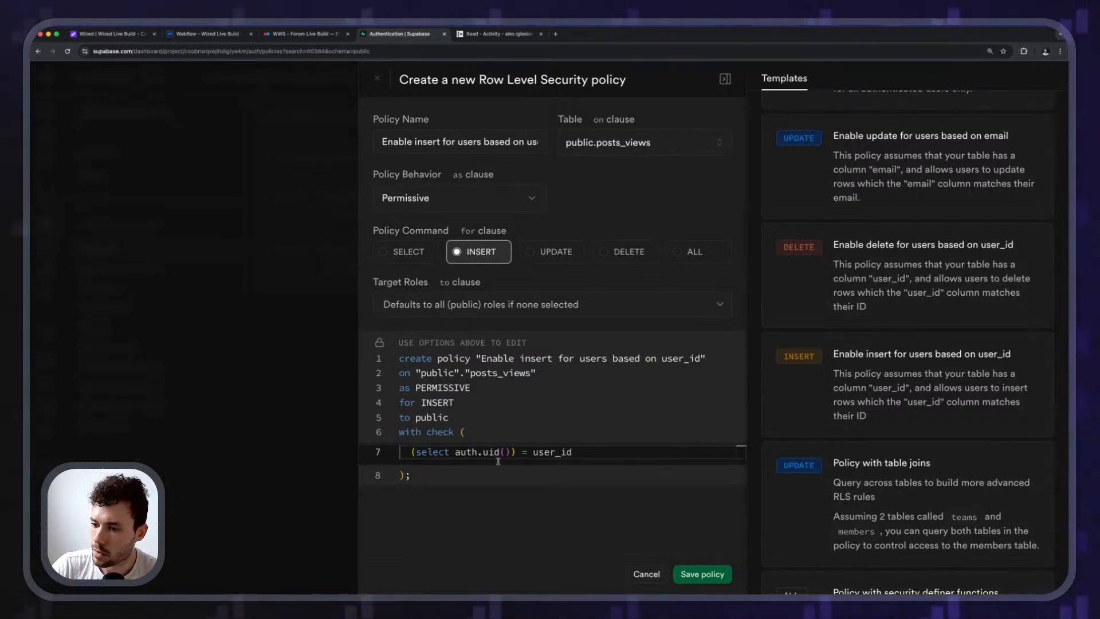
pyautogui.click(542, 252)
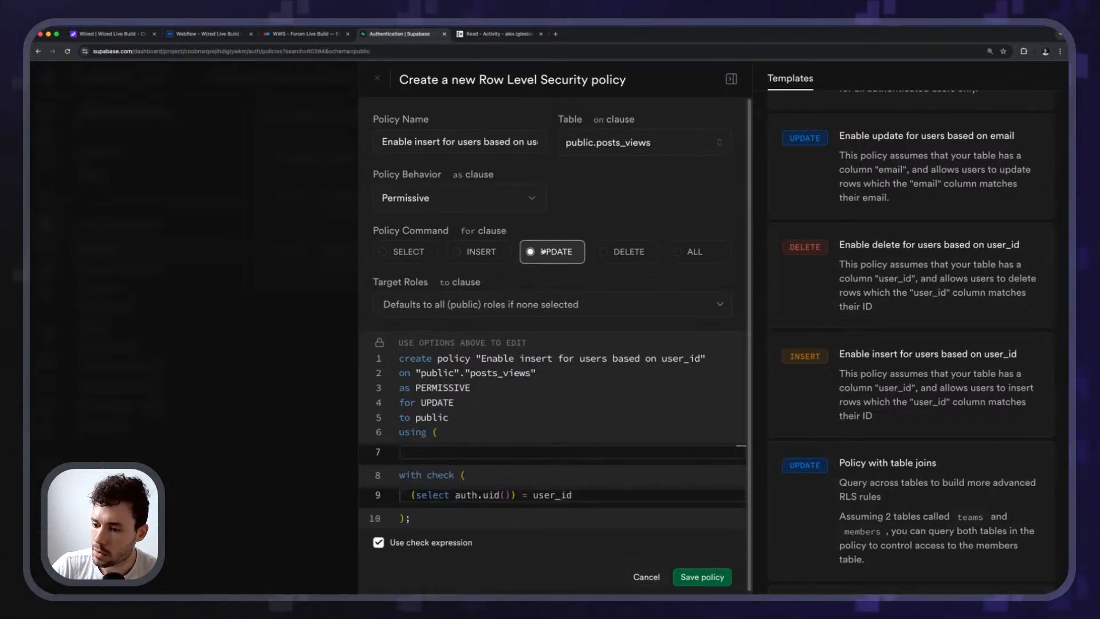
pyautogui.click(421, 456)
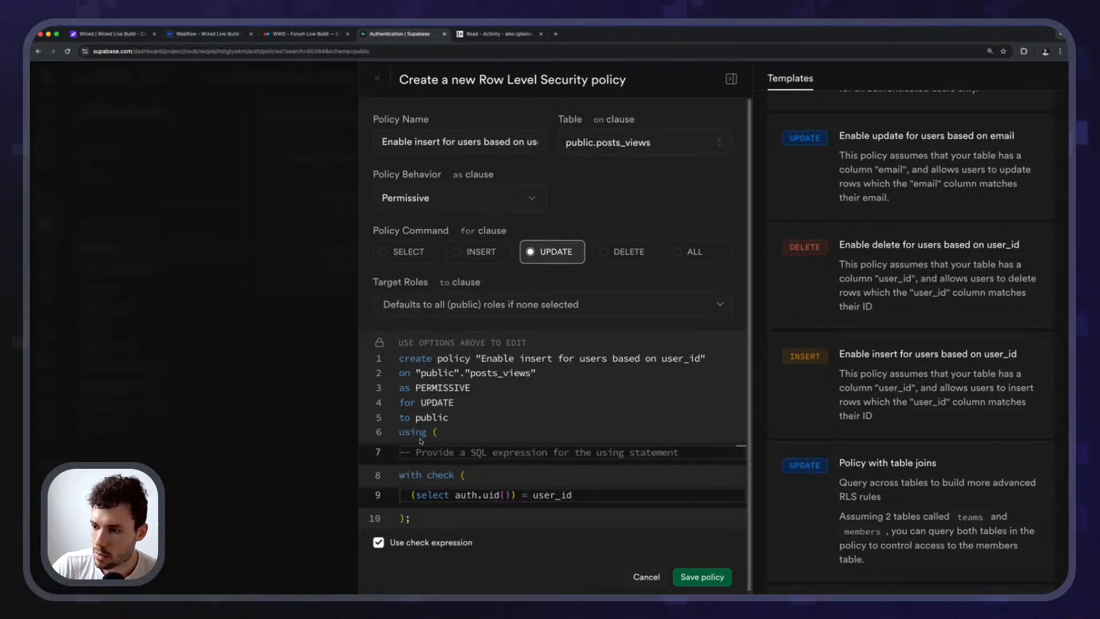
pyautogui.click(462, 306)
pyautogui.click(478, 303)
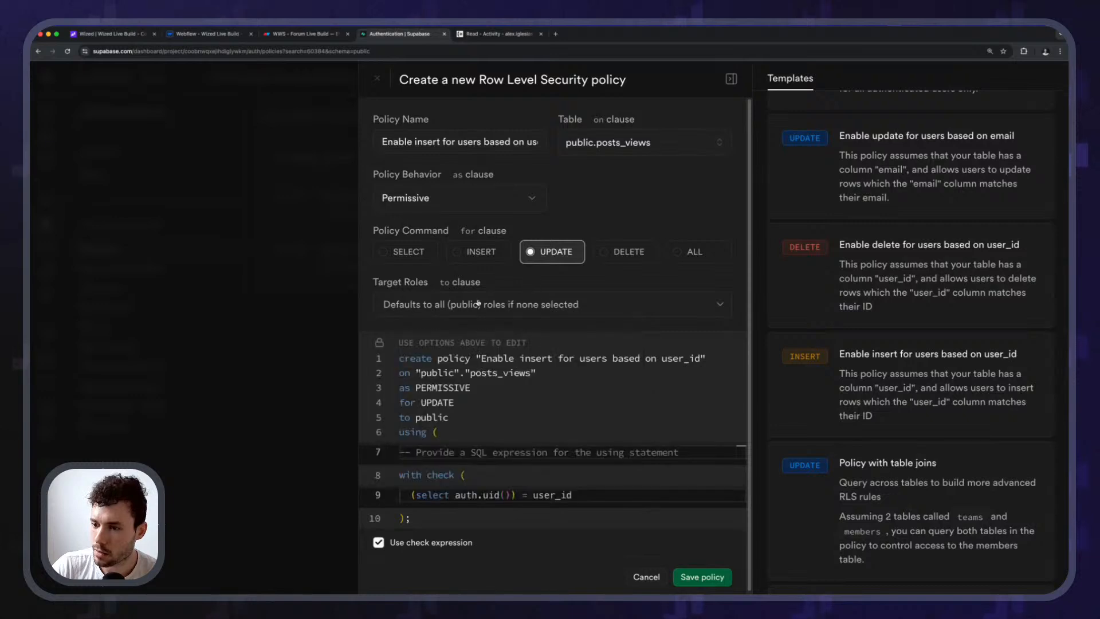
pyautogui.click(447, 548)
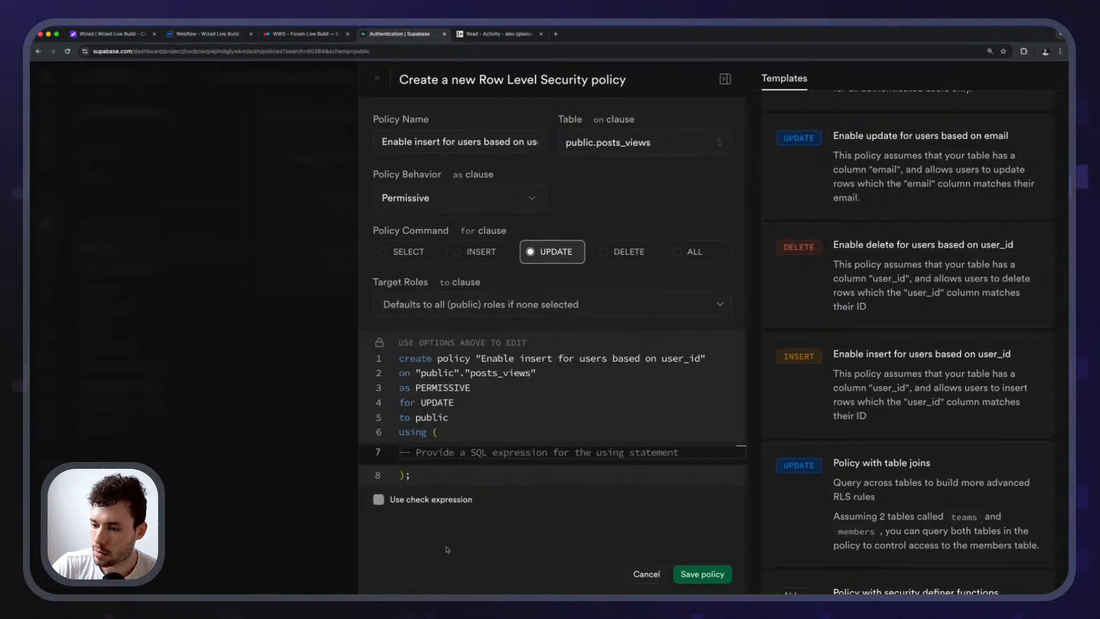
pyautogui.click(421, 500)
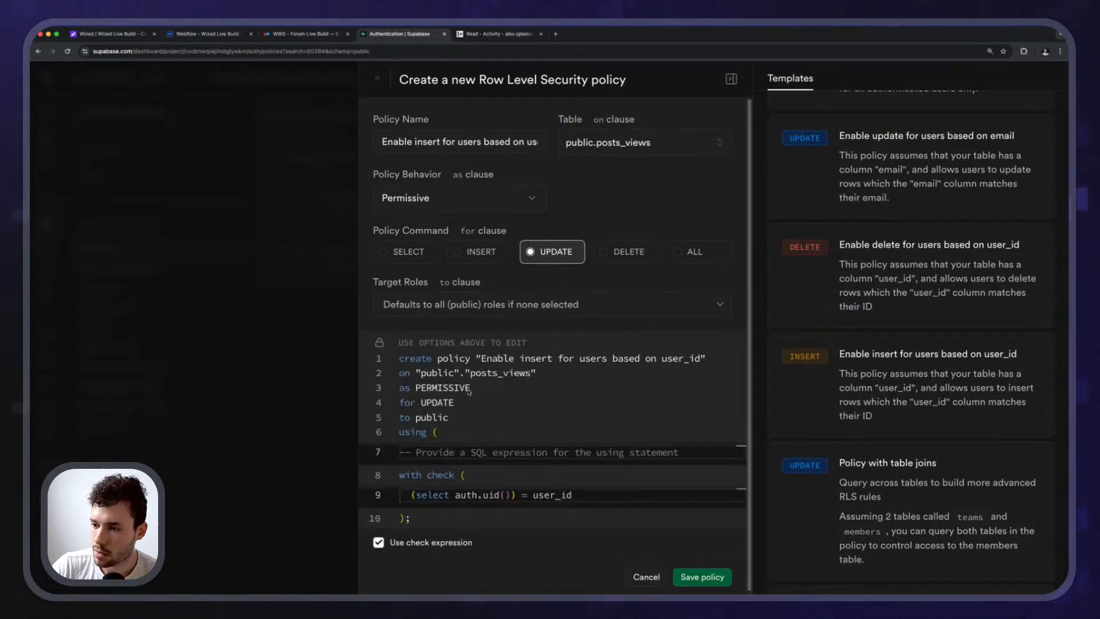
pyautogui.click(467, 197)
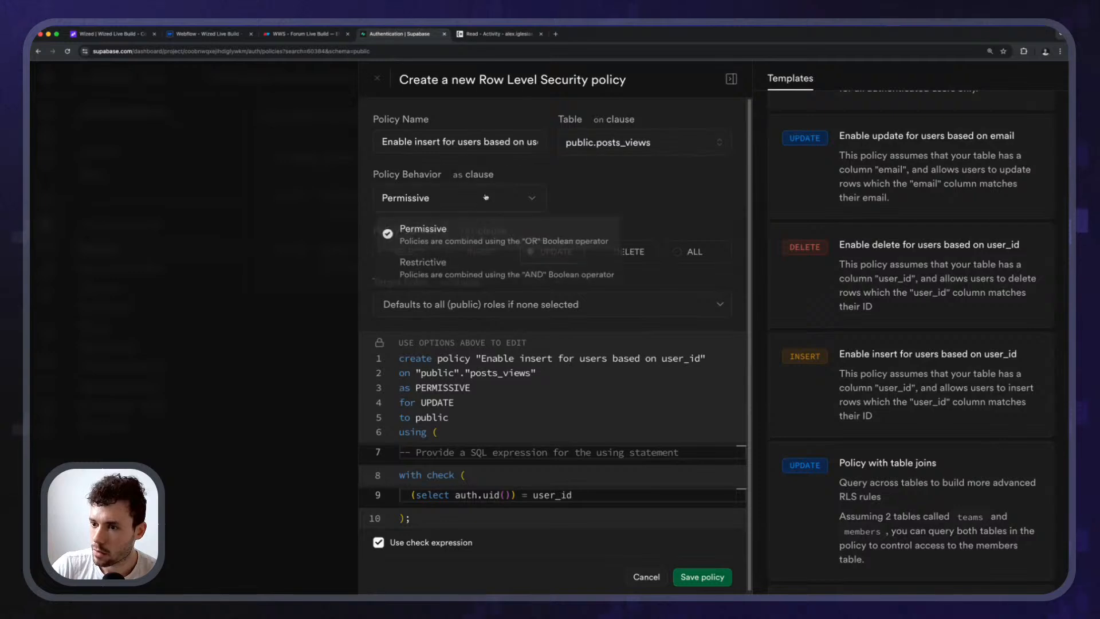
pyautogui.click(642, 195)
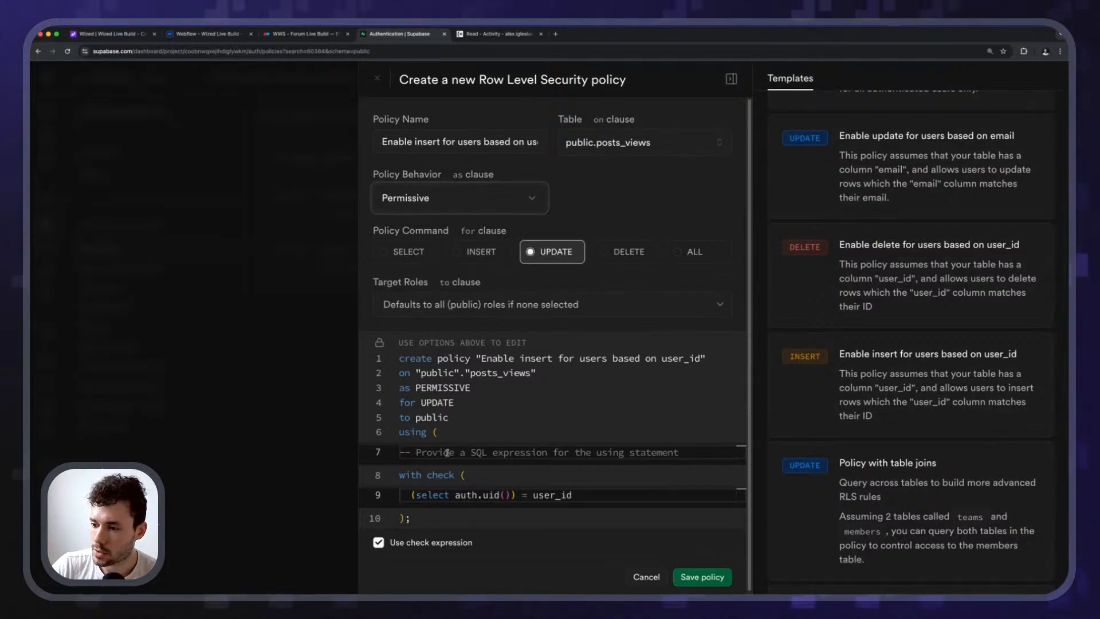
pyautogui.click(641, 578)
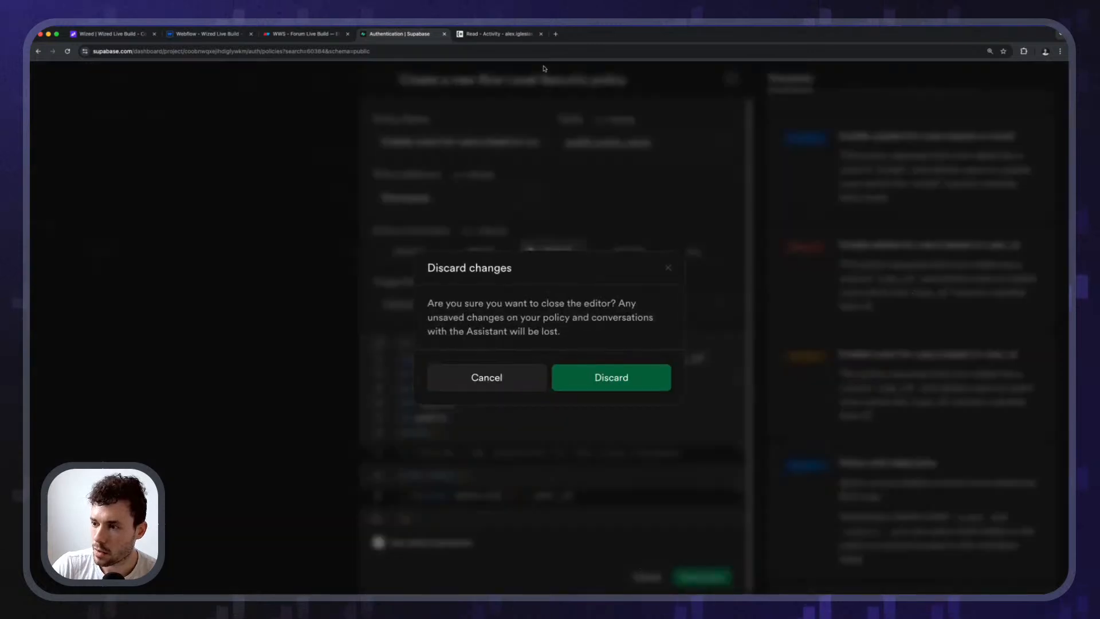
pyautogui.click(599, 372)
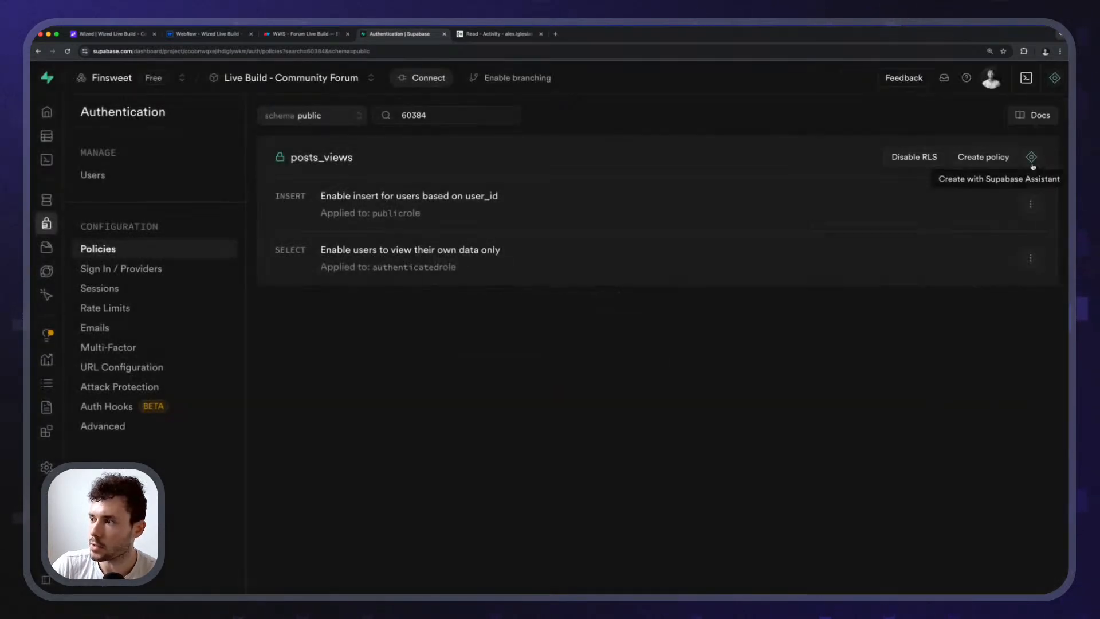
# Ask the Assistant for a policy letting users UPDATE posts_views rows matching their user id.
pyautogui.click(1031, 157)
pyautogui.press('super+a')
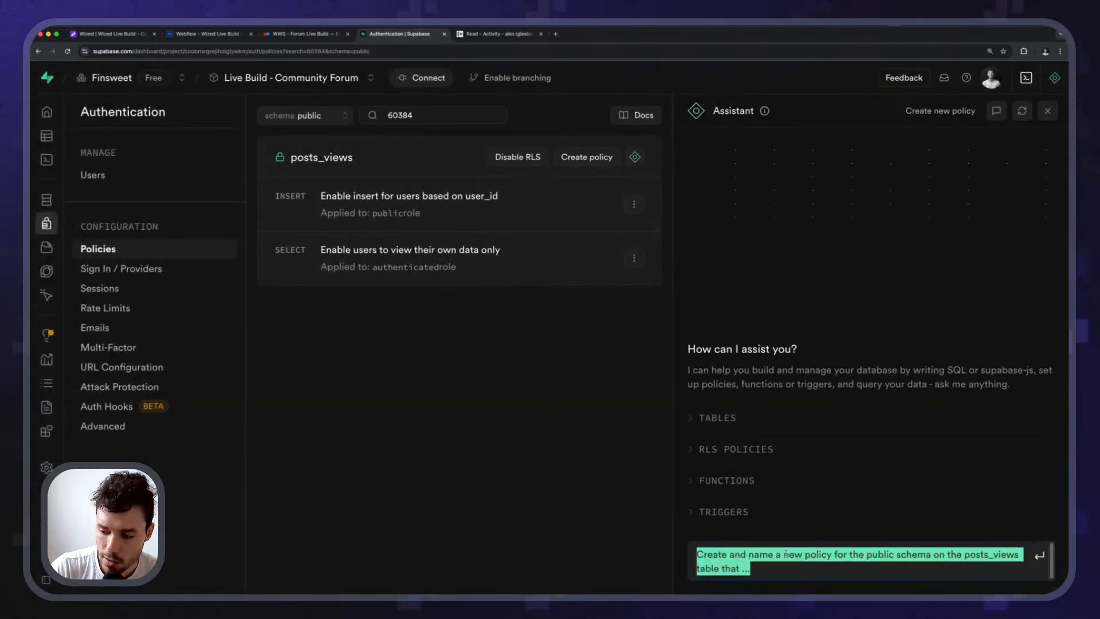
pyautogui.write('Cr')
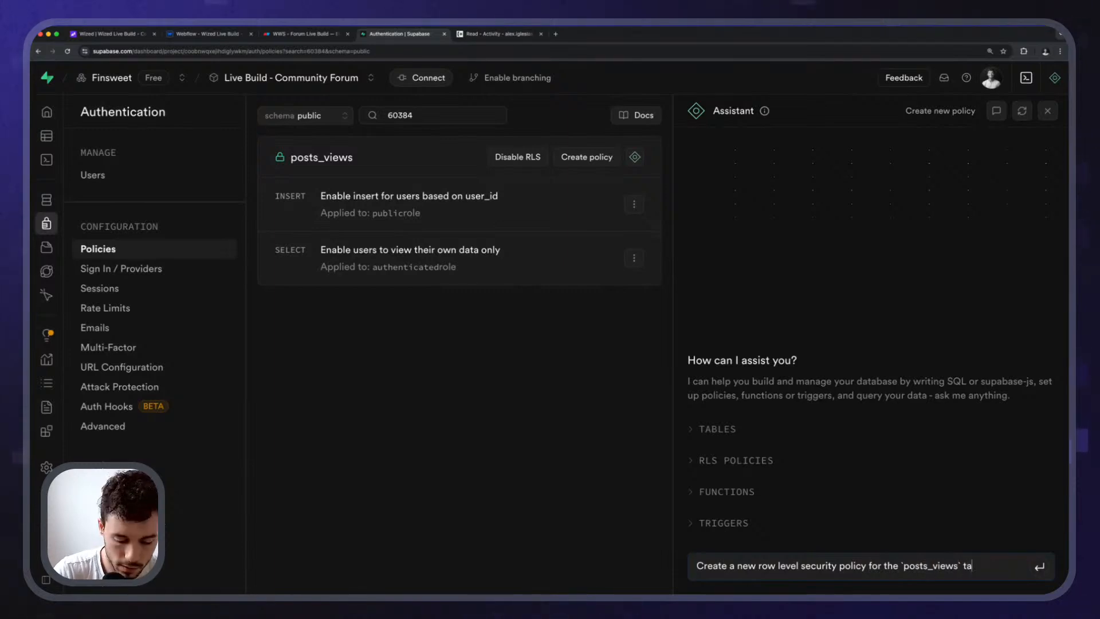
pyautogui.write('that allo')
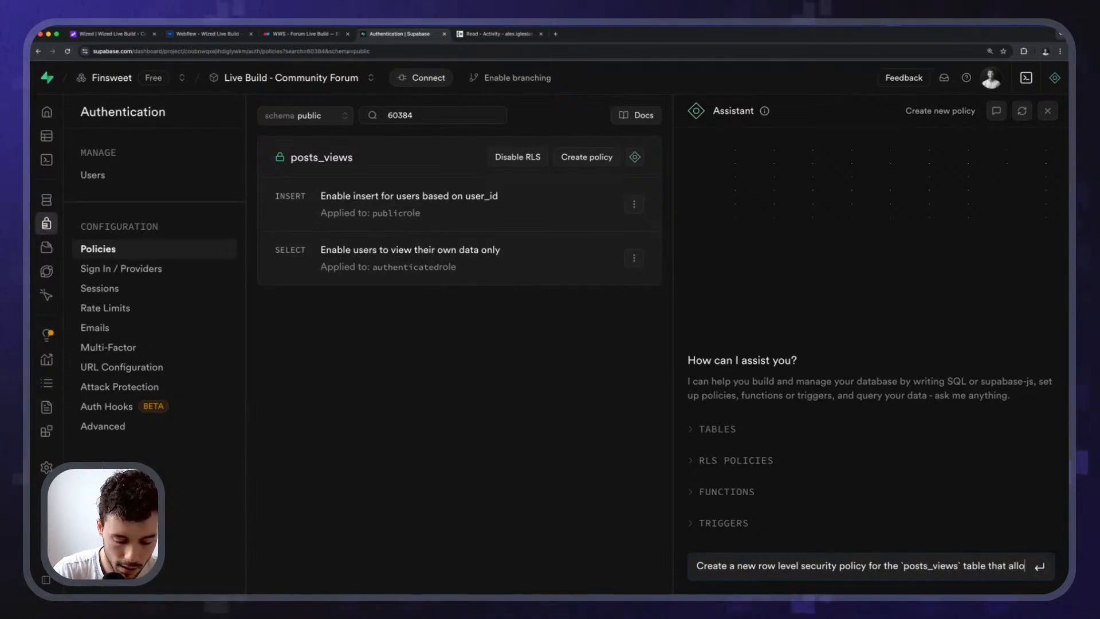
pyautogui.write('ws users to UPDATE data based on the `use')
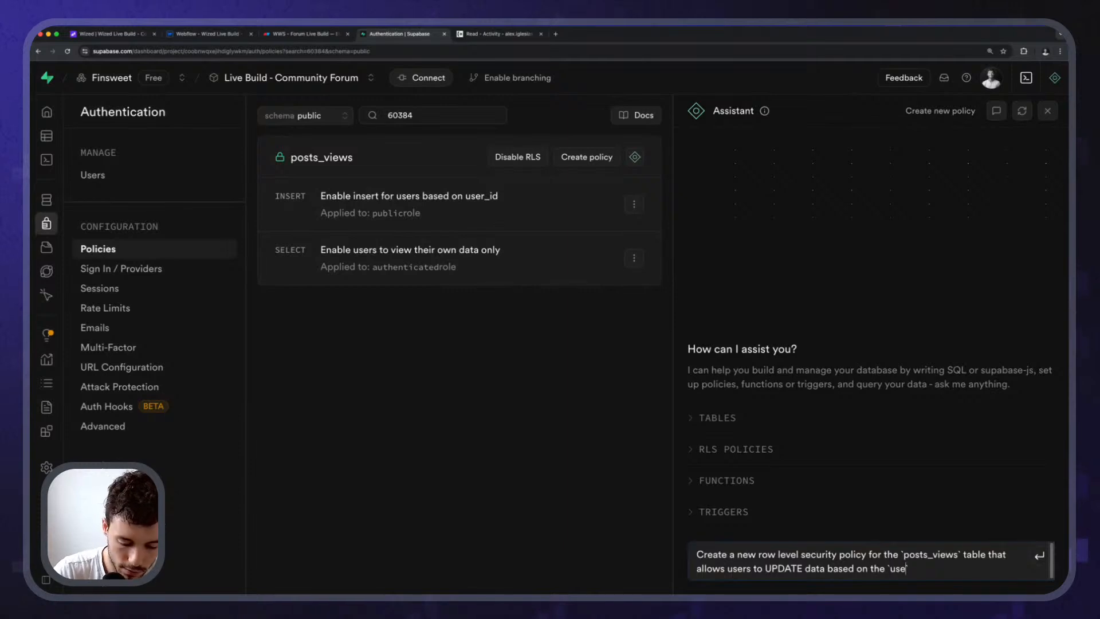
pyautogui.write('r_id` column')
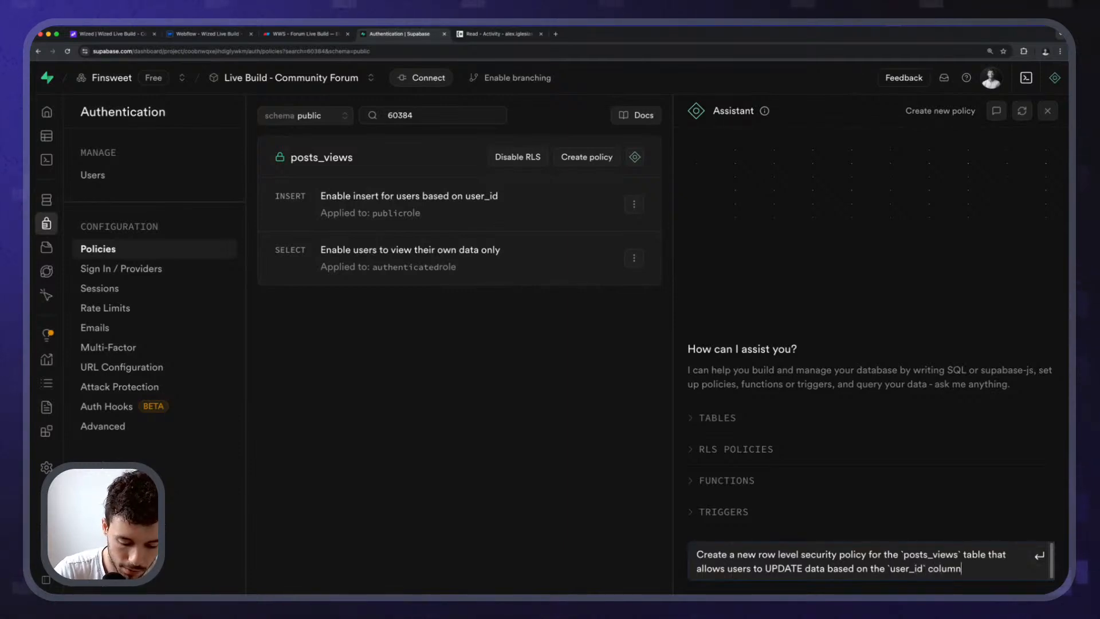
pyautogui.write(', only if it ')
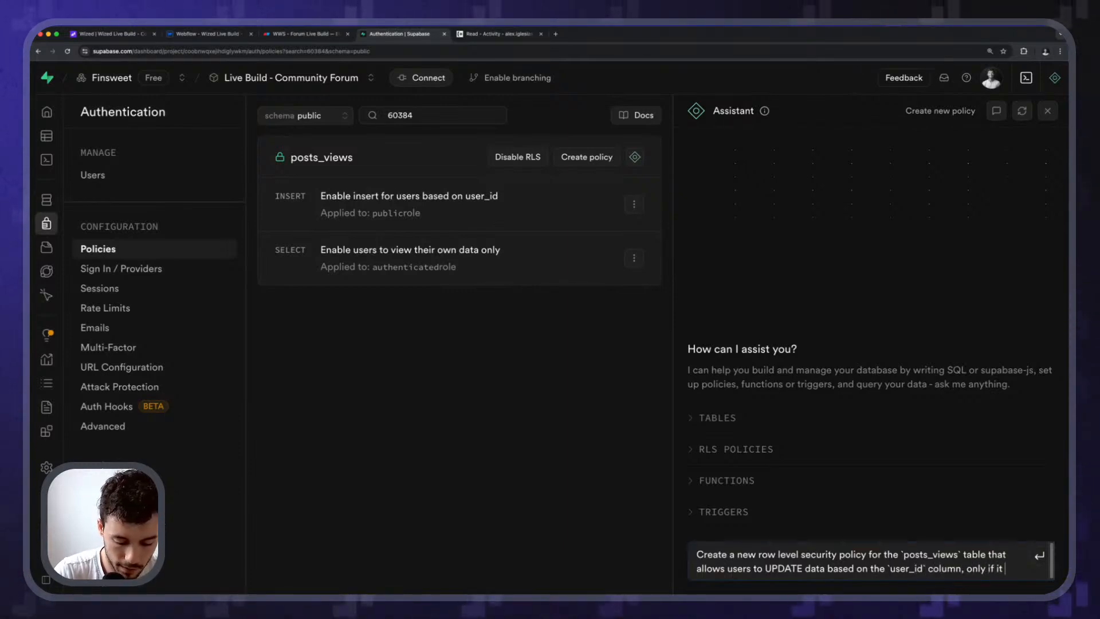
pyautogui.write('matches their use')
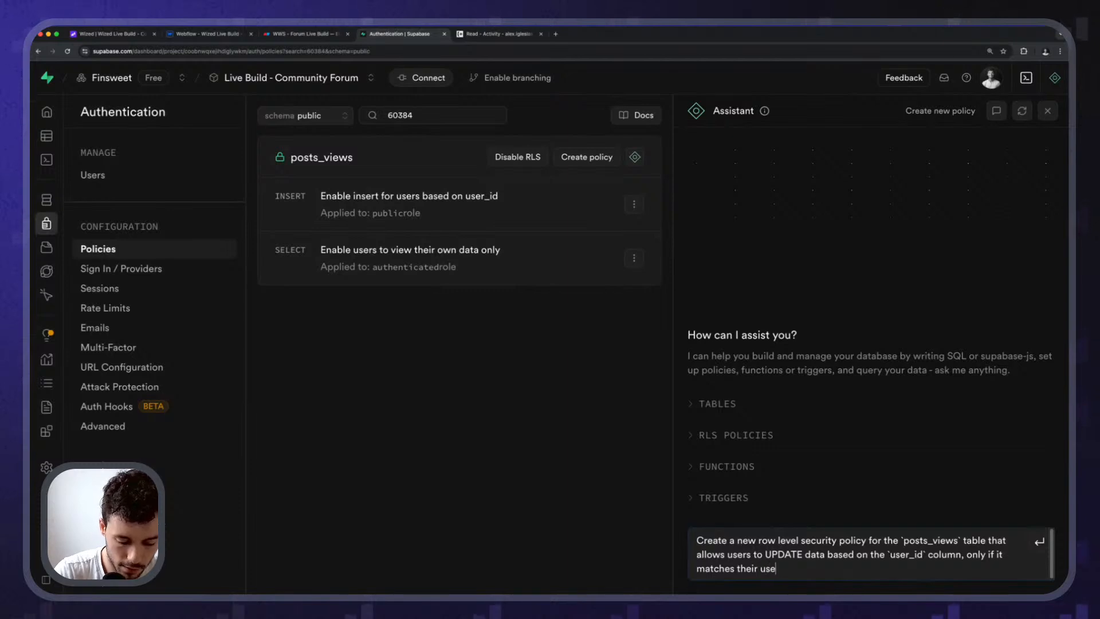
pyautogui.write('r id')
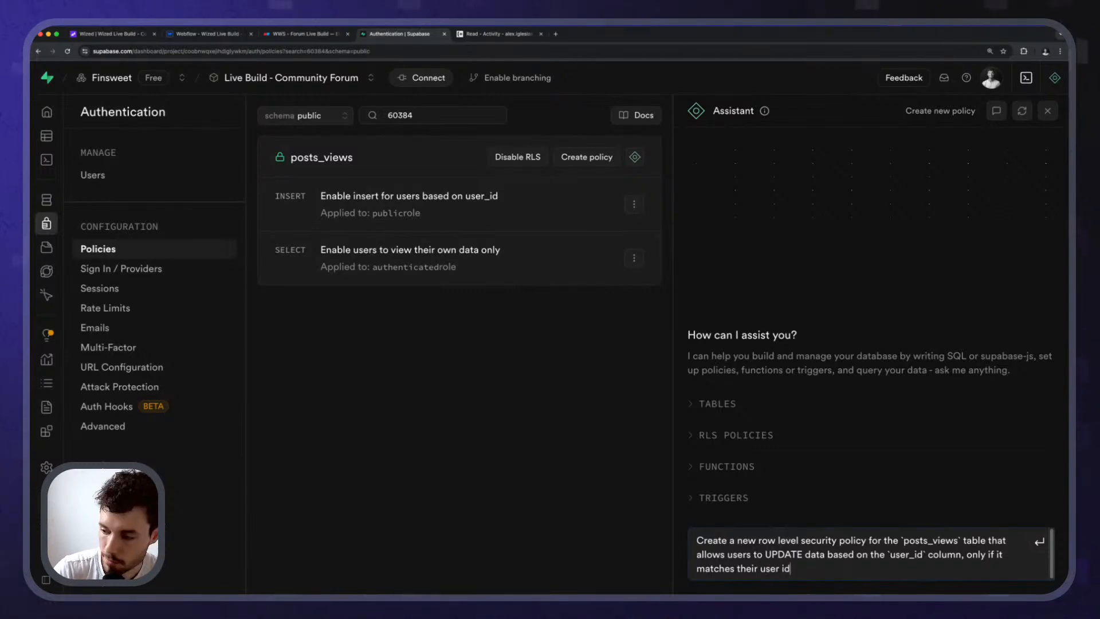
pyautogui.press('Return')
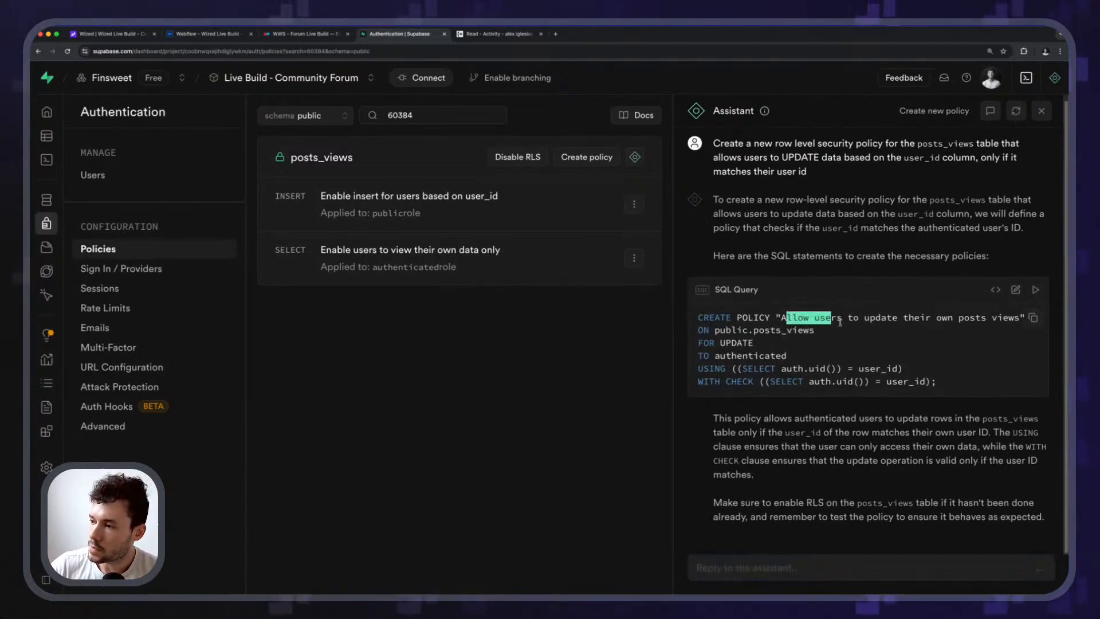
# Review the generated policy's name, posts_views table, authenticated role and USING/WITH CHECK conditions.
pyautogui.moveTo(785, 318); pyautogui.dragTo(1035, 321)
pyautogui.click(822, 329)
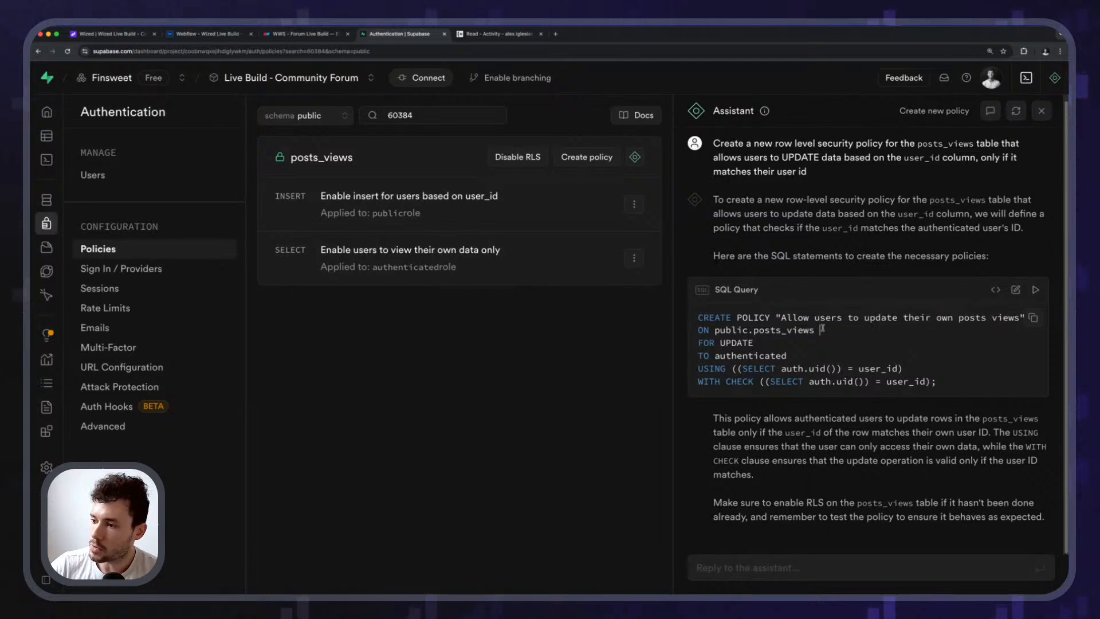
pyautogui.doubleClick(759, 331)
pyautogui.click(759, 331)
pyautogui.doubleClick(722, 356)
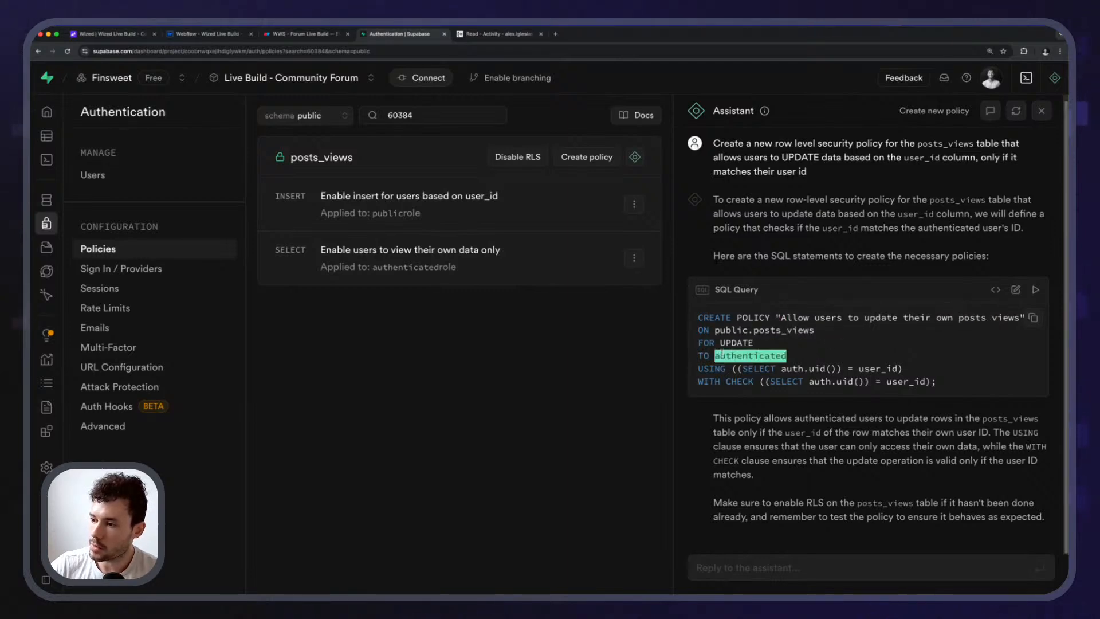
pyautogui.click(722, 379)
pyautogui.moveTo(708, 371); pyautogui.dragTo(904, 371)
pyautogui.click(904, 371)
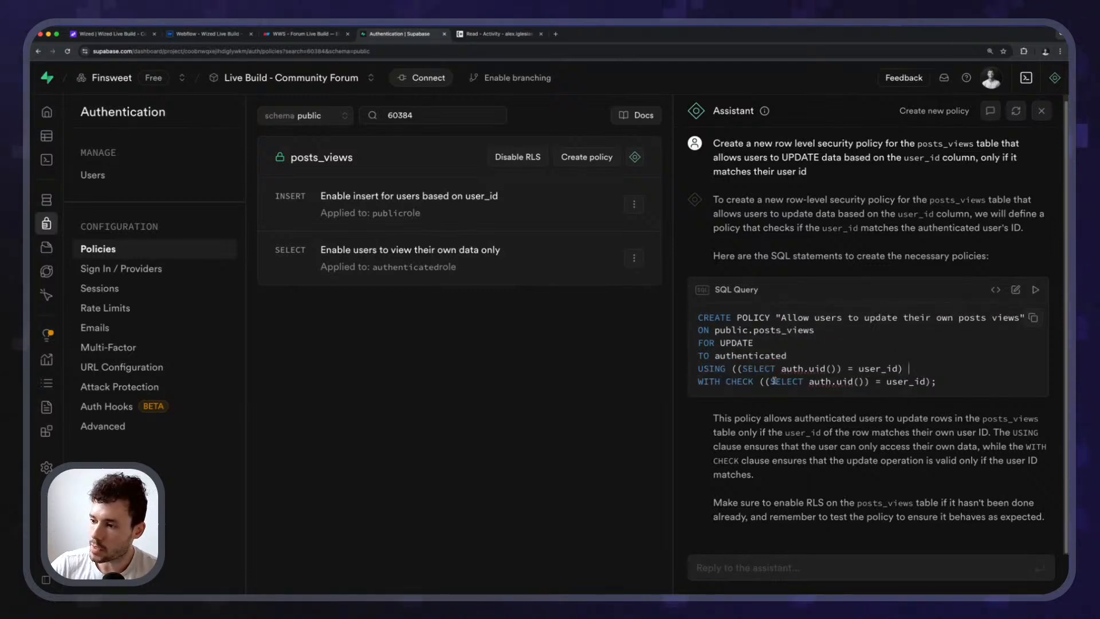
pyautogui.moveTo(737, 381); pyautogui.dragTo(909, 382)
pyautogui.click(908, 381)
# Run the UPDATE policy SQL, confirm it, and refresh the policies list.
pyautogui.click(1036, 290)
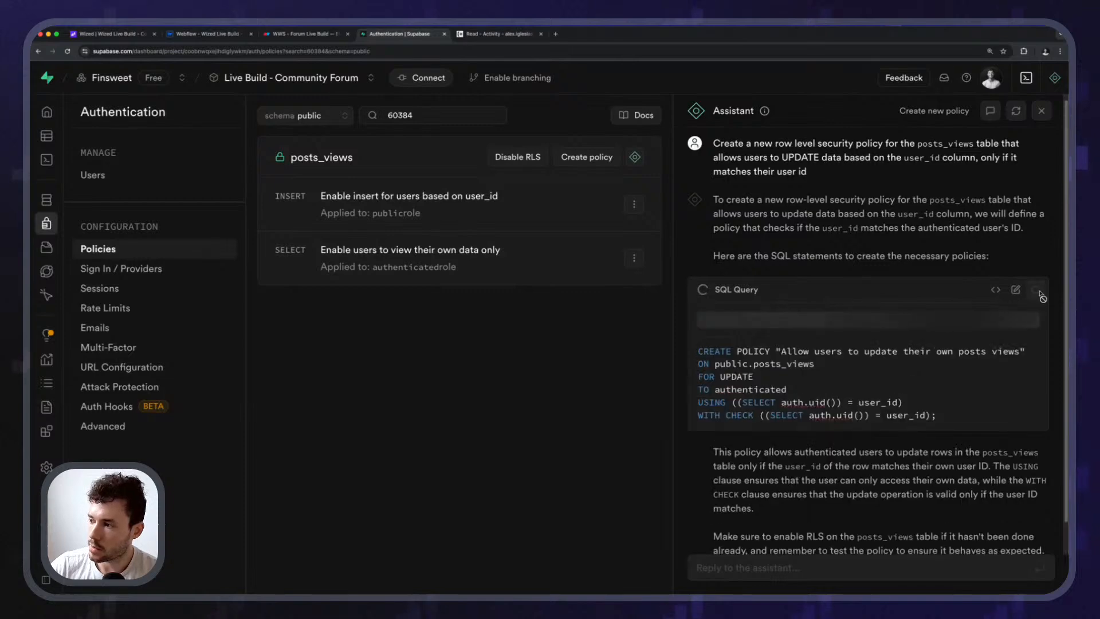
pyautogui.click(962, 355)
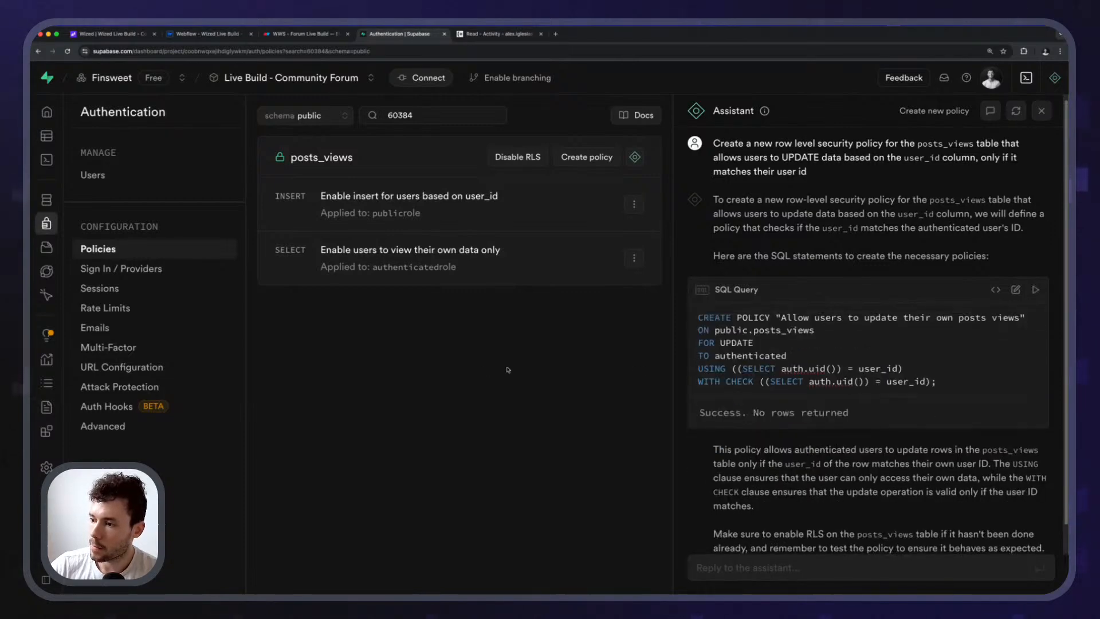
pyautogui.click(67, 52)
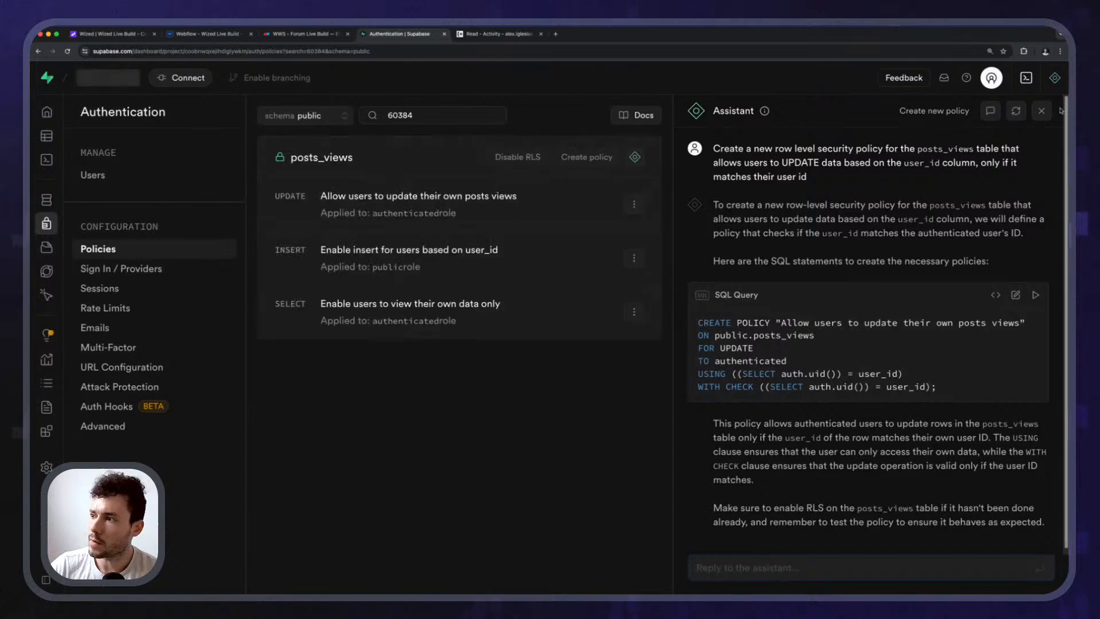
pyautogui.click(1041, 111)
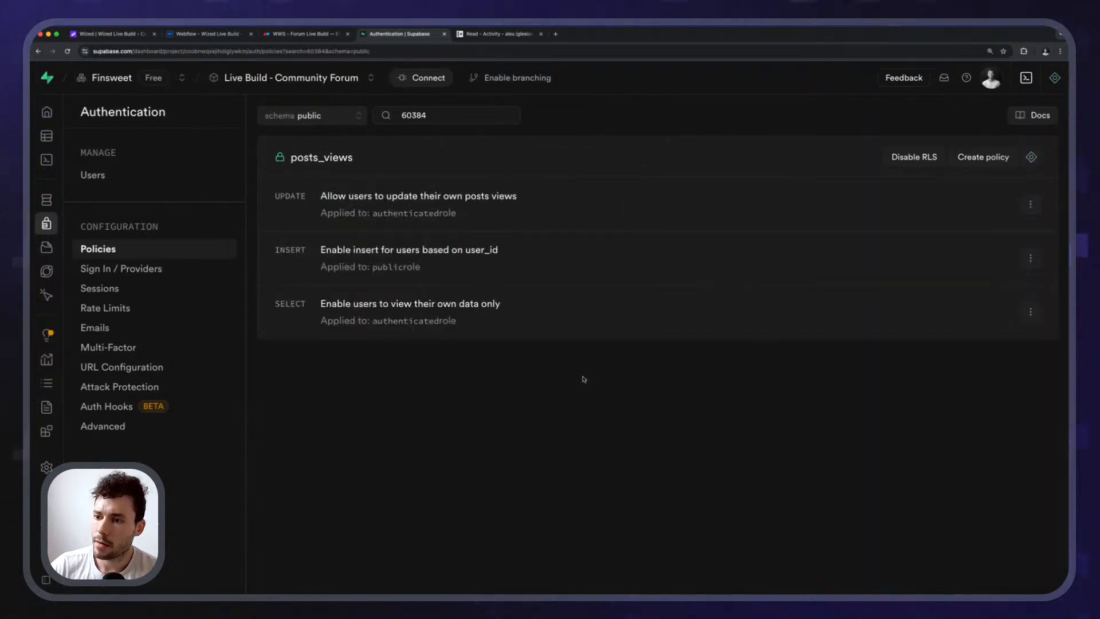
# Rerun track_post_view in Wized, check the returned row's created_at, then go back to Supabase.
pyautogui.click(118, 34)
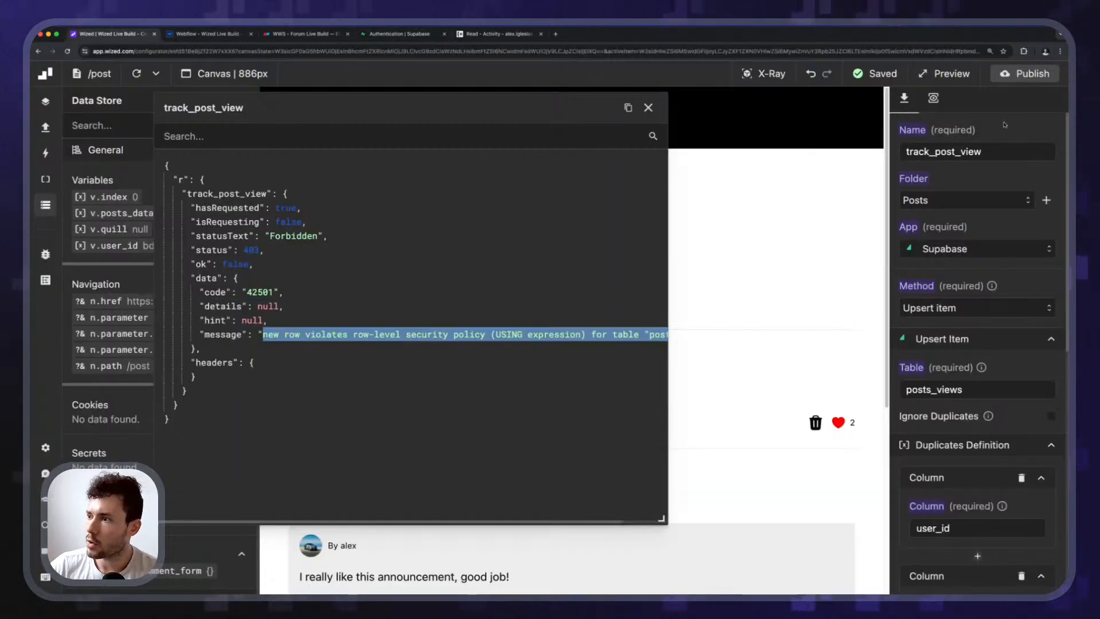
pyautogui.click(933, 98)
pyautogui.click(1015, 123)
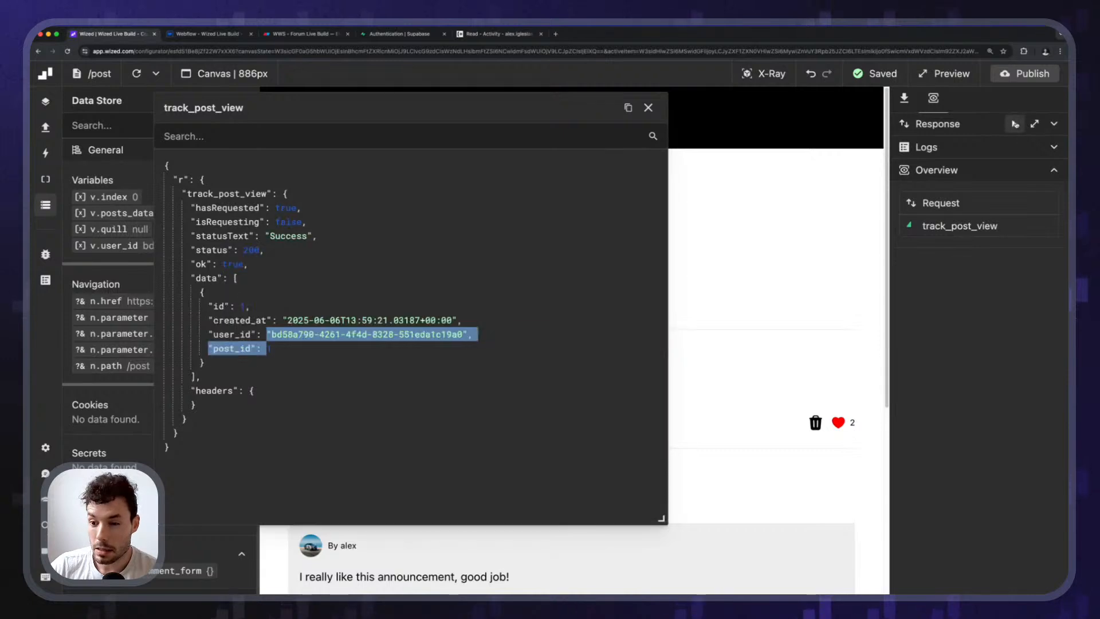
pyautogui.click(1015, 125)
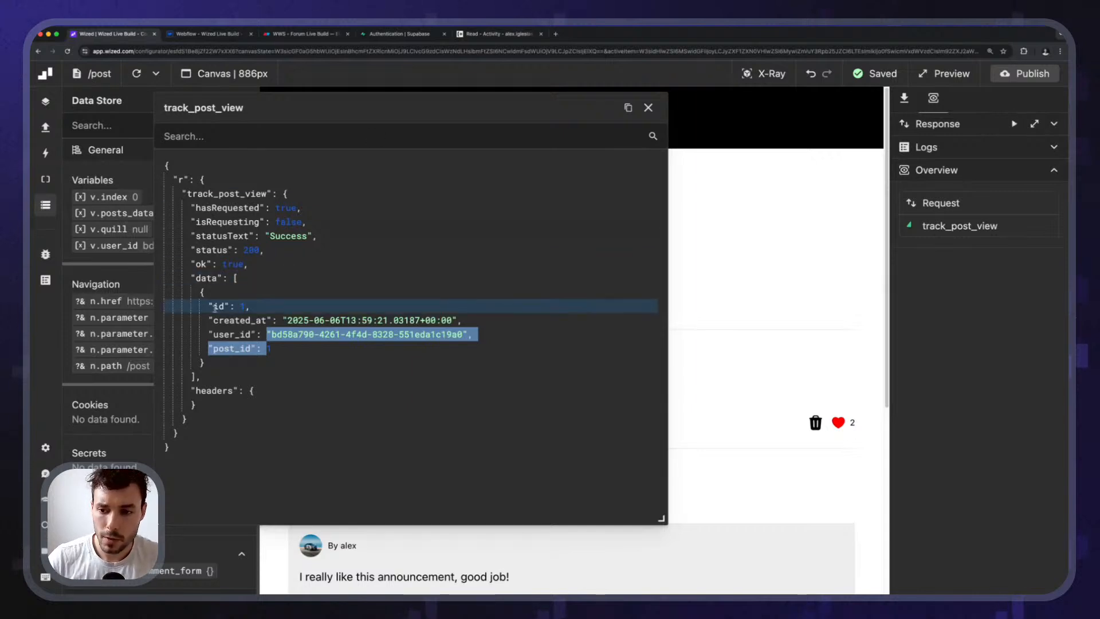
pyautogui.doubleClick(273, 322)
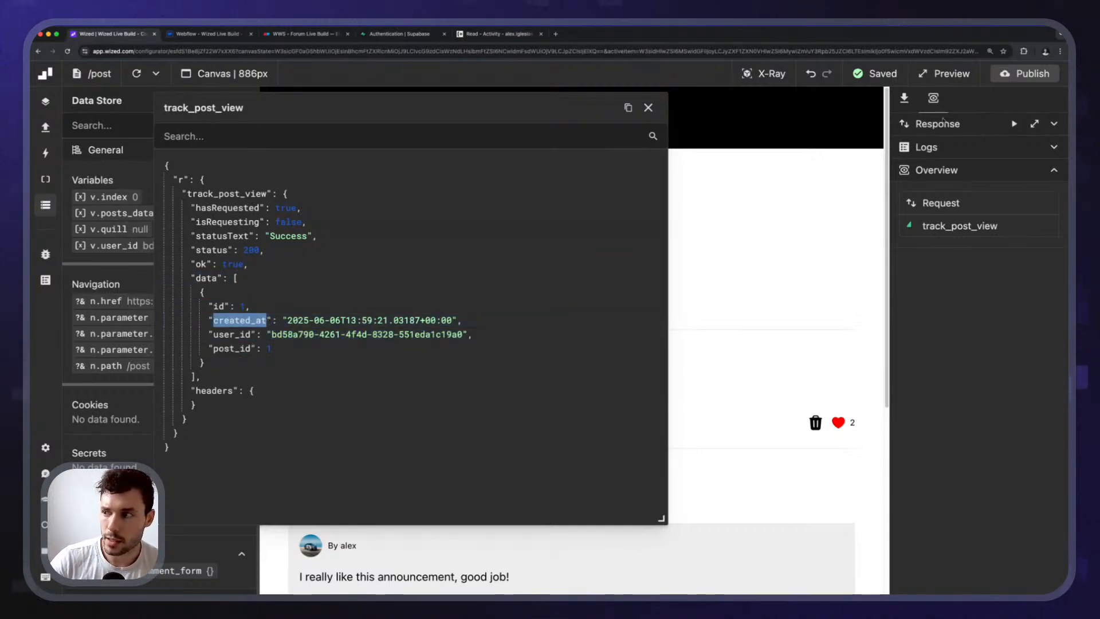
pyautogui.click(378, 33)
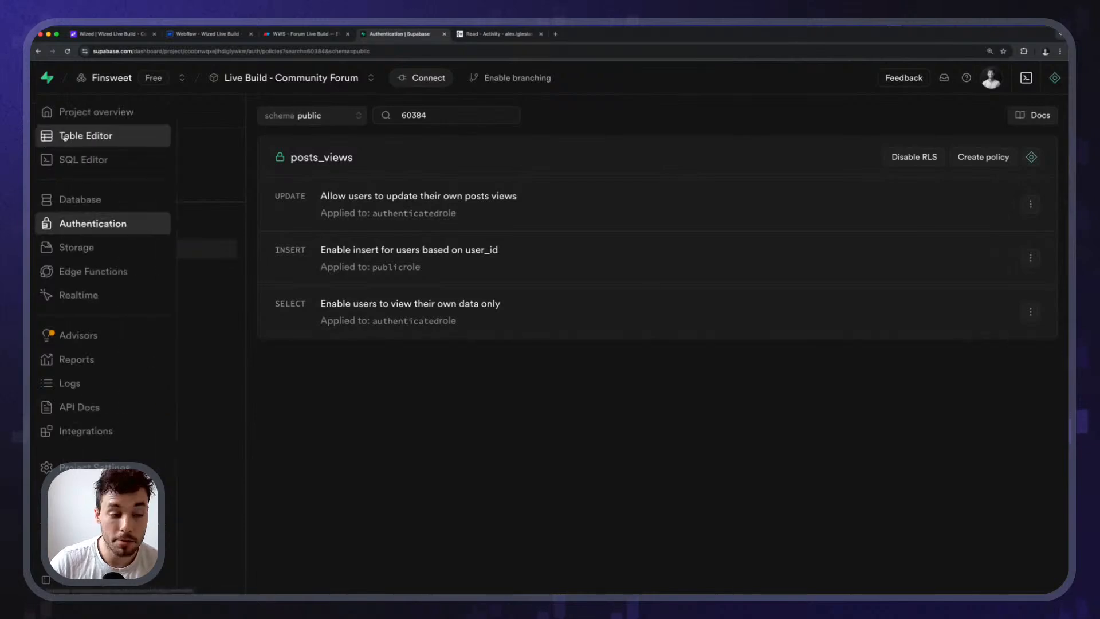
# Open posts_views in the Table Editor and inspect the single row's created_at value.
pyautogui.click(92, 135)
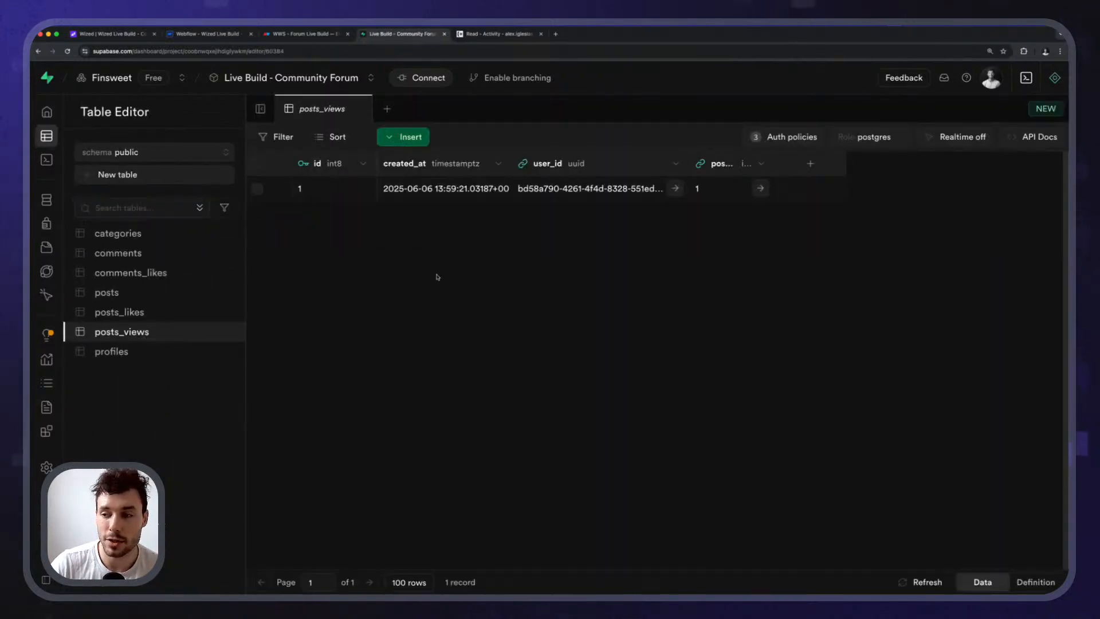
pyautogui.click(68, 51)
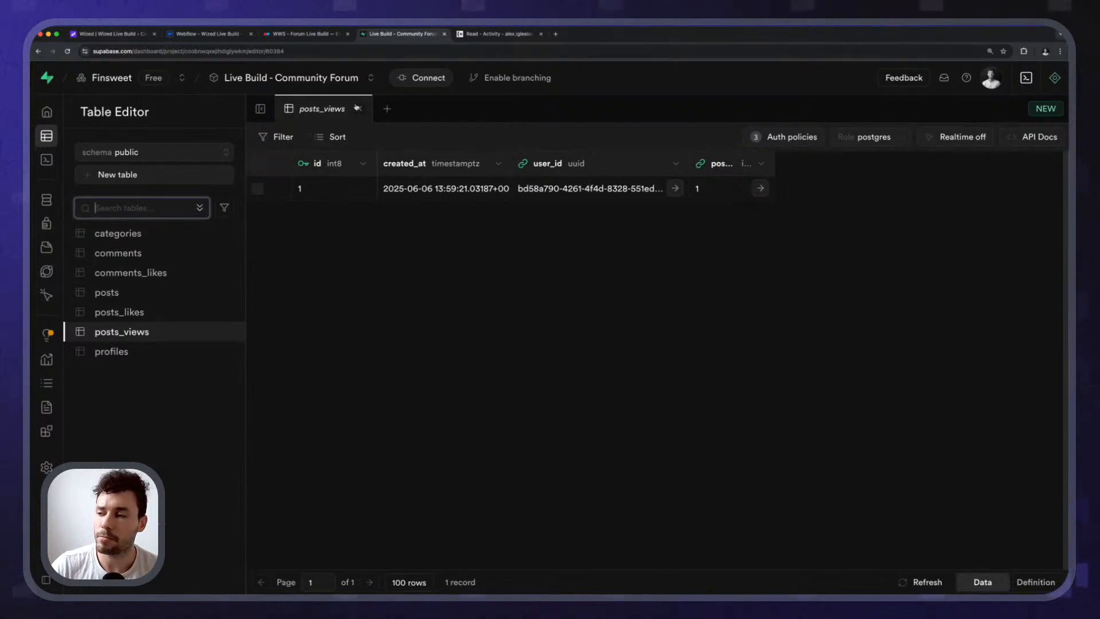
pyautogui.click(423, 192)
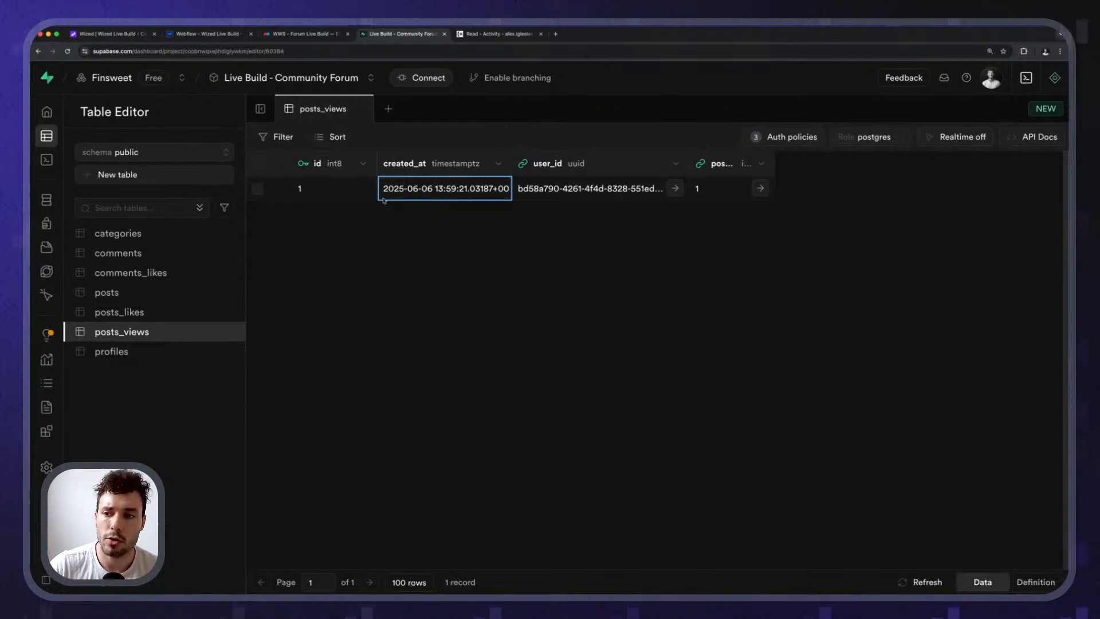
pyautogui.click(422, 164)
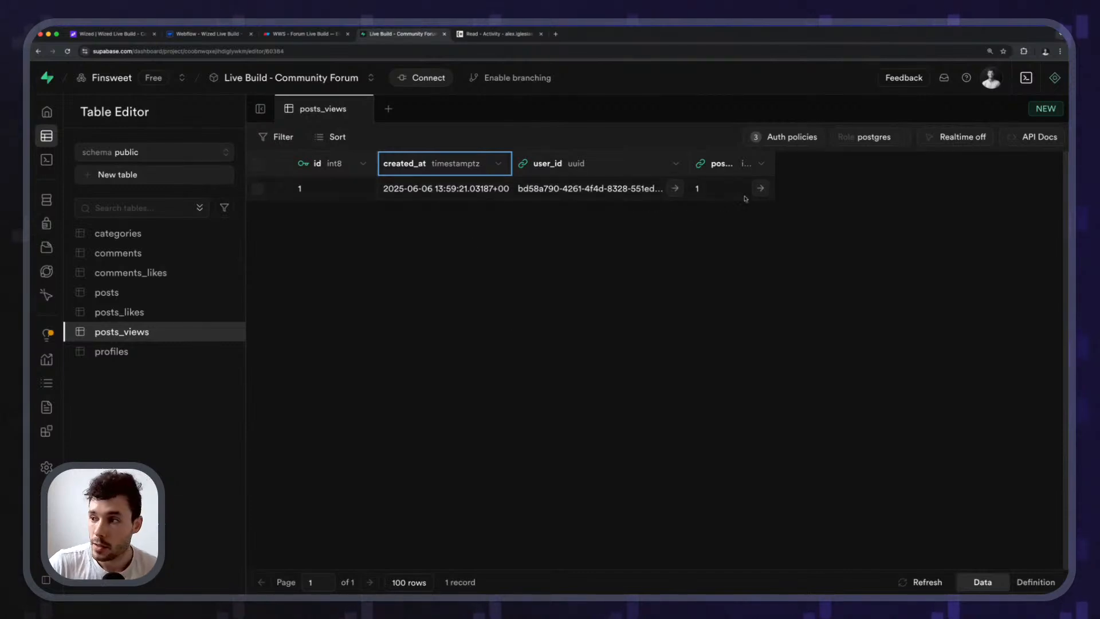
pyautogui.click(231, 332)
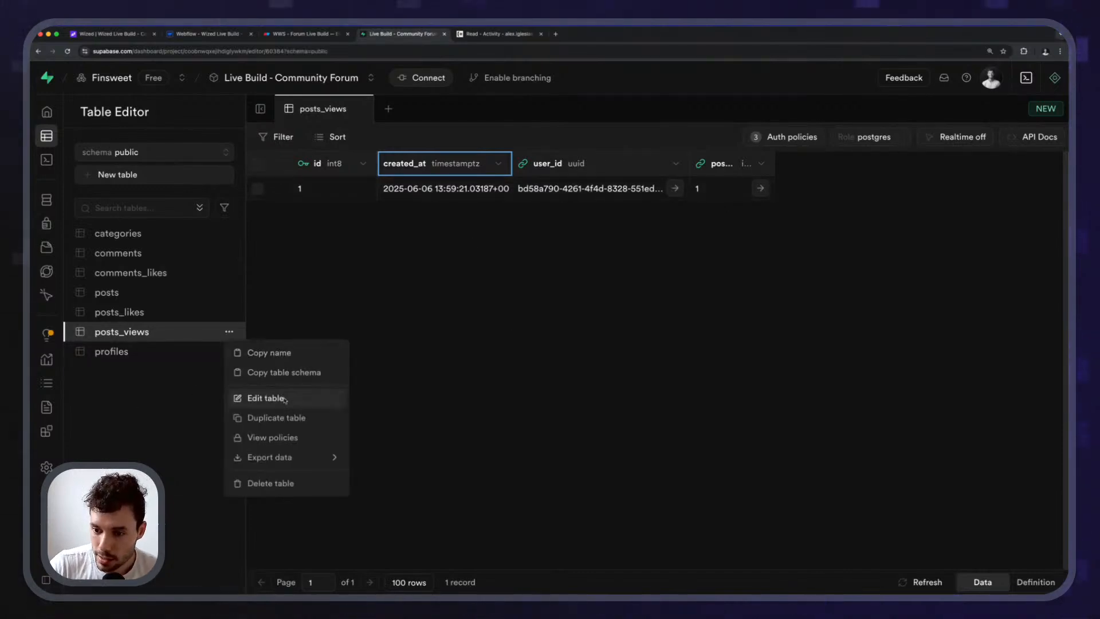
# Add an update_at timestamp column to posts_views defaulting to now() and save.
pyautogui.click(255, 396)
pyautogui.scroll(-5, 722, 424)
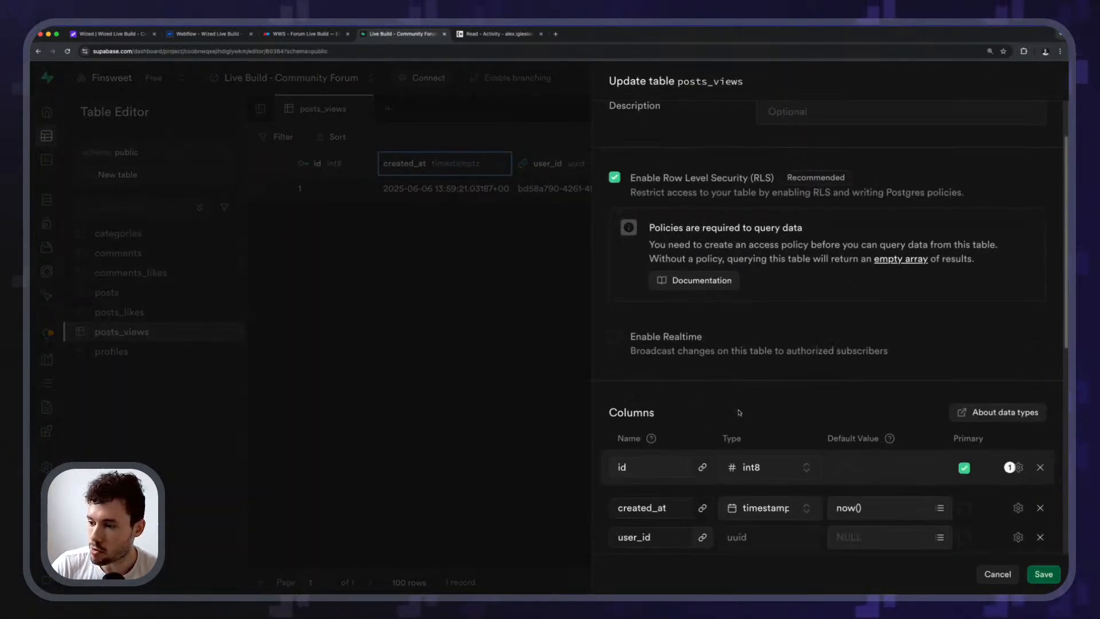
pyautogui.click(827, 384)
pyautogui.click(650, 366)
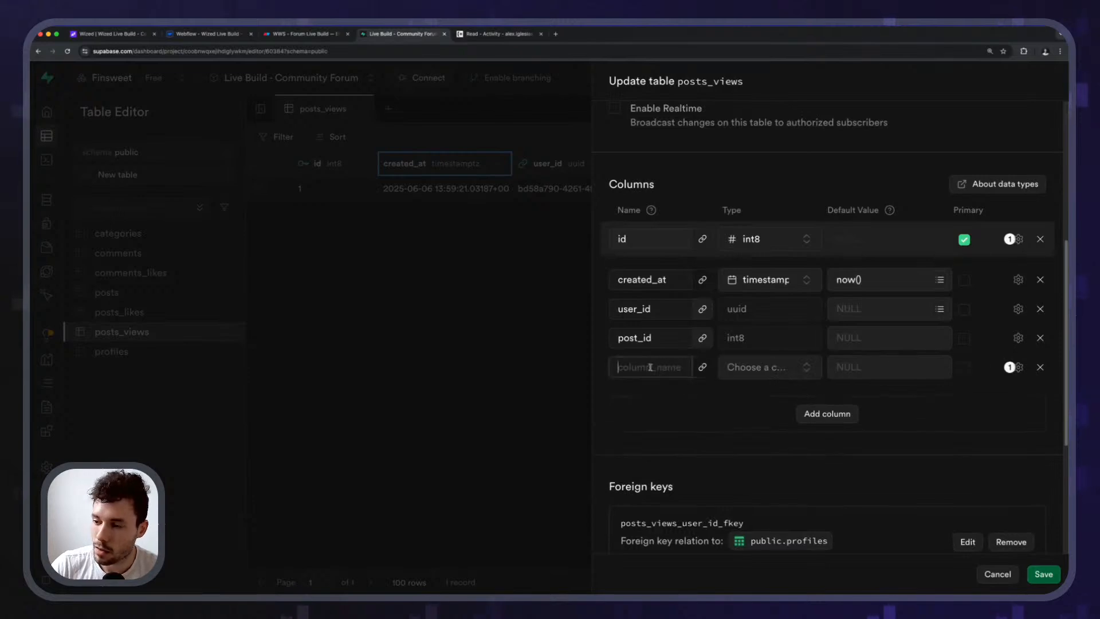
pyautogui.write('update_at')
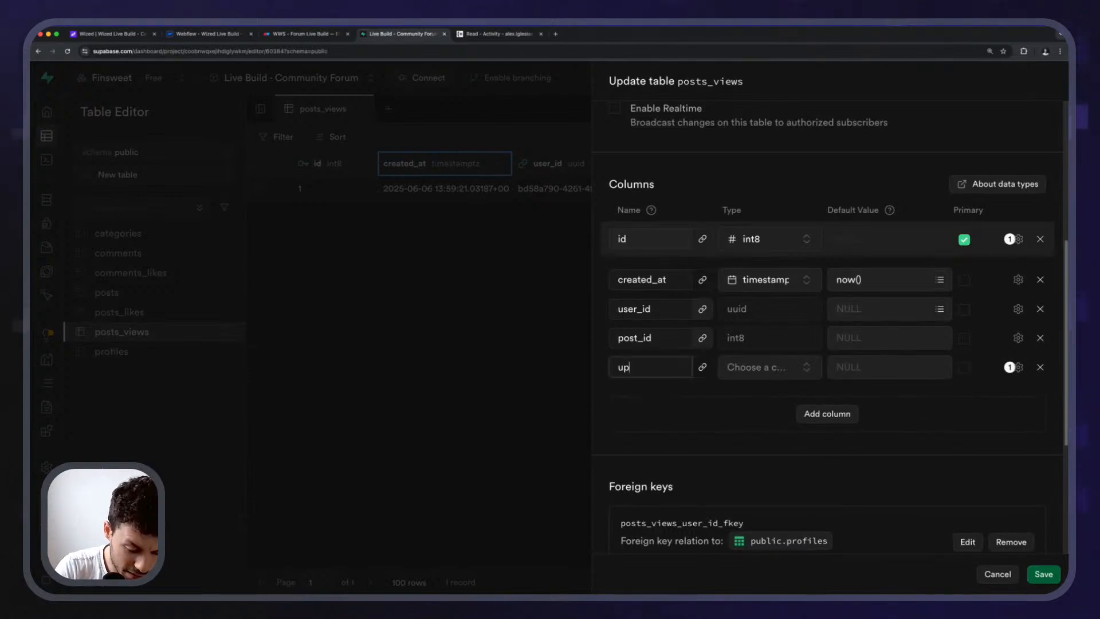
pyautogui.click(760, 364)
pyautogui.click(744, 406)
pyautogui.click(756, 377)
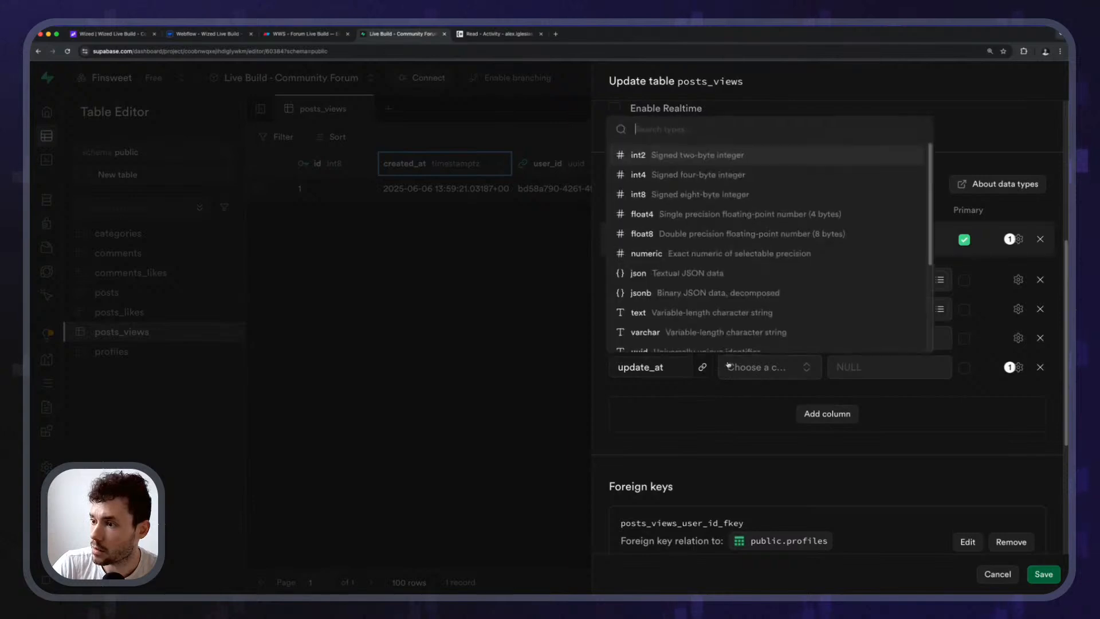
pyautogui.scroll(-3, 687, 287)
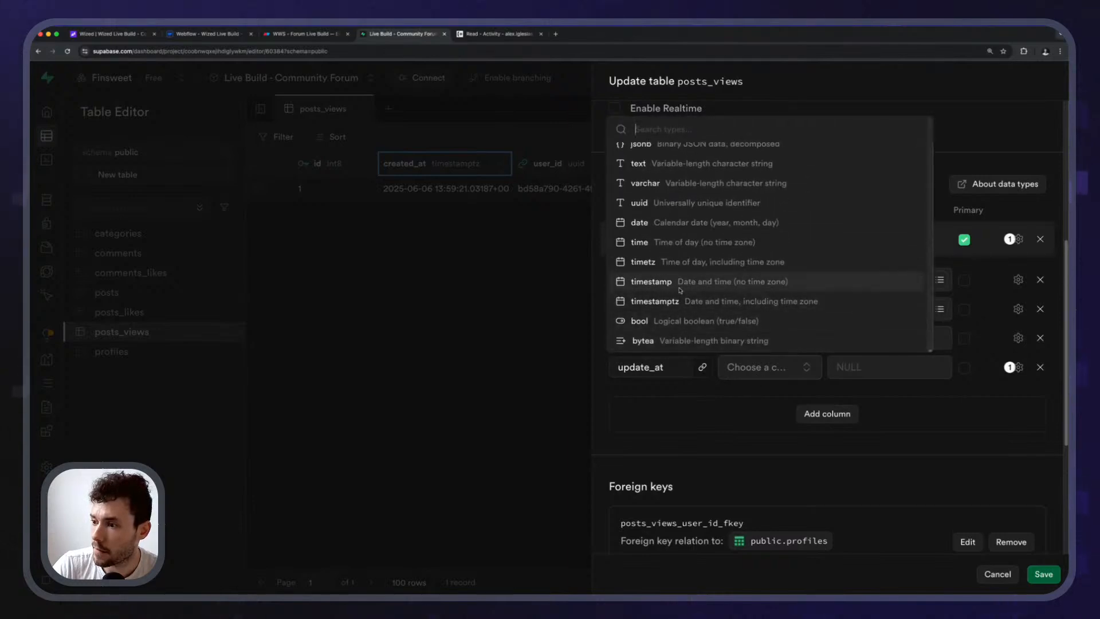
pyautogui.click(681, 290)
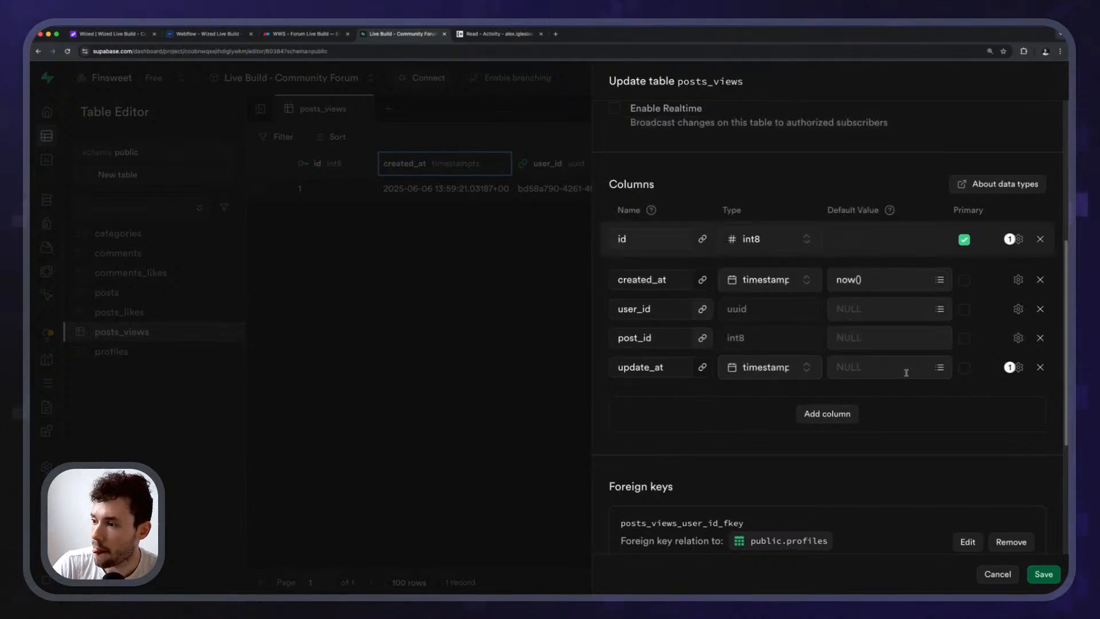
pyautogui.click(861, 369)
pyautogui.write('now(')
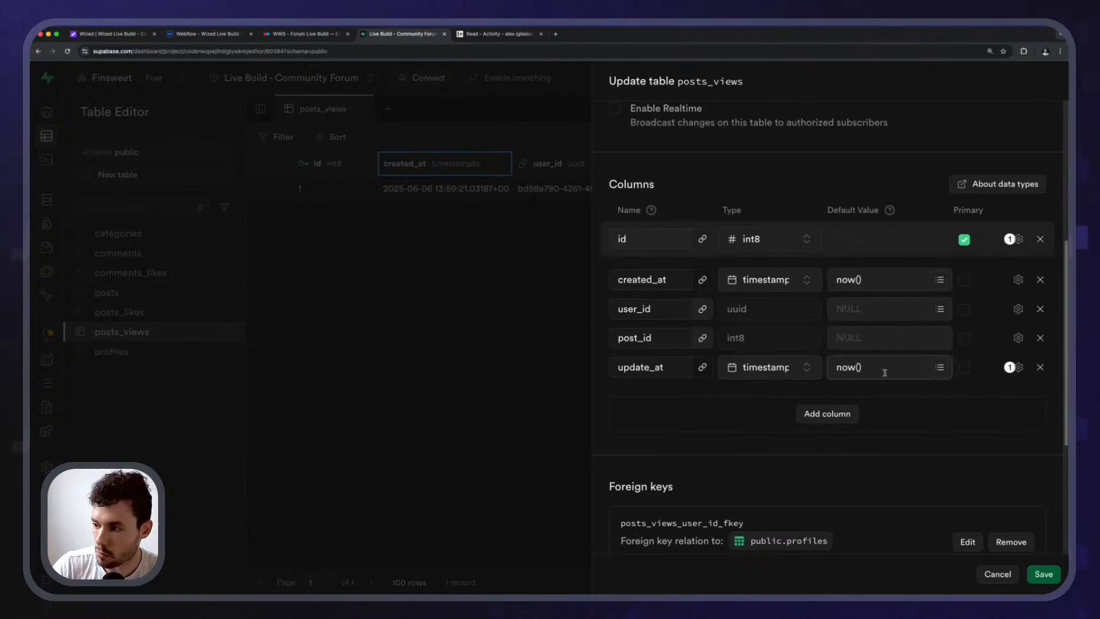
pyautogui.click(1016, 367)
pyautogui.press('Escape')
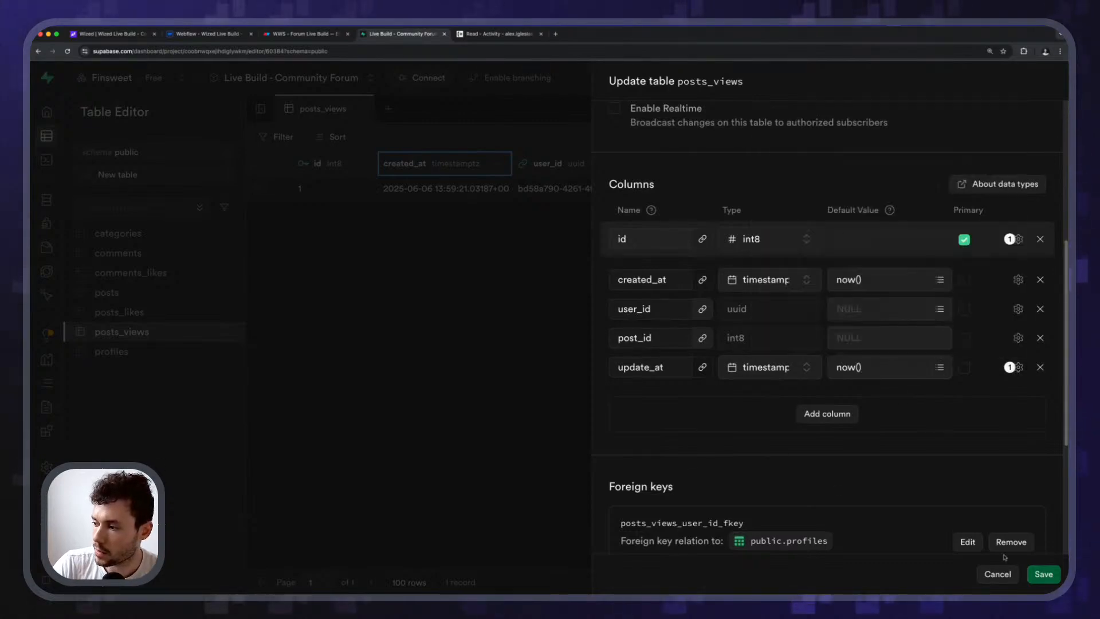
pyautogui.click(1025, 570)
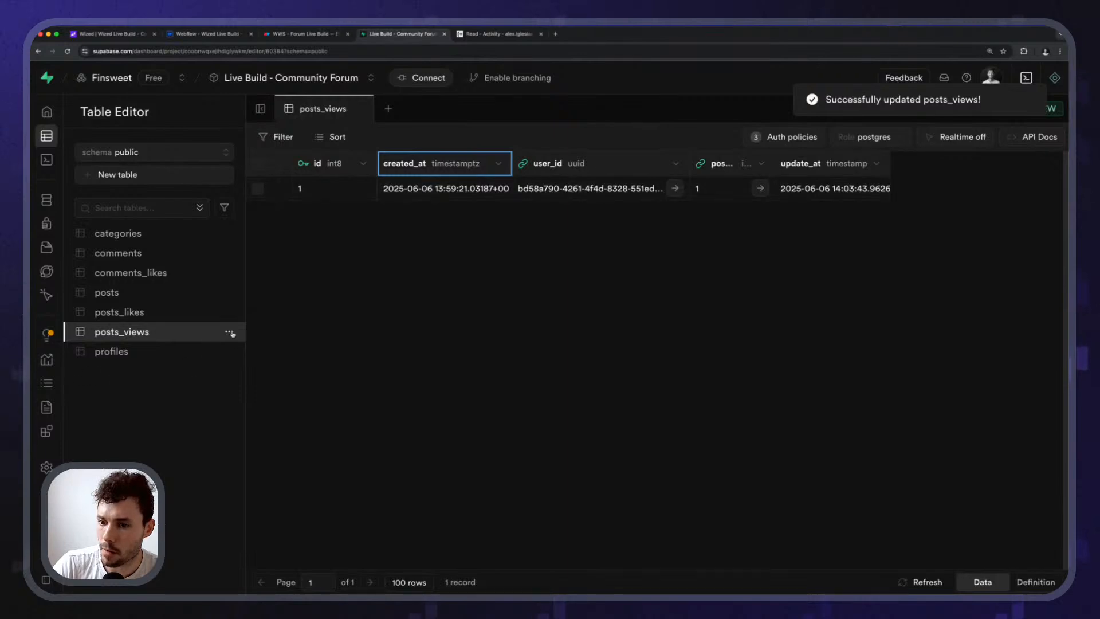
# Make update_at not nullable and save the table.
pyautogui.click(229, 332)
pyautogui.click(252, 396)
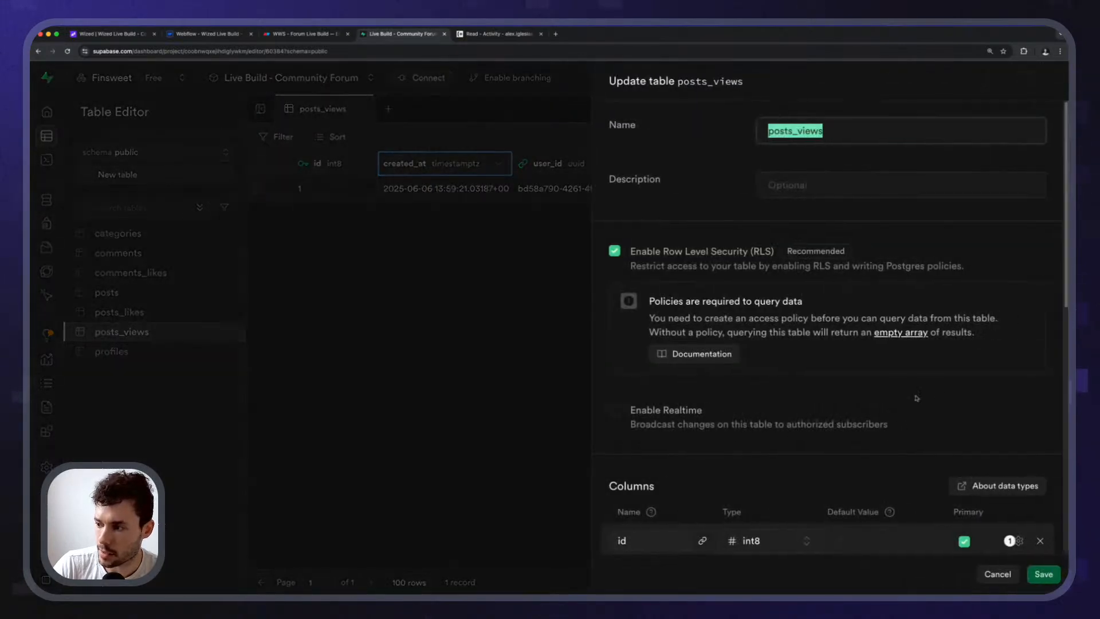
pyautogui.scroll(-5, 916, 398)
pyautogui.click(1017, 440)
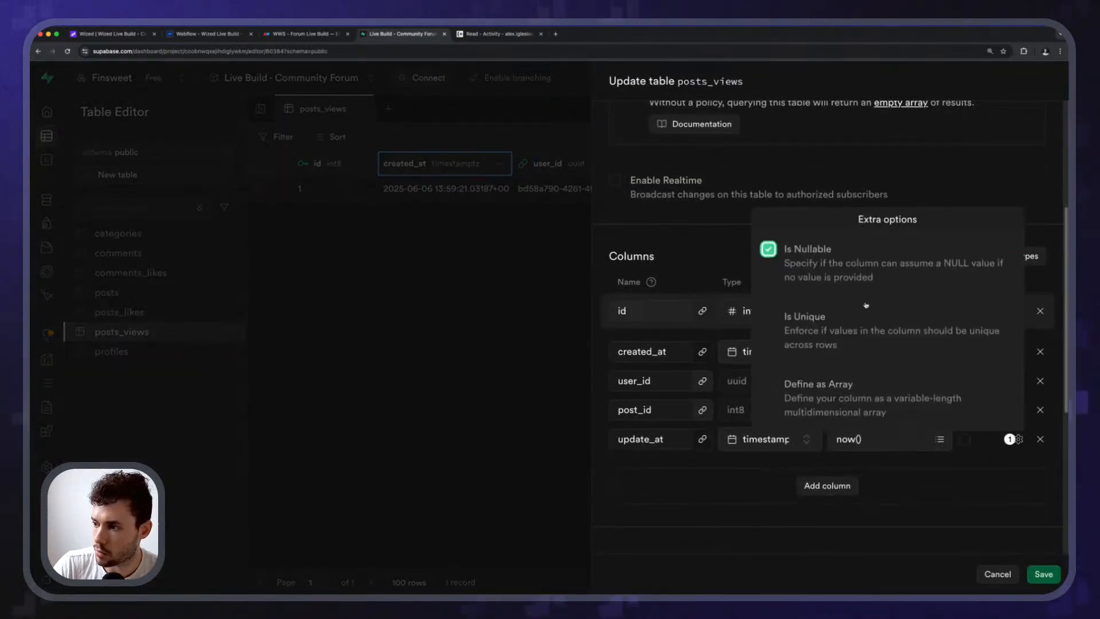
pyautogui.click(799, 277)
pyautogui.click(929, 481)
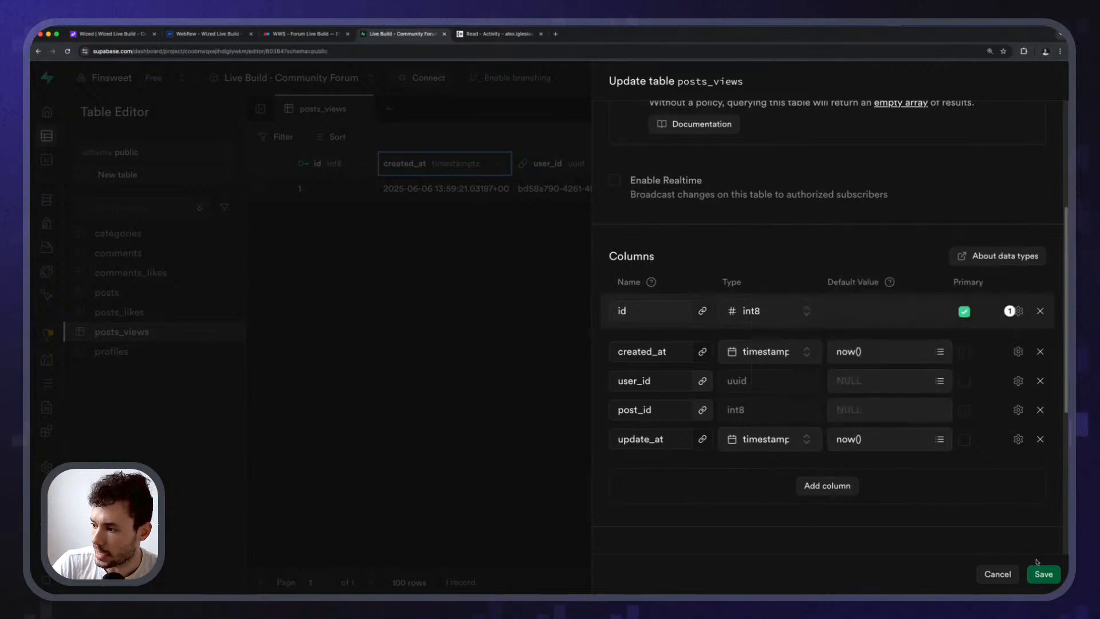
pyautogui.click(1043, 574)
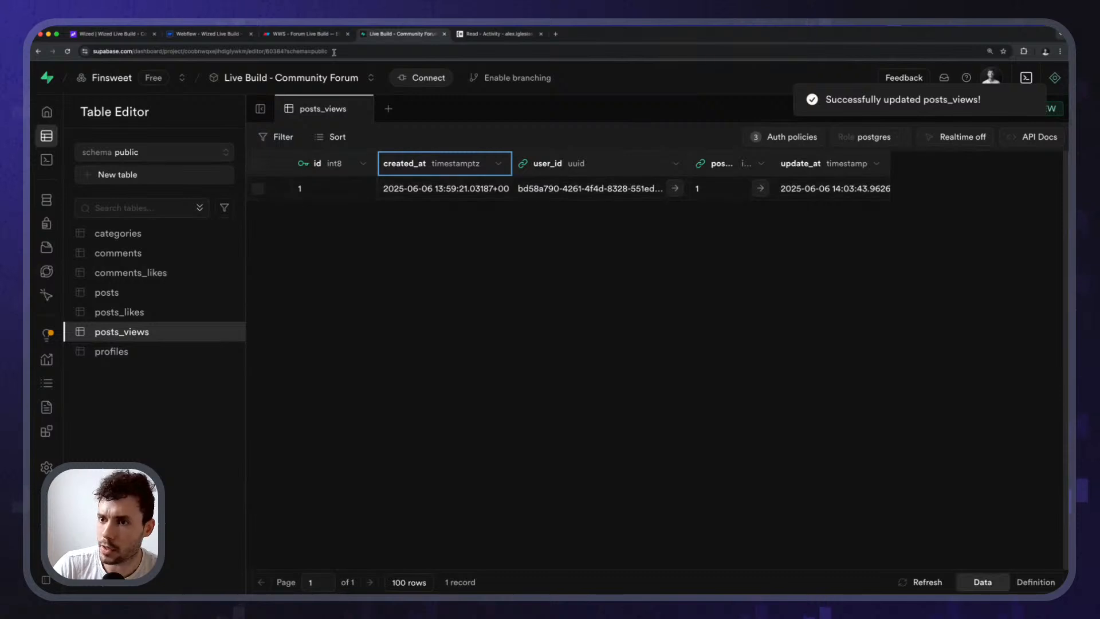
# Add an updated_at data item to track_post_view and open its value function editor.
pyautogui.click(122, 36)
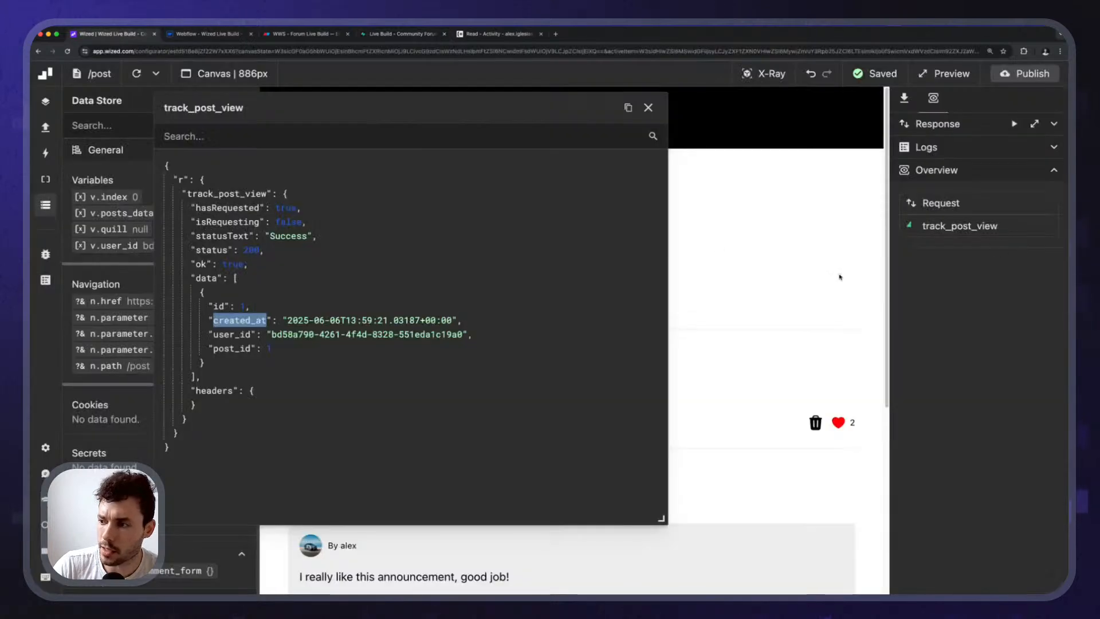
pyautogui.click(644, 109)
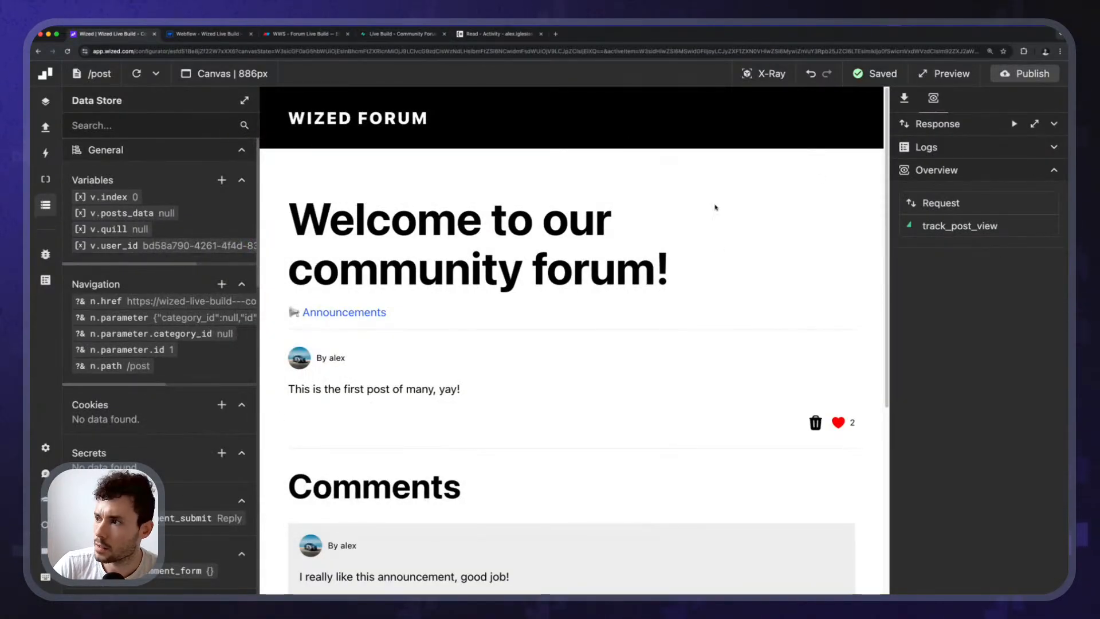
pyautogui.click(903, 98)
pyautogui.scroll(-10, 968, 344)
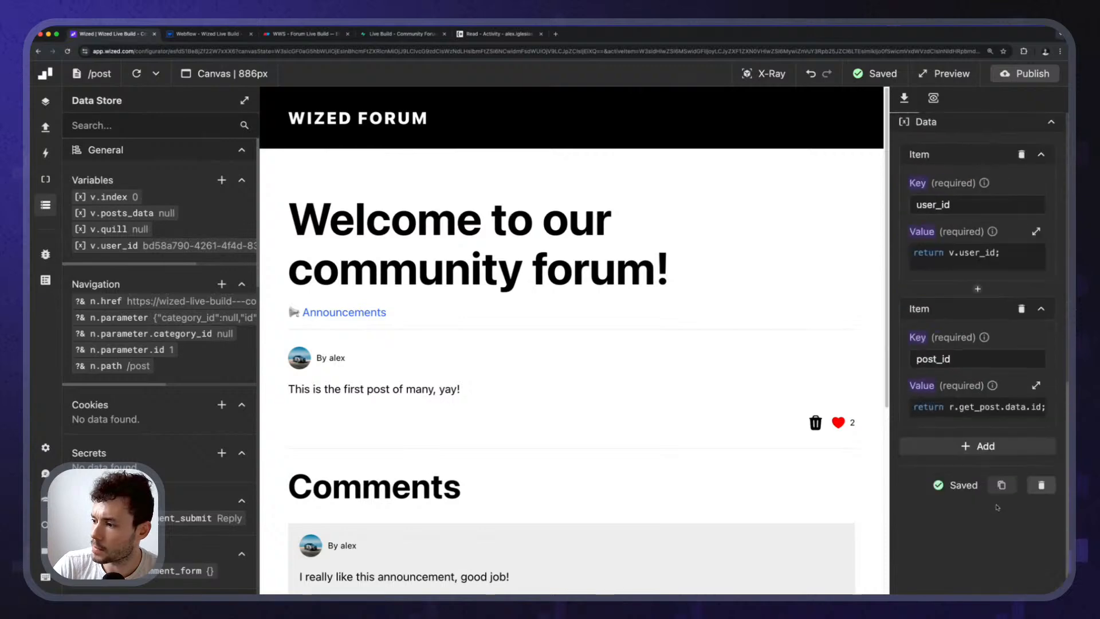
pyautogui.click(948, 445)
pyautogui.click(939, 507)
pyautogui.write('up')
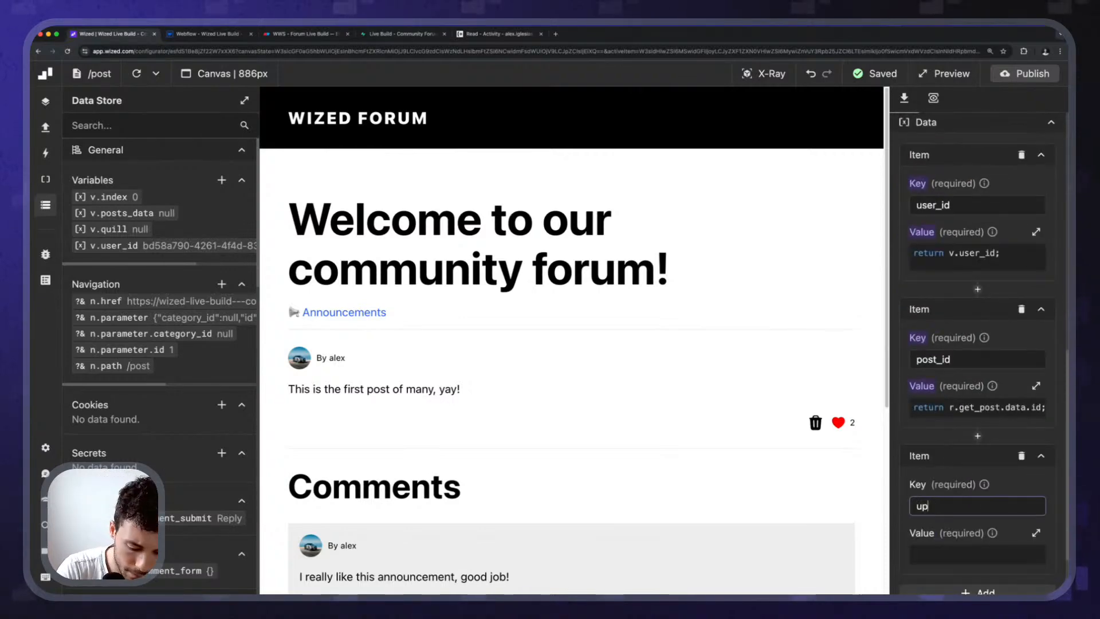
pyautogui.write('dated_at')
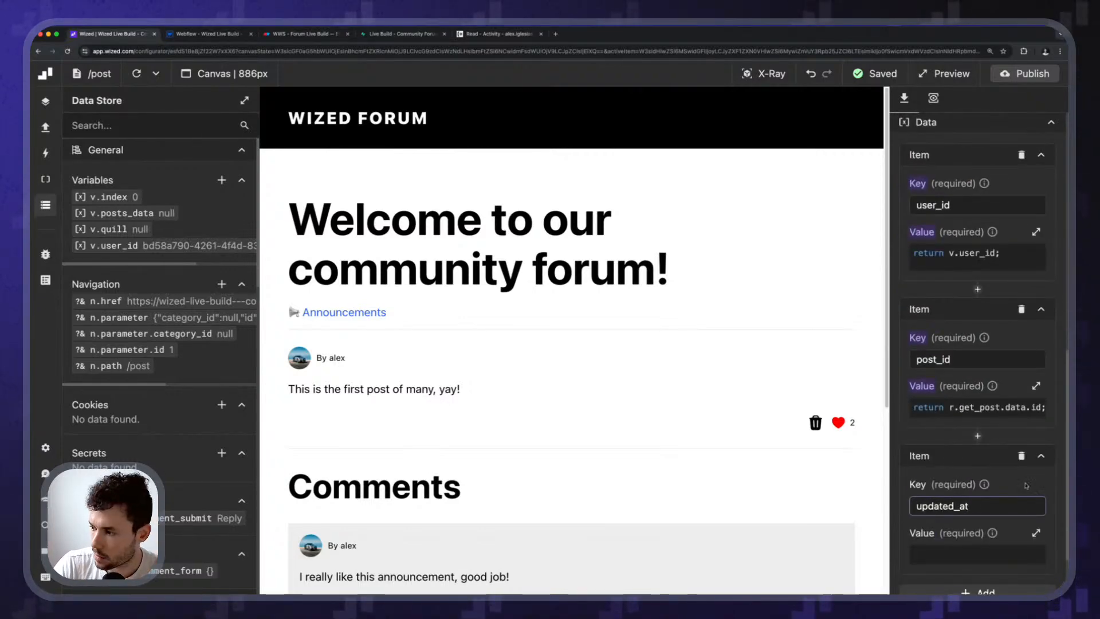
pyautogui.scroll(-2, 955, 461)
pyautogui.click(955, 462)
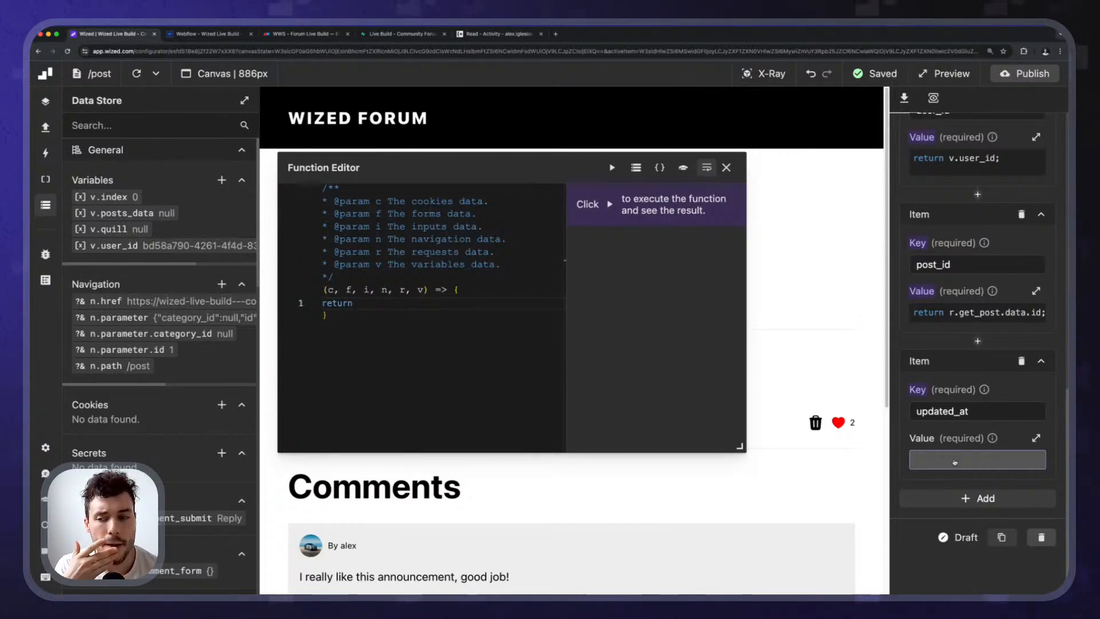
# Bring up a ChatGPT chat window with the keyboard shortcut.
pyautogui.press('super+space')
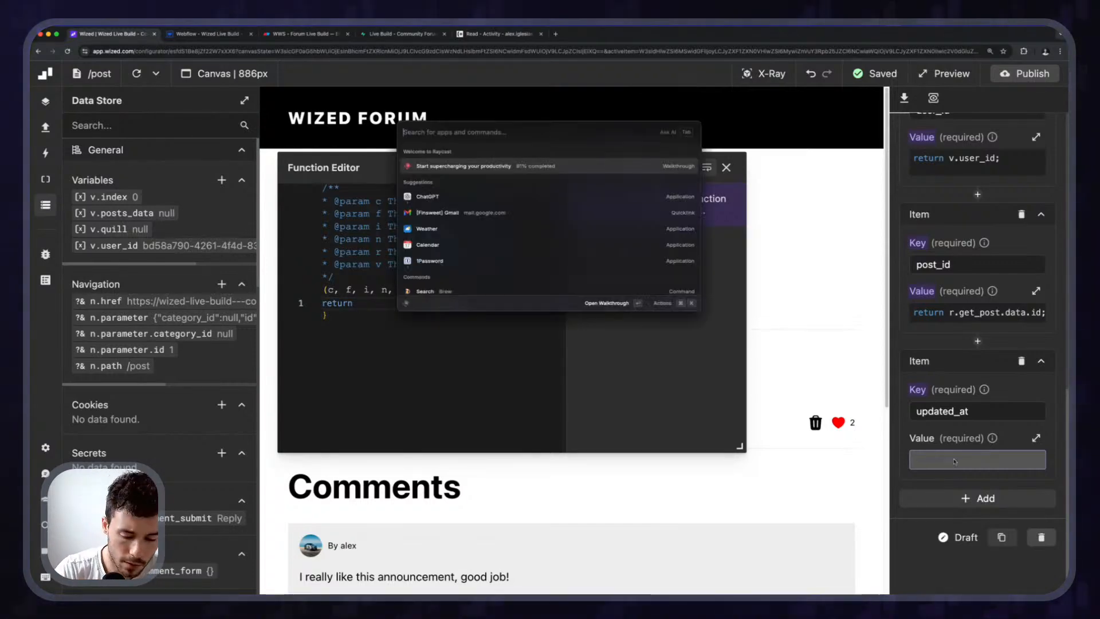
pyautogui.press('Escape')
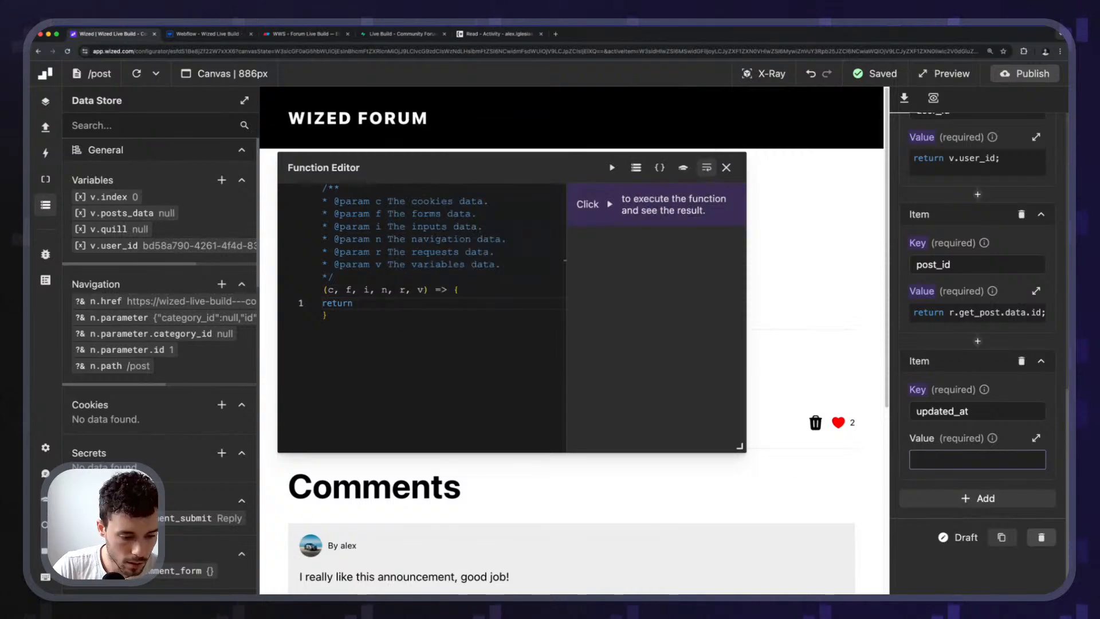
pyautogui.hotkey('alt', 'space')
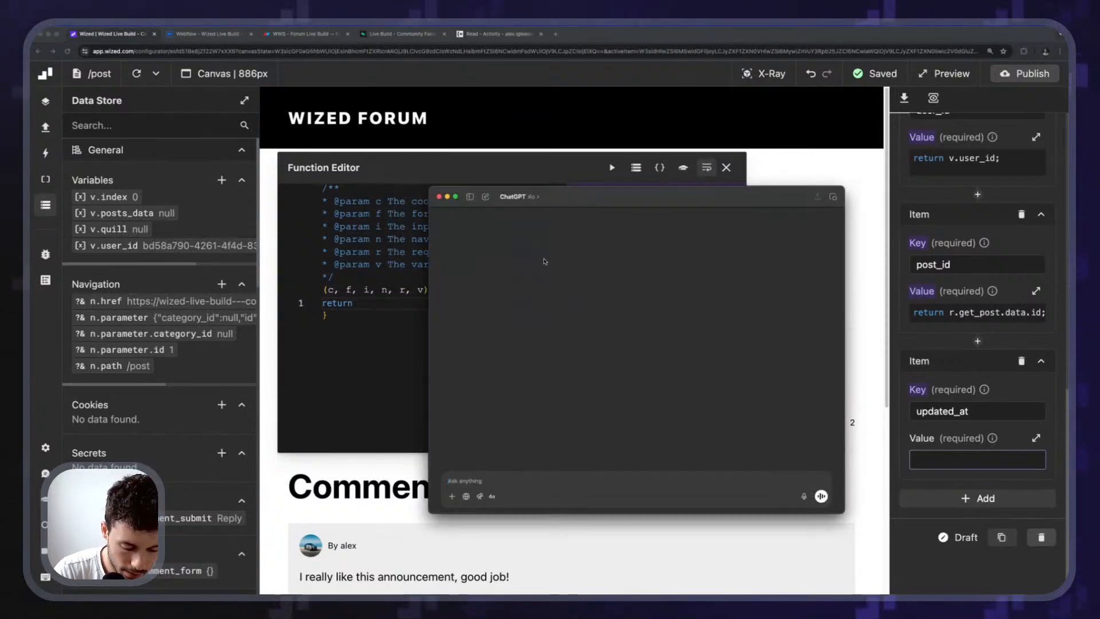
# Ask ChatGPT how to set a Supabase timestamp field using JavaScript.
pyautogui.write('whe')
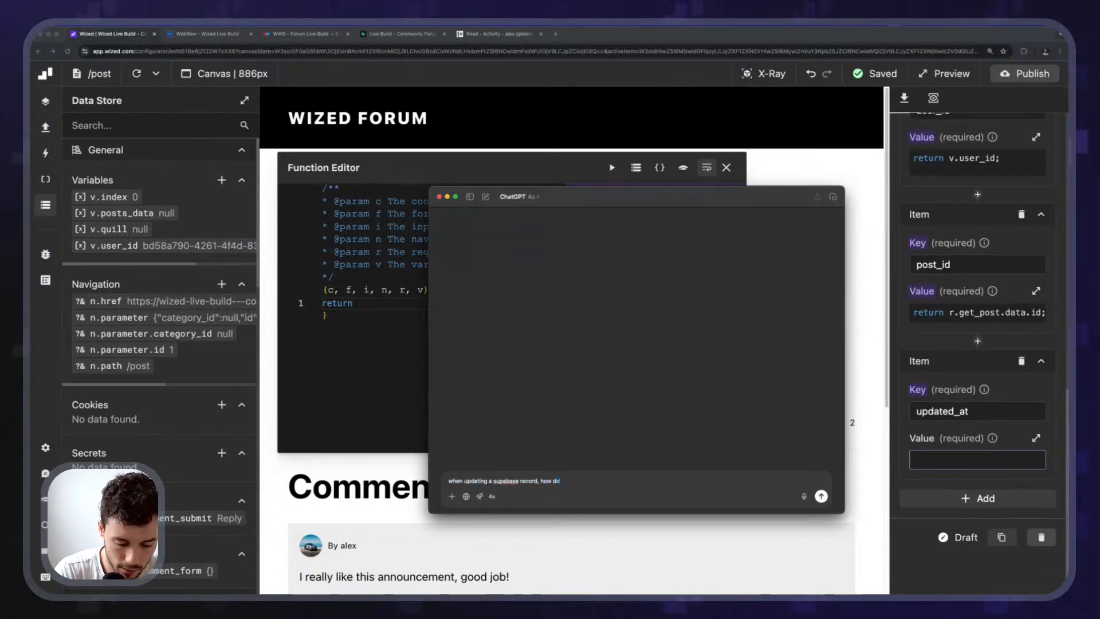
pyautogui.write('ate a timestamp field? I am u')
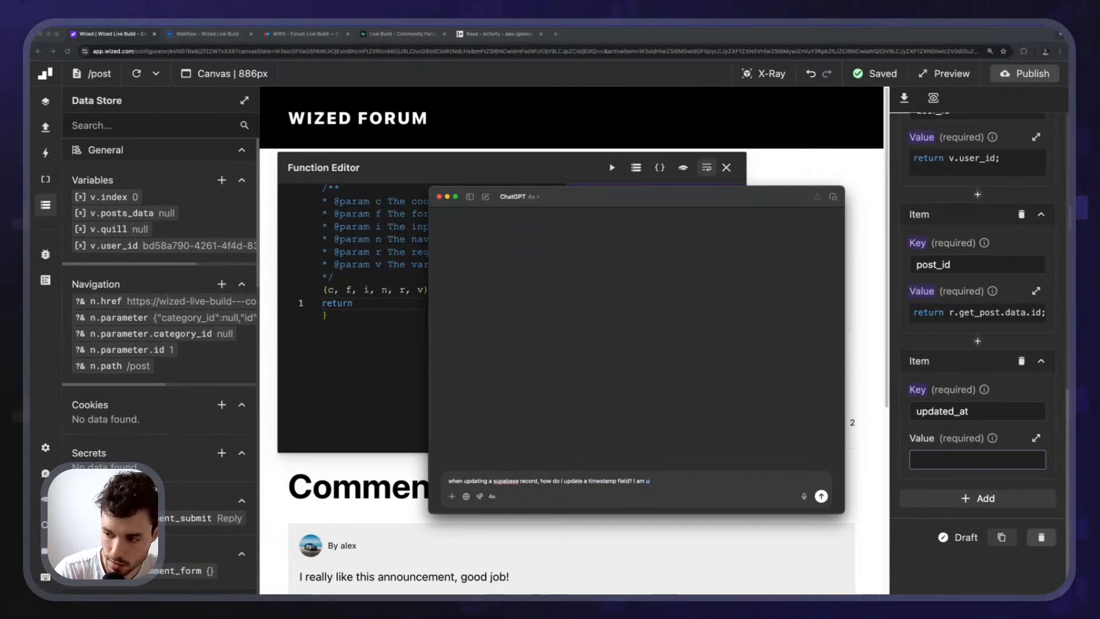
pyautogui.write('avaScript')
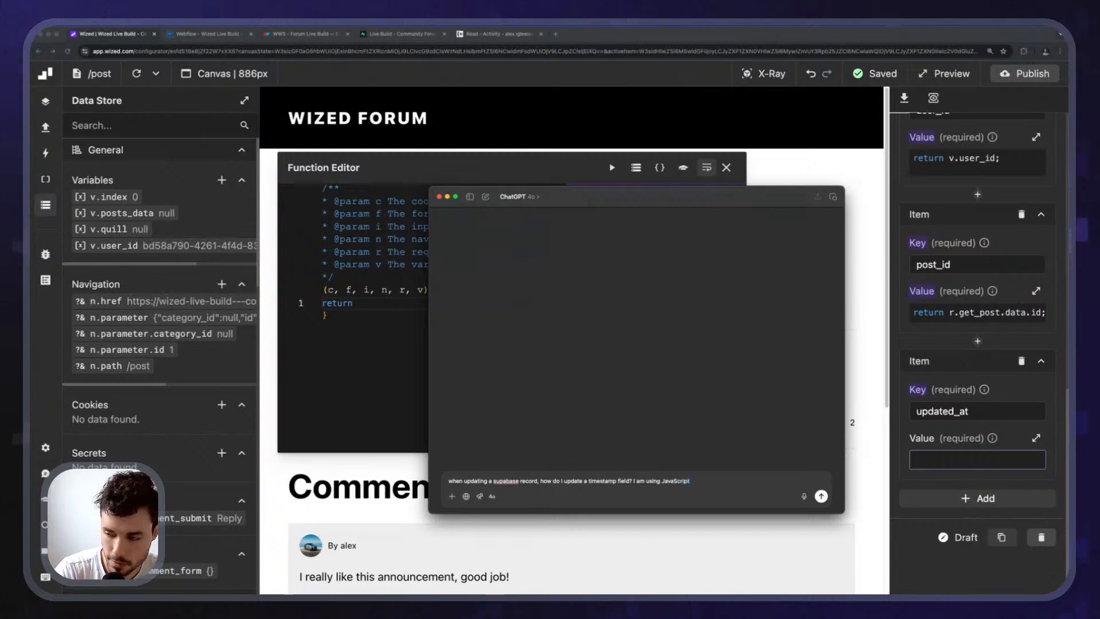
pyautogui.press('Return')
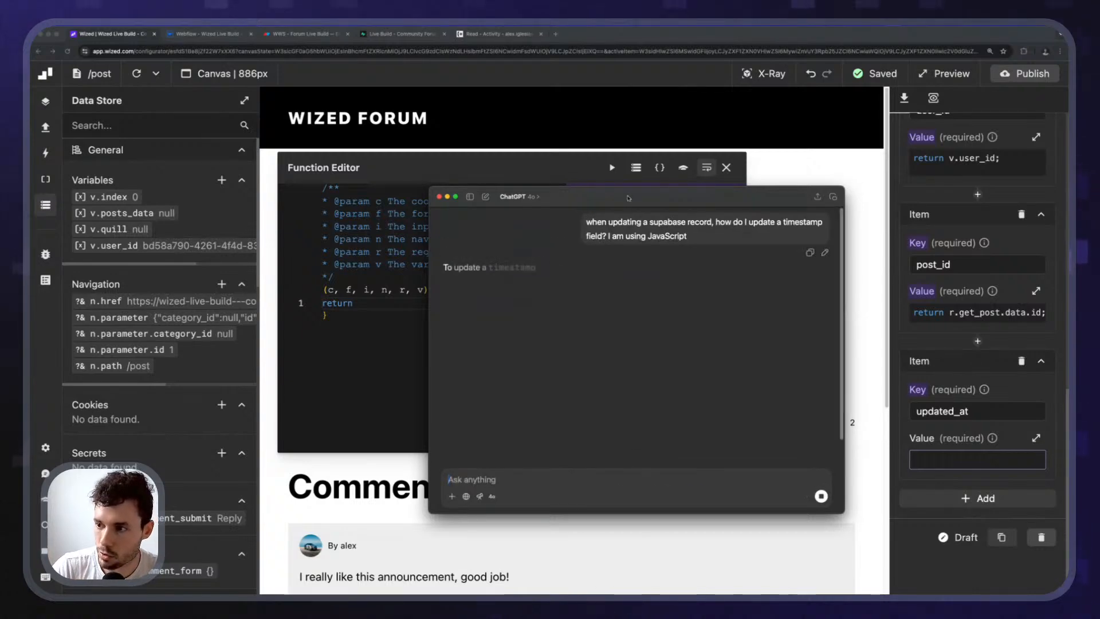
# Enlarge the ChatGPT window, mark its new Date() suggestion, and return to Wized.
pyautogui.moveTo(626, 196); pyautogui.dragTo(550, 144)
pyautogui.moveTo(767, 456); pyautogui.dragTo(828, 544)
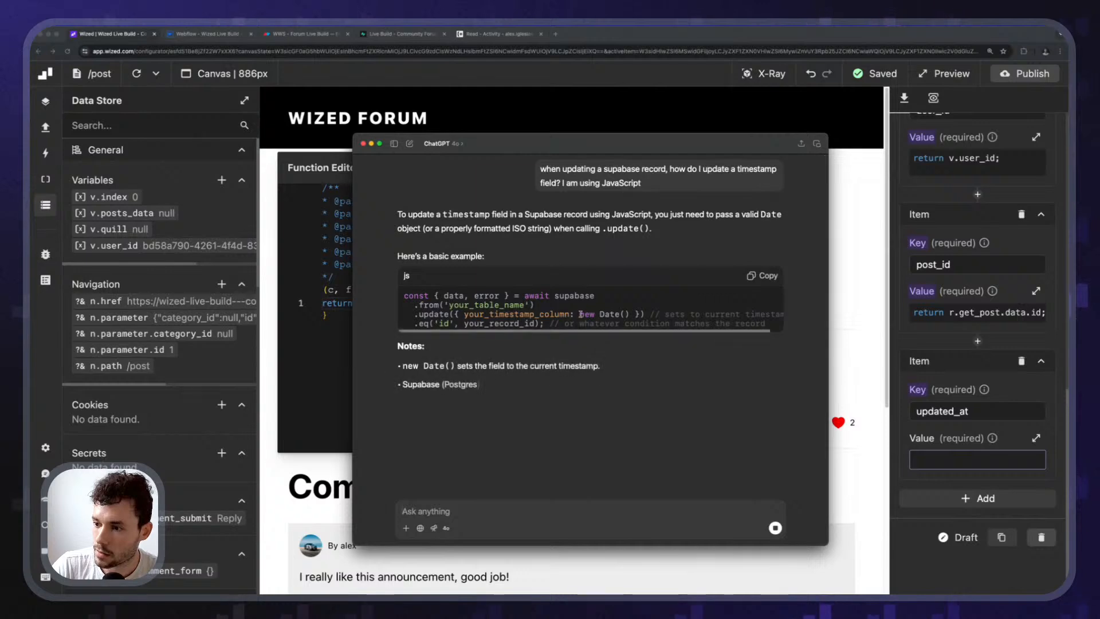
pyautogui.moveTo(580, 315); pyautogui.dragTo(629, 315)
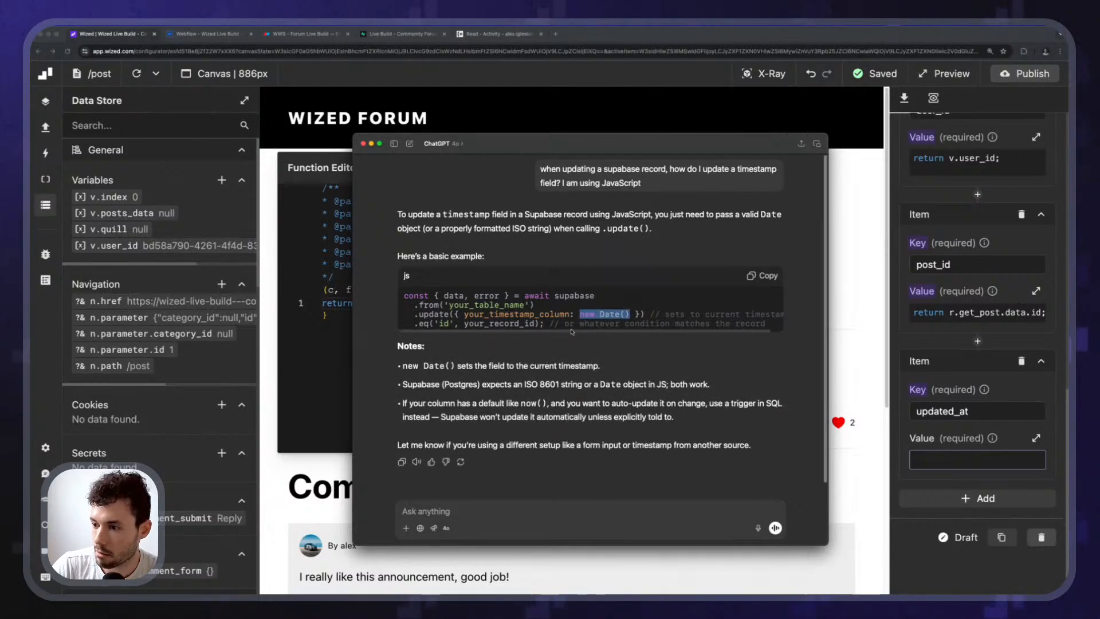
pyautogui.click(922, 460)
pyautogui.click(949, 461)
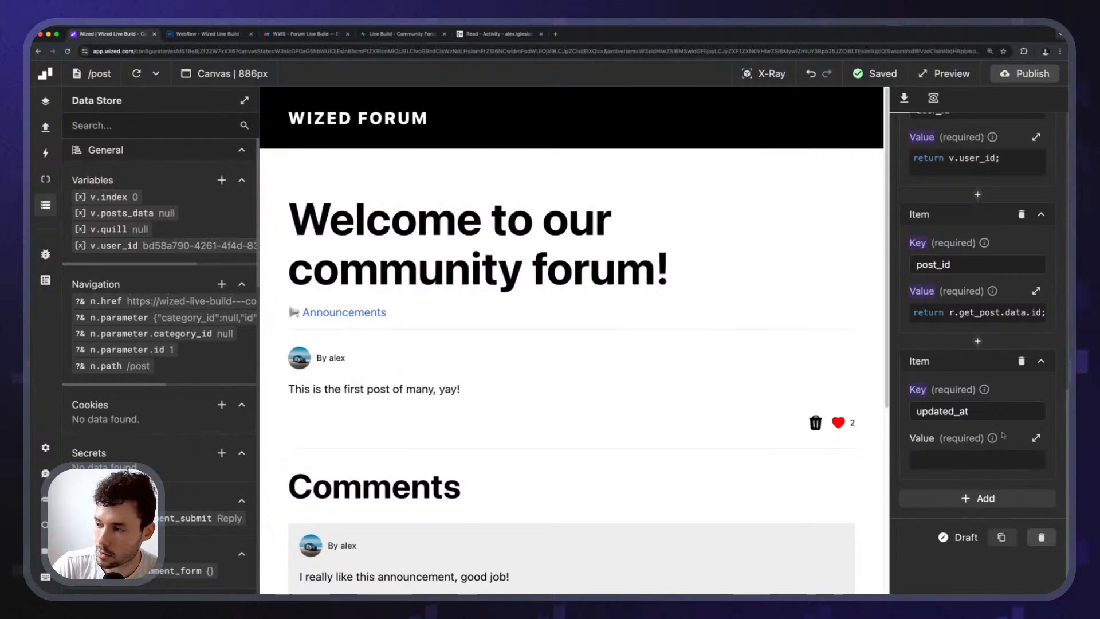
# Set updated_at's value function to new Date() and rerun track_post_view, getting a 400 error.
pyautogui.click(949, 461)
pyautogui.write('new Date()')
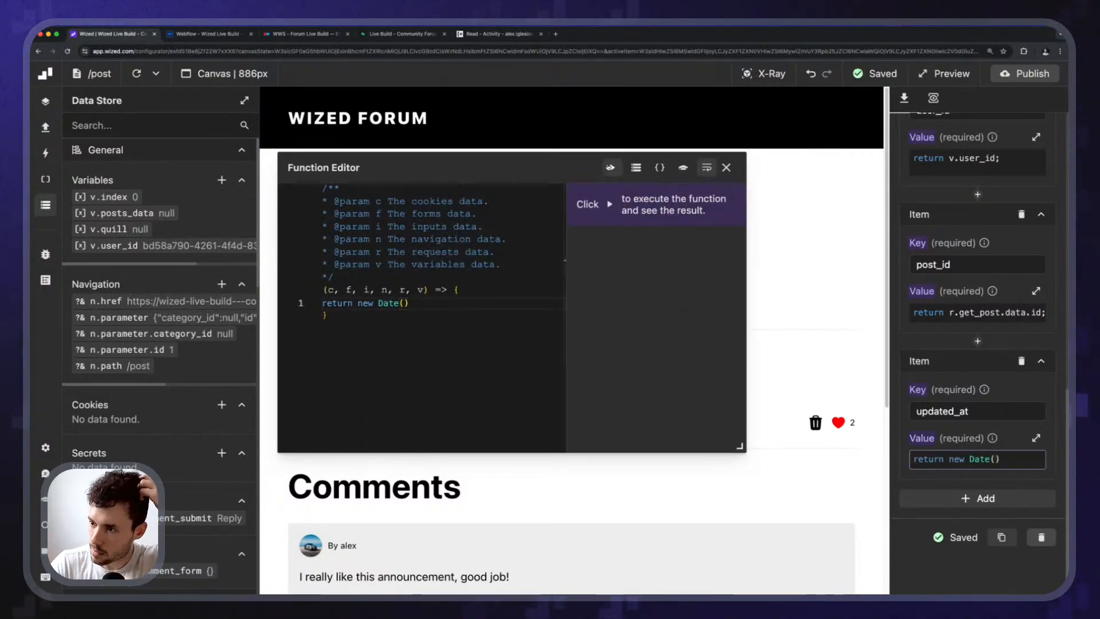
pyautogui.click(611, 167)
pyautogui.click(727, 167)
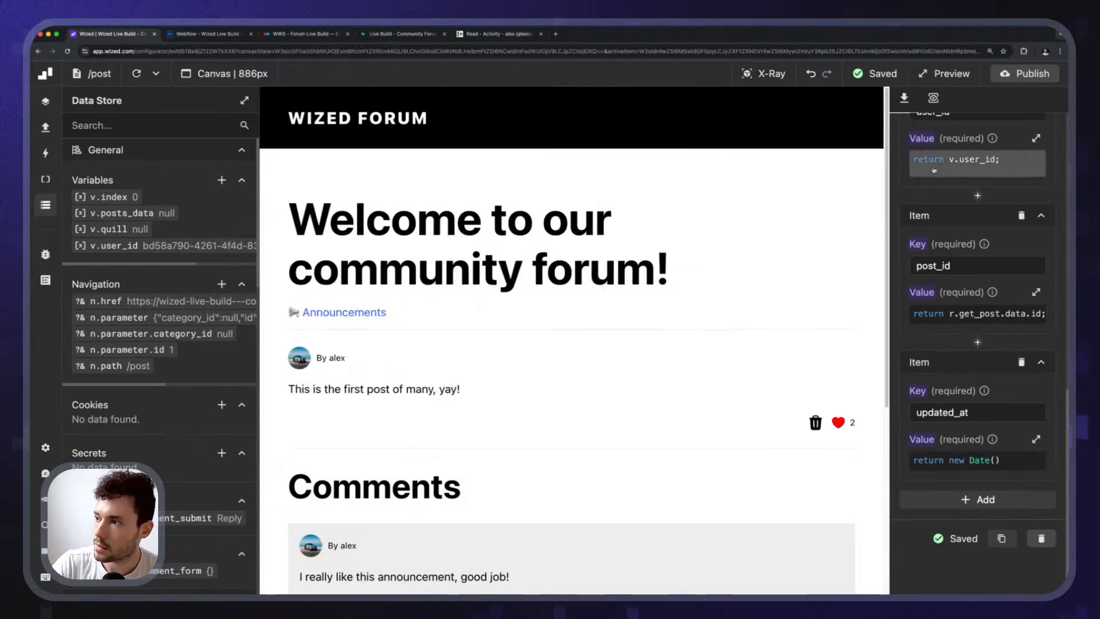
pyautogui.scroll(4, 934, 169)
pyautogui.click(933, 99)
pyautogui.click(1035, 124)
pyautogui.click(1013, 124)
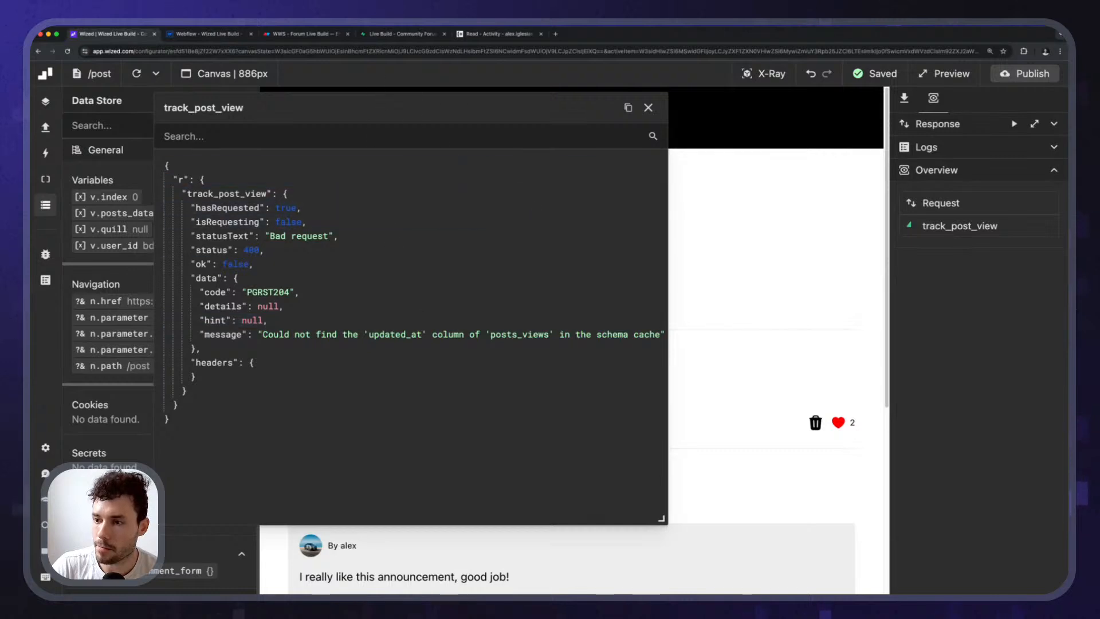
# Rename posts_views' update_at column to updated_at and save the table.
pyautogui.click(383, 39)
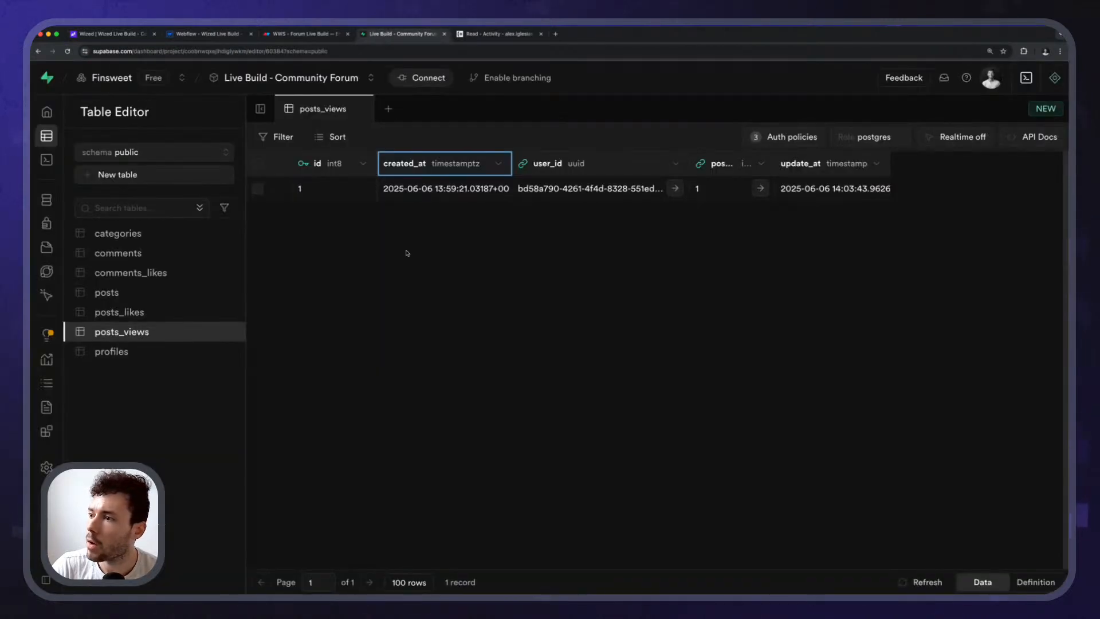
pyautogui.click(230, 332)
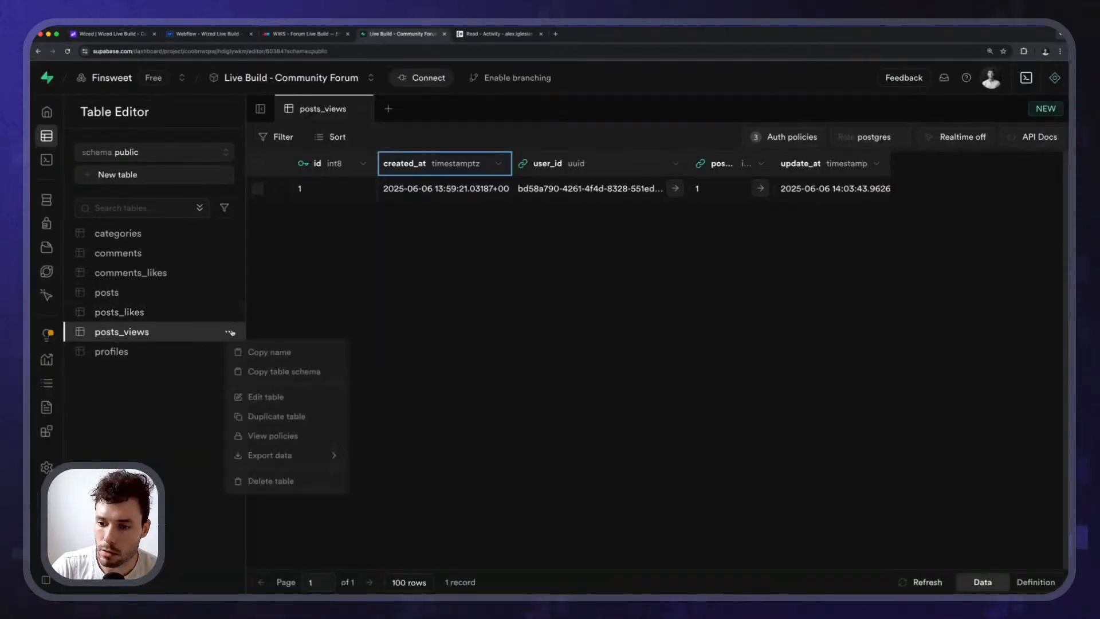
pyautogui.click(265, 398)
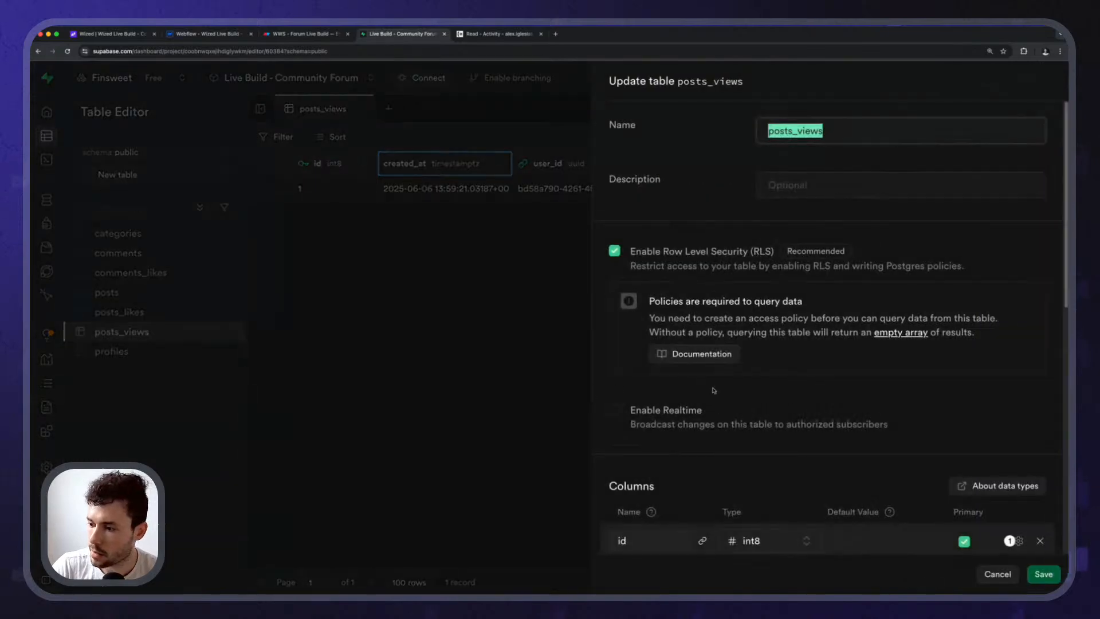
pyautogui.scroll(-10, 713, 390)
pyautogui.scroll(-1, 653, 292)
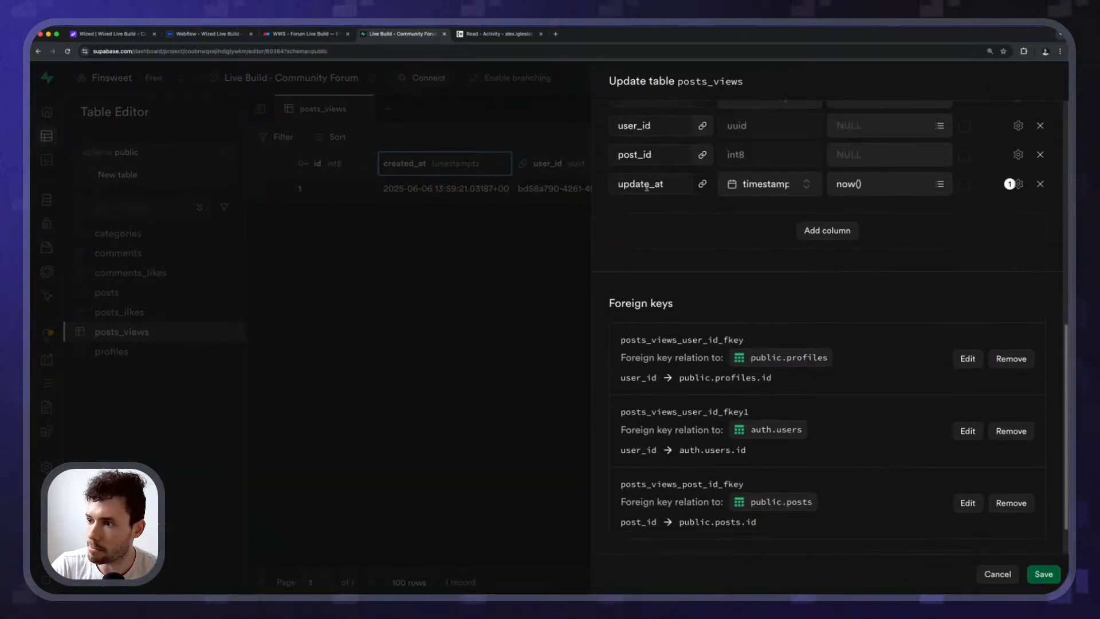
pyautogui.click(1043, 574)
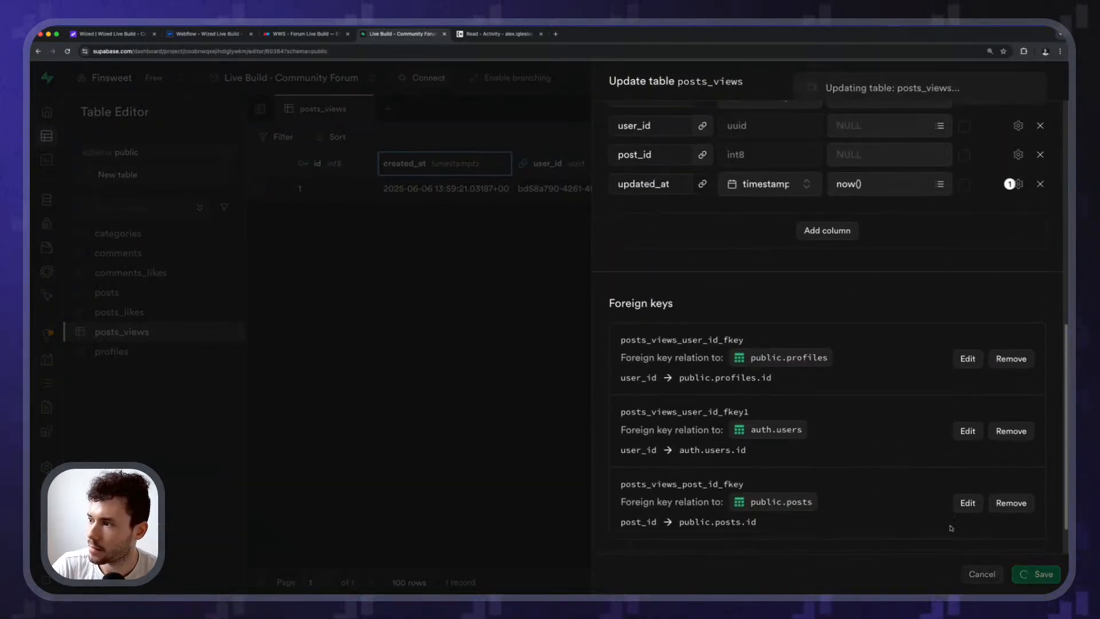
pyautogui.scroll(3, 1018, 359)
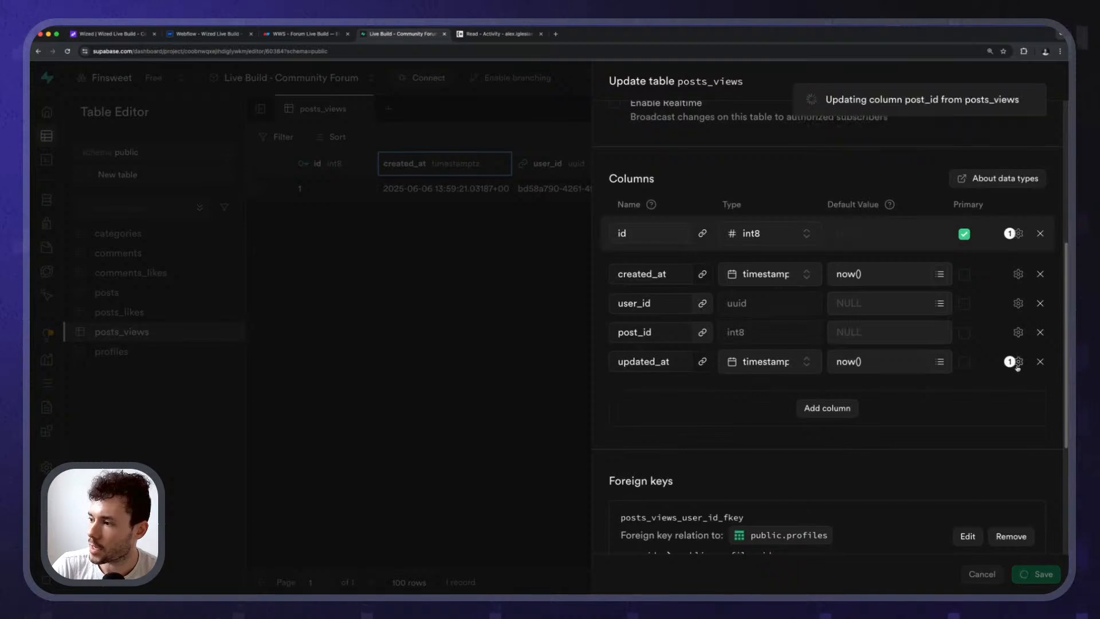
pyautogui.click(1019, 361)
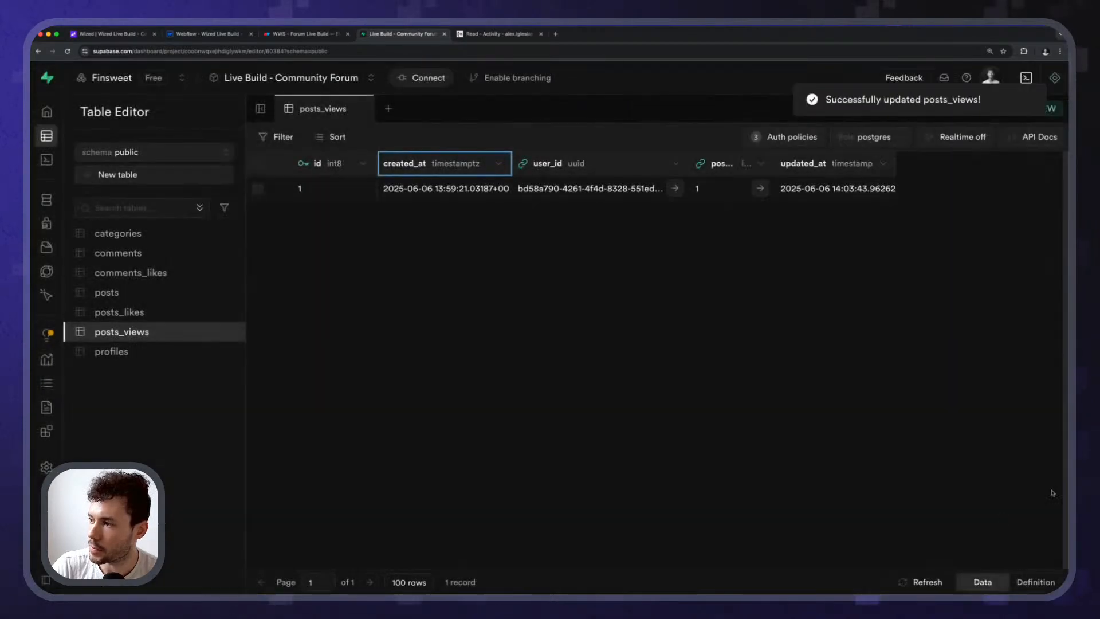
# Reopen posts_views, review updated_at's extra options, save again and reload the page.
pyautogui.click(229, 332)
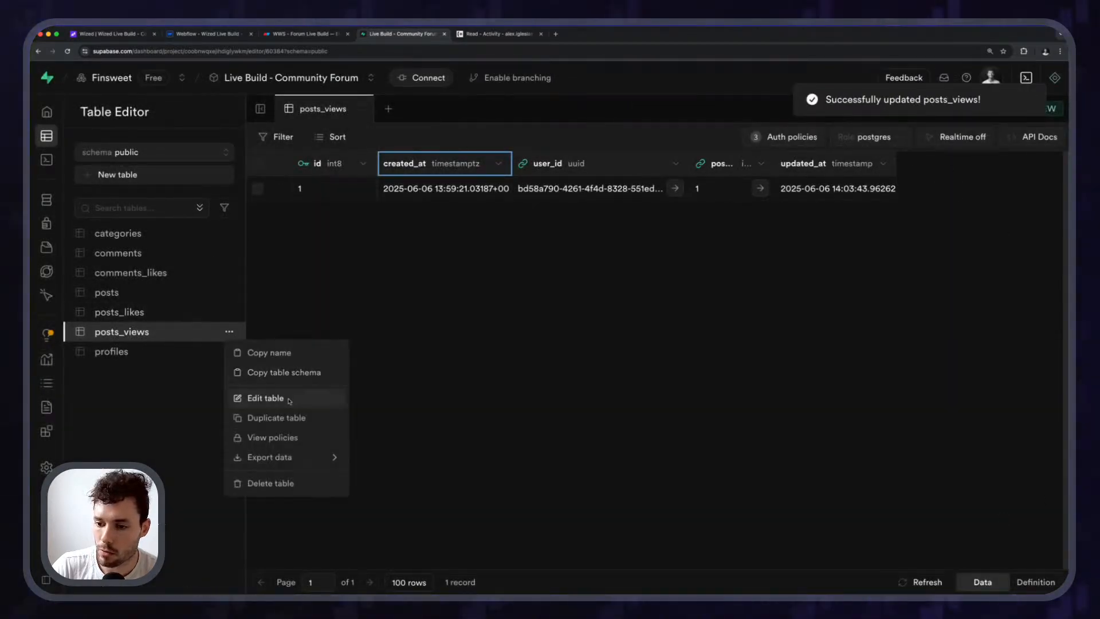
pyautogui.click(260, 396)
pyautogui.scroll(-9, 831, 344)
pyautogui.scroll(4, 749, 395)
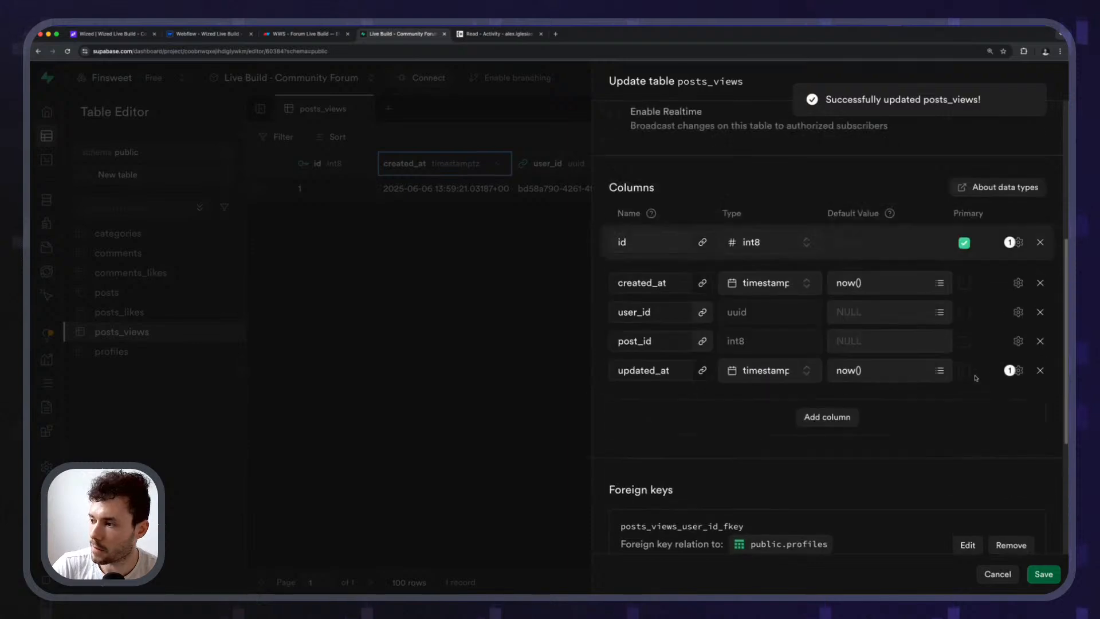
pyautogui.click(1018, 370)
pyautogui.click(743, 411)
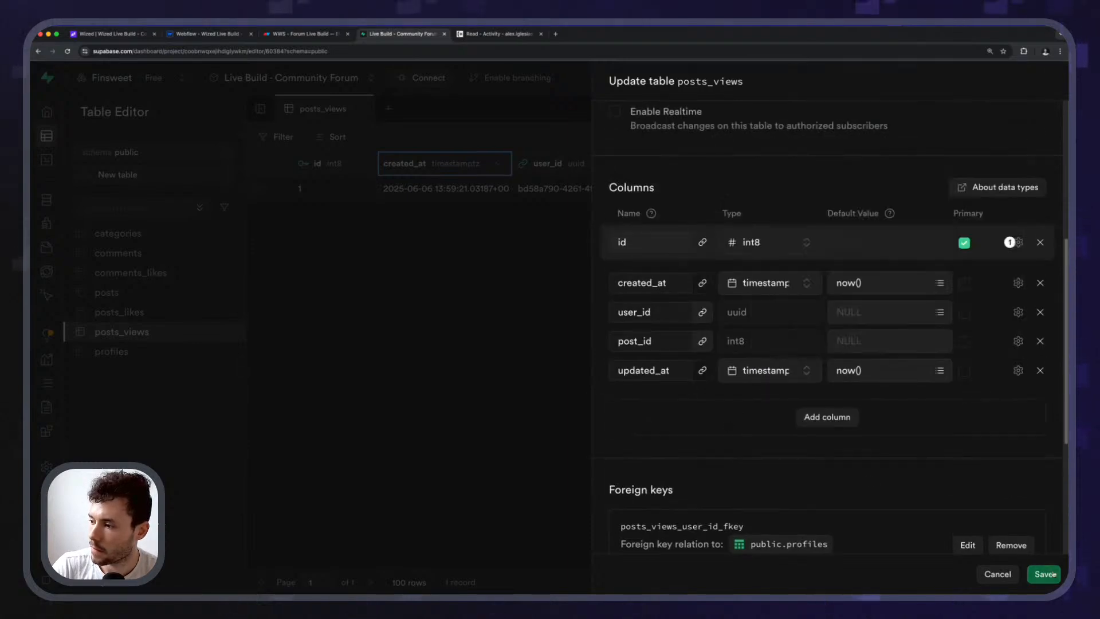
pyautogui.click(1044, 573)
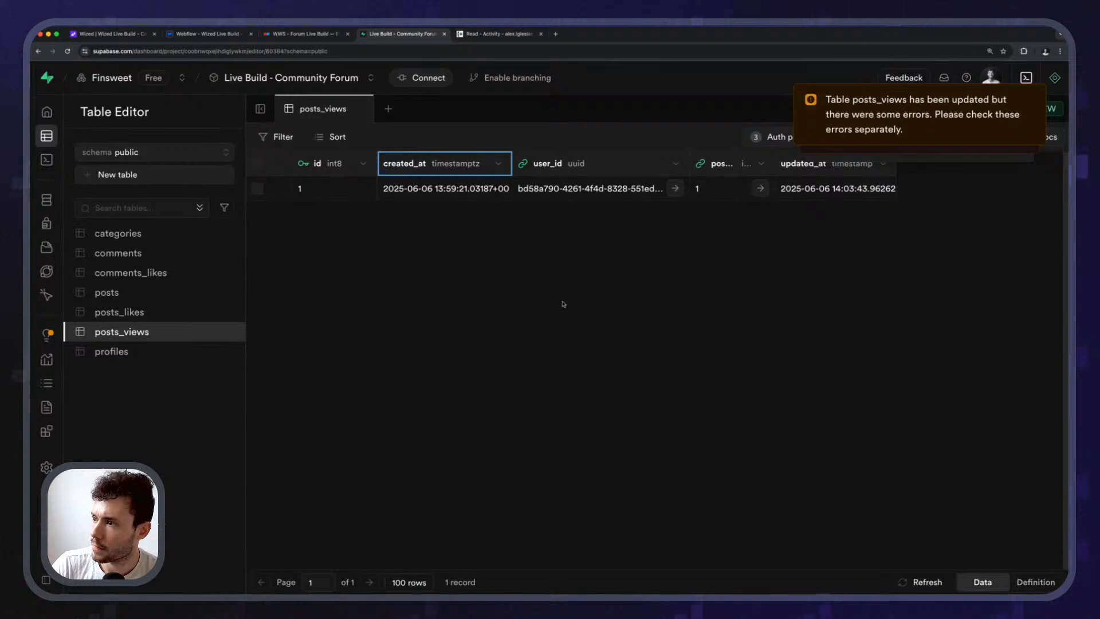
pyautogui.press('super+r')
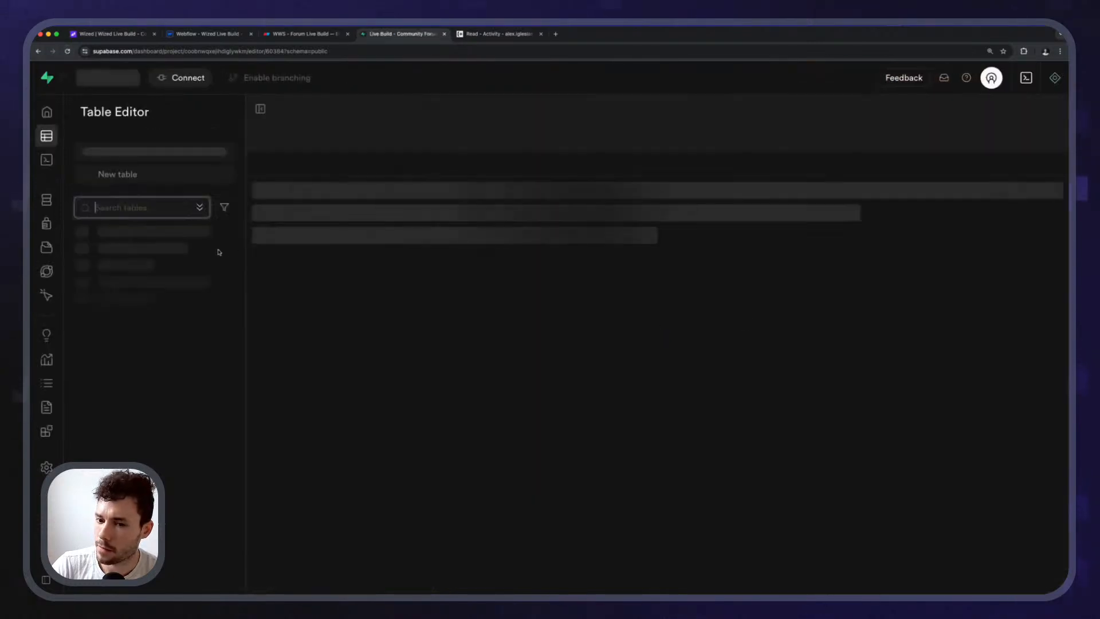
# Check updated_at's extra options once more, save, then reopen the editor and cancel.
pyautogui.click(229, 332)
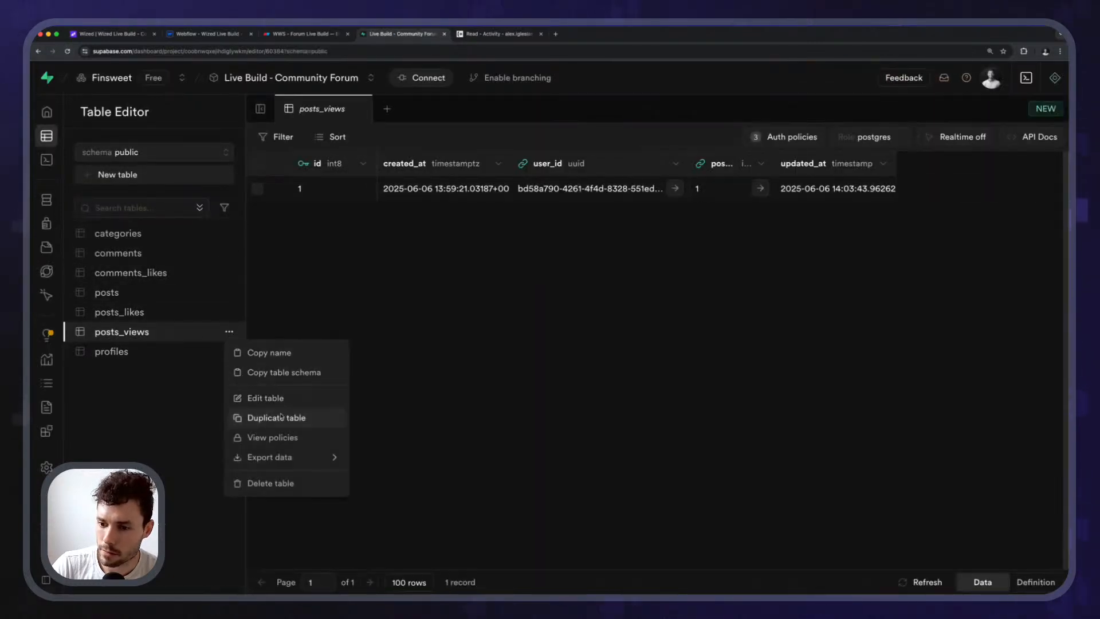
pyautogui.click(266, 397)
pyautogui.scroll(-9, 822, 421)
pyautogui.scroll(5, 901, 424)
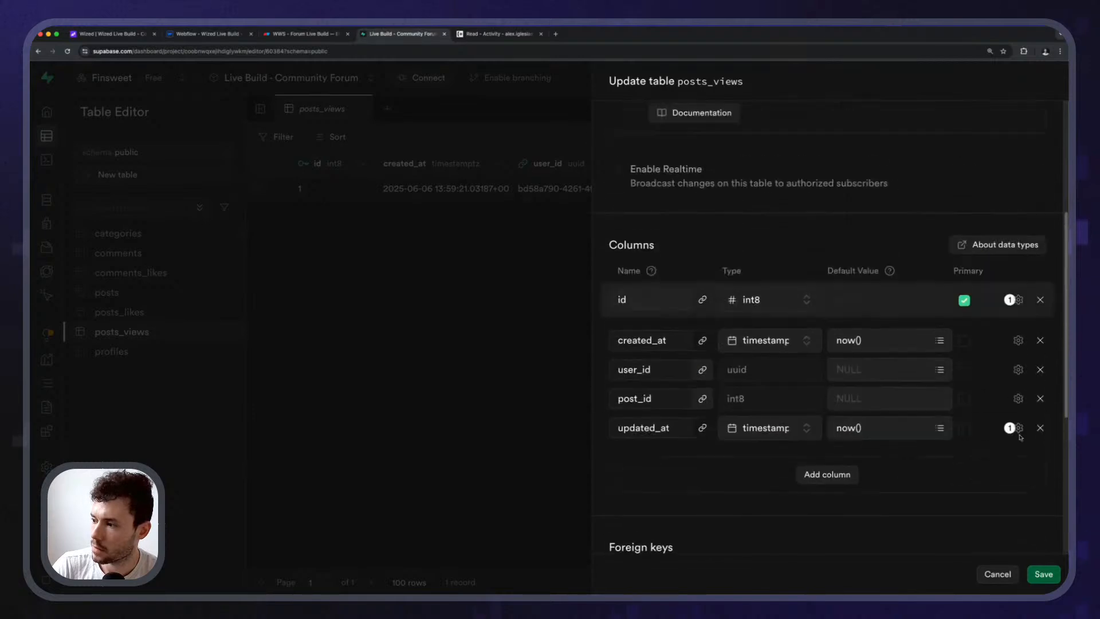
pyautogui.click(1018, 428)
pyautogui.click(990, 490)
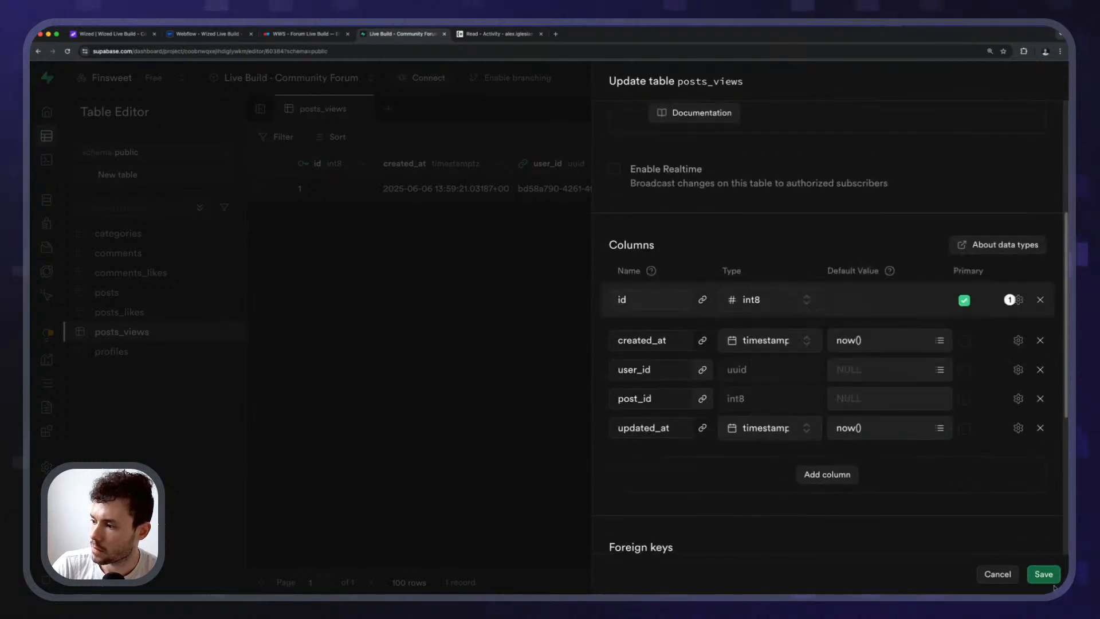
pyautogui.click(1047, 578)
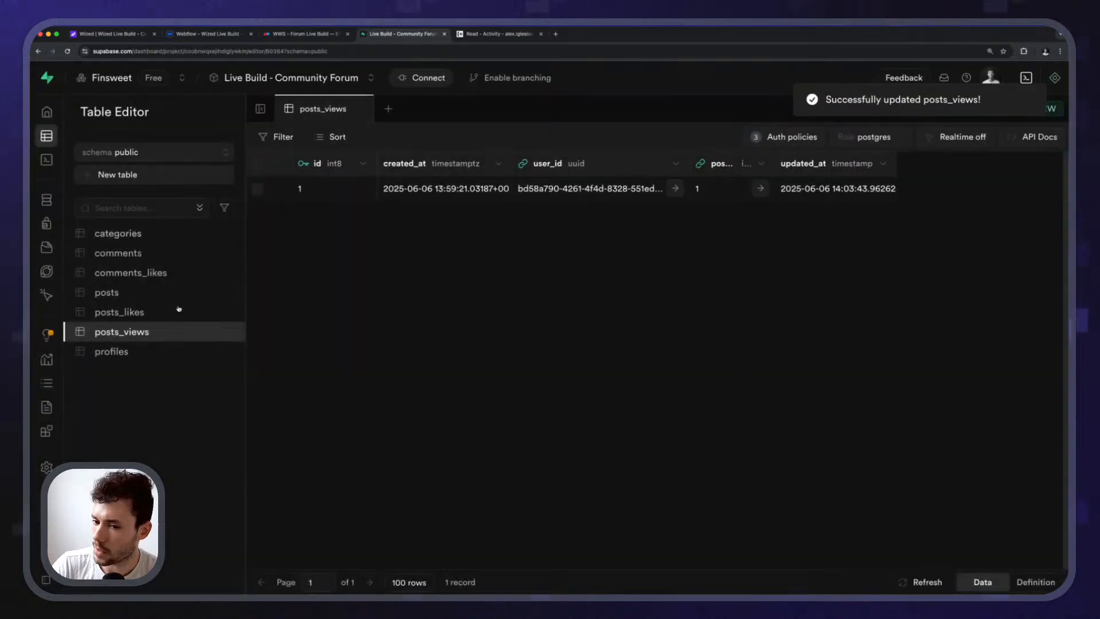
pyautogui.click(229, 332)
pyautogui.click(269, 397)
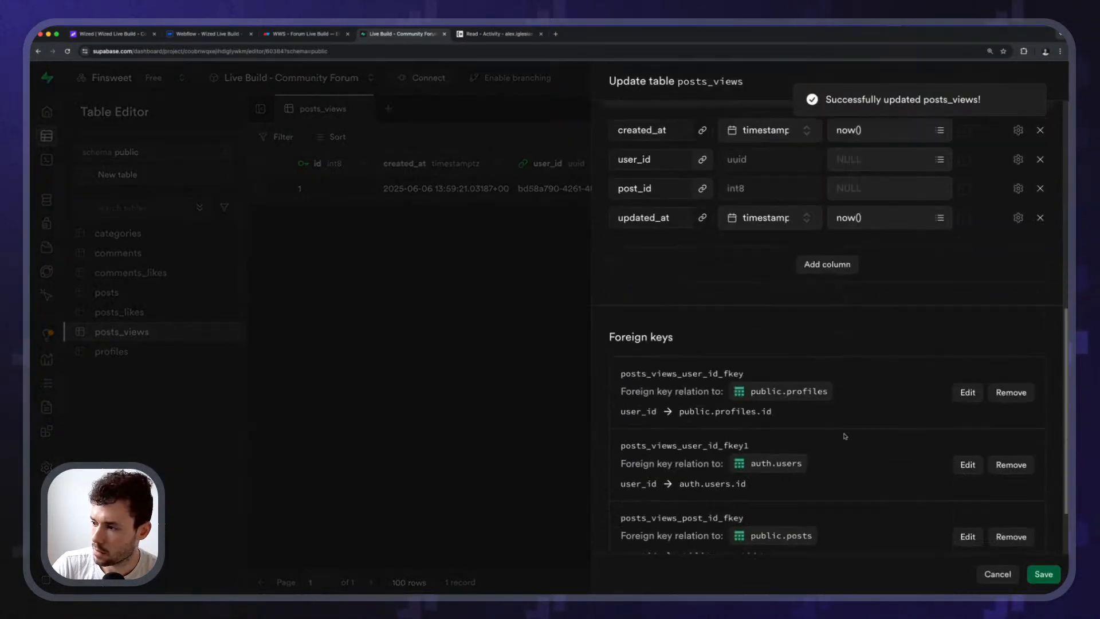
pyautogui.scroll(1, 845, 437)
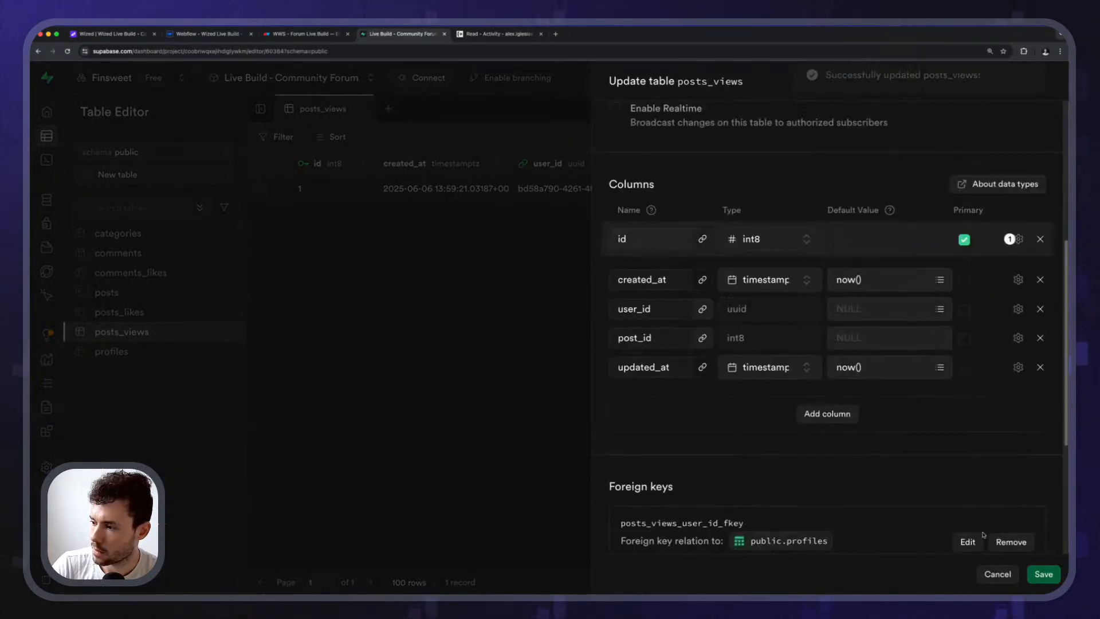
pyautogui.click(990, 570)
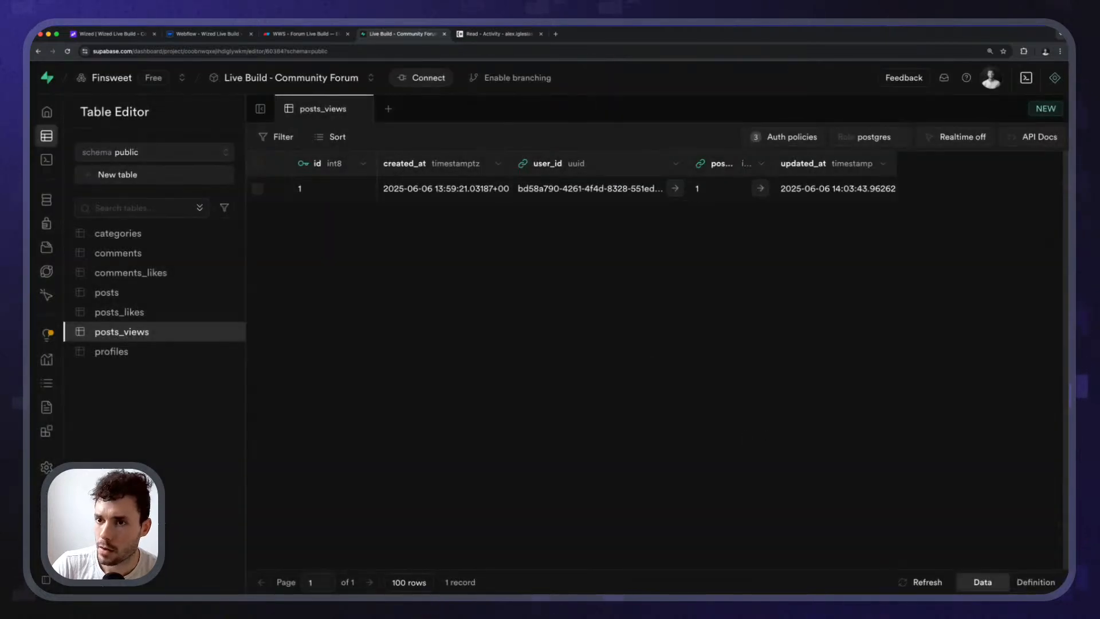
# Re-run track_post_view in Wized and inspect the returned created_at and updated_at timestamps.
pyautogui.click(111, 33)
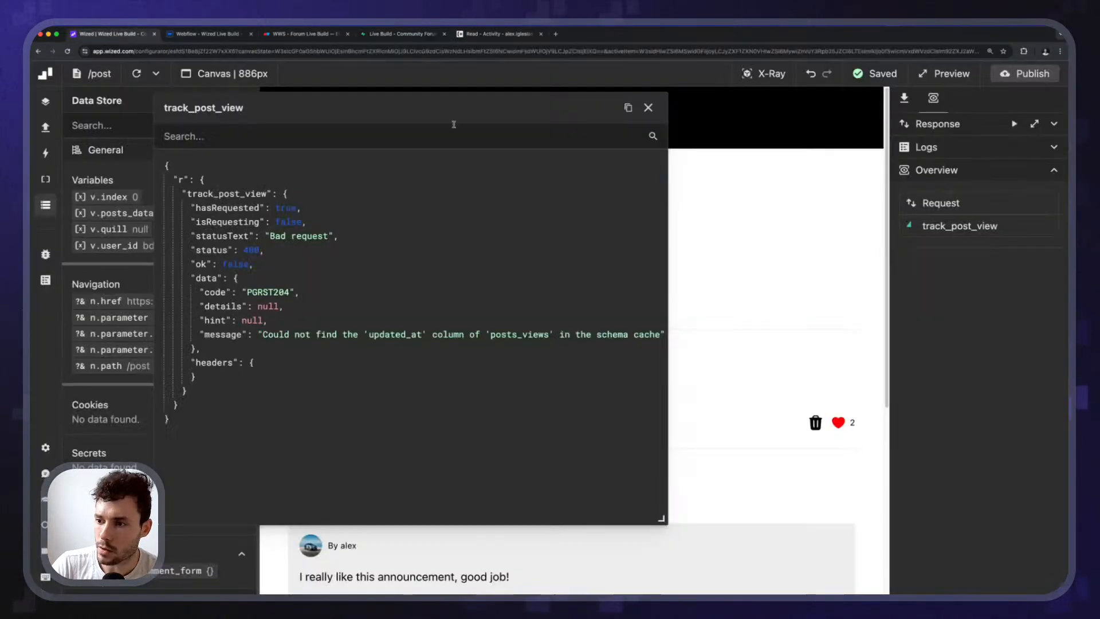
pyautogui.click(1013, 125)
pyautogui.click(1013, 125)
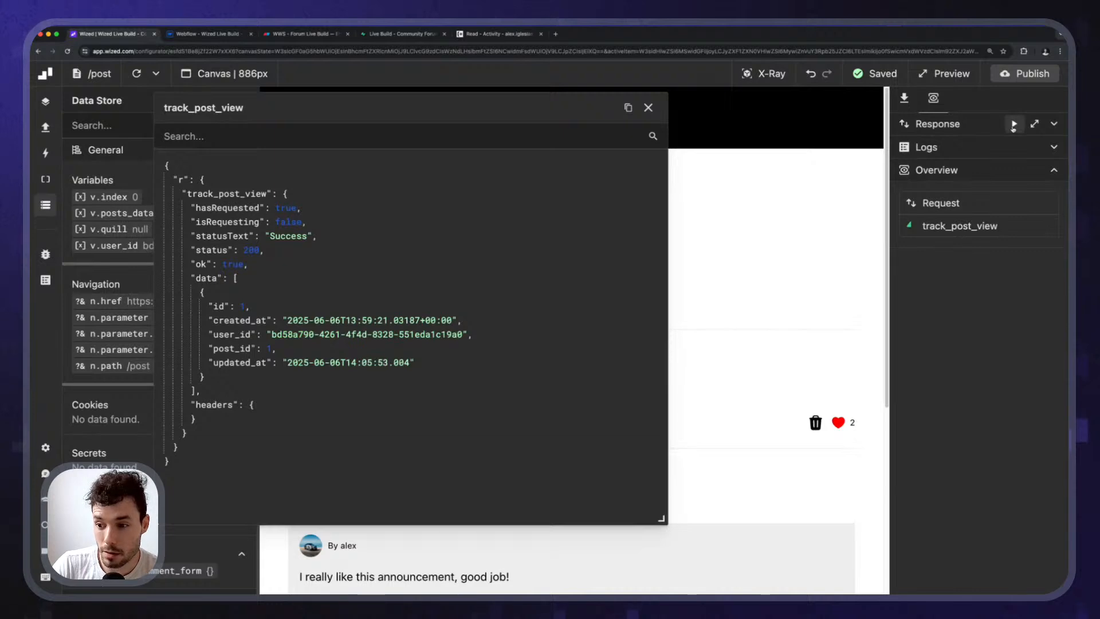
pyautogui.click(1014, 125)
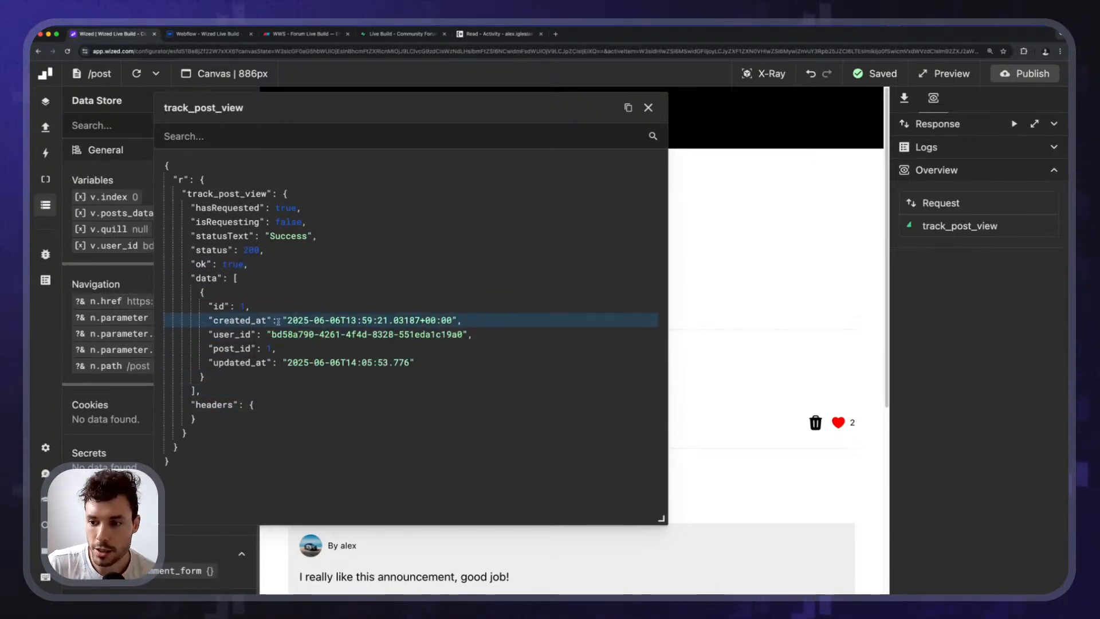
pyautogui.moveTo(280, 320); pyautogui.dragTo(456, 321)
pyautogui.click(449, 321)
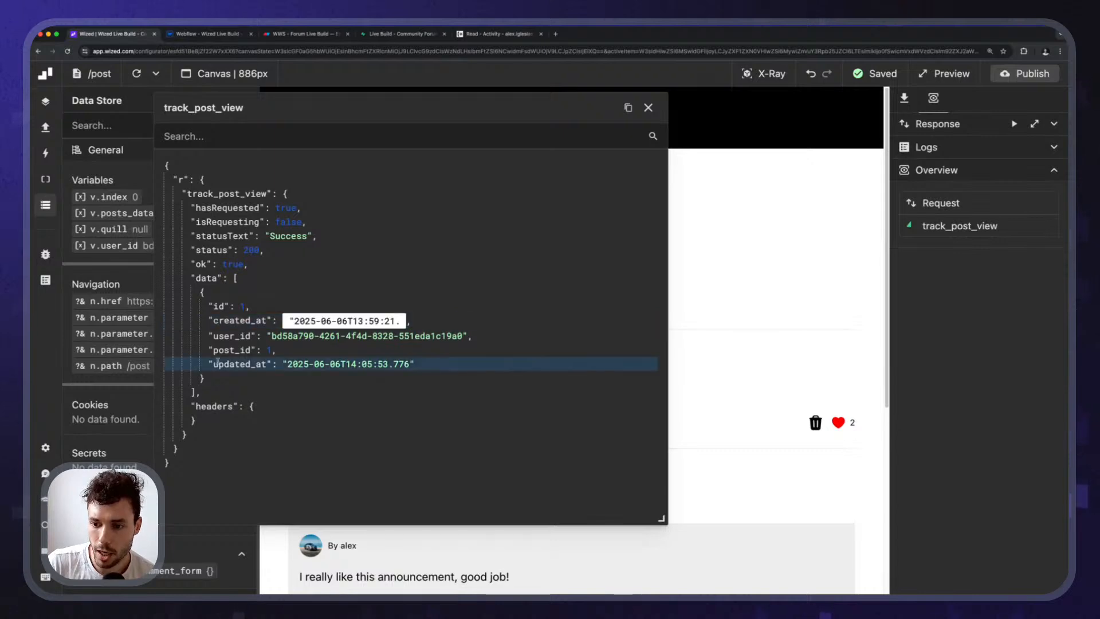
pyautogui.click(324, 400)
pyautogui.moveTo(319, 363); pyautogui.dragTo(416, 363)
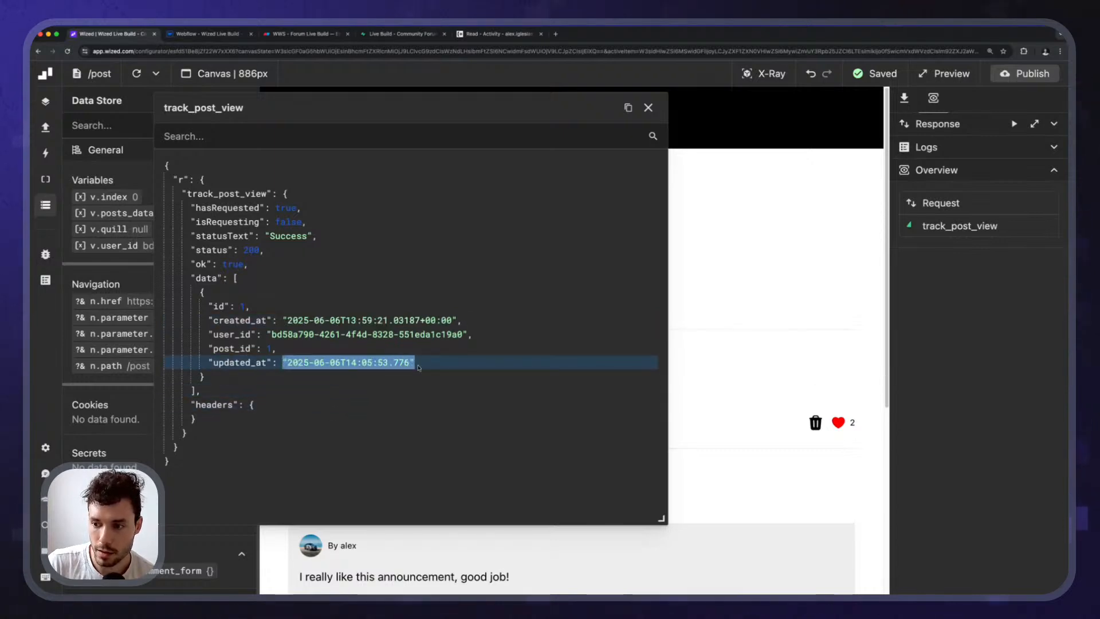
pyautogui.click(452, 477)
# Re-run track_post_view repeatedly, confirming status 200 and a fresh updated_at on the same posts_views row.
pyautogui.click(1014, 124)
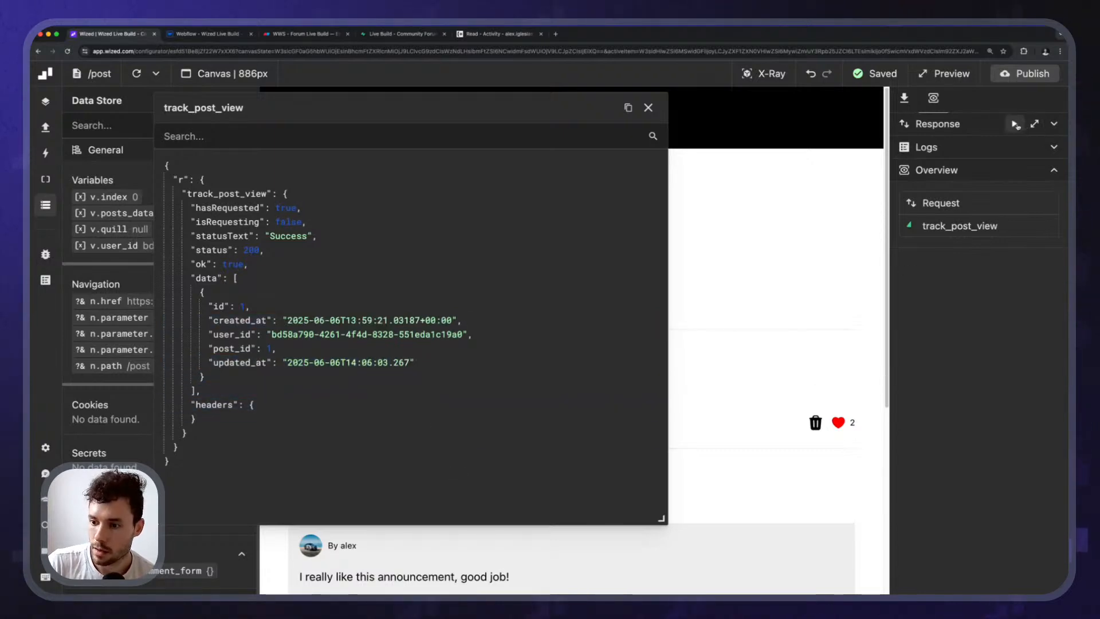
pyautogui.click(1015, 125)
pyautogui.click(1015, 124)
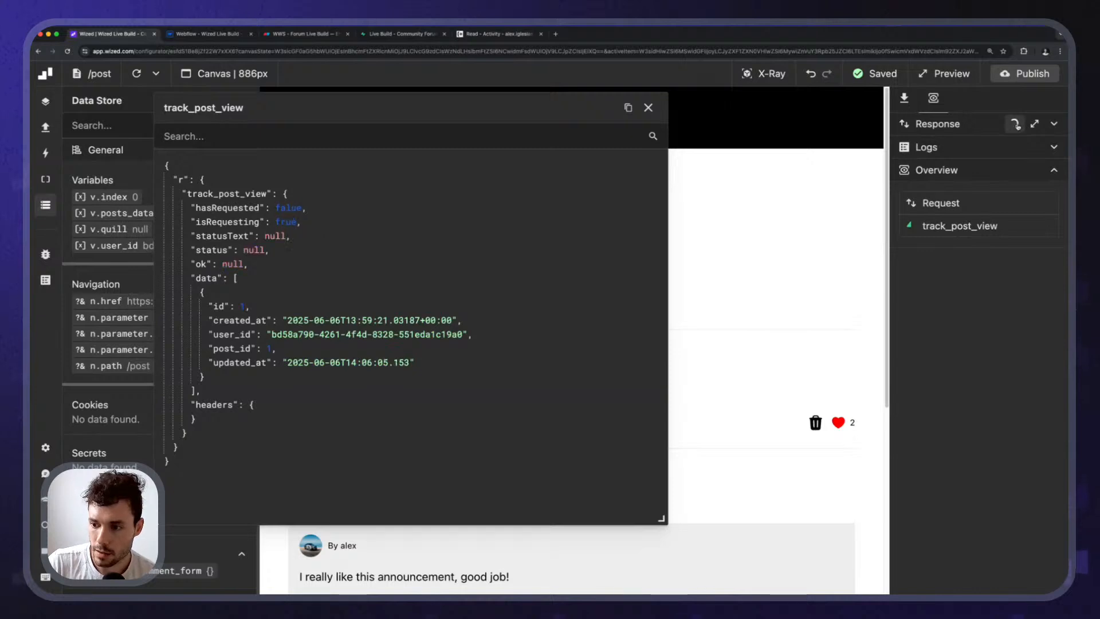
pyautogui.click(1015, 124)
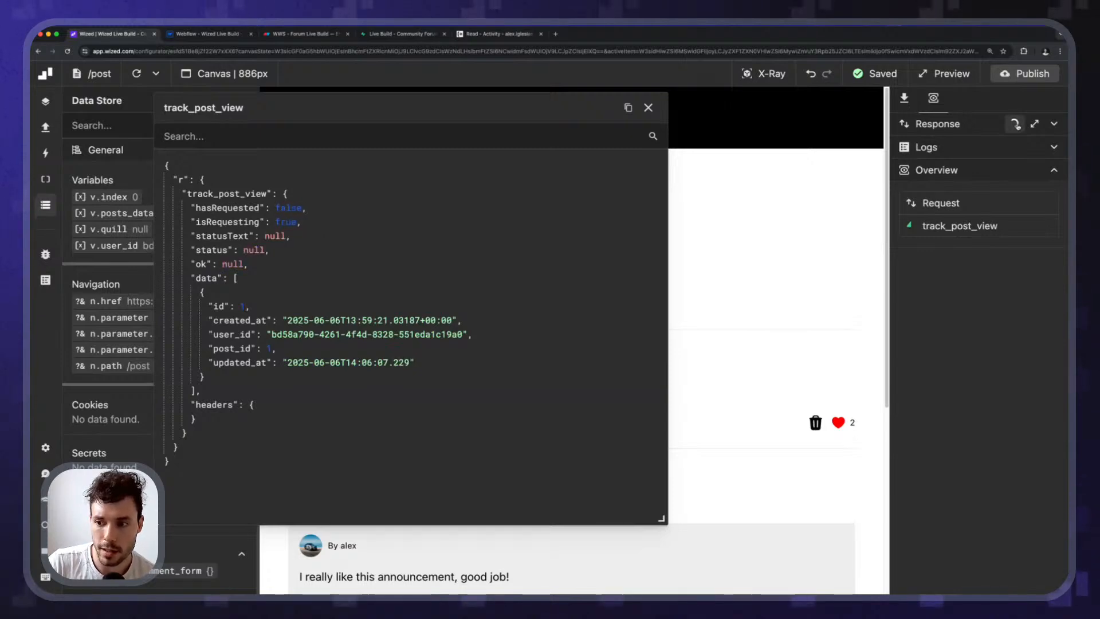
pyautogui.click(1015, 124)
pyautogui.click(1015, 124)
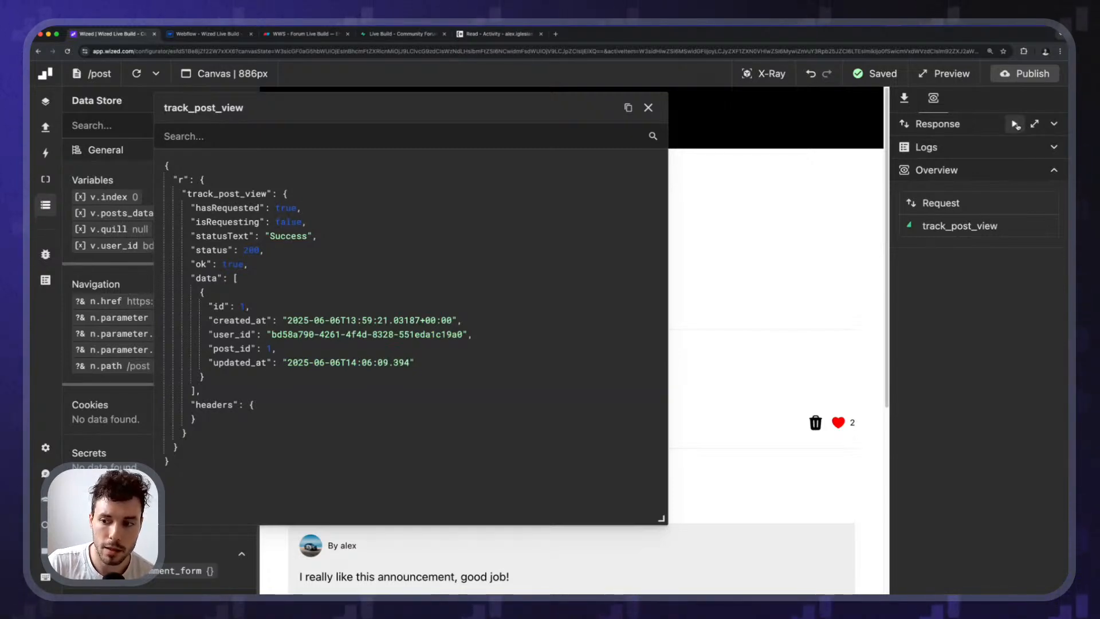
pyautogui.click(1015, 124)
pyautogui.click(1014, 125)
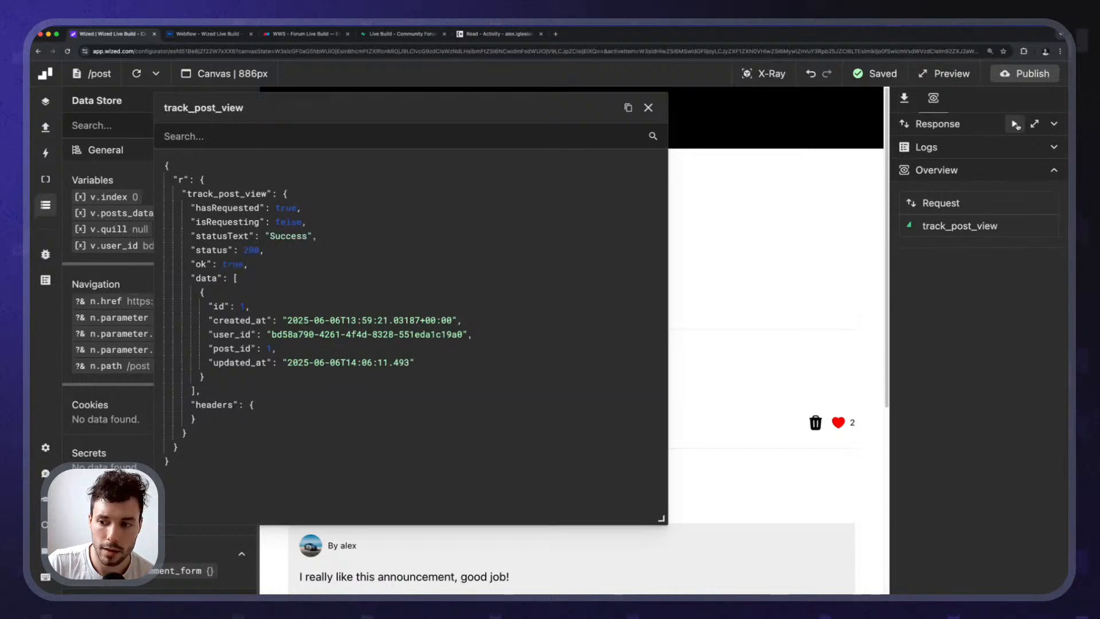
pyautogui.click(1015, 124)
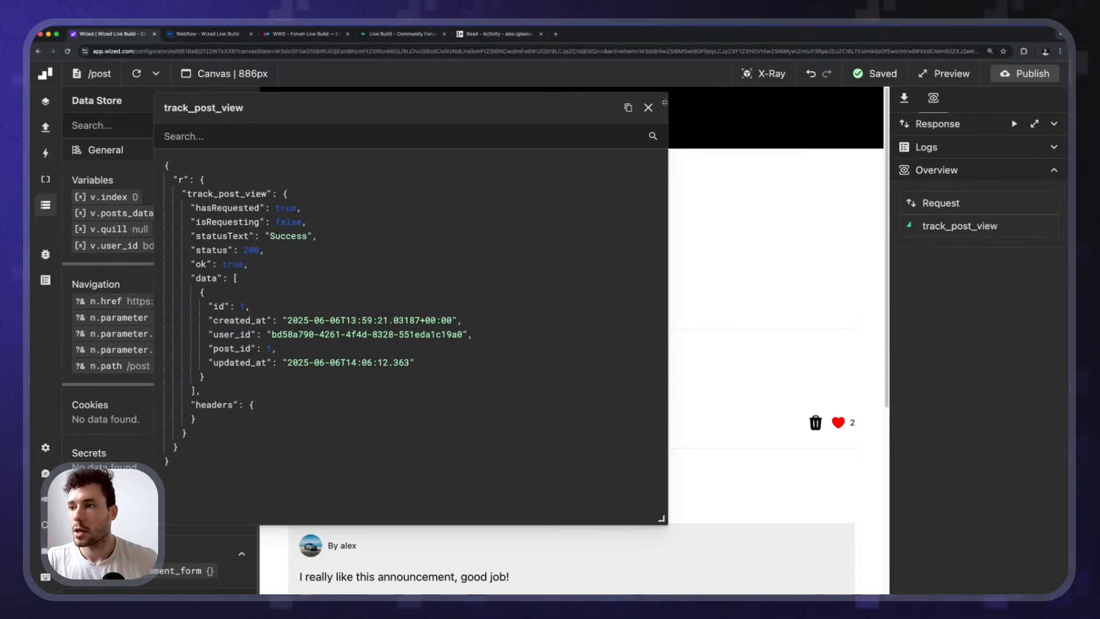
pyautogui.click(648, 108)
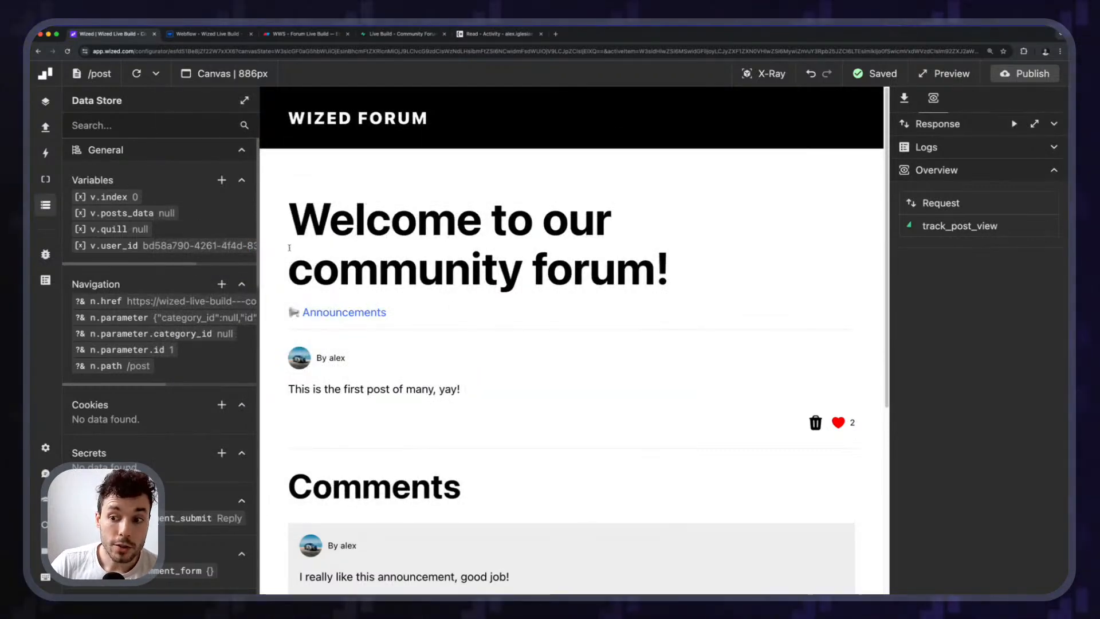
# Rename the Post Page Loading event to 'Load Post'.
pyautogui.click(904, 99)
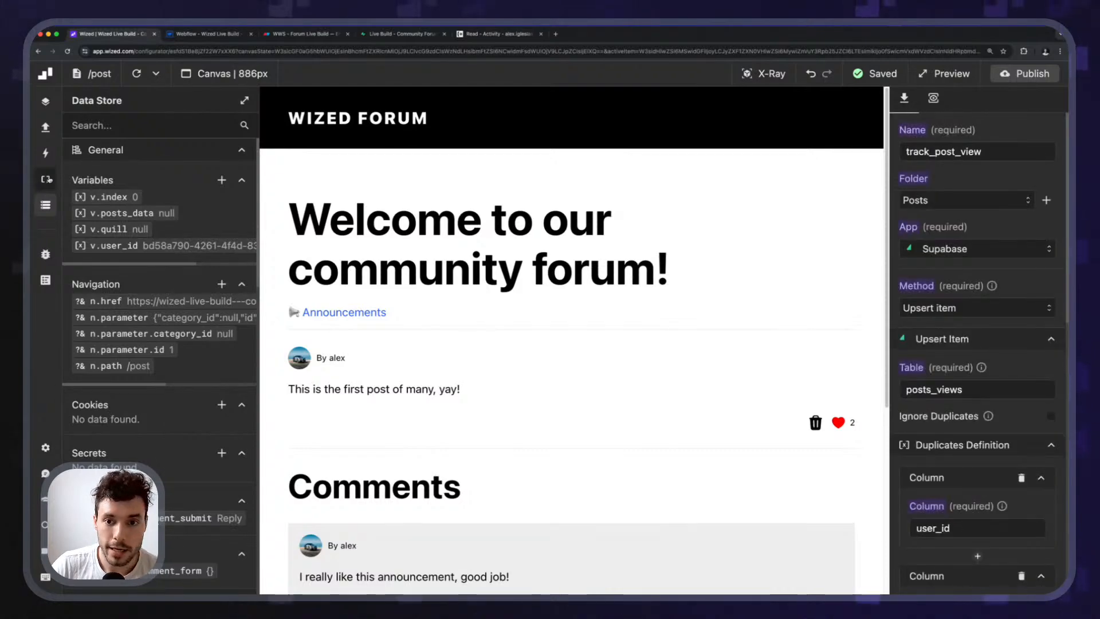
pyautogui.click(48, 179)
pyautogui.click(46, 153)
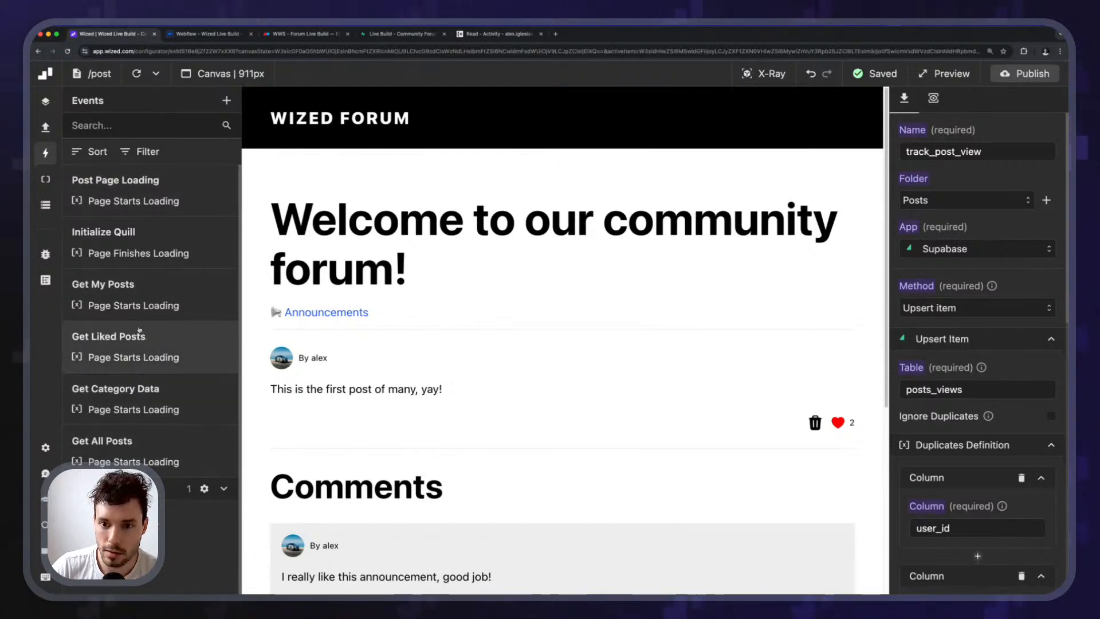
pyautogui.click(110, 176)
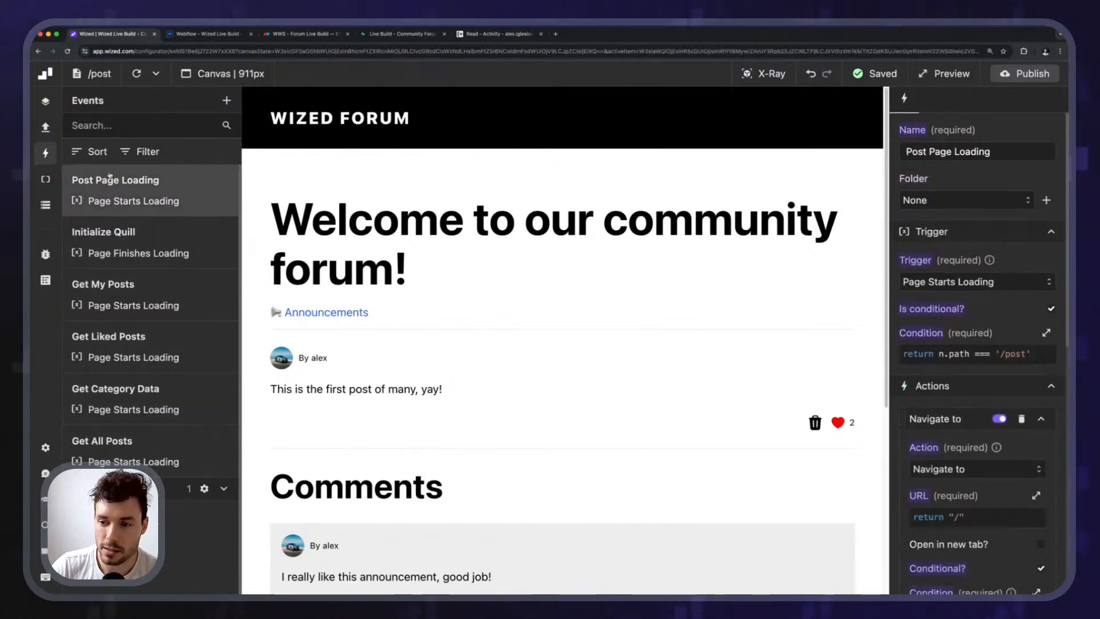
pyautogui.tripleClick(995, 152)
pyautogui.write('Load Post')
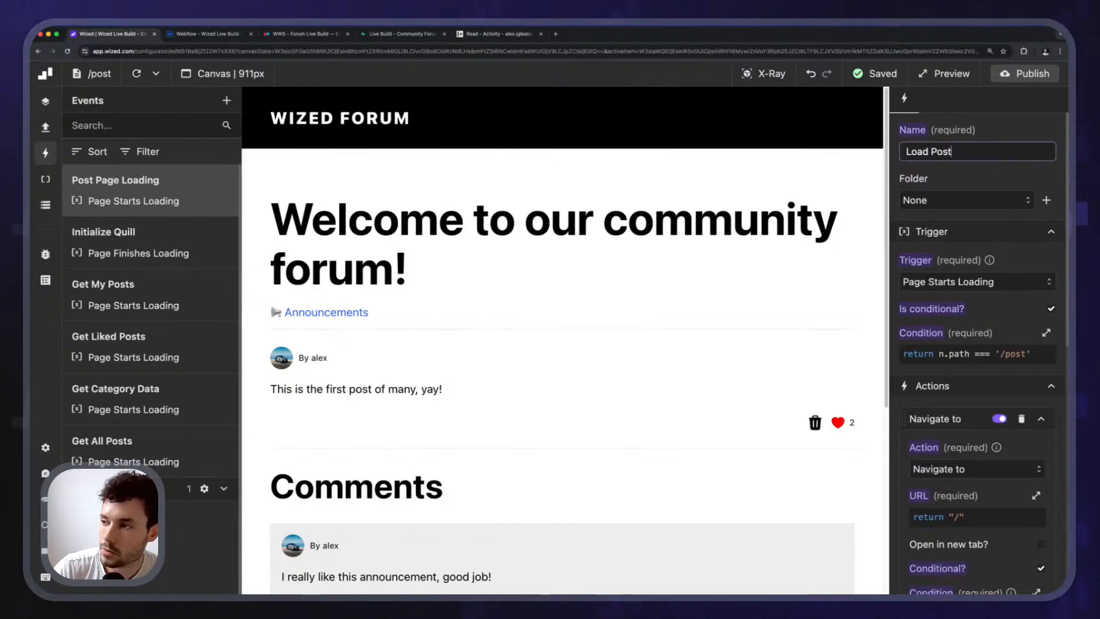
pyautogui.click(1057, 125)
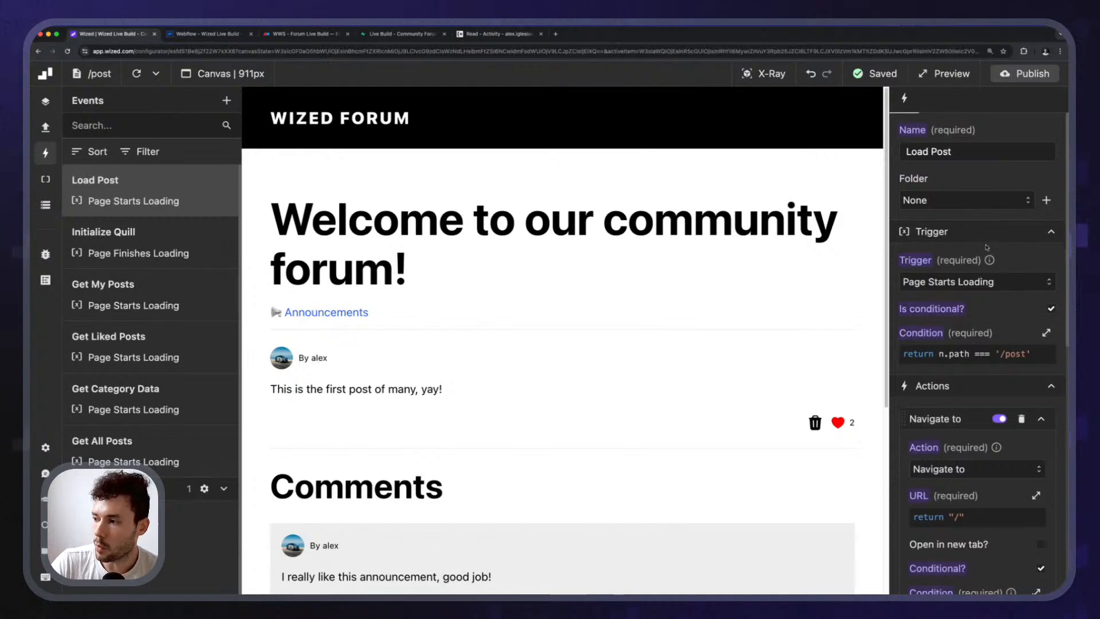
# Add a Perform request action to the Load Post event that runs track_post_view.
pyautogui.scroll(-5, 974, 269)
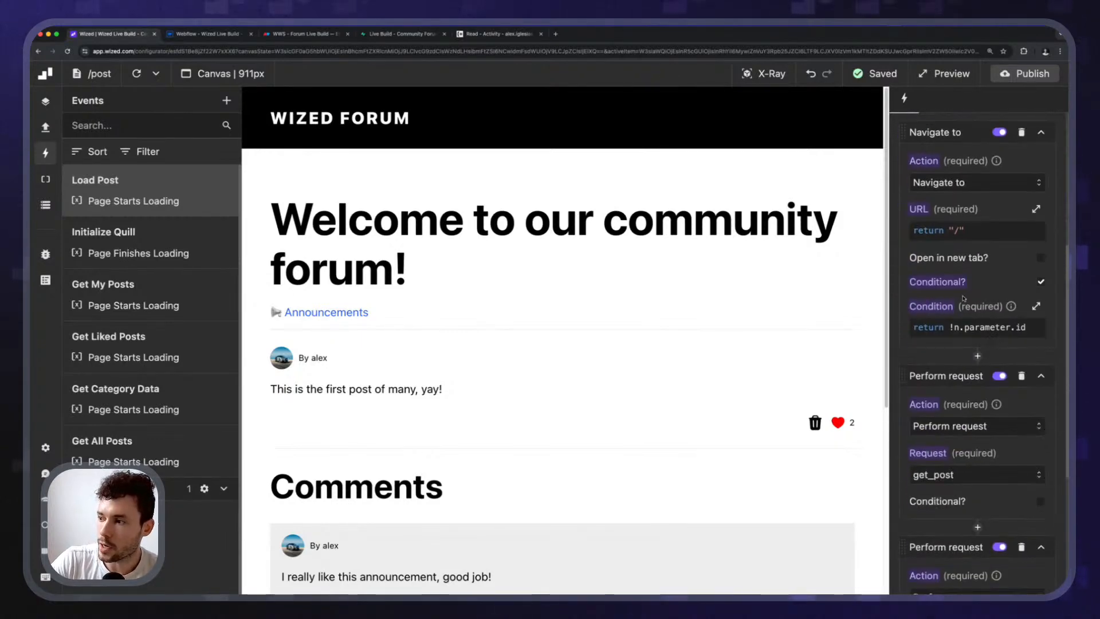
pyautogui.scroll(2, 964, 298)
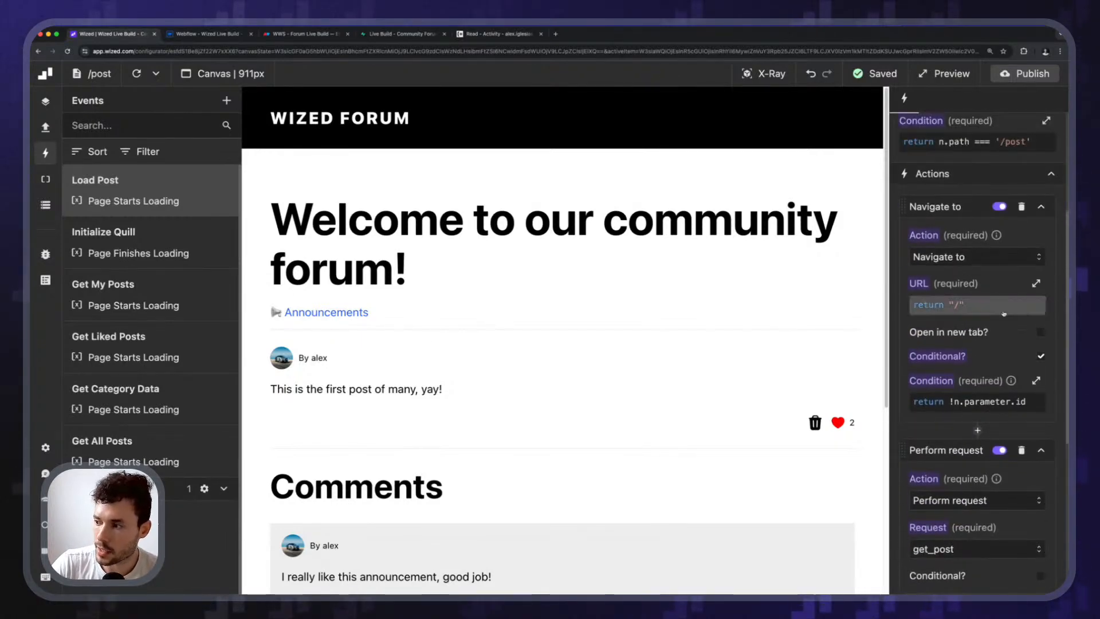
pyautogui.scroll(-3, 953, 334)
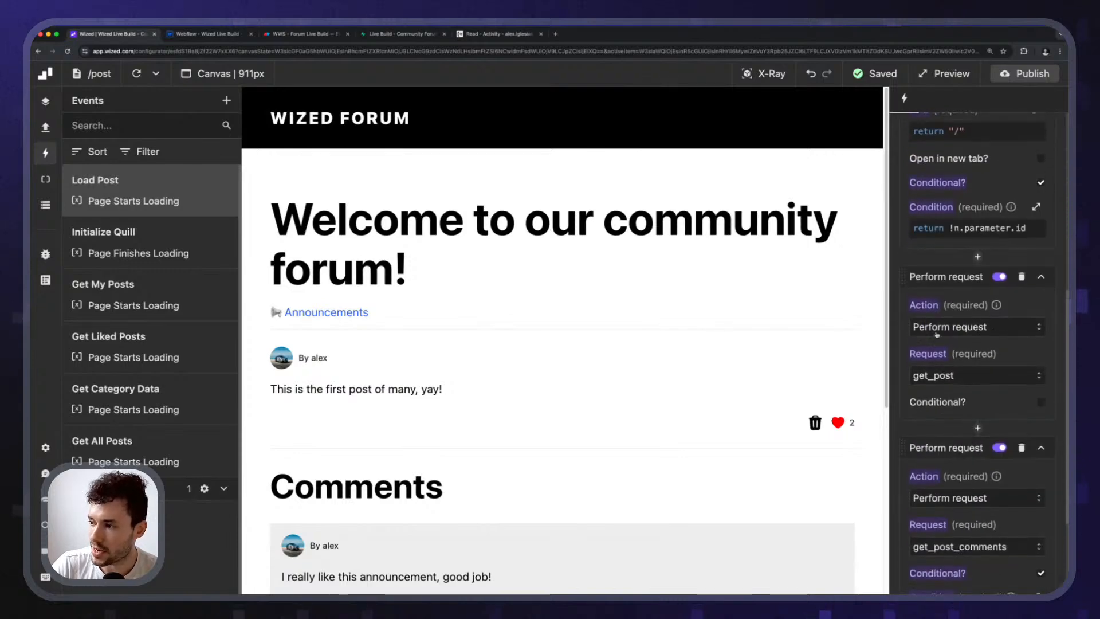
pyautogui.scroll(-2, 1003, 338)
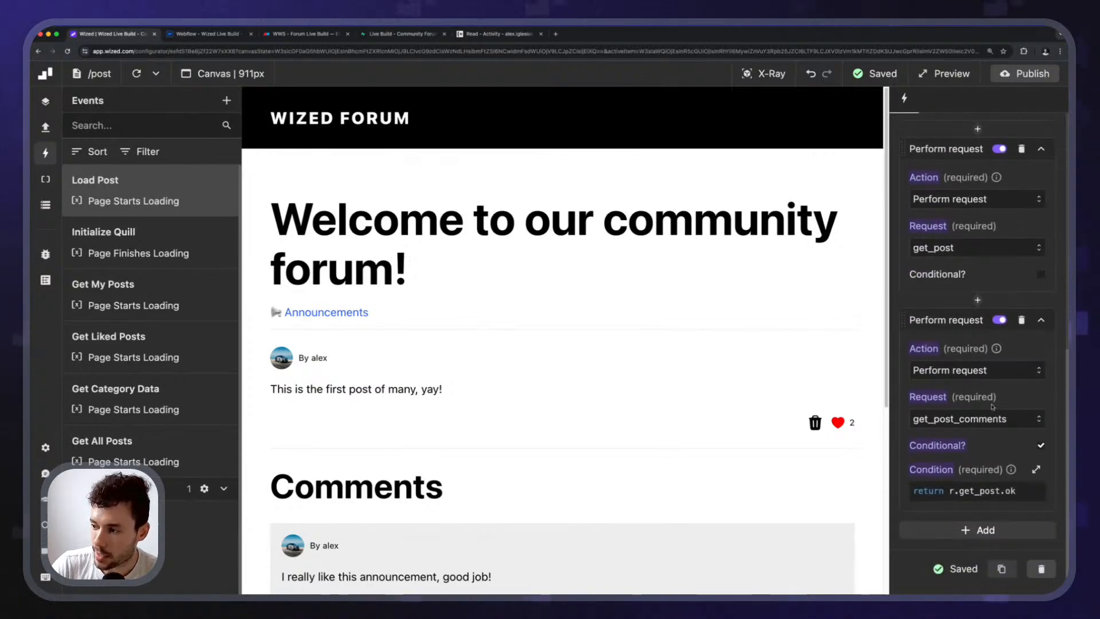
pyautogui.scroll(-1, 992, 407)
pyautogui.click(980, 449)
pyautogui.scroll(-1, 946, 438)
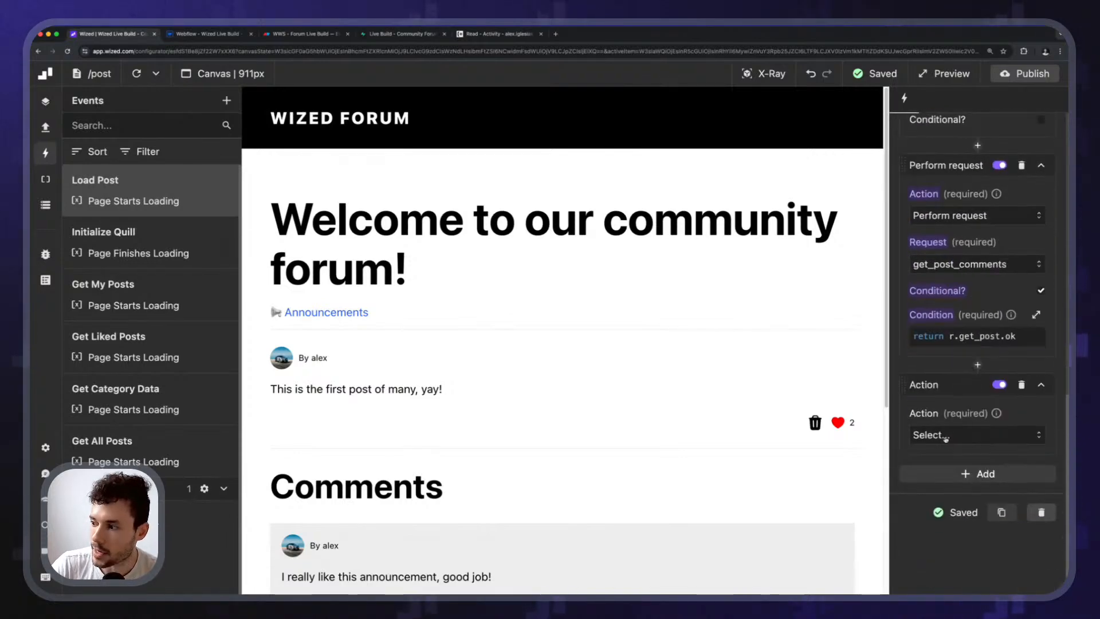
pyautogui.click(946, 437)
pyautogui.click(945, 485)
pyautogui.click(954, 482)
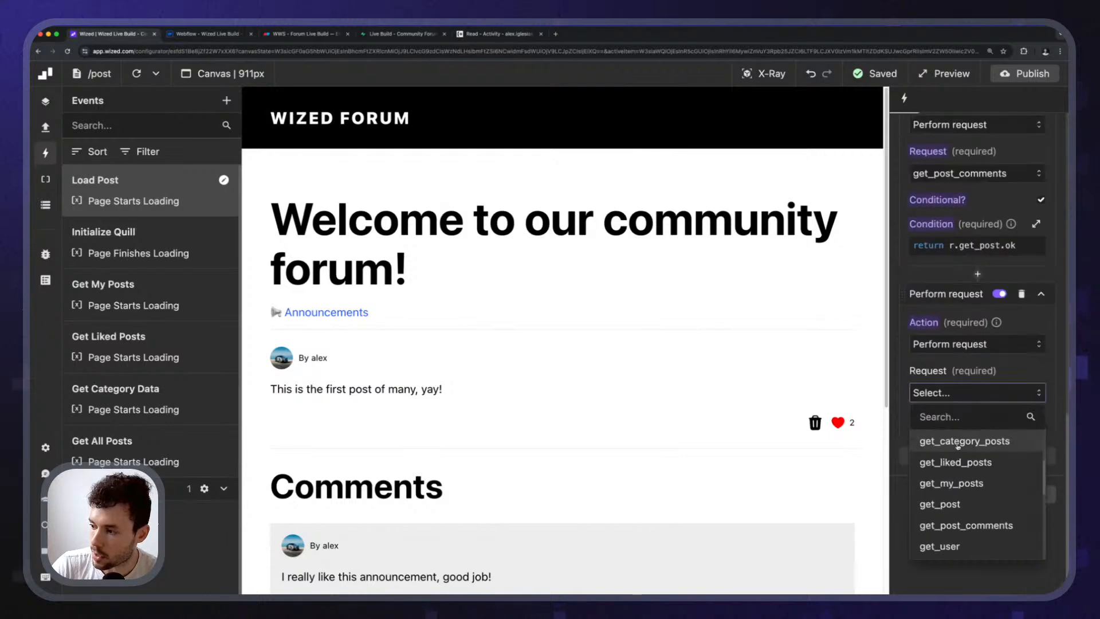
pyautogui.scroll(1, 958, 446)
pyautogui.scroll(-4, 974, 481)
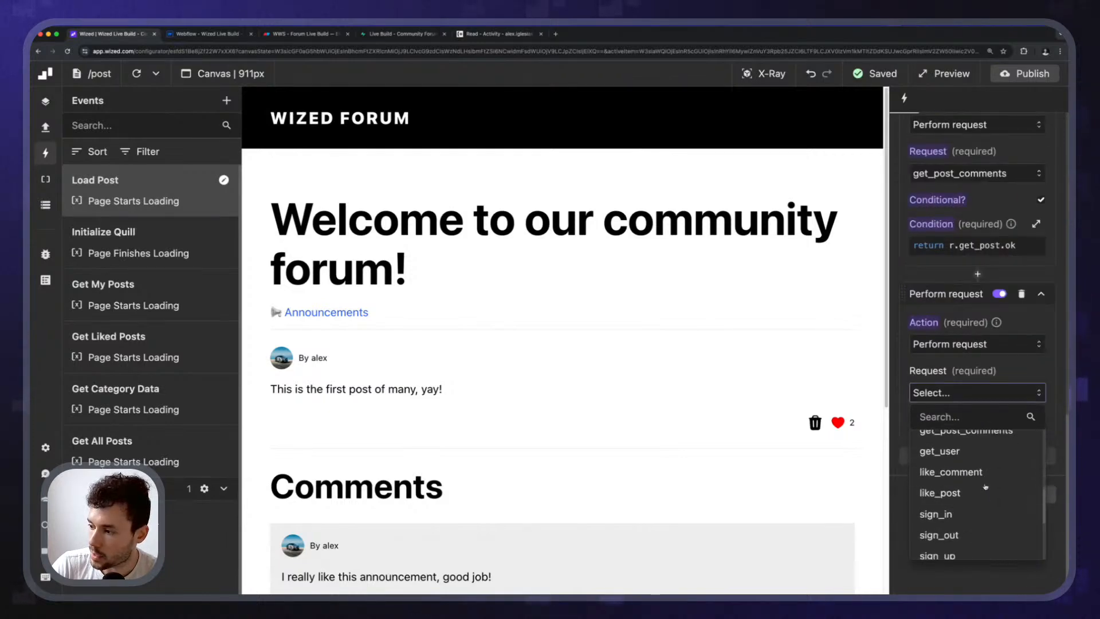
pyautogui.scroll(-3, 985, 486)
pyautogui.click(948, 442)
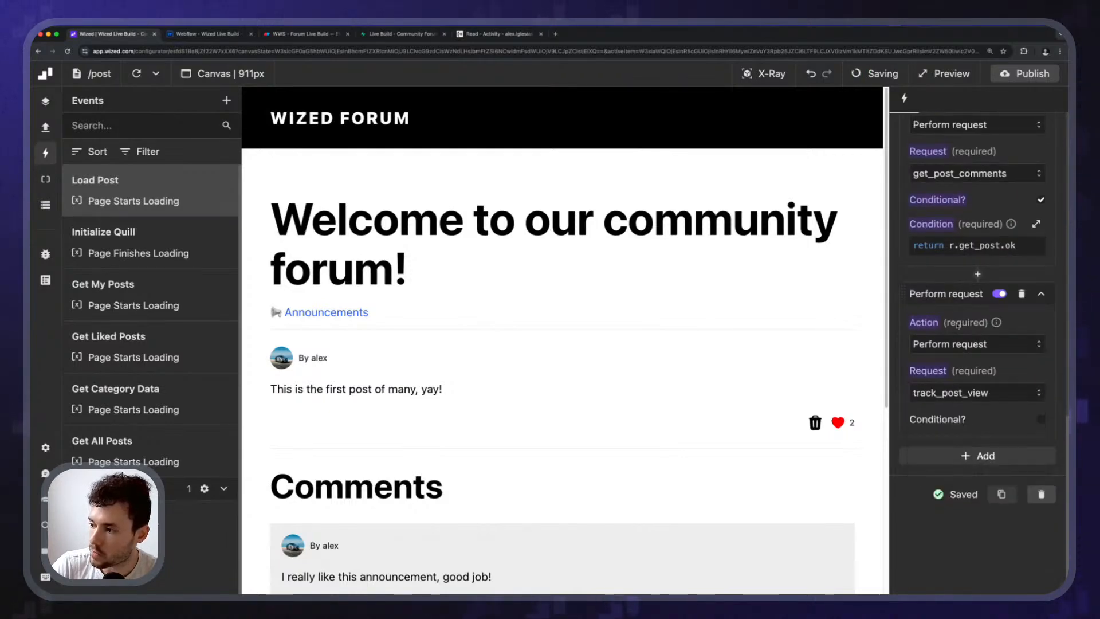
pyautogui.scroll(-1, 958, 325)
# Make the track_post_view action conditional on 'return r.get_post.ok'.
pyautogui.click(1040, 410)
pyautogui.click(962, 455)
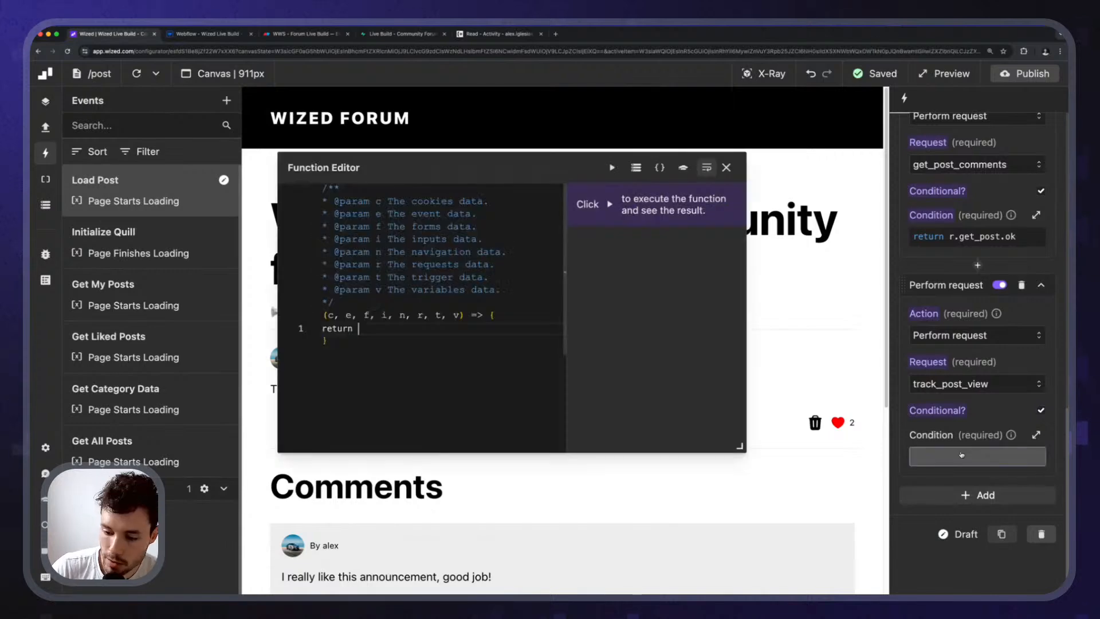
pyautogui.write('r.get')
pyautogui.press('Up')
pyautogui.press('Up')
pyautogui.press('Up')
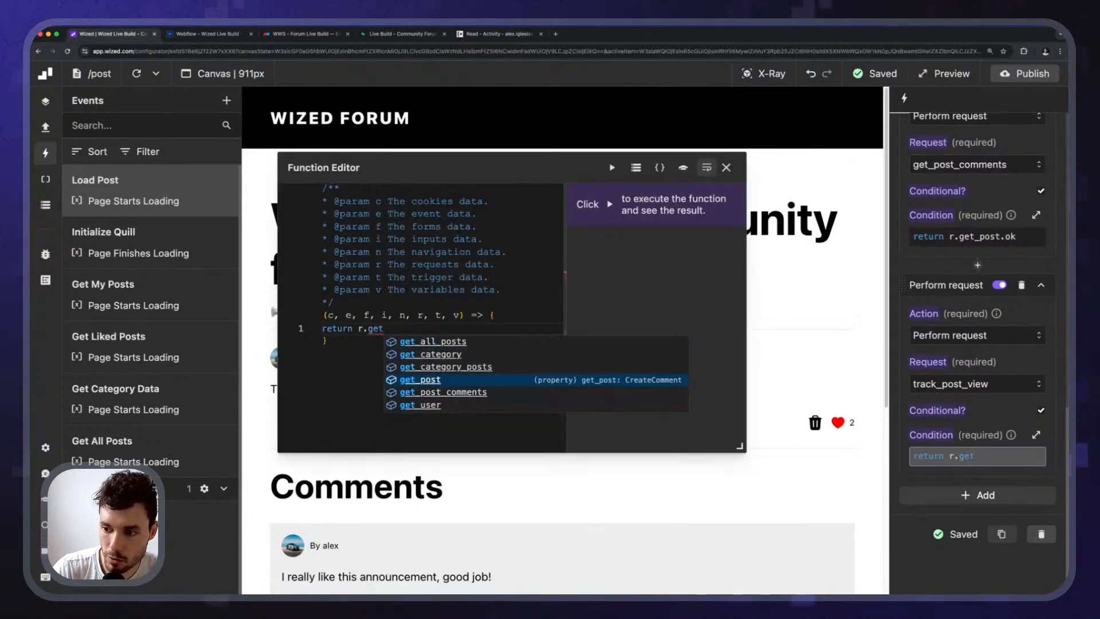
pyautogui.press('Tab')
pyautogui.write('.ok')
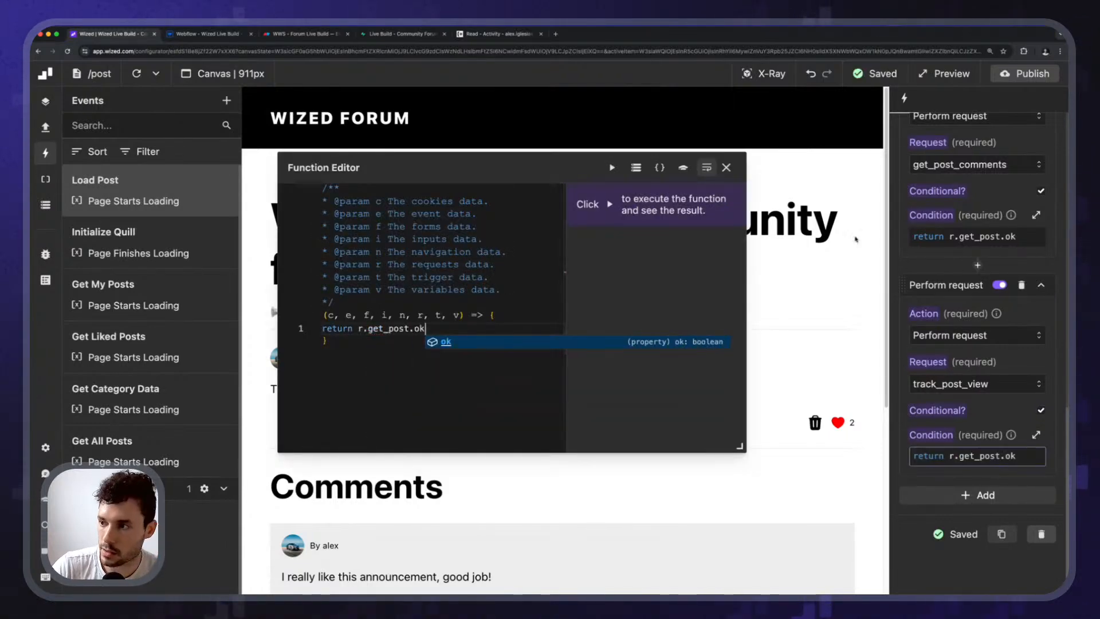
pyautogui.click(728, 168)
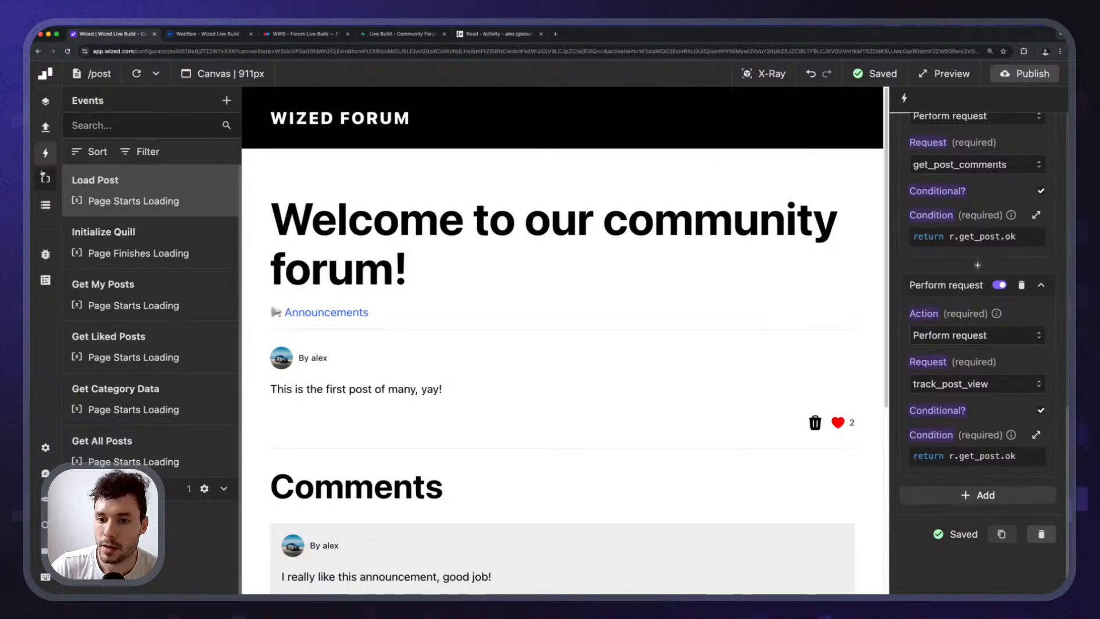
# In the Data Store, collapse get_my_posts and get_liked_posts and expand the track_post_view results.
pyautogui.click(45, 205)
pyautogui.scroll(-15, 186, 184)
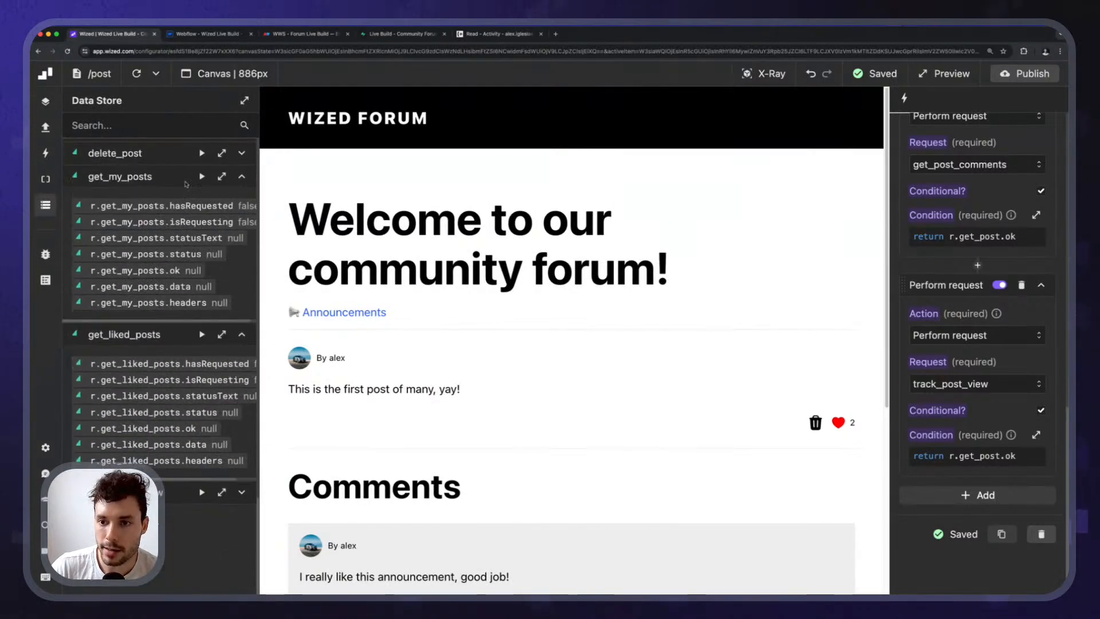
pyautogui.click(242, 176)
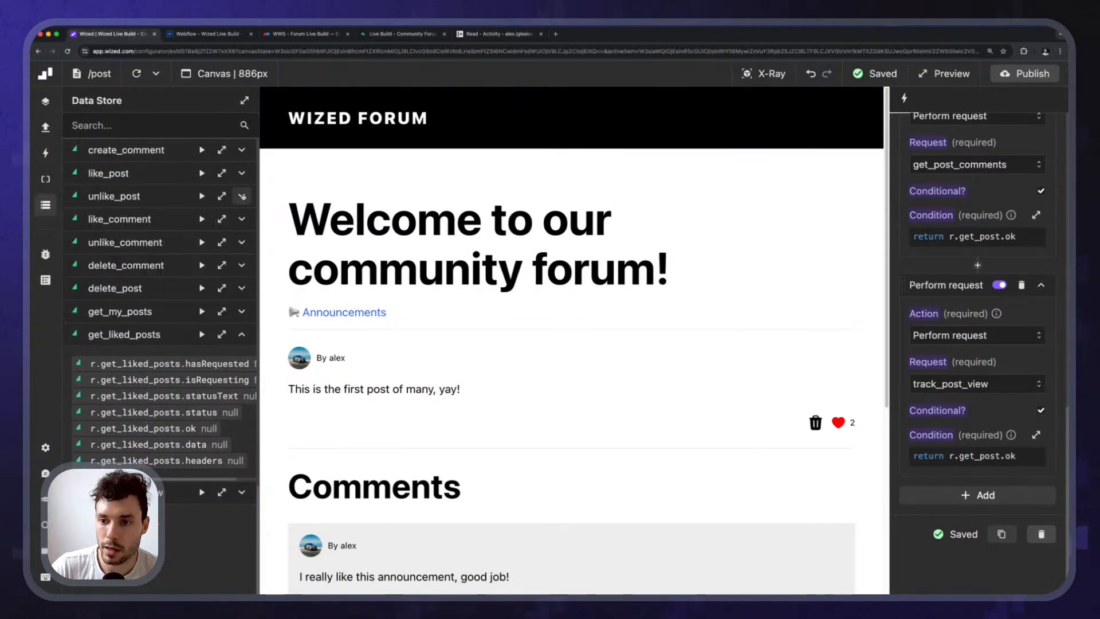
pyautogui.click(242, 334)
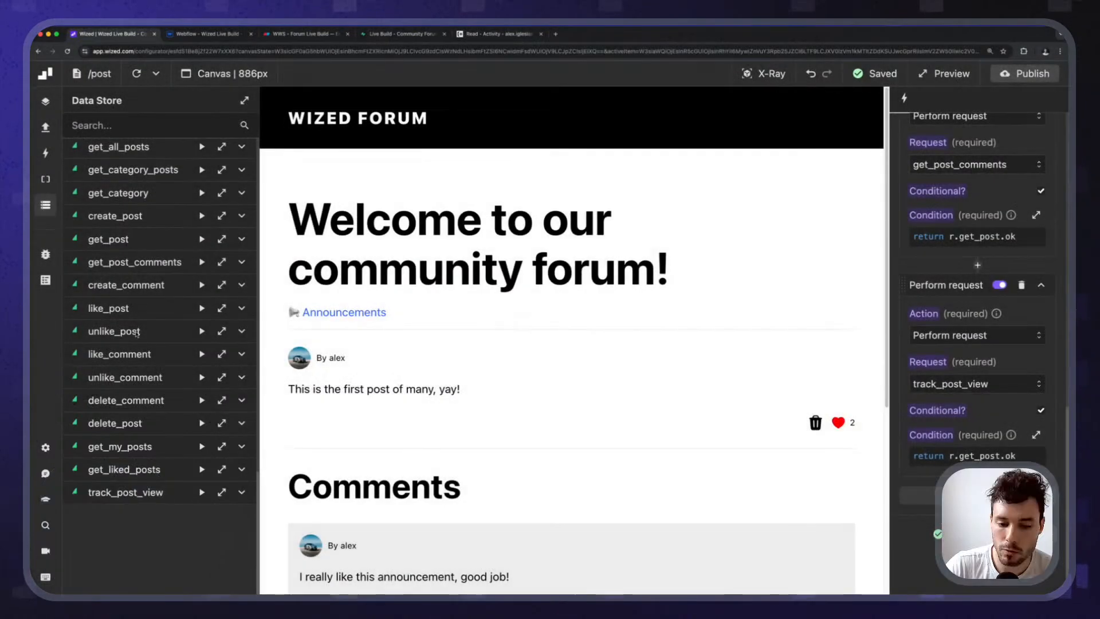
pyautogui.click(242, 492)
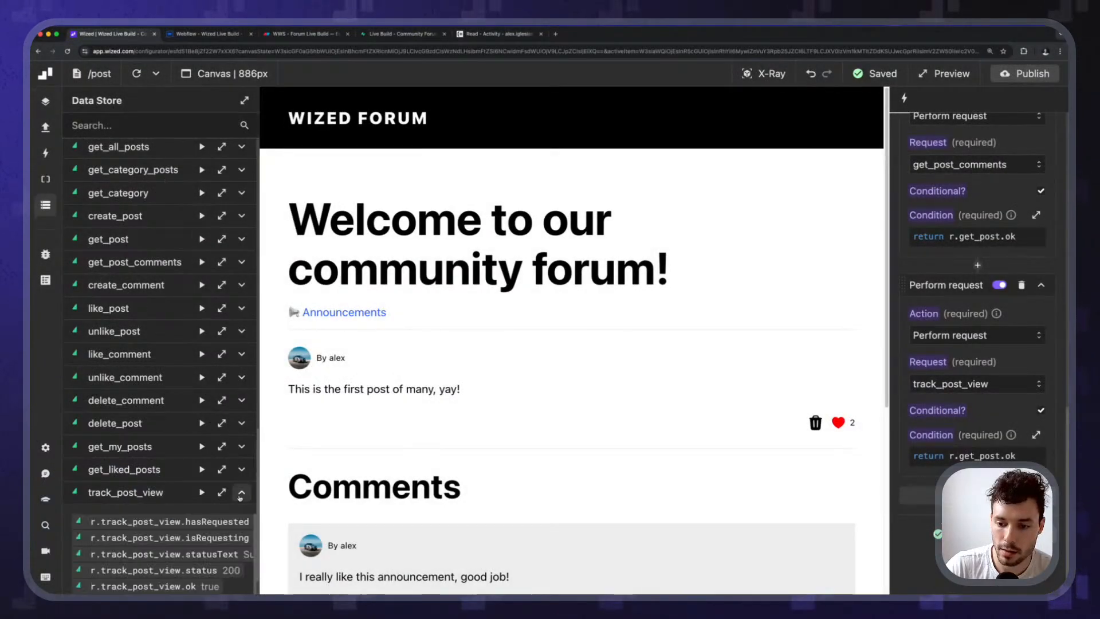
pyautogui.scroll(-4, 163, 344)
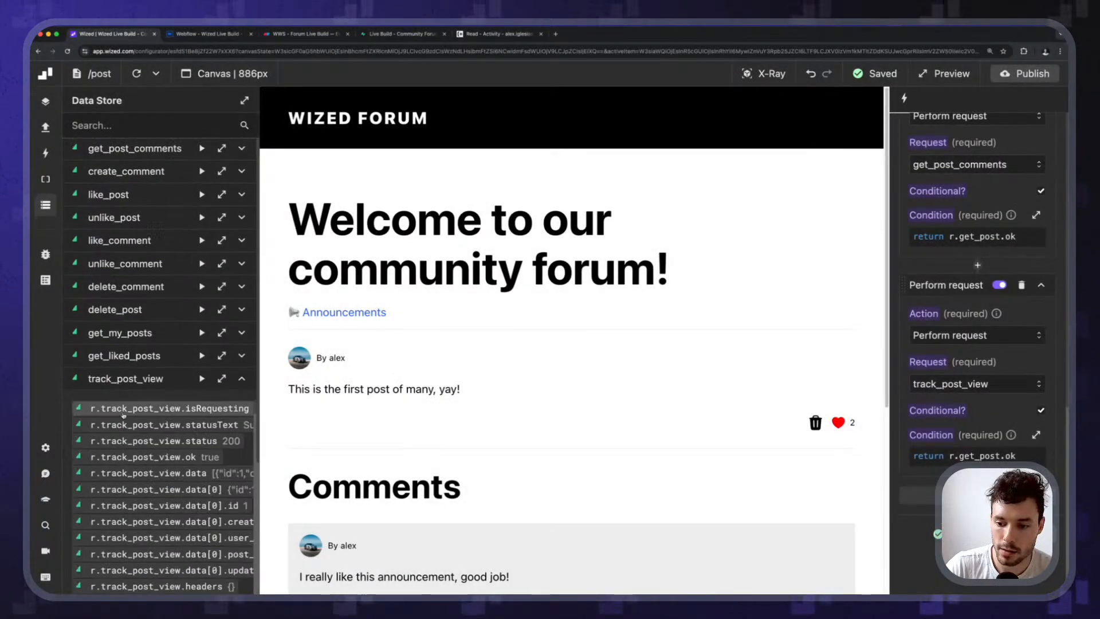
# Reload the post page four times to rerun the Load Post event.
pyautogui.click(129, 76)
pyautogui.click(130, 76)
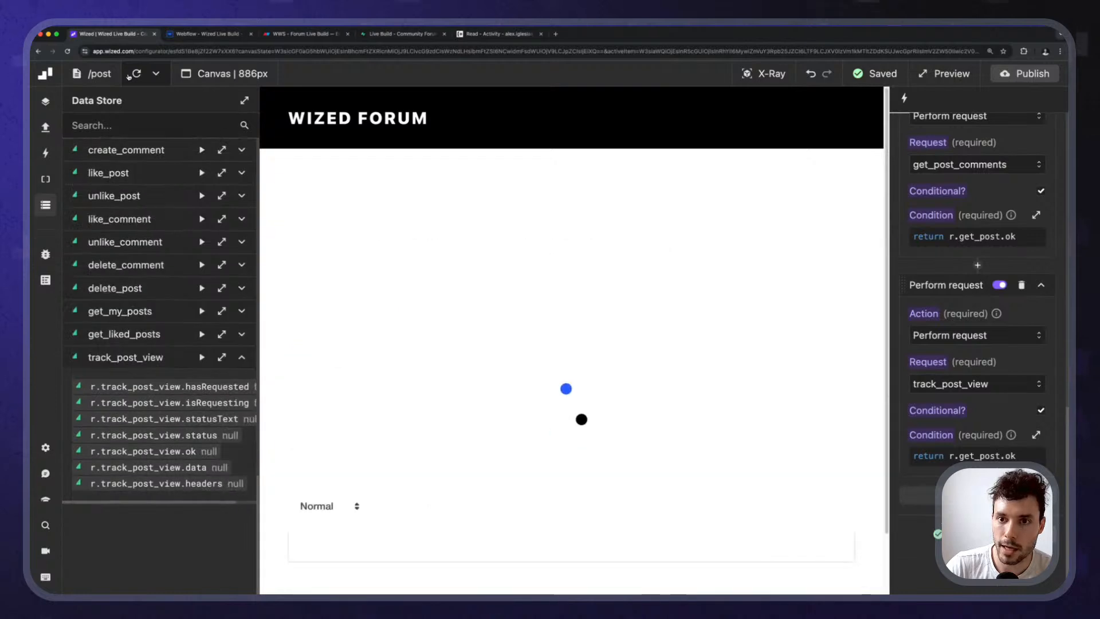
pyautogui.click(129, 76)
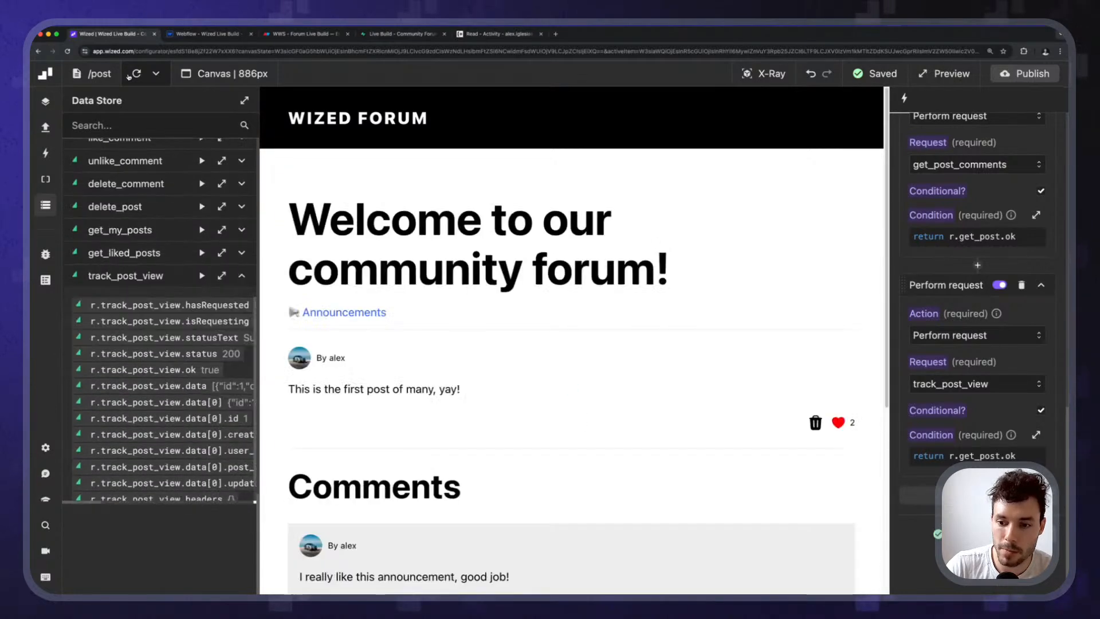
pyautogui.click(129, 75)
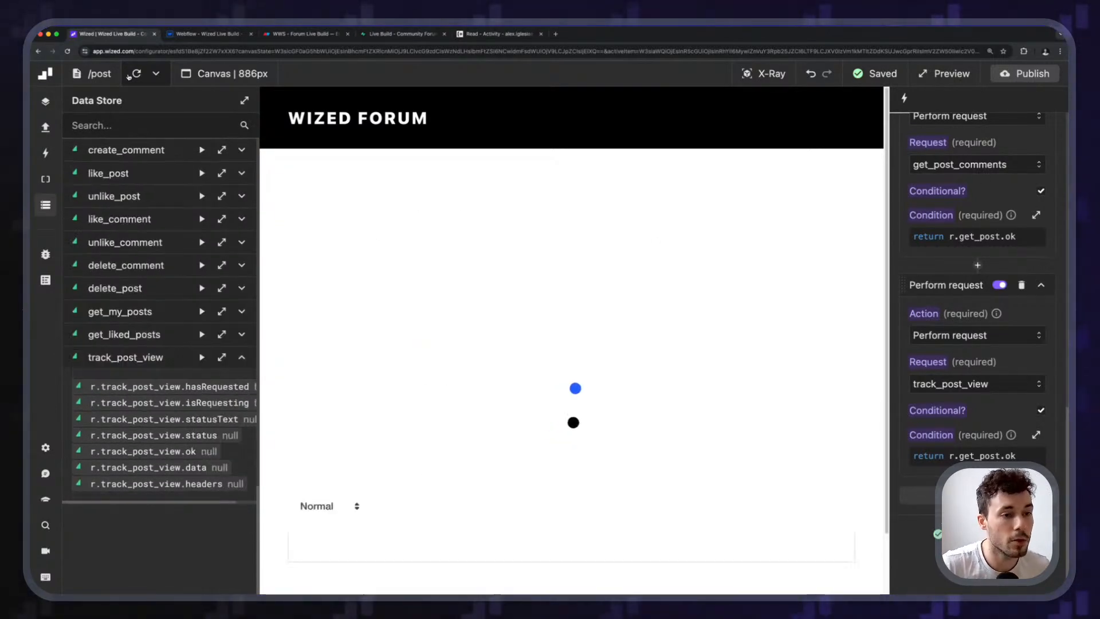
# Open the 'Attributes V2 is launching!' post, then check the three recorded views in Supabase's posts_views table.
pyautogui.click(353, 121)
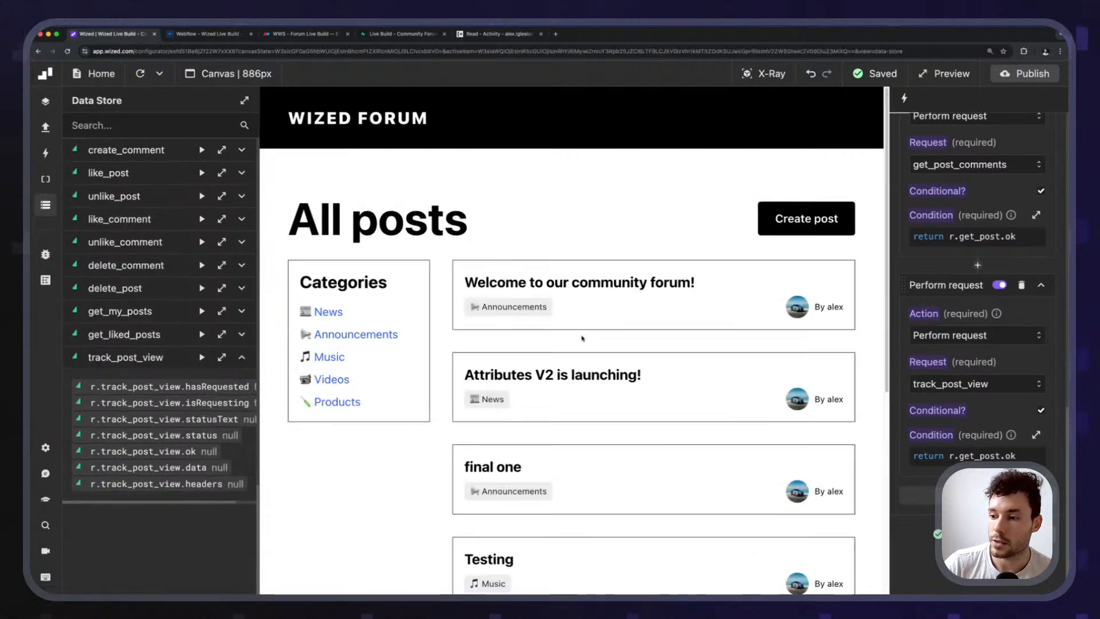
pyautogui.click(578, 361)
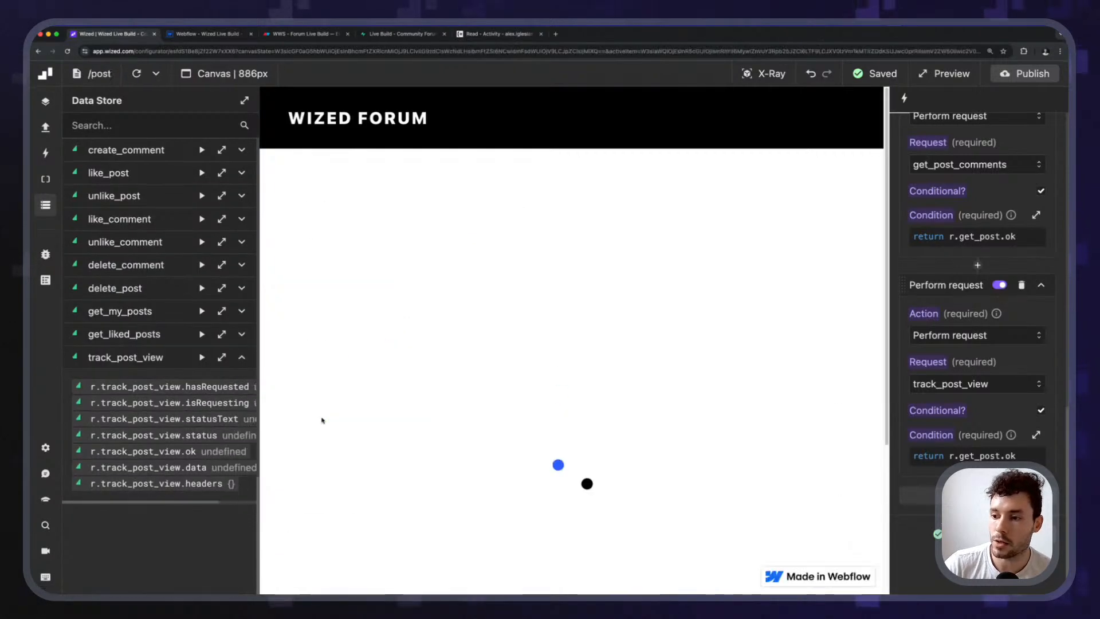
pyautogui.click(339, 123)
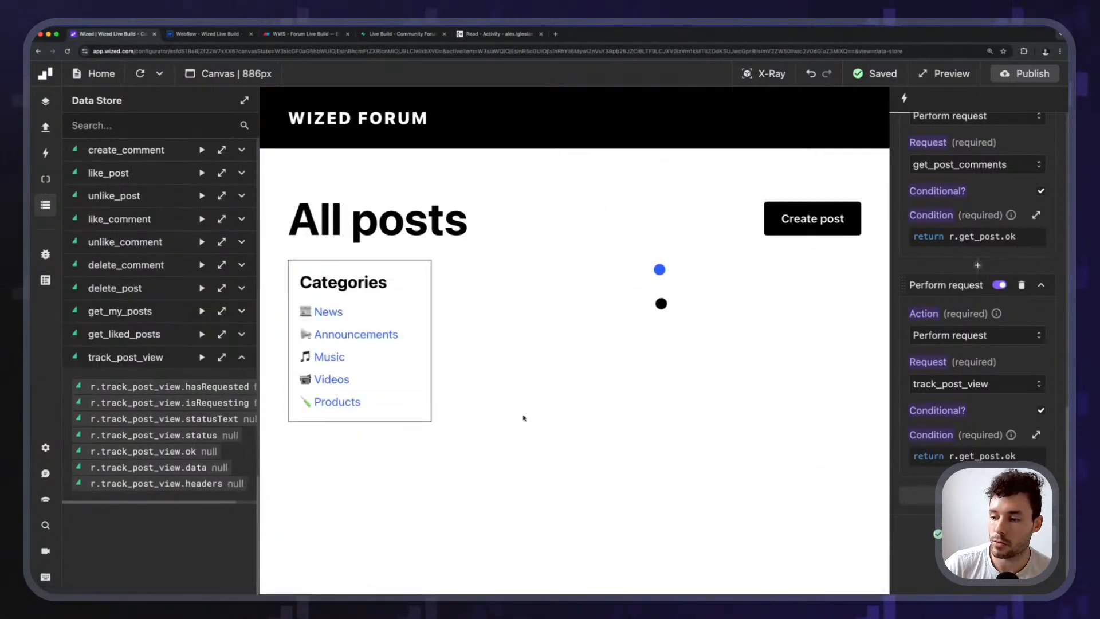
pyautogui.scroll(-5, 523, 430)
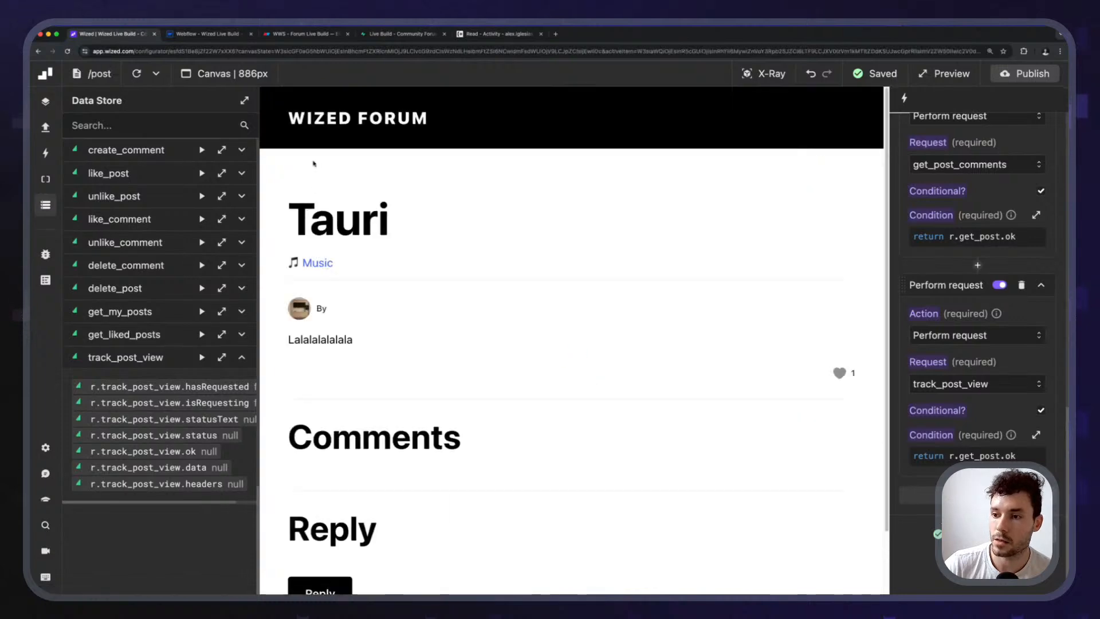
pyautogui.click(361, 36)
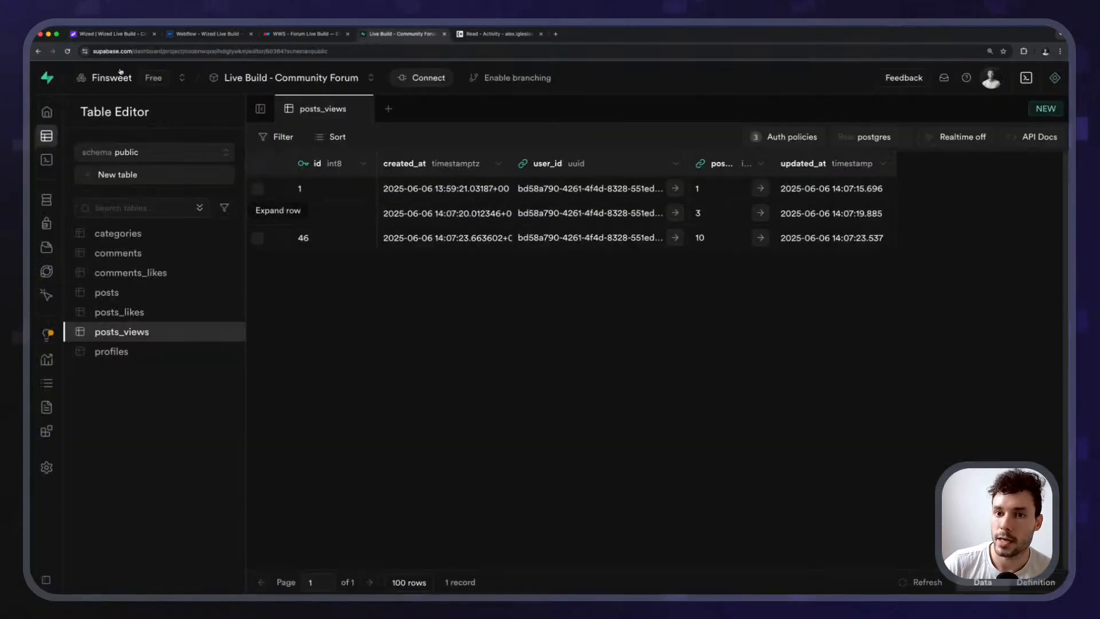
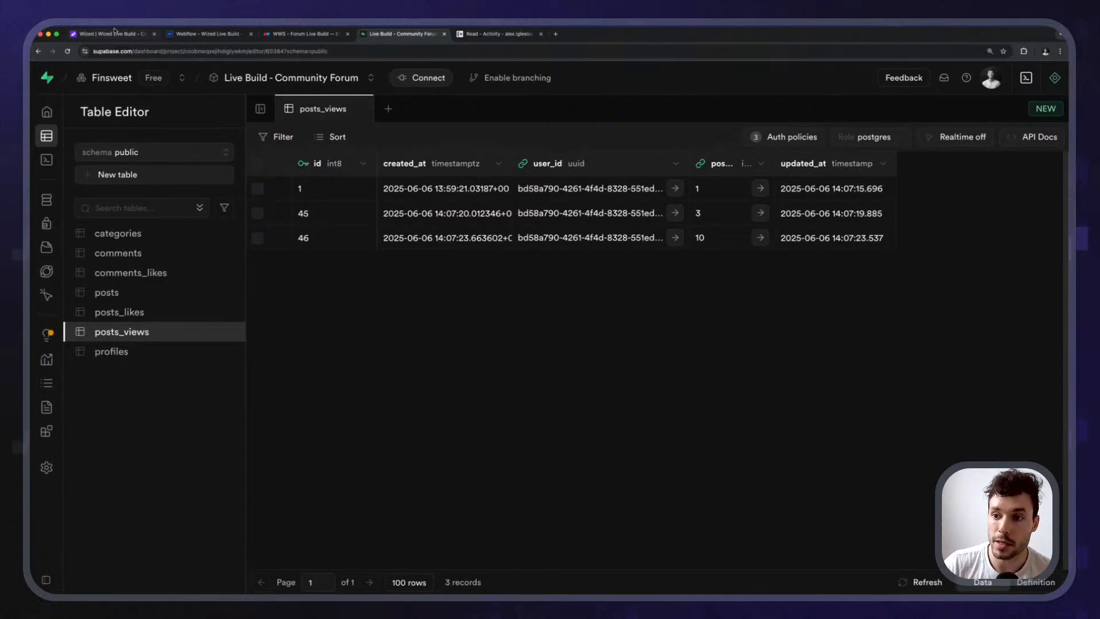
# Scroll through the three posts_views records (ids 1, 45, 46) in Supabase's Table Editor.
pyautogui.moveTo(51, 282)
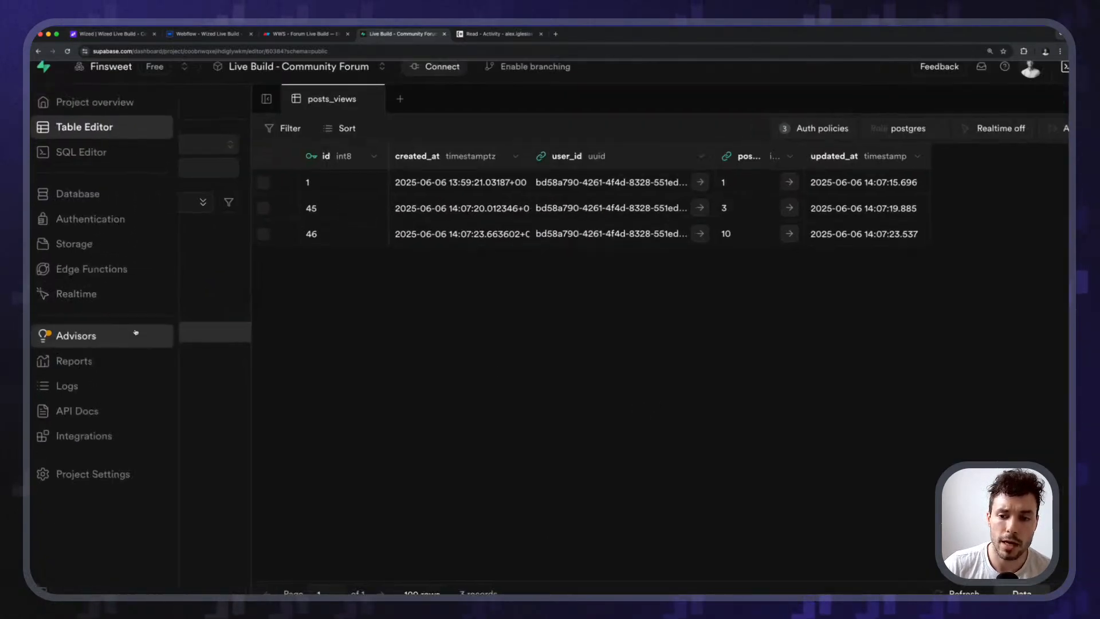
pyautogui.scroll(5, 172, 338)
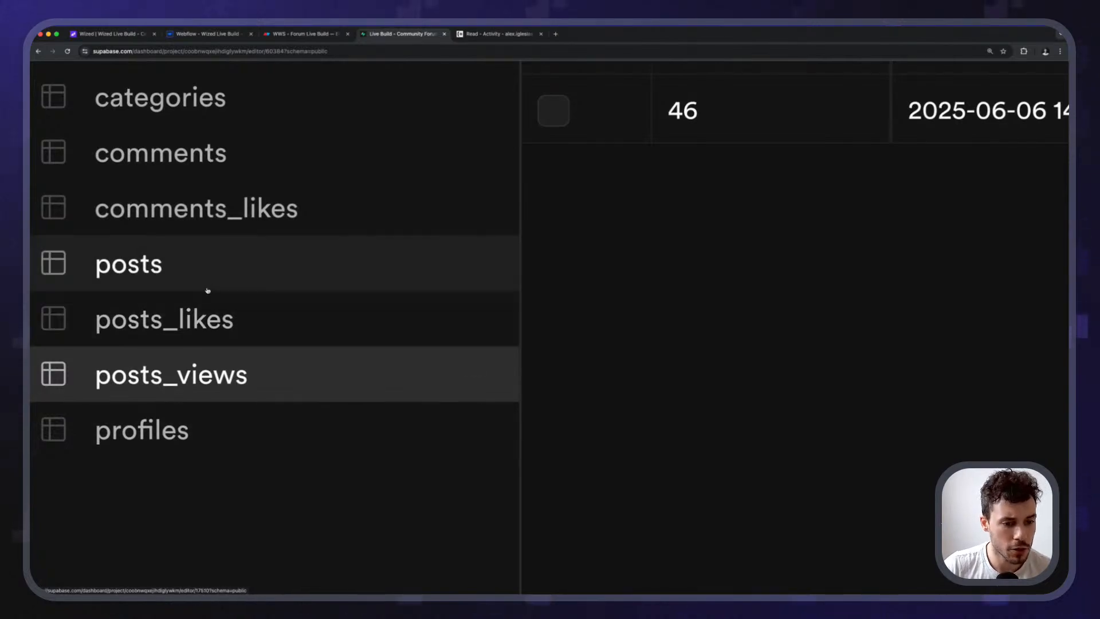
pyautogui.scroll(-5, 209, 289)
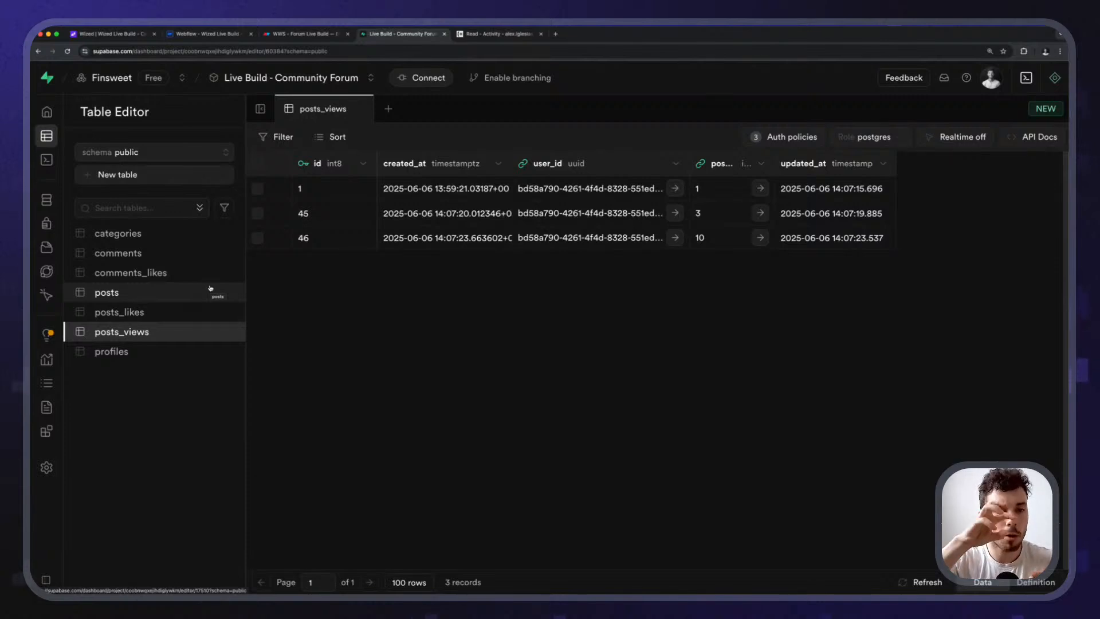
# In the Wized editor, open the /activity/read-posts page.
pyautogui.click(106, 34)
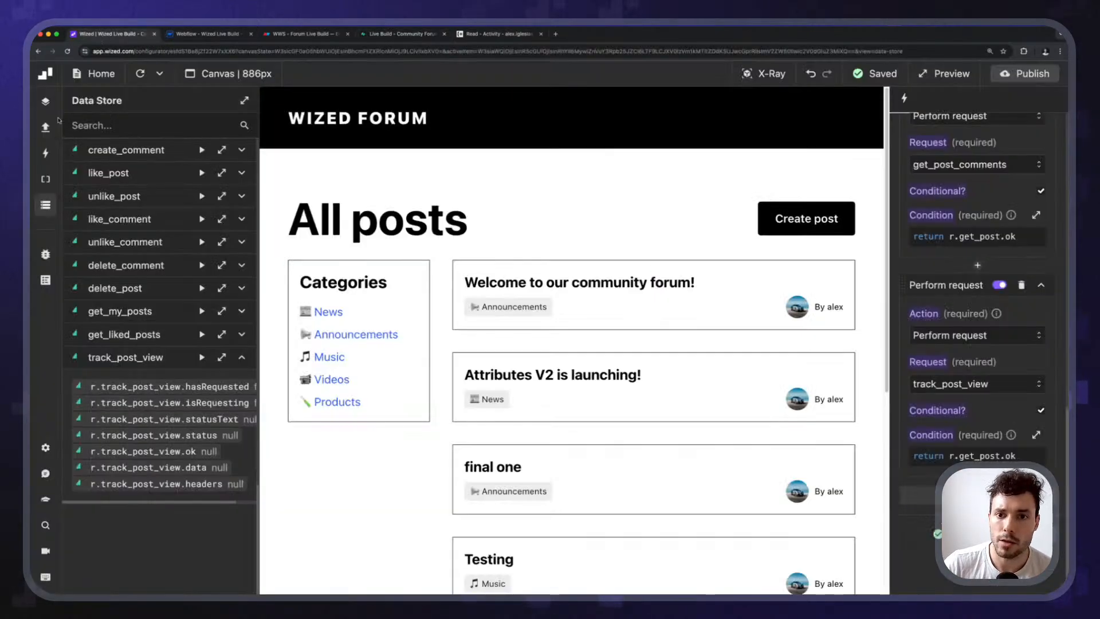
pyautogui.click(101, 75)
pyautogui.click(160, 338)
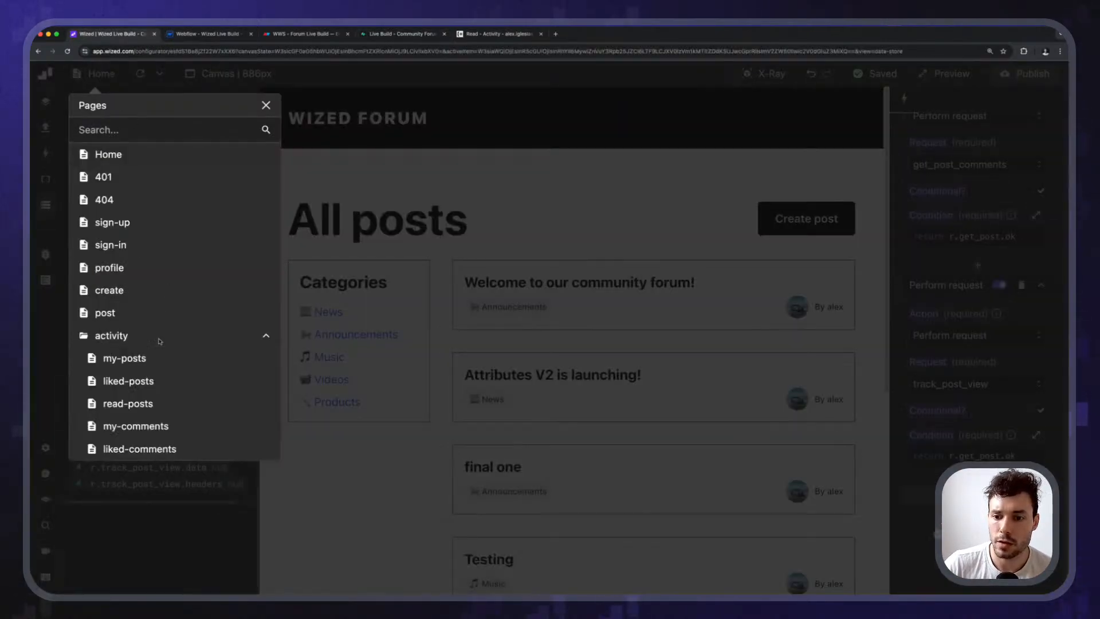
pyautogui.click(127, 404)
# Review the get_liked_posts request's settings and response in the Activity requests folder.
pyautogui.click(45, 127)
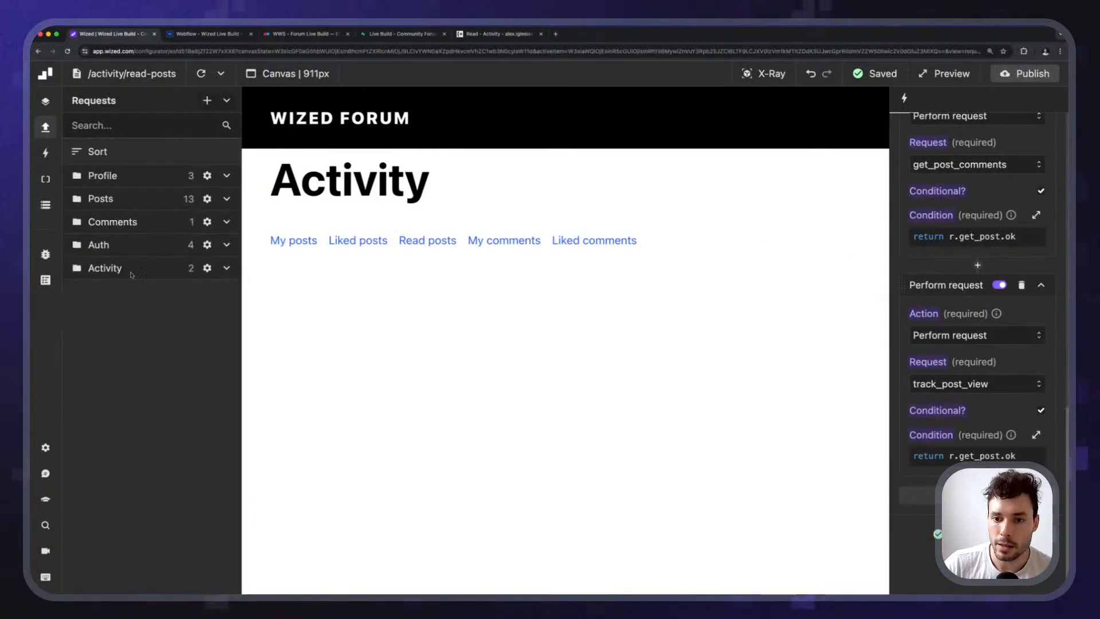
pyautogui.click(131, 273)
pyautogui.click(168, 354)
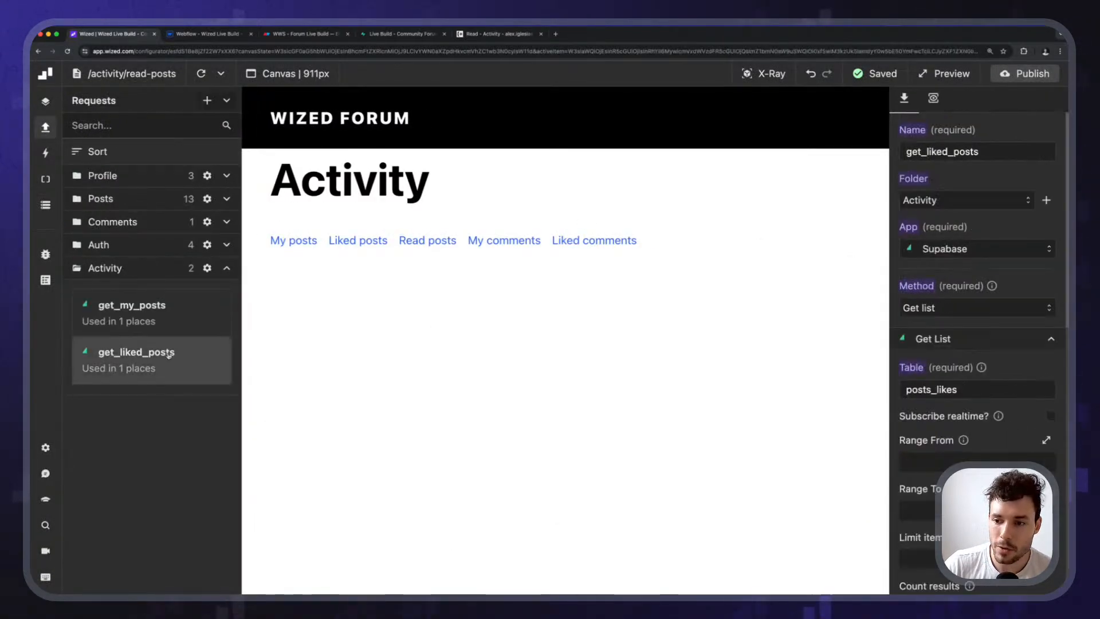
pyautogui.scroll(-7, 973, 222)
pyautogui.scroll(7, 957, 172)
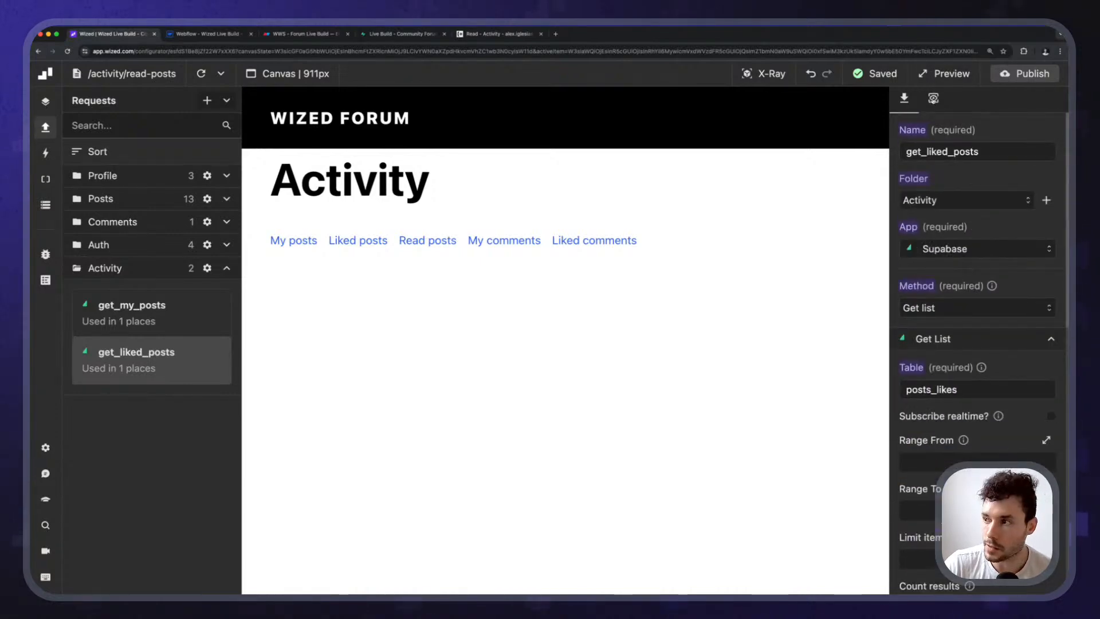
pyautogui.click(933, 98)
pyautogui.click(915, 101)
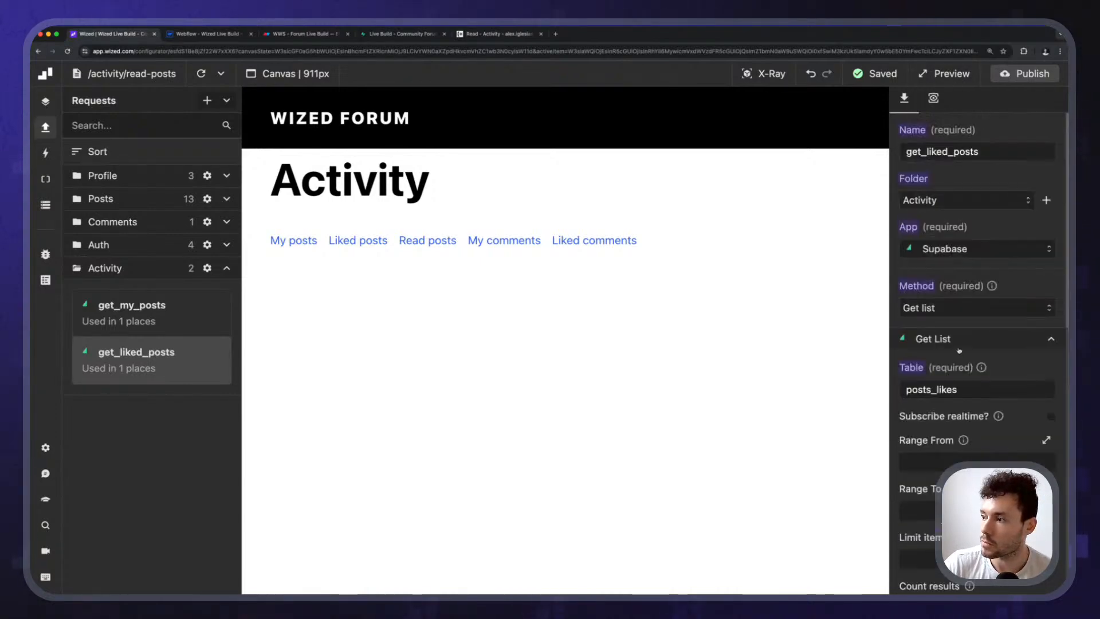
pyautogui.scroll(-7, 972, 424)
# Duplicate get_liked_posts as get_read_posts and set its table to posts_views.
pyautogui.press('super+d')
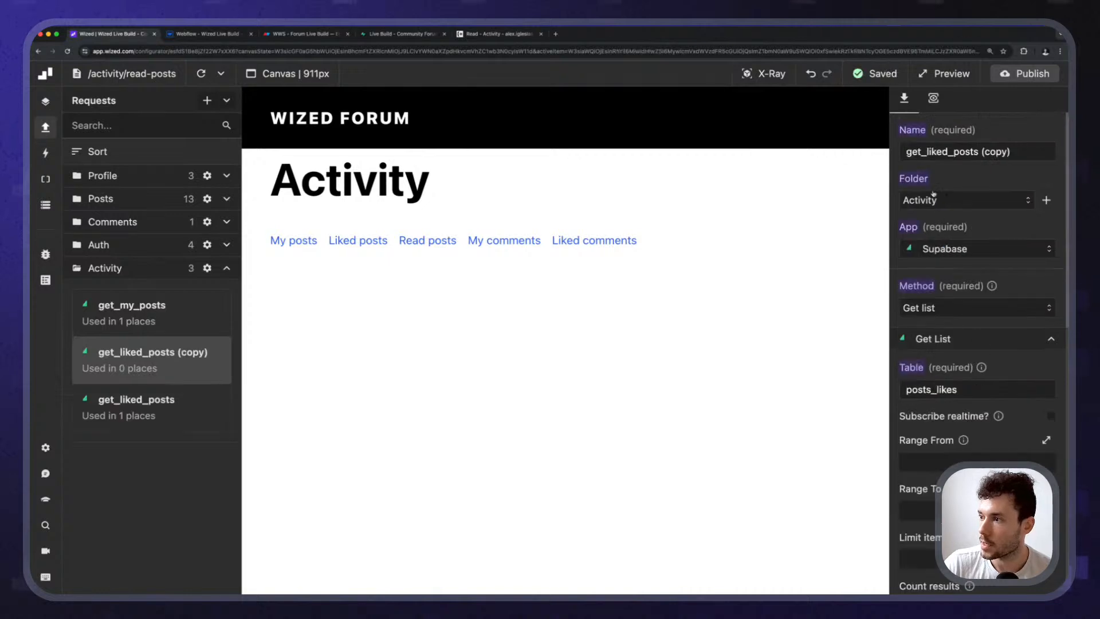
pyautogui.tripleClick(948, 151)
pyautogui.write('get_read_')
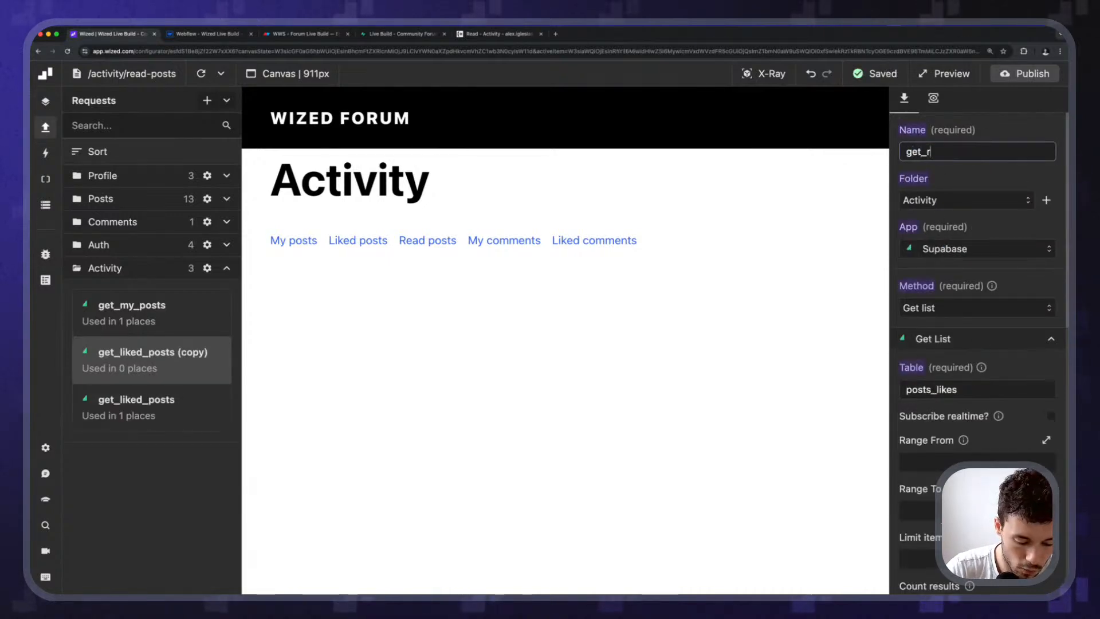
pyautogui.press('Return')
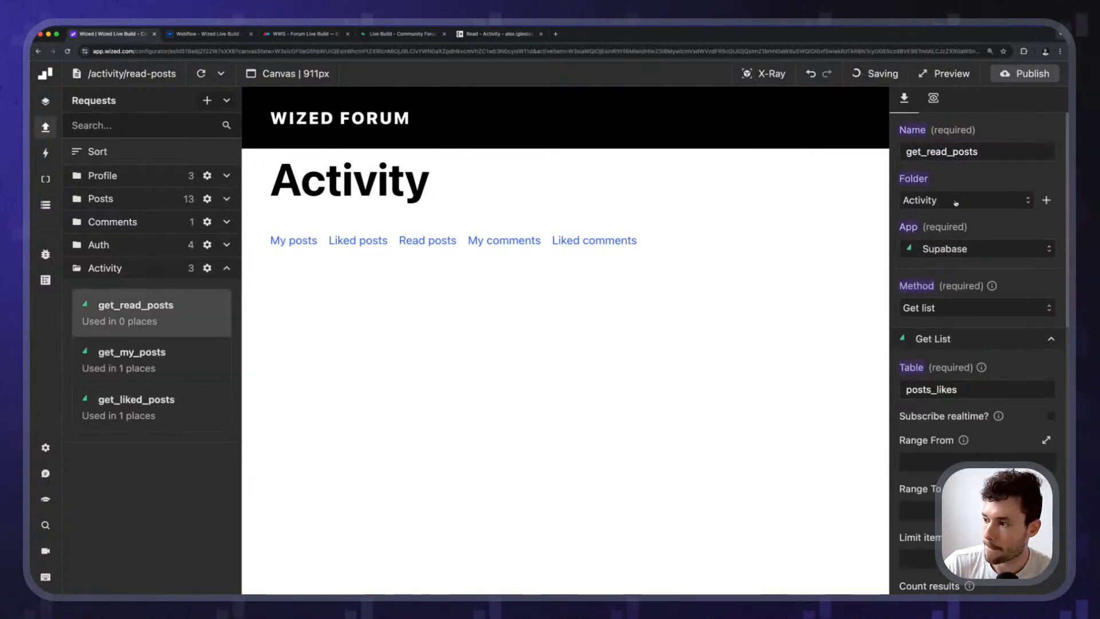
pyautogui.scroll(-3, 949, 189)
pyautogui.click(938, 198)
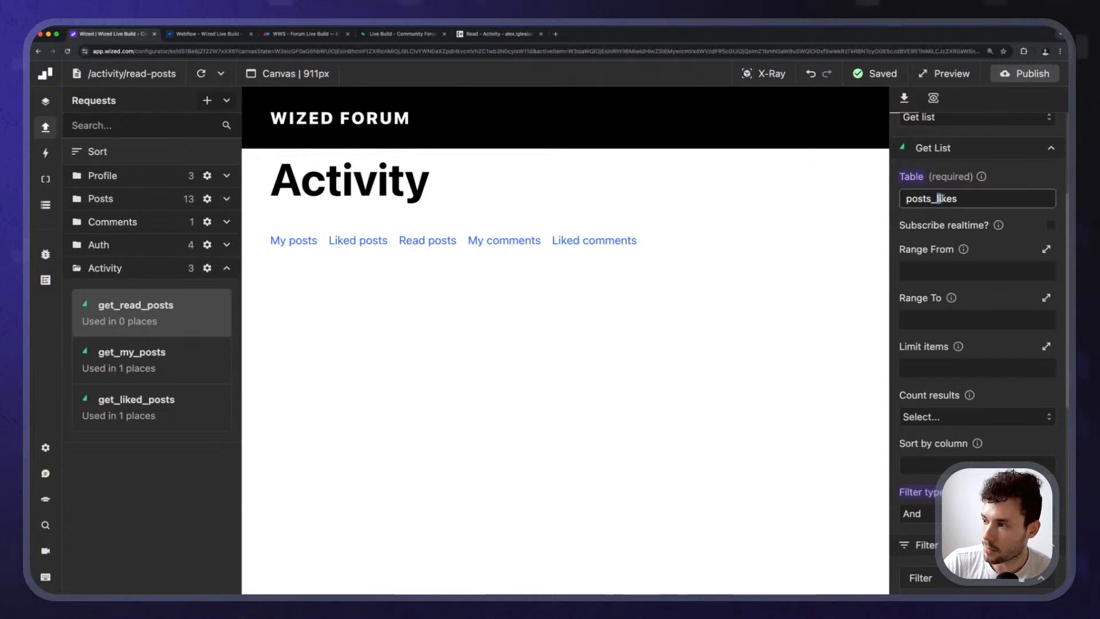
pyautogui.write('viewe')
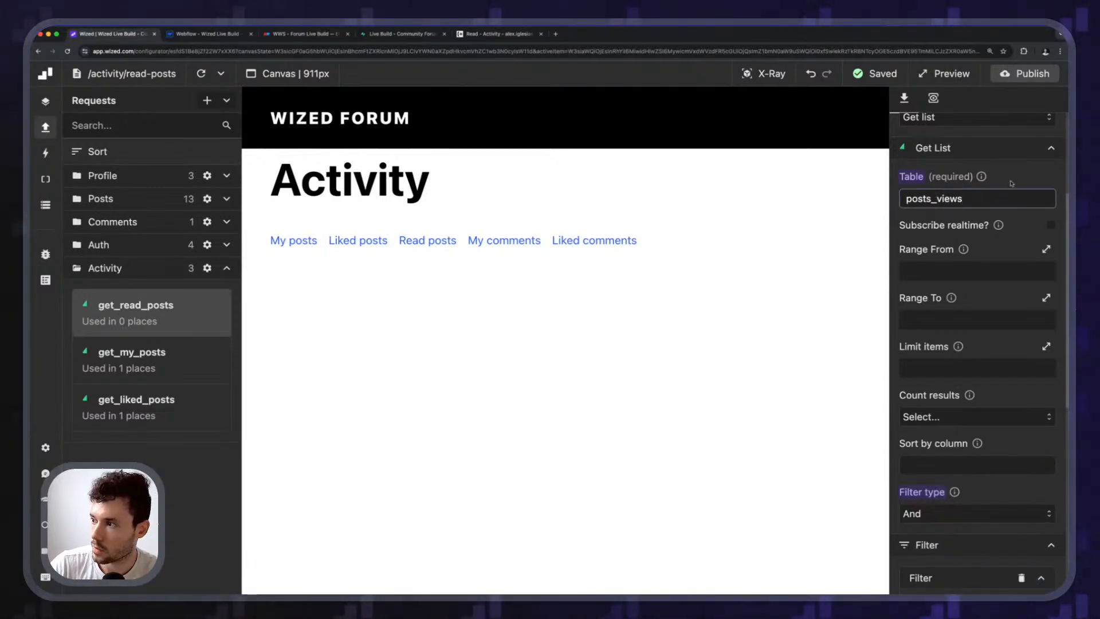
pyautogui.scroll(-3, 1040, 341)
pyautogui.scroll(-3, 1040, 341)
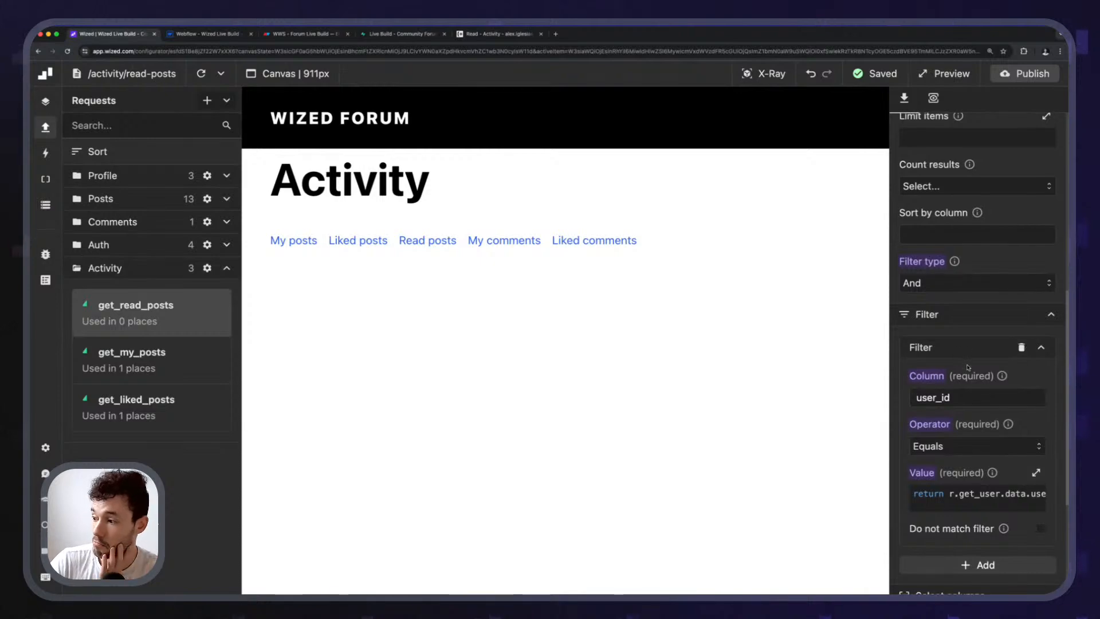
pyautogui.scroll(-1, 968, 437)
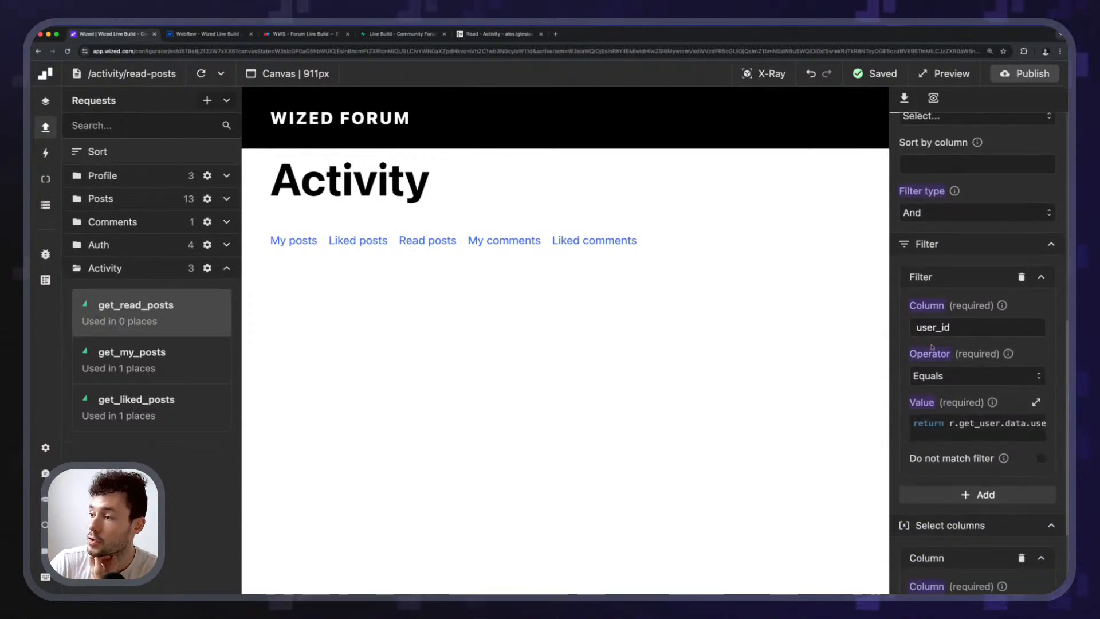
pyautogui.scroll(-5, 932, 347)
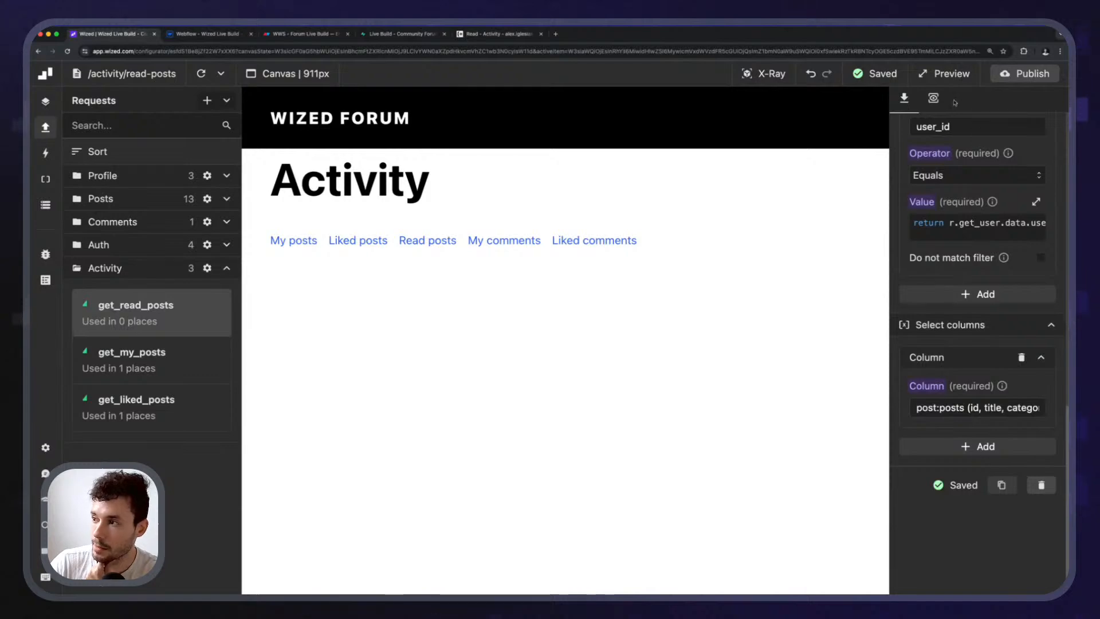
# Run get_read_posts and inspect the three returned posts with title, author profile and category.
pyautogui.click(933, 98)
pyautogui.click(1014, 123)
pyautogui.click(1034, 123)
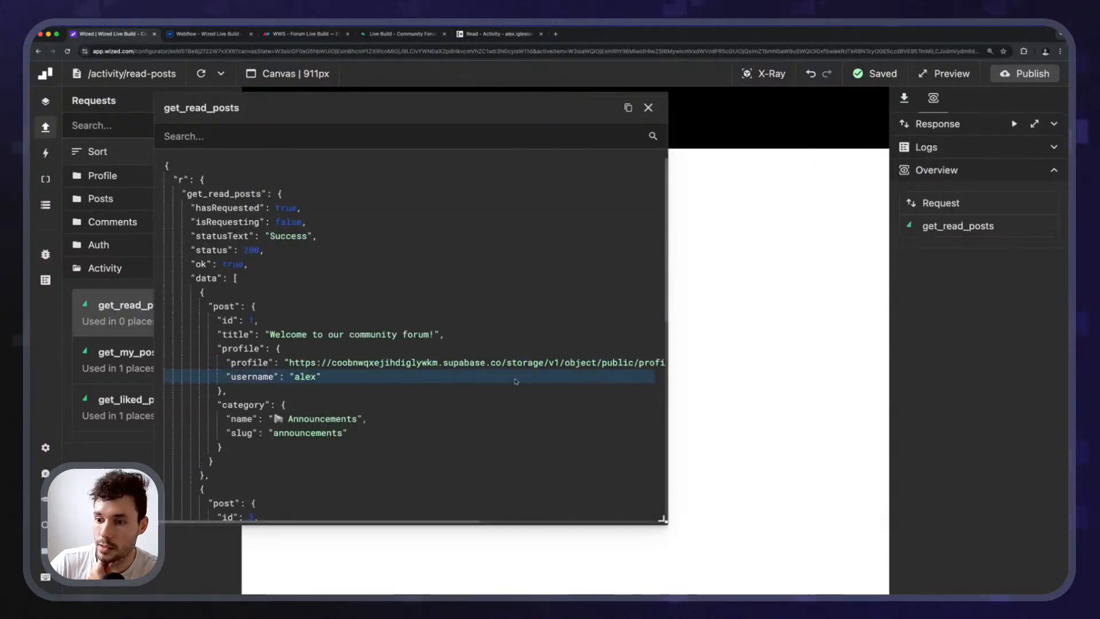
pyautogui.scroll(-5, 317, 408)
pyautogui.scroll(10, 359, 410)
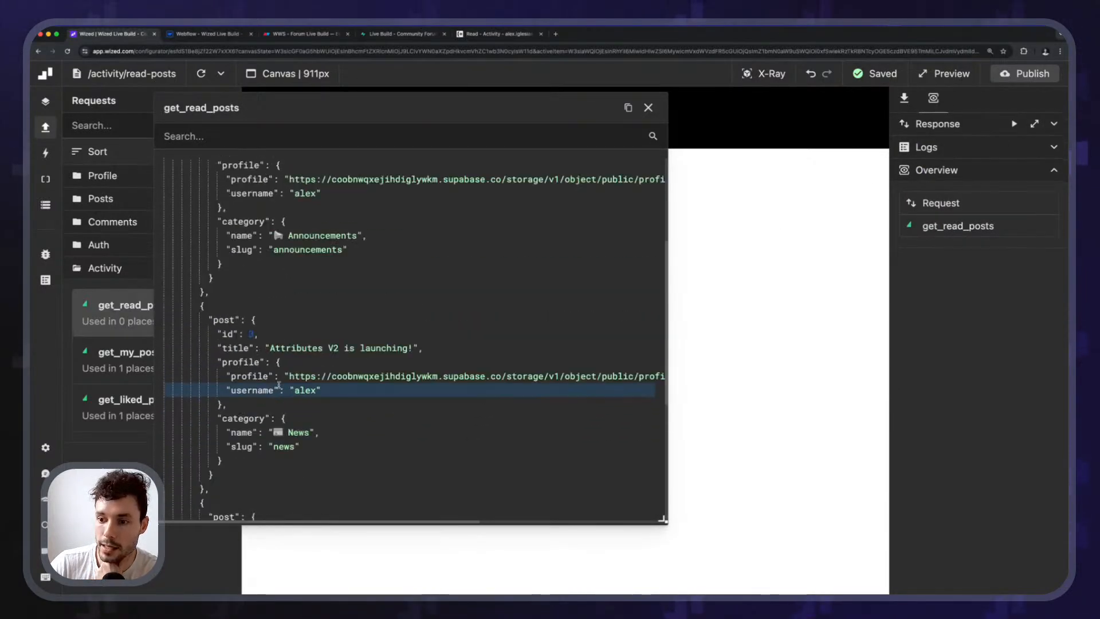
pyautogui.scroll(-7, 281, 383)
pyautogui.scroll(-3, 281, 382)
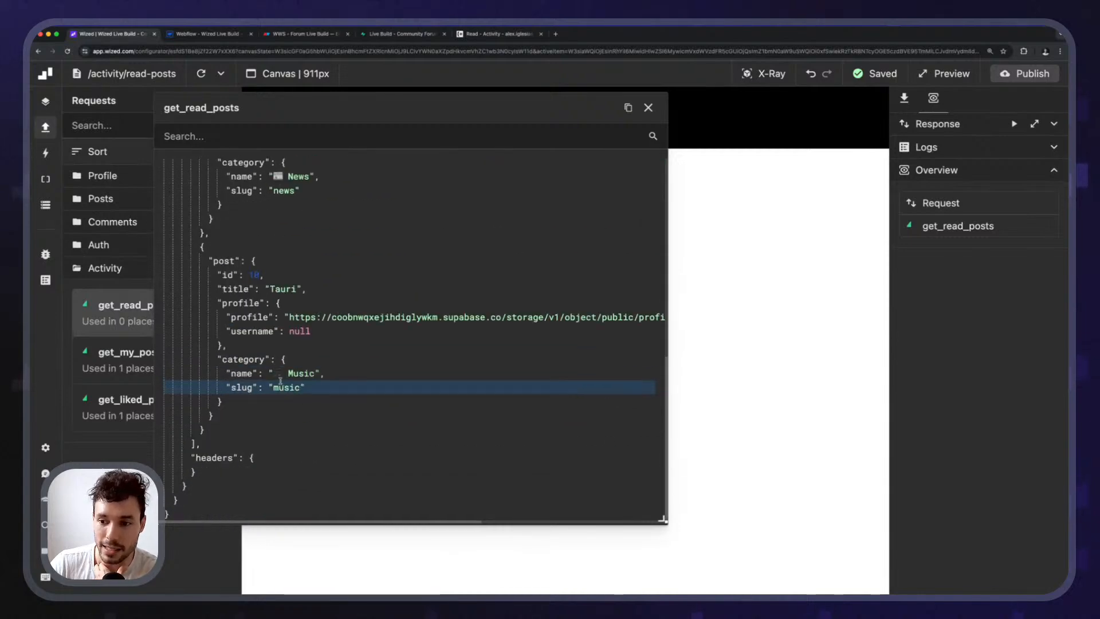
pyautogui.scroll(7, 284, 390)
pyautogui.scroll(5, 286, 397)
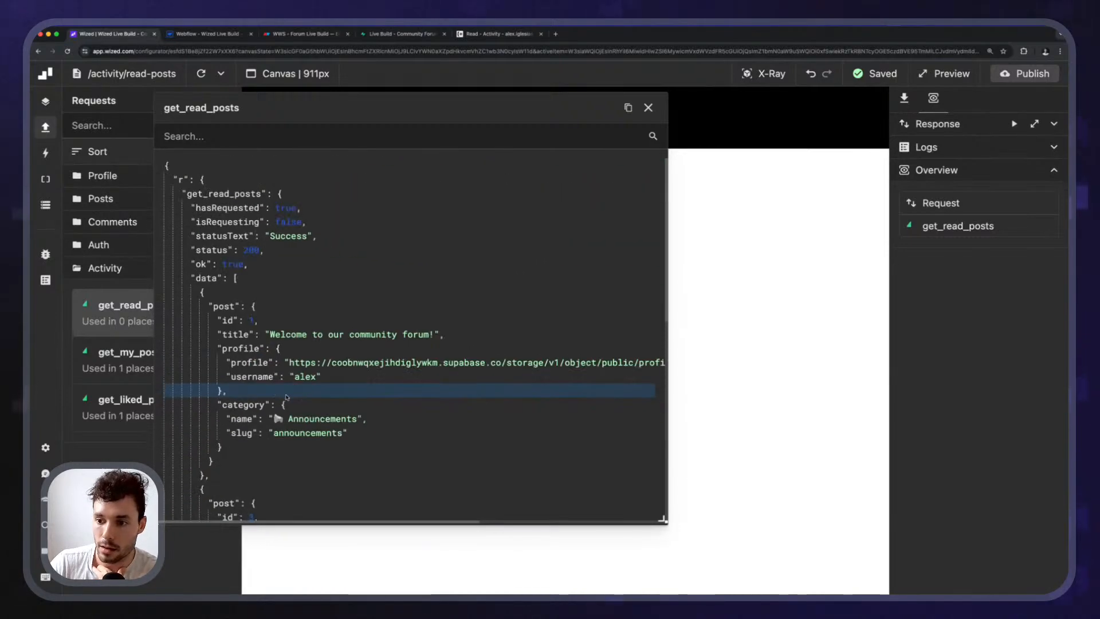
pyautogui.scroll(-4, 286, 397)
pyautogui.click(649, 107)
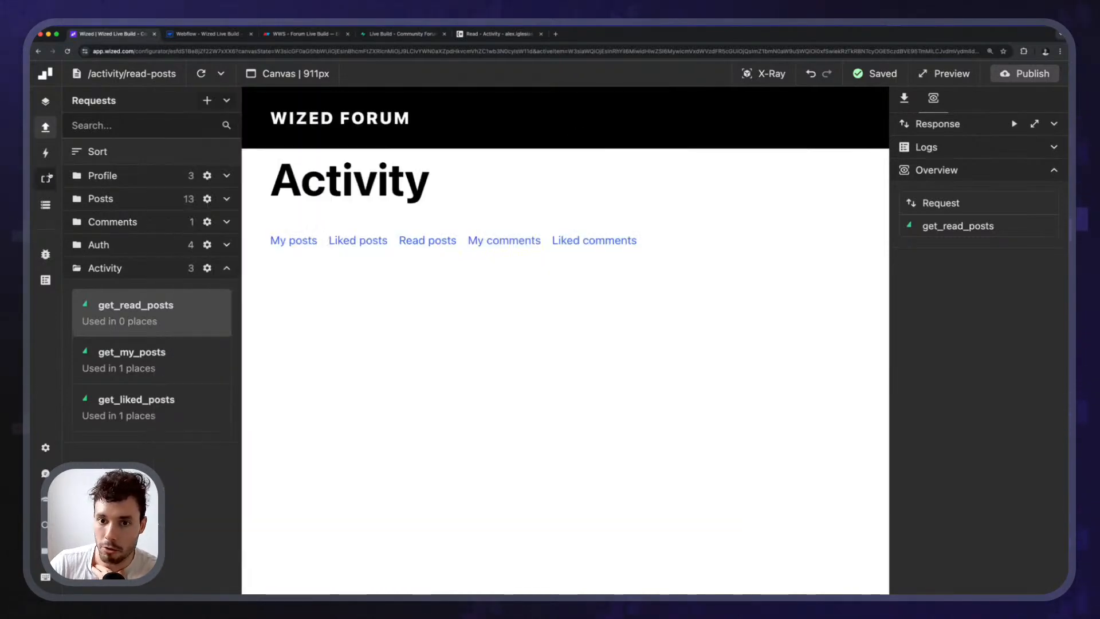
pyautogui.click(45, 205)
# Check user_id's initial value code, then open posts_data's initial value code.
pyautogui.click(136, 245)
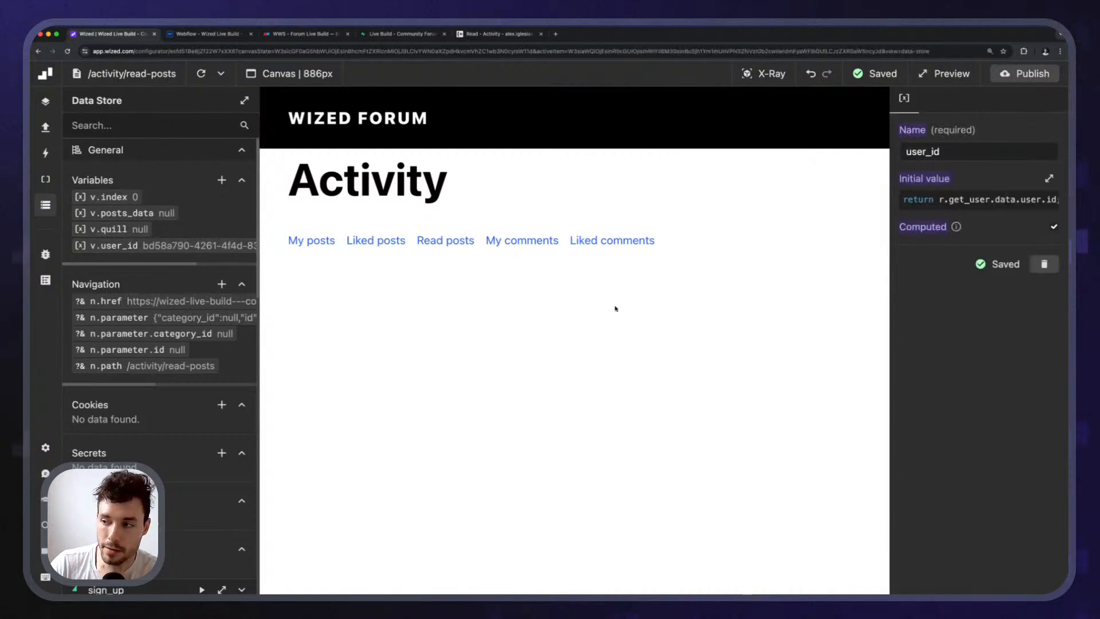
pyautogui.click(991, 194)
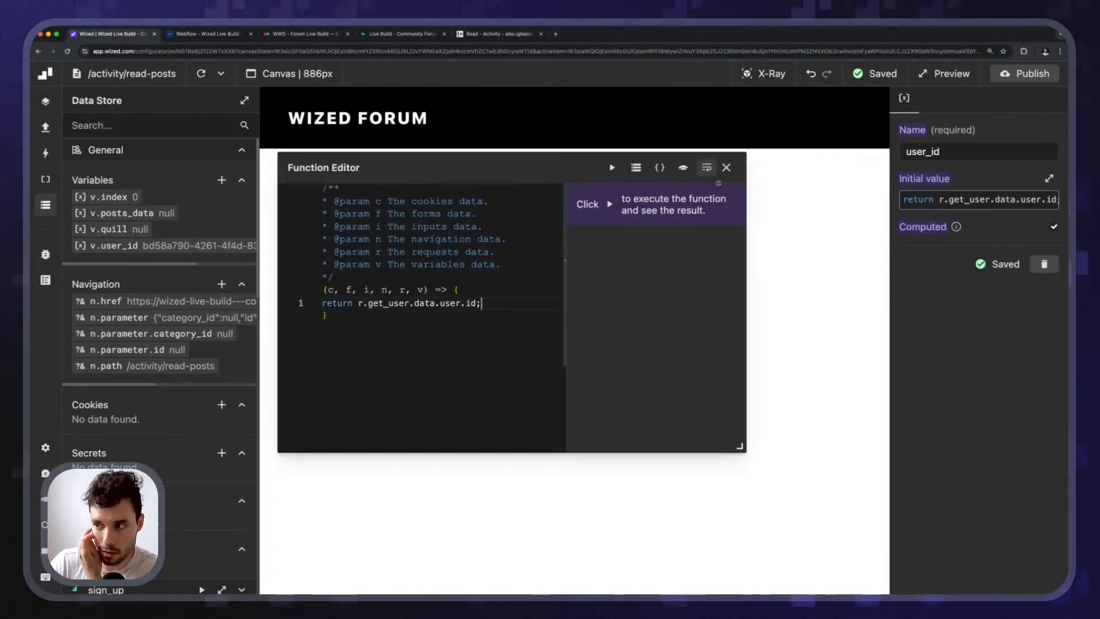
pyautogui.click(726, 168)
pyautogui.click(146, 214)
pyautogui.click(1046, 240)
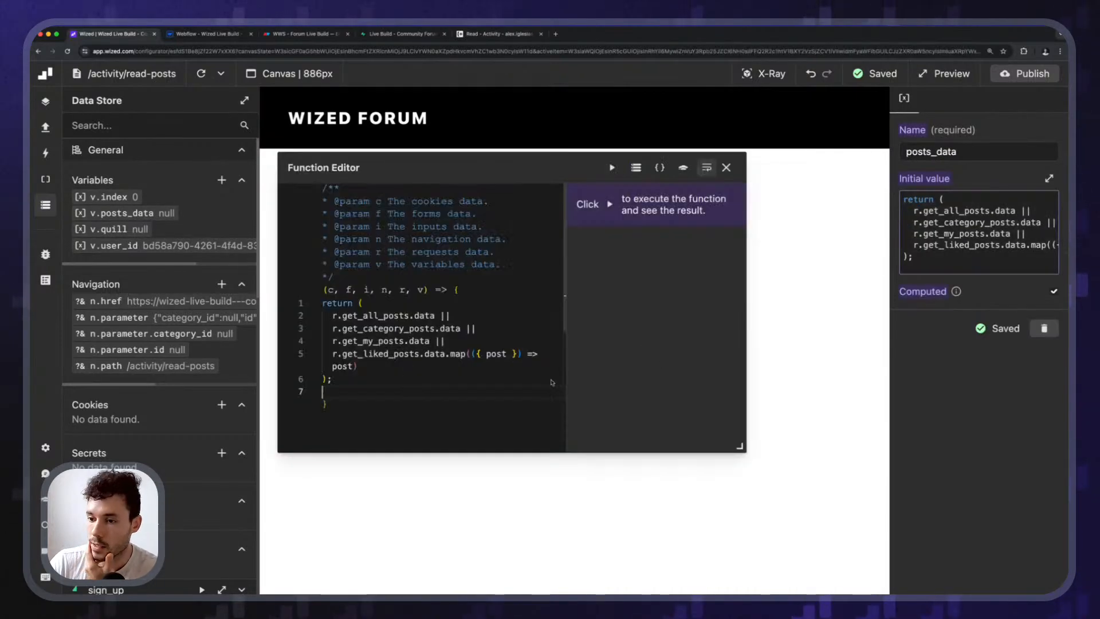
# Add an || fallback line mapping get_viewed_posts data, copied from the liked-posts line.
pyautogui.moveTo(375, 366); pyautogui.dragTo(298, 352)
pyautogui.hotkey('ctrl', 'c')
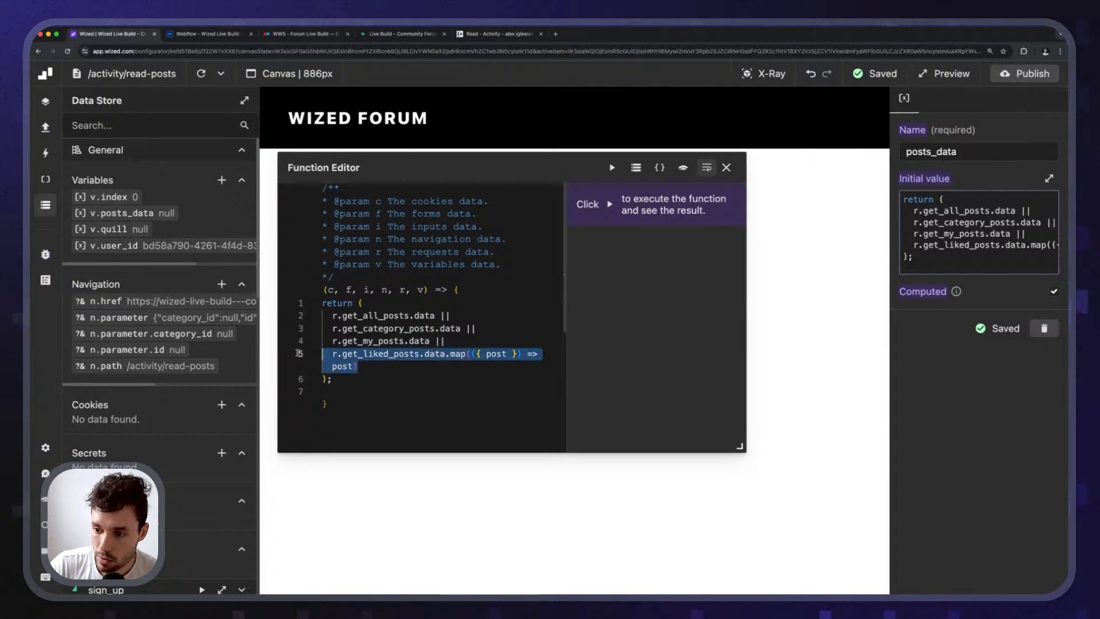
pyautogui.click(366, 368)
pyautogui.write('||')
pyautogui.press('Return')
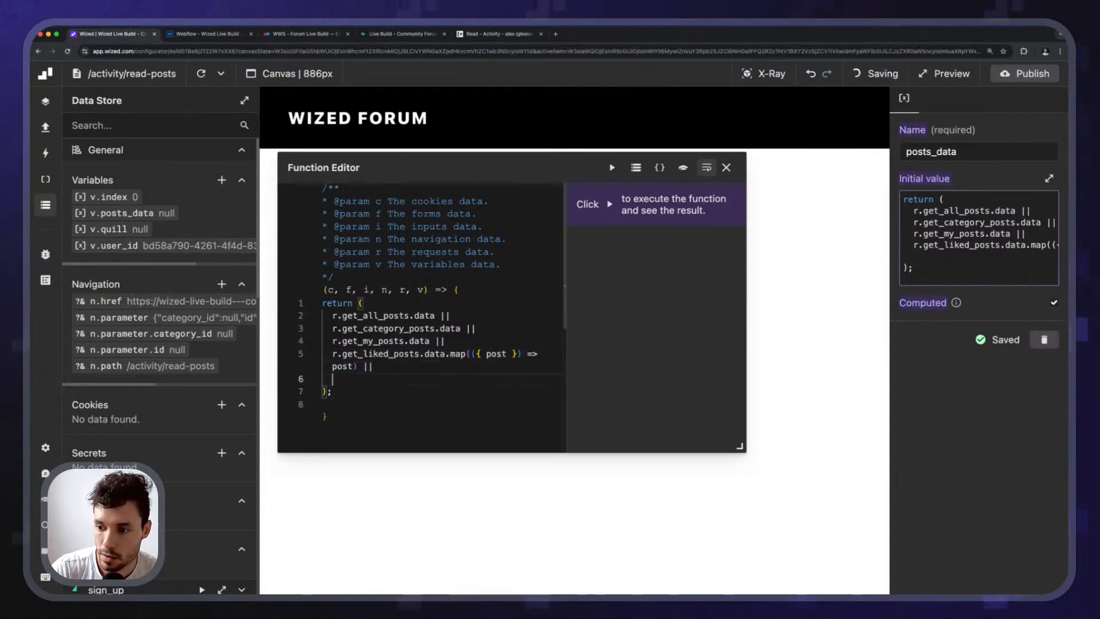
pyautogui.hotkey('ctrl', 'v')
pyautogui.moveTo(372, 366); pyautogui.dragTo(400, 370)
pyautogui.write('viewed')
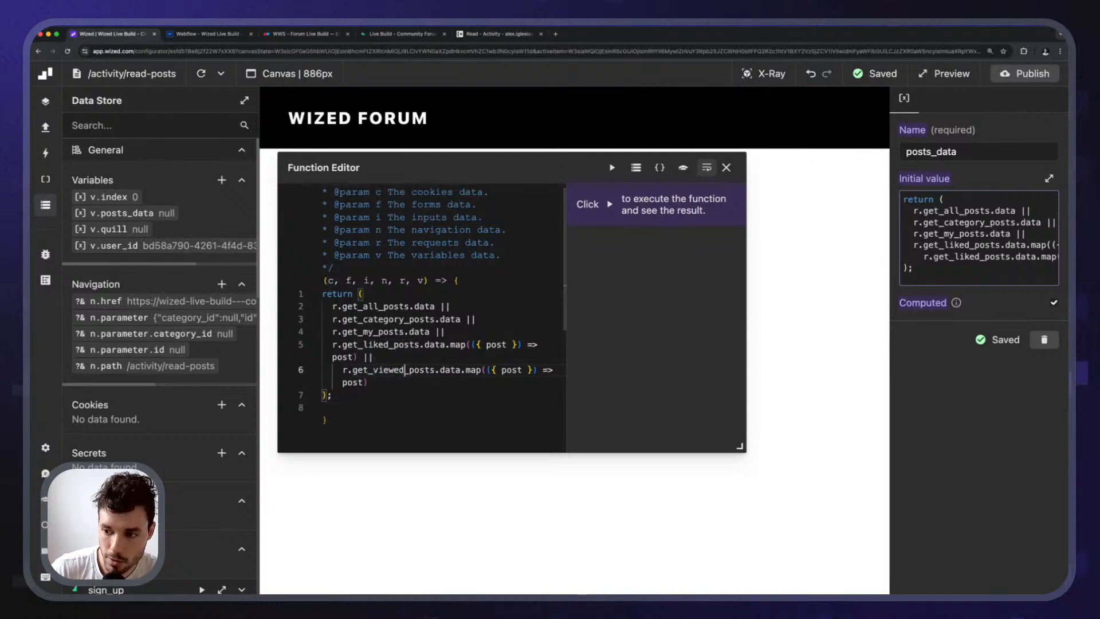
pyautogui.click(610, 168)
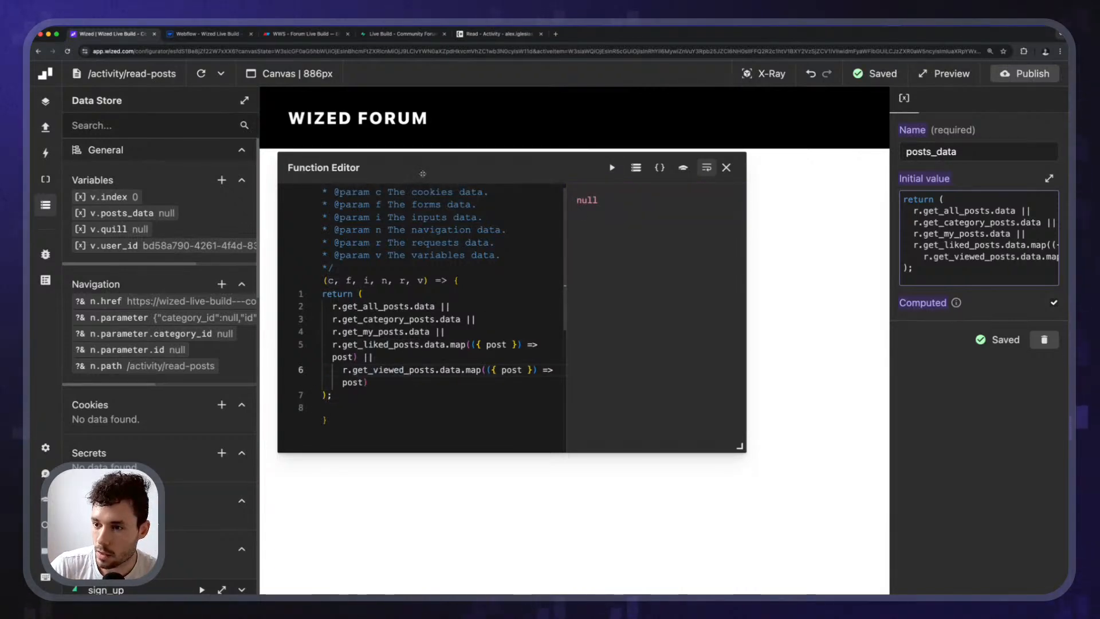
# Rename get_viewed_posts to get_read_posts on line 6 and run the function.
pyautogui.click(400, 370)
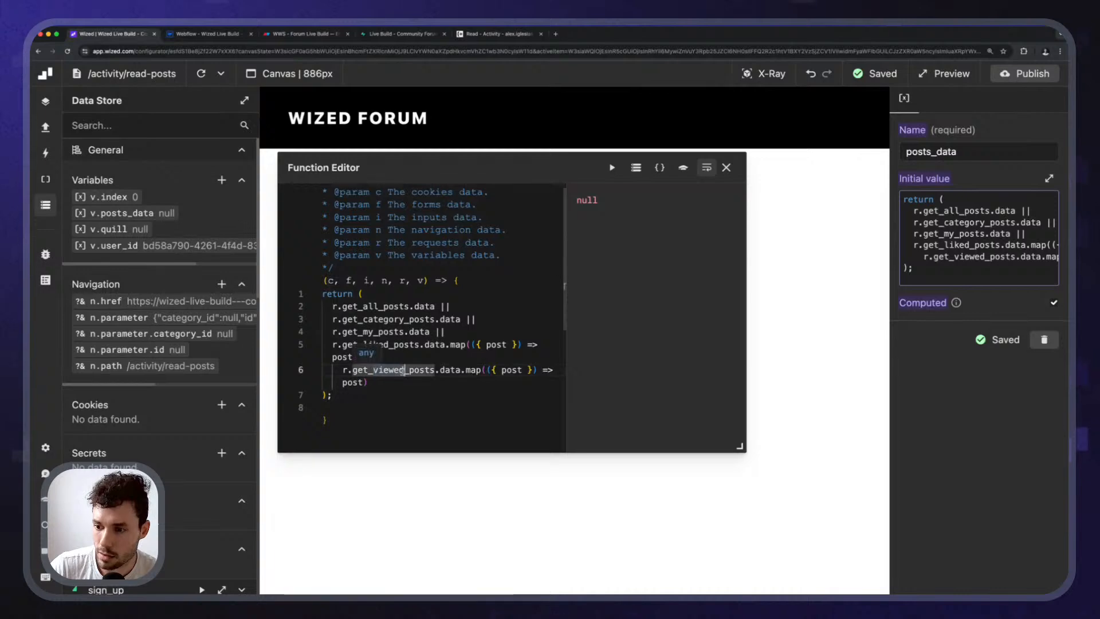
pyautogui.press('BackSpace')
pyautogui.press('BackSpace')
pyautogui.press('BackSpace')
pyautogui.press('BackSpace')
pyautogui.press('BackSpace')
pyautogui.press('BackSpace')
pyautogui.write('read')
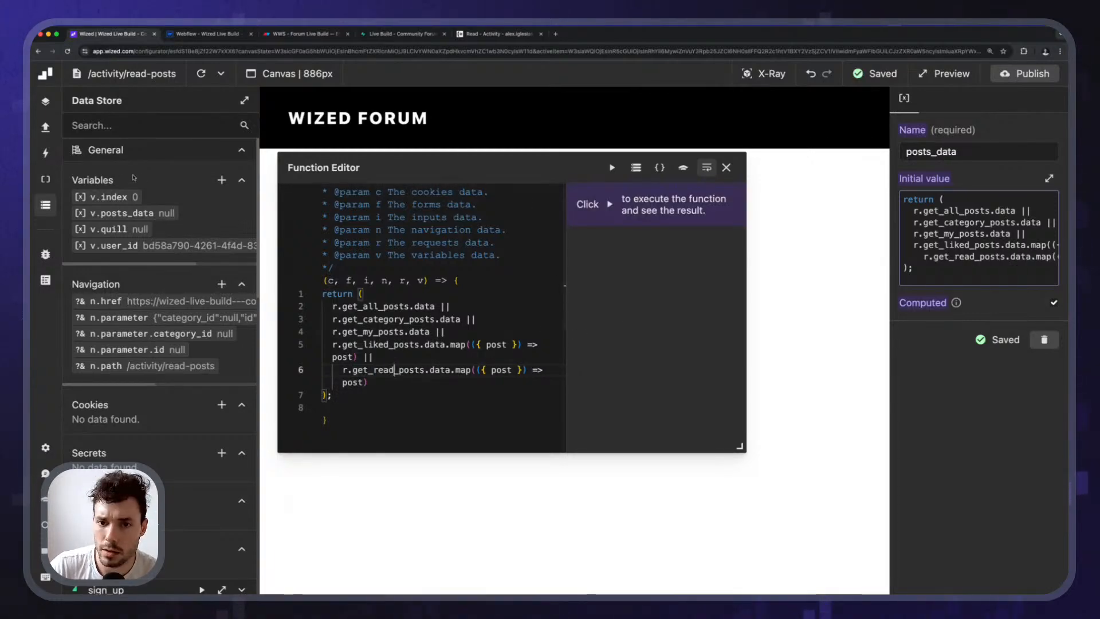
pyautogui.click(45, 127)
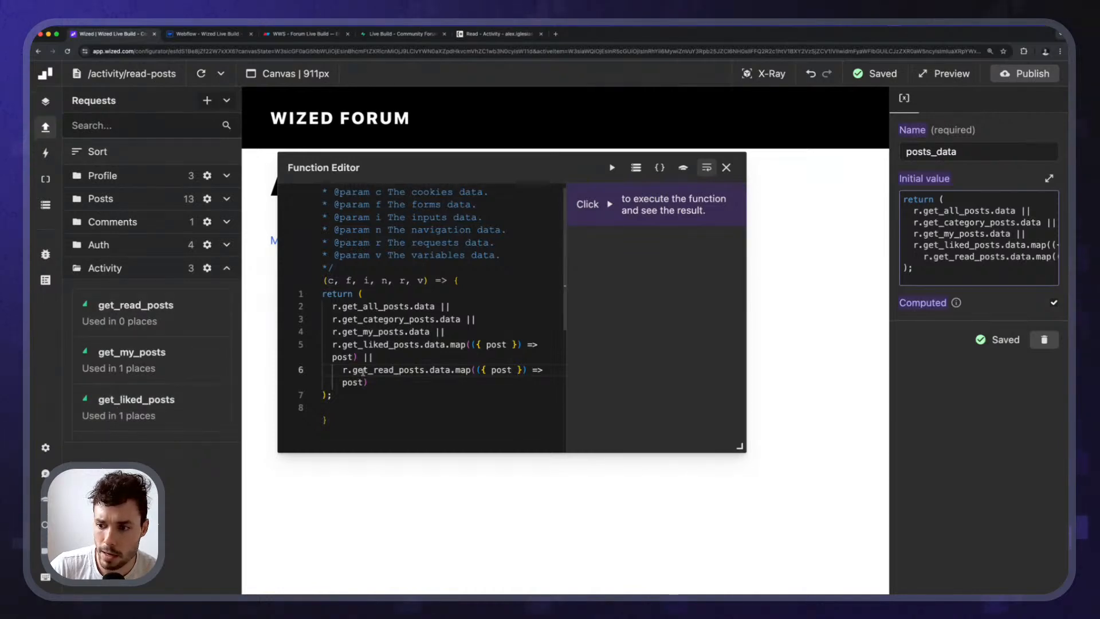
pyautogui.click(395, 374)
pyautogui.click(612, 168)
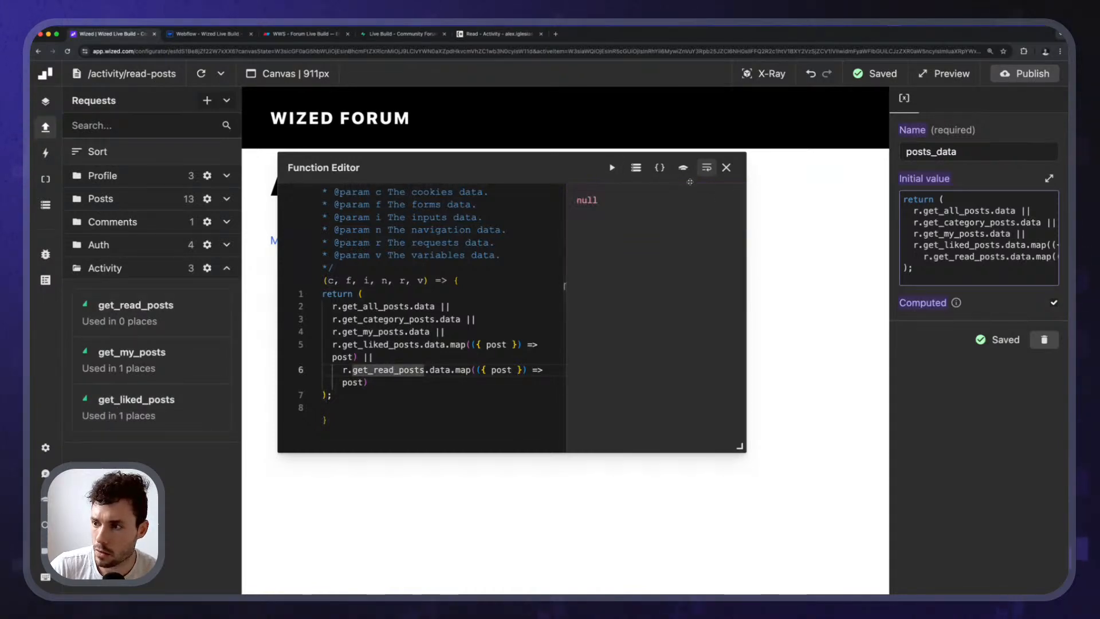
pyautogui.click(726, 167)
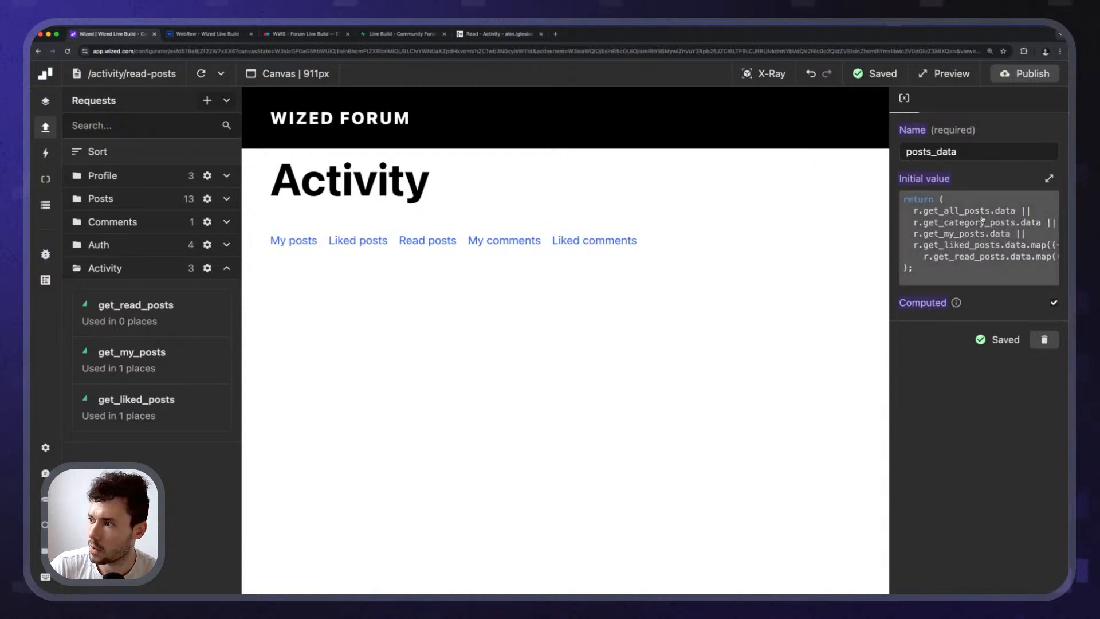
# Format the posts_data code and compare its output with the get_read_posts data.
pyautogui.click(976, 253)
pyautogui.click(659, 168)
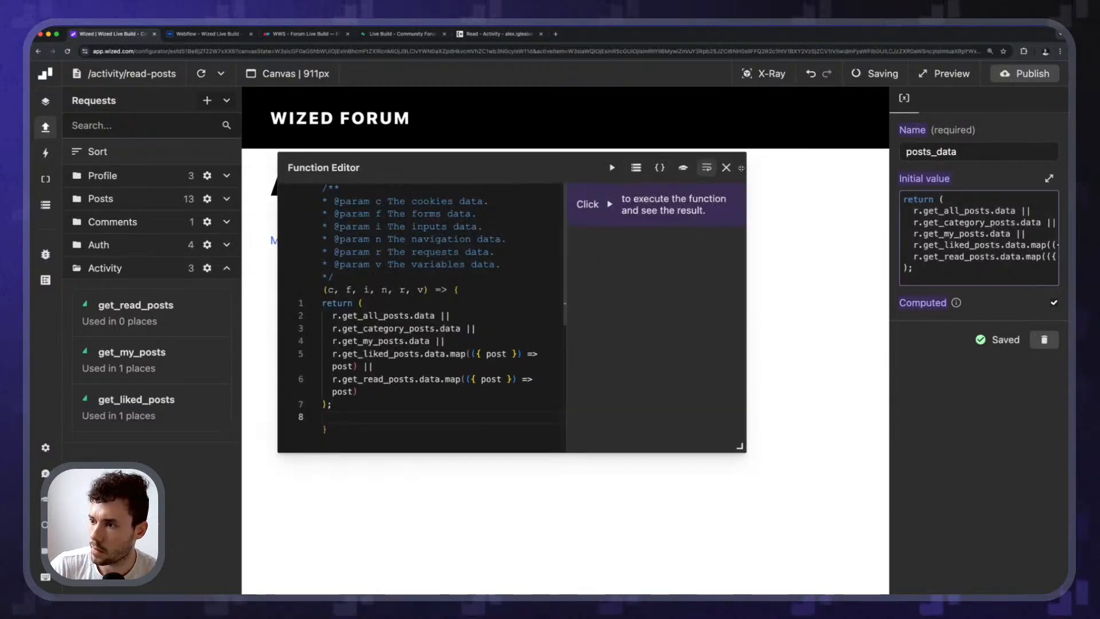
pyautogui.click(46, 205)
pyautogui.scroll(-10, 147, 581)
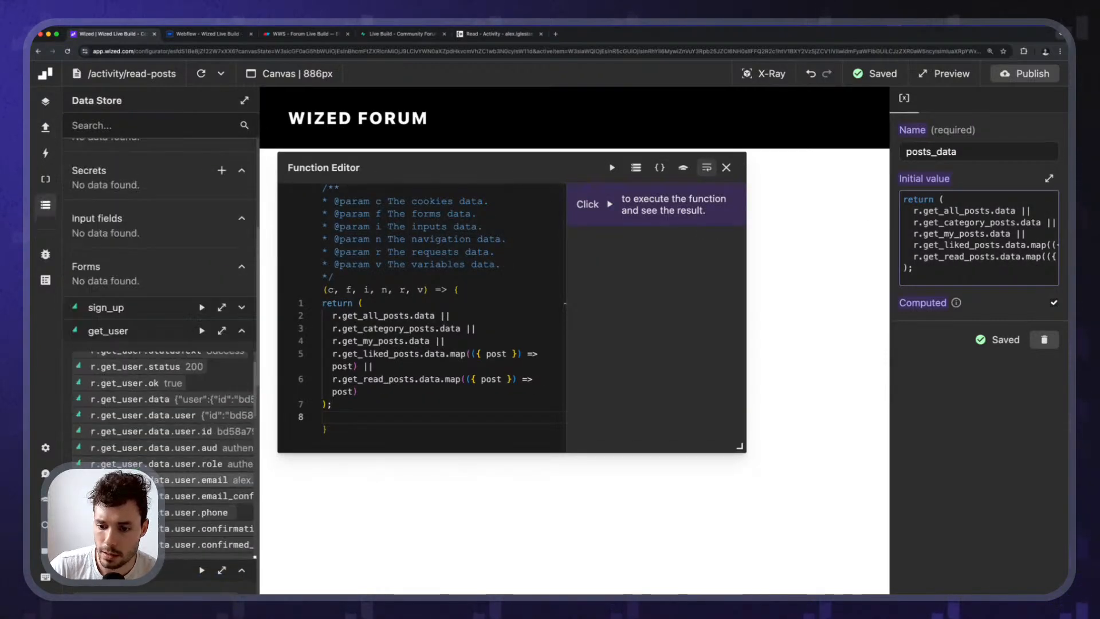
pyautogui.scroll(-15, 148, 437)
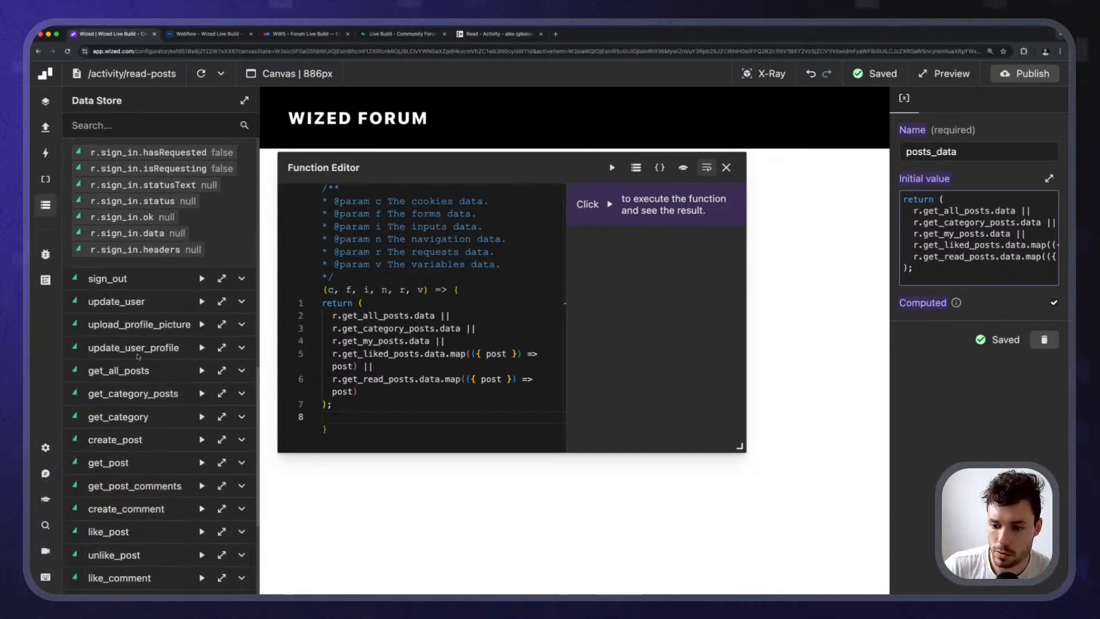
pyautogui.click(124, 492)
pyautogui.scroll(-4, 149, 458)
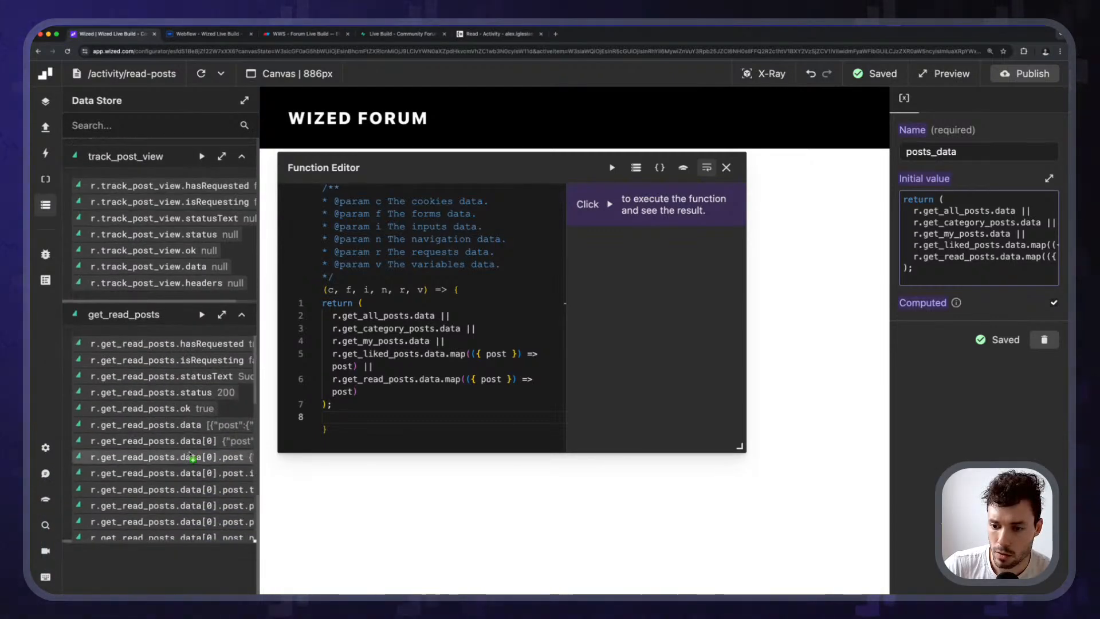
pyautogui.click(612, 168)
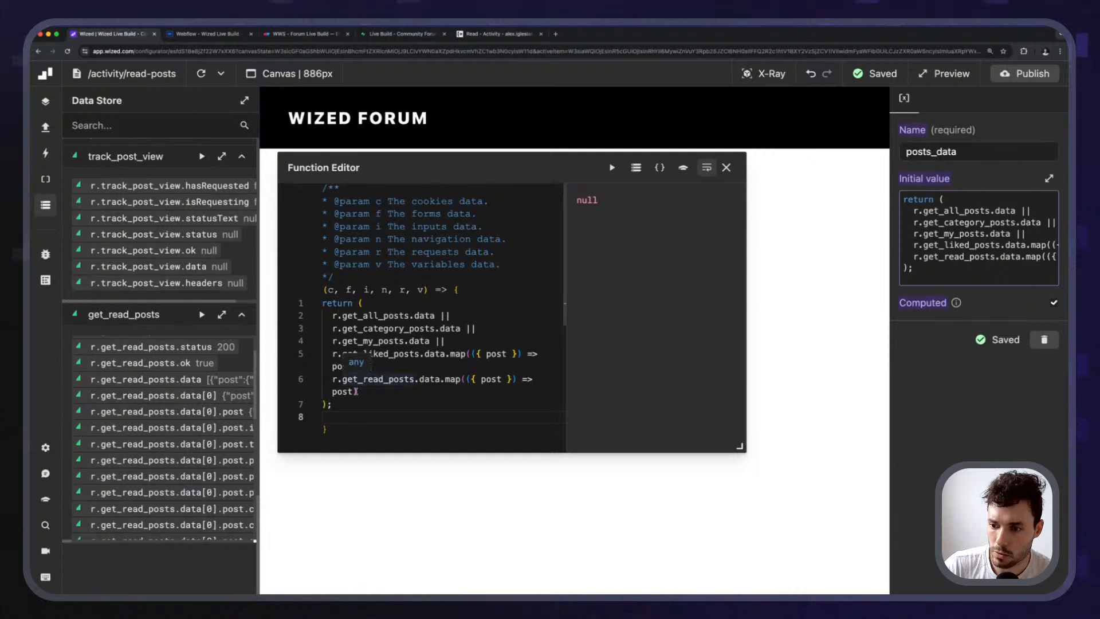
# Add the missing closing parenthesis and close the posts_data function editor.
pyautogui.write(')')
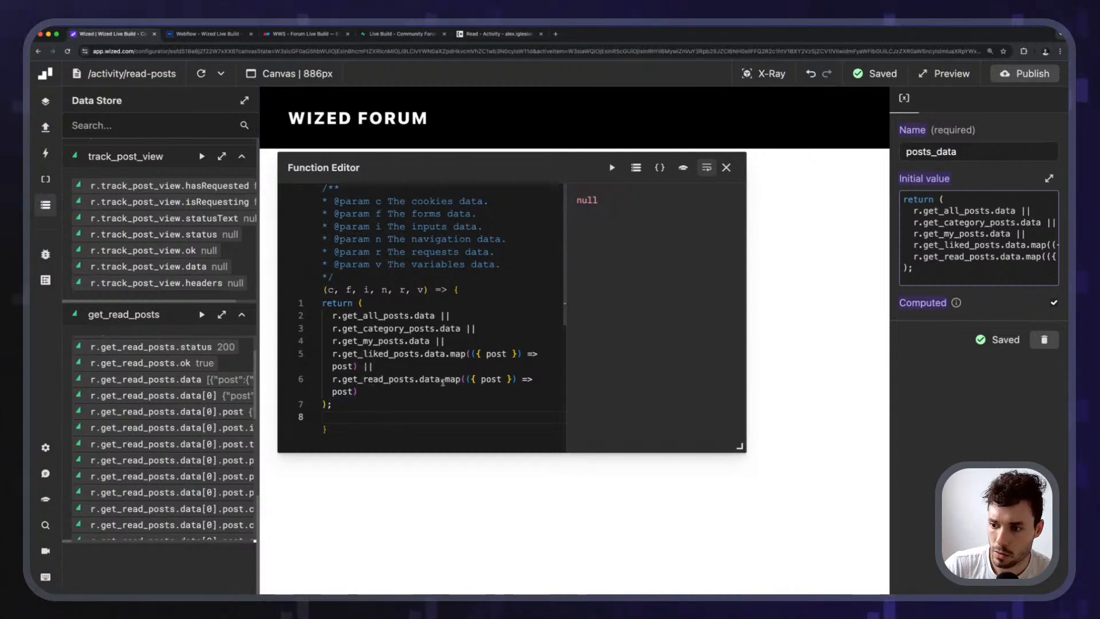
pyautogui.moveTo(514, 166); pyautogui.dragTo(628, 258)
pyautogui.click(838, 261)
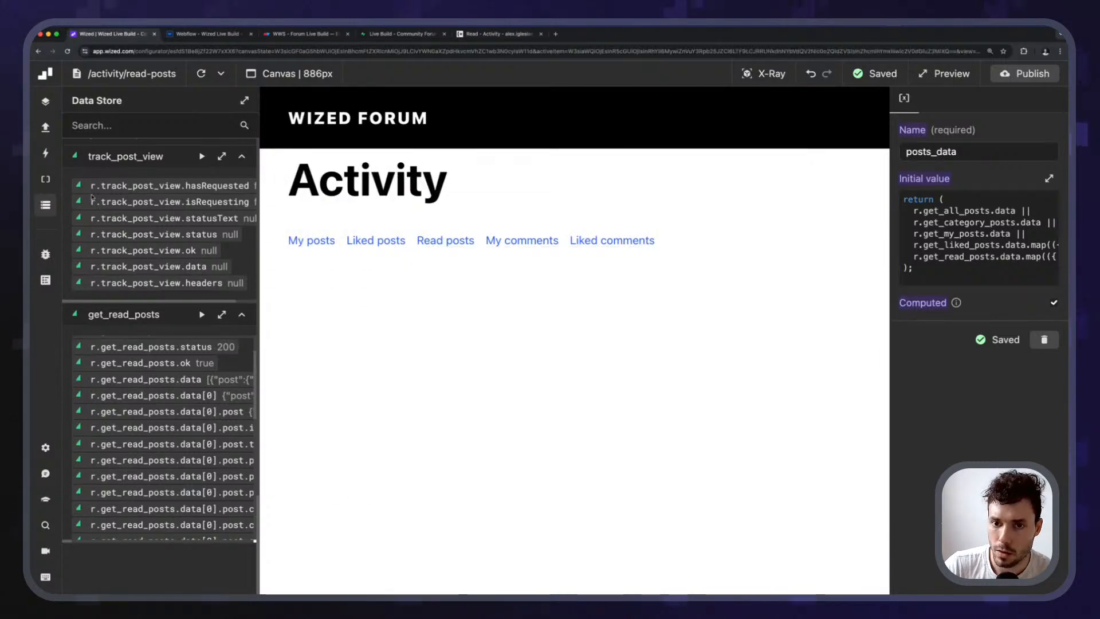
pyautogui.click(45, 179)
pyautogui.click(45, 154)
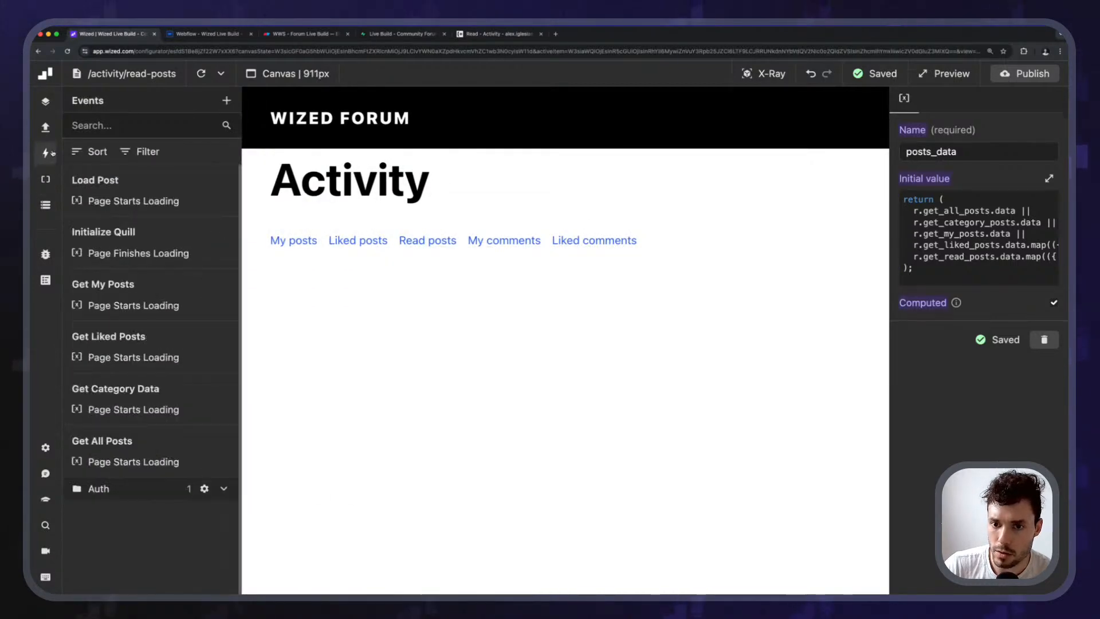
# Duplicate the Get Liked Posts event and rename the copy Get Read Posts.
pyautogui.click(182, 343)
pyautogui.scroll(-5, 942, 385)
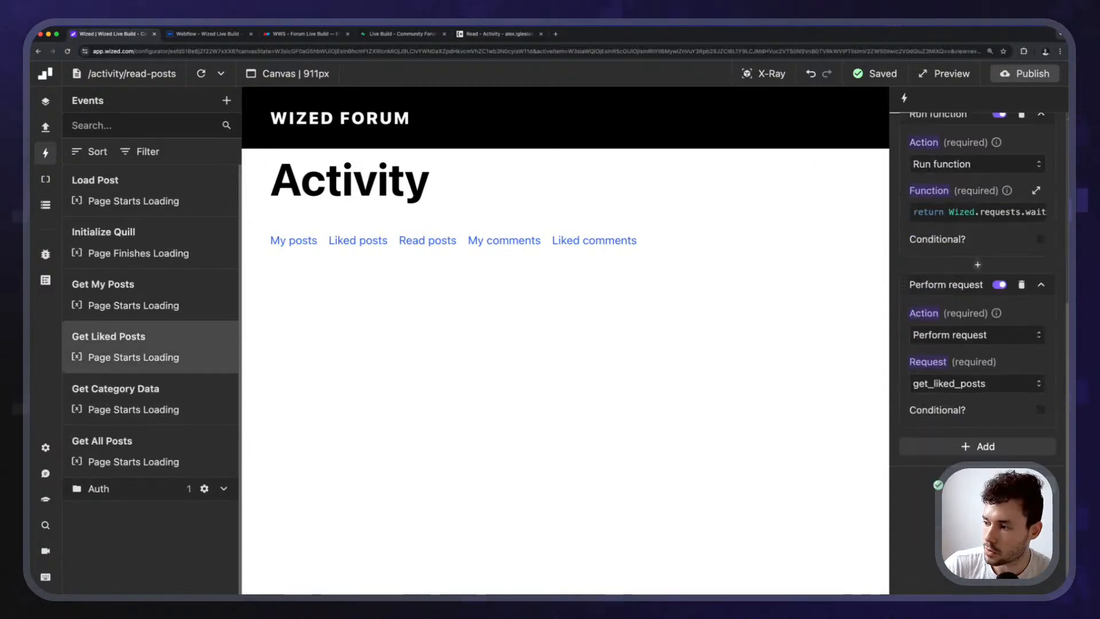
pyautogui.click(977, 485)
pyautogui.doubleClick(943, 151)
pyautogui.write('Read')
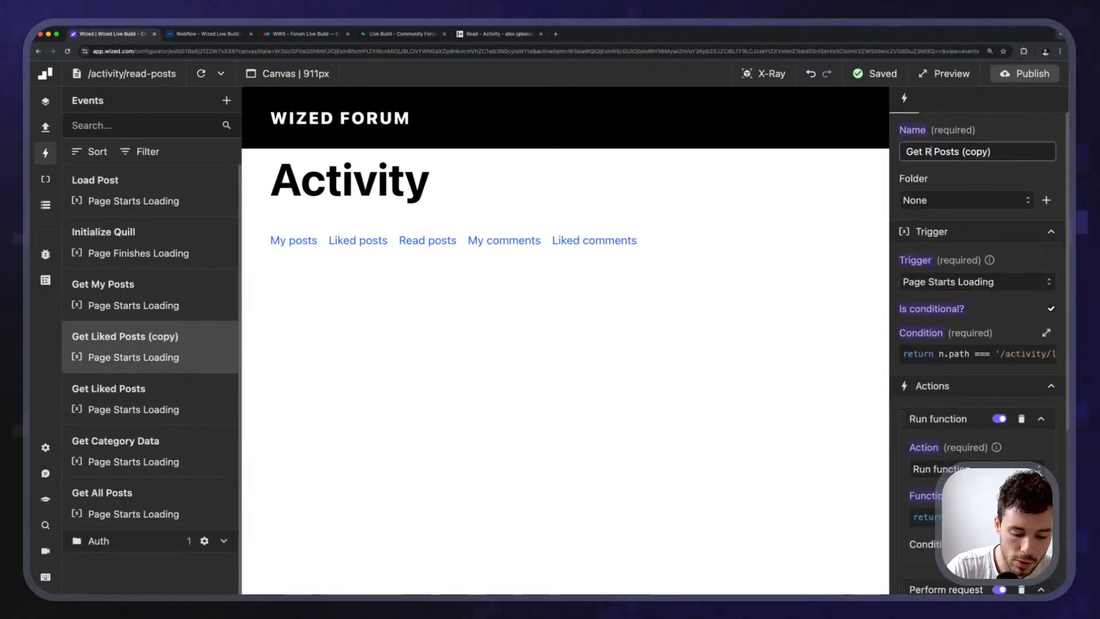
pyautogui.press('BackSpace')
pyautogui.press('BackSpace')
pyautogui.press('BackSpace')
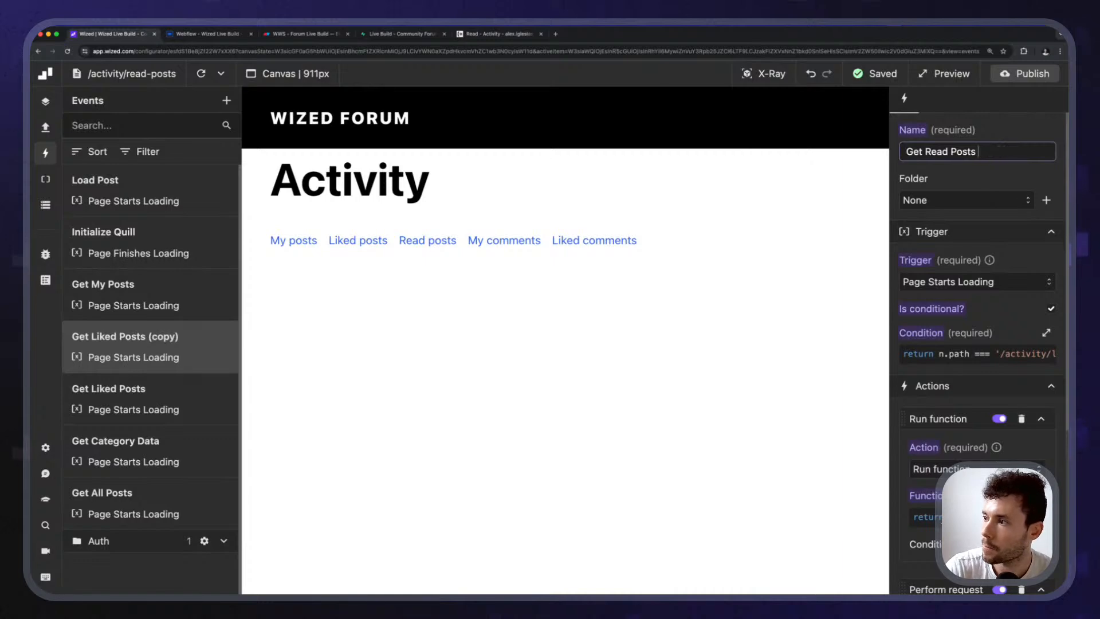
# Change the condition path to read-posts and set the performed request to get_read_posts.
pyautogui.click(994, 351)
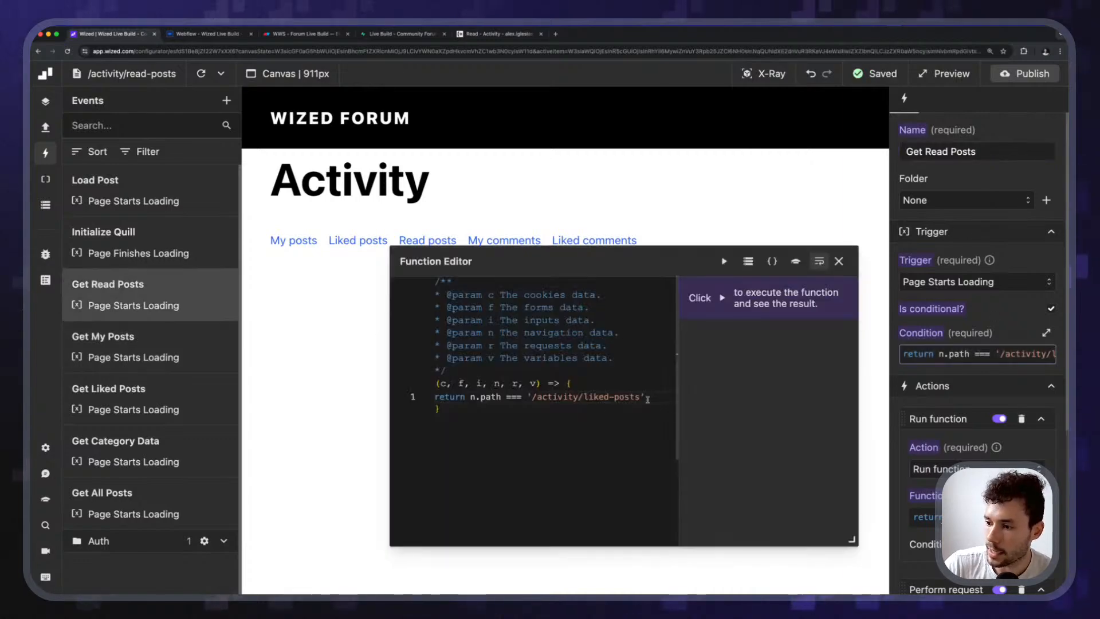
pyautogui.doubleClick(600, 397)
pyautogui.write('read')
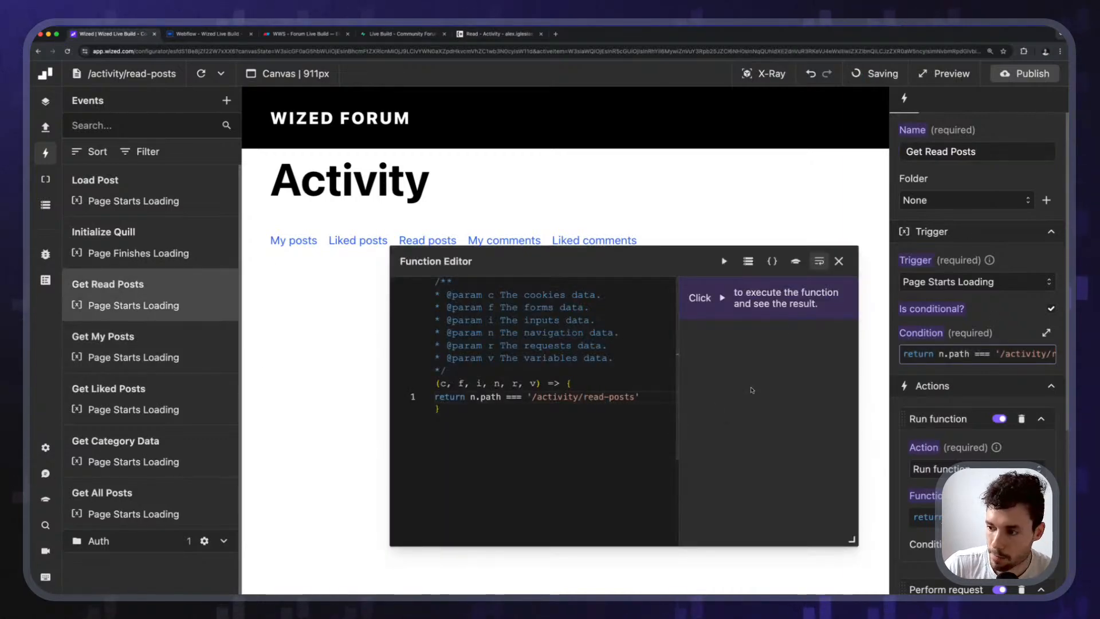
pyautogui.click(838, 261)
pyautogui.scroll(-4, 992, 288)
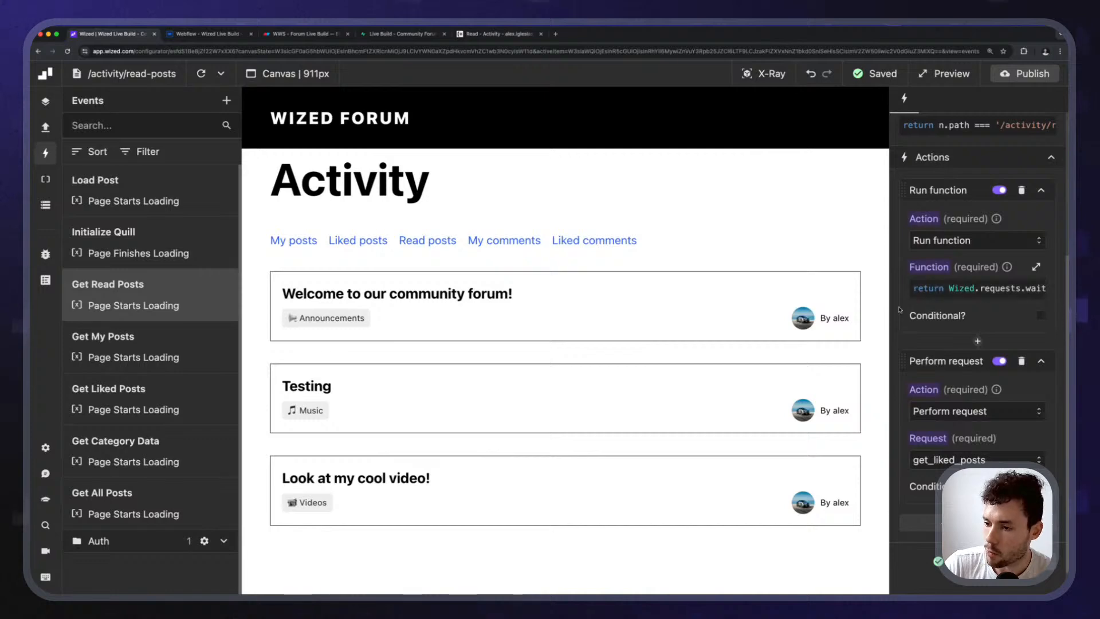
pyautogui.scroll(-3, 992, 288)
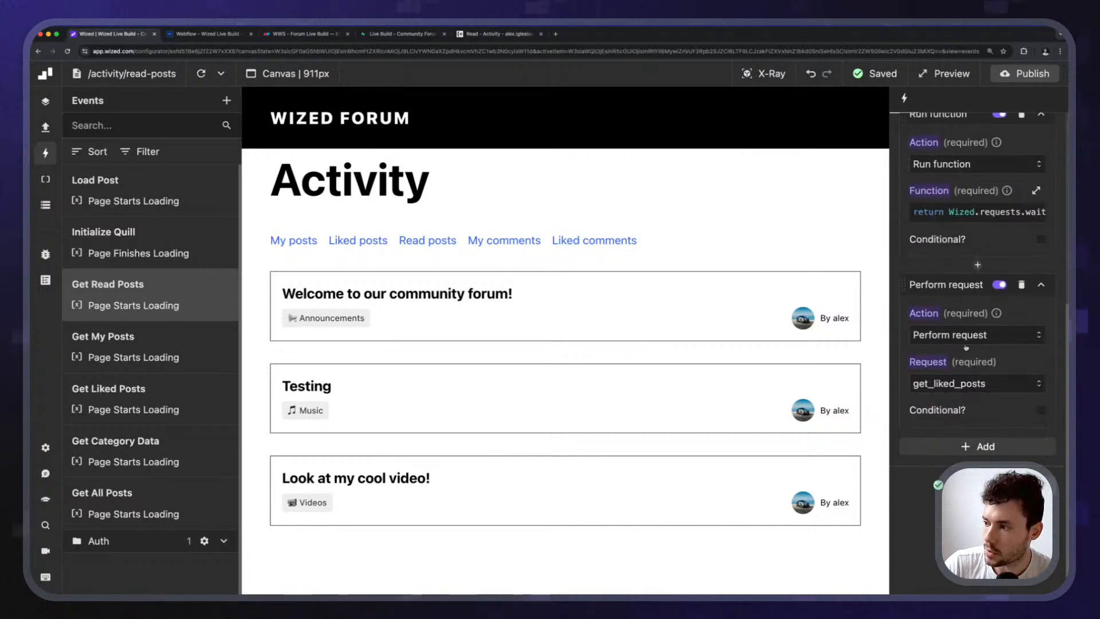
pyautogui.click(961, 388)
pyautogui.scroll(-2, 989, 481)
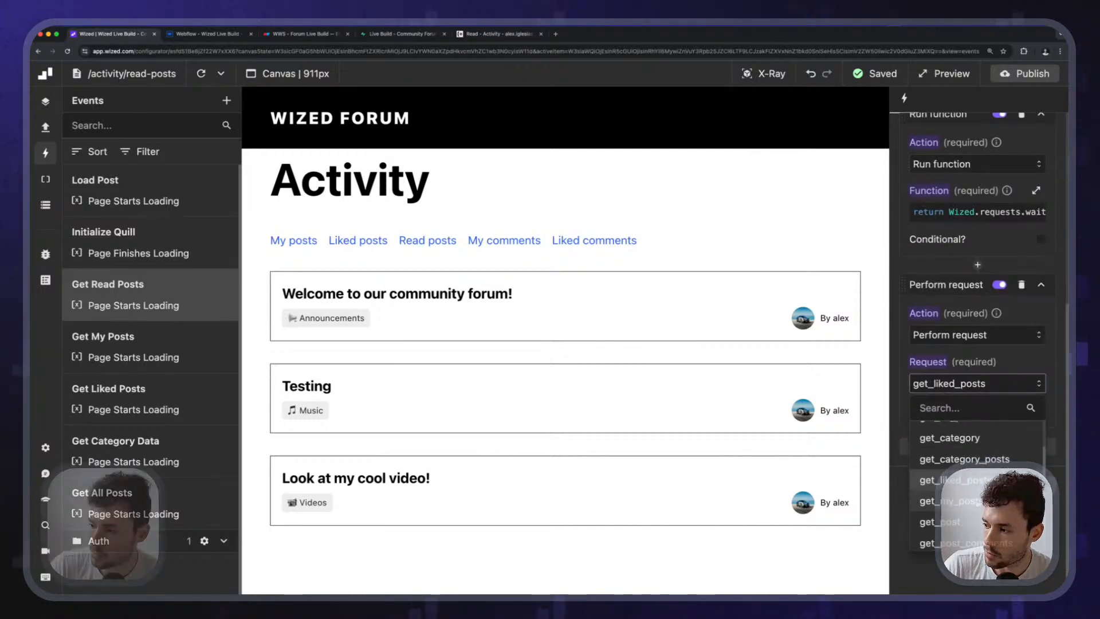
pyautogui.scroll(-2, 989, 481)
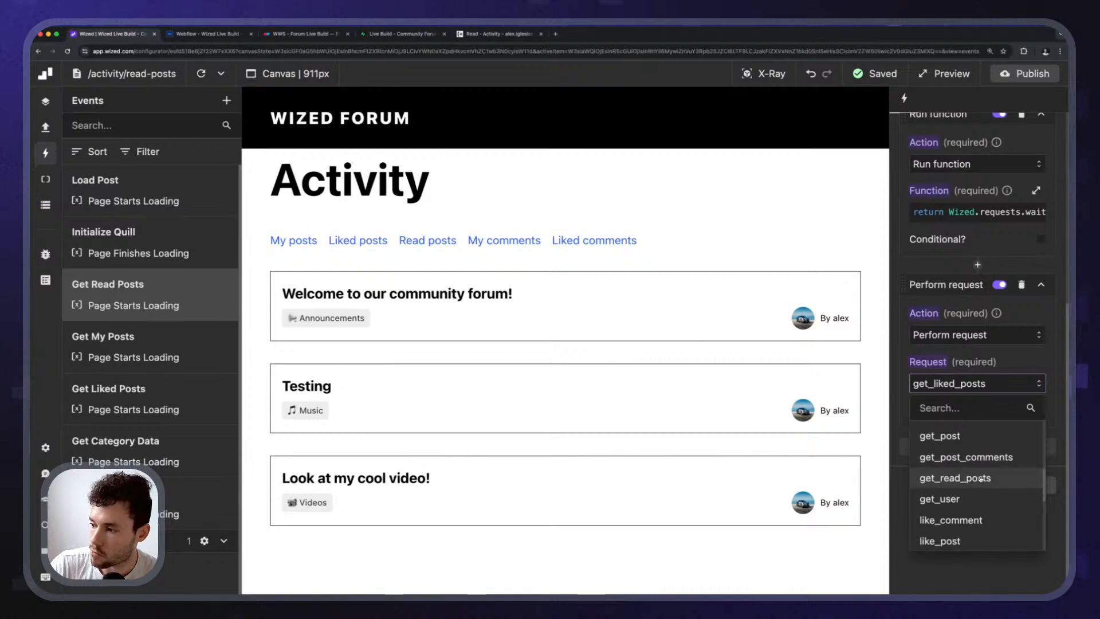
pyautogui.click(968, 479)
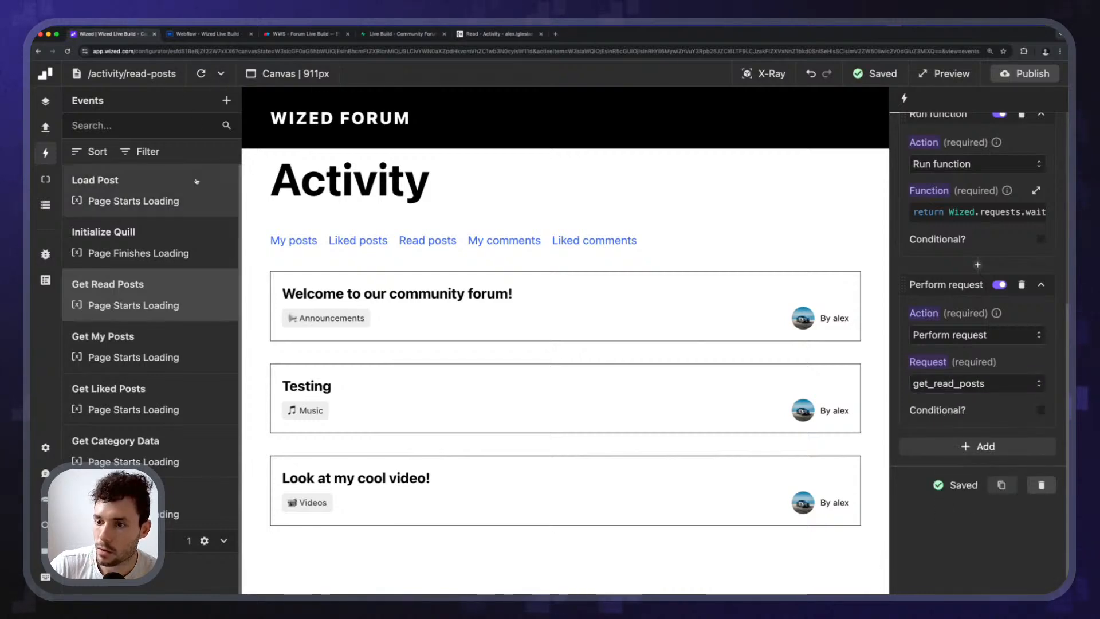
pyautogui.scroll(-2, 172, 395)
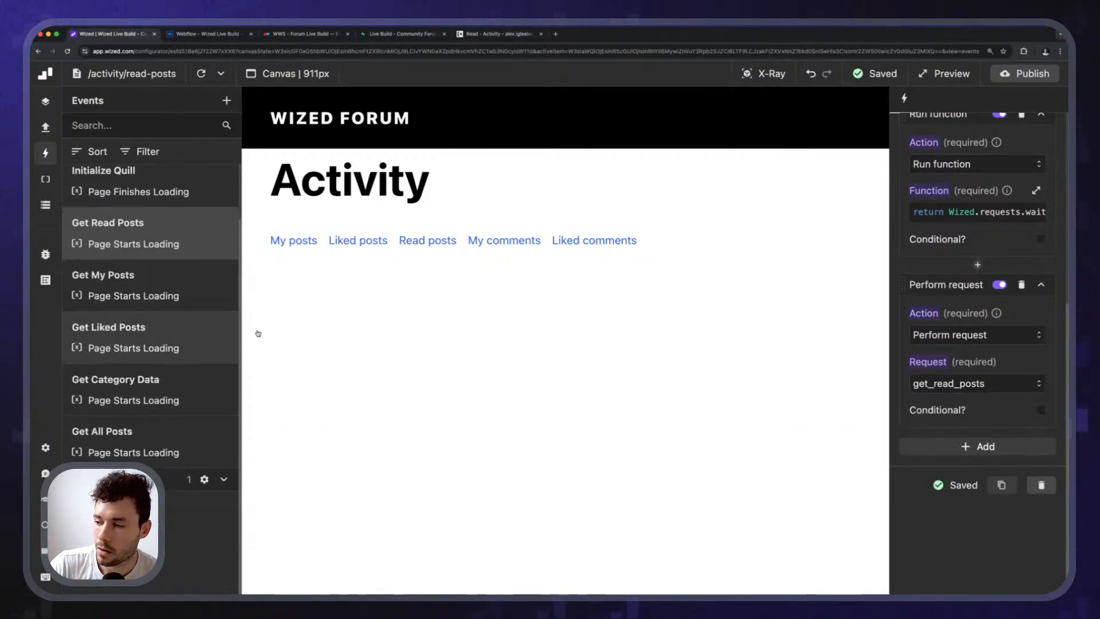
# Reload the read-posts page and confirm get_read_posts returns status 200 with three posts.
pyautogui.click(45, 204)
pyautogui.scroll(-5, 103, 386)
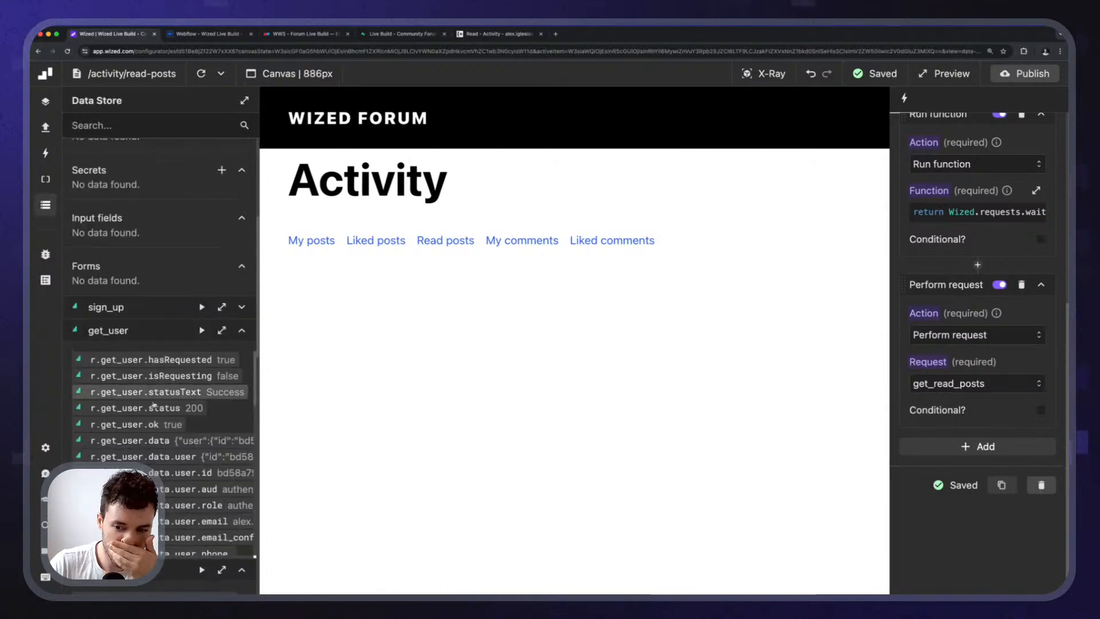
pyautogui.scroll(-15, 104, 385)
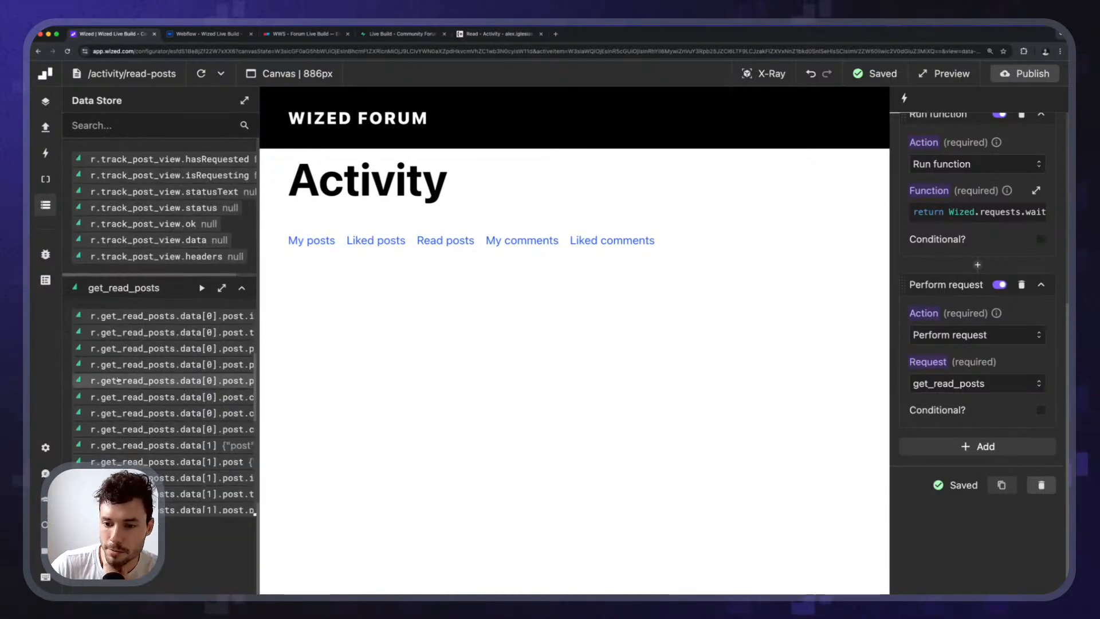
pyautogui.scroll(1, 176, 403)
pyautogui.click(201, 74)
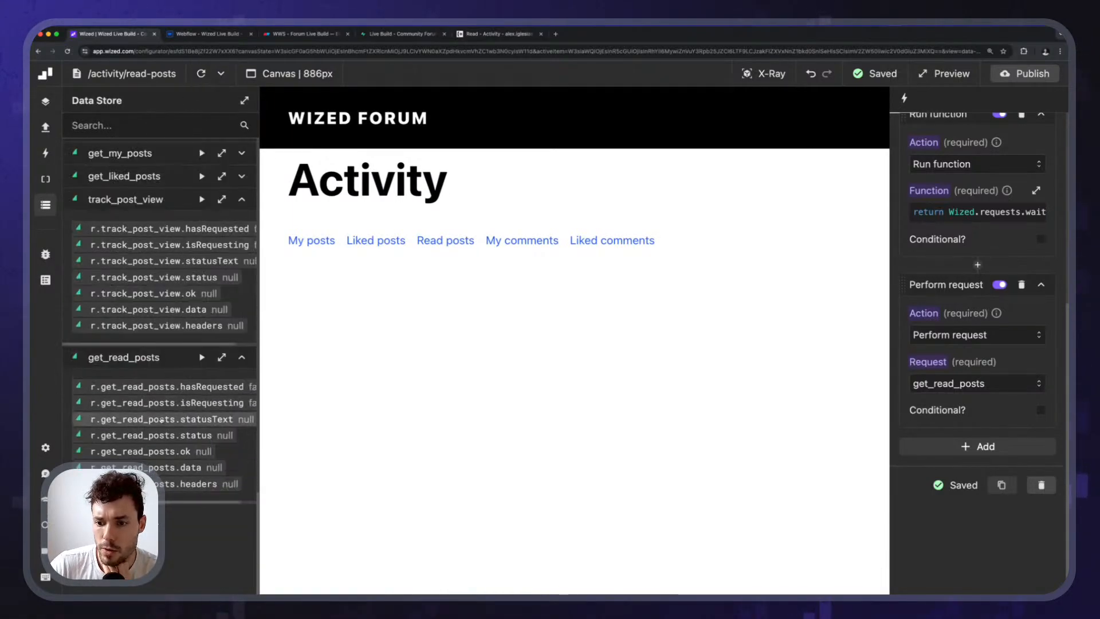
pyautogui.scroll(-1, 177, 451)
pyautogui.click(221, 288)
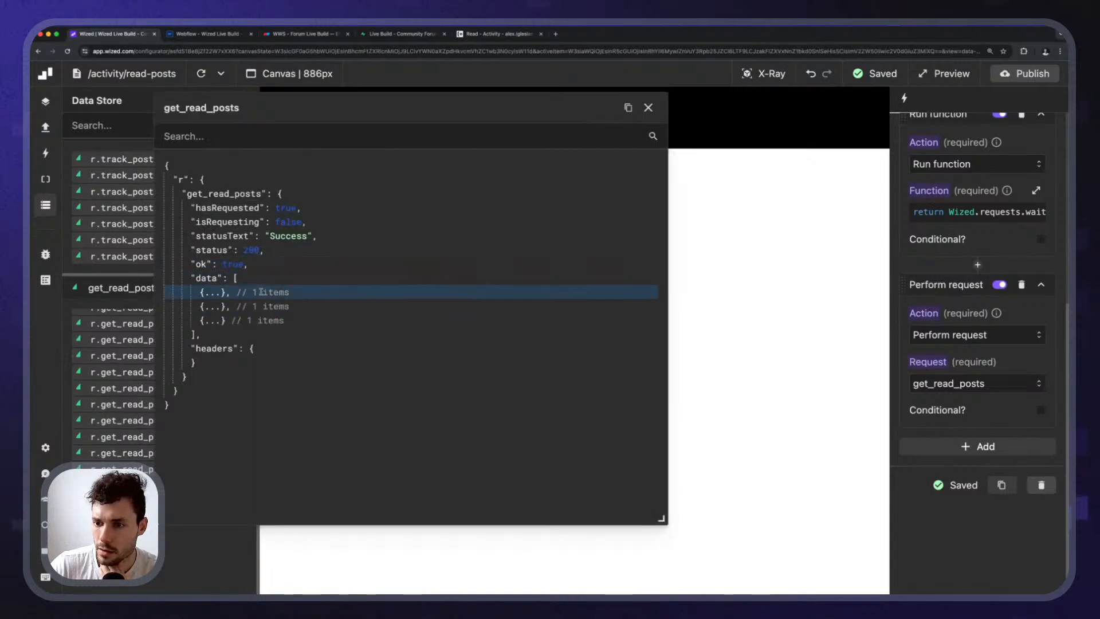
pyautogui.click(213, 294)
pyautogui.click(214, 334)
pyautogui.click(213, 377)
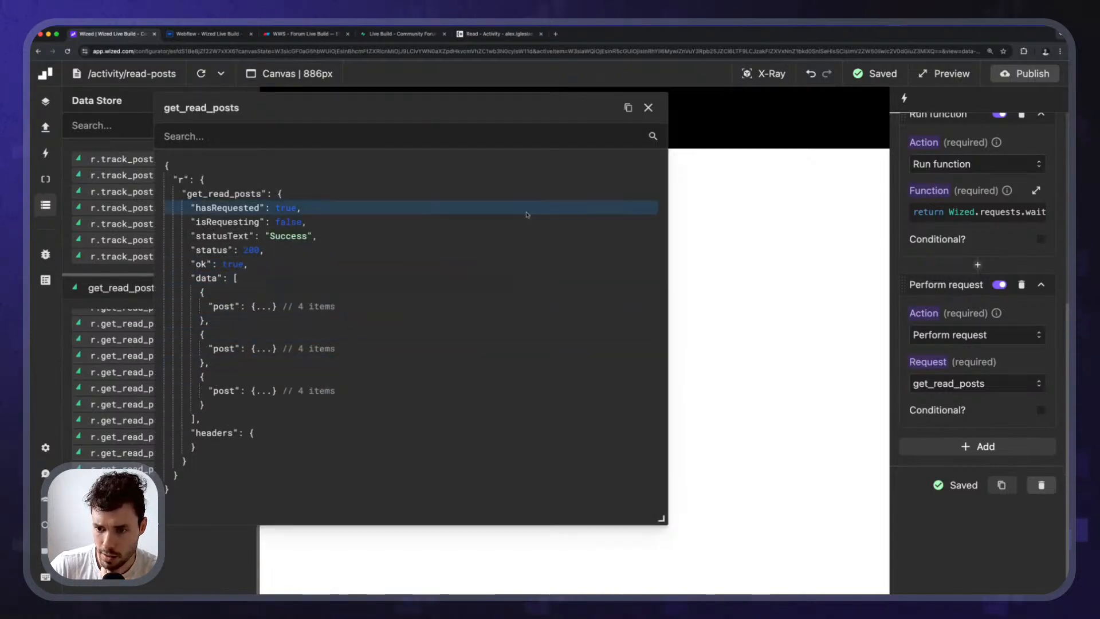
pyautogui.click(648, 108)
pyautogui.scroll(5, 147, 185)
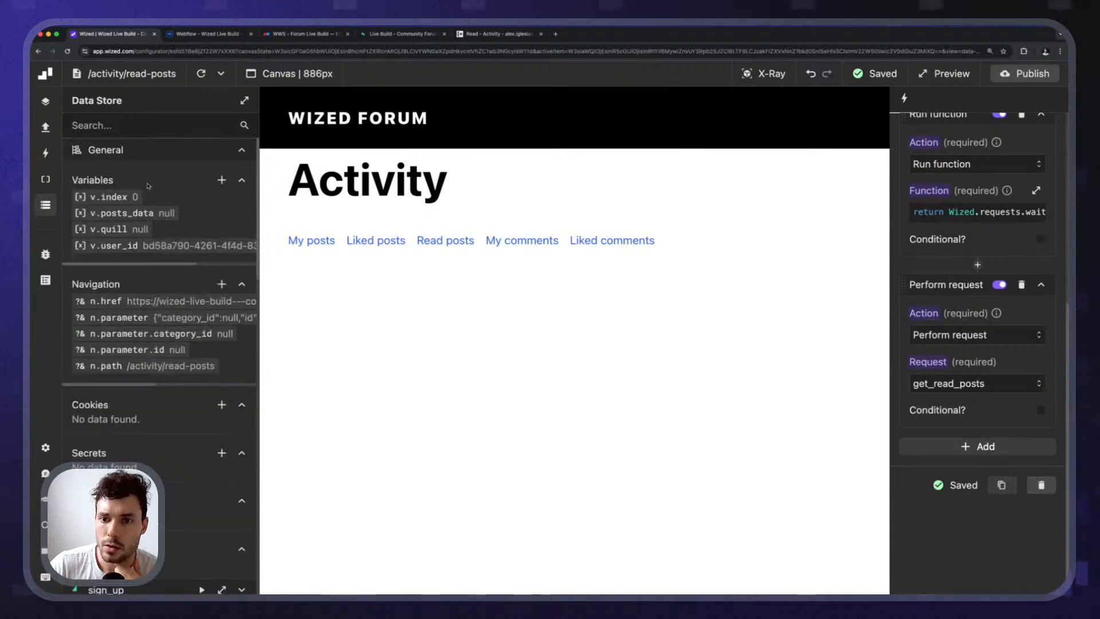
# Open posts_data's code and examine the liked-posts and read-posts mapping lines.
pyautogui.click(133, 212)
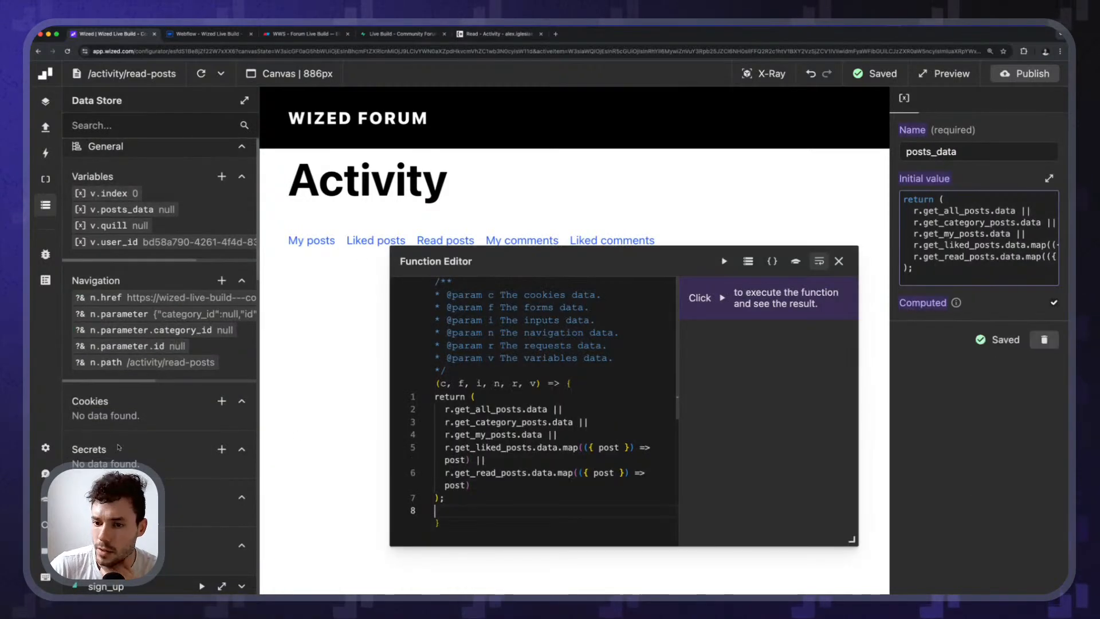
pyautogui.moveTo(526, 268); pyautogui.dragTo(283, 158)
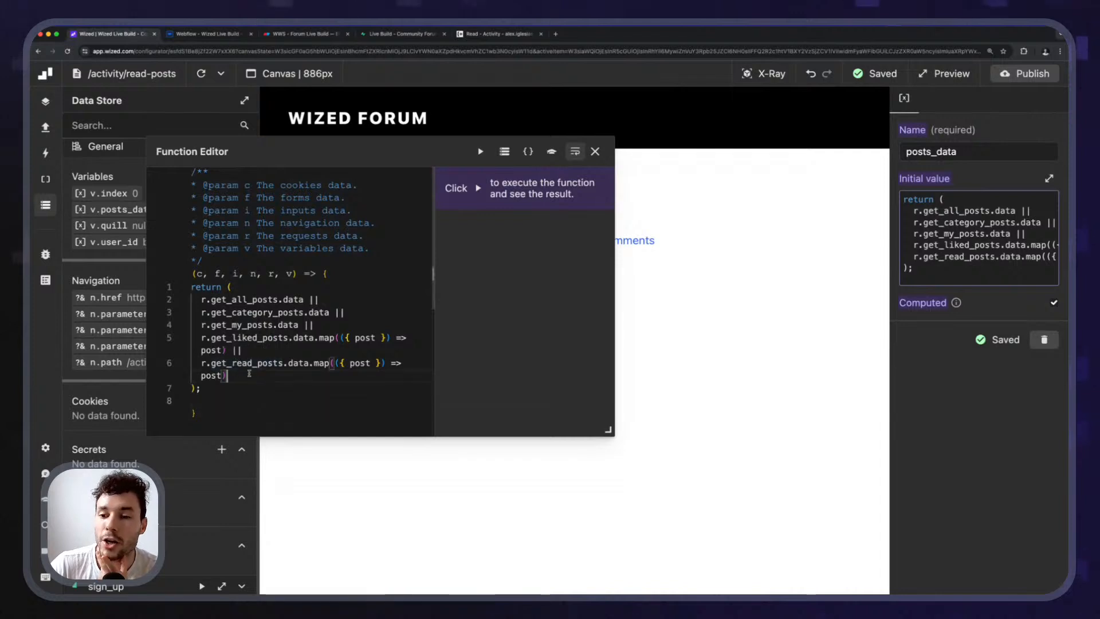
pyautogui.doubleClick(238, 350)
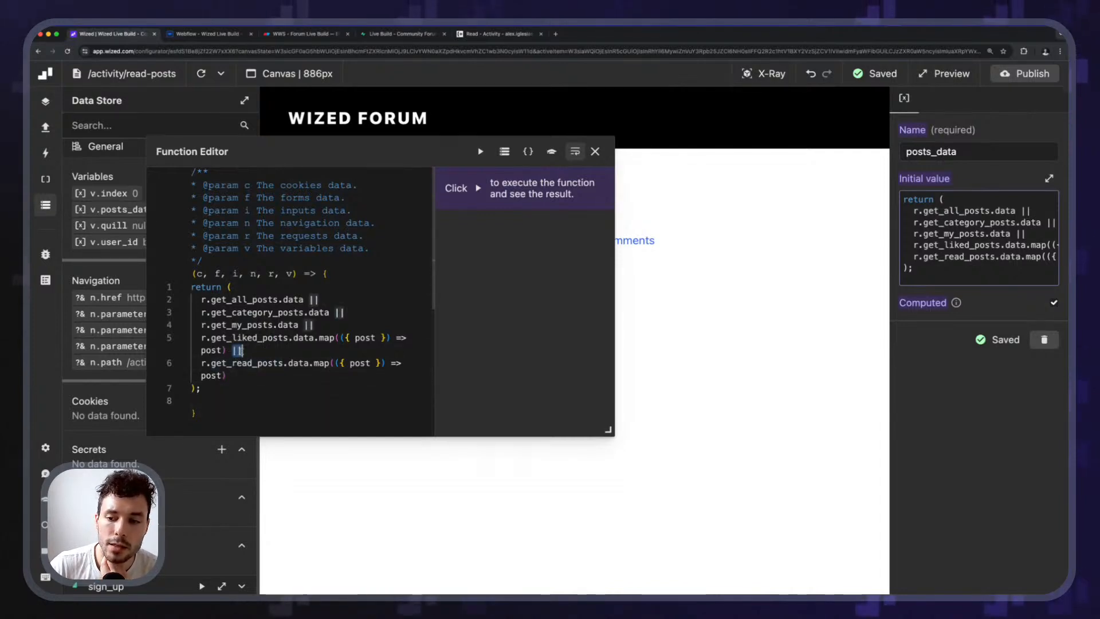
pyautogui.click(245, 374)
pyautogui.moveTo(228, 352); pyautogui.dragTo(214, 339)
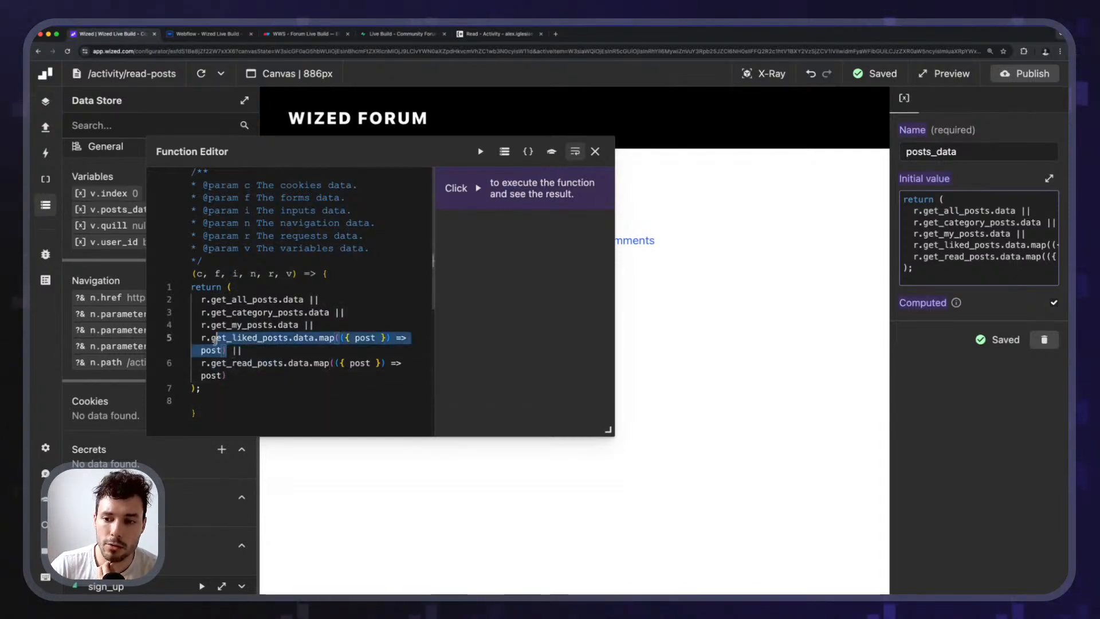
pyautogui.click(228, 351)
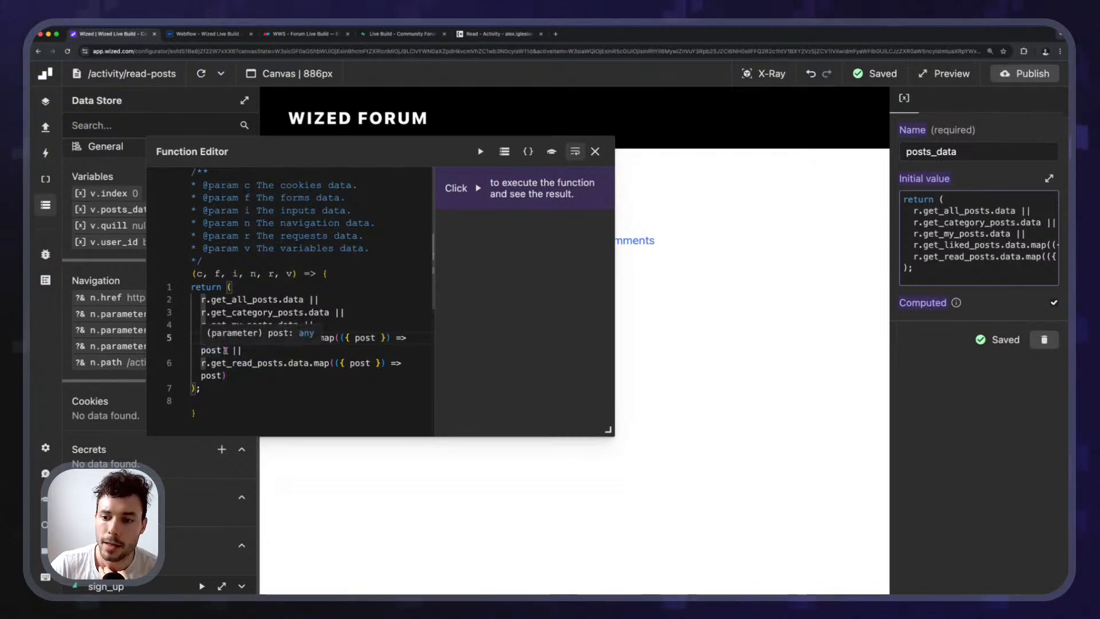
pyautogui.click(245, 388)
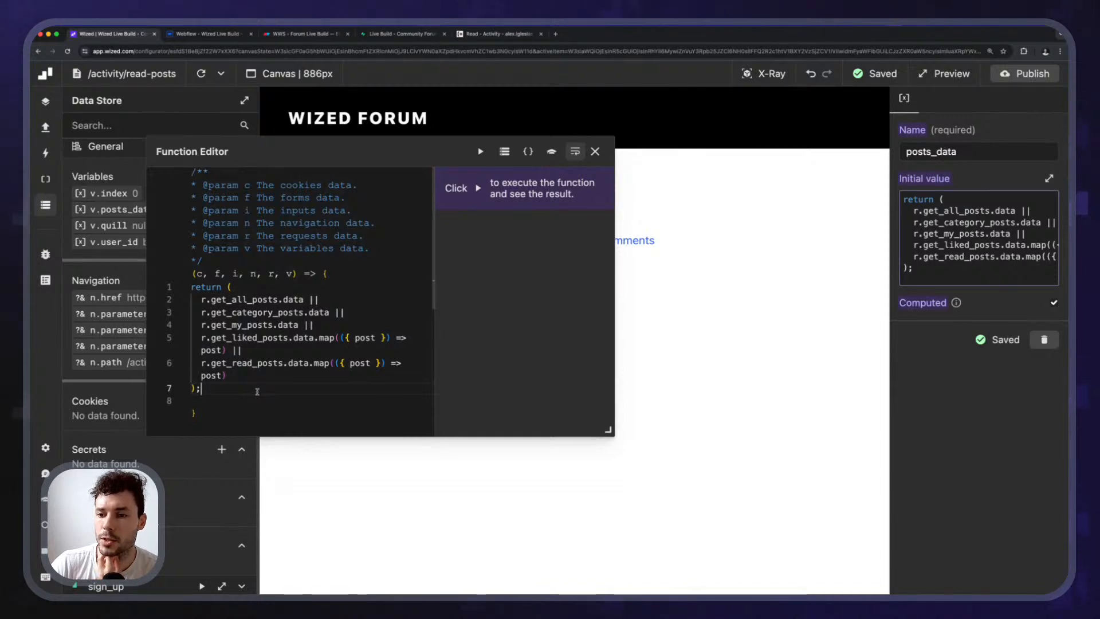
pyautogui.moveTo(203, 337); pyautogui.dragTo(227, 349)
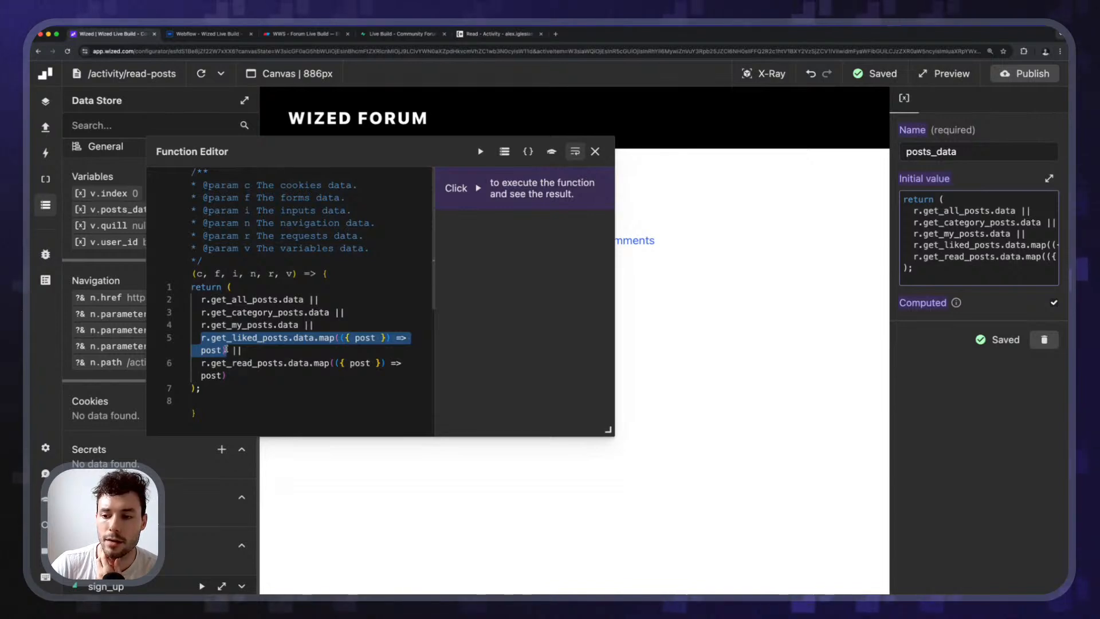
pyautogui.click(225, 369)
# Change .data.map to .data?.map on lines 5 and 6 and rerun the function.
pyautogui.click(479, 152)
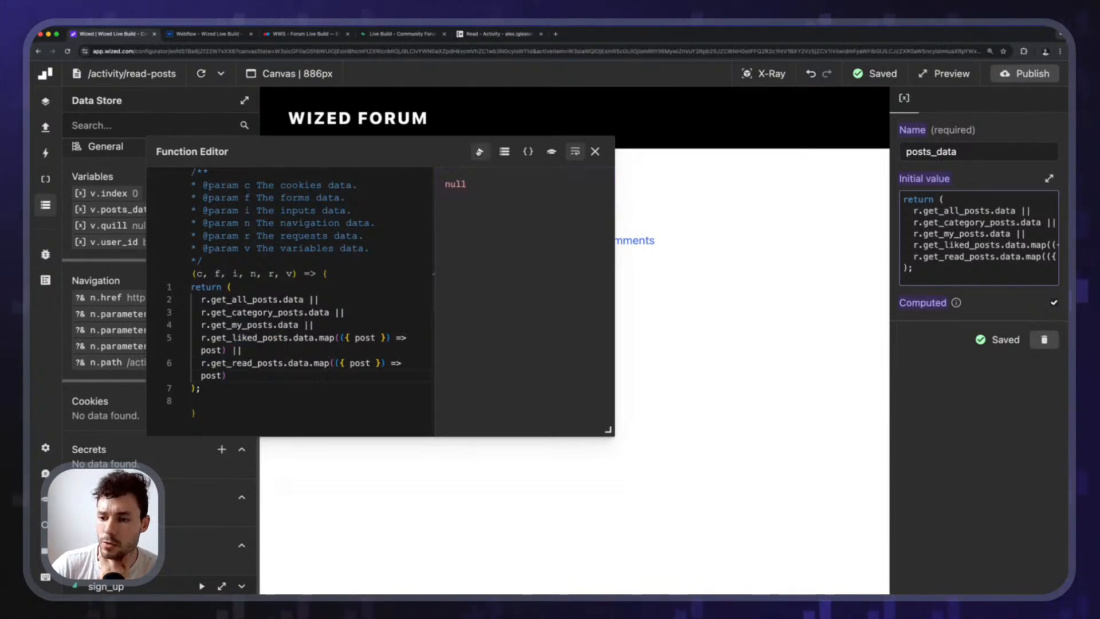
pyautogui.write('?')
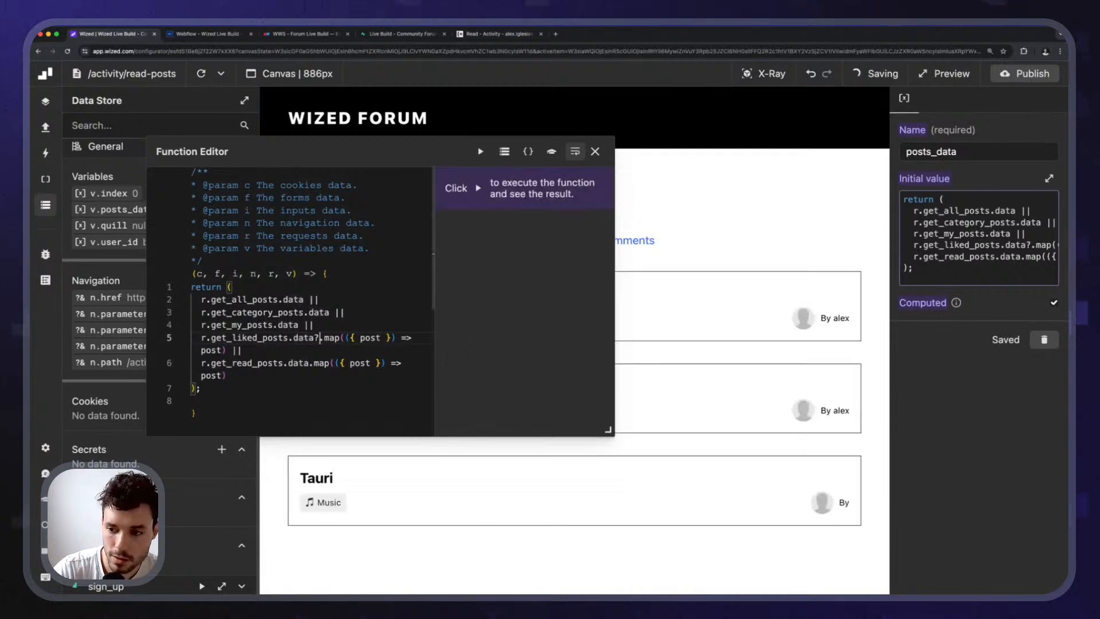
pyautogui.press('Down')
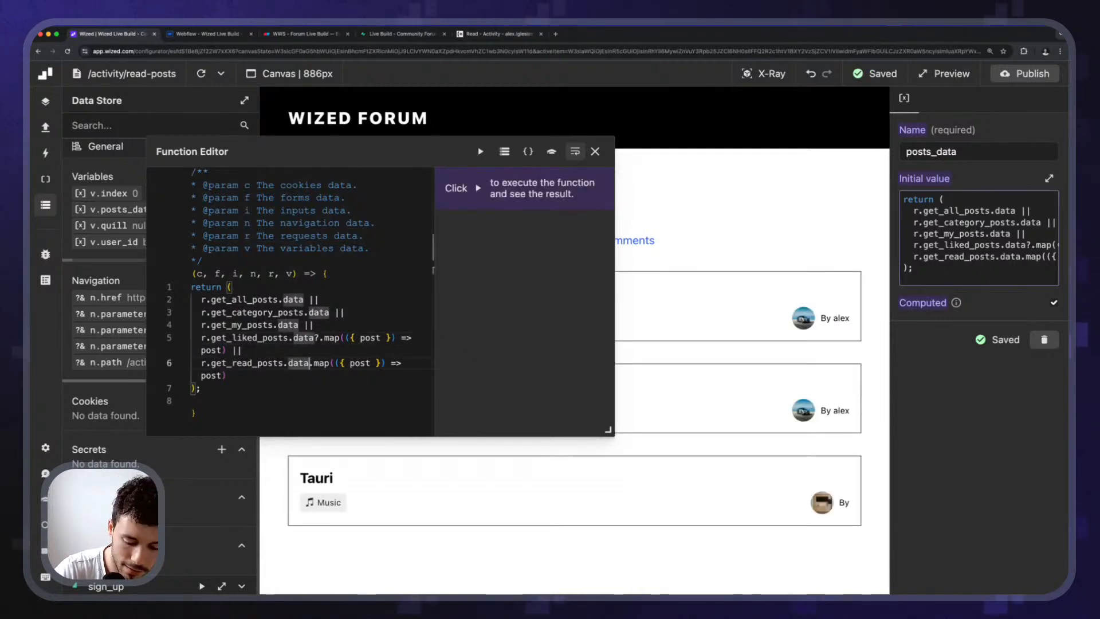
pyautogui.write('?')
pyautogui.click(480, 151)
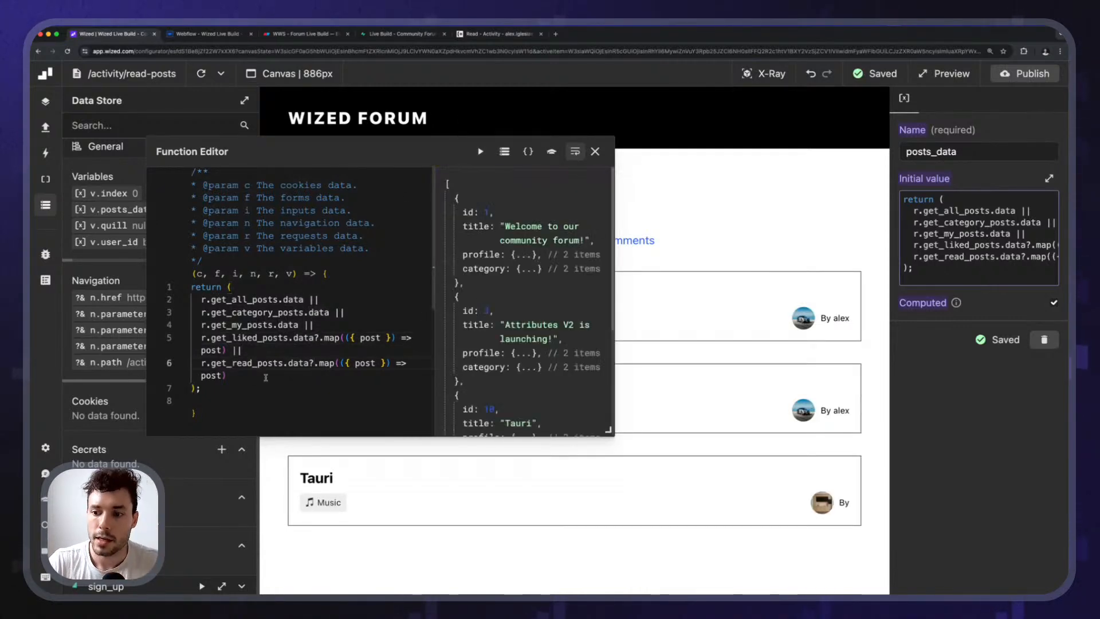
# Review the optional-chained mapping expressions, then close the posts_data code editor.
pyautogui.moveTo(203, 338); pyautogui.dragTo(315, 338)
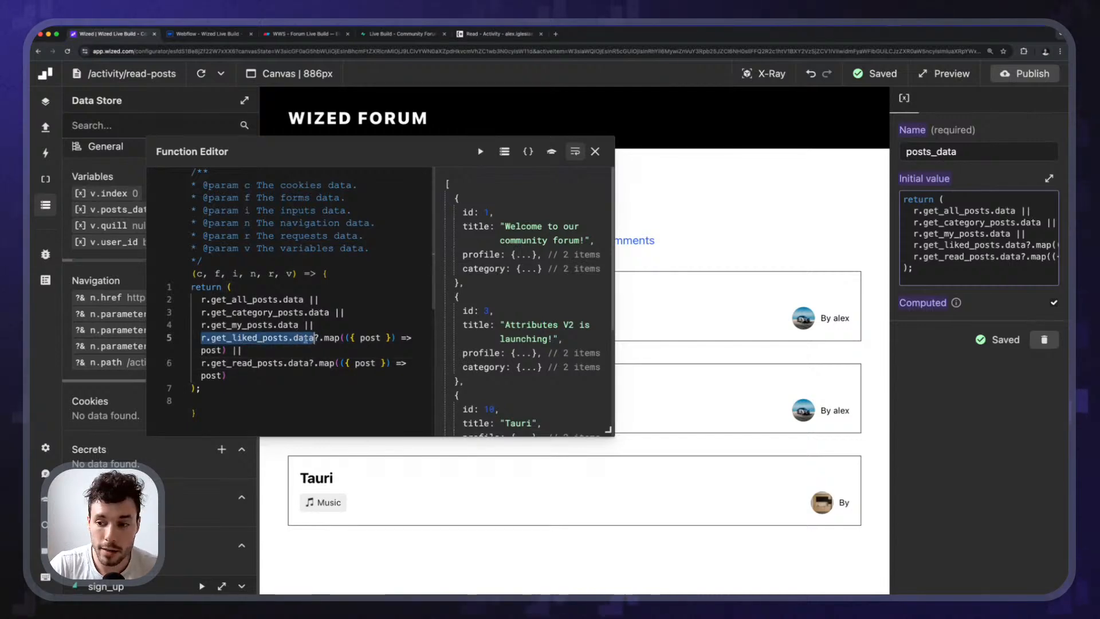
pyautogui.click(319, 338)
pyautogui.moveTo(319, 338); pyautogui.dragTo(227, 350)
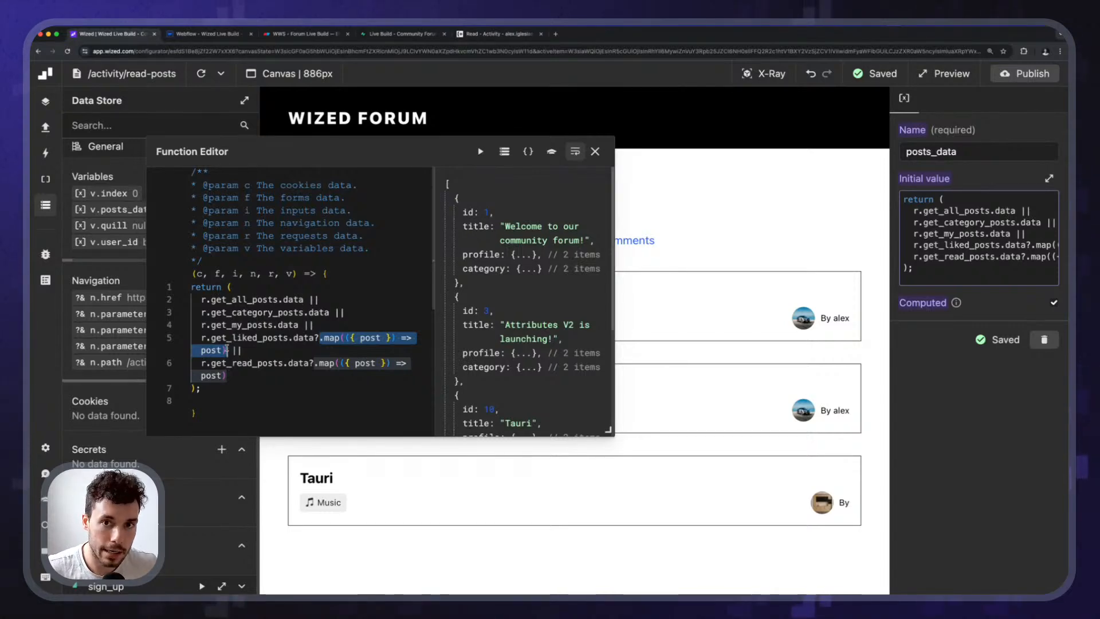
pyautogui.click(319, 338)
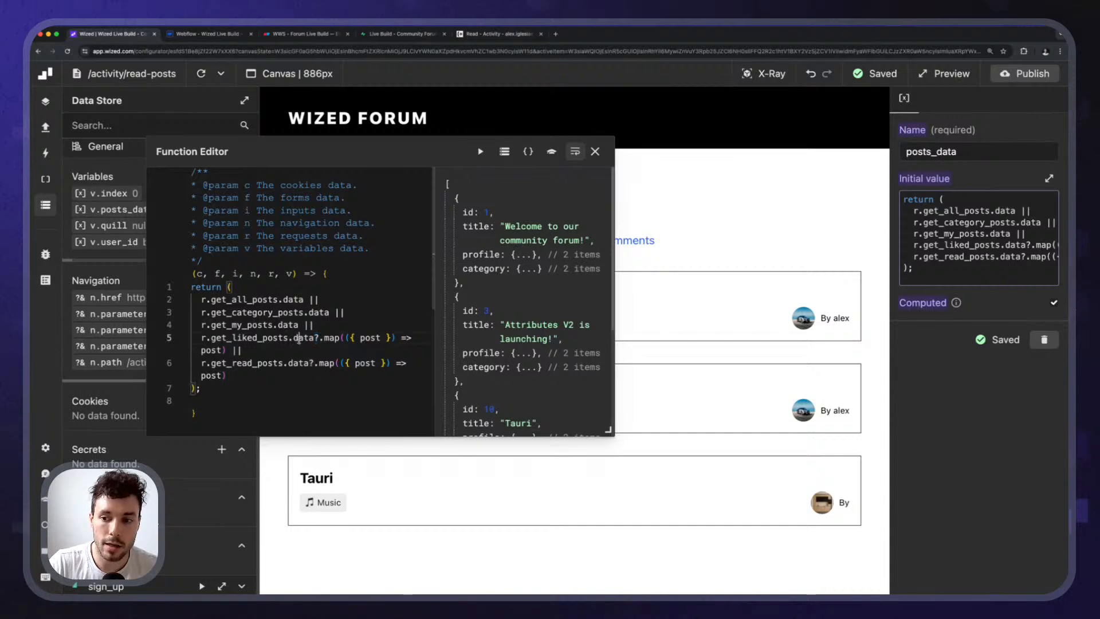
pyautogui.doubleClick(298, 338)
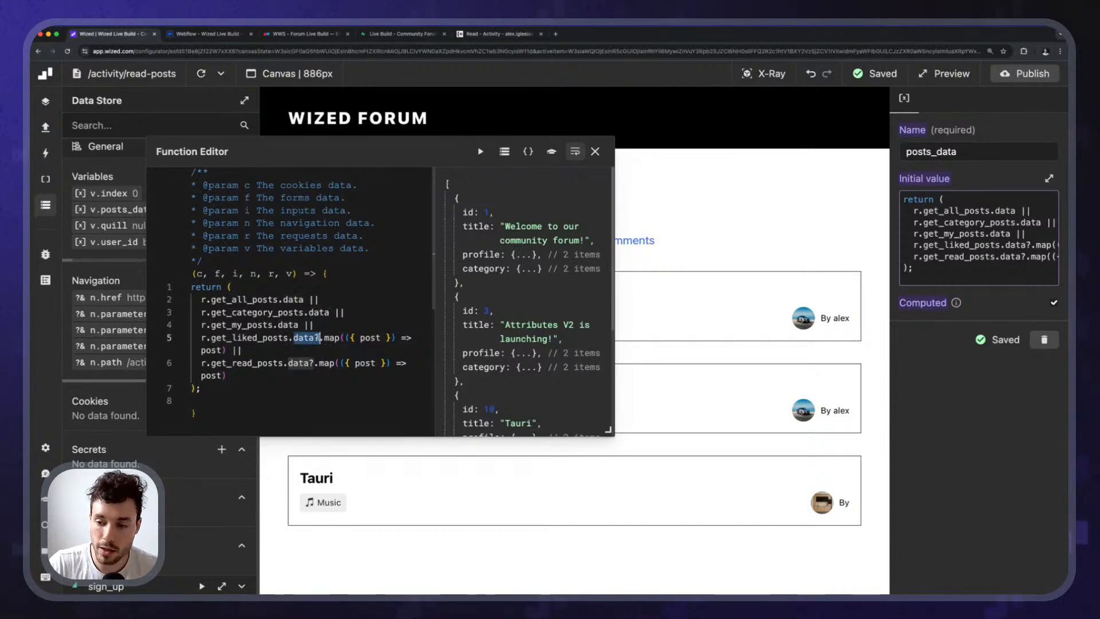
pyautogui.doubleClick(291, 338)
pyautogui.moveTo(294, 338); pyautogui.dragTo(400, 338)
pyautogui.click(320, 351)
pyautogui.moveTo(227, 351); pyautogui.dragTo(320, 339)
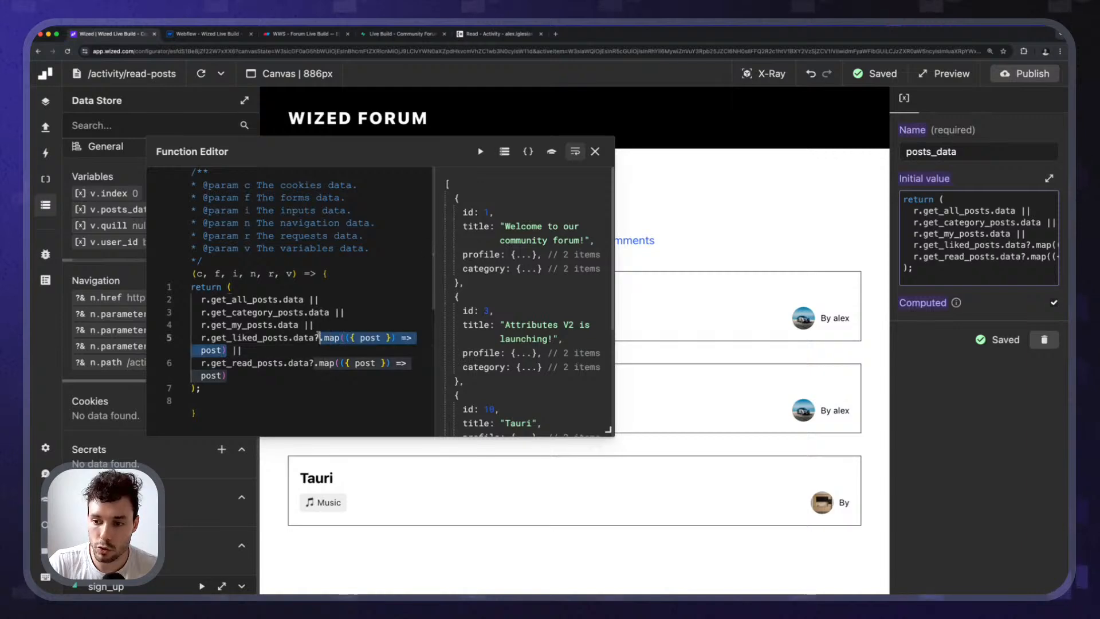
pyautogui.click(280, 353)
pyautogui.moveTo(245, 385); pyautogui.dragTo(203, 363)
pyautogui.click(245, 387)
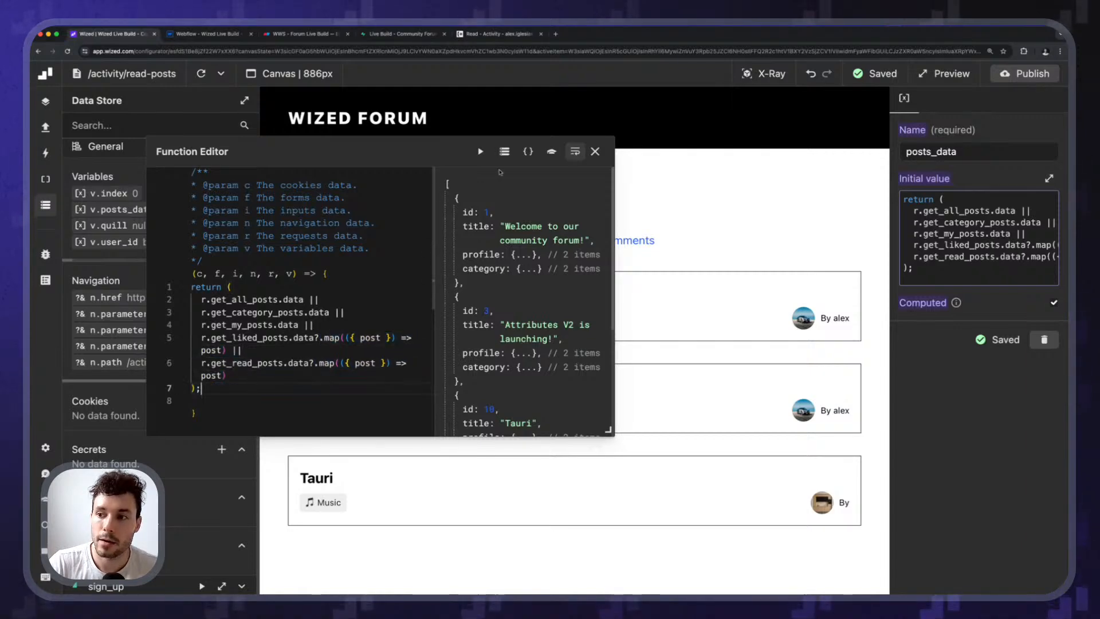
pyautogui.click(594, 151)
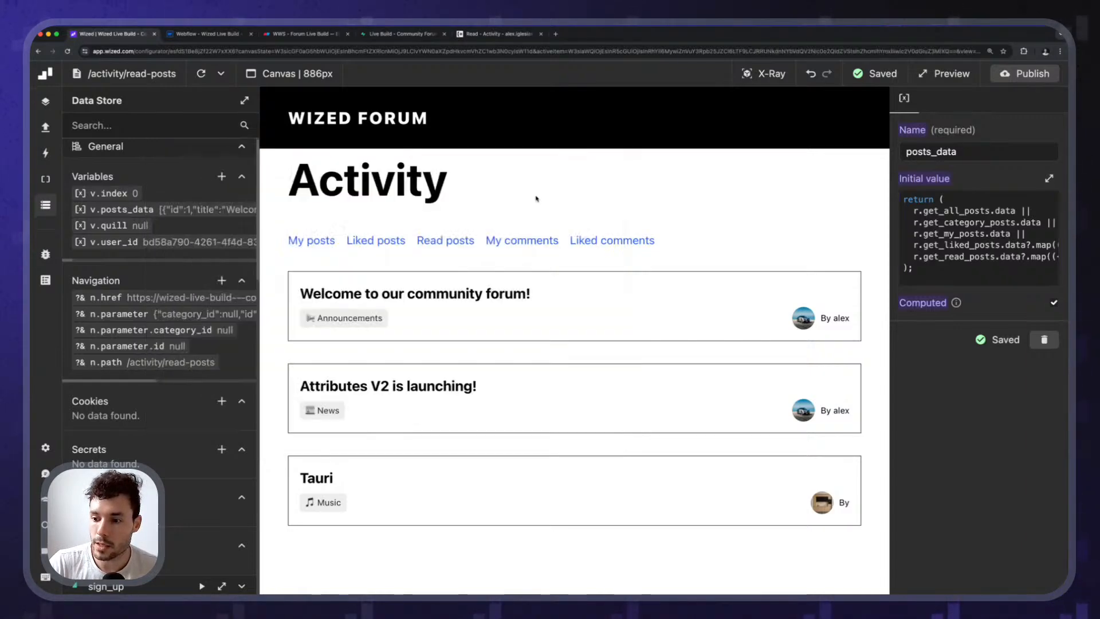
# Cycle the preview through Liked posts, My posts, Read posts, My comments and Liked comments, ending on Read posts.
pyautogui.click(420, 242)
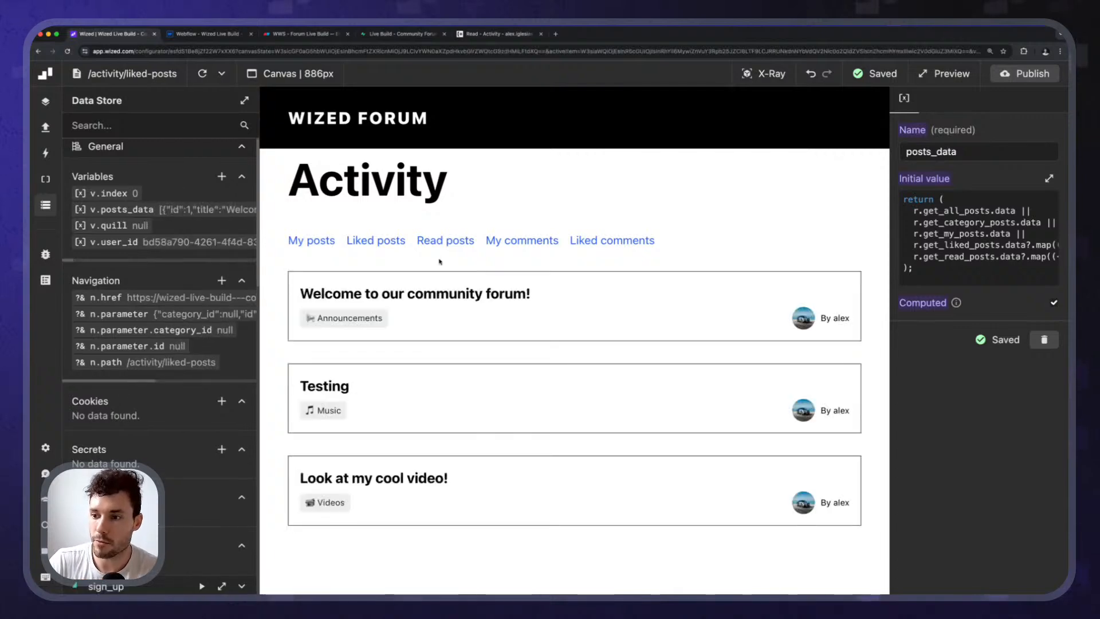
pyautogui.click(303, 242)
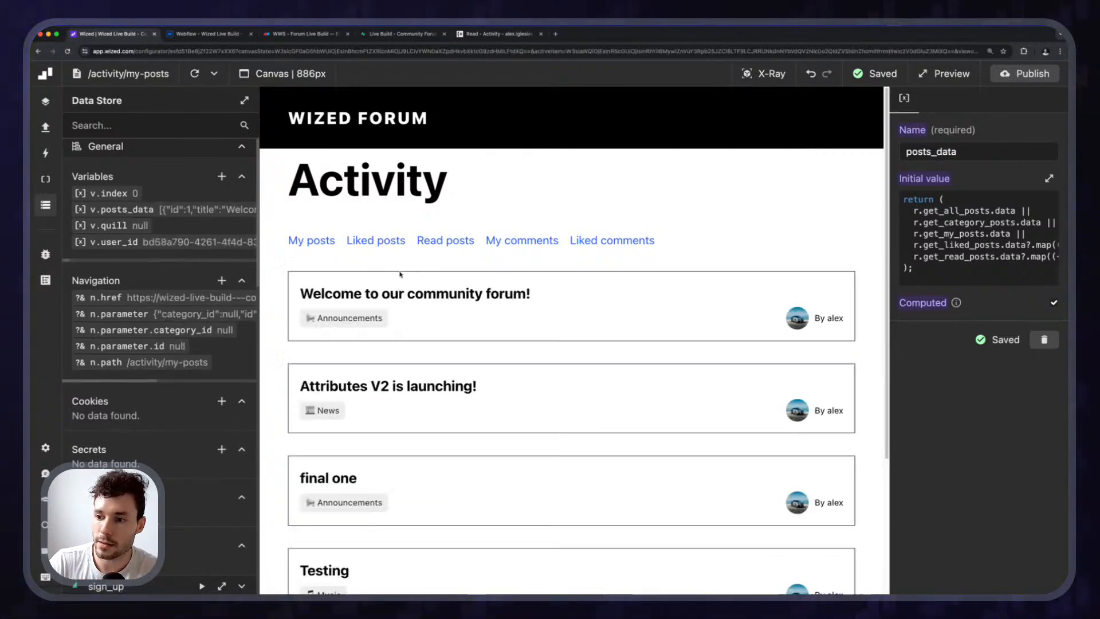
pyautogui.click(447, 241)
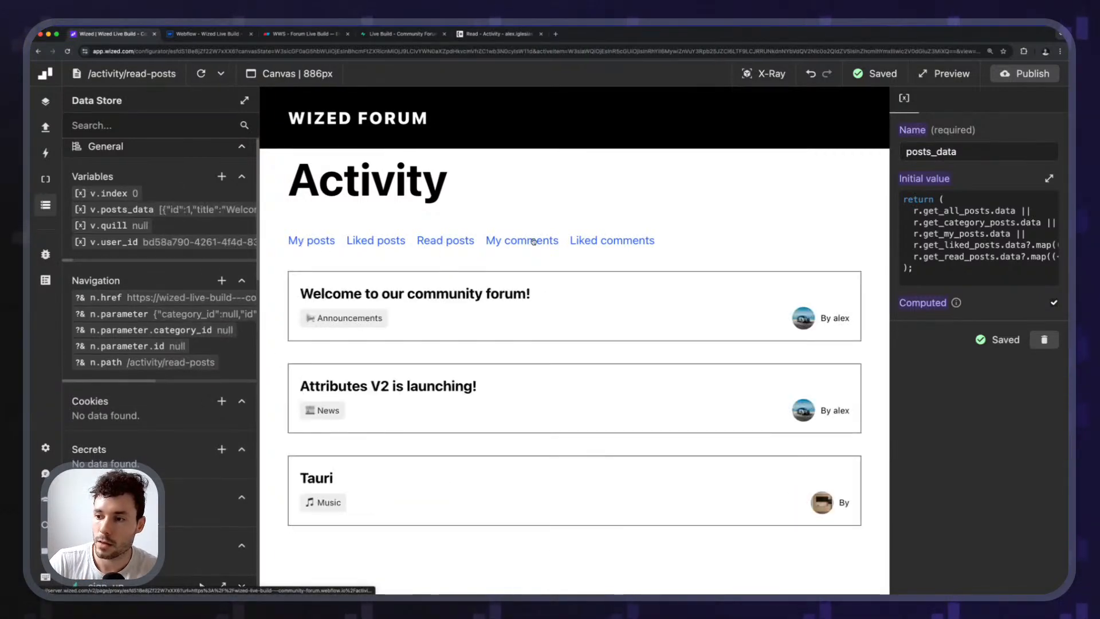
pyautogui.click(533, 241)
pyautogui.click(580, 241)
pyautogui.click(523, 240)
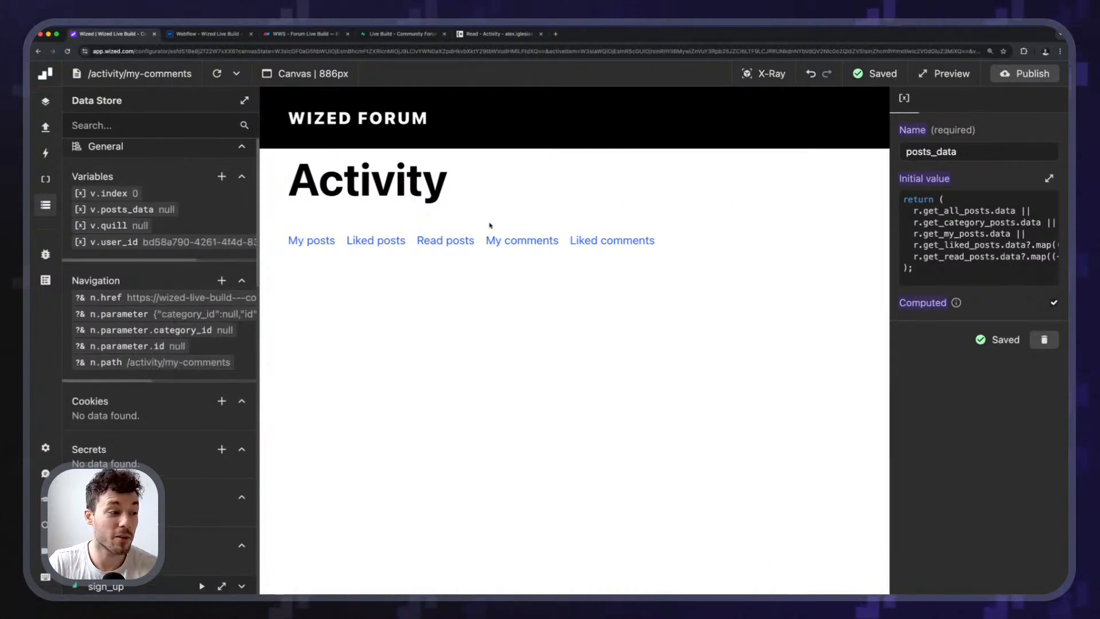
pyautogui.click(427, 240)
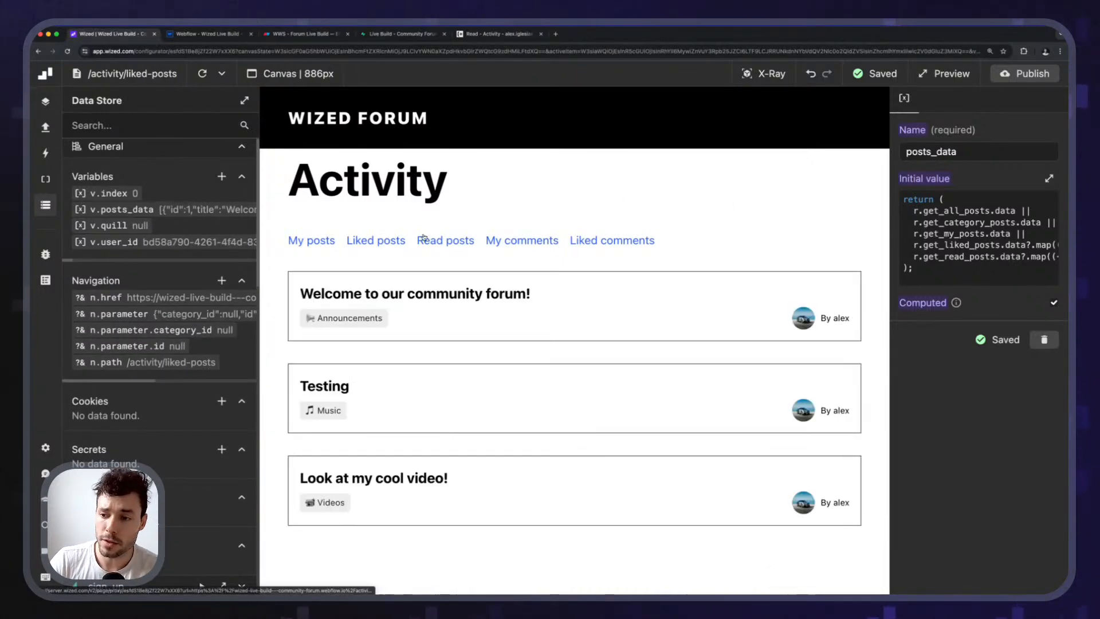
pyautogui.click(380, 244)
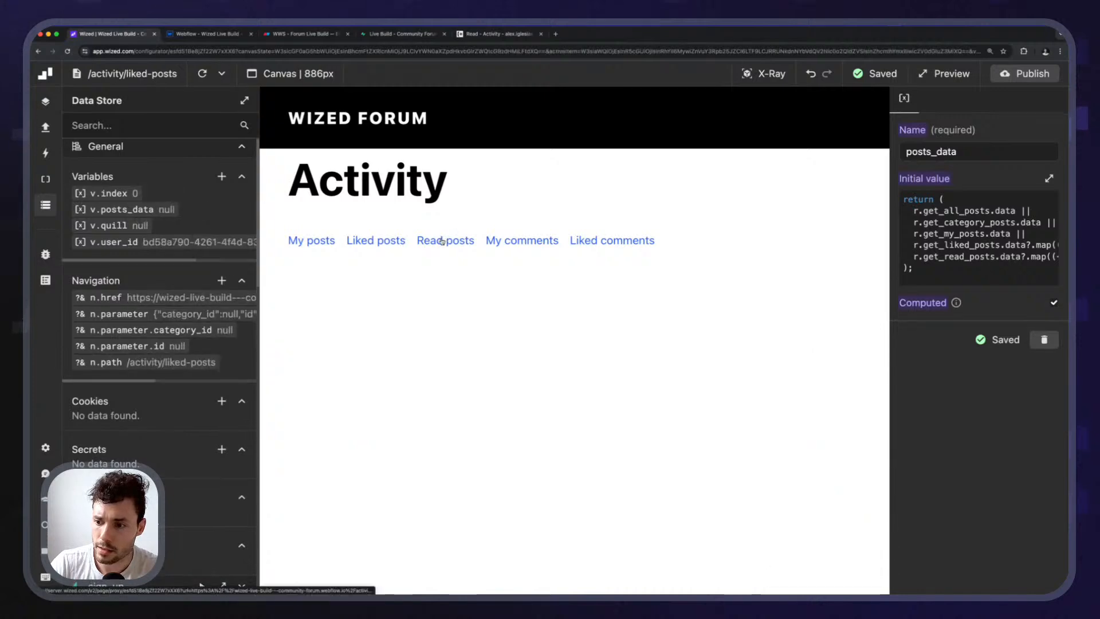
pyautogui.click(425, 246)
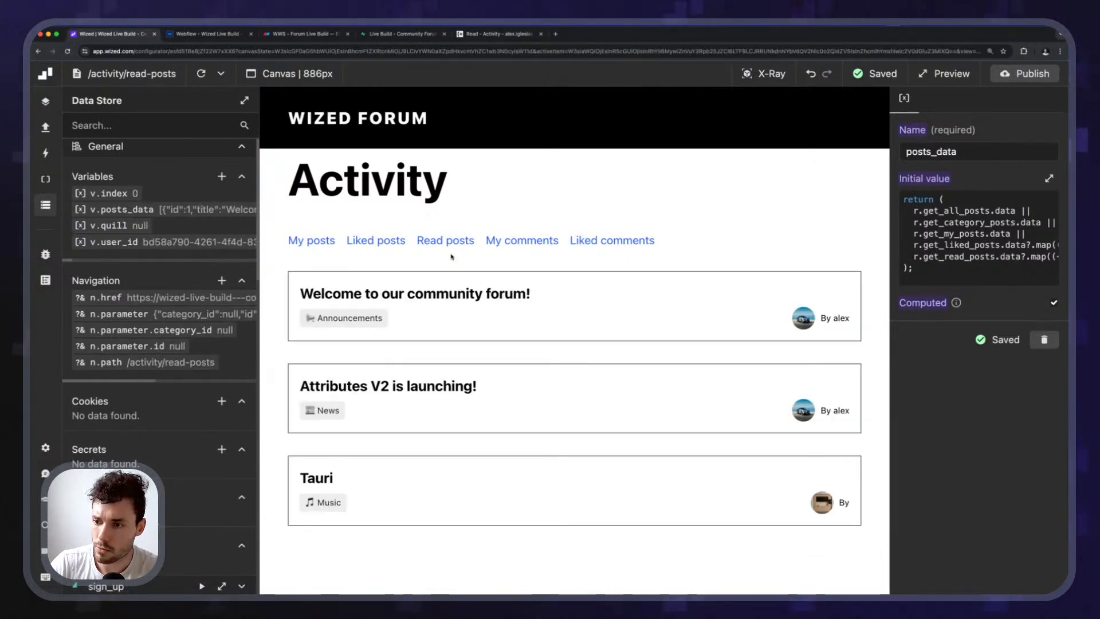
# Go to the forum home page and open the Testing post.
pyautogui.click(333, 130)
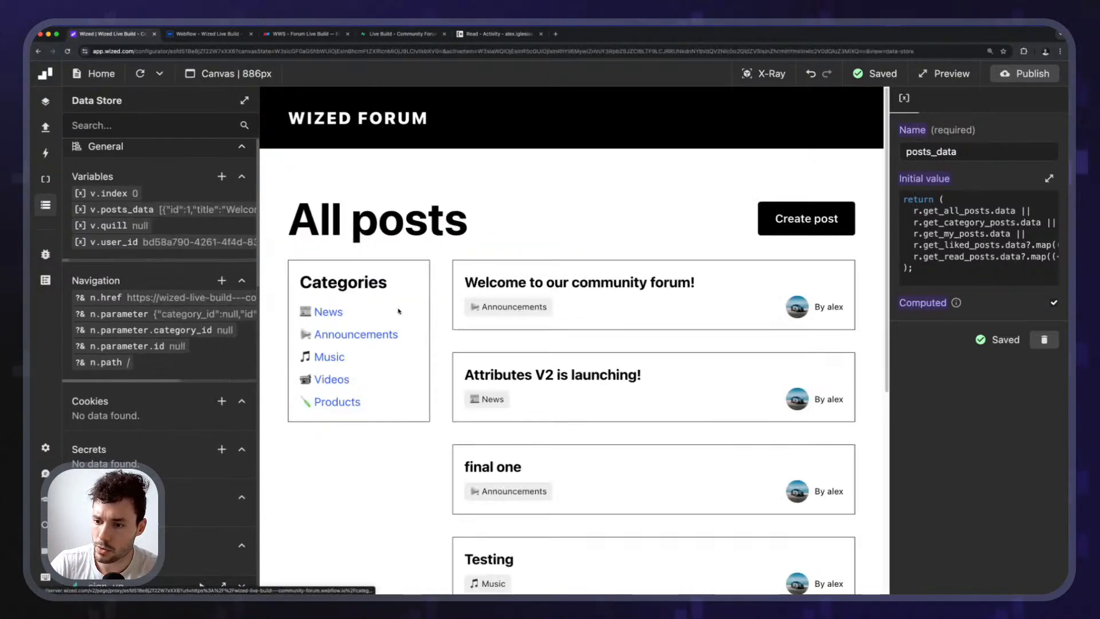
pyautogui.scroll(-2, 669, 439)
pyautogui.click(508, 470)
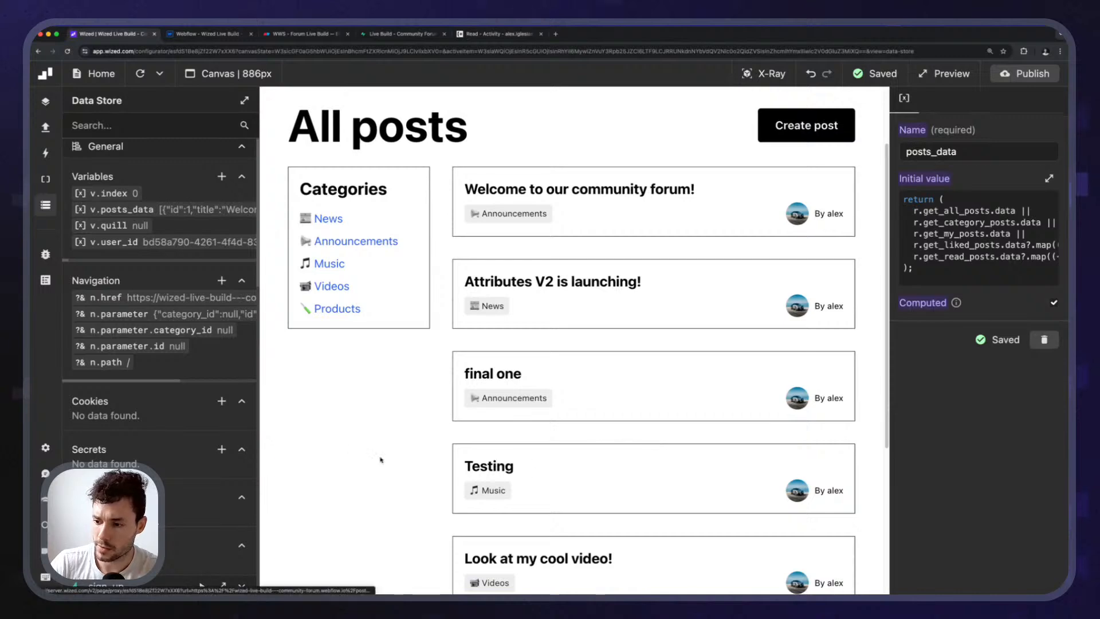
# Open the activity/read-posts page from Pages and show the project's data requests.
pyautogui.click(93, 73)
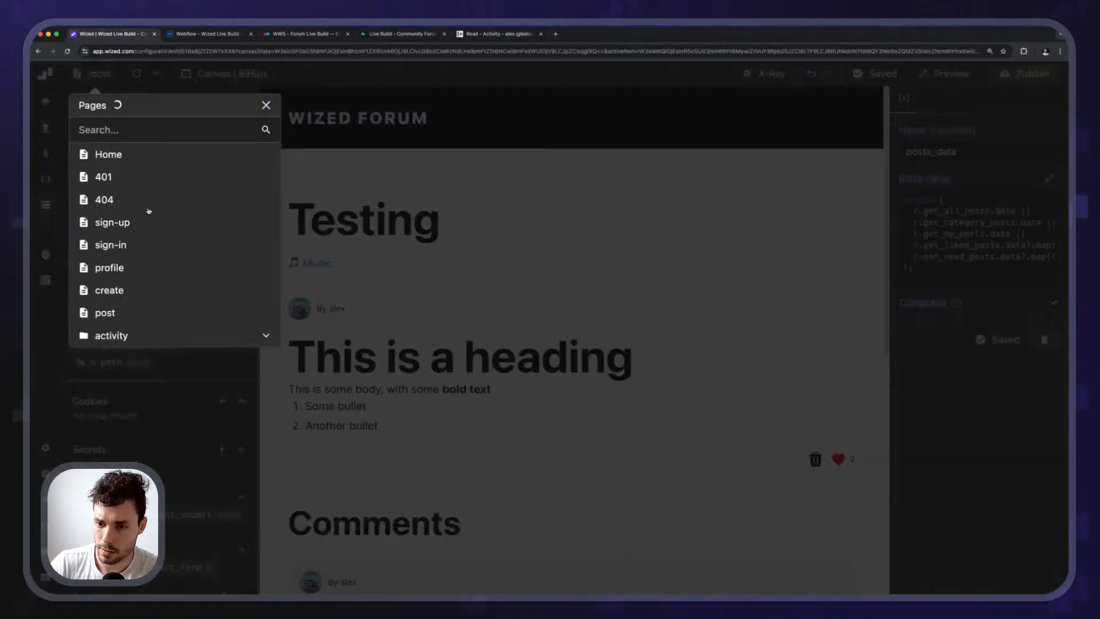
pyautogui.click(130, 337)
pyautogui.click(128, 403)
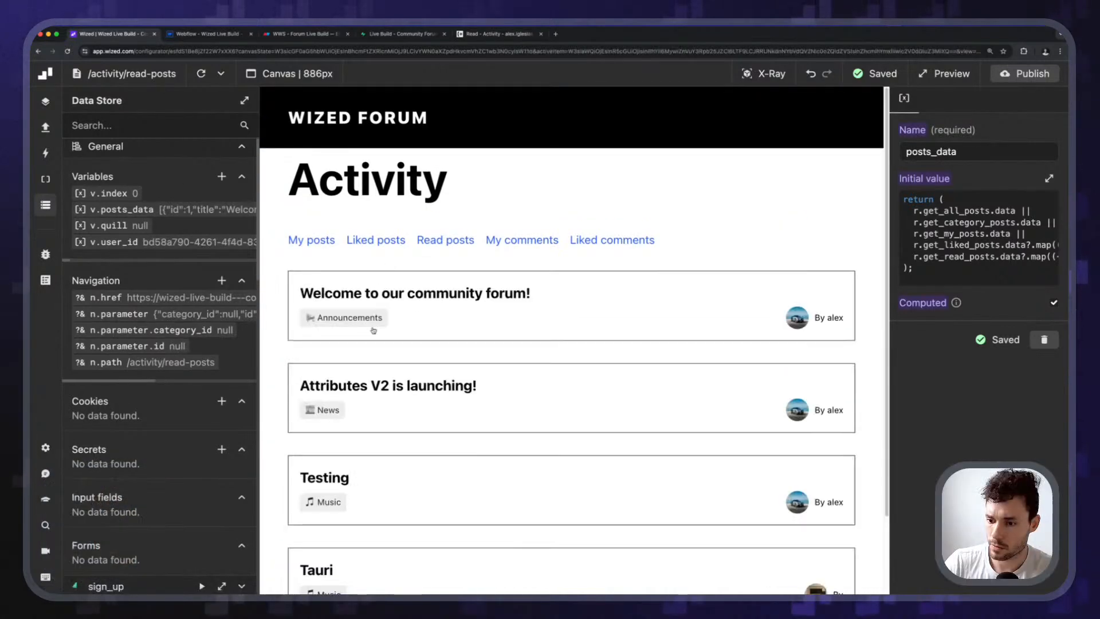
pyautogui.scroll(-2, 344, 447)
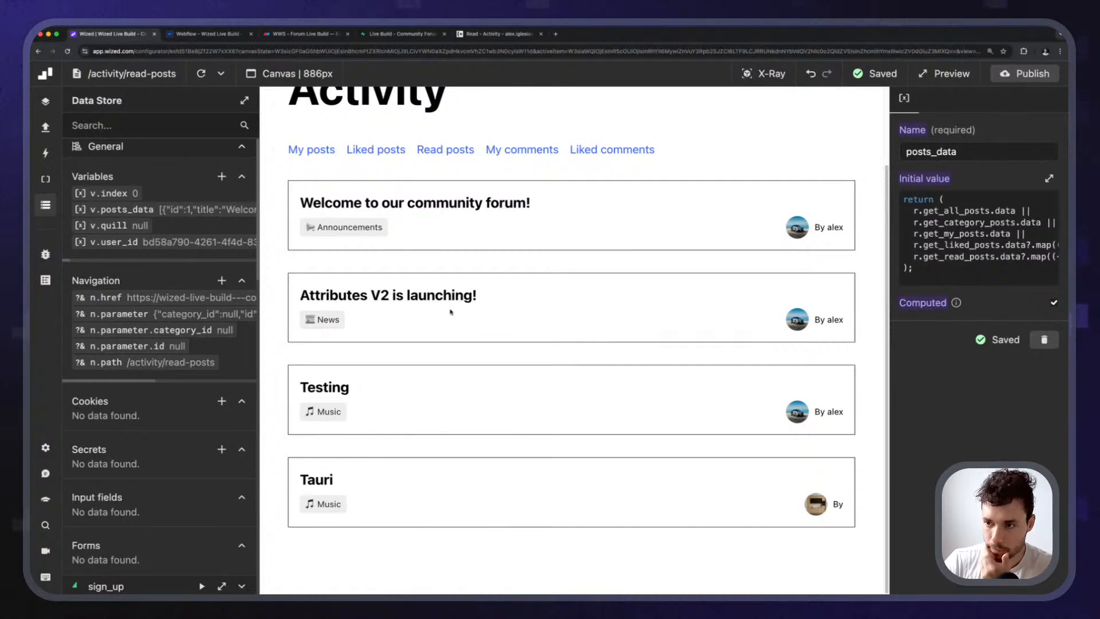
pyautogui.click(47, 128)
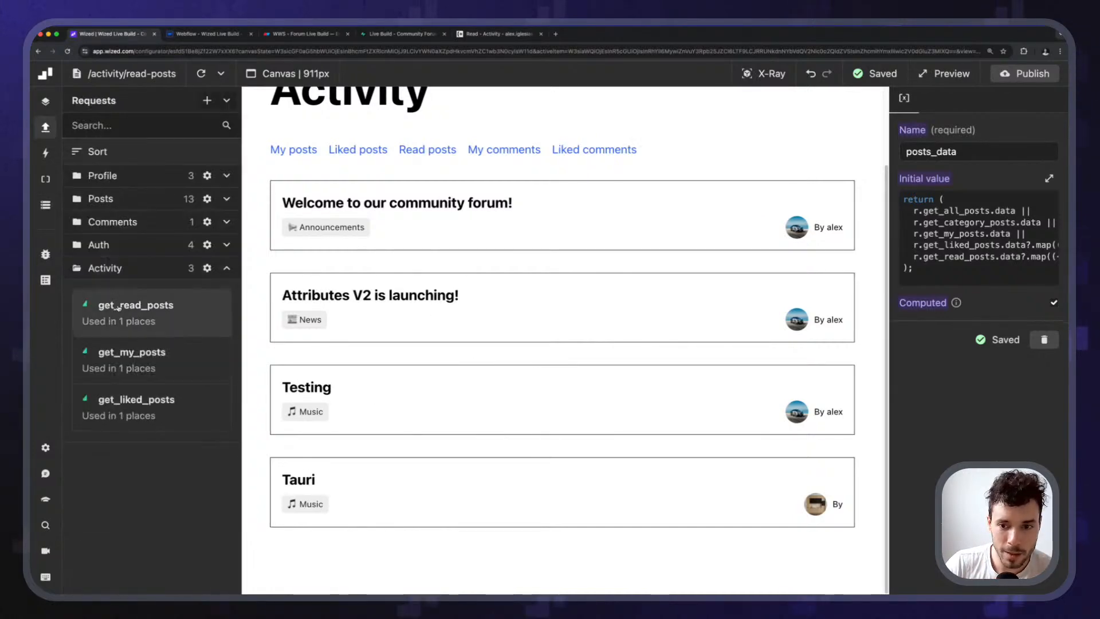
# Sort the get_read_posts request by updated_at in descending order.
pyautogui.click(183, 322)
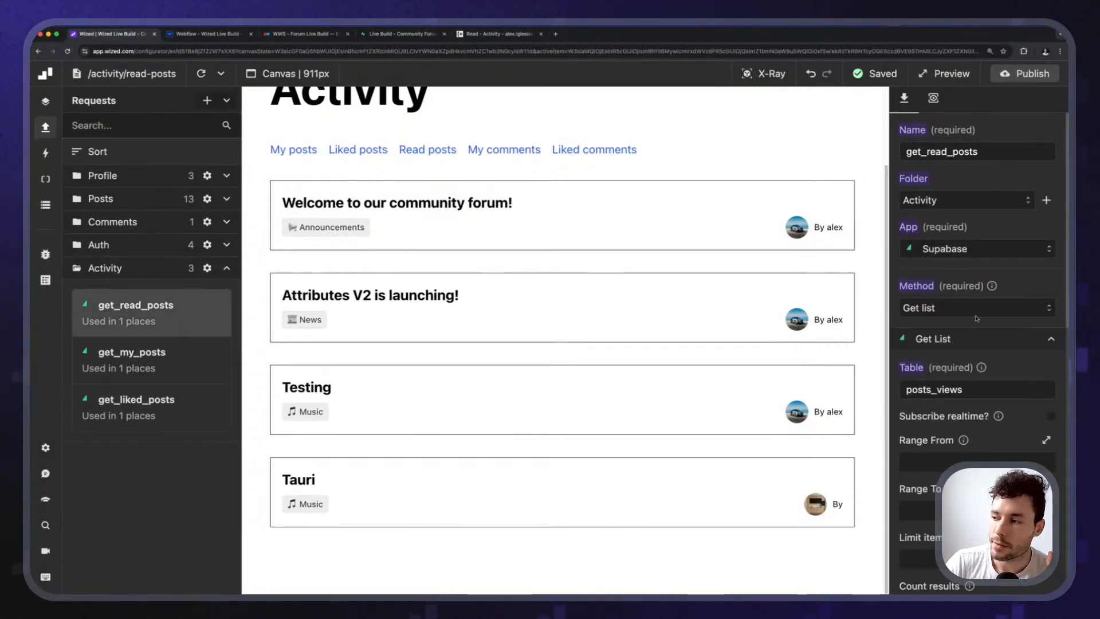
pyautogui.scroll(-4, 989, 389)
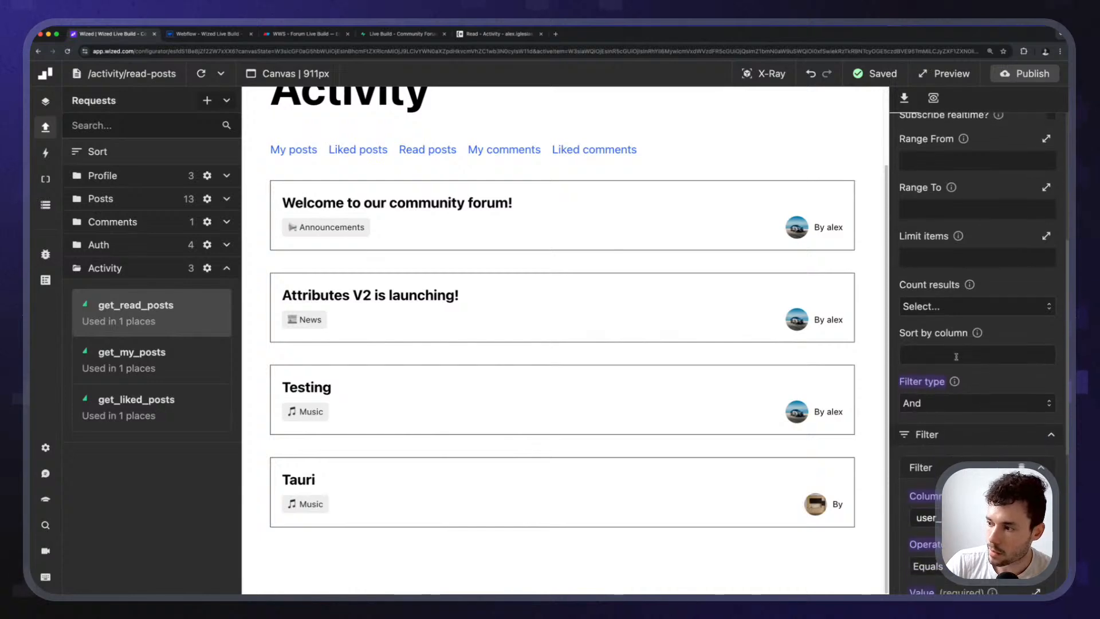
pyautogui.click(956, 356)
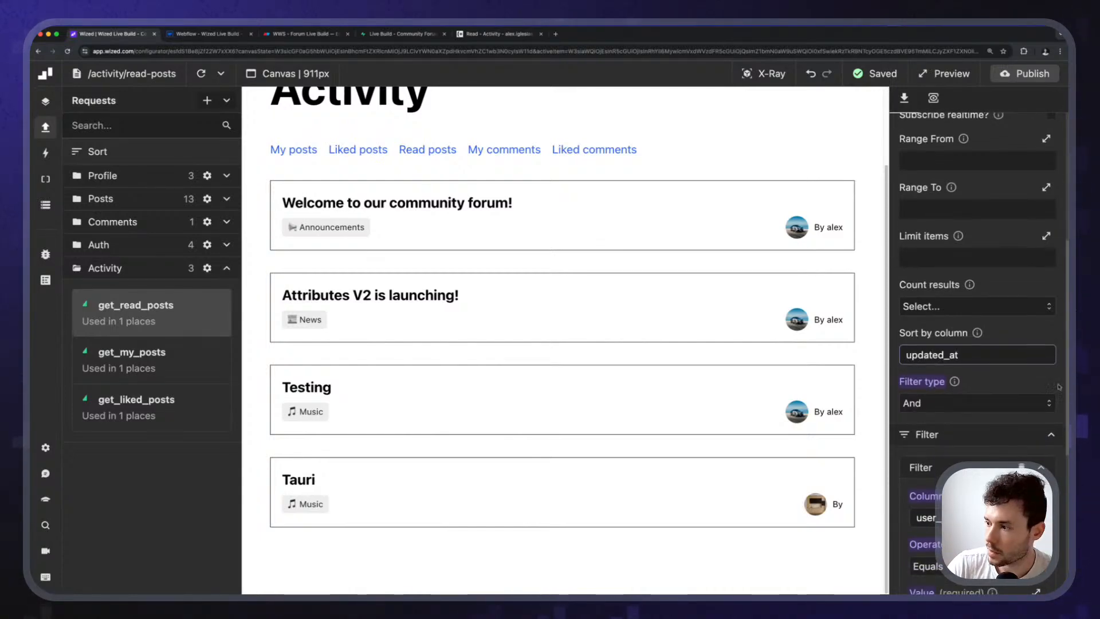
pyautogui.click(1024, 380)
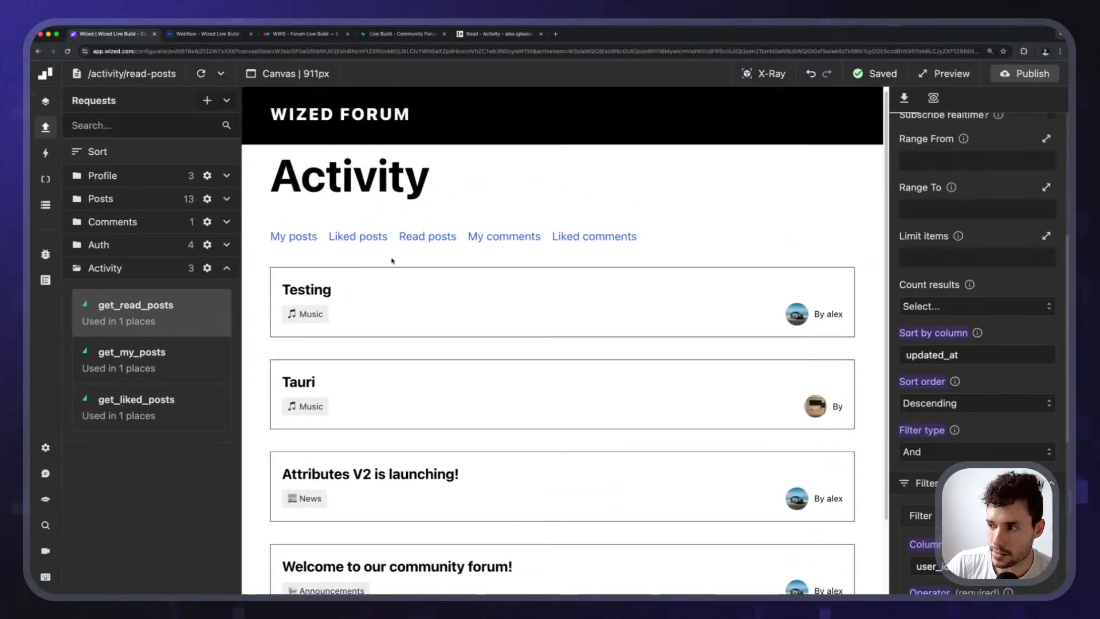
pyautogui.scroll(-3, 393, 261)
pyautogui.moveTo(1018, 356); pyautogui.dragTo(945, 355)
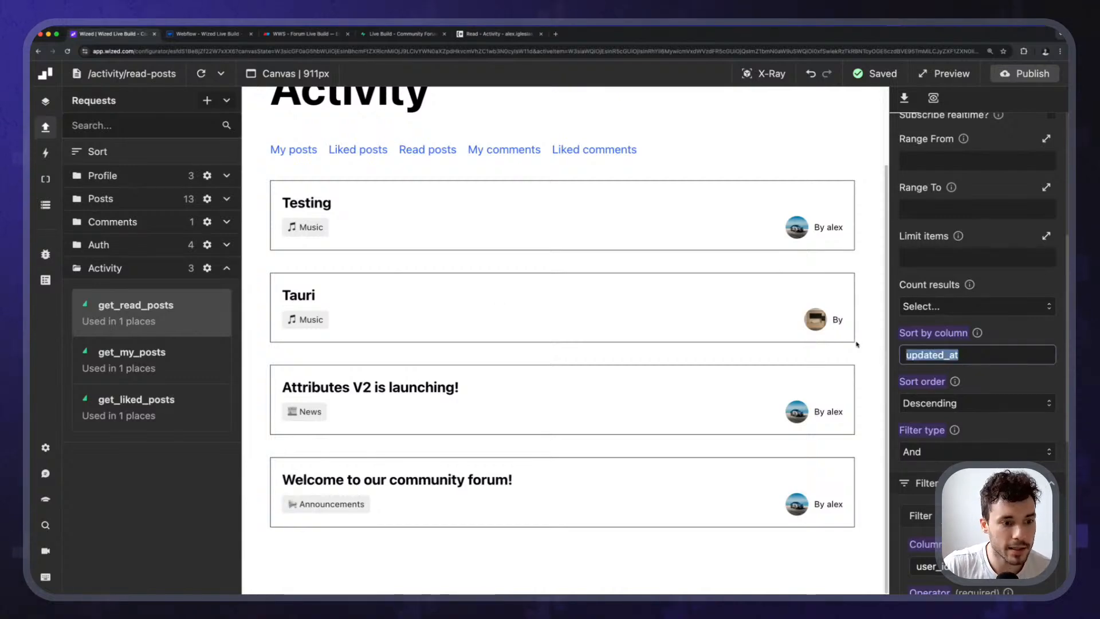
# Open the 'Welcome to our community forum!' post from the Read posts list.
pyautogui.moveTo(263, 168); pyautogui.dragTo(861, 241)
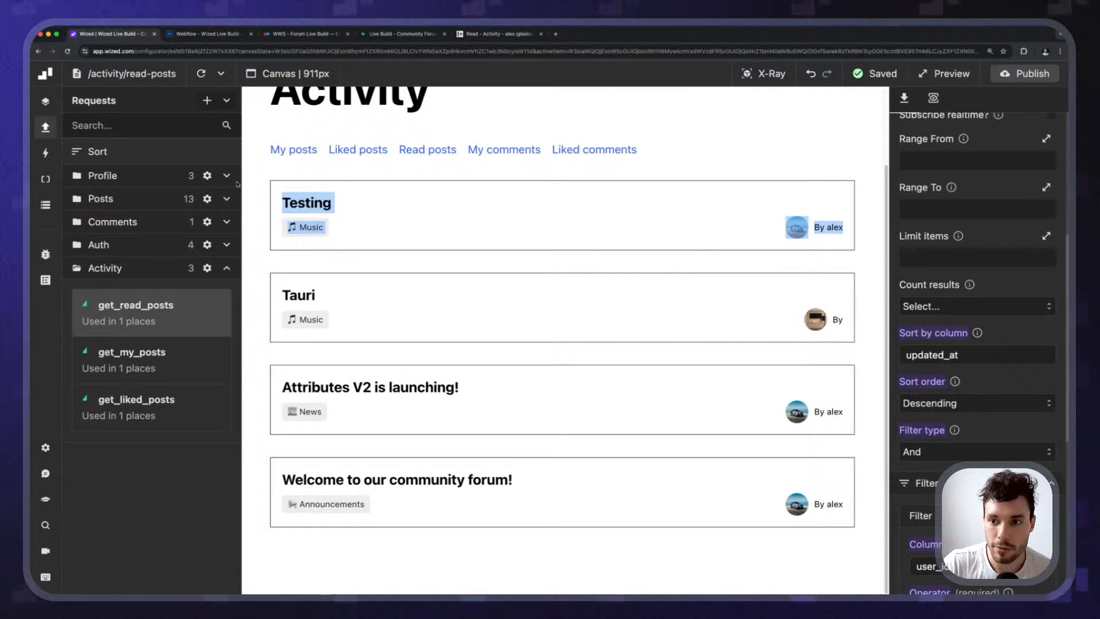
pyautogui.click(265, 263)
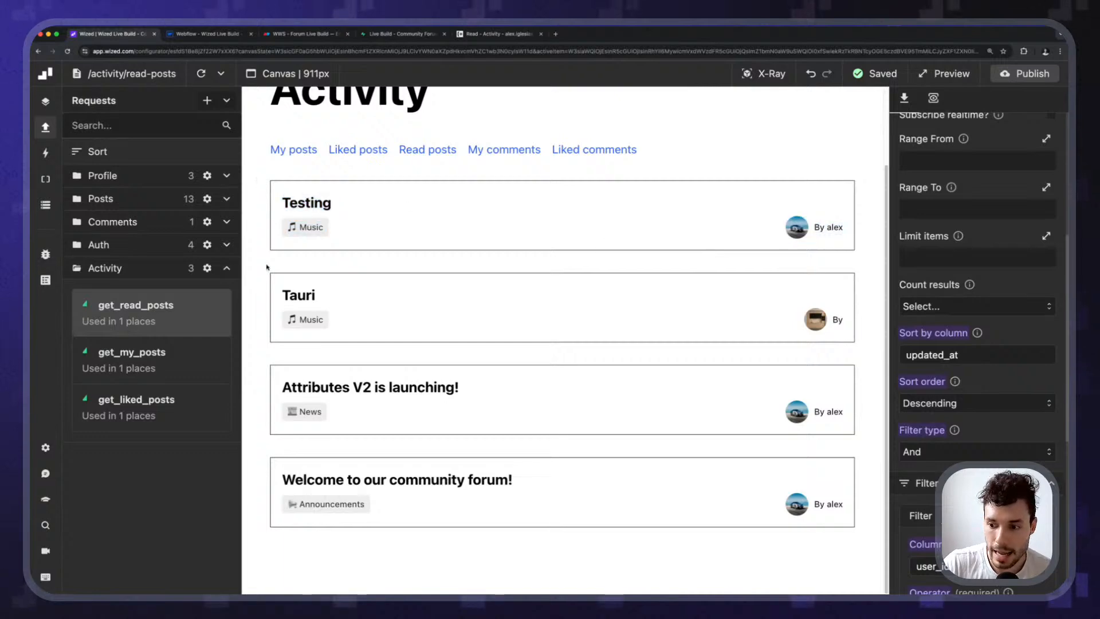
pyautogui.click(404, 484)
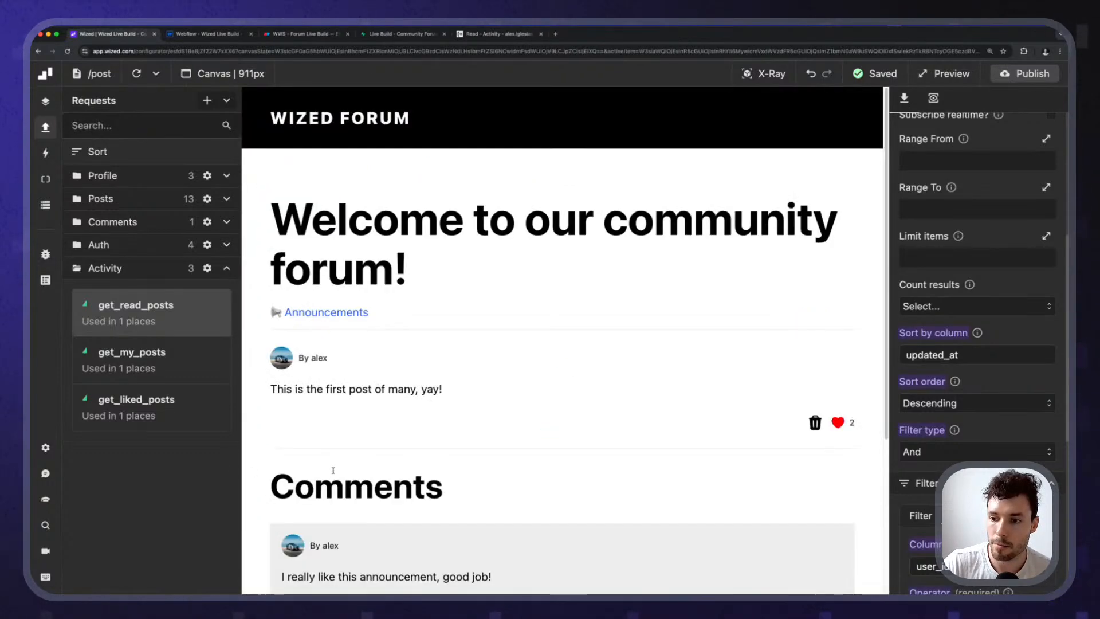
# Reopen activity/read-posts and open the Tauri post from the list.
pyautogui.click(93, 73)
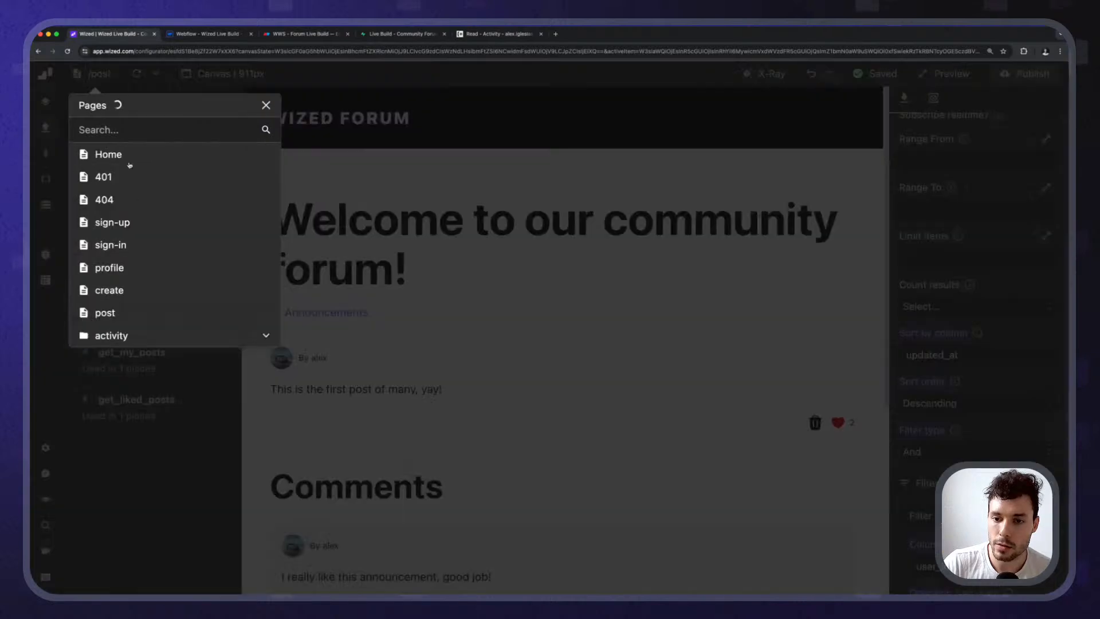
pyautogui.click(111, 335)
pyautogui.click(135, 403)
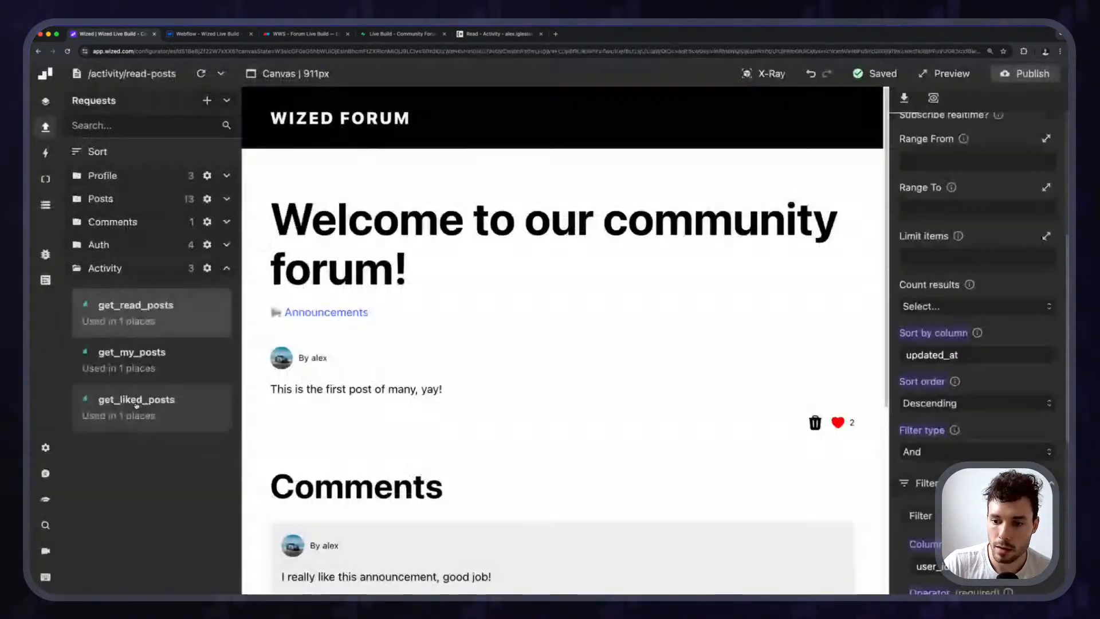
pyautogui.moveTo(256, 282); pyautogui.dragTo(868, 326)
pyautogui.click(867, 343)
pyautogui.scroll(-2, 422, 282)
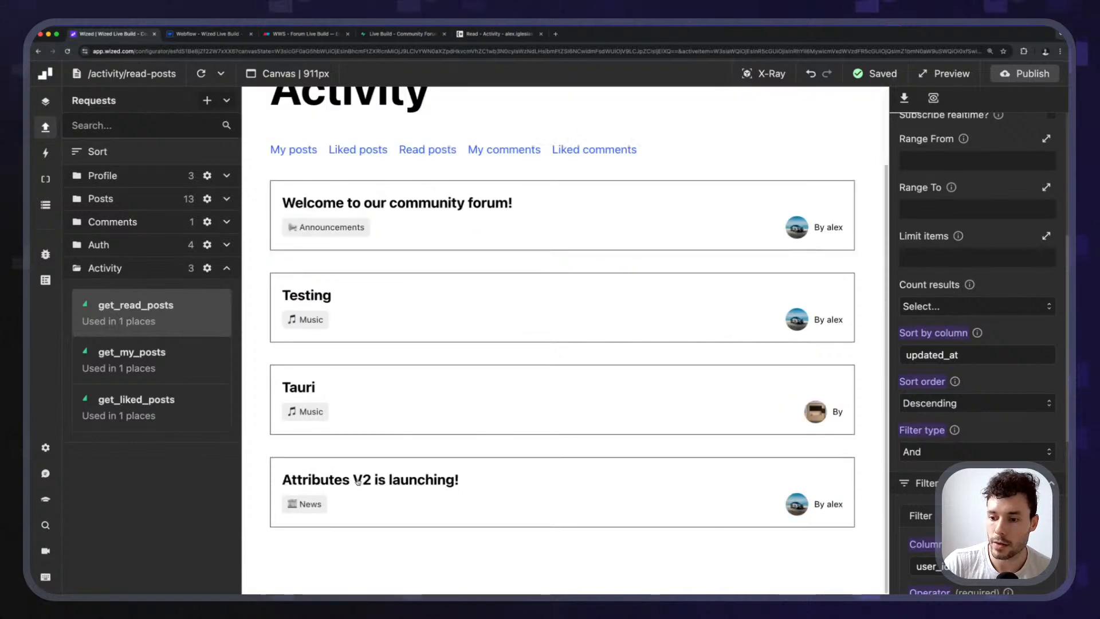
pyautogui.click(308, 391)
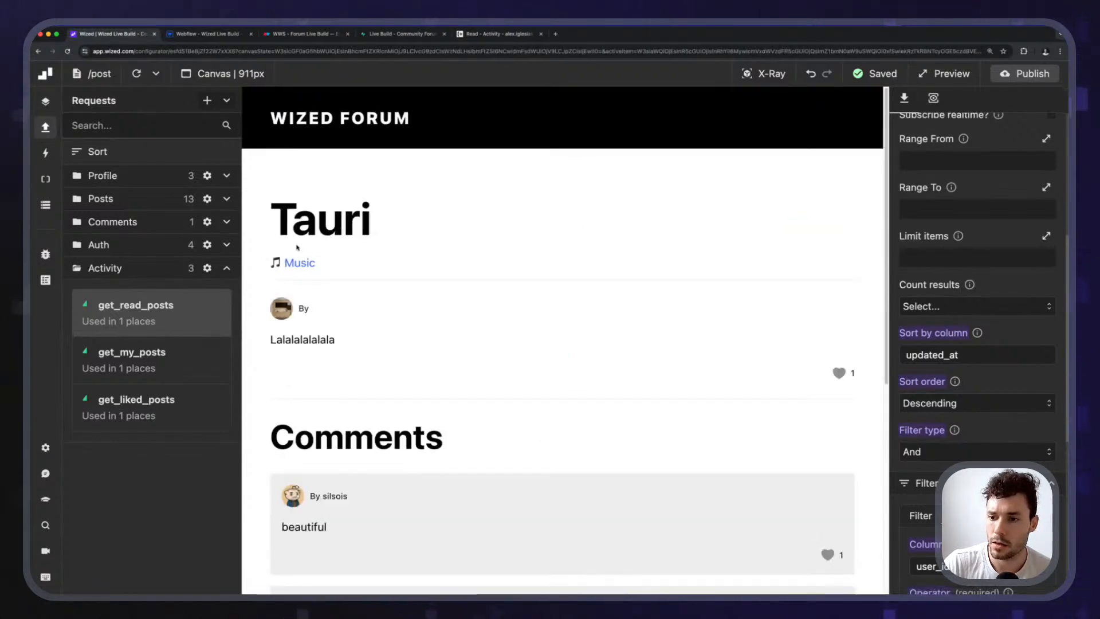
# Return to the read-posts page to check the newly read post moved to the top.
pyautogui.scroll(-6, 268, 420)
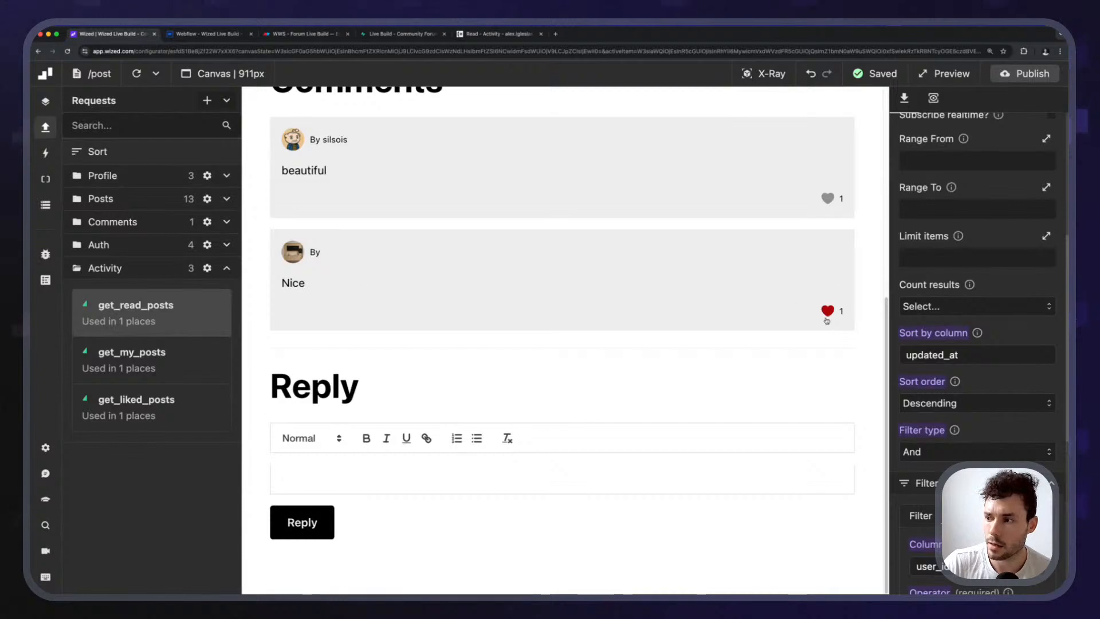
pyautogui.scroll(6, 587, 263)
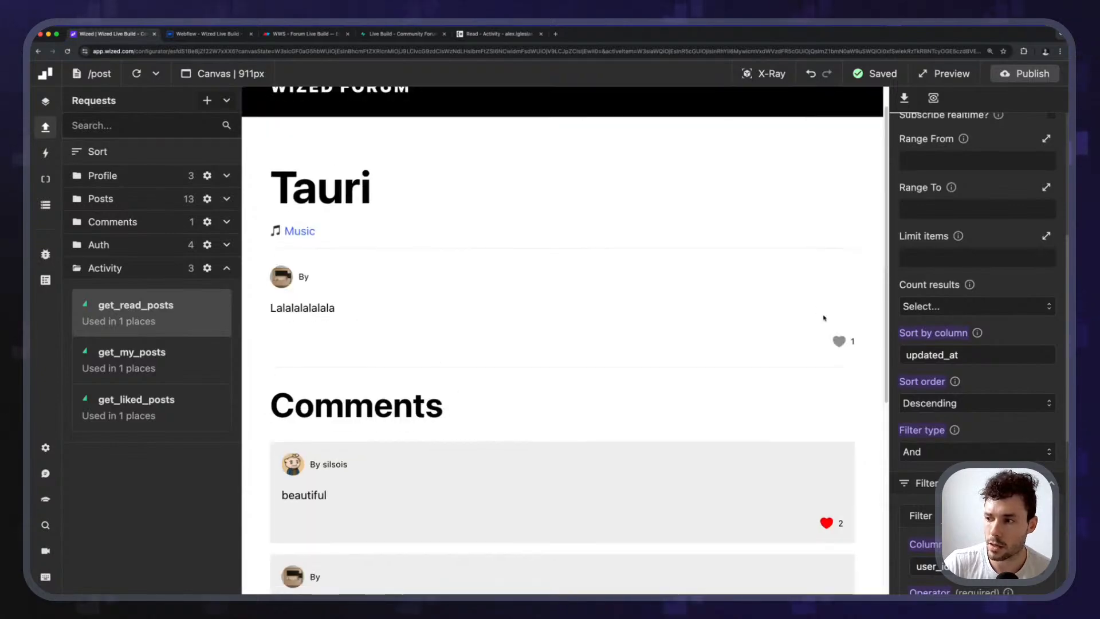
pyautogui.scroll(-5, 318, 366)
pyautogui.scroll(4, 367, 351)
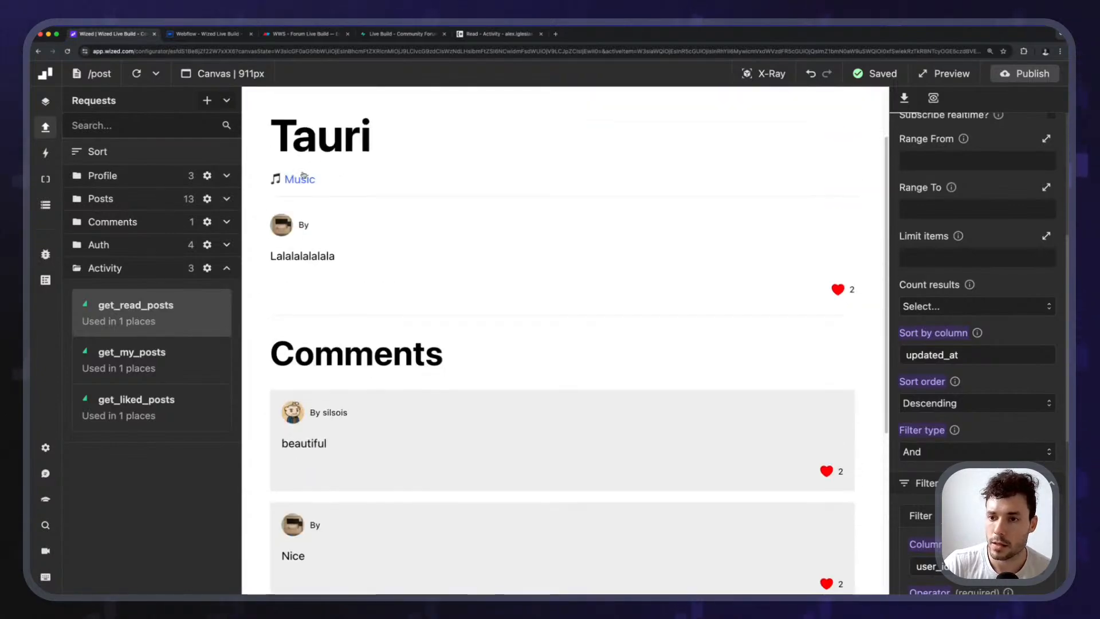
pyautogui.click(97, 74)
pyautogui.click(110, 335)
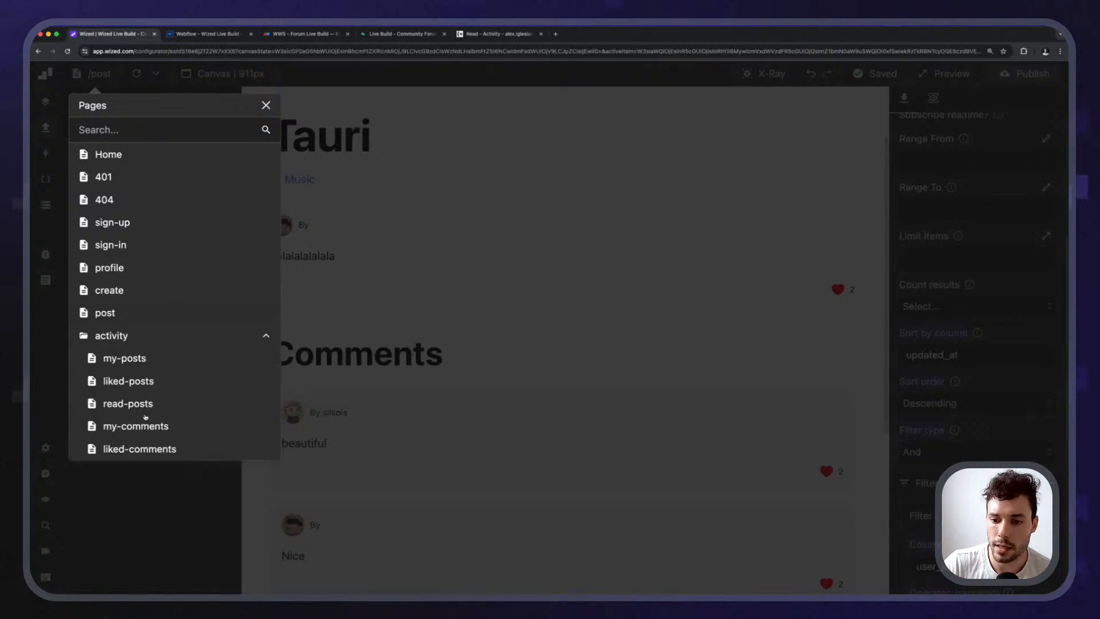
pyautogui.click(128, 403)
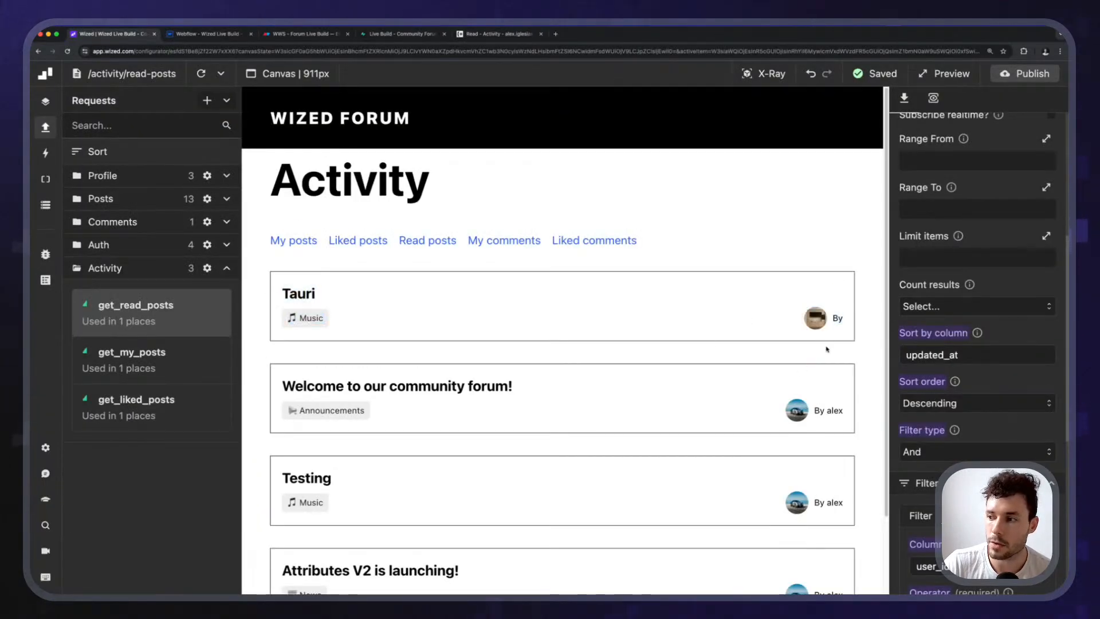
pyautogui.scroll(-2, 567, 315)
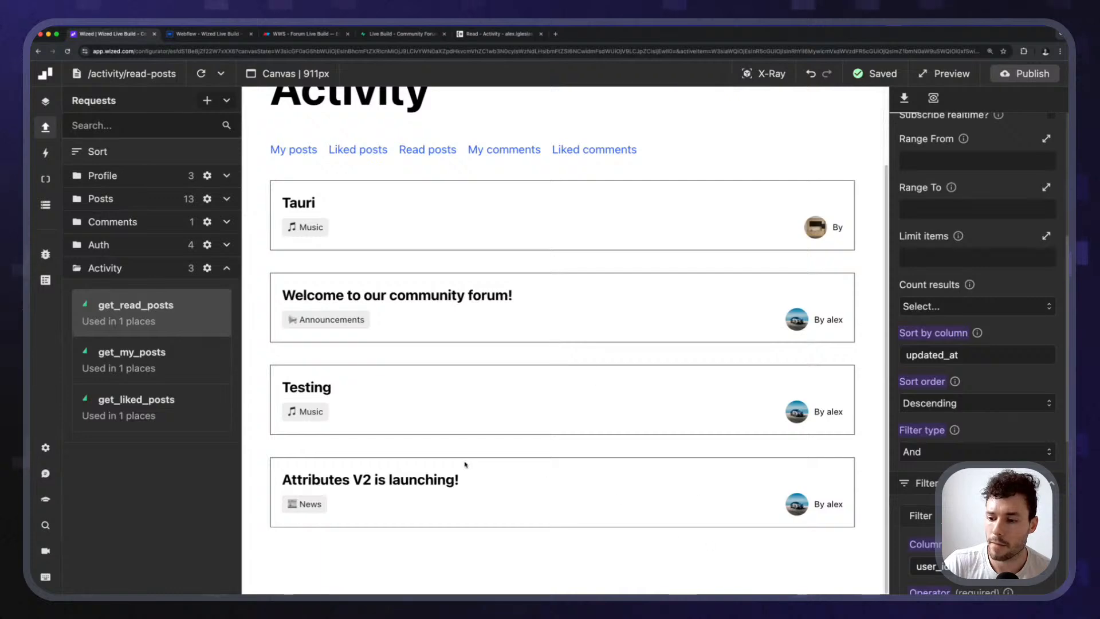
pyautogui.scroll(2, 460, 463)
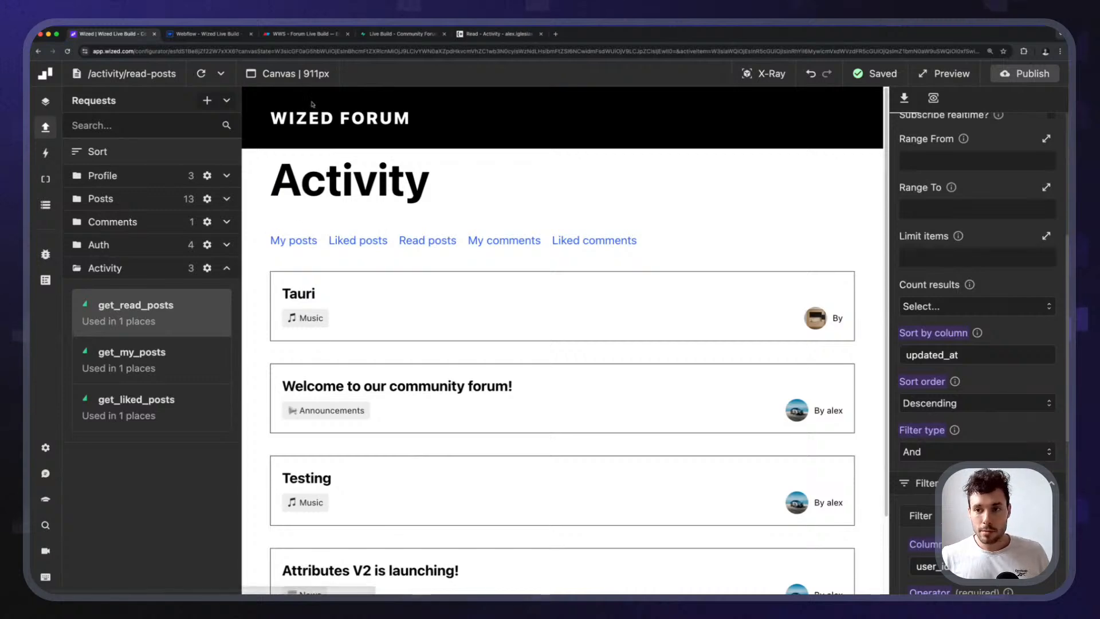
# Go home, view the signed-in user's Profile page with its Activity tabs, then move to Webflow.
pyautogui.click(279, 241)
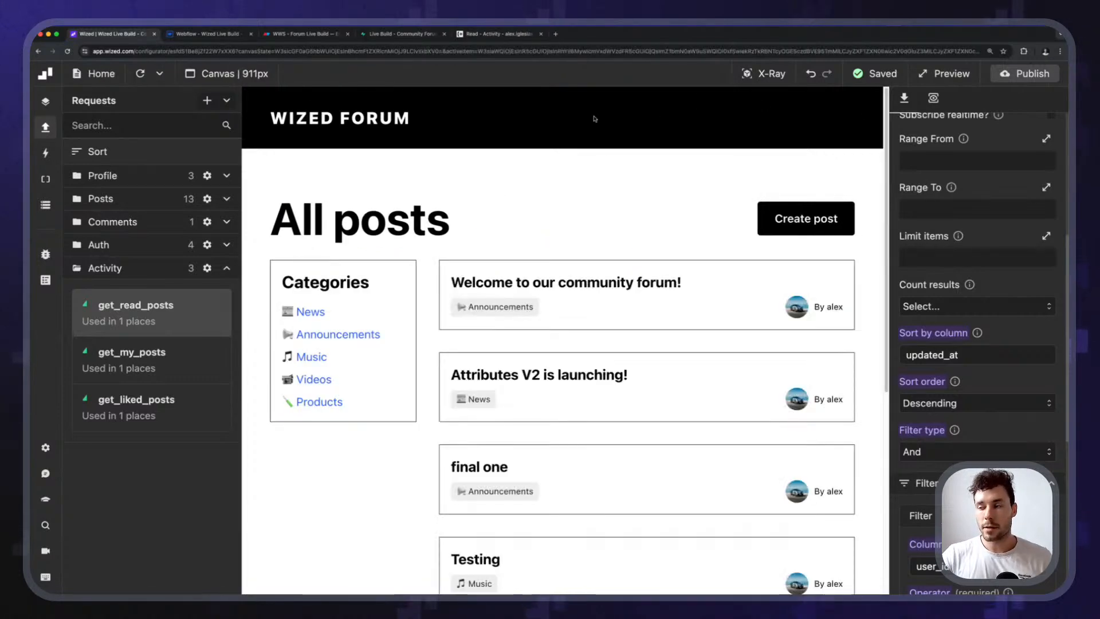
pyautogui.click(46, 127)
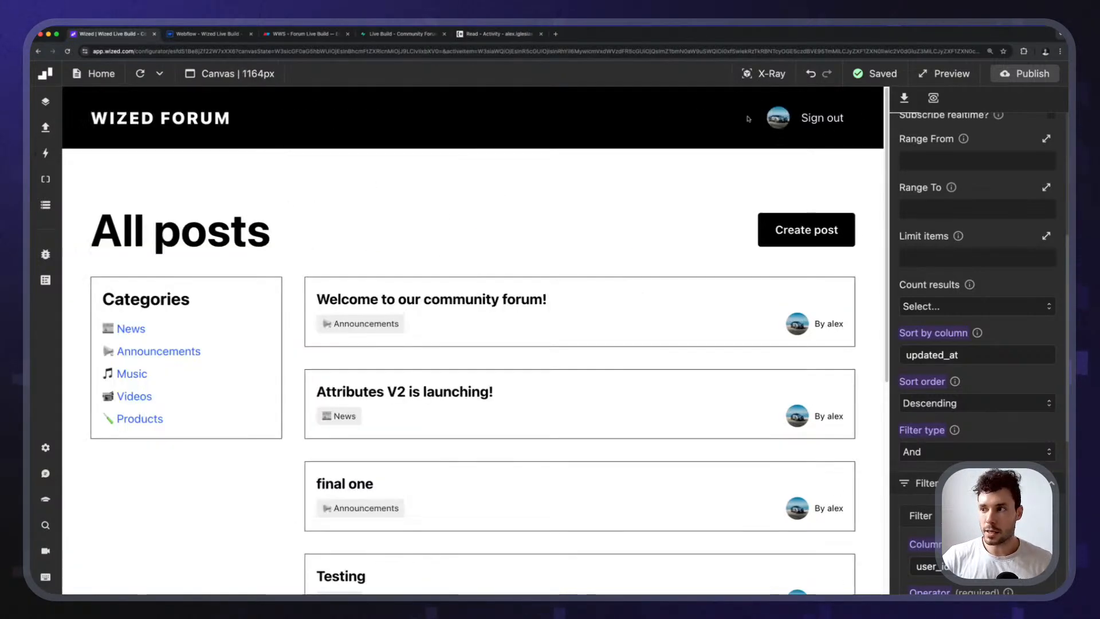
pyautogui.click(773, 119)
pyautogui.scroll(-3, 178, 347)
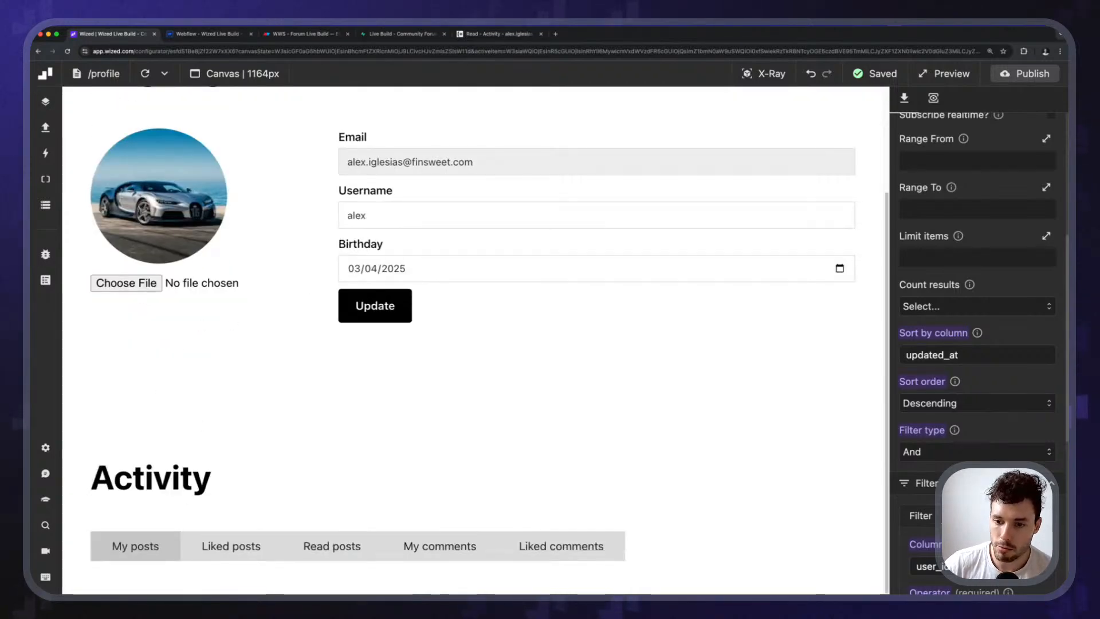
pyautogui.scroll(3, 228, 459)
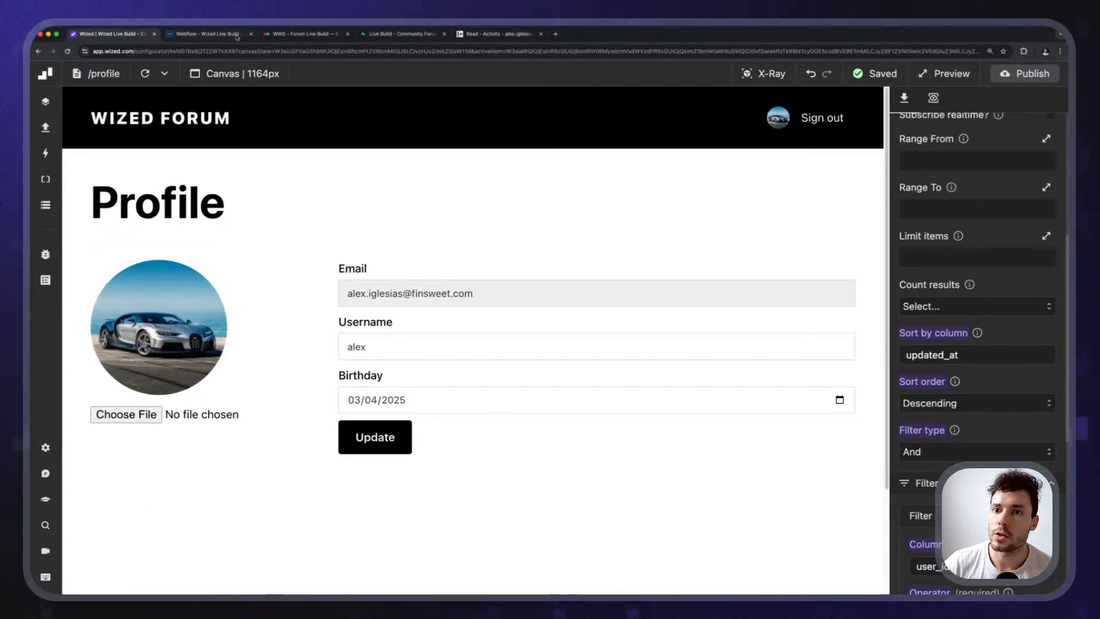
pyautogui.click(237, 36)
pyautogui.click(175, 125)
# Delete the Activity section from the Profile page.
pyautogui.click(42, 125)
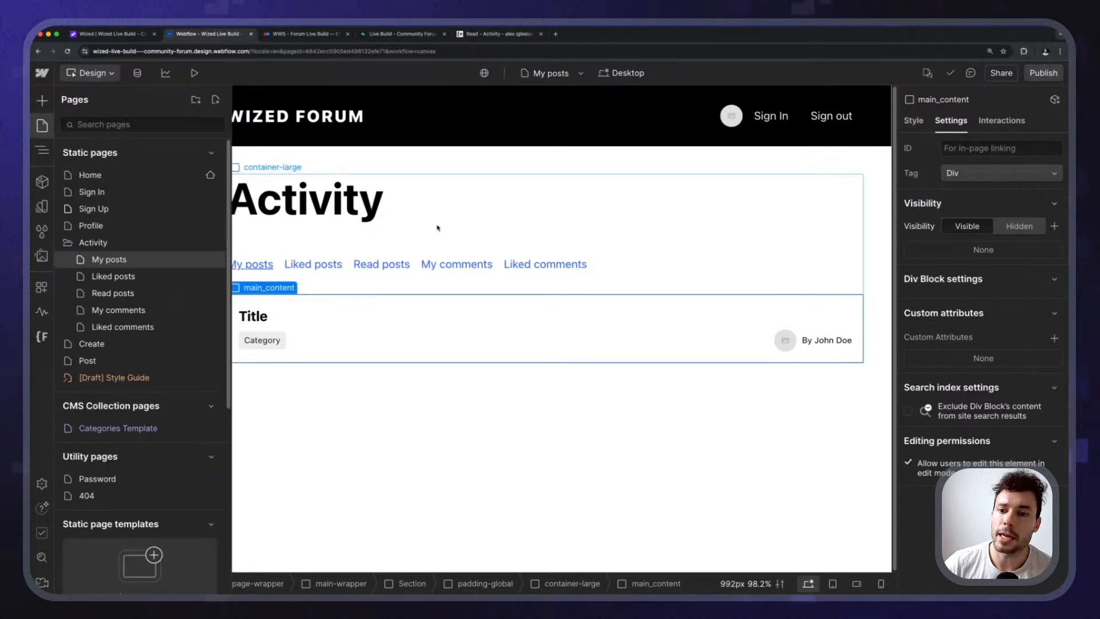
pyautogui.click(106, 365)
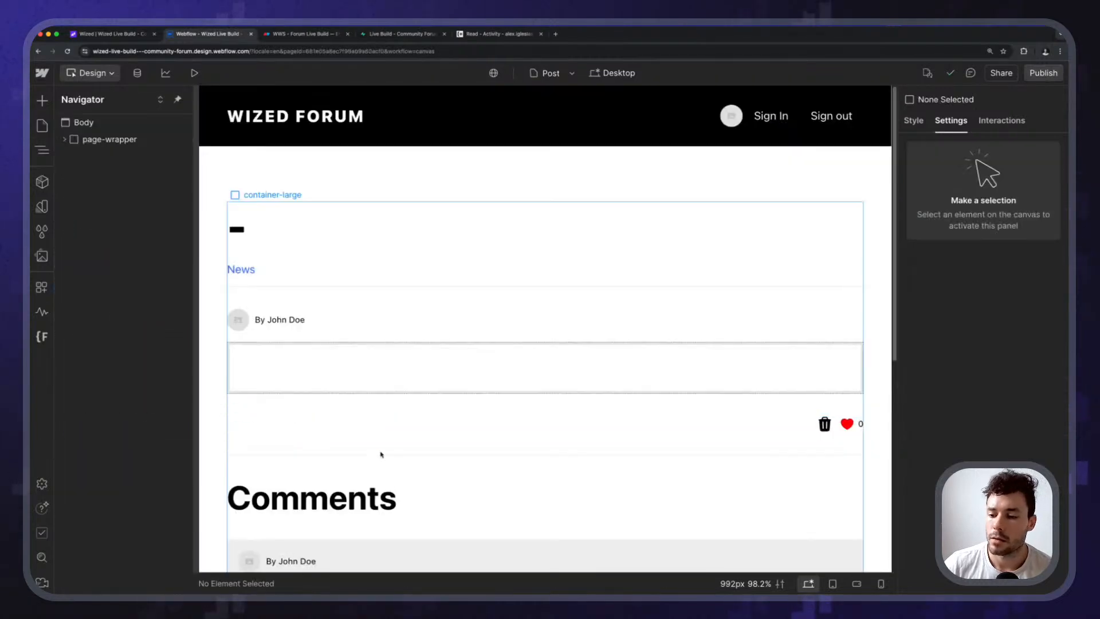
pyautogui.scroll(-5, 380, 454)
pyautogui.click(41, 129)
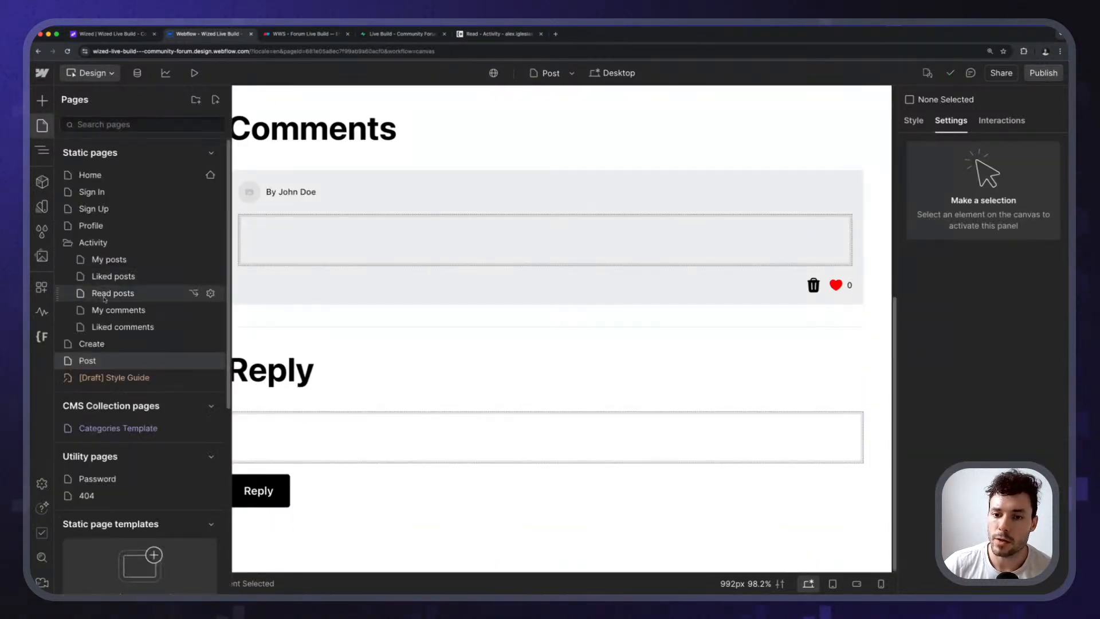
pyautogui.click(117, 229)
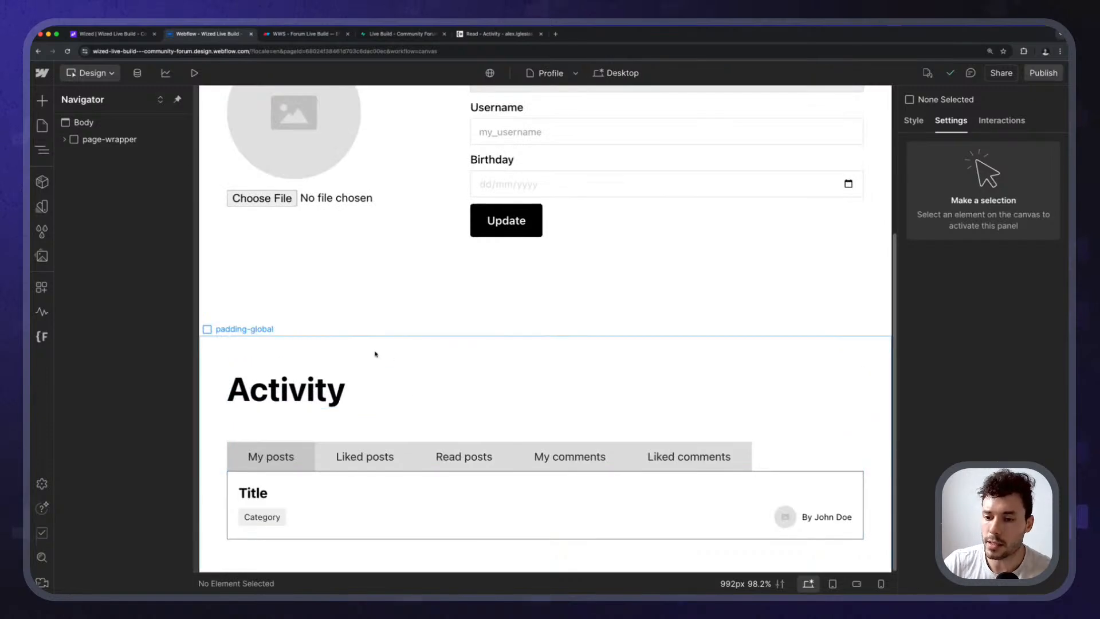
pyautogui.click(373, 353)
pyautogui.click(123, 190)
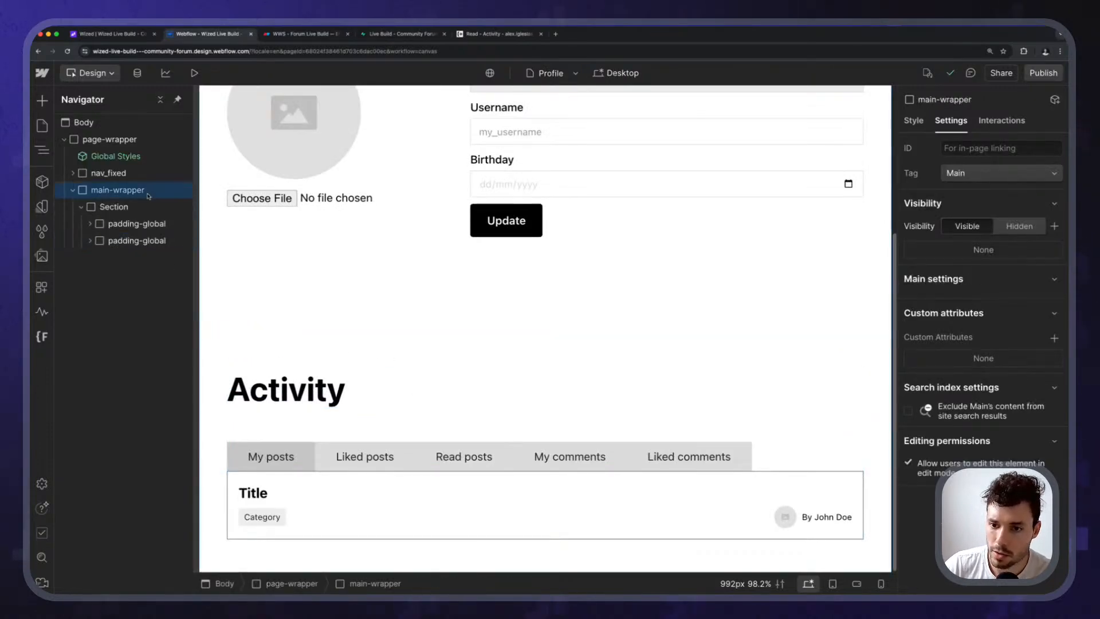
pyautogui.click(121, 207)
pyautogui.click(129, 228)
pyautogui.click(128, 240)
pyautogui.press('Delete')
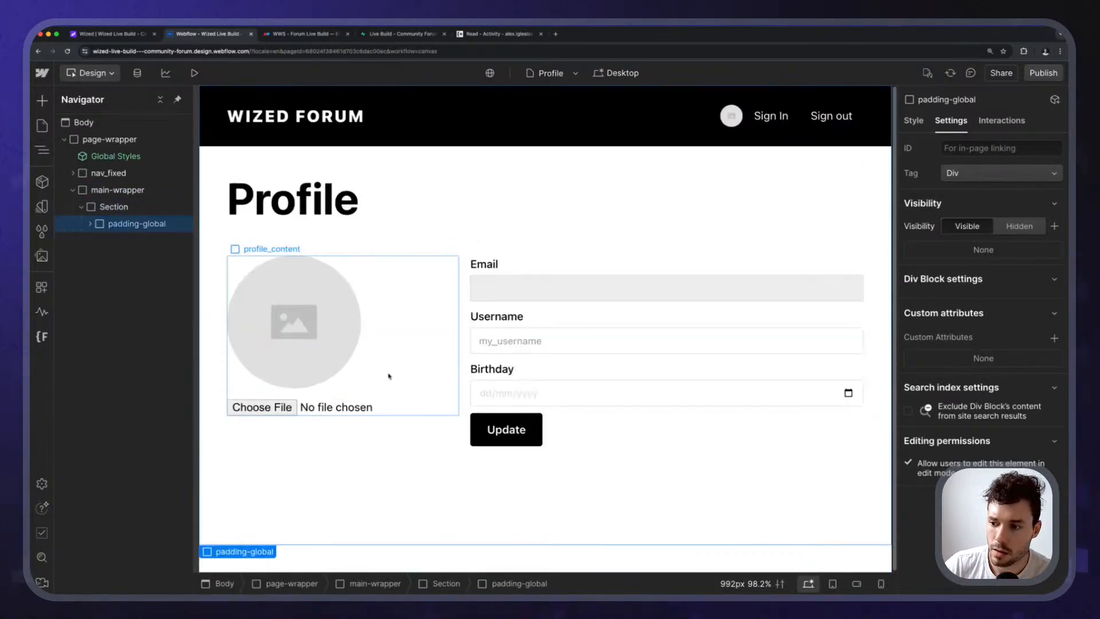
# Copy the post's category link from the Post page.
pyautogui.click(350, 202)
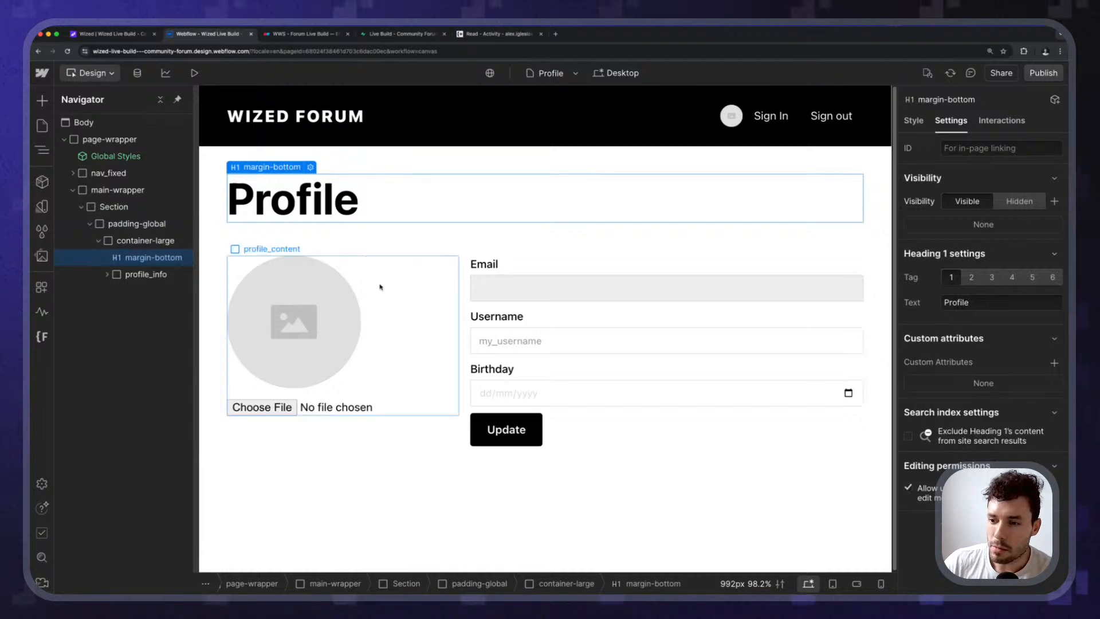
pyautogui.click(42, 125)
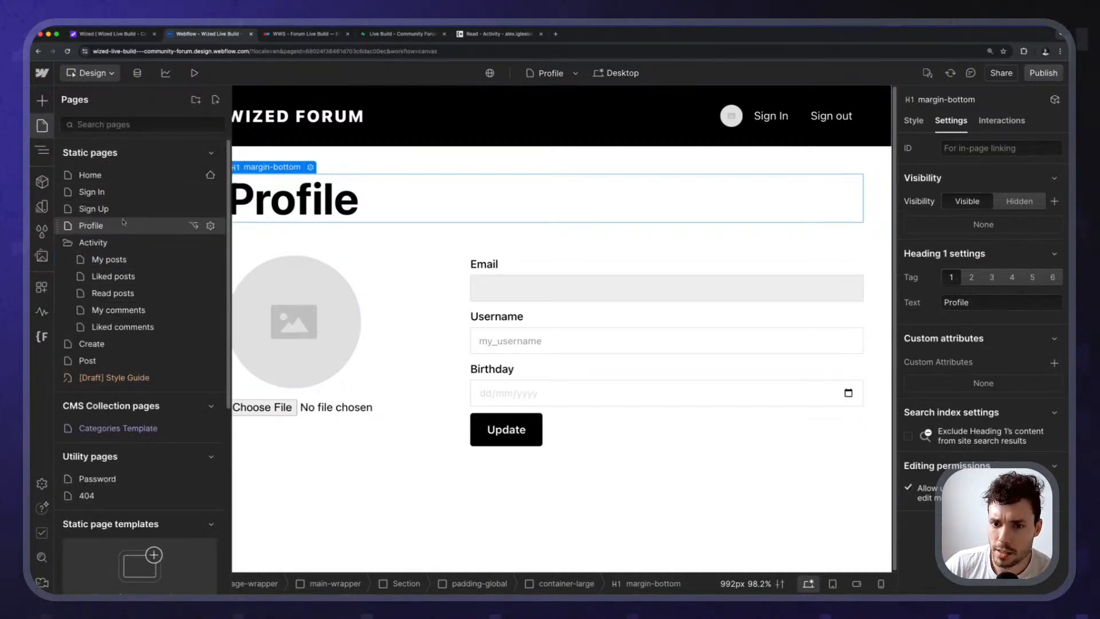
pyautogui.click(89, 360)
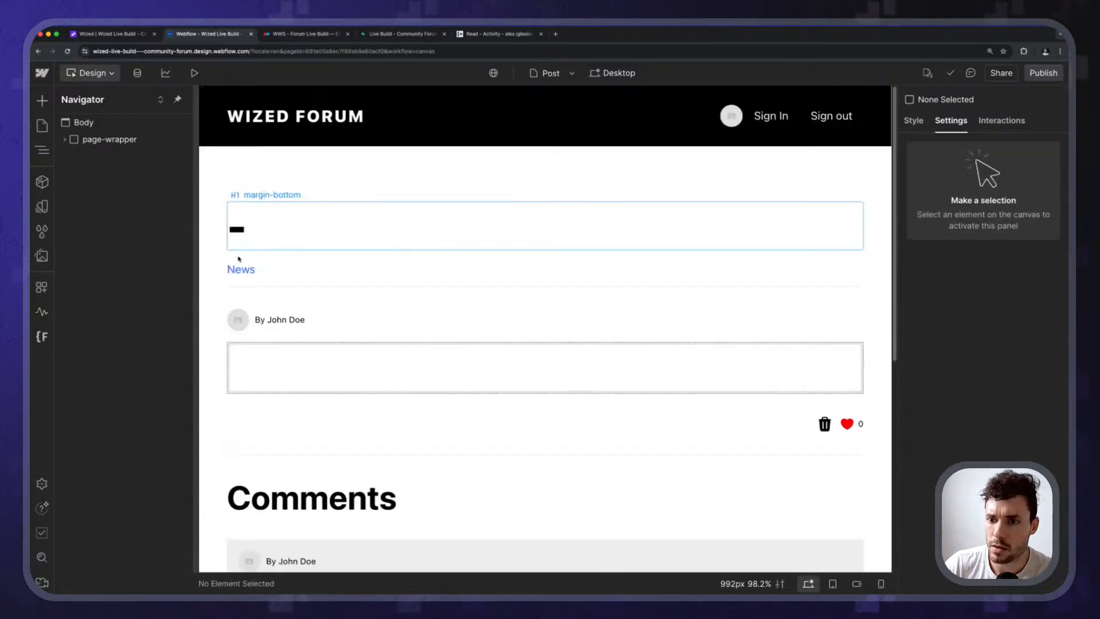
pyautogui.click(250, 269)
pyautogui.click(256, 270)
pyautogui.click(247, 268)
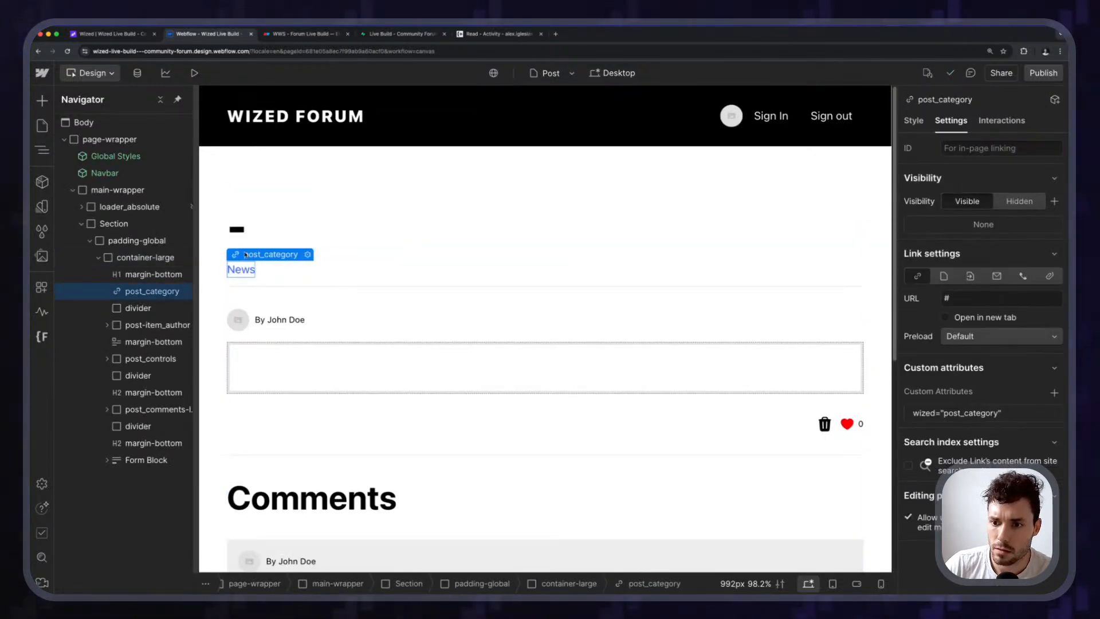
pyautogui.click(244, 278)
pyautogui.click(234, 268)
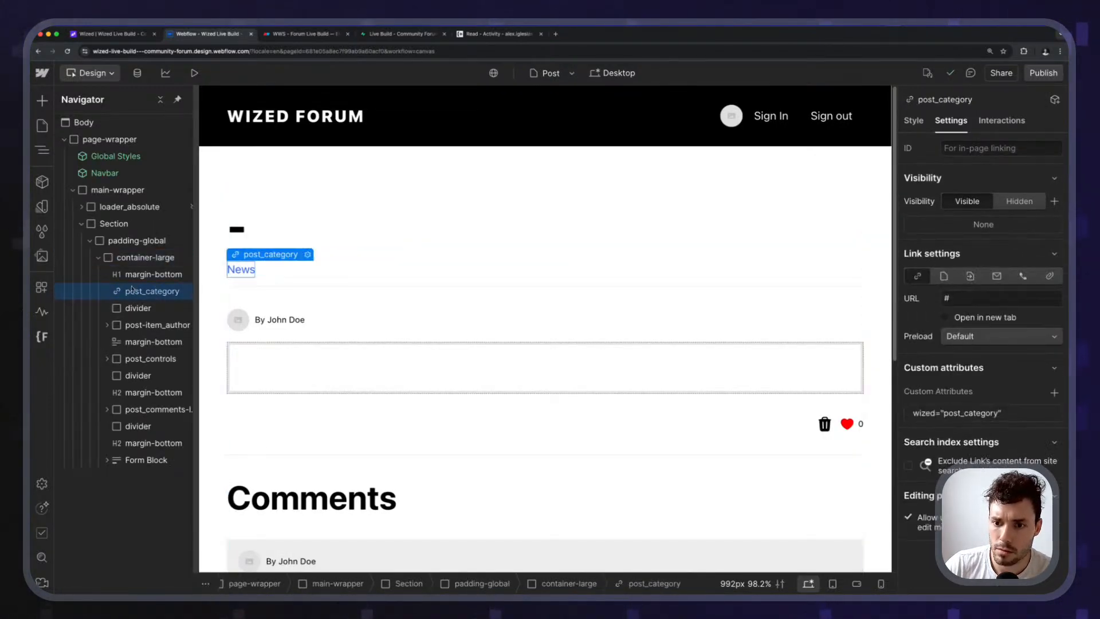
pyautogui.press('p')
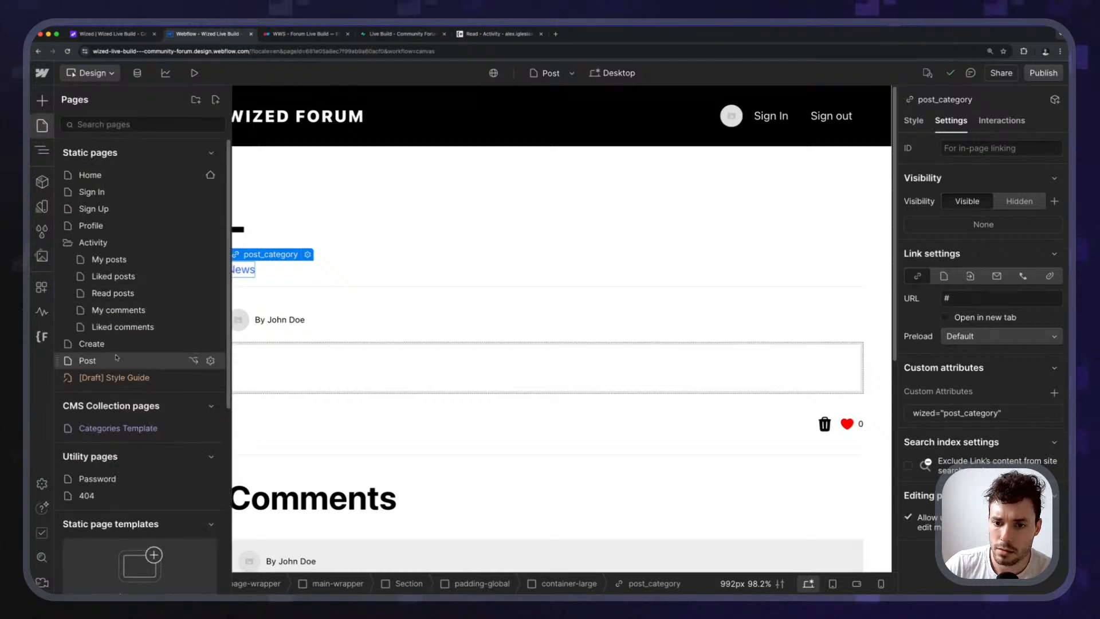
# Paste the link under the Profile heading and change its text to 'My Activity'.
pyautogui.click(92, 225)
pyautogui.click(275, 203)
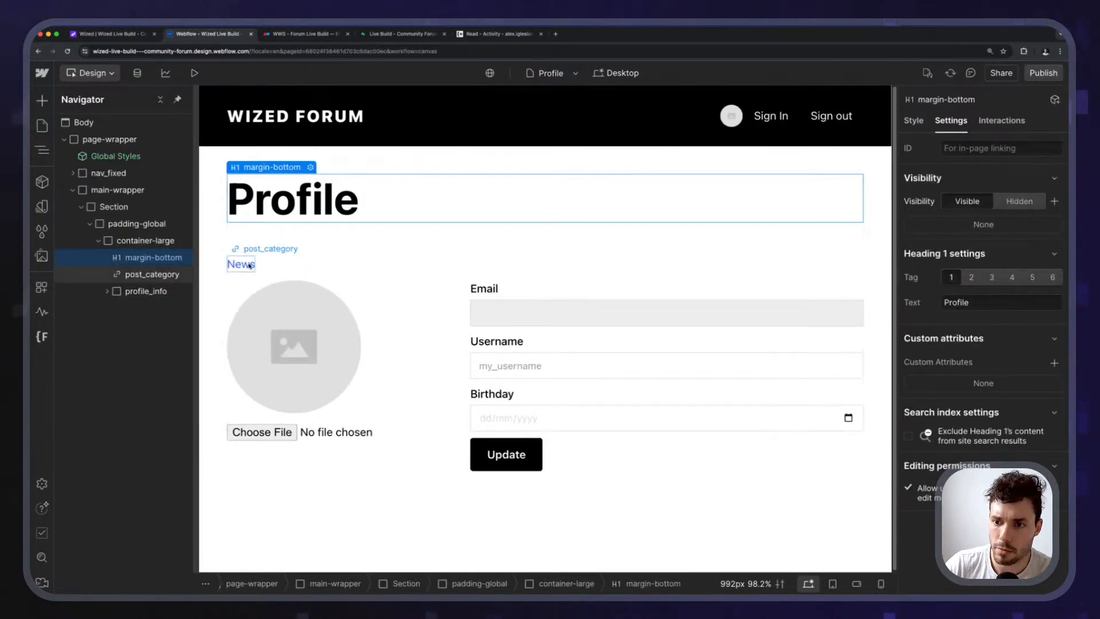
pyautogui.click(246, 262)
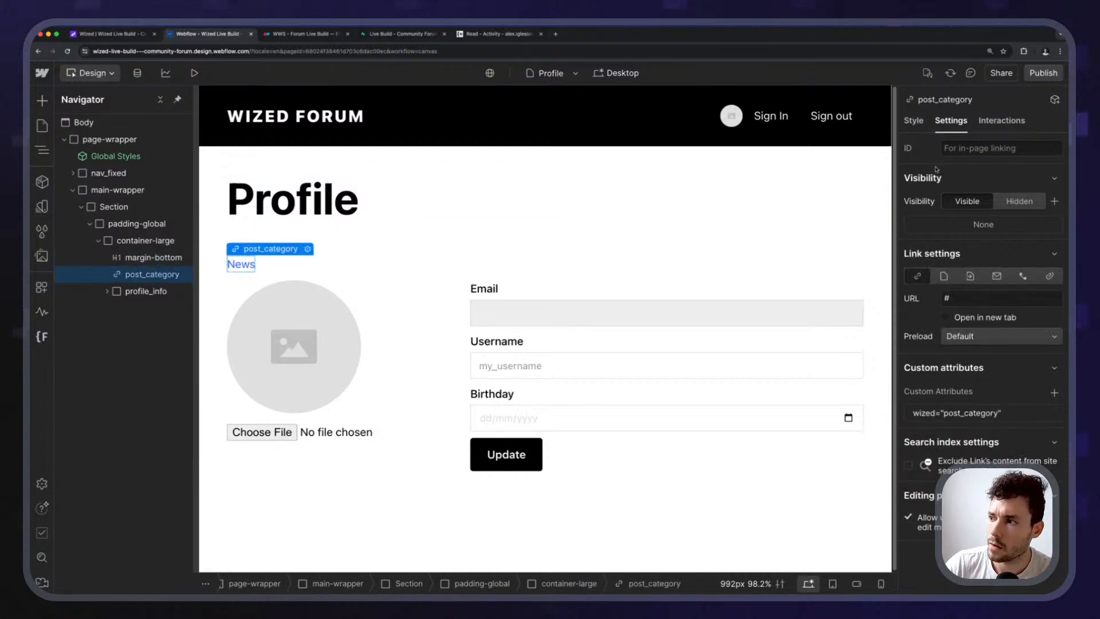
pyautogui.click(913, 120)
pyautogui.doubleClick(240, 264)
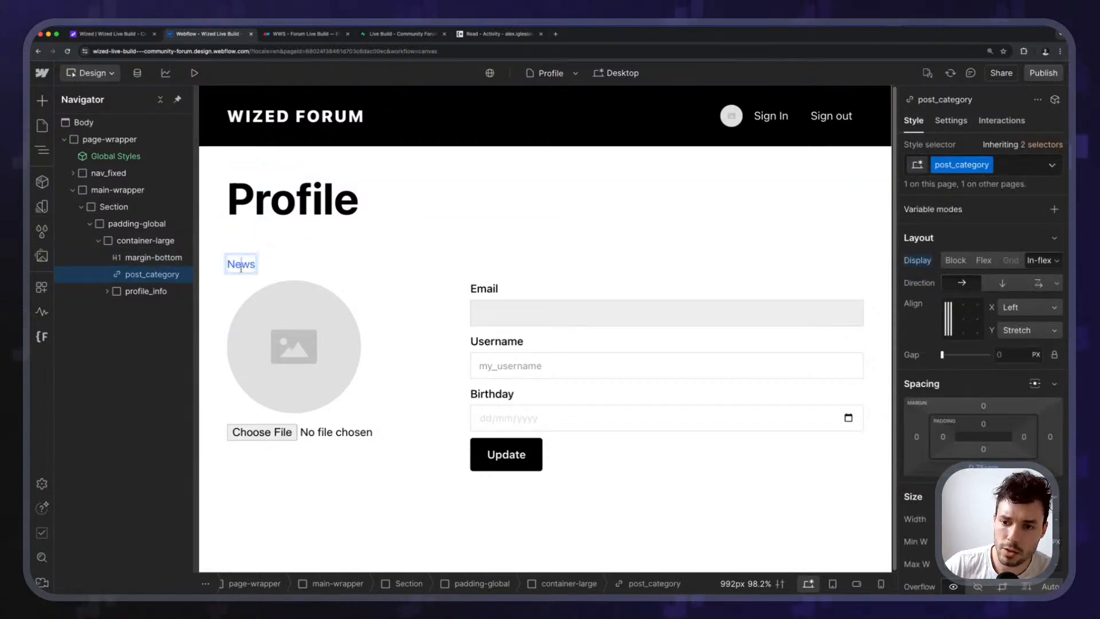
pyautogui.write('A')
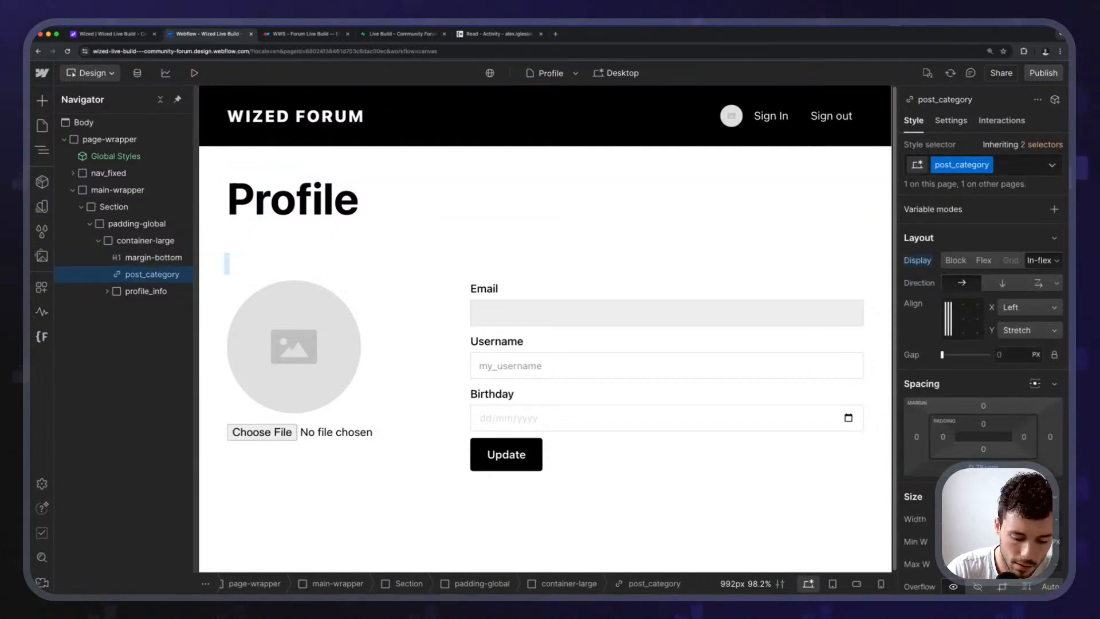
pyautogui.write('y Activity')
pyautogui.press('Escape')
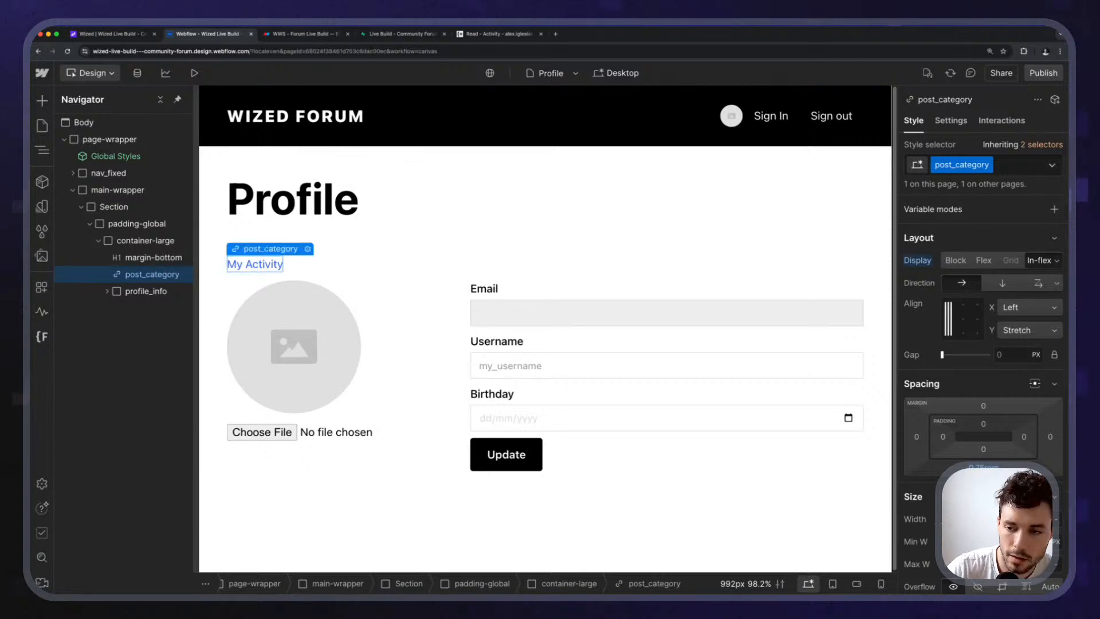
# Point the My Activity link to the My posts page.
pyautogui.click(308, 248)
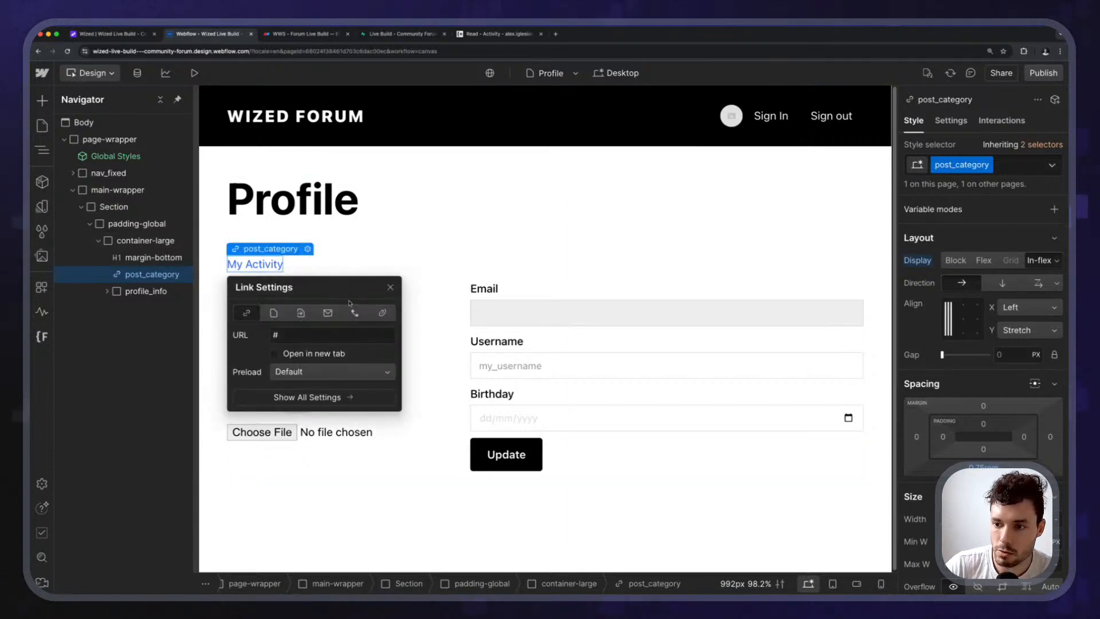
pyautogui.click(273, 312)
pyautogui.click(326, 334)
pyautogui.click(328, 380)
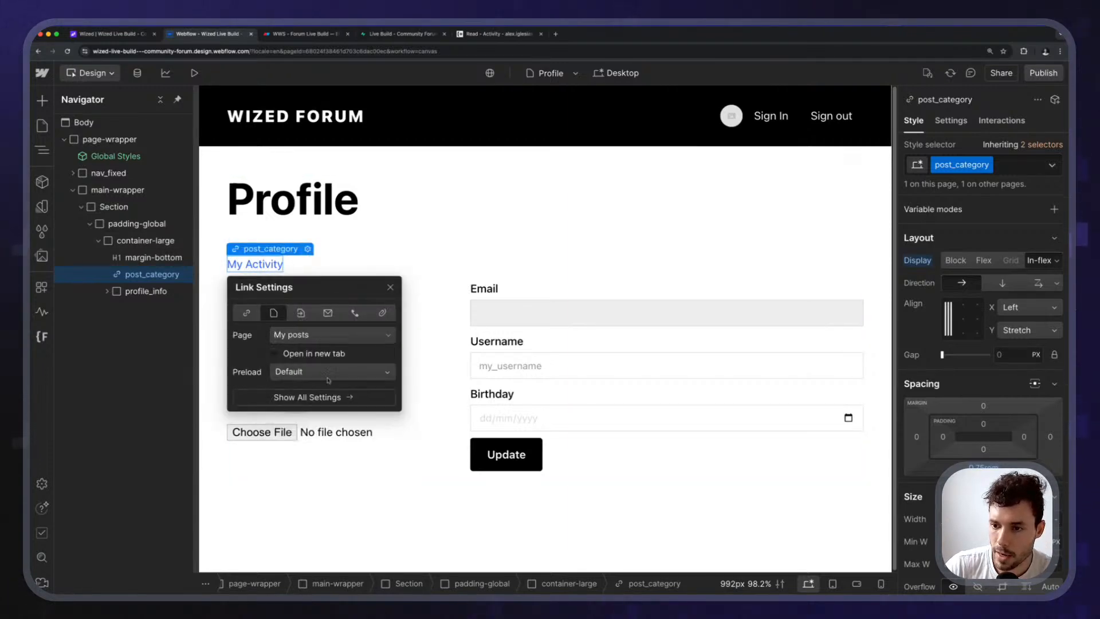
pyautogui.click(366, 246)
# Try removing the link's post_category class, then undo the removal.
pyautogui.click(287, 212)
pyautogui.click(246, 261)
pyautogui.press('super+Return')
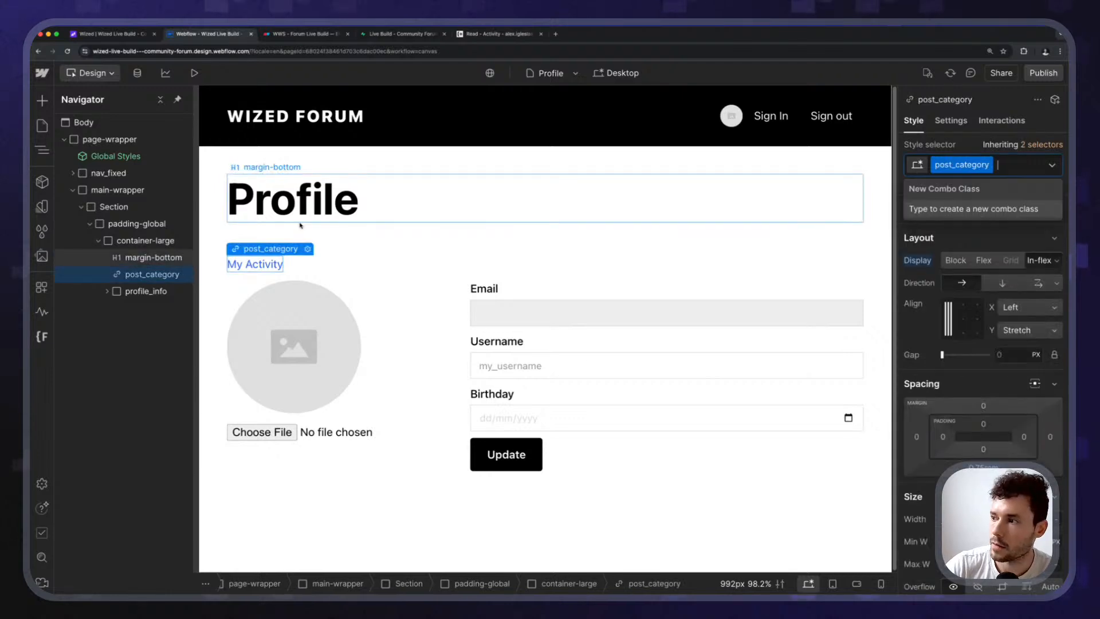
pyautogui.press('BackSpace')
pyautogui.press('Escape')
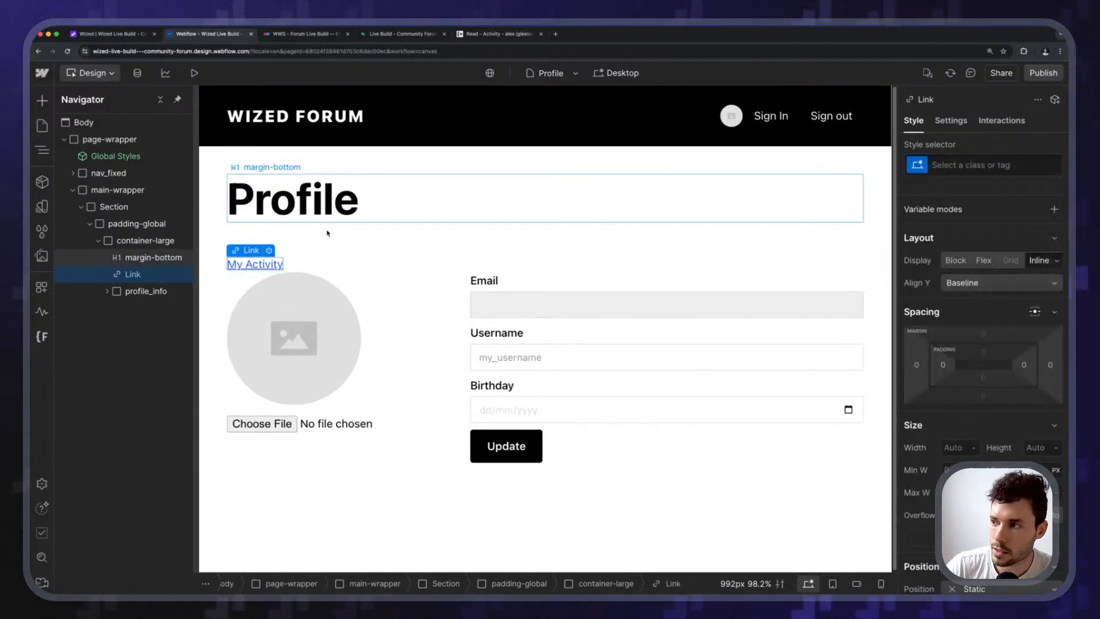
pyautogui.hotkey('ctrl', 'z')
# Remove the margin-large class from the Profile heading.
pyautogui.click(290, 209)
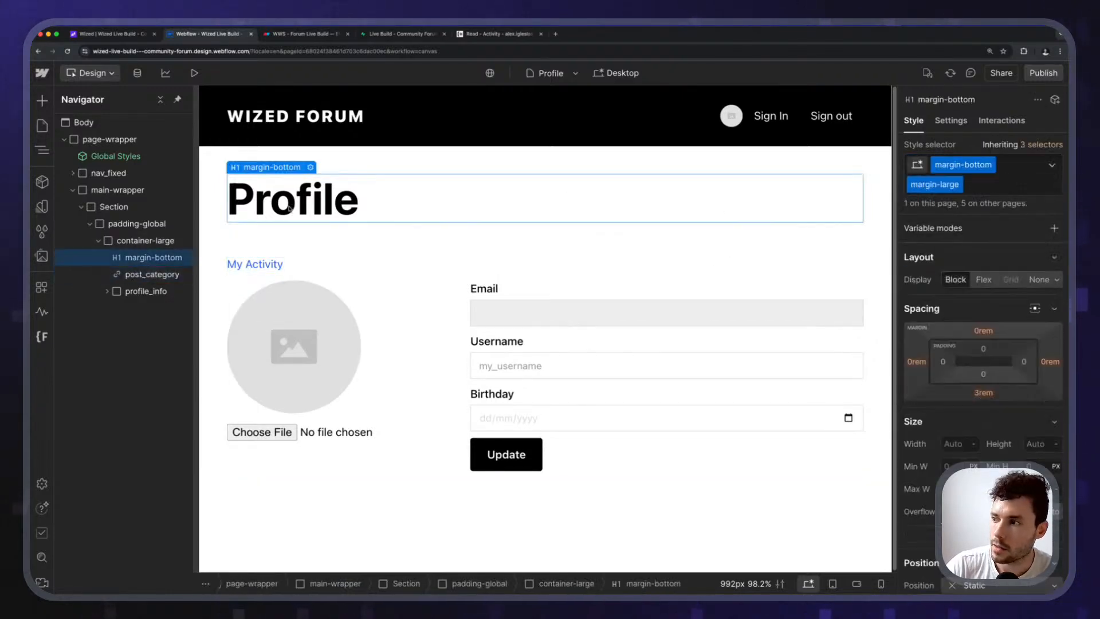
pyautogui.press('super+Return')
pyautogui.press('BackSpace')
pyautogui.press('Escape')
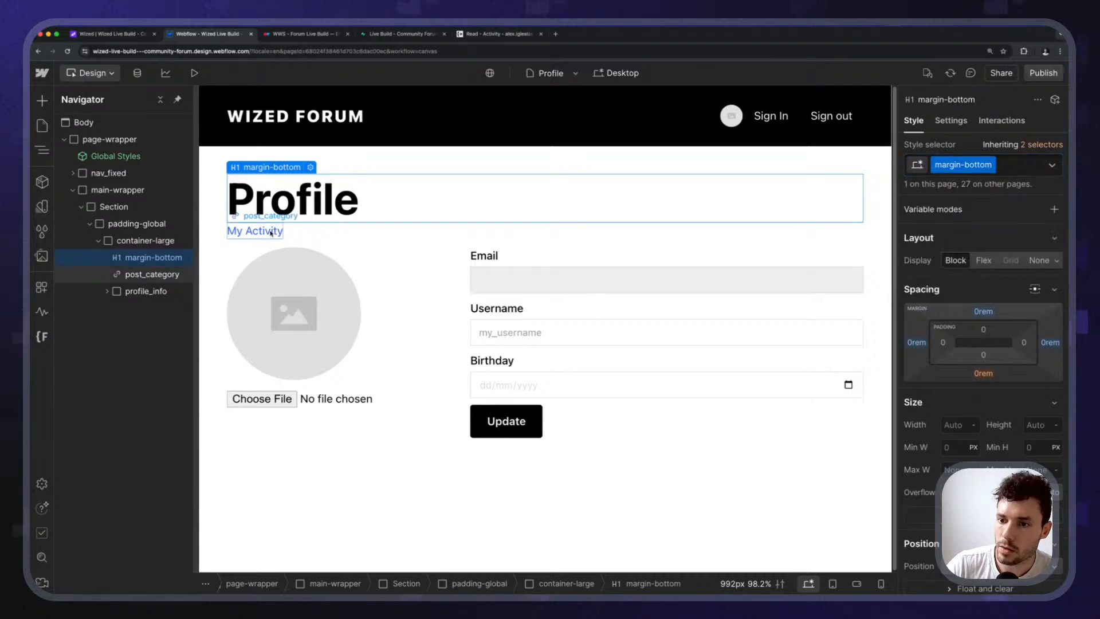
# Try margin-bottom and margin-large combo classes on the link, drop them, and wrap it in a Div Block.
pyautogui.click(270, 232)
pyautogui.press('super+Return')
pyautogui.write('margin')
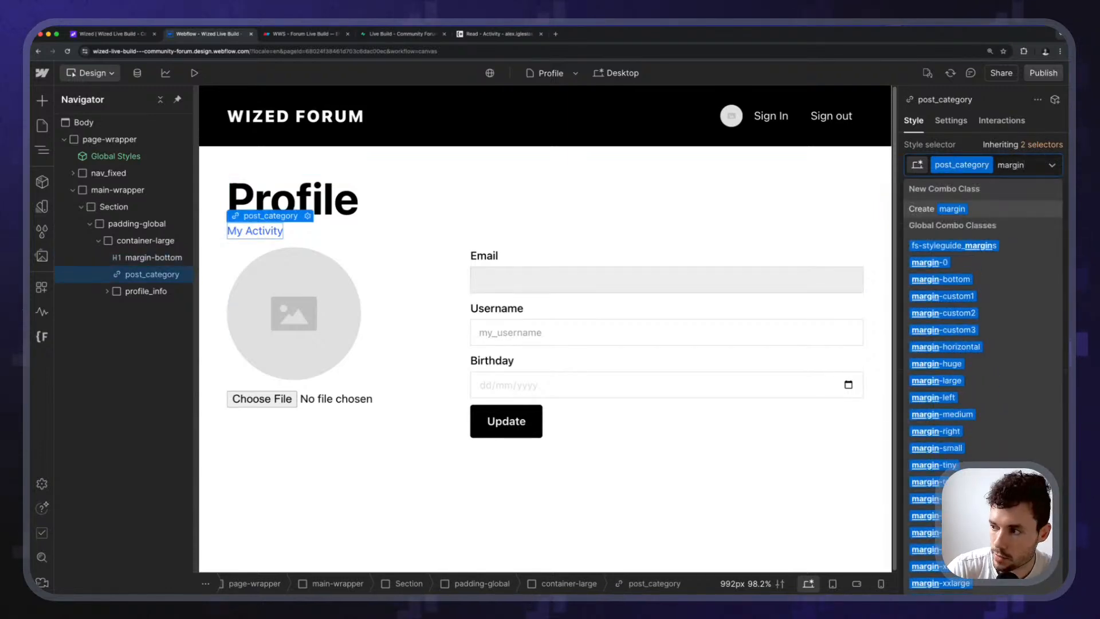
pyautogui.write('-bottom')
pyautogui.press('Return')
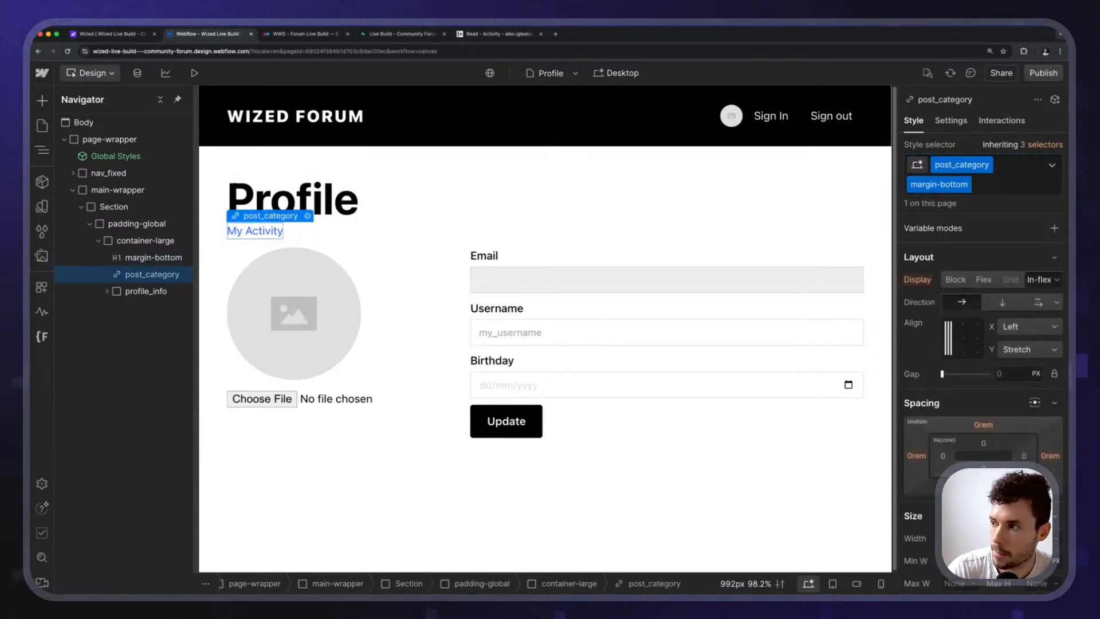
pyautogui.write('margin-large')
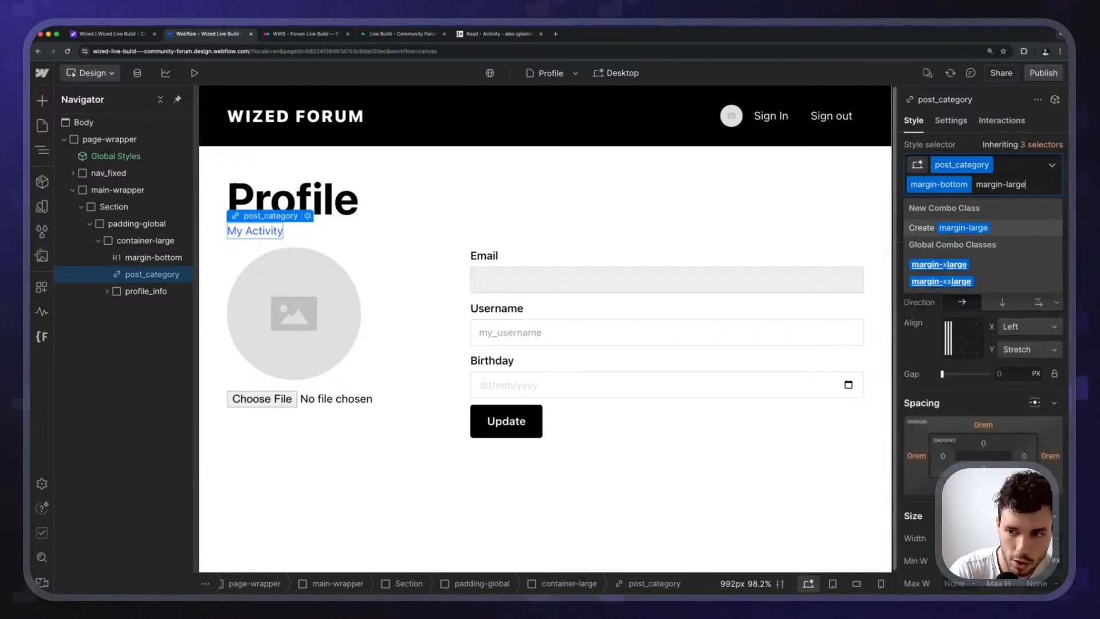
pyautogui.press('Return')
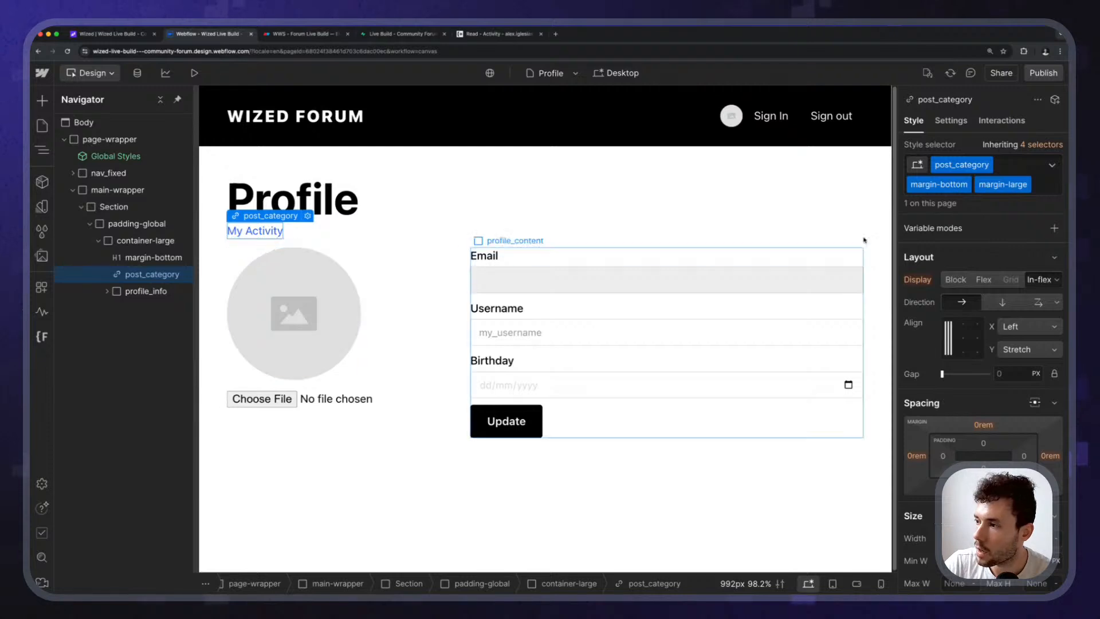
pyautogui.press('BackSpace')
pyautogui.press('BackSpace')
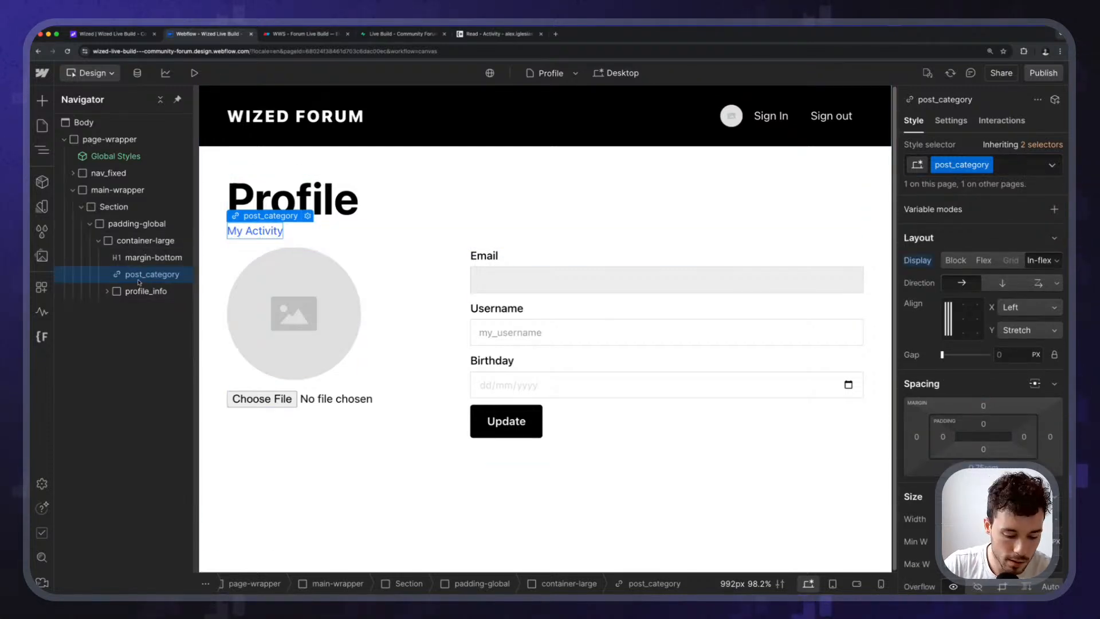
pyautogui.press('super+alt+g')
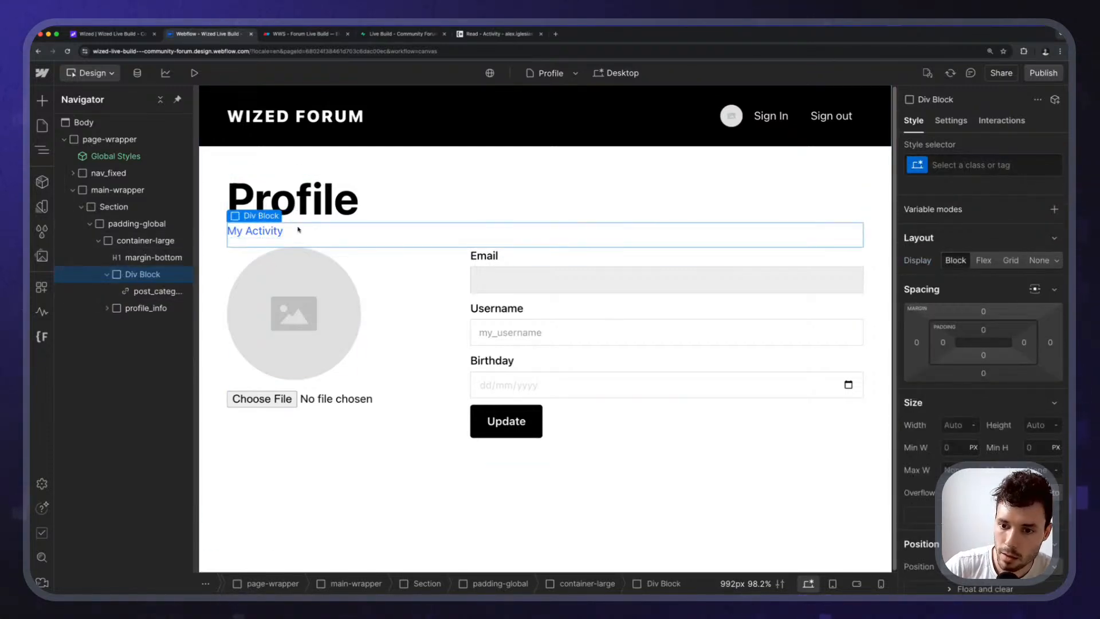
# Apply the margin-bottom class to the new Div Block wrapper.
pyautogui.click(165, 293)
pyautogui.click(161, 280)
pyautogui.press('super+Return')
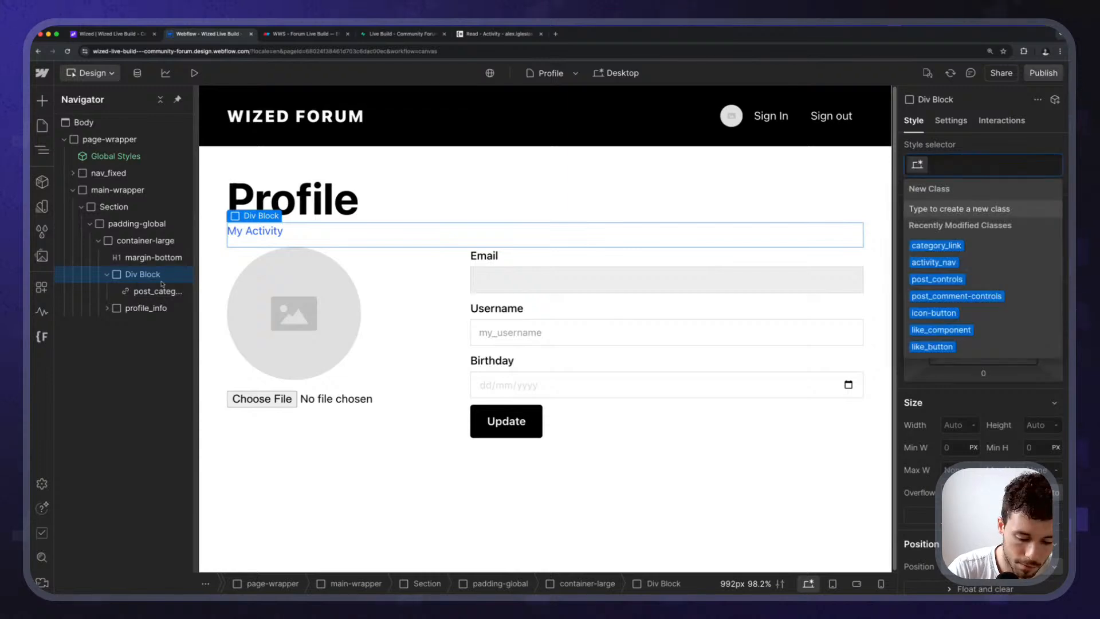
pyautogui.write('margin-bottom')
pyautogui.press('Return')
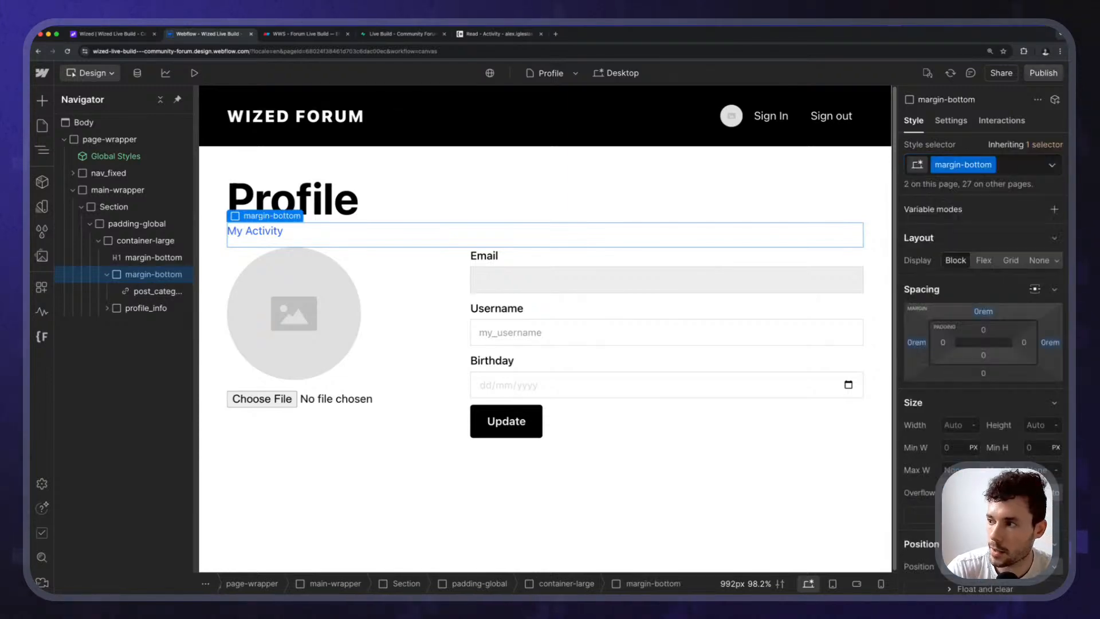
pyautogui.press('Escape')
pyautogui.press('Escape')
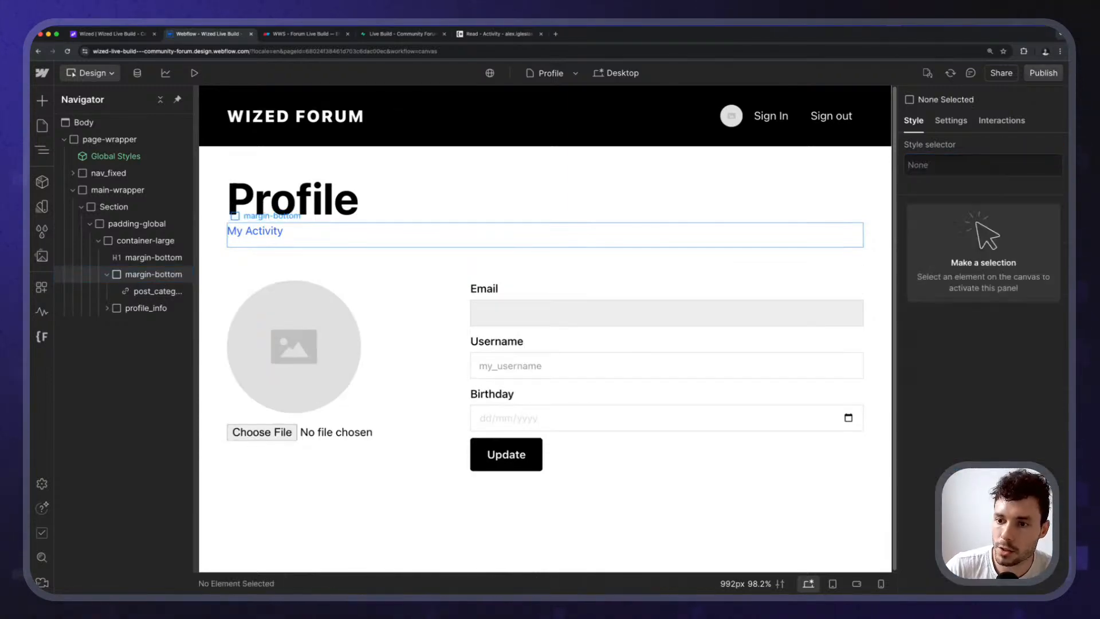
# Give the Profile heading the margin-small combo class.
pyautogui.click(307, 210)
pyautogui.press('super+Return')
pyautogui.press('Down')
pyautogui.press('Down')
pyautogui.press('Down')
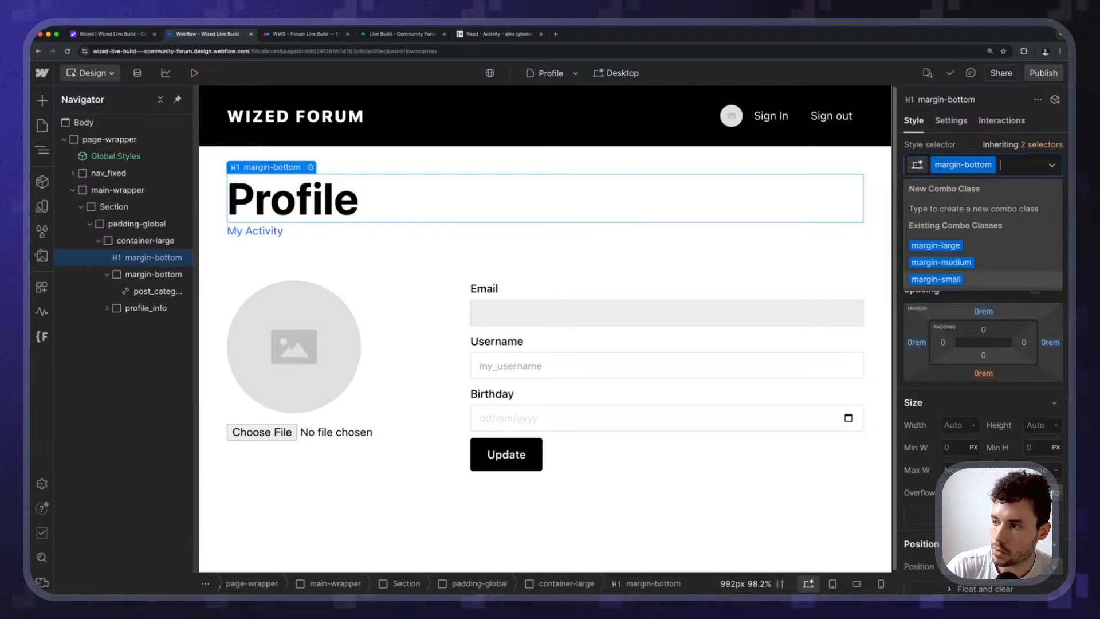
pyautogui.press('Return')
pyautogui.press('Escape')
# Publish Webflow to staging, publish the Wized project, and open the staging site.
pyautogui.click(1043, 74)
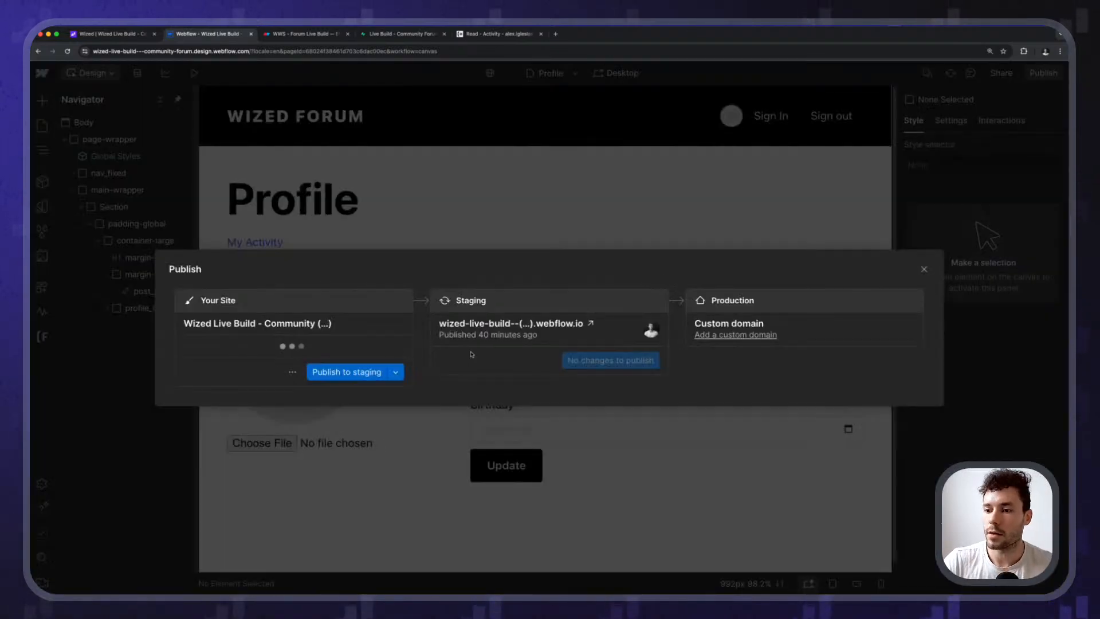
pyautogui.click(347, 372)
pyautogui.click(121, 36)
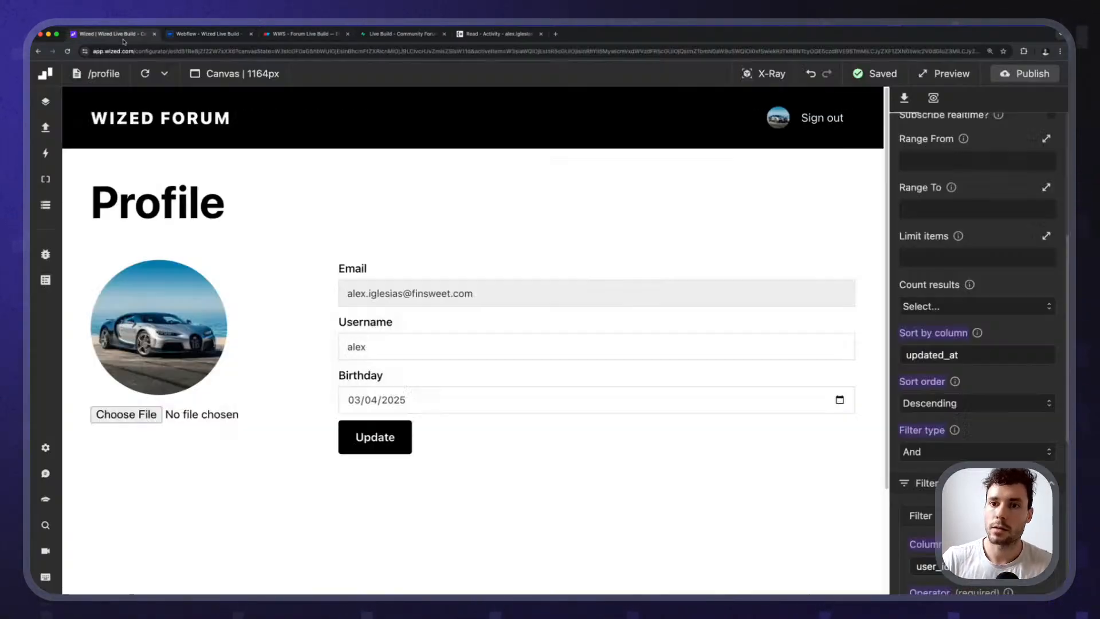
pyautogui.click(1019, 77)
pyautogui.click(1012, 283)
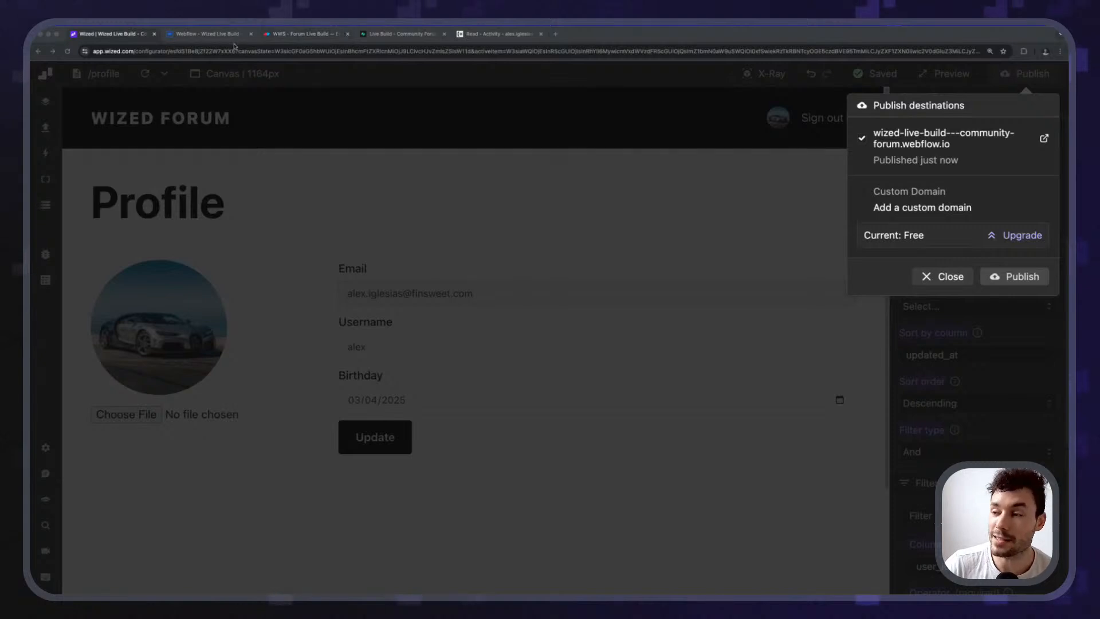
pyautogui.click(207, 34)
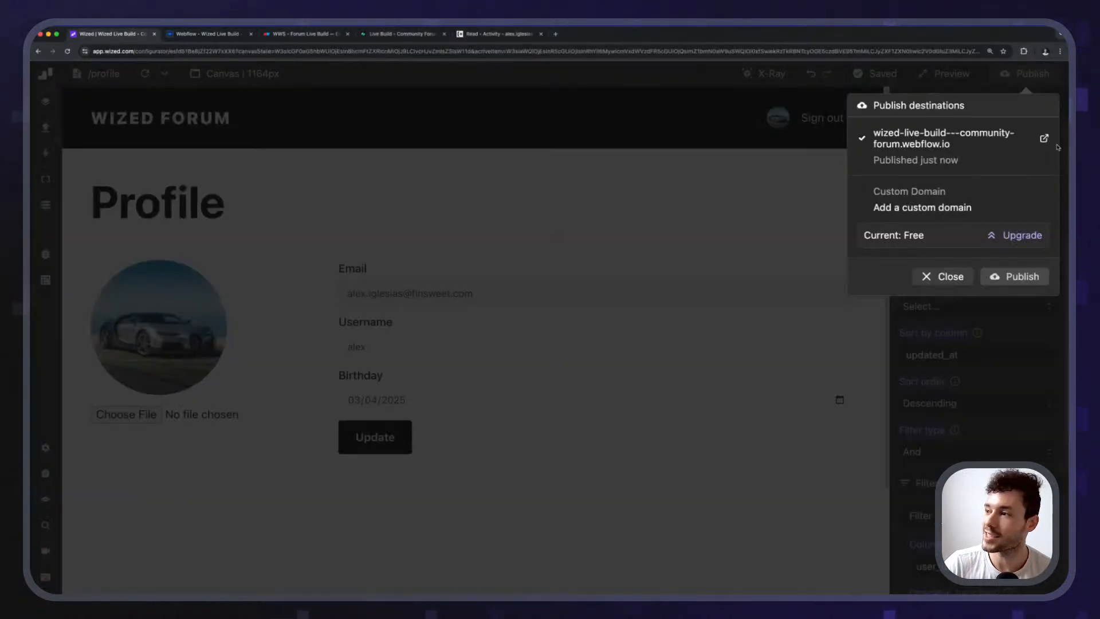
pyautogui.click(1056, 147)
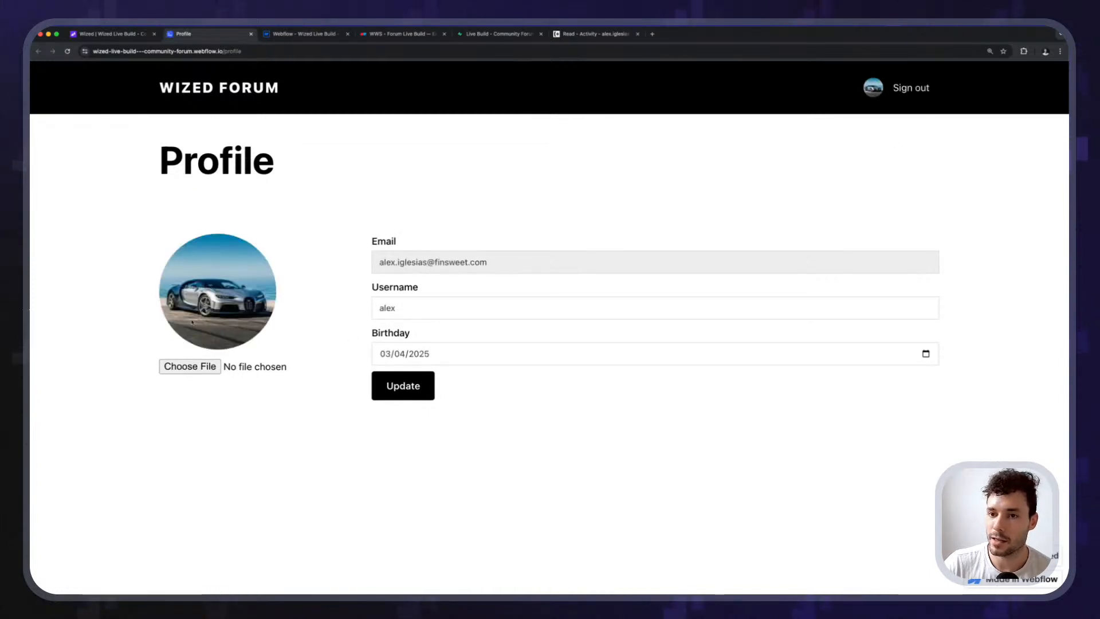
# Publish the latest Webflow changes to staging and check the live Profile page.
pyautogui.click(299, 36)
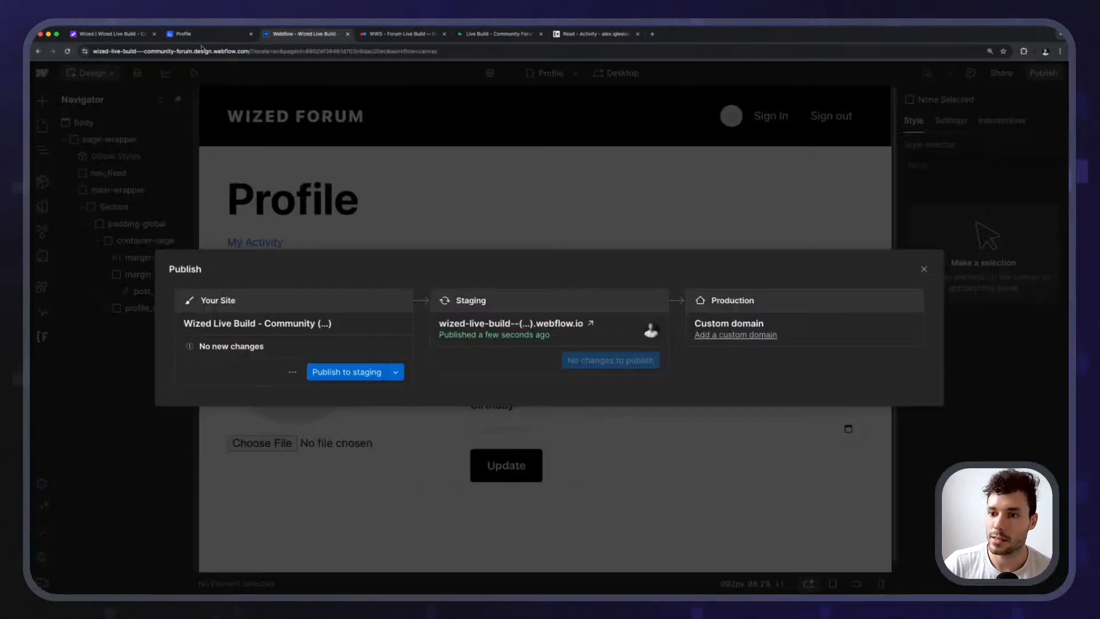
pyautogui.click(351, 374)
pyautogui.click(223, 36)
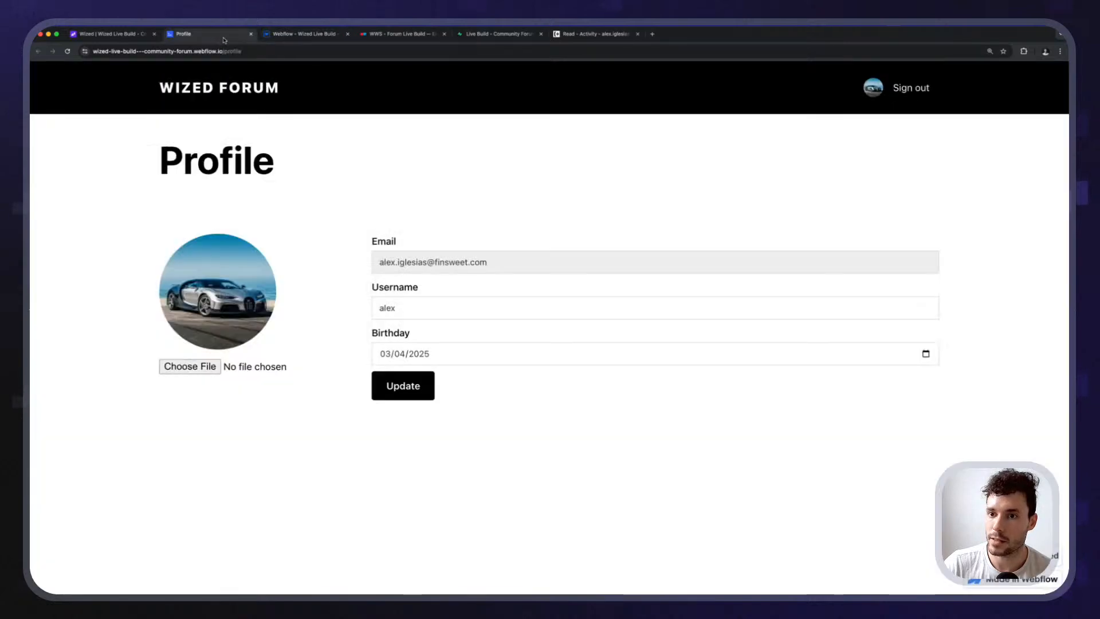
pyautogui.click(288, 36)
pyautogui.click(280, 164)
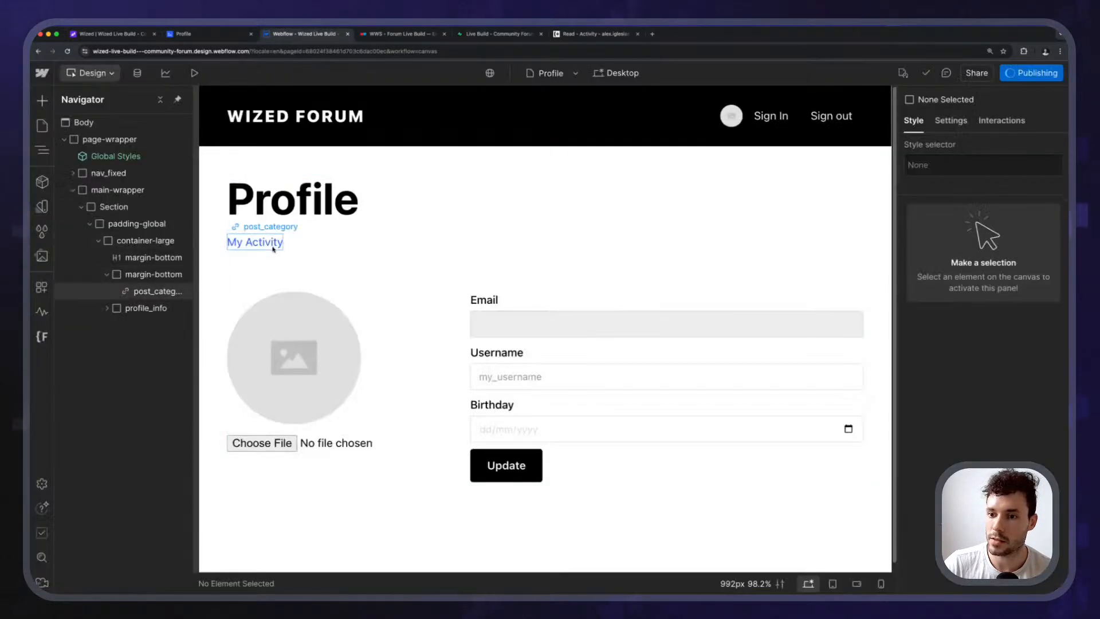
# Delete the wized post_category attribute from the My Activity link, republish to staging, and reload the live Profile.
pyautogui.click(292, 247)
pyautogui.click(951, 121)
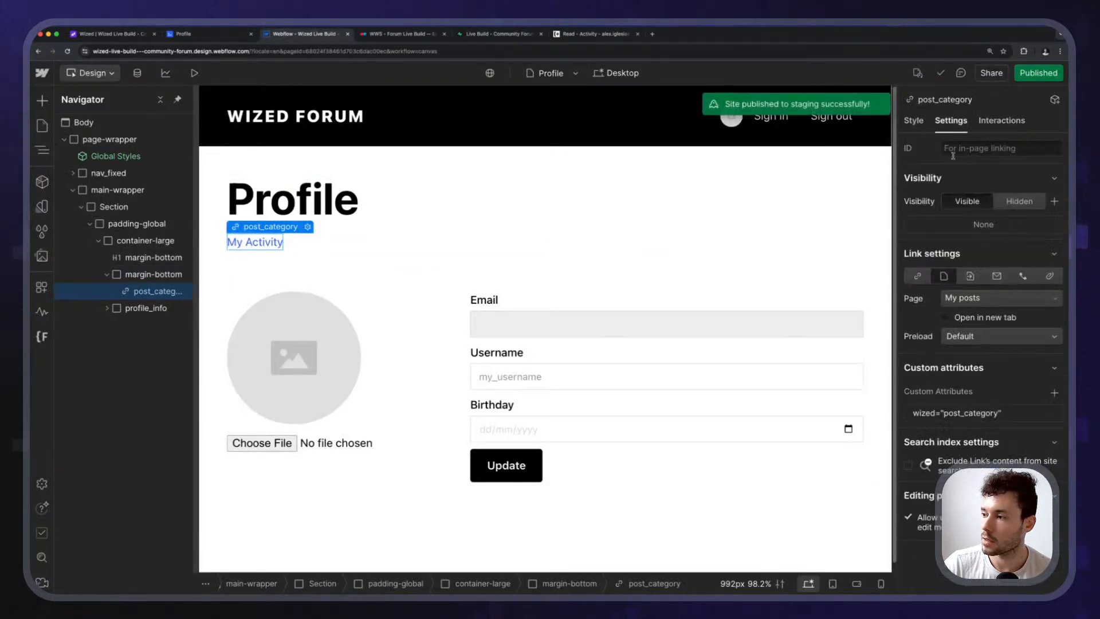
pyautogui.click(1053, 413)
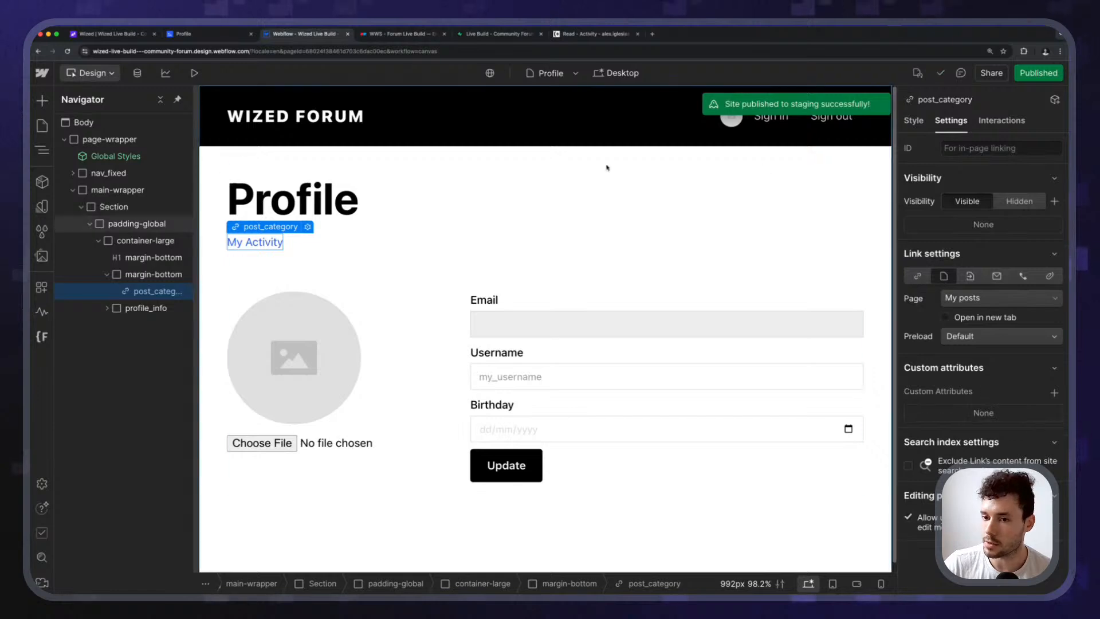
pyautogui.click(1042, 73)
pyautogui.click(337, 374)
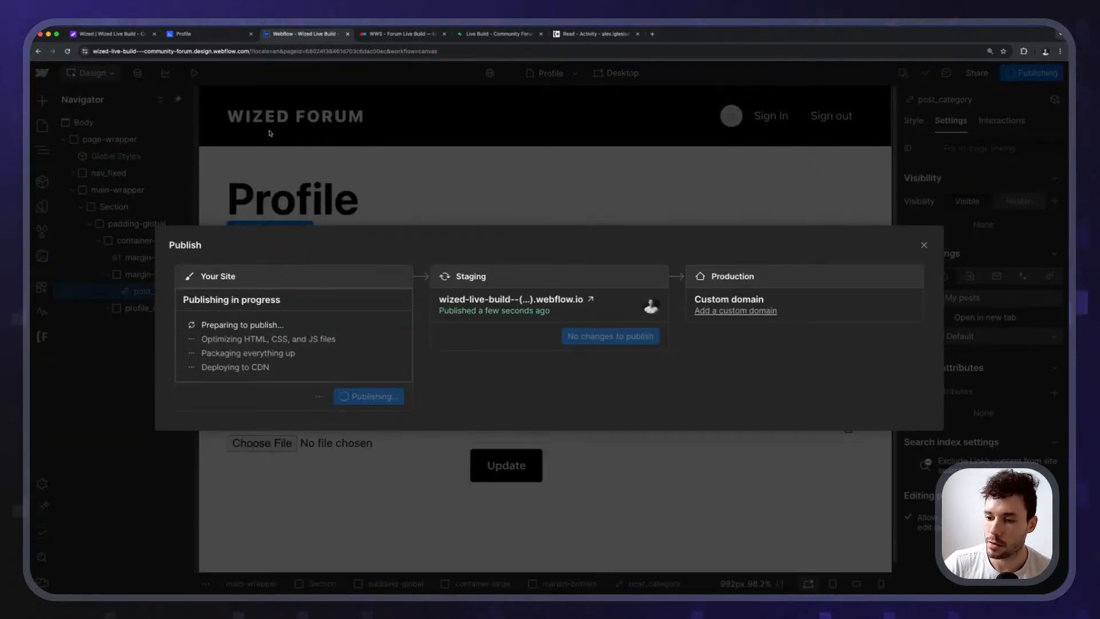
pyautogui.click(207, 35)
pyautogui.click(68, 51)
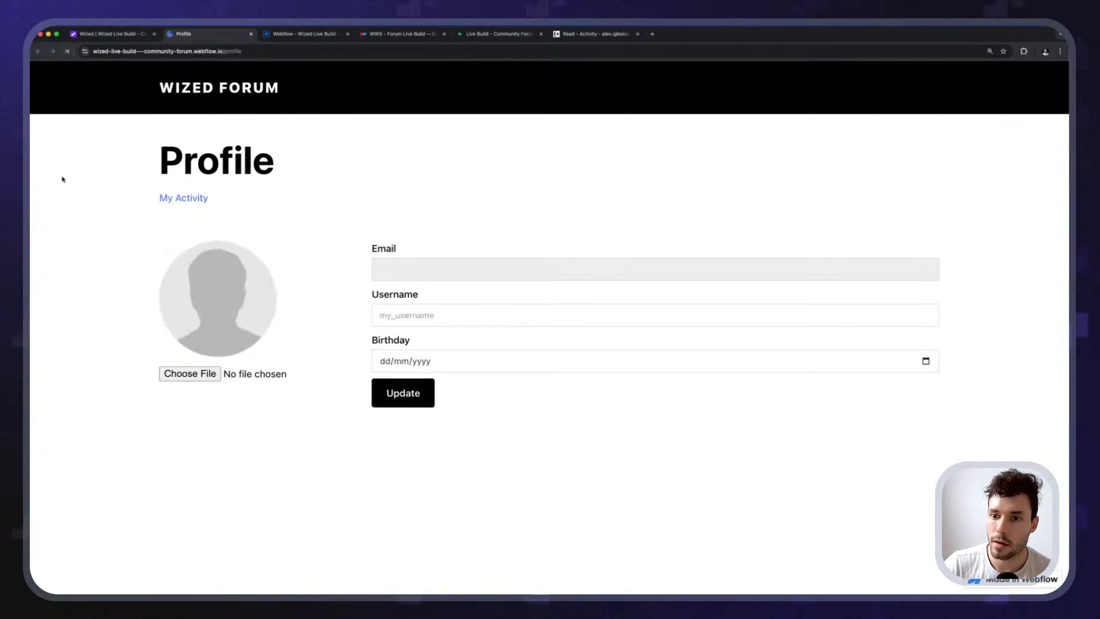
# Open My Activity from the profile and browse the Liked posts and Read posts lists.
pyautogui.click(173, 200)
pyautogui.scroll(-2, 171, 307)
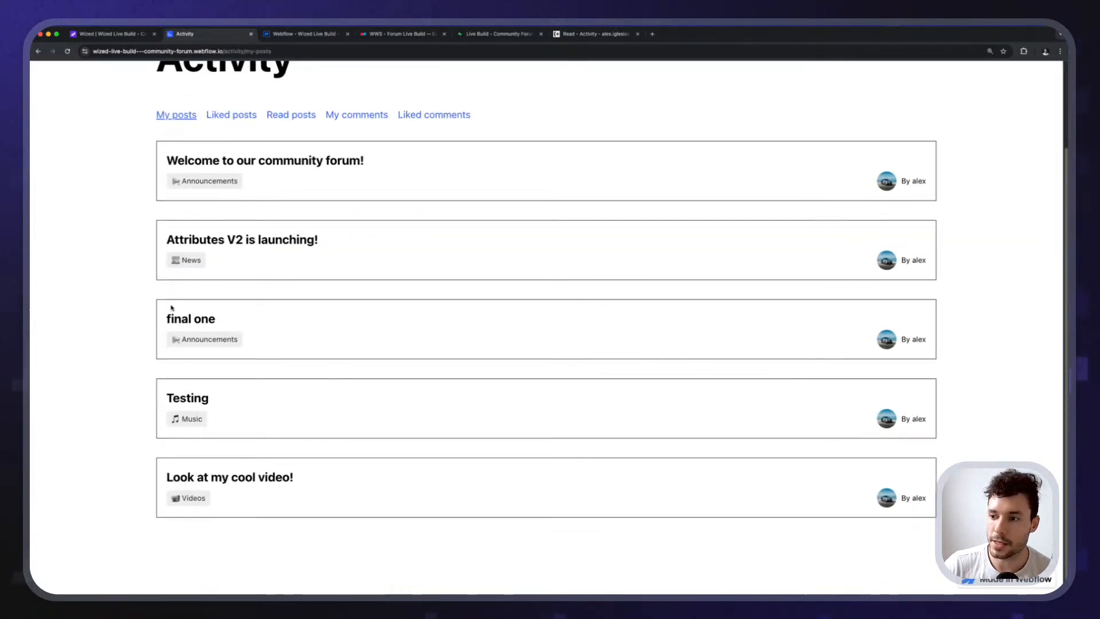
pyautogui.scroll(2, 187, 361)
pyautogui.click(236, 222)
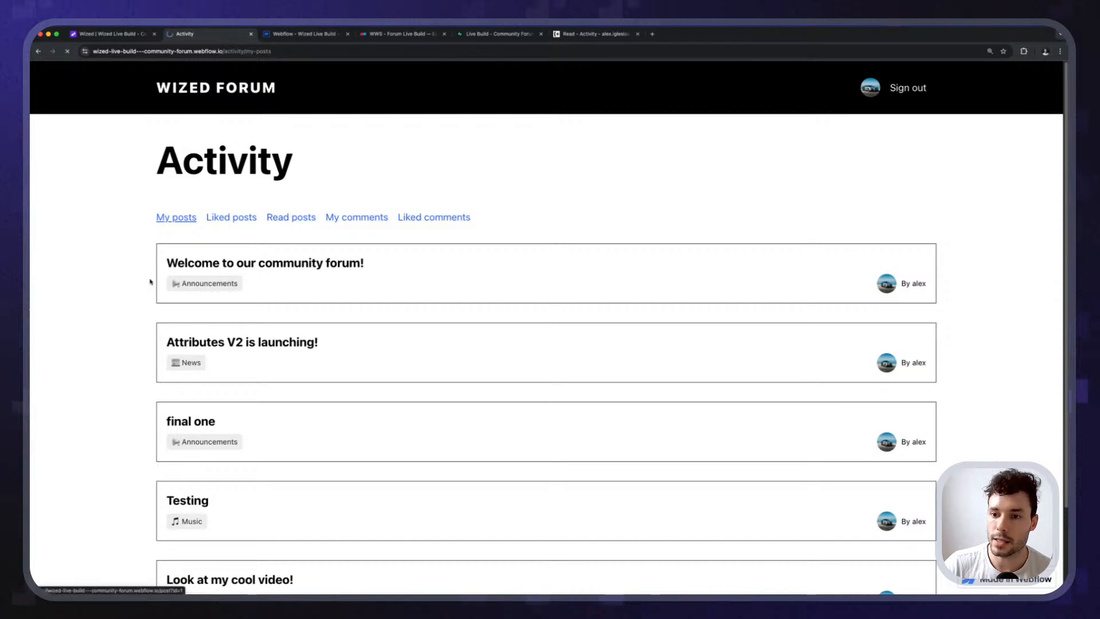
pyautogui.scroll(-1, 167, 374)
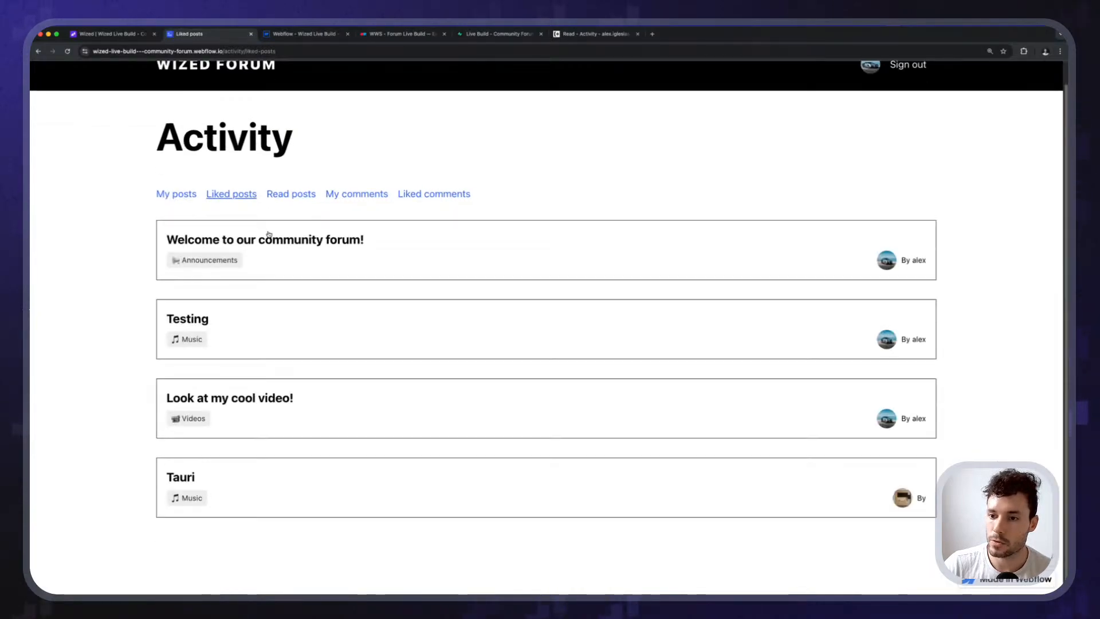
pyautogui.click(287, 201)
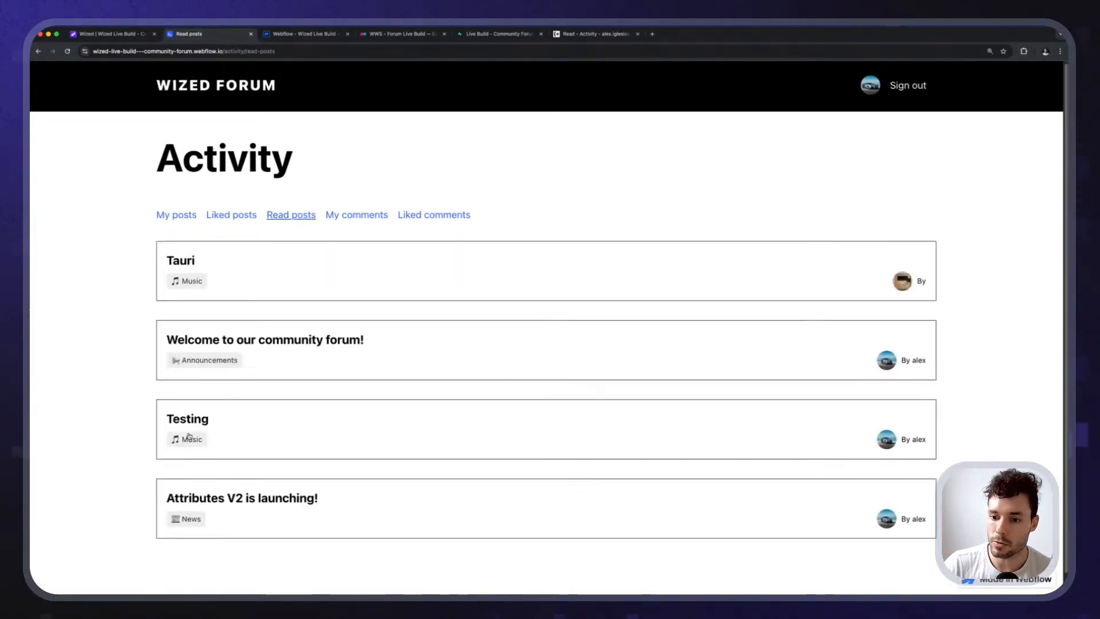
pyautogui.scroll(-1, 218, 208)
pyautogui.scroll(1, 218, 209)
# Cycle through the My posts, Liked posts and Read posts tabs, ending on Read posts.
pyautogui.click(228, 217)
pyautogui.click(181, 218)
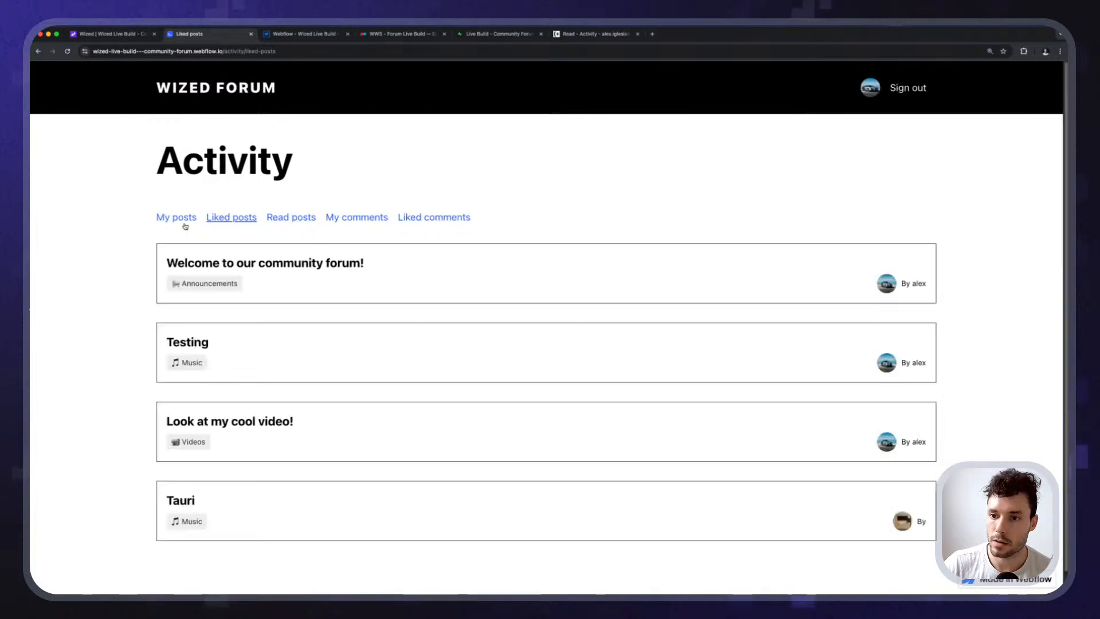
pyautogui.click(238, 218)
pyautogui.click(285, 220)
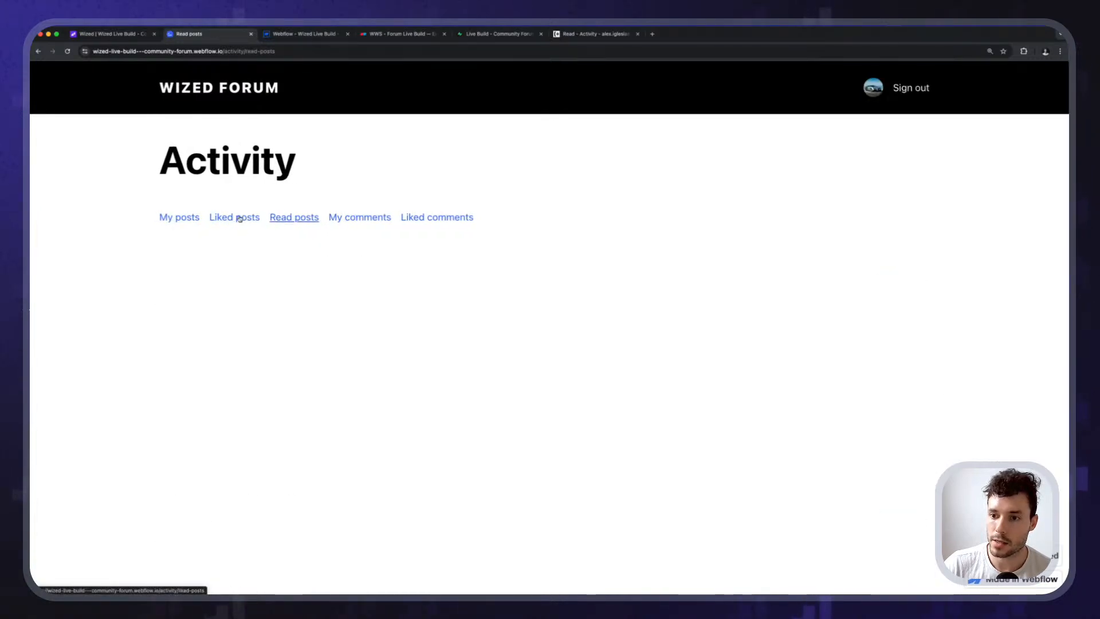
pyautogui.click(254, 219)
pyautogui.click(300, 222)
# Open 'Welcome to our community forum!' and 'Attributes V2 is launching!' from Read posts, returning each time.
pyautogui.click(218, 351)
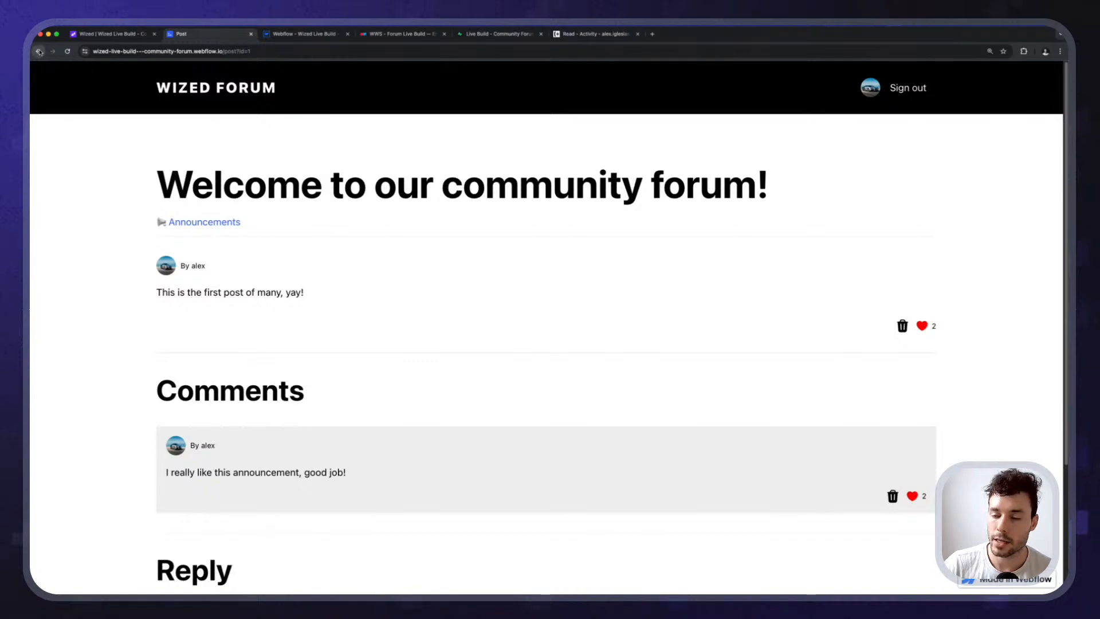
pyautogui.click(39, 51)
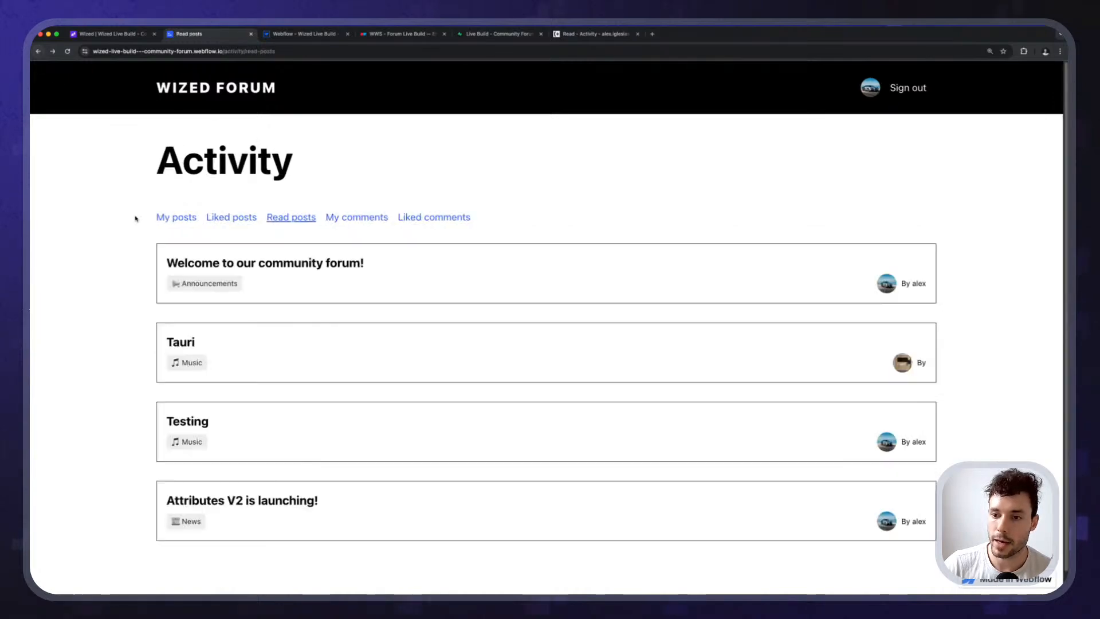
pyautogui.click(198, 502)
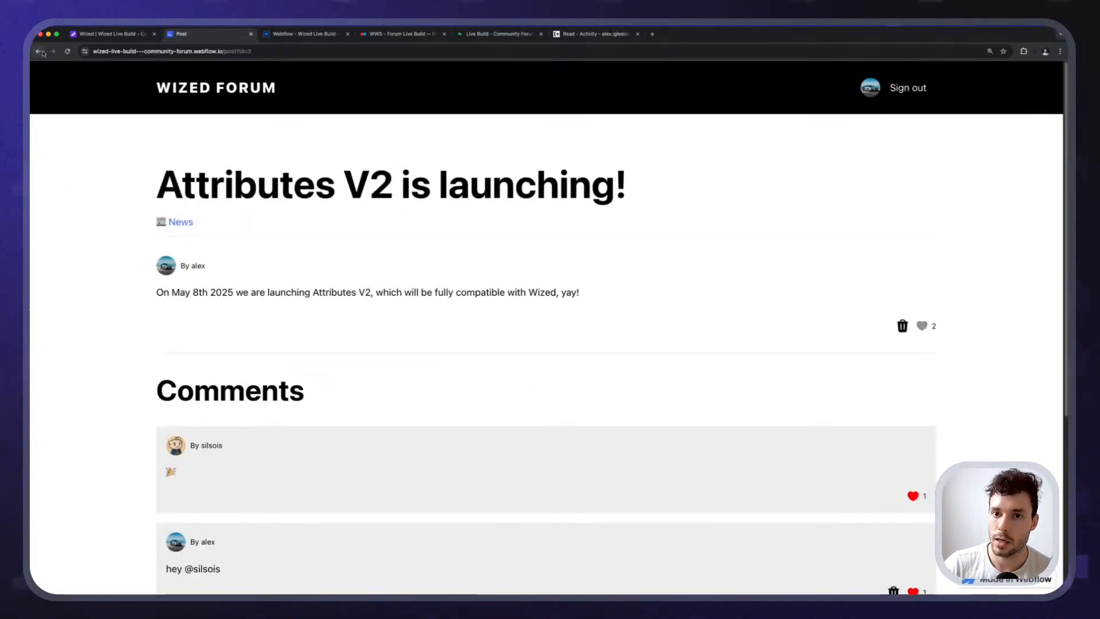
pyautogui.click(39, 51)
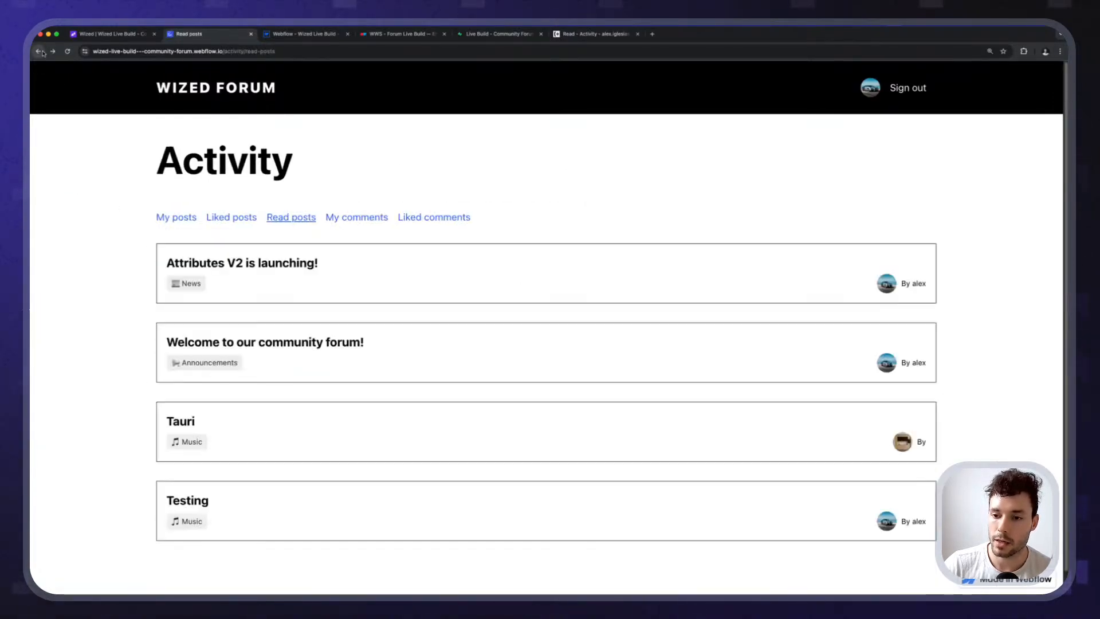
# View the Welcome post from Liked posts, come back, then return to the All posts home page.
pyautogui.click(212, 221)
pyautogui.click(208, 271)
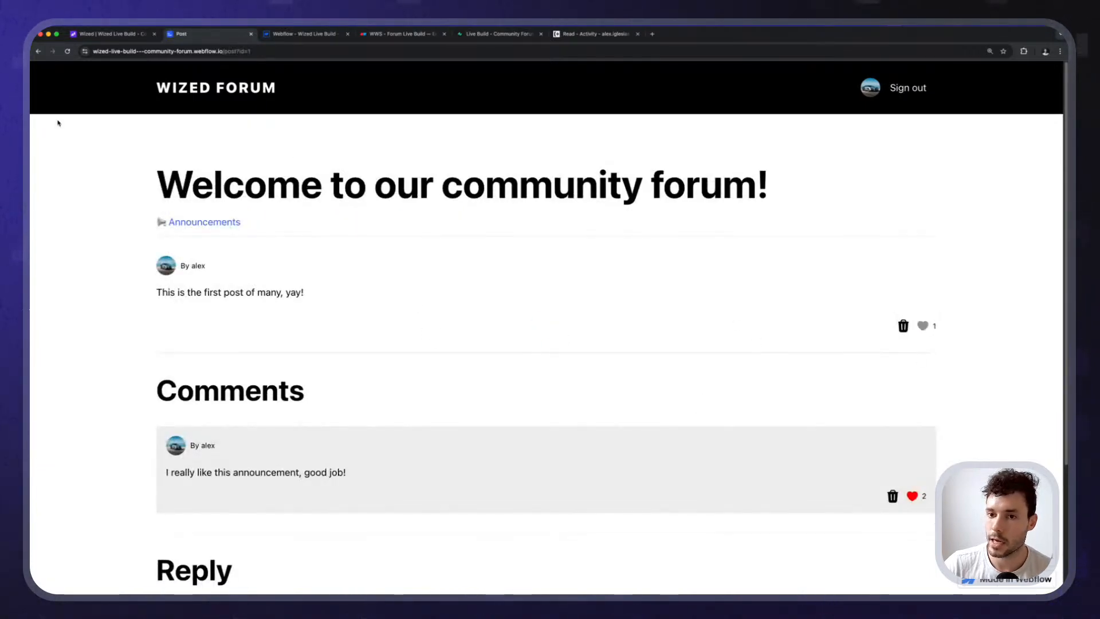
pyautogui.click(39, 51)
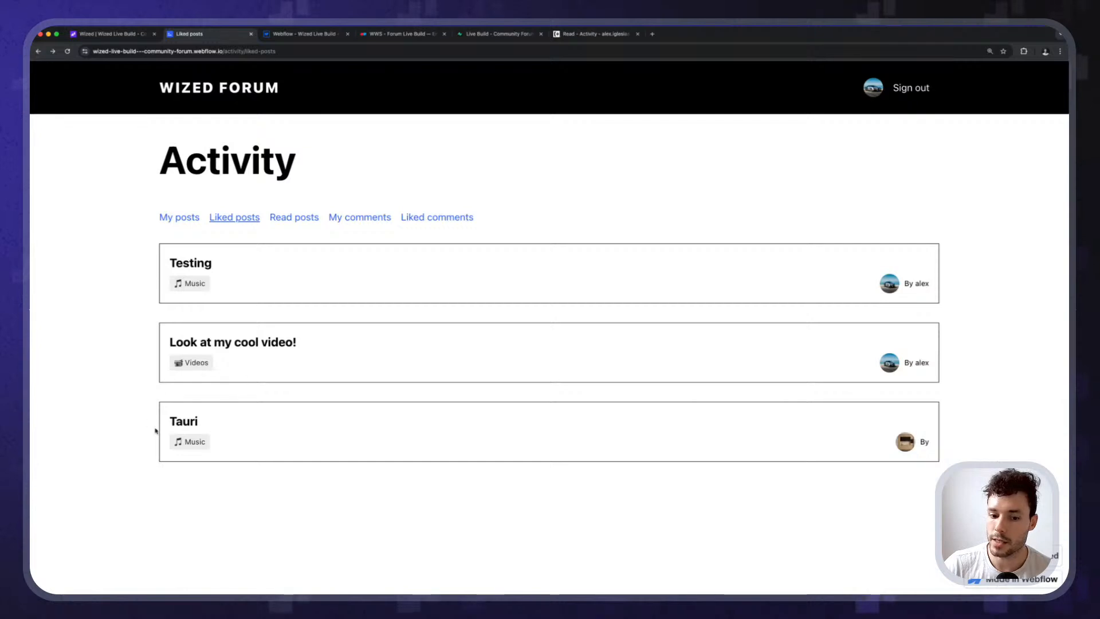
pyautogui.click(205, 91)
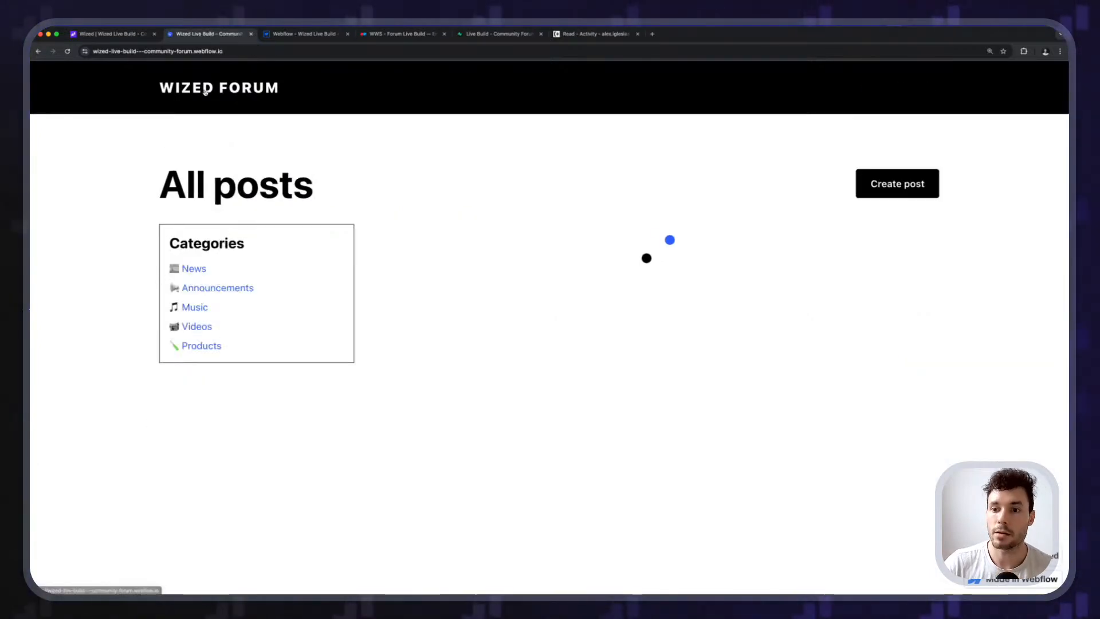